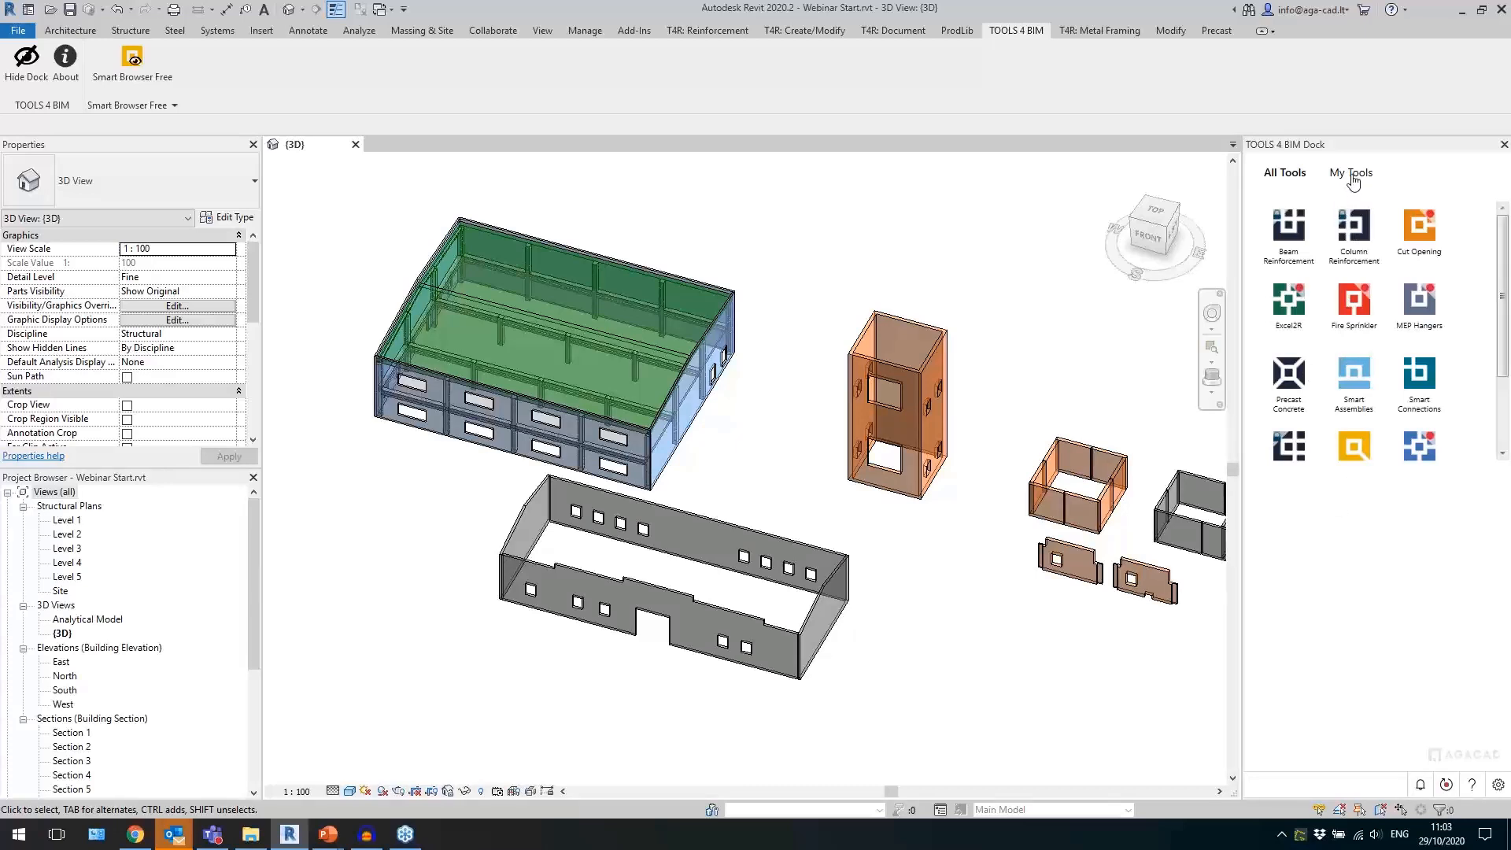
# Open the Precast Concrete tool set in the TOOLS 4 BIM dock.
pyautogui.click(1297, 380)
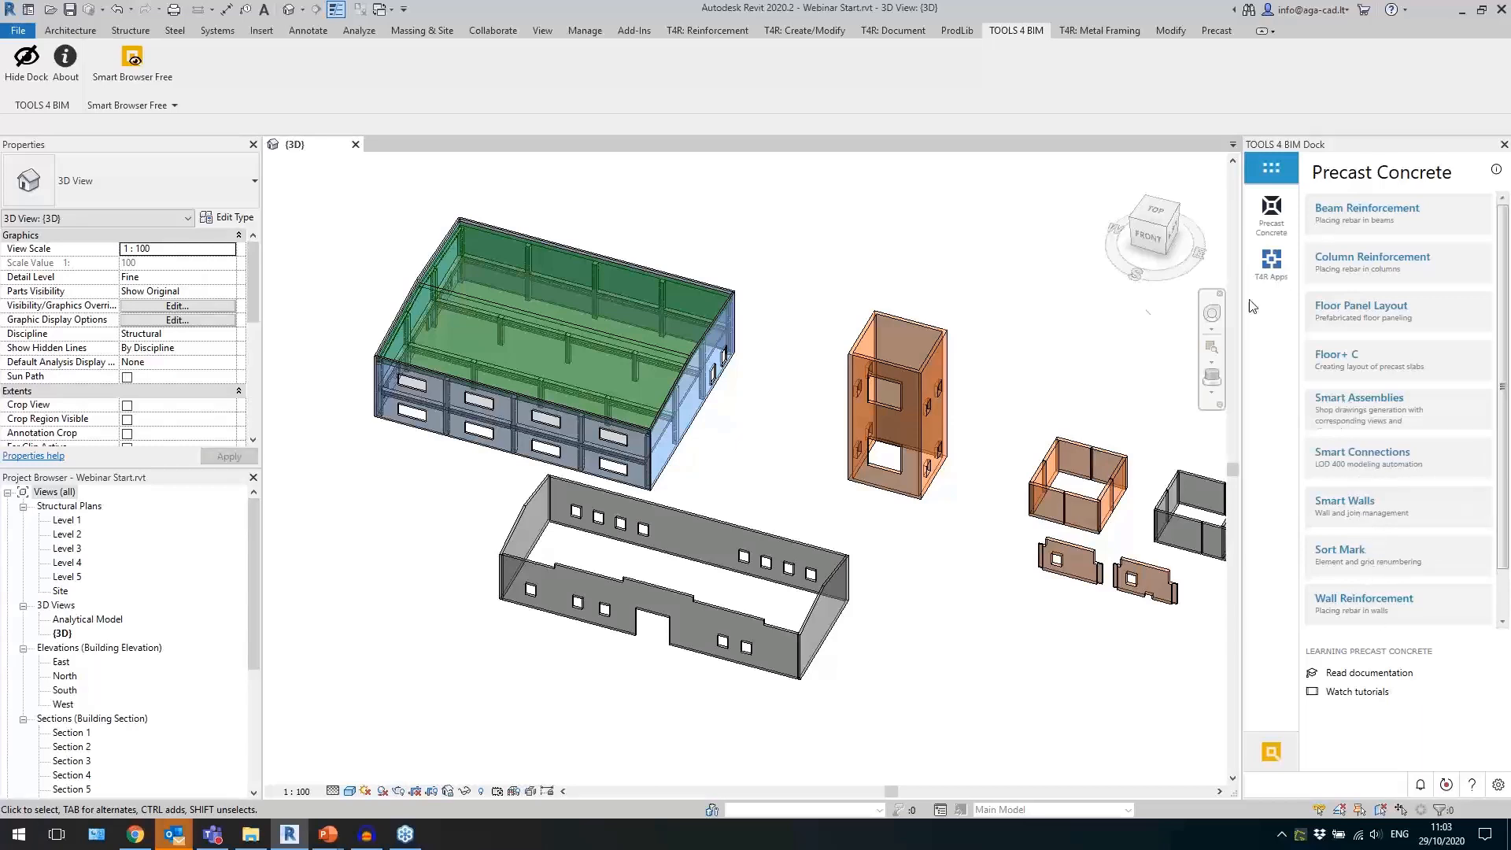
pyautogui.moveTo(1038, 358); pyautogui.dragTo(948, 363, button='middle')
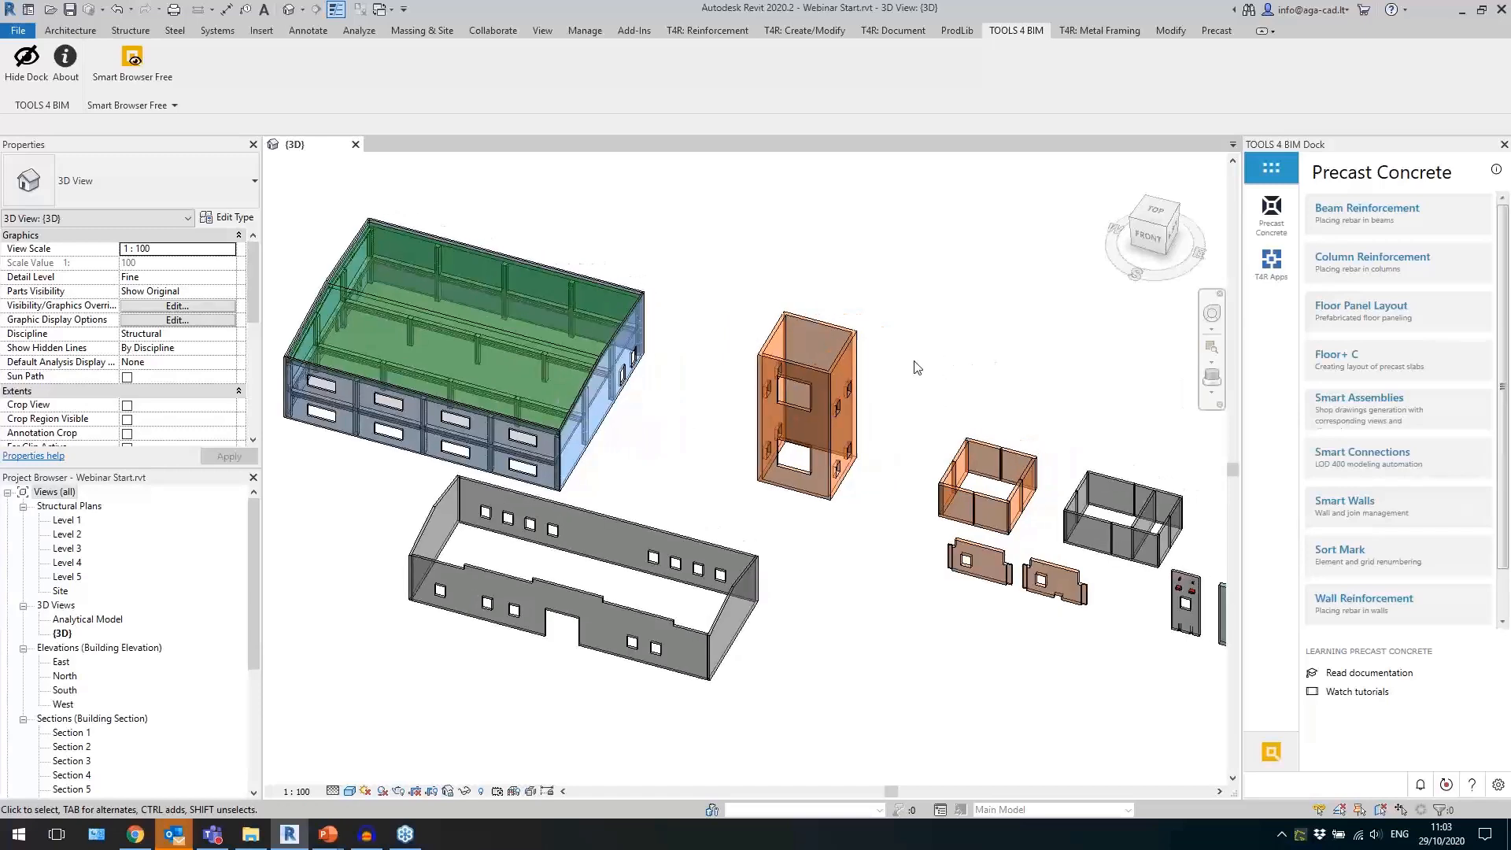
pyautogui.scroll(-1, 777, 377)
pyautogui.scroll(2, 994, 370)
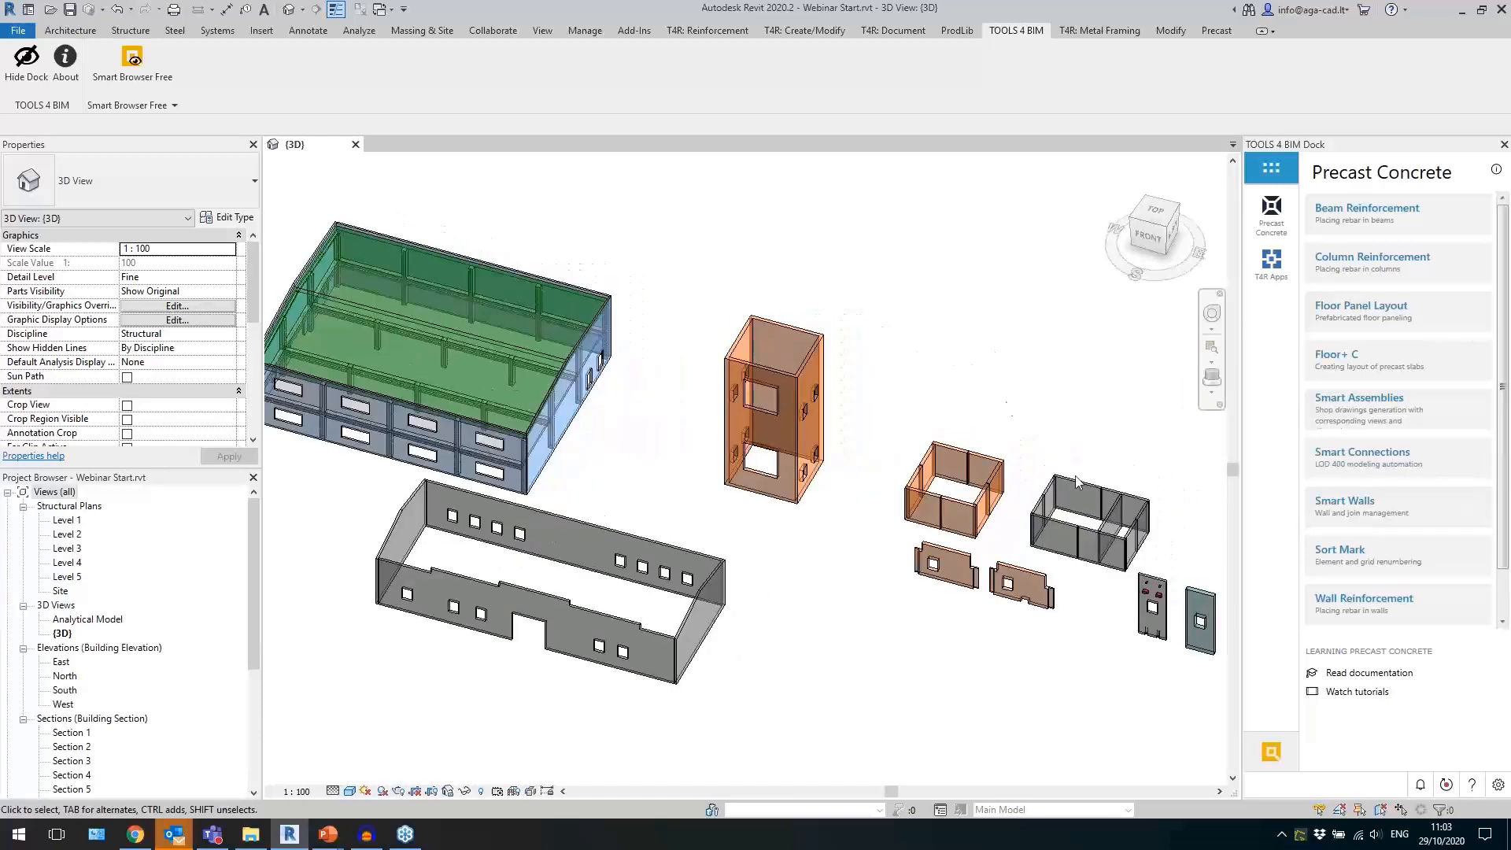
# Open the Precast Concrete online documentation and review its technical documentation, sample projects and getting started videos.
pyautogui.click(1357, 675)
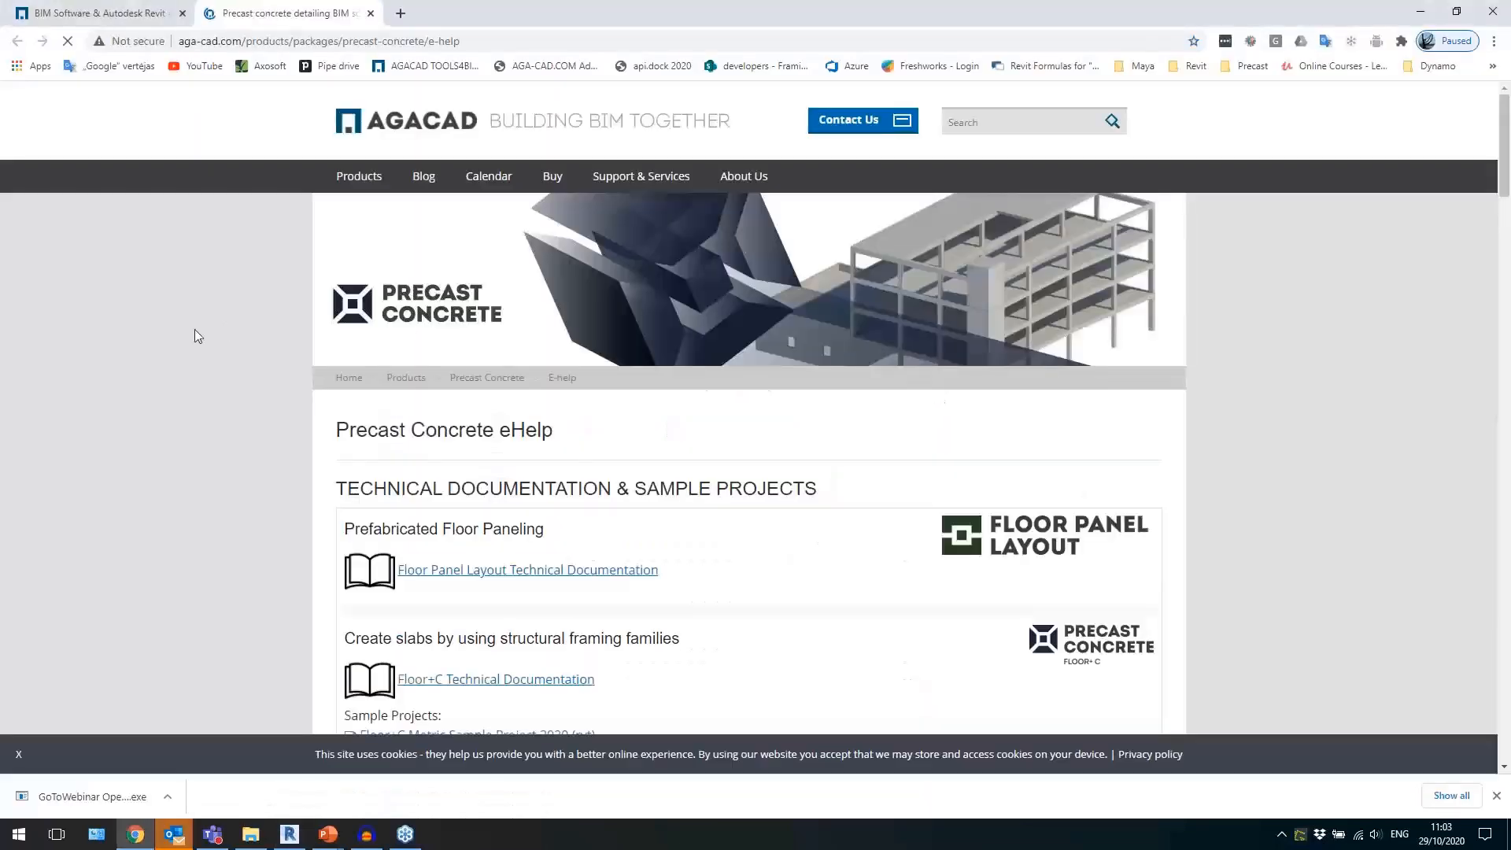
pyautogui.scroll(-3, 233, 362)
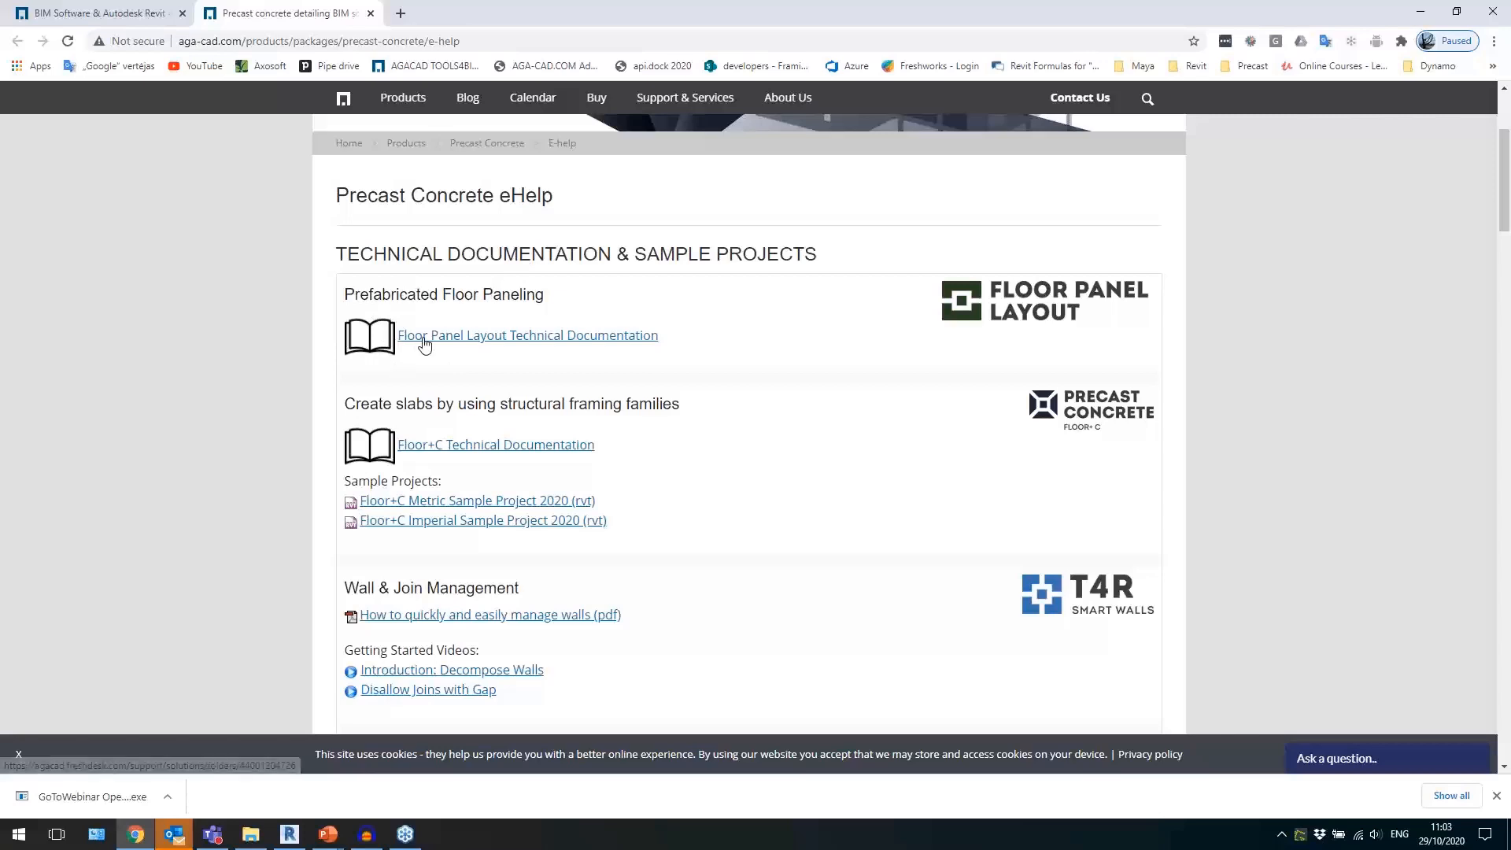
pyautogui.scroll(-2, 206, 341)
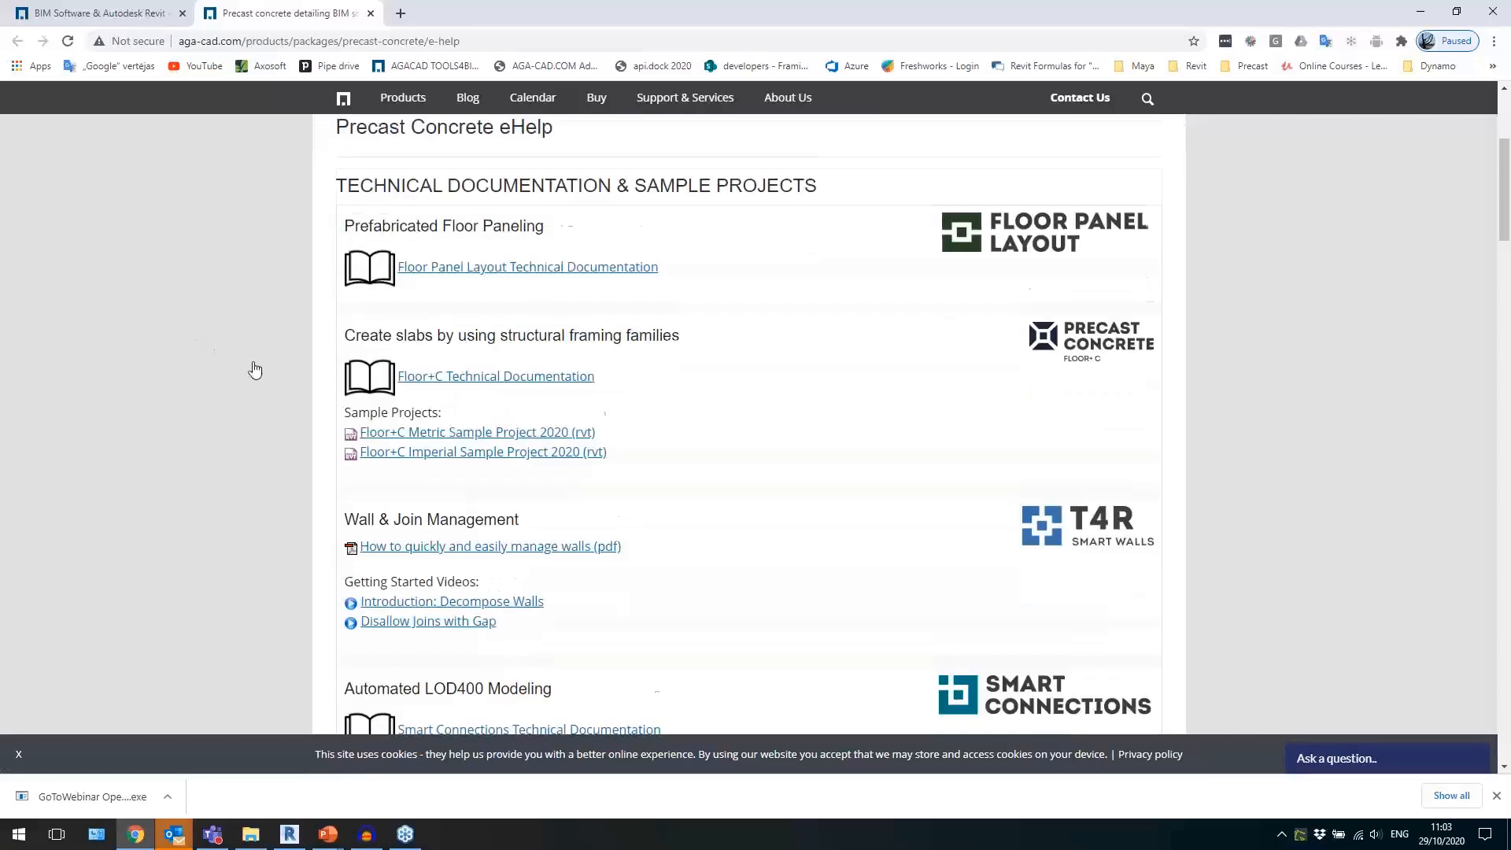
pyautogui.scroll(-5, 277, 391)
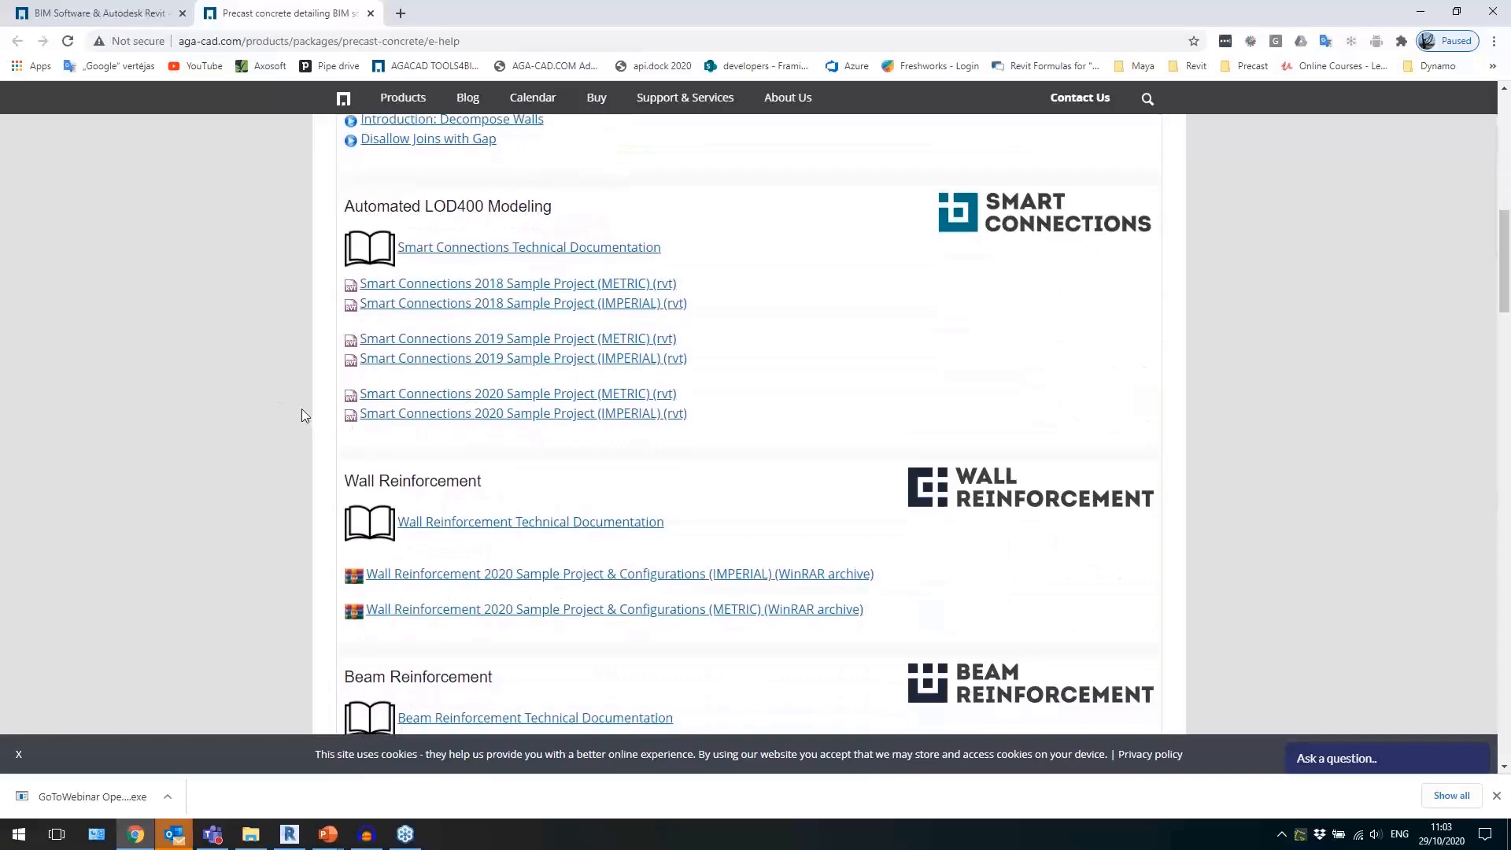
pyautogui.scroll(-3, 173, 357)
pyautogui.scroll(-2, 315, 386)
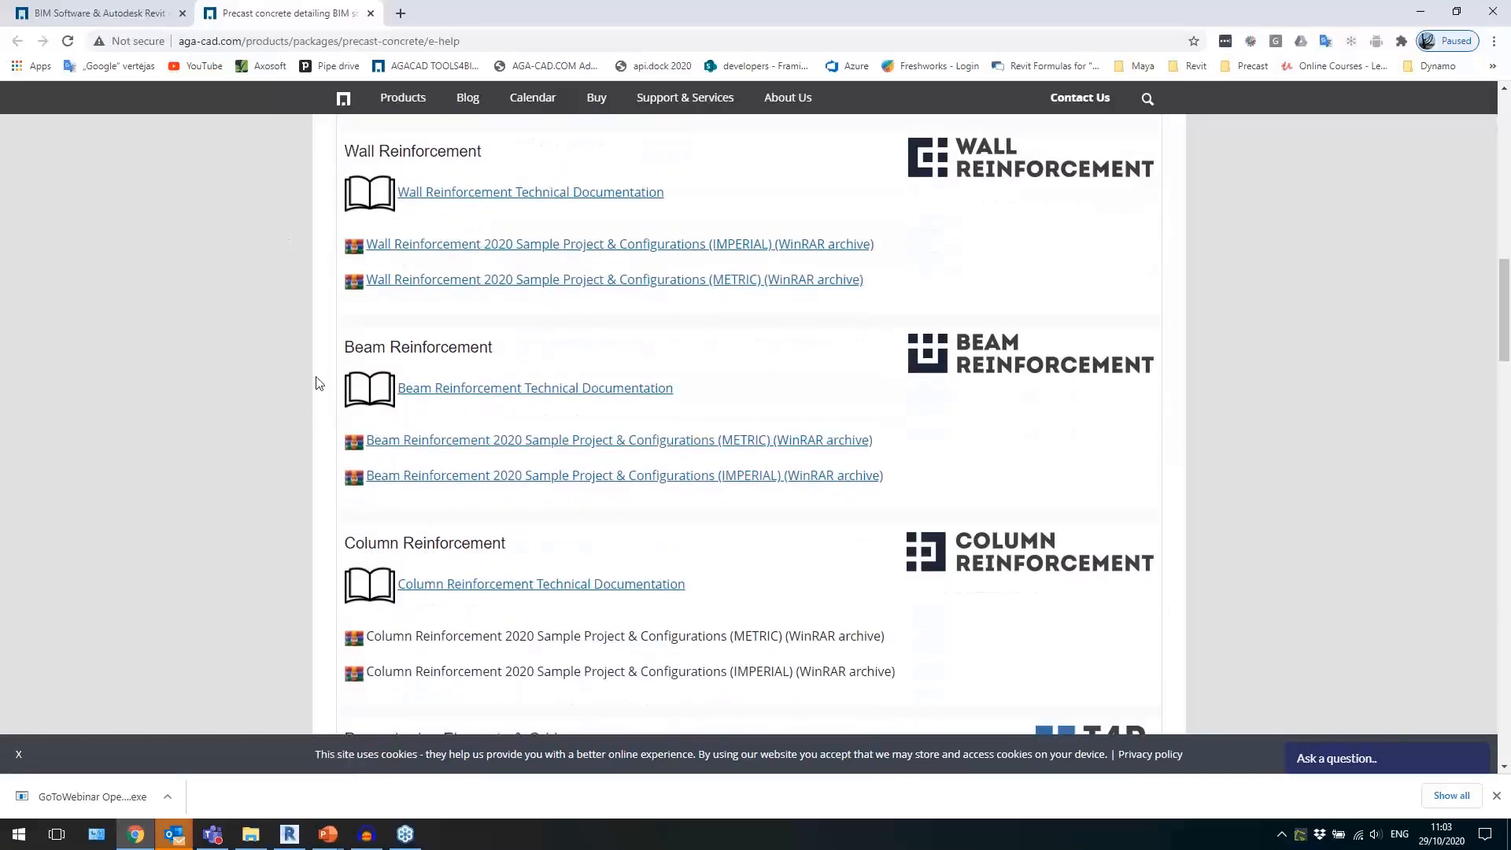
pyautogui.scroll(-7, 291, 439)
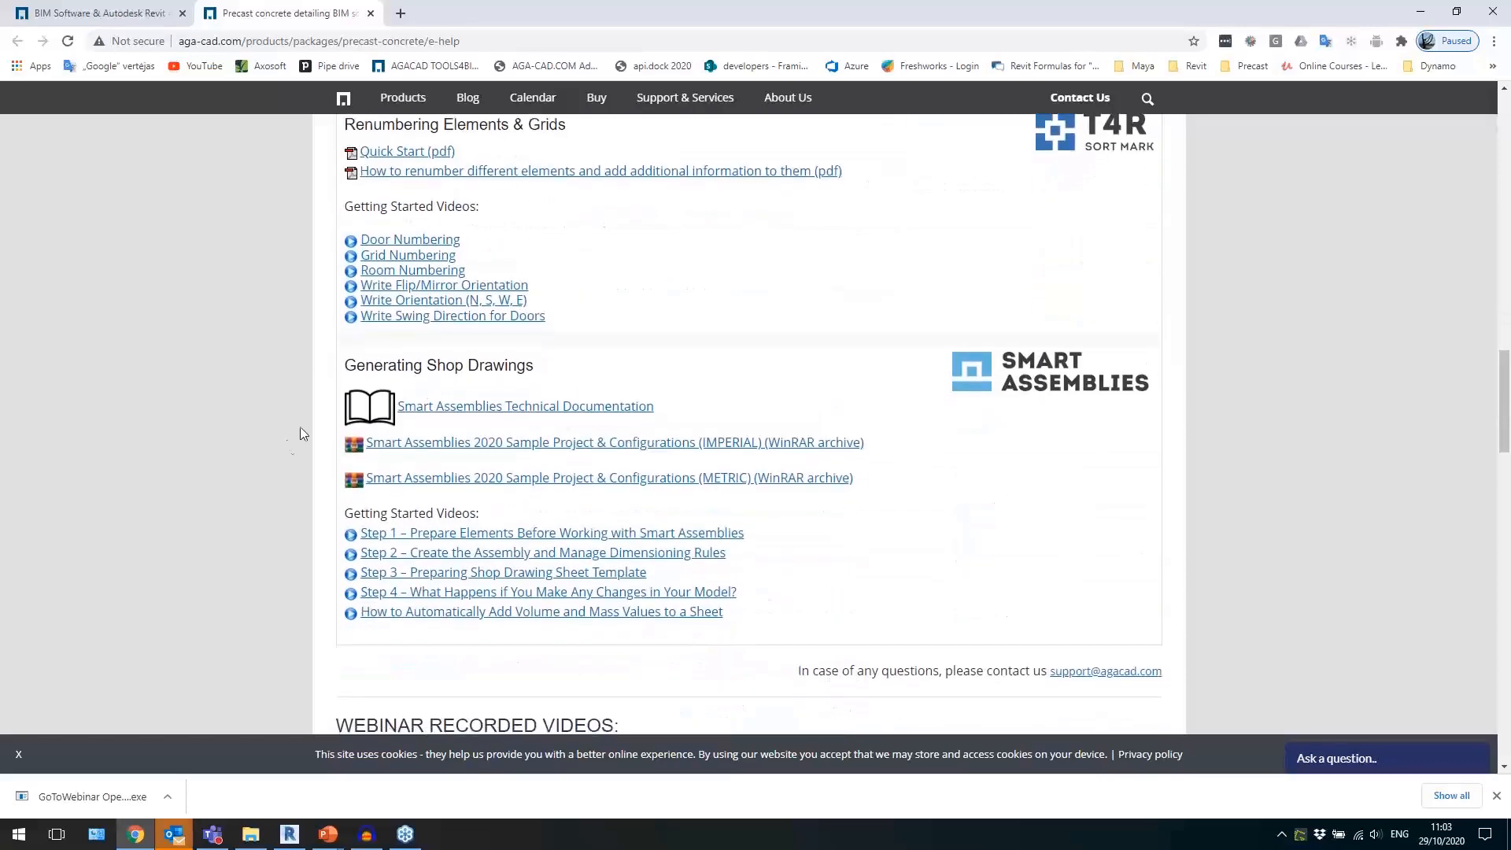
pyautogui.scroll(10, 534, 423)
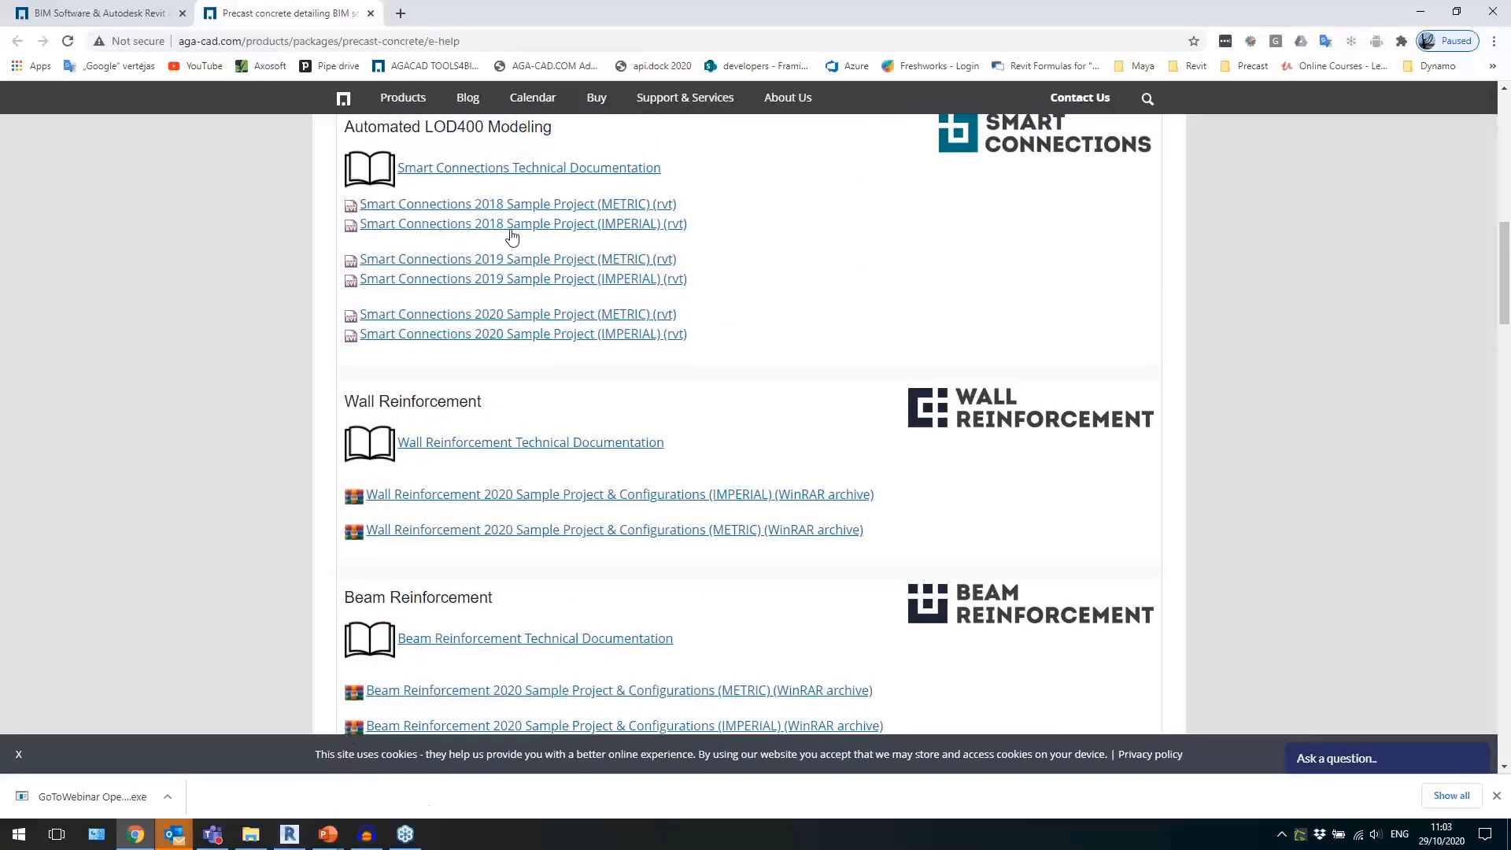
# Switch back to Revit and check the Smart Walls and Smart Assemblies entries in the Precast Concrete tool list.
pyautogui.click(298, 836)
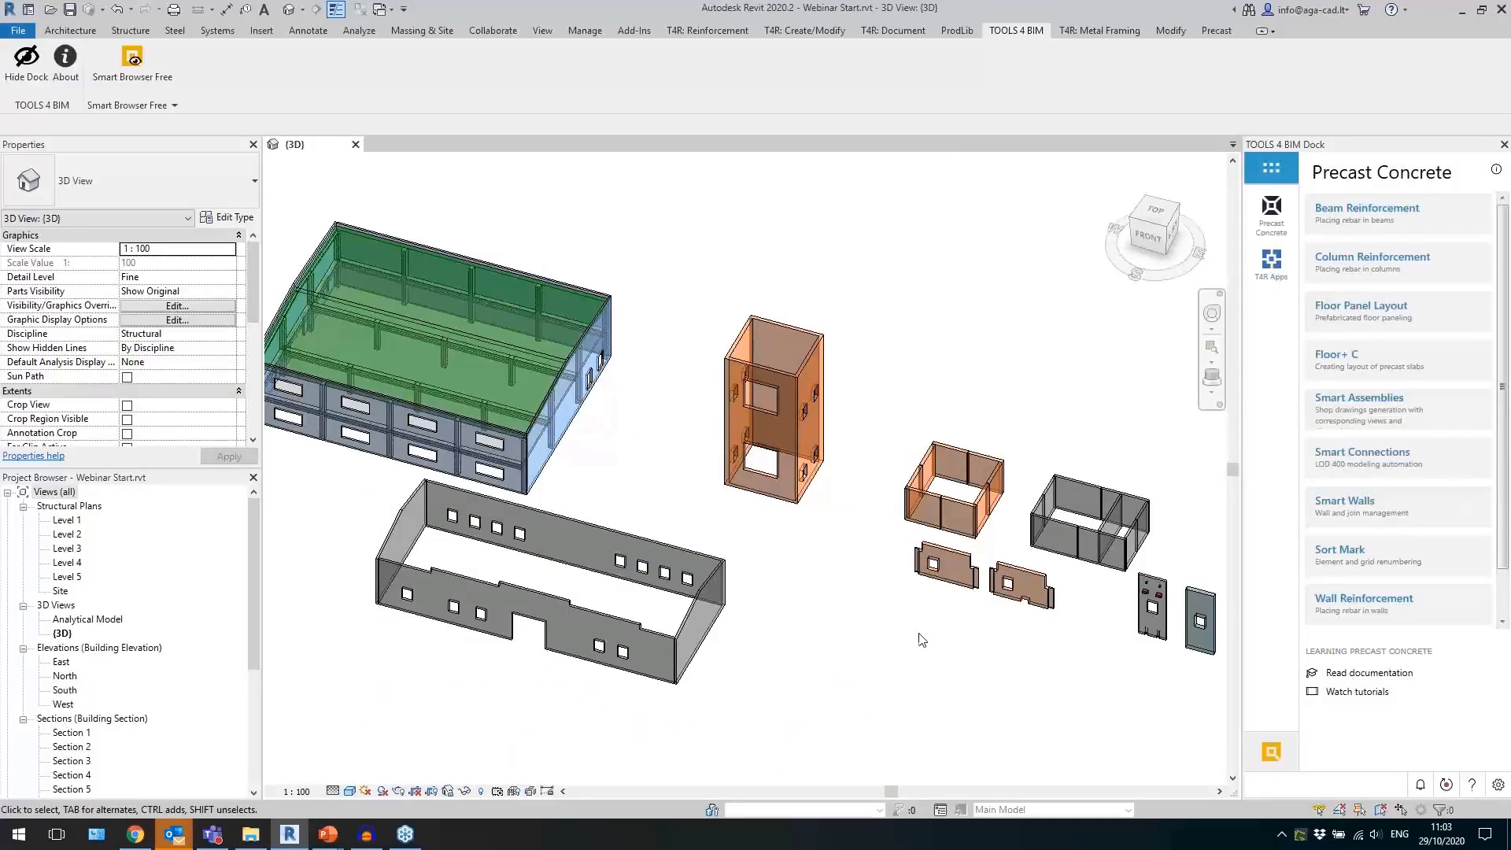
pyautogui.scroll(1, 814, 566)
pyautogui.moveTo(814, 566); pyautogui.dragTo(905, 572, button='middle')
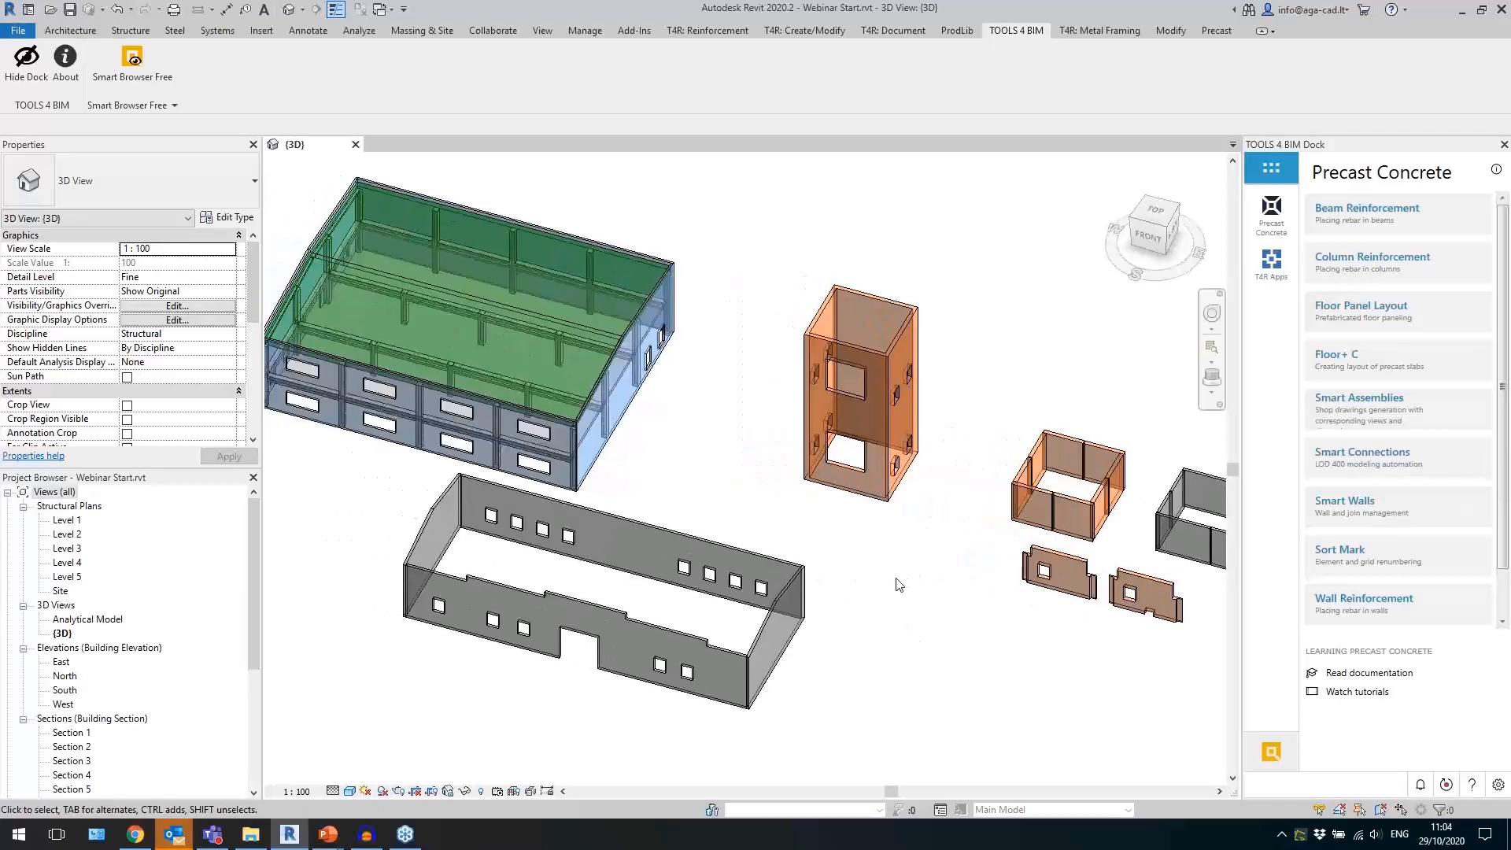
pyautogui.scroll(-1, 892, 582)
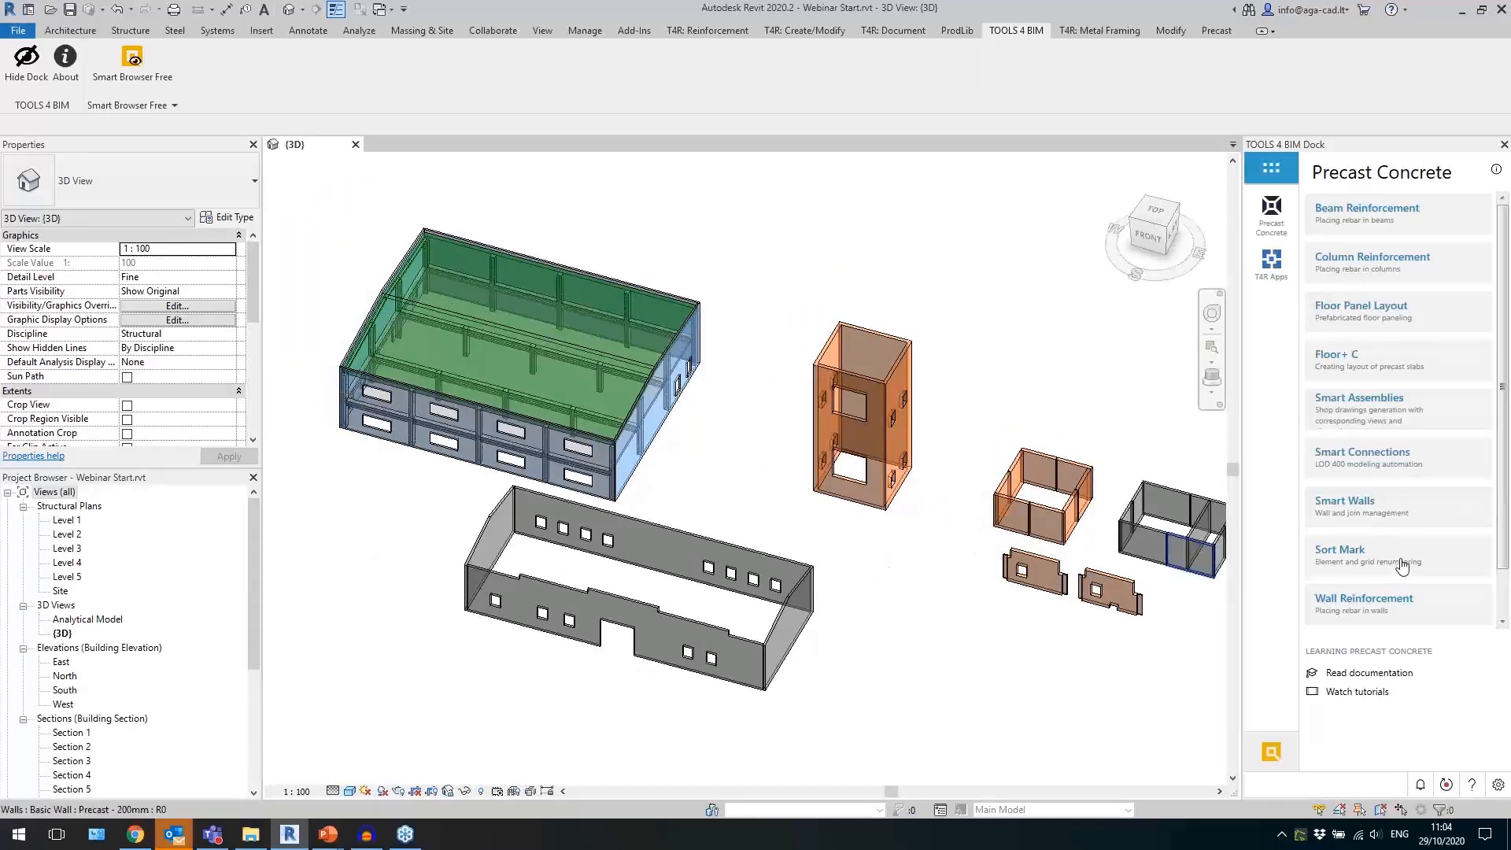
pyautogui.click(1372, 514)
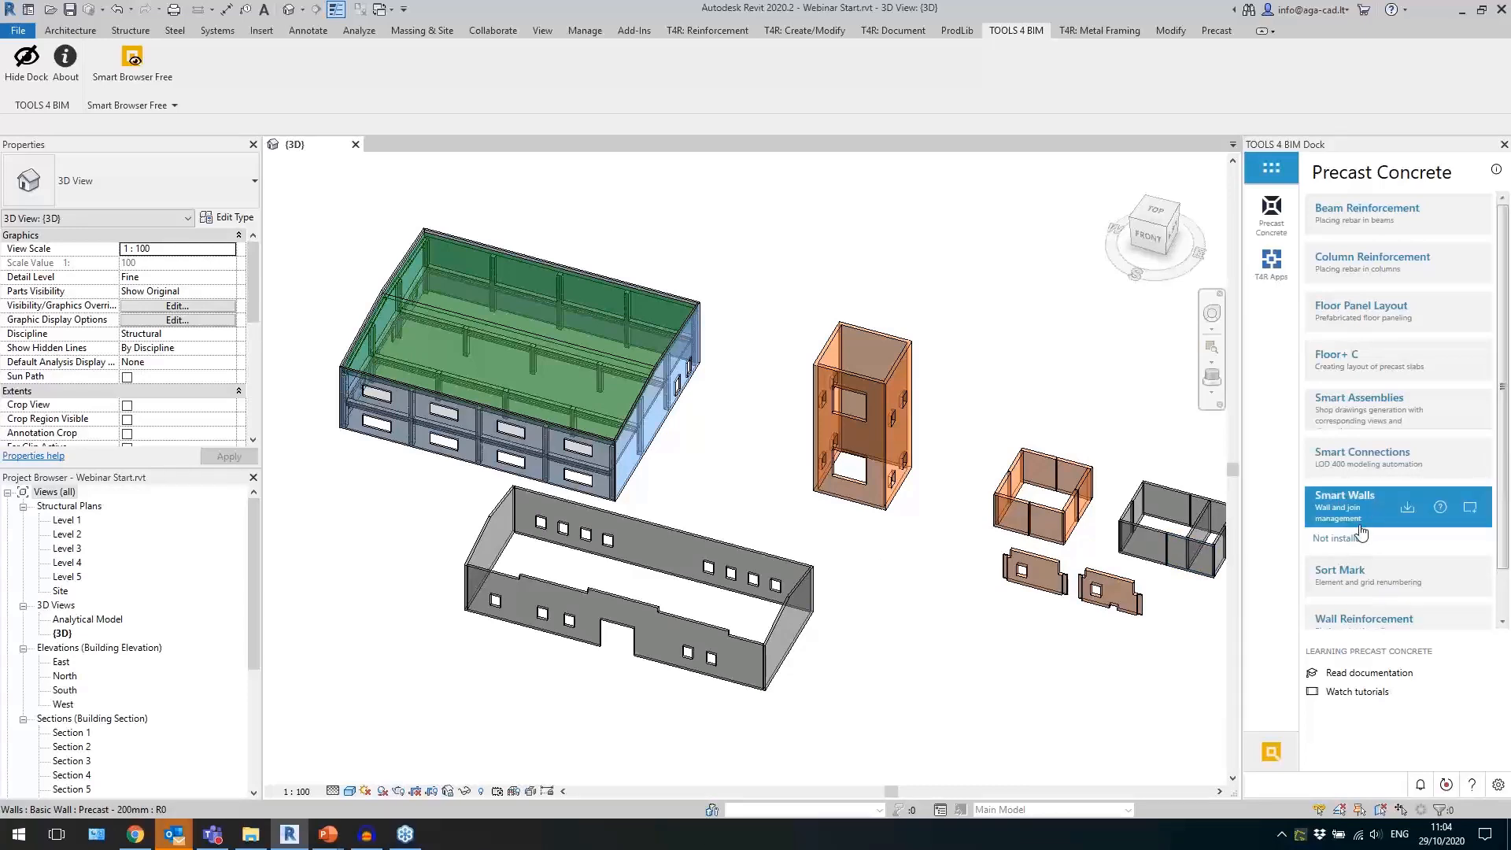
pyautogui.click(1366, 513)
pyautogui.click(1362, 415)
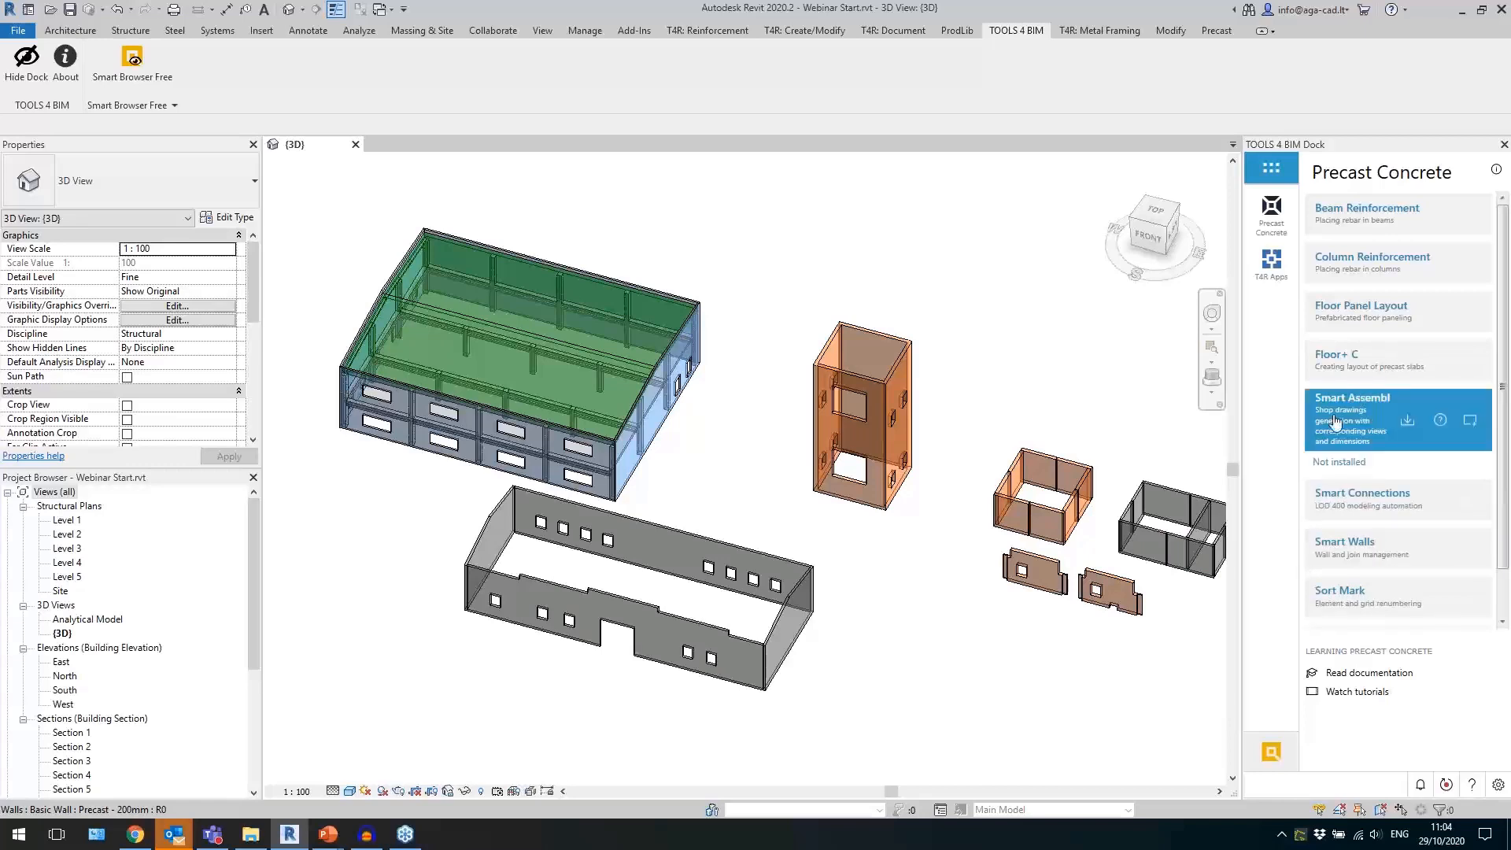
# Expand the Smart Connections configuration commands in the dock and bring up the T4R: Create/Modify ribbon tools.
pyautogui.click(1359, 497)
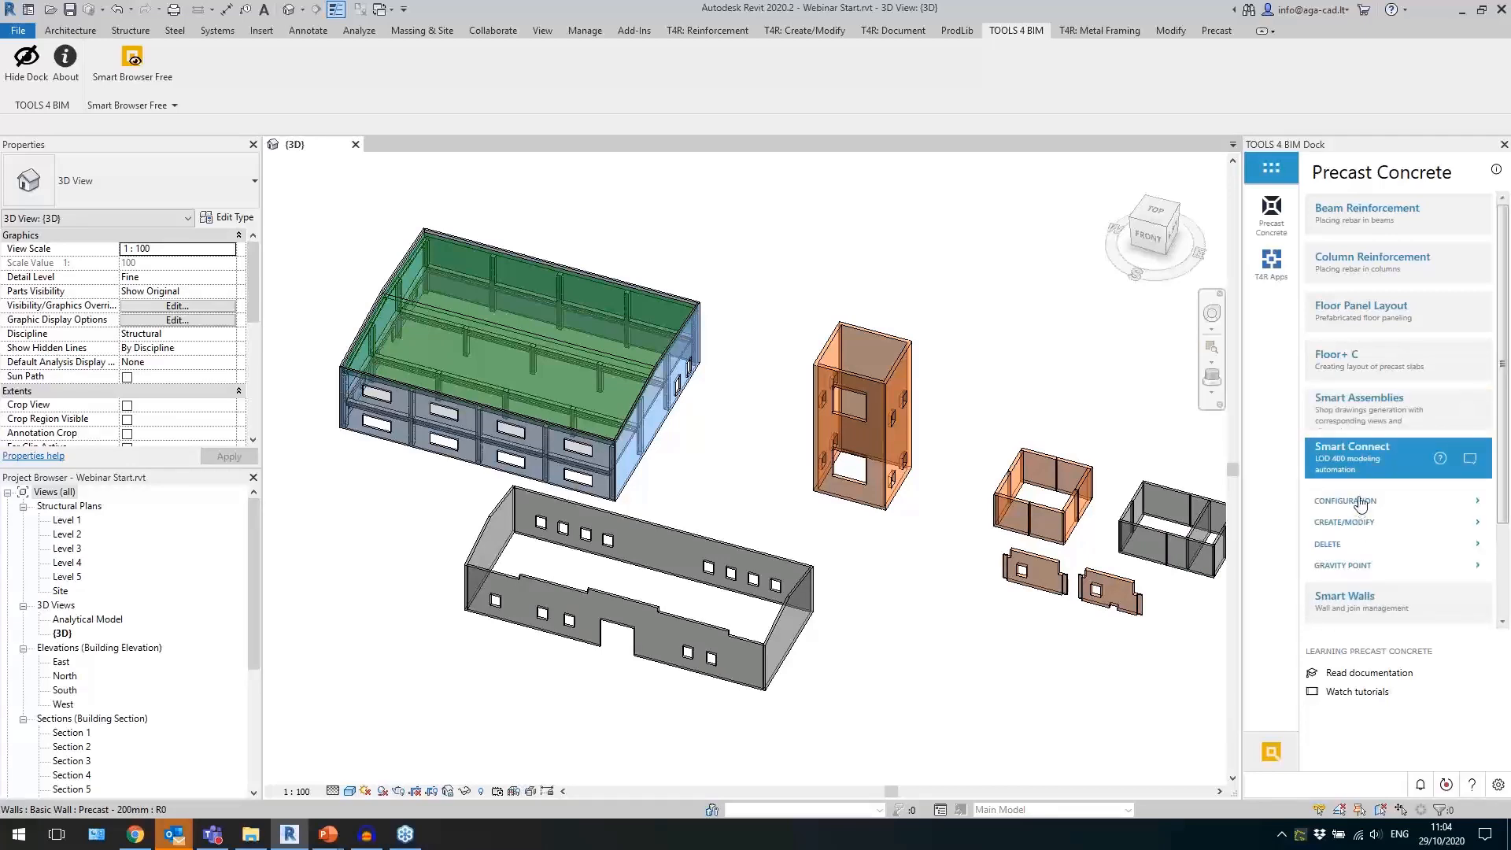
pyautogui.click(1362, 503)
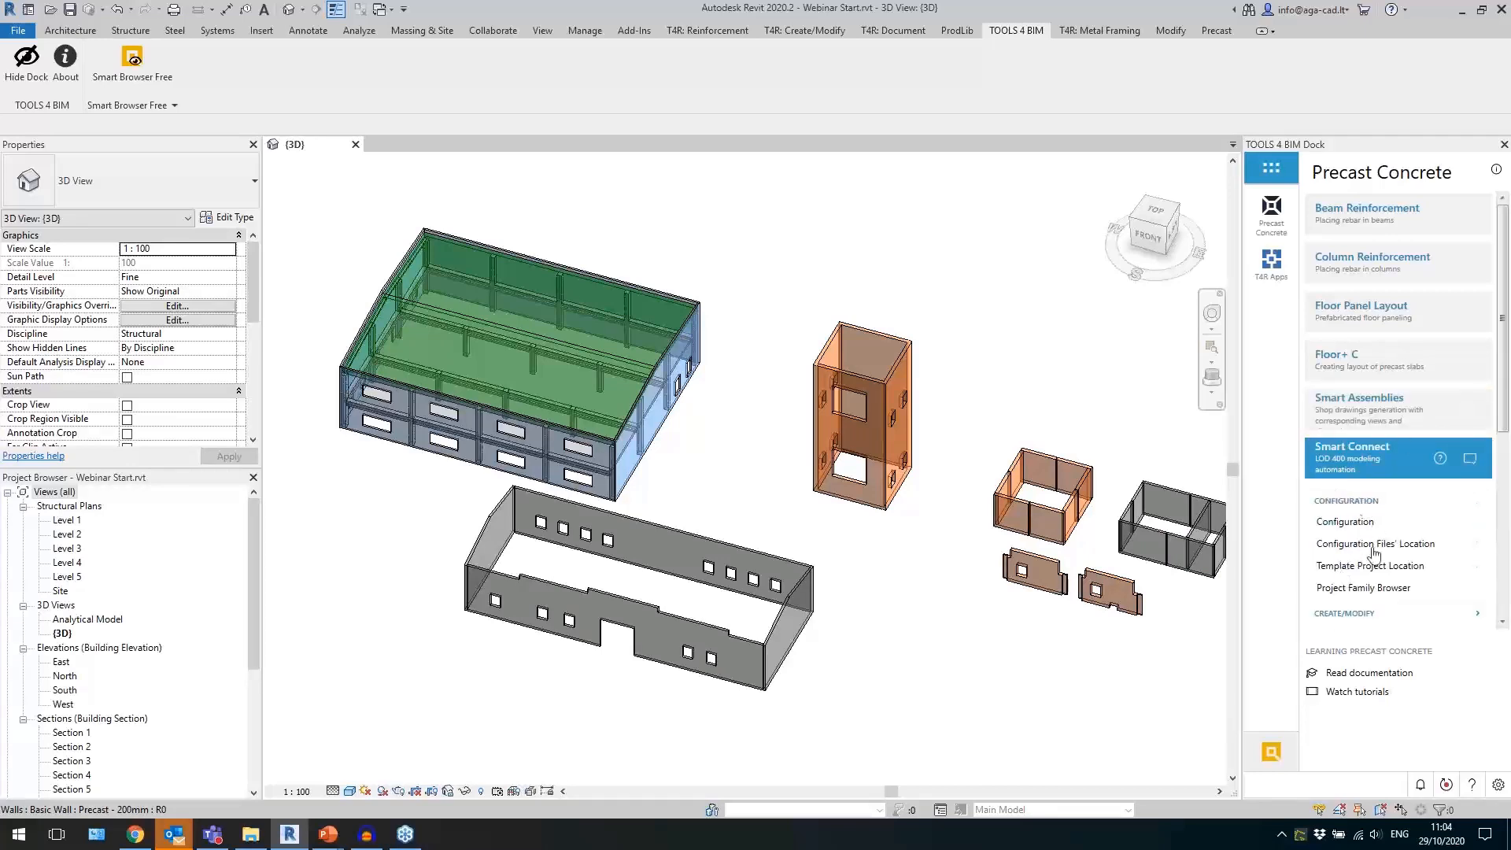
pyautogui.scroll(-1, 1469, 471)
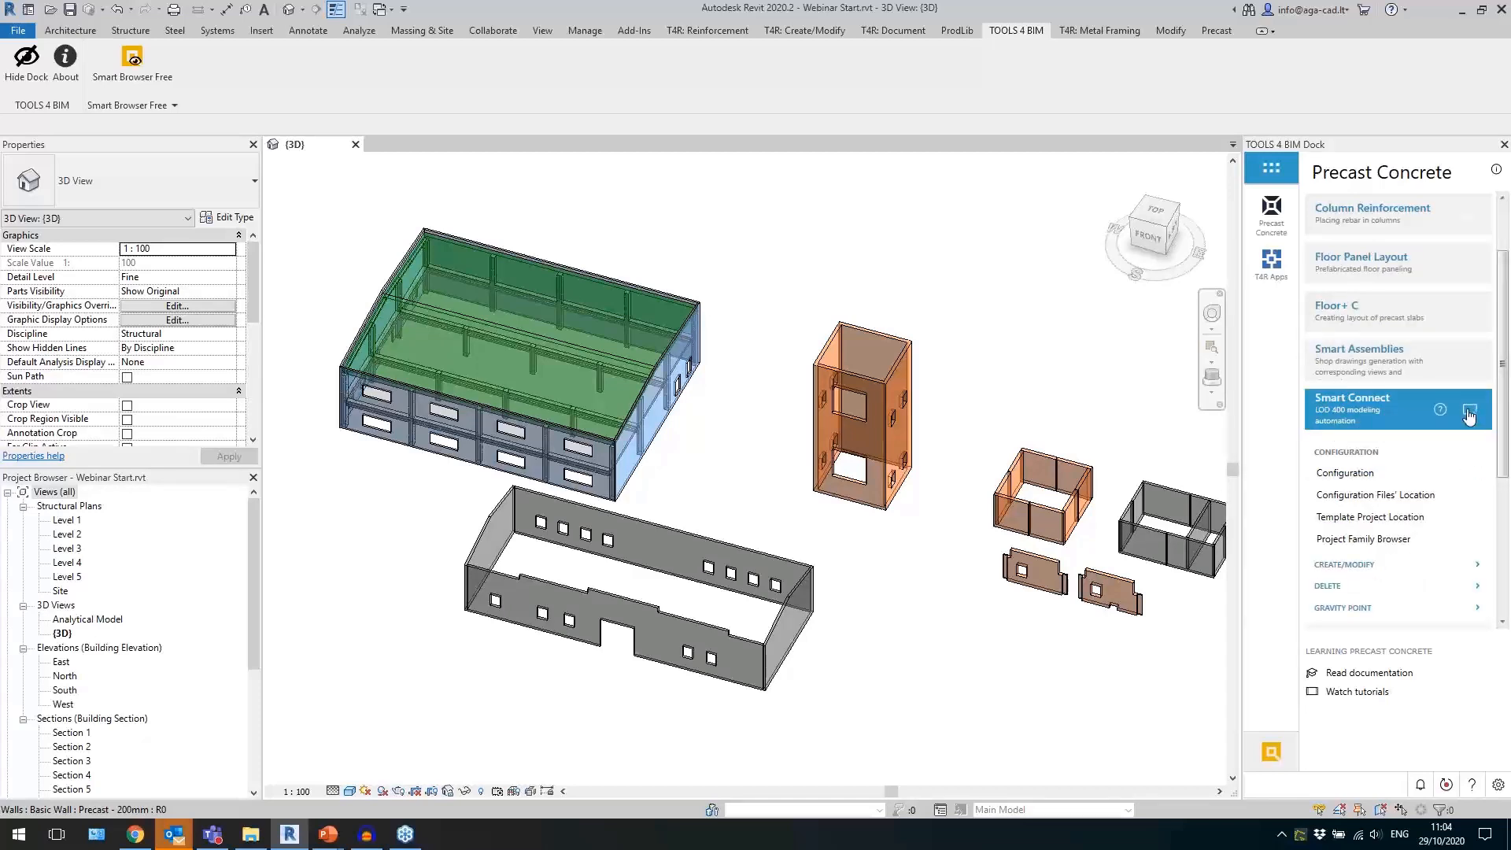
pyautogui.click(1468, 415)
# Float the Smart Connections toolset over the model view and return it to the ribbon.
pyautogui.moveTo(917, 113); pyautogui.dragTo(704, 237)
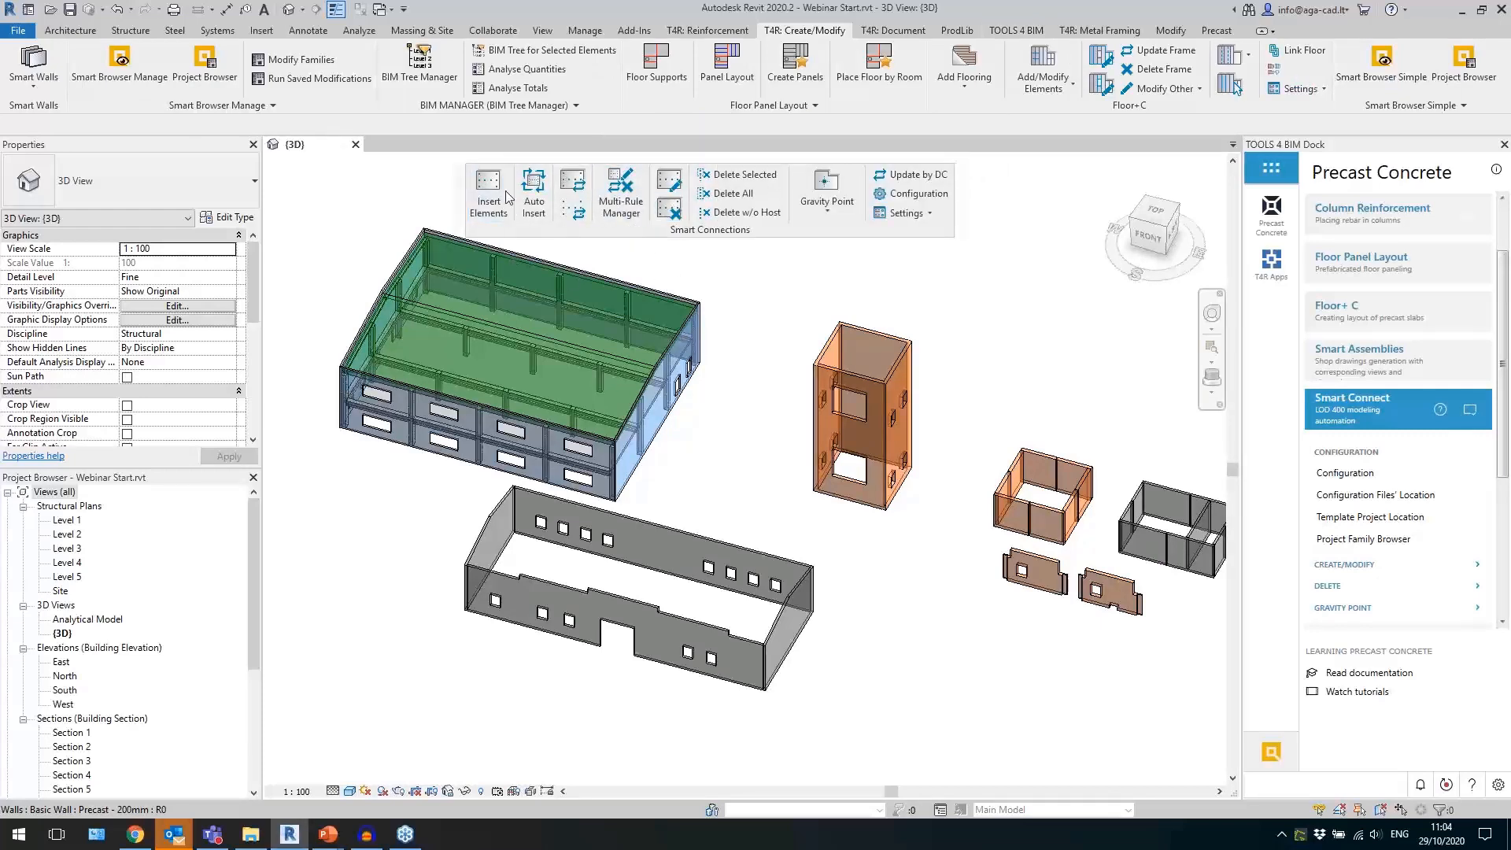
pyautogui.moveTo(711, 236); pyautogui.dragTo(640, 254)
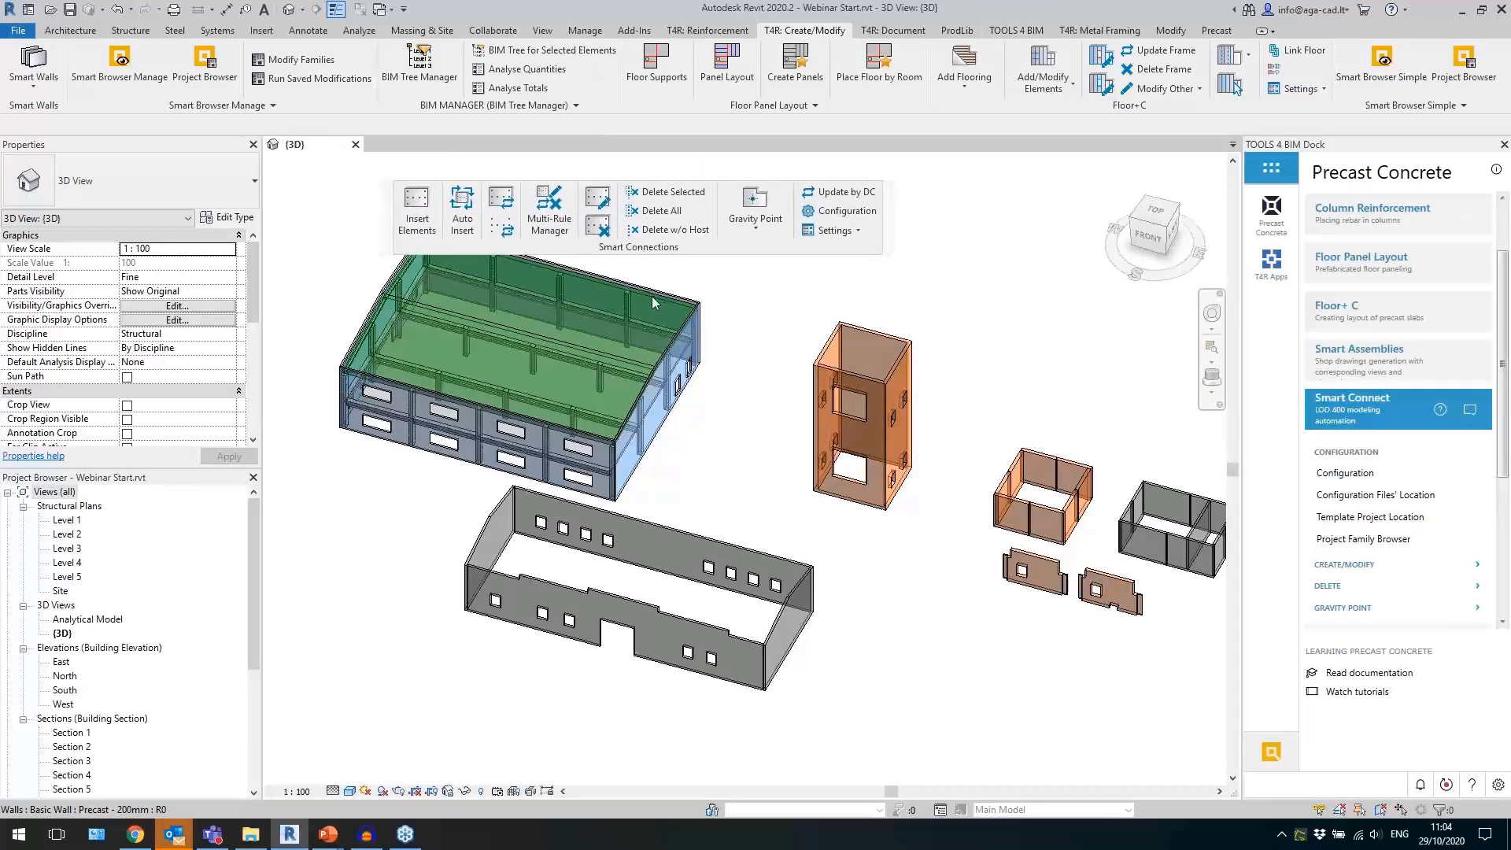
pyautogui.click(890, 196)
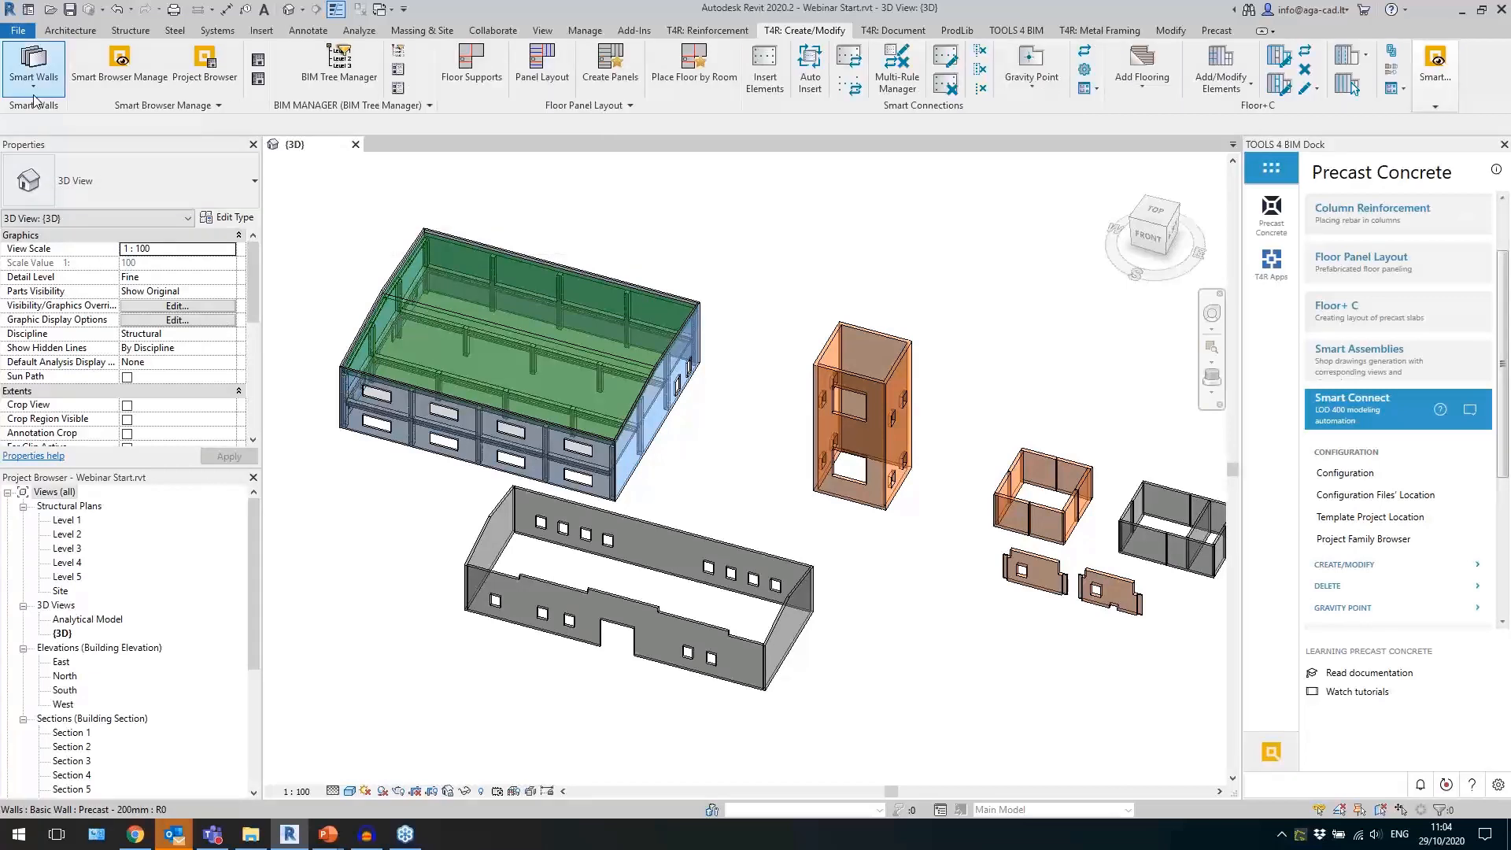
# Float the Smart Walls toolset over the model view and open its Split Wall command list, clear of the grey building.
pyautogui.moveTo(34, 104); pyautogui.dragTo(340, 255)
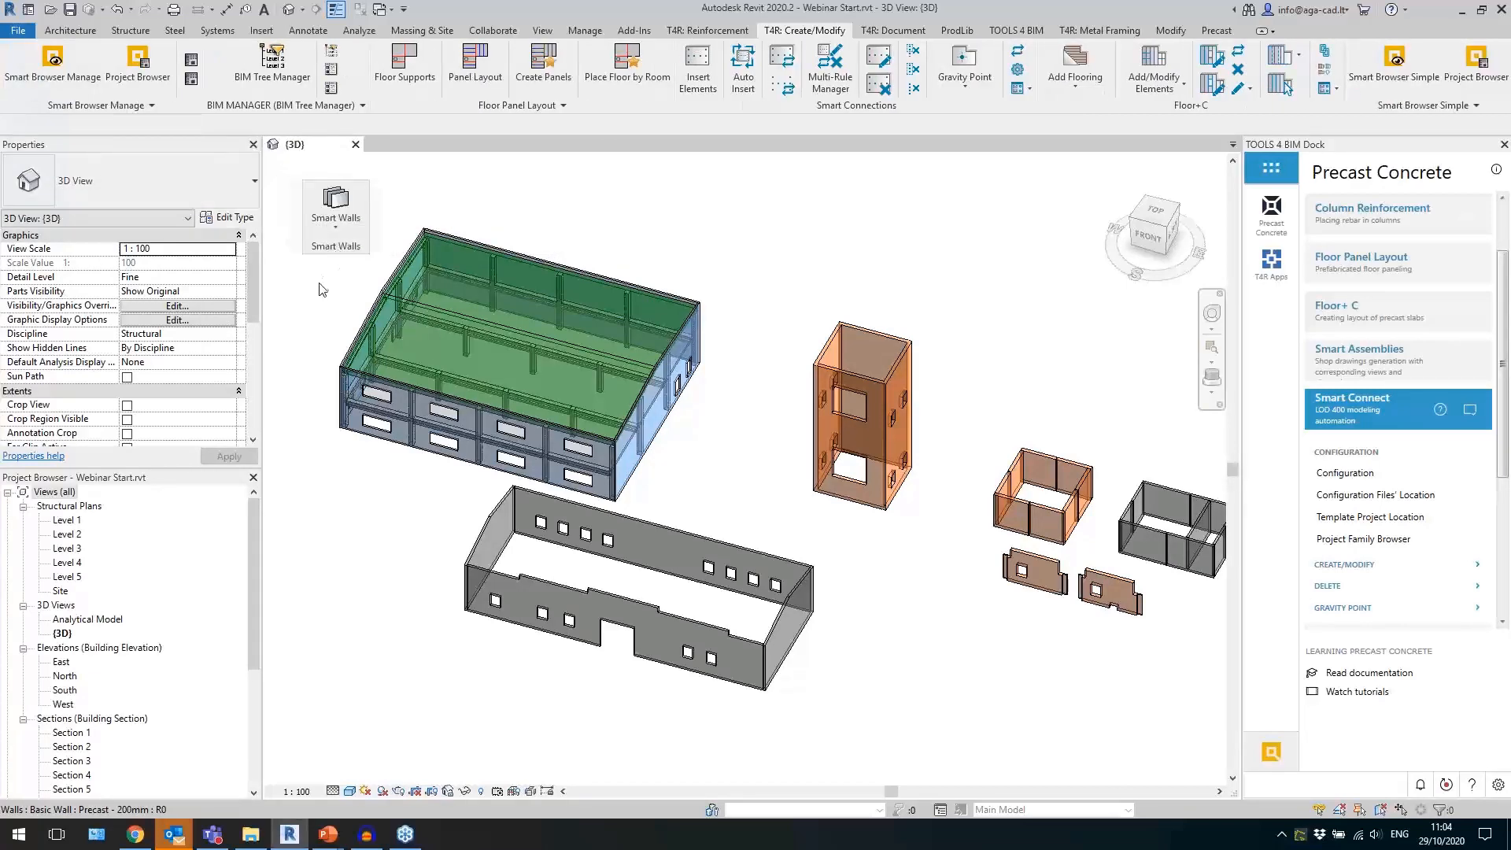
pyautogui.click(334, 228)
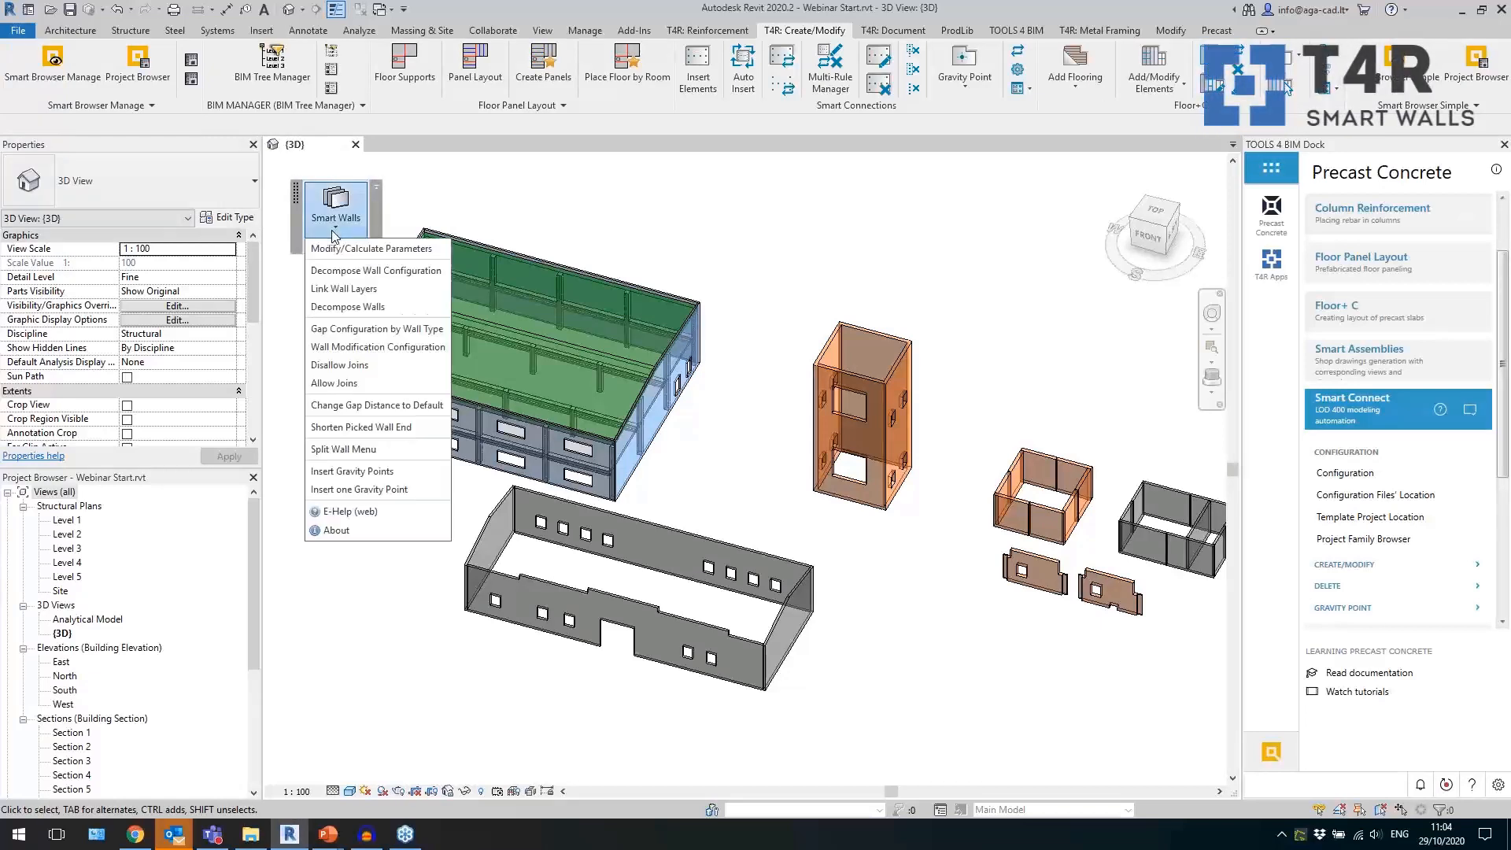
pyautogui.click(410, 650)
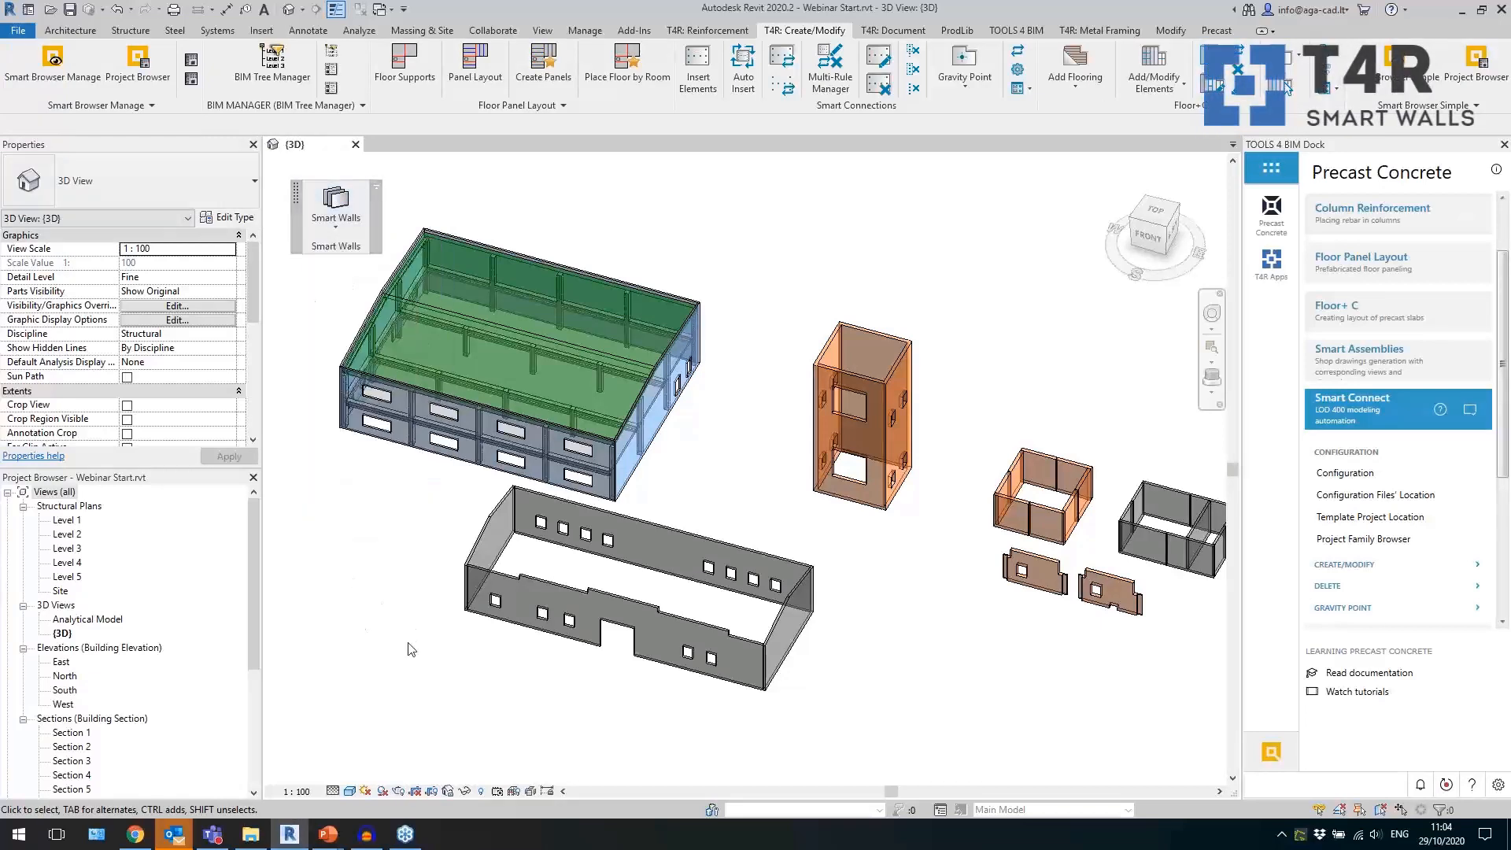
pyautogui.click(336, 229)
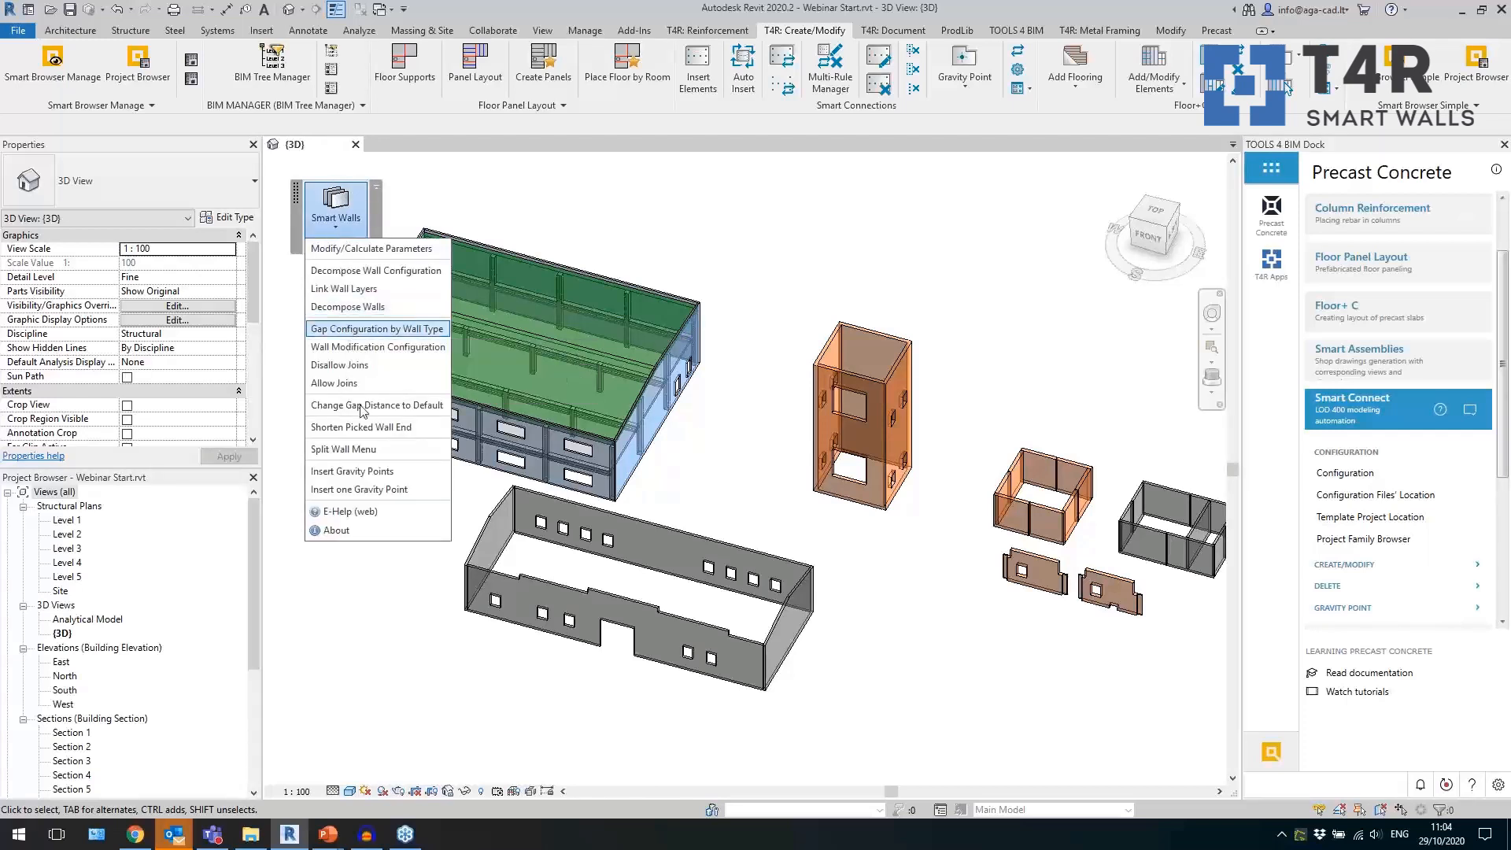
pyautogui.click(366, 449)
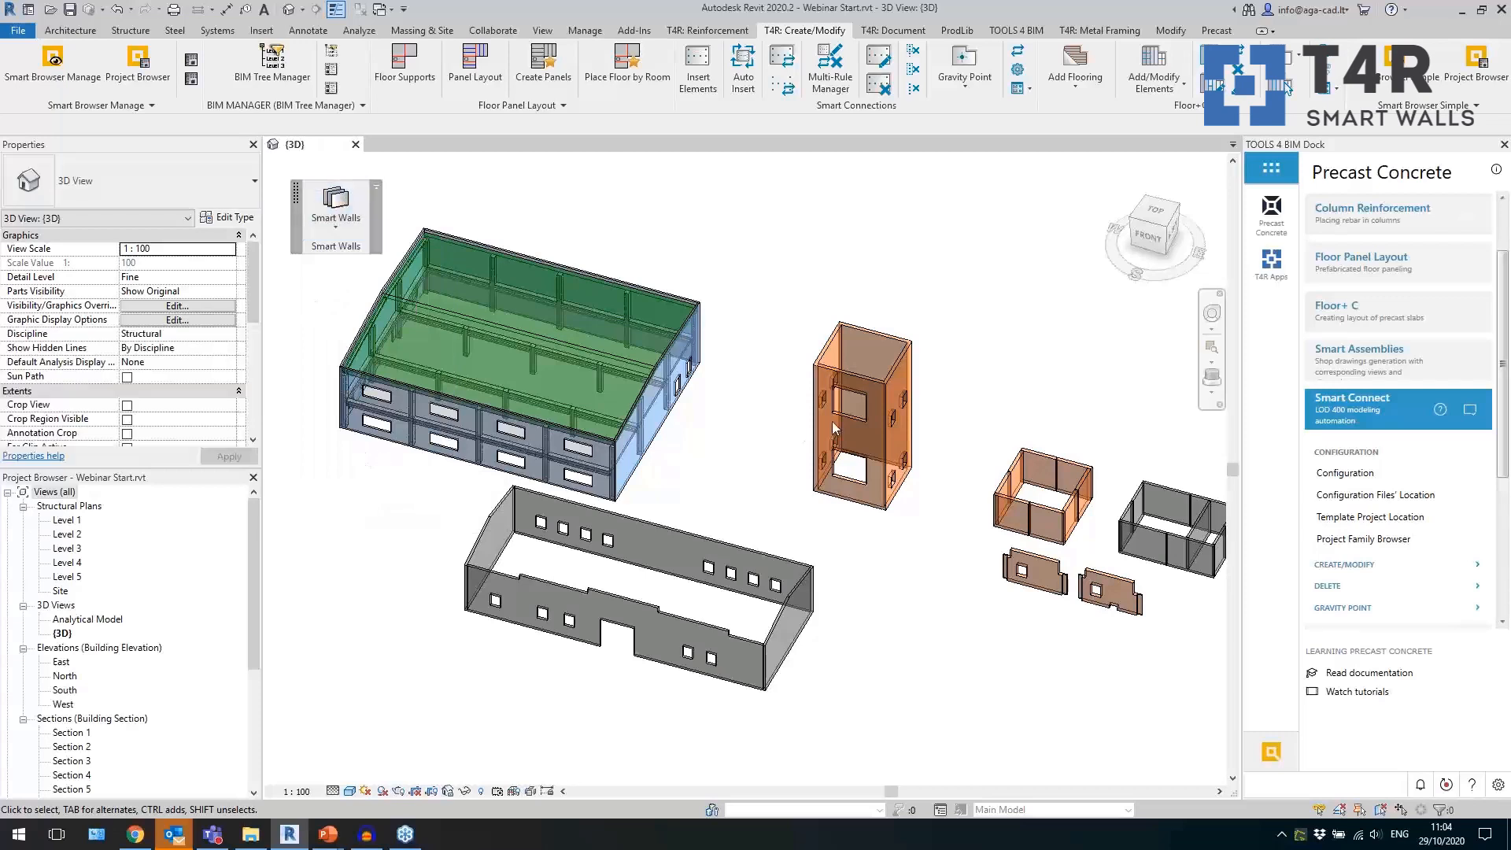
pyautogui.moveTo(745, 195); pyautogui.dragTo(1034, 197)
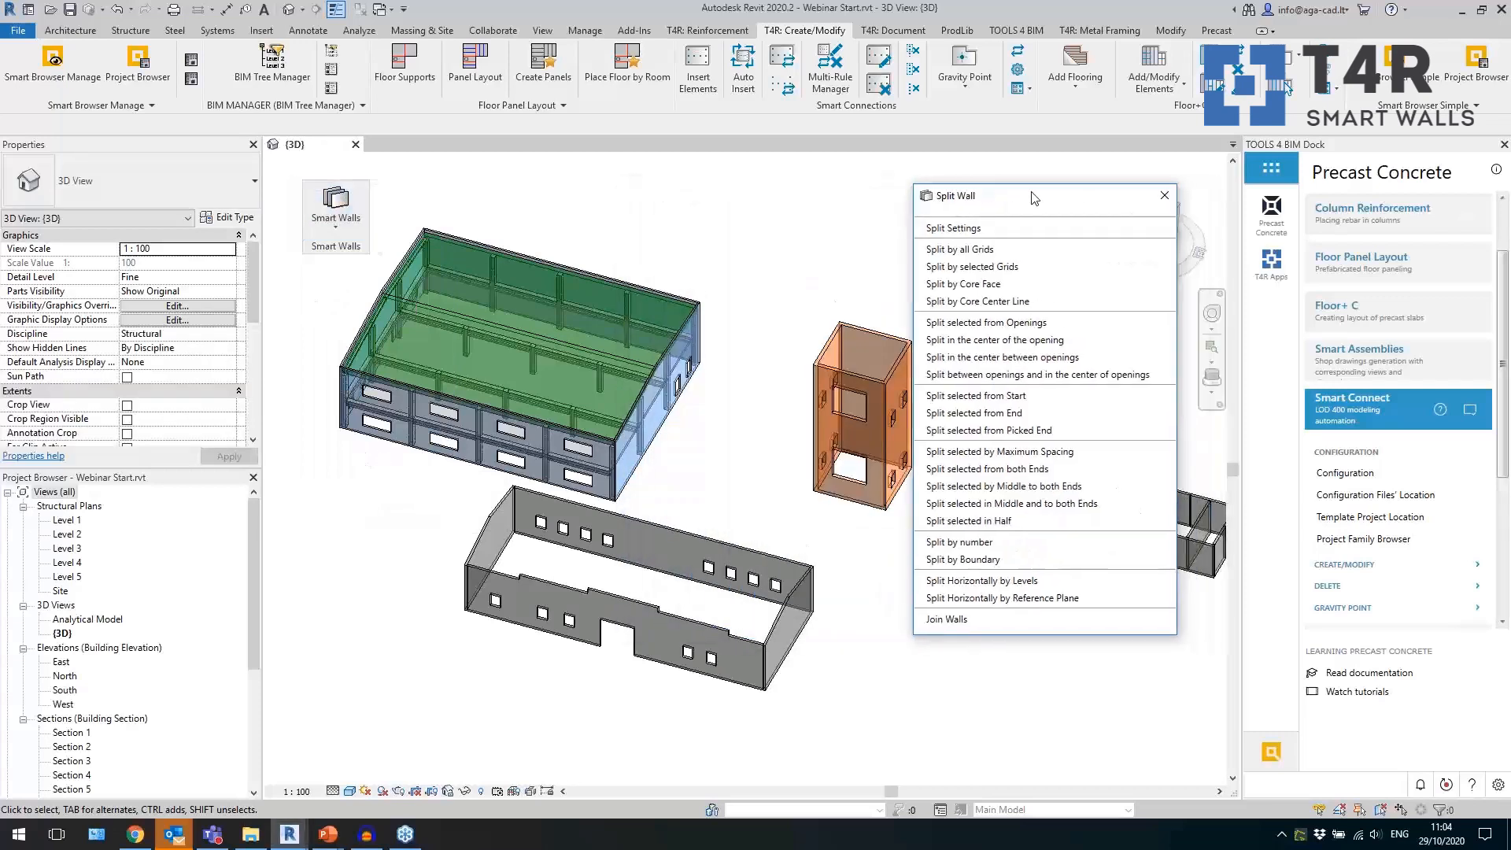
# Check the profile sketch of the grey building's stepped front wall and split that wall by boundary.
pyautogui.scroll(2, 607, 675)
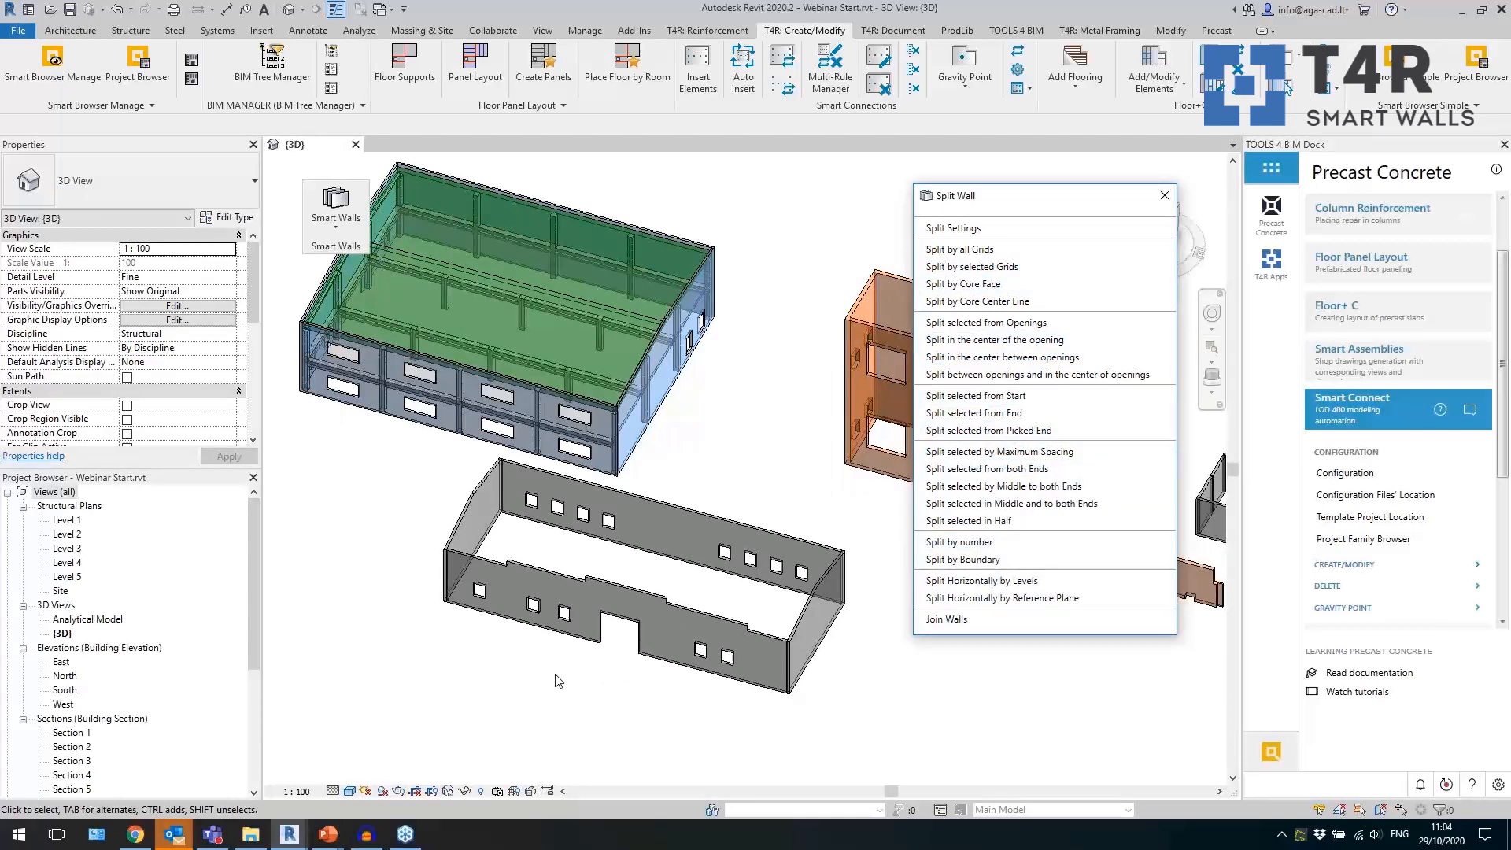
pyautogui.click(578, 647)
pyautogui.scroll(2, 549, 638)
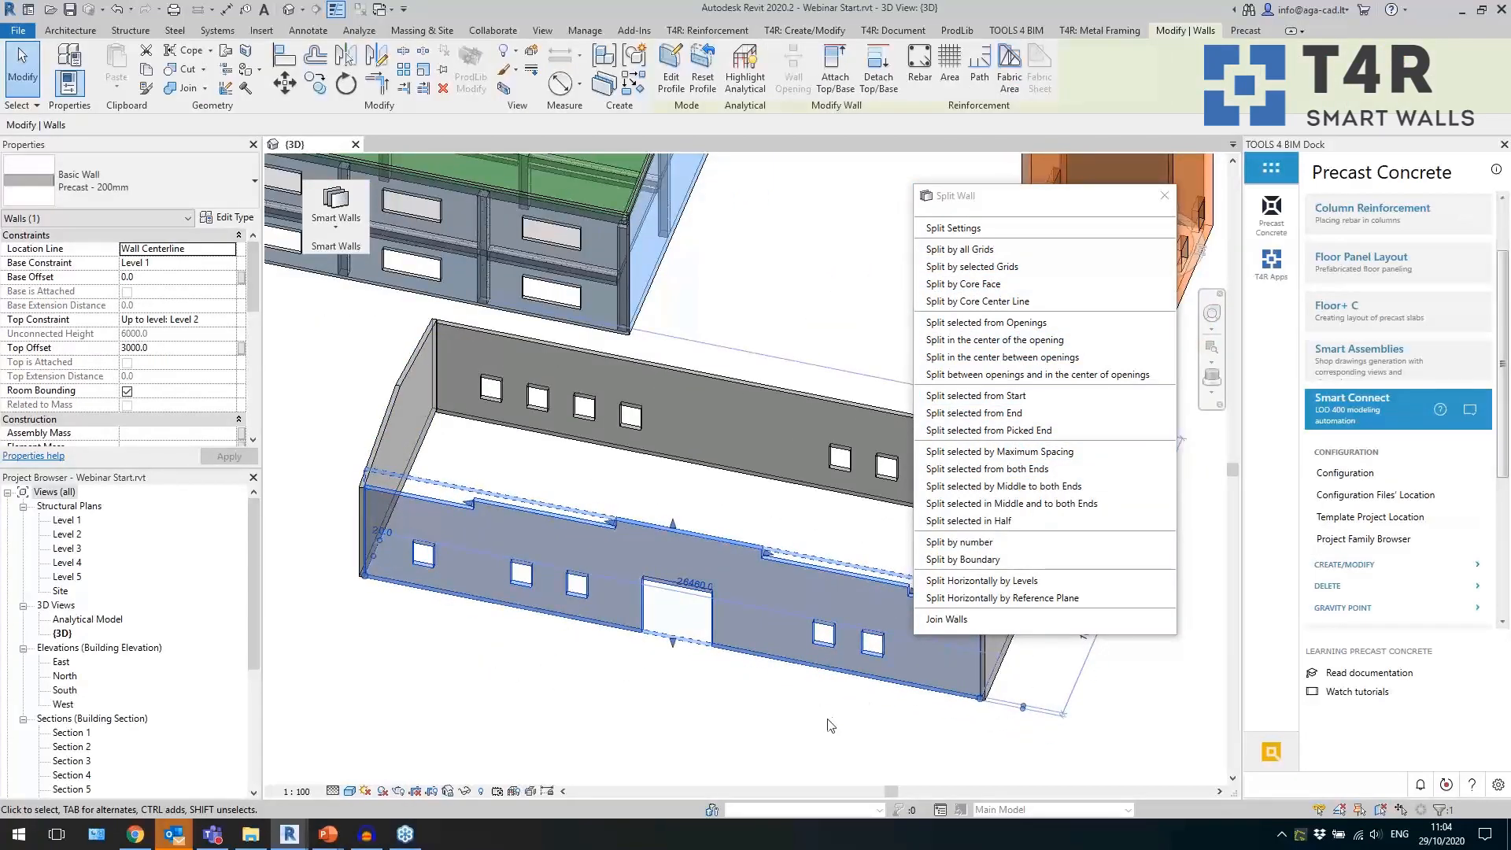
pyautogui.click(709, 590)
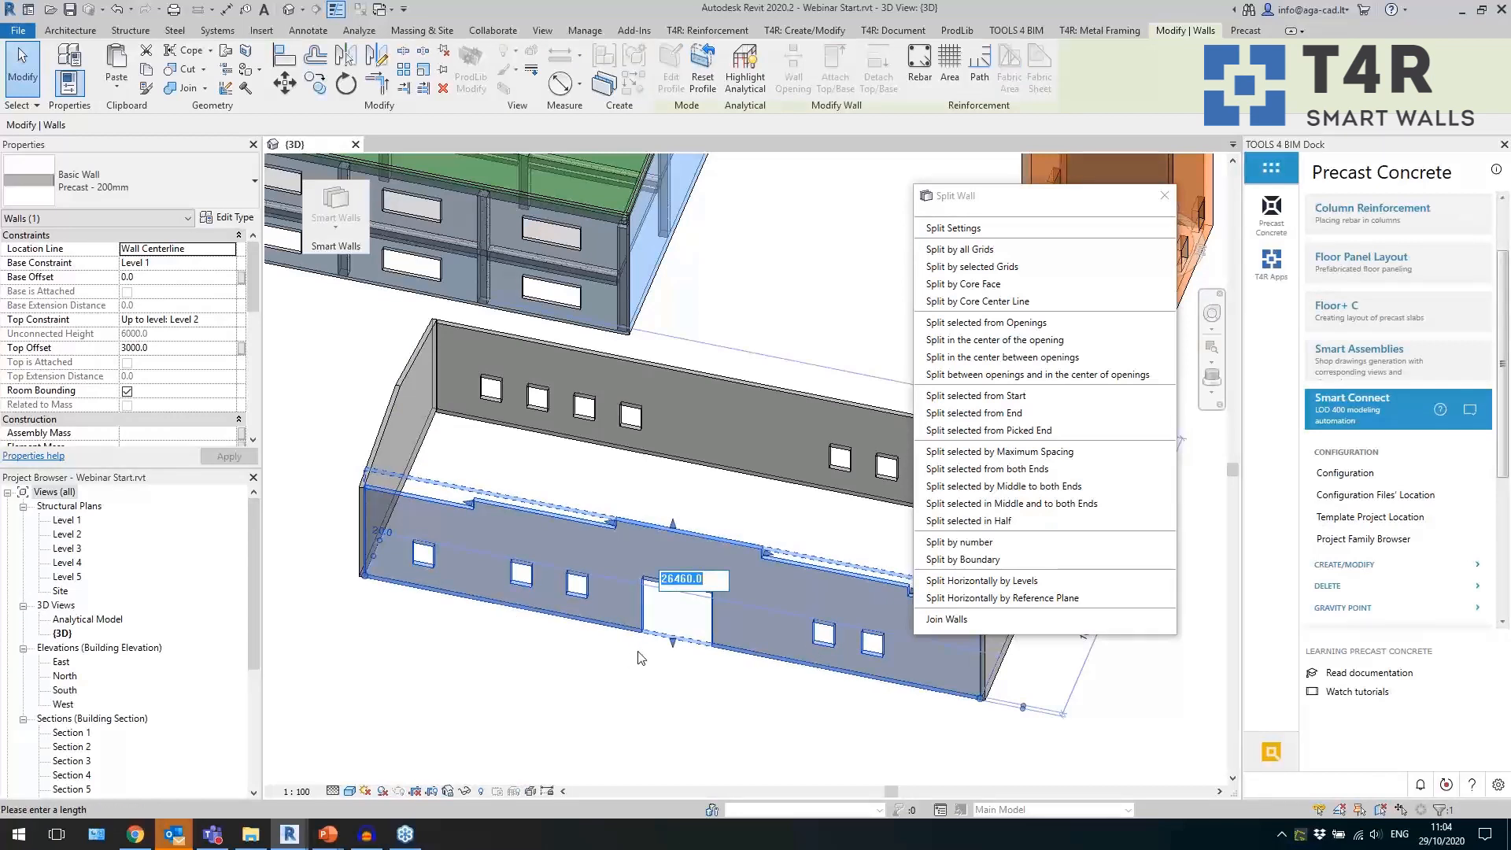
pyautogui.click(629, 691)
pyautogui.moveTo(655, 692); pyautogui.dragTo(594, 668, button='middle')
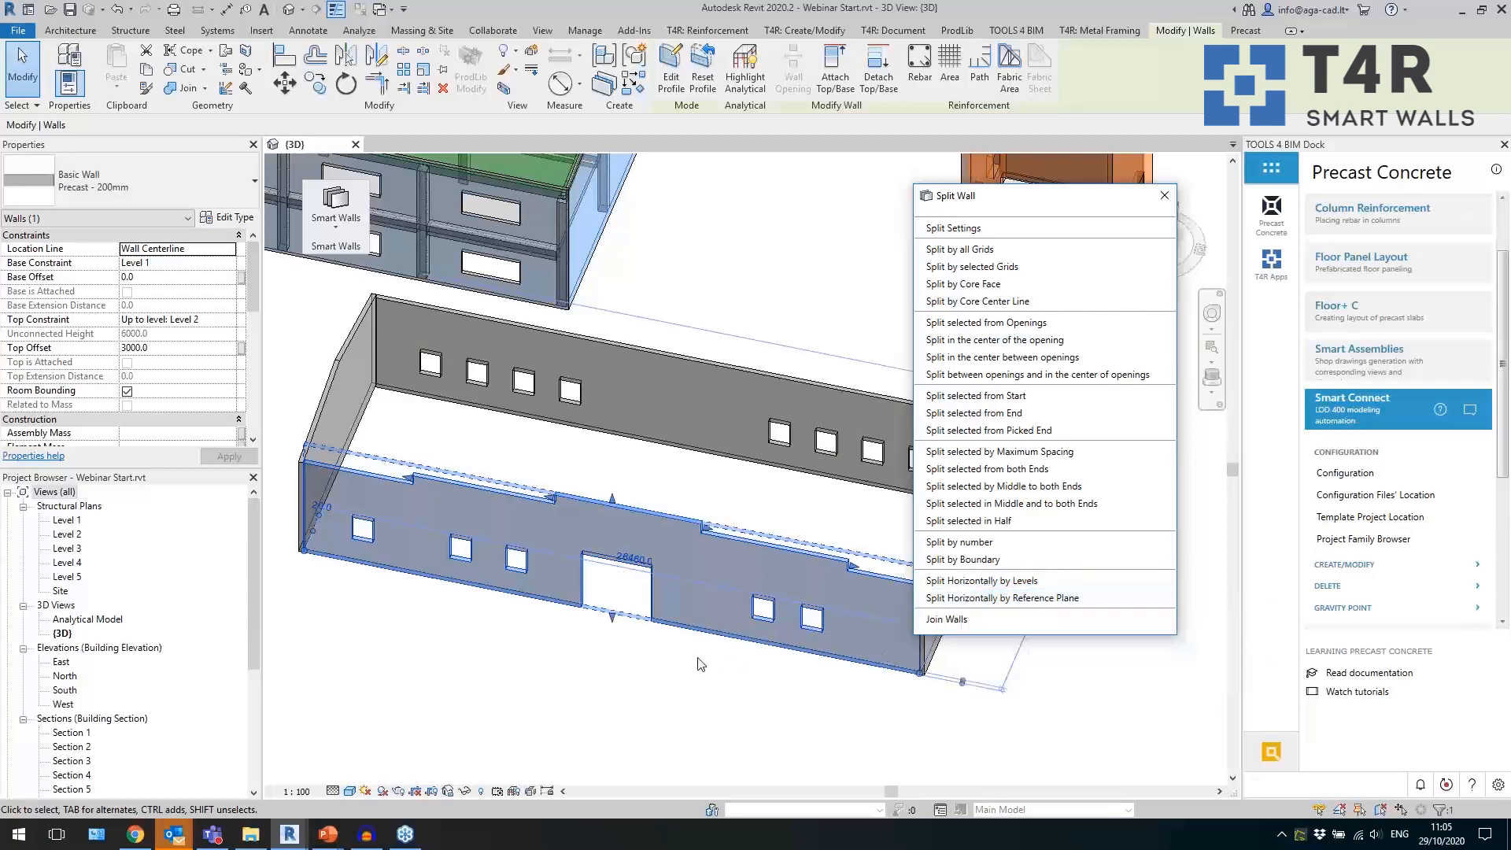
pyautogui.click(668, 82)
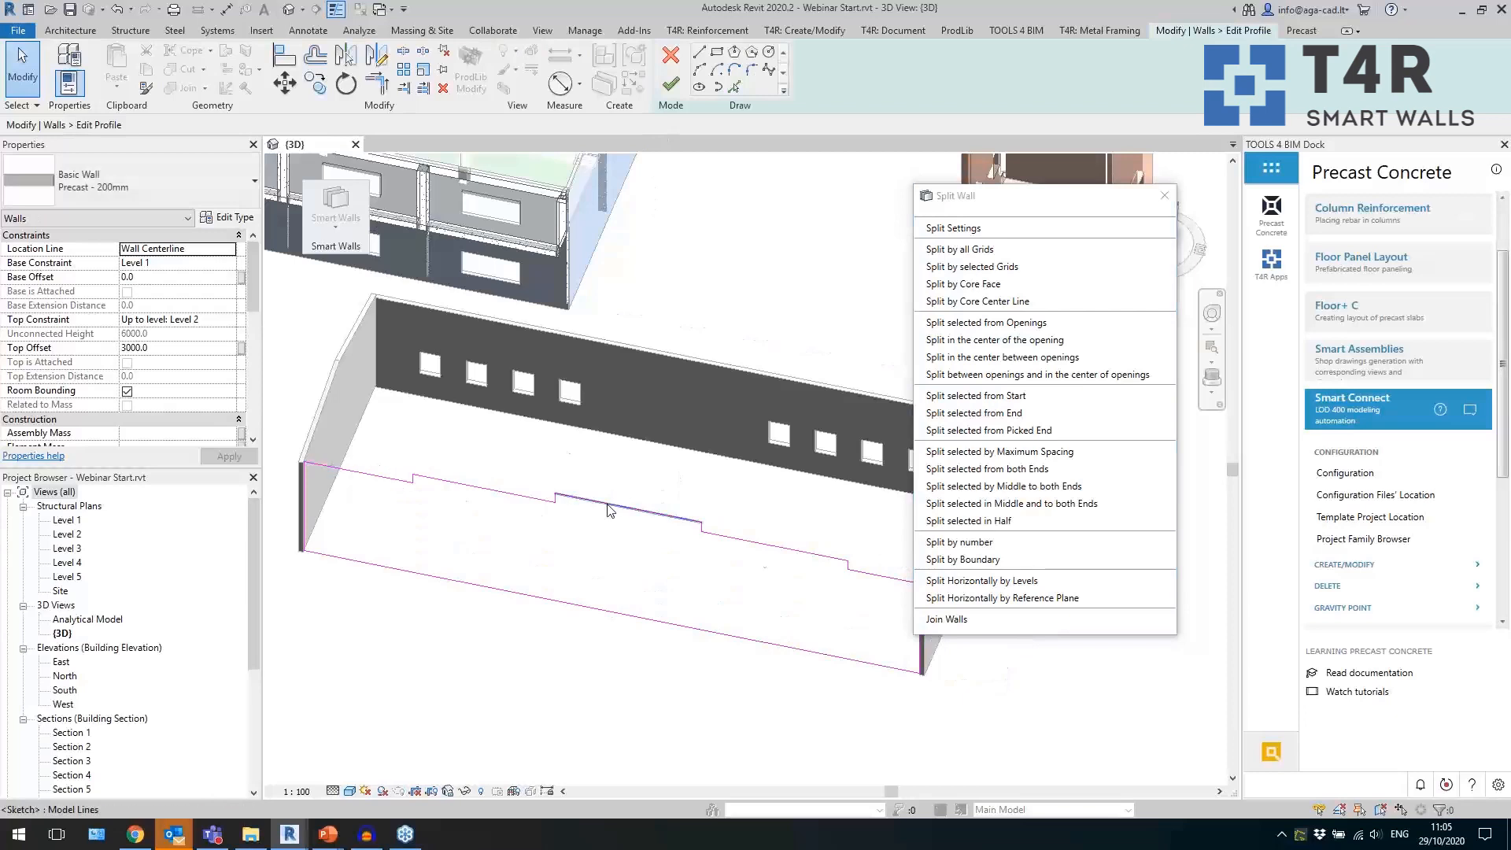
pyautogui.click(670, 58)
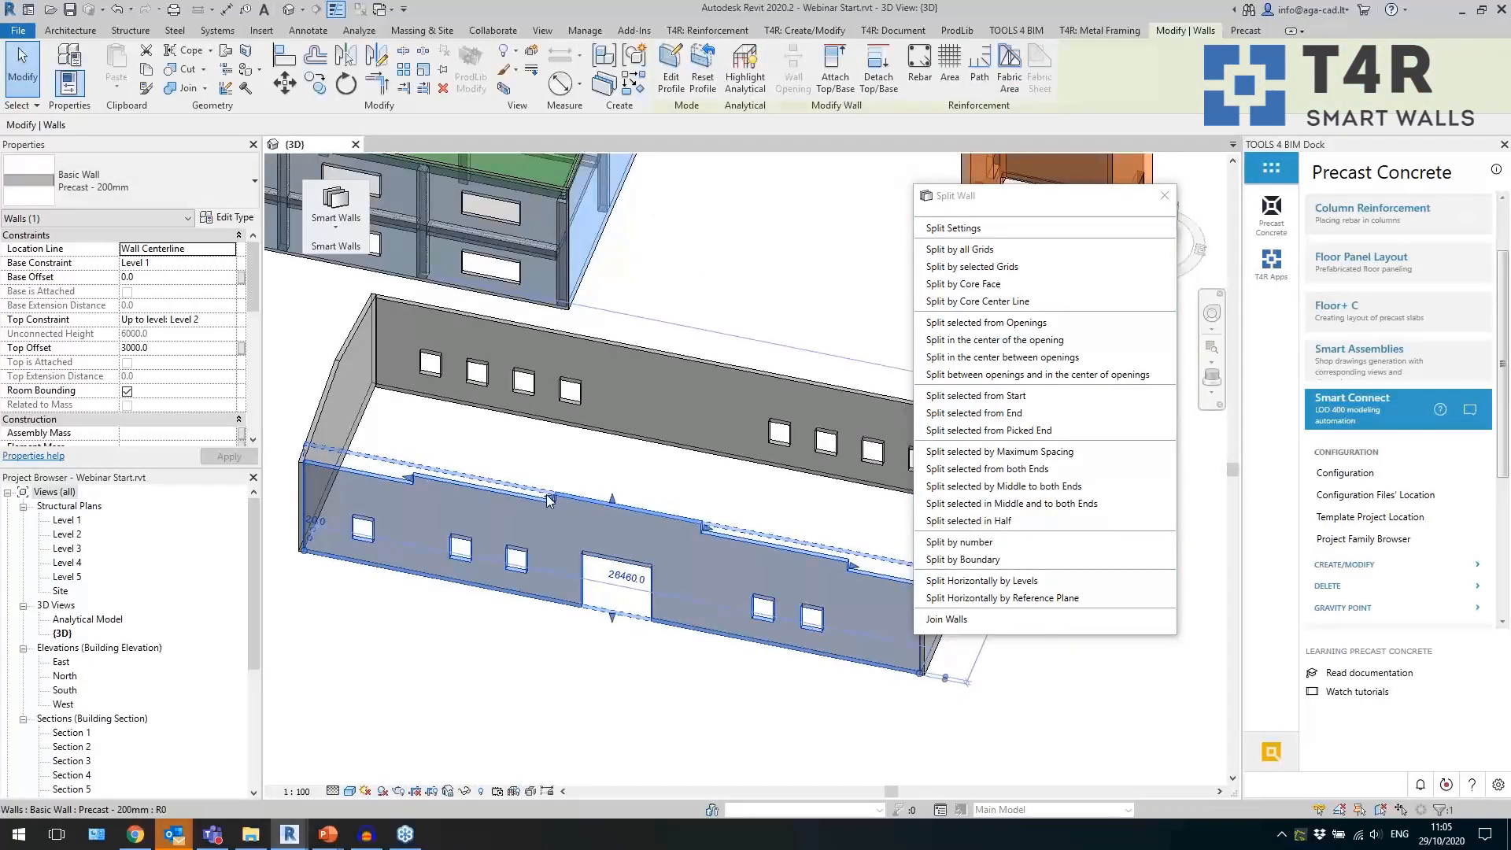
pyautogui.click(984, 562)
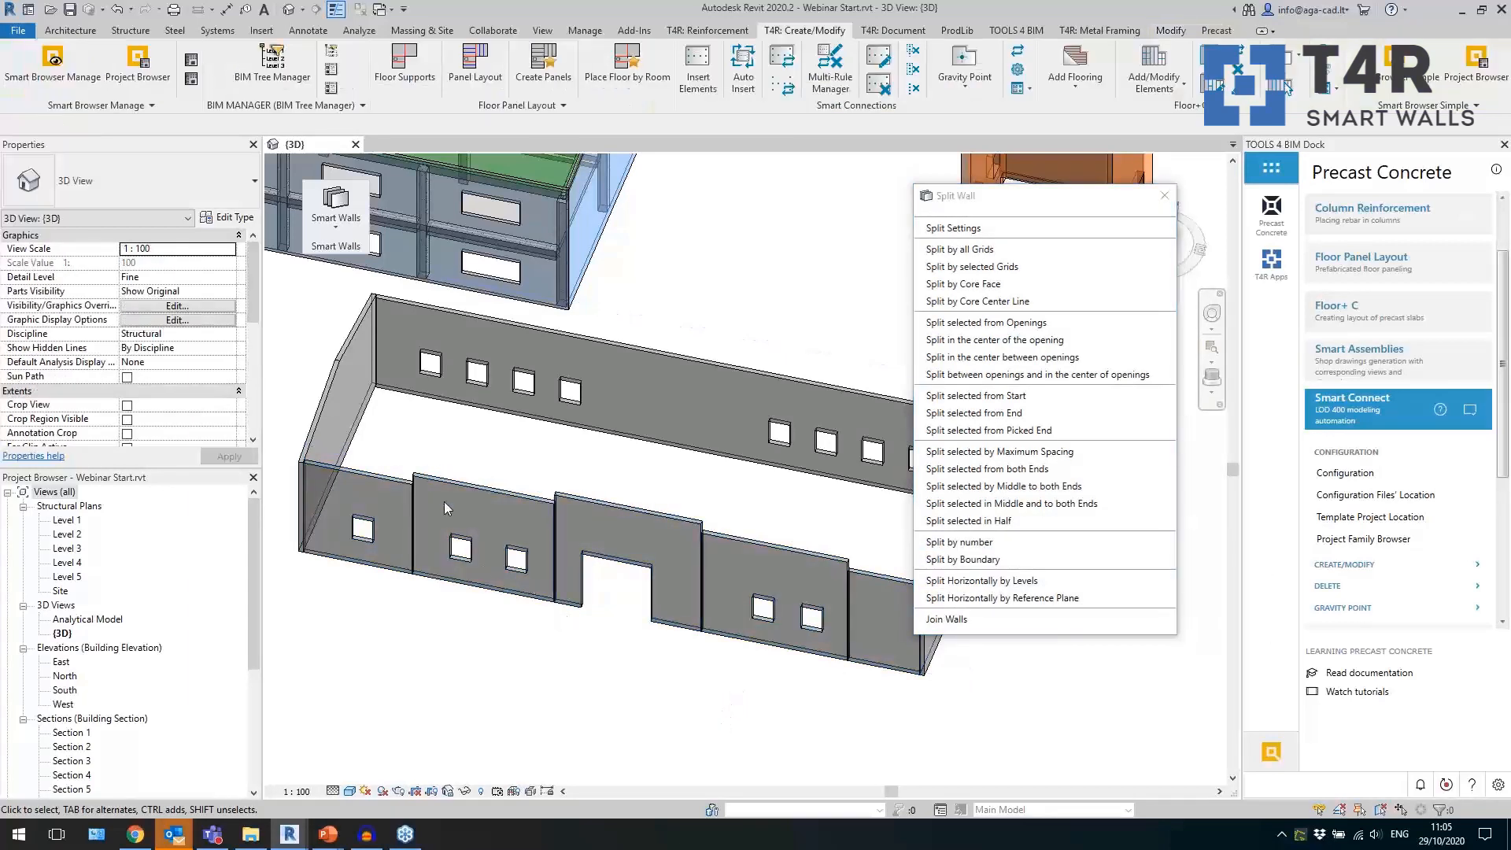
# Inspect the individual panels of the split front wall and the adjoining side wall.
pyautogui.click(455, 482)
pyautogui.press('Escape')
pyautogui.click(359, 476)
pyautogui.click(573, 499)
pyautogui.moveTo(729, 503); pyautogui.dragTo(738, 516, button='middle')
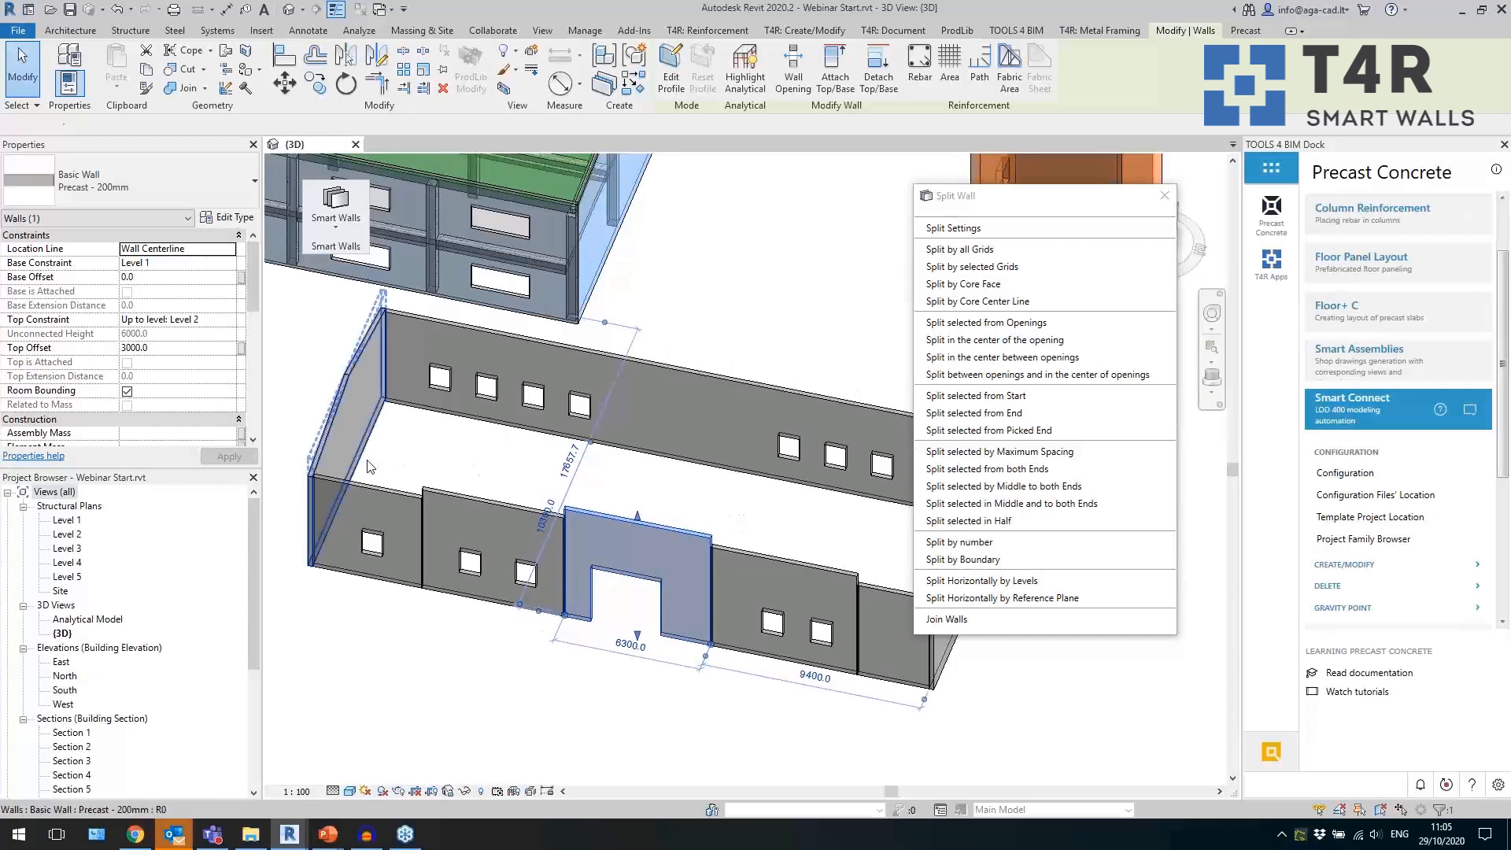
# Inspect the two panels of the grey building's split gable end wall and its surroundings.
pyautogui.click(367, 465)
pyautogui.click(666, 715)
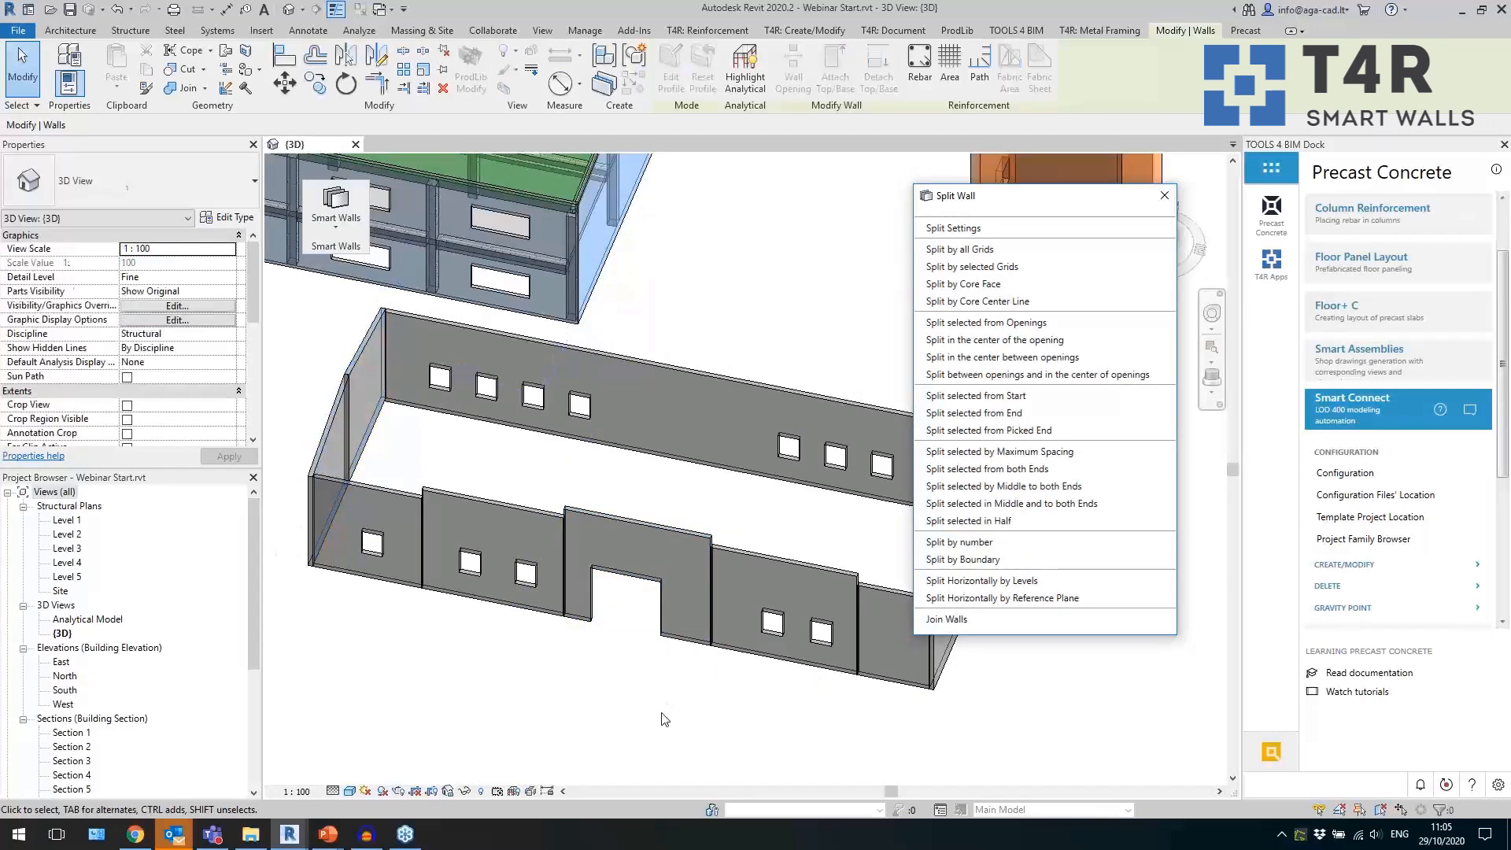
pyautogui.keyDown('shift'); pyautogui.moveTo(606, 719); pyautogui.dragTo(444, 688, button='middle'); pyautogui.keyUp('shift')
pyautogui.scroll(5, 625, 326)
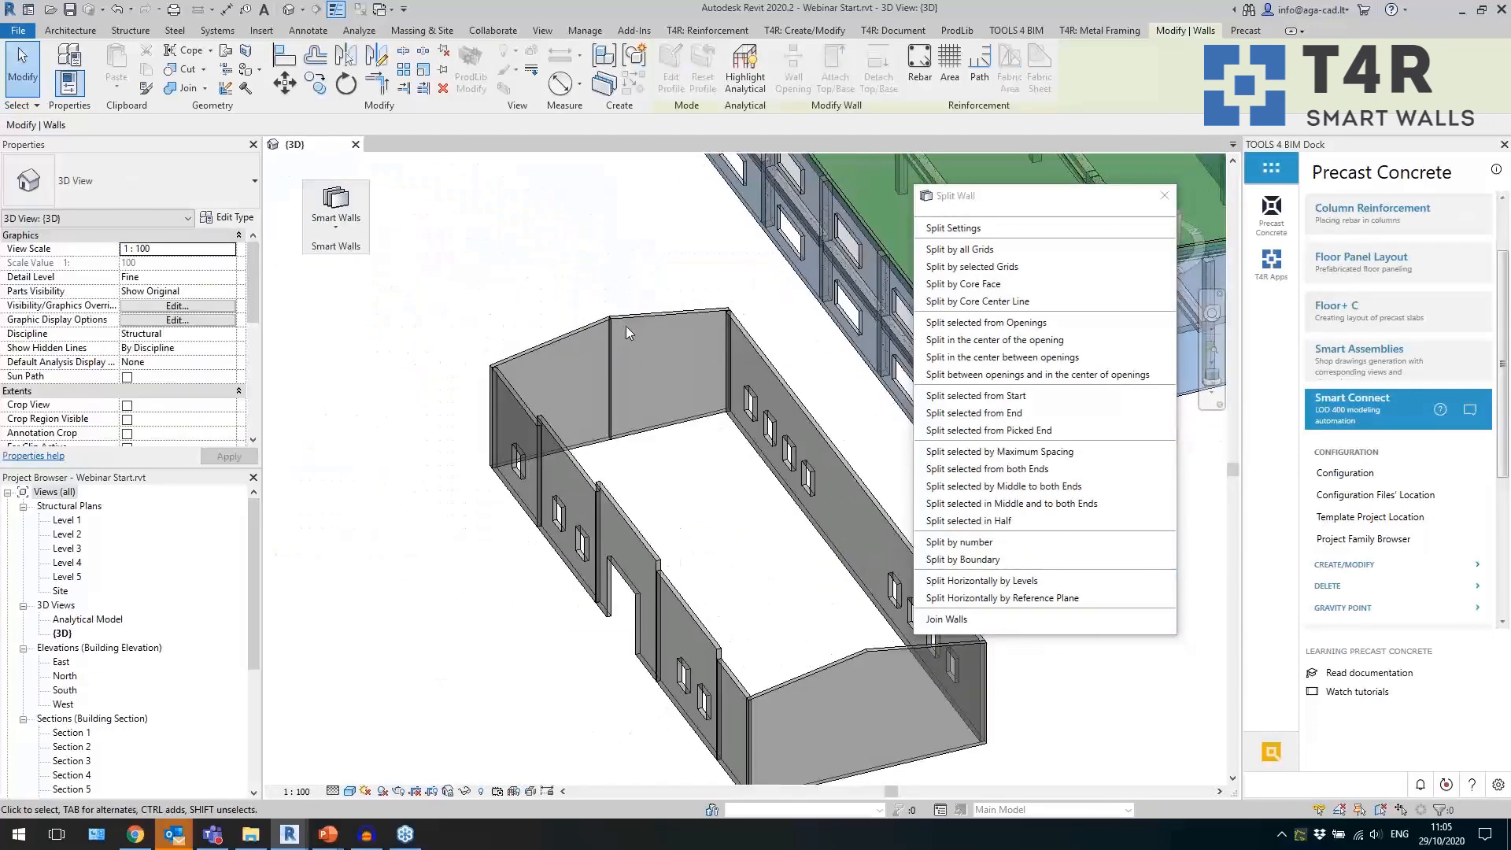
pyautogui.click(599, 329)
pyautogui.click(647, 318)
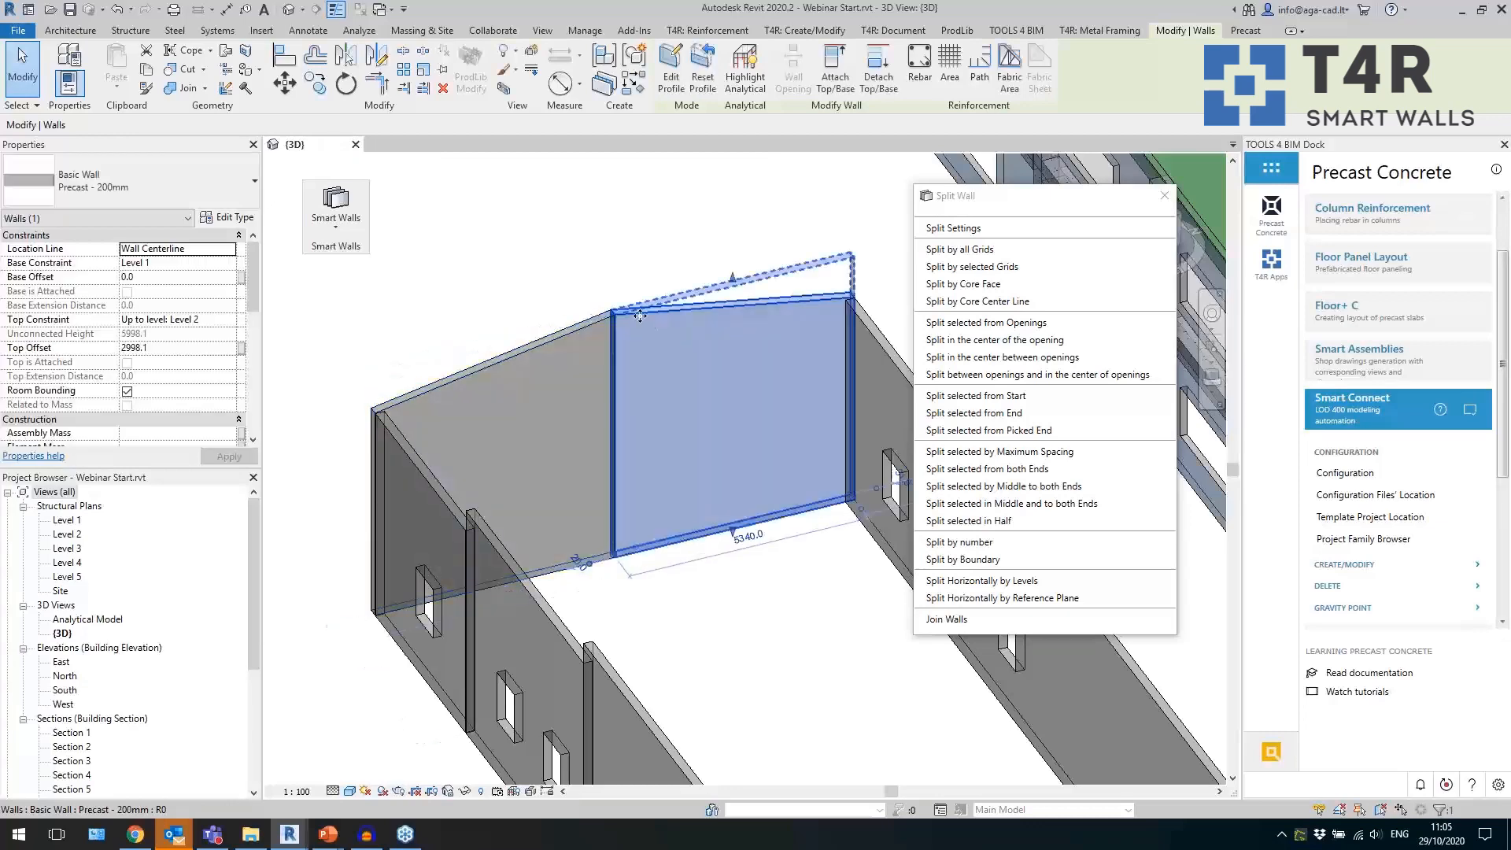
pyautogui.keyDown('shift'); pyautogui.moveTo(446, 393); pyautogui.dragTo(471, 647, button='middle'); pyautogui.keyUp('shift')
pyautogui.click(505, 671)
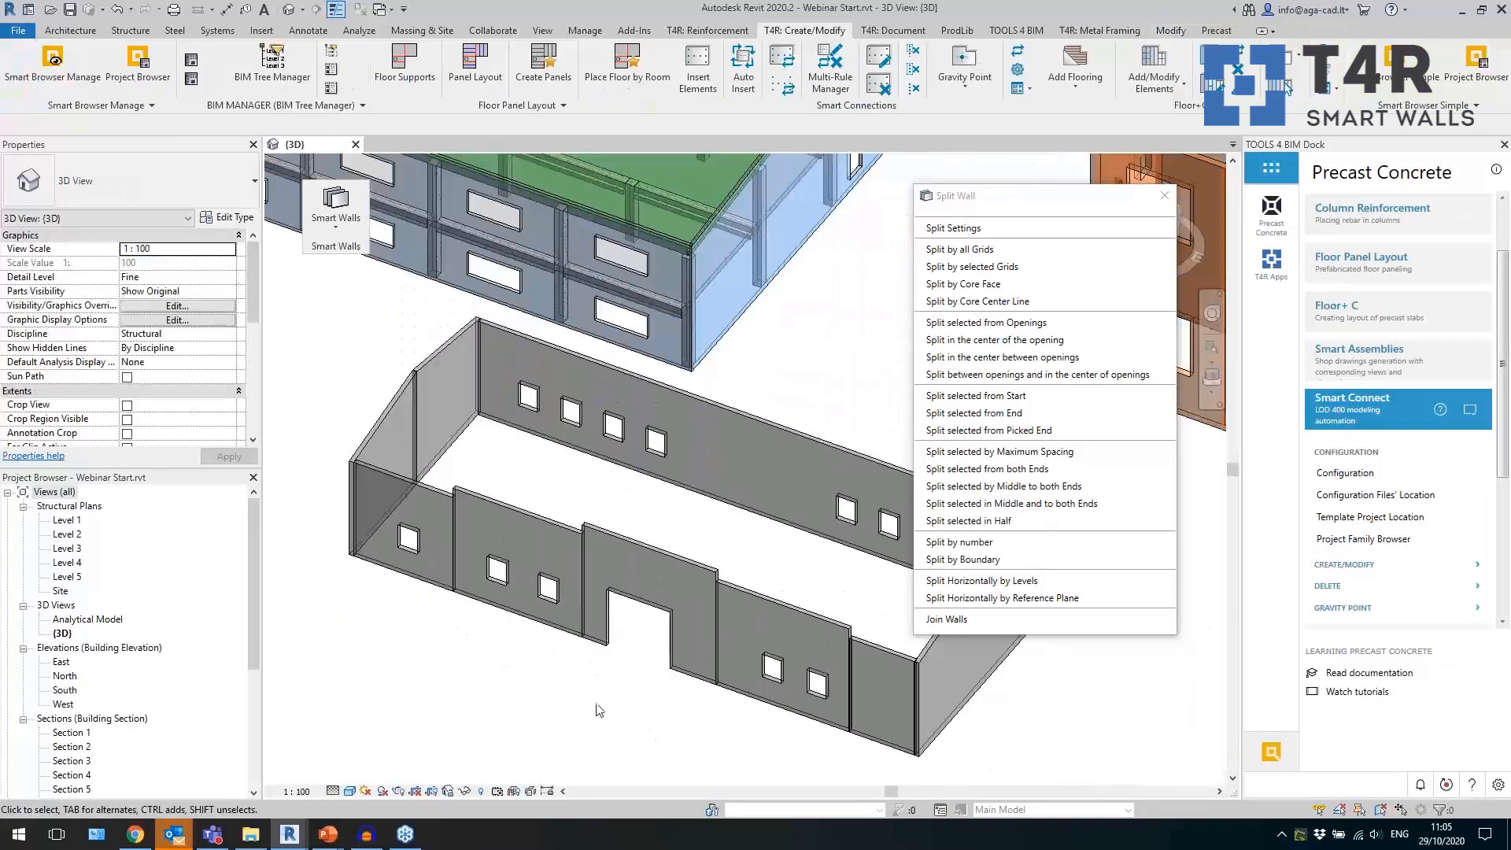
# Split the two-window front panel left of the doorway from its doorway end and check the resulting panel widths.
pyautogui.keyDown('shift'); pyautogui.moveTo(613, 716); pyautogui.dragTo(626, 719, button='middle'); pyautogui.keyUp('shift')
pyautogui.scroll(2, 572, 703)
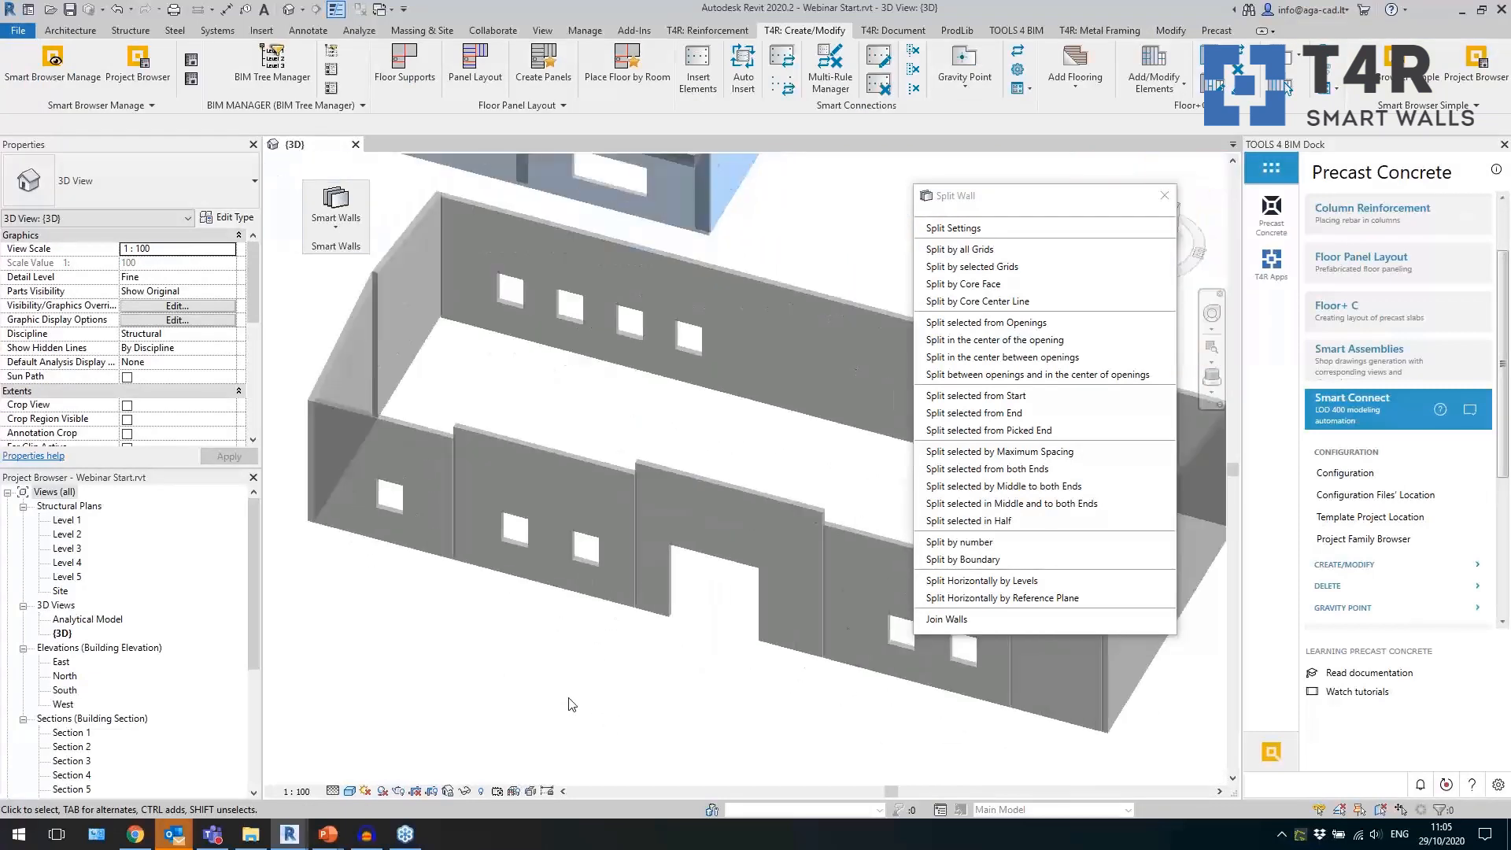
pyautogui.click(559, 601)
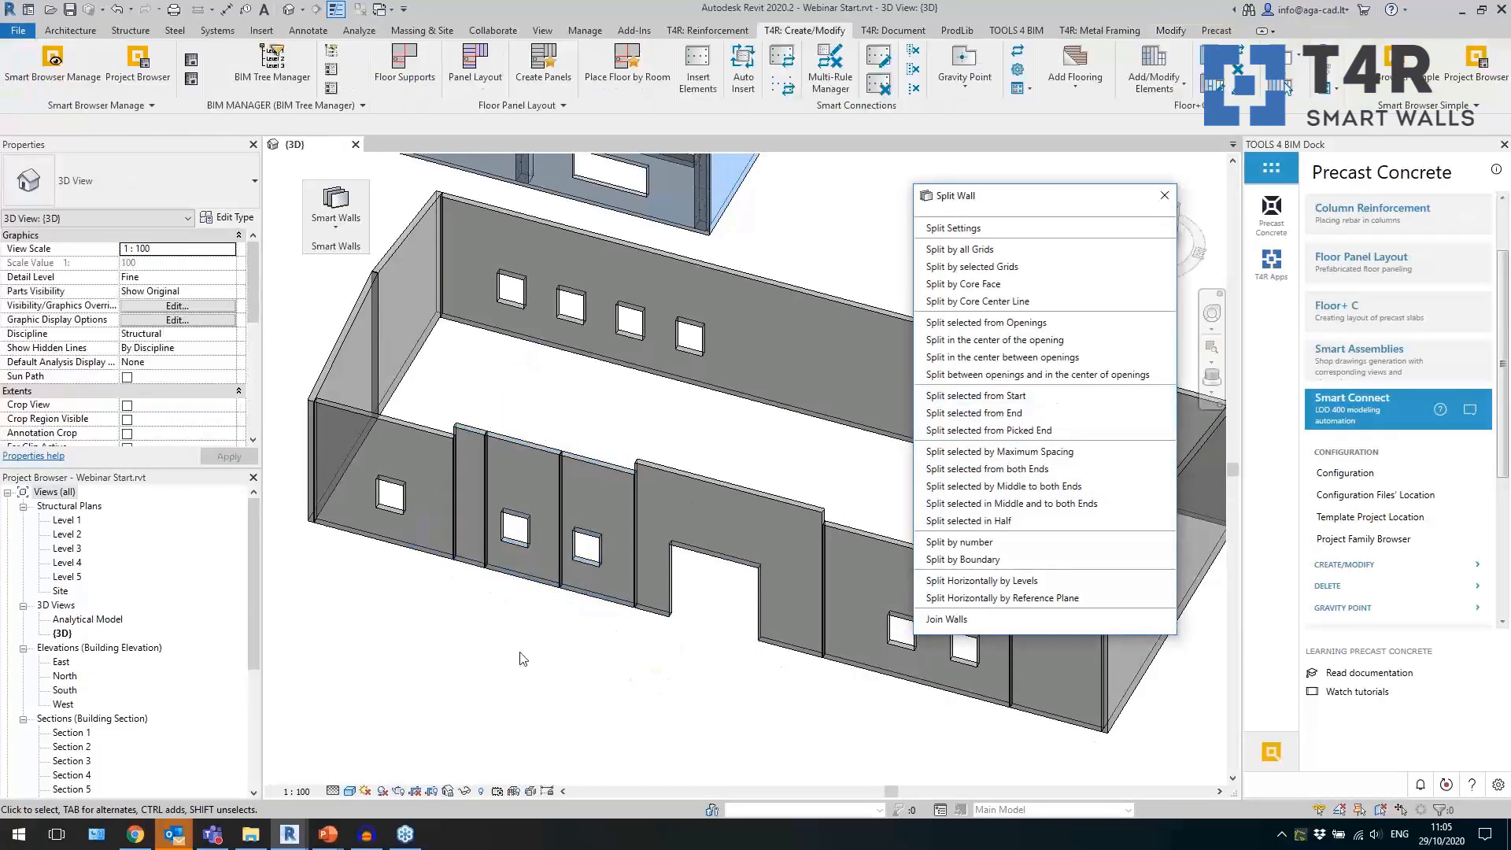
pyautogui.scroll(3, 475, 577)
pyautogui.click(485, 575)
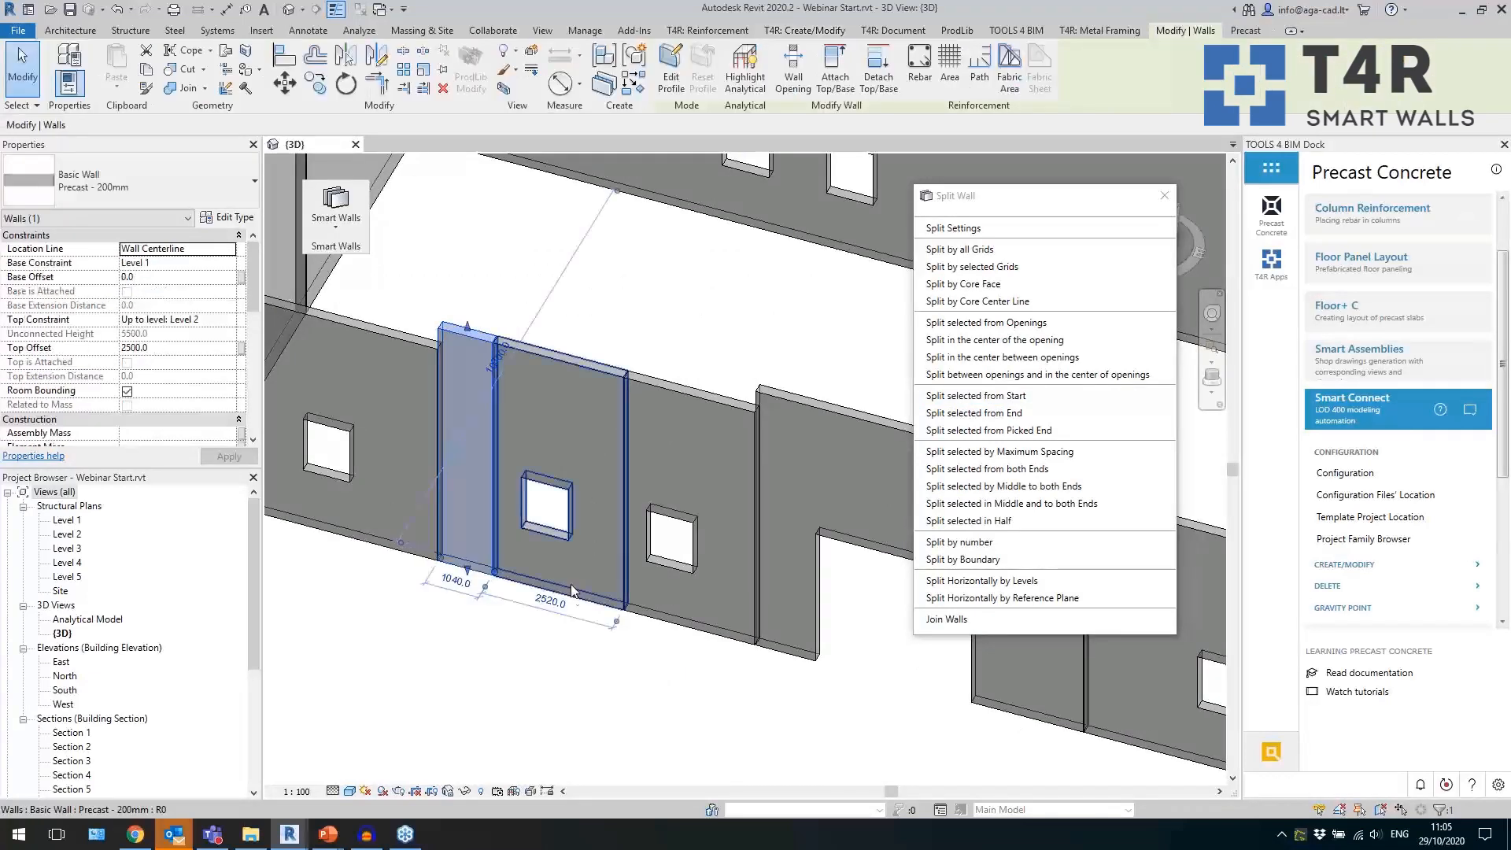
pyautogui.click(573, 596)
pyautogui.click(684, 614)
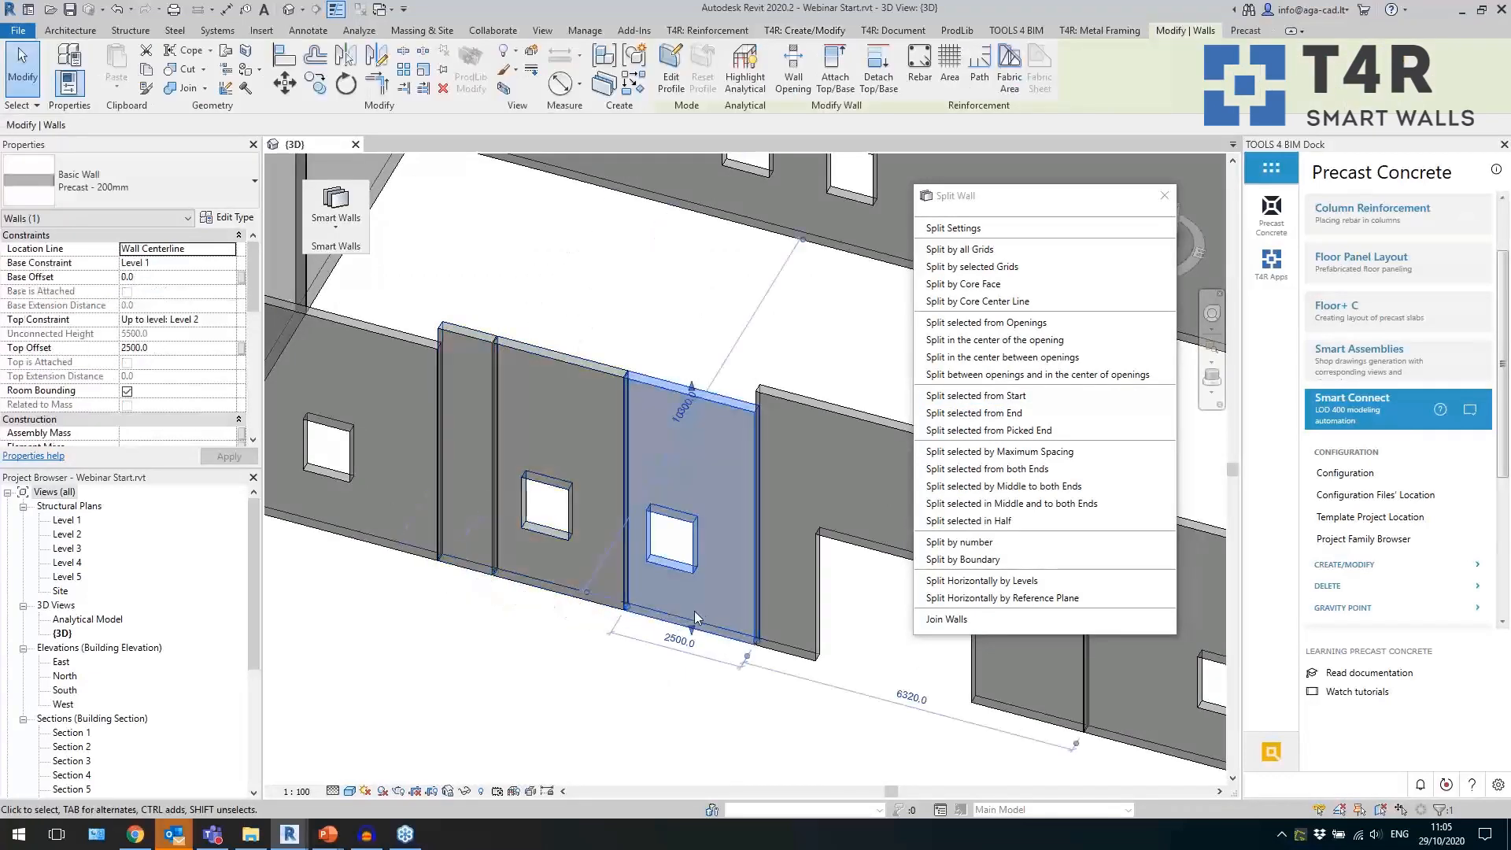
# Review the minimum window width, panel width and maximum panel width in the wall split settings without changing them.
pyautogui.click(986, 229)
pyautogui.click(986, 229)
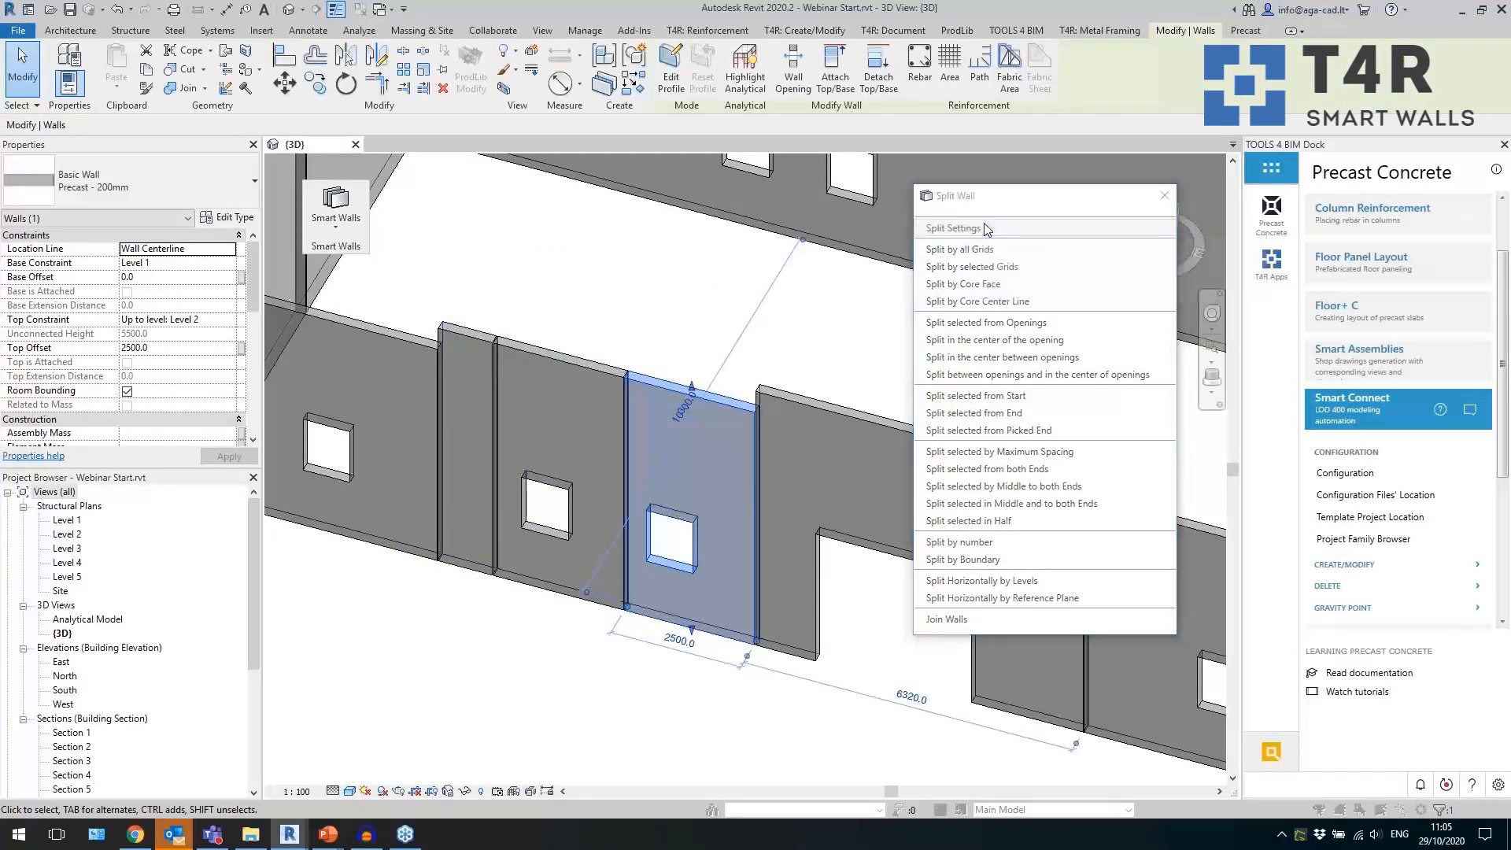
pyautogui.click(367, 293)
pyautogui.click(378, 545)
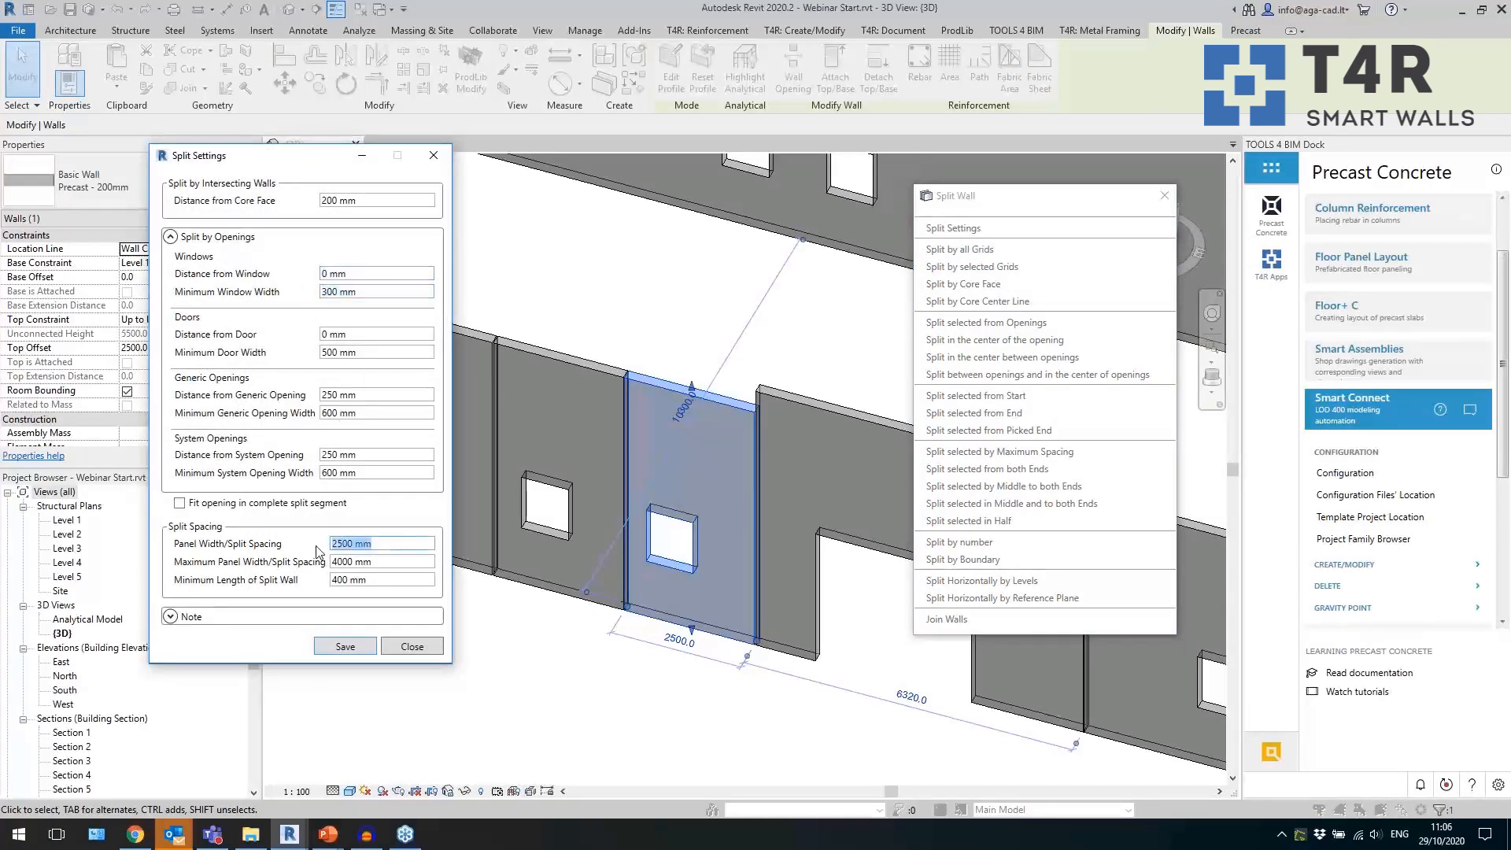
pyautogui.click(393, 562)
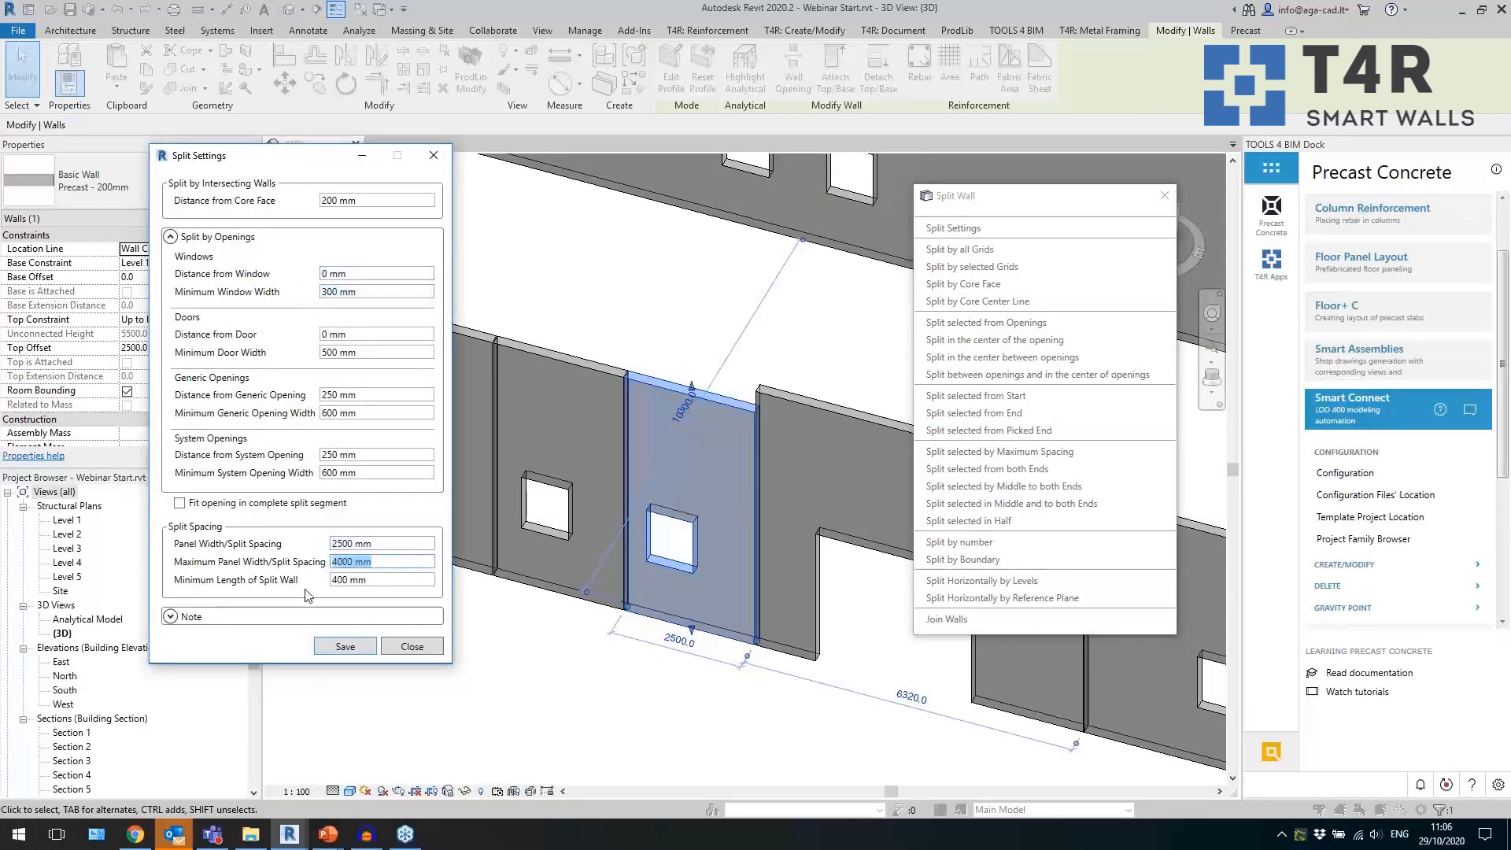
pyautogui.click(410, 649)
pyautogui.click(438, 653)
# Split the grey building's long rear wall in the center between its window openings.
pyautogui.scroll(-3, 331, 545)
pyautogui.keyDown('shift'); pyautogui.moveTo(584, 663); pyautogui.dragTo(586, 663, button='middle'); pyautogui.keyUp('shift')
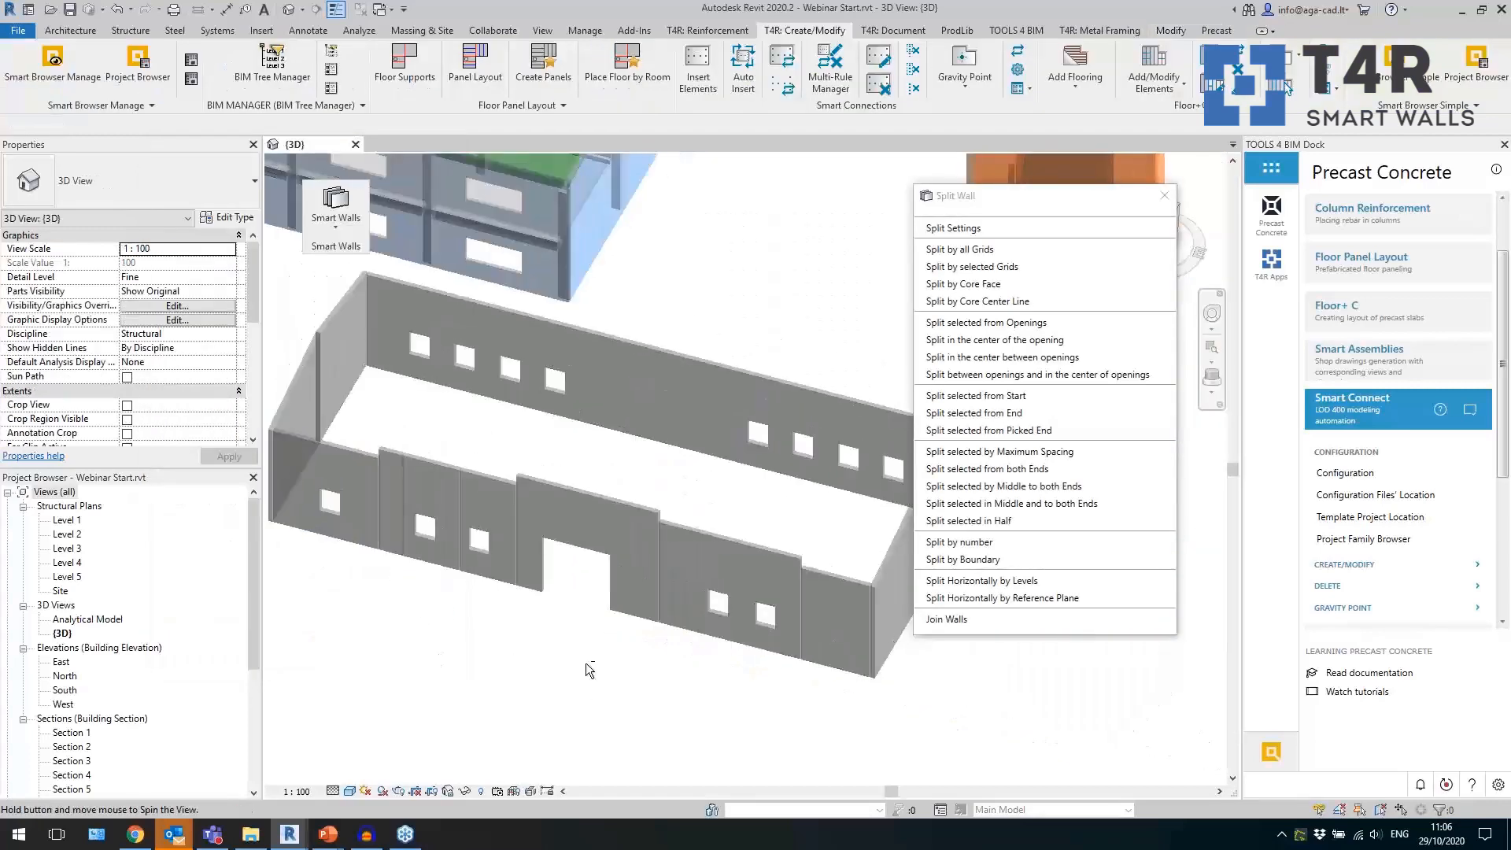
pyautogui.click(678, 445)
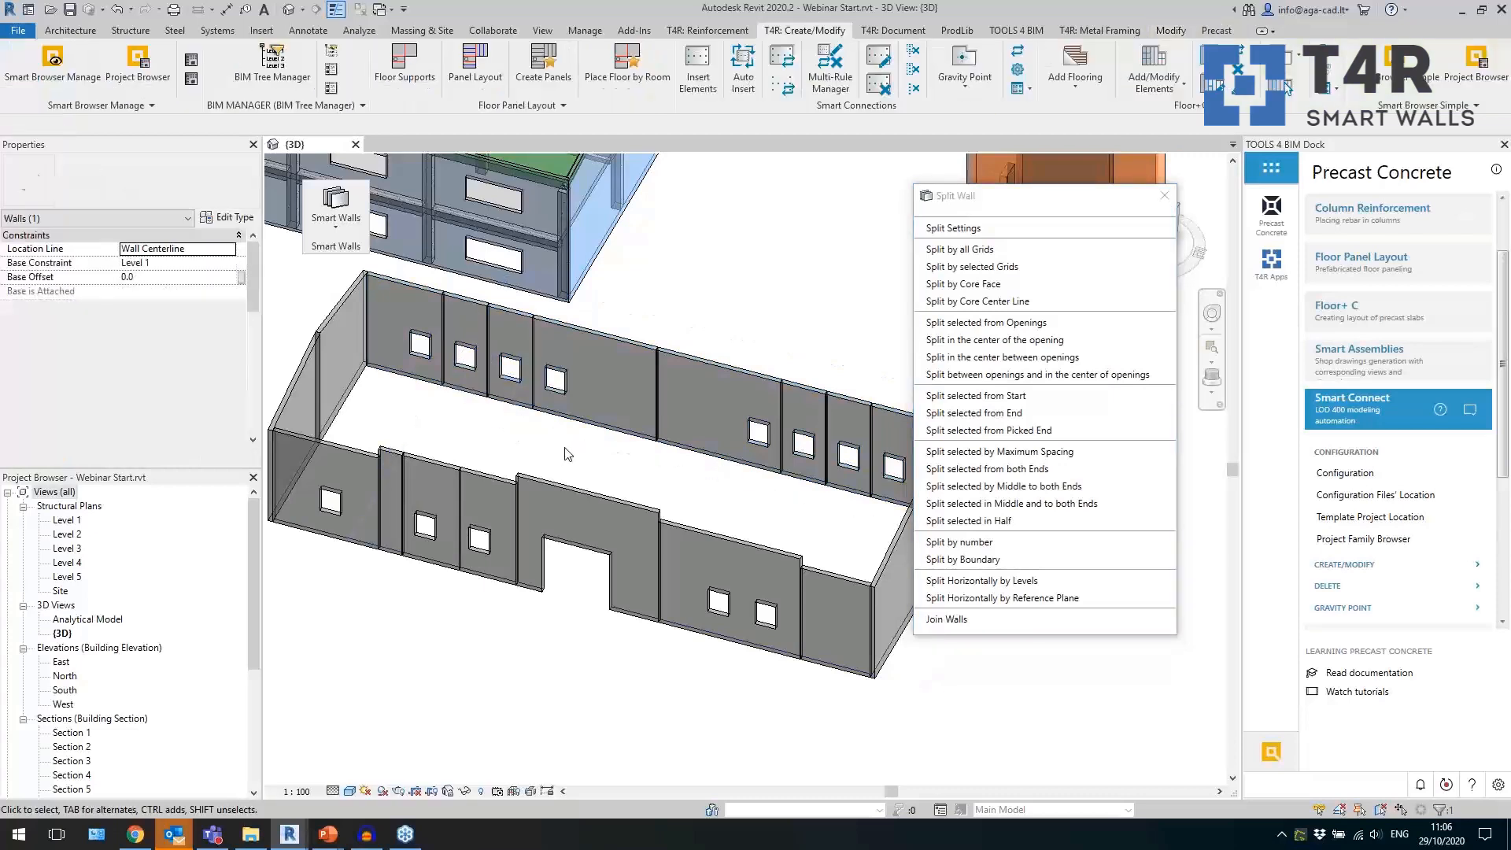
# Split the unsplit gable end wall by number, using a split number of 5.
pyautogui.moveTo(707, 669); pyautogui.dragTo(607, 636, button='middle')
pyautogui.keyDown('shift'); pyautogui.moveTo(769, 678); pyautogui.dragTo(703, 670, button='middle'); pyautogui.keyUp('shift')
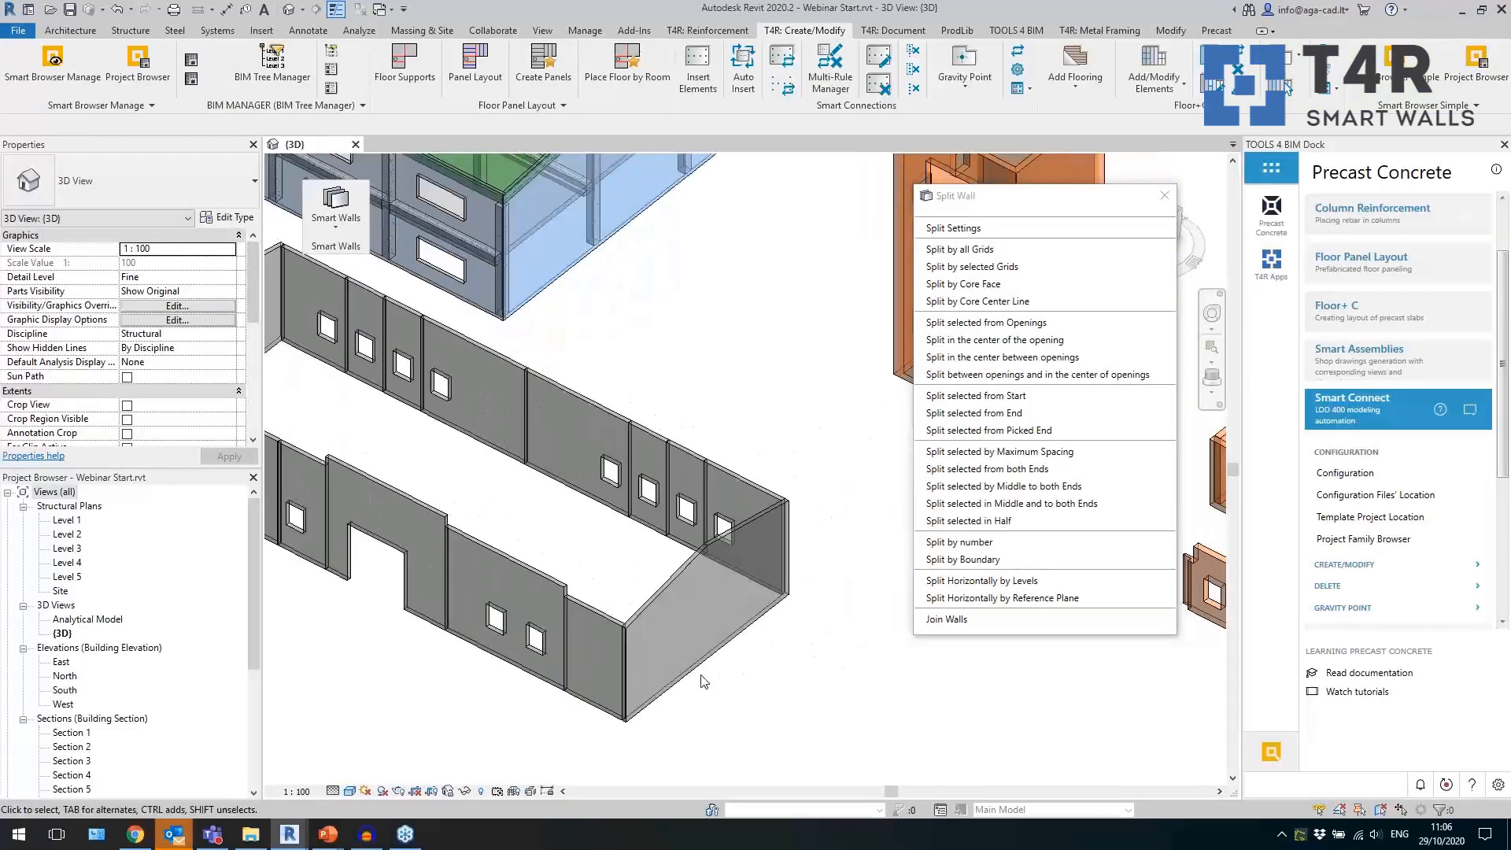
pyautogui.click(703, 670)
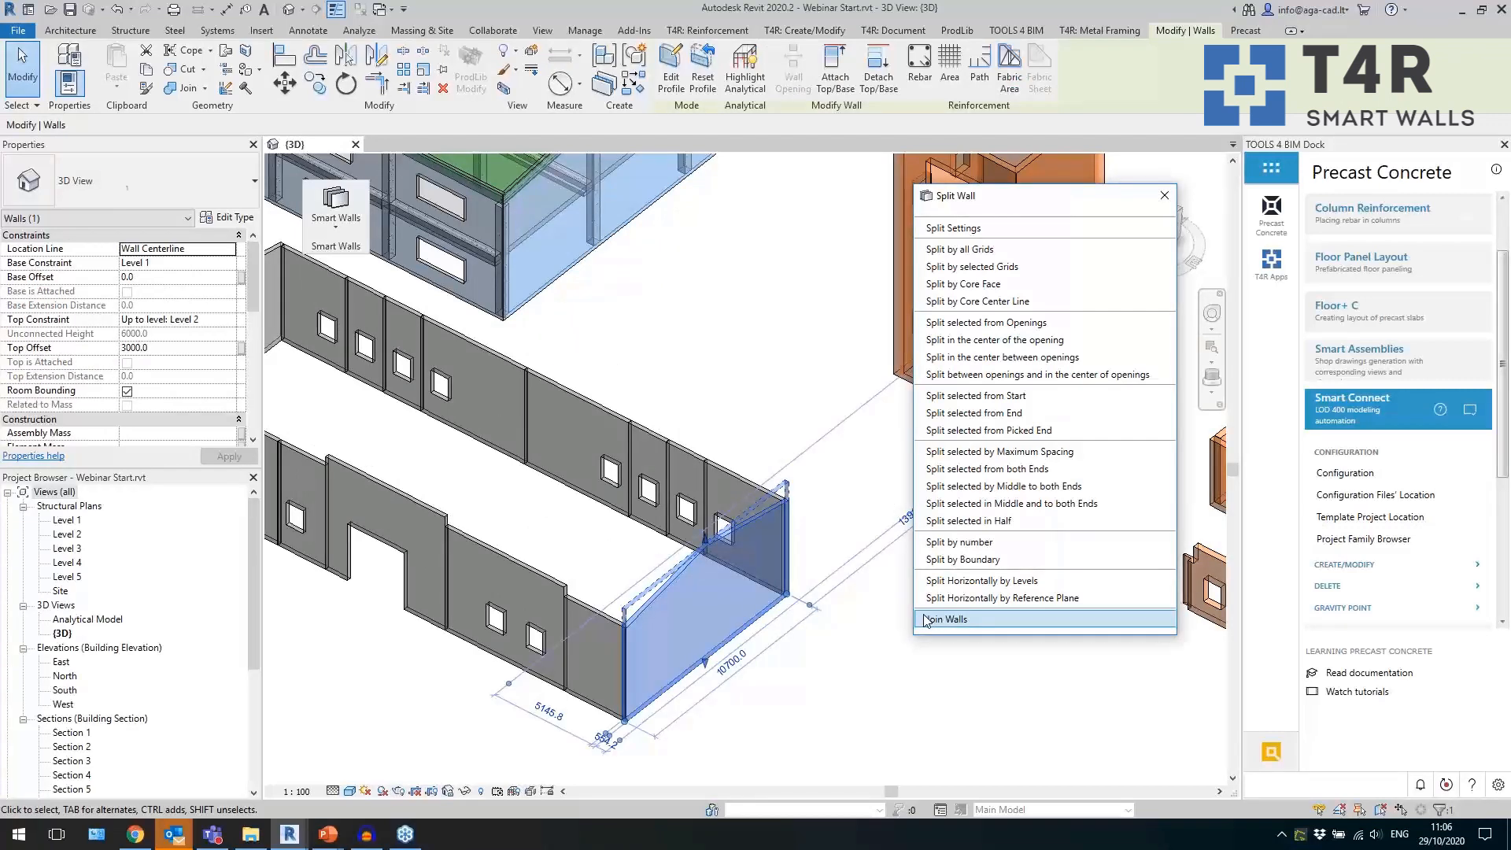
pyautogui.click(978, 543)
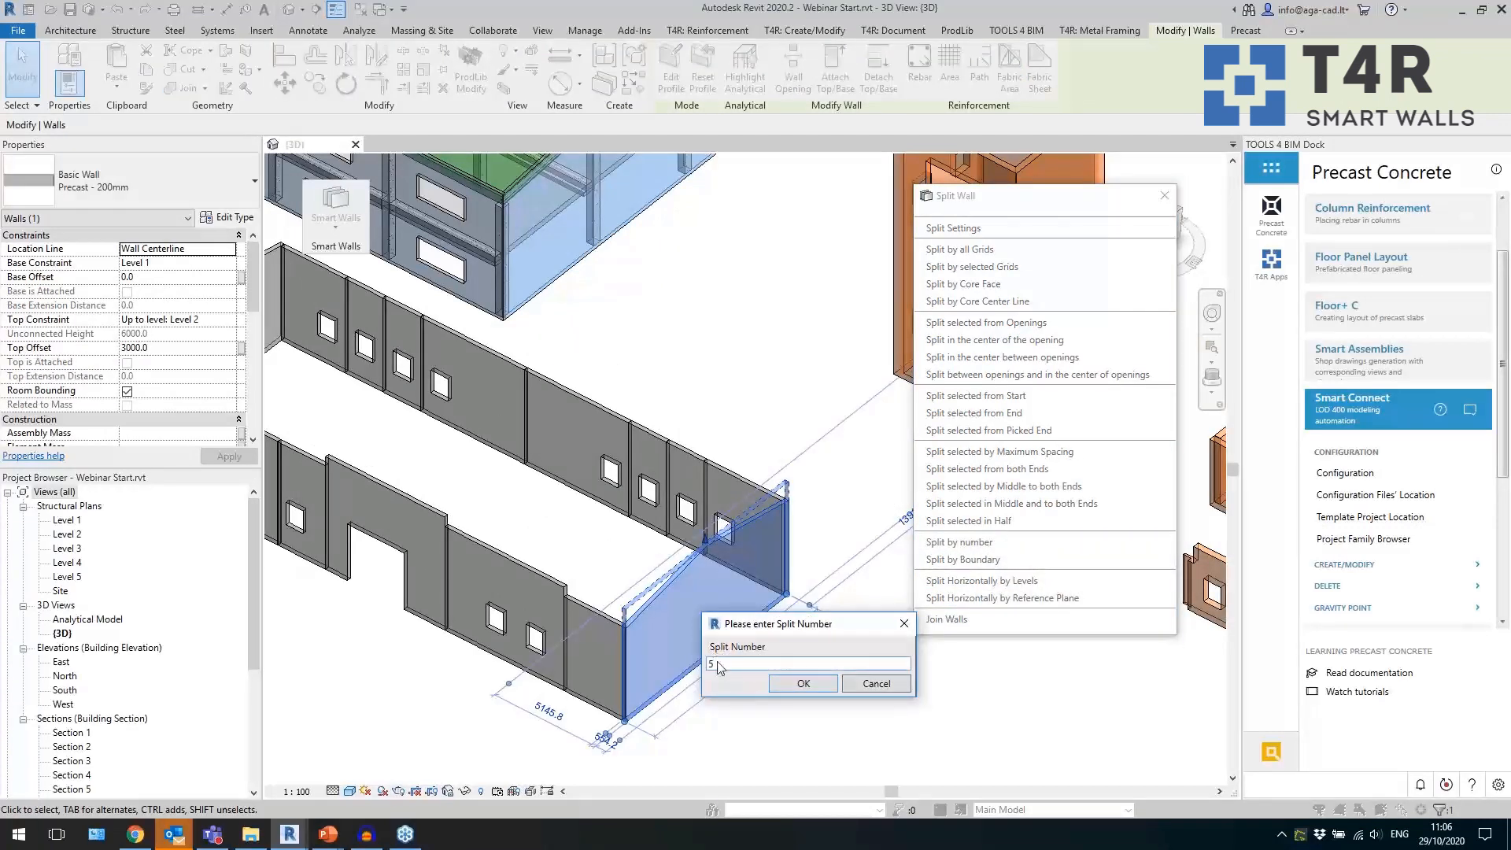
pyautogui.click(797, 683)
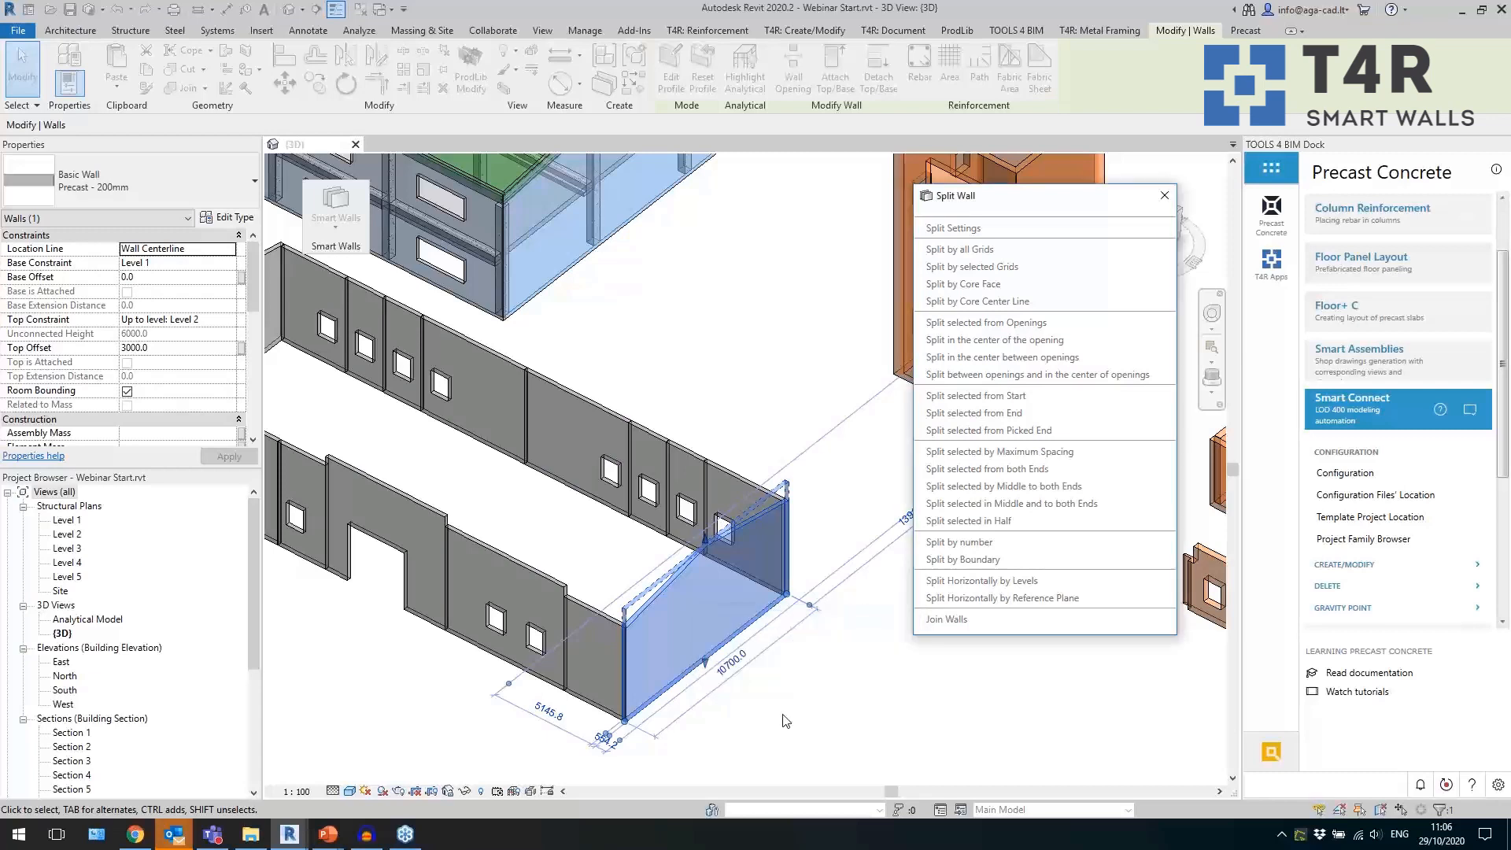
# Examine the individual panels of the gable wall that was split by number, including their widths.
pyautogui.keyDown('shift'); pyautogui.moveTo(783, 718); pyautogui.dragTo(806, 678, button='middle'); pyautogui.keyUp('shift')
pyautogui.moveTo(806, 679); pyautogui.dragTo(645, 668)
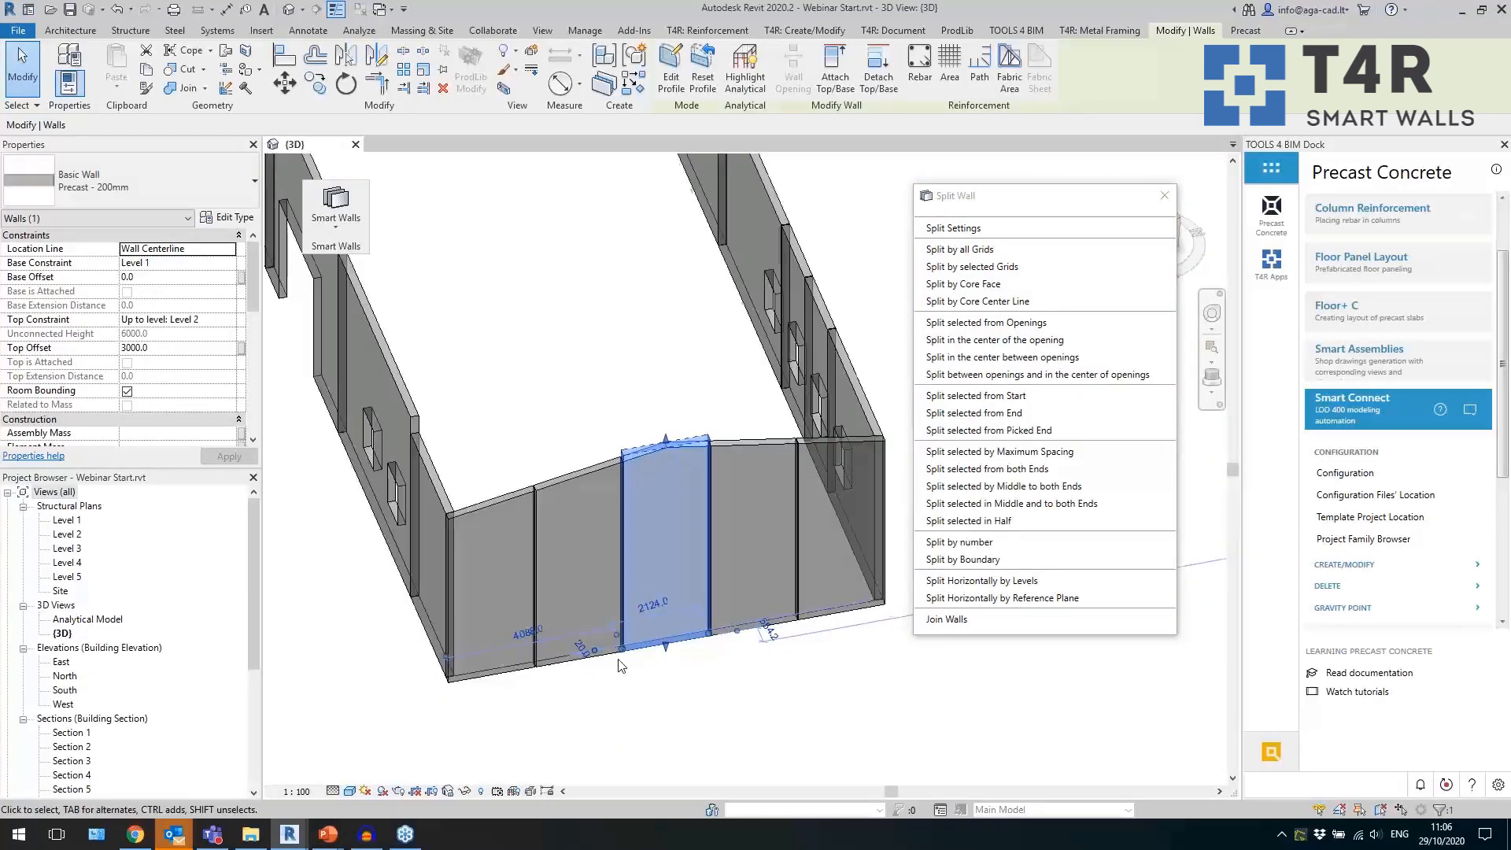
pyautogui.click(592, 665)
pyautogui.click(559, 686)
pyautogui.click(559, 485)
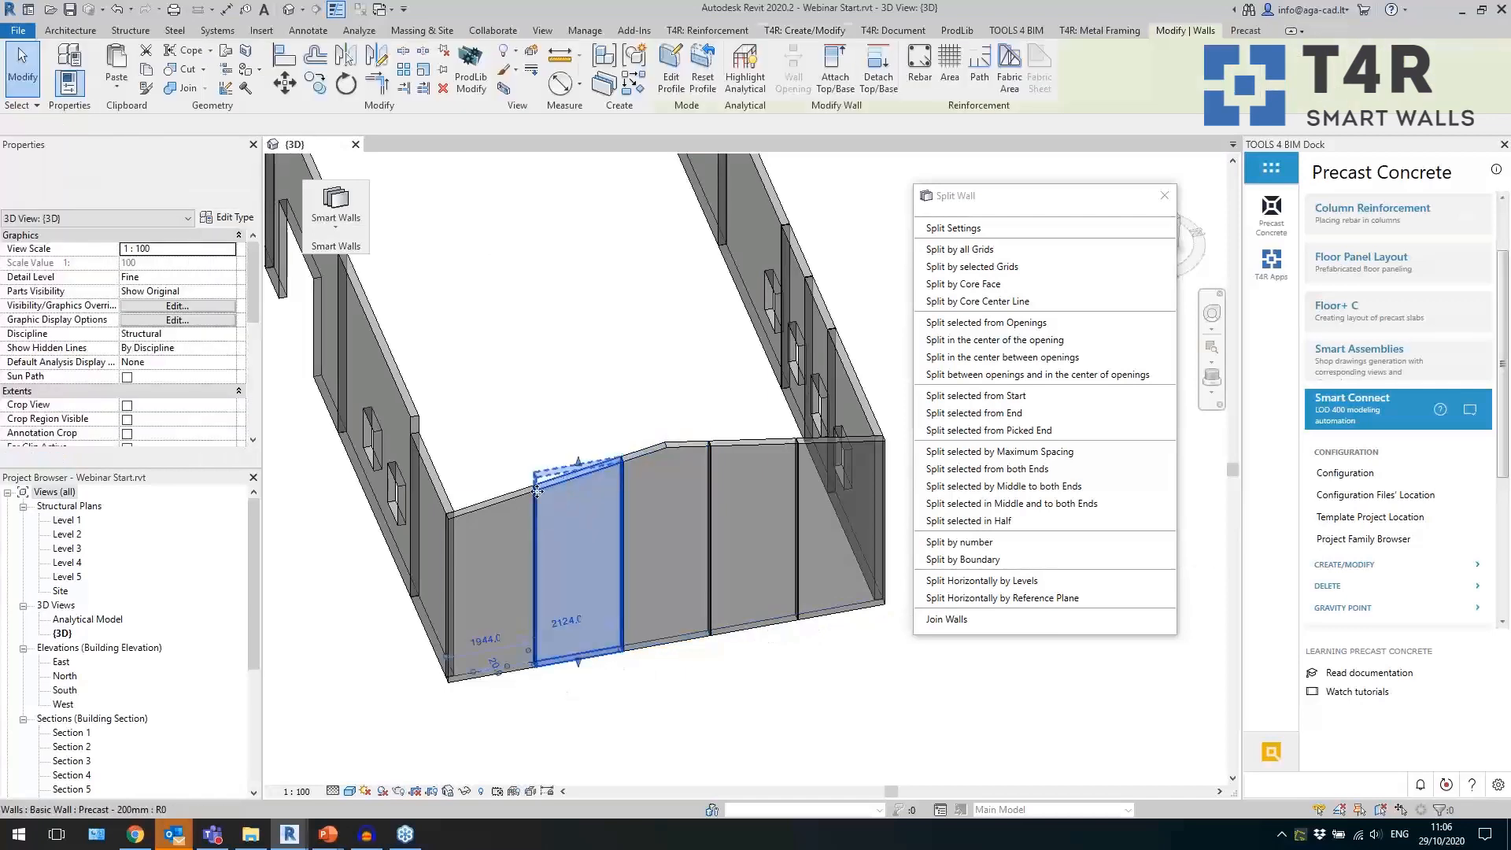
pyautogui.click(549, 616)
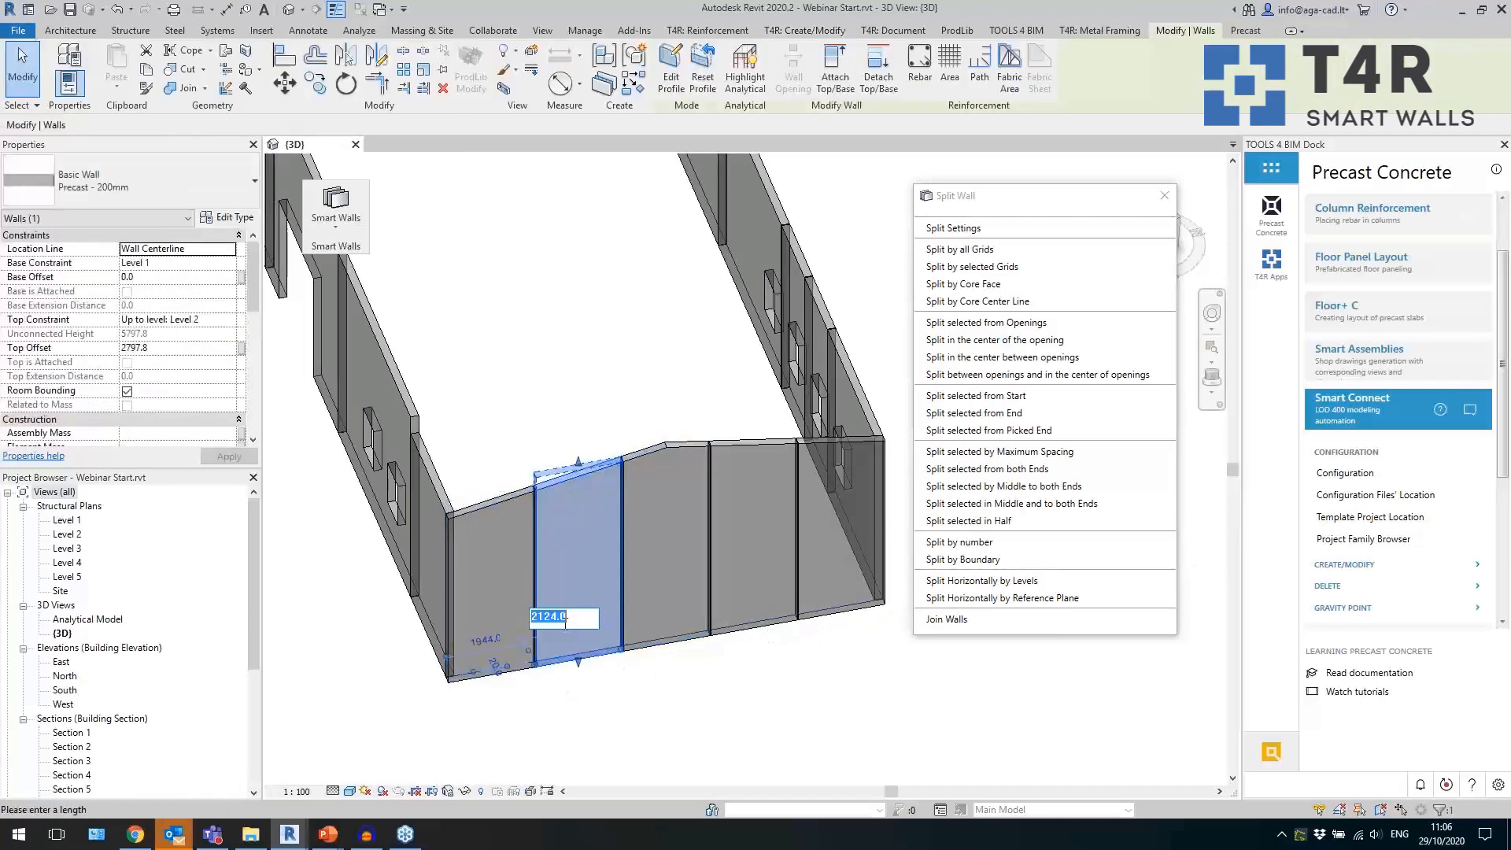
pyautogui.click(495, 505)
pyautogui.click(596, 699)
# In the Level 1 plan, split the two-window front panel right of the doorway by the two selected grids crossing it.
pyautogui.keyDown('shift'); pyautogui.moveTo(592, 707); pyautogui.dragTo(788, 669, button='middle'); pyautogui.keyUp('shift')
pyautogui.scroll(-3, 787, 663)
pyautogui.moveTo(647, 714); pyautogui.dragTo(700, 736, button='middle')
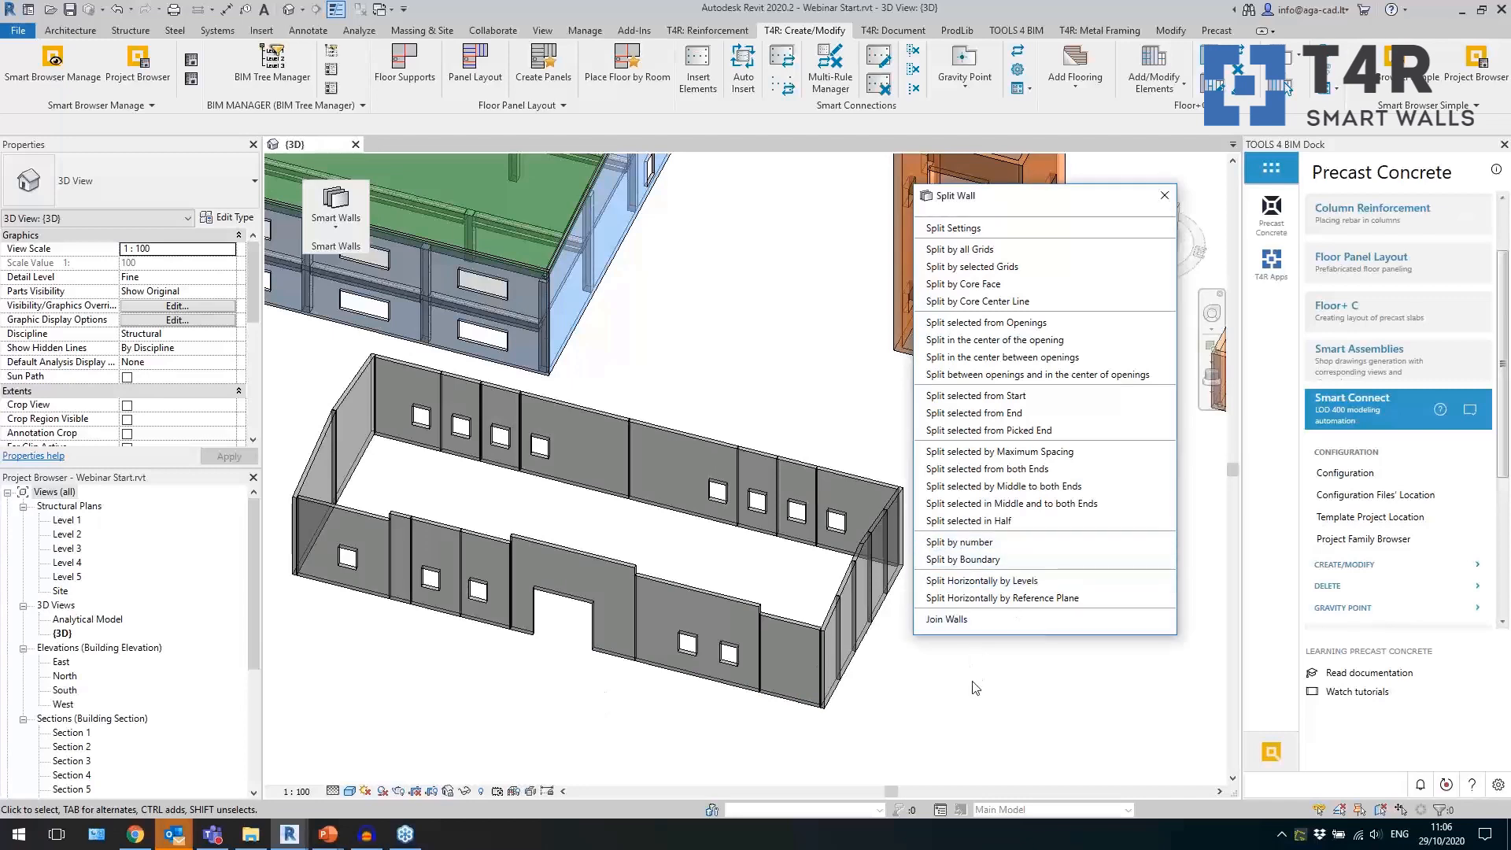
pyautogui.click(704, 679)
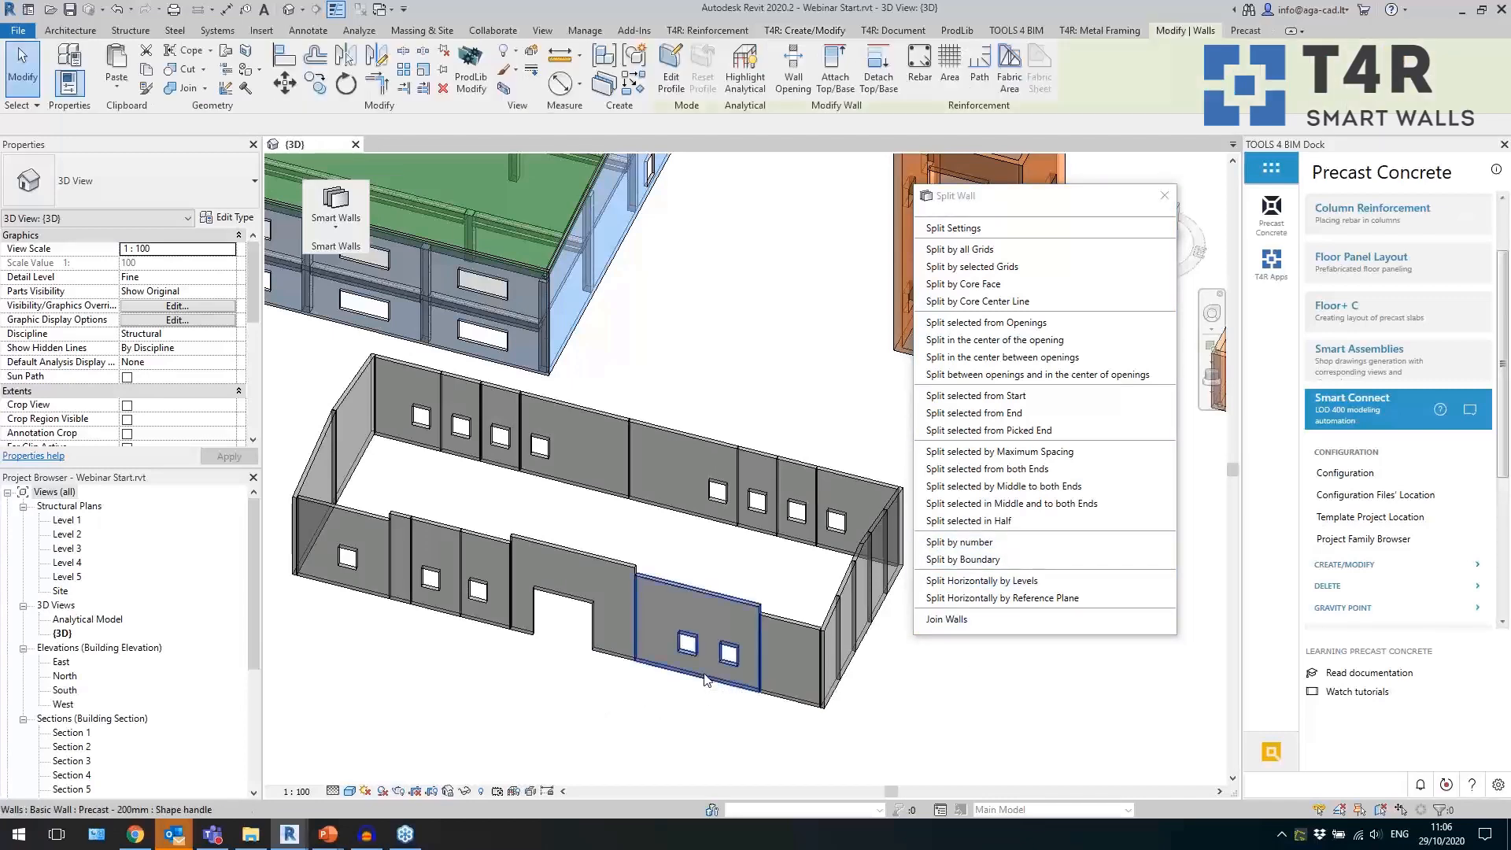
pyautogui.doubleClick(68, 521)
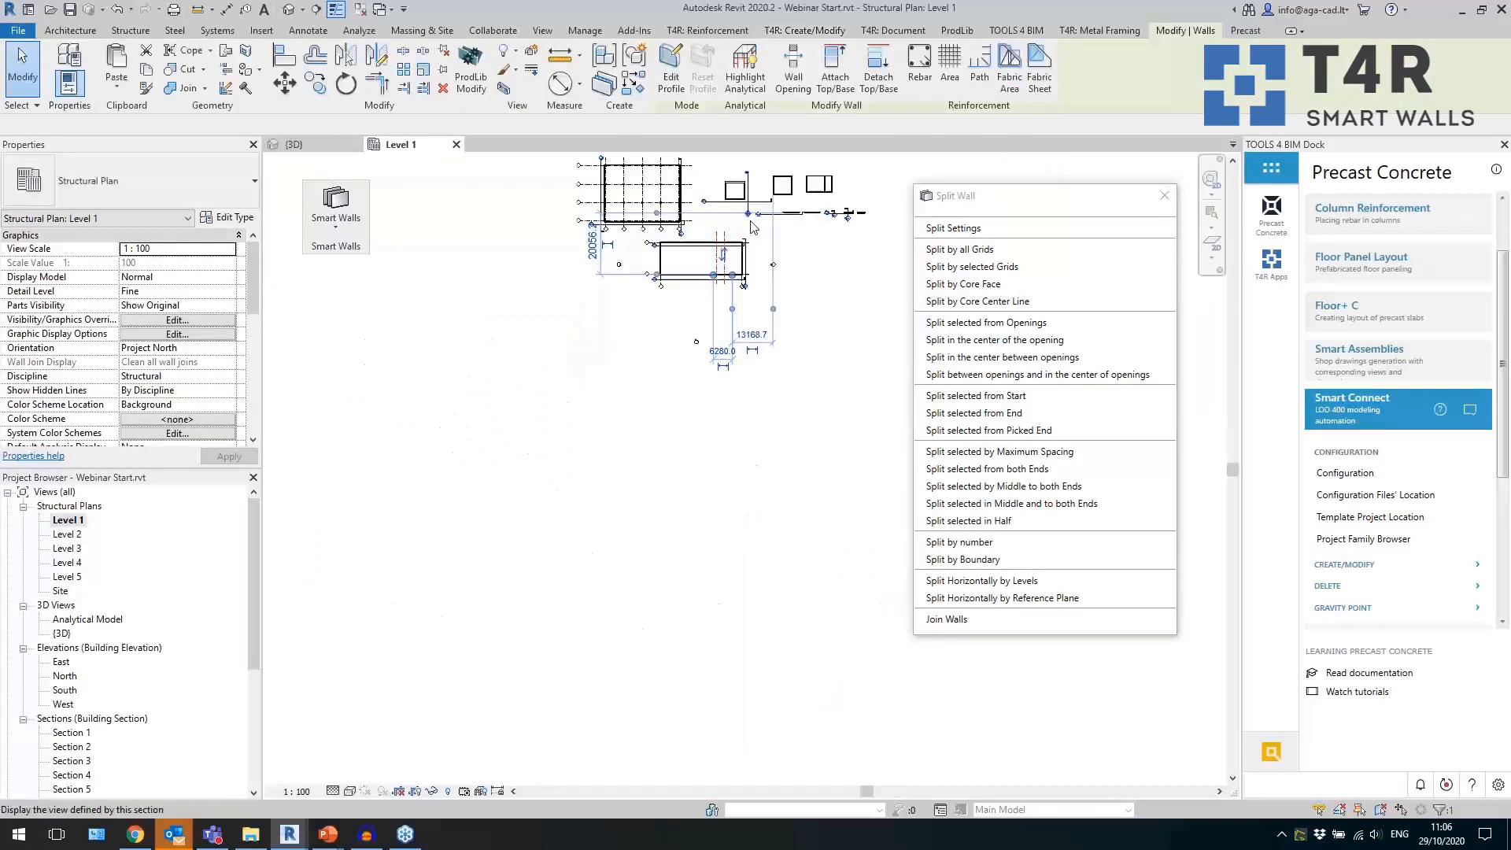
pyautogui.scroll(8, 762, 321)
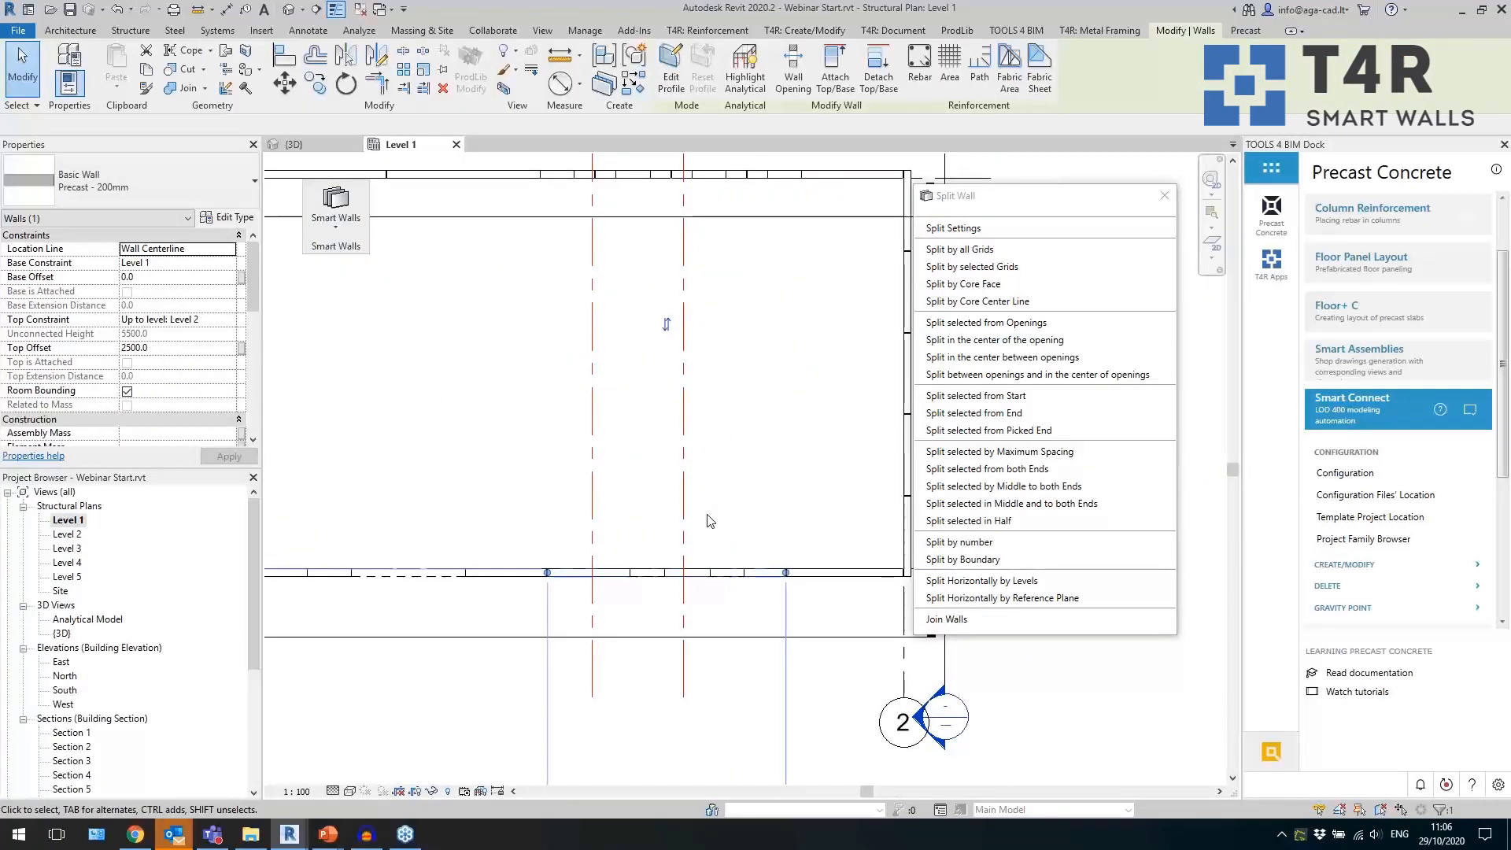
pyautogui.click(715, 508)
pyautogui.moveTo(732, 504); pyautogui.dragTo(555, 470)
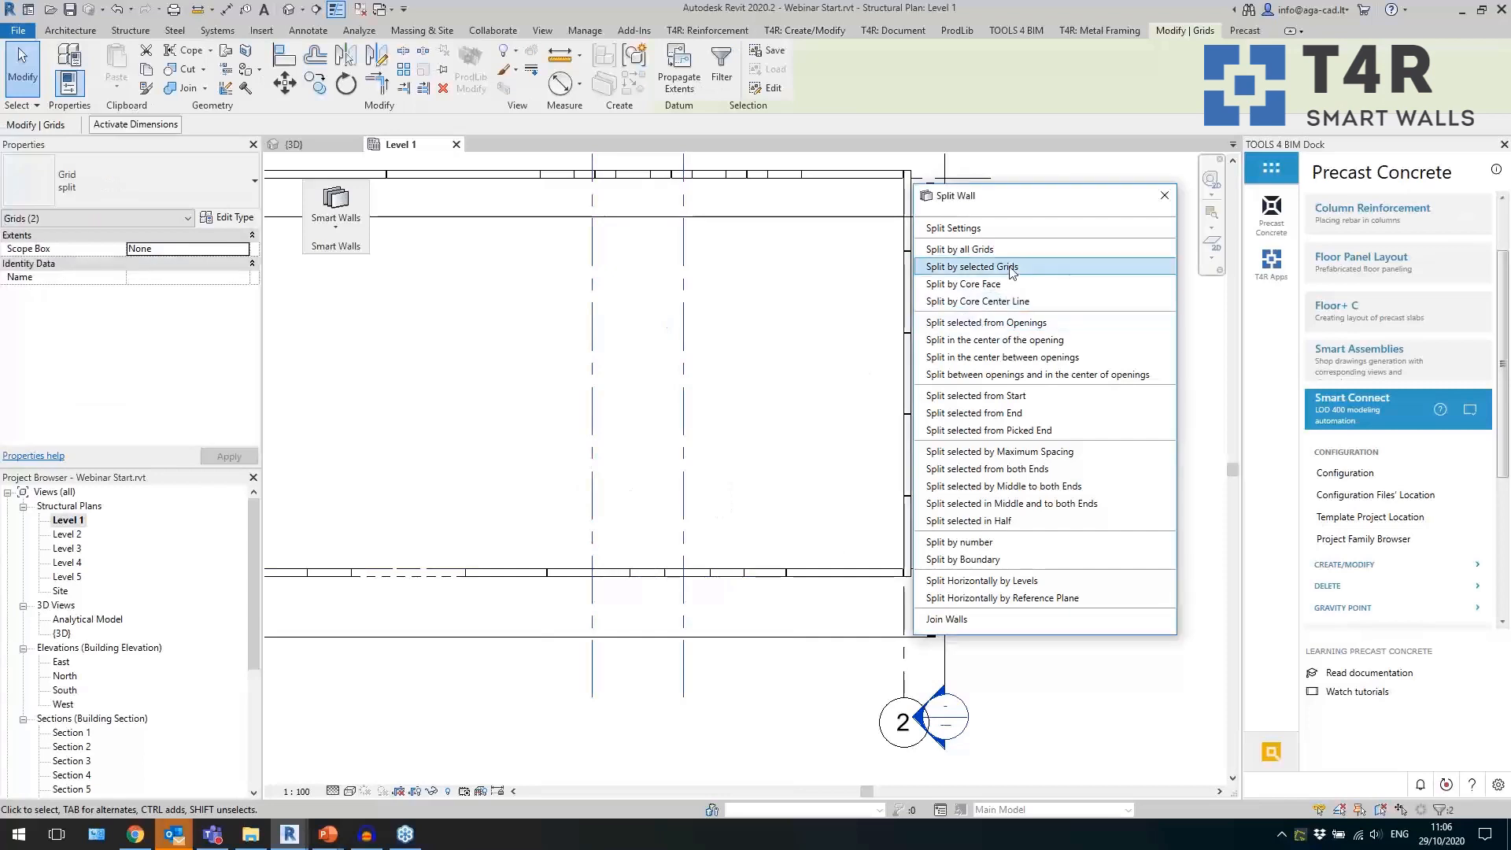
pyautogui.click(972, 267)
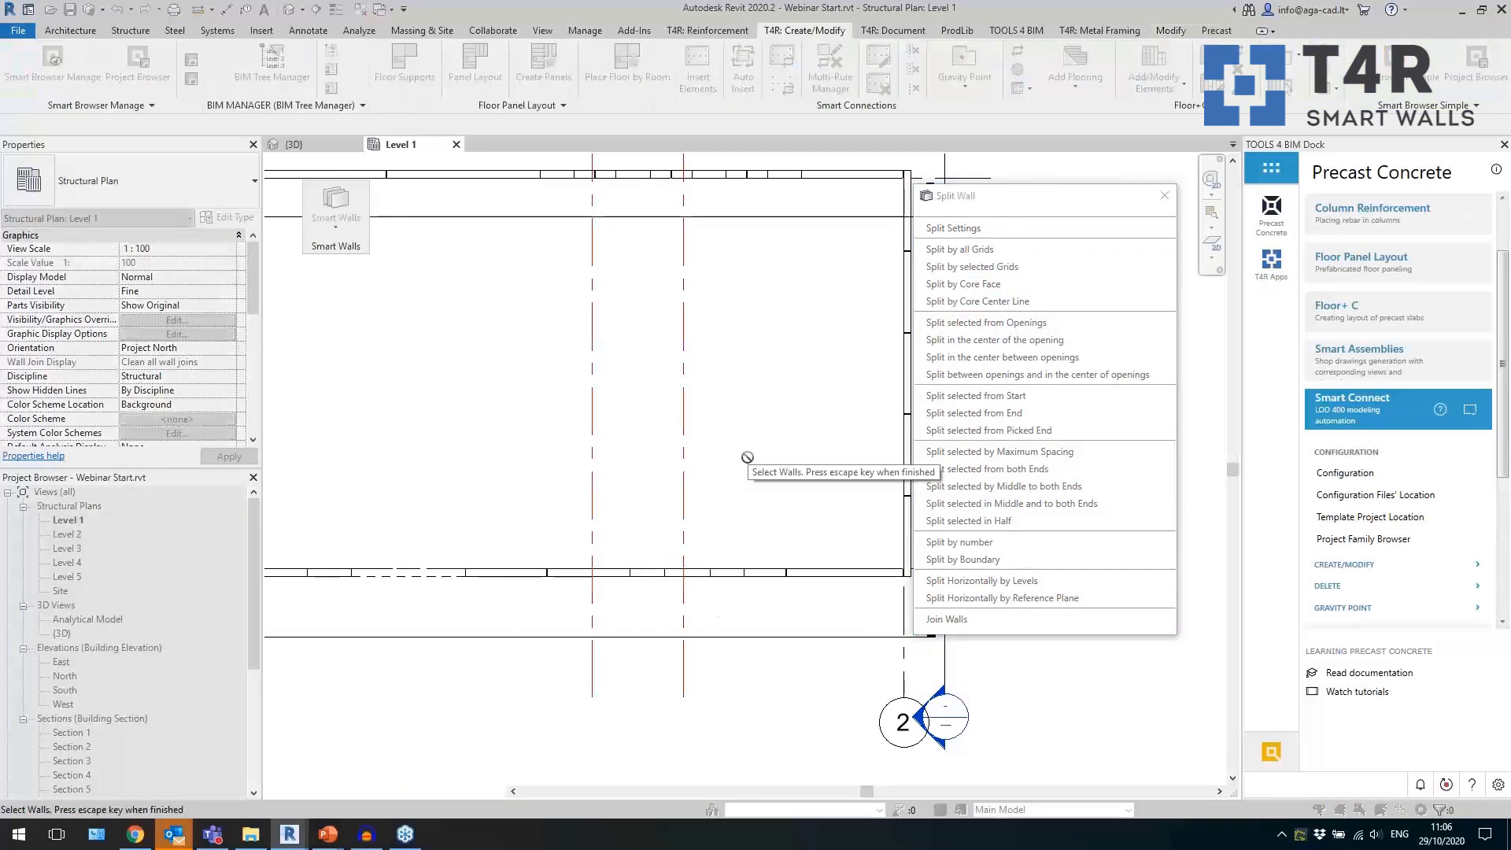
pyautogui.press('Escape')
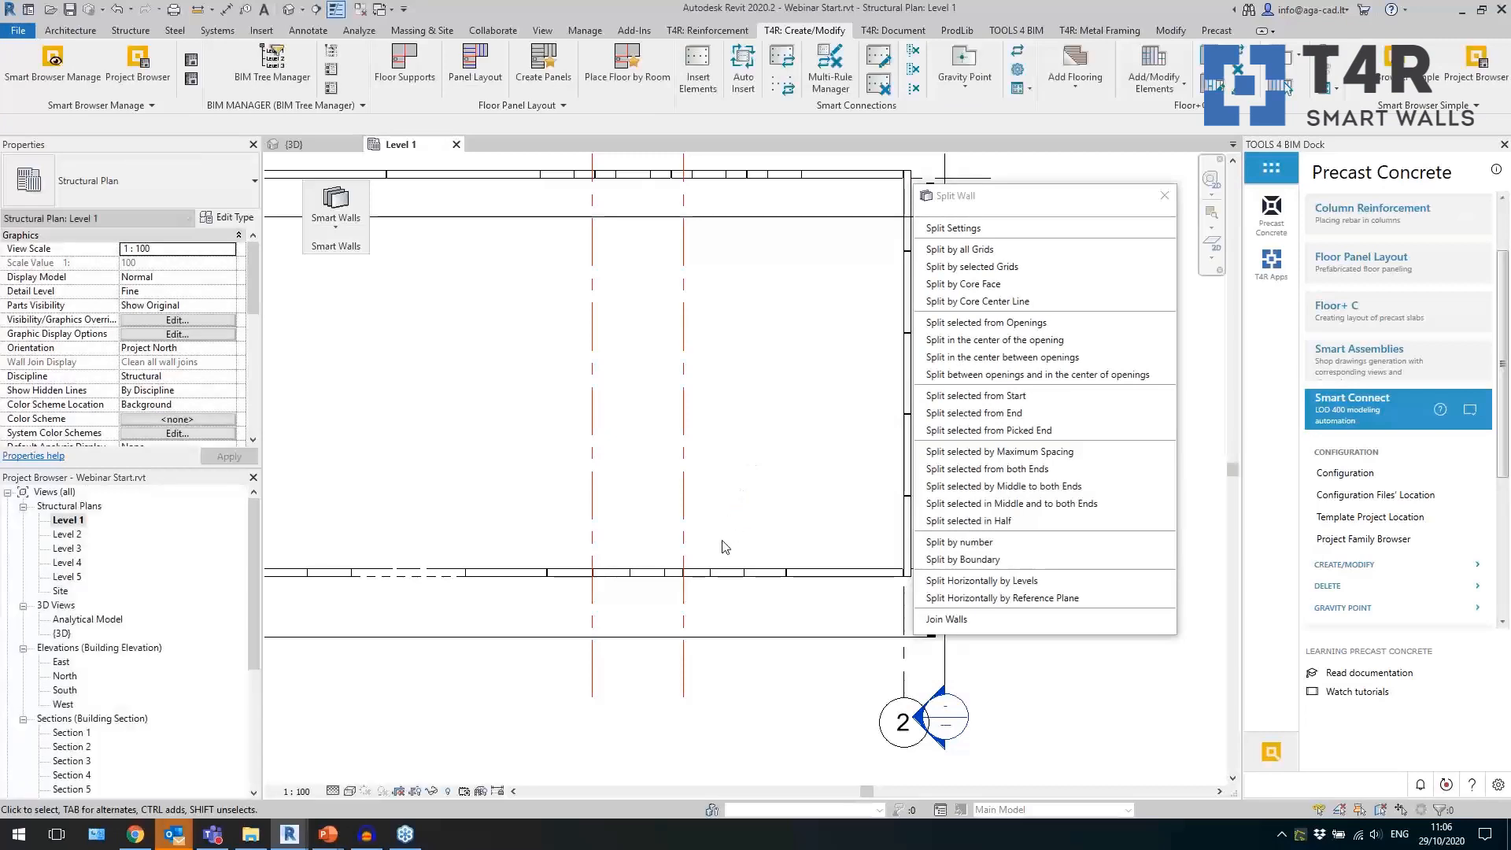
# Check the panels split at the grids in the Level 1 plan, and view the front wall in 3D.
pyautogui.scroll(3, 633, 579)
pyautogui.click(567, 561)
pyautogui.click(514, 558)
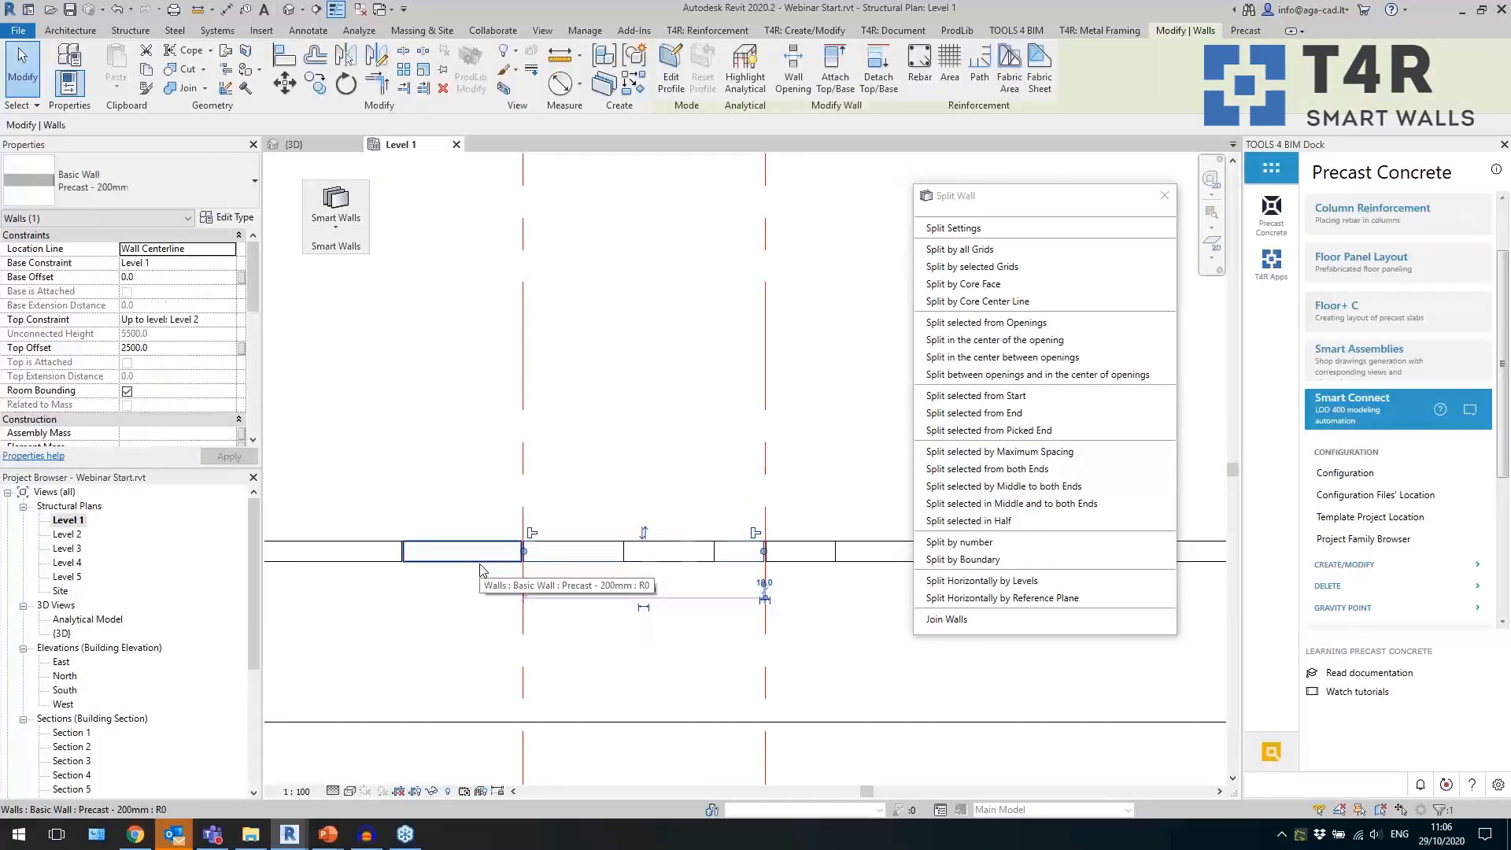
pyautogui.scroll(-3, 641, 576)
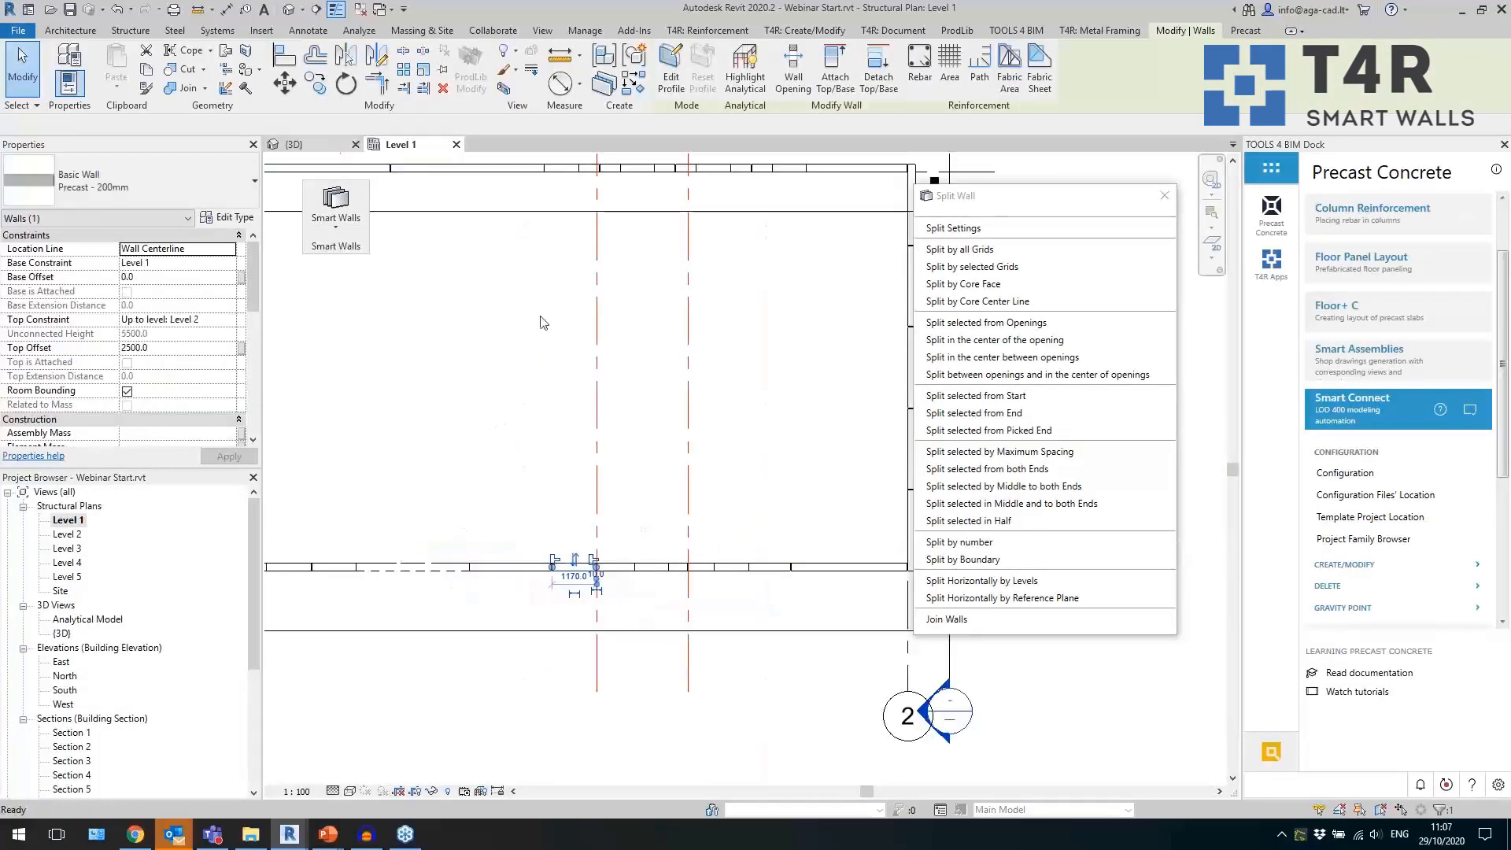
pyautogui.click(315, 145)
pyautogui.click(844, 725)
pyautogui.scroll(2, 941, 703)
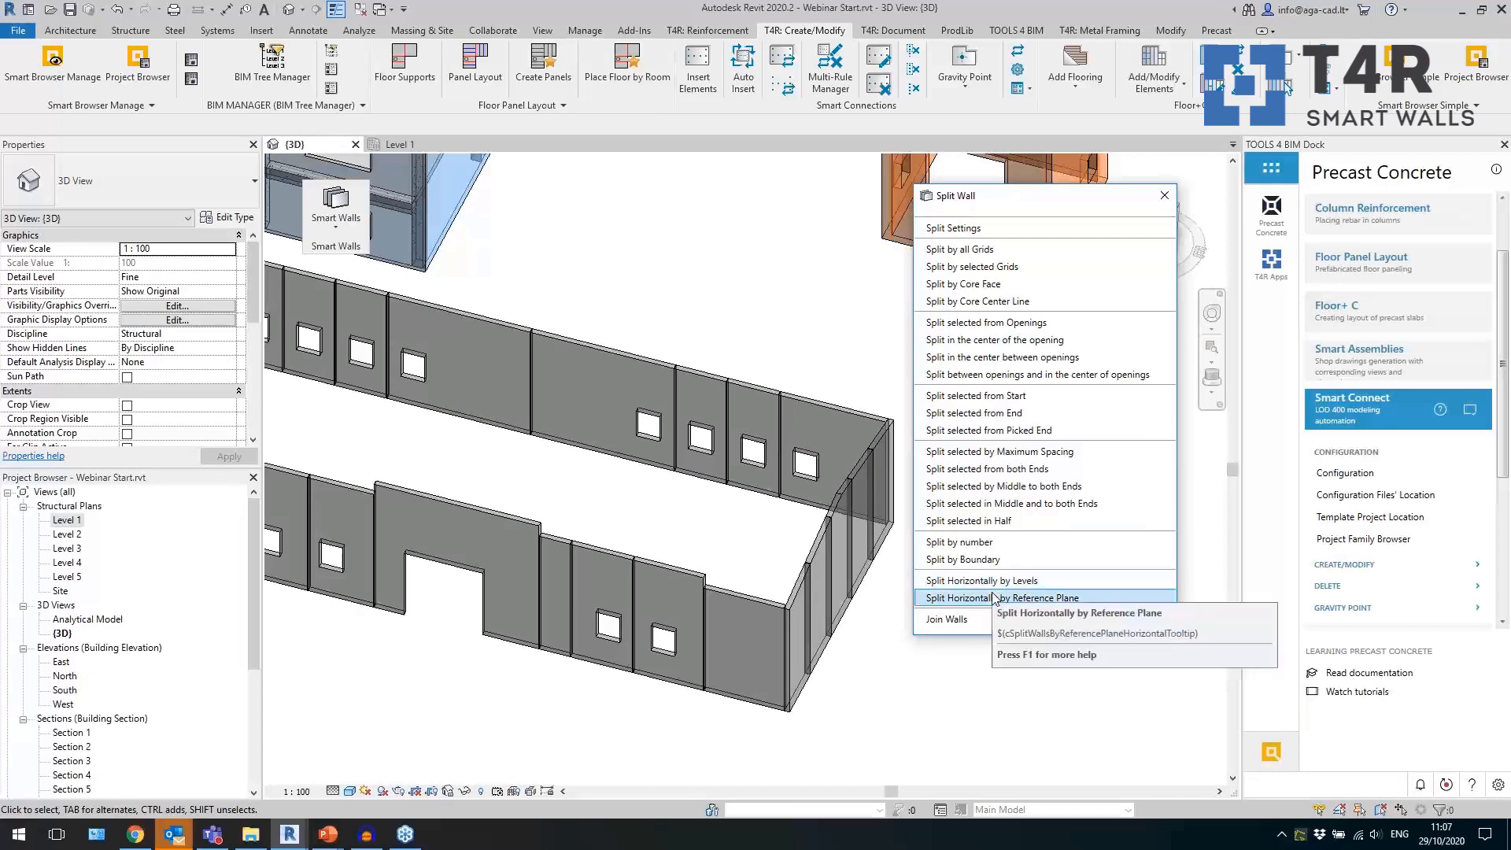
# Disallow joins on all walls of the tall orange tower with stacked window openings.
pyautogui.moveTo(1049, 707); pyautogui.dragTo(750, 733, button='middle')
pyautogui.scroll(-2, 753, 701)
pyautogui.moveTo(804, 491); pyautogui.dragTo(742, 649, button='middle')
pyautogui.scroll(5, 748, 398)
pyautogui.scroll(-1, 776, 389)
pyautogui.scroll(-1, 779, 394)
pyautogui.moveTo(778, 394); pyautogui.dragTo(476, 394)
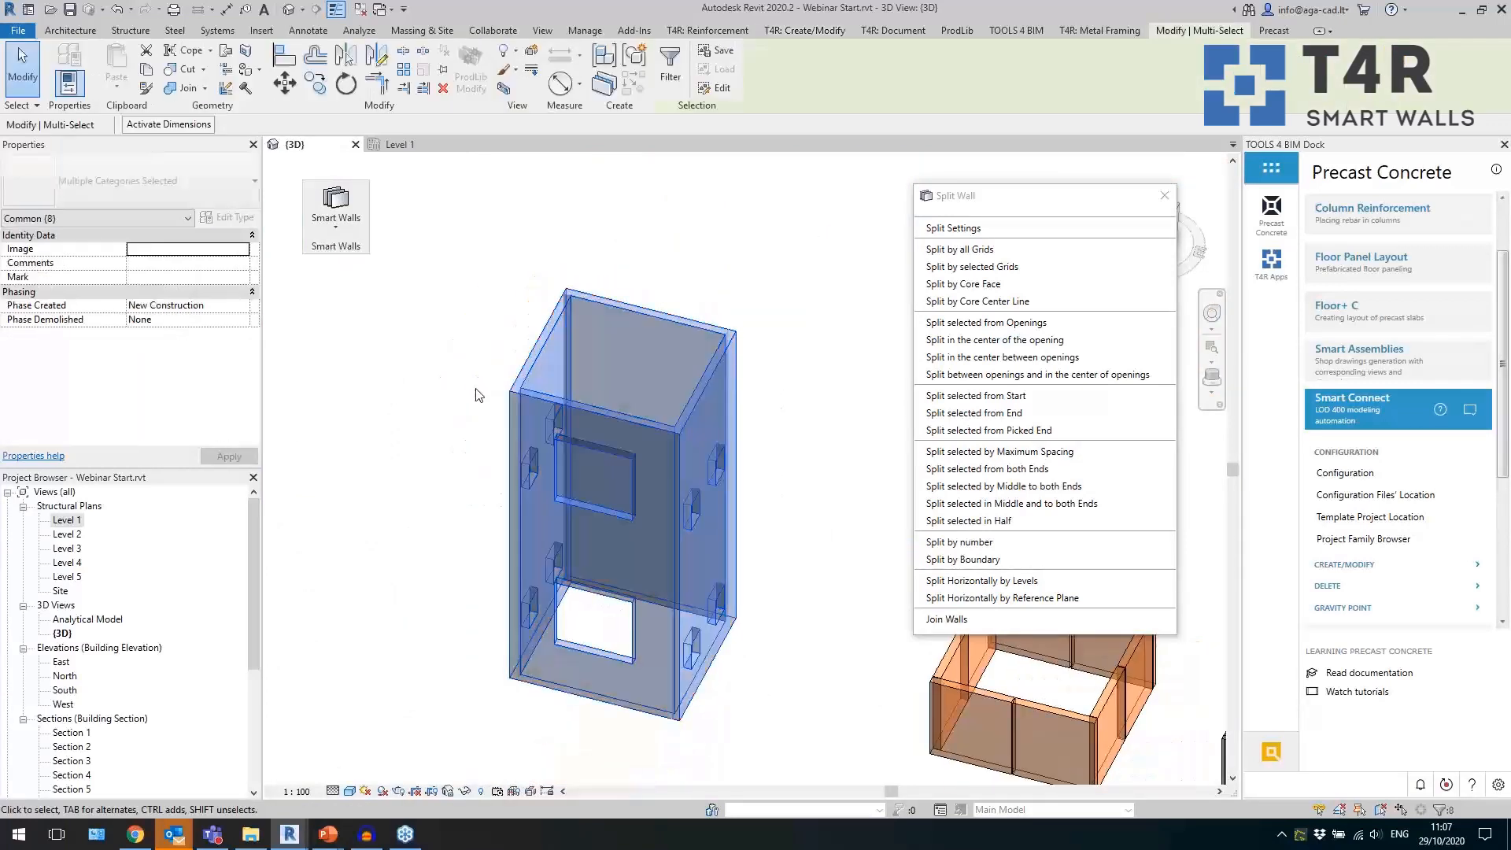
pyautogui.click(489, 346)
pyautogui.moveTo(813, 499); pyautogui.dragTo(459, 442)
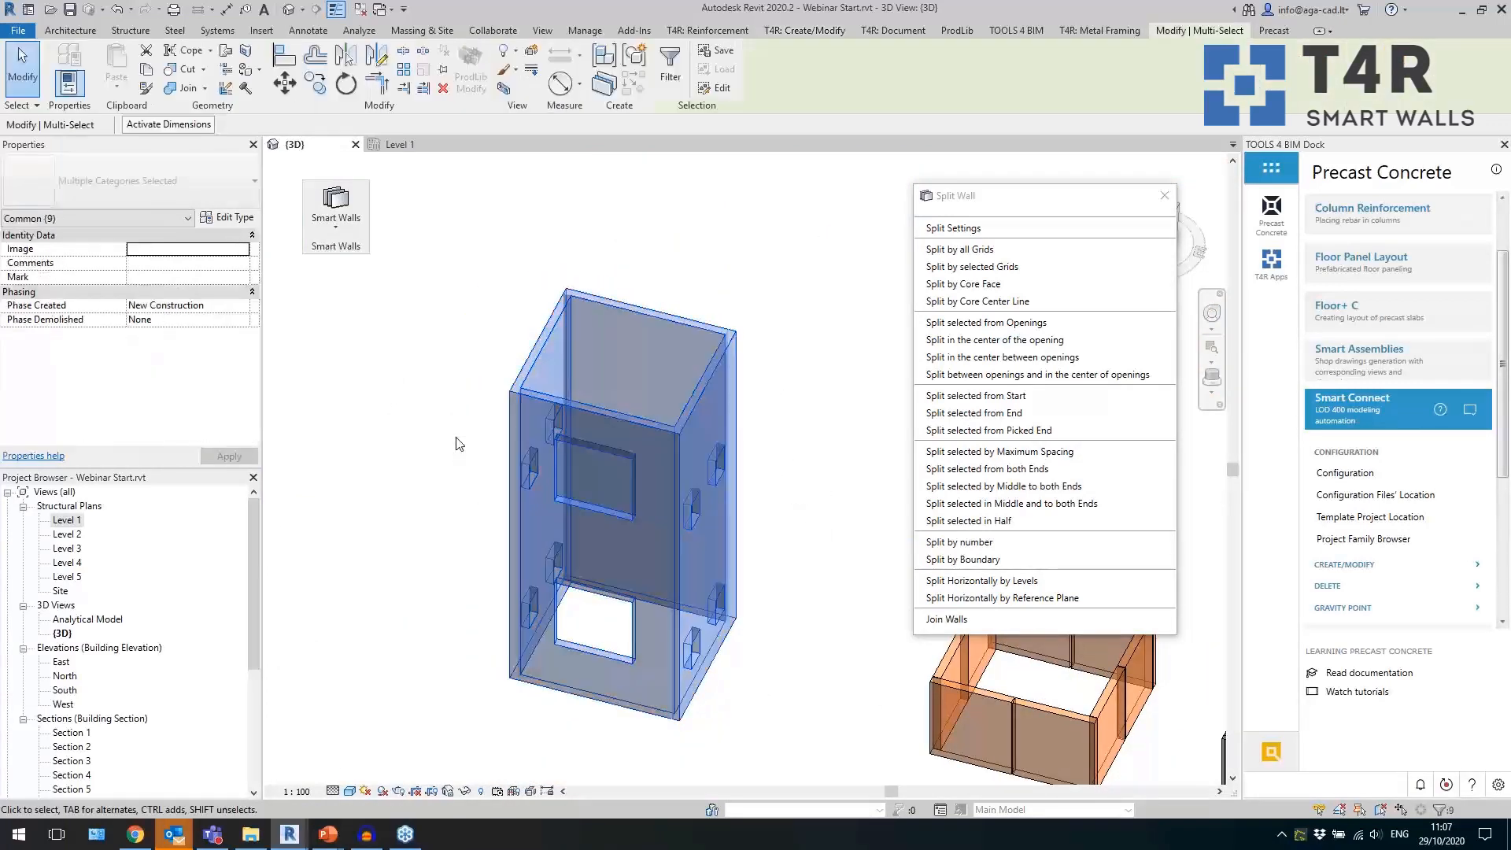
pyautogui.click(339, 228)
pyautogui.click(370, 365)
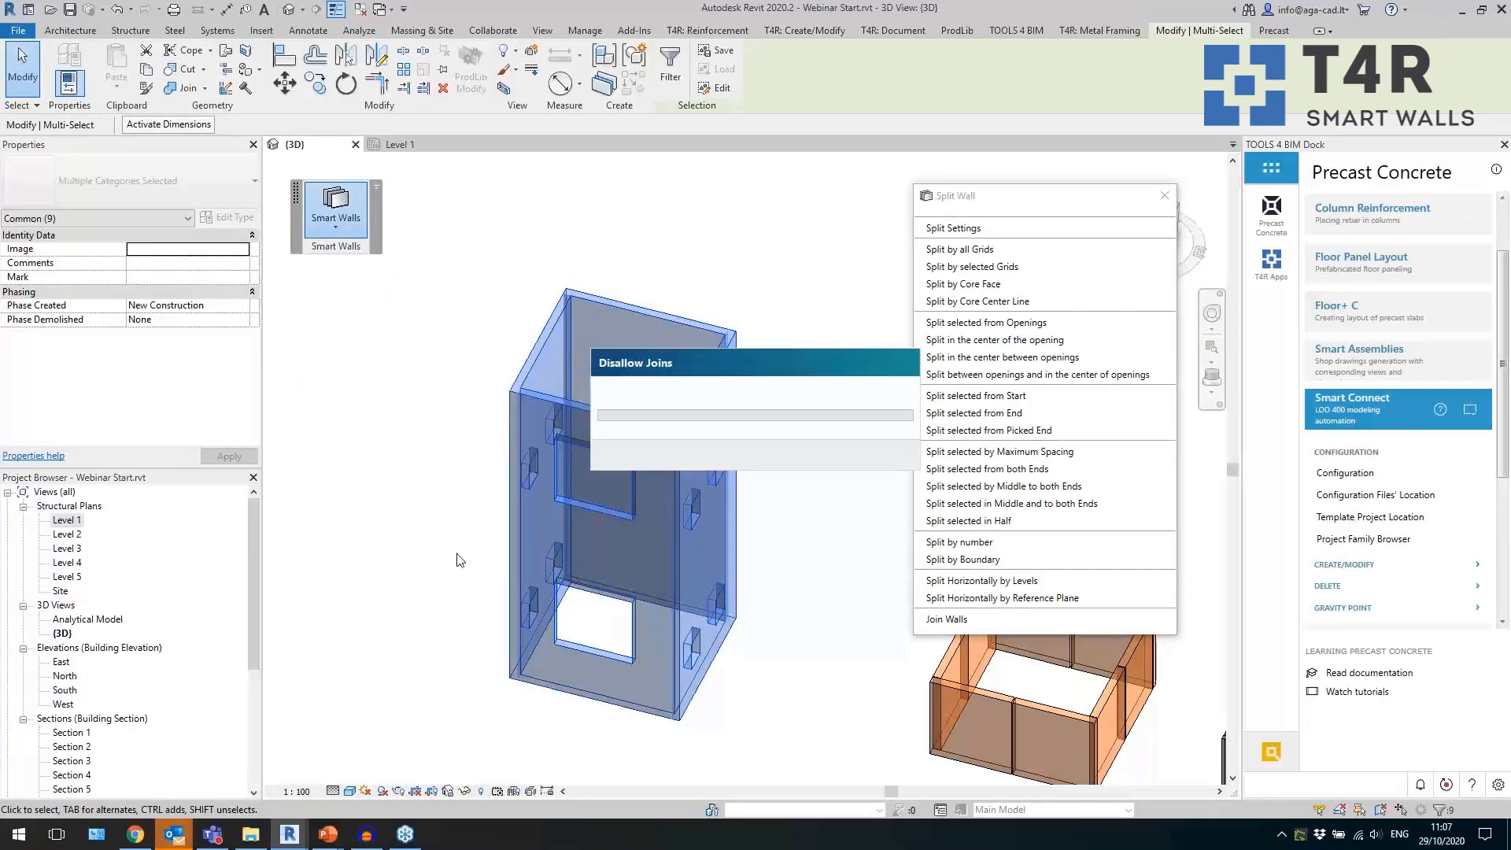
# Shorten the tower side wall's end at the rear corner using Shorten Picked Wall End.
pyautogui.click(330, 230)
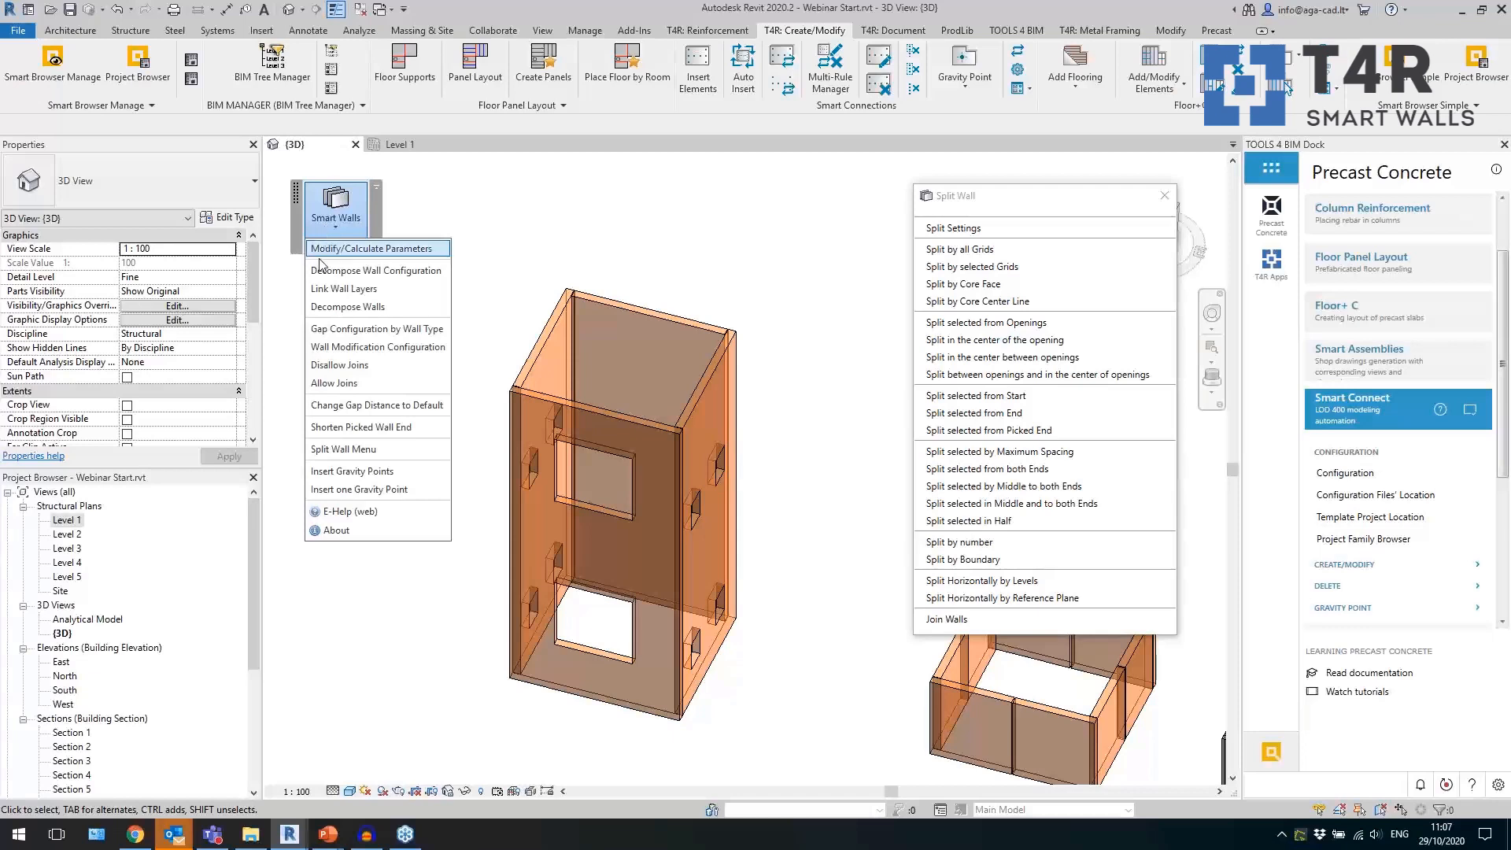
pyautogui.click(347, 427)
pyautogui.scroll(4, 572, 307)
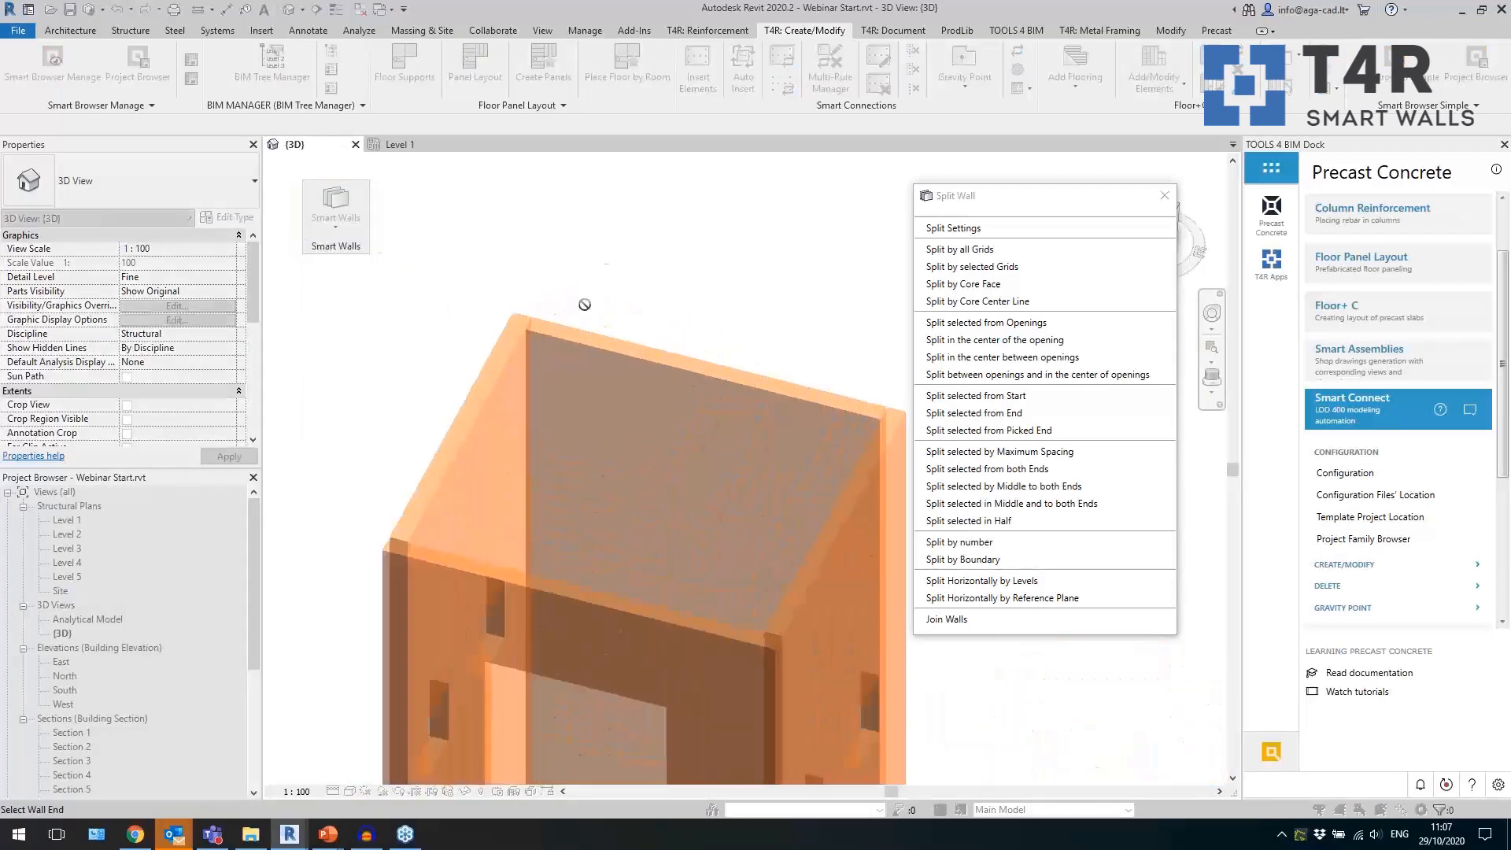
pyautogui.click(504, 346)
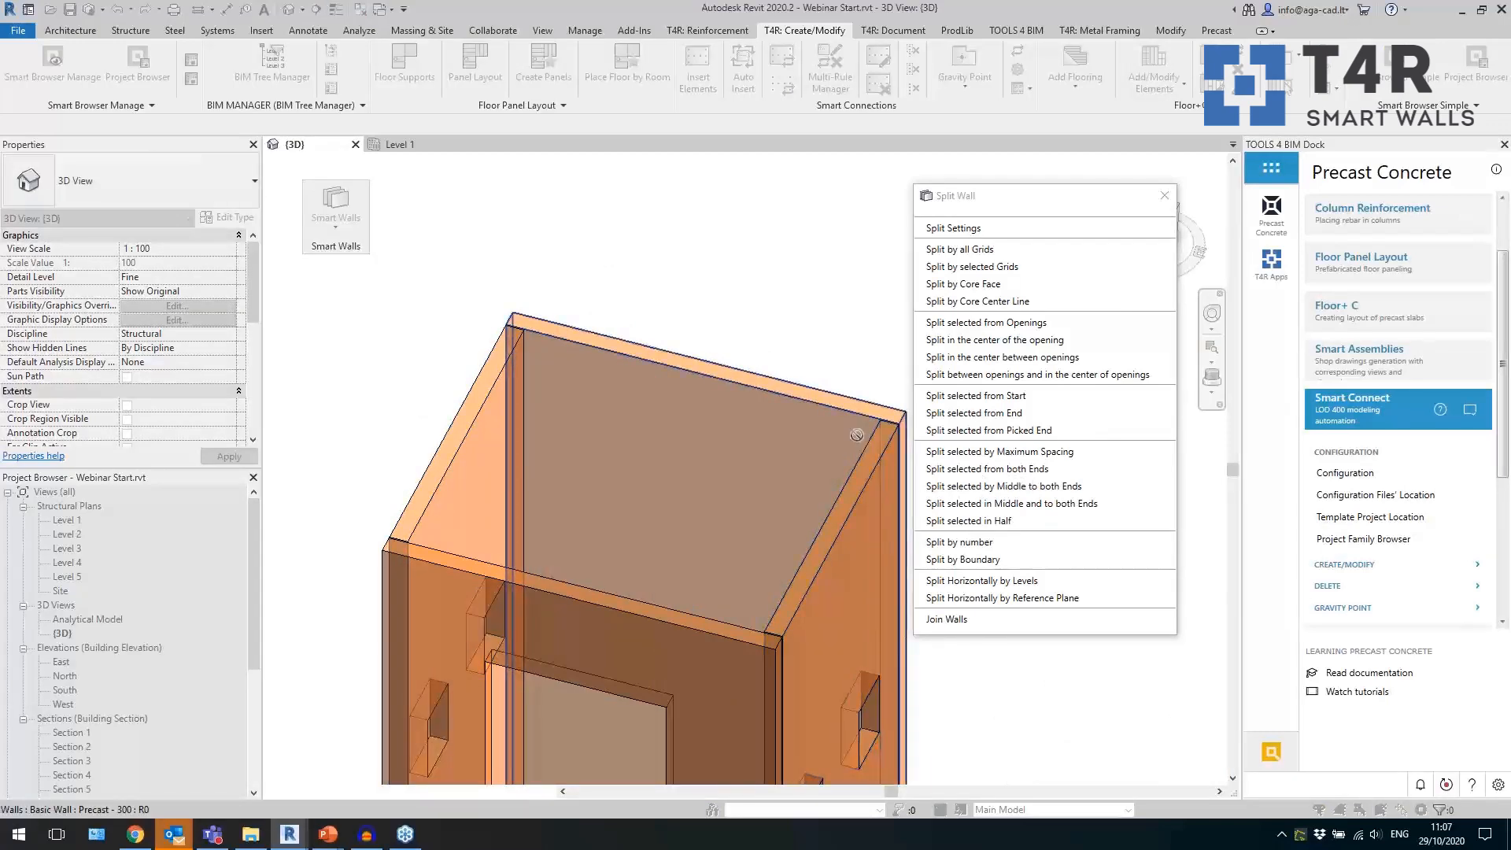
pyautogui.scroll(-4, 708, 349)
pyautogui.press('Escape')
# Open the Section 4 view of the tower from its section marker in the Level 1 plan.
pyautogui.doubleClick(71, 521)
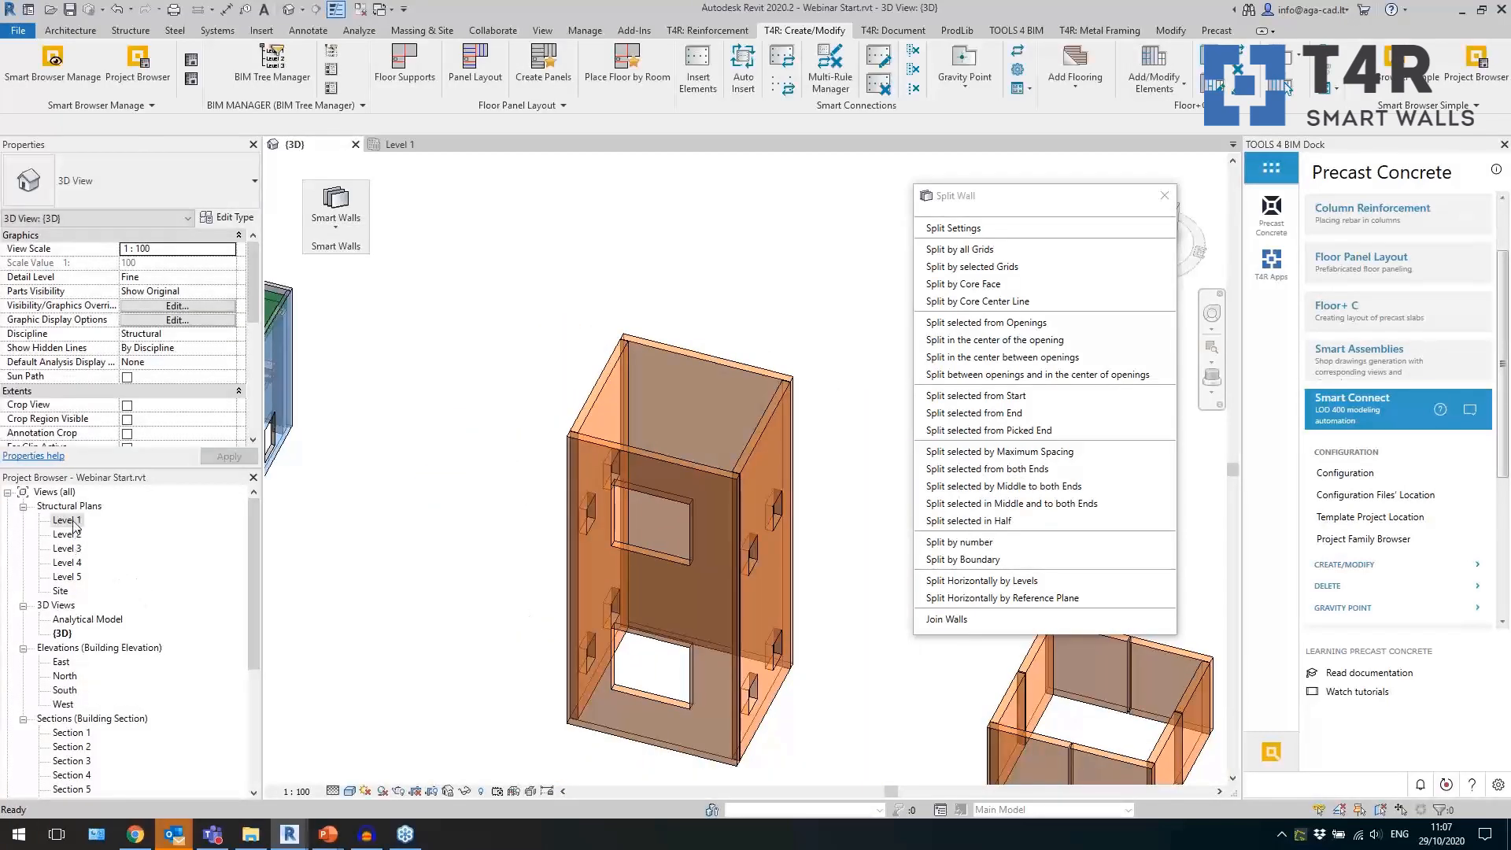
pyautogui.scroll(-5, 688, 617)
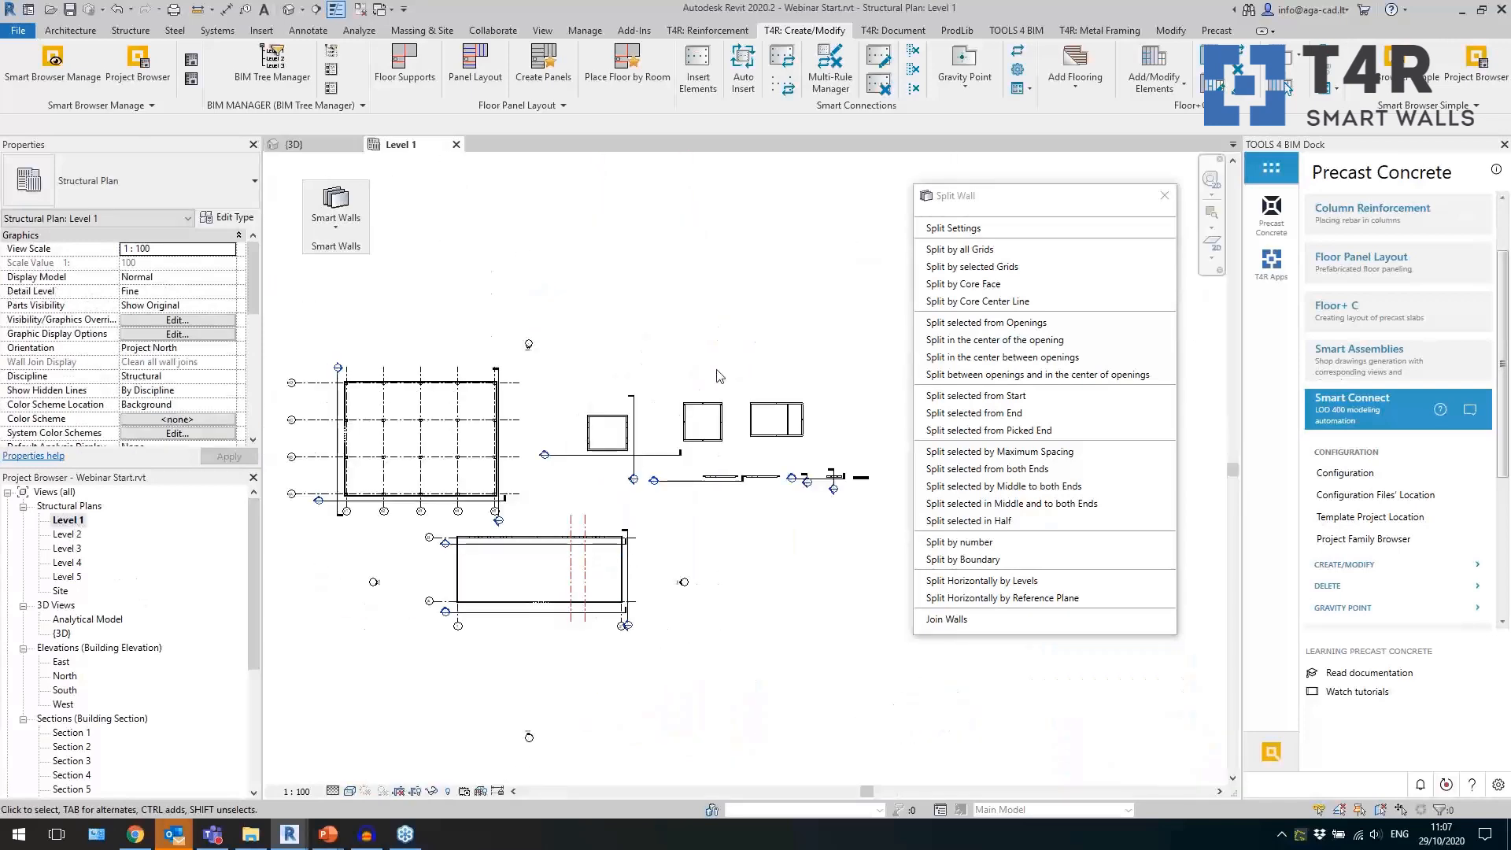
pyautogui.click(397, 538)
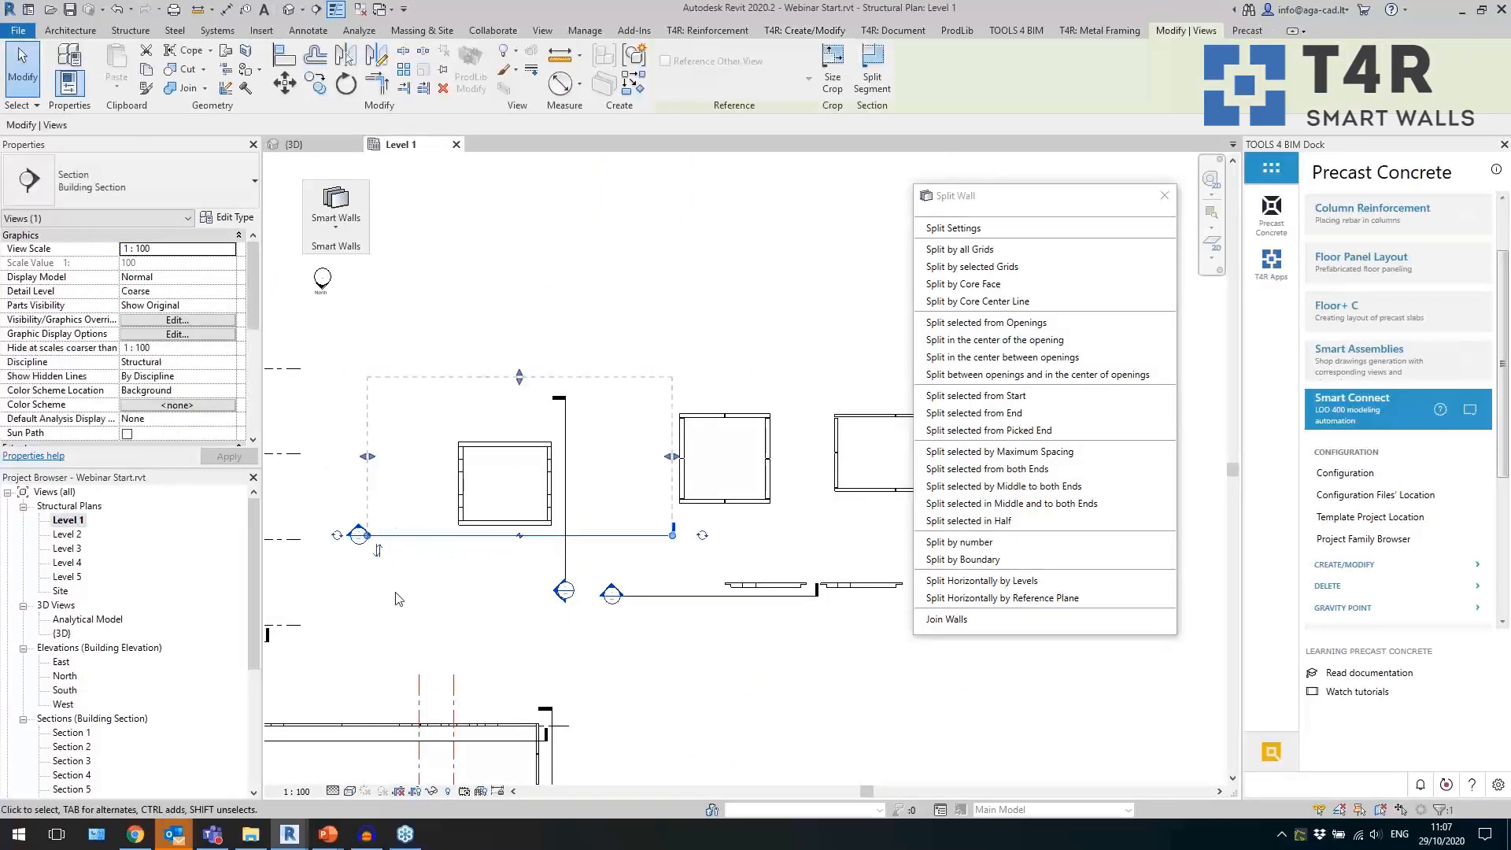
pyautogui.click(396, 596)
pyautogui.doubleClick(358, 535)
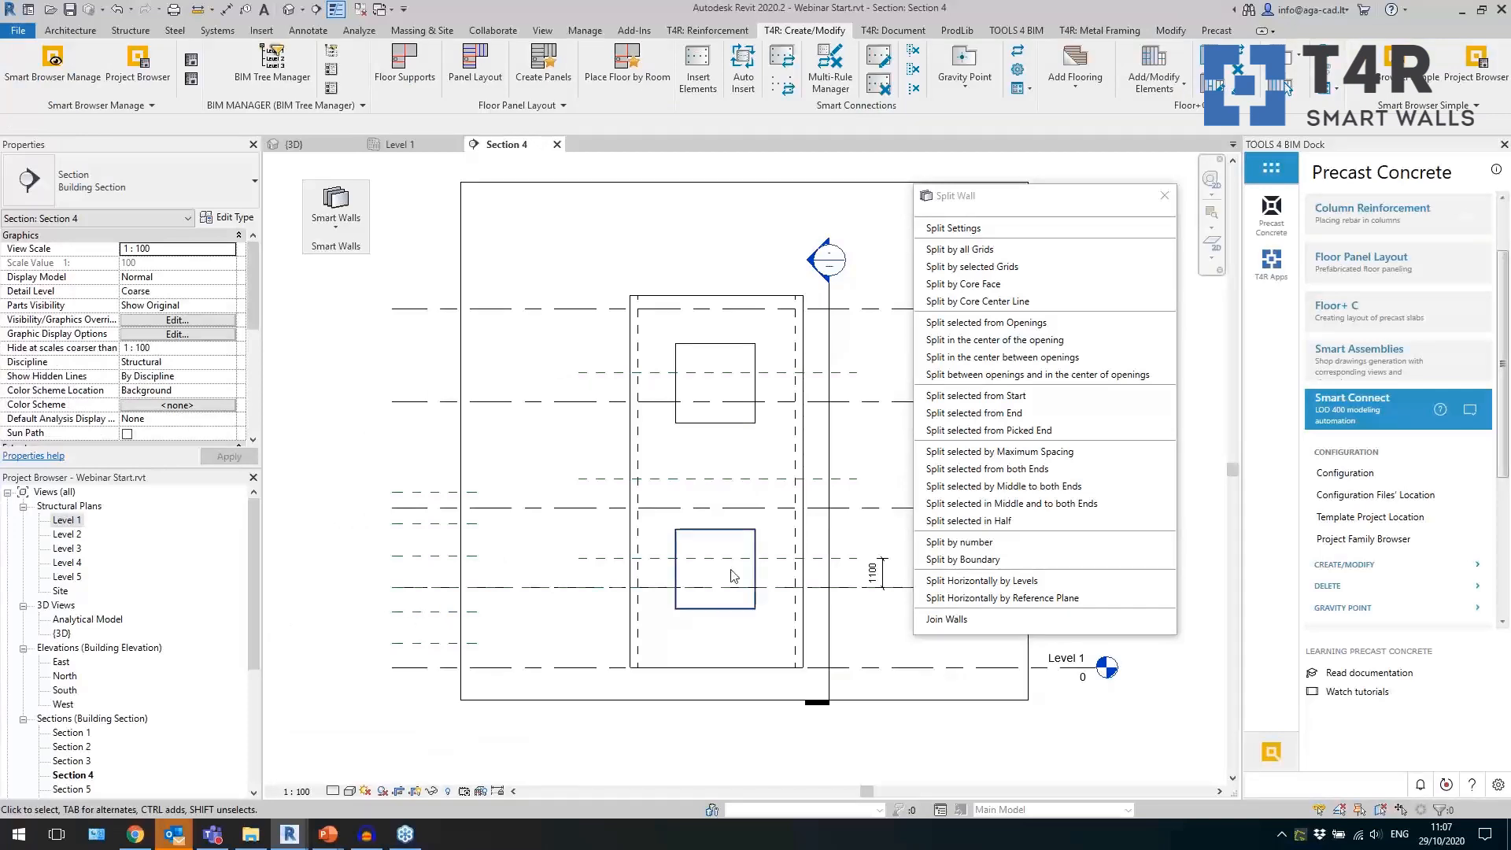
pyautogui.scroll(2, 775, 490)
pyautogui.moveTo(805, 513); pyautogui.dragTo(666, 485, button='middle')
pyautogui.scroll(-2, 581, 571)
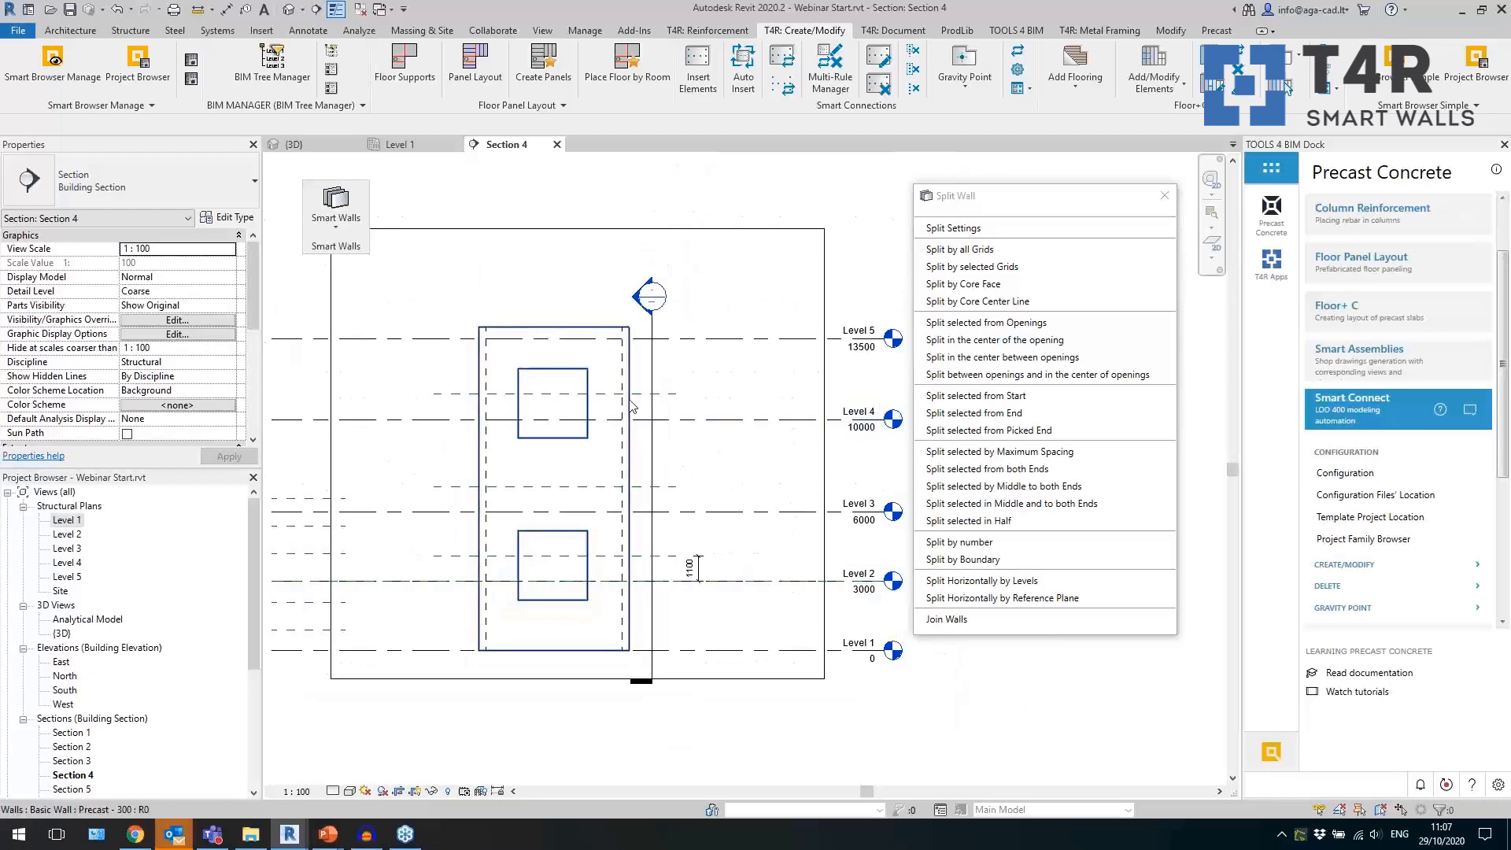
# Check the names of the reference planes crossing the tower's upper opening and the area between the two openings.
pyautogui.click(598, 393)
pyautogui.scroll(1, 585, 510)
pyautogui.scroll(1, 583, 509)
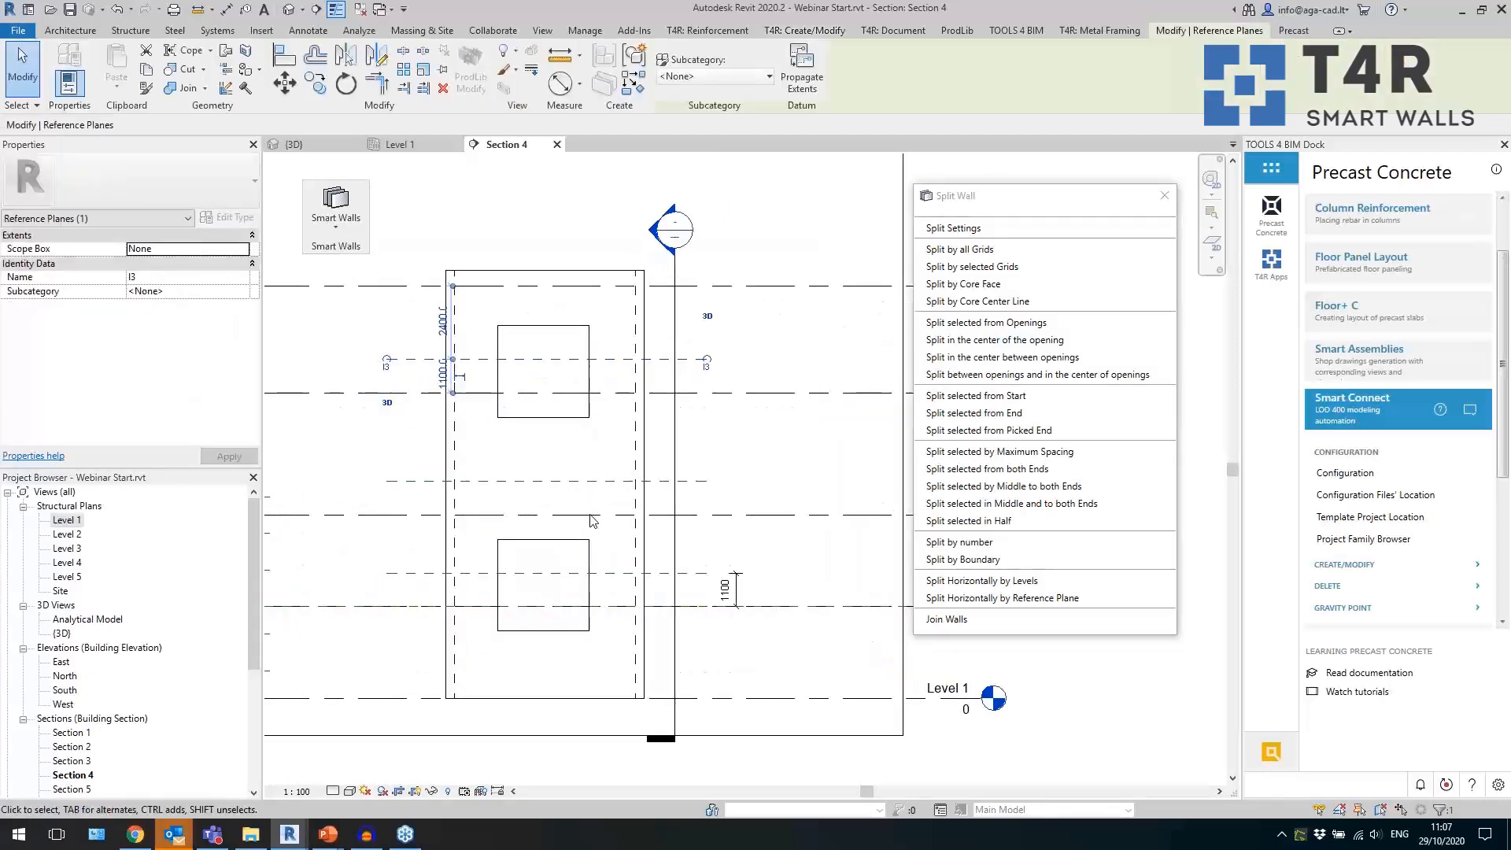
pyautogui.click(607, 482)
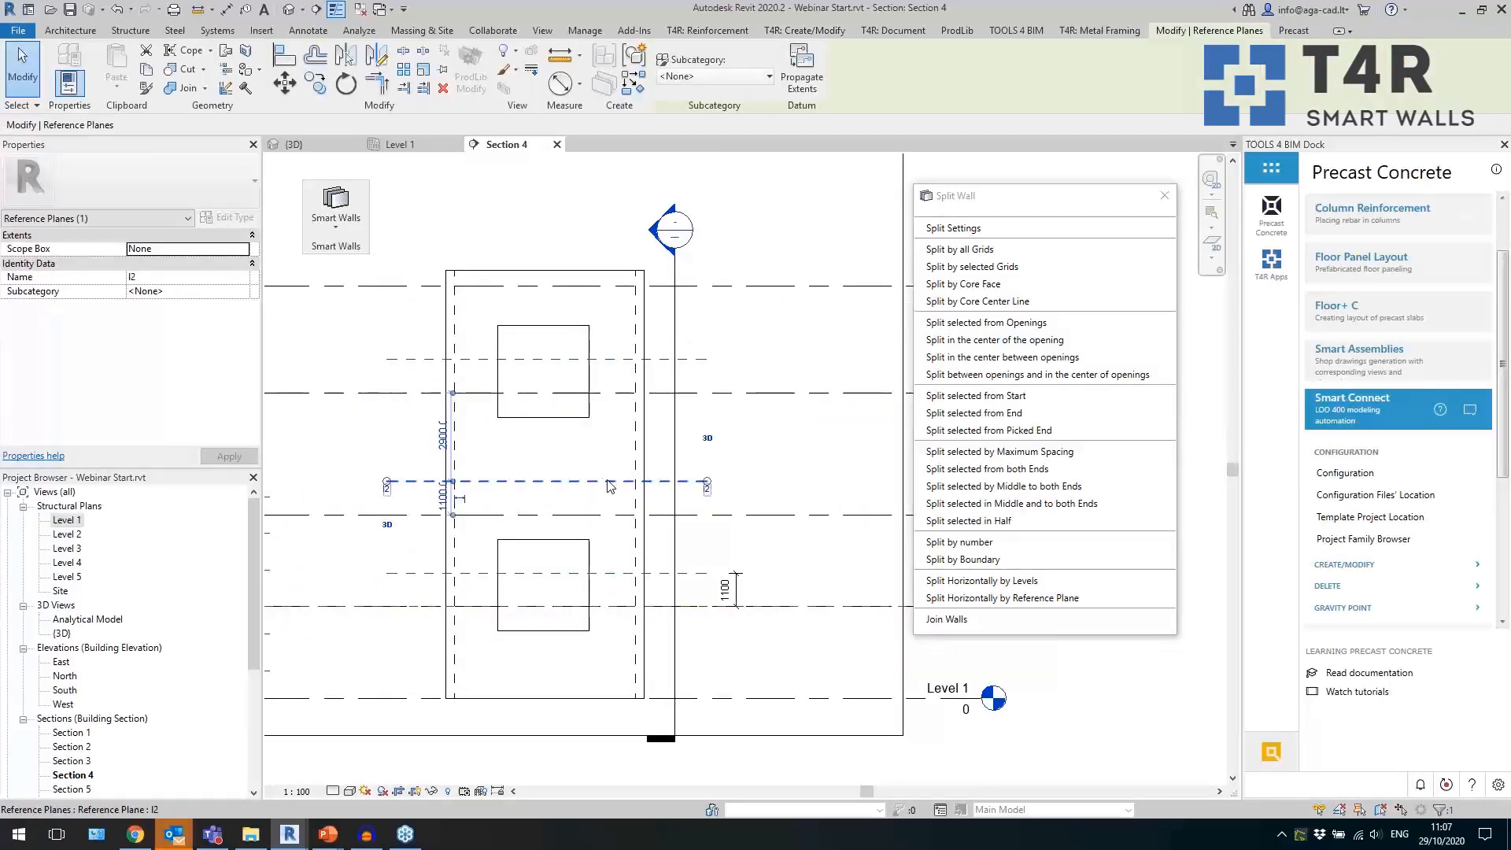
pyautogui.click(386, 489)
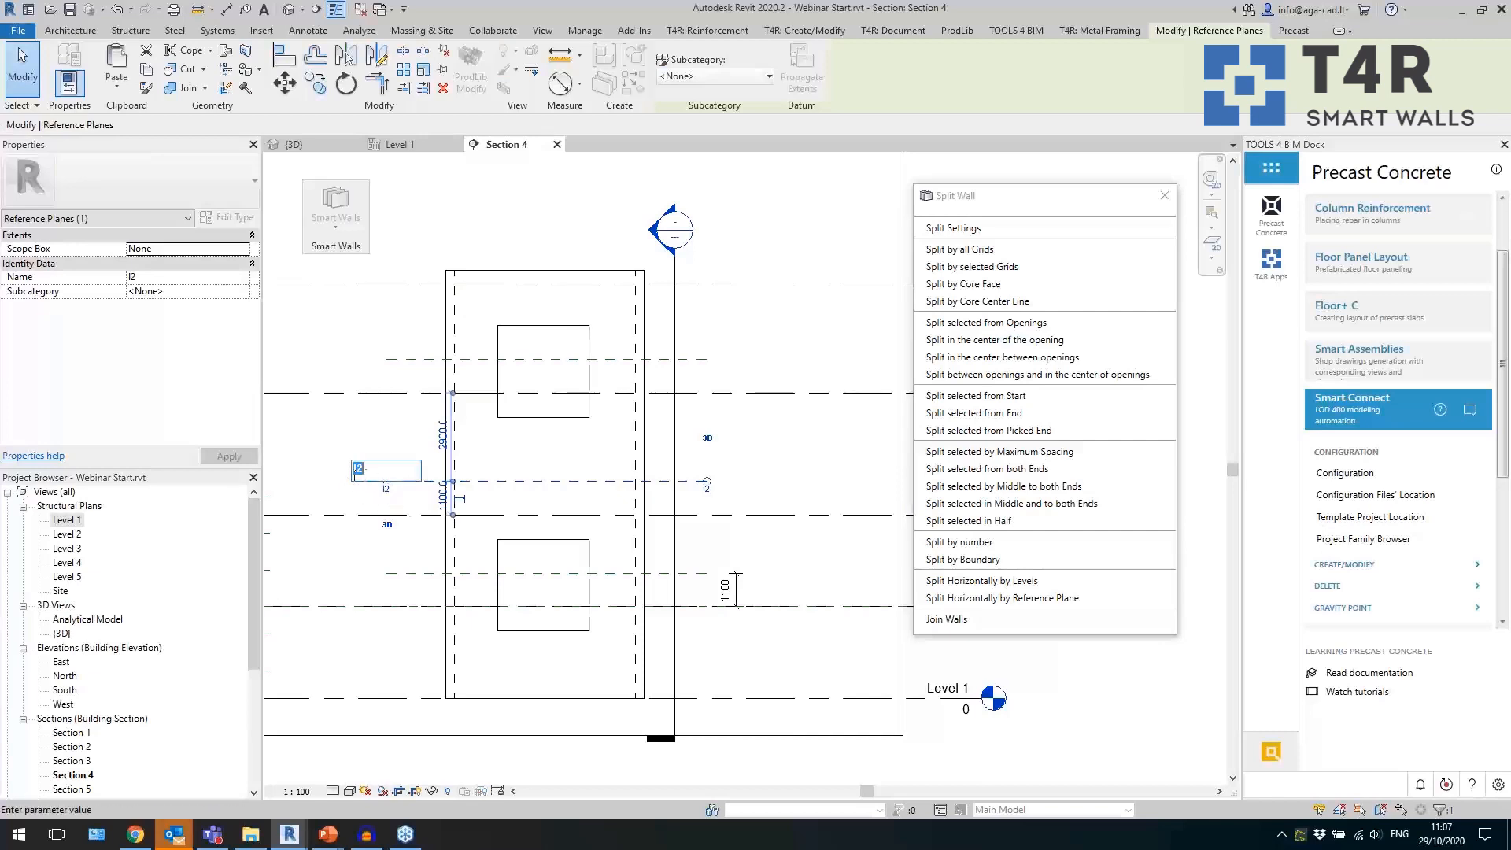
pyautogui.click(319, 472)
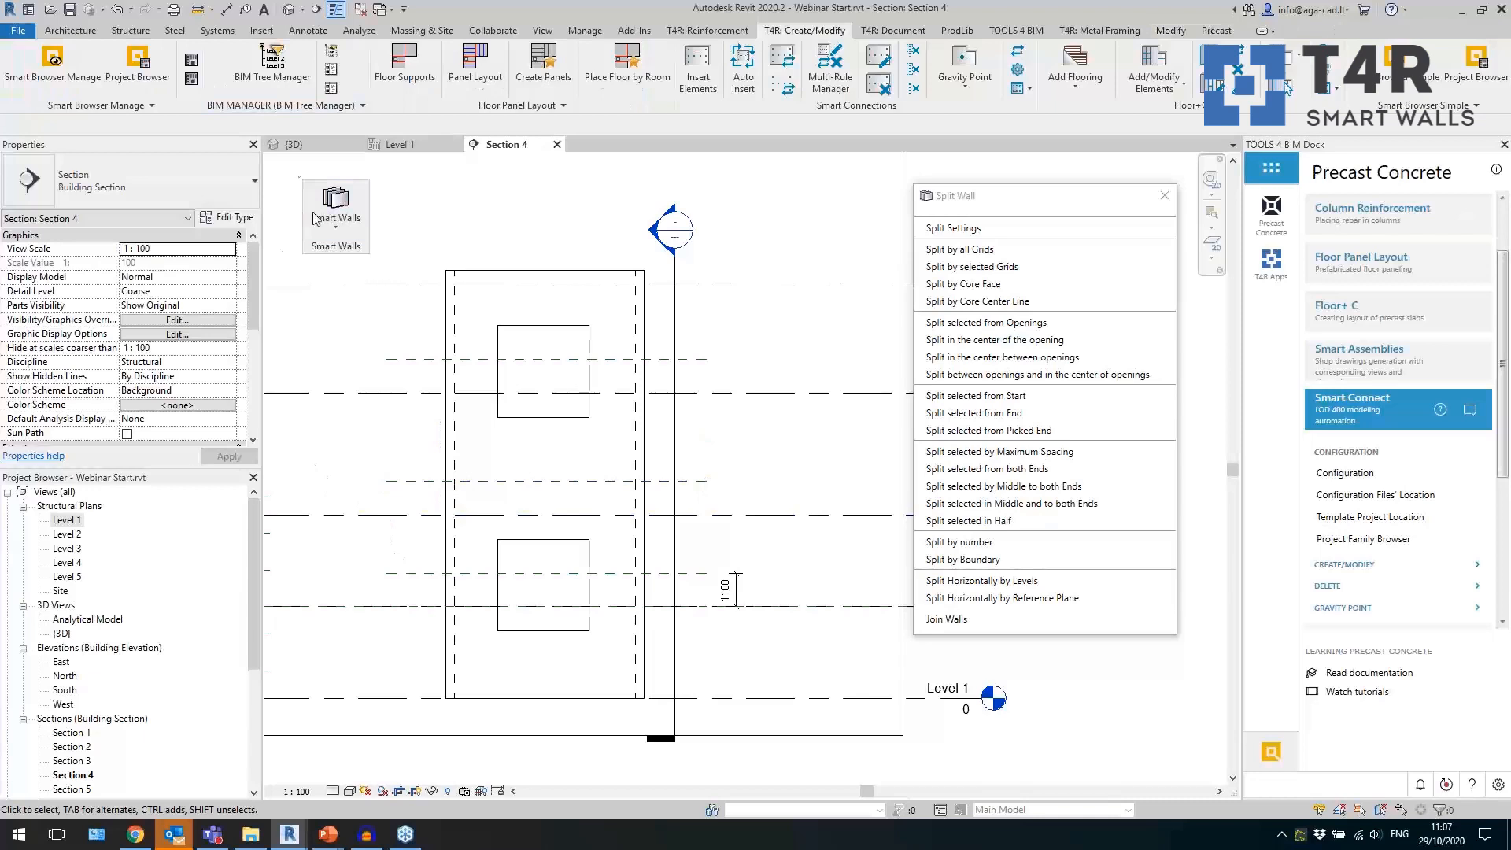
# Split all four tower walls horizontally at Level 2, Level 3 and Level 4.
pyautogui.click(309, 152)
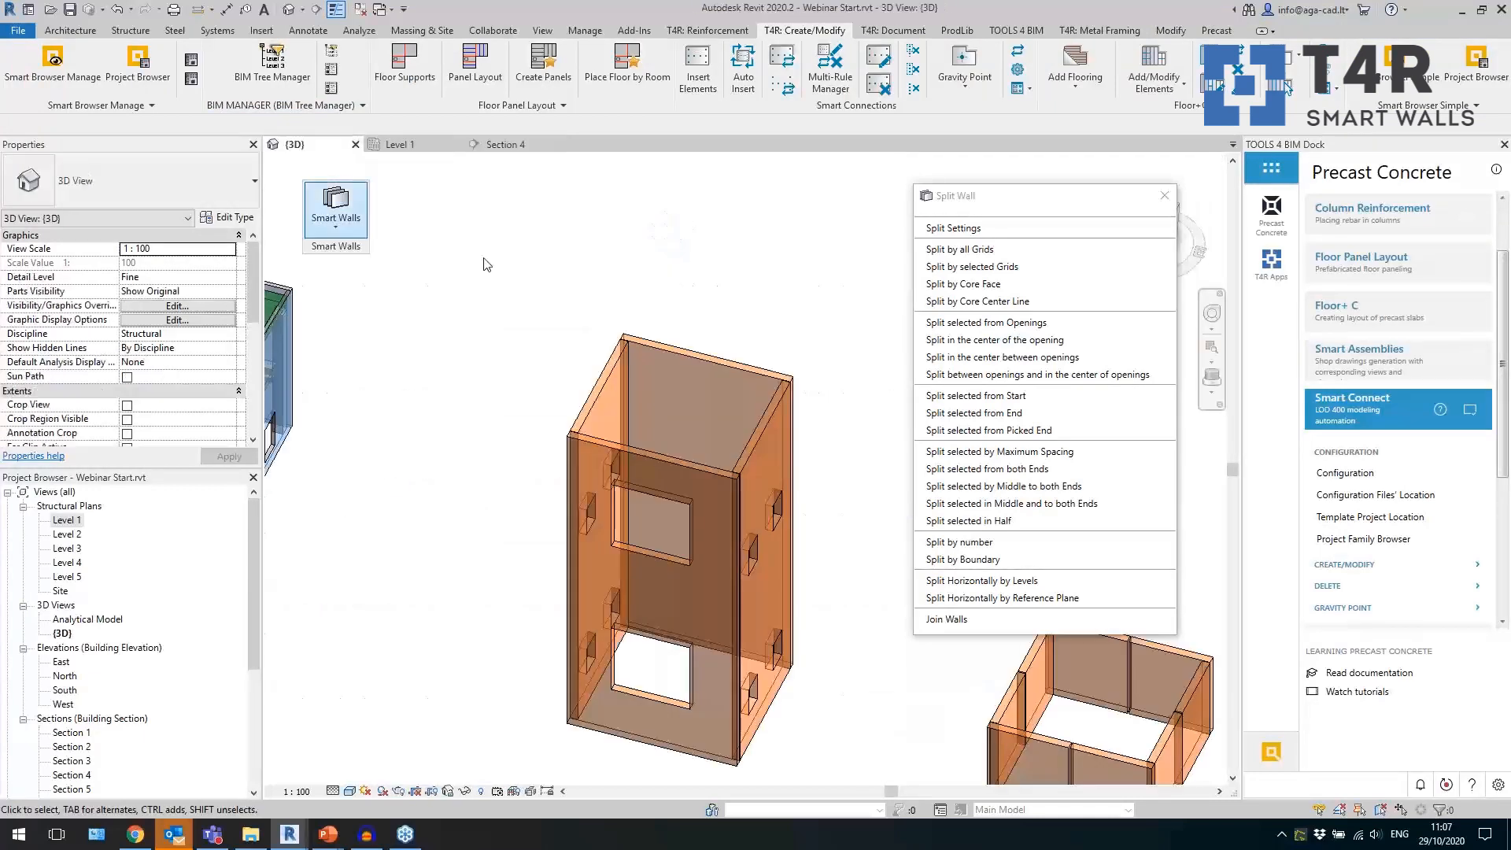
pyautogui.click(759, 405)
pyautogui.keyDown('ctrl'); pyautogui.click(594, 386); pyautogui.keyUp('ctrl')
pyautogui.keyDown('ctrl'); pyautogui.click(681, 466); pyautogui.keyUp('ctrl')
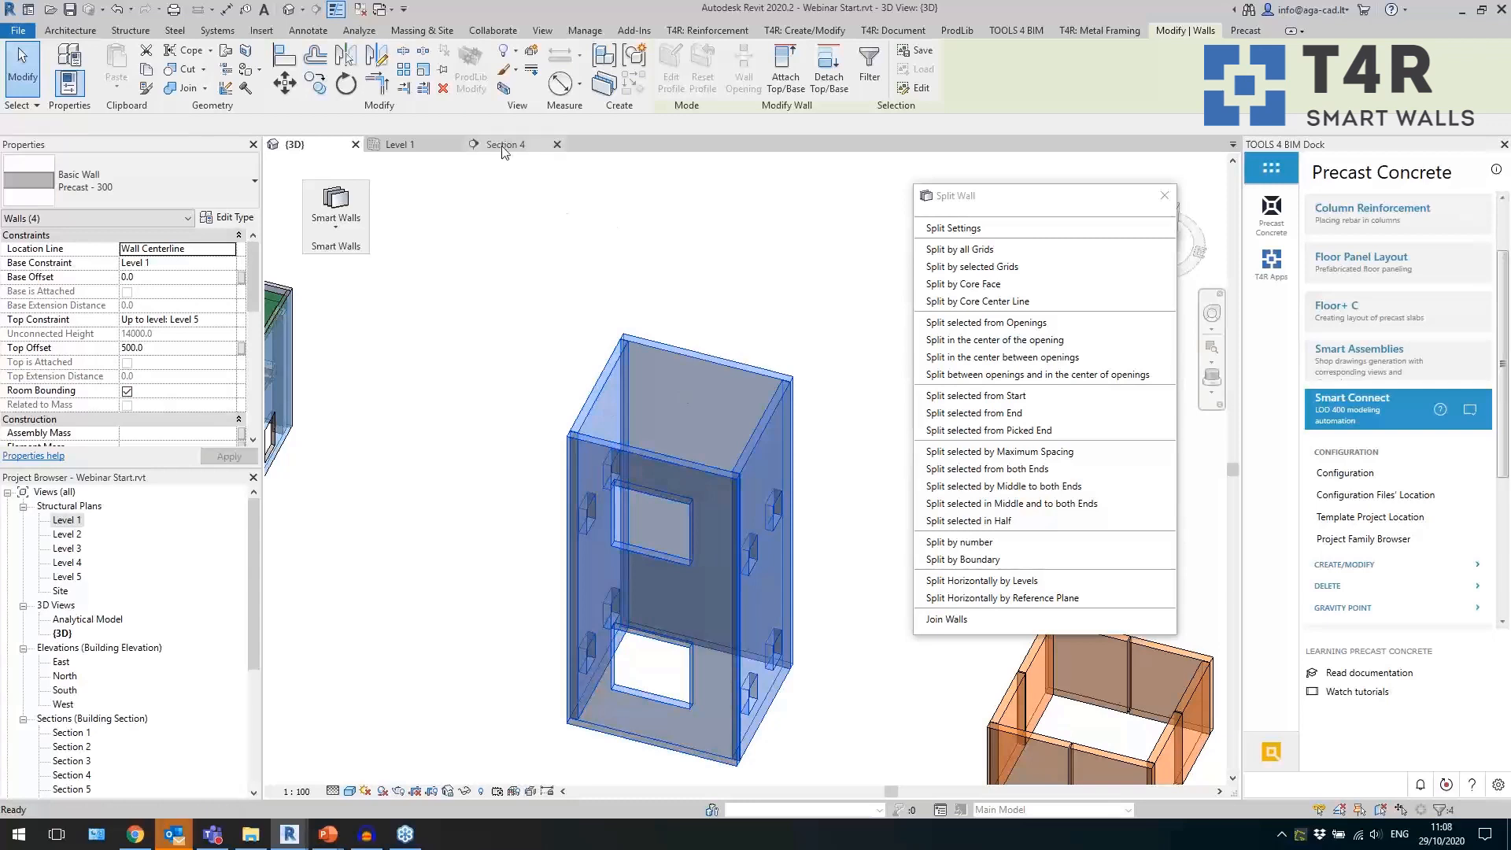
pyautogui.click(489, 144)
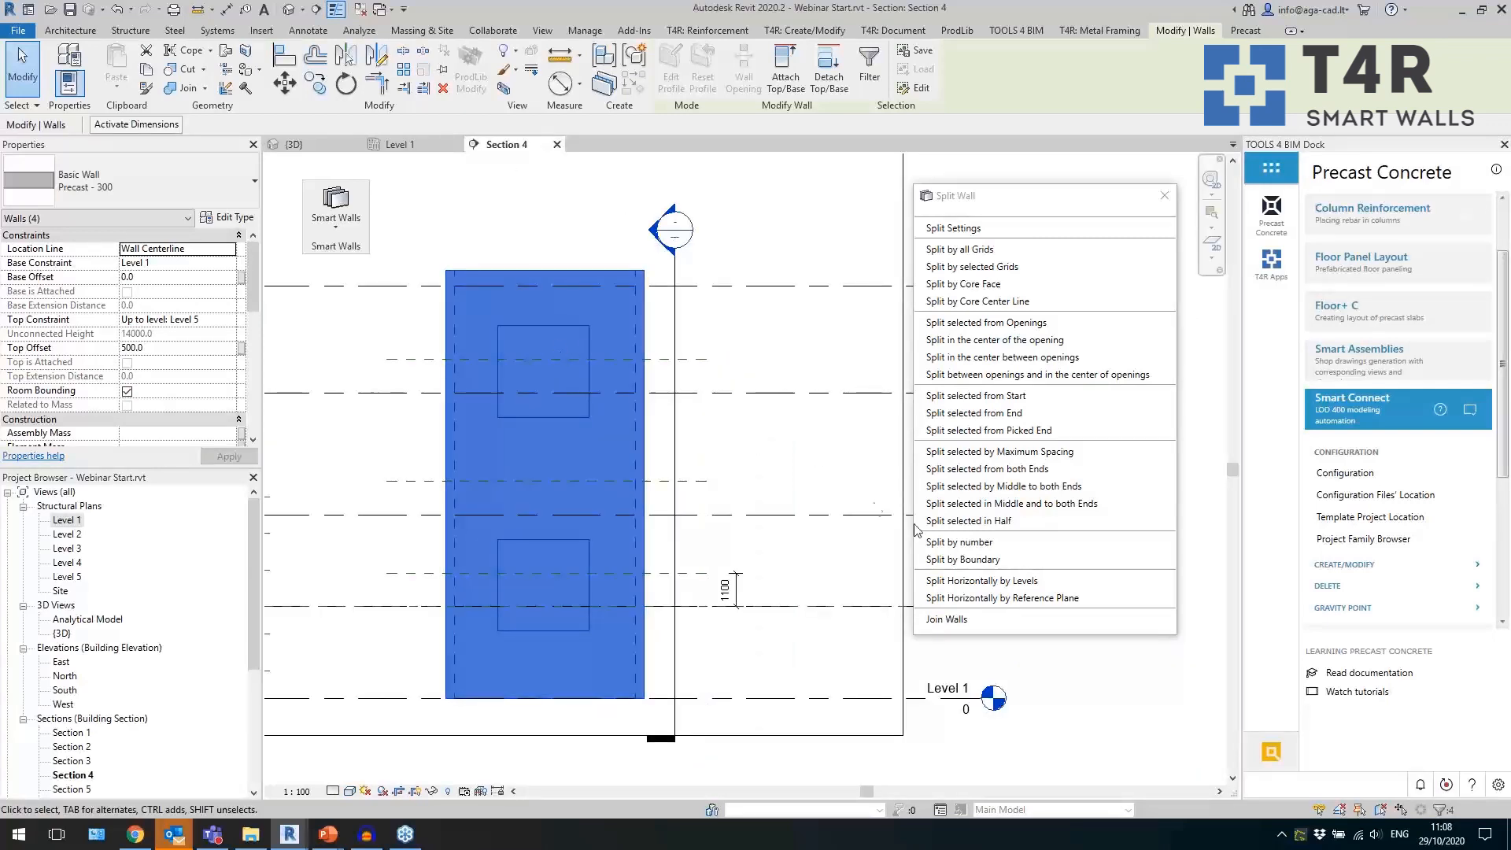
pyautogui.click(976, 581)
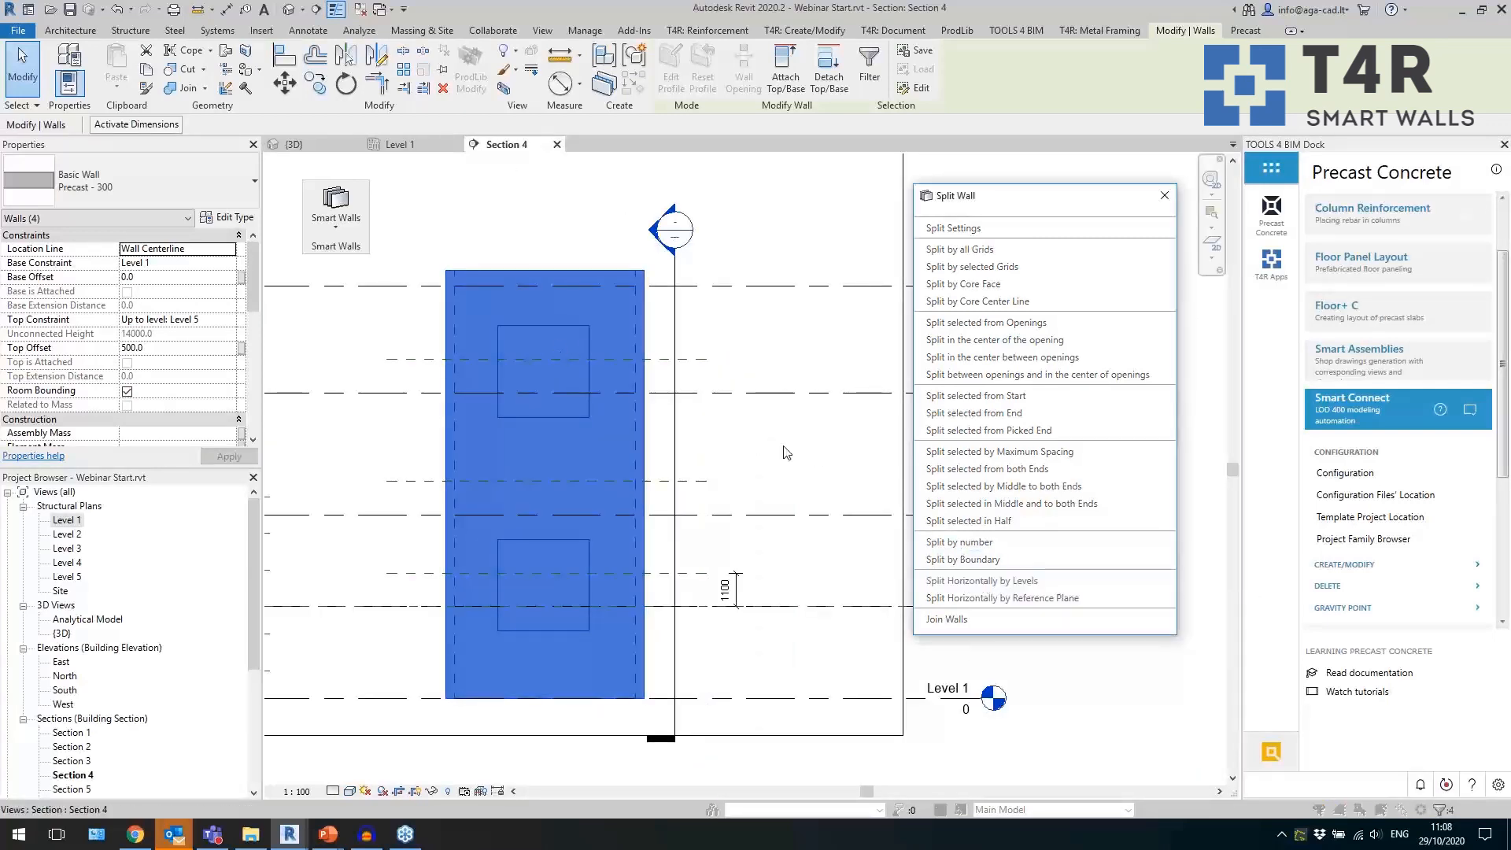
pyautogui.click(651, 370)
pyautogui.click(650, 391)
pyautogui.click(651, 412)
pyautogui.click(811, 554)
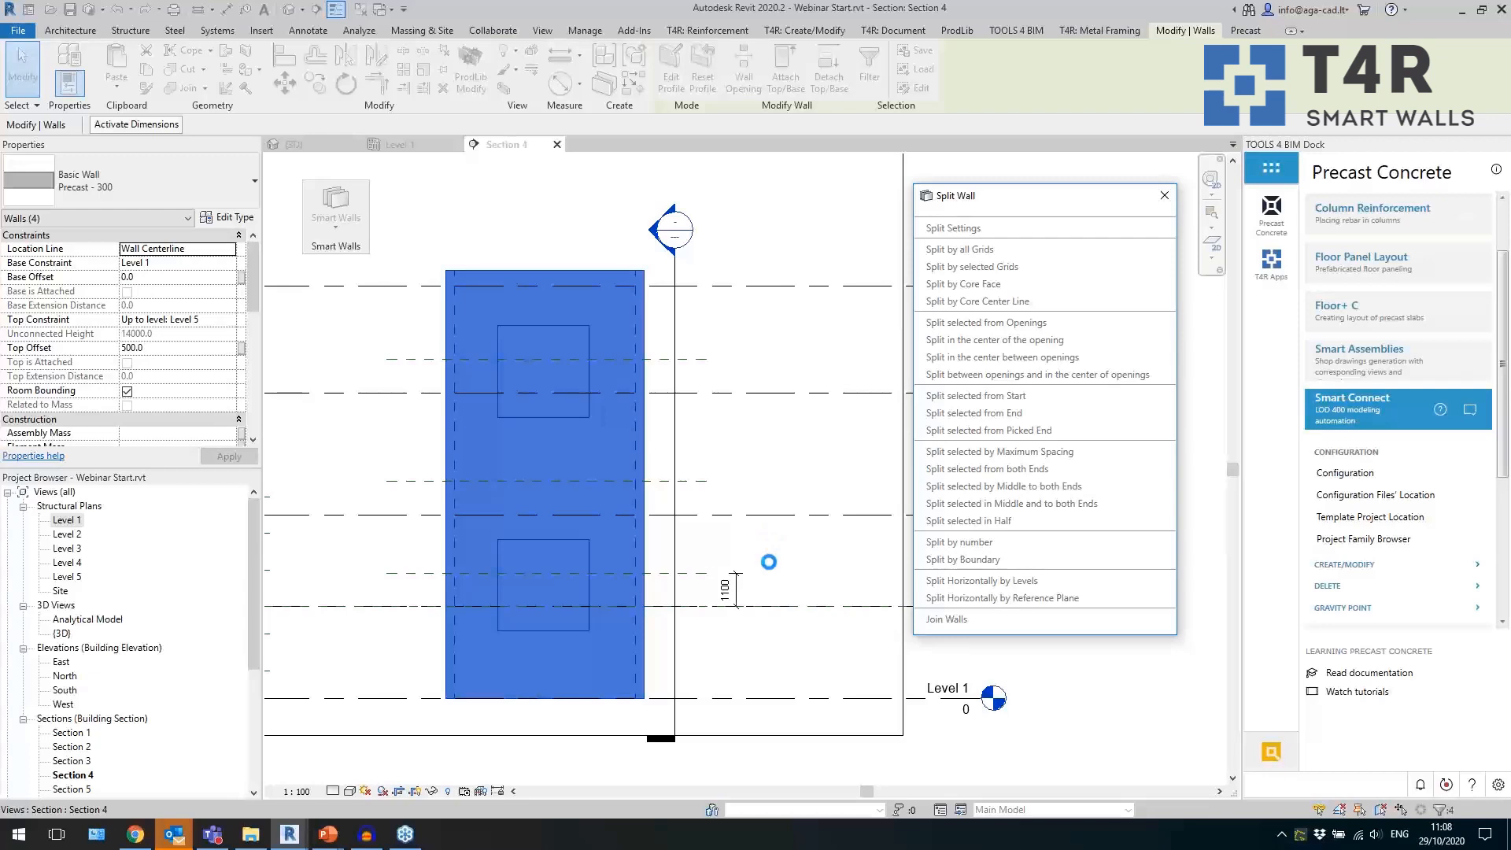
# Dimension the horizontal gap between the two lowest panels of the tower wall at Level 2.
pyautogui.click(616, 707)
pyautogui.scroll(2, 576, 712)
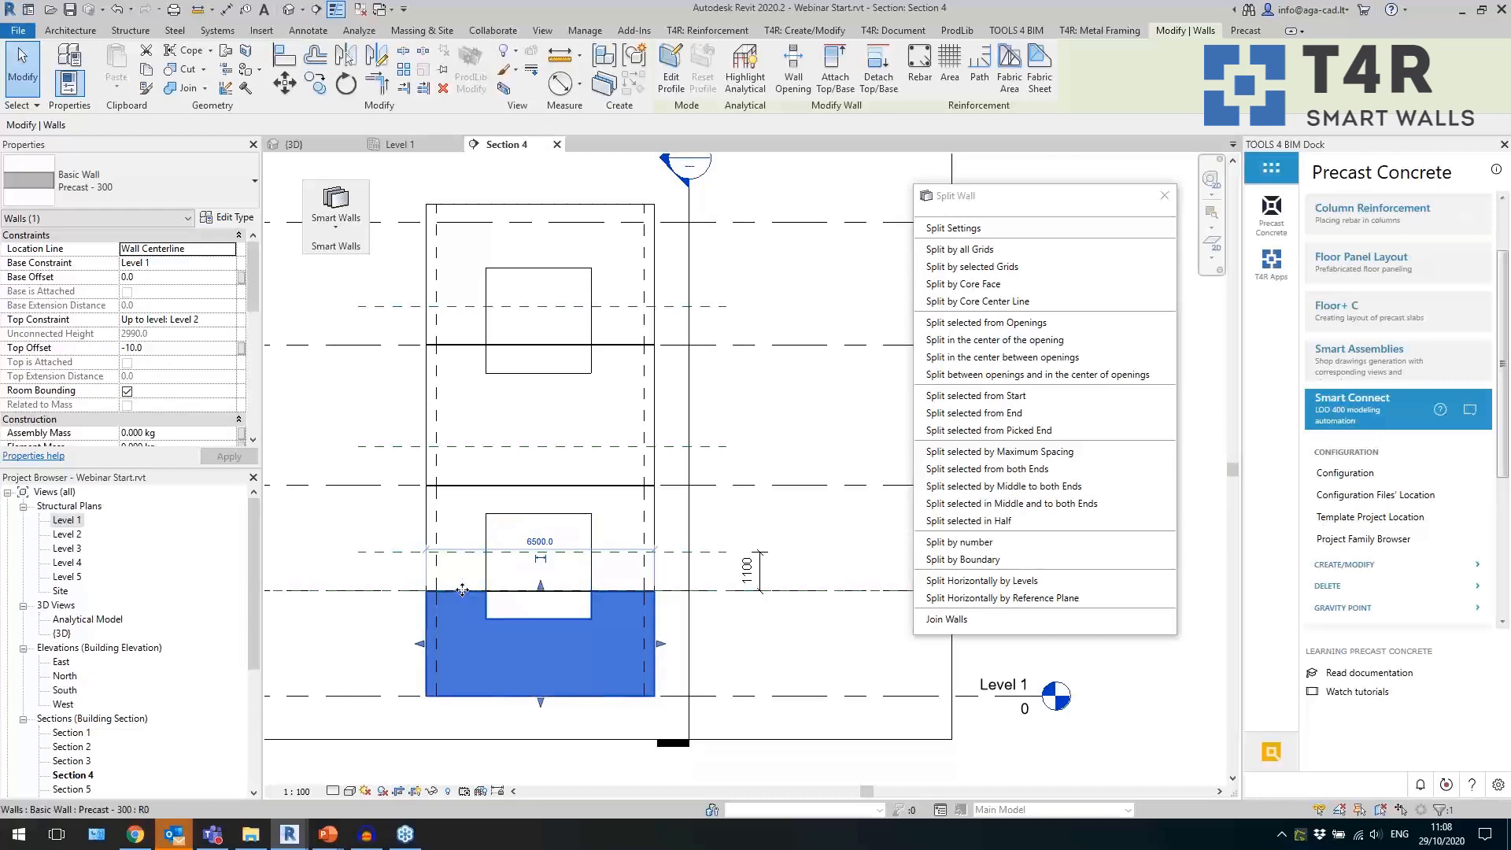
pyautogui.scroll(5, 462, 592)
pyautogui.press('Escape')
pyautogui.click(616, 583)
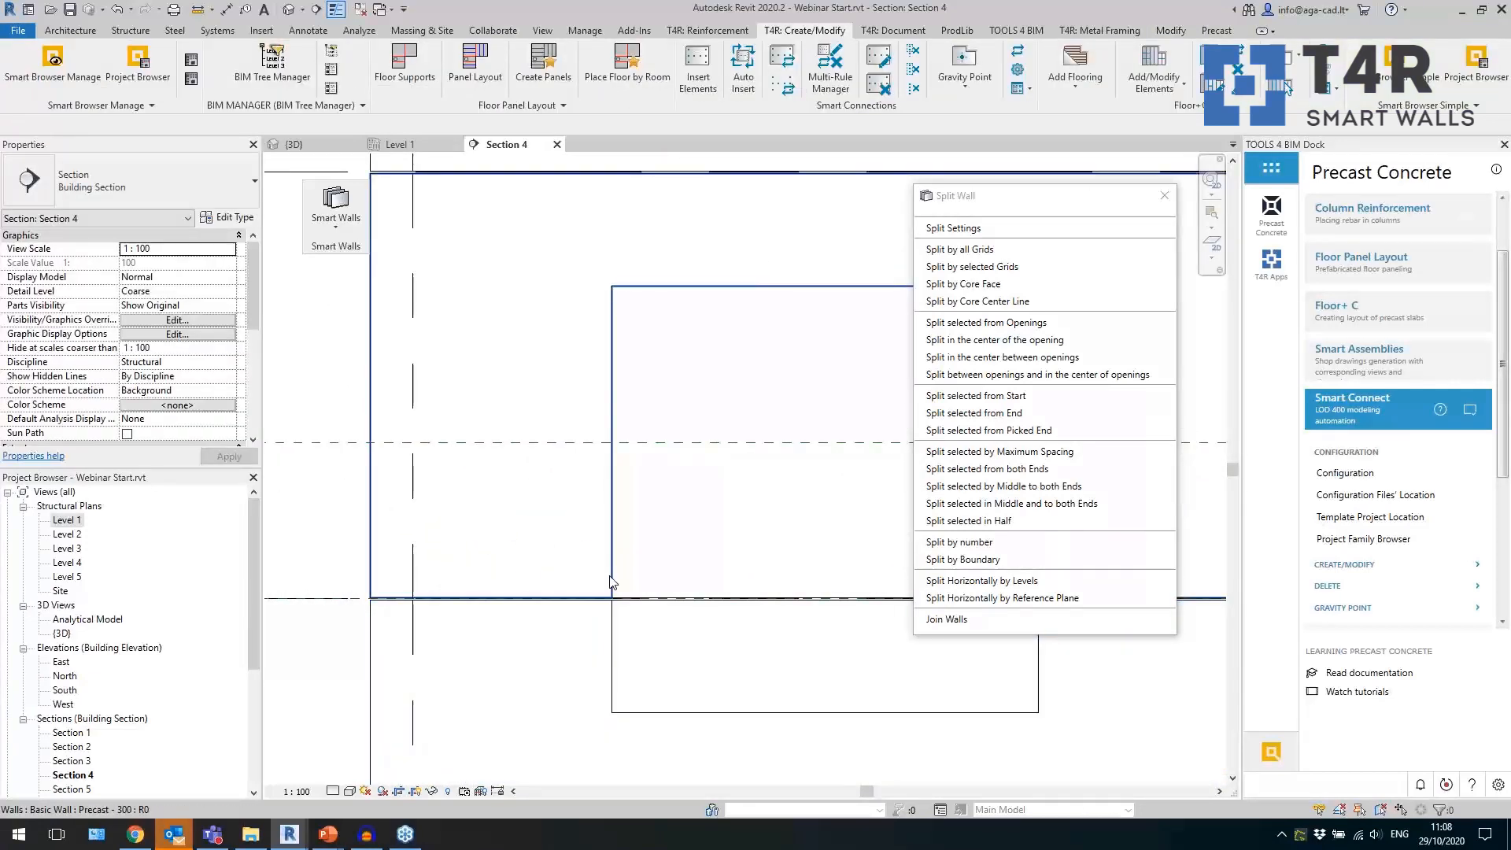
pyautogui.press('Escape')
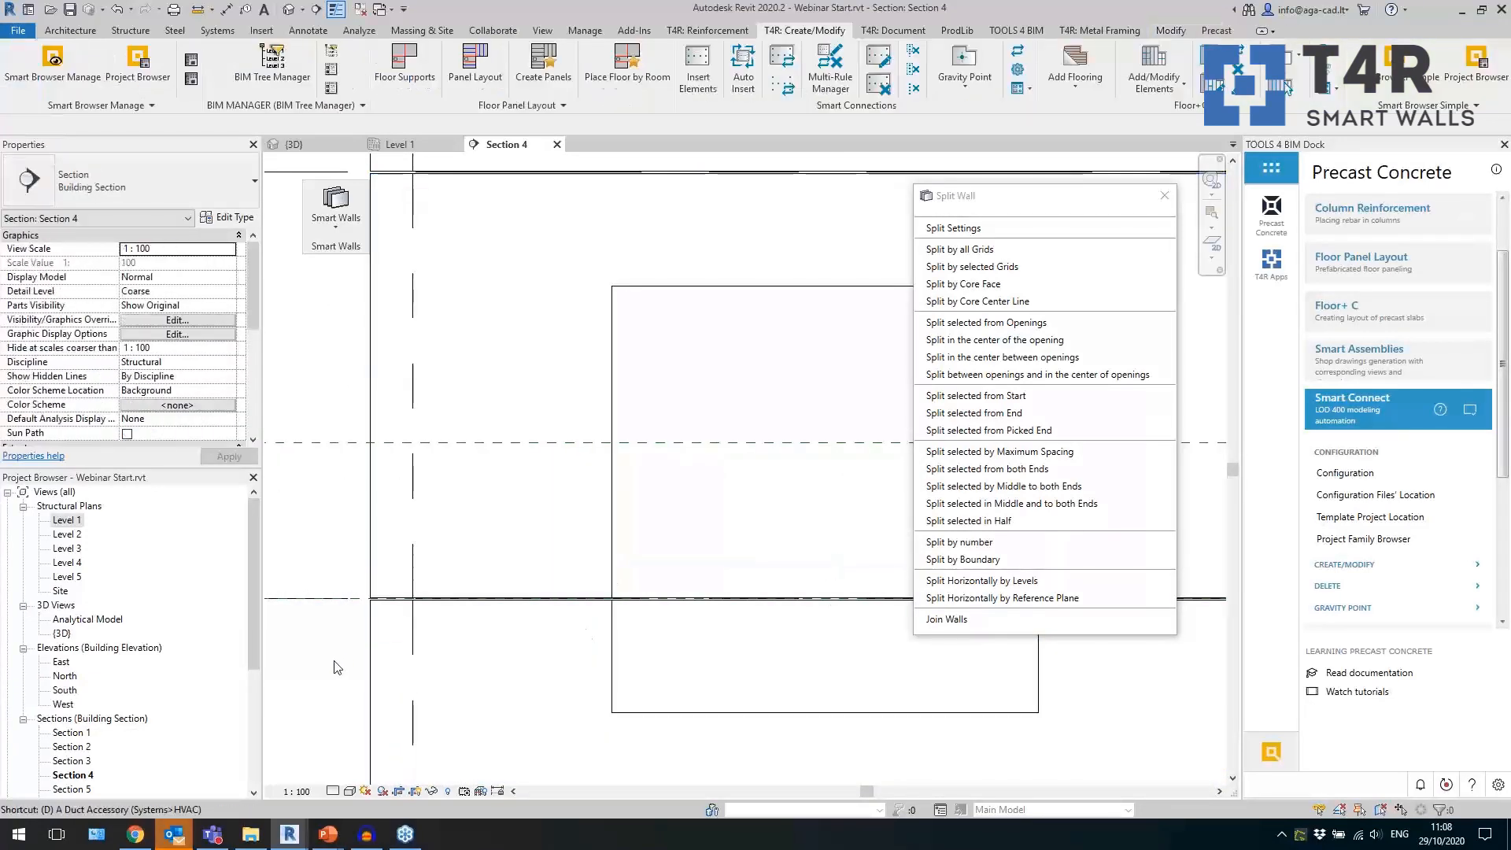
pyautogui.scroll(3, 342, 641)
pyautogui.click(438, 534)
pyautogui.click(439, 523)
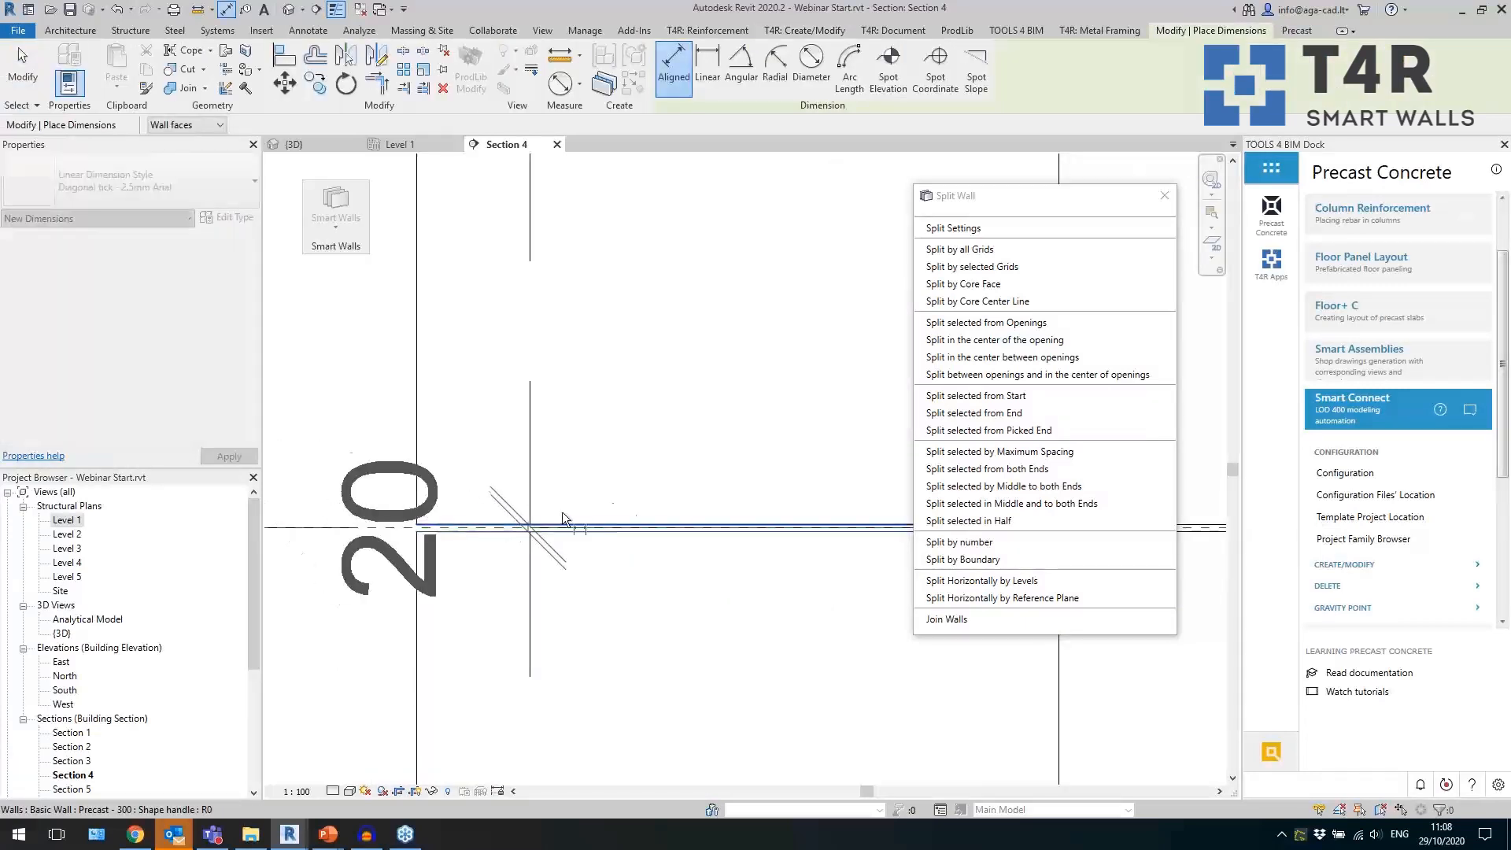
pyautogui.scroll(-2, 524, 512)
pyautogui.click(457, 583)
pyautogui.press('Escape')
# Review the horizontal structural gap distances of the precast wall types in the Gap Configuration by Wall Type.
pyautogui.click(335, 207)
pyautogui.click(373, 330)
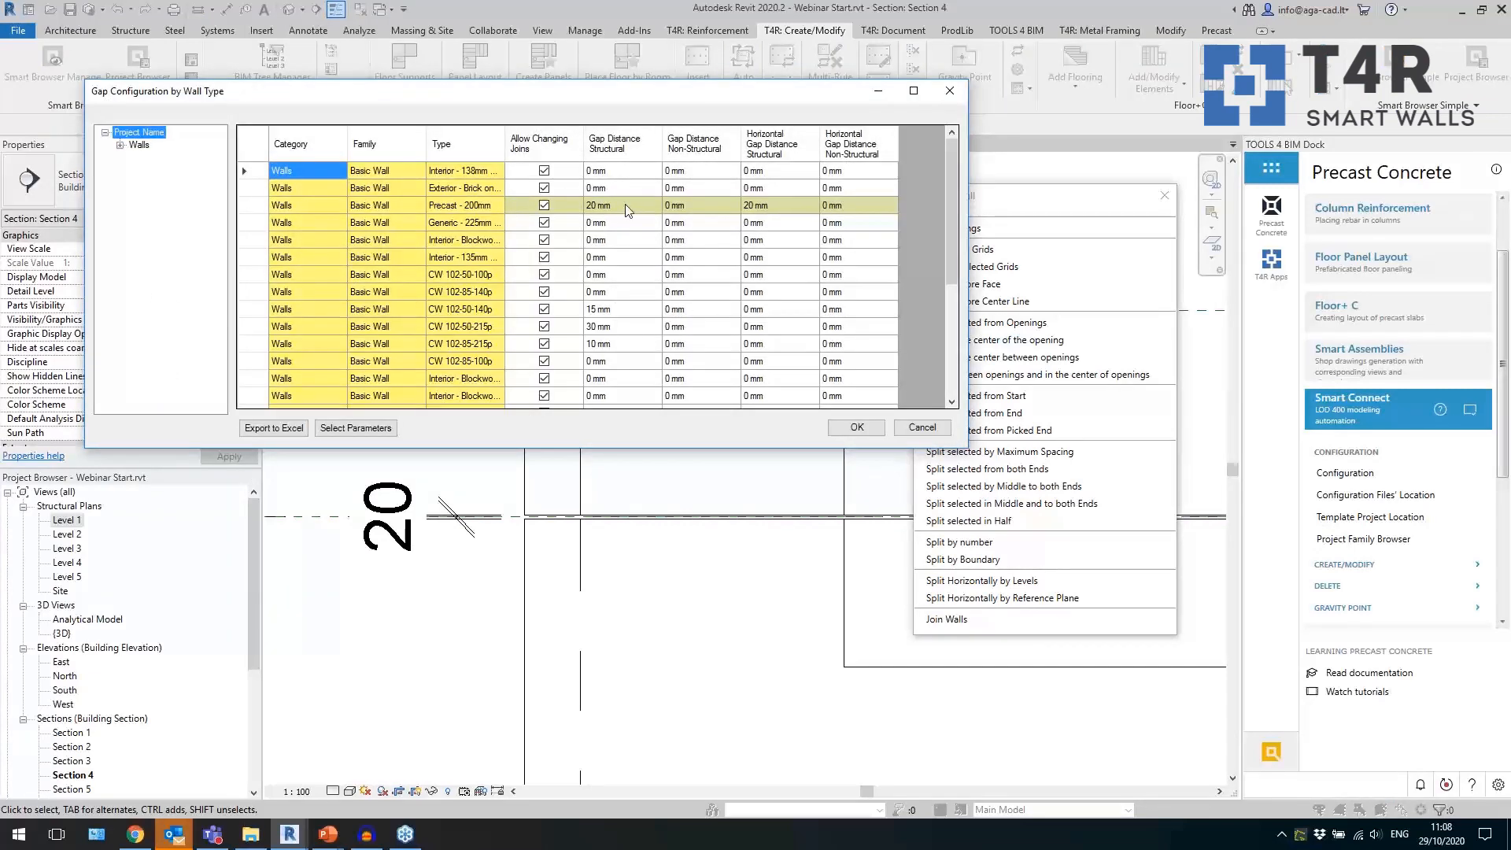
pyautogui.click(628, 207)
pyautogui.click(689, 207)
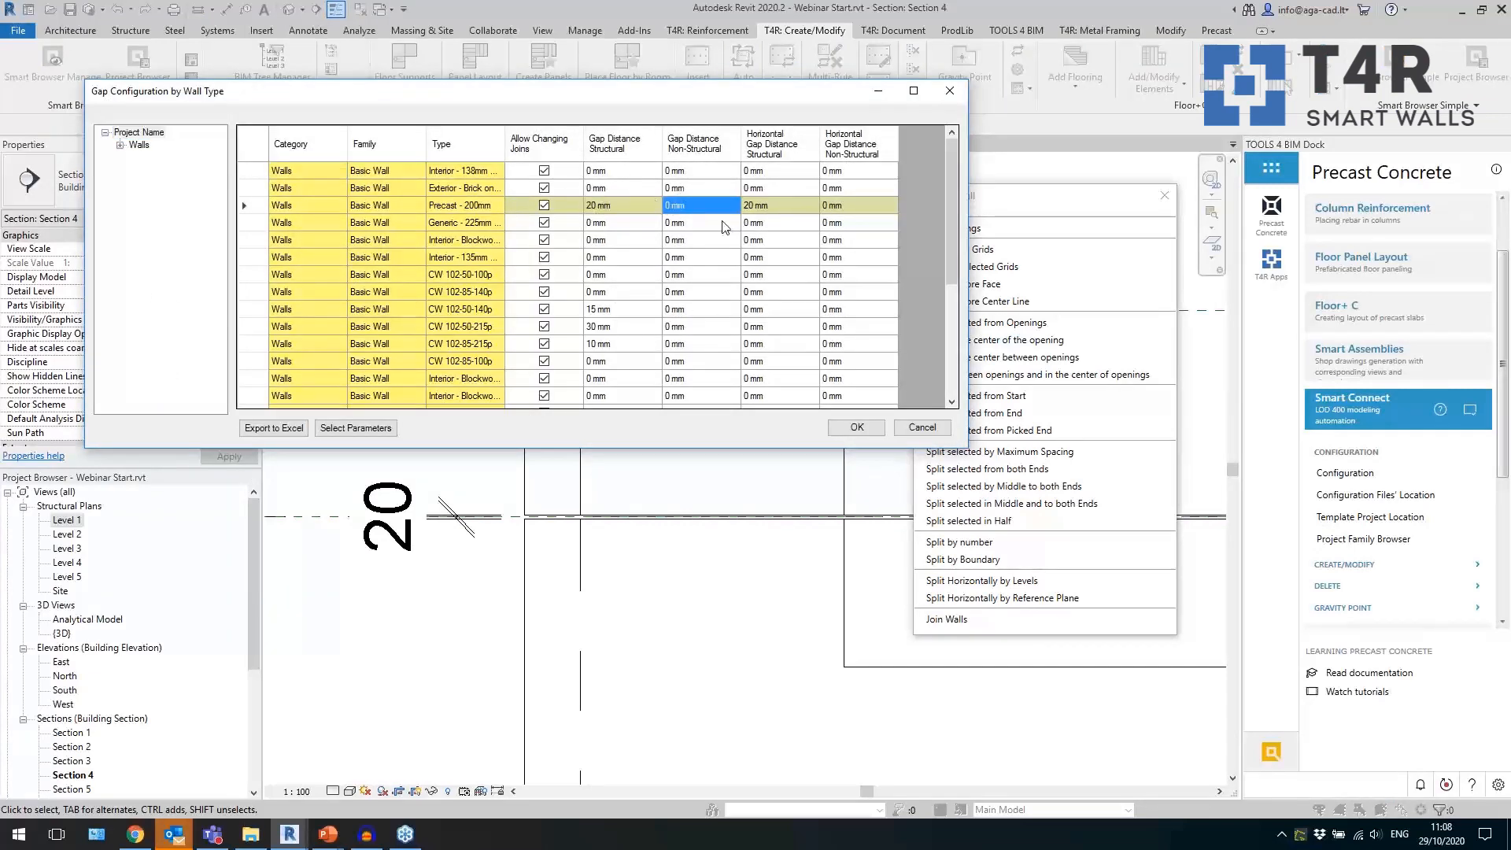
pyautogui.click(787, 158)
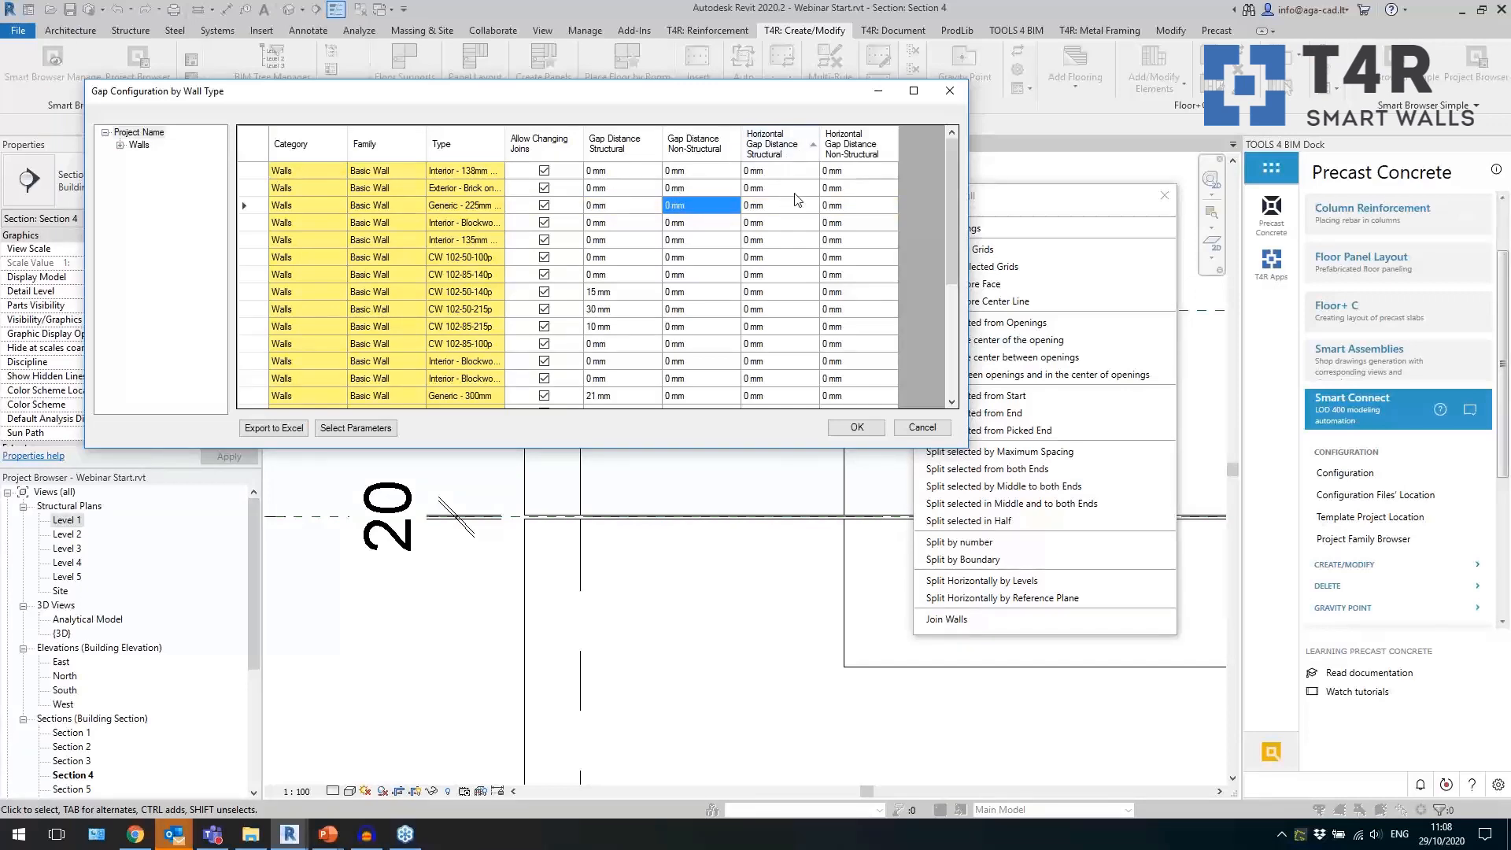
pyautogui.click(798, 204)
pyautogui.moveTo(949, 252); pyautogui.dragTo(960, 396)
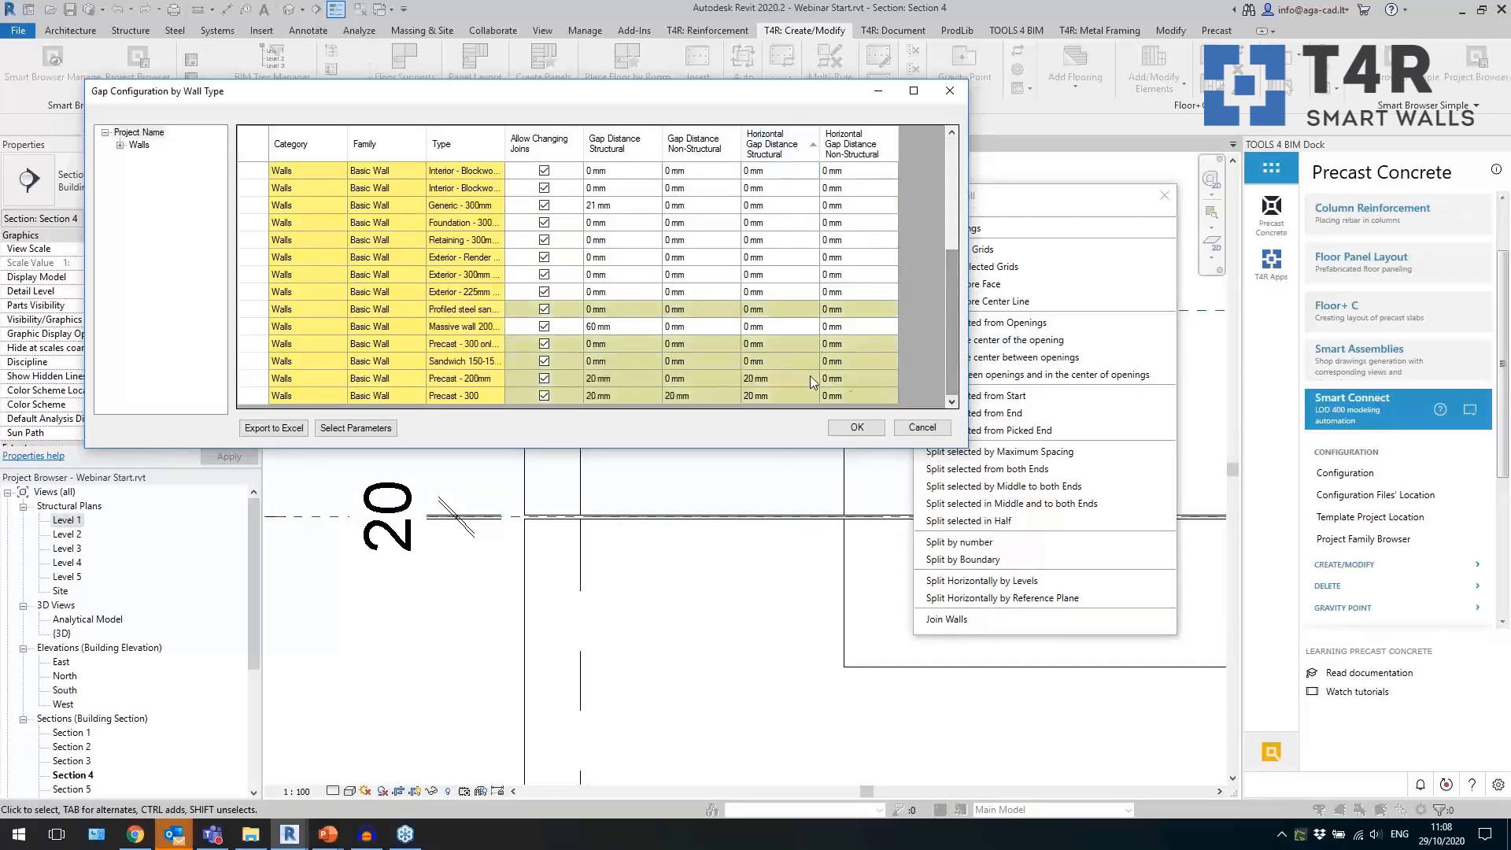
pyautogui.click(798, 396)
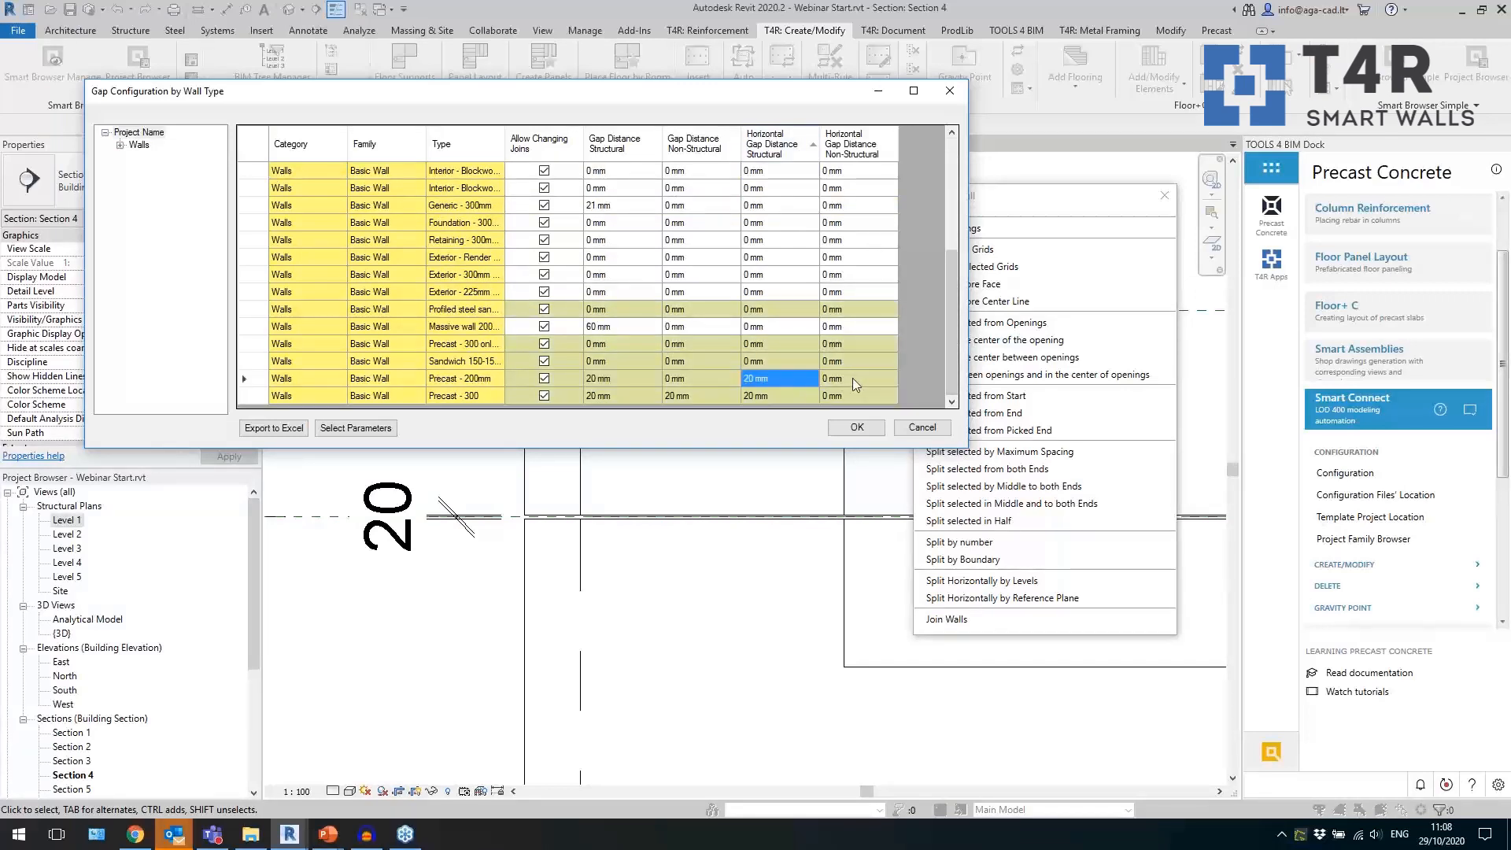
pyautogui.click(922, 427)
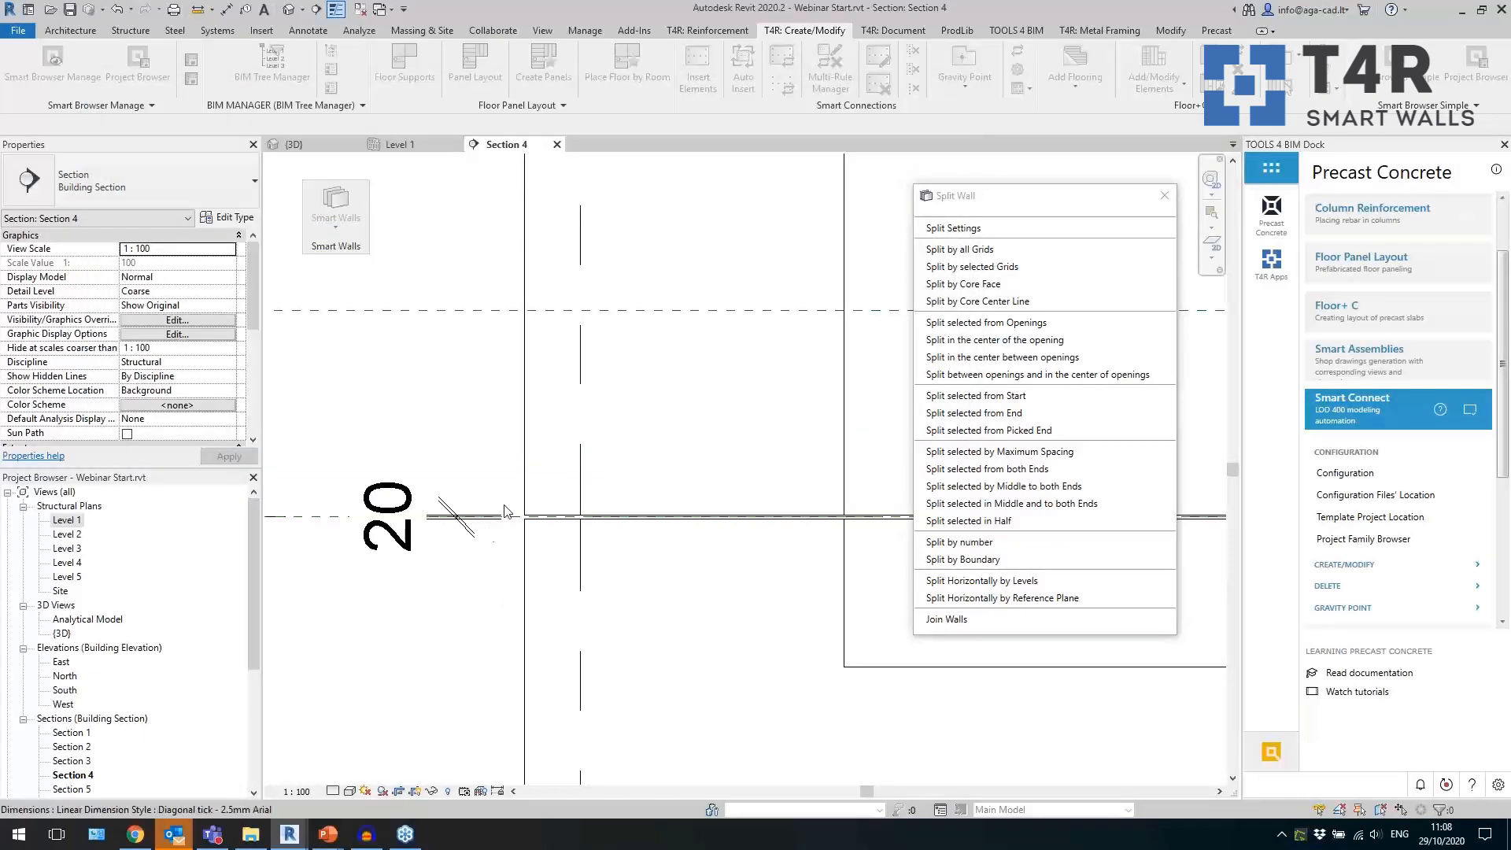
# Check the level constraints of the tower's third-storey side panel in 3D, and undo the horizontal split by levels.
pyautogui.scroll(-5, 440, 635)
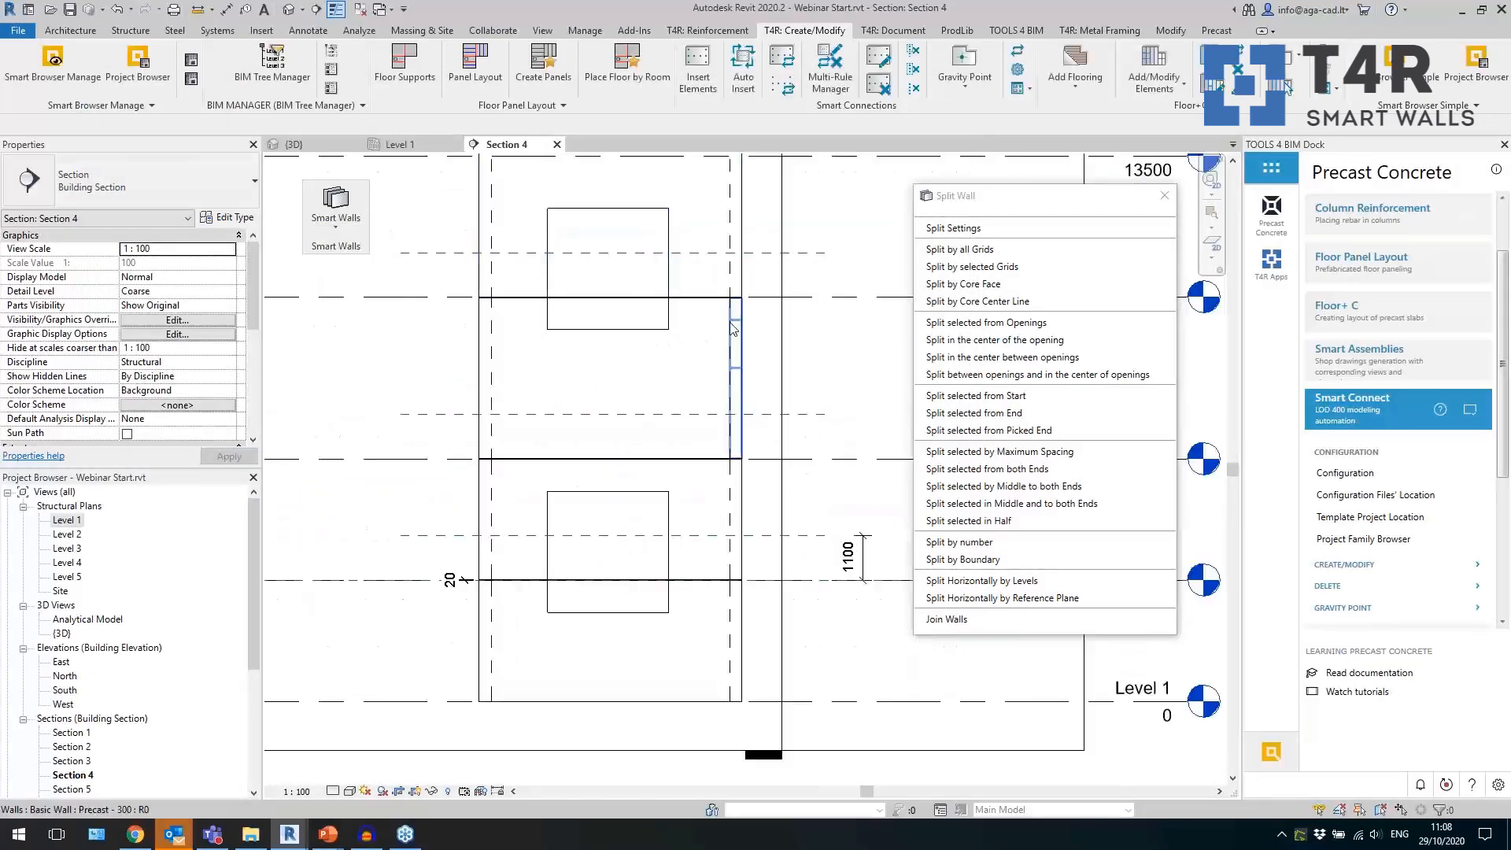
pyautogui.click(302, 146)
pyautogui.click(767, 580)
pyautogui.keyDown('shift'); pyautogui.moveTo(813, 573); pyautogui.dragTo(796, 527, button='middle'); pyautogui.keyUp('shift')
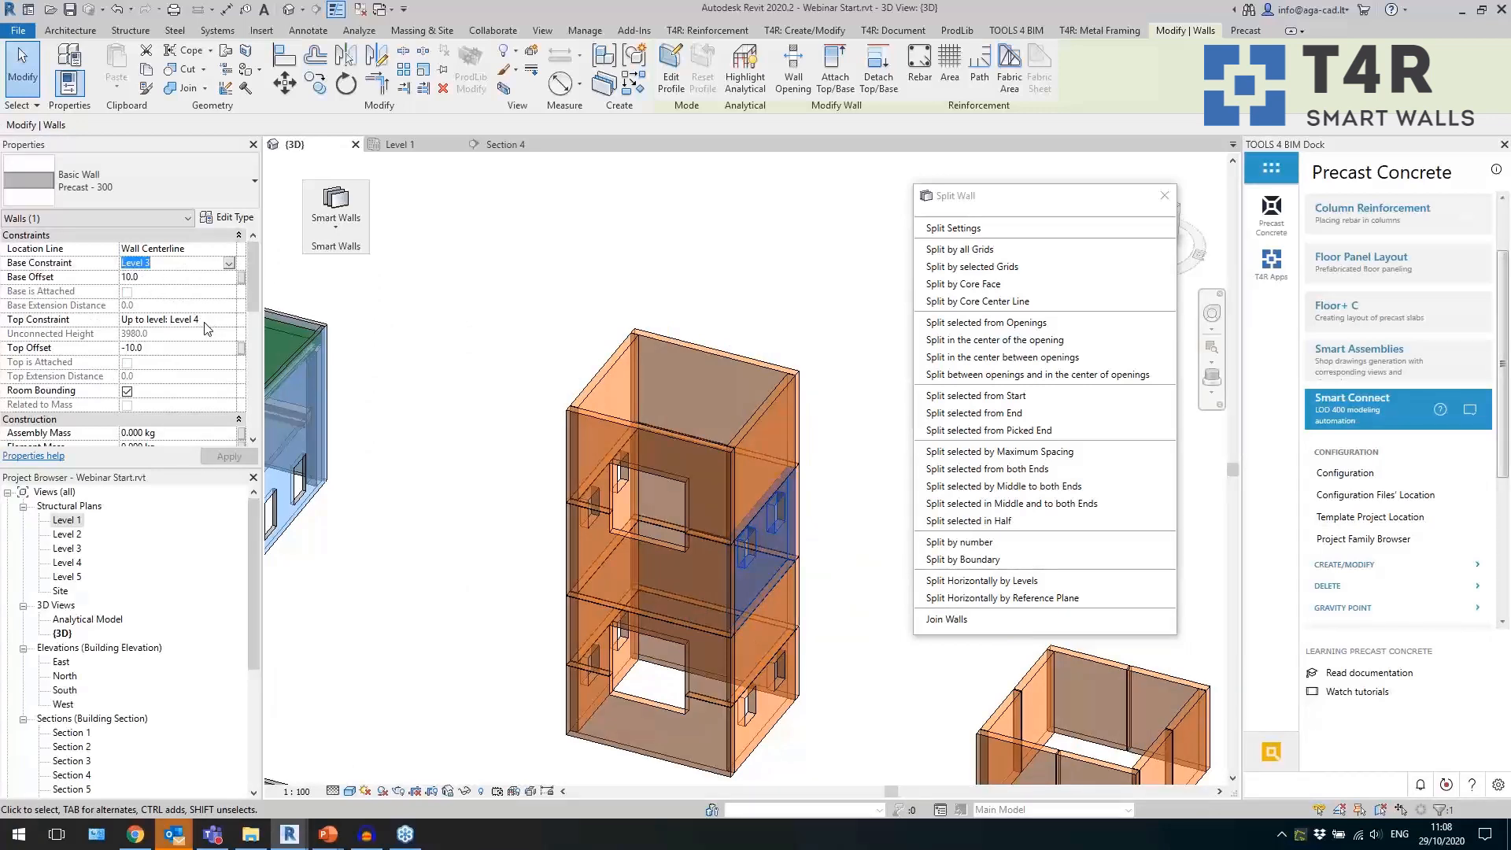
pyautogui.click(483, 454)
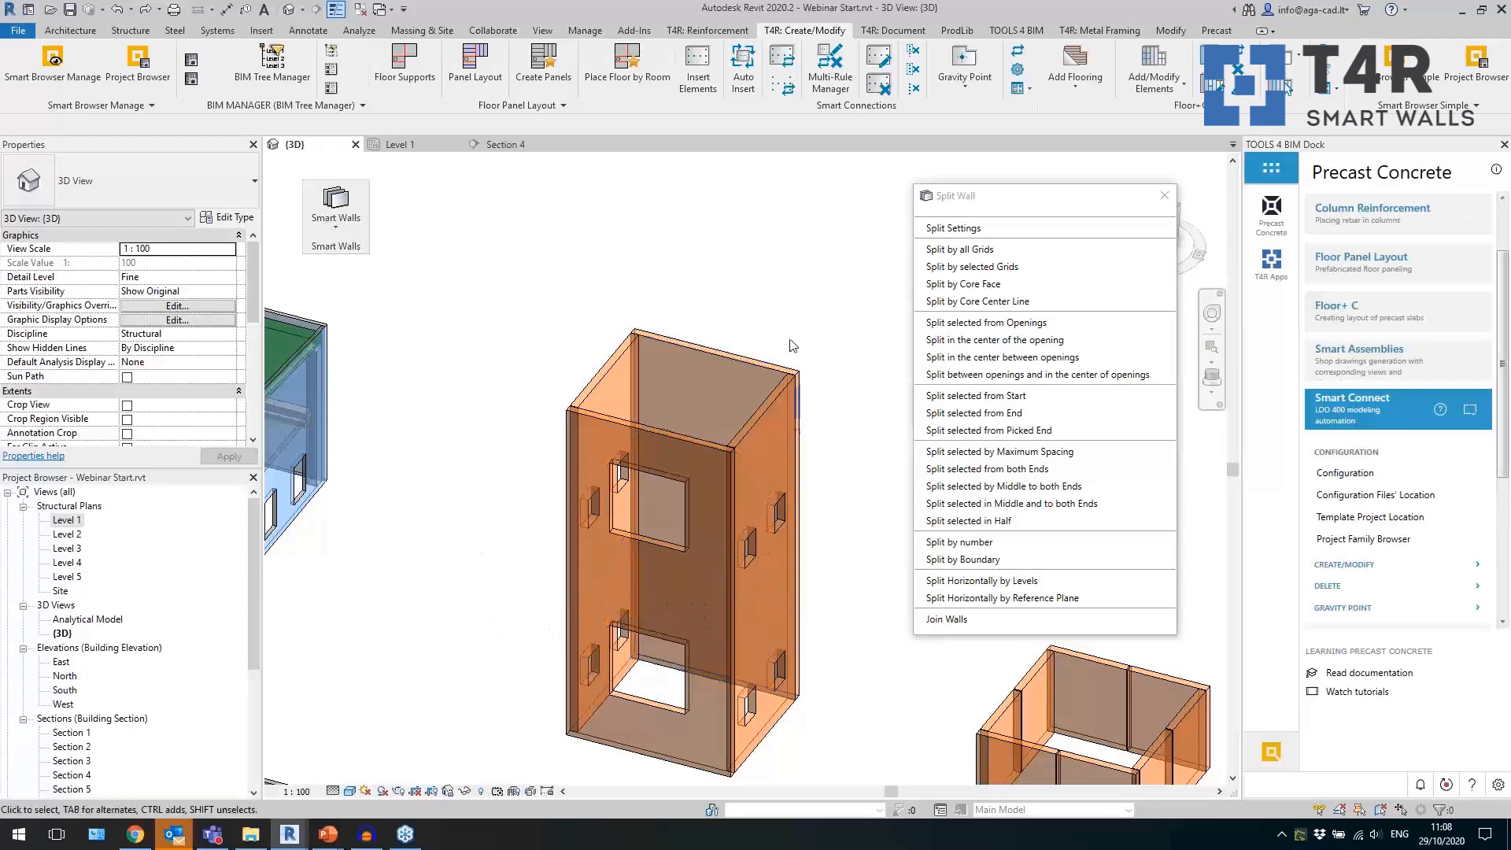
# Split all four tower walls horizontally by the reference planes I1, I2 and I3, working in Section 4.
pyautogui.moveTo(820, 362); pyautogui.dragTo(661, 407)
pyautogui.keyDown('ctrl'); pyautogui.click(672, 433); pyautogui.keyUp('ctrl')
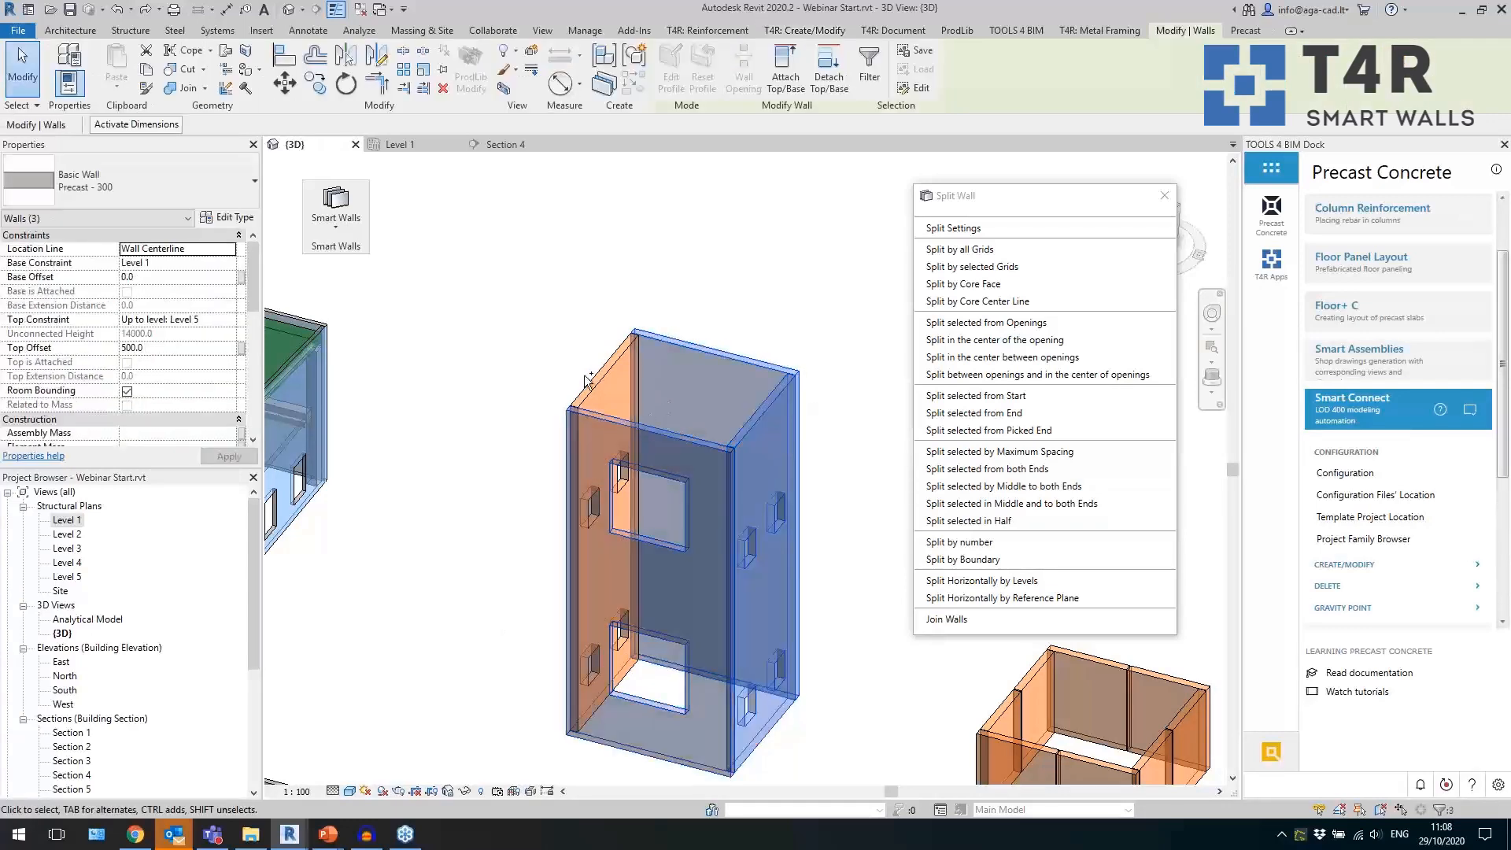
pyautogui.keyDown('ctrl'); pyautogui.click(586, 388); pyautogui.keyUp('ctrl')
pyautogui.click(500, 145)
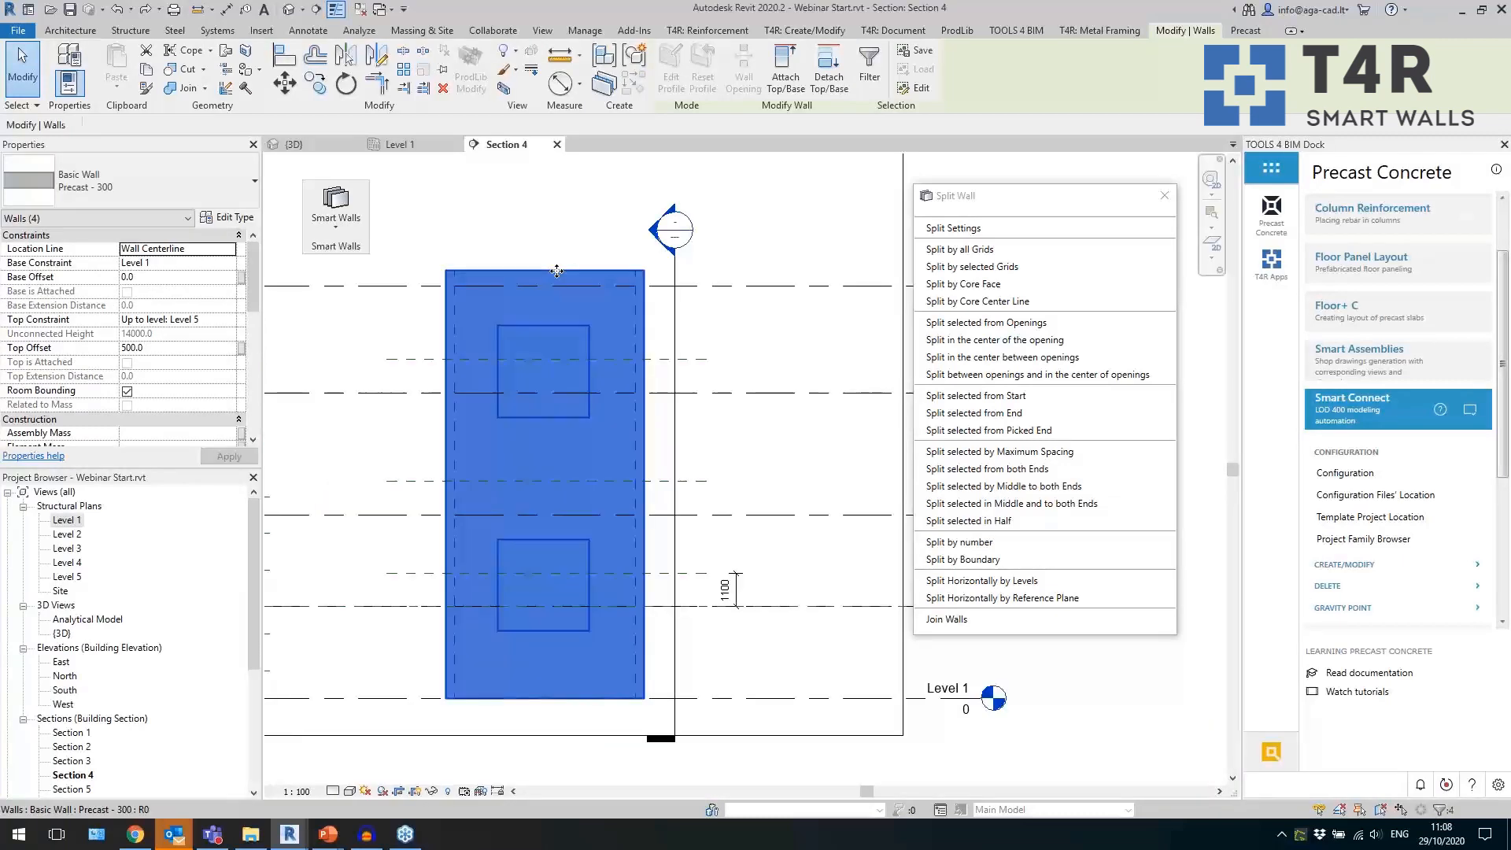
pyautogui.click(984, 599)
pyautogui.click(637, 465)
pyautogui.scroll(-1, 666, 549)
pyautogui.click(637, 528)
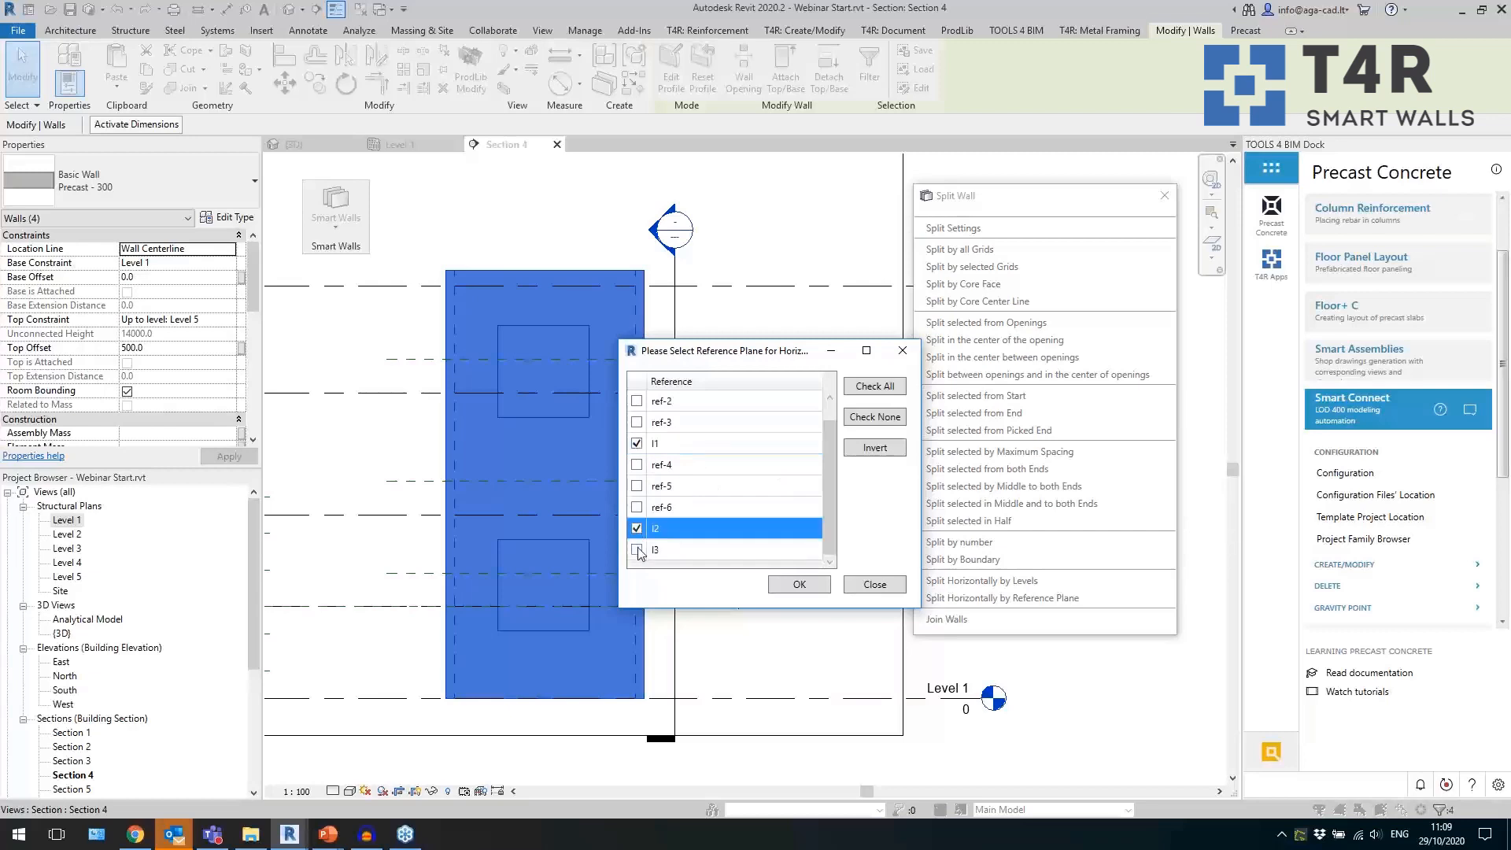
pyautogui.click(685, 550)
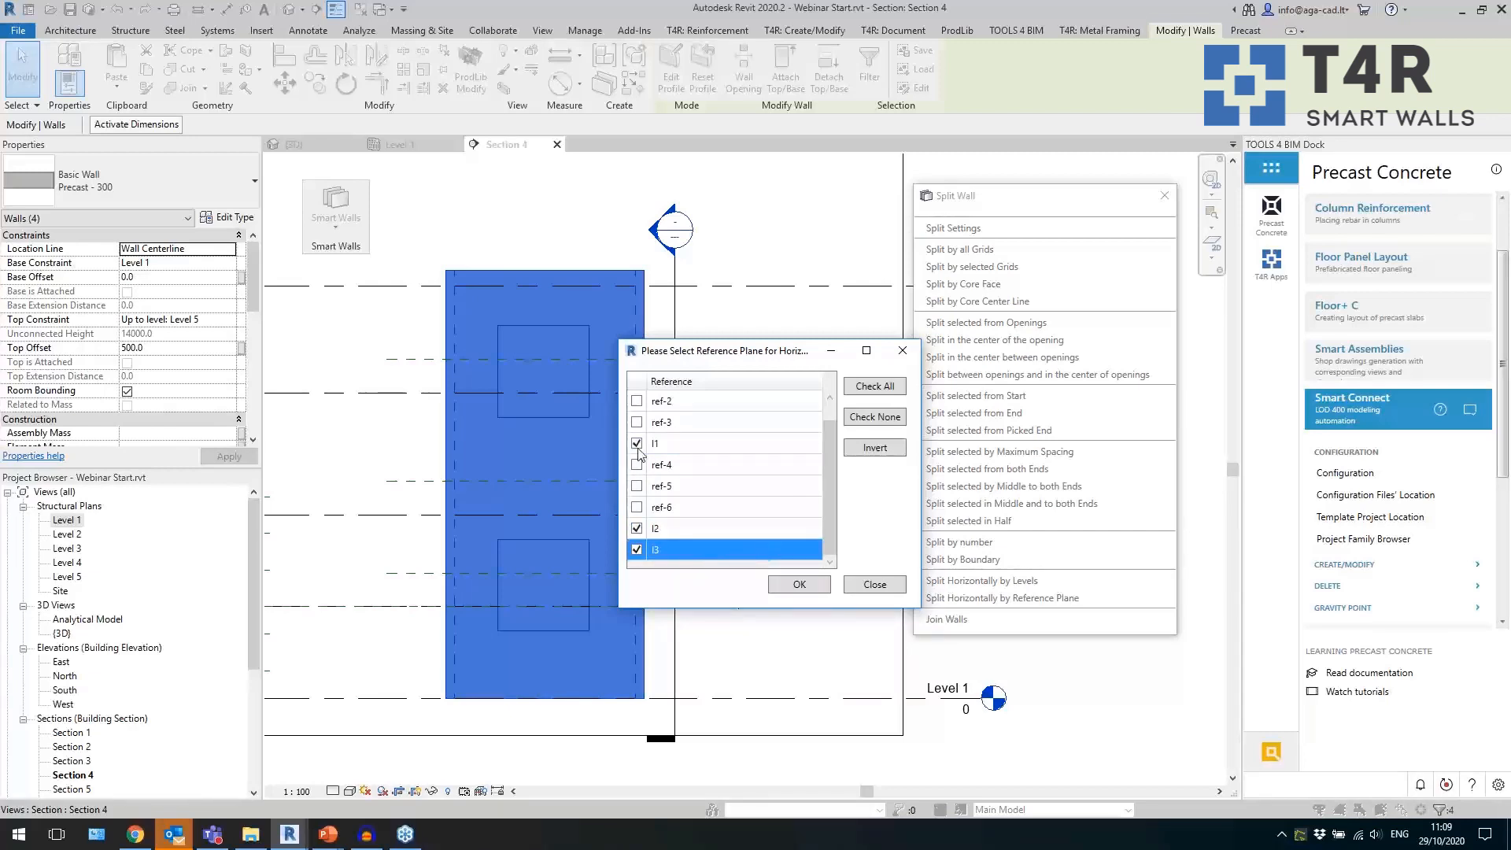
pyautogui.click(799, 585)
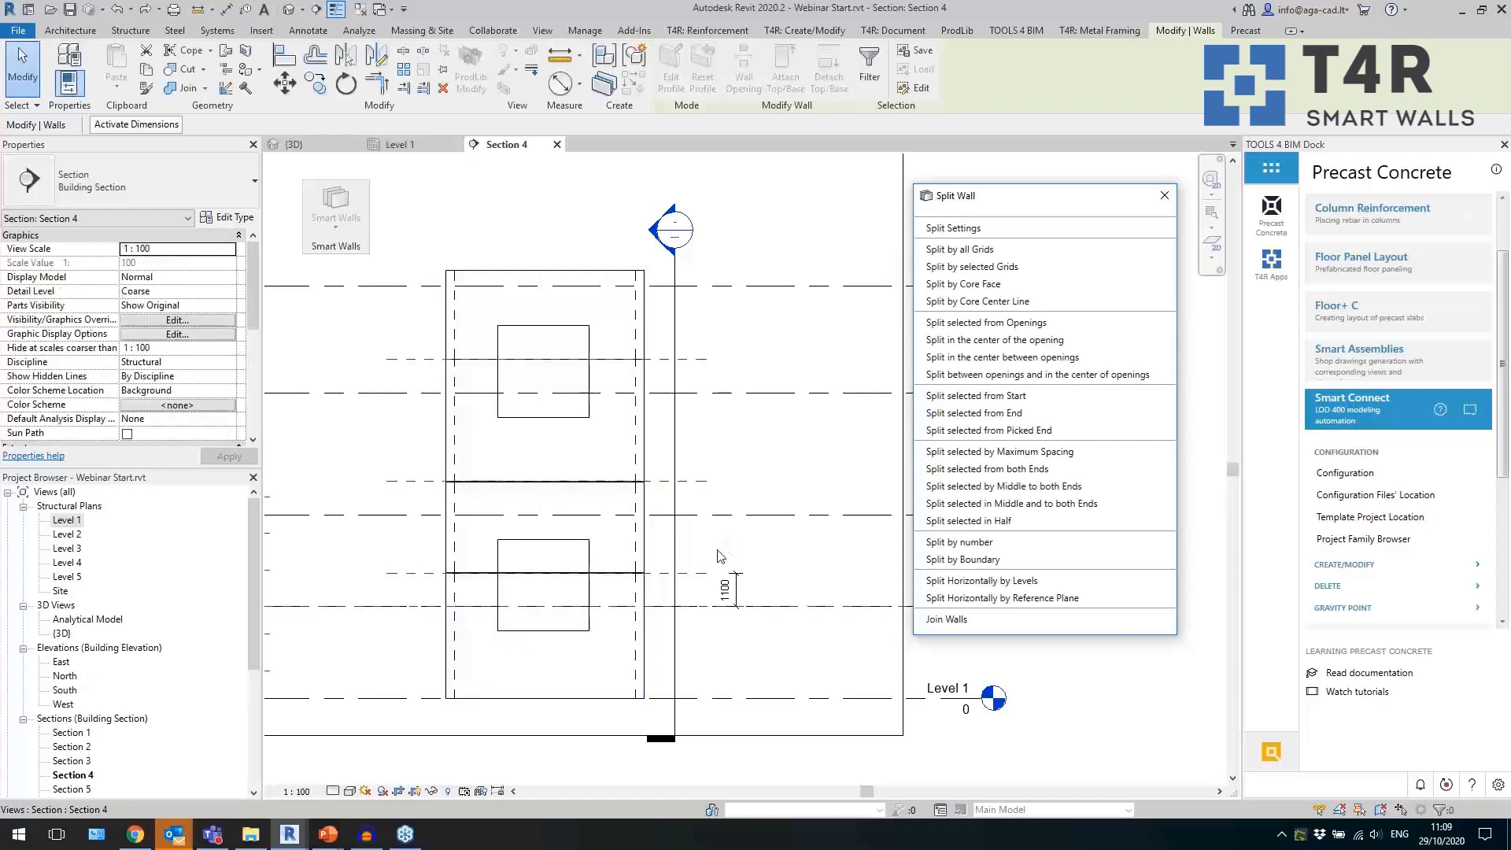
# Inspect the tower's horizontal splits in Section 4, and switch to the 3D view with all inactive views closed.
pyautogui.scroll(5, 623, 581)
pyautogui.click(692, 564)
pyautogui.click(669, 541)
pyautogui.click(695, 514)
pyautogui.scroll(-5, 695, 518)
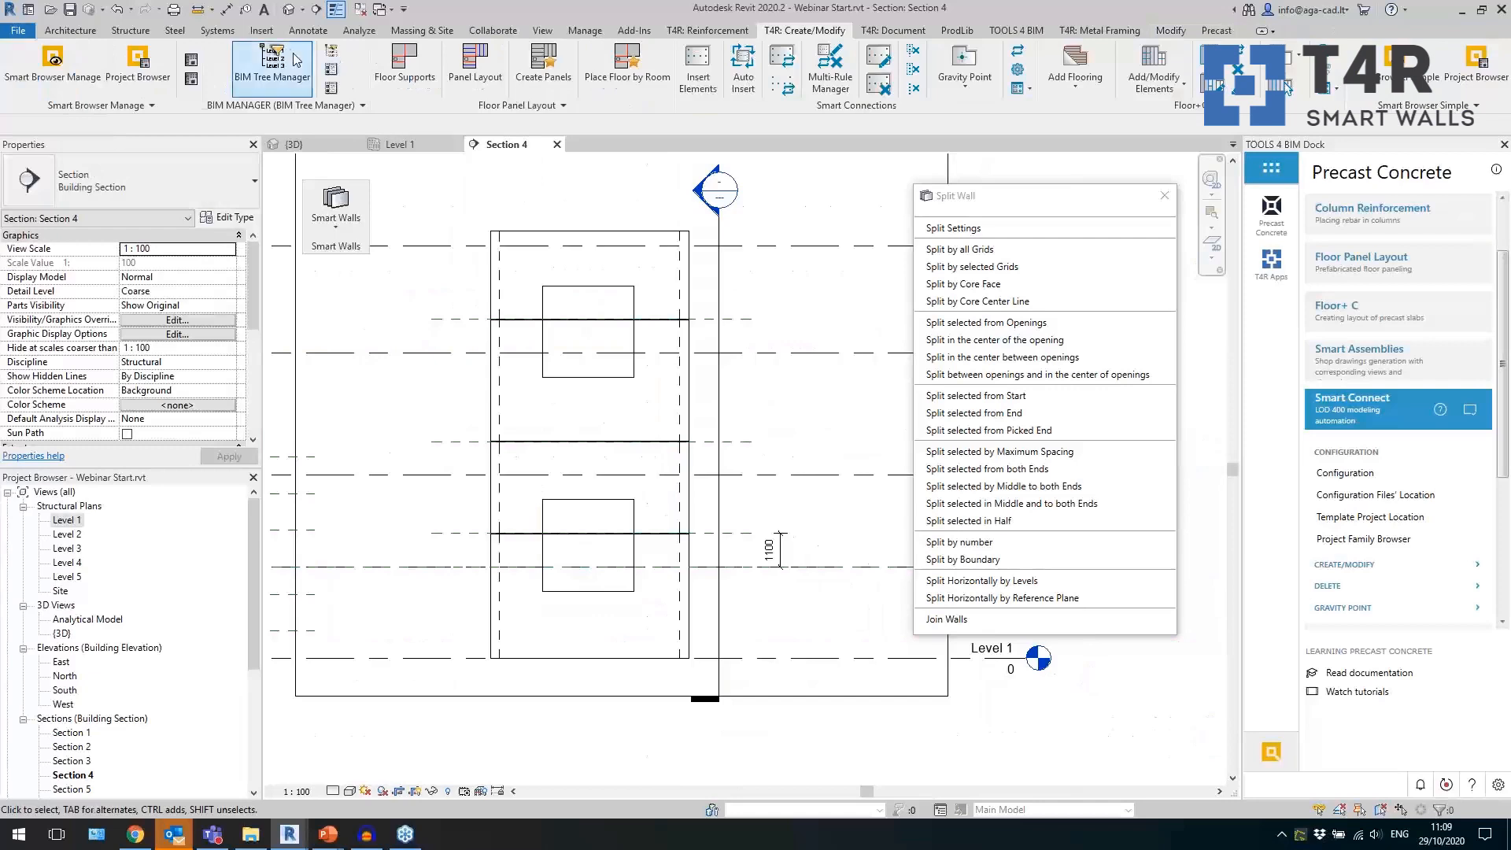
pyautogui.click(289, 10)
pyautogui.click(360, 11)
# Check the level constraints and offsets of the tower's lowest front panel in 3D.
pyautogui.moveTo(481, 579); pyautogui.dragTo(457, 460, button='middle')
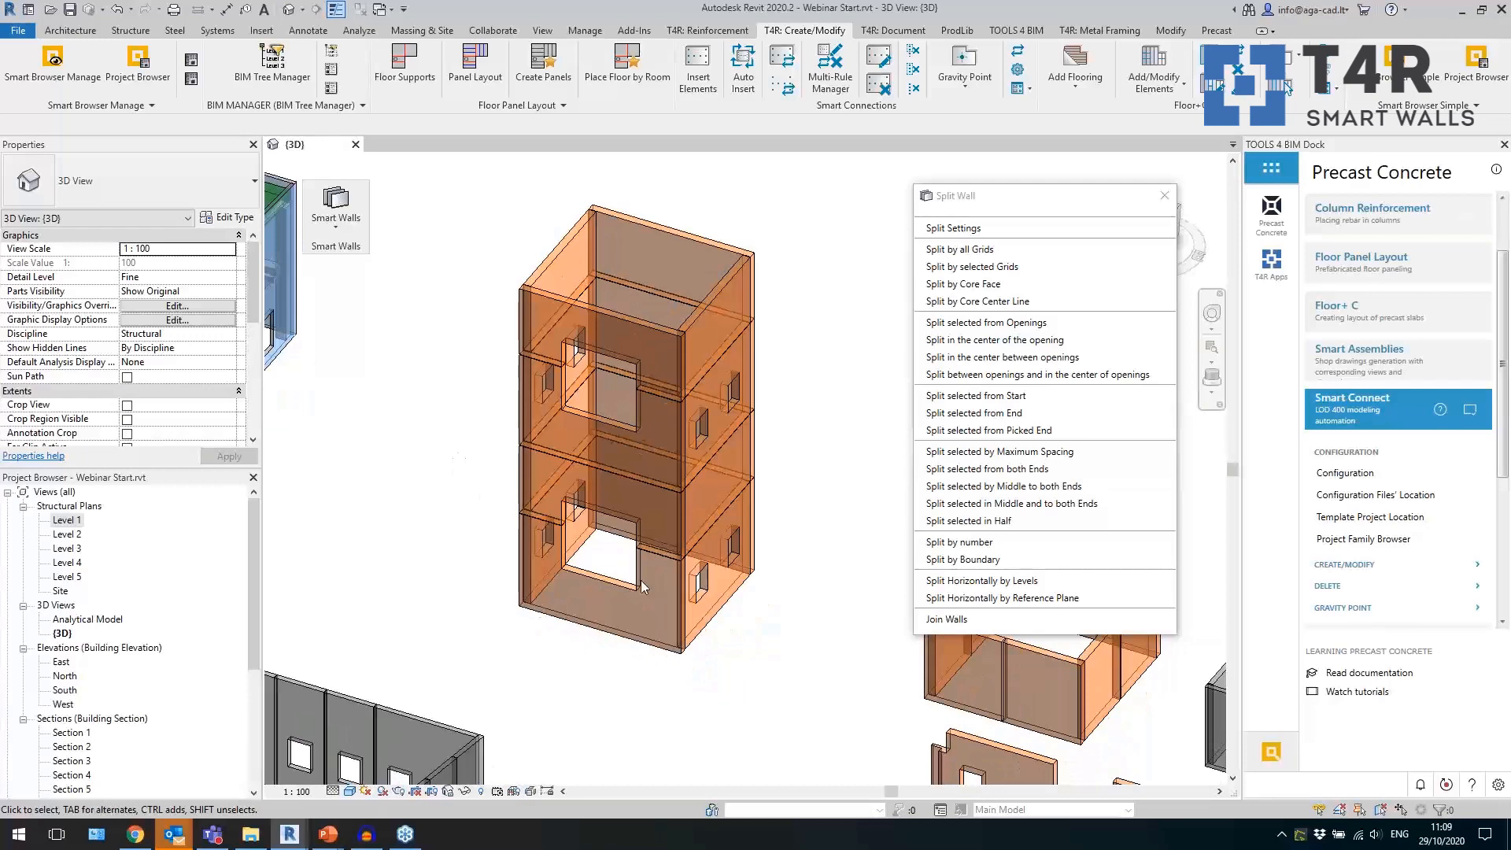
pyautogui.click(650, 650)
pyautogui.scroll(2, 791, 538)
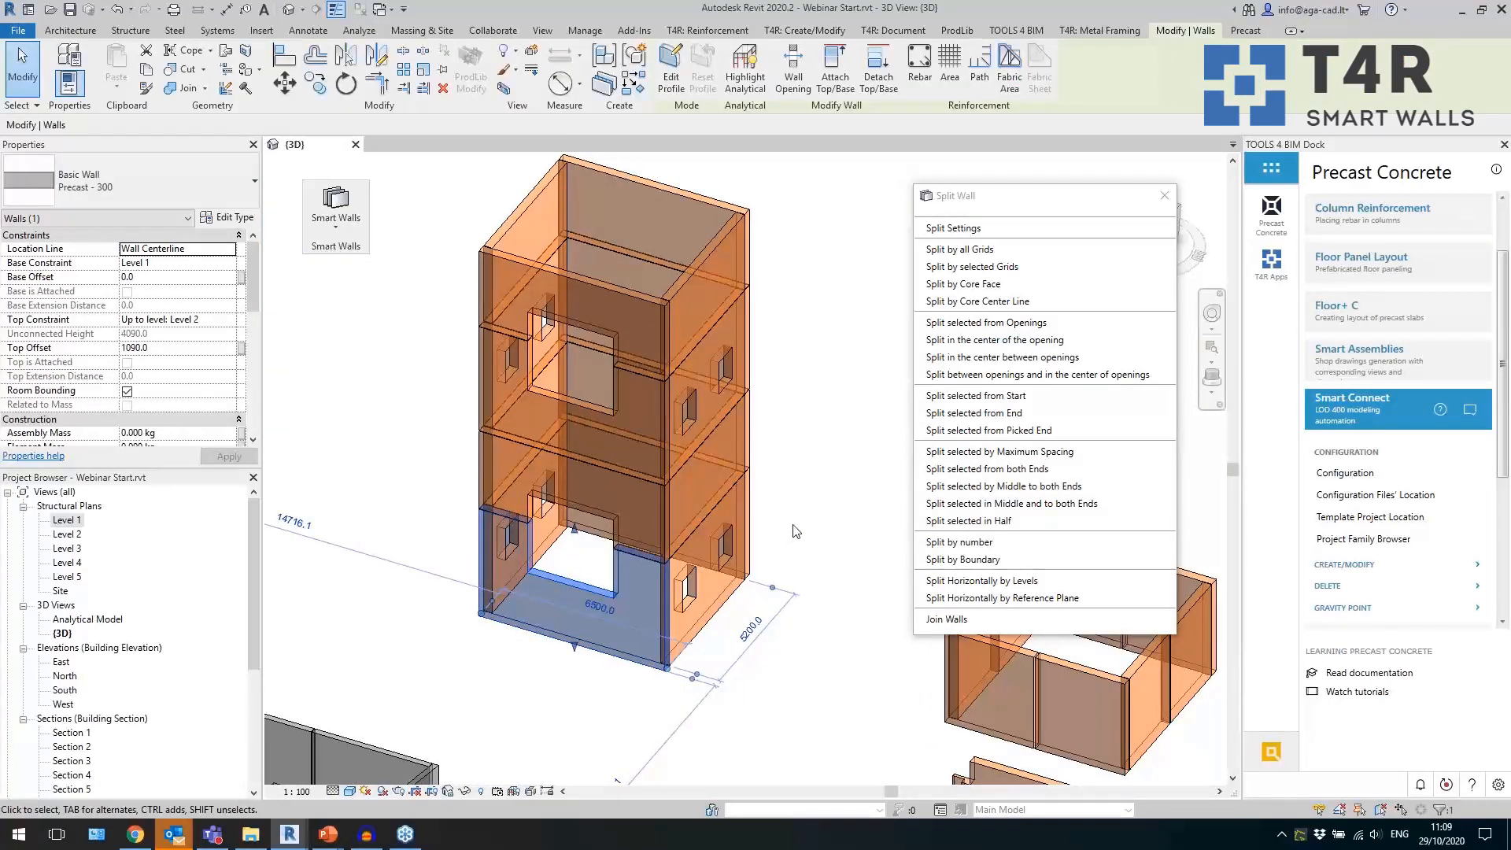
pyautogui.click(794, 528)
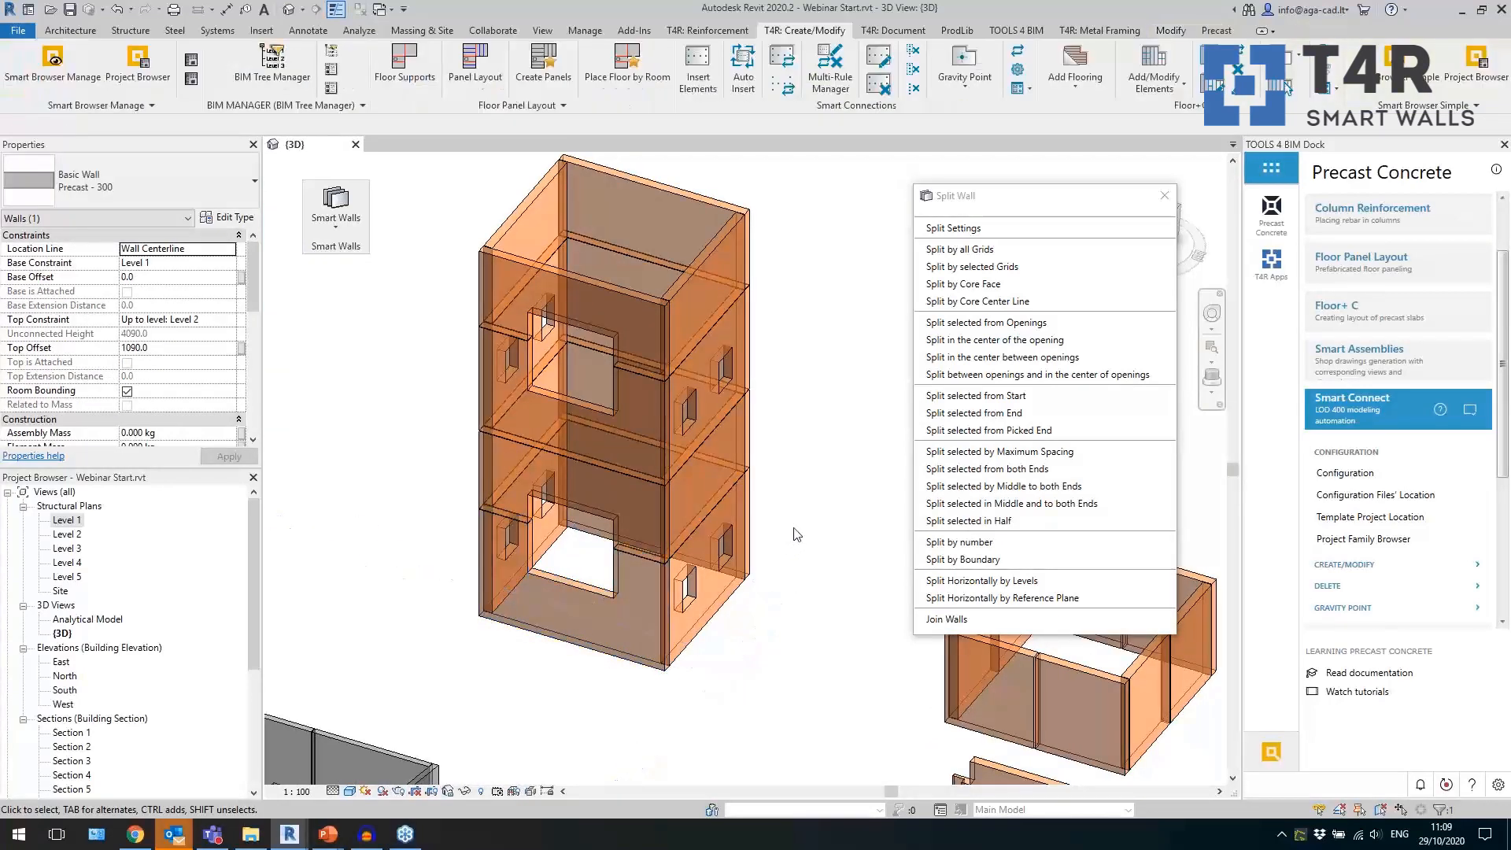
pyautogui.moveTo(801, 521)
pyautogui.keyDown('shift'); pyautogui.mouseDown(button='middle')
pyautogui.moveTo(795, 494)
pyautogui.moveTo(800, 519)
pyautogui.mouseUp(button='middle'); pyautogui.keyUp('shift')
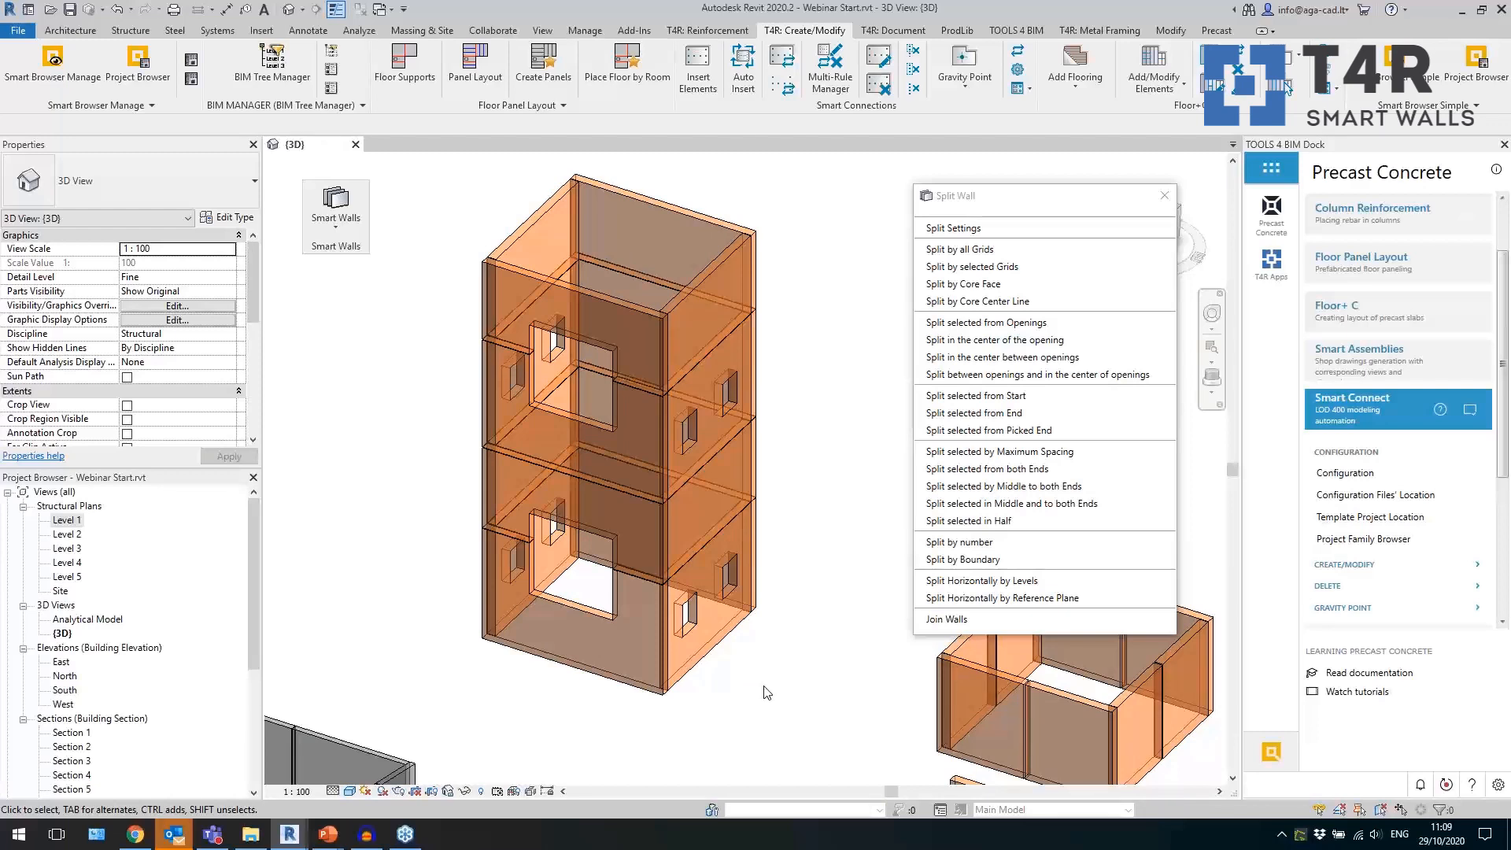
pyautogui.scroll(-3, 669, 473)
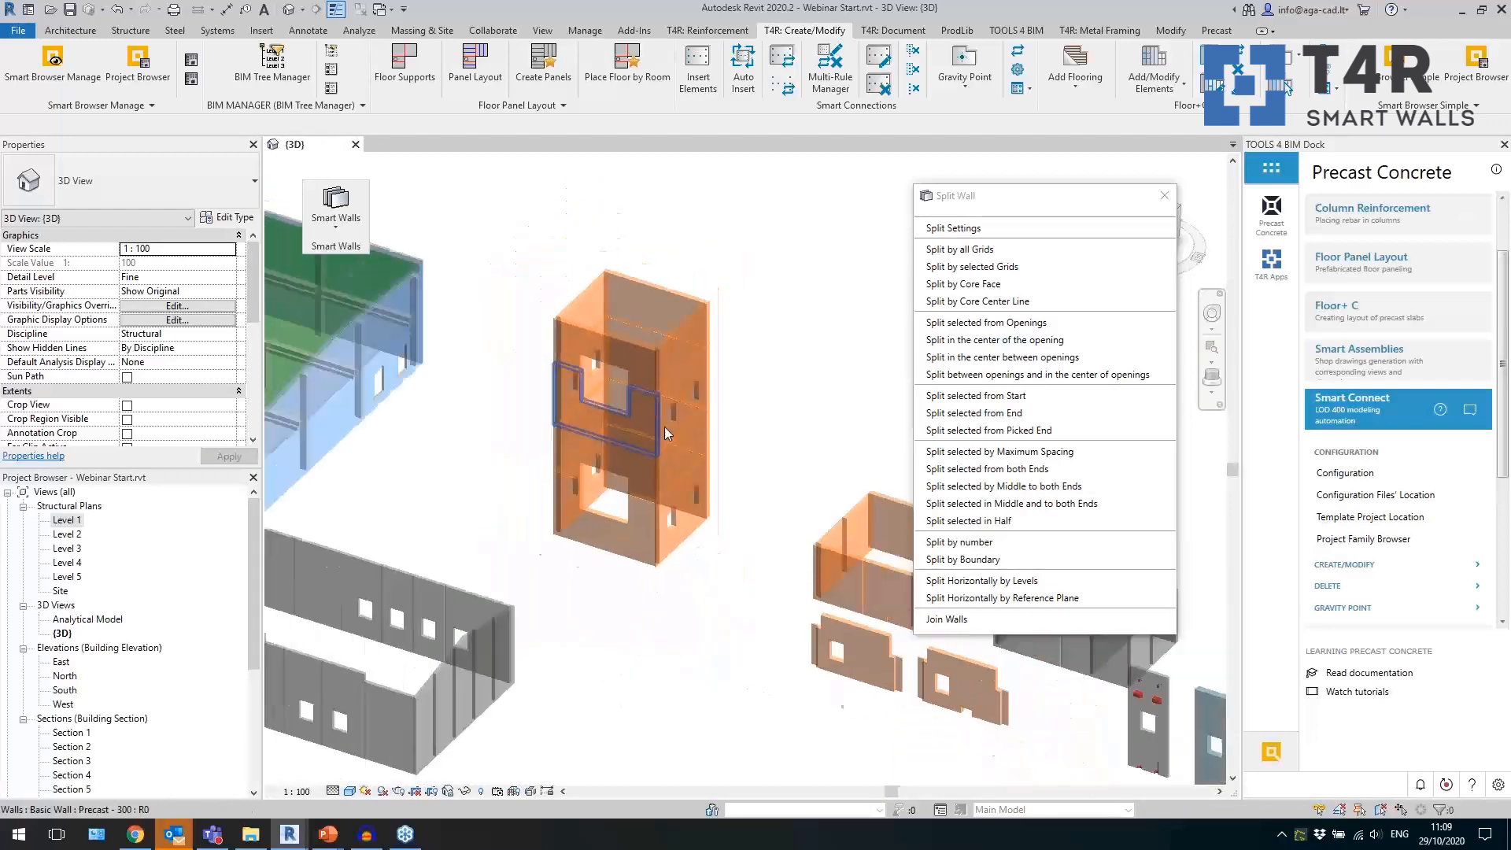
# Return the floating Smart Walls tools to the ribbon and float the Smart Connections tools over the 3D view.
pyautogui.click(1164, 197)
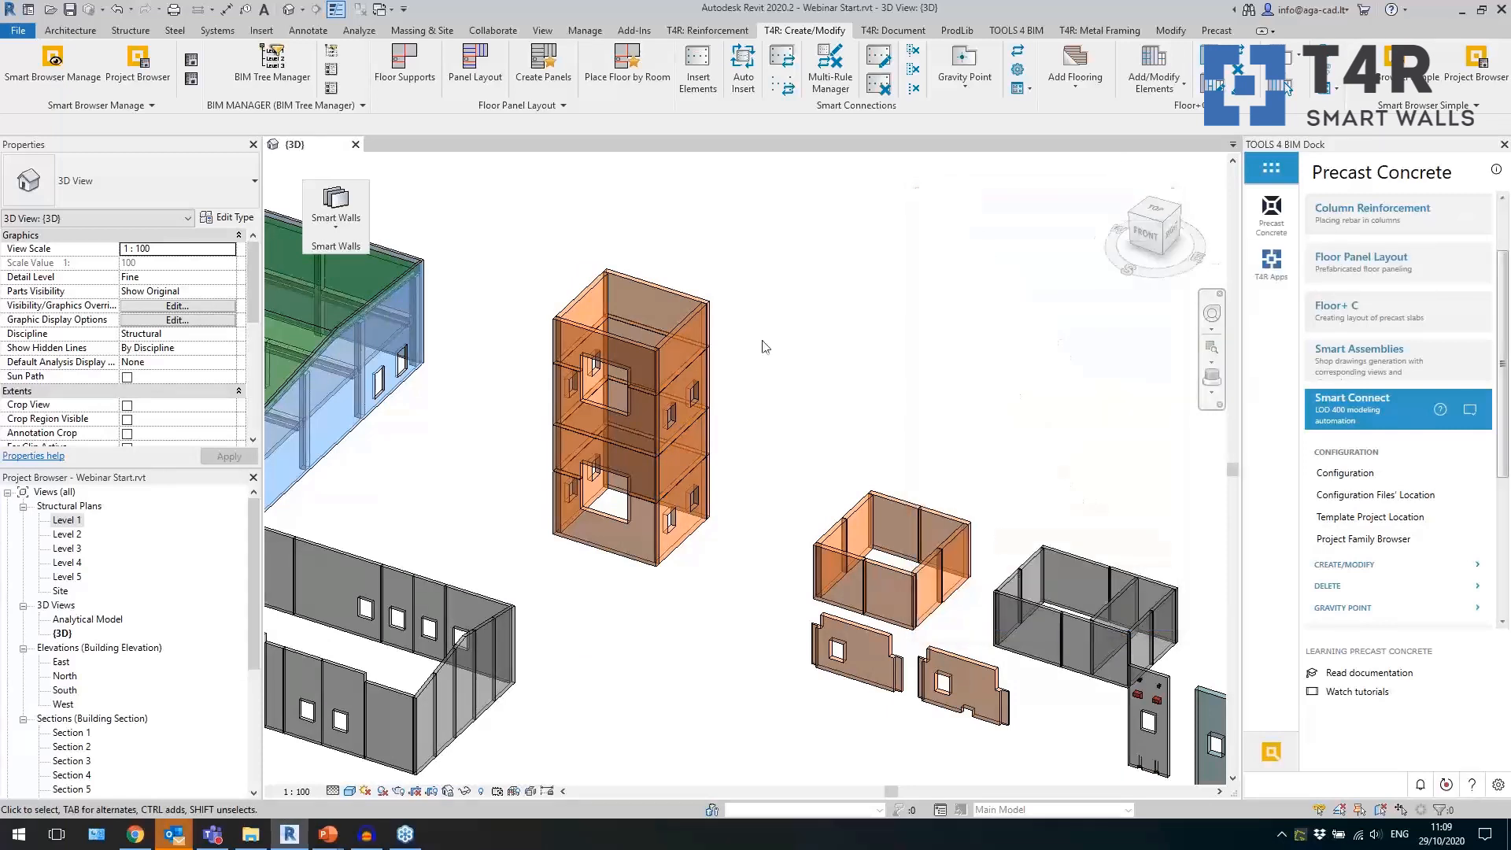
pyautogui.click(376, 189)
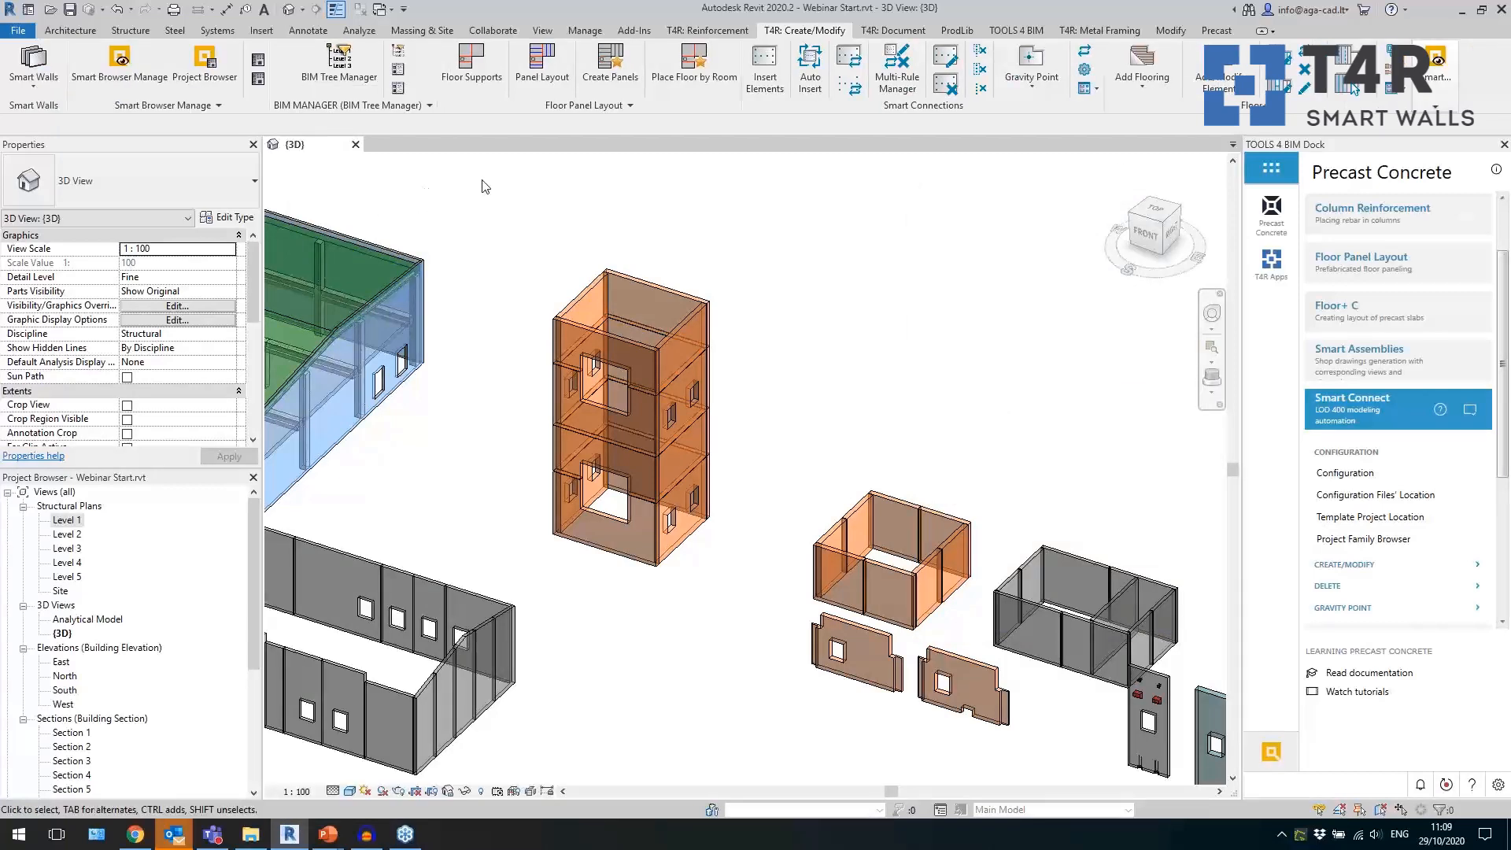
pyautogui.moveTo(458, 336); pyautogui.dragTo(498, 307, button='middle')
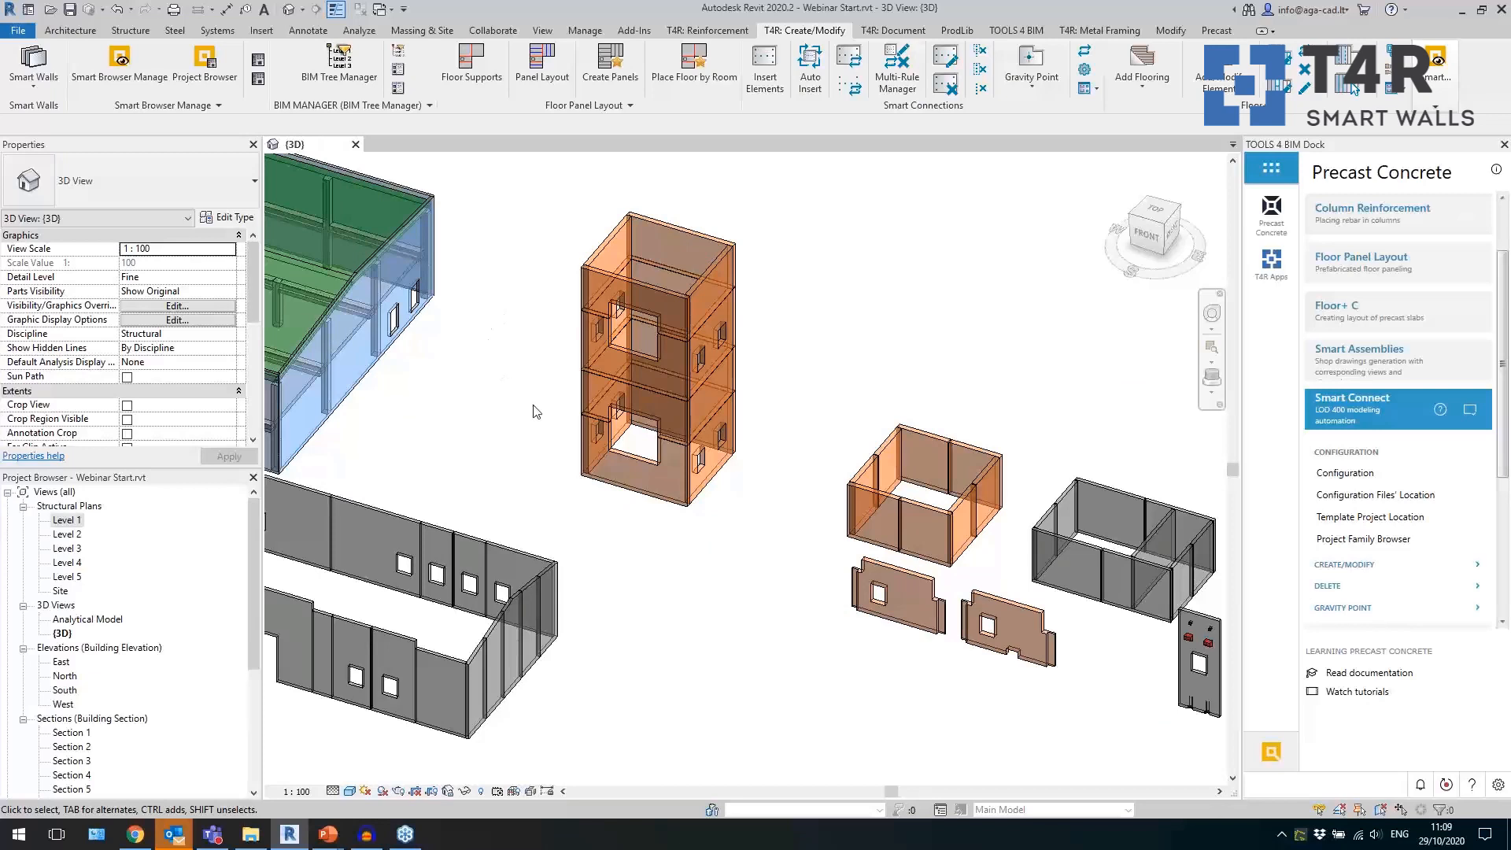
pyautogui.moveTo(824, 473); pyautogui.dragTo(794, 409, button='middle')
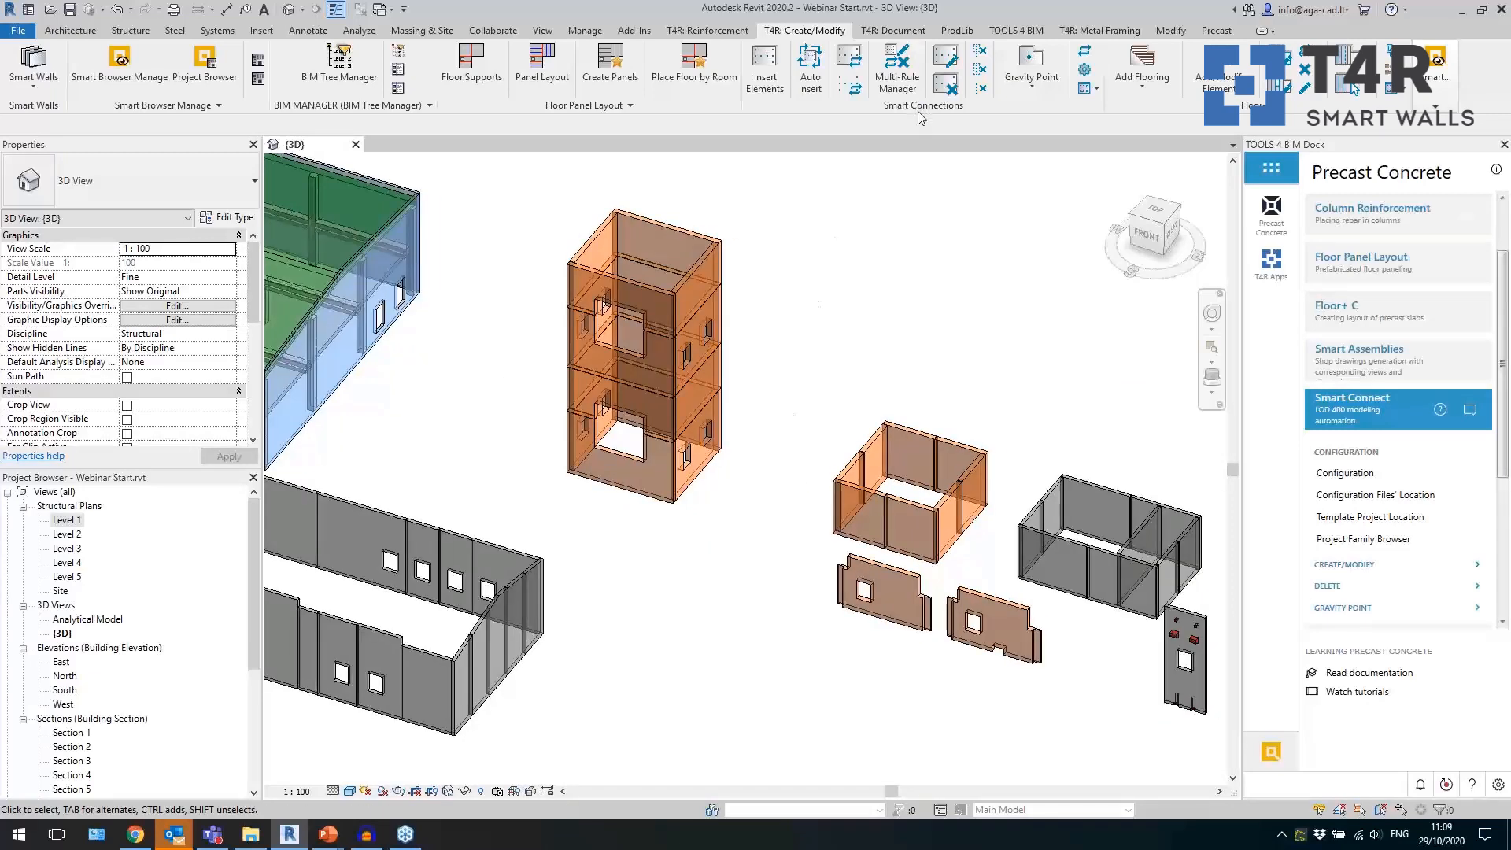
pyautogui.moveTo(920, 112); pyautogui.dragTo(707, 262)
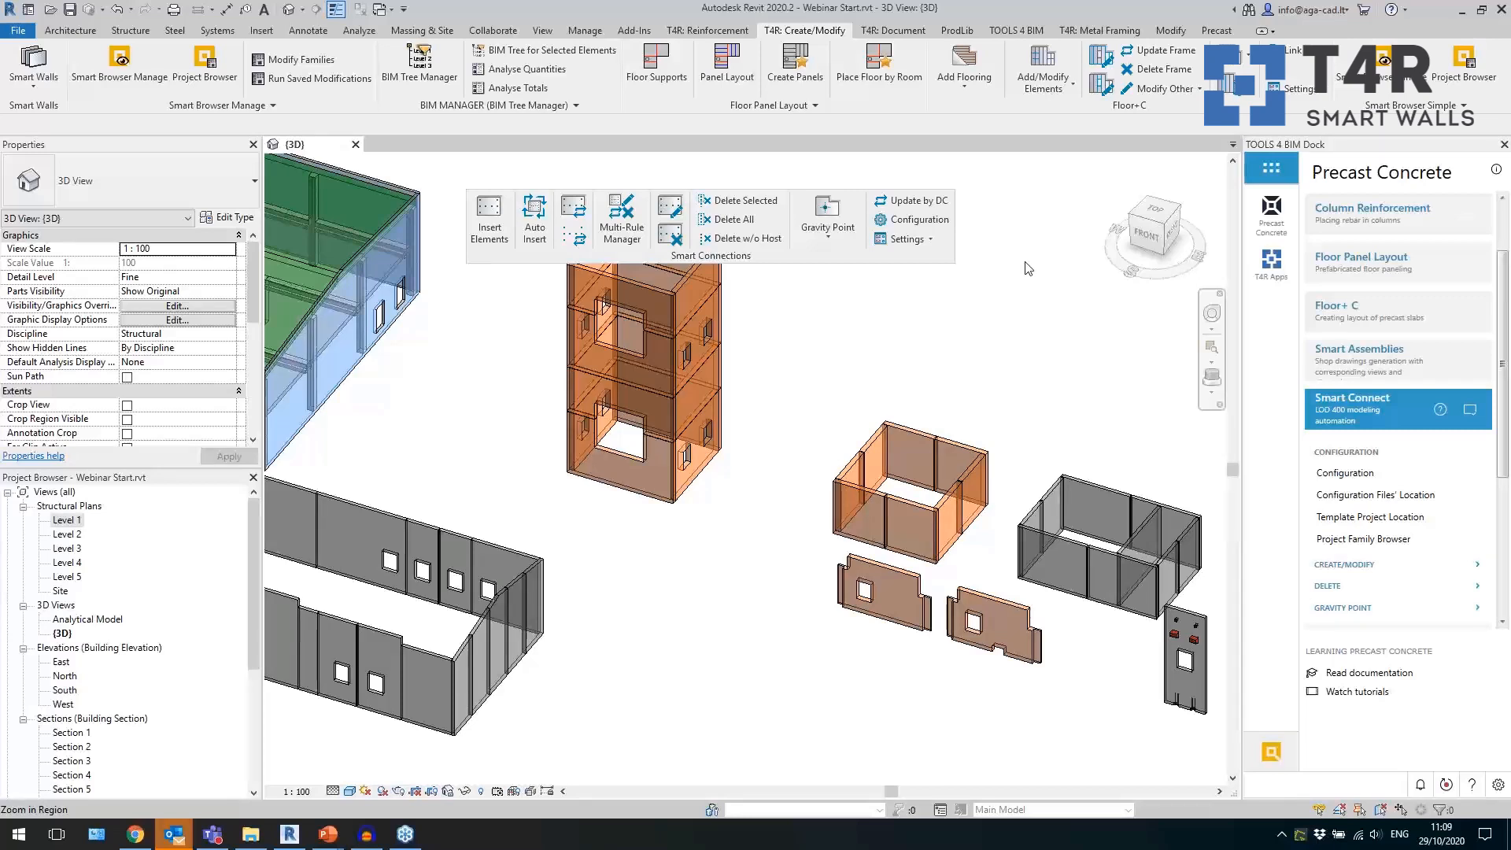
# Check the level constraints and offsets of the tower's second-lowest front panel.
pyautogui.keyDown('shift'); pyautogui.moveTo(772, 351); pyautogui.dragTo(776, 486, button='middle'); pyautogui.keyUp('shift')
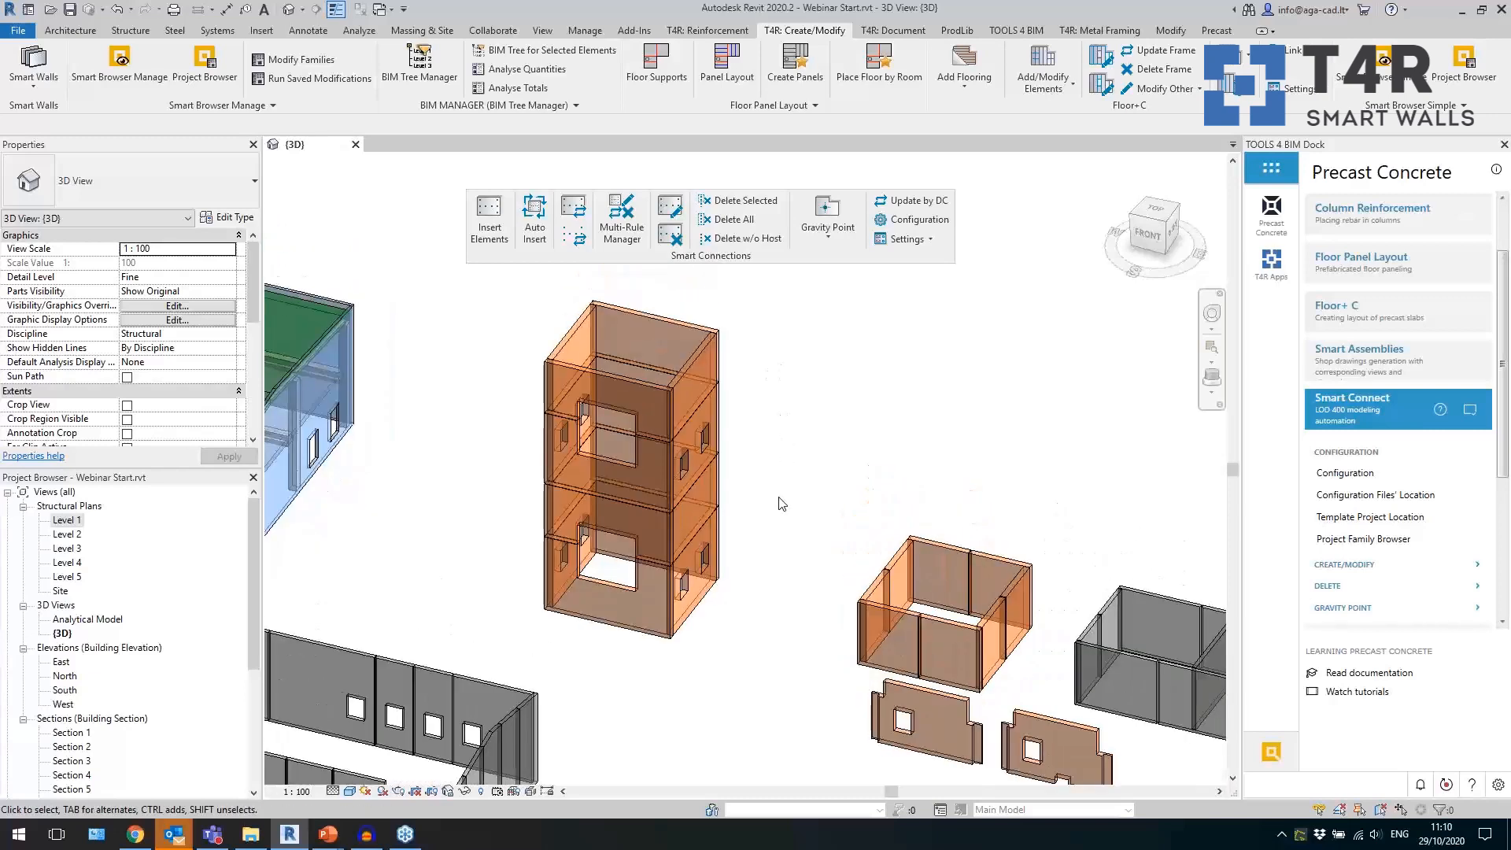
pyautogui.click(656, 567)
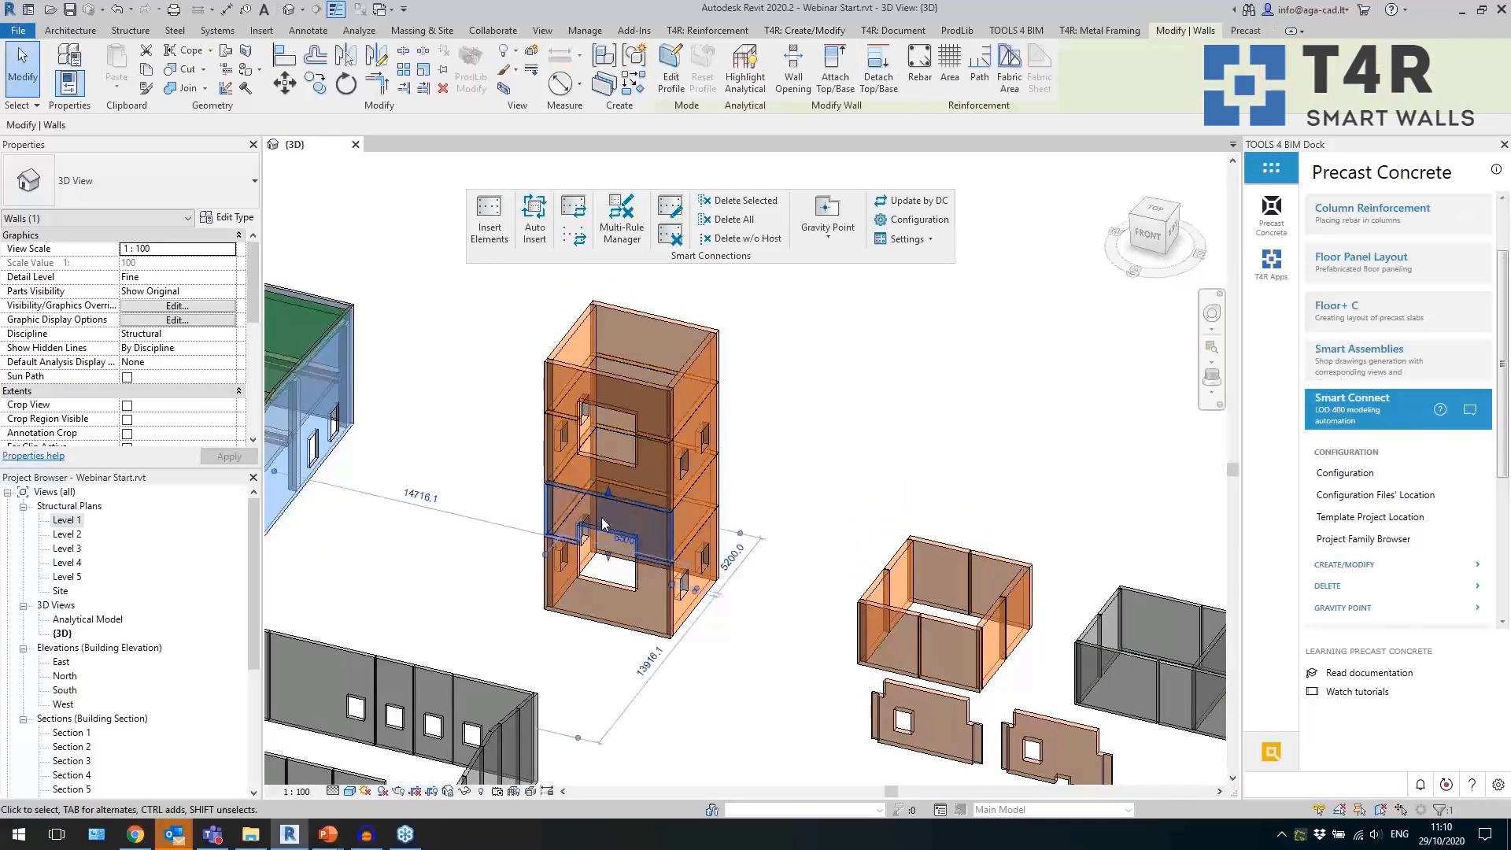
pyautogui.moveTo(435, 572); pyautogui.dragTo(571, 488, button='middle')
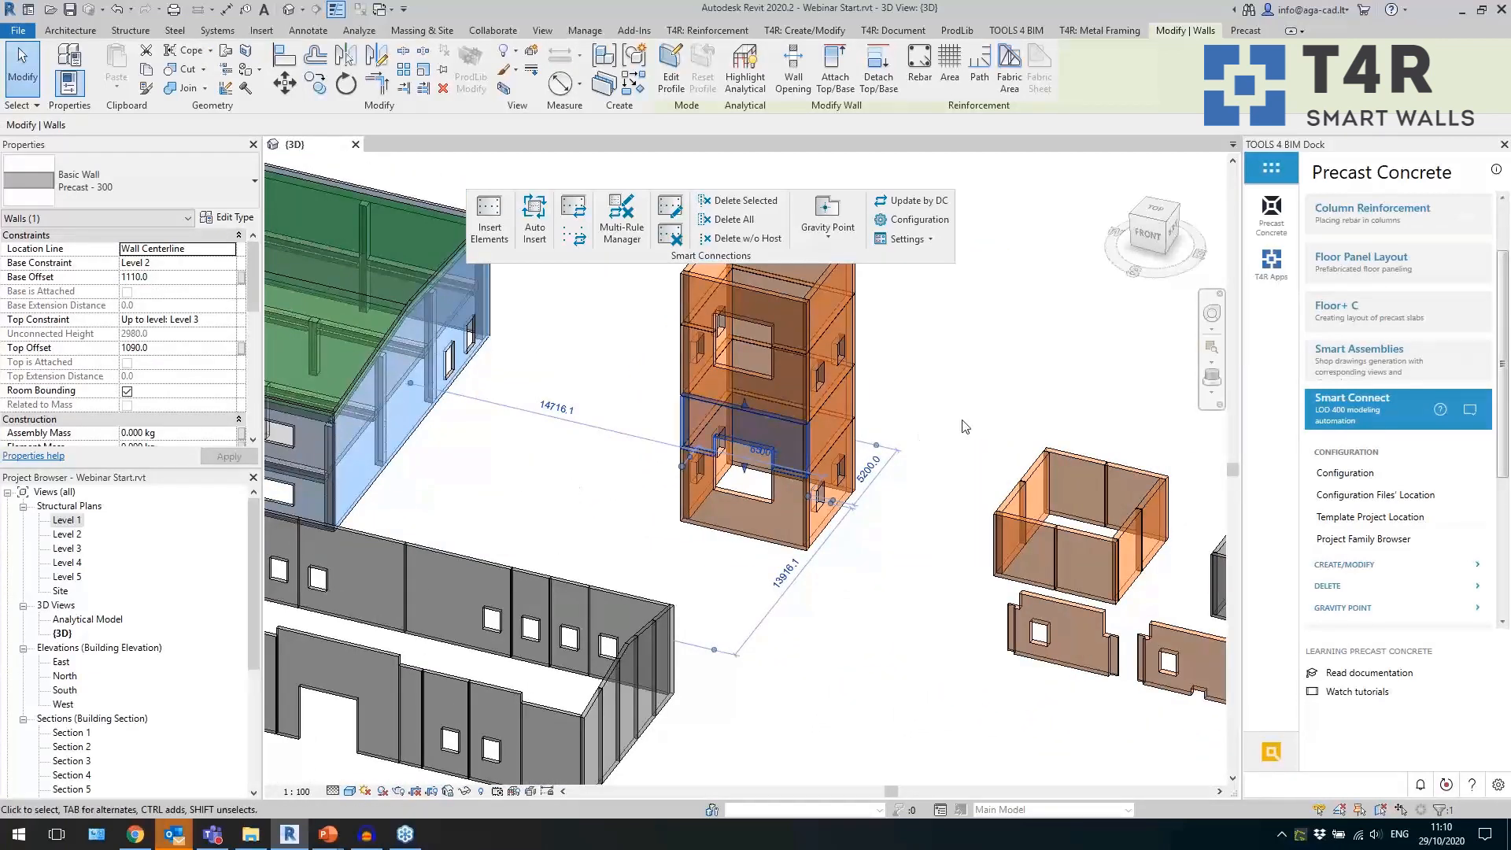
pyautogui.scroll(3, 956, 398)
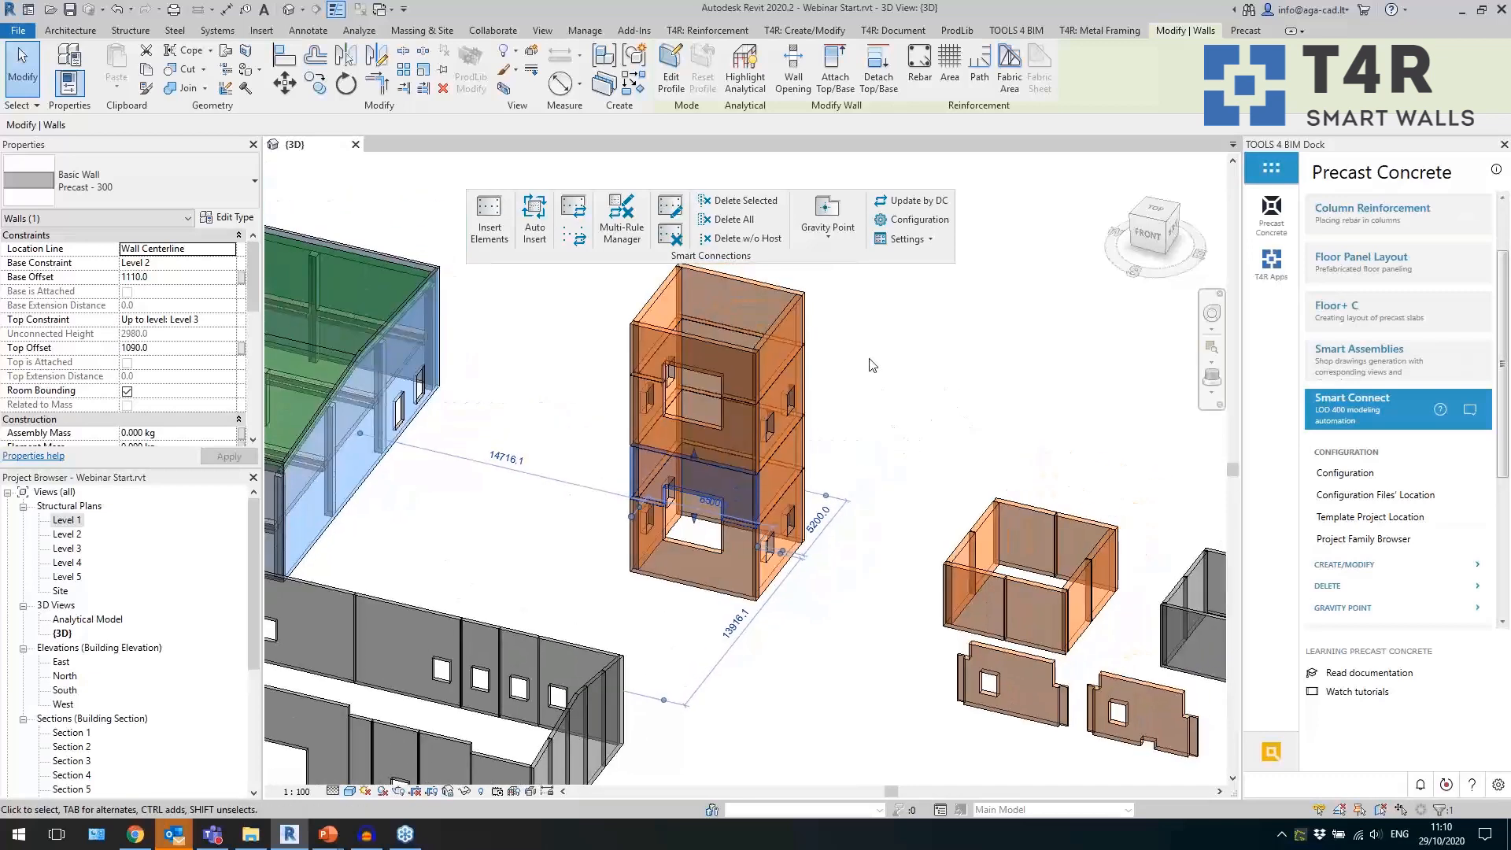
pyautogui.click(876, 381)
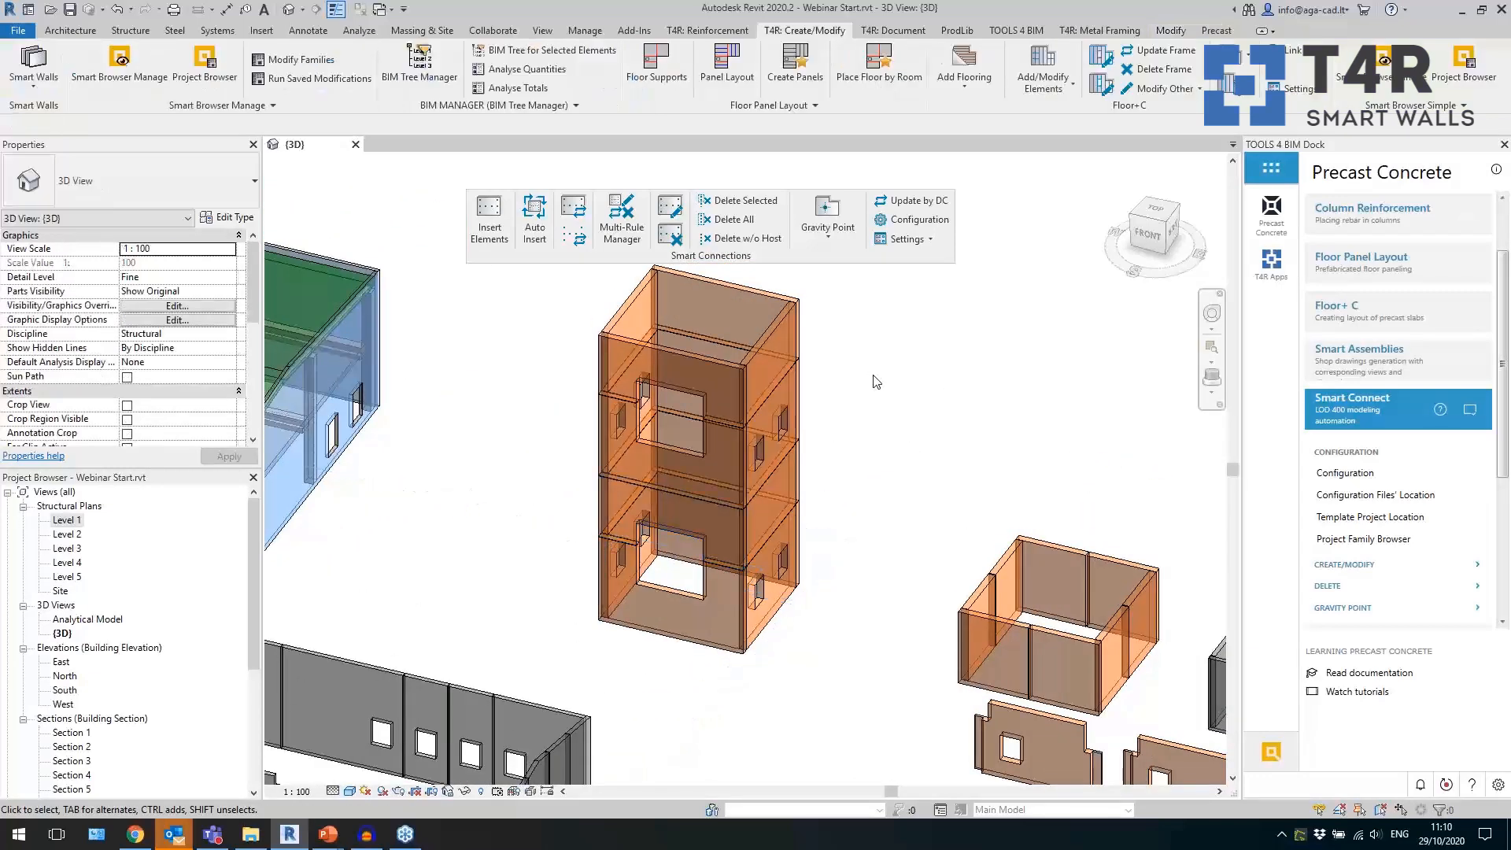
pyautogui.click(696, 642)
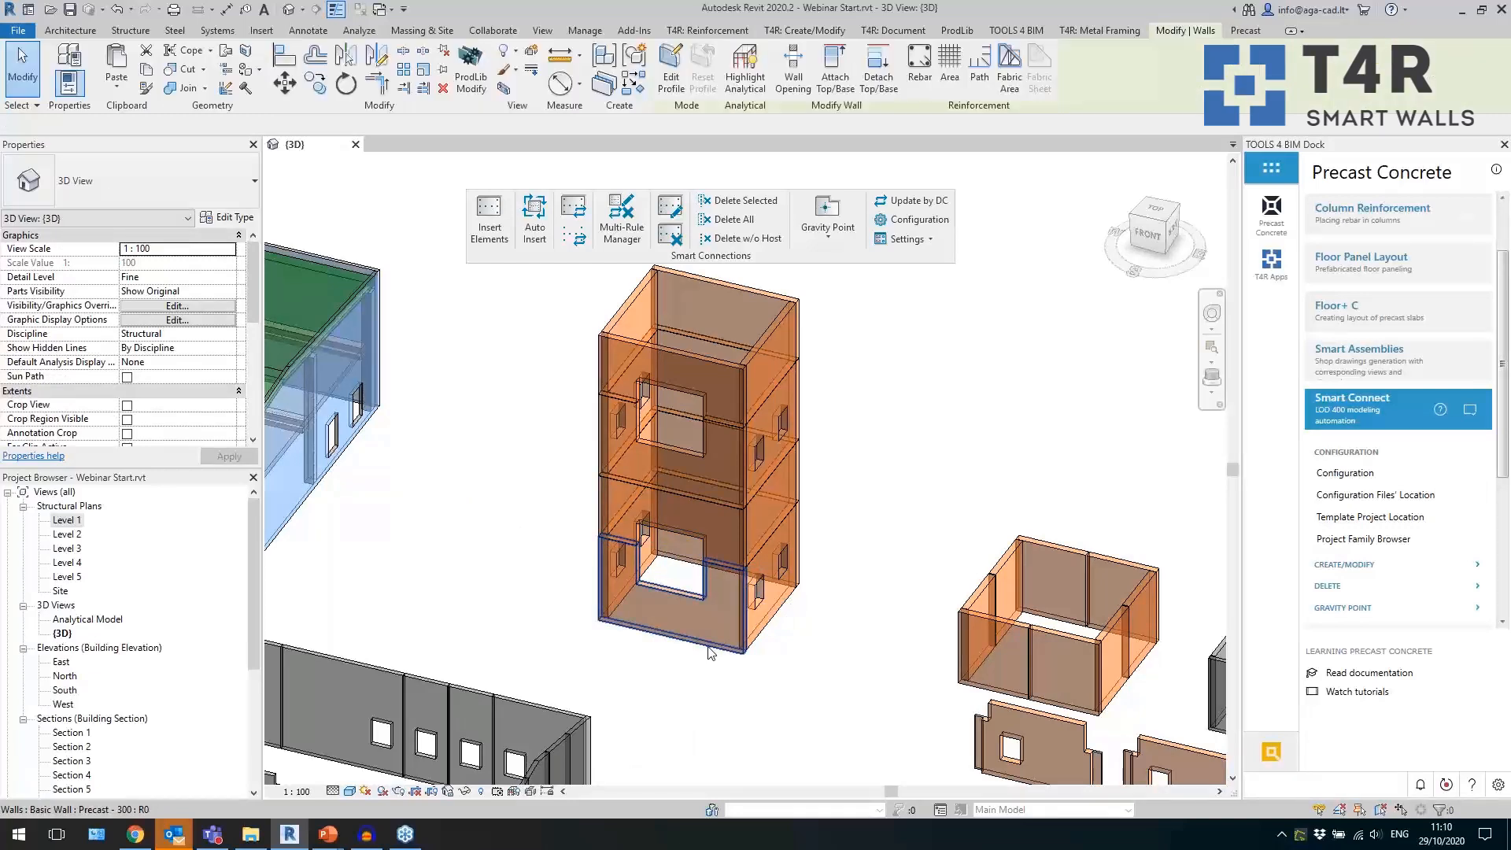
pyautogui.click(687, 683)
pyautogui.moveTo(677, 683); pyautogui.dragTo(668, 707, button='middle')
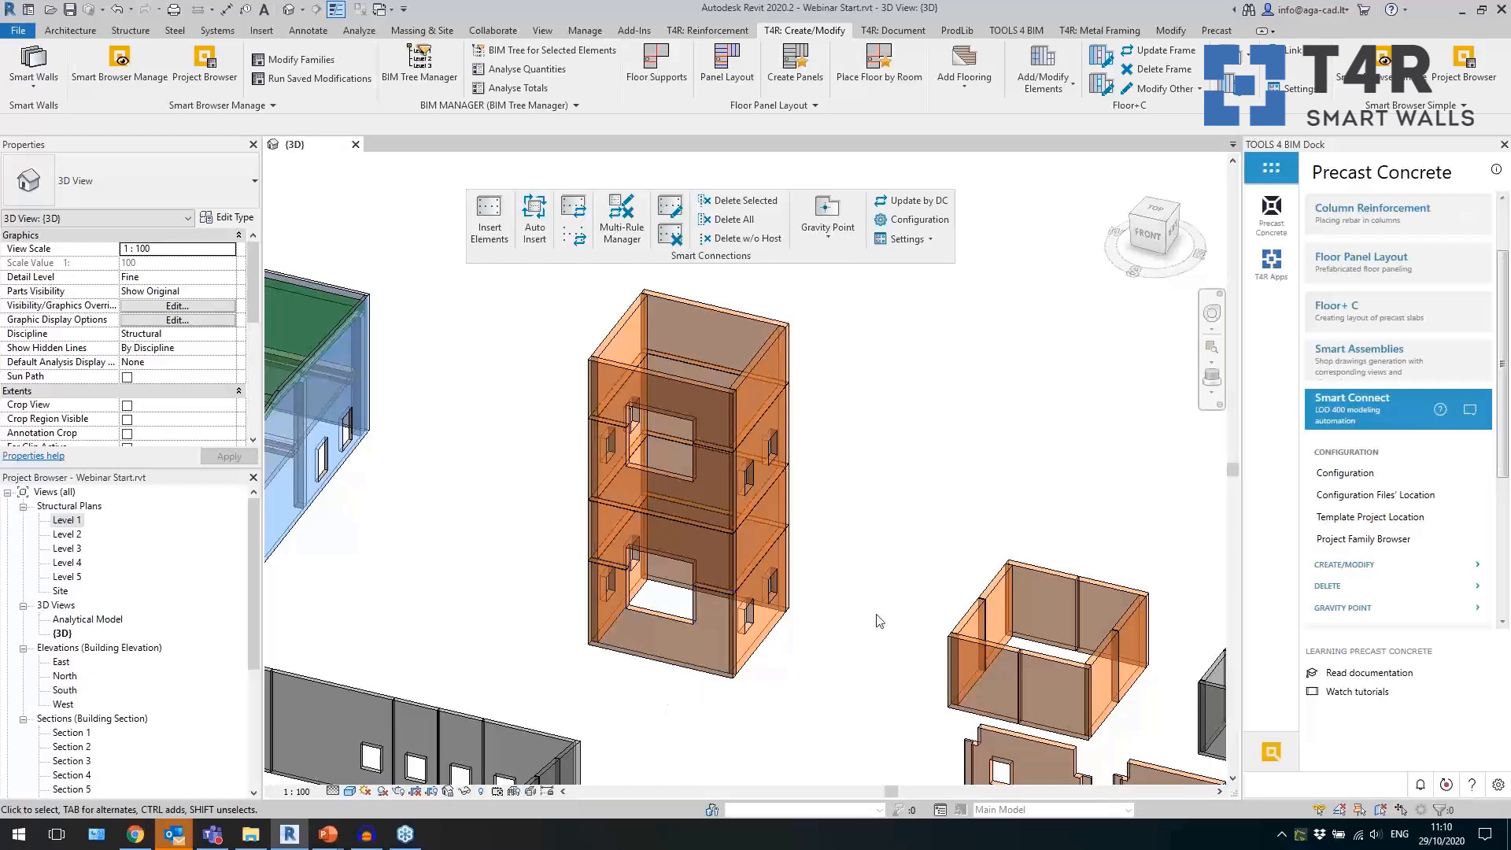
pyautogui.scroll(2, 857, 605)
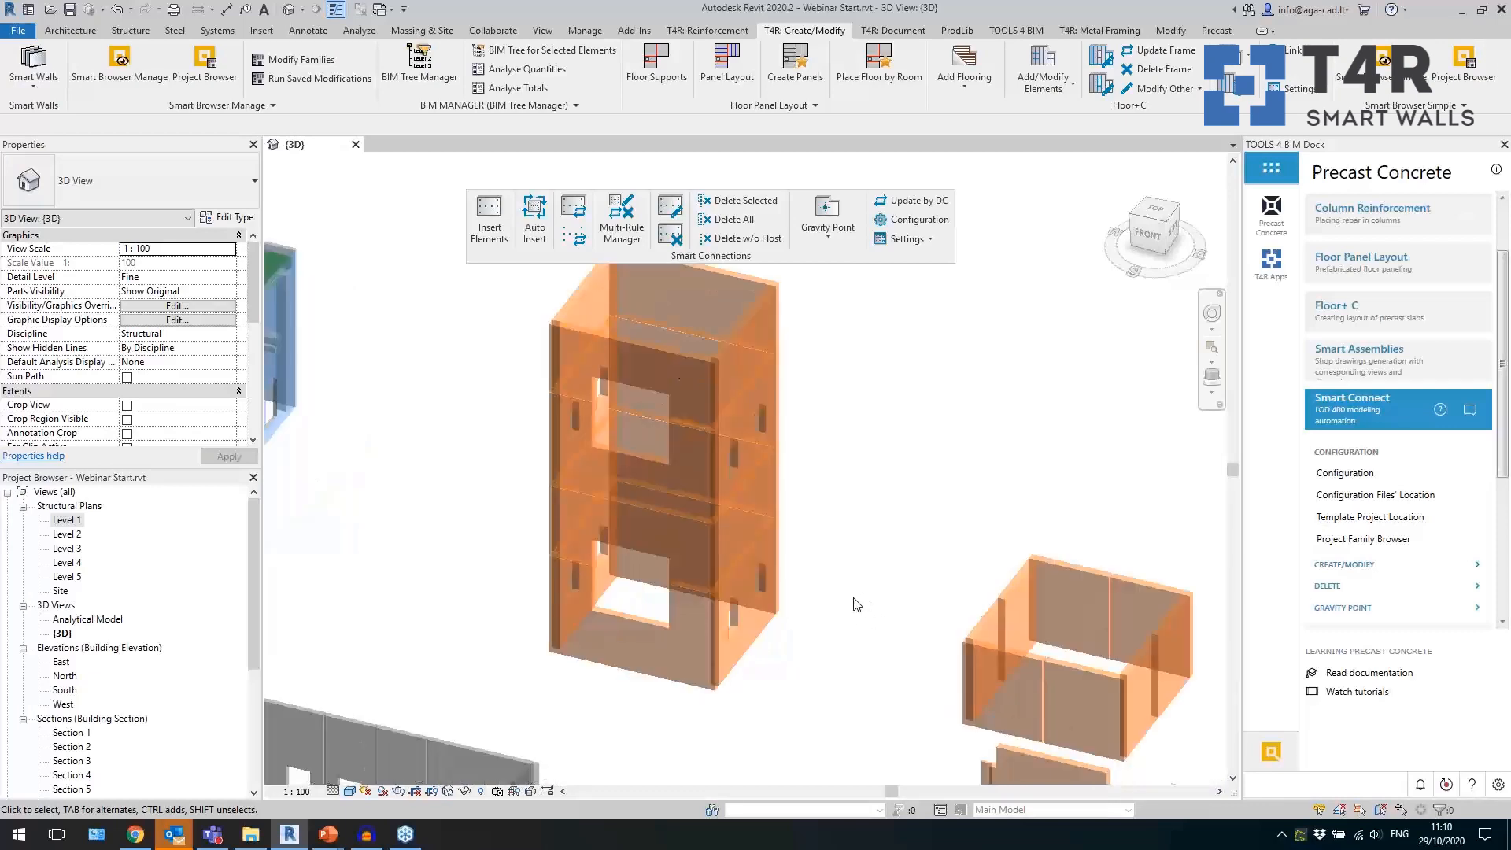
pyautogui.moveTo(864, 575); pyautogui.dragTo(841, 600, button='middle')
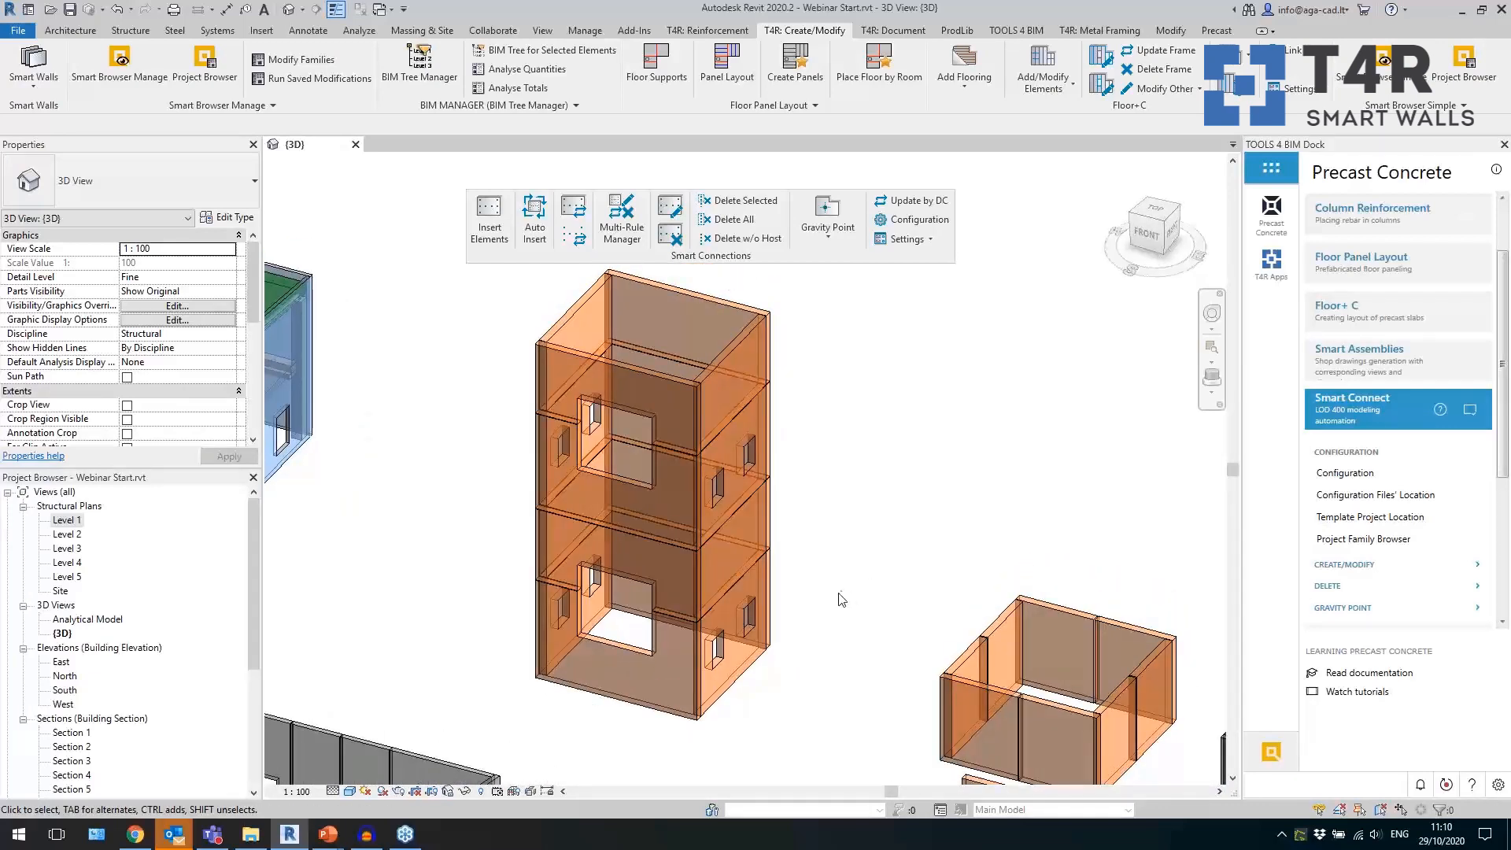
# Open the Smart Connections Configuration and look through the available host categories, including Structural Columns.
pyautogui.moveTo(782, 256); pyautogui.dragTo(762, 235)
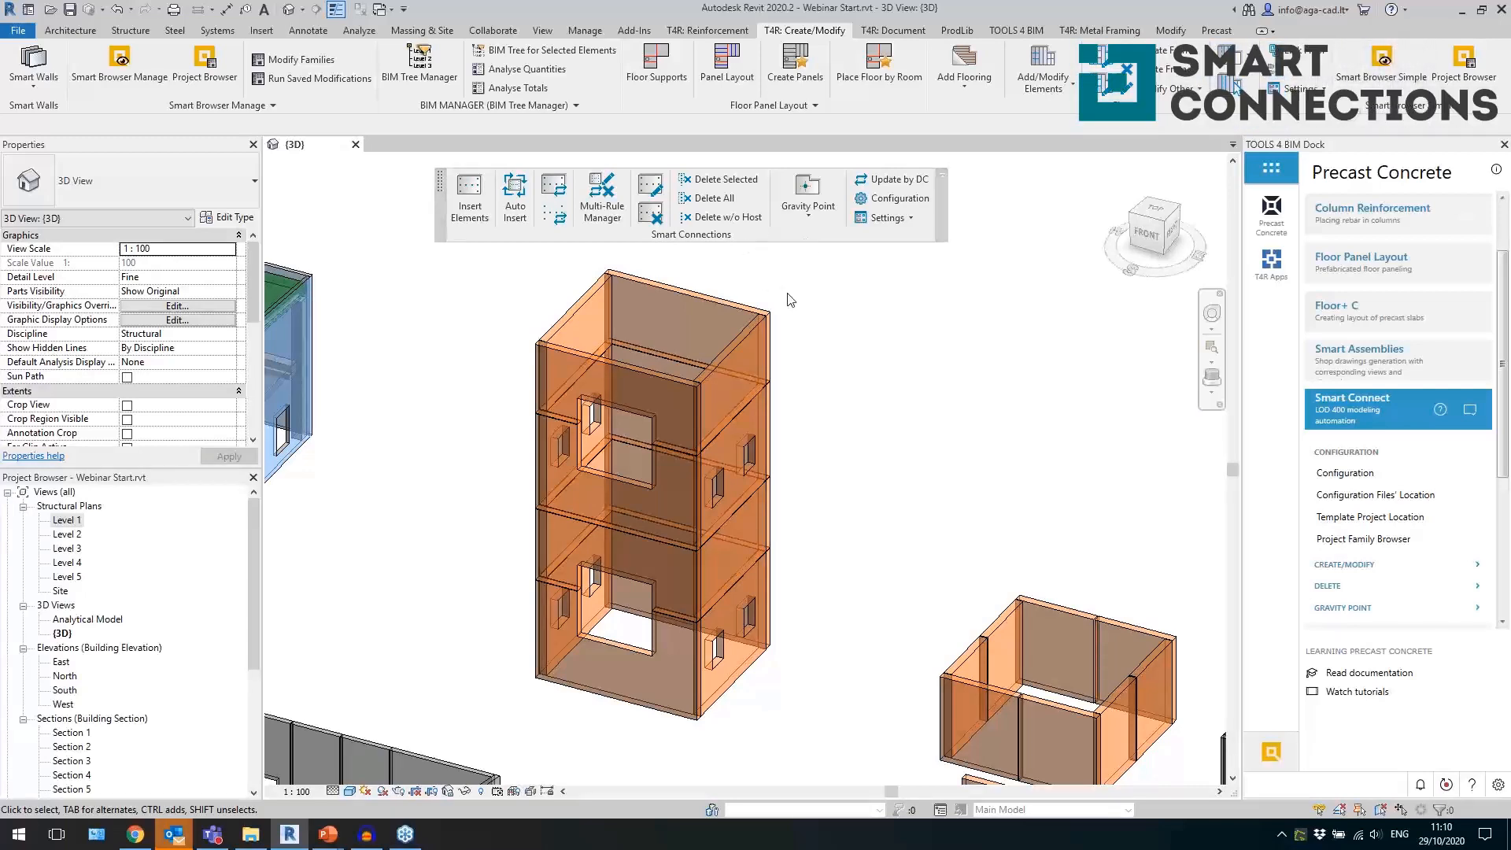
pyautogui.scroll(-3, 879, 406)
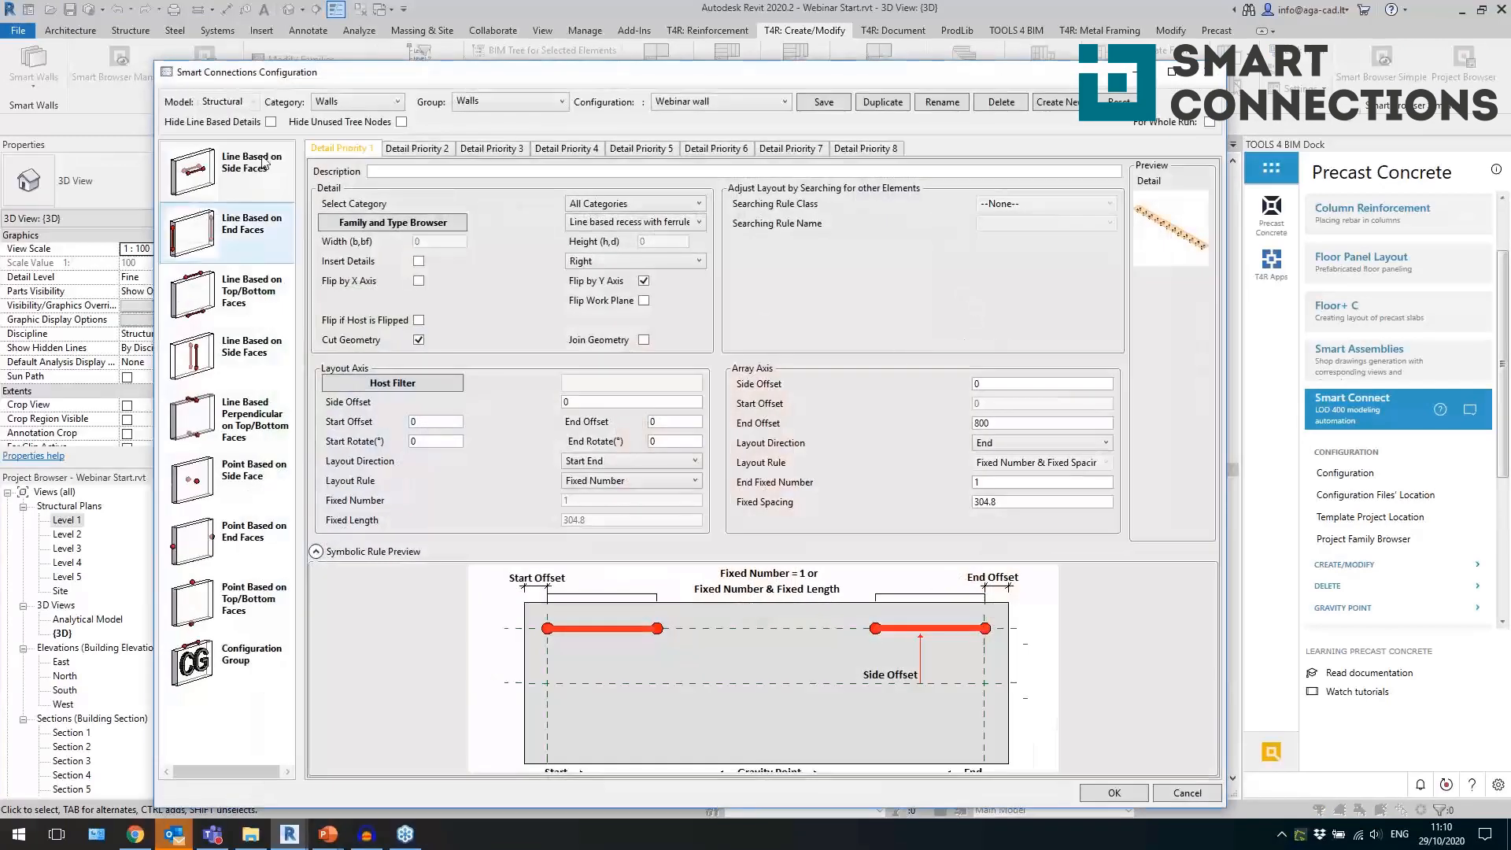
pyautogui.click(359, 102)
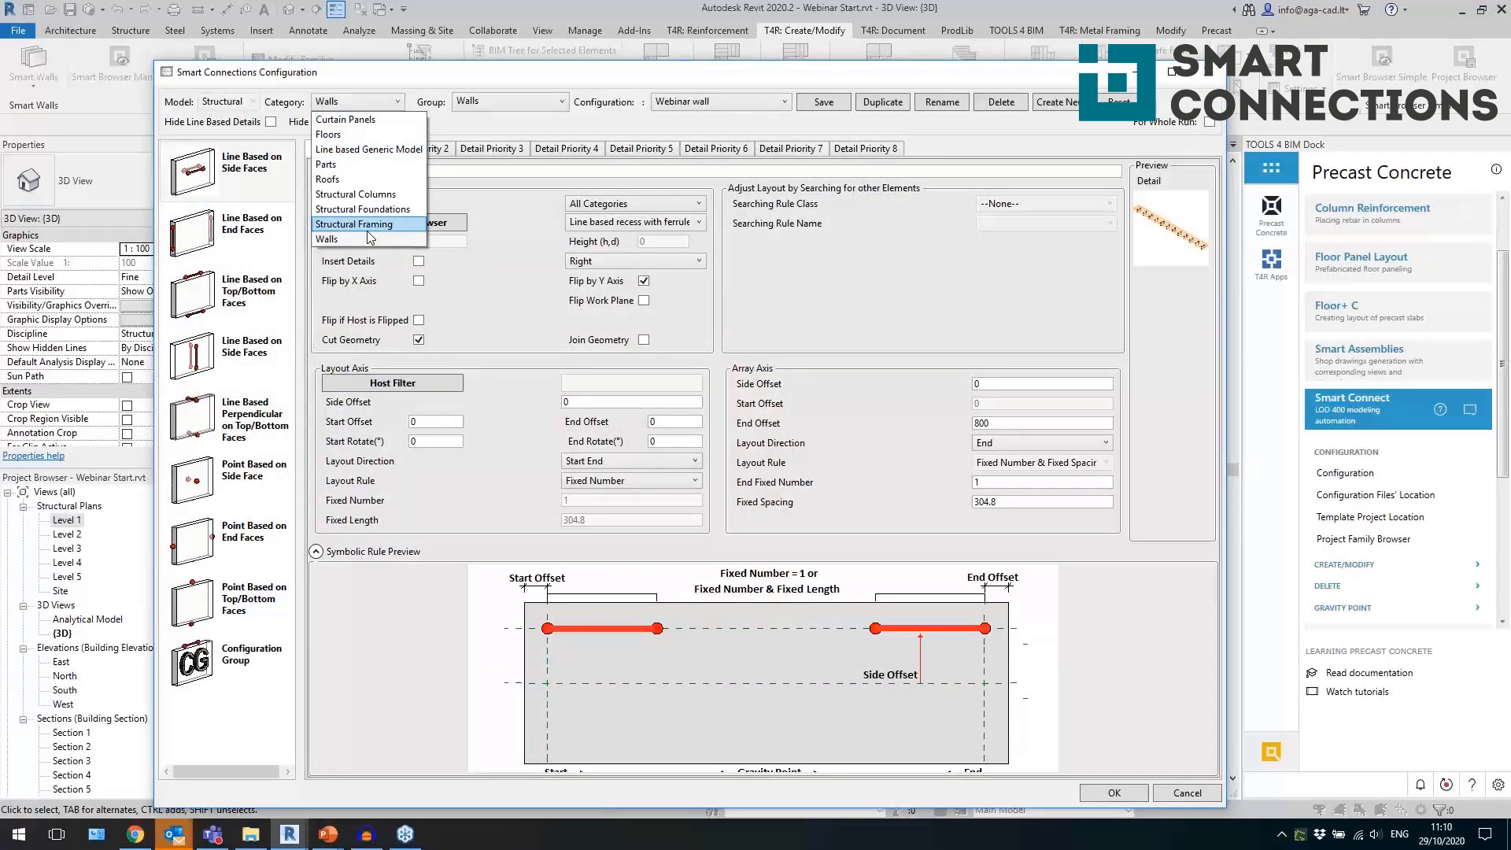
pyautogui.click(384, 194)
pyautogui.click(359, 102)
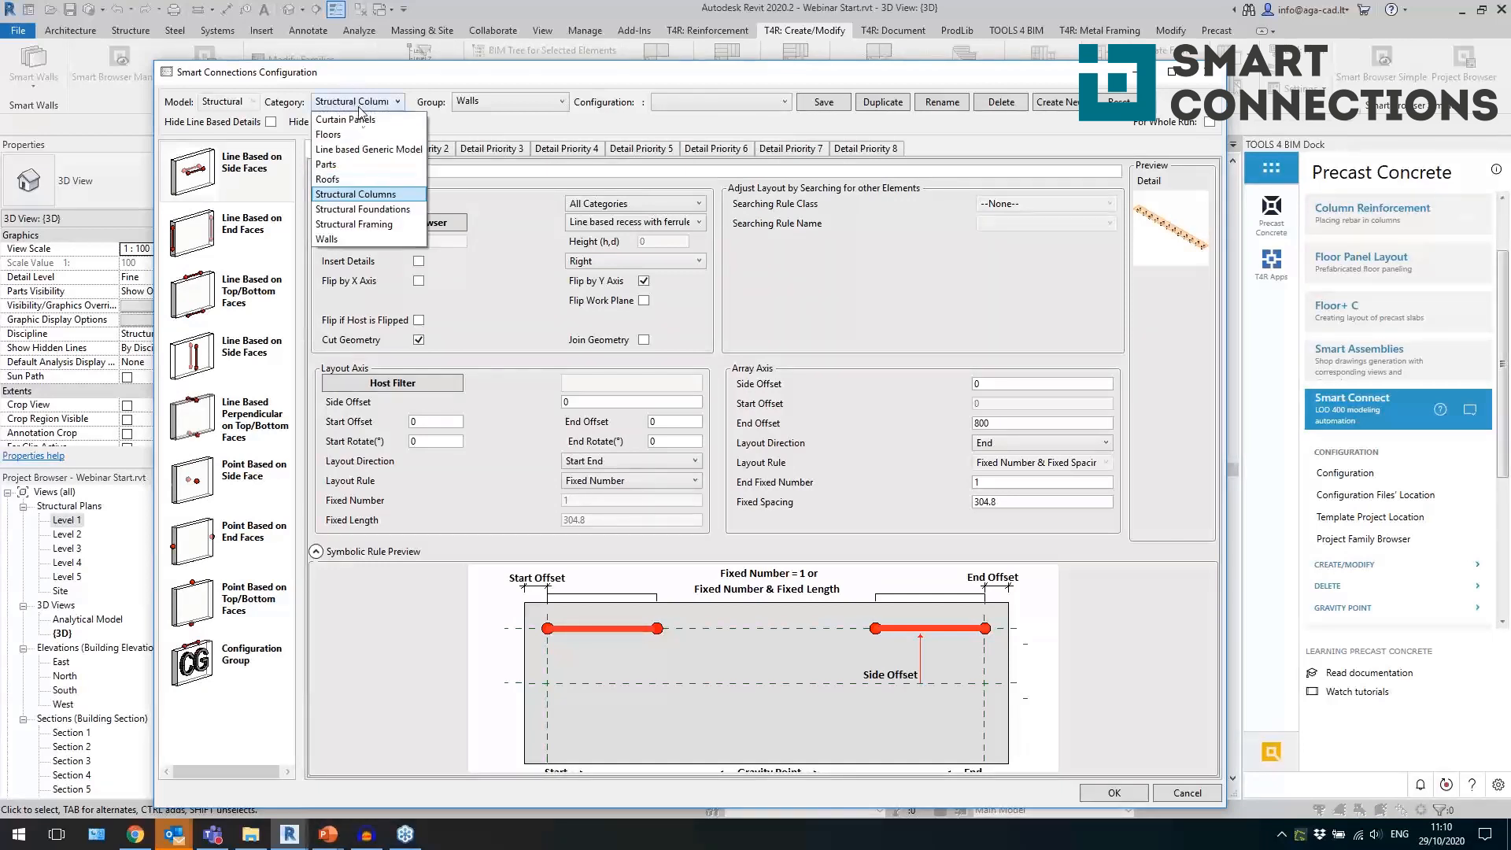
pyautogui.click(332, 100)
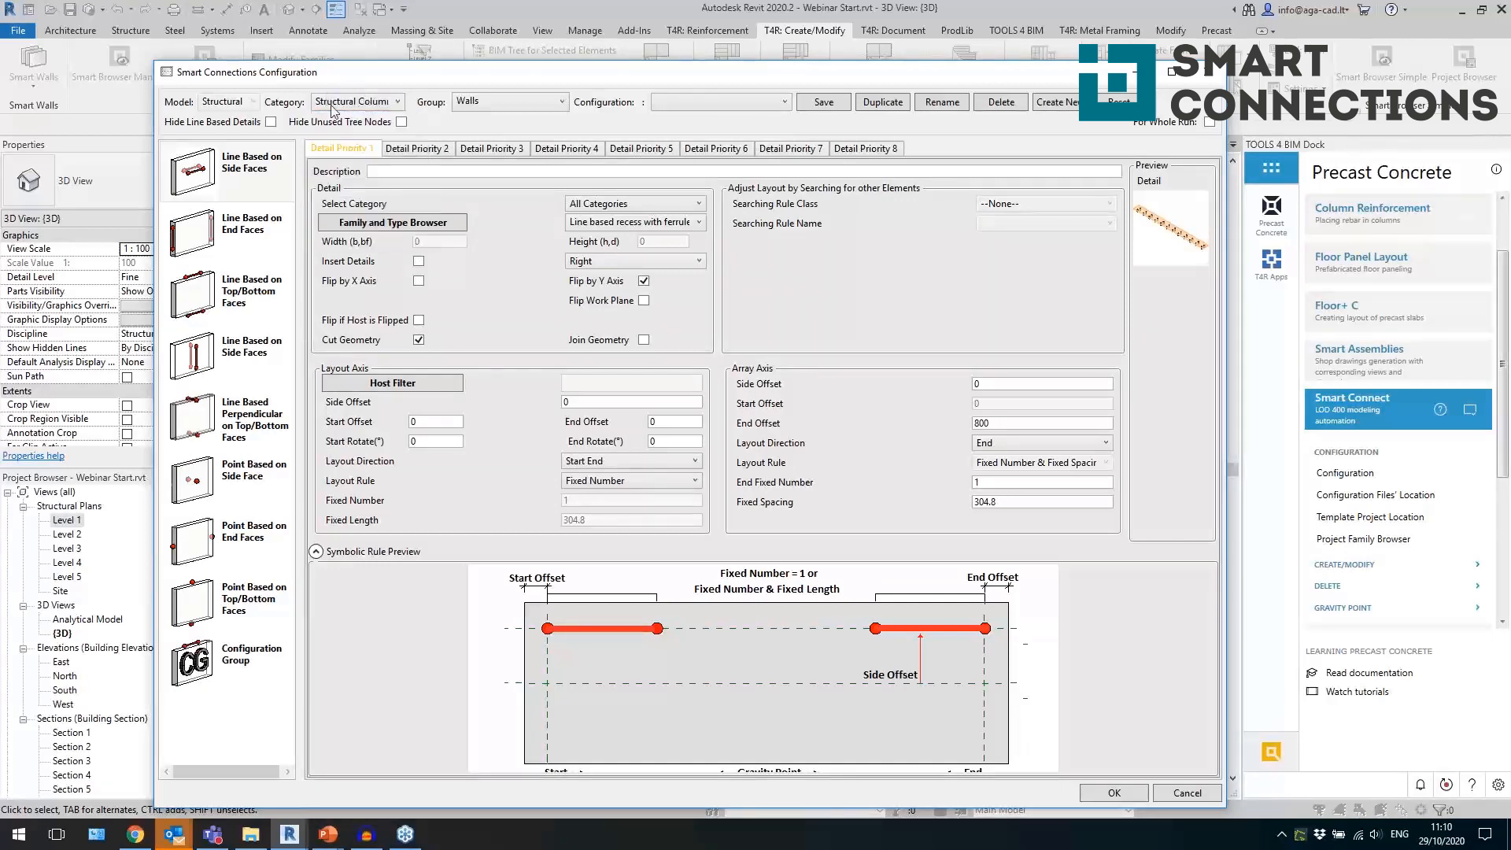
# Review the line-based and point-based detail rules of the Webinar wall configuration, ending with Point Based on Top/Bottom Faces.
pyautogui.click(240, 350)
pyautogui.click(238, 289)
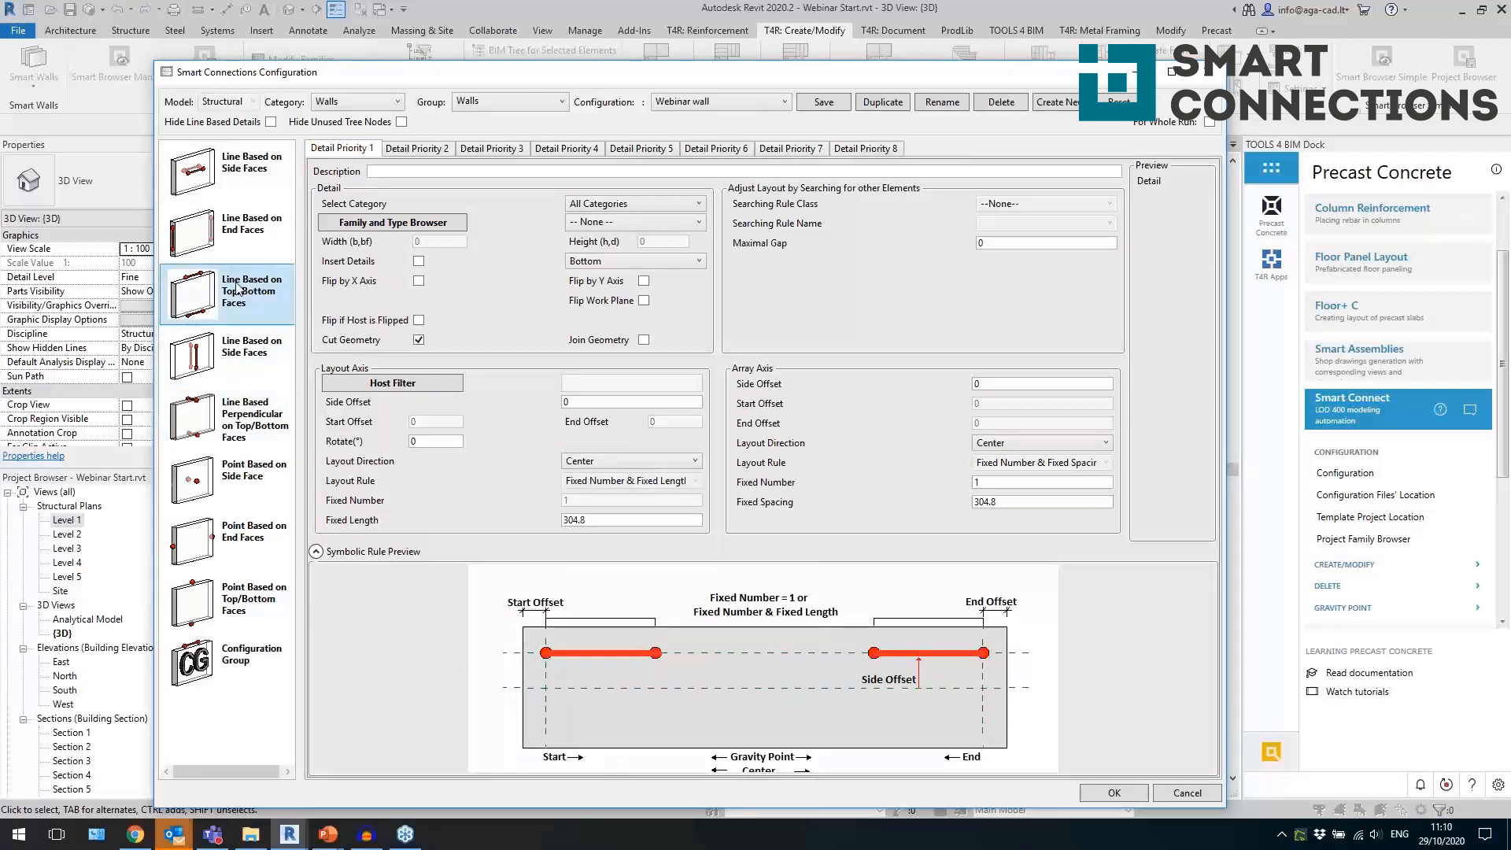
pyautogui.click(236, 482)
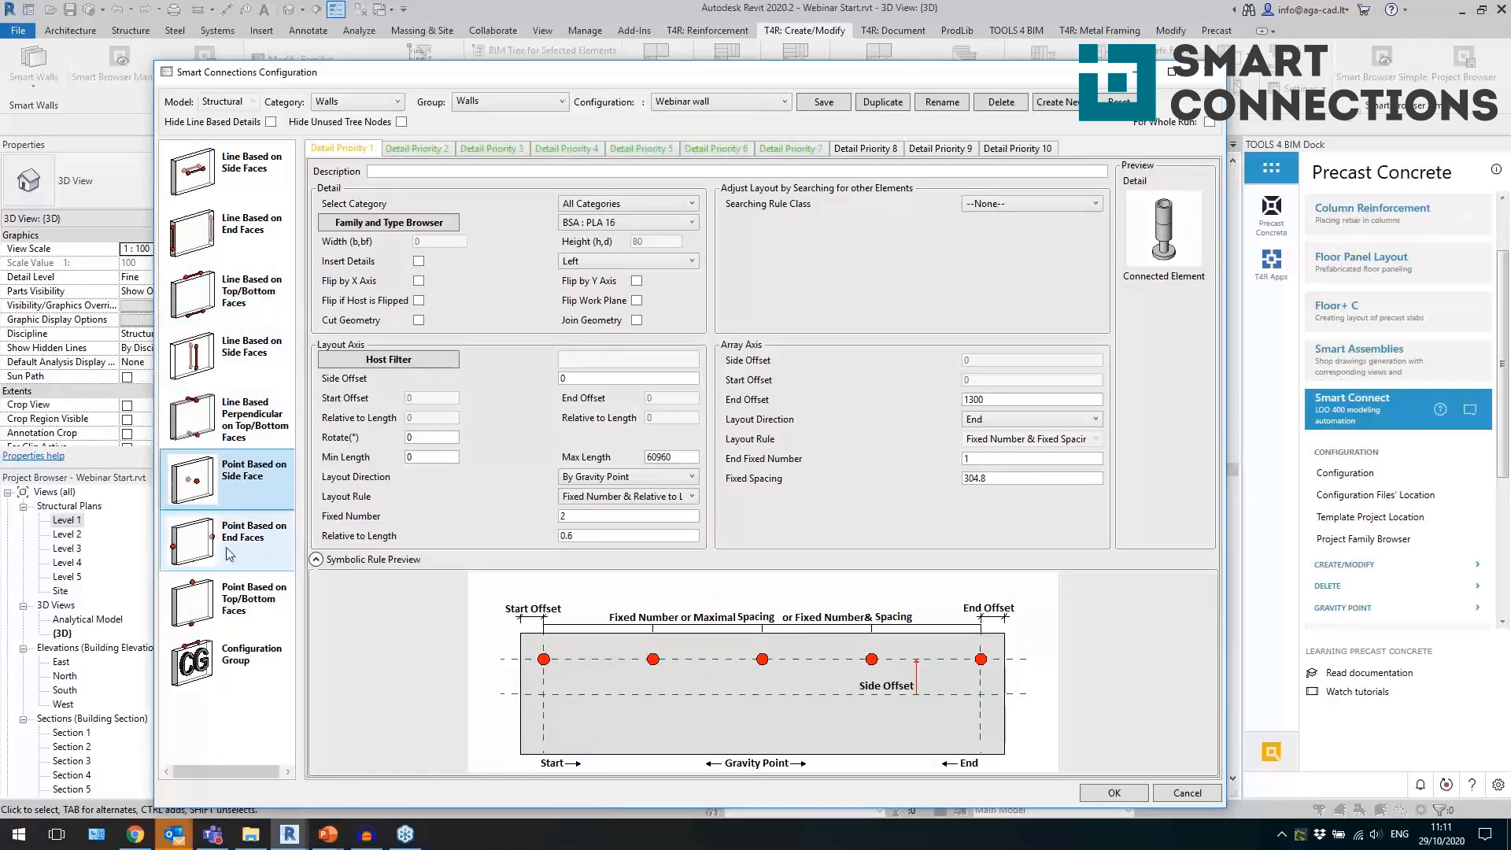
pyautogui.click(197, 557)
pyautogui.click(213, 607)
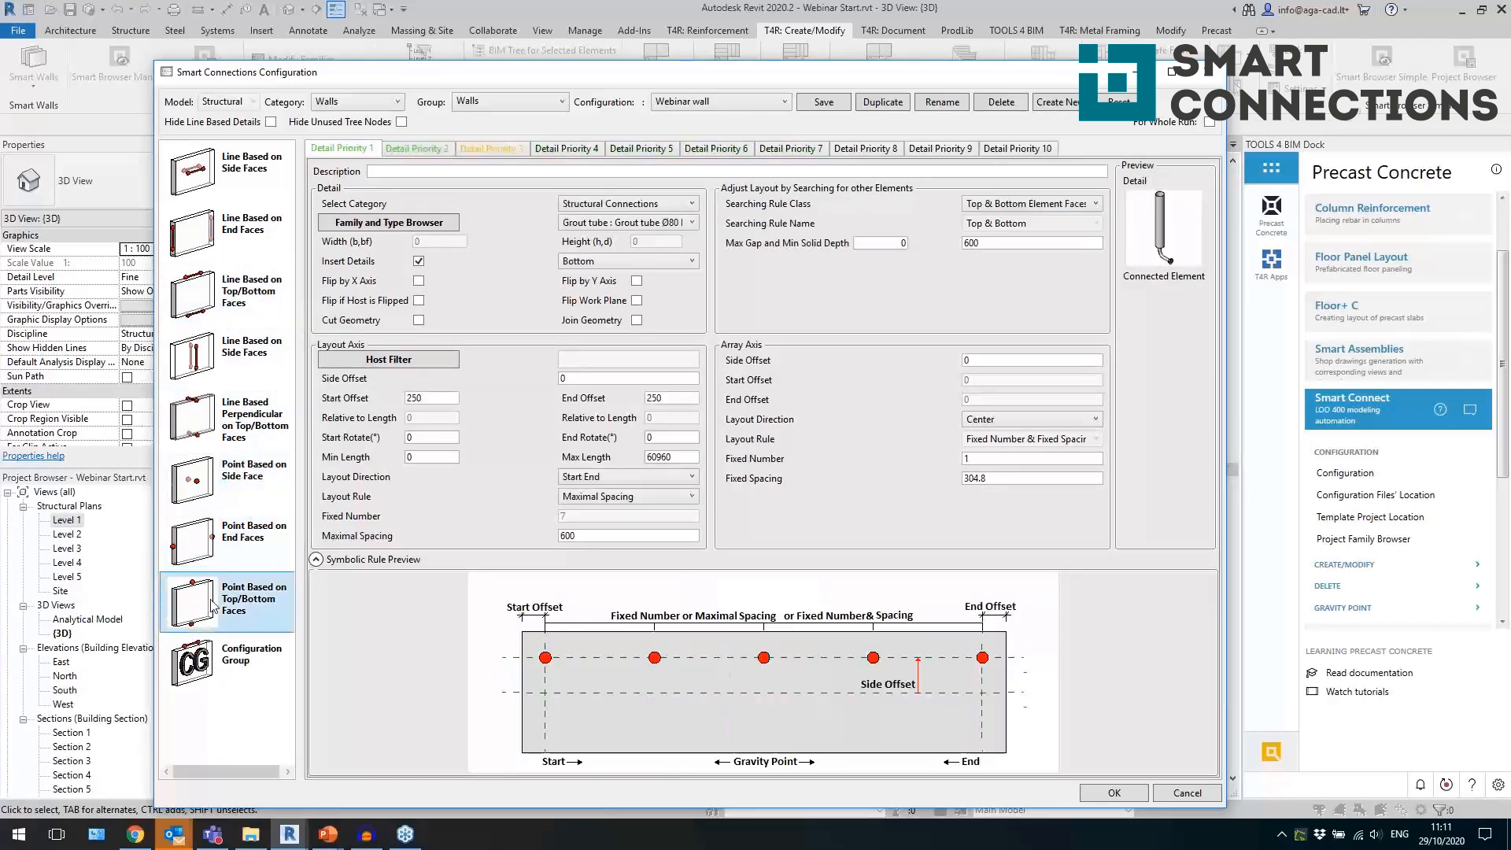
# Browse the point-based connection families available for the first top/bottom face detail, leaving the Family Browser without choosing one.
pyautogui.click(591, 227)
pyautogui.click(394, 224)
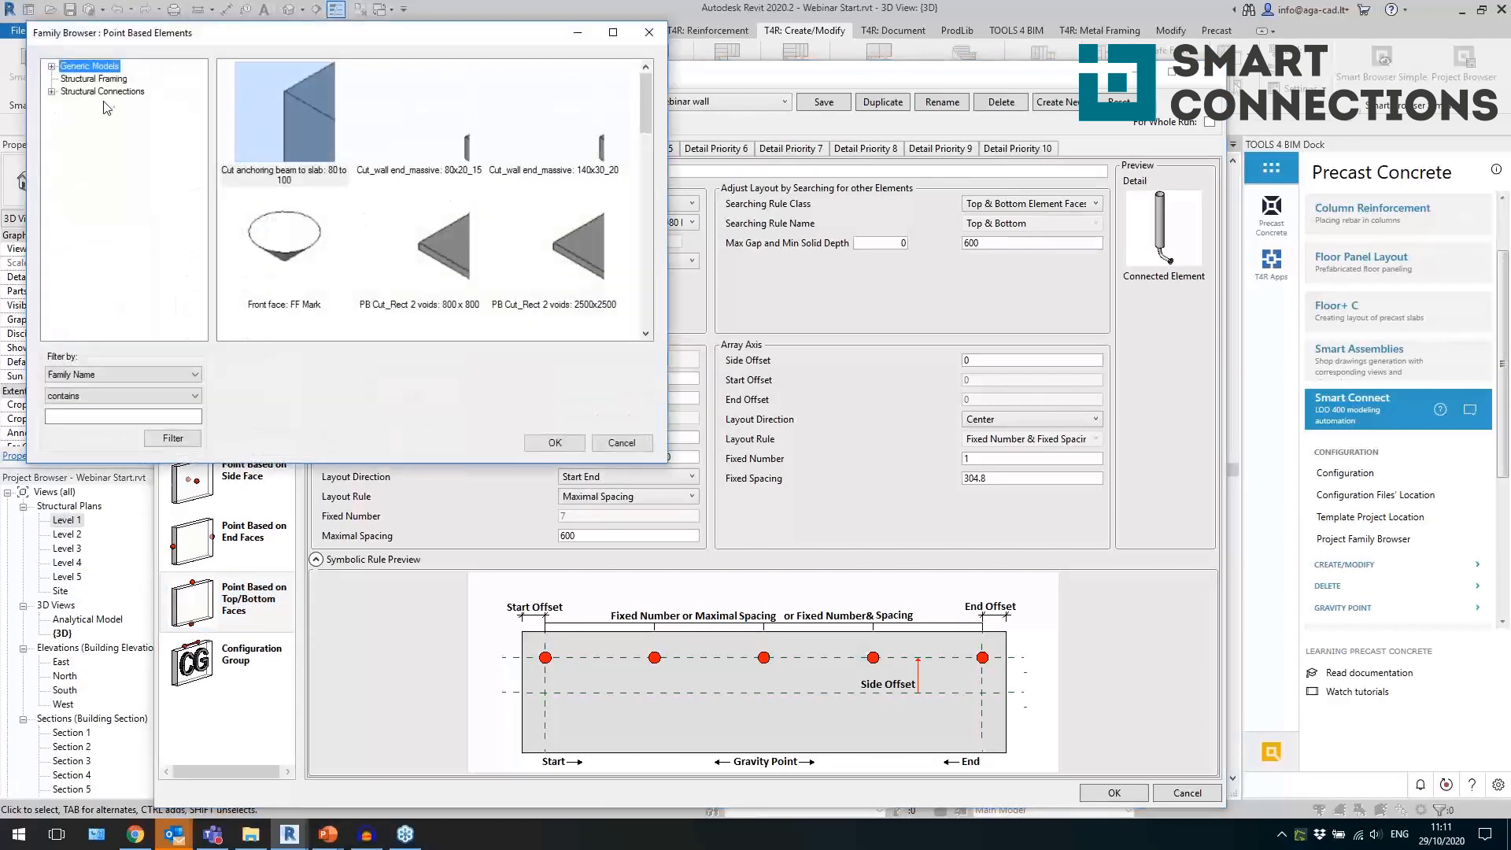
pyautogui.click(437, 238)
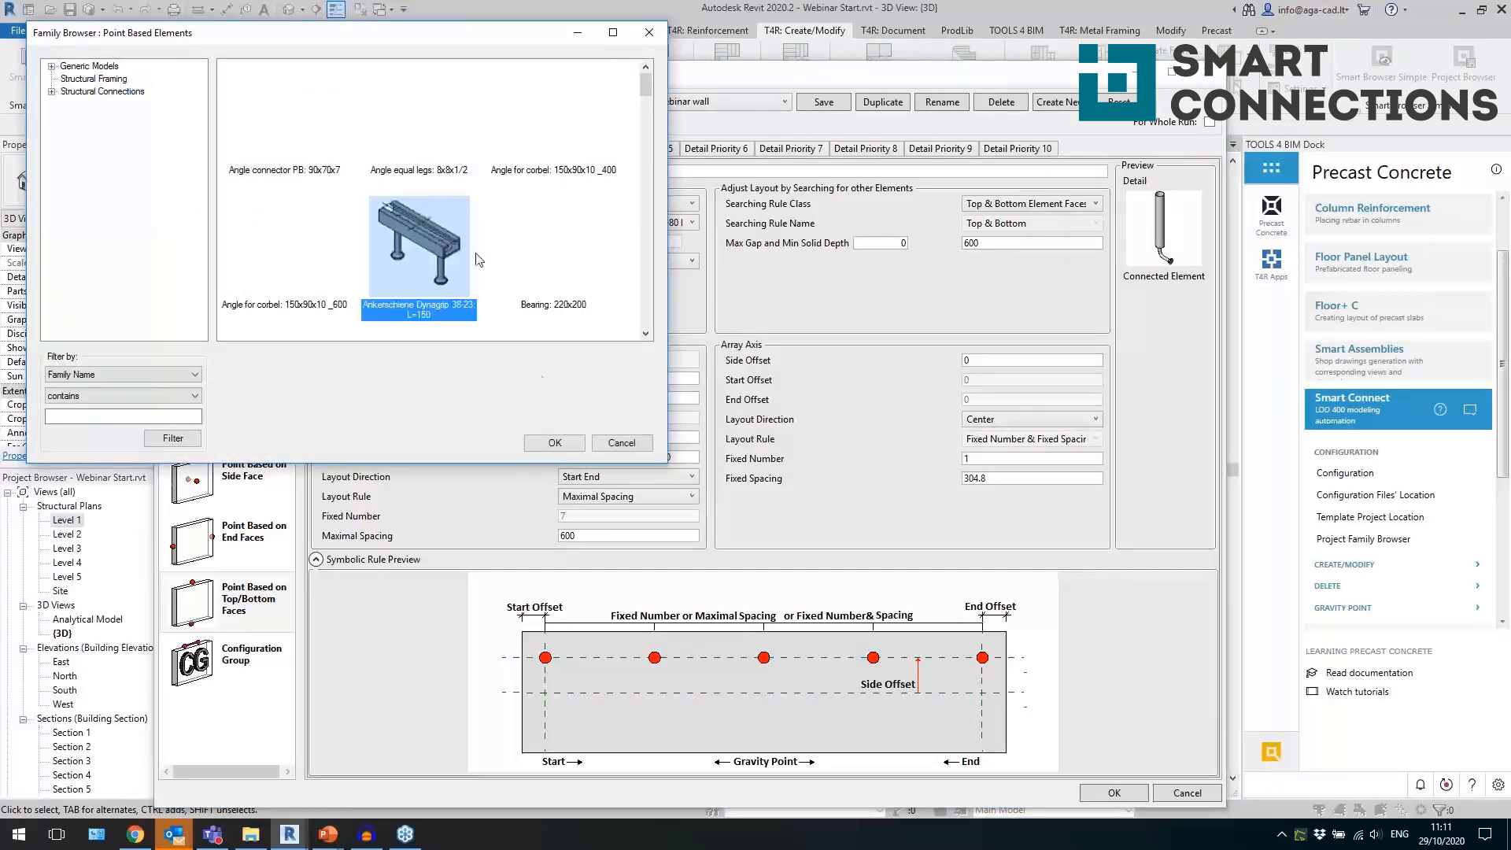
pyautogui.scroll(-5, 483, 229)
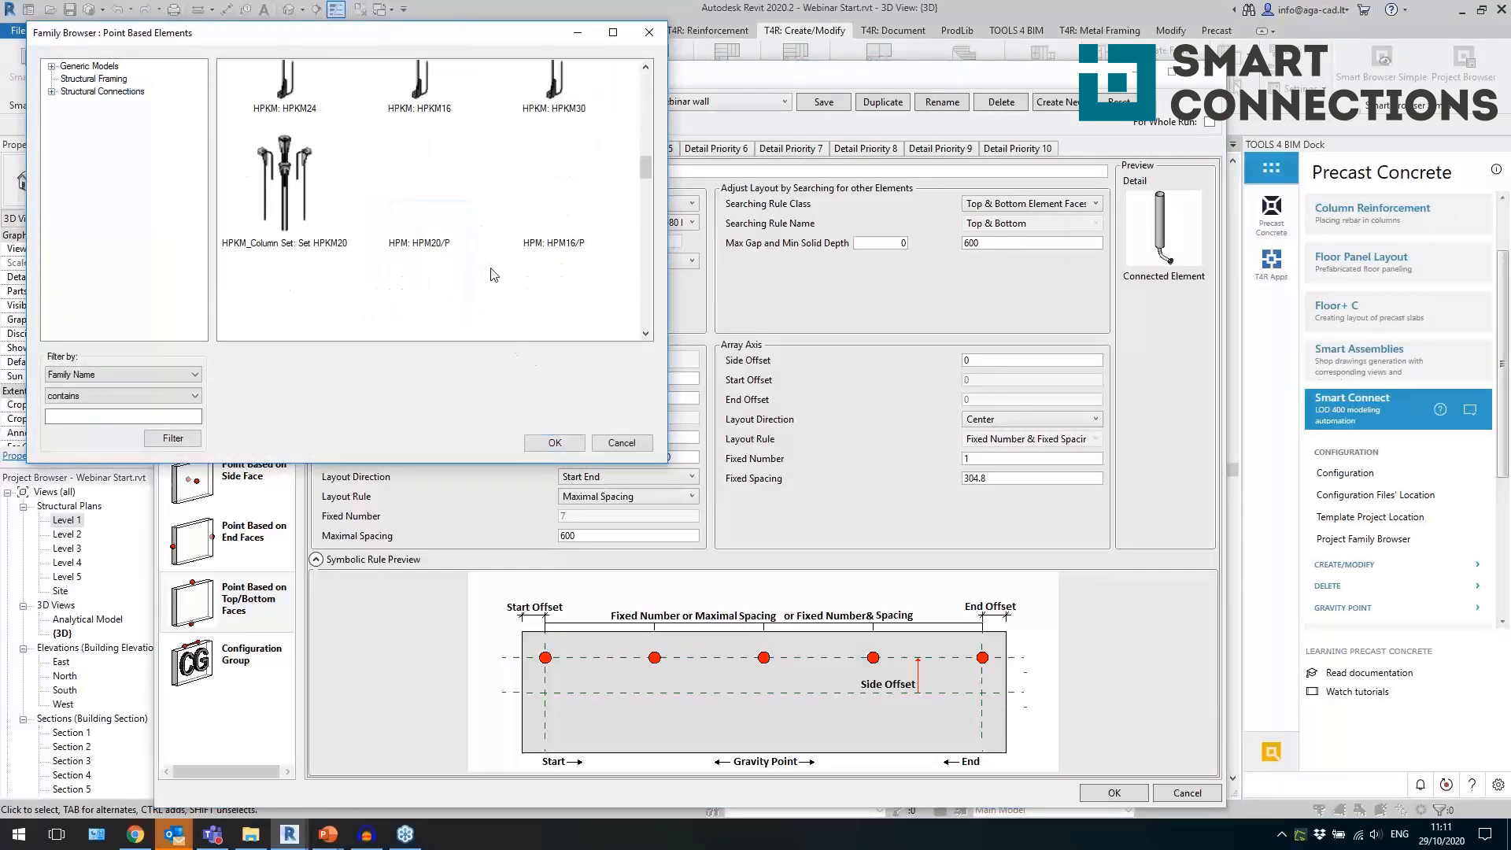
pyautogui.click(622, 443)
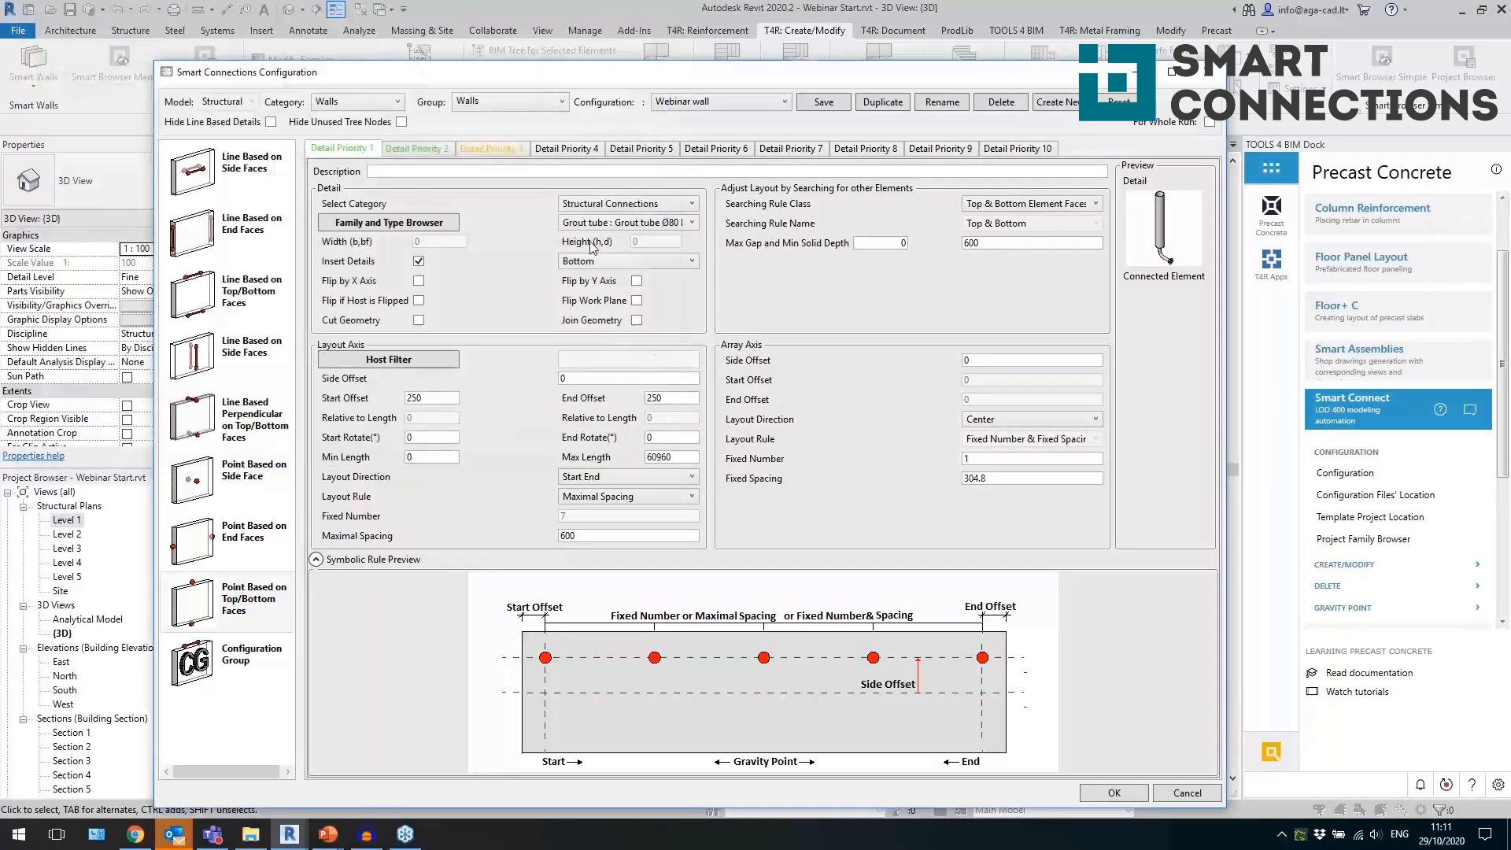
# Review the placement face, layout direction and neighbouring-element searching rule options of the grout tube detail.
pyautogui.moveTo(829, 314)
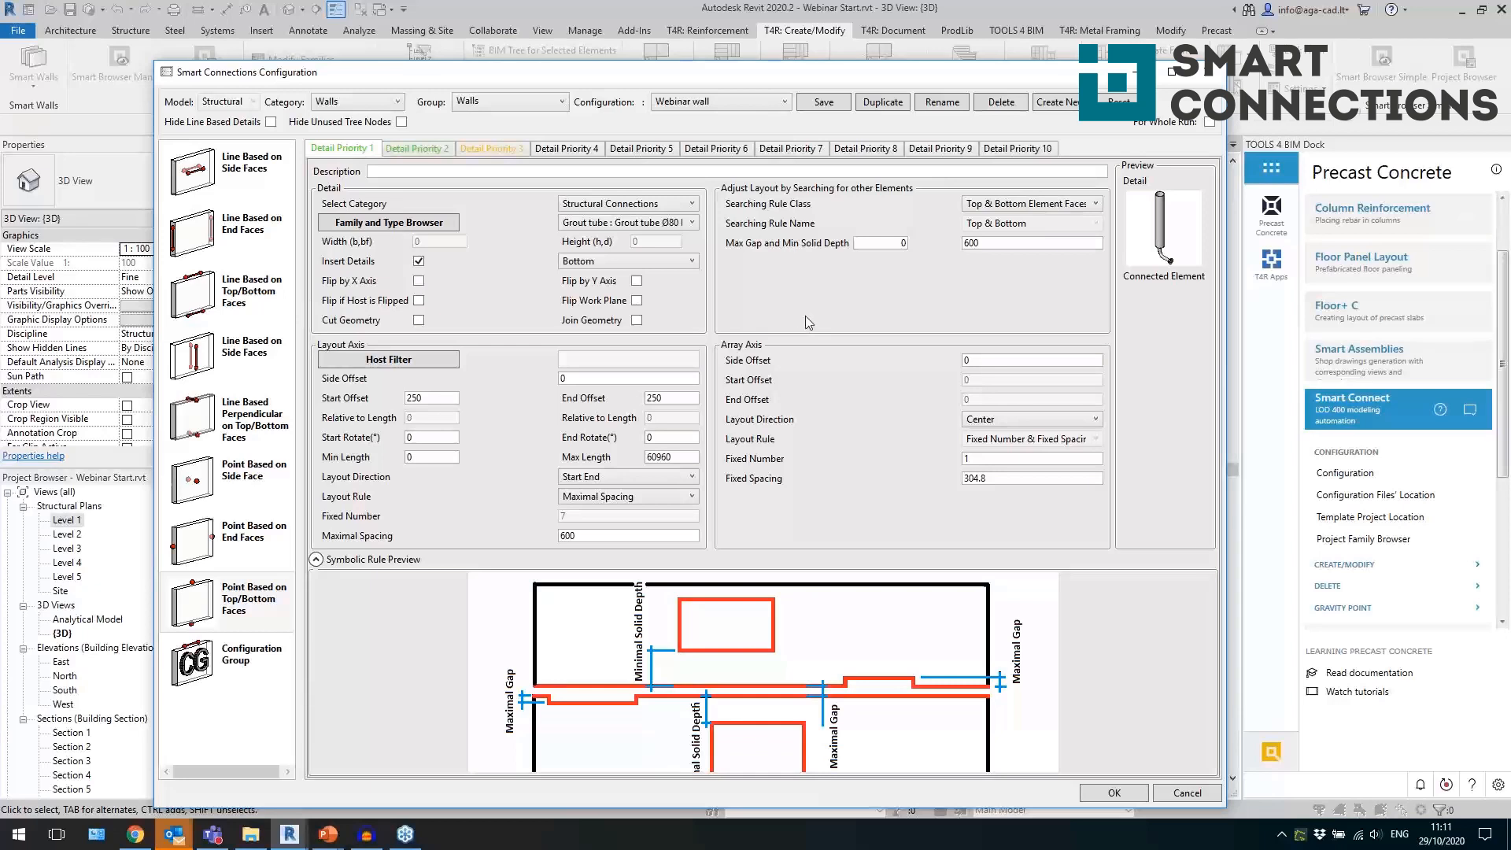
pyautogui.click(625, 261)
pyautogui.click(607, 281)
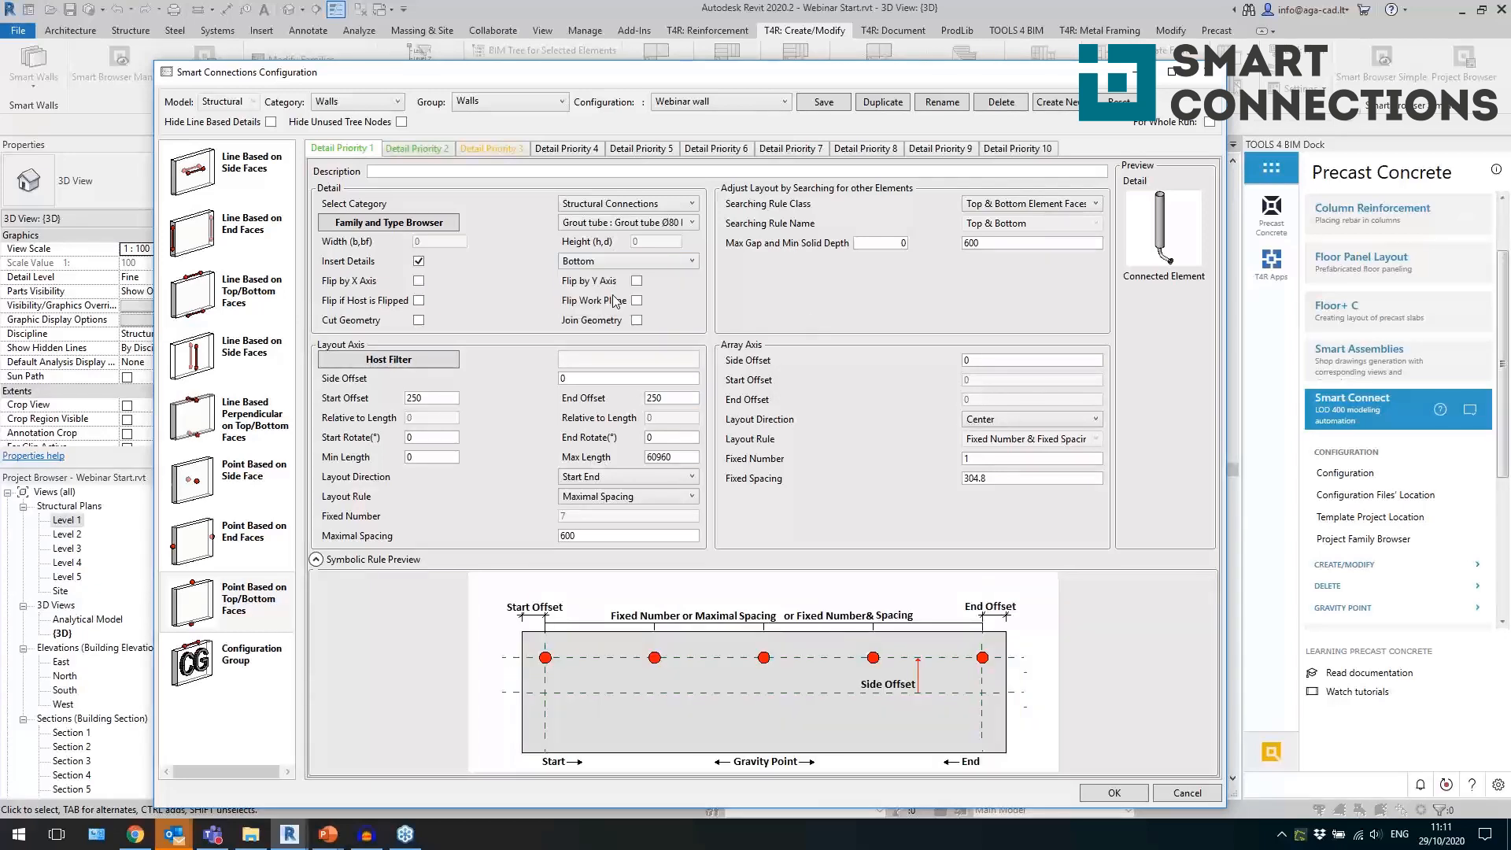
pyautogui.click(628, 477)
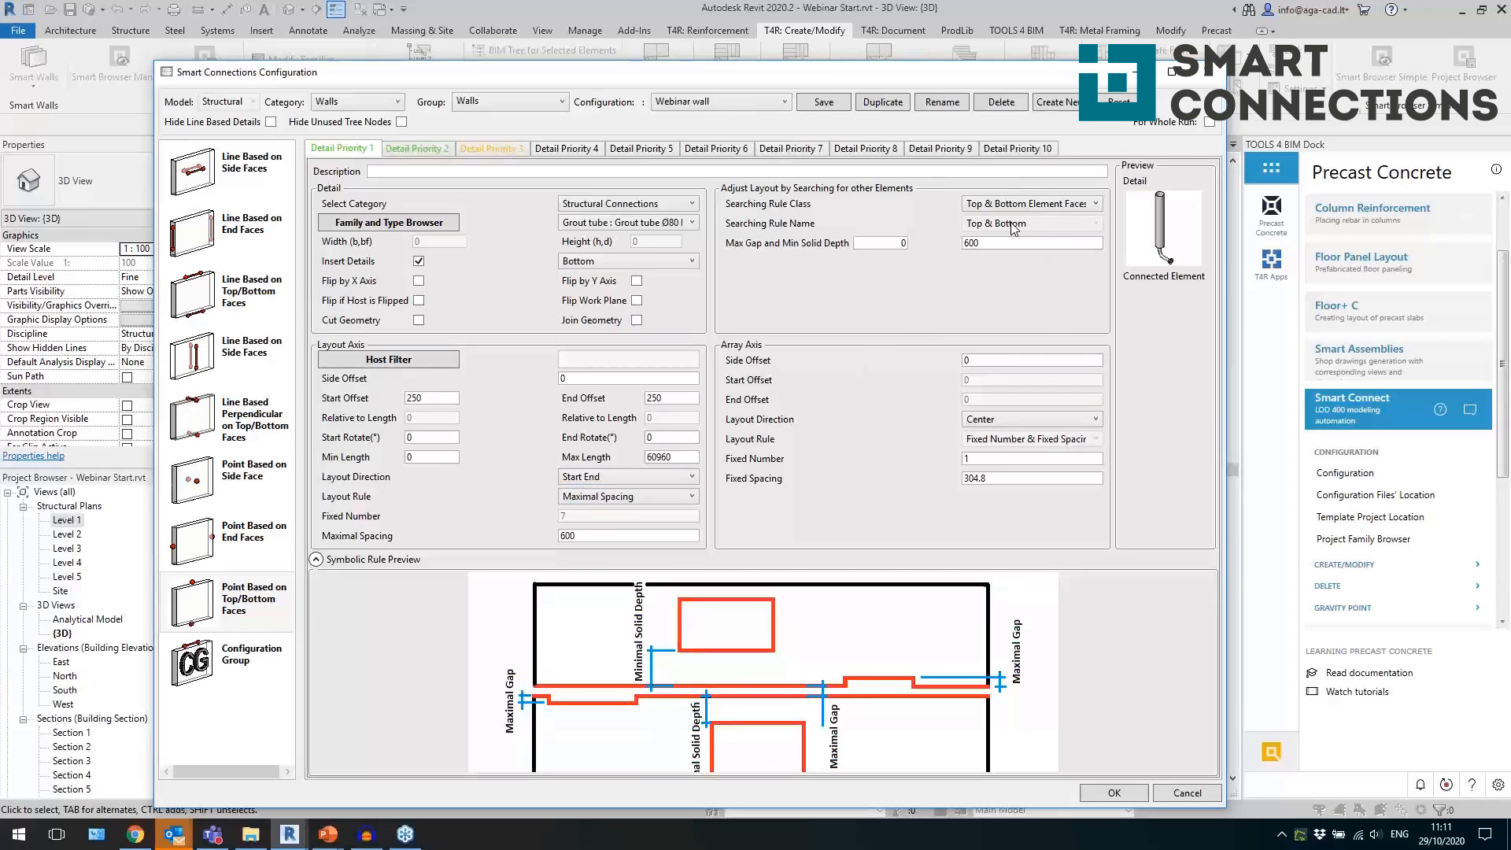
# Review the searching rule classes of the grout tube detail and the list of saved wall configurations, leaving the configuration without changes.
pyautogui.click(1031, 204)
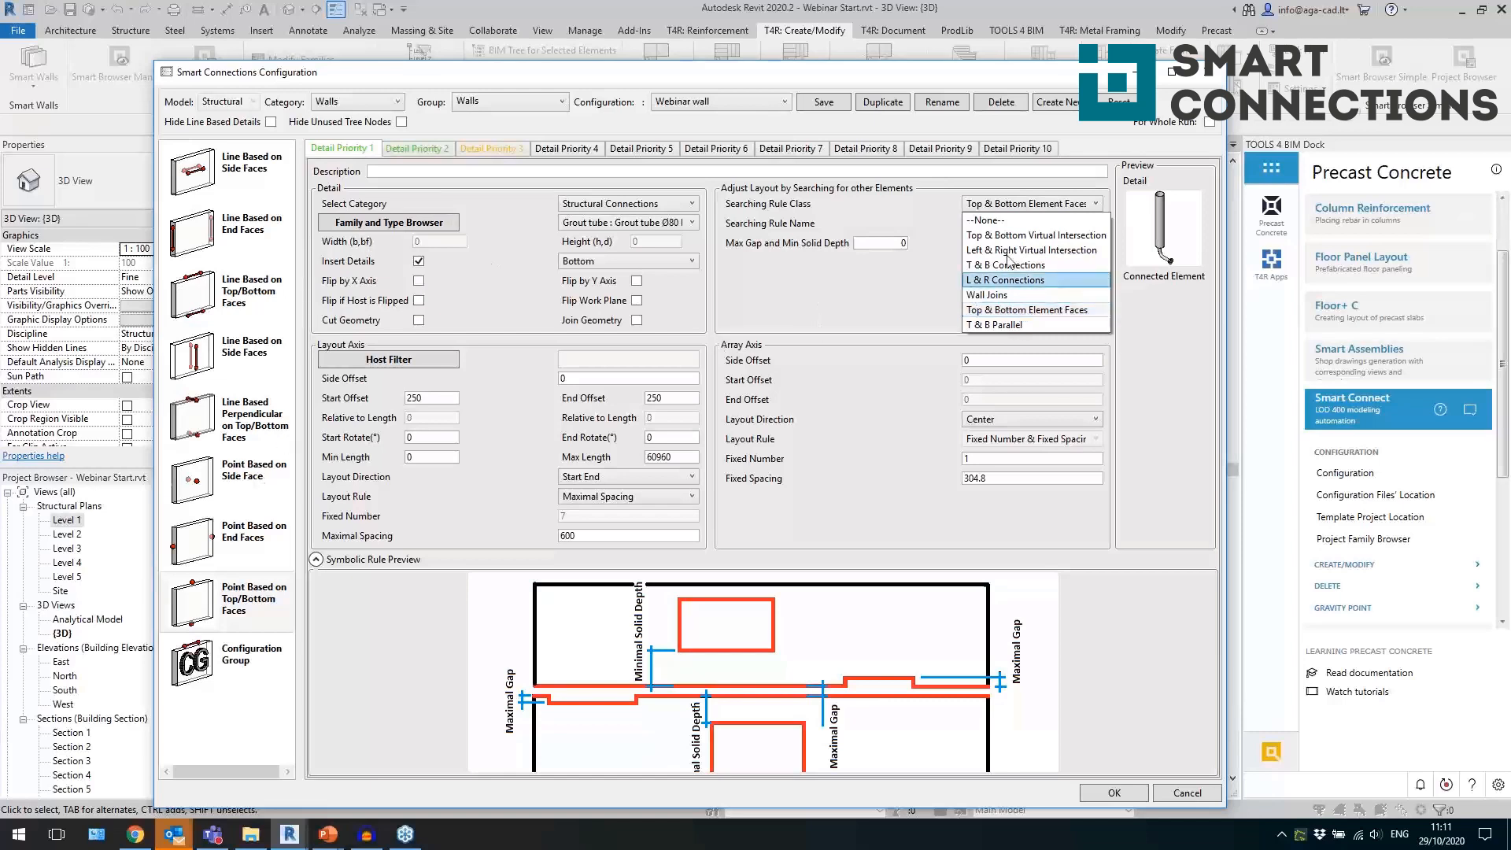
pyautogui.click(875, 298)
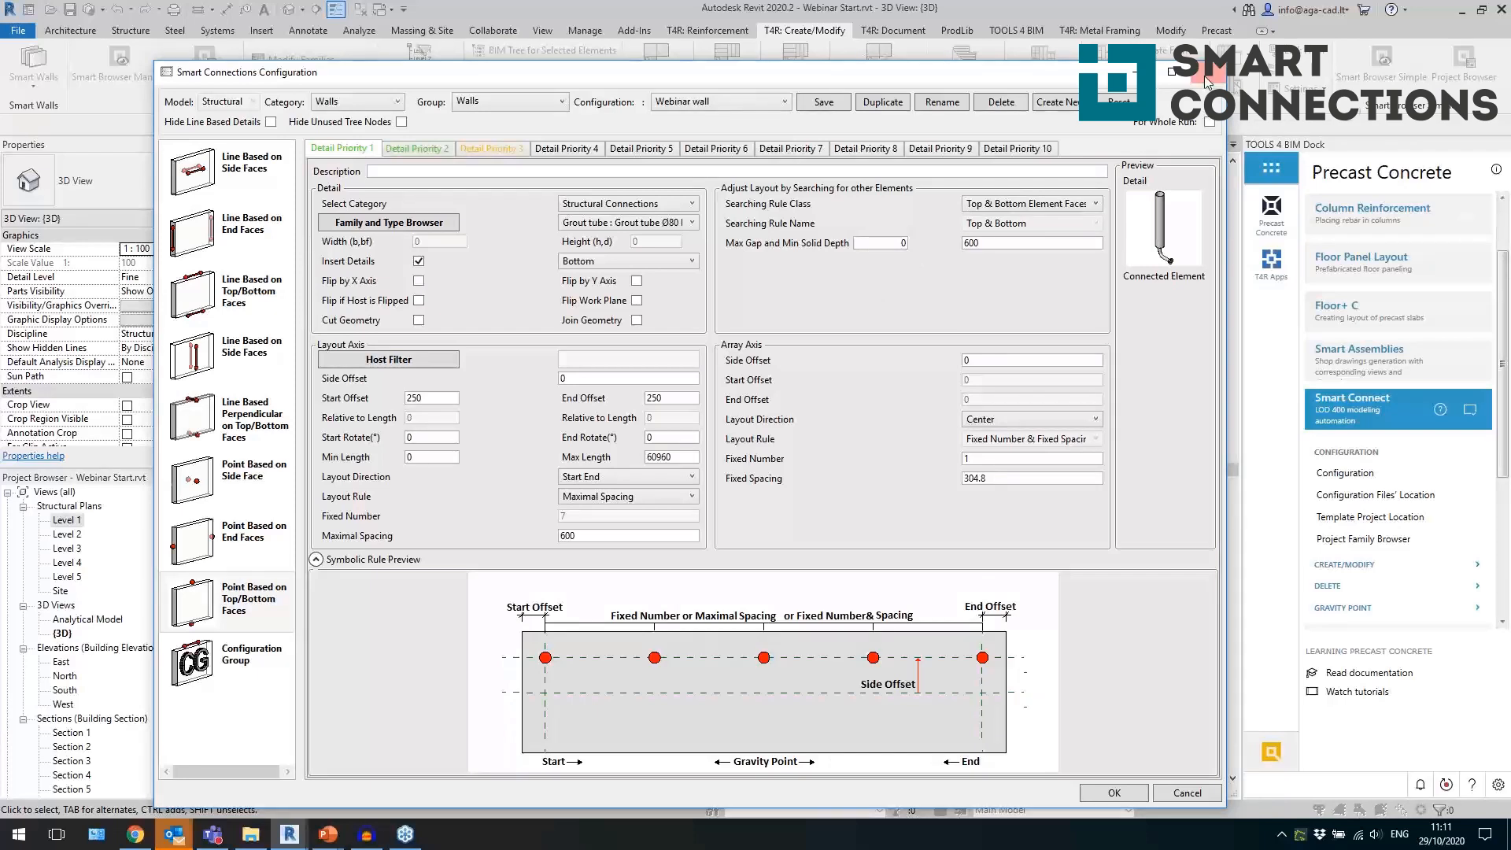
pyautogui.click(703, 103)
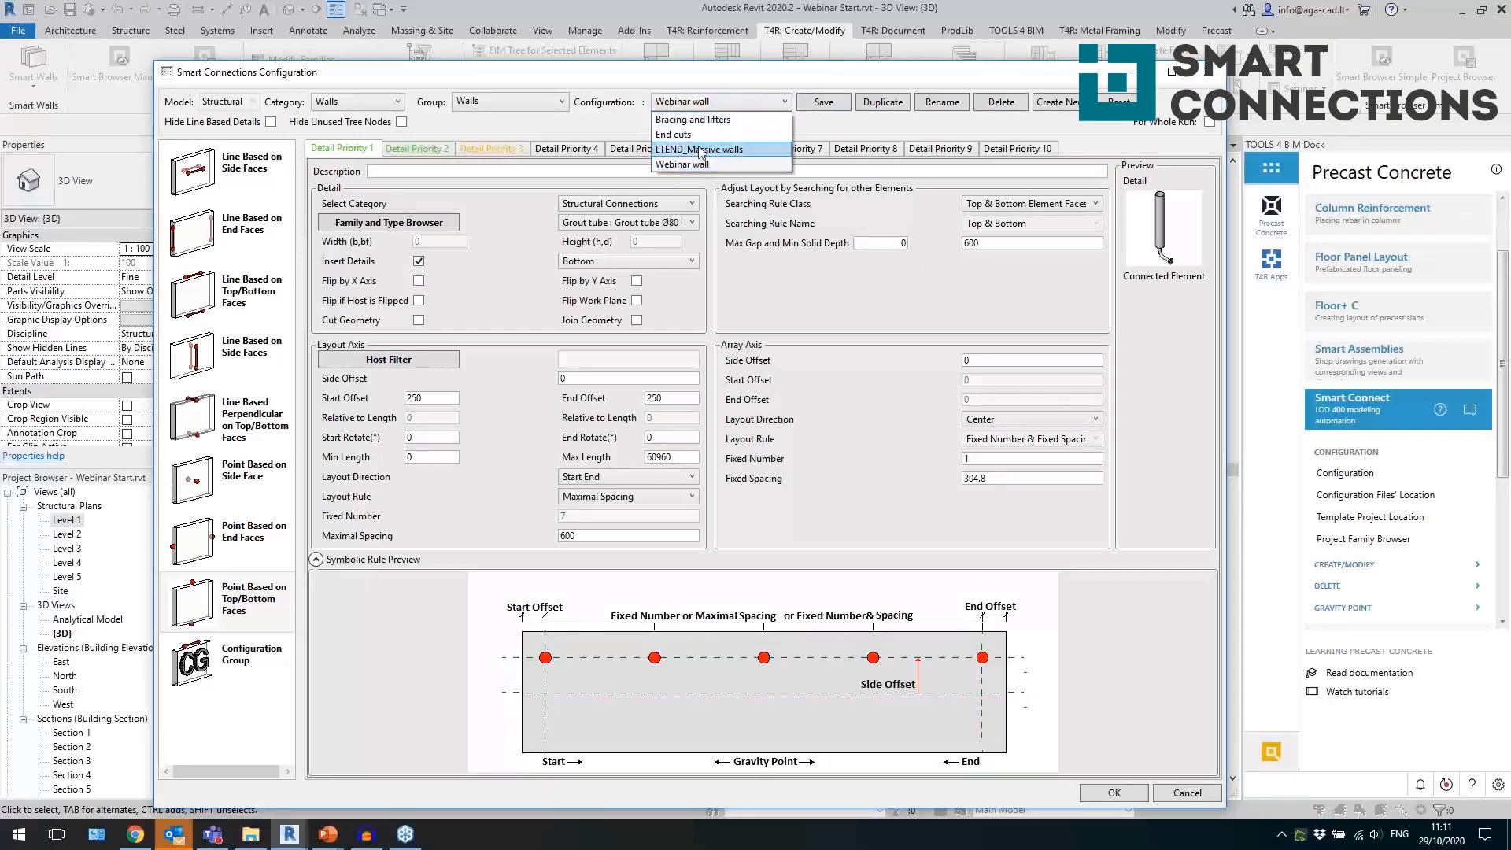
pyautogui.click(834, 289)
pyautogui.click(1211, 72)
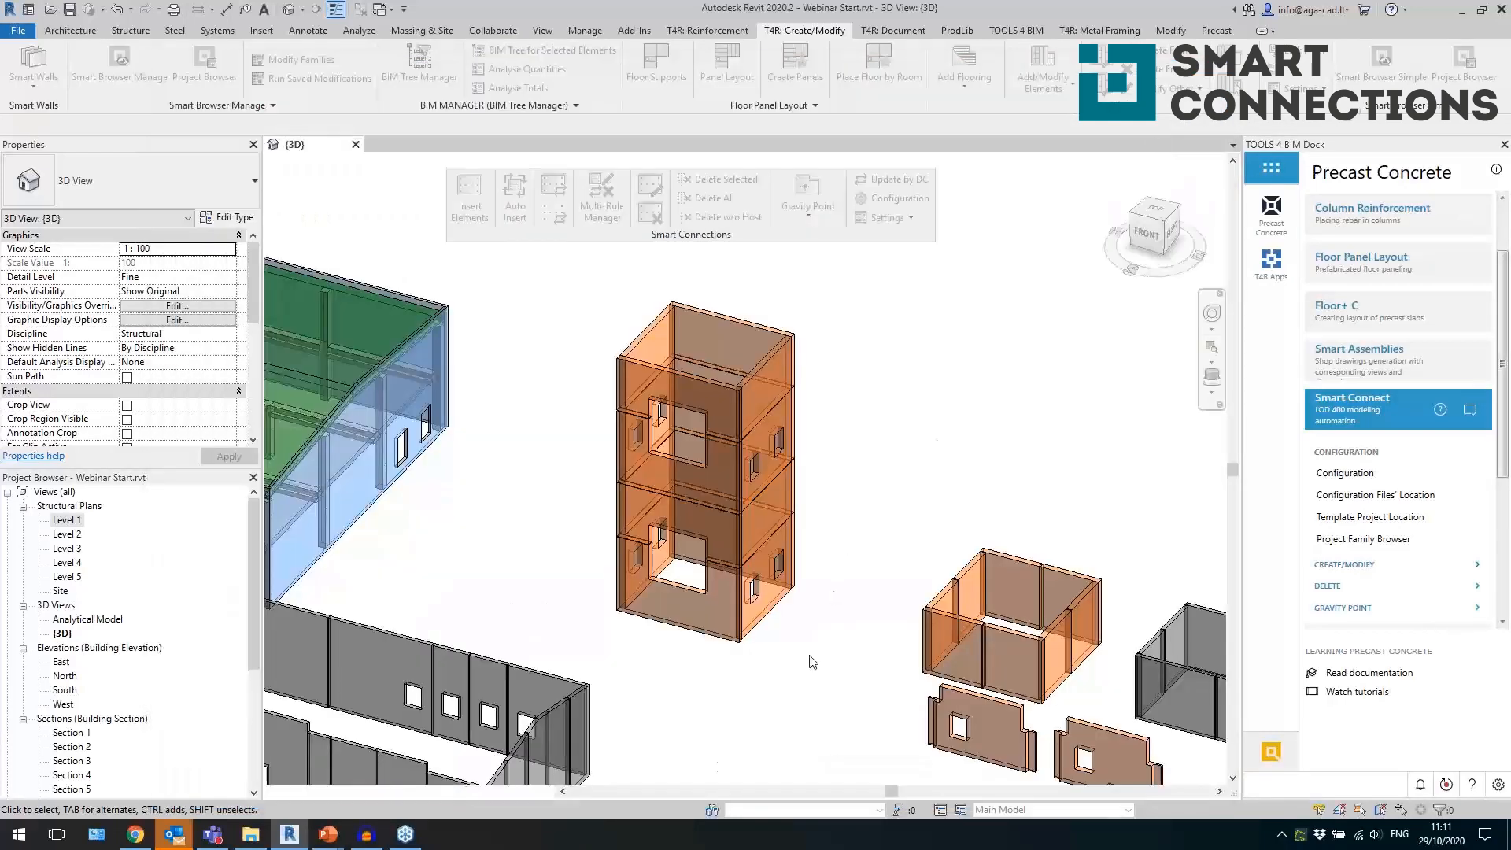
# Select the Precast - 300 walls on three sides of the multi-storey tower and split them vertically into panels with Smart Walls.
pyautogui.moveTo(815, 546)
pyautogui.keyDown('shift'); pyautogui.mouseDown(button='middle')
pyautogui.moveTo(861, 472)
pyautogui.moveTo(811, 557)
pyautogui.mouseUp(button='middle'); pyautogui.keyUp('shift')
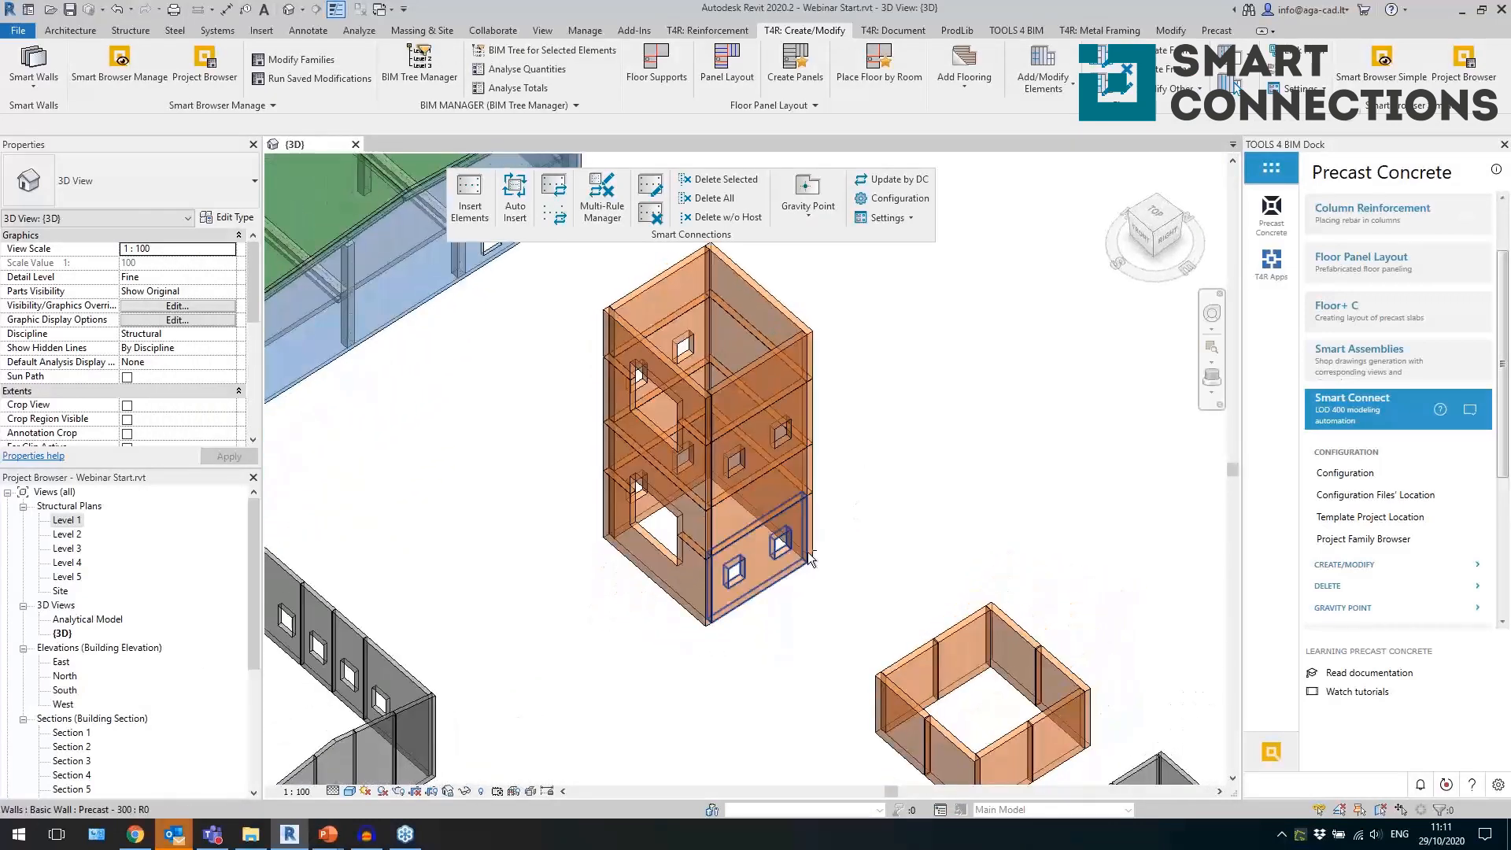
pyautogui.click(731, 312)
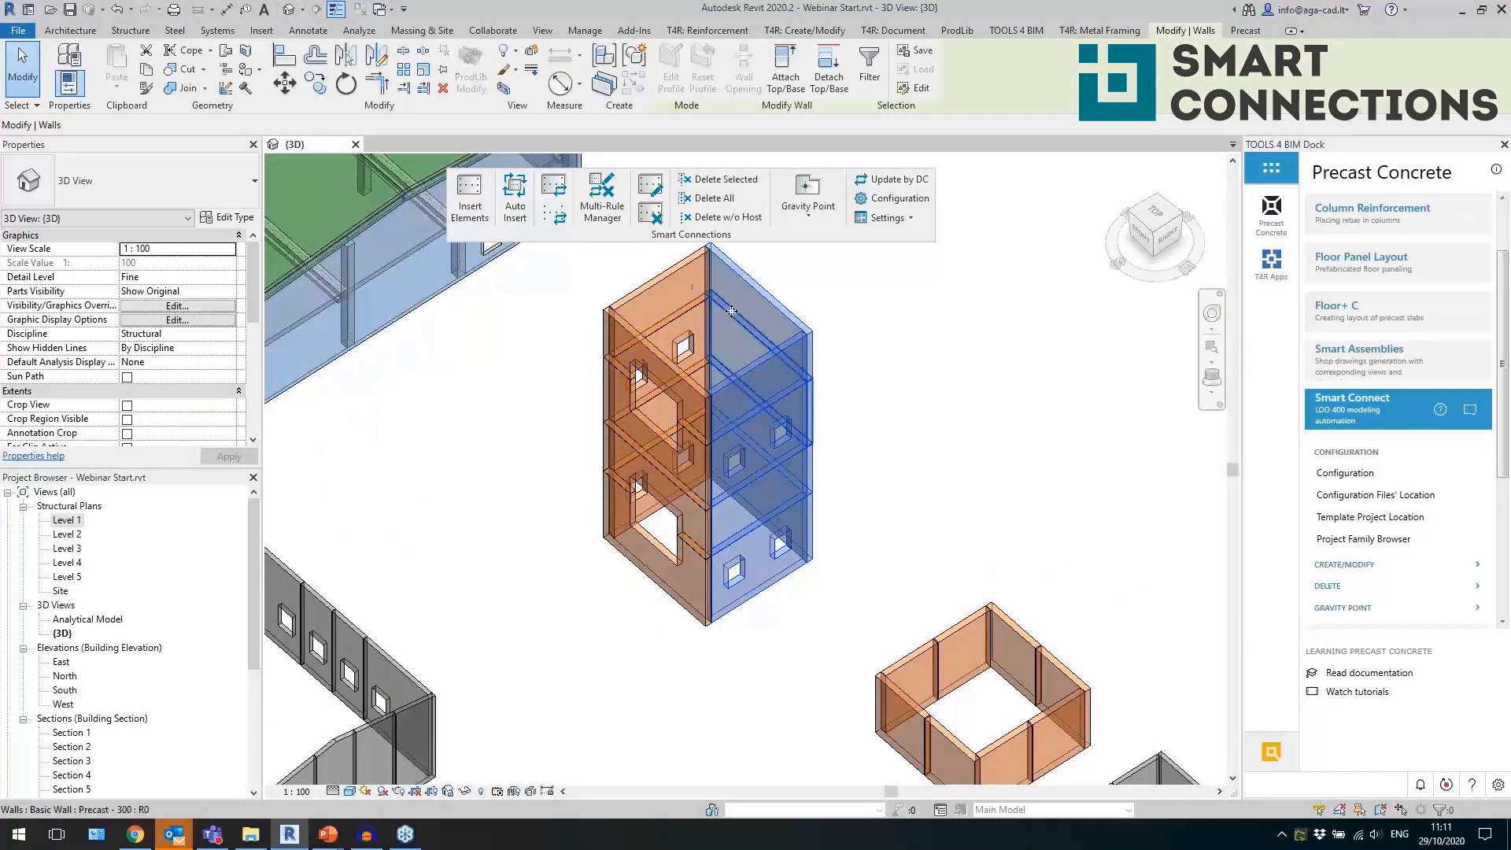
pyautogui.keyDown('shift'); pyautogui.moveTo(732, 312); pyautogui.dragTo(691, 424, button='middle'); pyautogui.keyUp('shift')
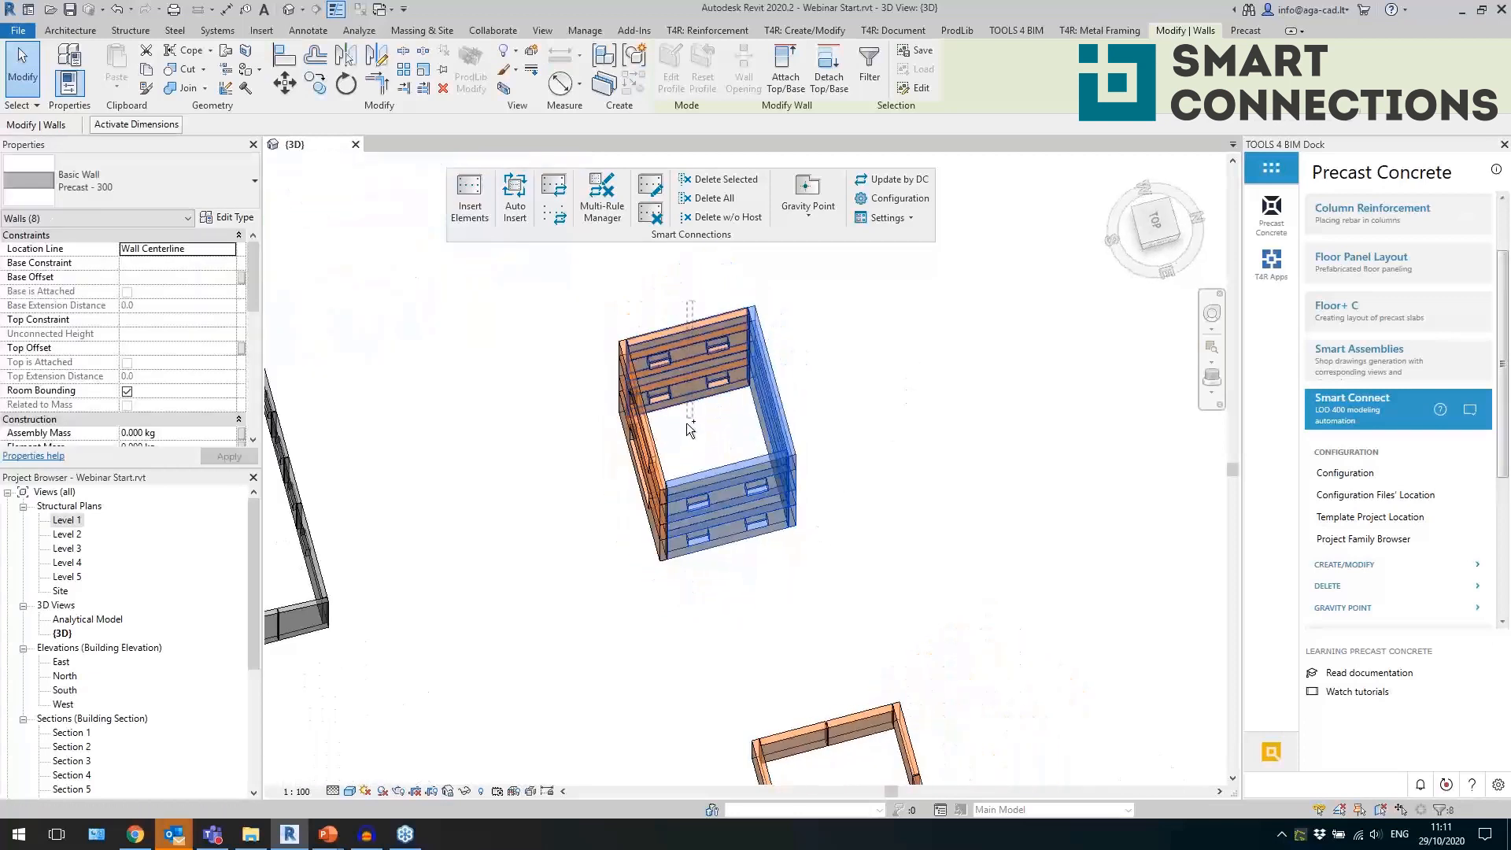
pyautogui.keyDown('ctrl'); pyautogui.click(690, 424); pyautogui.keyUp('ctrl')
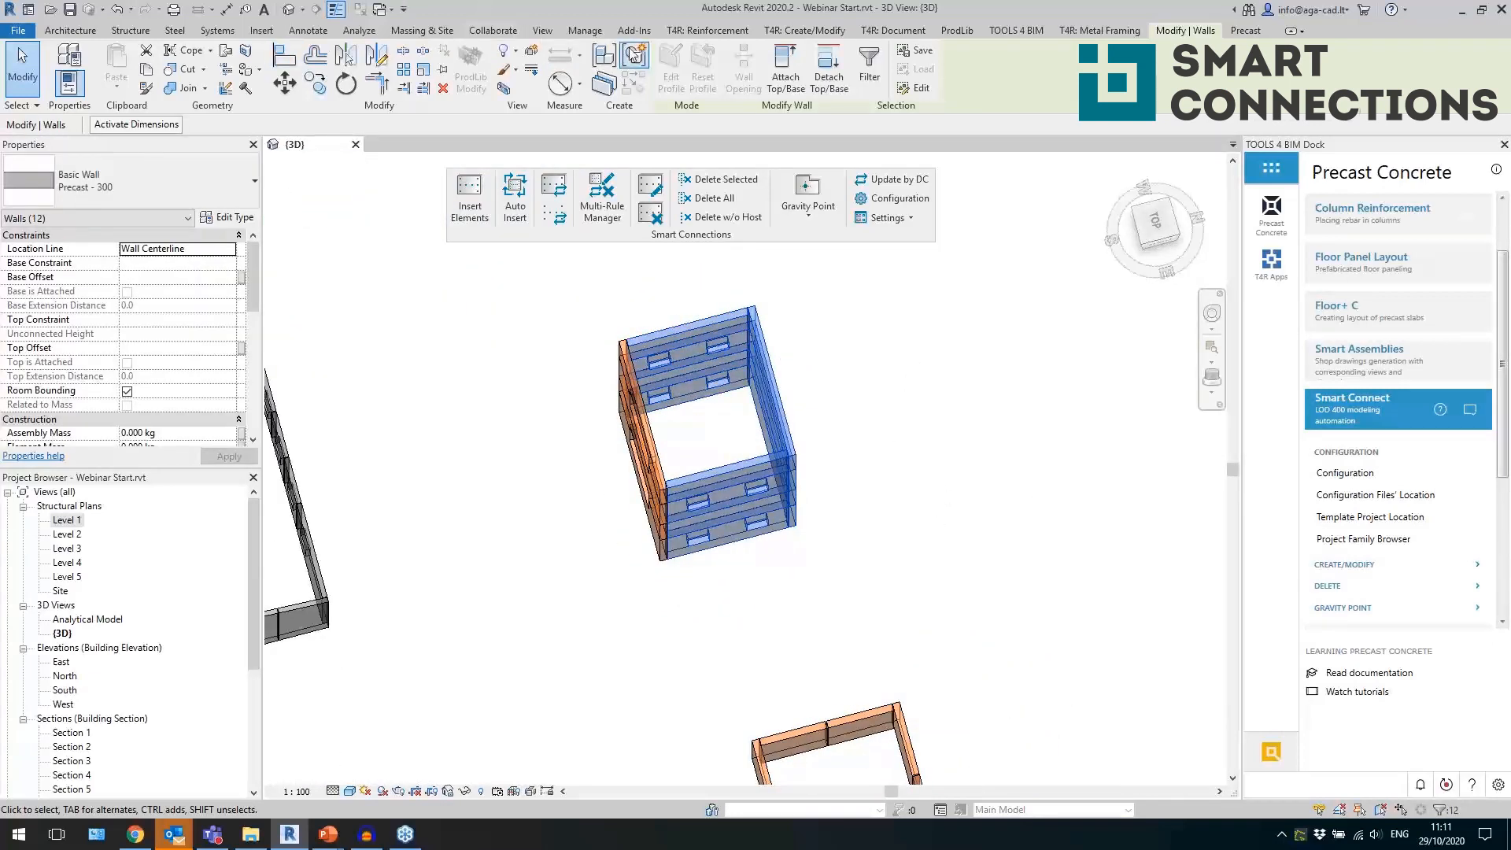
pyautogui.click(804, 30)
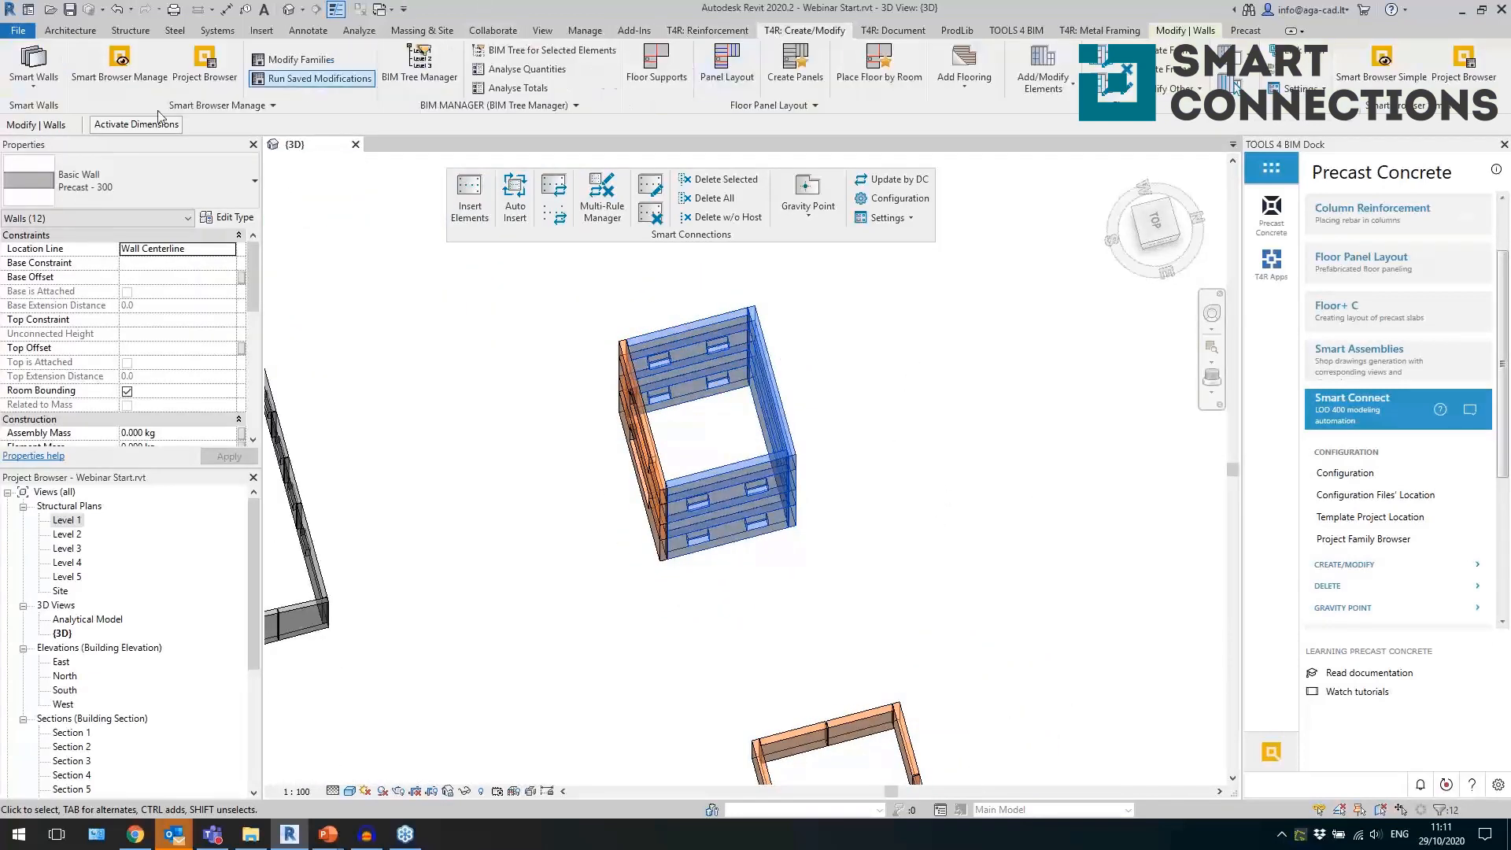
pyautogui.click(19, 93)
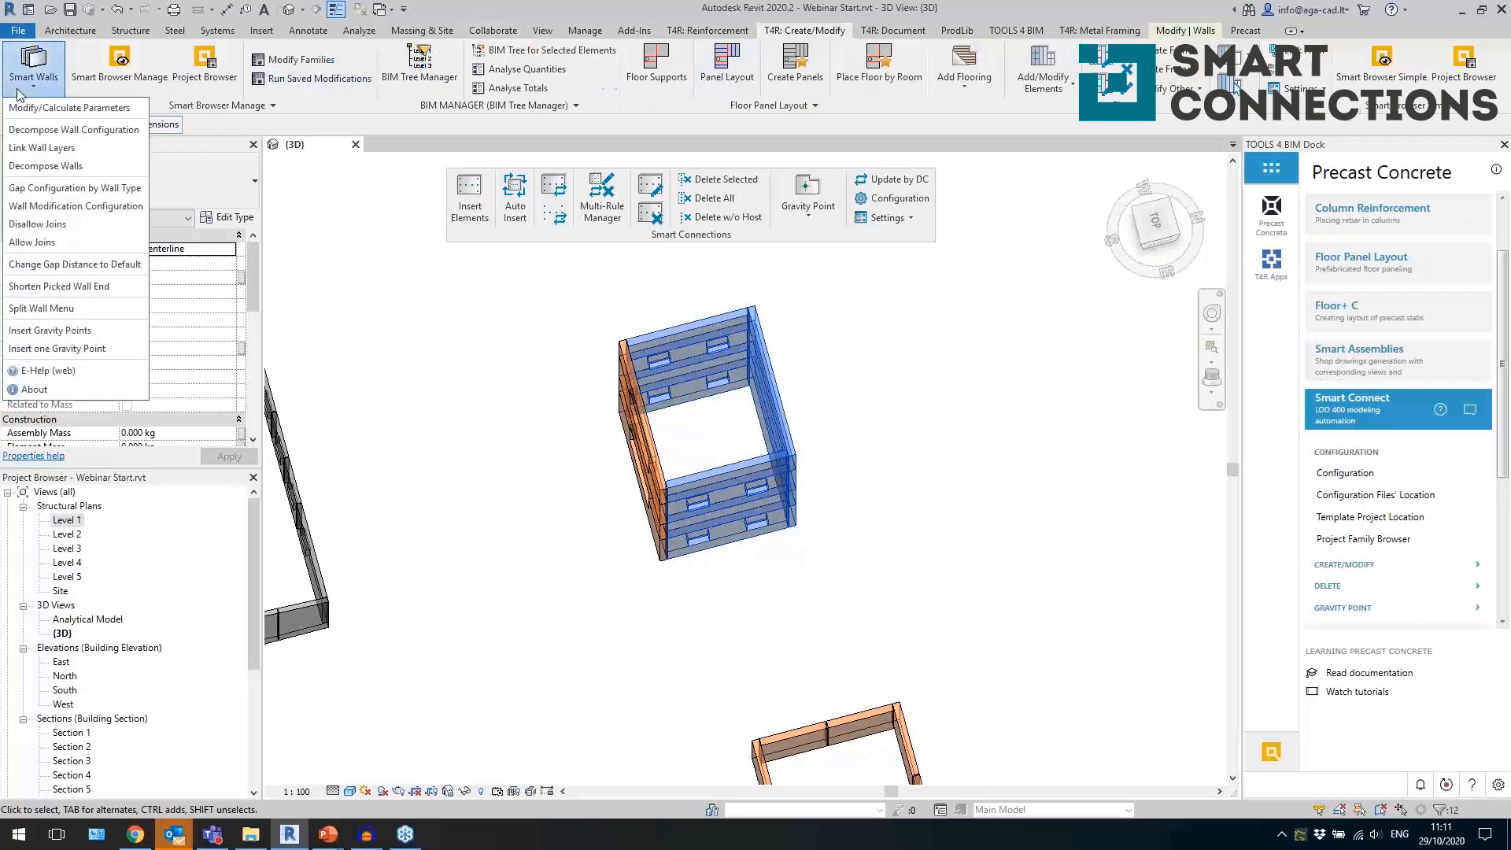
pyautogui.click(61, 308)
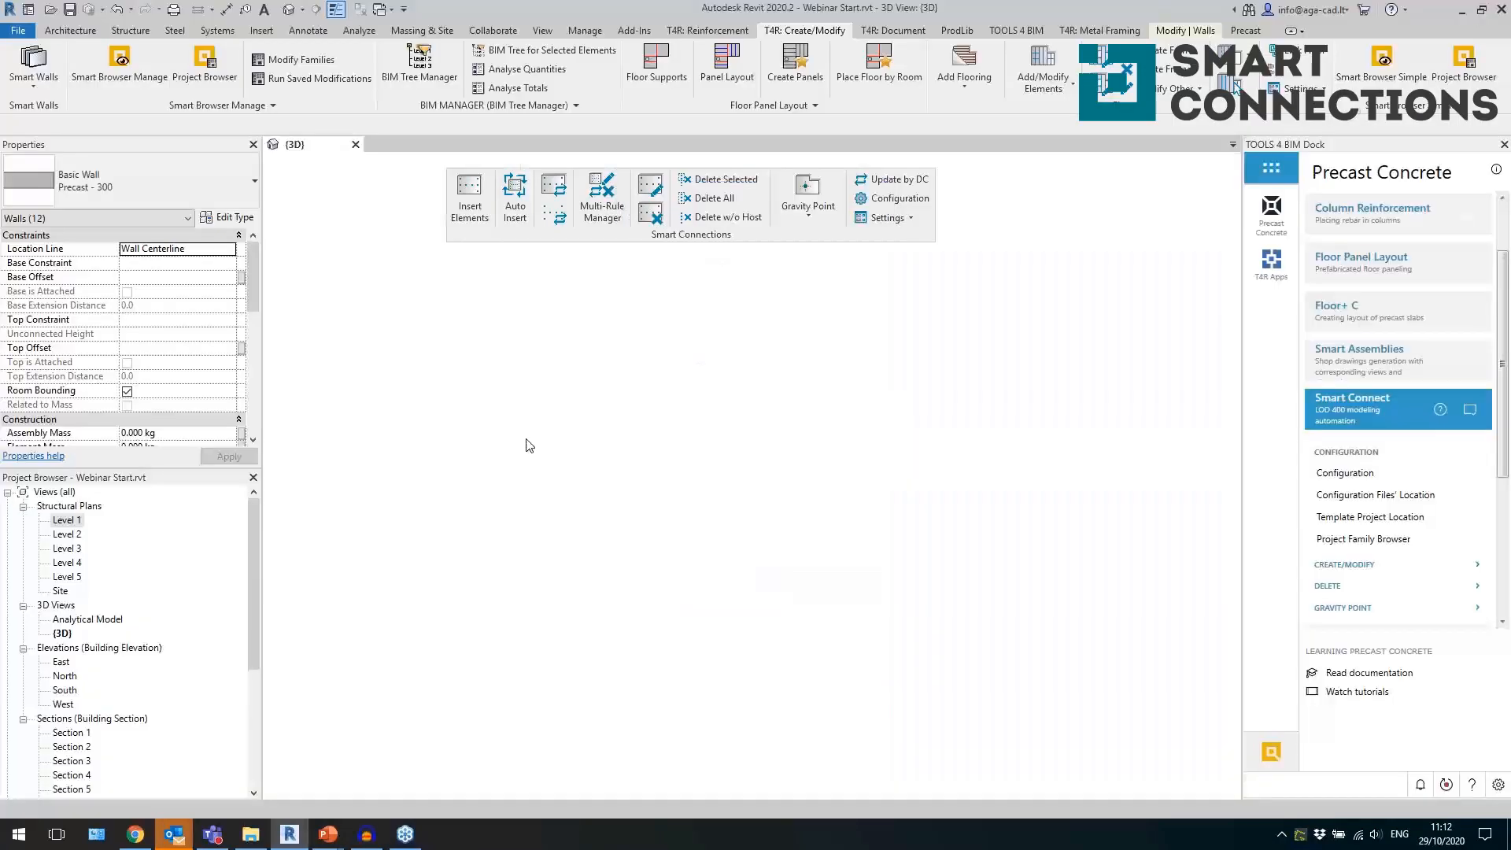
pyautogui.scroll(3, 793, 553)
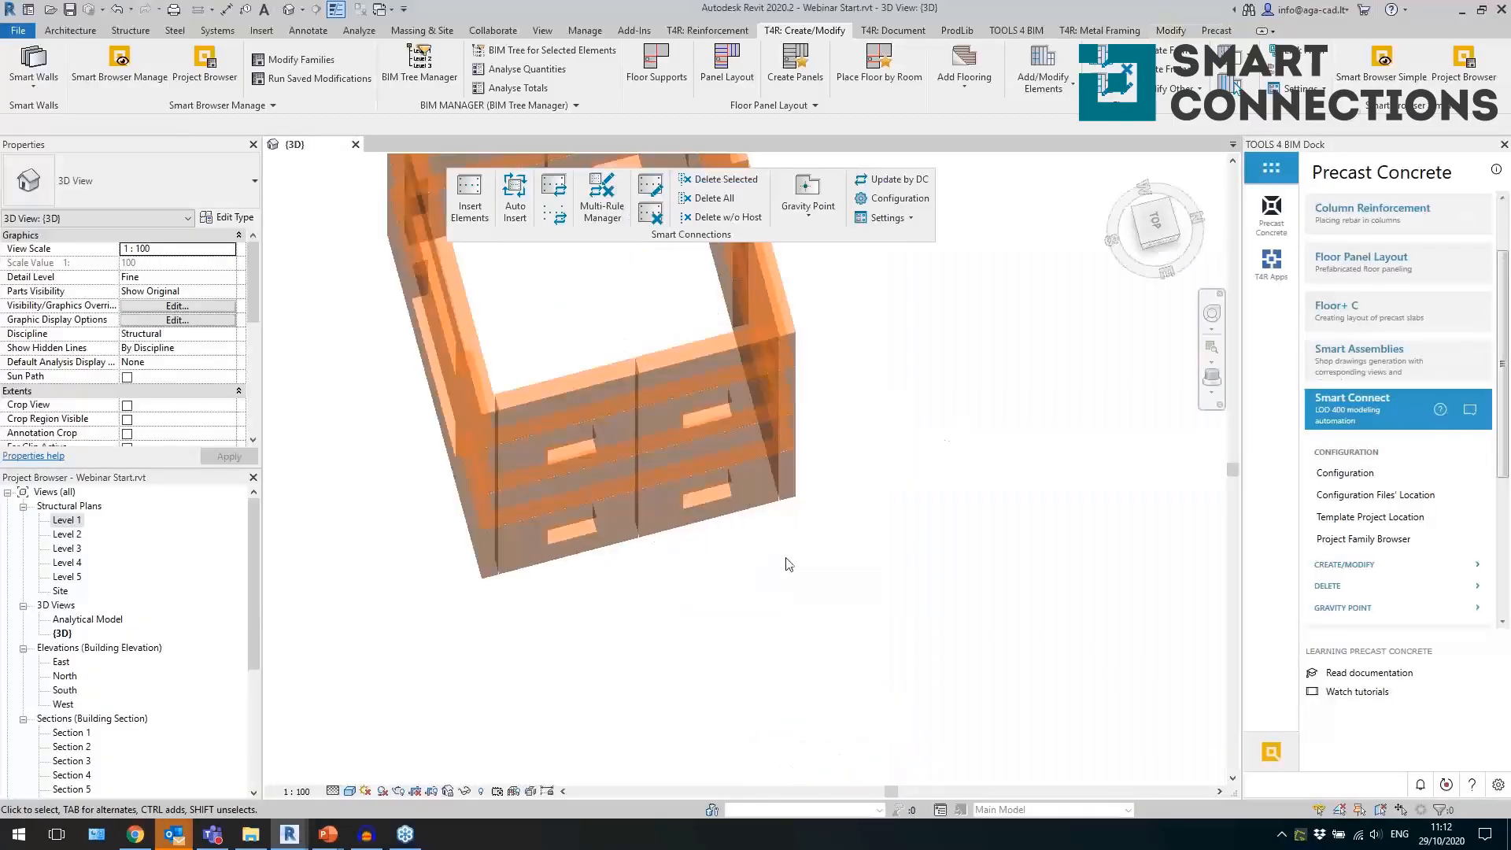
# Insert the Webinar wall connection details into the selected lower-storey panels on the split window side of the tower.
pyautogui.click(721, 524)
pyautogui.scroll(-3, 720, 523)
pyautogui.scroll(-2, 943, 469)
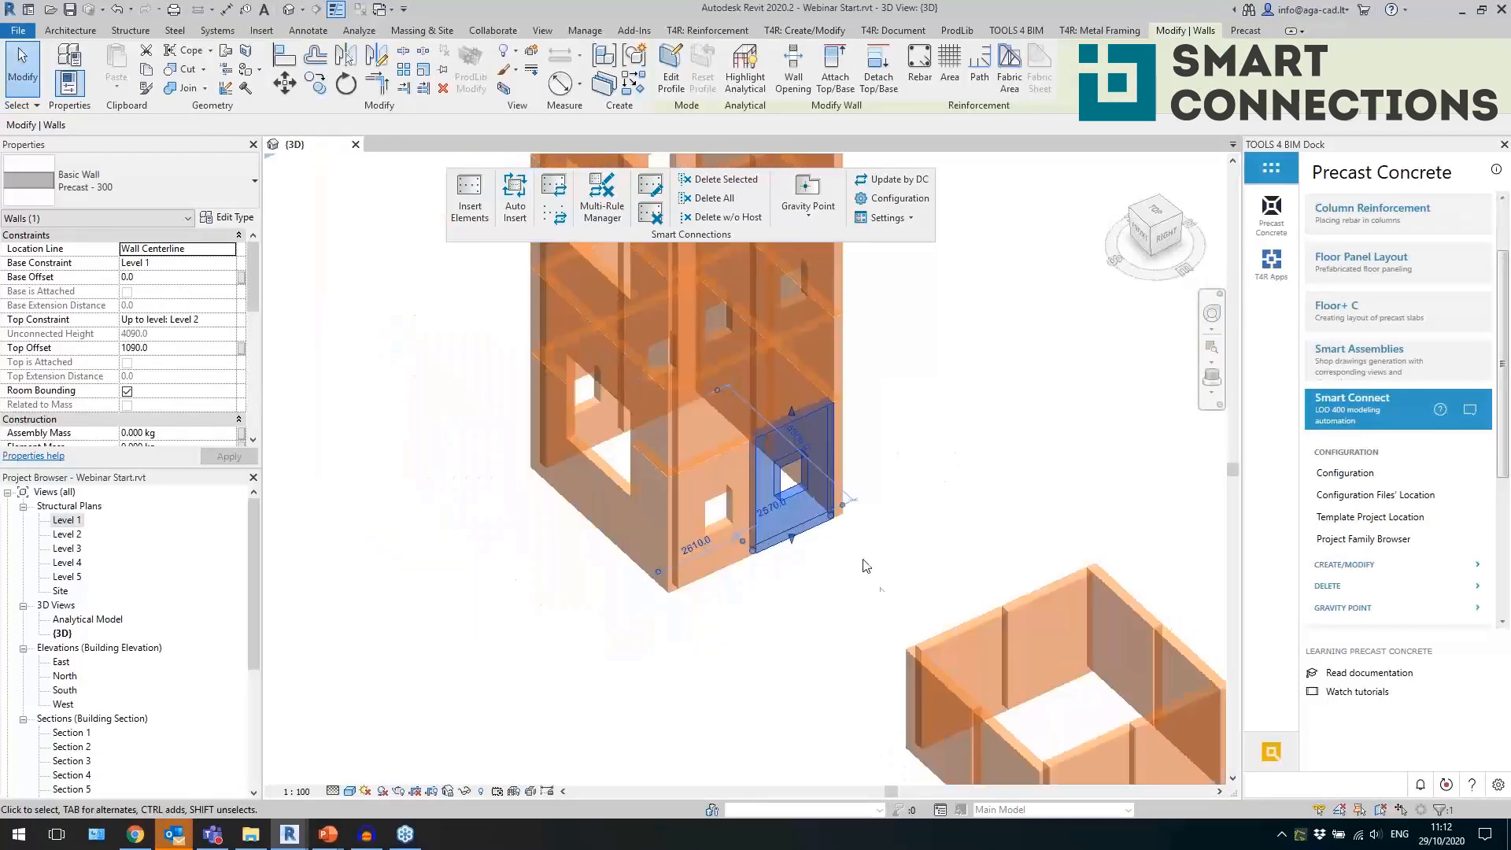
pyautogui.keyDown('shift'); pyautogui.moveTo(880, 551); pyautogui.dragTo(733, 513, button='middle'); pyautogui.keyUp('shift')
pyautogui.click(734, 627)
pyautogui.moveTo(736, 644); pyautogui.dragTo(610, 309)
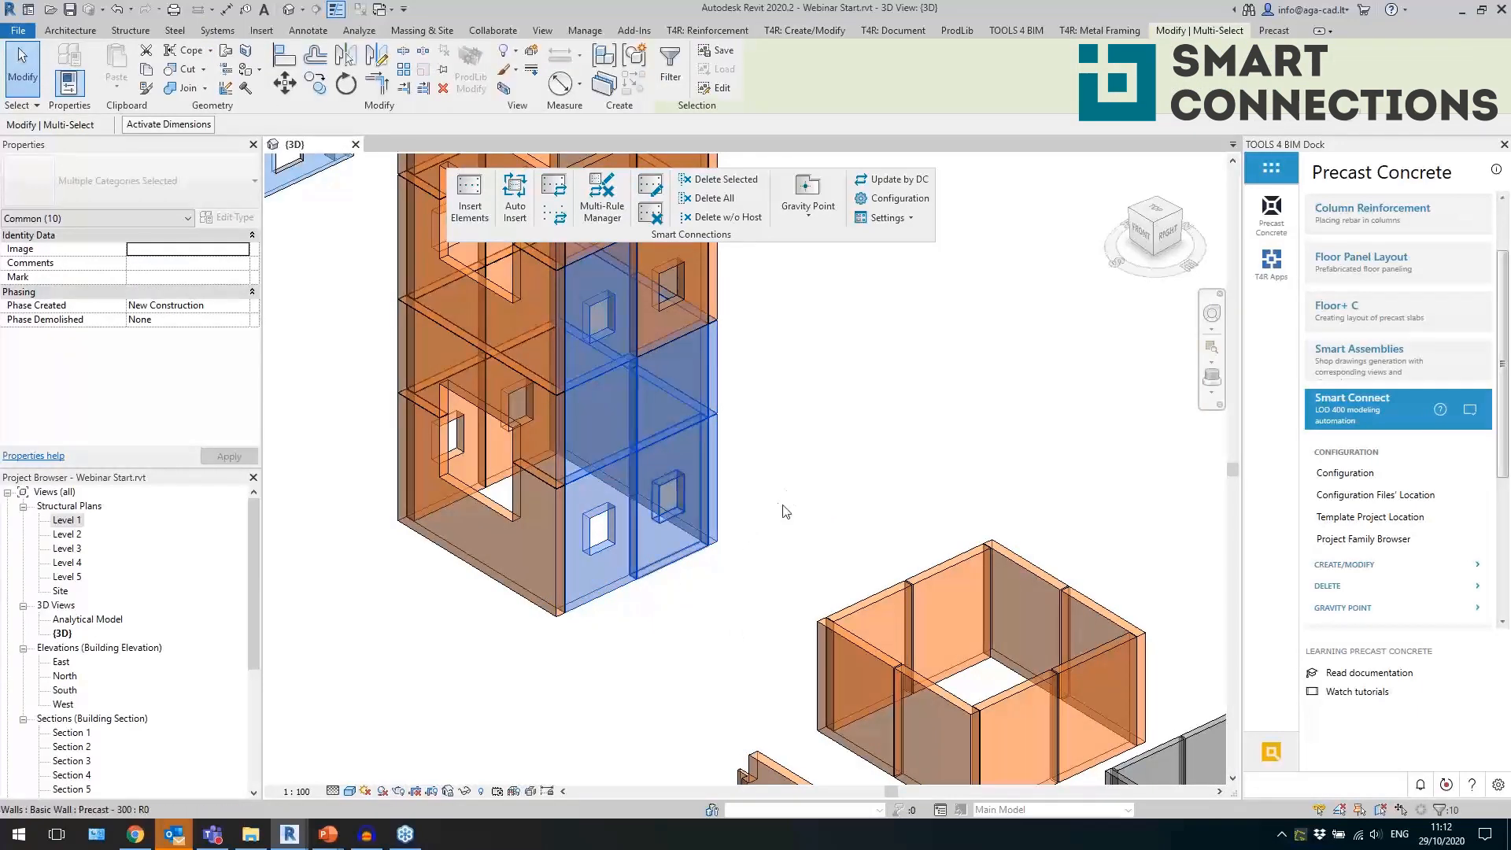
pyautogui.click(469, 199)
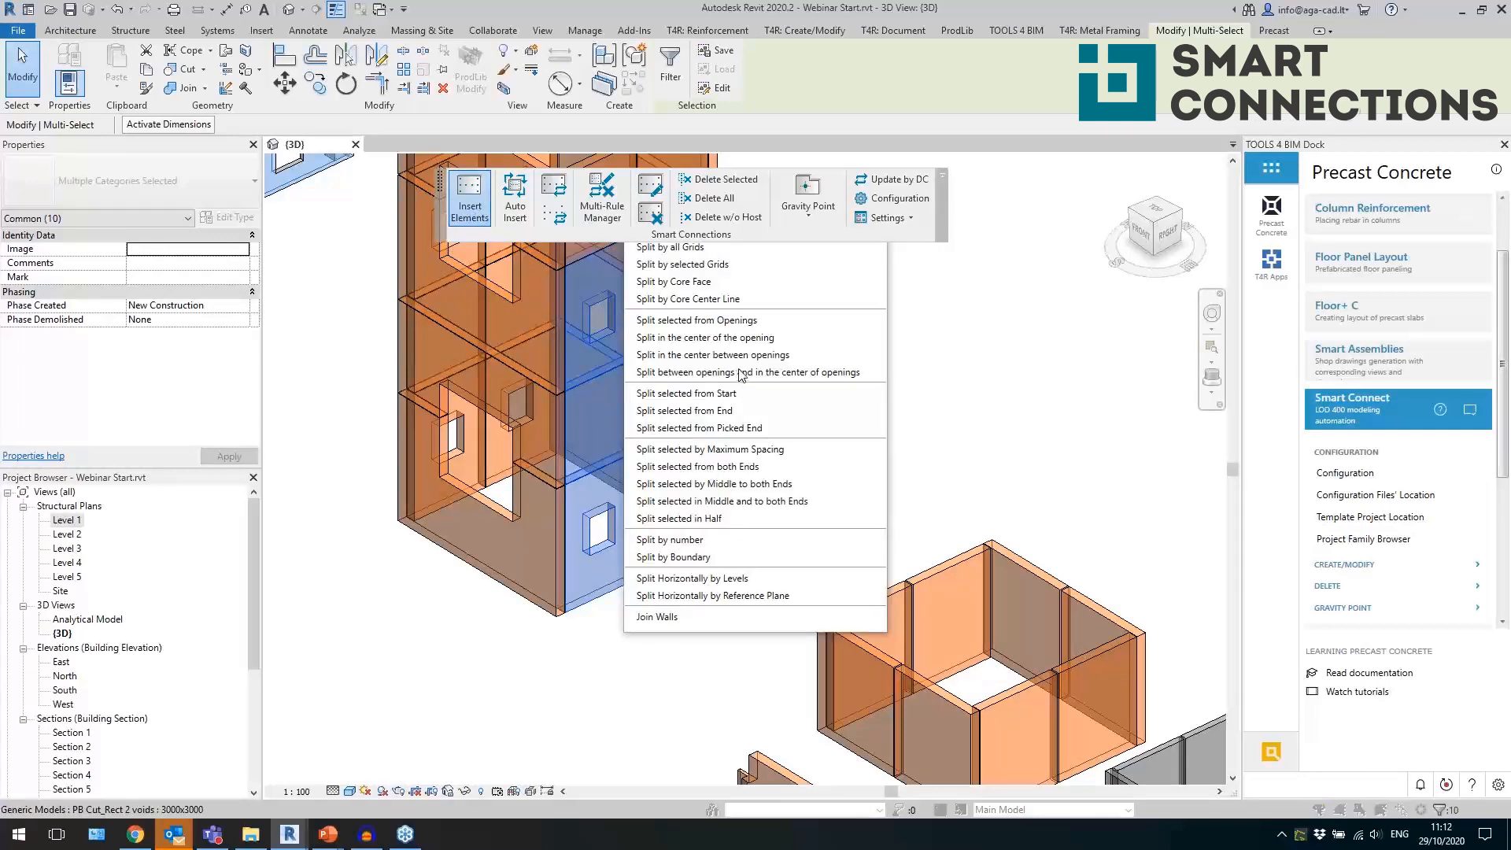
pyautogui.click(520, 386)
pyautogui.click(549, 392)
pyautogui.click(784, 498)
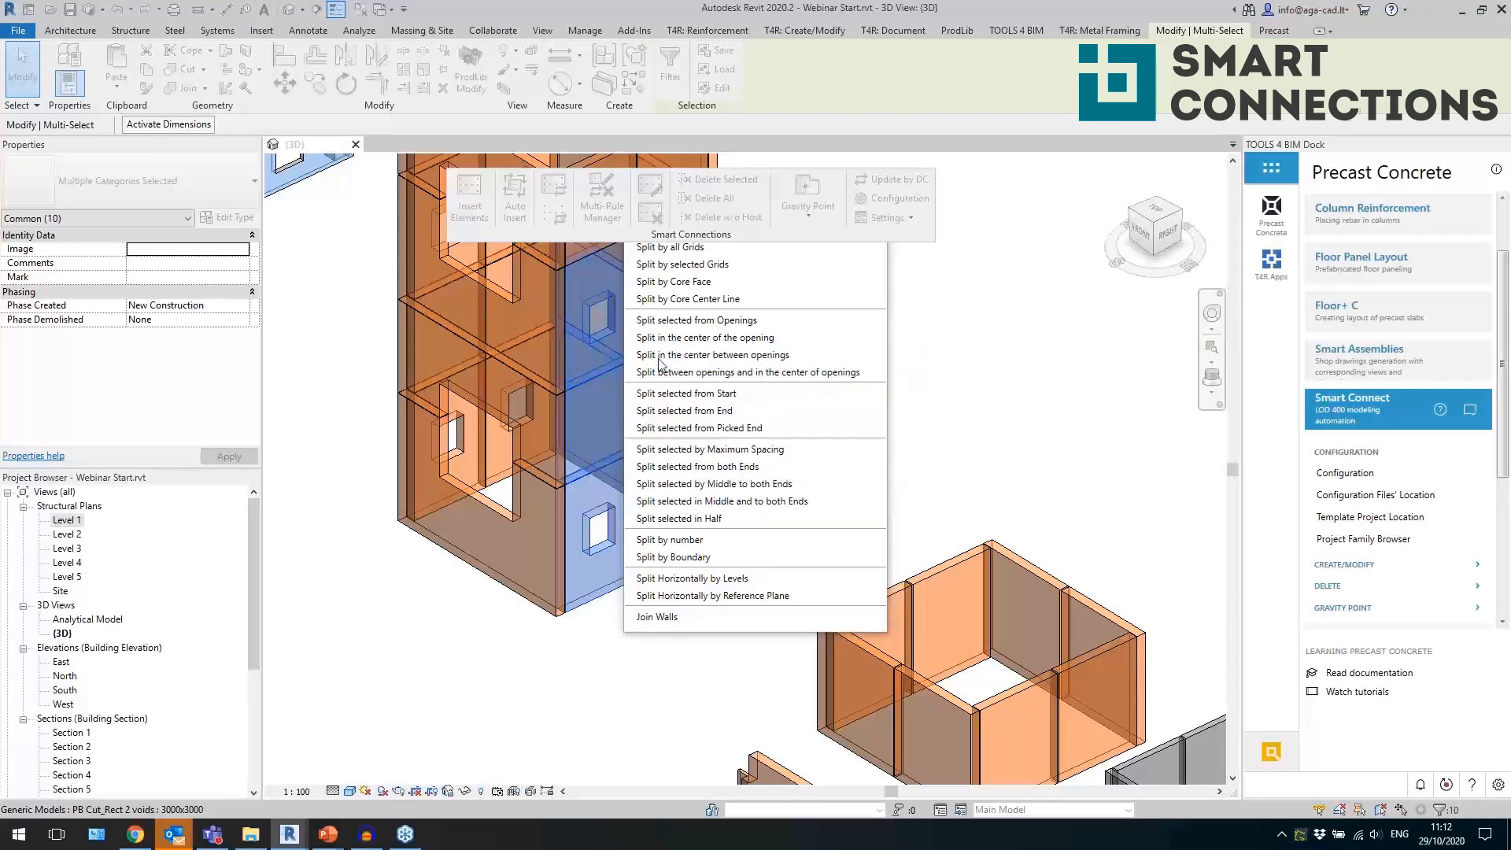
pyautogui.click(875, 194)
pyautogui.click(884, 455)
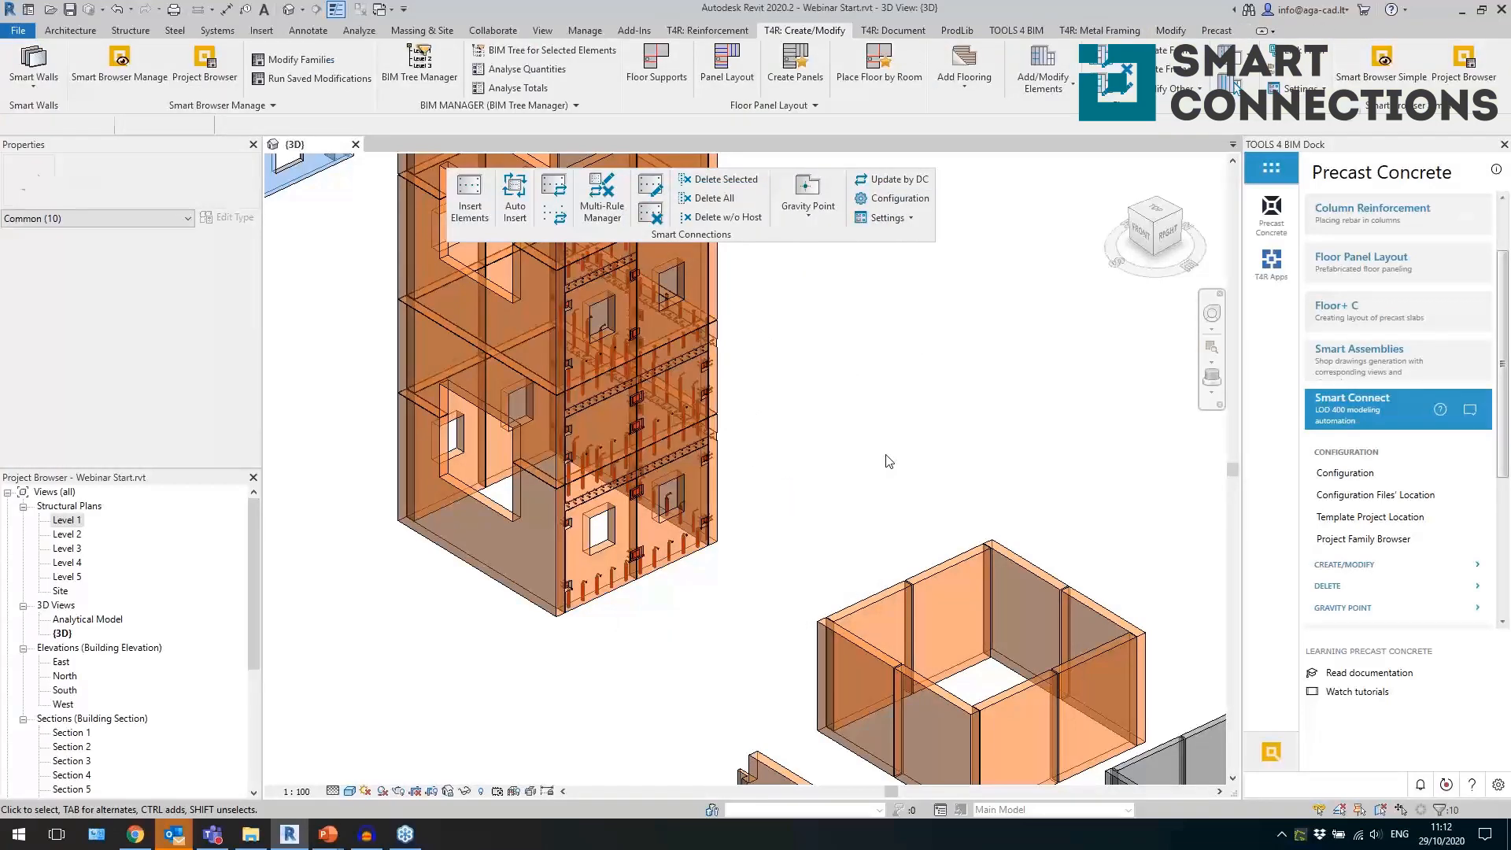
# Inspect the inserted grout tubes along the panel bases and the connections at the storey joint from several angles.
pyautogui.scroll(5, 707, 630)
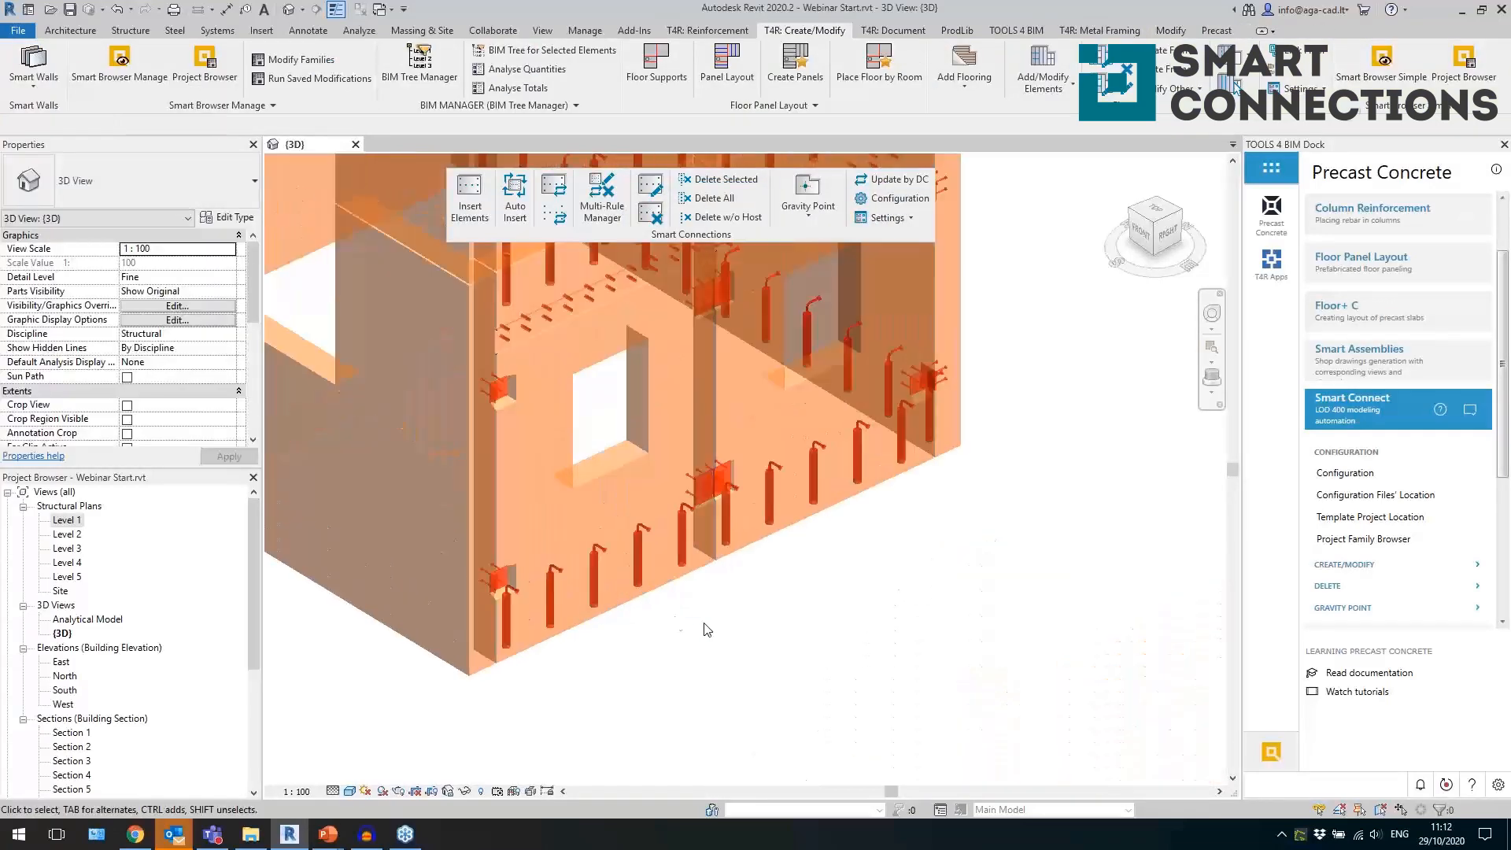
pyautogui.click(603, 571)
pyautogui.keyDown('shift'); pyautogui.moveTo(711, 614); pyautogui.dragTo(682, 600, button='middle'); pyautogui.keyUp('shift')
pyautogui.moveTo(655, 505); pyautogui.dragTo(608, 603, button='middle')
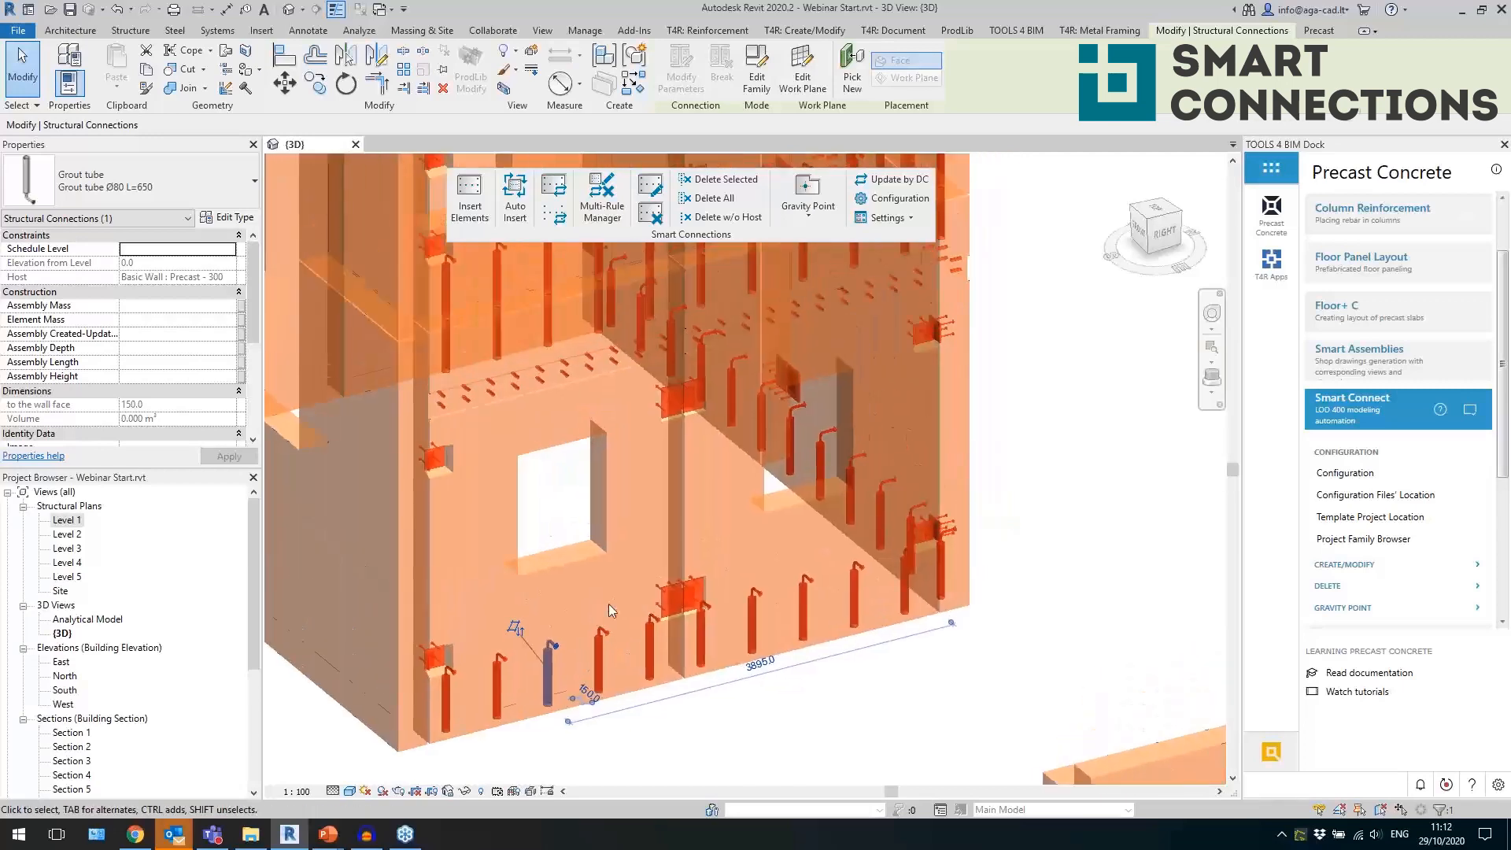
pyautogui.click(495, 347)
pyautogui.click(441, 465)
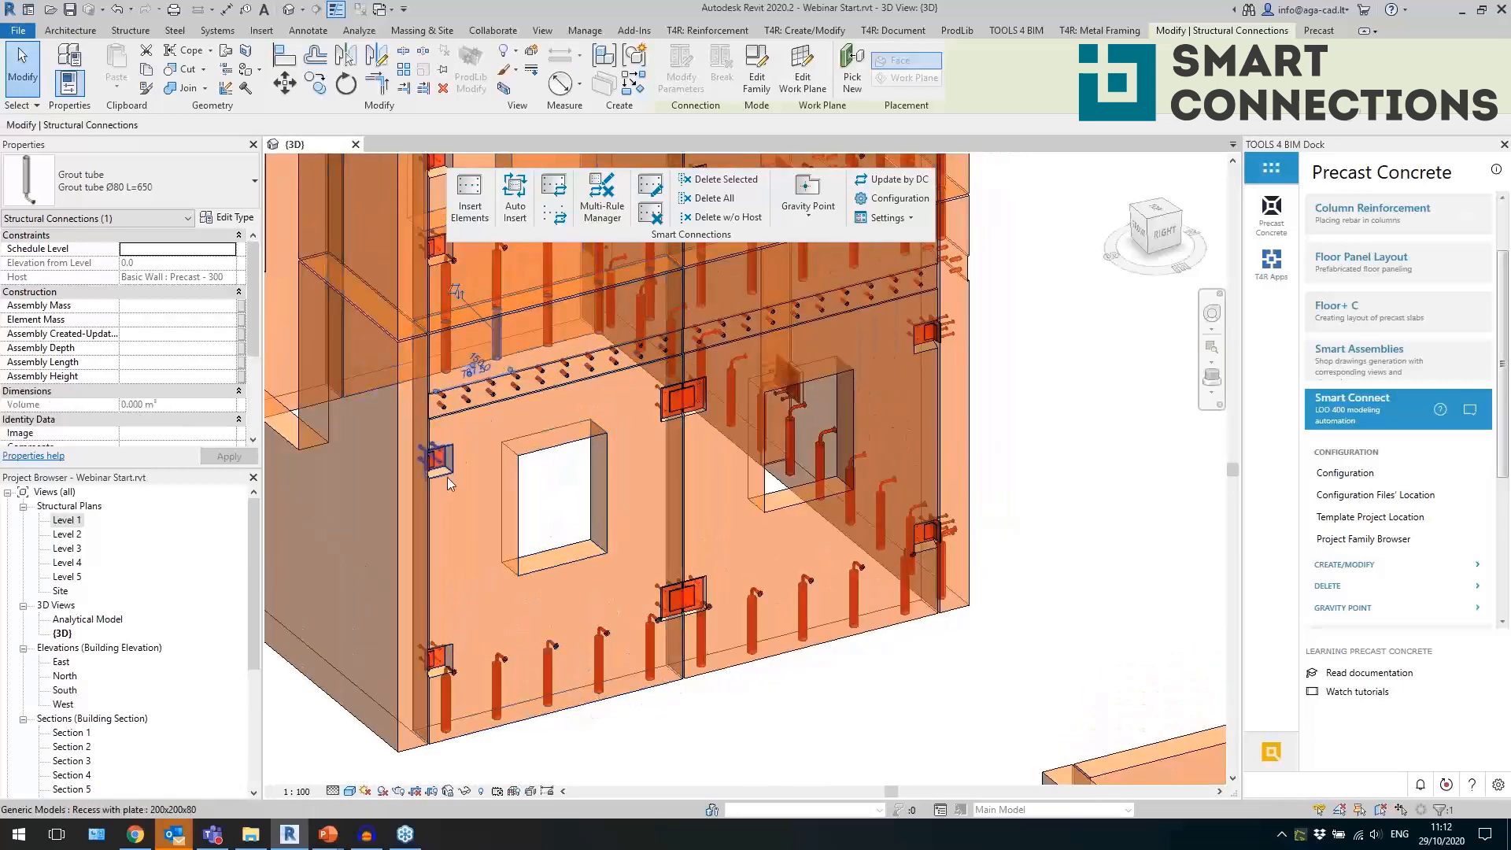
pyautogui.keyDown('shift'); pyautogui.moveTo(485, 570); pyautogui.dragTo(285, 616, button='middle'); pyautogui.keyUp('shift')
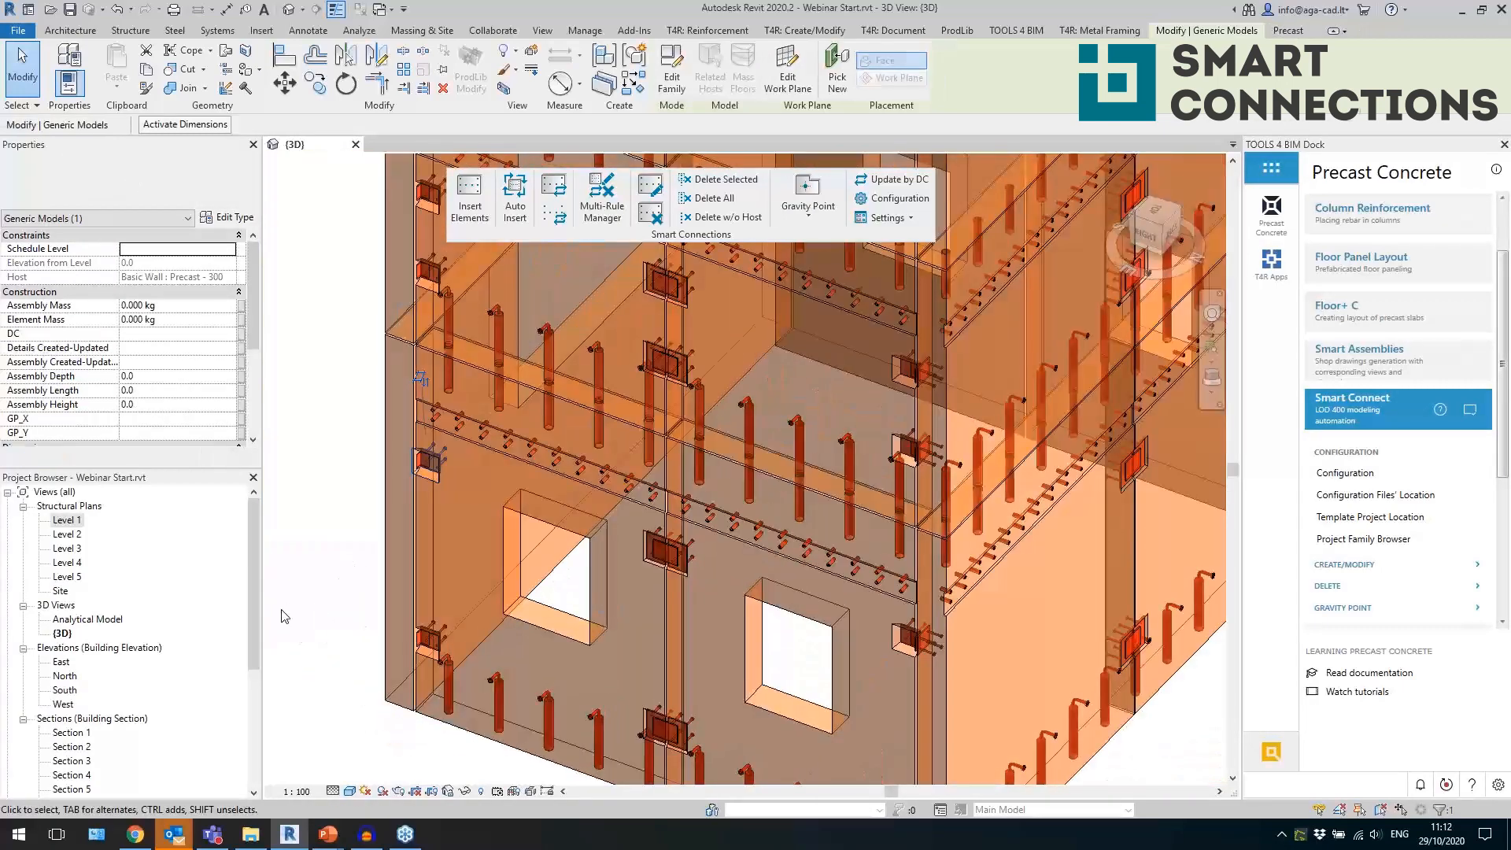
# Examine the 200x200x80 recess with plate at the corner joint and the grout tubes where the upper panels meet the lower ones.
pyautogui.scroll(3, 356, 683)
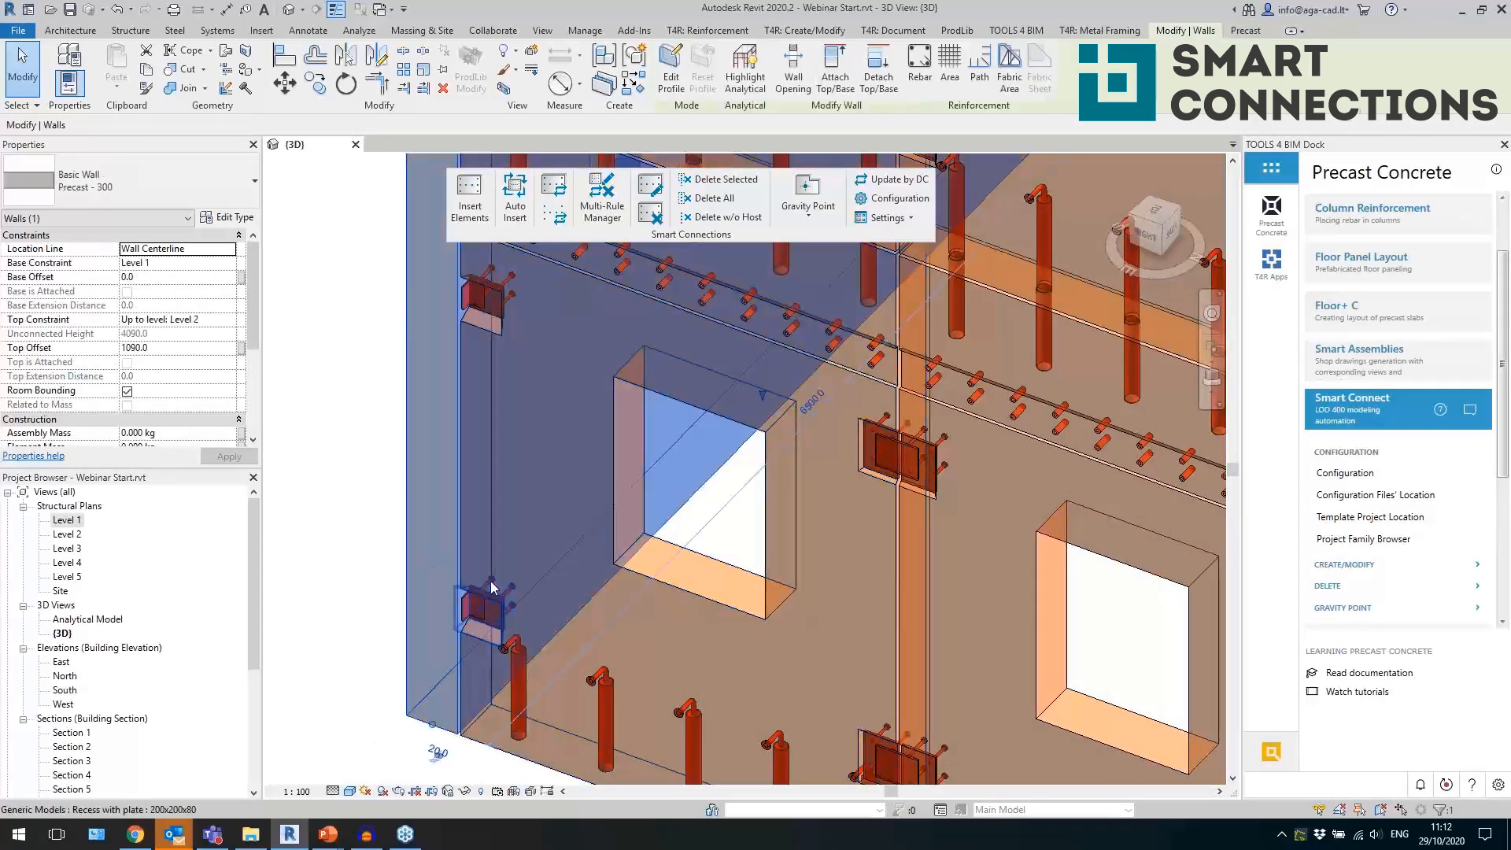
pyautogui.press('Escape')
pyautogui.scroll(4, 470, 634)
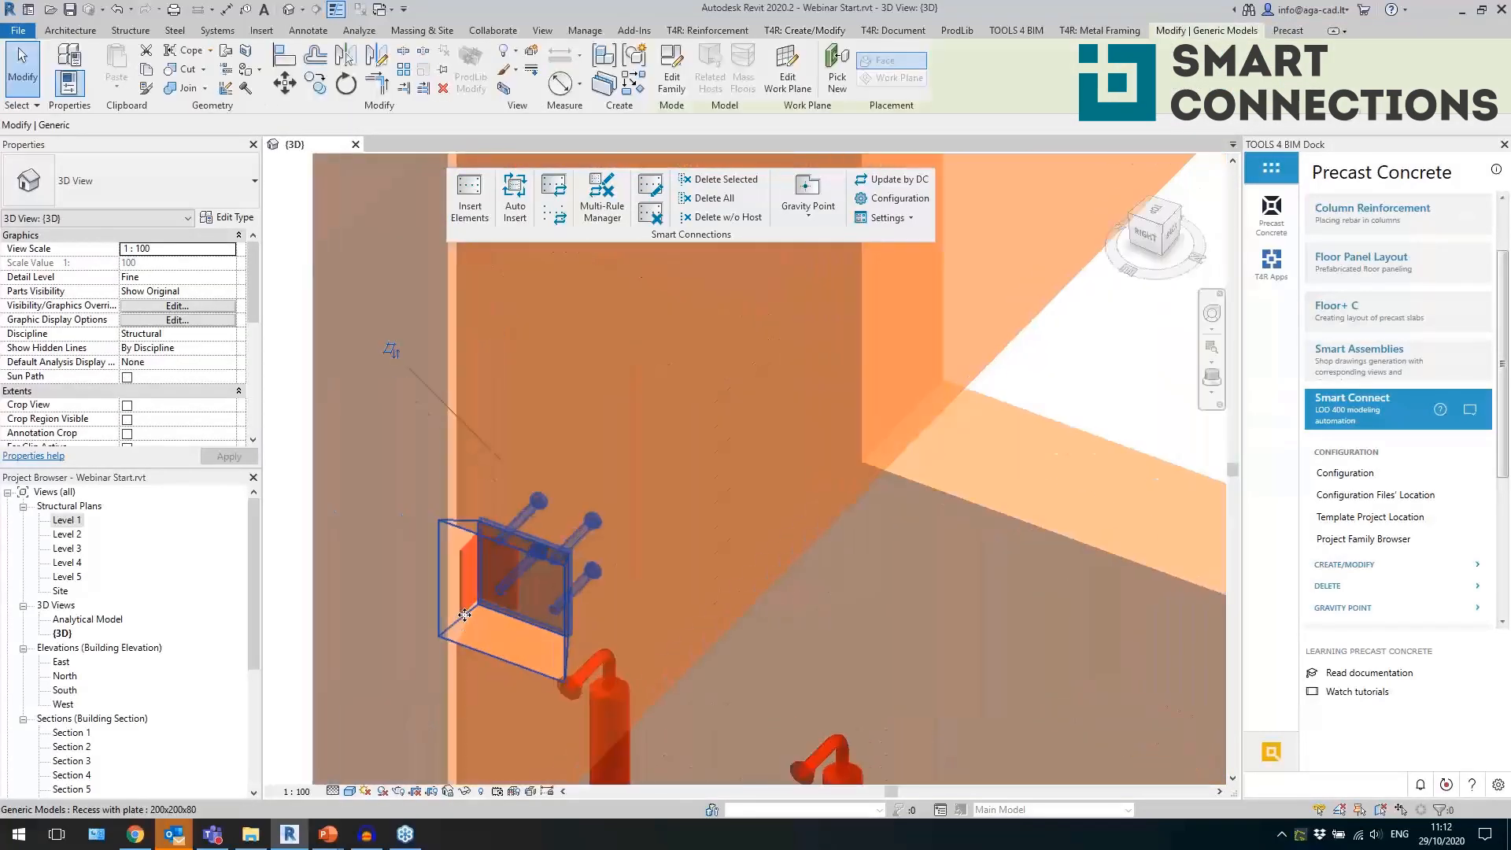
pyautogui.click(465, 573)
pyautogui.scroll(-4, 535, 527)
pyautogui.keyDown('shift'); pyautogui.moveTo(605, 504); pyautogui.dragTo(847, 433, button='middle'); pyautogui.keyUp('shift')
pyautogui.scroll(-3, 768, 564)
pyautogui.moveTo(911, 577); pyautogui.dragTo(713, 696, button='middle')
pyautogui.click(779, 683)
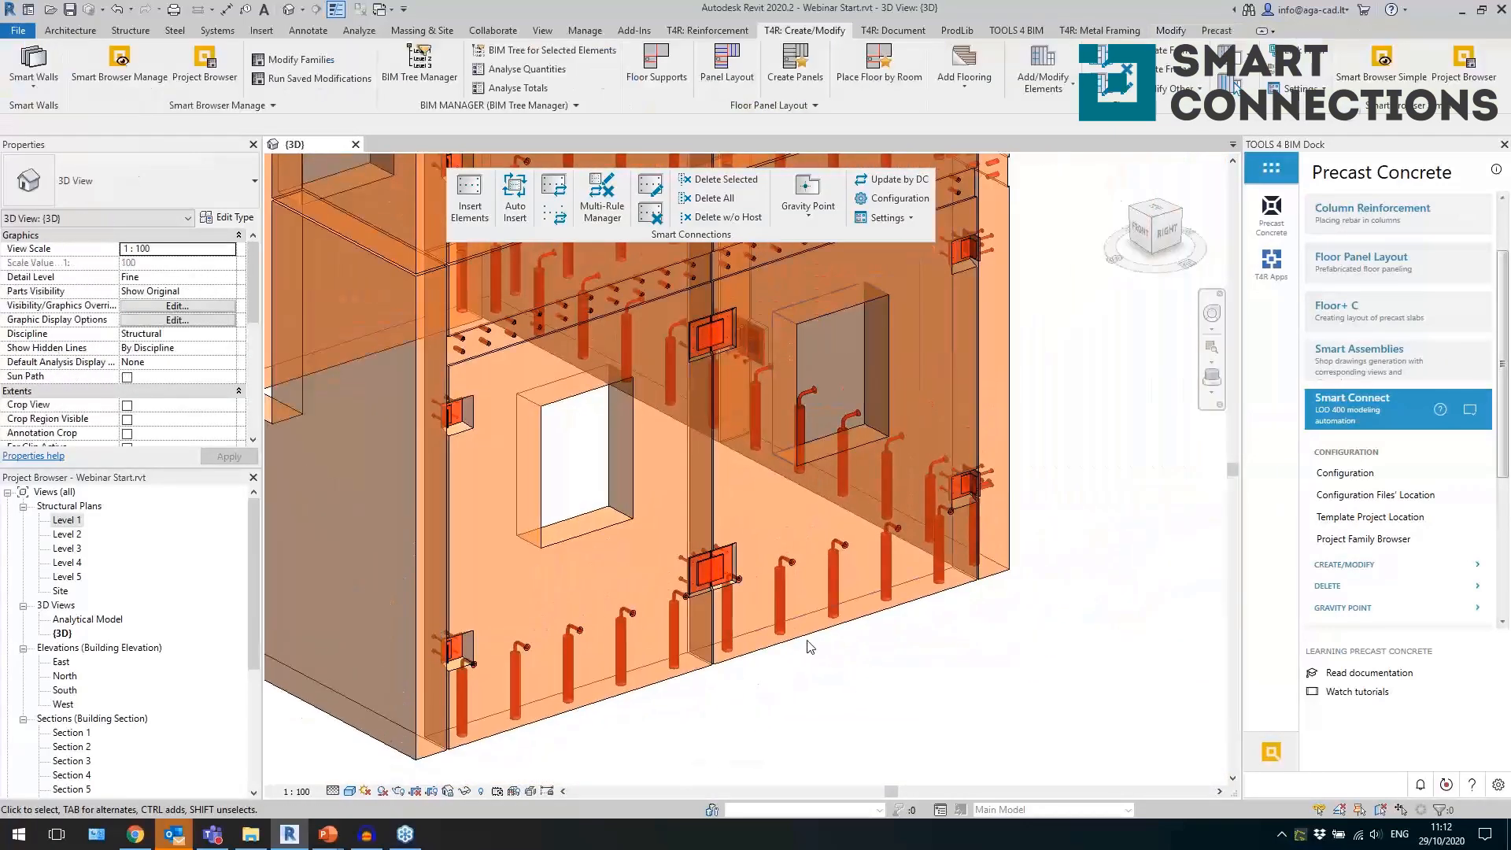
pyautogui.click(551, 335)
pyautogui.moveTo(772, 540); pyautogui.dragTo(665, 583, button='middle')
pyautogui.click(782, 719)
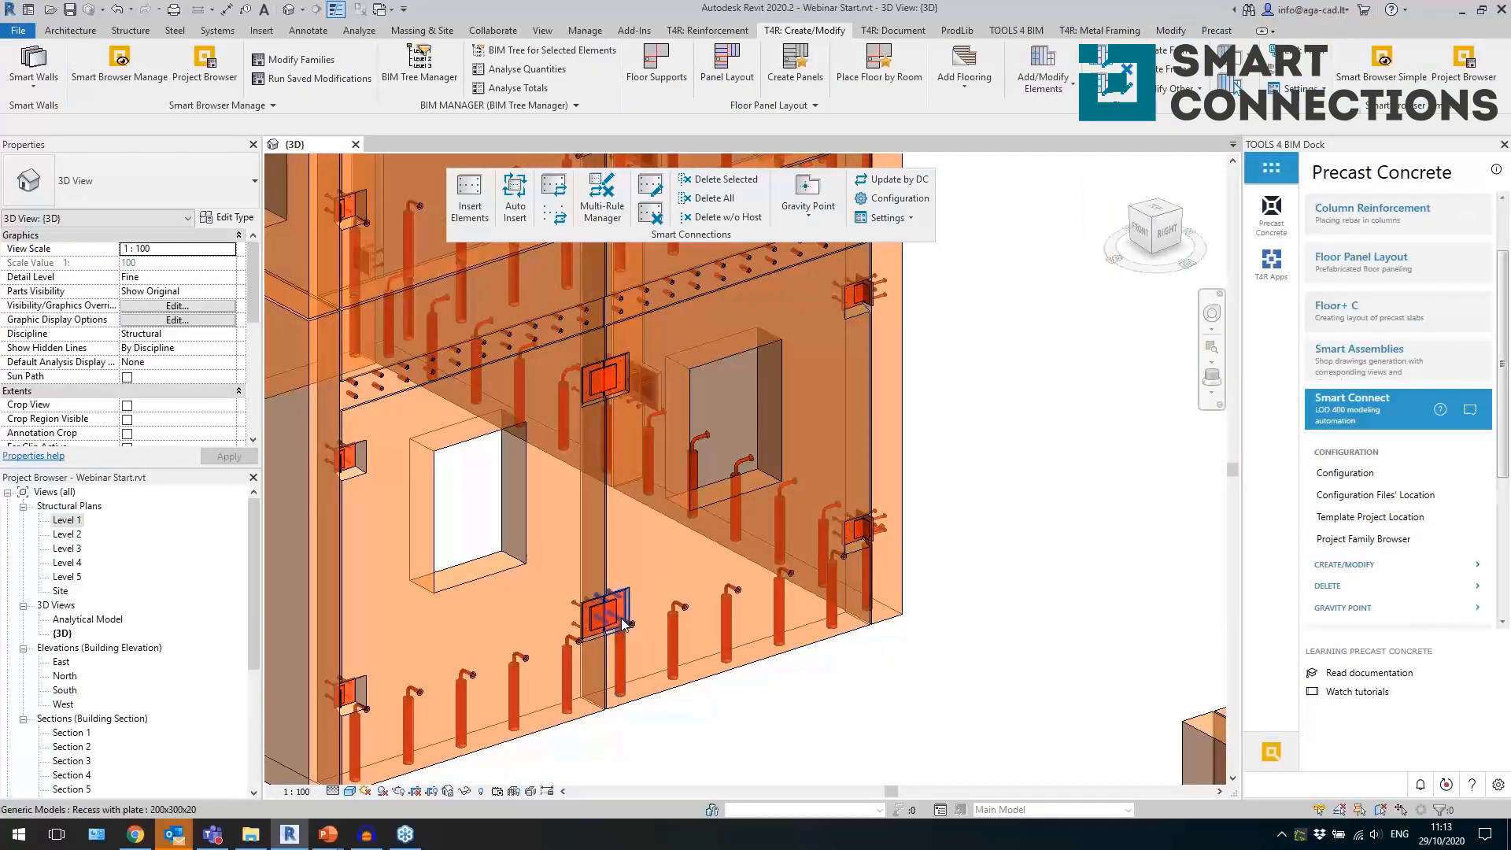
# Review the update rules of the 200x300x20 recess with plate at the panel joint, including placement face, searching rule name and class, without updating.
pyautogui.click(596, 638)
pyautogui.scroll(5, 600, 644)
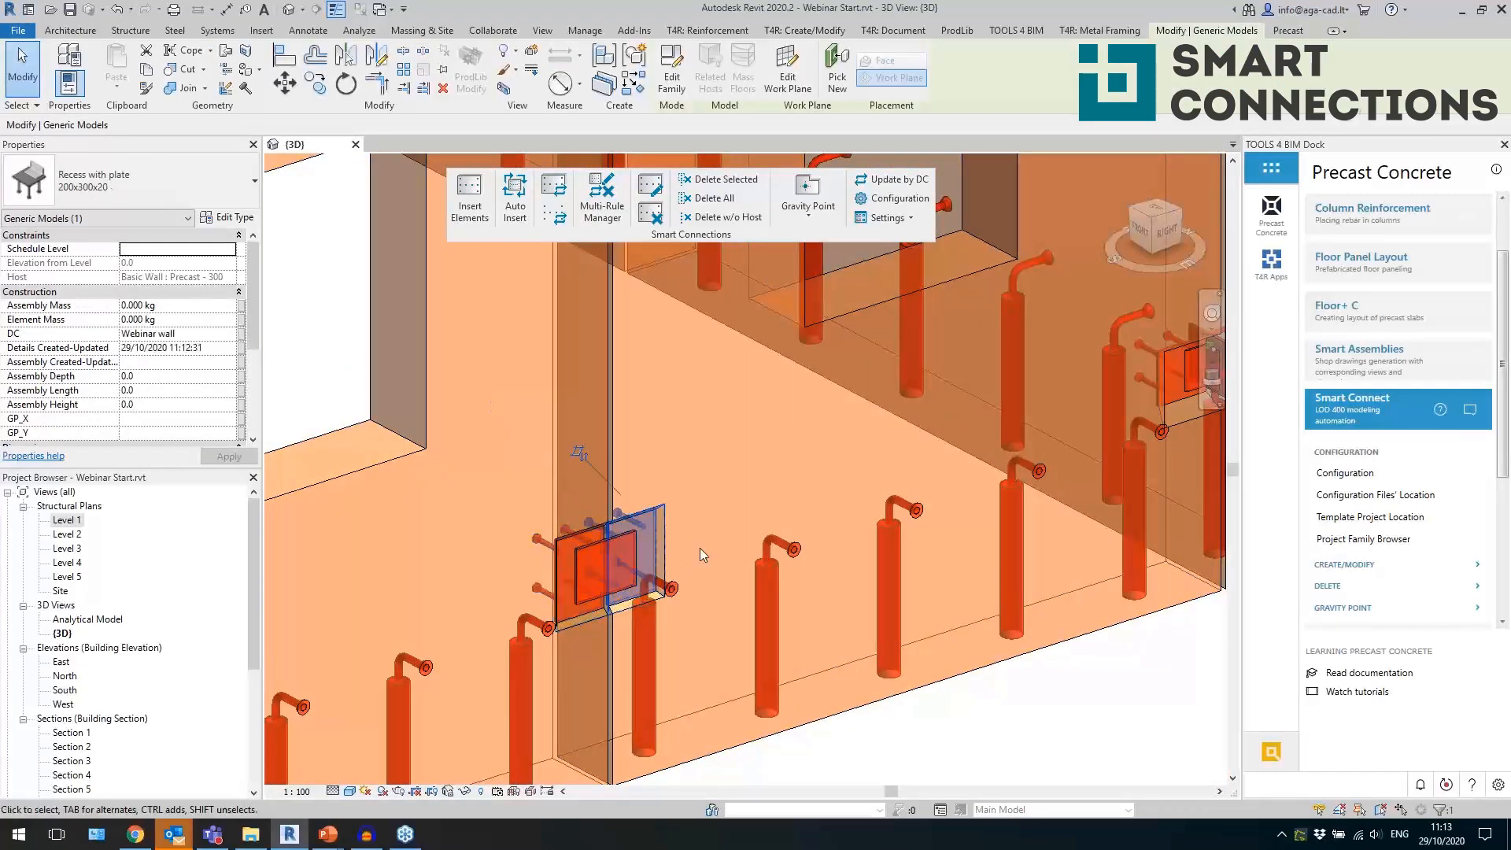
pyautogui.scroll(-5, 701, 548)
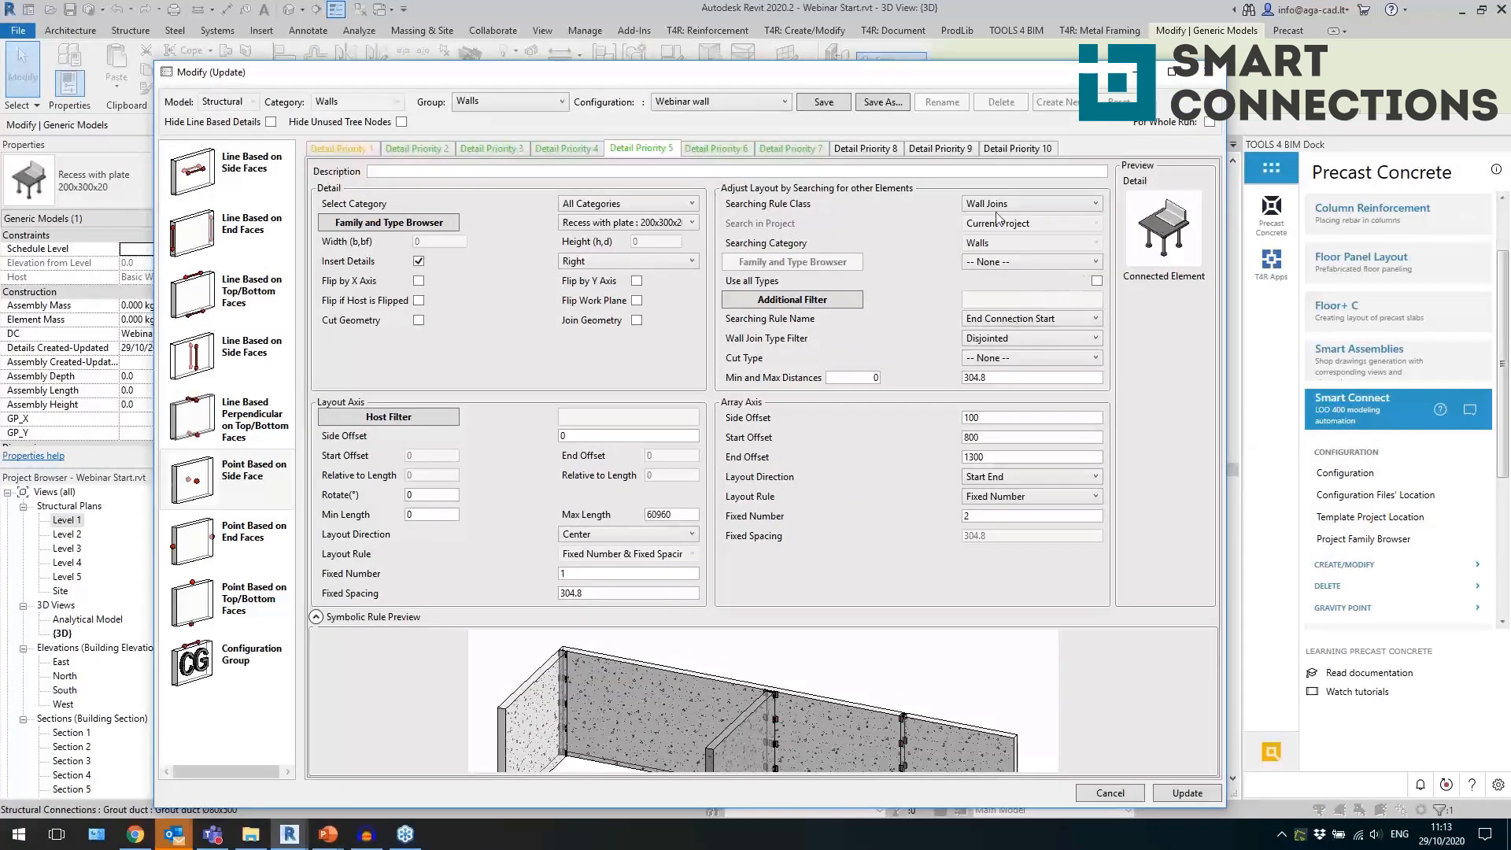
pyautogui.click(628, 260)
pyautogui.click(629, 261)
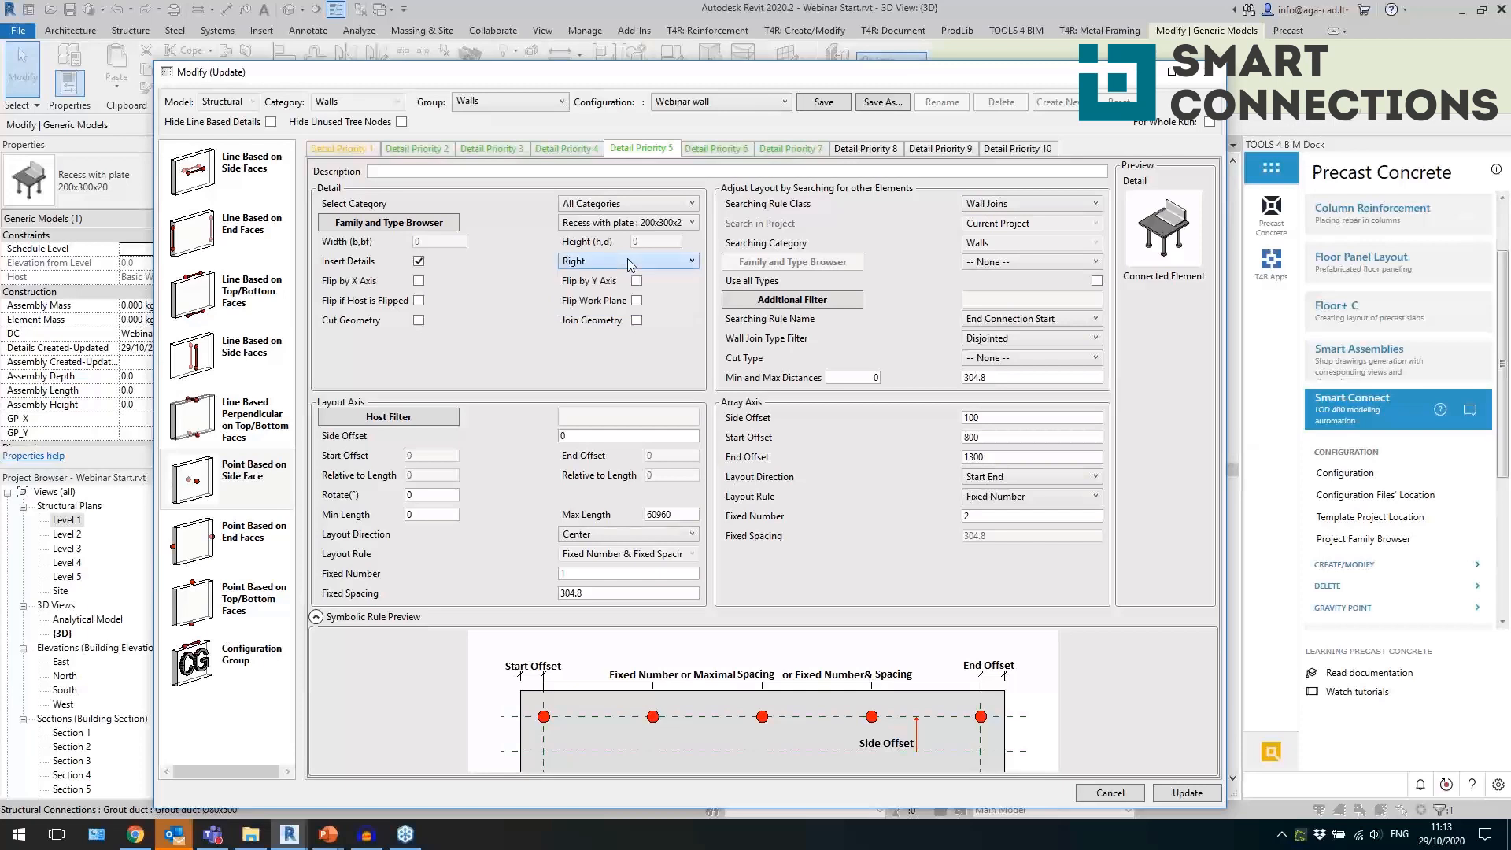
pyautogui.click(1063, 321)
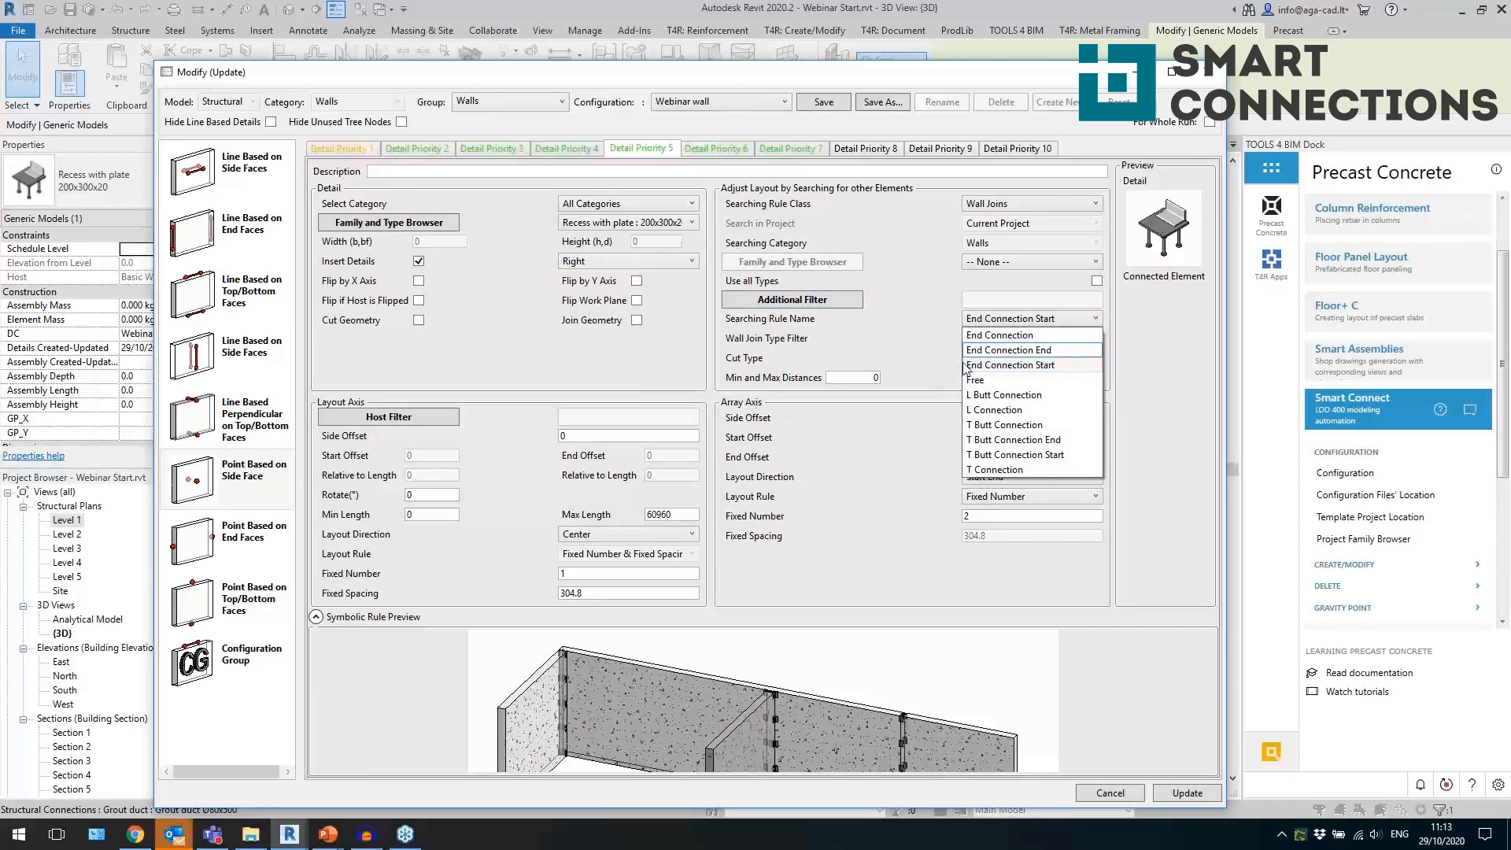
pyautogui.click(928, 344)
pyautogui.click(998, 206)
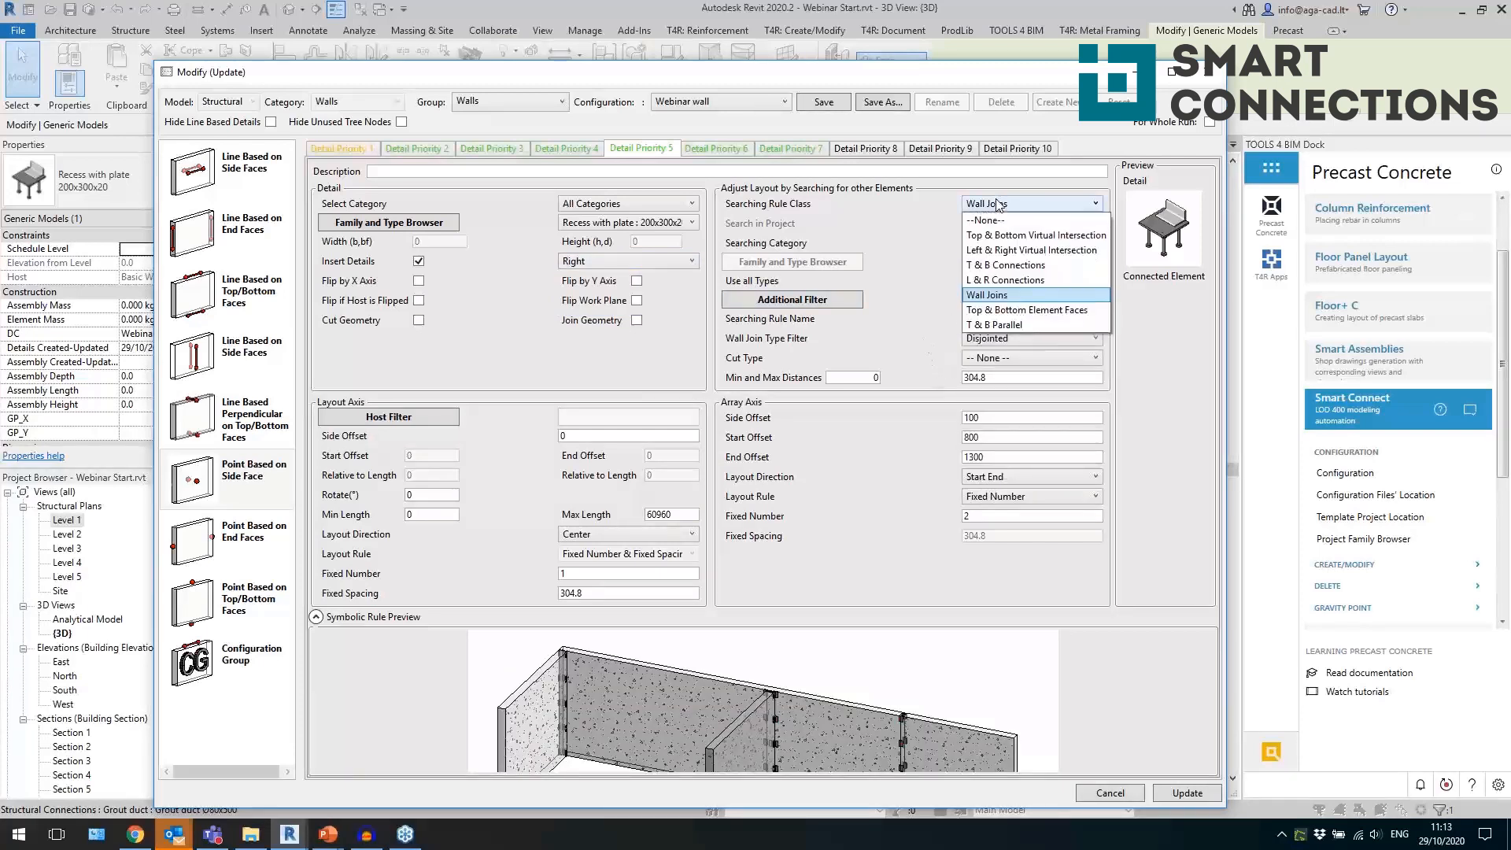
pyautogui.click(998, 204)
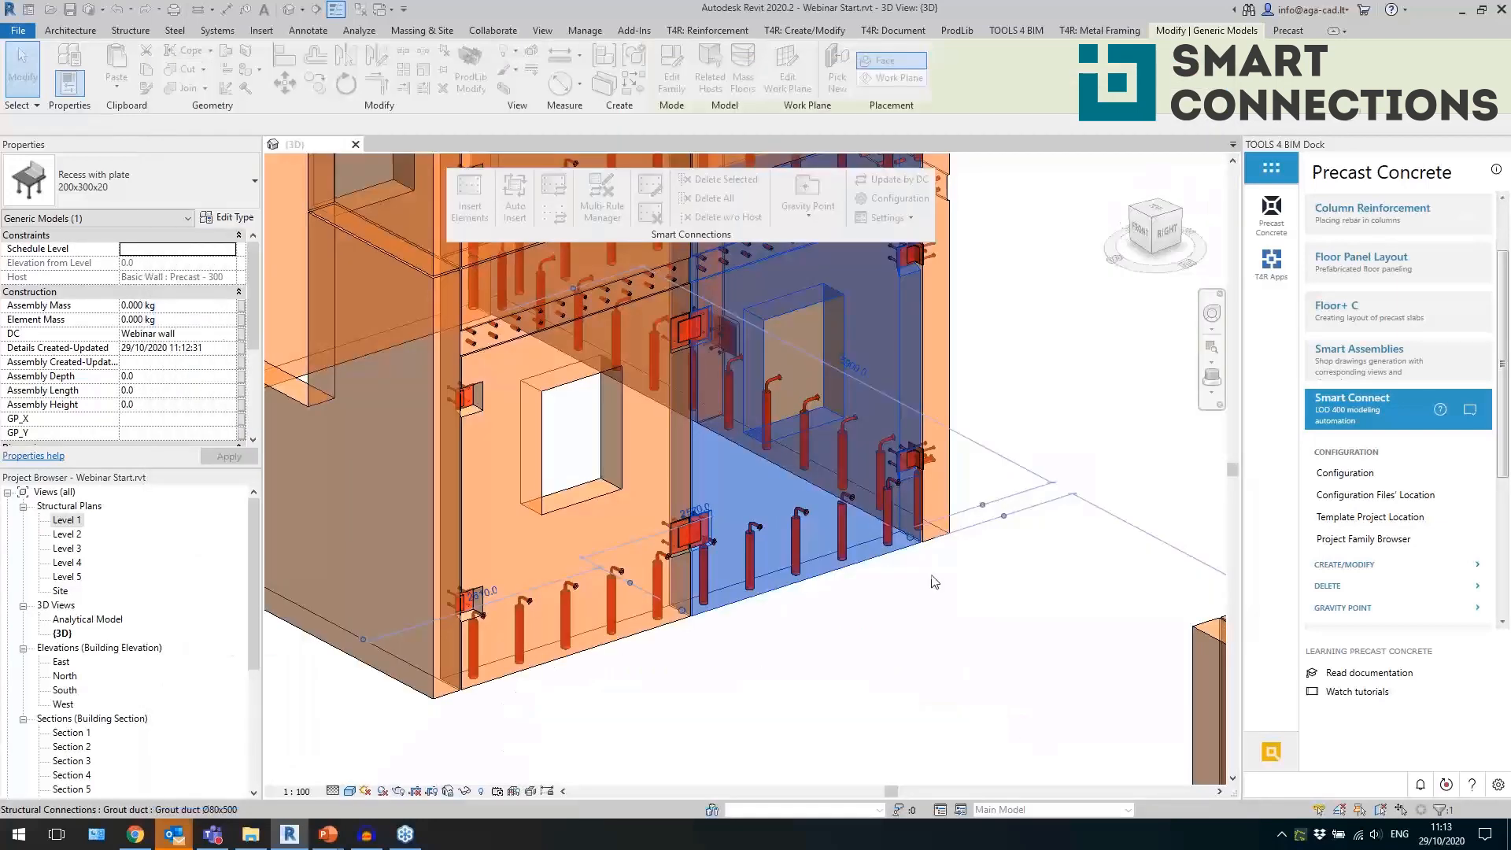
pyautogui.click(929, 595)
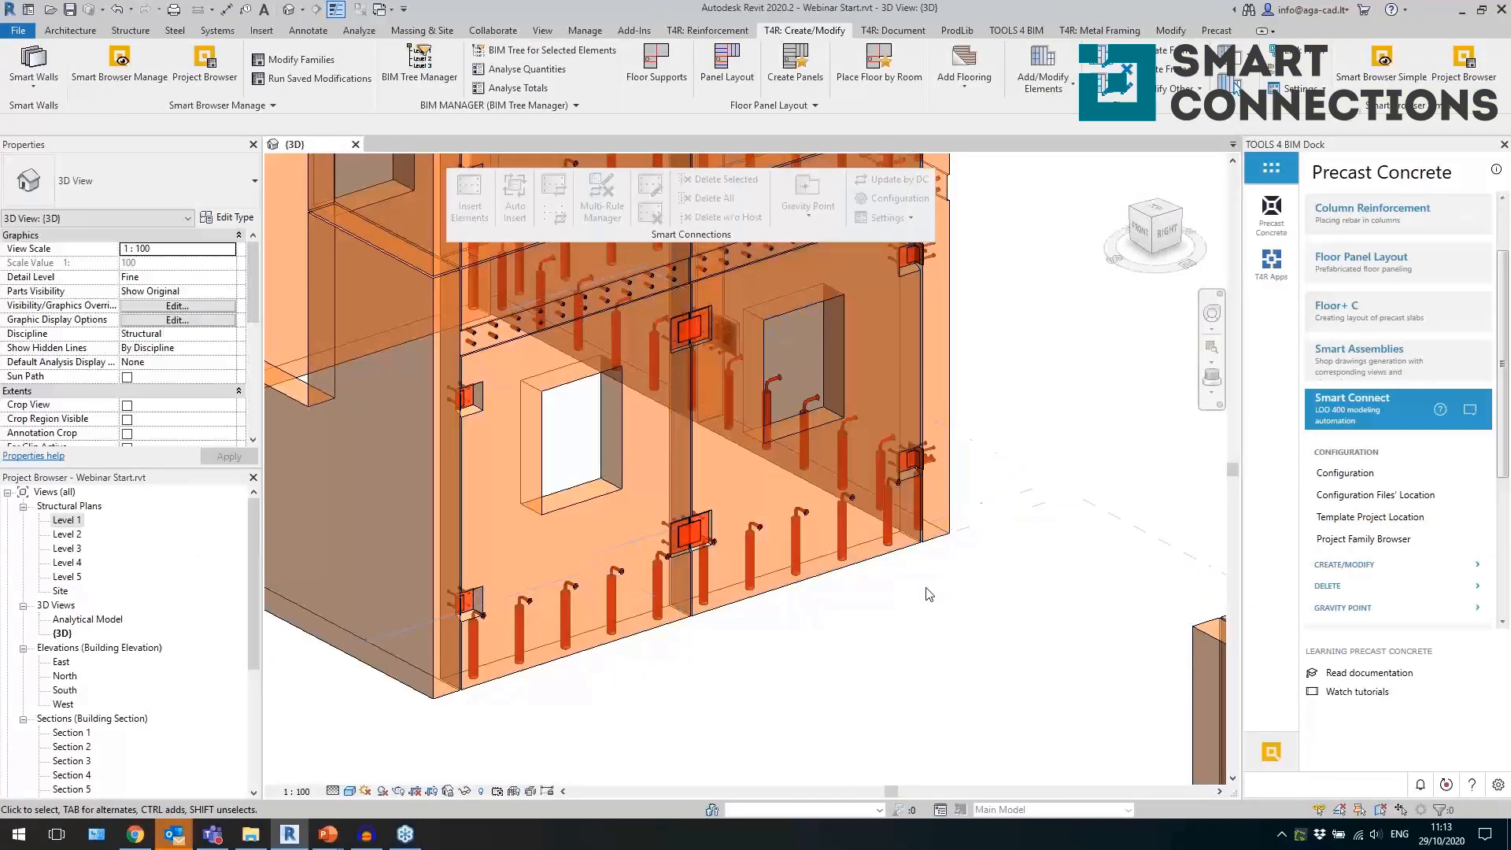
# Move the third grout tube at the base of the ground-floor panel slightly along the wall and copy it toward the fourth tube.
pyautogui.keyDown('shift'); pyautogui.moveTo(958, 584); pyautogui.dragTo(925, 605, button='middle'); pyautogui.keyUp('shift')
pyautogui.keyDown('shift'); pyautogui.moveTo(1084, 368); pyautogui.dragTo(1055, 346, button='middle'); pyautogui.keyUp('shift')
pyautogui.scroll(3, 620, 669)
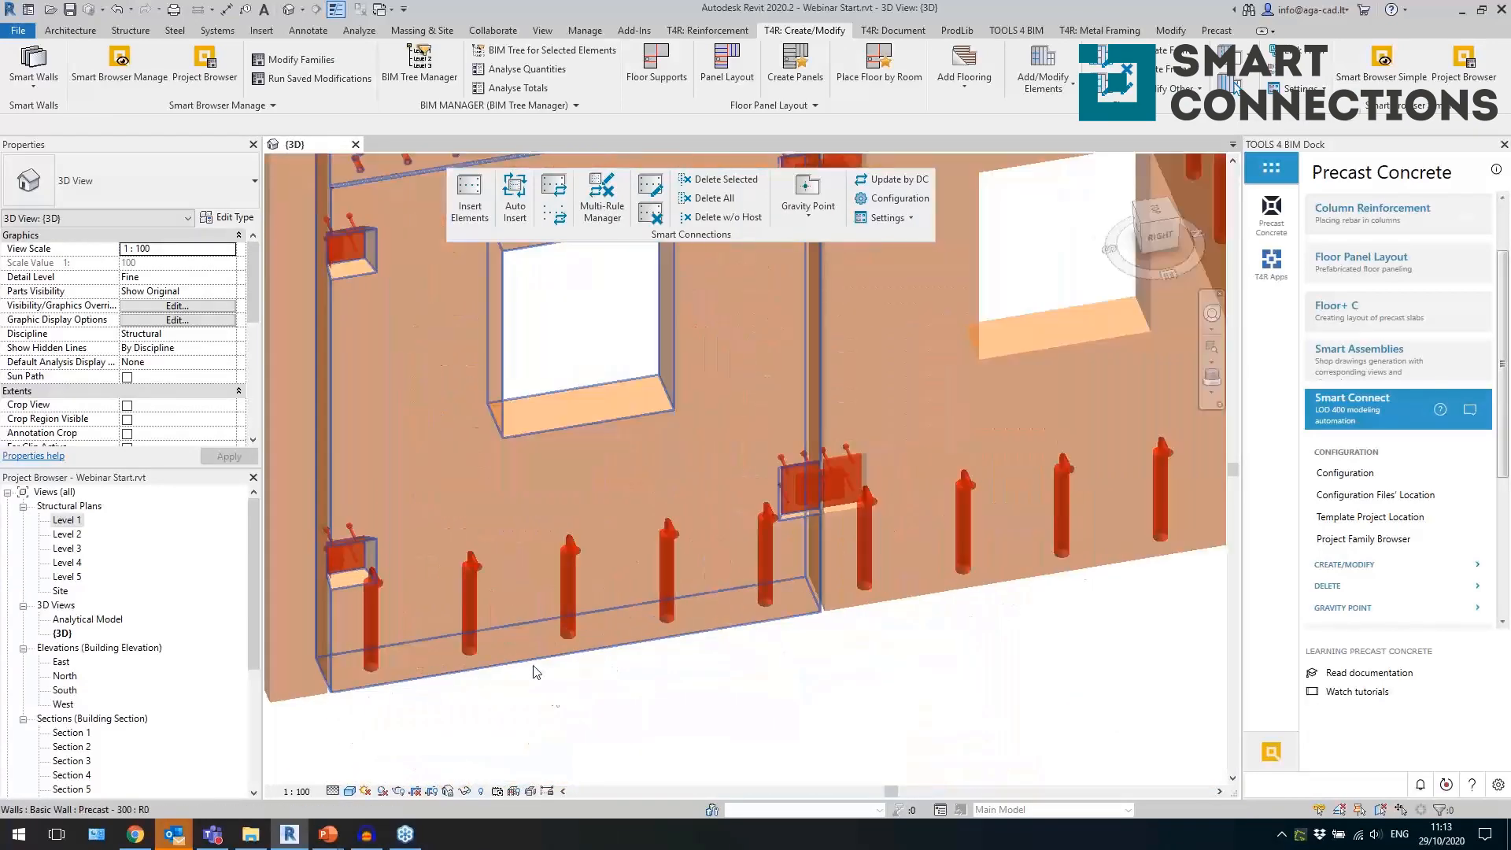
pyautogui.moveTo(551, 718); pyautogui.dragTo(607, 522)
pyautogui.press('m')
pyautogui.press('v')
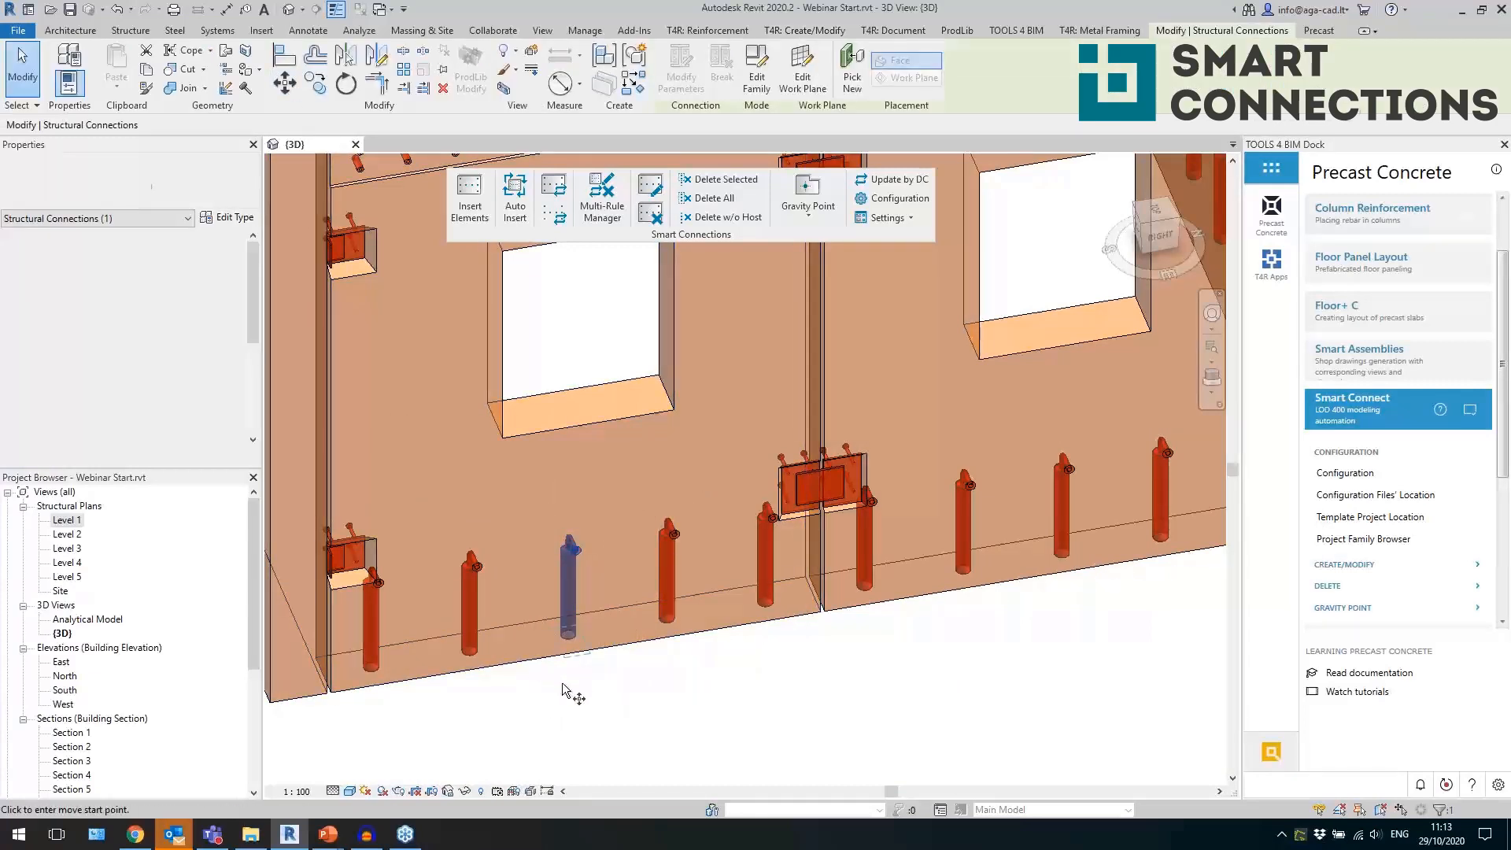
pyautogui.click(549, 691)
pyautogui.click(537, 692)
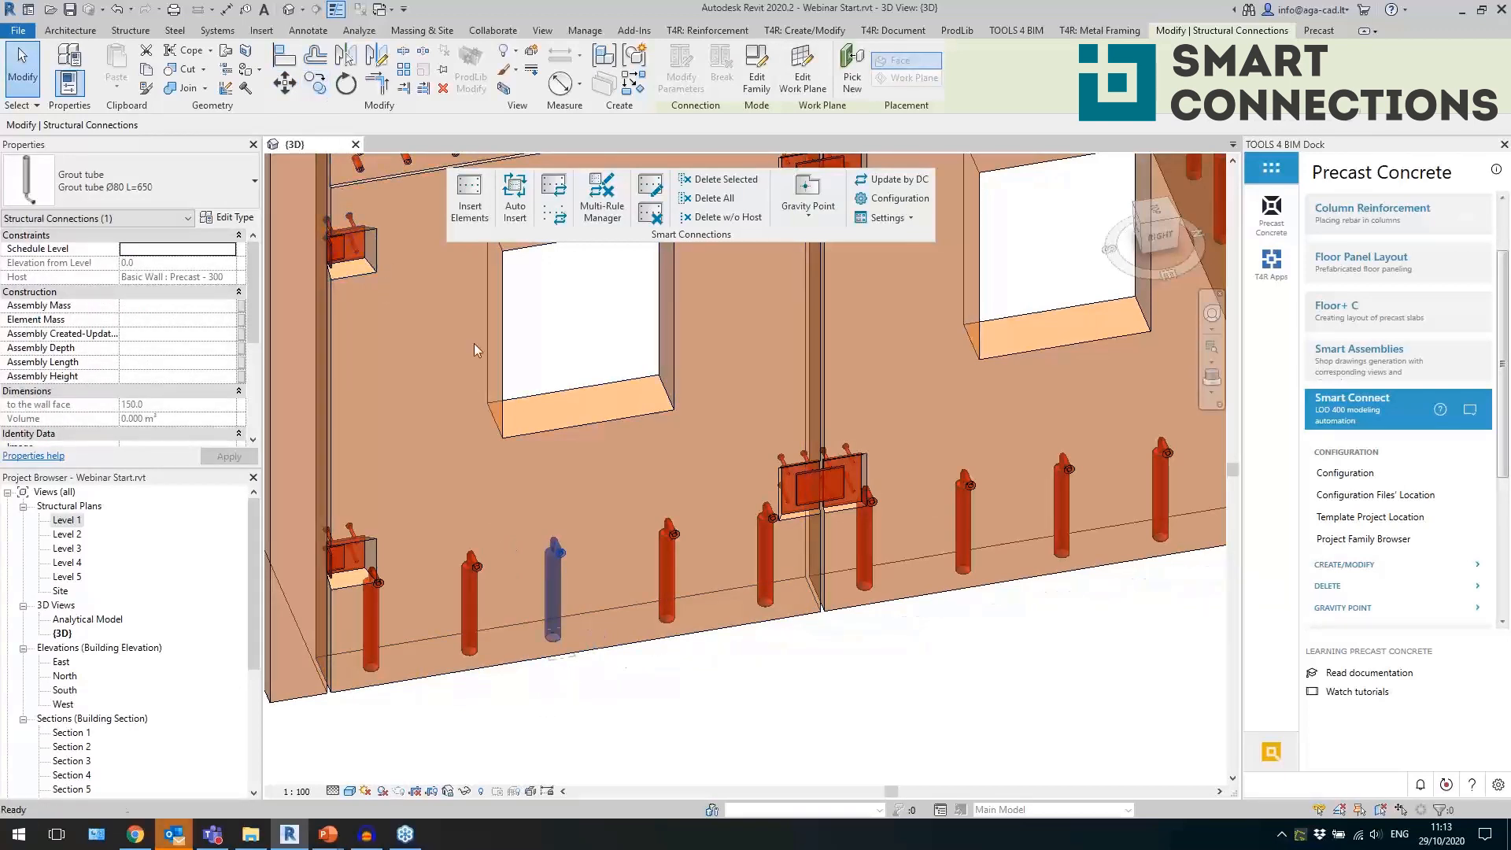
pyautogui.click(315, 82)
pyautogui.press('Escape')
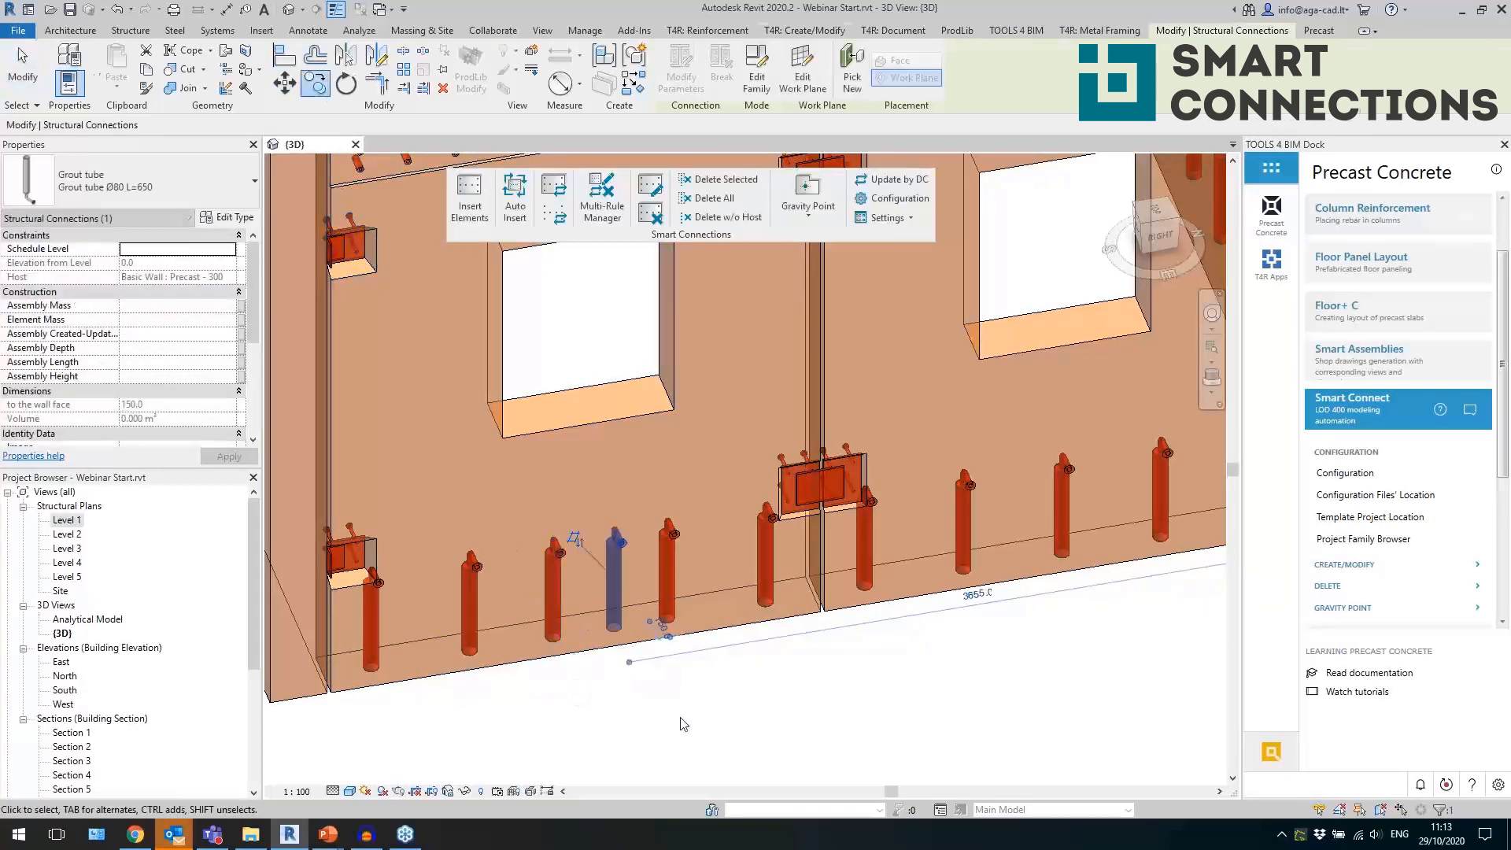
# Open the grout tube family for editing, display it in wireframe, and close it without saving changes.
pyautogui.press('Escape')
pyautogui.keyDown('shift'); pyautogui.moveTo(682, 724); pyautogui.dragTo(776, 661, button='middle'); pyautogui.keyUp('shift')
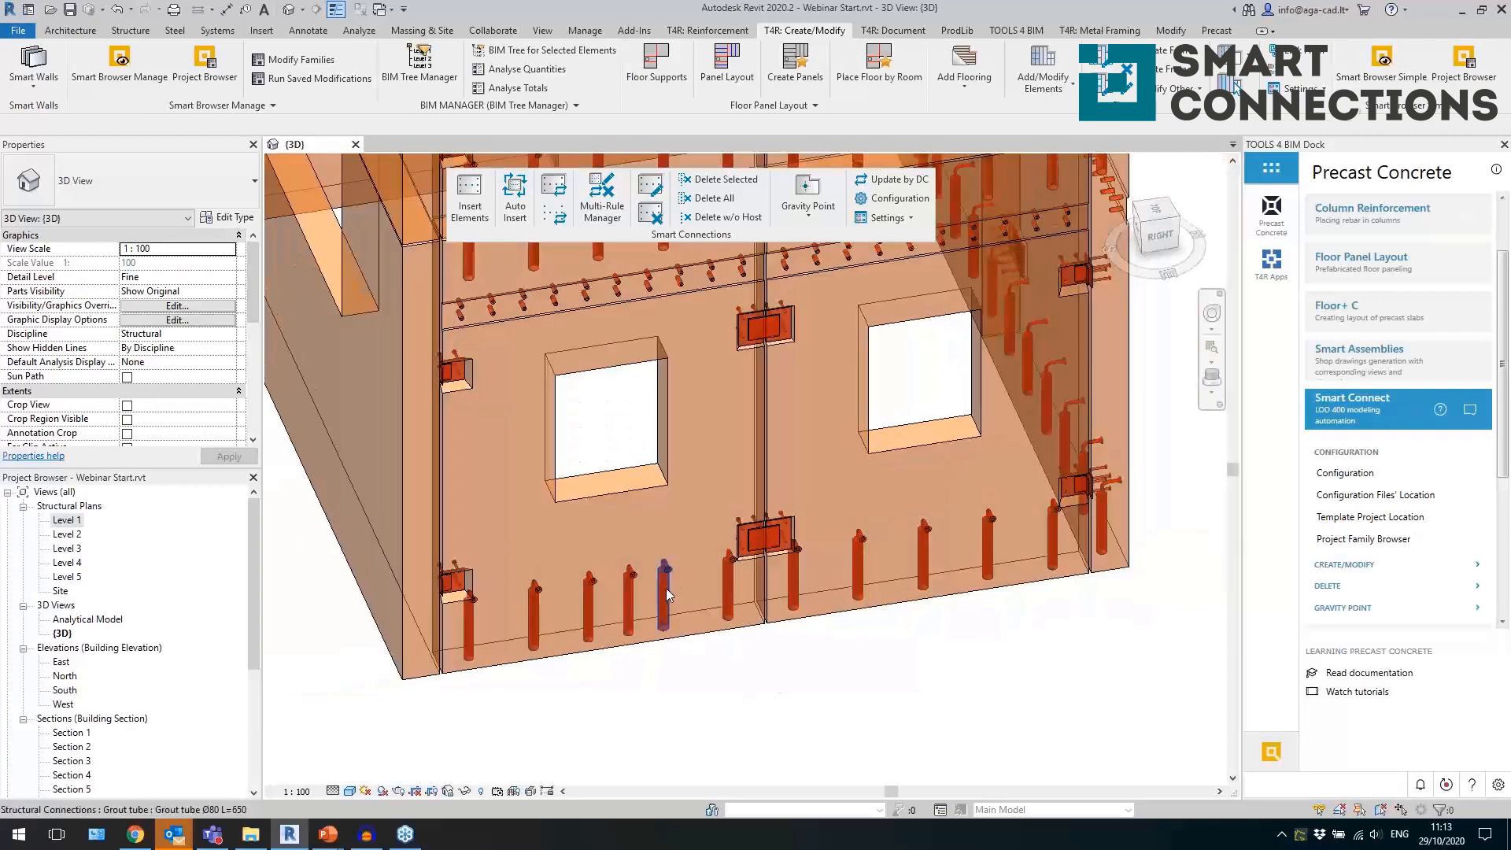
pyautogui.click(667, 594)
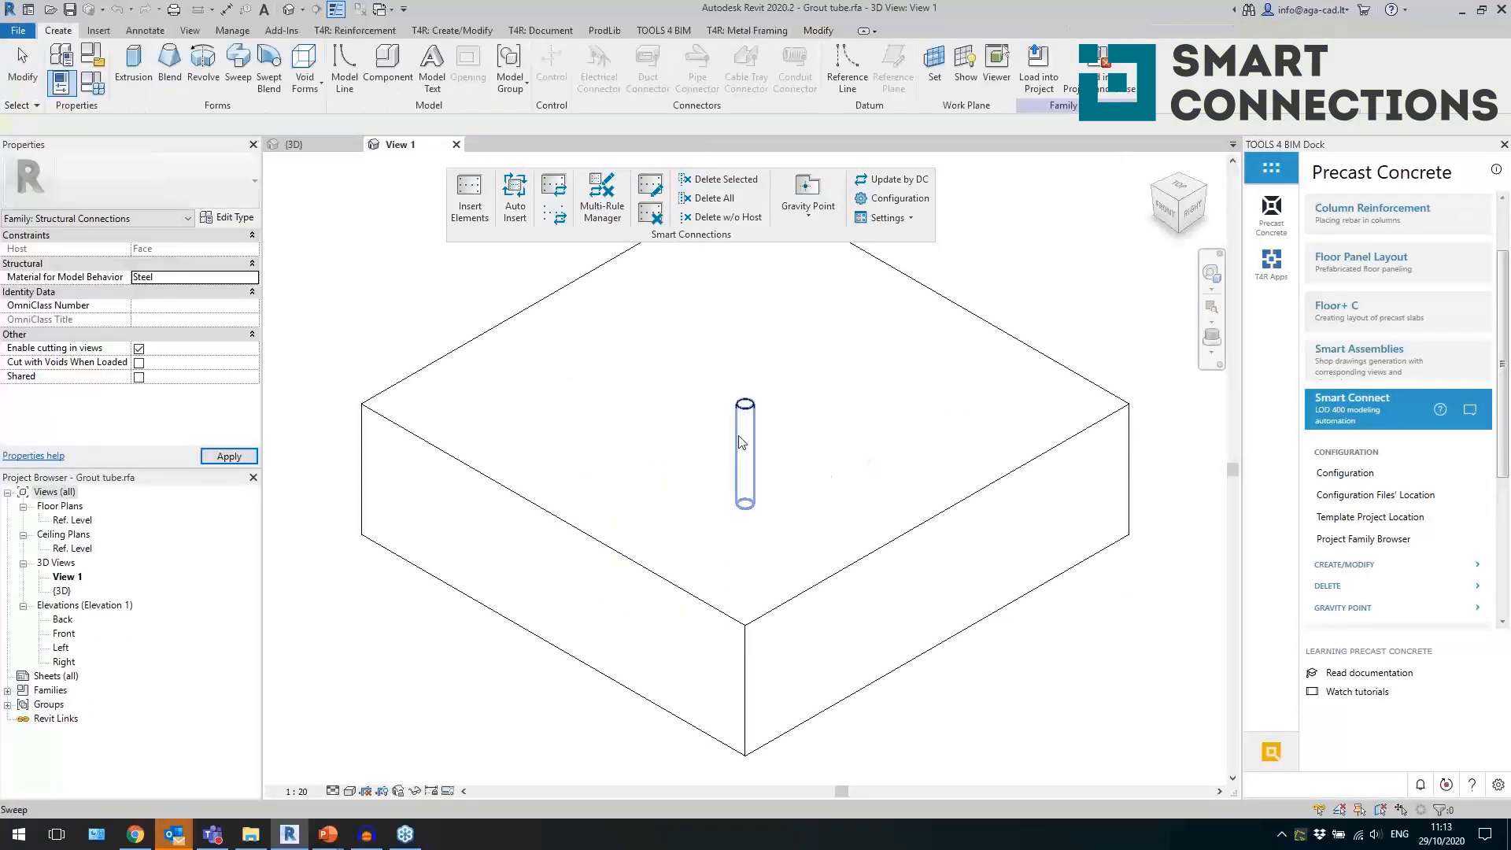
pyautogui.click(350, 792)
pyautogui.click(394, 696)
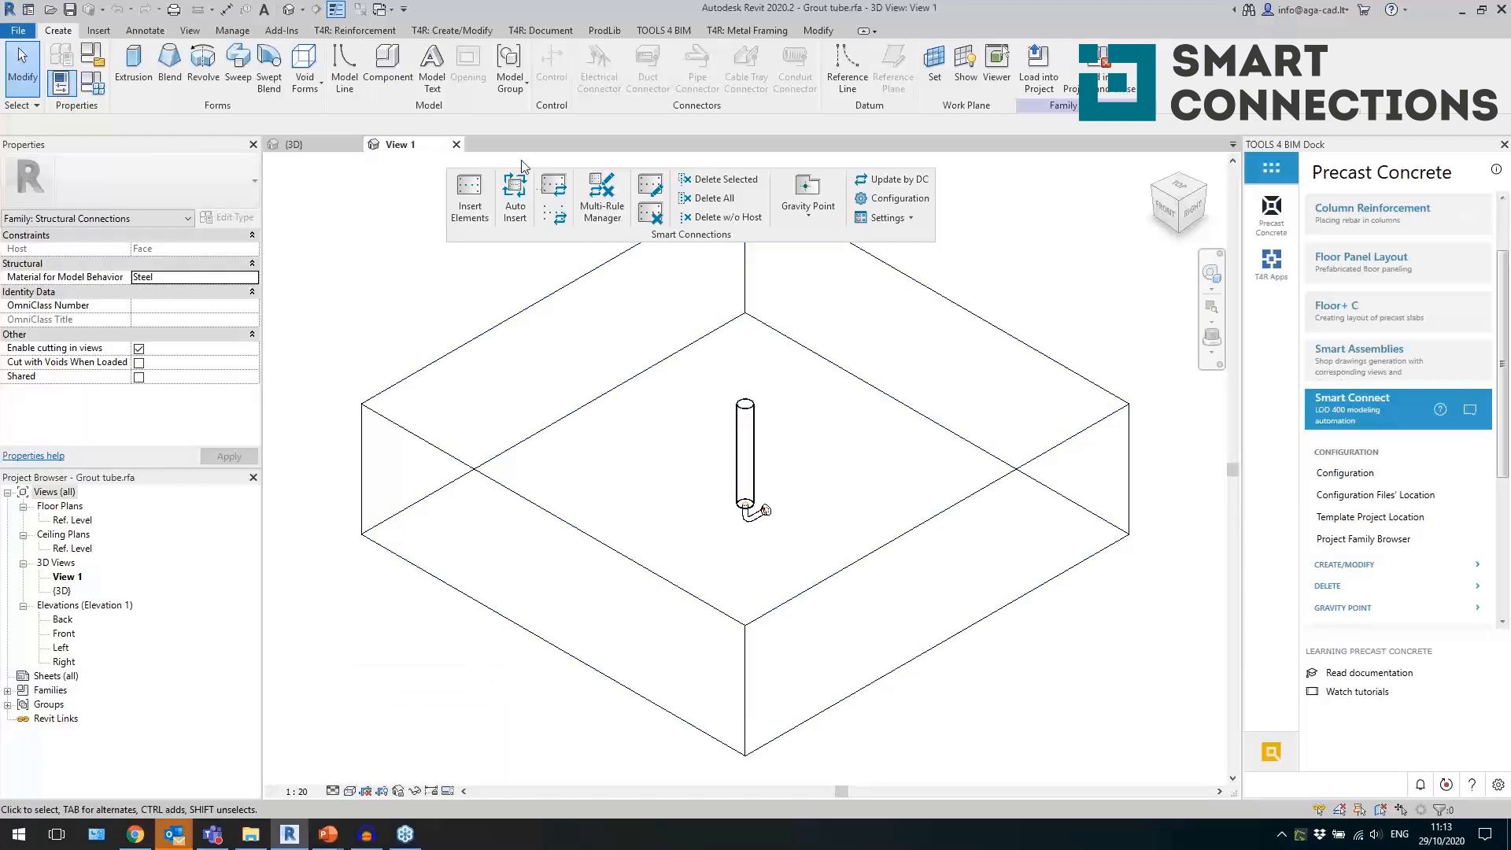
pyautogui.click(456, 144)
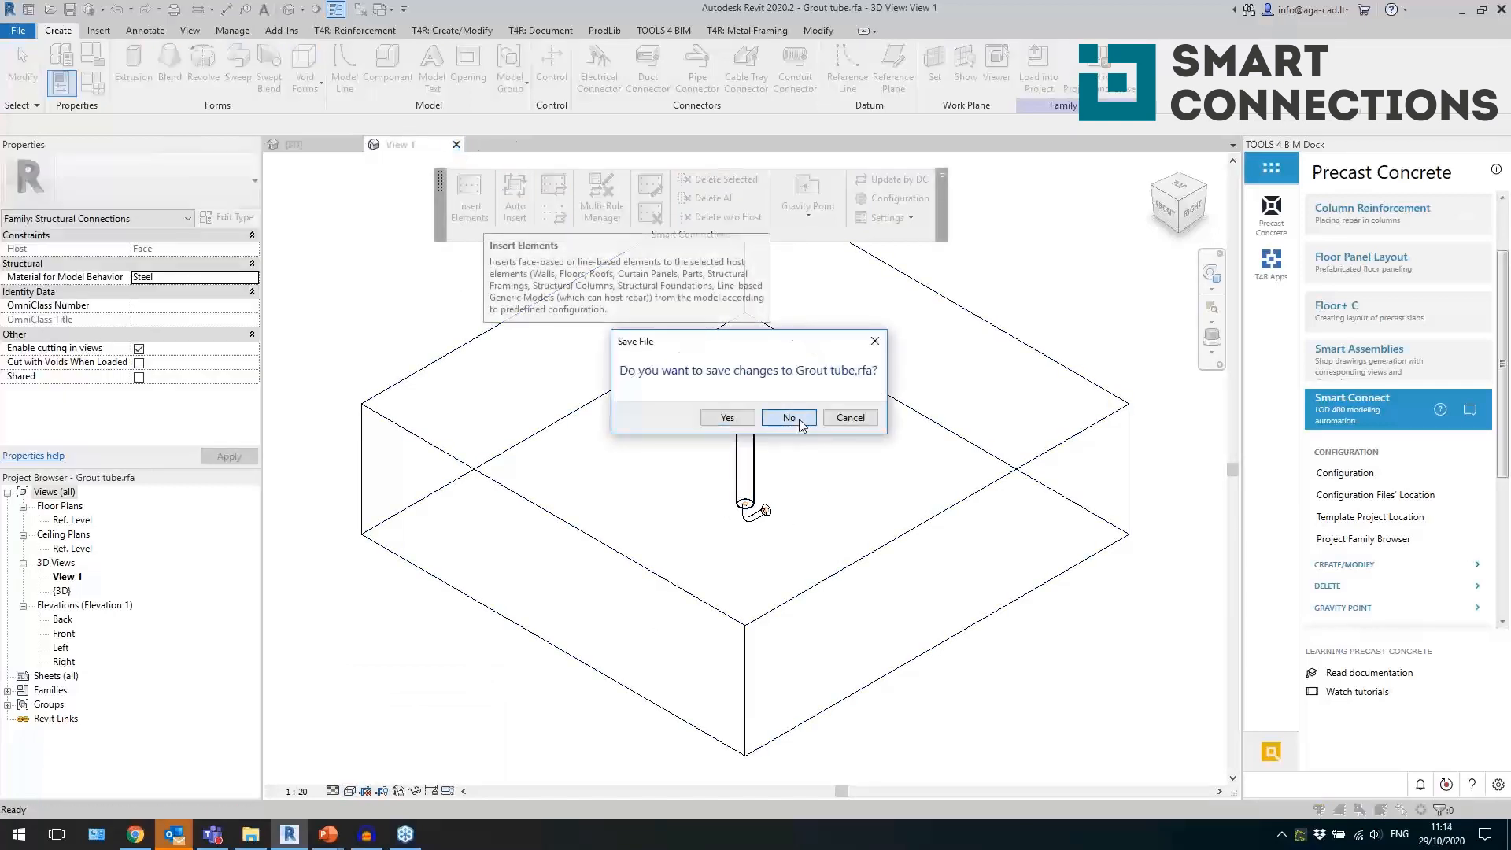
pyautogui.click(799, 418)
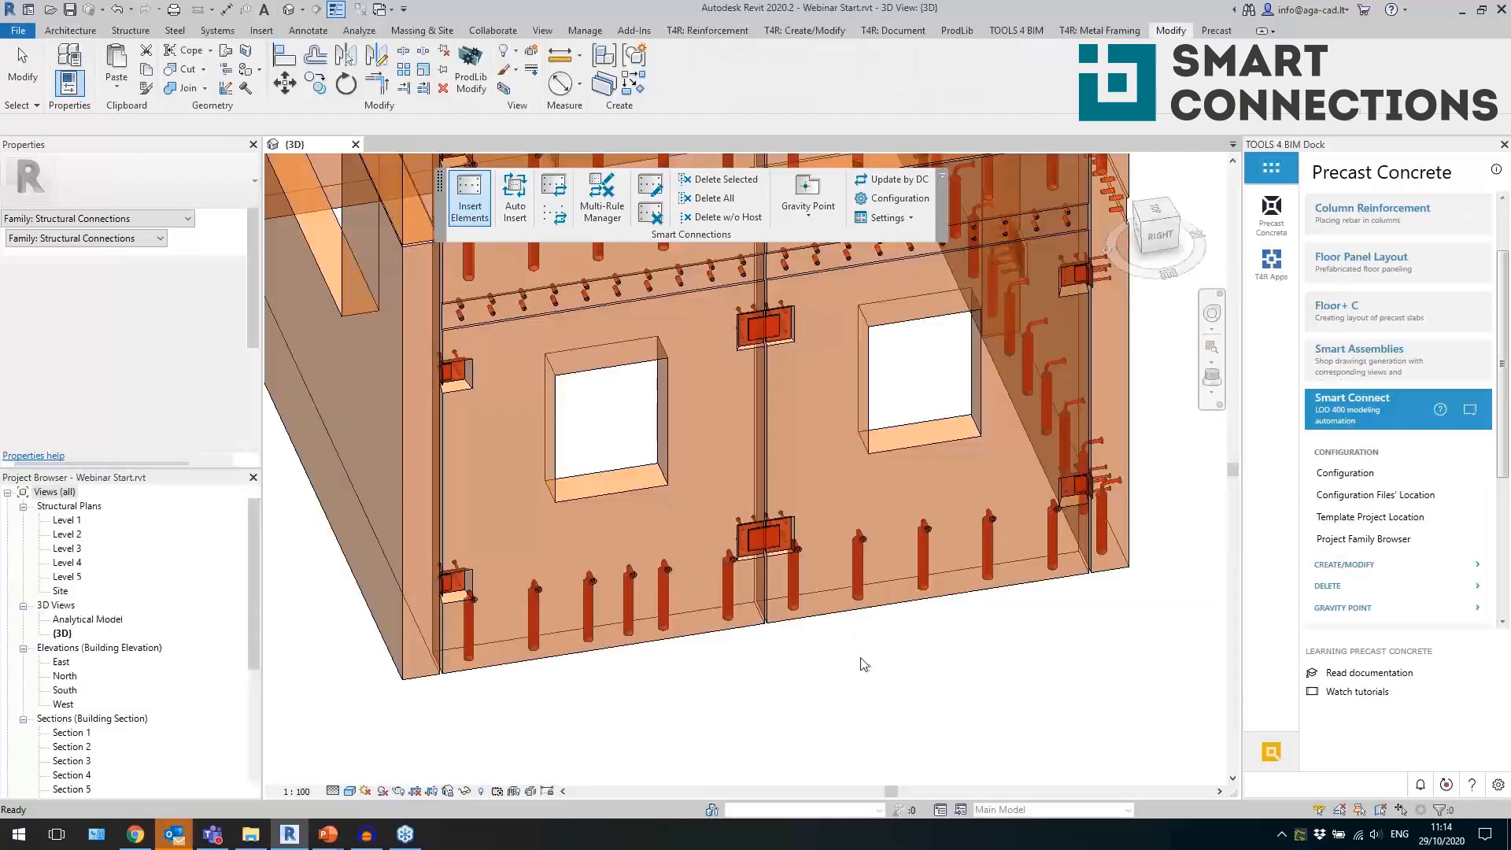
# Insert Smart Connections details into the ground-floor wall with the large rectangular opening.
pyautogui.scroll(-2, 794, 652)
pyautogui.keyDown('shift'); pyautogui.moveTo(798, 659); pyautogui.dragTo(884, 640, button='middle'); pyautogui.keyUp('shift')
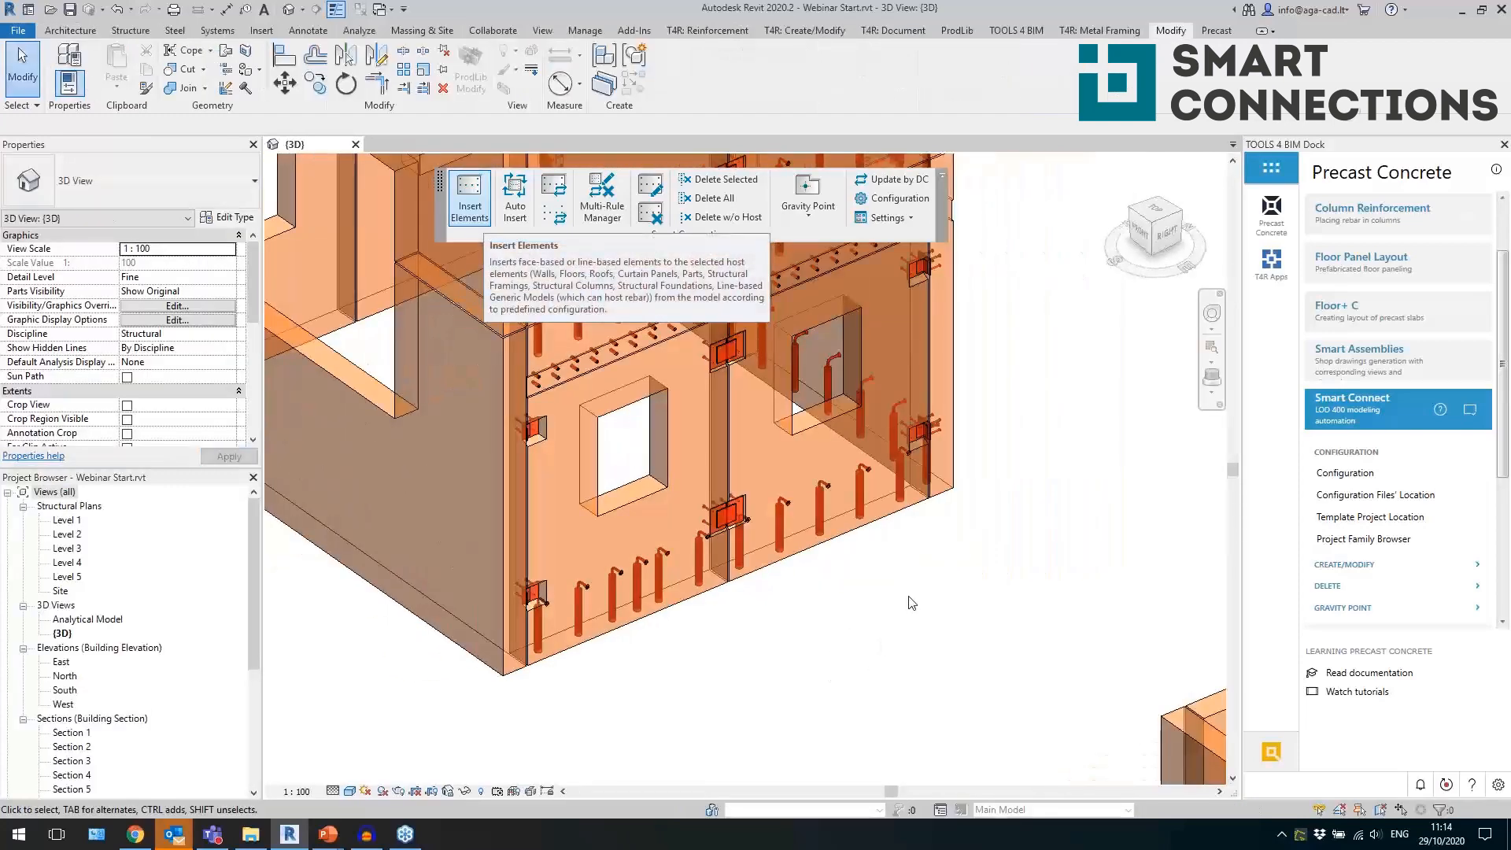
pyautogui.scroll(-3, 907, 602)
pyautogui.moveTo(960, 543); pyautogui.dragTo(928, 657, button='middle')
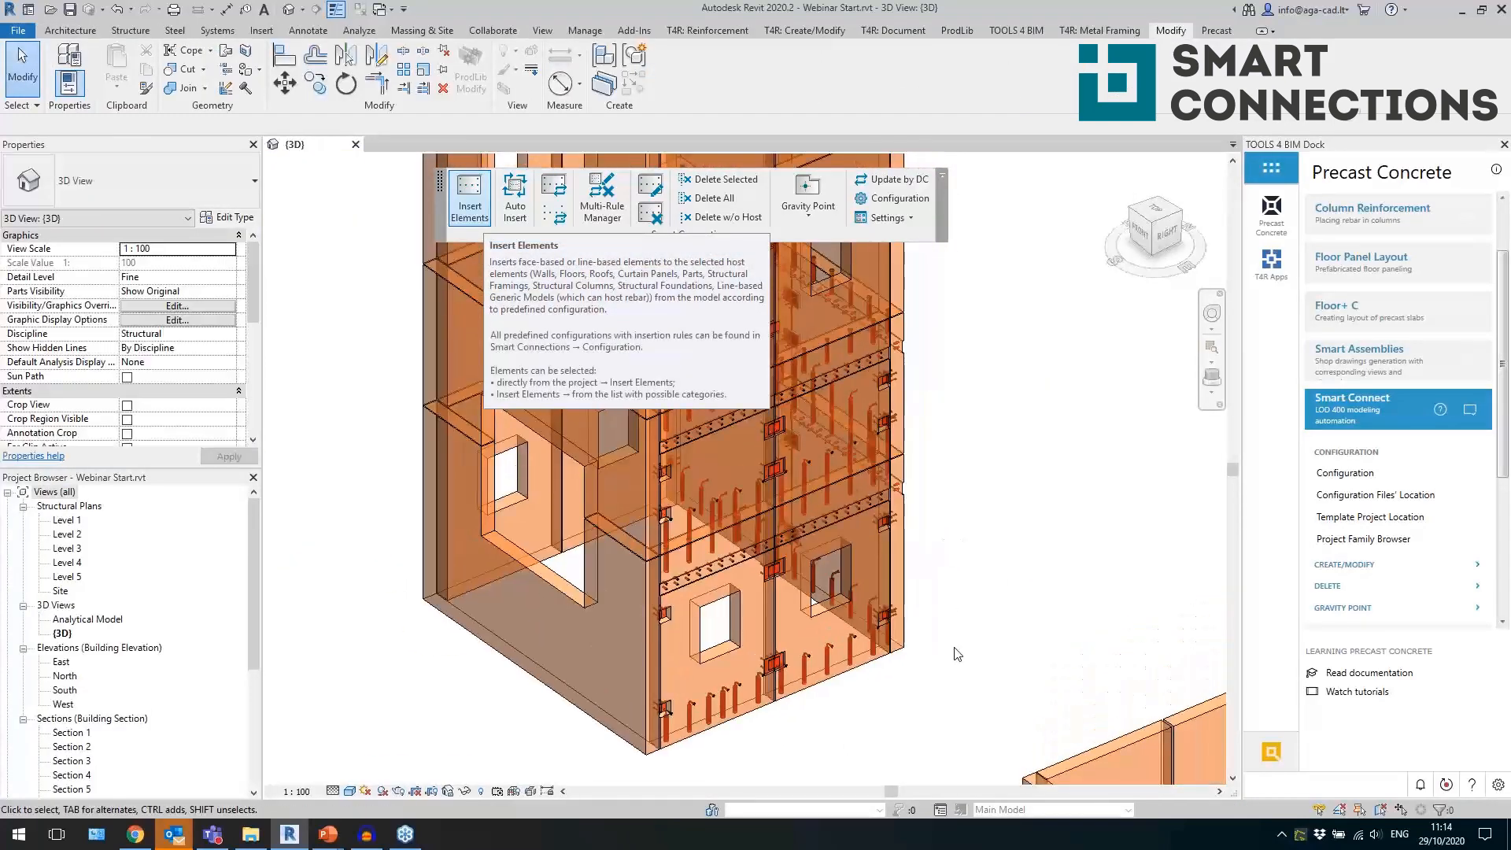
pyautogui.scroll(3, 806, 713)
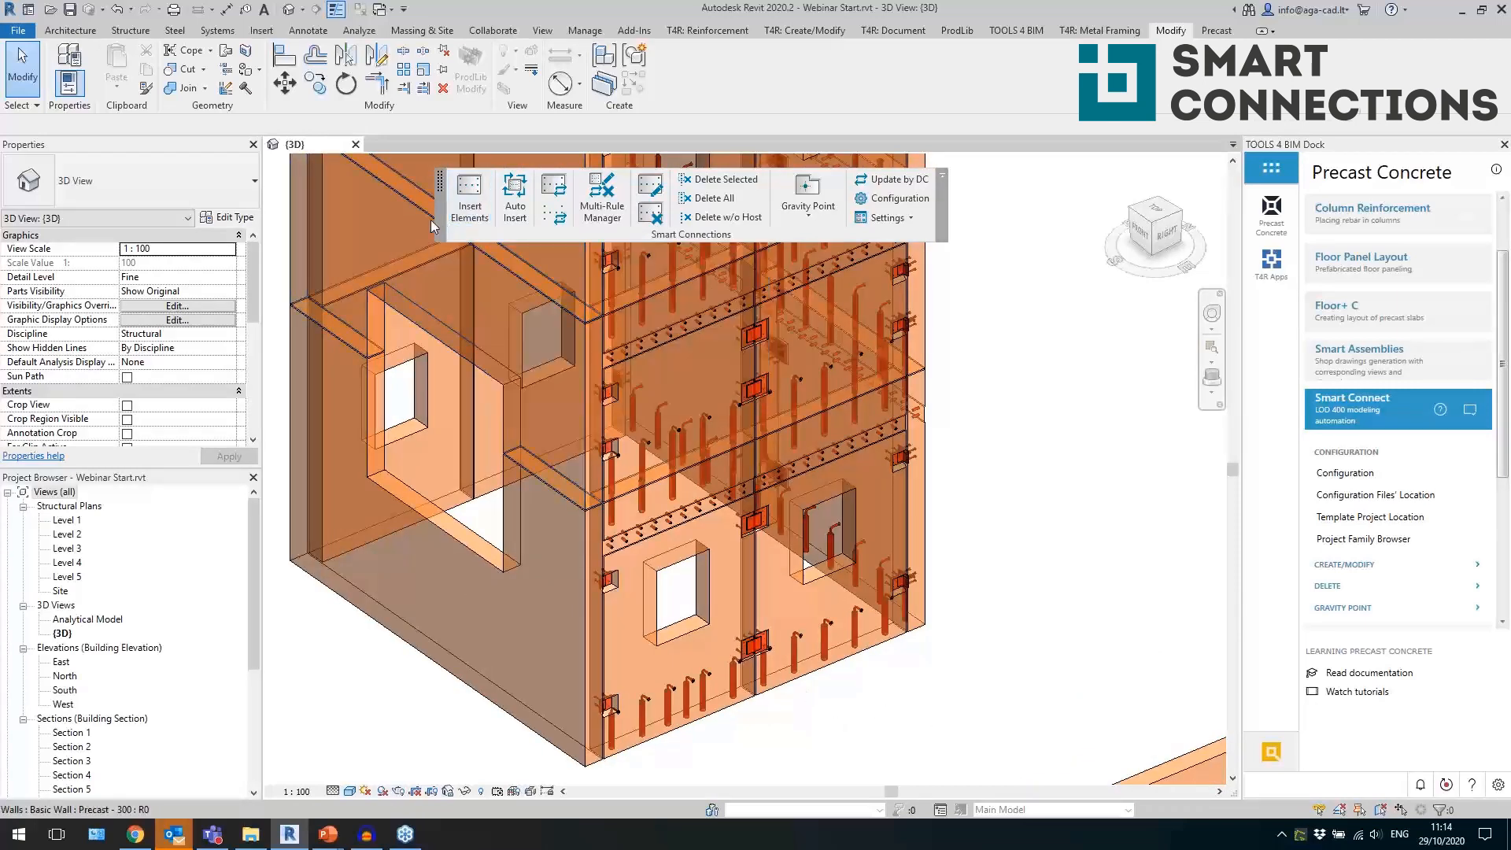
pyautogui.keyDown('shift'); pyautogui.moveTo(973, 579); pyautogui.dragTo(934, 678, button='middle'); pyautogui.keyUp('shift')
pyautogui.click(719, 616)
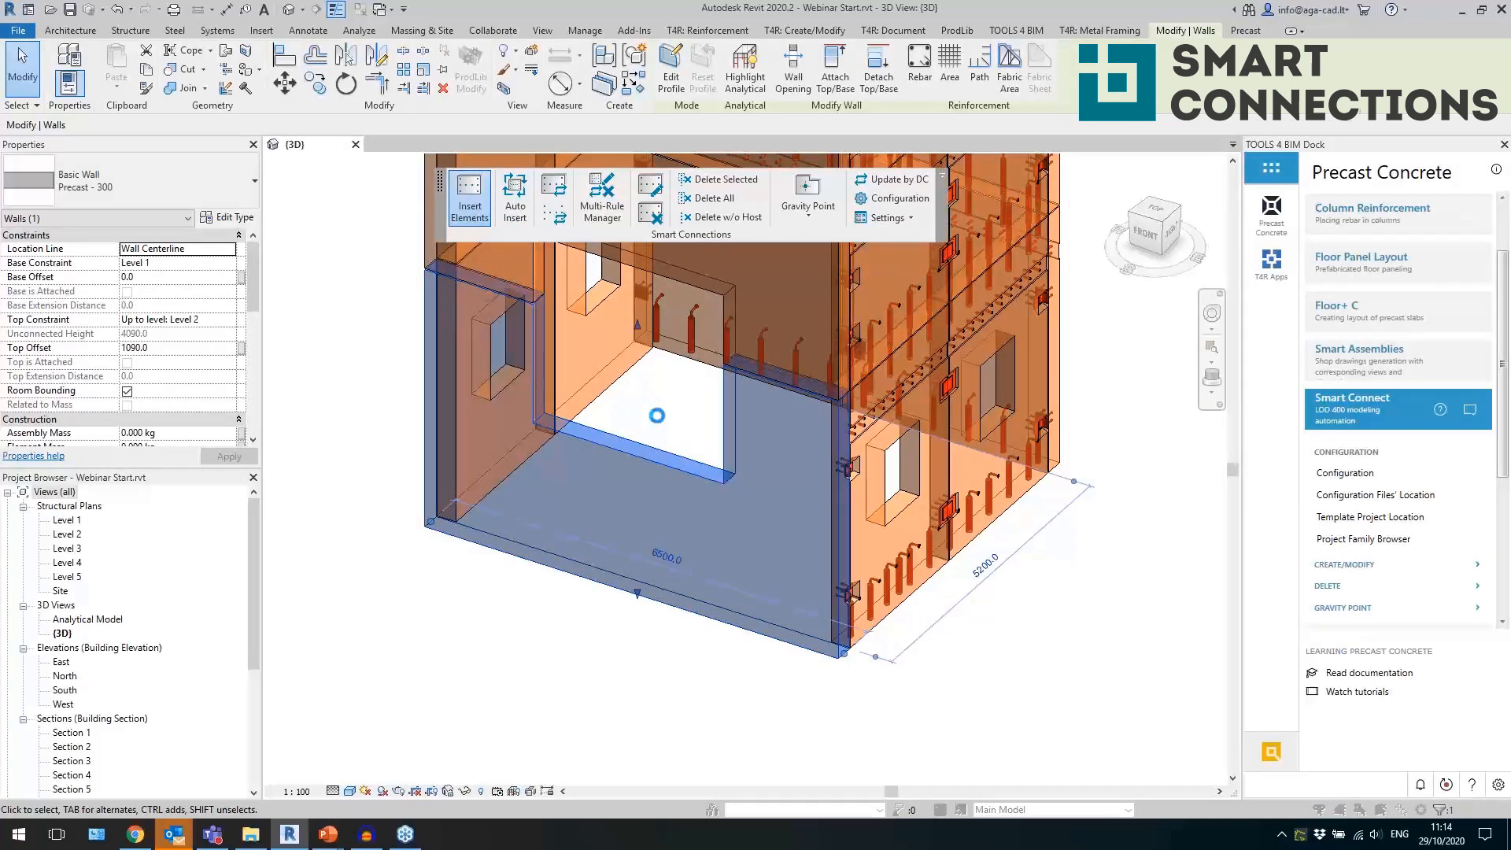
pyautogui.click(804, 500)
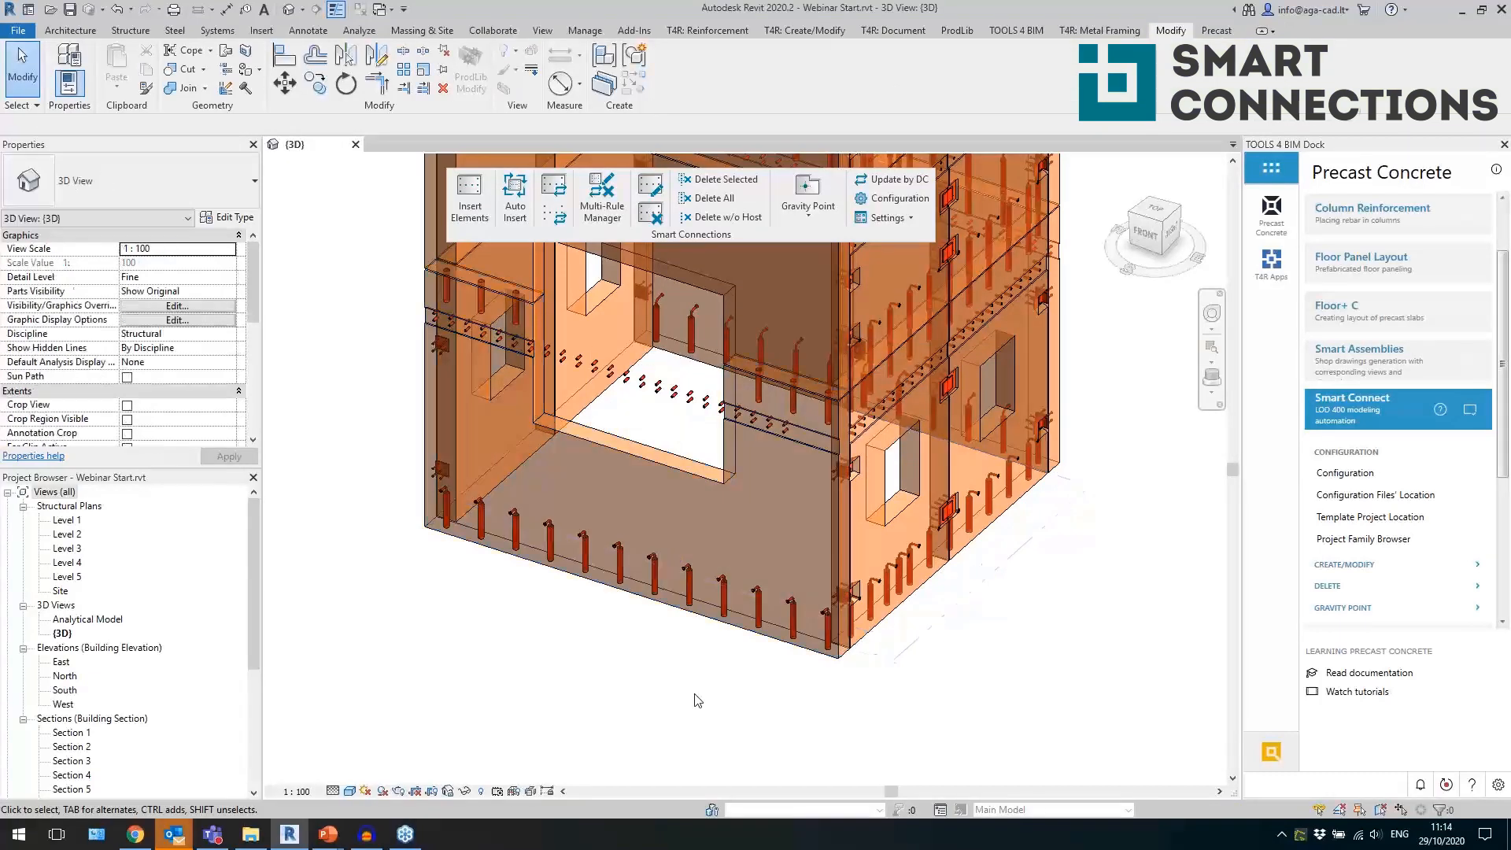
# Open the Level 1 structural plan and go from it to Section 4, facing the wall with the large opening.
pyautogui.click(665, 384)
pyautogui.keyDown('shift'); pyautogui.moveTo(573, 647); pyautogui.dragTo(762, 631, button='middle'); pyautogui.keyUp('shift')
pyautogui.scroll(1, 438, 426)
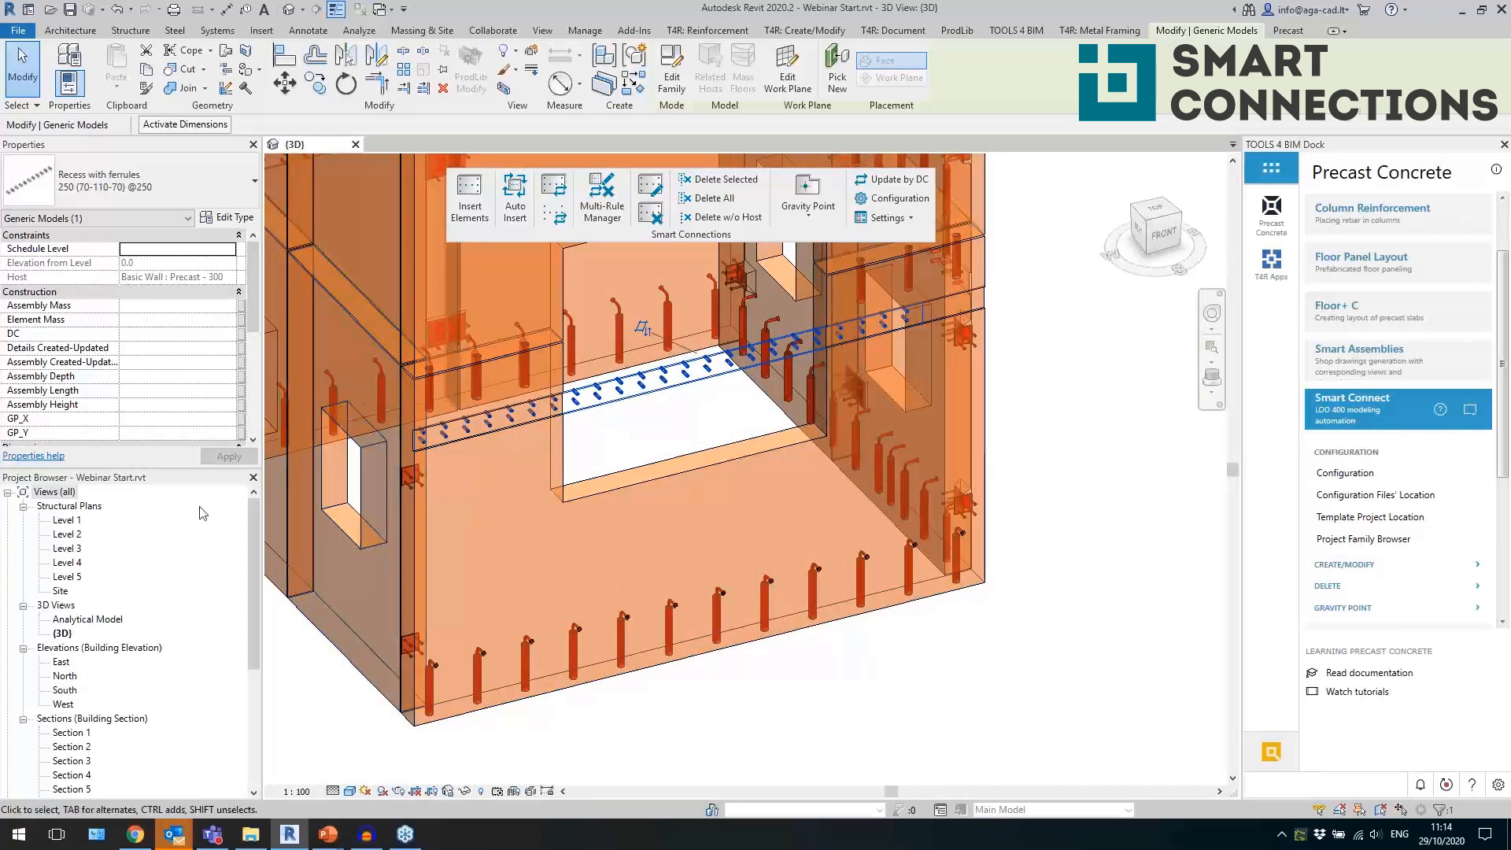
pyautogui.click(70, 521)
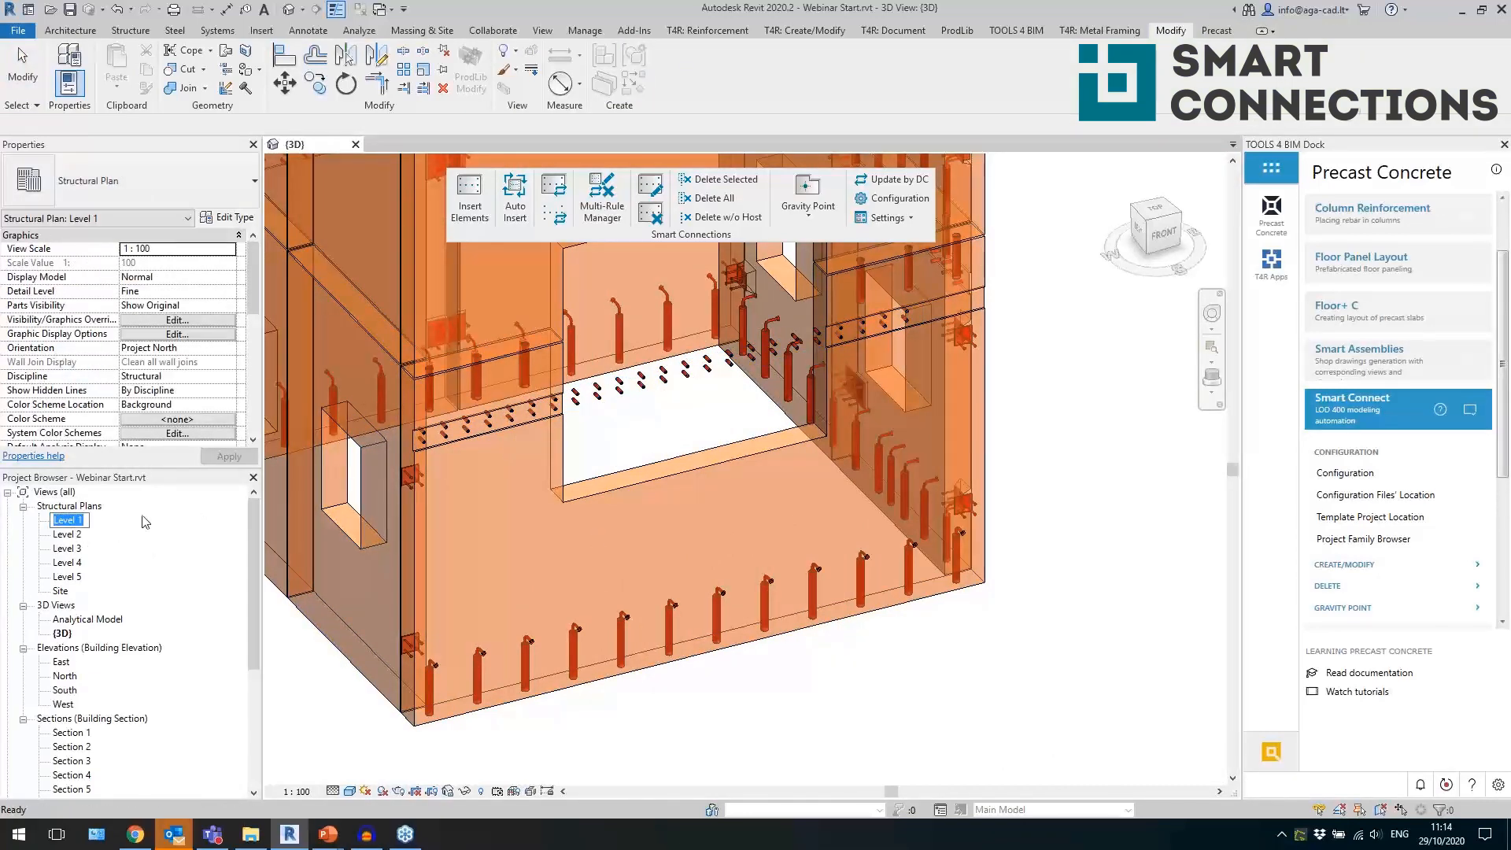
pyautogui.doubleClick(69, 521)
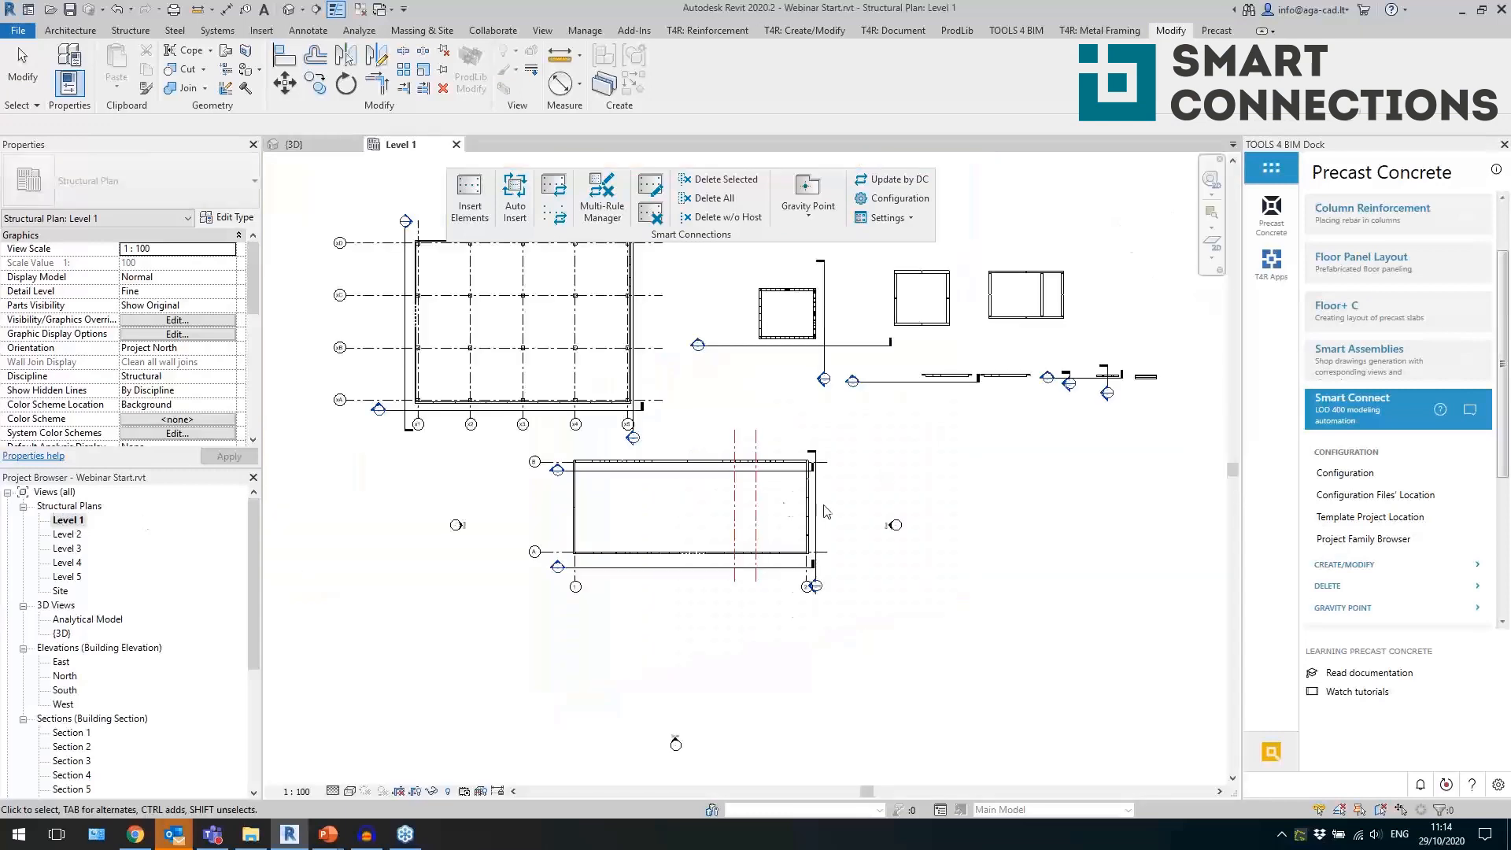
pyautogui.scroll(2, 790, 311)
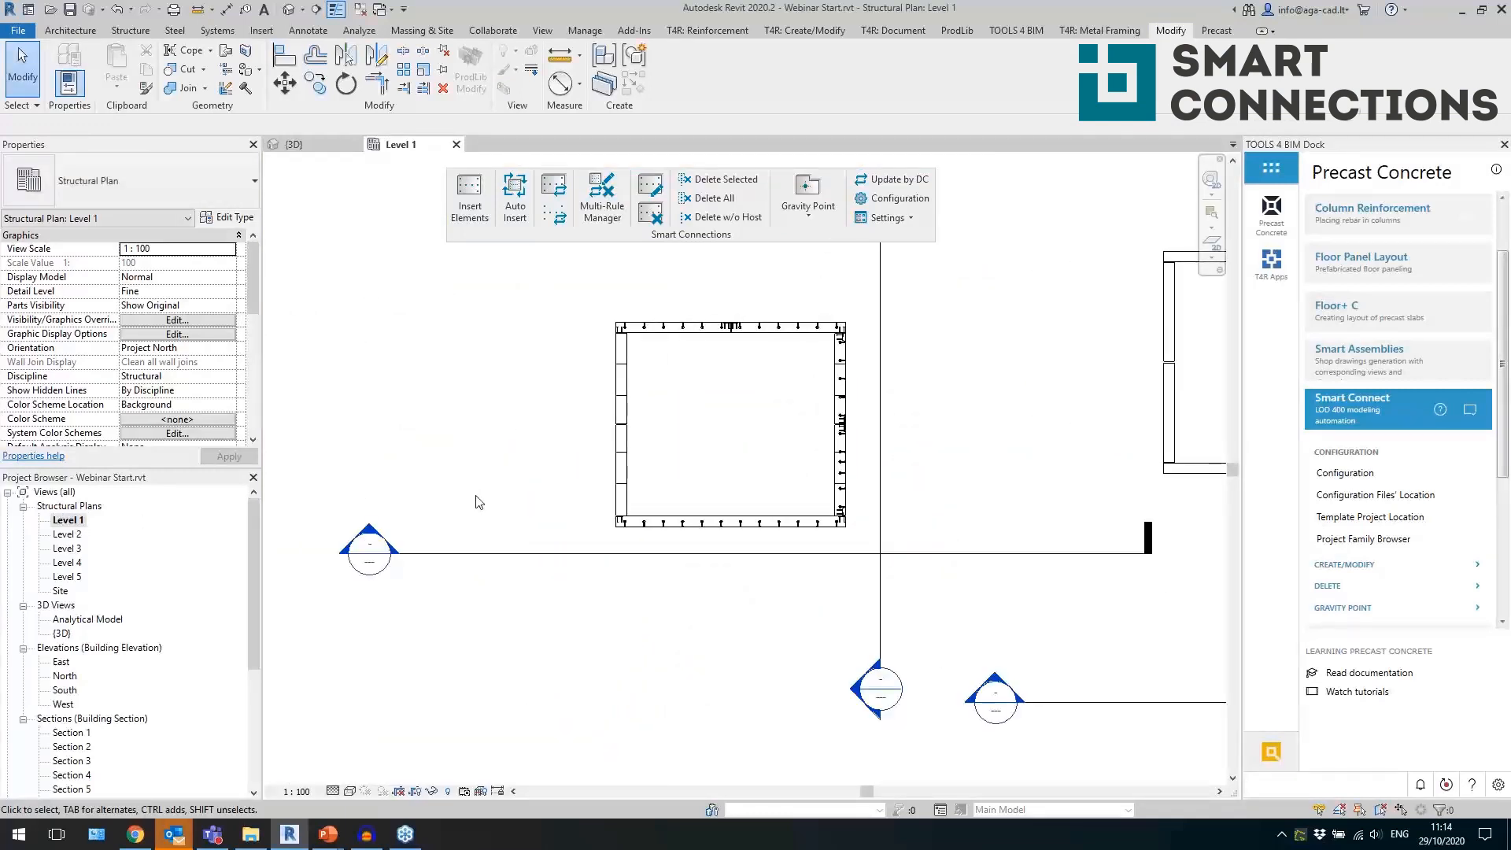
pyautogui.doubleClick(384, 535)
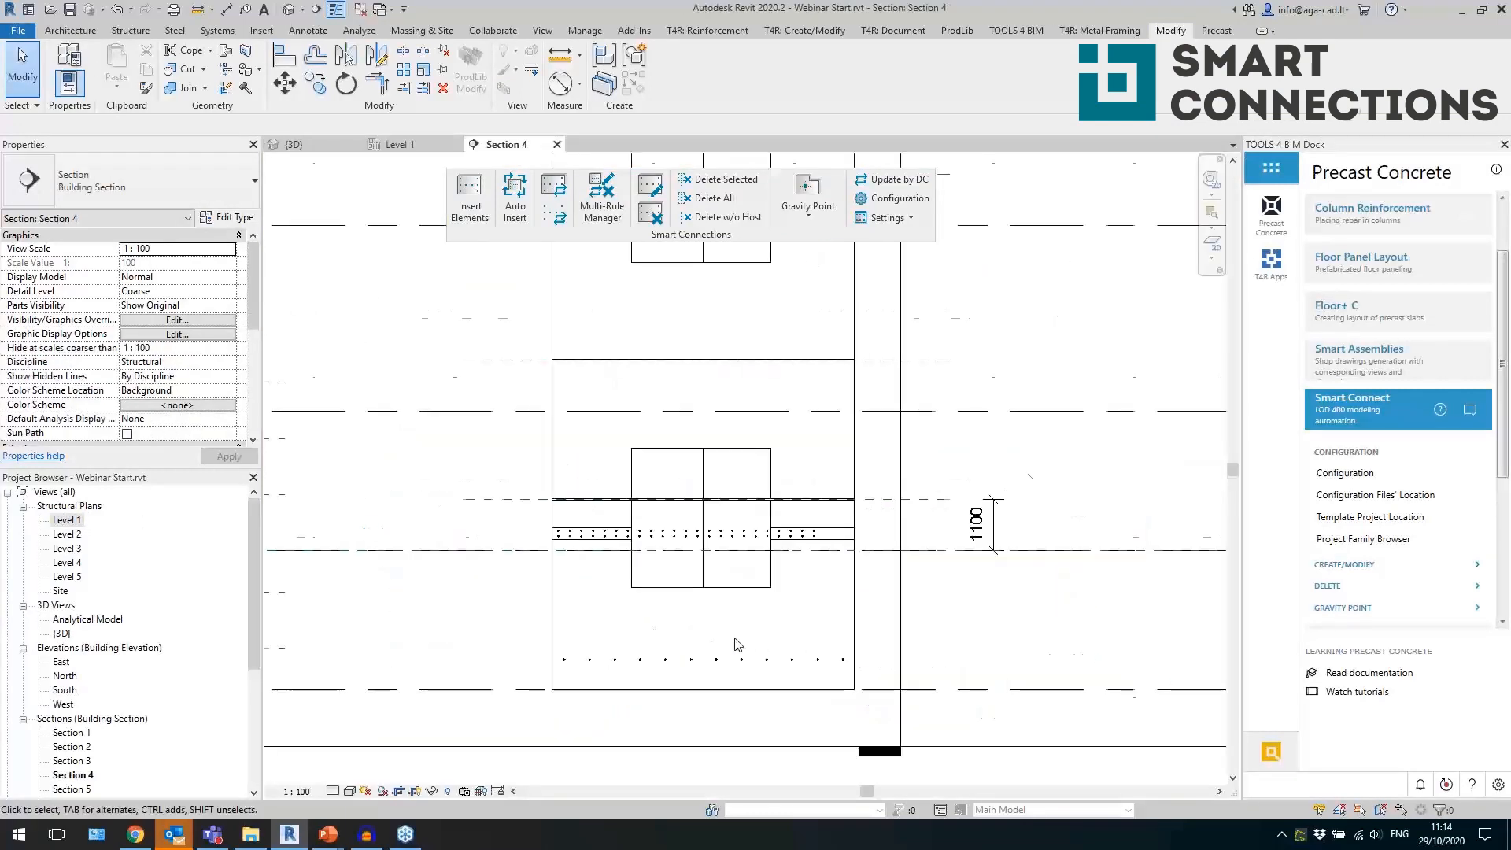
# Set the length of the recess with ferrules crossing the large opening to 1700 mm so it ends at the opening's edge.
pyautogui.scroll(1, 738, 645)
pyautogui.click(551, 504)
pyautogui.scroll(1, 585, 516)
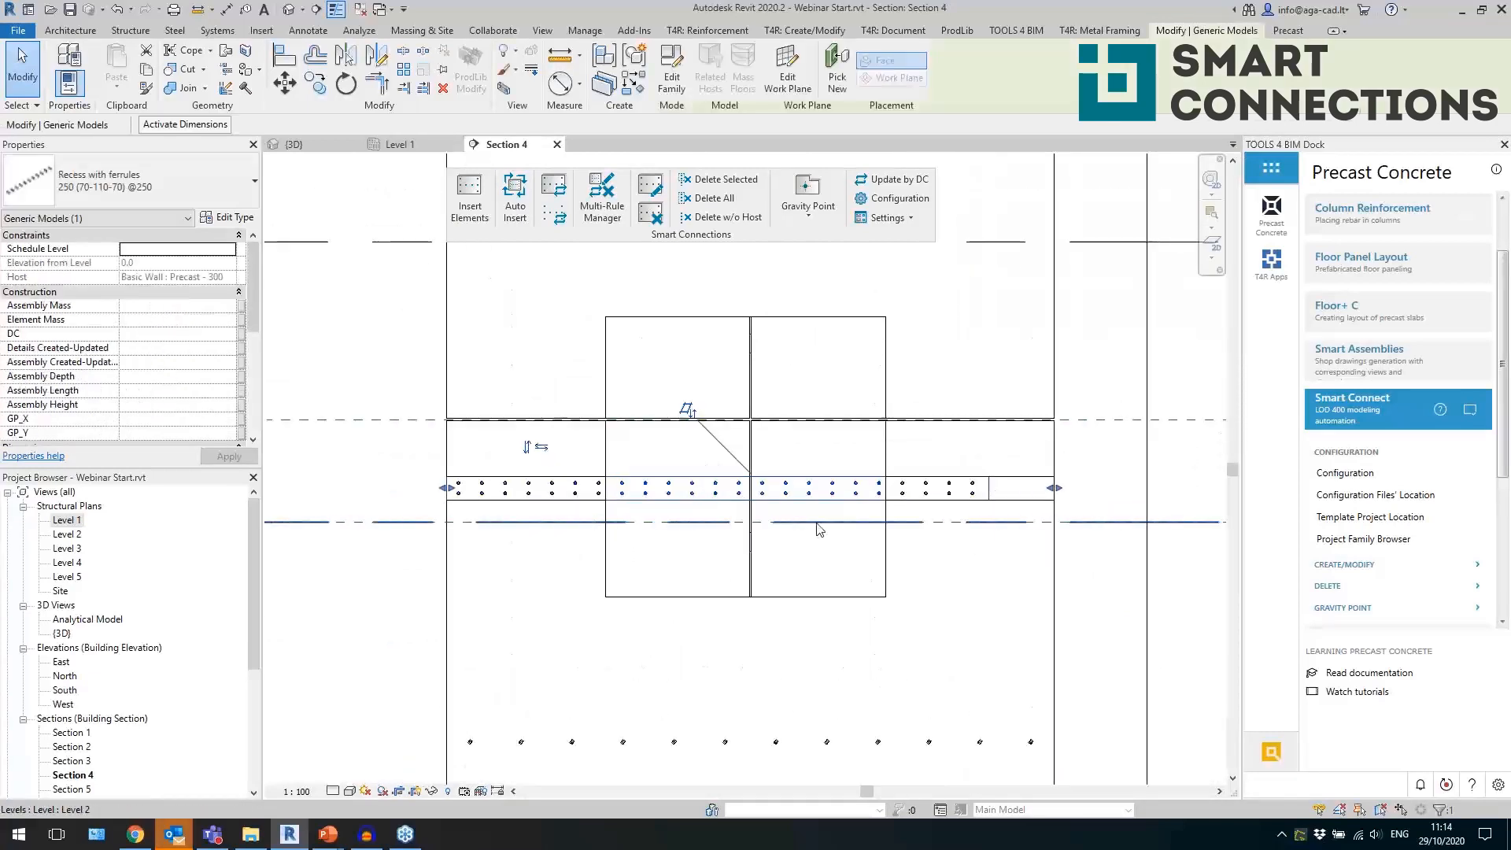
pyautogui.scroll(-5, 188, 378)
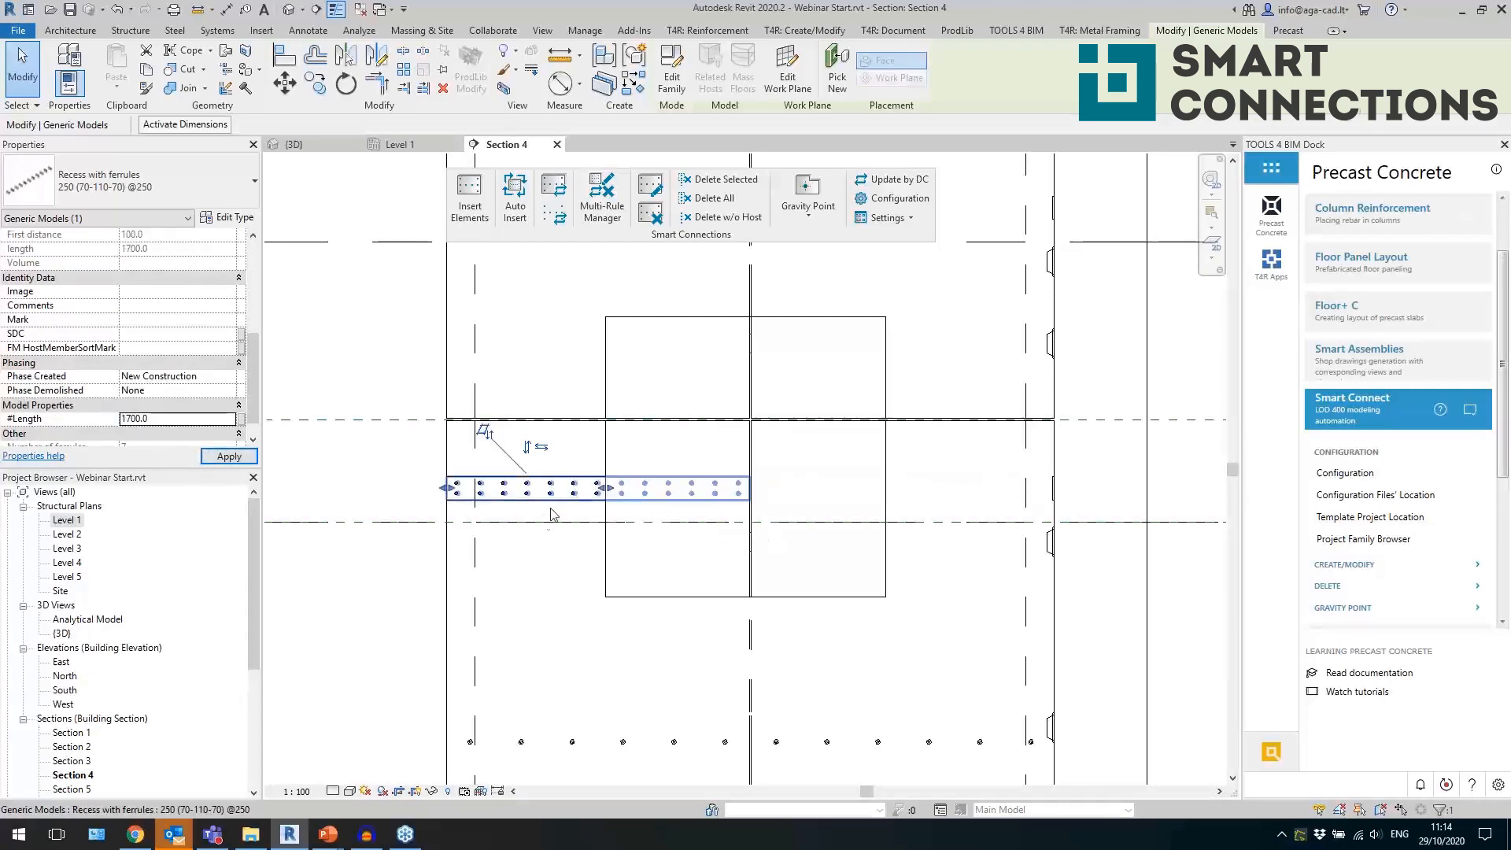
# Copy the shortened recess with ferrules horizontally by 4700 mm to the opposite edge of the large opening.
pyautogui.scroll(2, 543, 515)
pyautogui.press('c')
pyautogui.press('o')
pyautogui.click(344, 493)
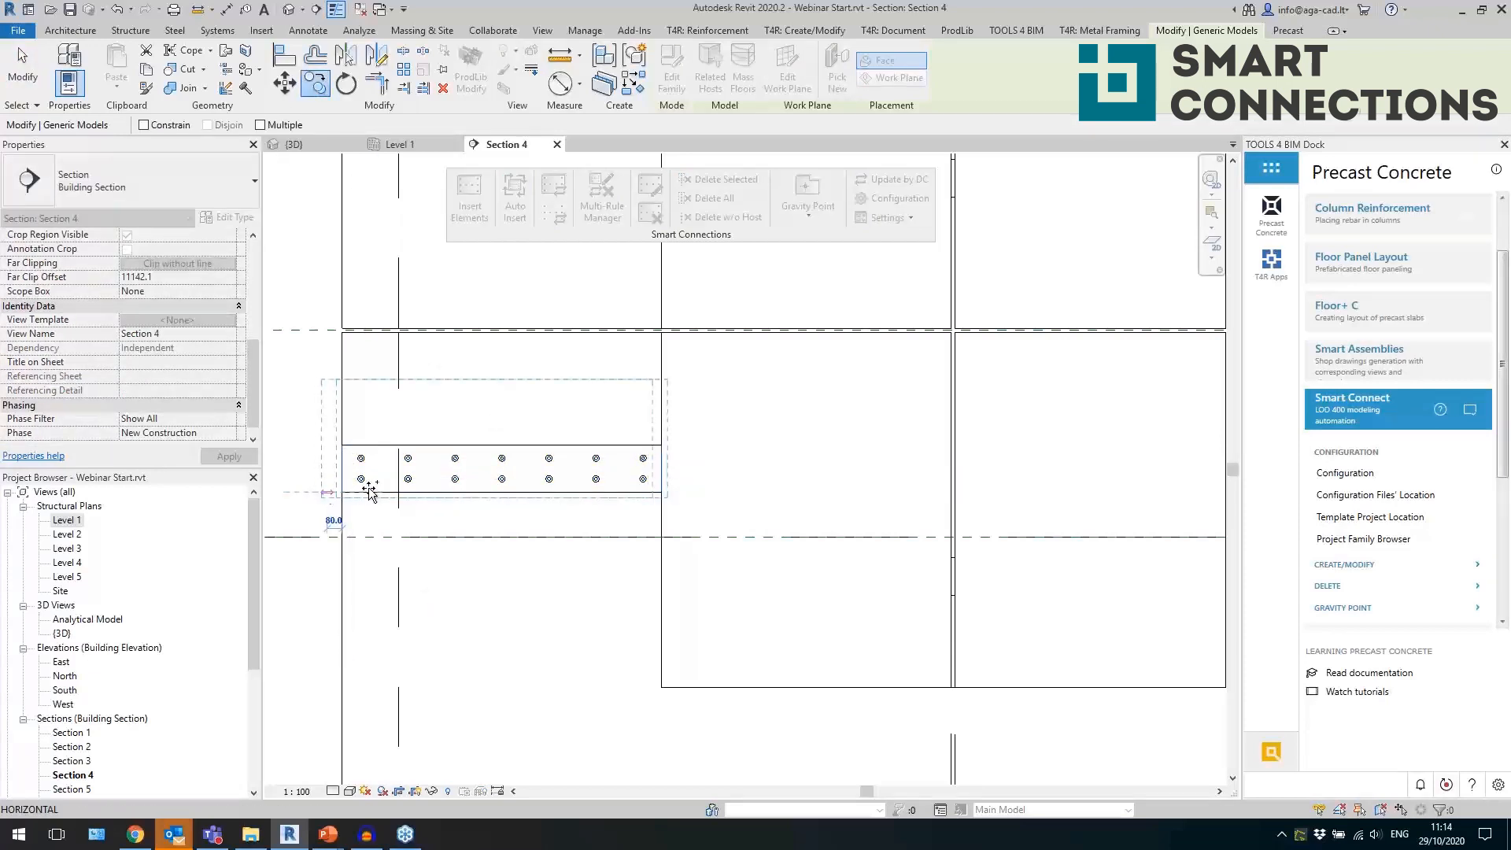
pyautogui.scroll(-2, 344, 493)
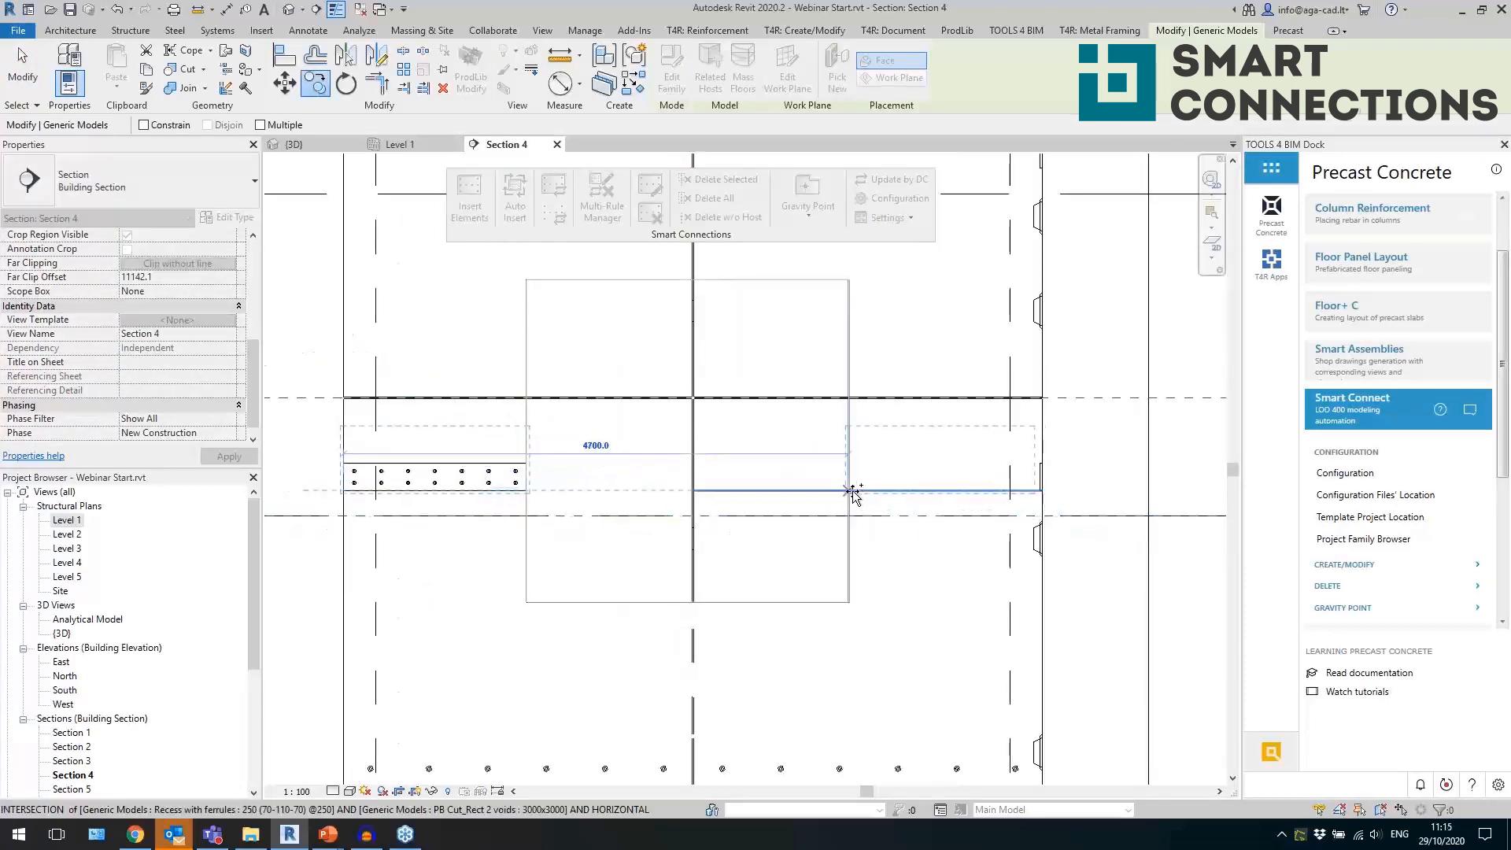
pyautogui.click(853, 492)
# Stretch the copied recess with ferrules so its outer end meets the wall's end.
pyautogui.scroll(3, 1029, 491)
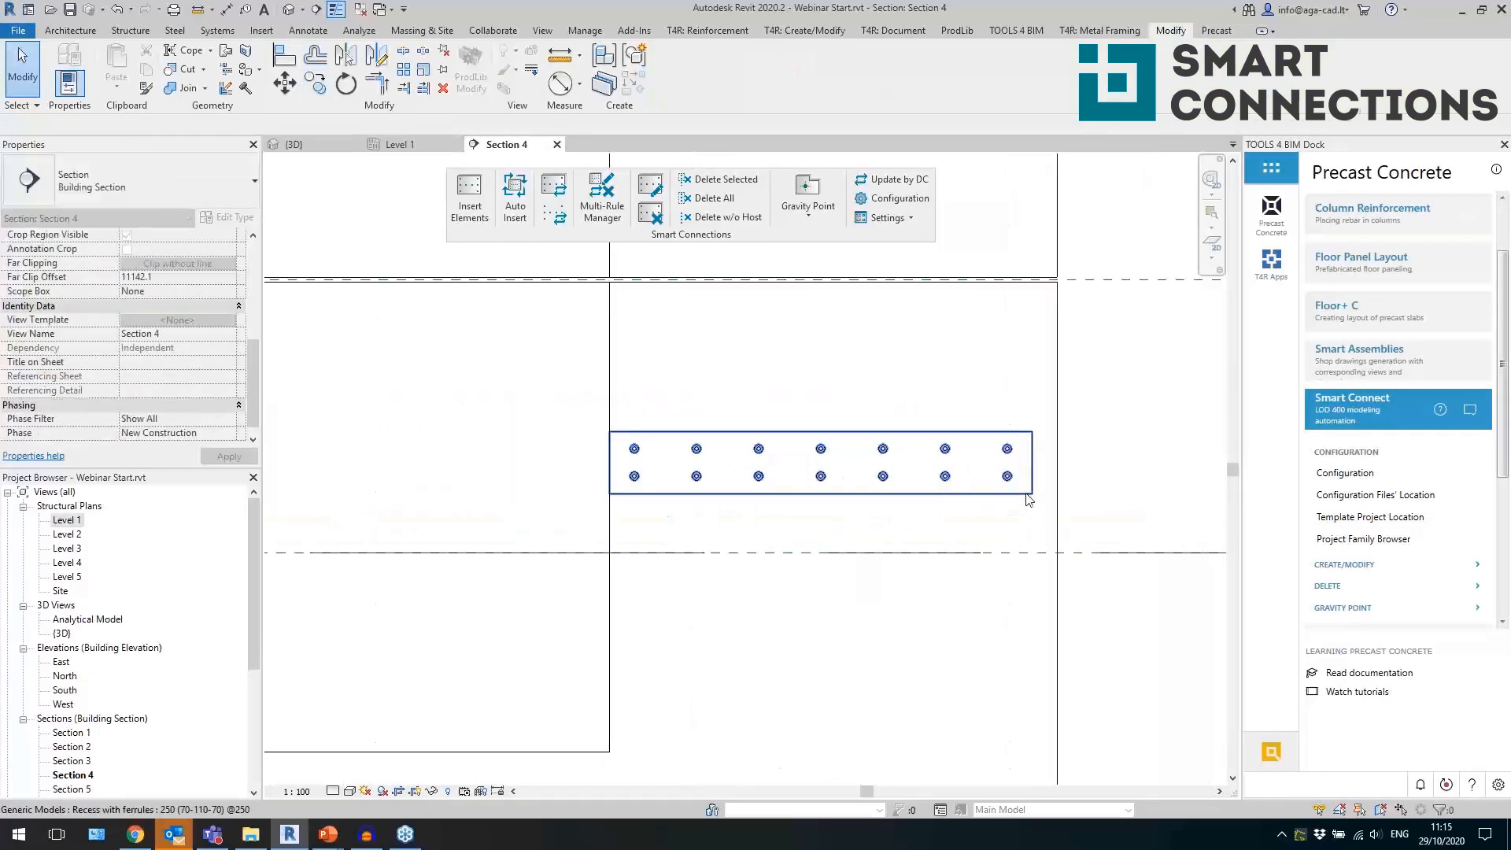
pyautogui.click(1029, 490)
pyautogui.moveTo(1060, 464); pyautogui.dragTo(1079, 518)
pyautogui.click(1118, 514)
pyautogui.scroll(-4, 979, 431)
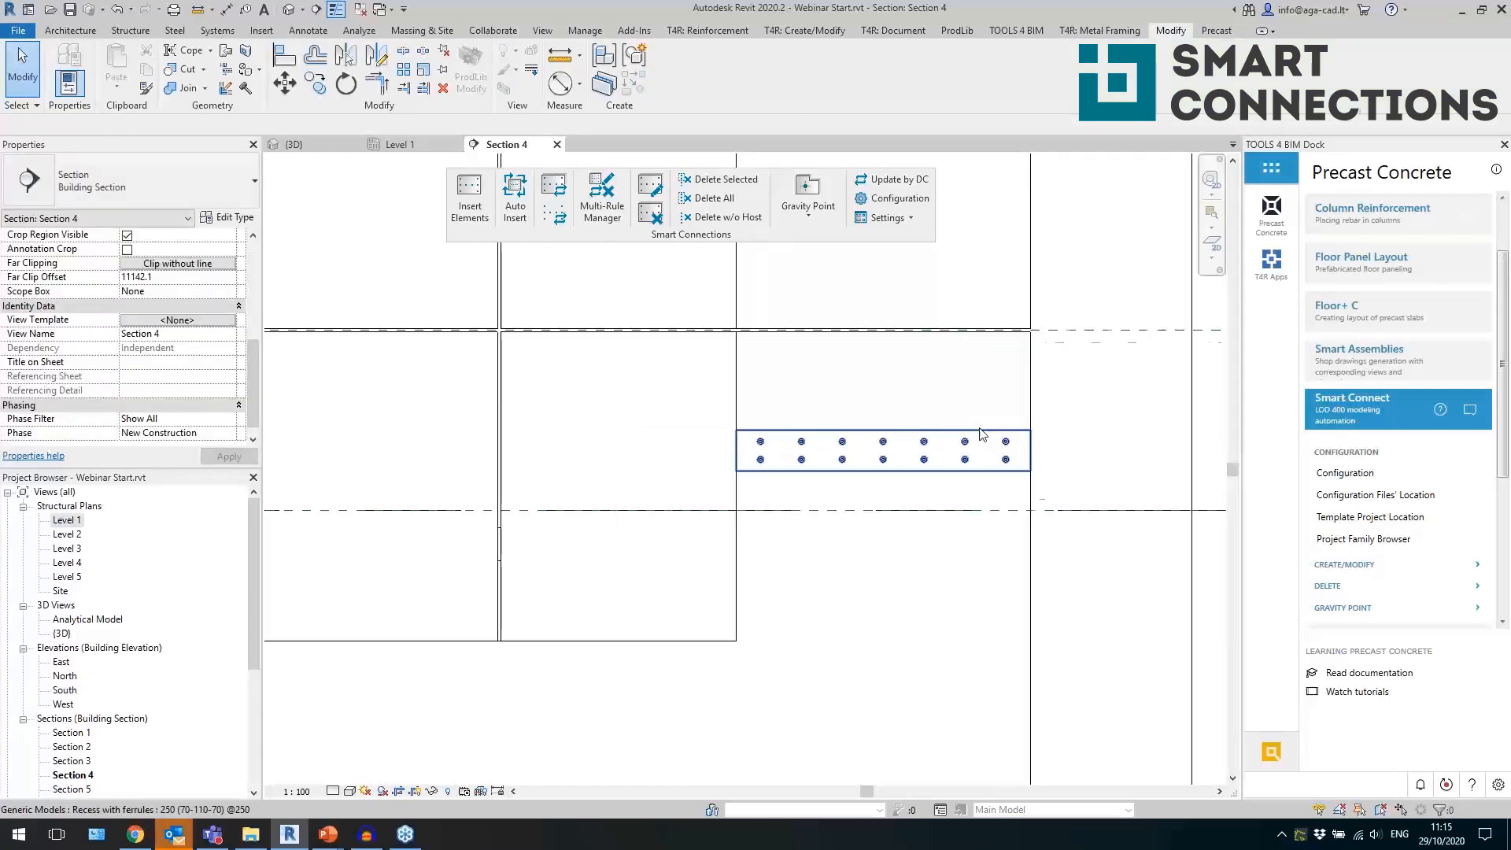
pyautogui.scroll(-2, 684, 516)
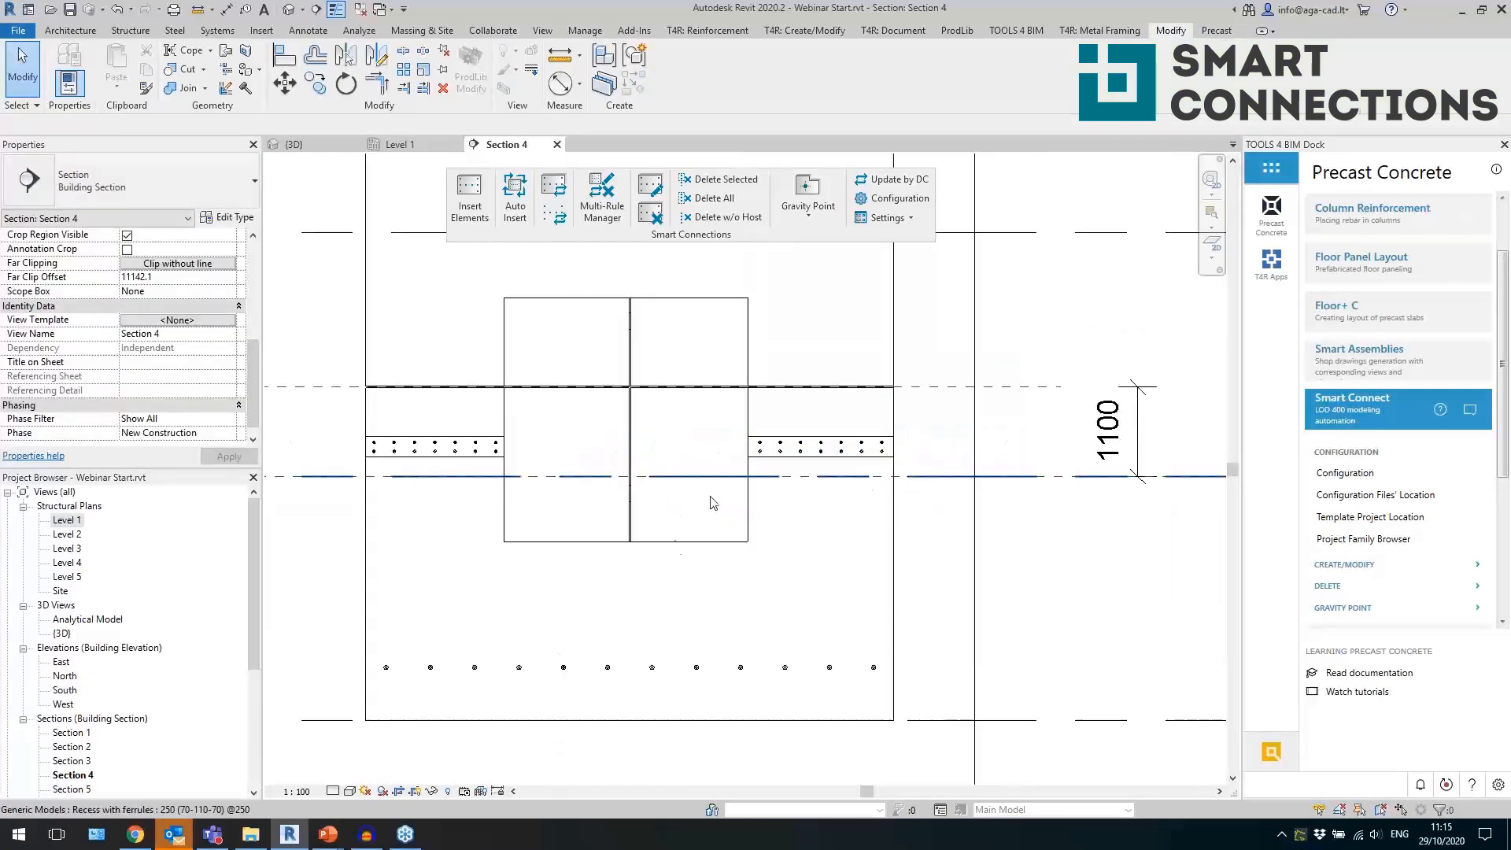
# Return to the 3D view and insert the Bracing and lifters configuration into three adjoining ground-floor panels.
pyautogui.click(290, 11)
pyautogui.keyDown('shift'); pyautogui.moveTo(1094, 492); pyautogui.dragTo(896, 569, button='middle'); pyautogui.keyUp('shift')
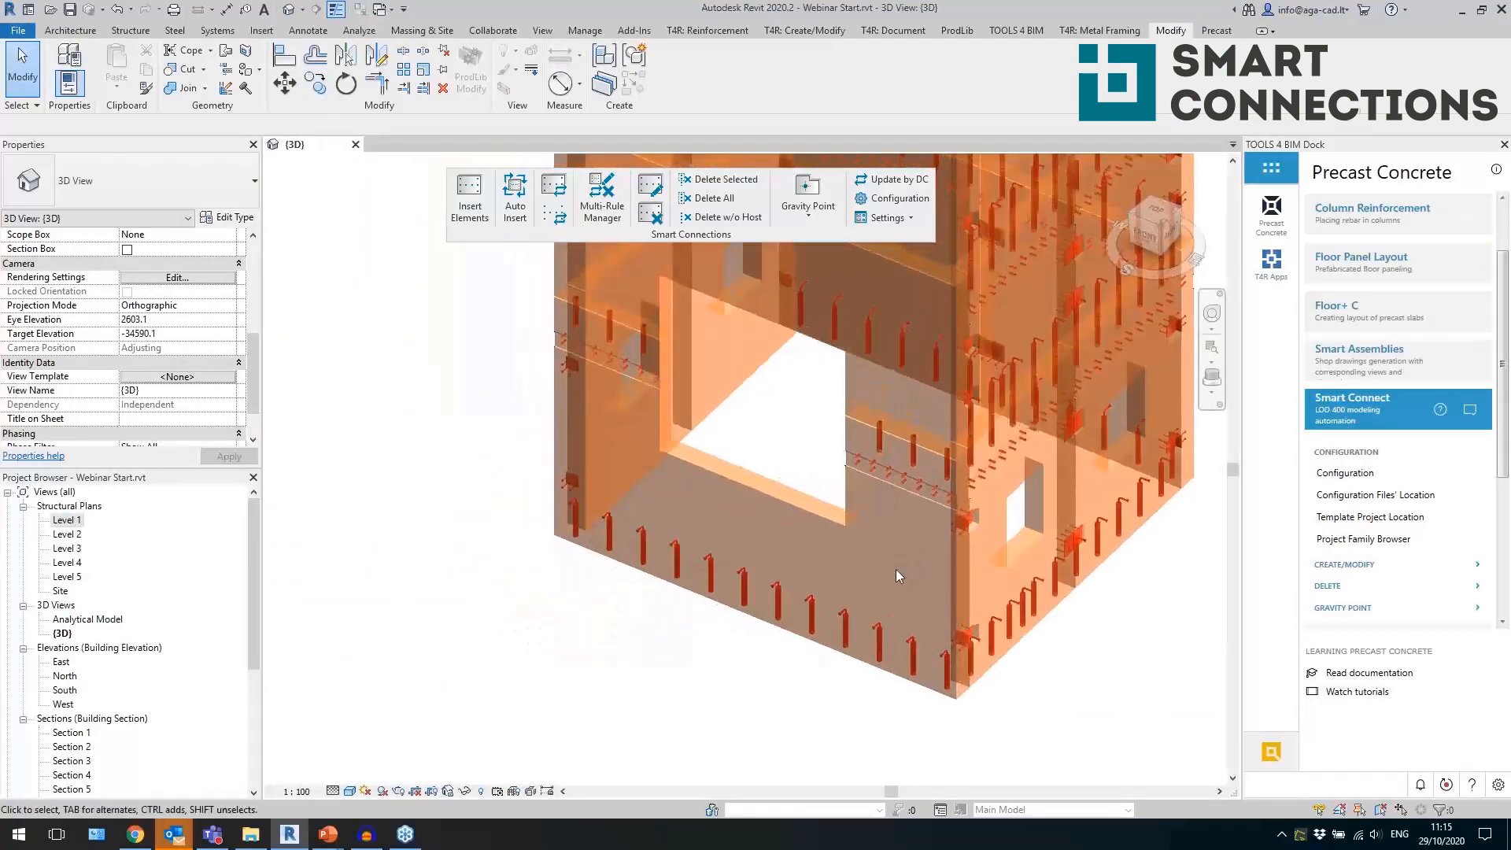
pyautogui.keyDown('shift'); pyautogui.moveTo(732, 658); pyautogui.dragTo(972, 635, button='middle'); pyautogui.keyUp('shift')
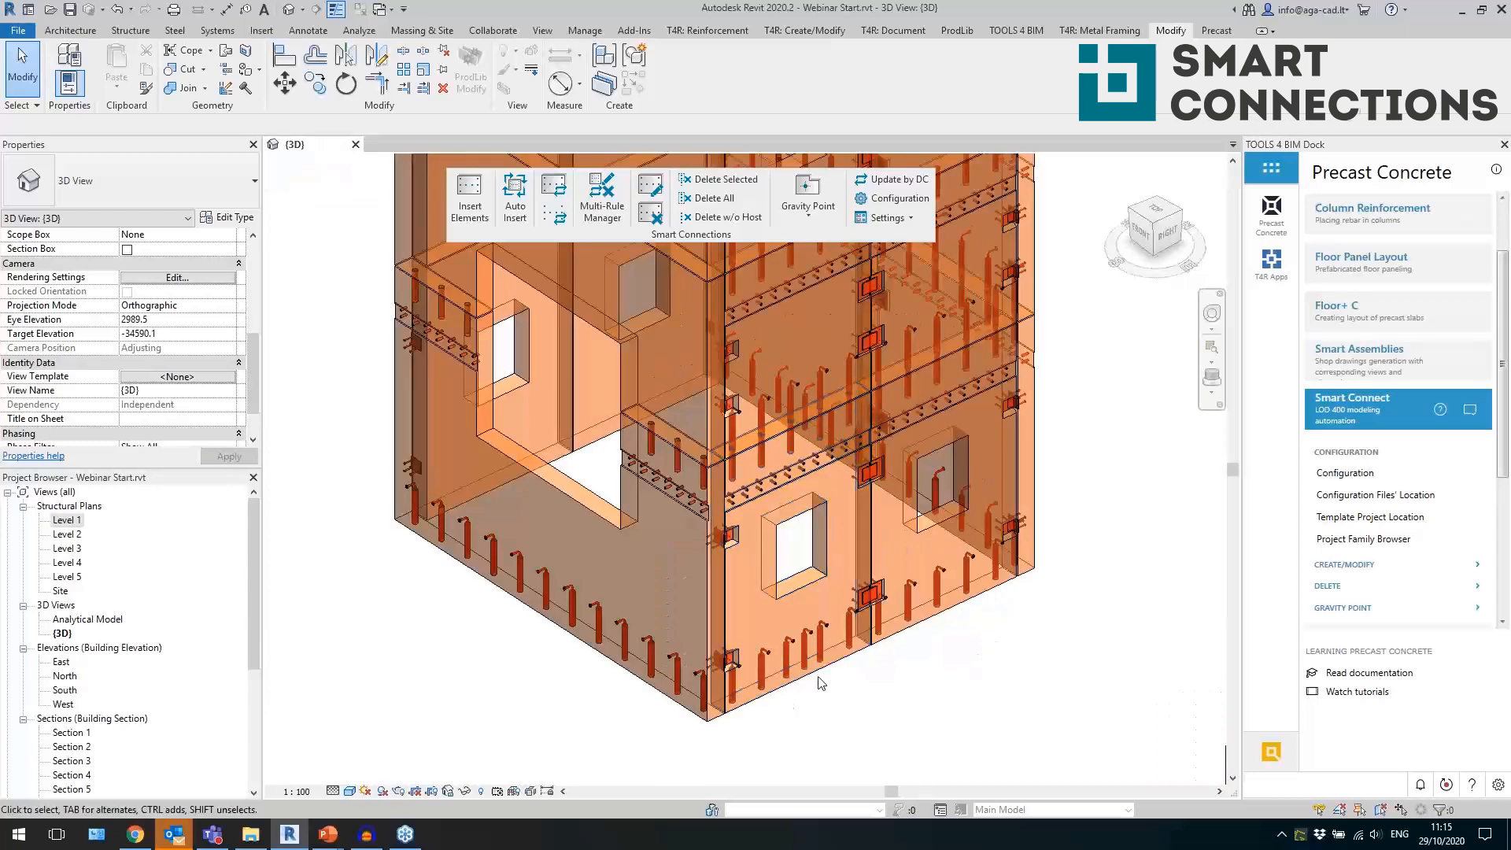
pyautogui.click(761, 692)
pyautogui.scroll(2, 945, 612)
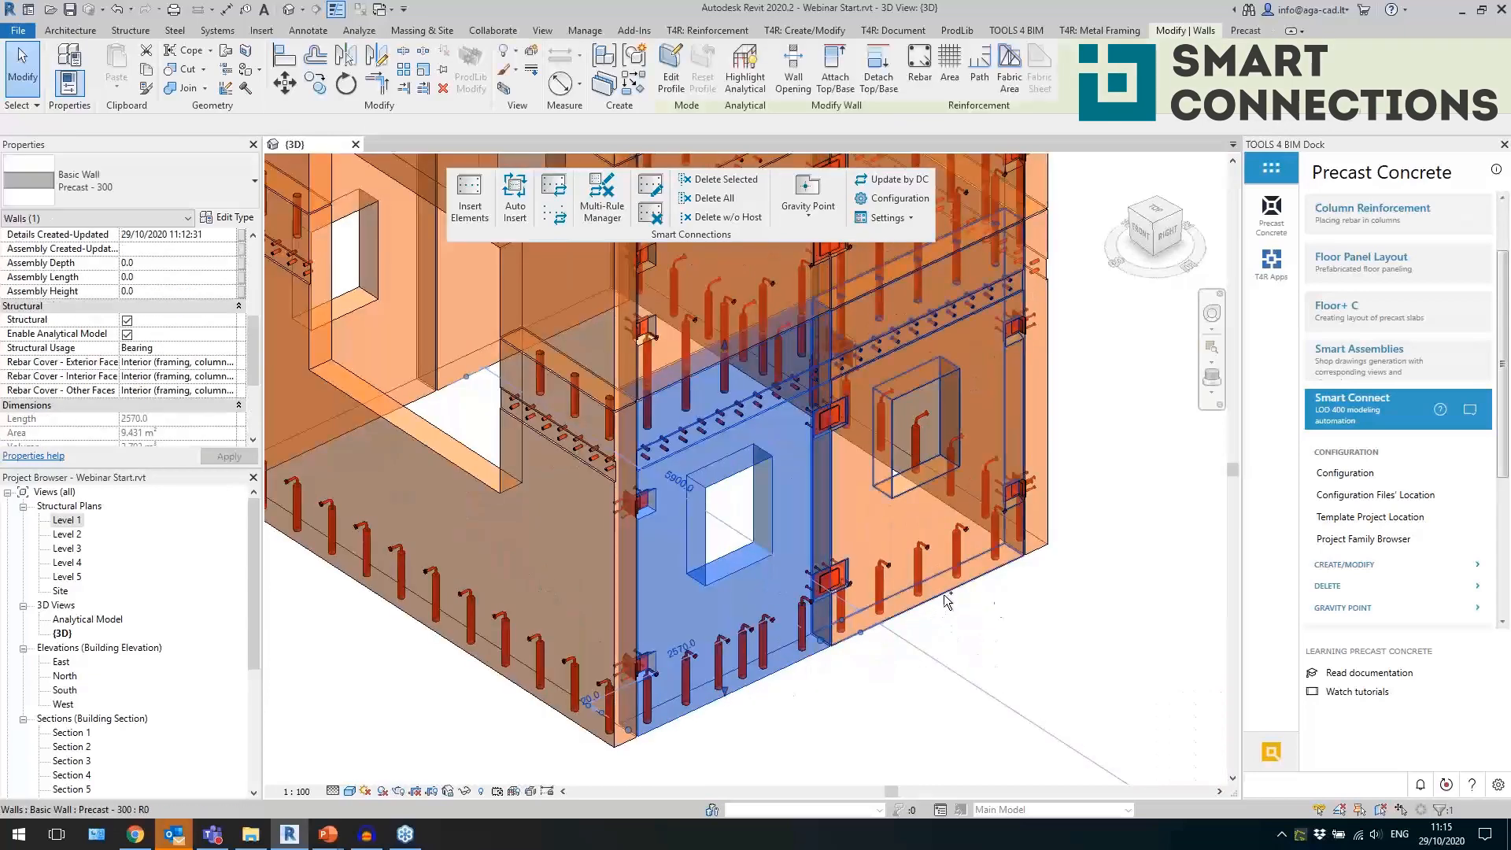
pyautogui.keyDown('ctrl'); pyautogui.click(944, 593); pyautogui.keyUp('ctrl')
pyautogui.keyDown('shift'); pyautogui.moveTo(1151, 581); pyautogui.dragTo(740, 602, button='middle'); pyautogui.keyUp('shift')
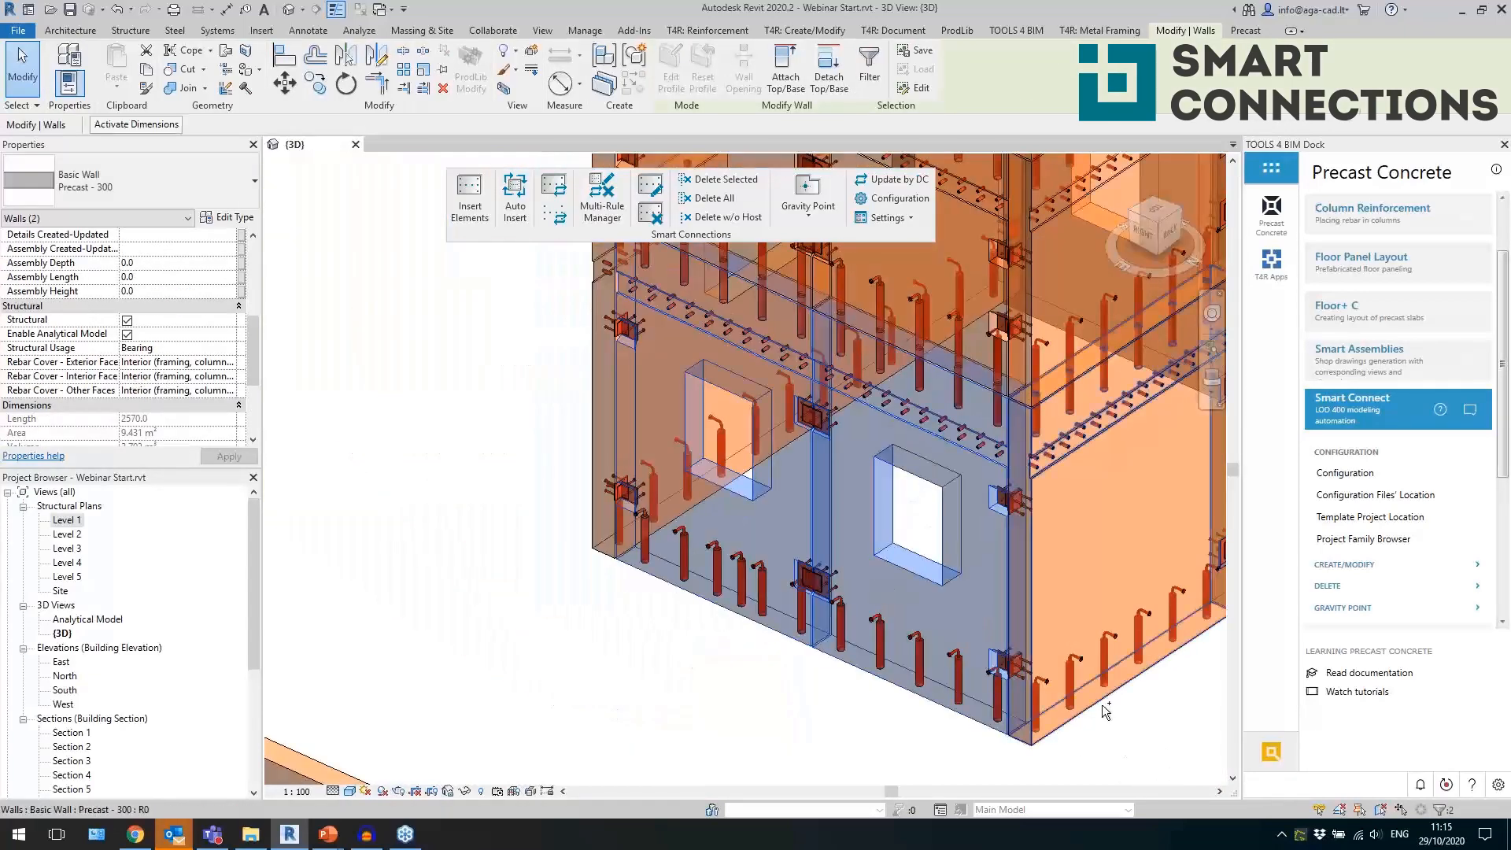
pyautogui.keyDown('ctrl'); pyautogui.click(1104, 713); pyautogui.keyUp('ctrl')
pyautogui.click(484, 220)
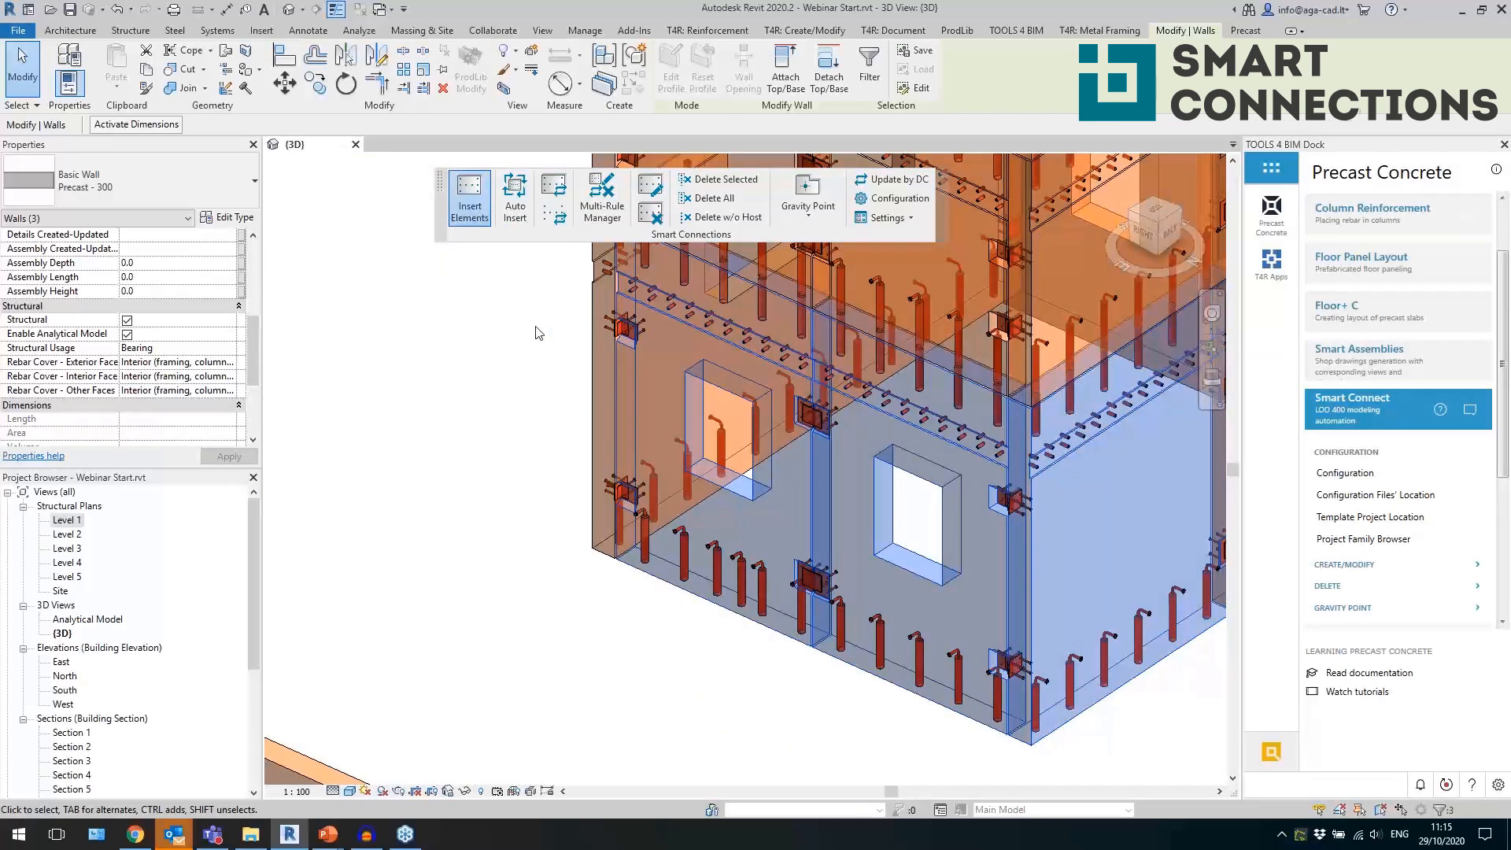
pyautogui.click(578, 385)
pyautogui.click(577, 403)
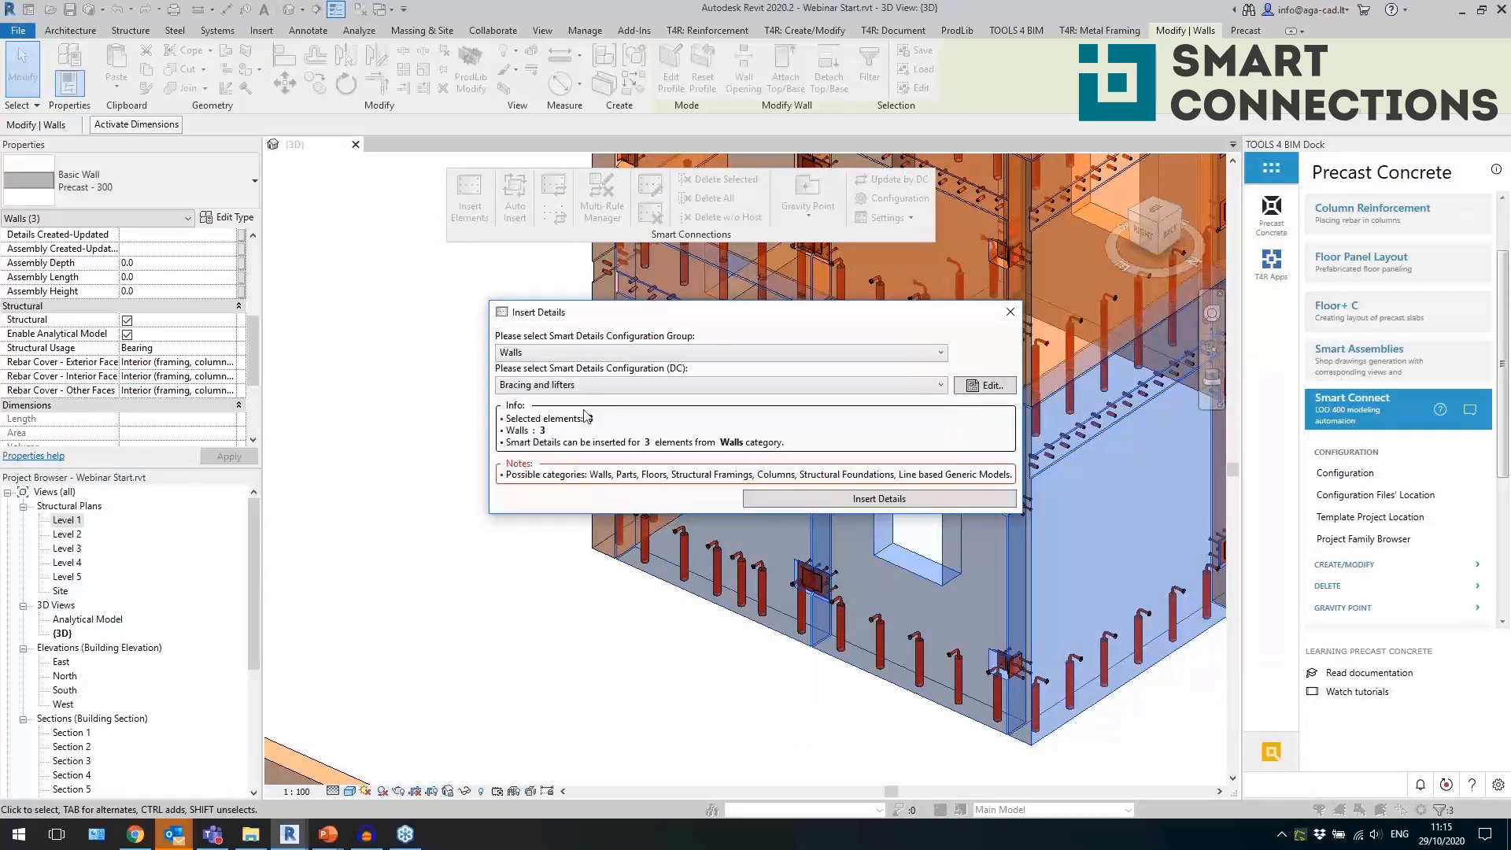
pyautogui.click(806, 503)
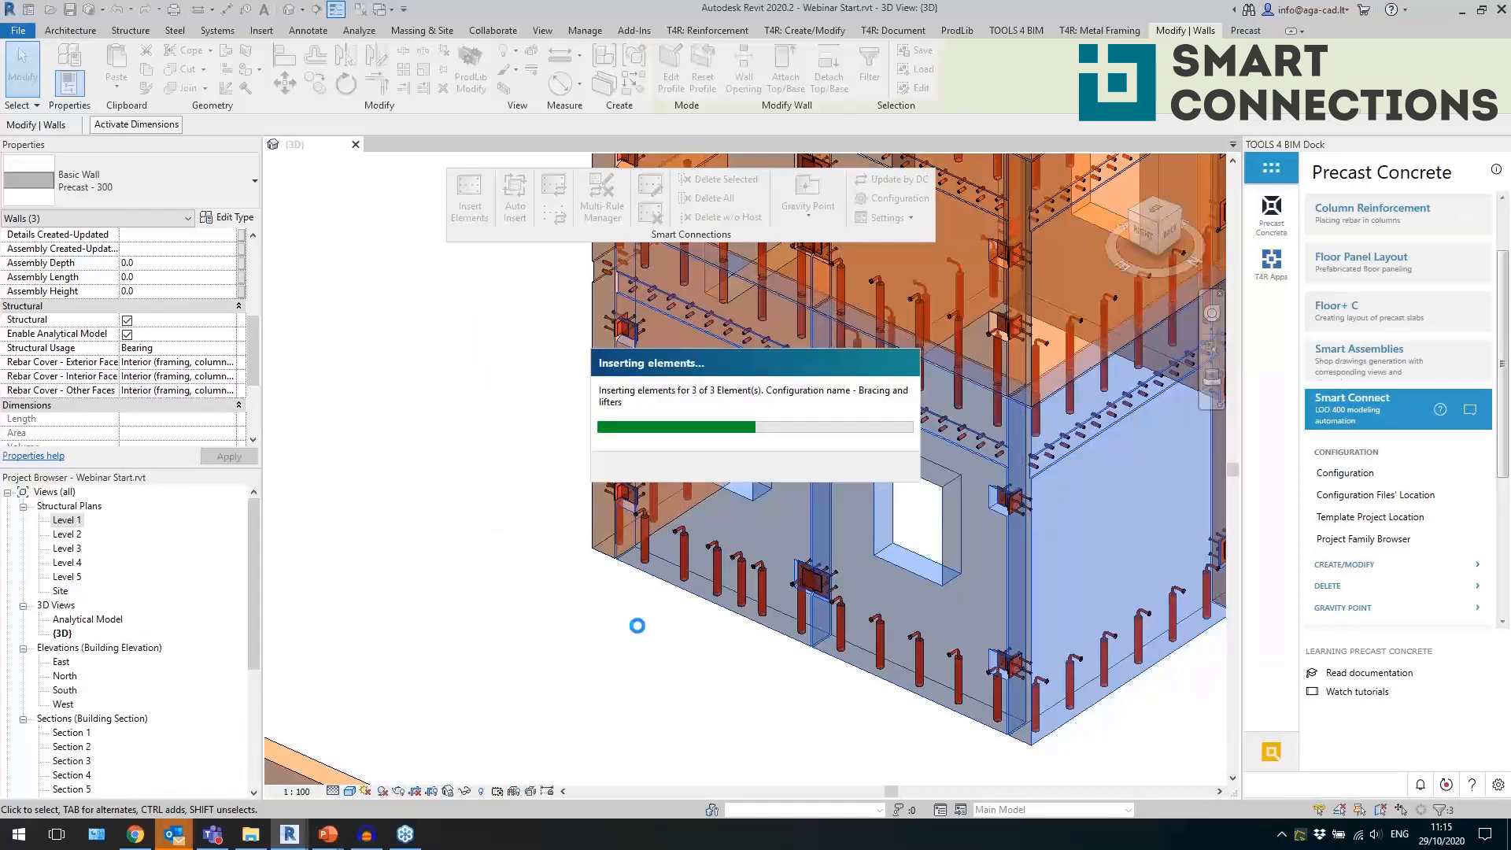
# Update the TF M36-335 lifting anchors on the windowless ground-floor panel to a fixed number of 4 and 0.15 relative to length.
pyautogui.keyDown('shift'); pyautogui.moveTo(592, 622); pyautogui.dragTo(748, 388, button='middle'); pyautogui.keyUp('shift')
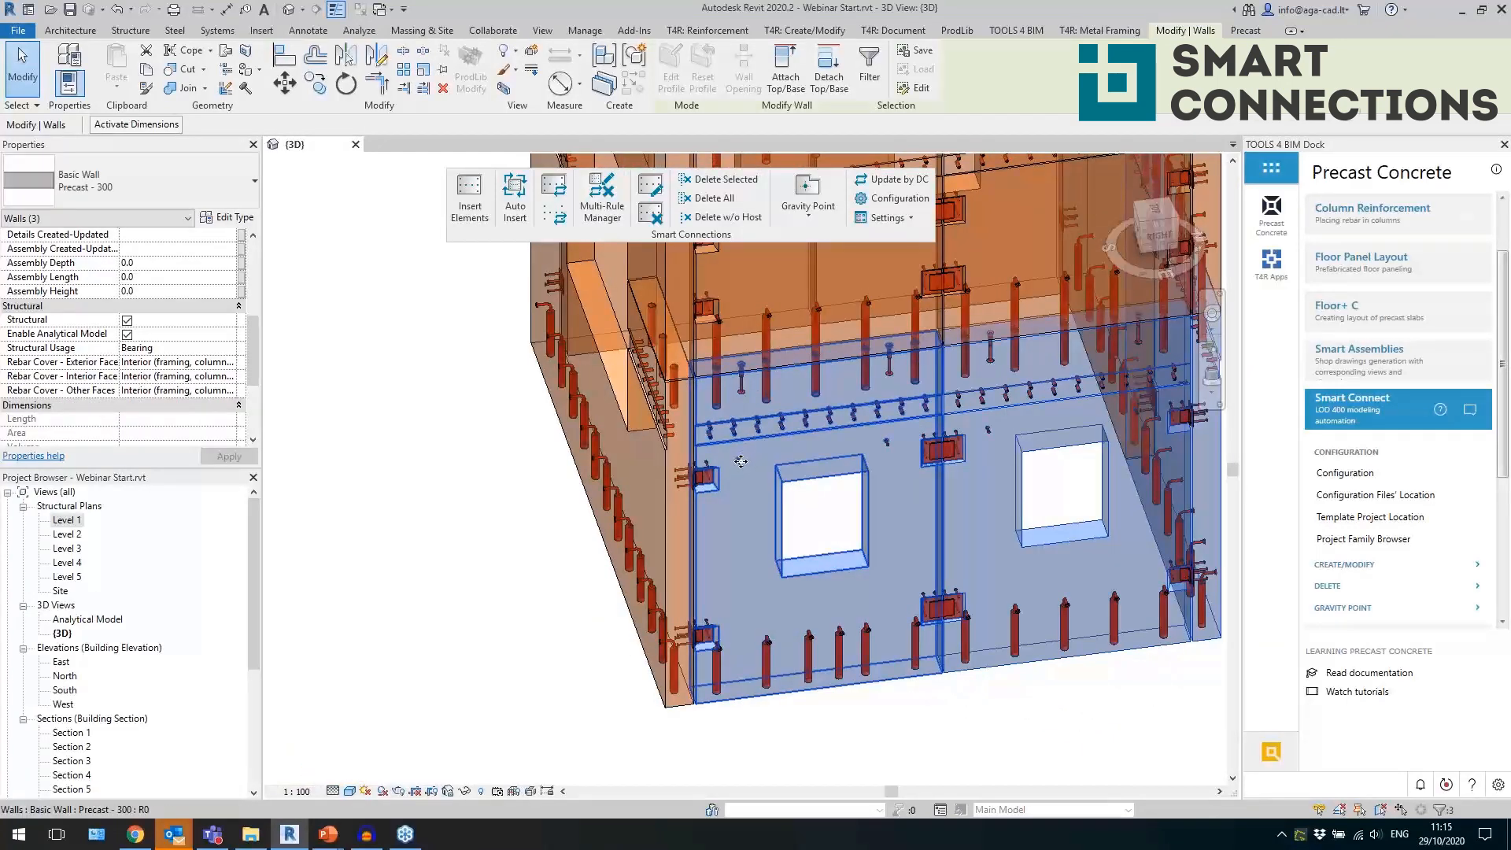
pyautogui.press('Escape')
pyautogui.click(740, 462)
pyautogui.click(742, 394)
pyautogui.keyDown('shift'); pyautogui.moveTo(743, 396); pyautogui.dragTo(944, 645, button='middle'); pyautogui.keyUp('shift')
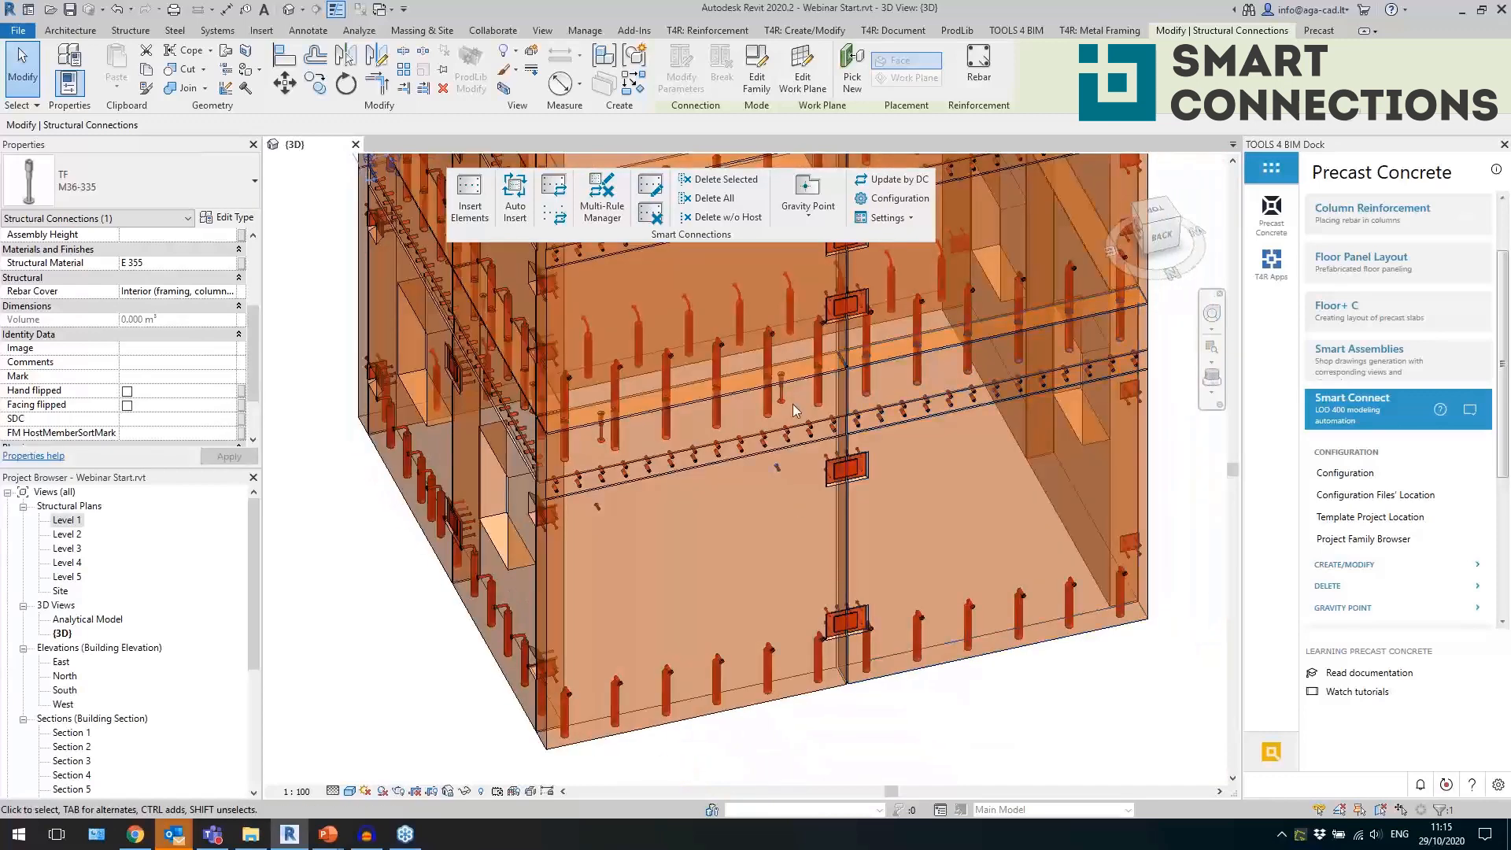
pyautogui.press('Escape')
pyautogui.click(786, 407)
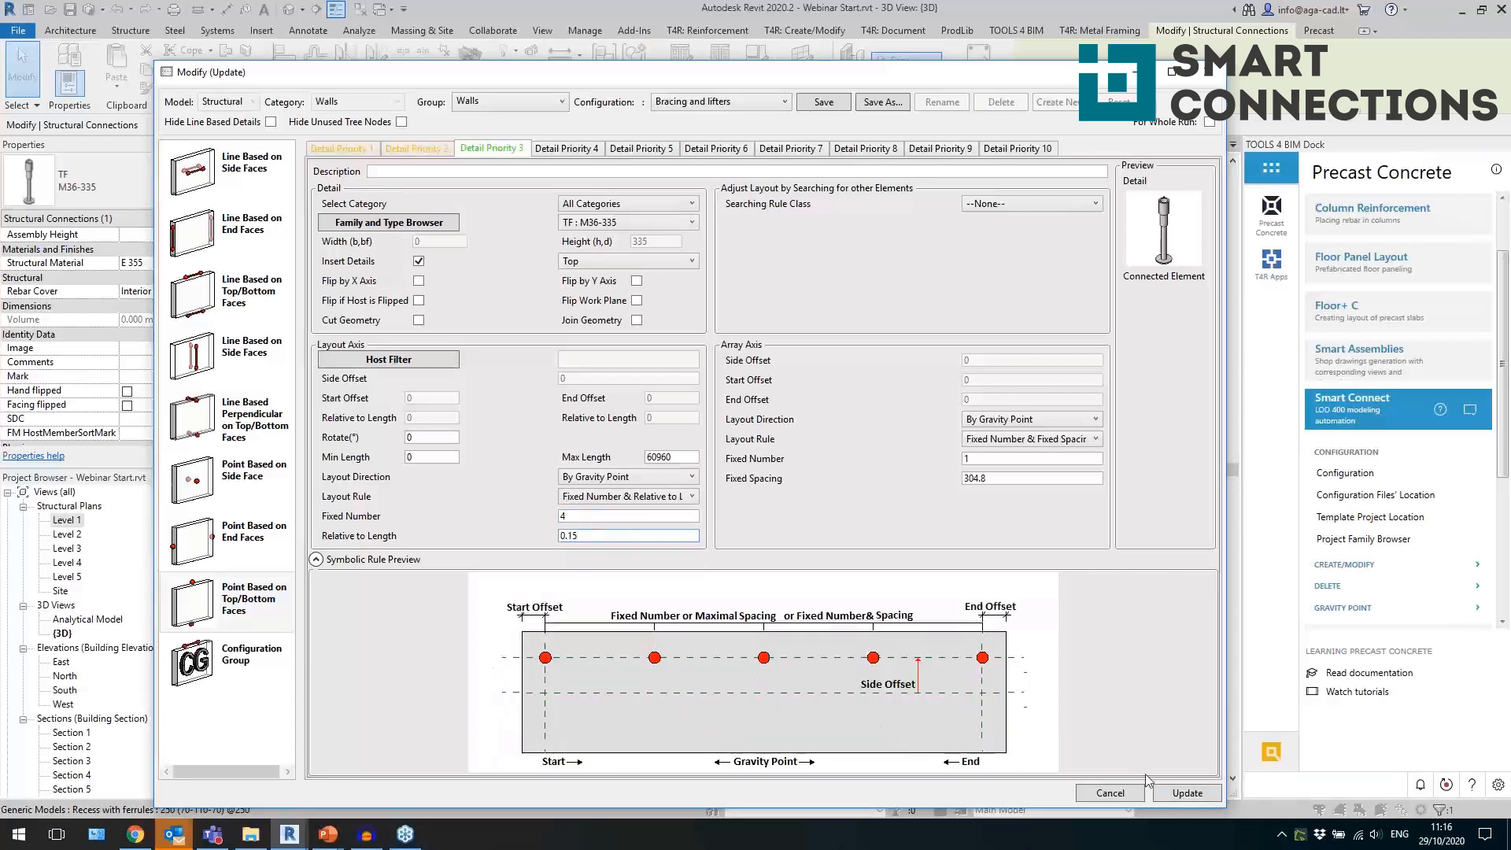
pyautogui.click(1186, 793)
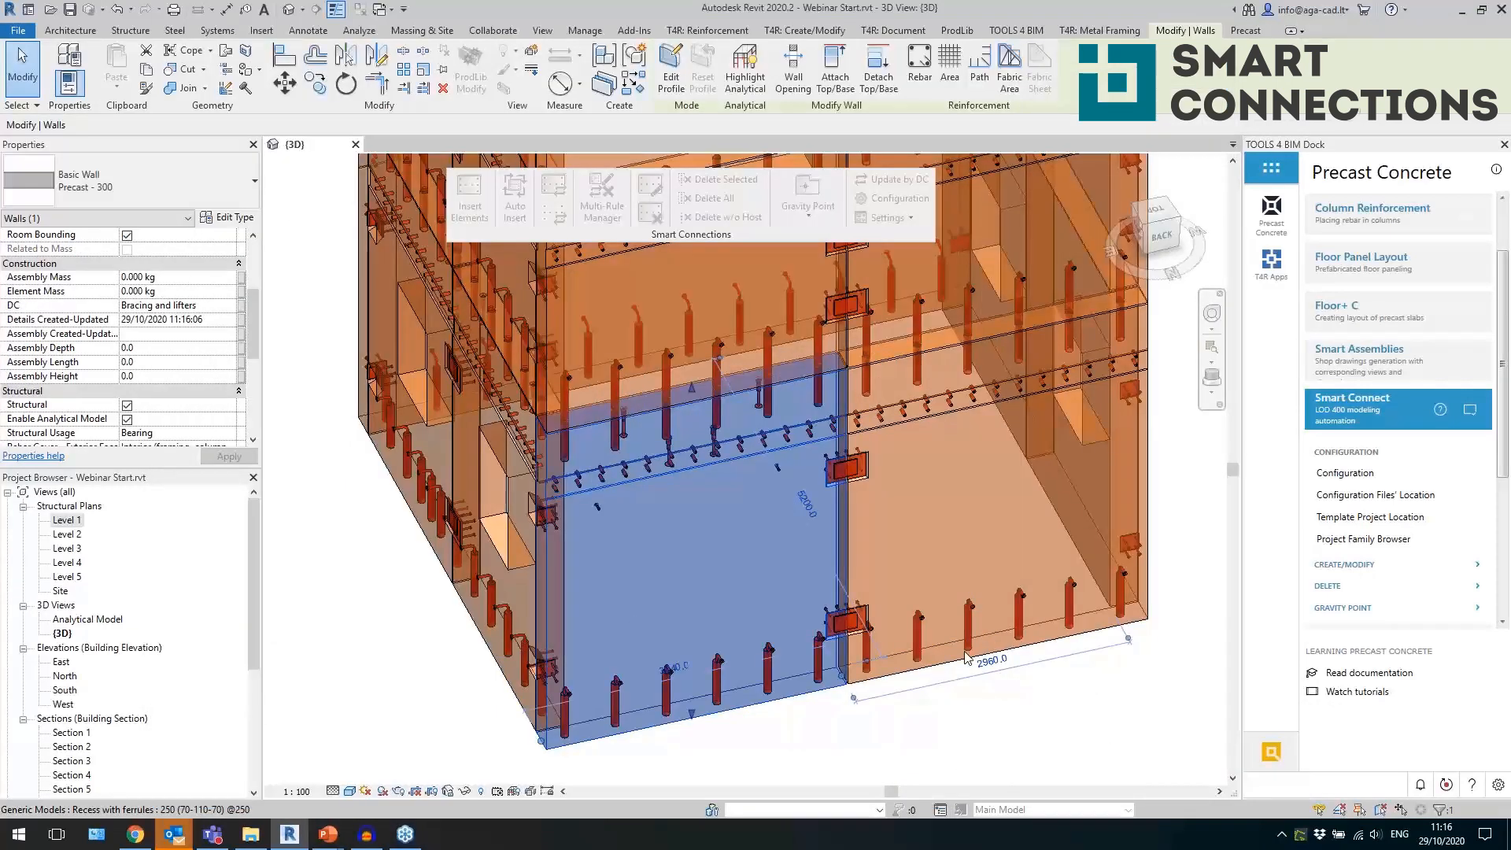
# Update the TF M36-335 lifting anchors on the windowless ground-floor panel to 0.2 relative to length.
pyautogui.scroll(3, 684, 438)
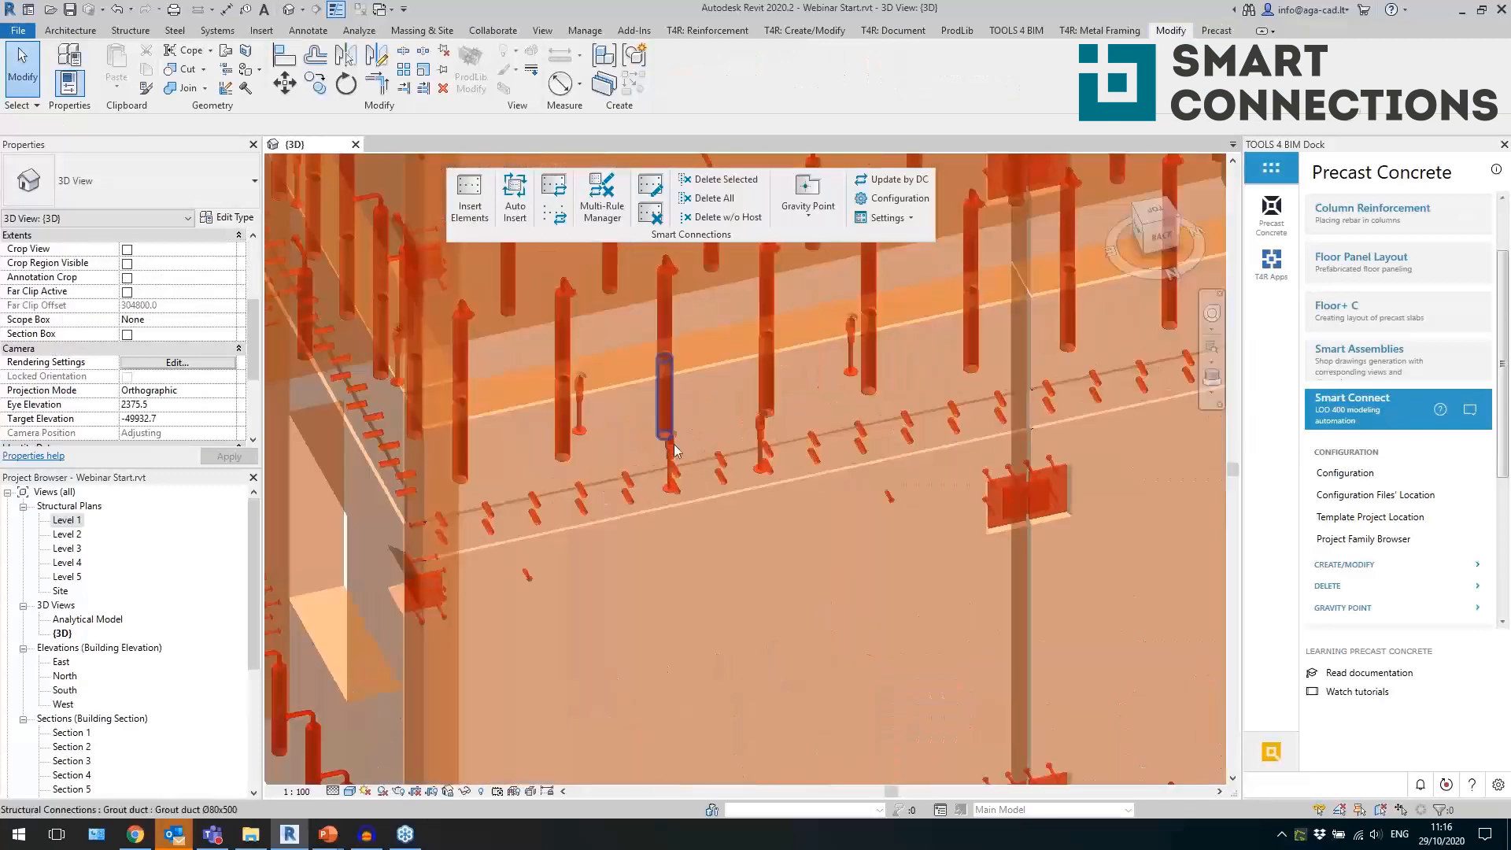
pyautogui.click(670, 455)
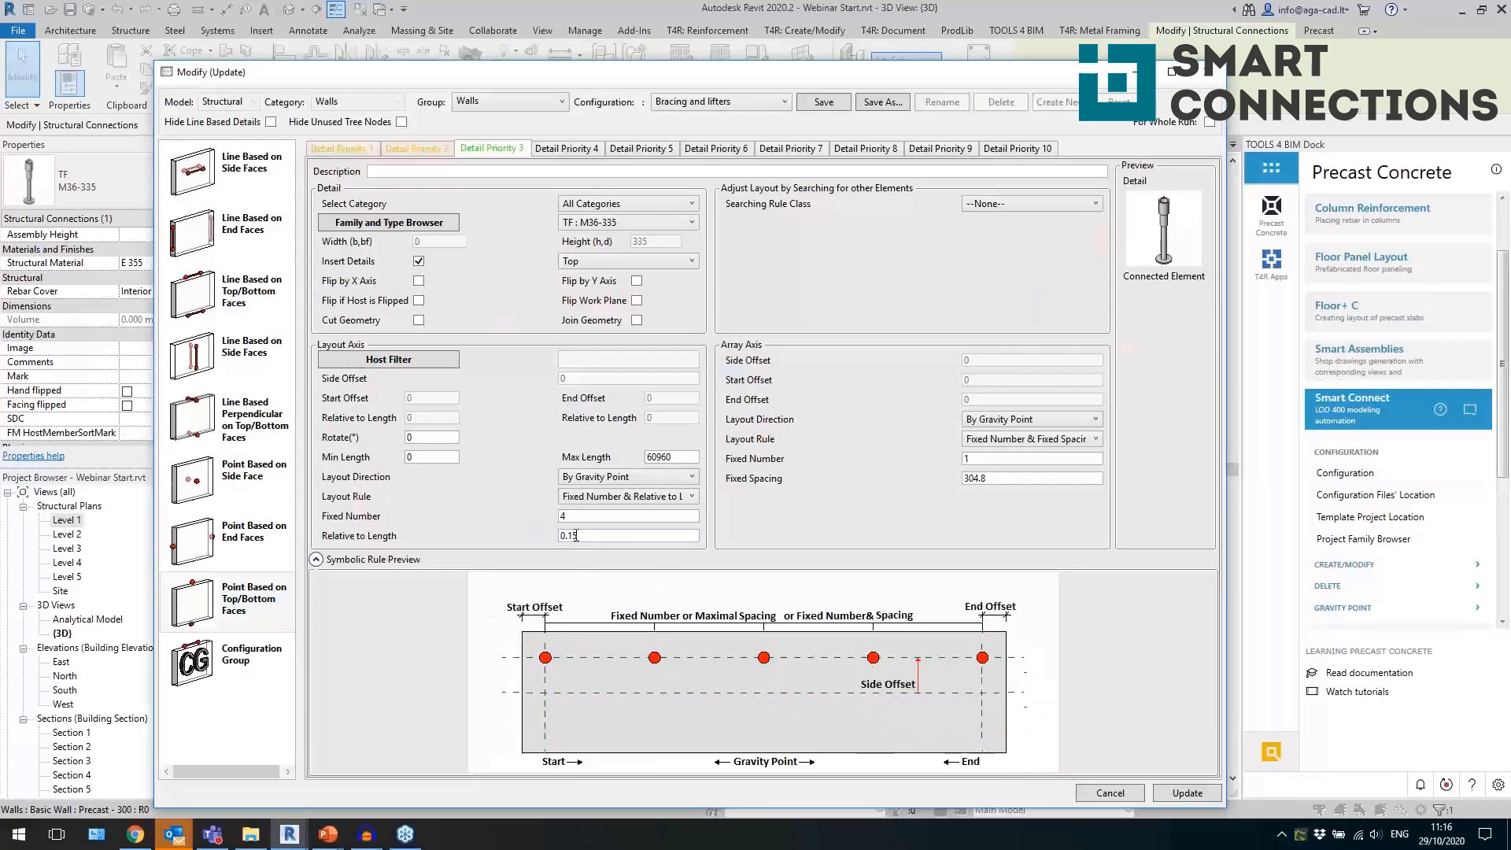
pyautogui.write('2')
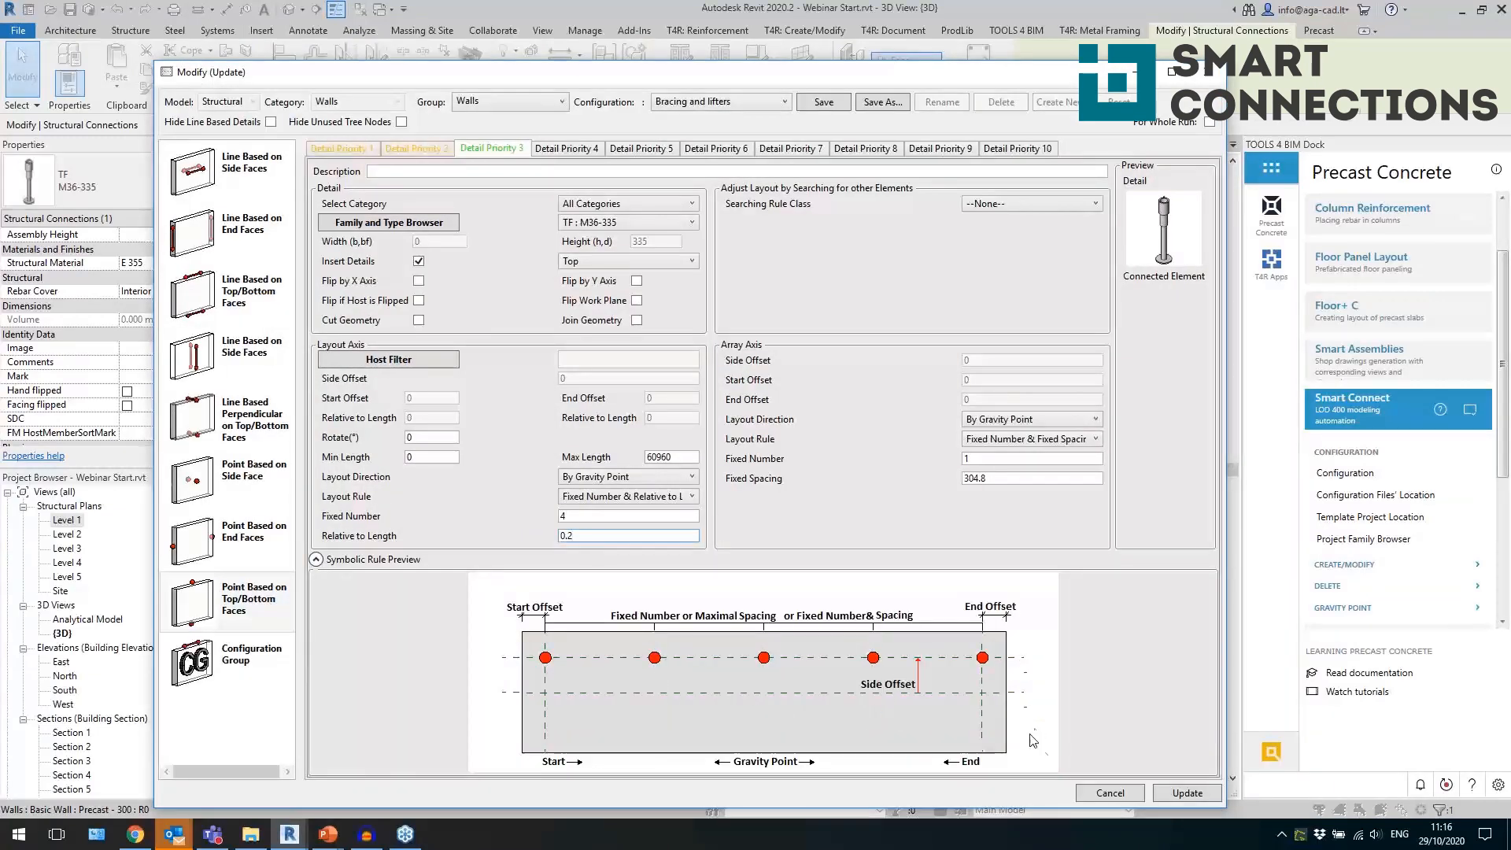
pyautogui.click(1169, 798)
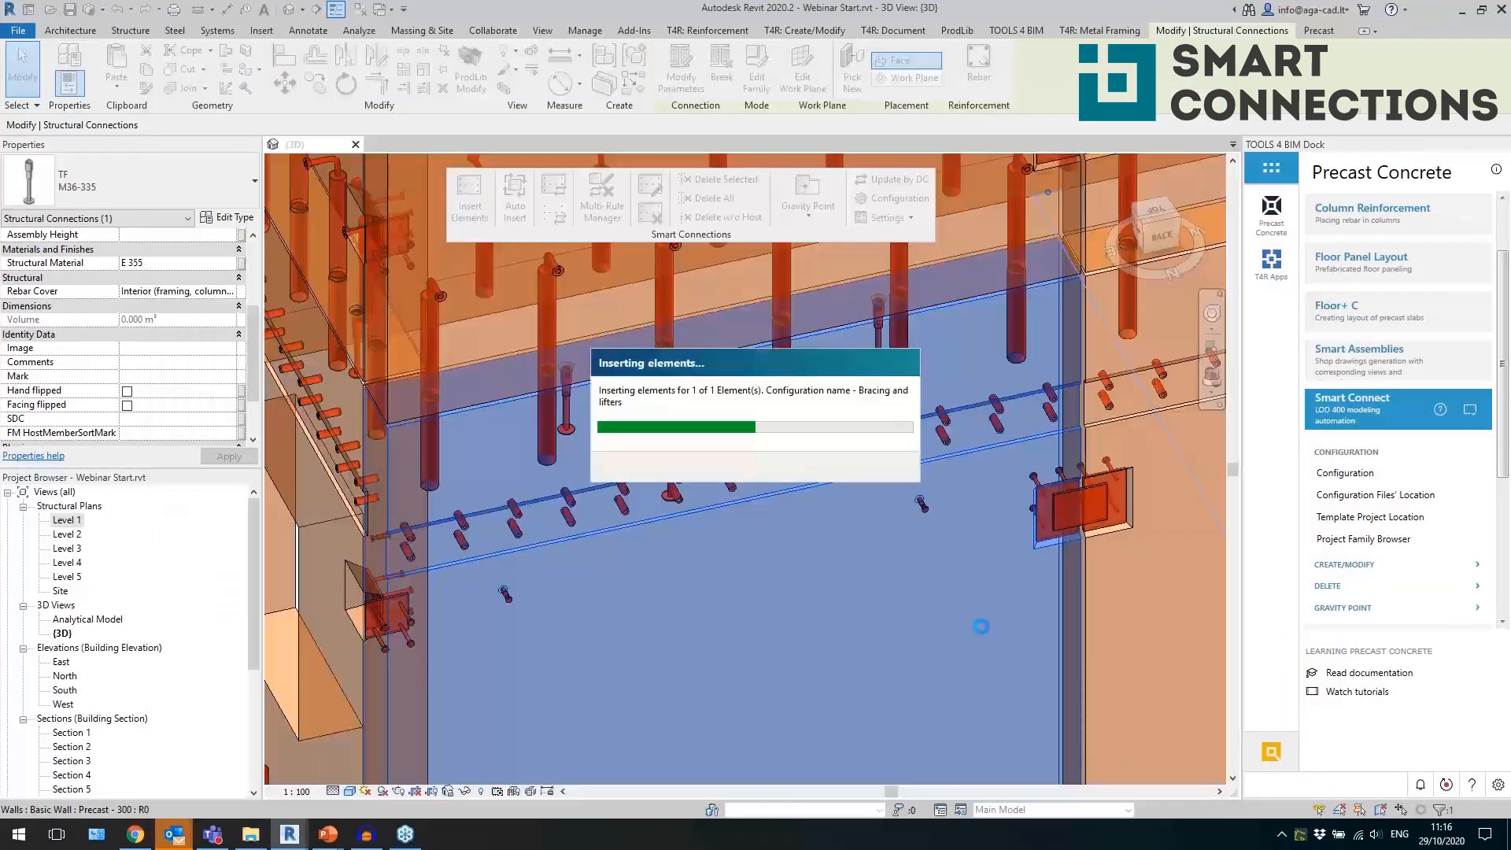
pyautogui.click(961, 628)
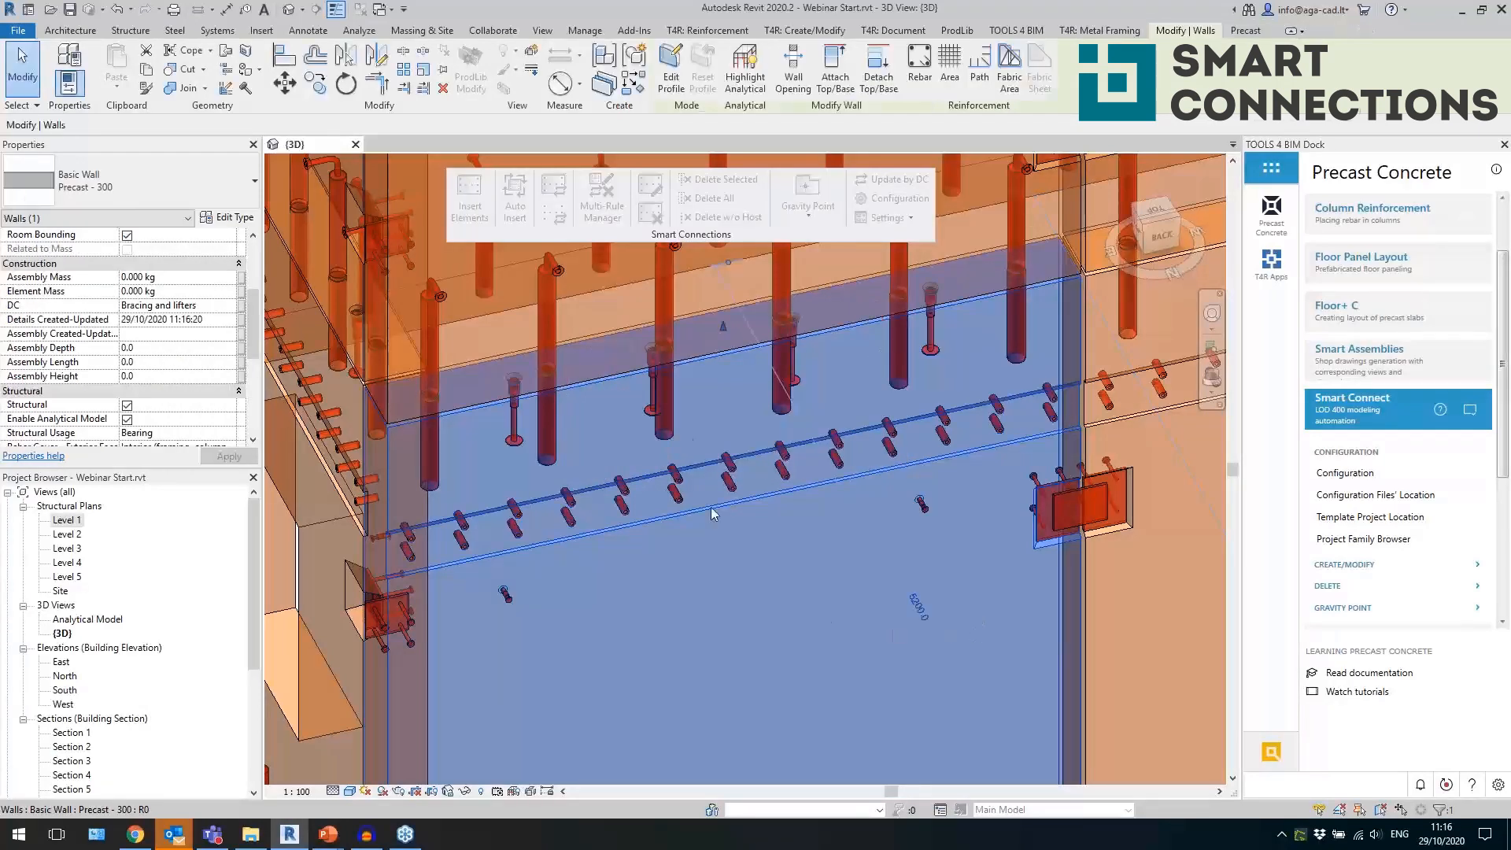
pyautogui.press('Escape')
pyautogui.click(650, 410)
pyautogui.keyDown('shift'); pyautogui.moveTo(743, 470); pyautogui.dragTo(494, 477, button='middle'); pyautogui.keyUp('shift')
pyautogui.keyDown('shift'); pyautogui.moveTo(725, 510); pyautogui.dragTo(937, 629, button='middle'); pyautogui.keyUp('shift')
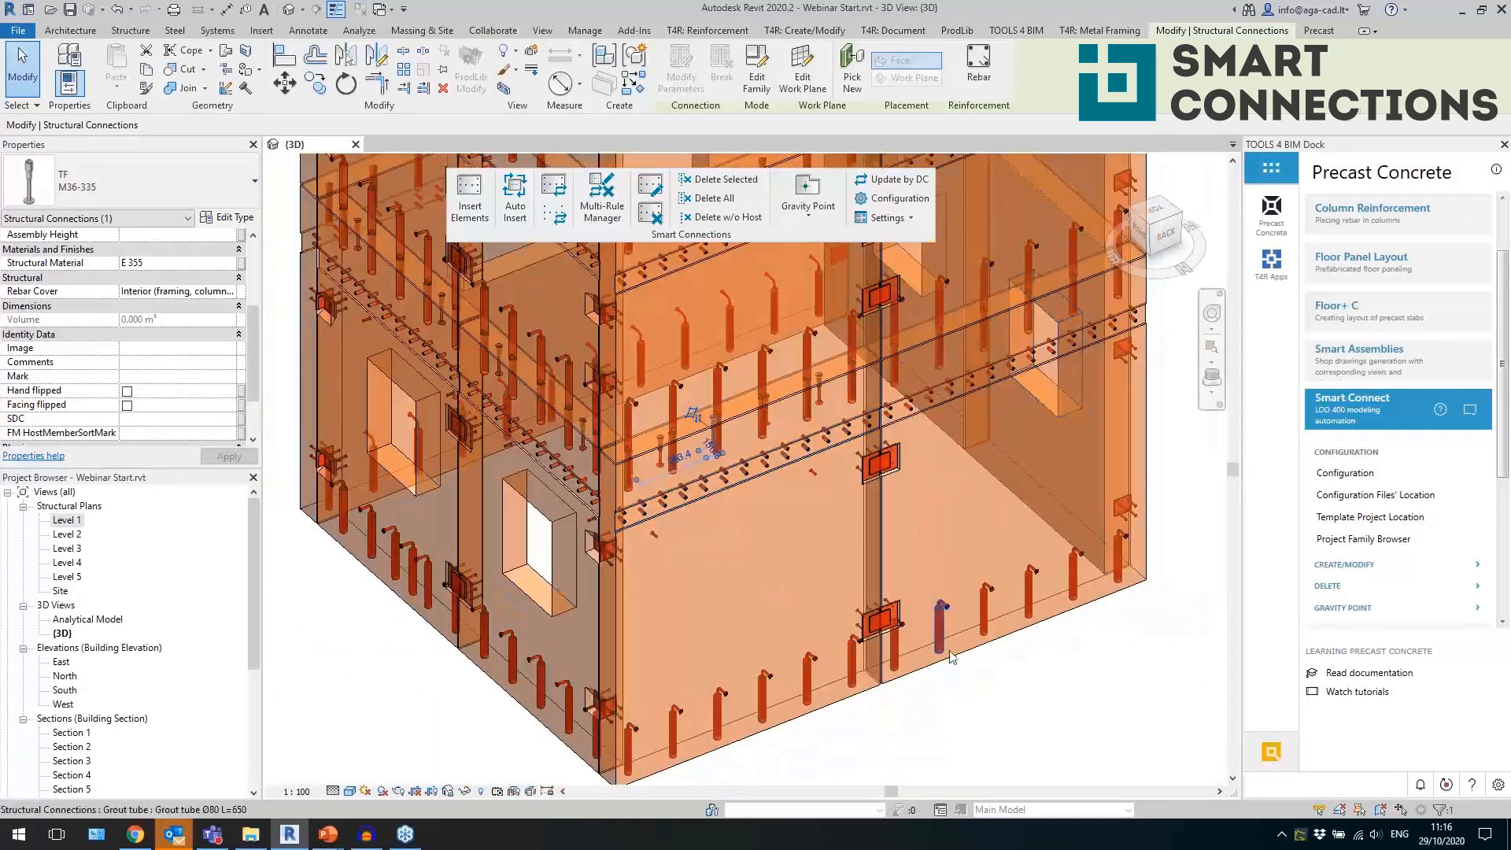
pyautogui.press('Escape')
# Insert the LTEND_Massive walls configuration into all nine 200 mm precast walls of the grey rectangular wall group.
pyautogui.keyDown('shift'); pyautogui.moveTo(977, 699); pyautogui.dragTo(837, 543, button='middle'); pyautogui.keyUp('shift')
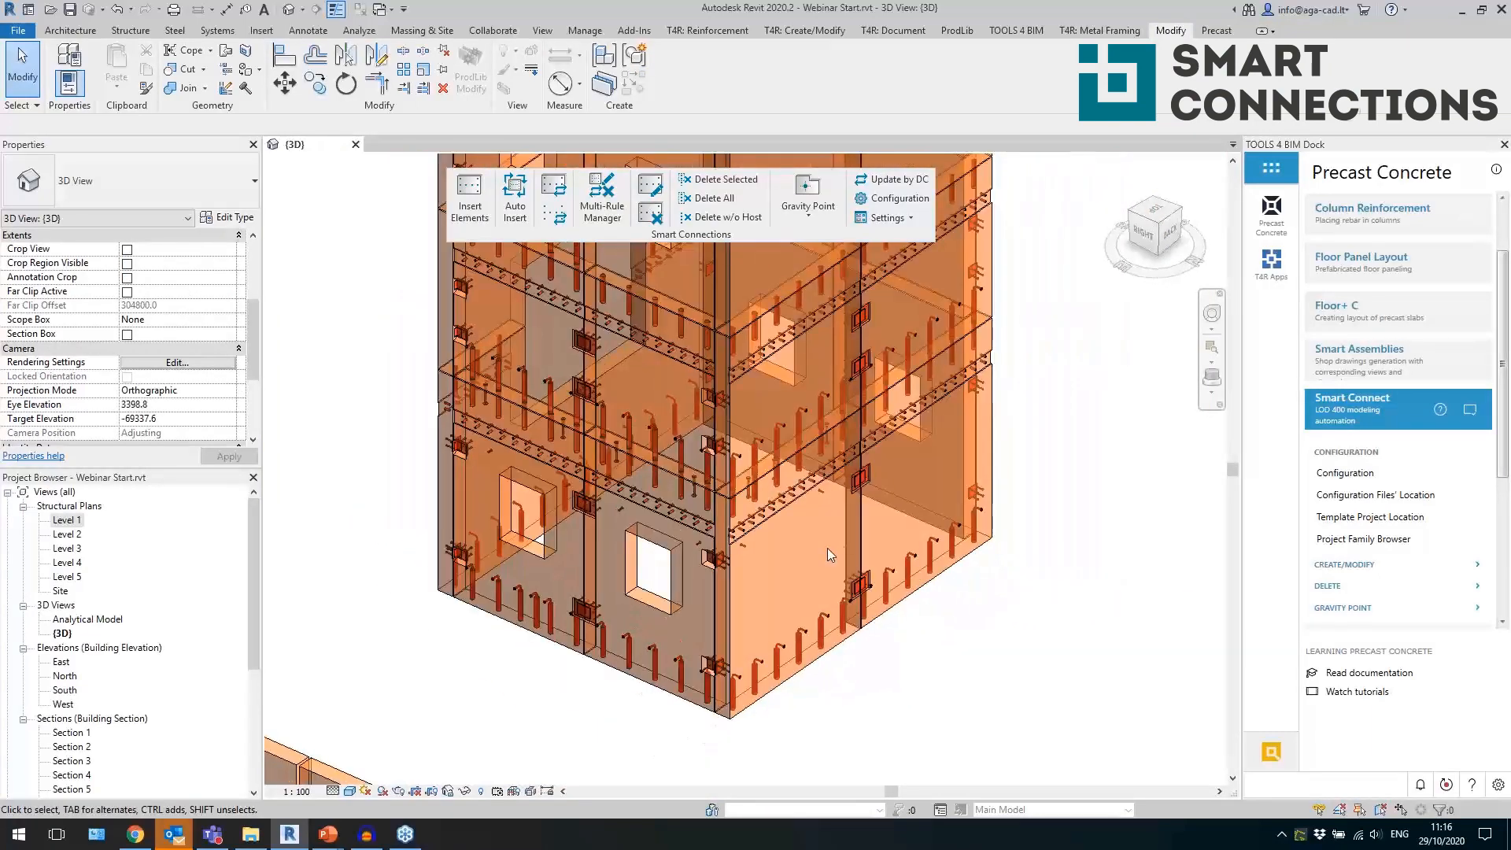
pyautogui.keyDown('shift'); pyautogui.moveTo(872, 633); pyautogui.dragTo(1047, 626, button='middle'); pyautogui.keyUp('shift')
pyautogui.scroll(-5, 903, 409)
pyautogui.keyDown('shift'); pyautogui.moveTo(902, 410); pyautogui.dragTo(593, 295, button='middle'); pyautogui.keyUp('shift')
pyautogui.scroll(2, 758, 576)
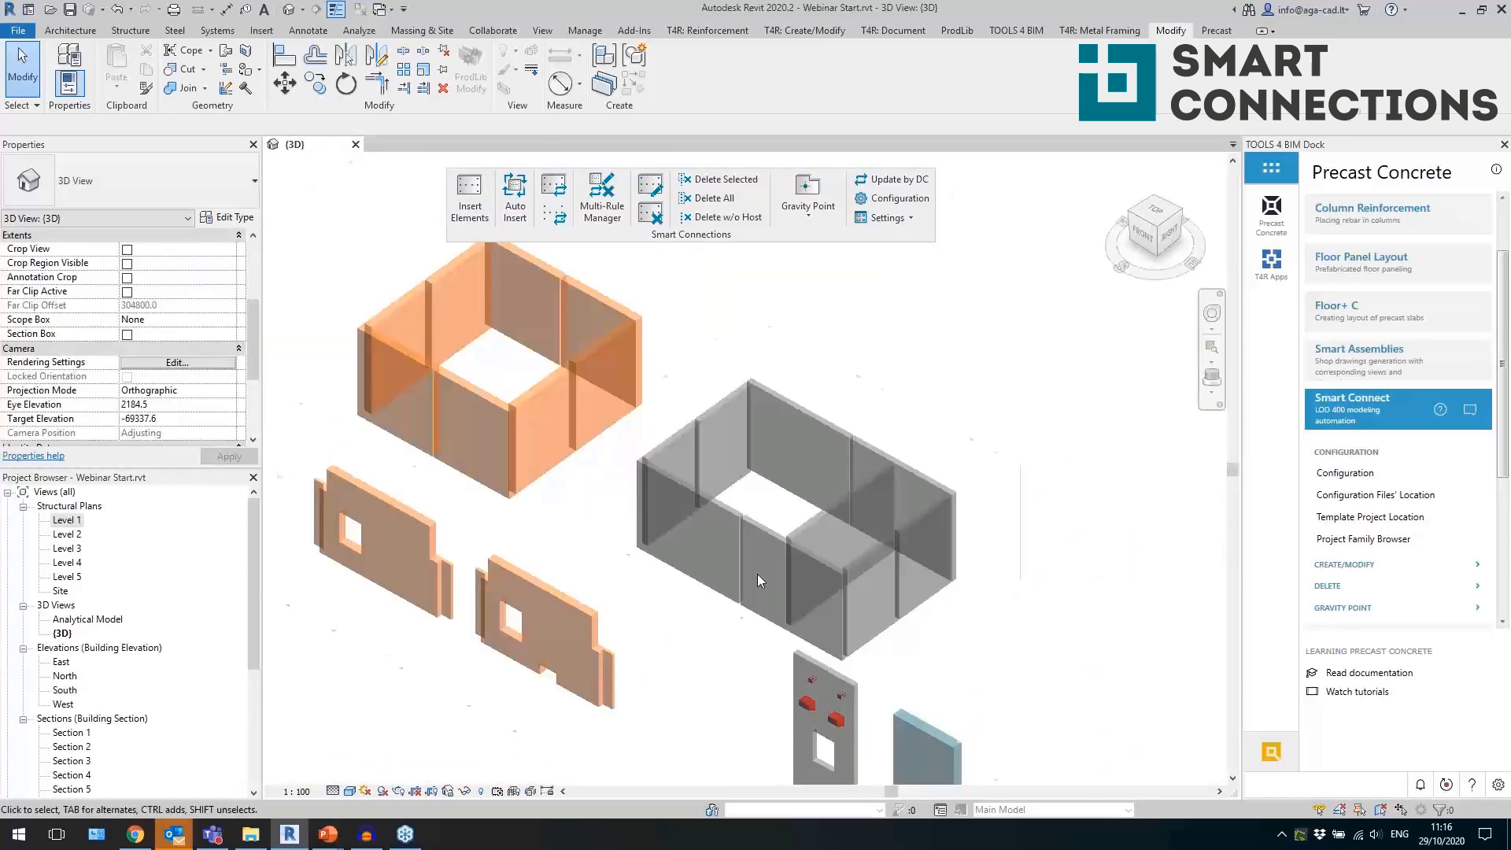
pyautogui.scroll(1, 757, 575)
pyautogui.moveTo(1056, 609); pyautogui.dragTo(576, 420)
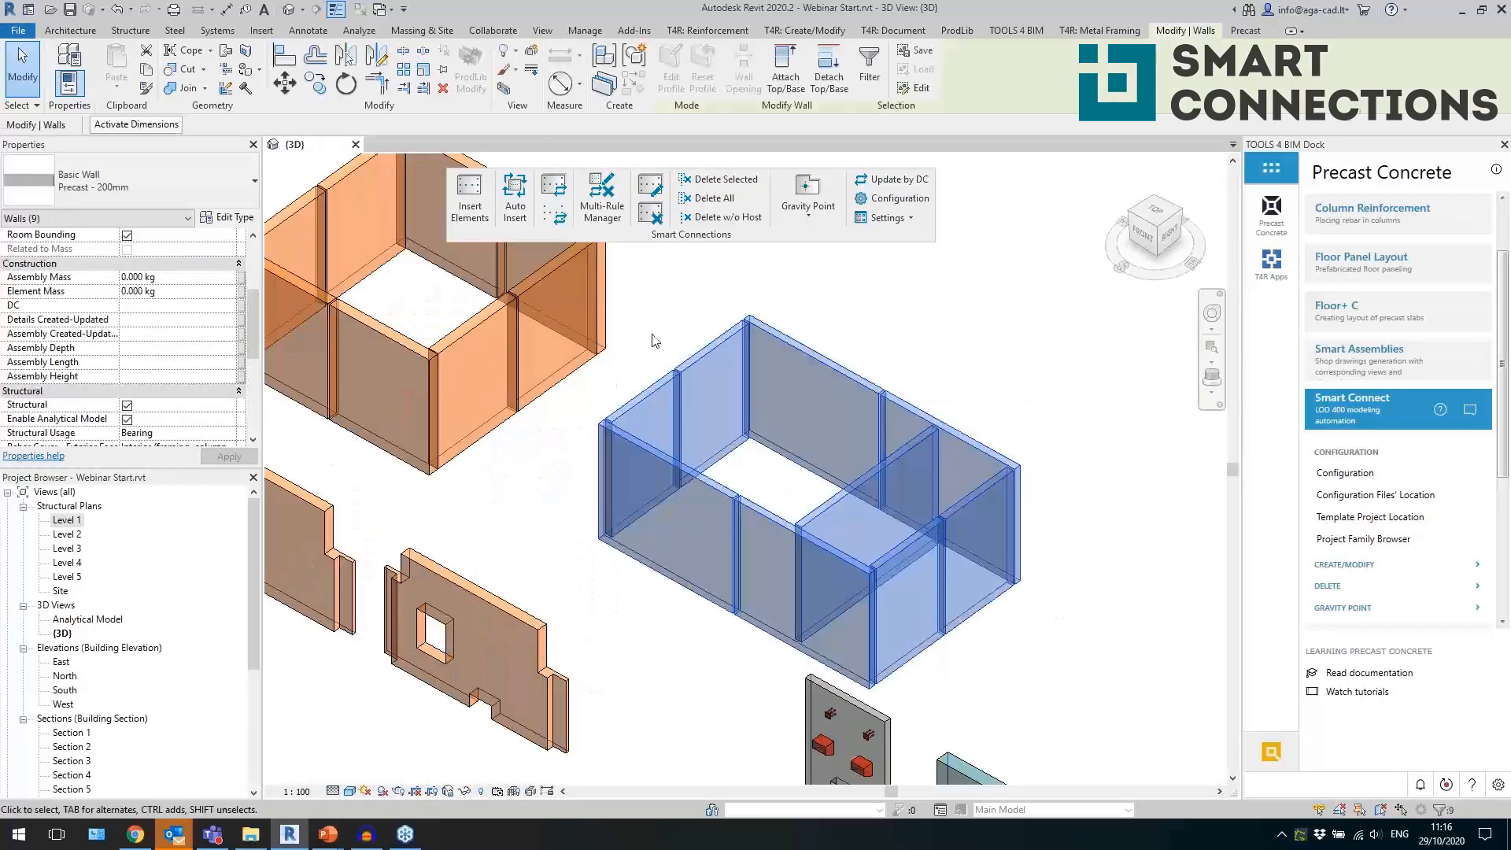
pyautogui.click(473, 201)
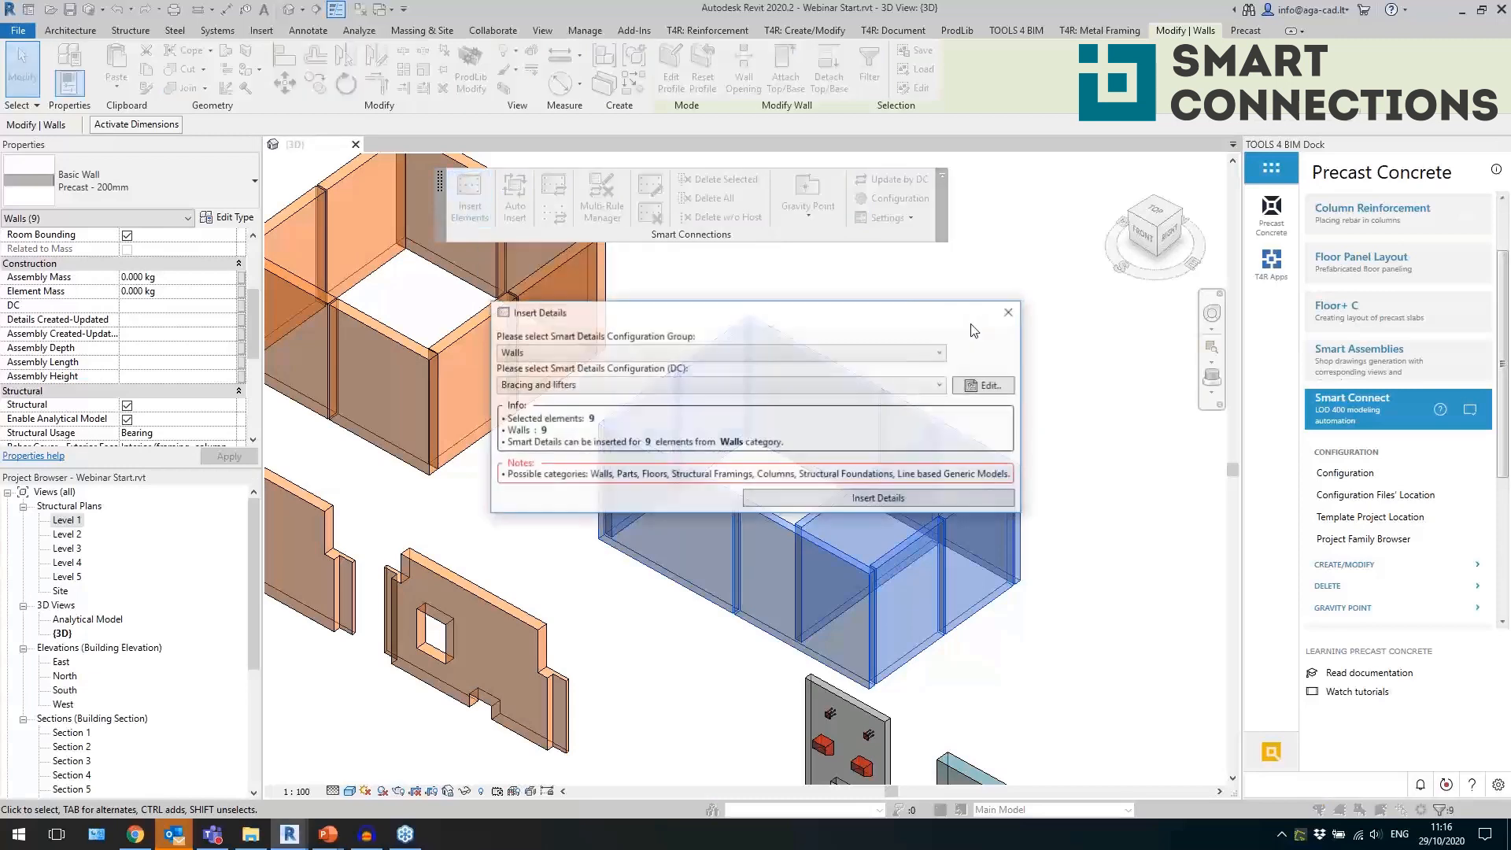
pyautogui.click(729, 385)
pyautogui.click(639, 434)
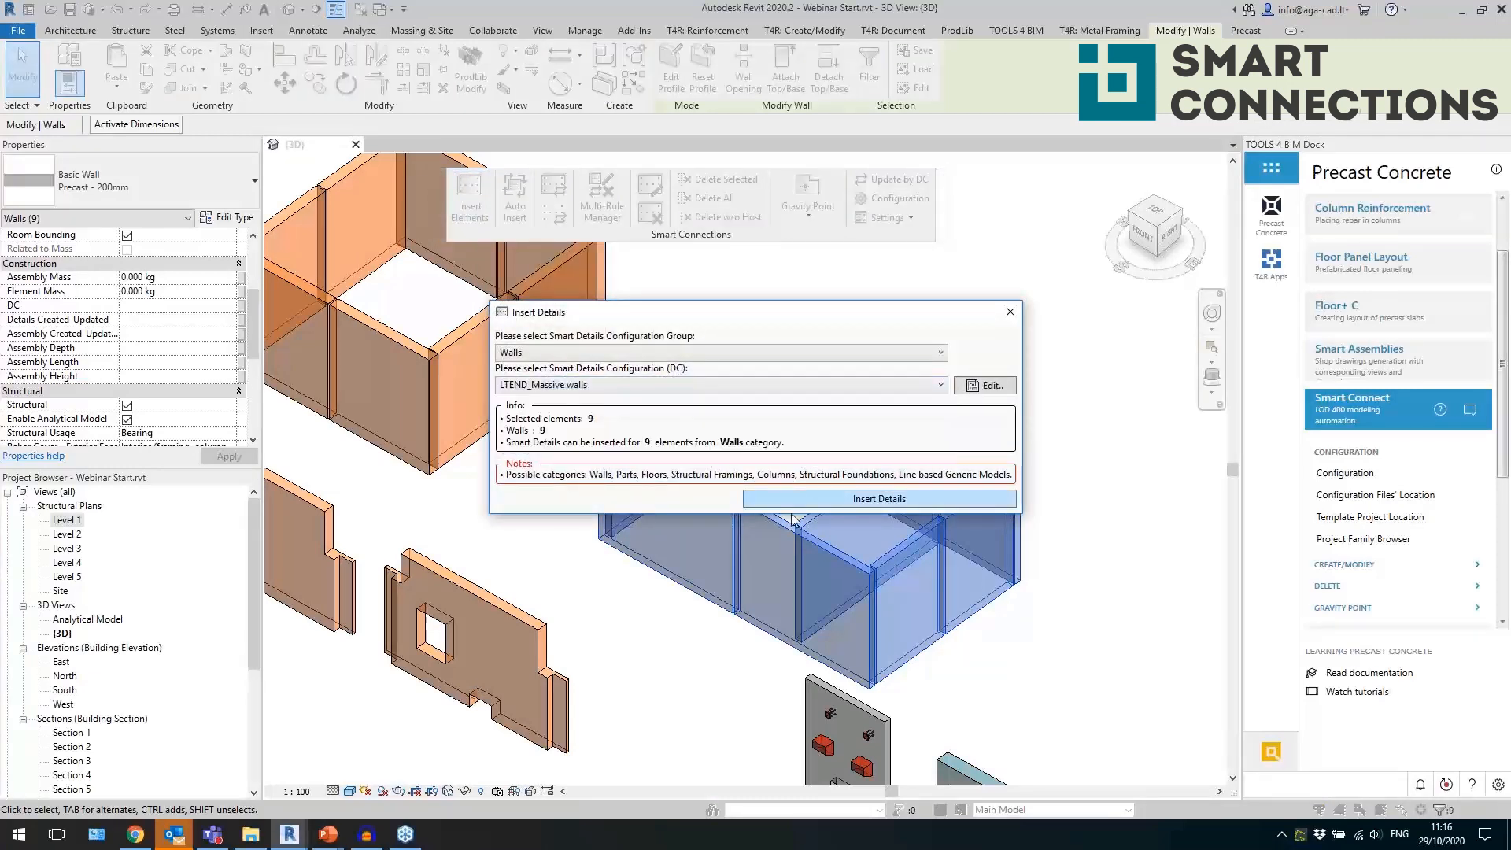
pyautogui.click(914, 499)
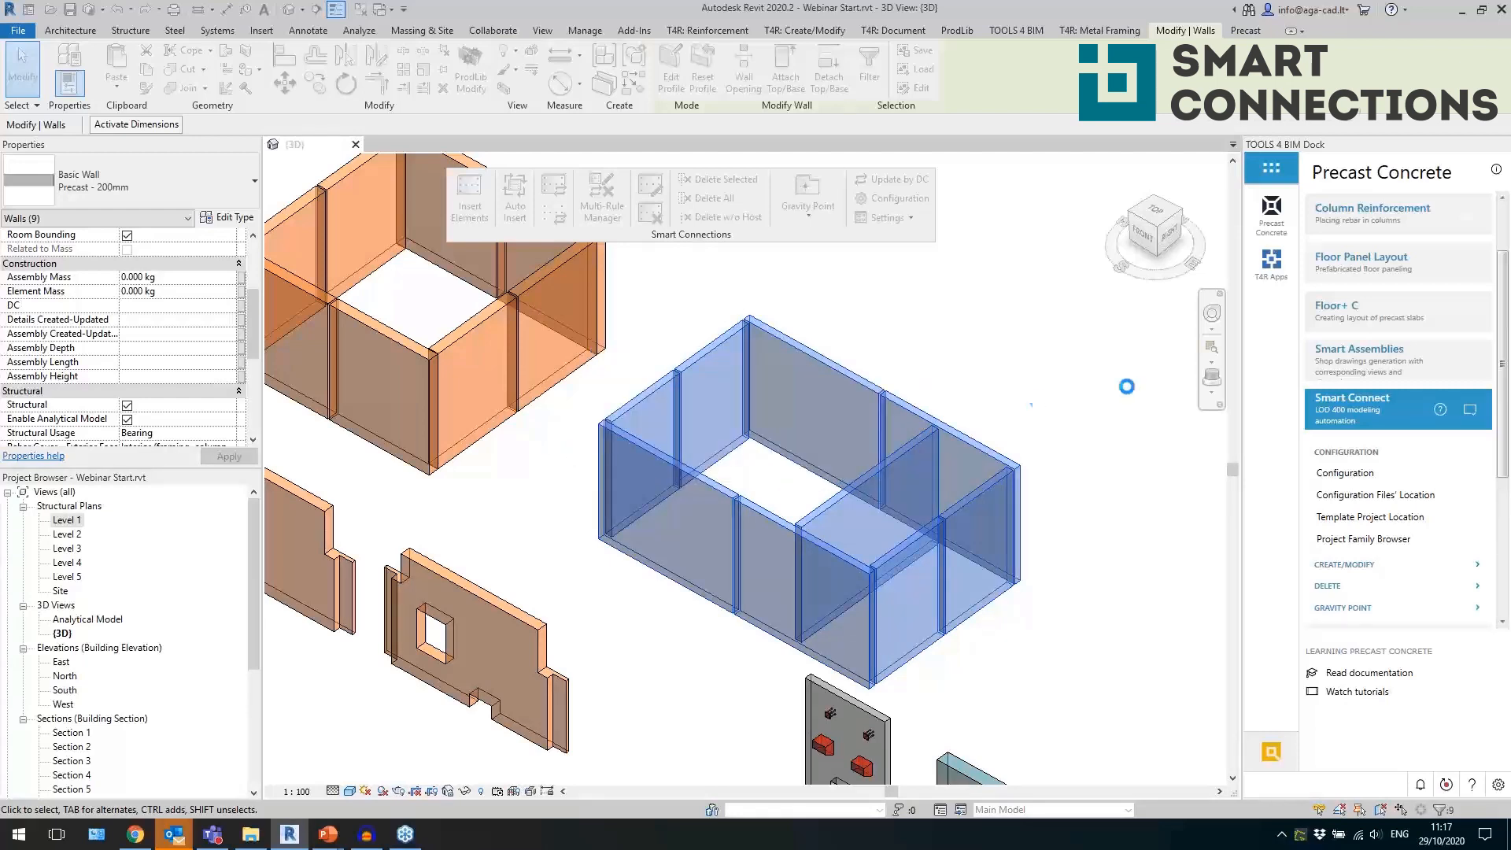
# Examine the loop connections at the corners and joints of the grey walls from the top view.
pyautogui.click(1157, 219)
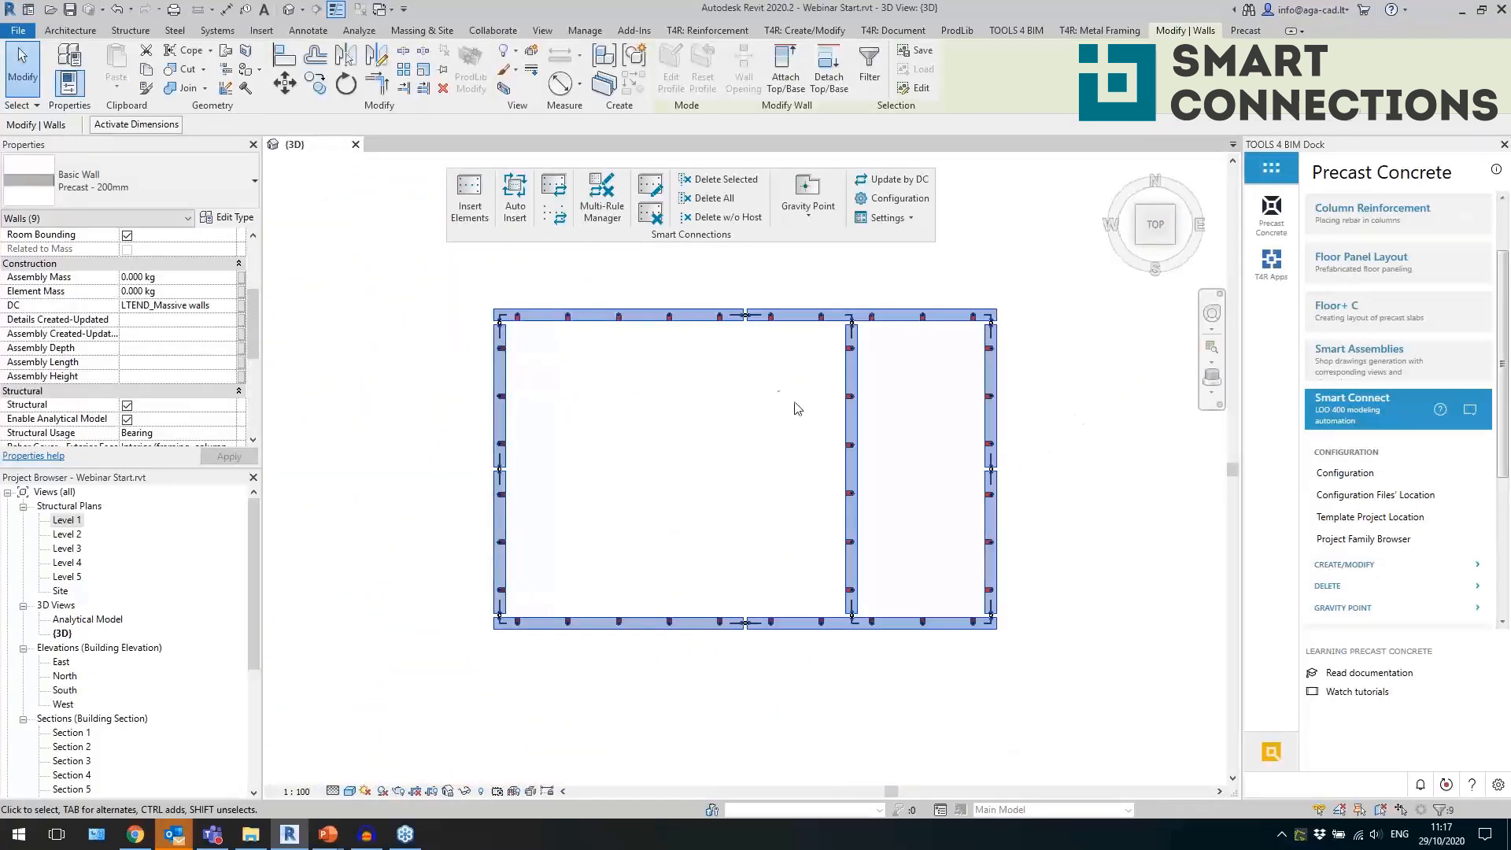
pyautogui.scroll(2, 783, 400)
pyautogui.click(611, 561)
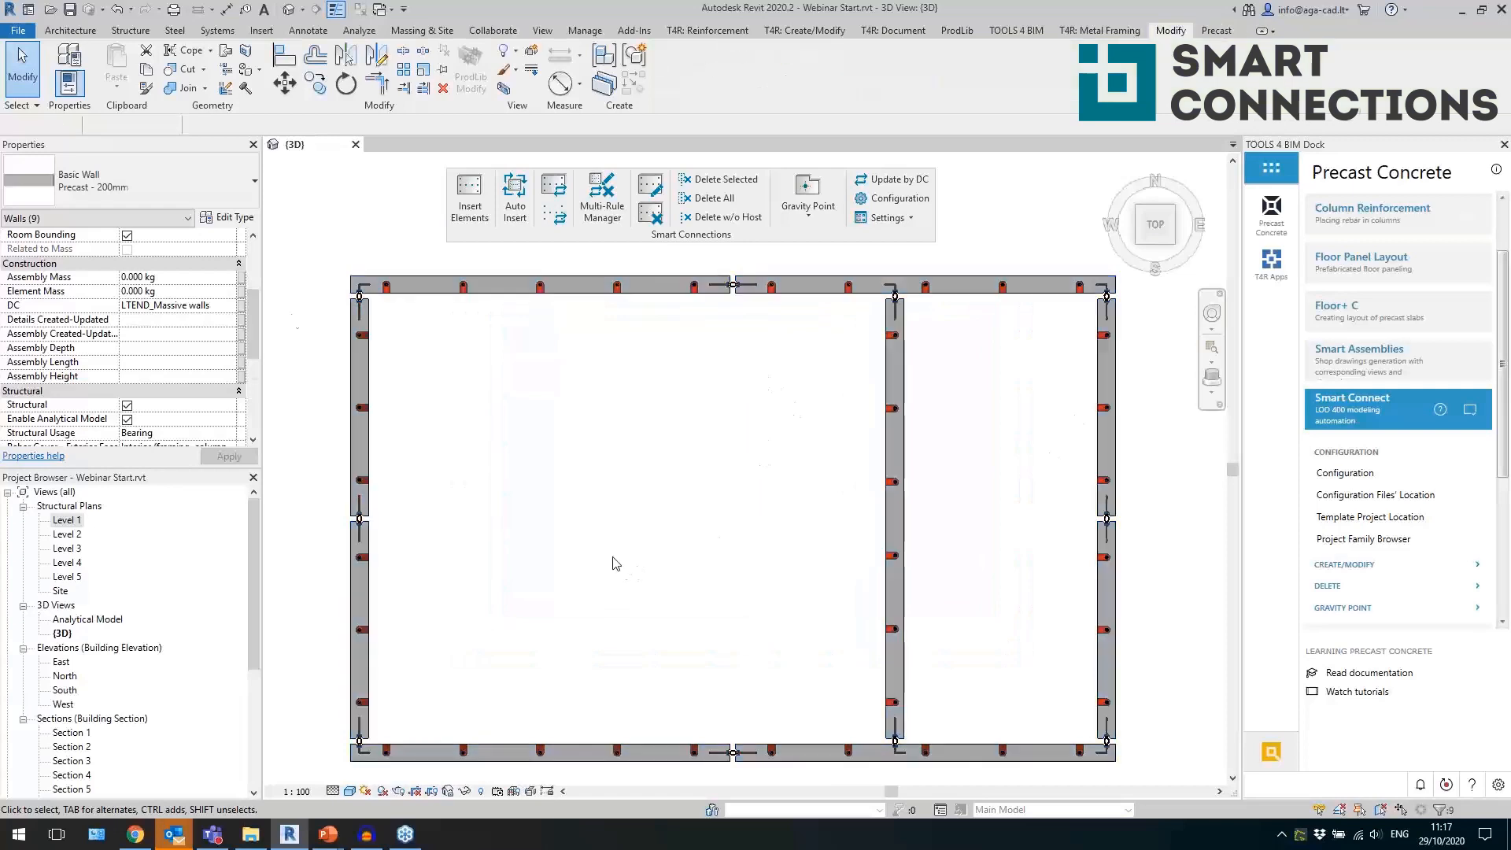
pyautogui.scroll(5, 422, 318)
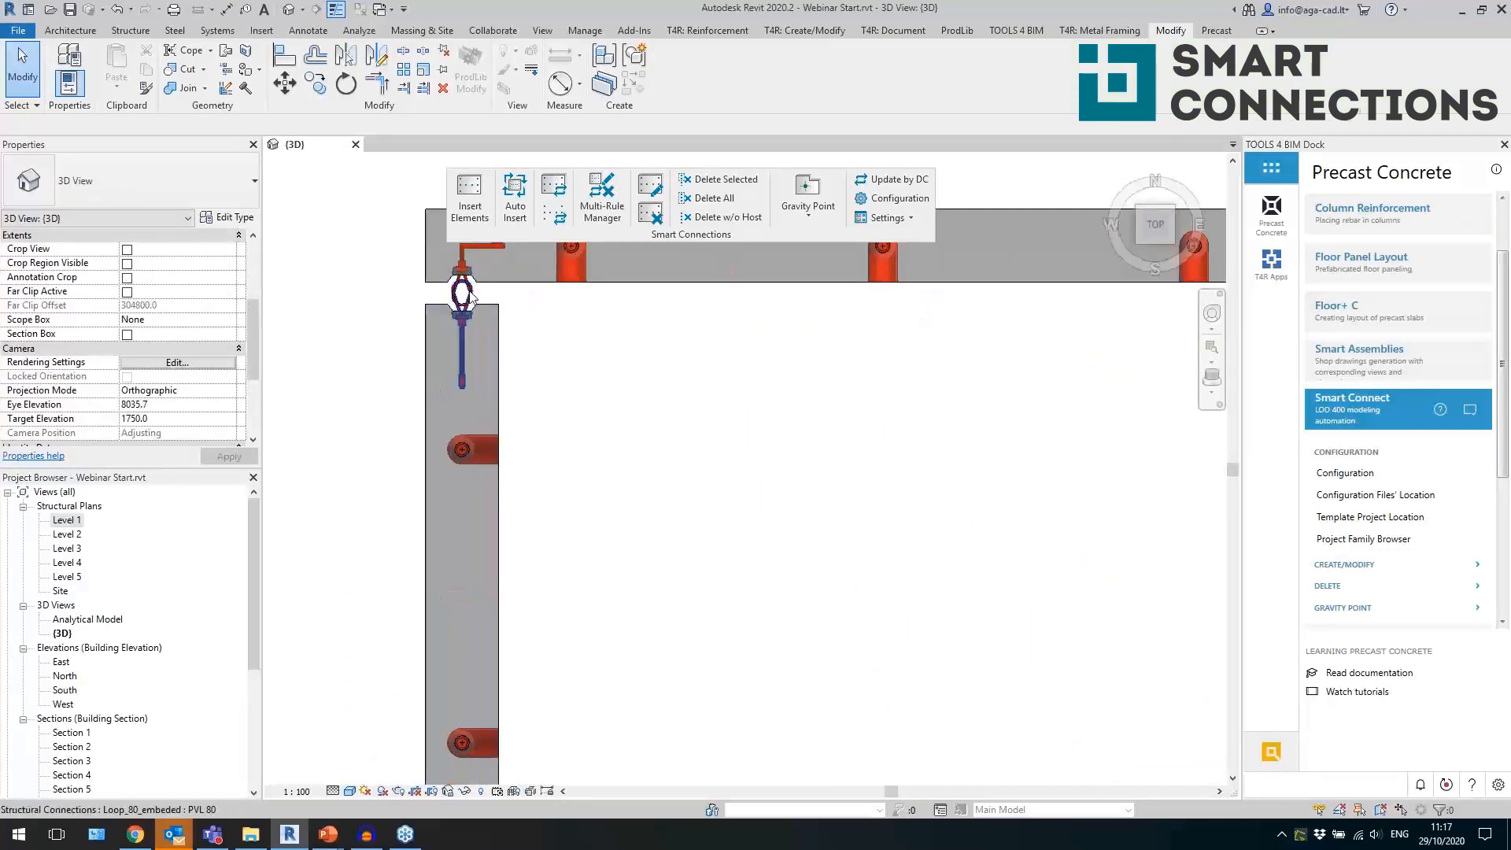
pyautogui.click(471, 294)
pyautogui.scroll(-3, 513, 418)
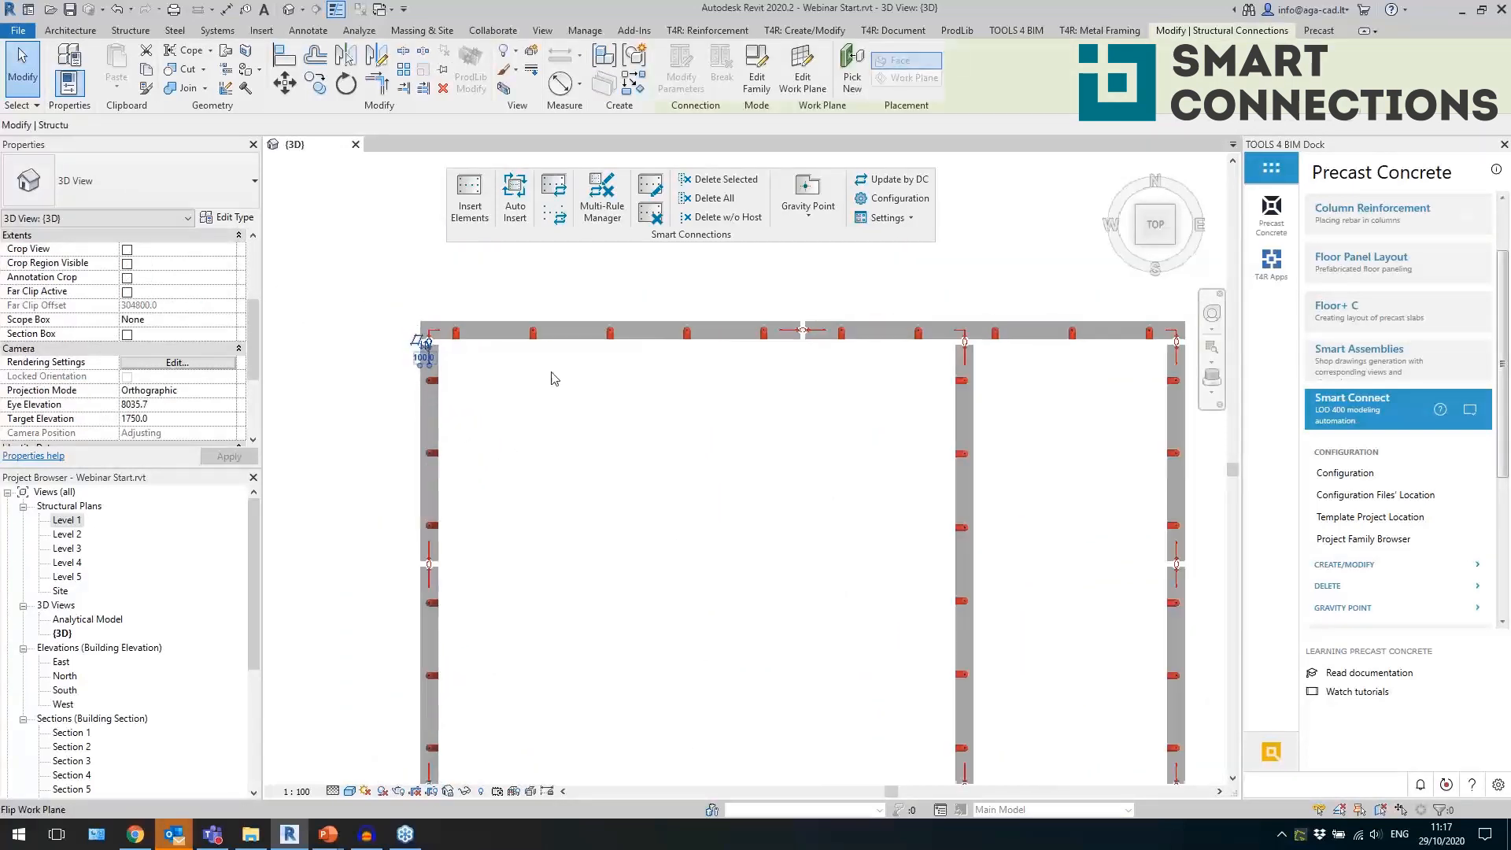
pyautogui.moveTo(1046, 634); pyautogui.dragTo(944, 443, button='middle')
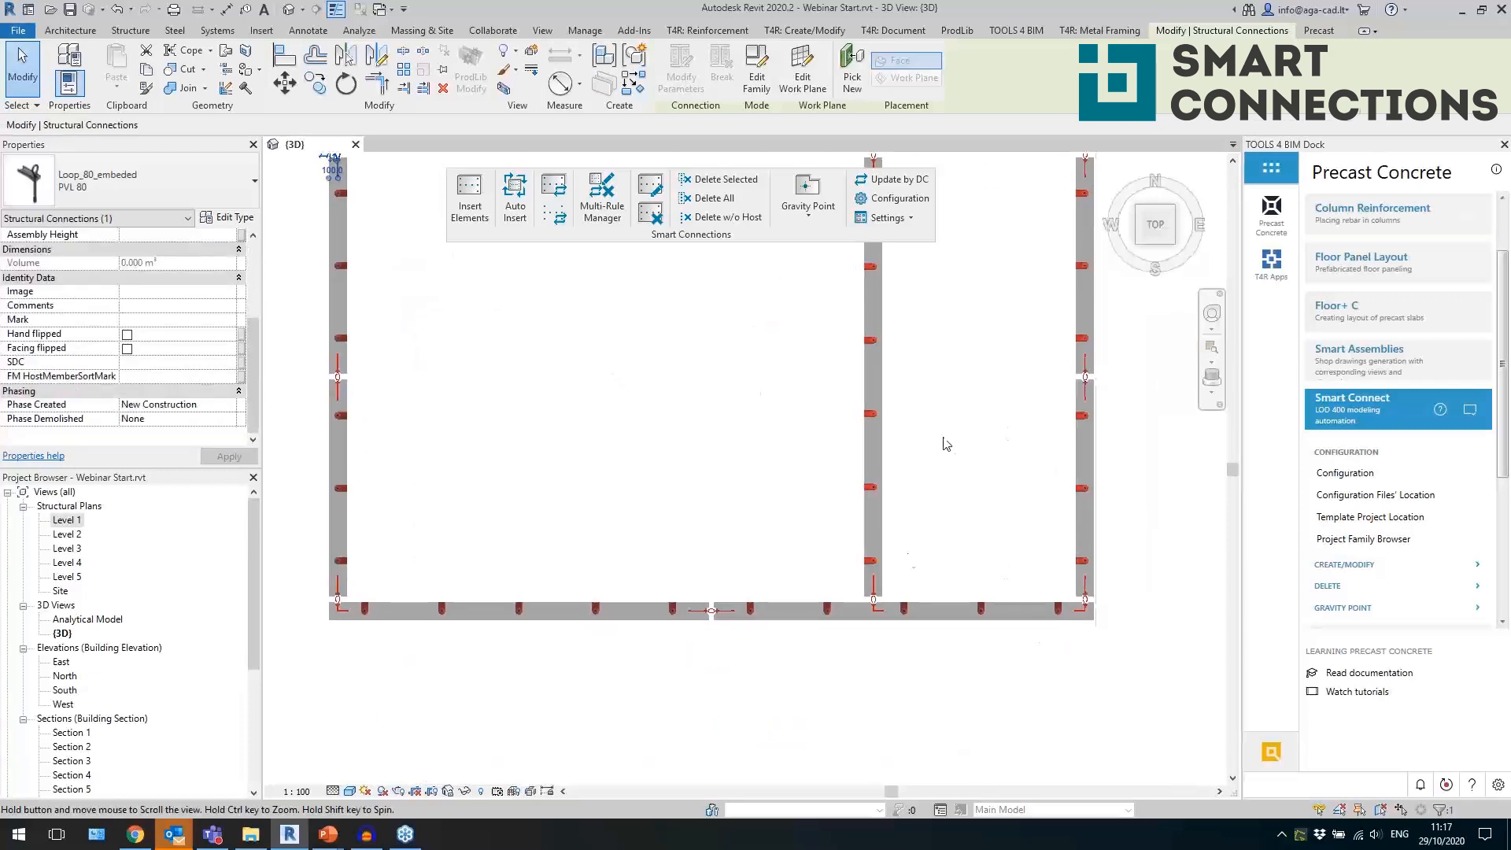
# Examine the angled loops, the wall-end cut and the bottom tubes around the grey walls' T-joint in 3D.
pyautogui.scroll(5, 888, 602)
pyautogui.keyDown('shift'); pyautogui.moveTo(967, 726); pyautogui.dragTo(793, 412, button='middle'); pyautogui.keyUp('shift')
pyautogui.scroll(-3, 793, 412)
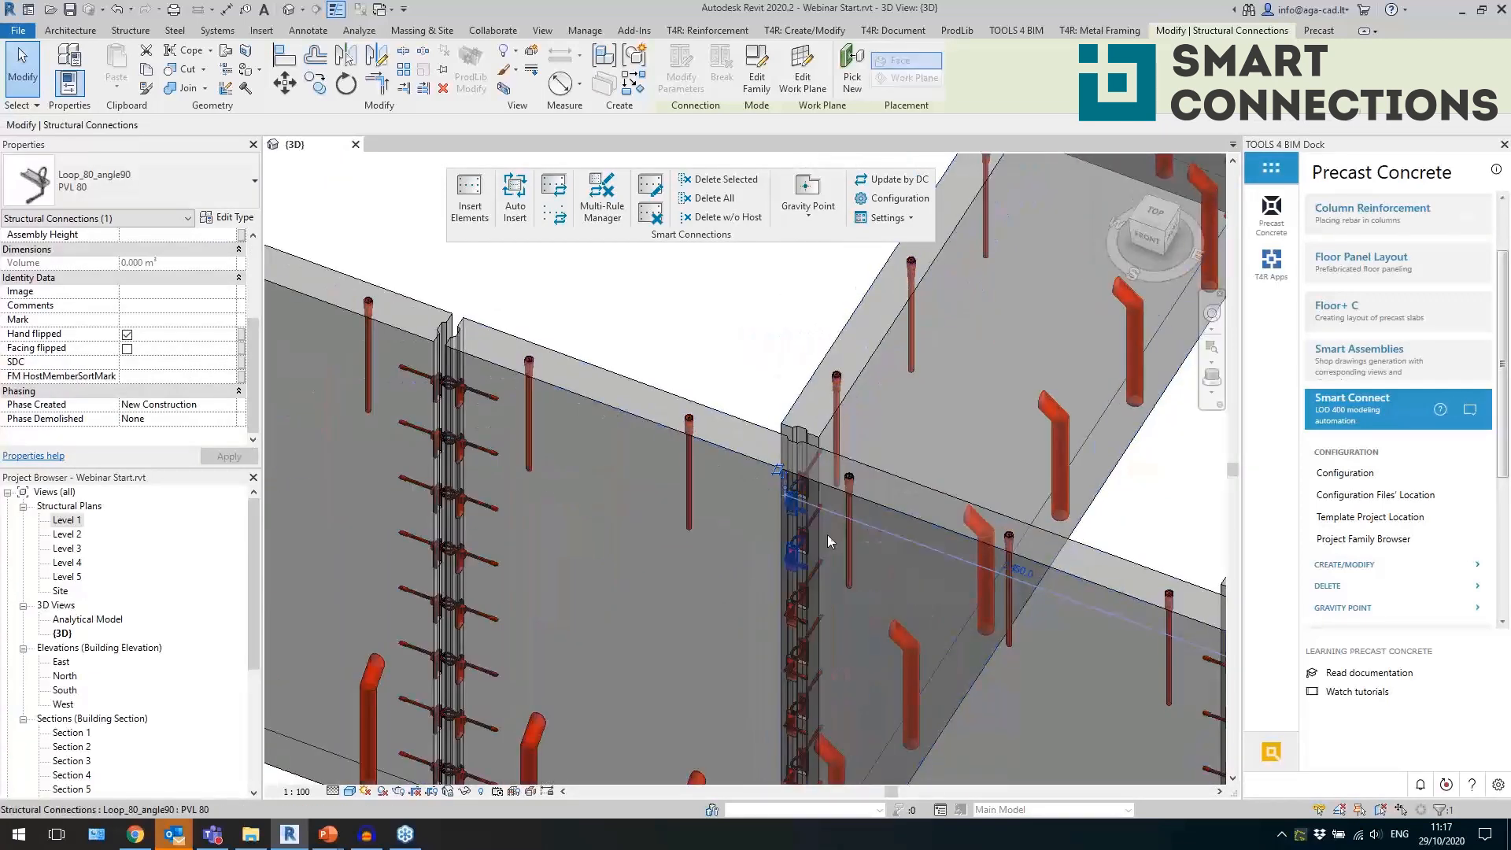
pyautogui.scroll(-5, 828, 542)
pyautogui.scroll(5, 686, 545)
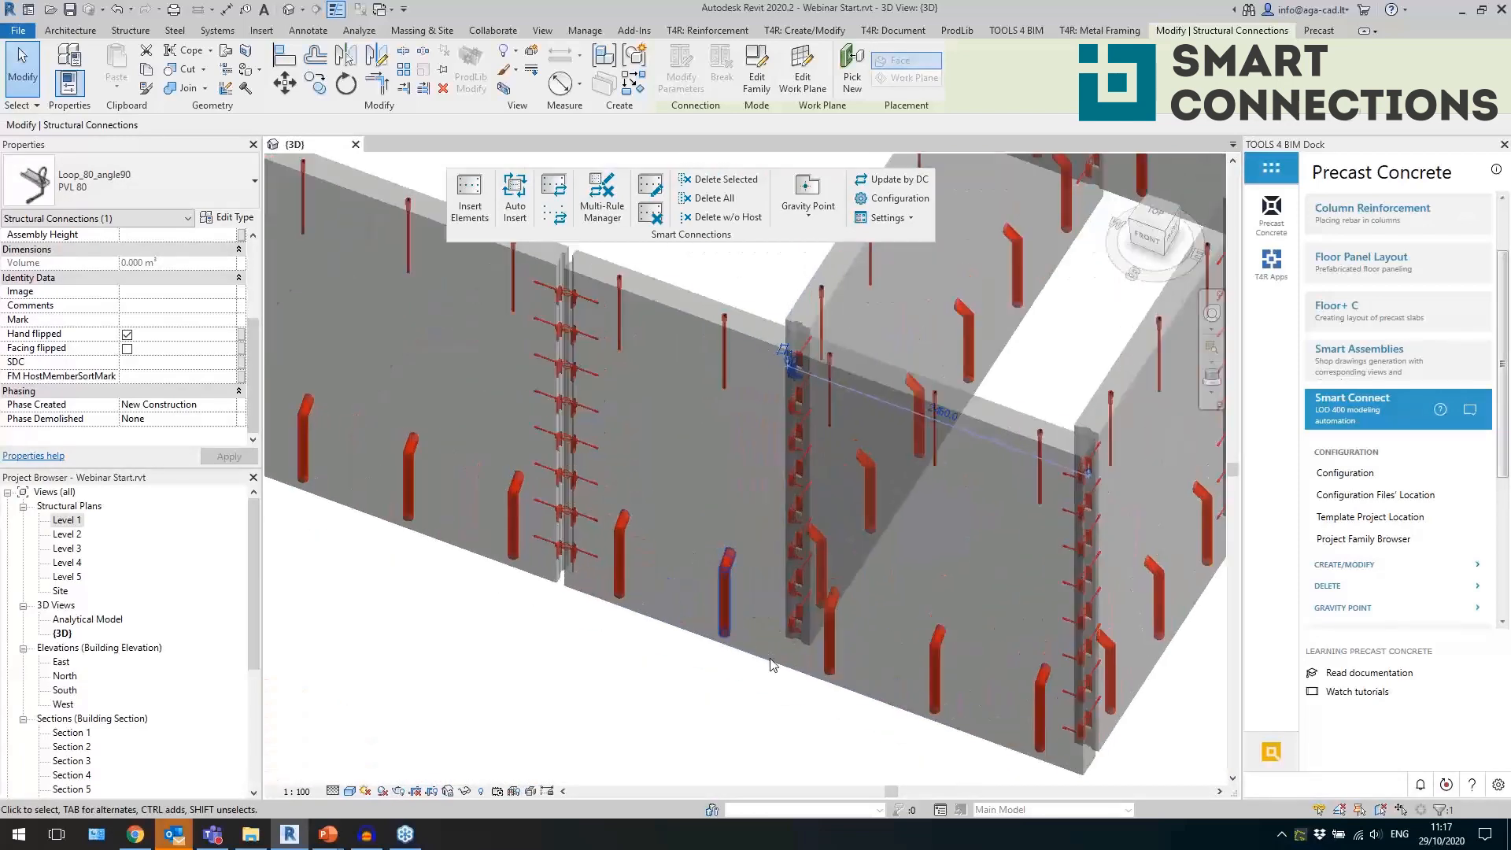
pyautogui.scroll(4, 759, 650)
pyautogui.press('Escape')
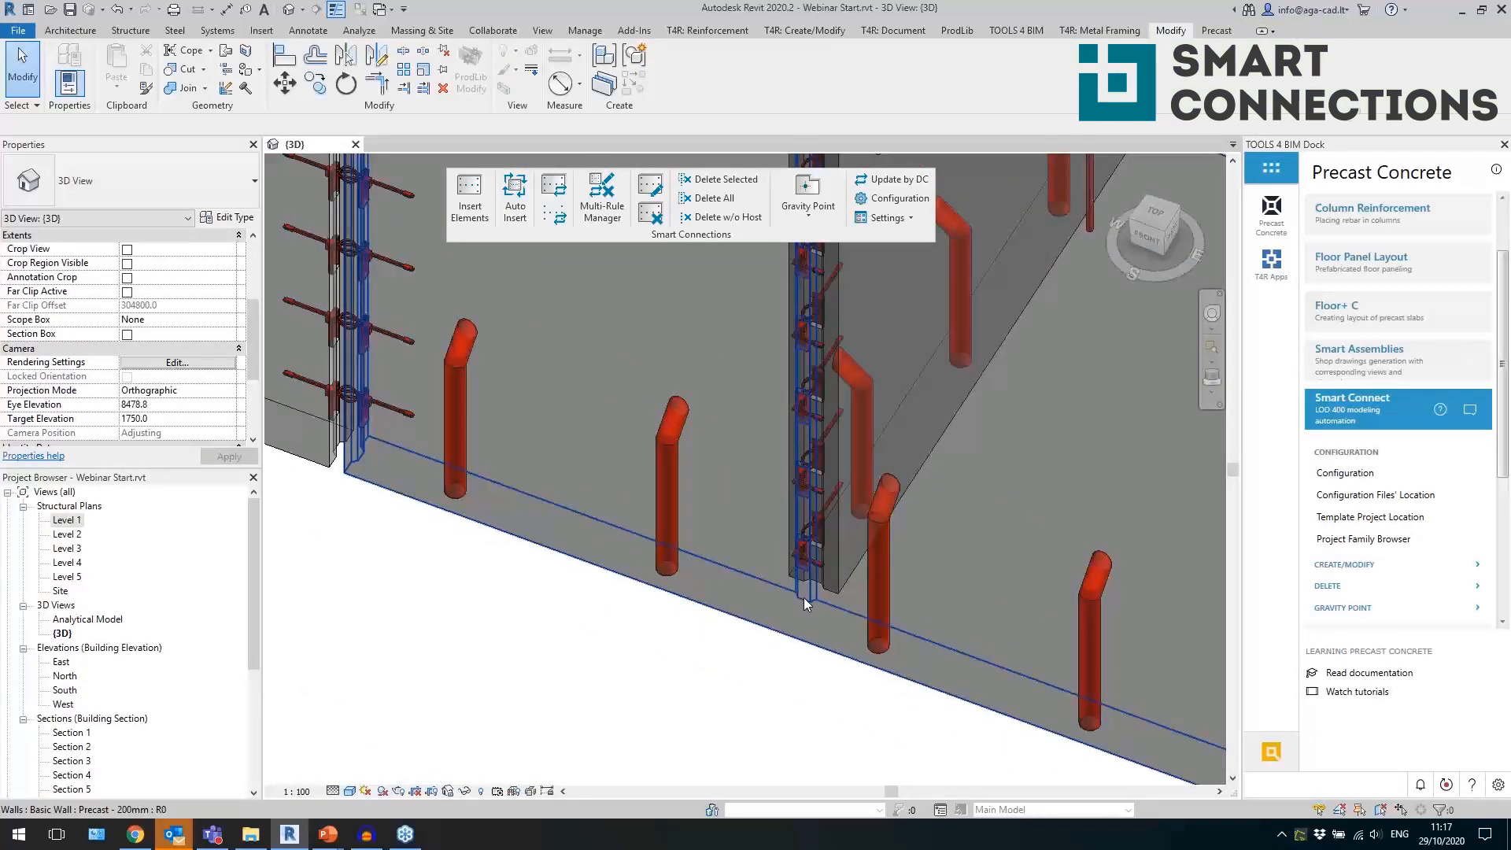
pyautogui.click(805, 600)
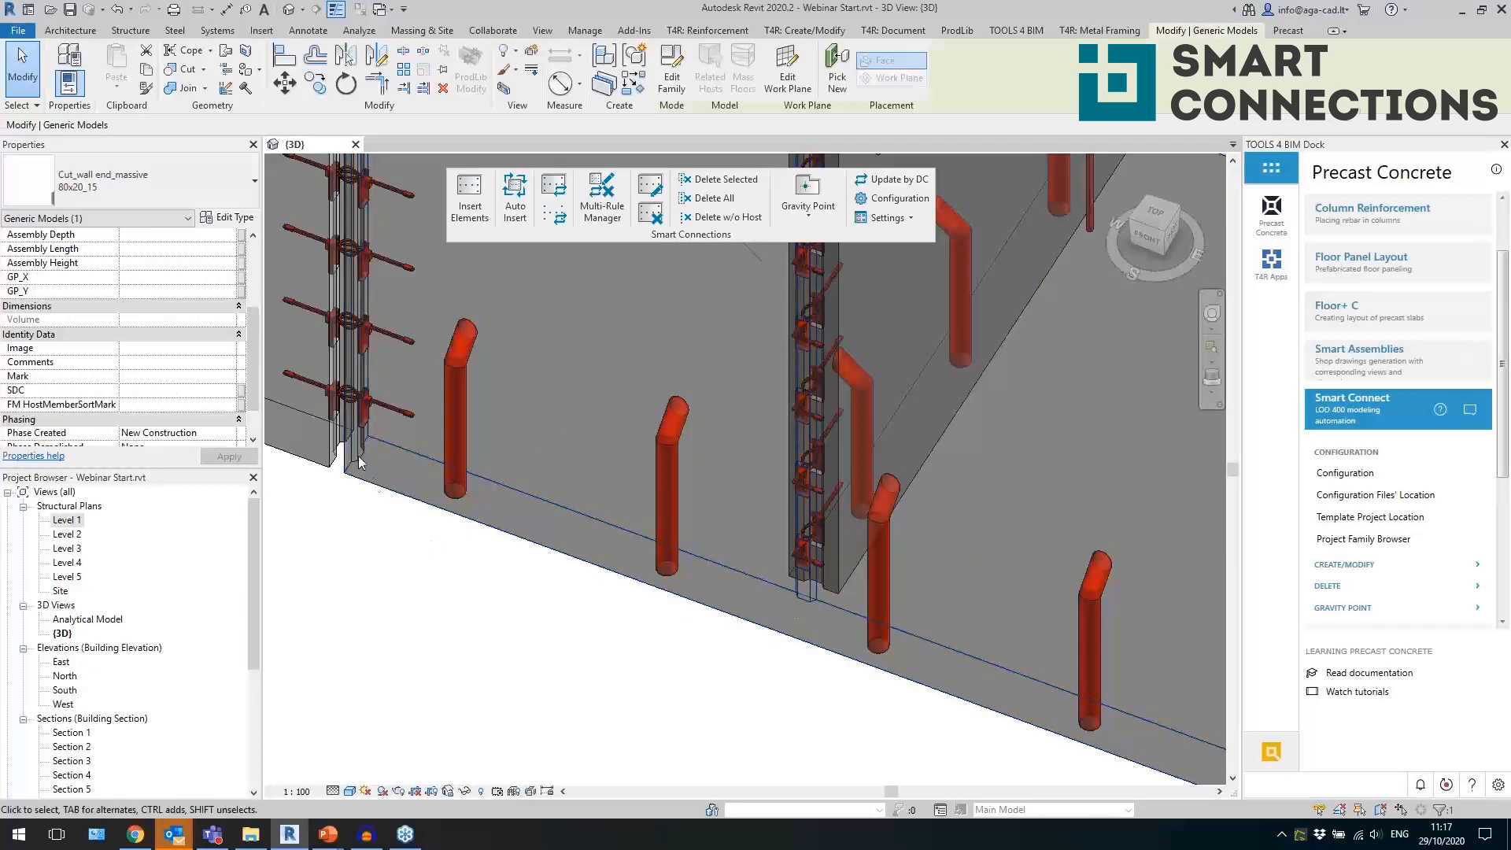
pyautogui.moveTo(384, 543); pyautogui.dragTo(739, 601, button='middle')
pyautogui.click(559, 564)
pyautogui.click(630, 555)
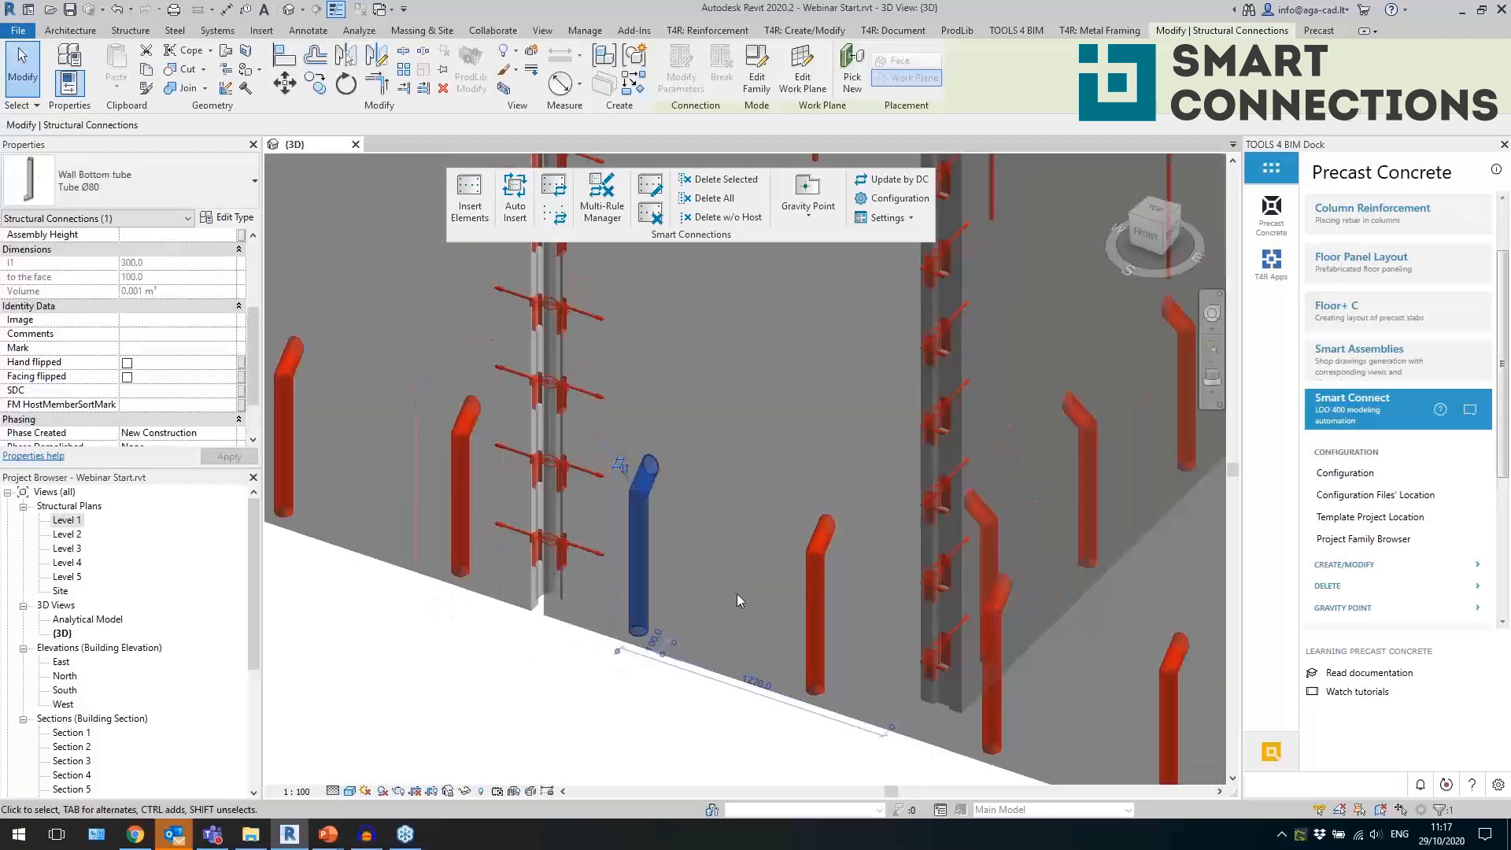
pyautogui.scroll(-4, 739, 595)
pyautogui.click(744, 595)
# Switch to the browser to view the Smart Connections sample project downloads, and return to the whole Revit model.
pyautogui.scroll(-3, 663, 489)
pyautogui.keyDown('shift'); pyautogui.moveTo(692, 512); pyautogui.dragTo(906, 612, button='middle'); pyautogui.keyUp('shift')
pyautogui.scroll(-3, 1030, 577)
pyautogui.scroll(-3, 928, 607)
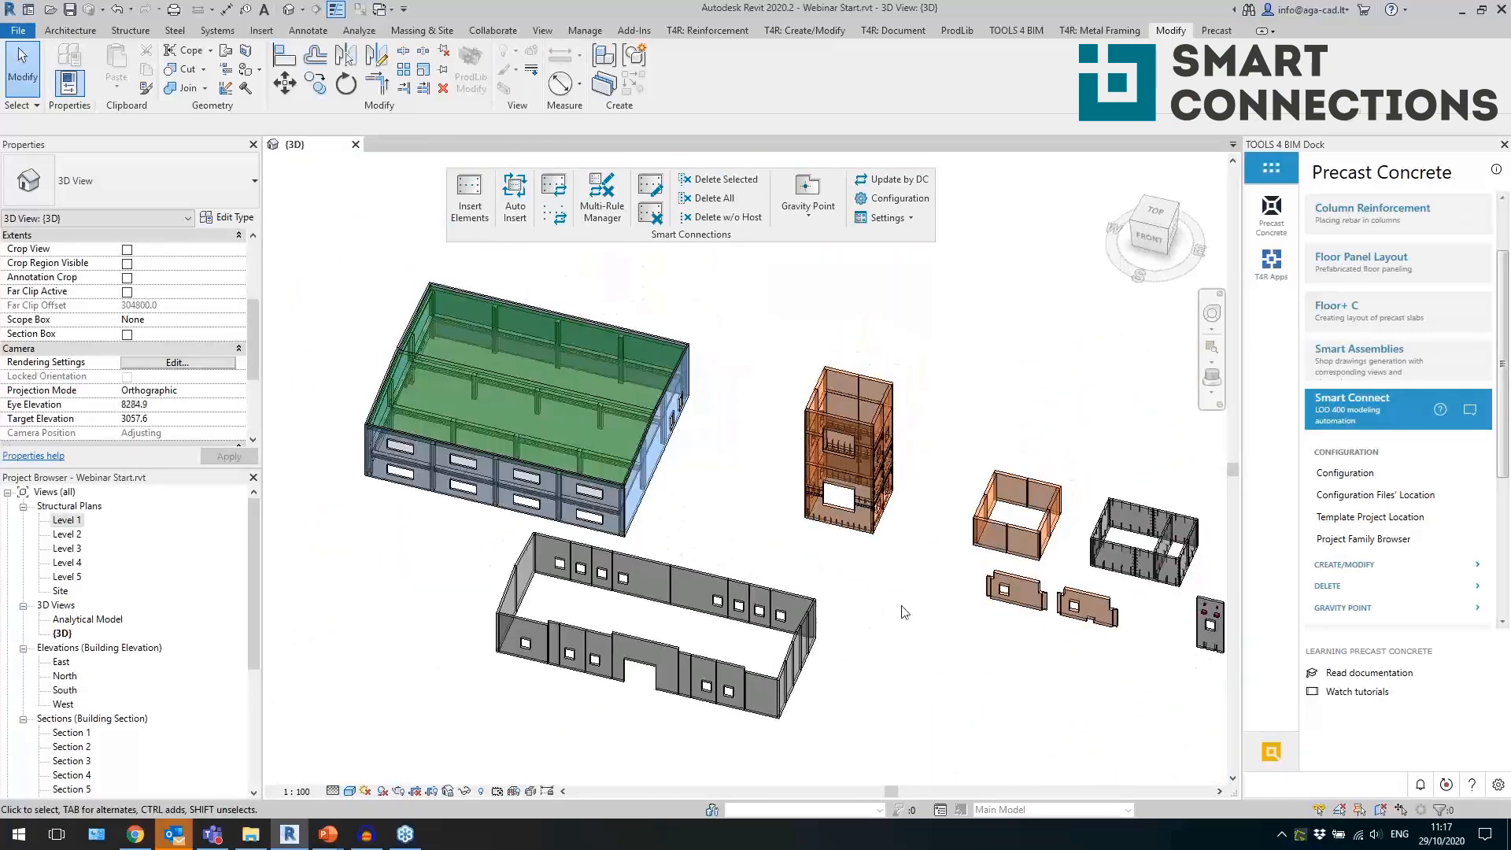
pyautogui.click(136, 834)
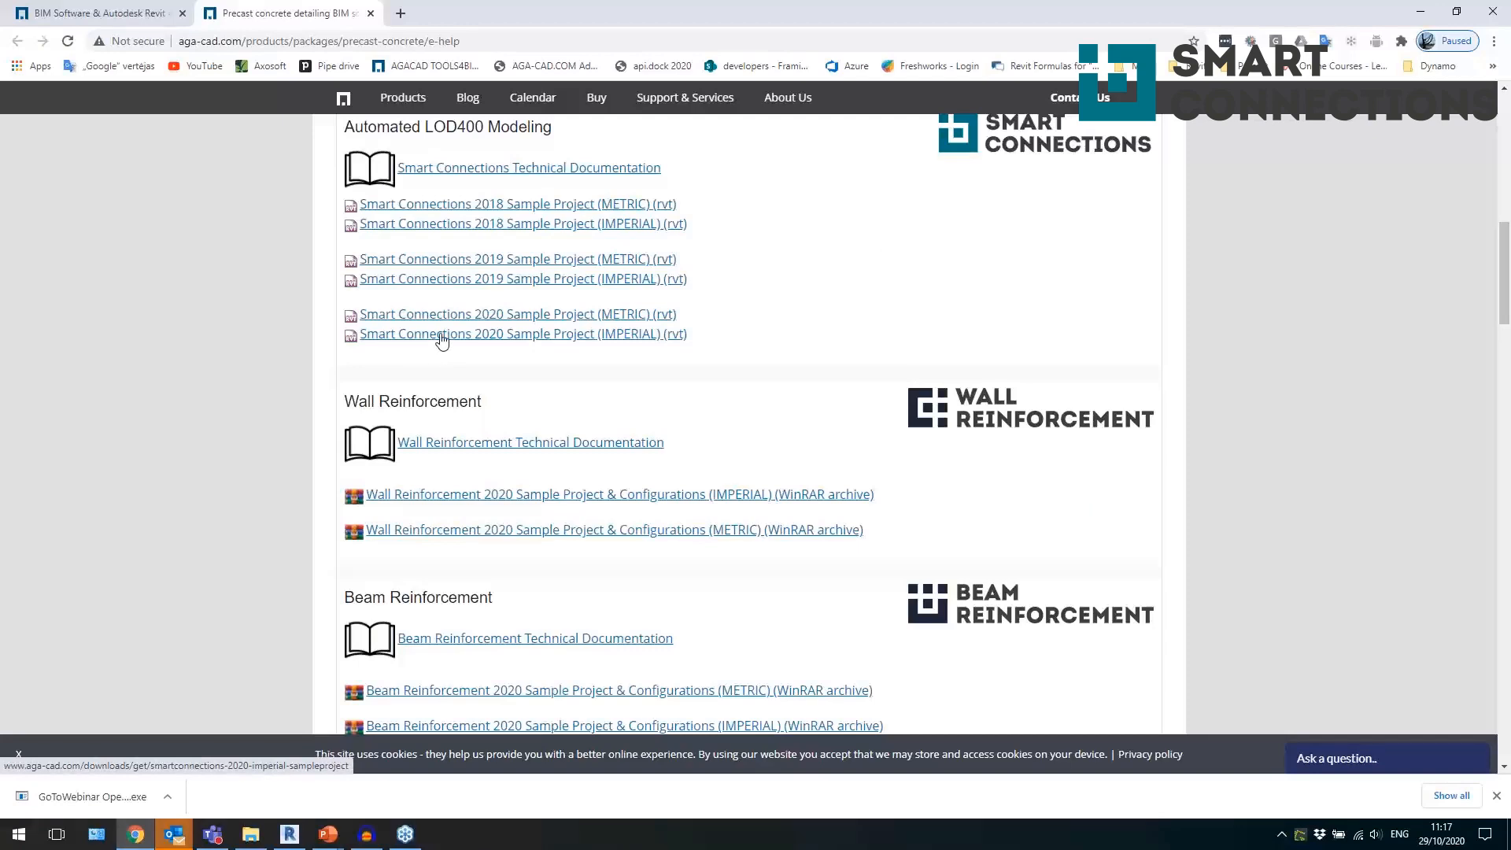
pyautogui.hotkey('alt', 'Tab')
# Auto-insert connection details into four structural columns at the front and inside of the green-floored building.
pyautogui.scroll(5, 429, 480)
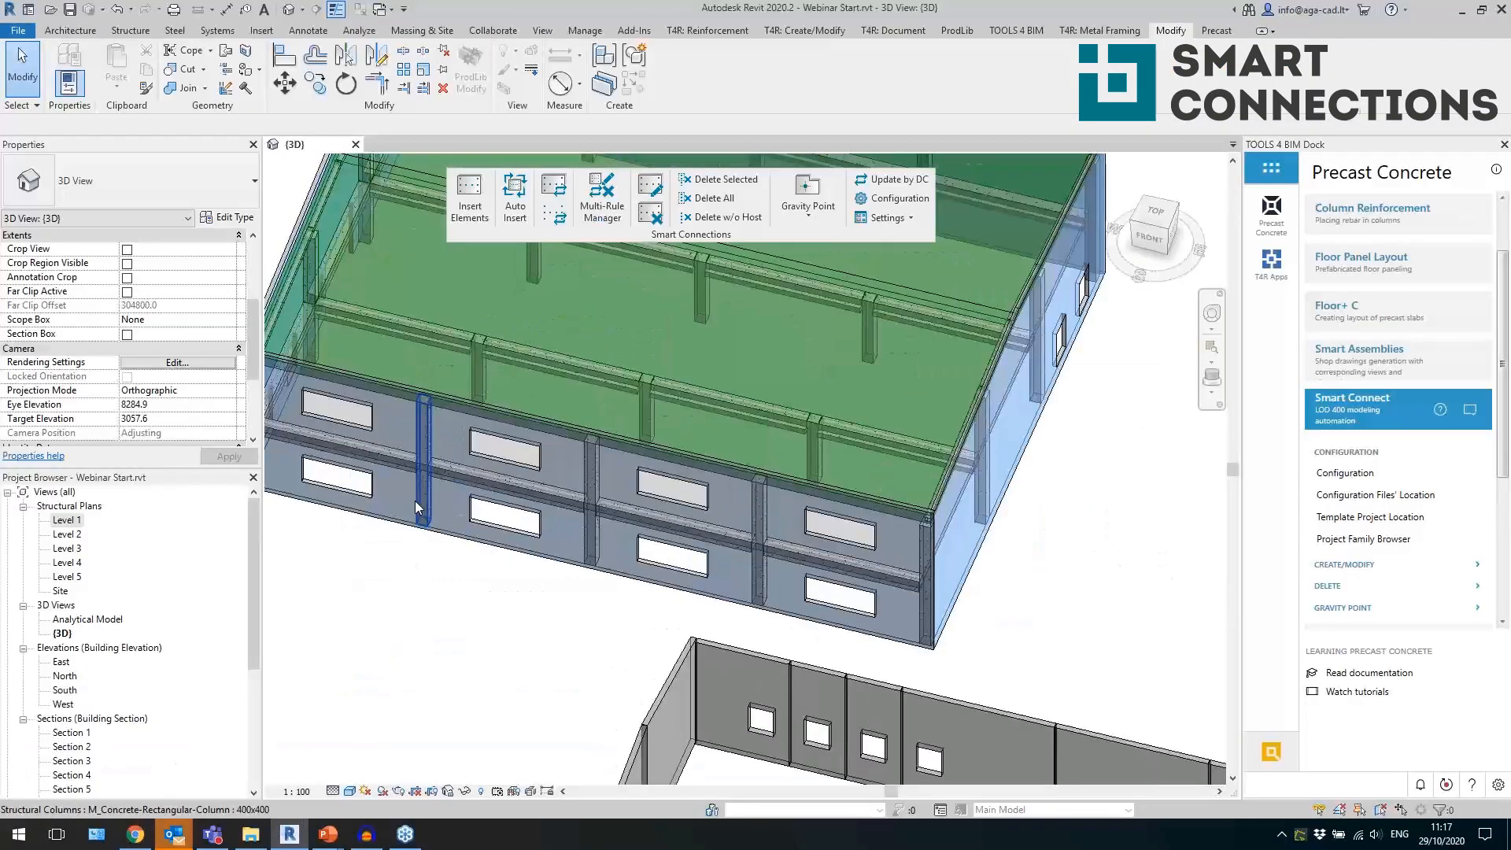
pyautogui.click(414, 501)
pyautogui.keyDown('ctrl'); pyautogui.click(592, 528); pyautogui.keyUp('ctrl')
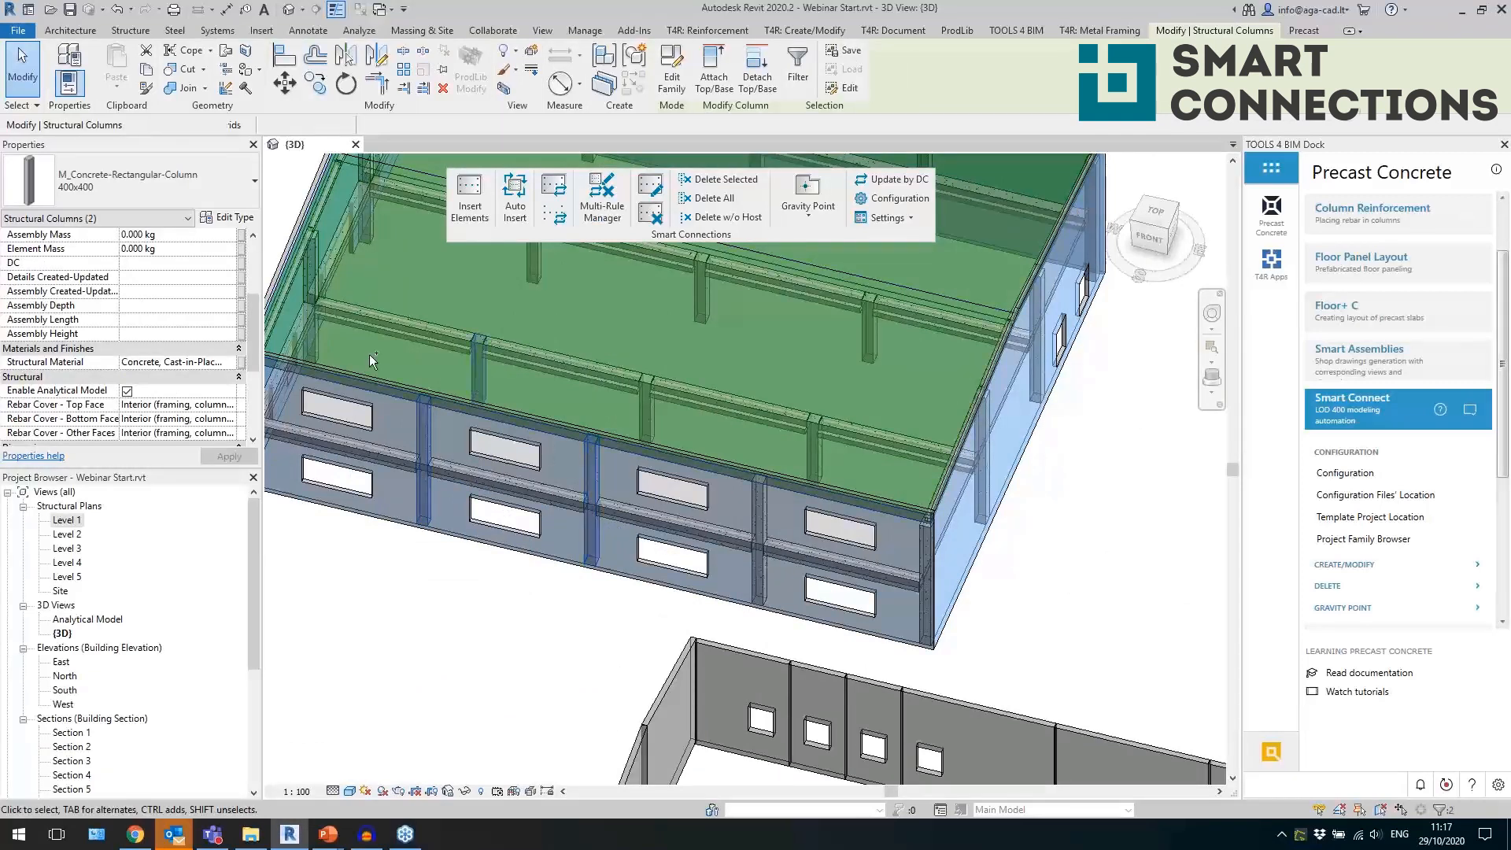
pyautogui.keyDown('ctrl'); pyautogui.click(318, 348); pyautogui.keyUp('ctrl')
pyautogui.click(516, 211)
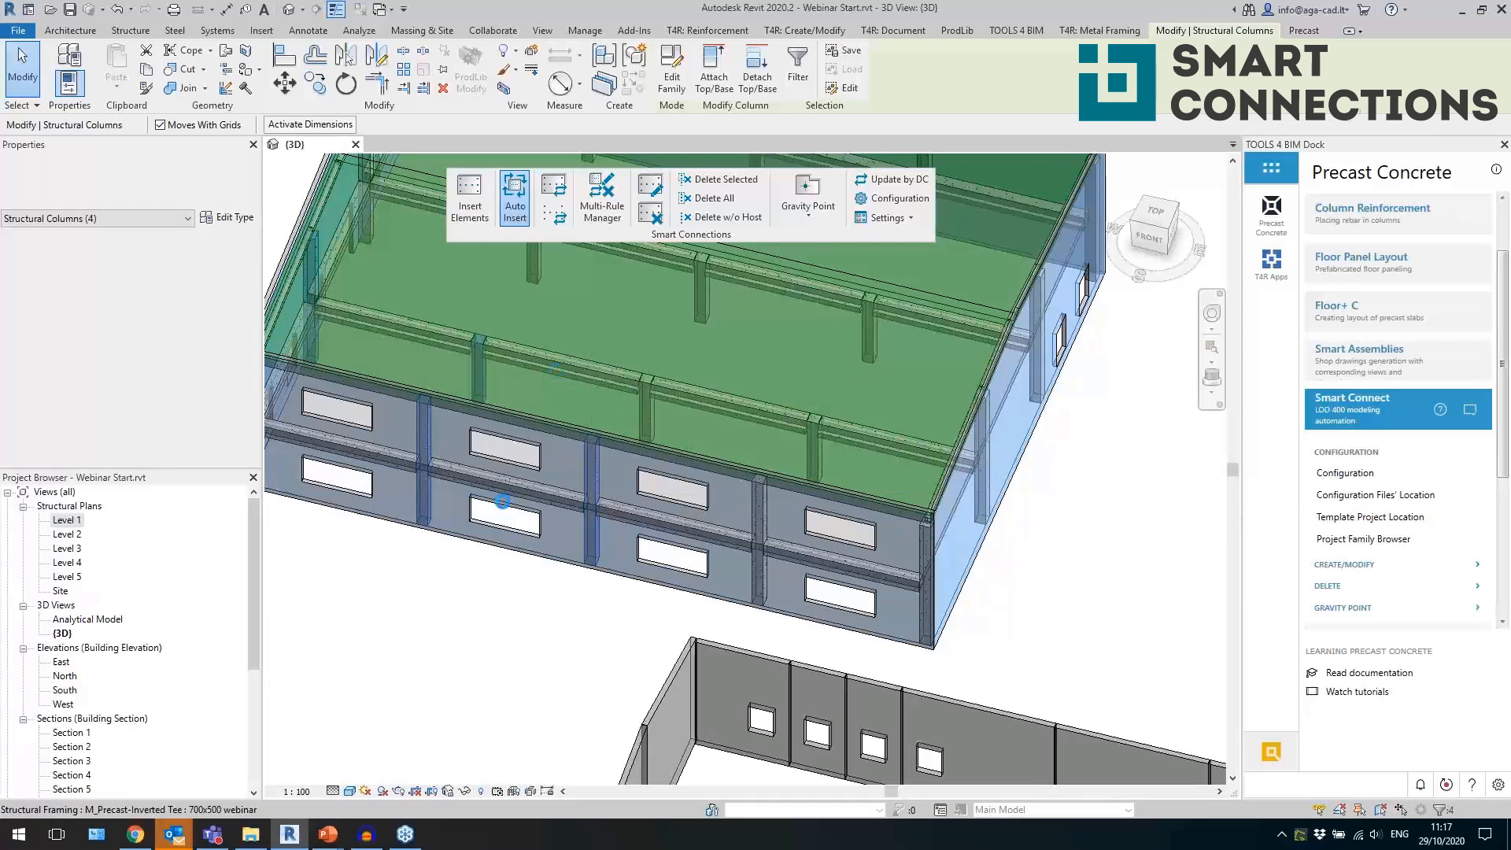
pyautogui.scroll(5, 328, 497)
pyautogui.scroll(3, 354, 504)
pyautogui.press('Escape')
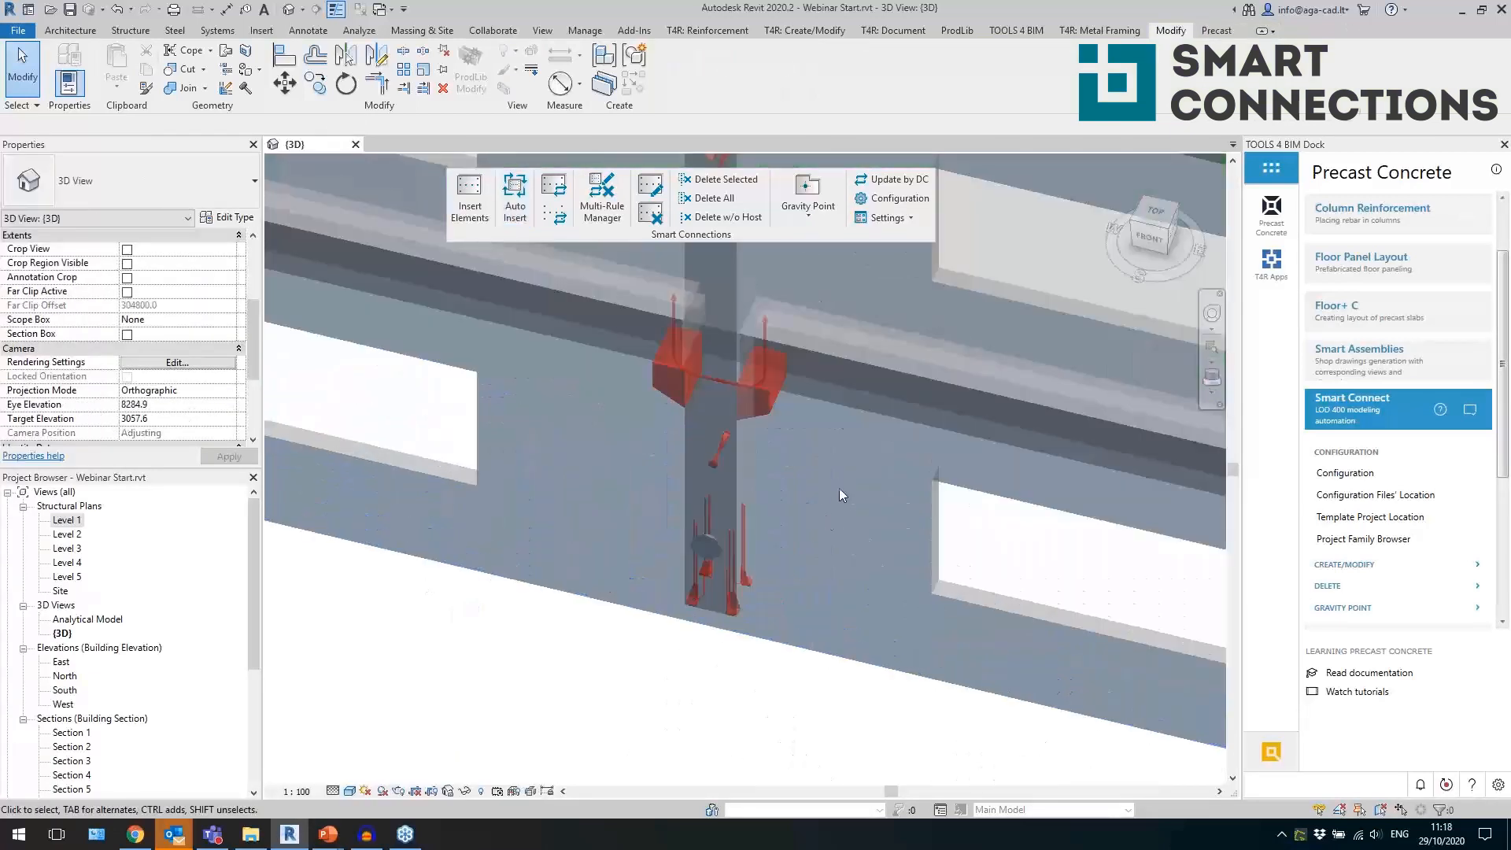
# Review the rule settings of the sloped 250x400 corbel on a front column, and close them without updating.
pyautogui.click(761, 426)
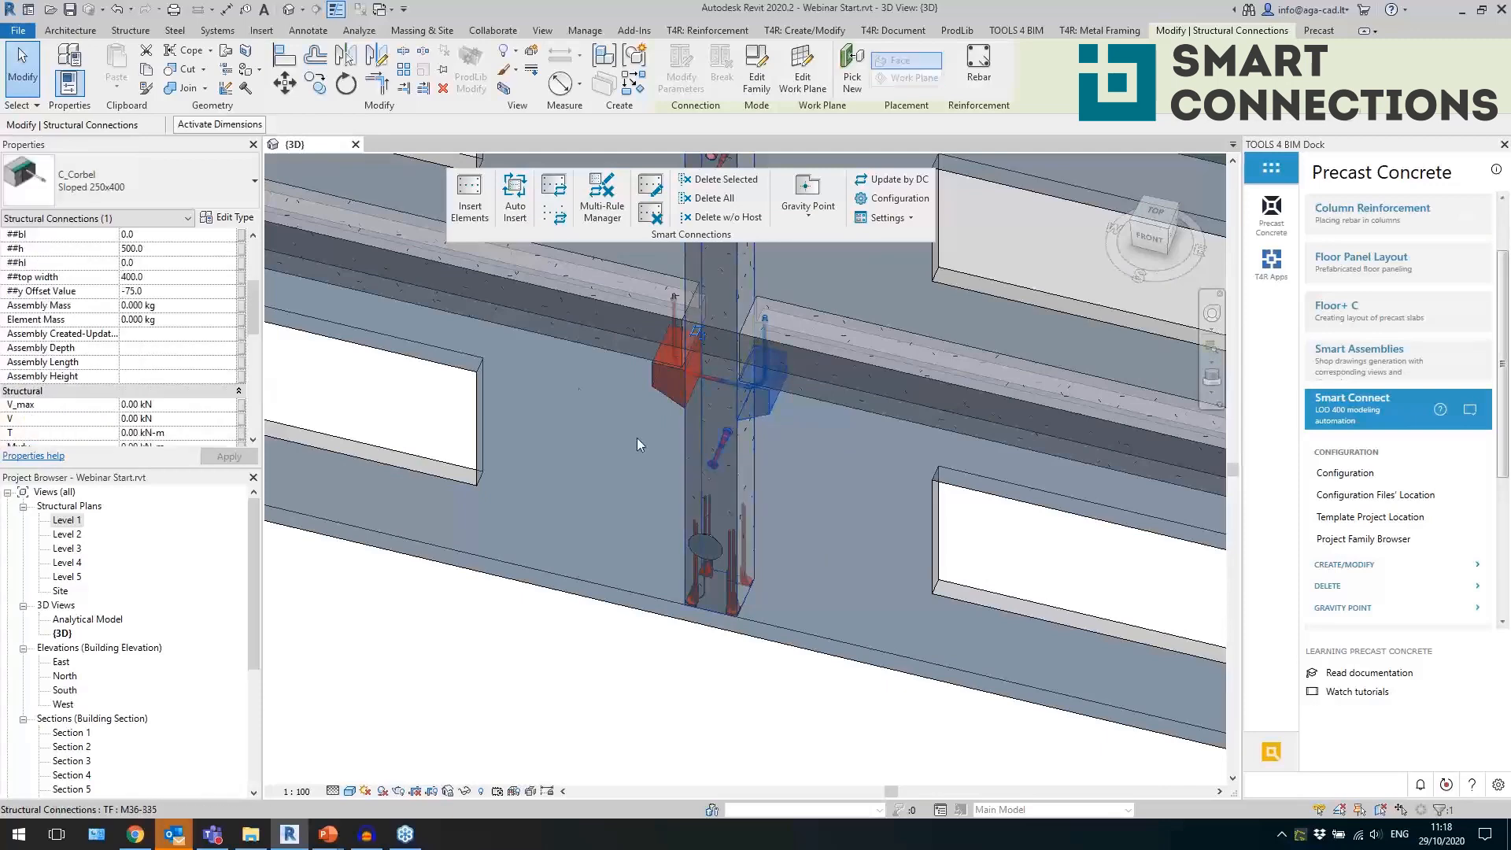
pyautogui.doubleClick(770, 405)
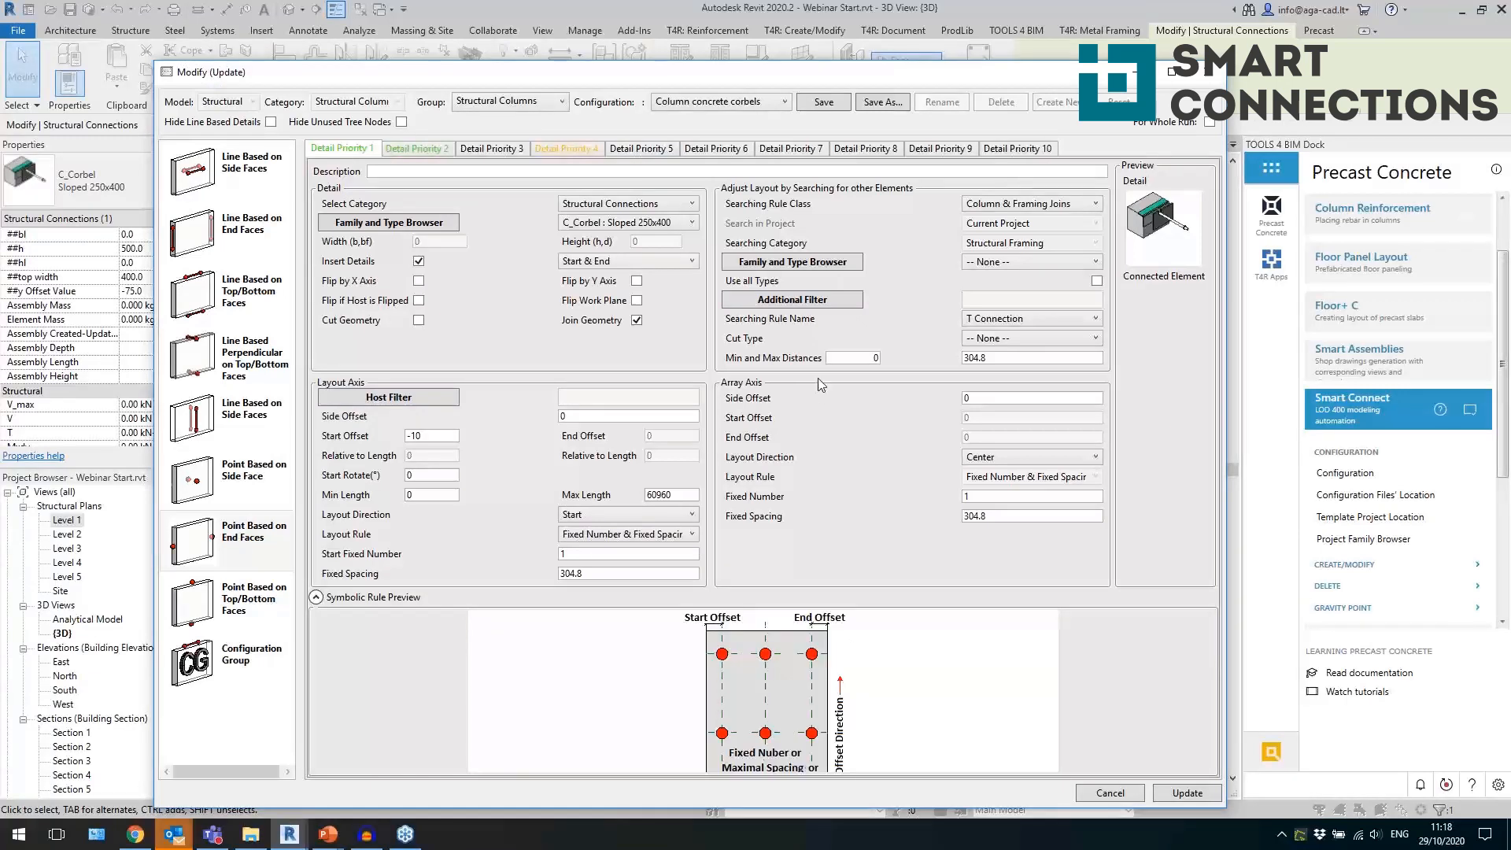
pyautogui.click(1212, 75)
pyautogui.click(586, 708)
# Auto-insert connection details into five girders that adjoin the detailed columns, including the inverted tee beams.
pyautogui.scroll(-5, 583, 708)
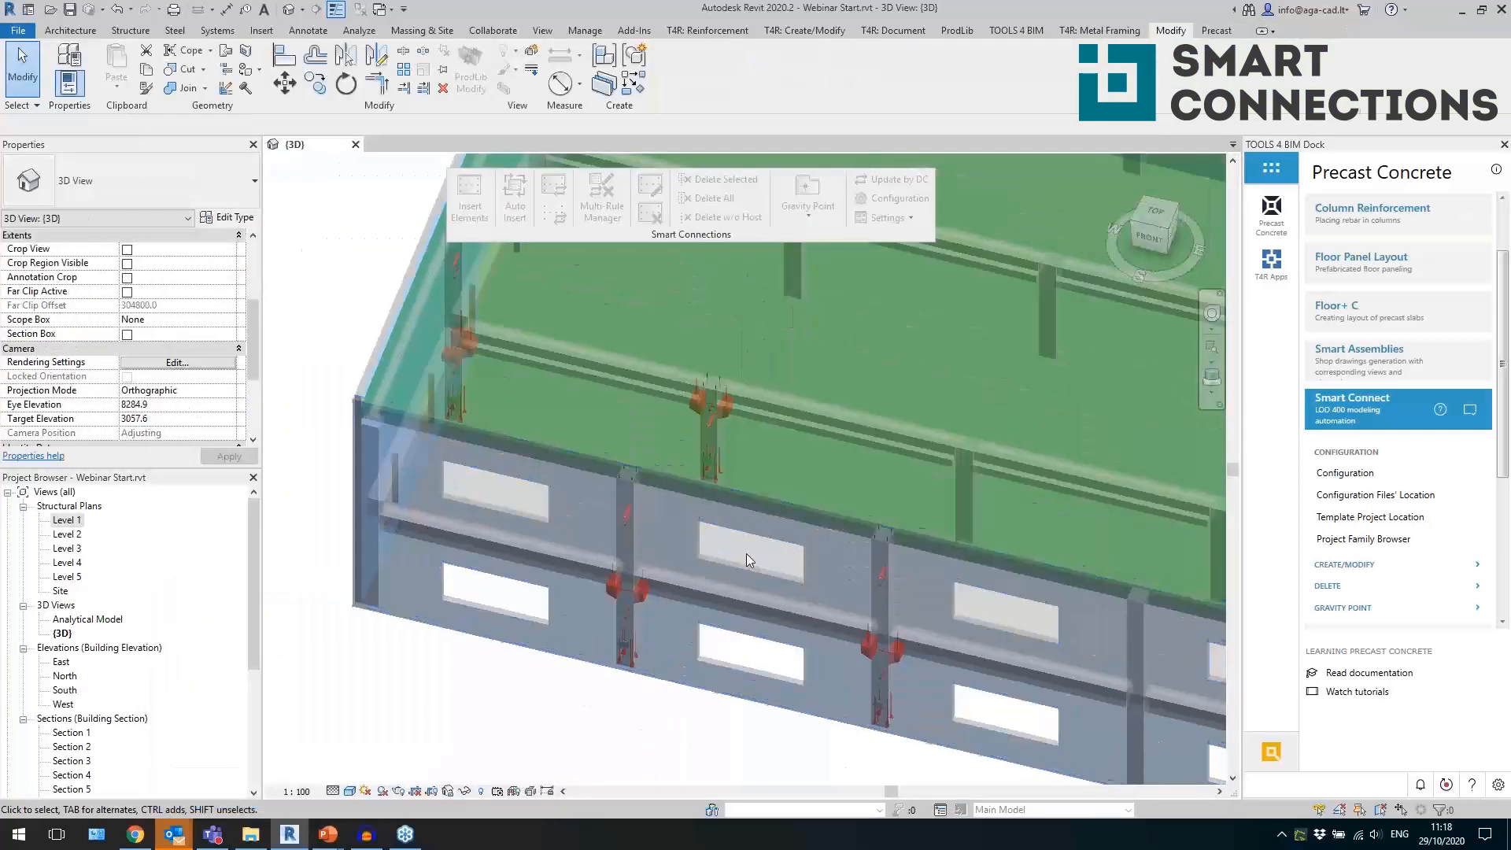
pyautogui.click(553, 374)
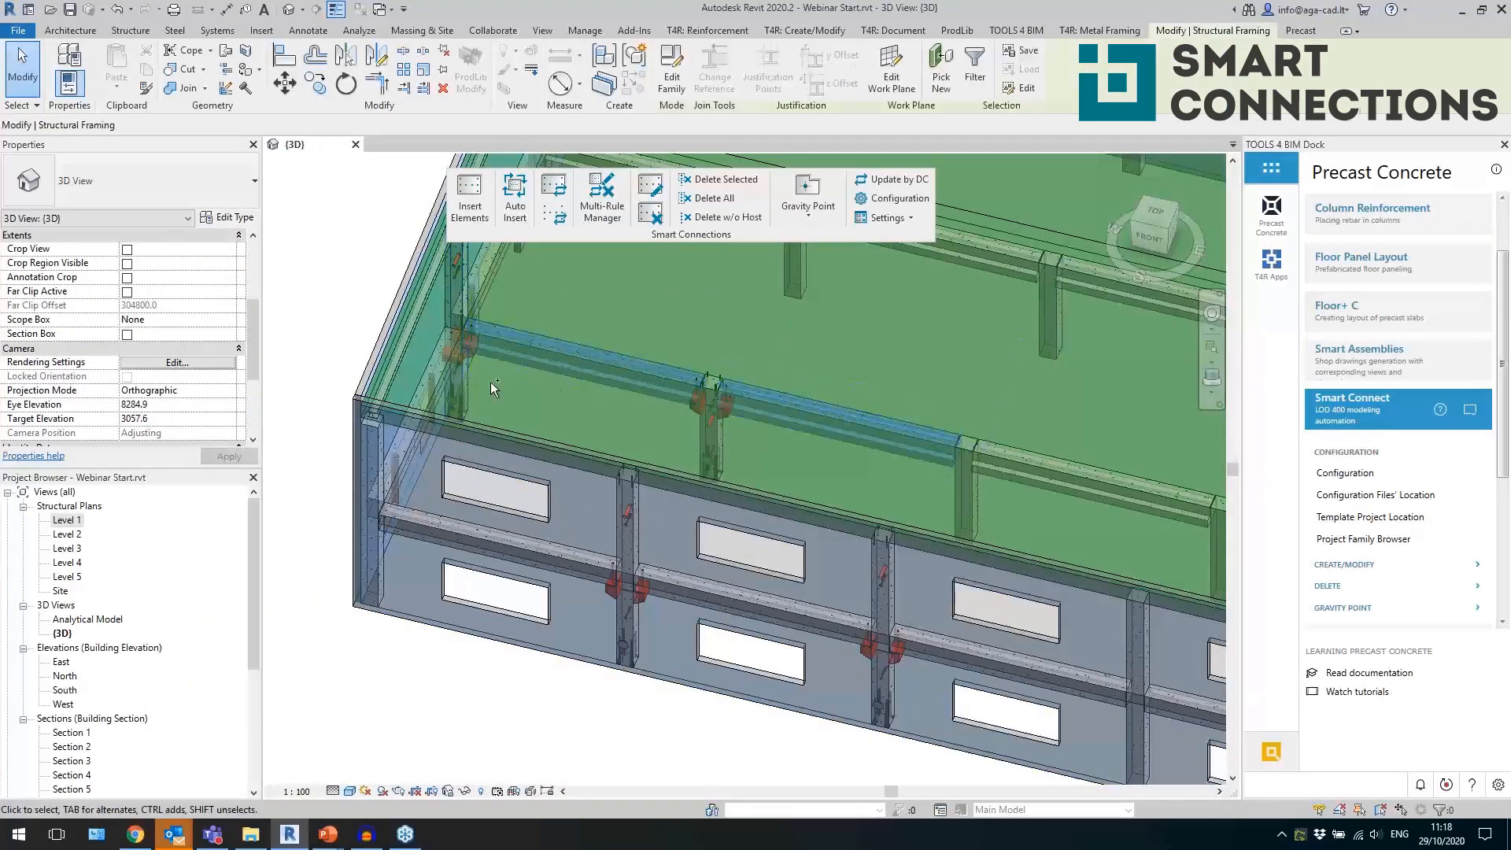
pyautogui.keyDown('ctrl'); pyautogui.click(424, 384); pyautogui.keyUp('ctrl')
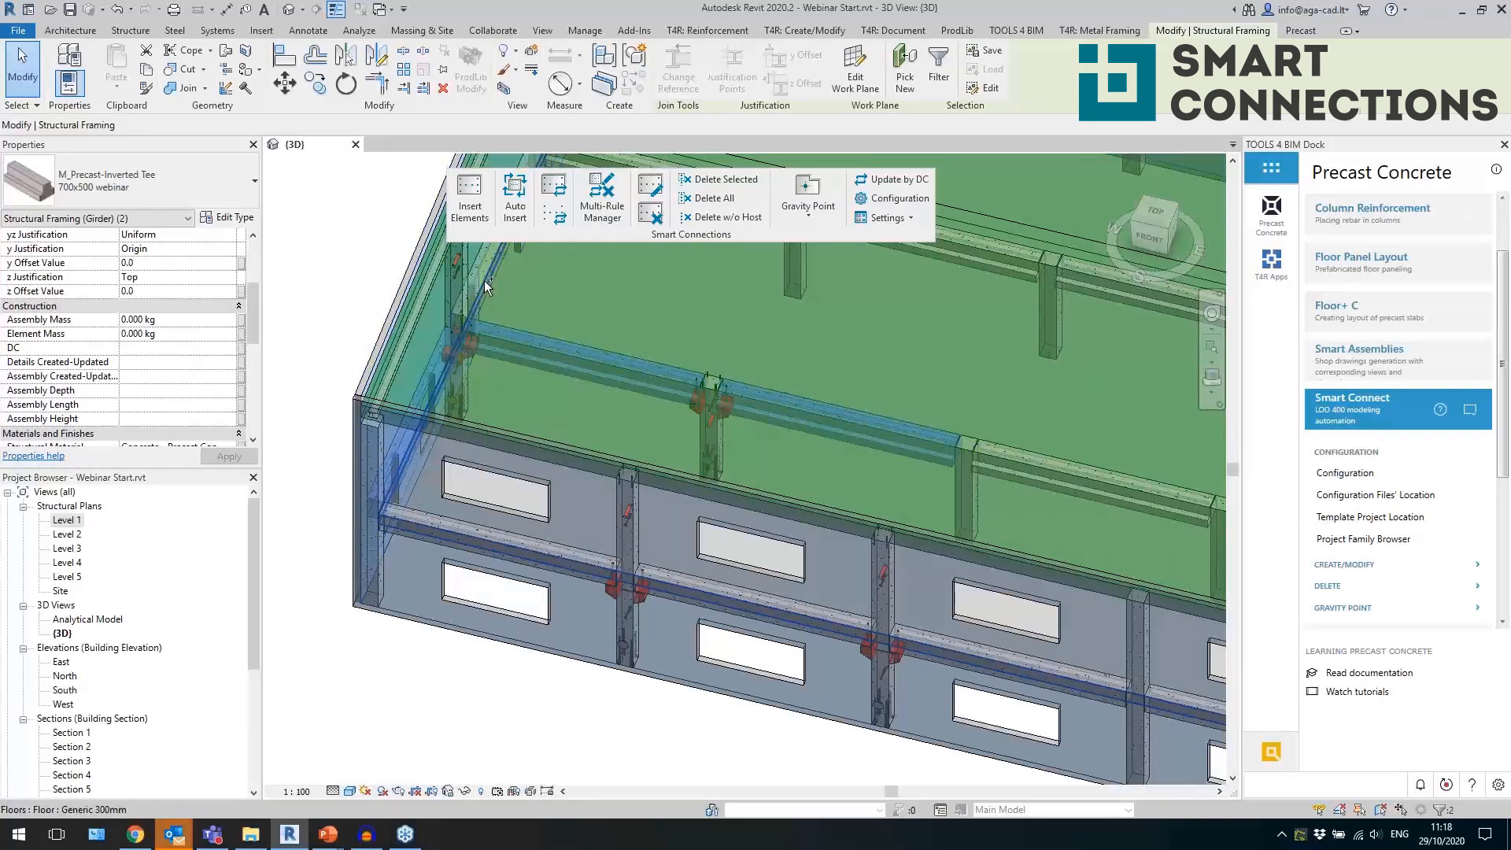
pyautogui.keyDown('ctrl'); pyautogui.click(484, 282); pyautogui.keyUp('ctrl')
pyautogui.keyDown('ctrl'); pyautogui.click(678, 601); pyautogui.keyUp('ctrl')
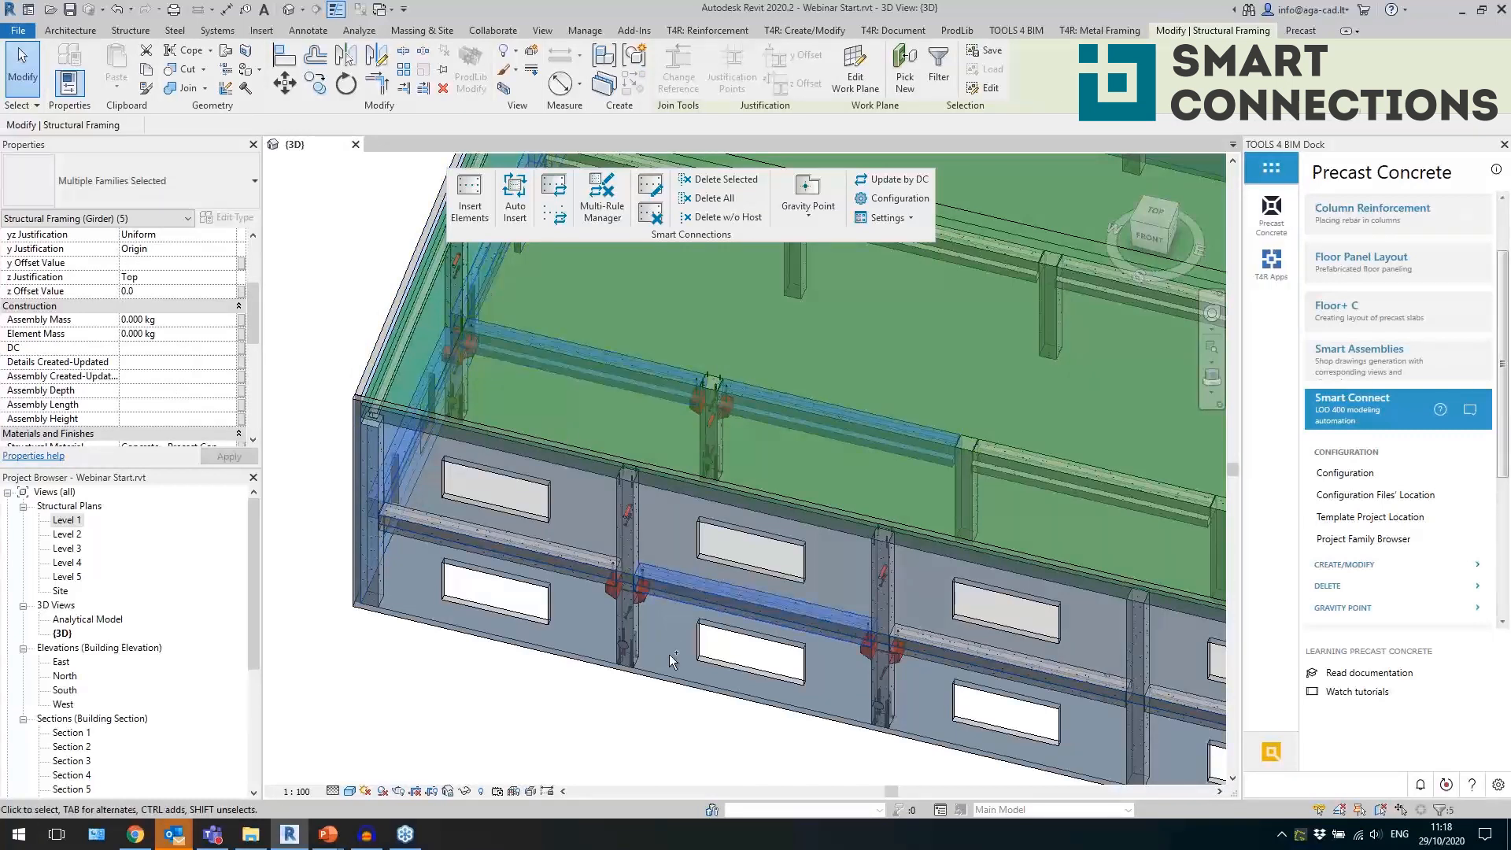
pyautogui.click(515, 198)
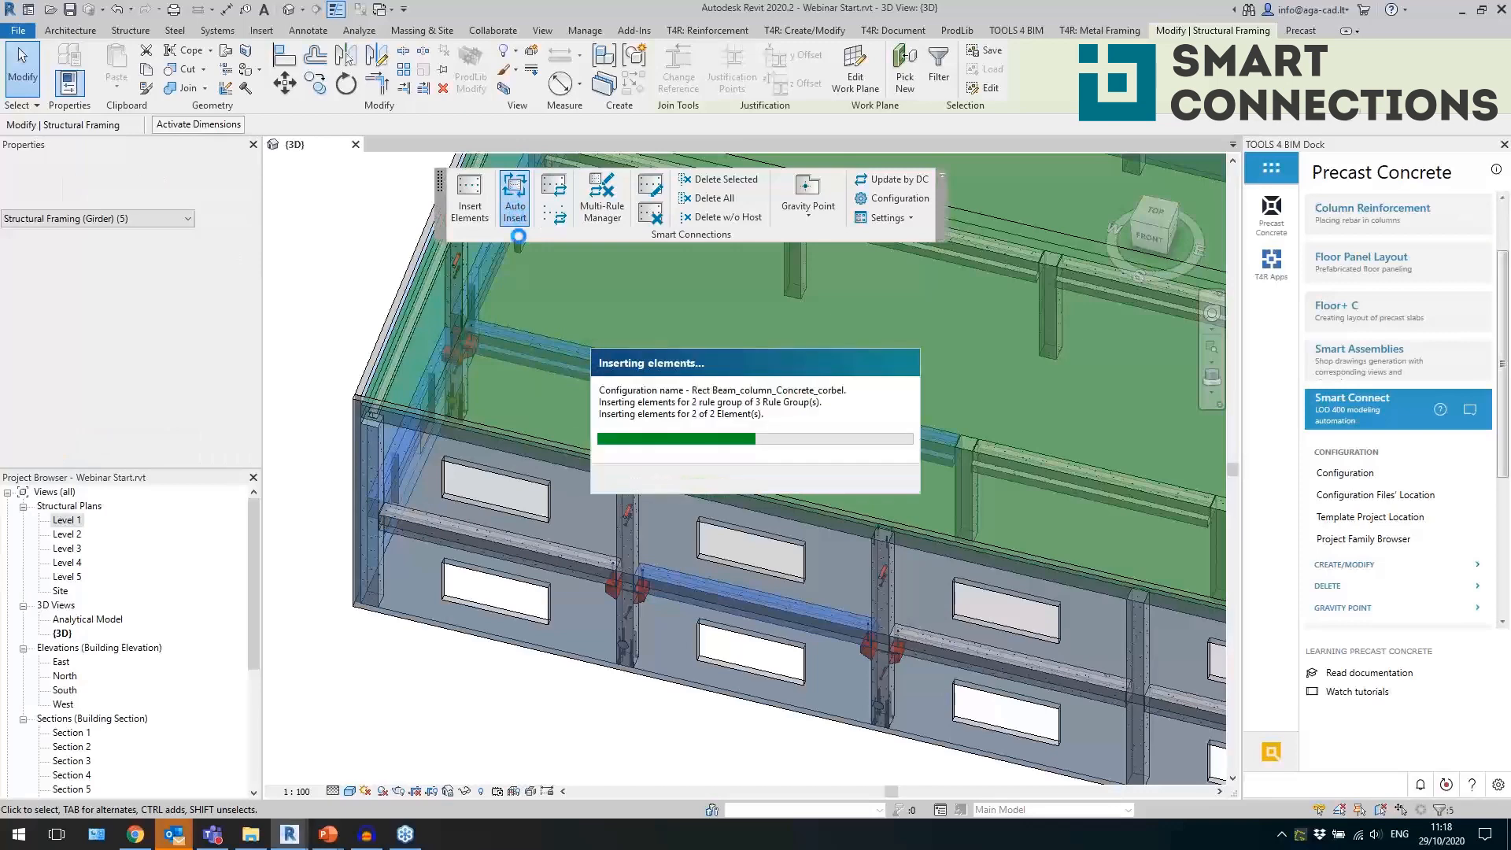
# Examine the inserted corbels, anchors and voids at the inverted tee girder's ends and along its length.
pyautogui.keyDown('shift'); pyautogui.moveTo(904, 498); pyautogui.dragTo(622, 382, button='middle'); pyautogui.keyUp('shift')
pyautogui.scroll(4, 711, 334)
pyautogui.click(710, 335)
pyautogui.click(654, 438)
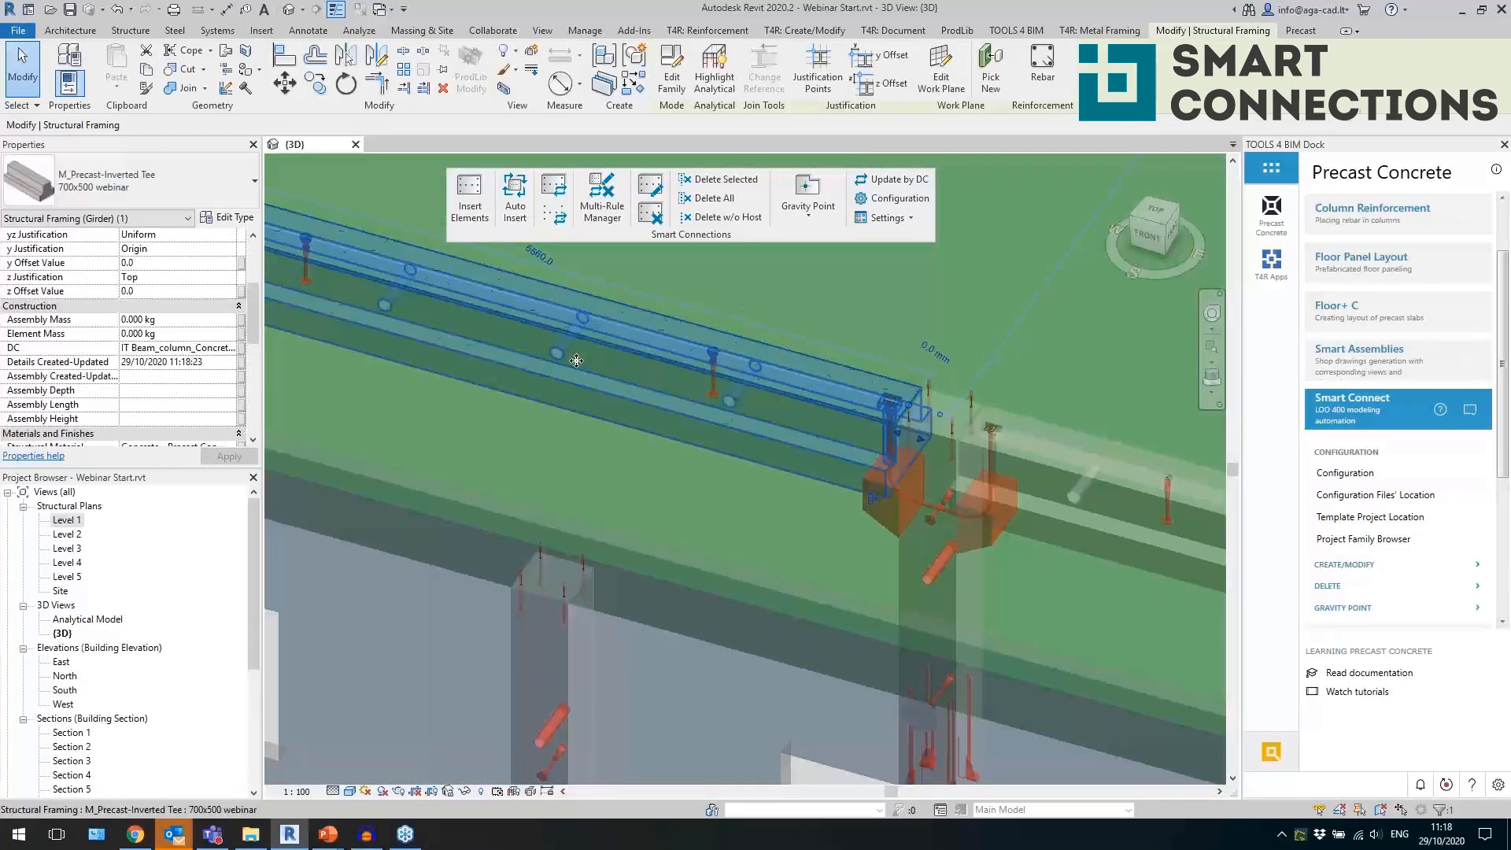
pyautogui.moveTo(573, 479); pyautogui.dragTo(906, 568, button='middle')
pyautogui.keyDown('shift'); pyautogui.moveTo(810, 526); pyautogui.dragTo(824, 528, button='middle'); pyautogui.keyUp('shift')
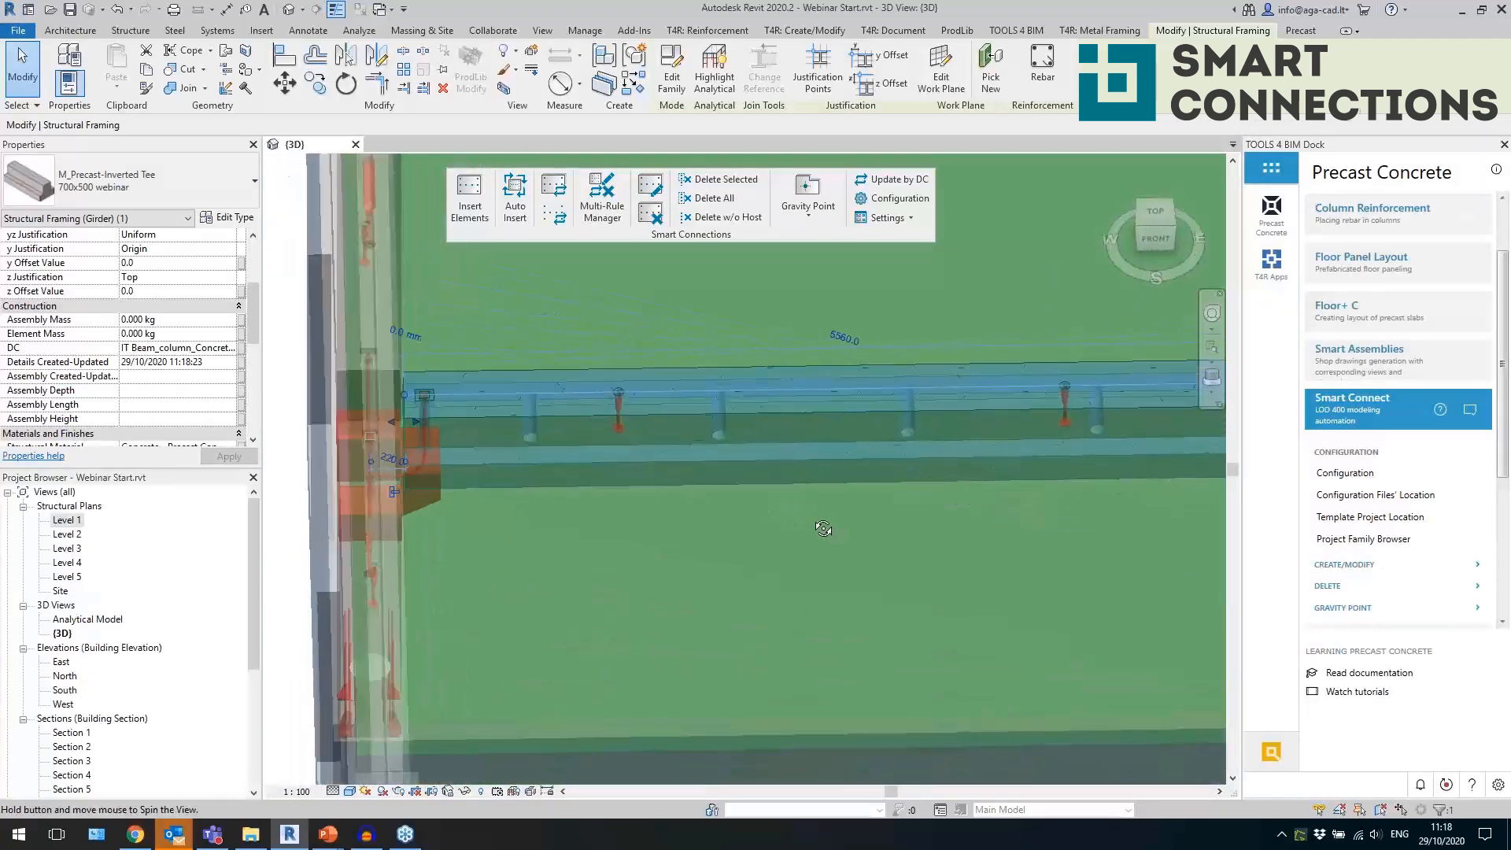
pyautogui.click(536, 438)
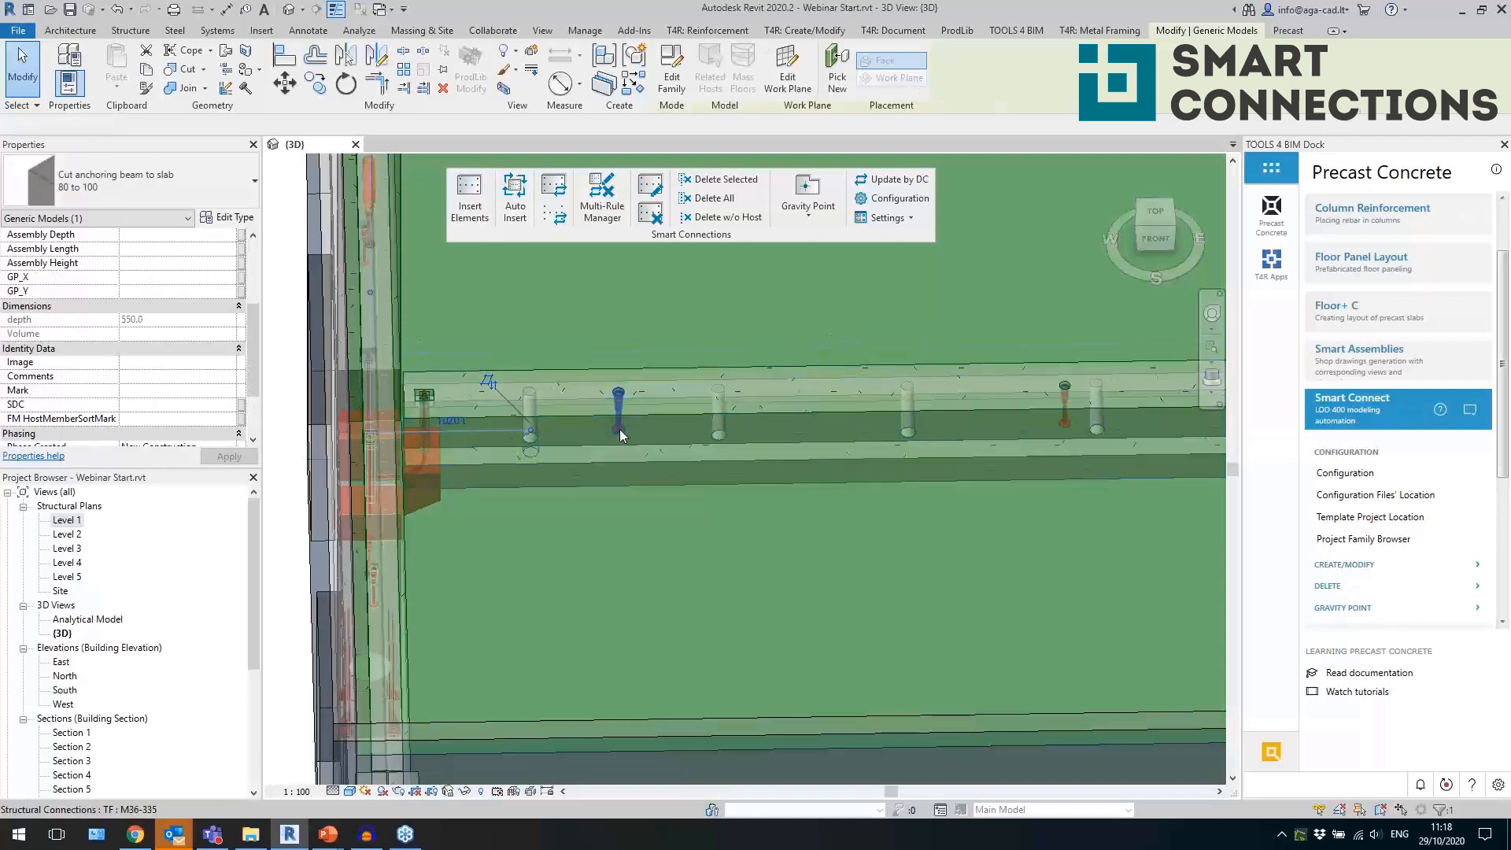
pyautogui.click(620, 429)
# Return to the whole model and close the floating Smart Connections toolbar.
pyautogui.scroll(-2, 620, 429)
pyautogui.keyDown('shift'); pyautogui.moveTo(841, 516); pyautogui.dragTo(474, 395, button='middle'); pyautogui.keyUp('shift')
pyautogui.scroll(-3, 745, 432)
pyautogui.click(740, 446)
pyautogui.scroll(-3, 740, 447)
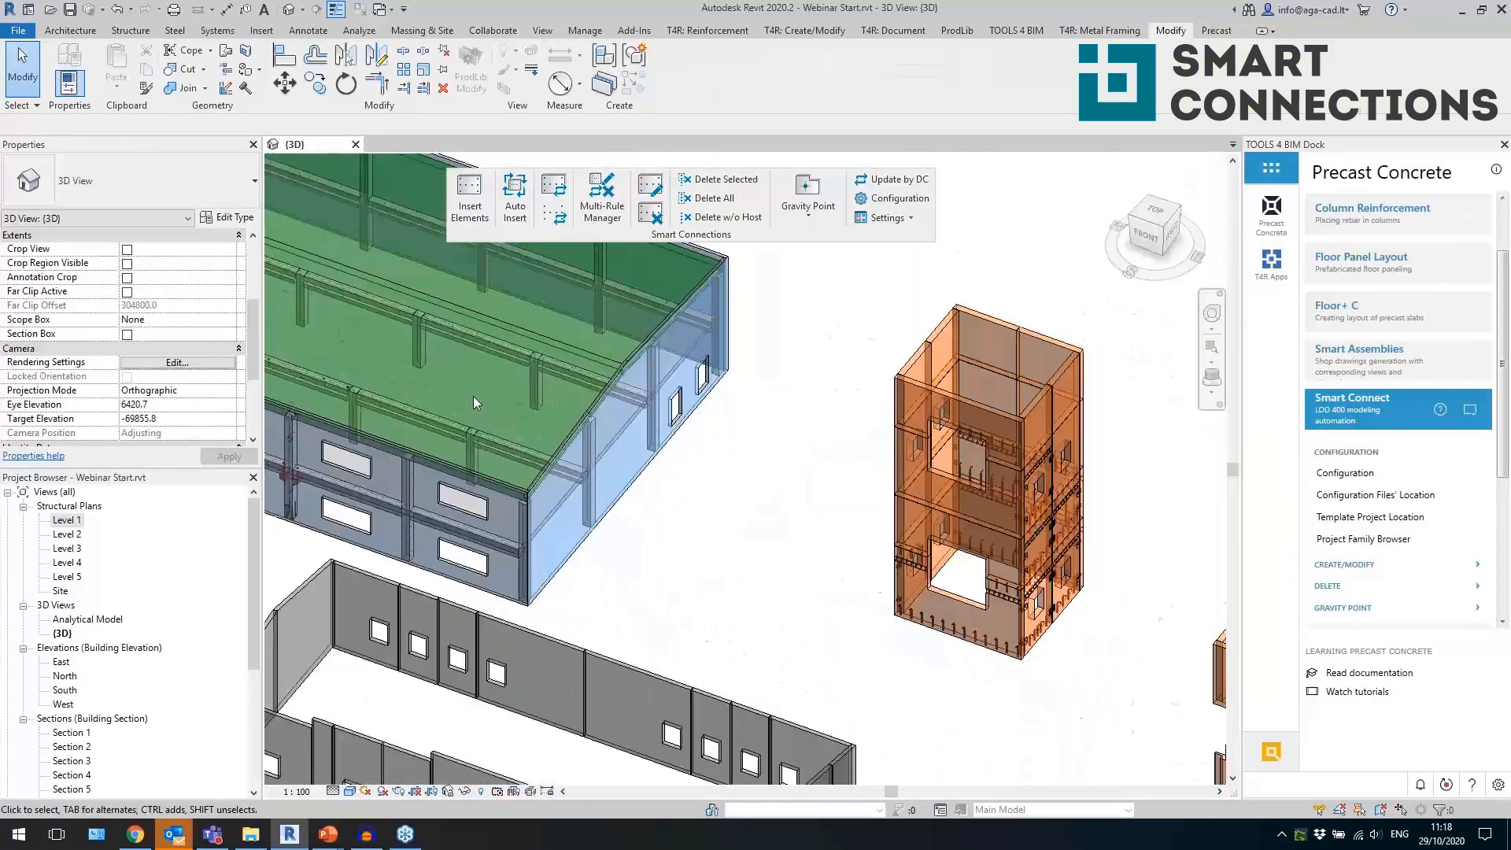
pyautogui.scroll(-3, 474, 396)
pyautogui.moveTo(813, 596); pyautogui.dragTo(792, 590, button='middle')
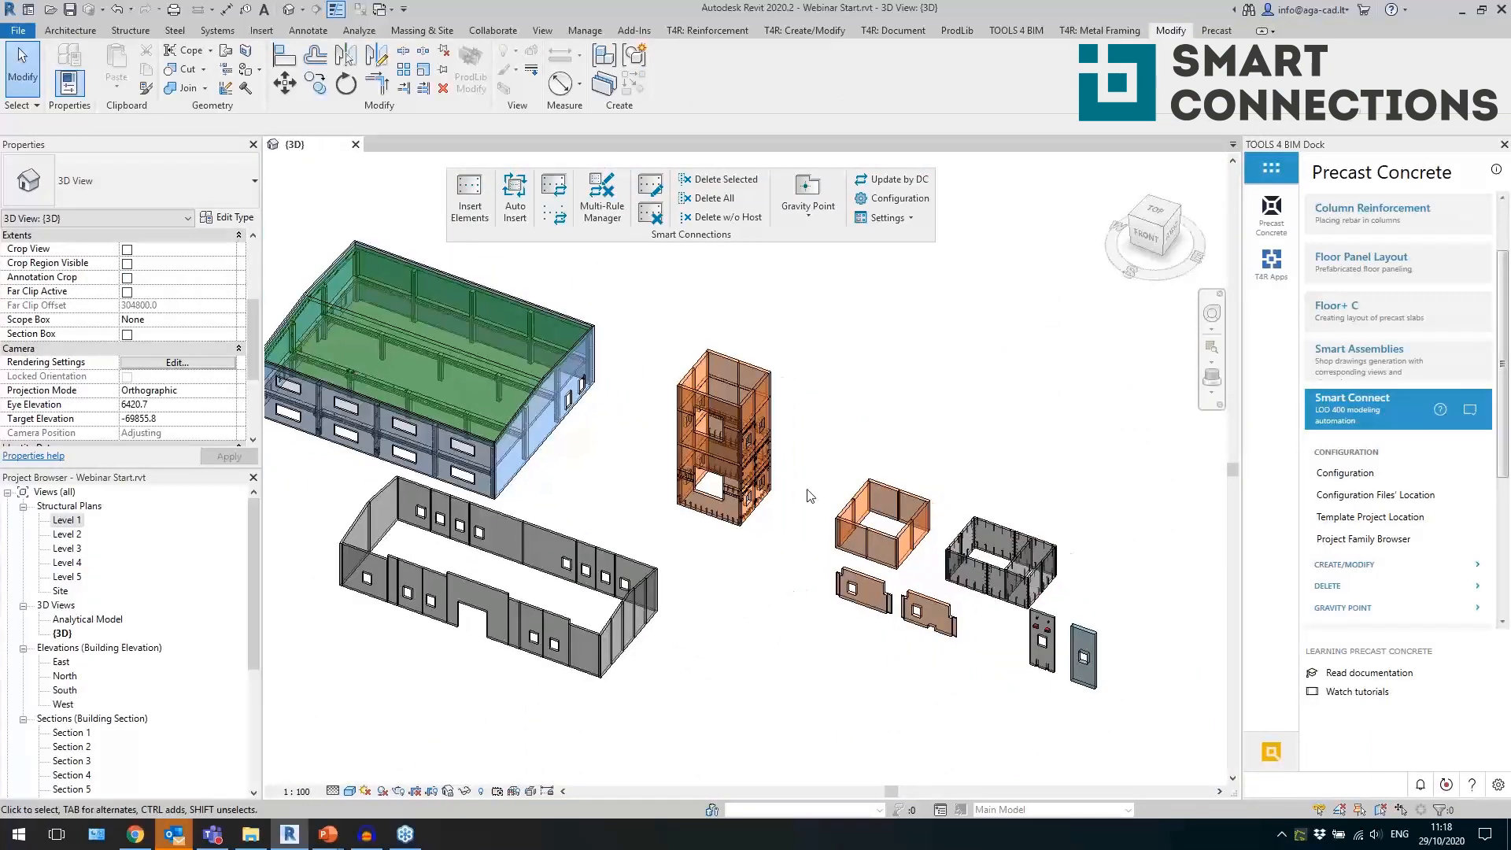
pyautogui.click(944, 180)
# Isolate the Generic 300mm floor of the green-floored building in a section box using Selection Box.
pyautogui.moveTo(290, 422); pyautogui.dragTo(465, 470, button='middle')
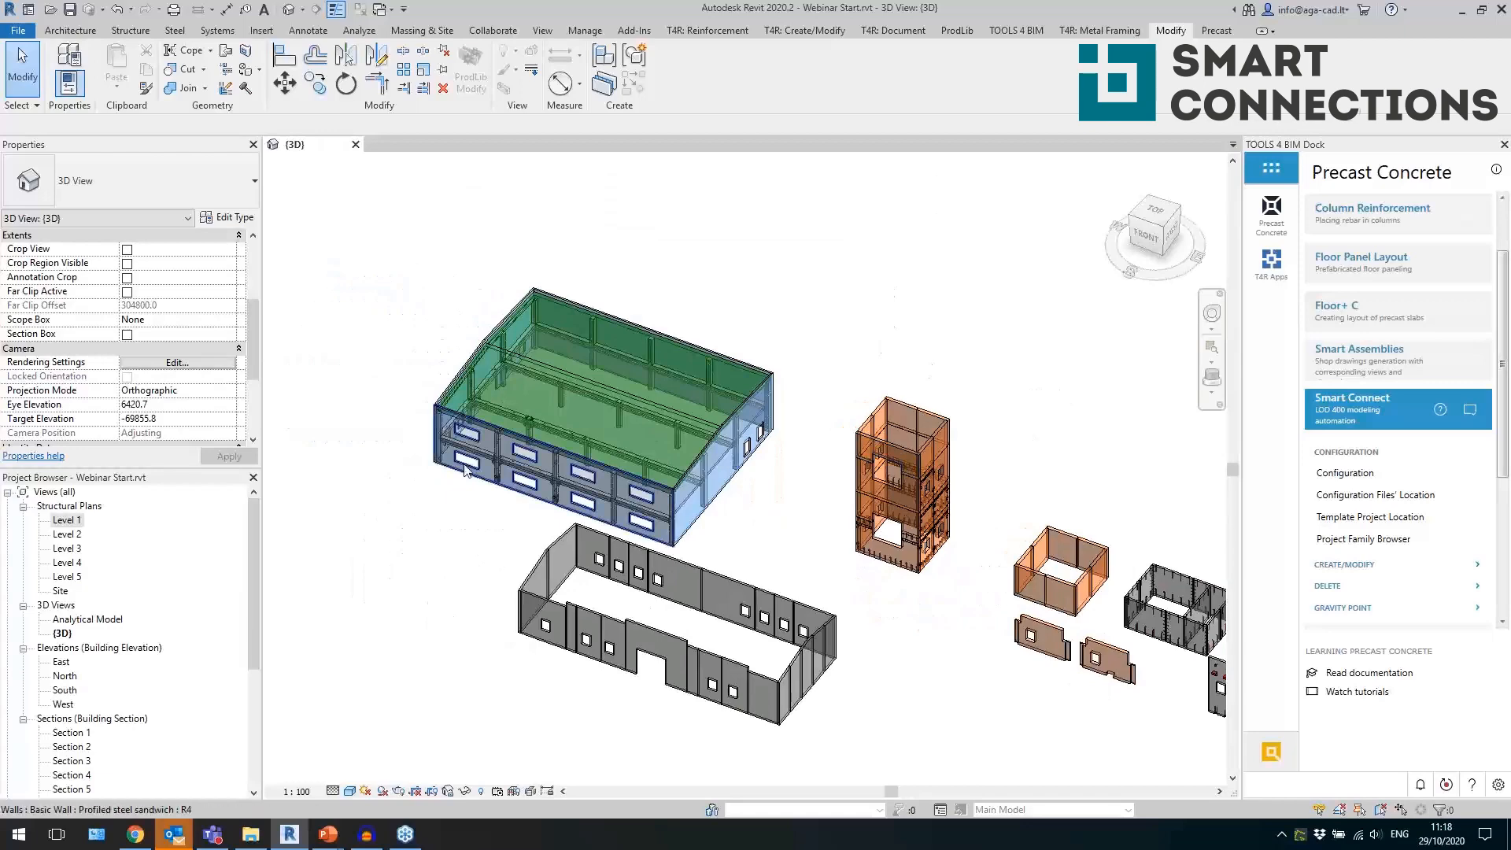
pyautogui.scroll(2, 471, 423)
pyautogui.scroll(3, 607, 376)
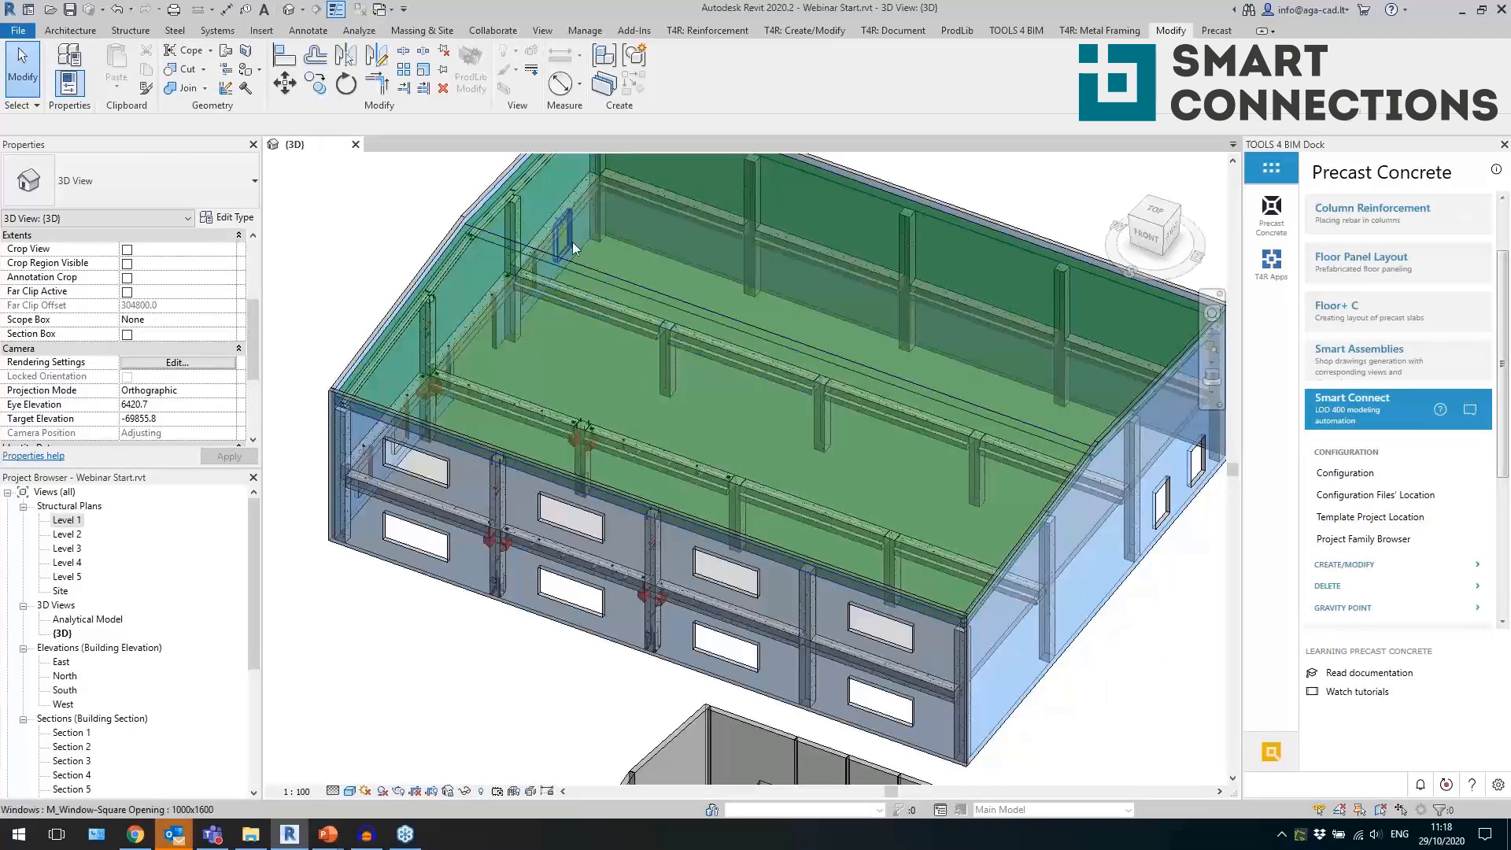
pyautogui.click(574, 209)
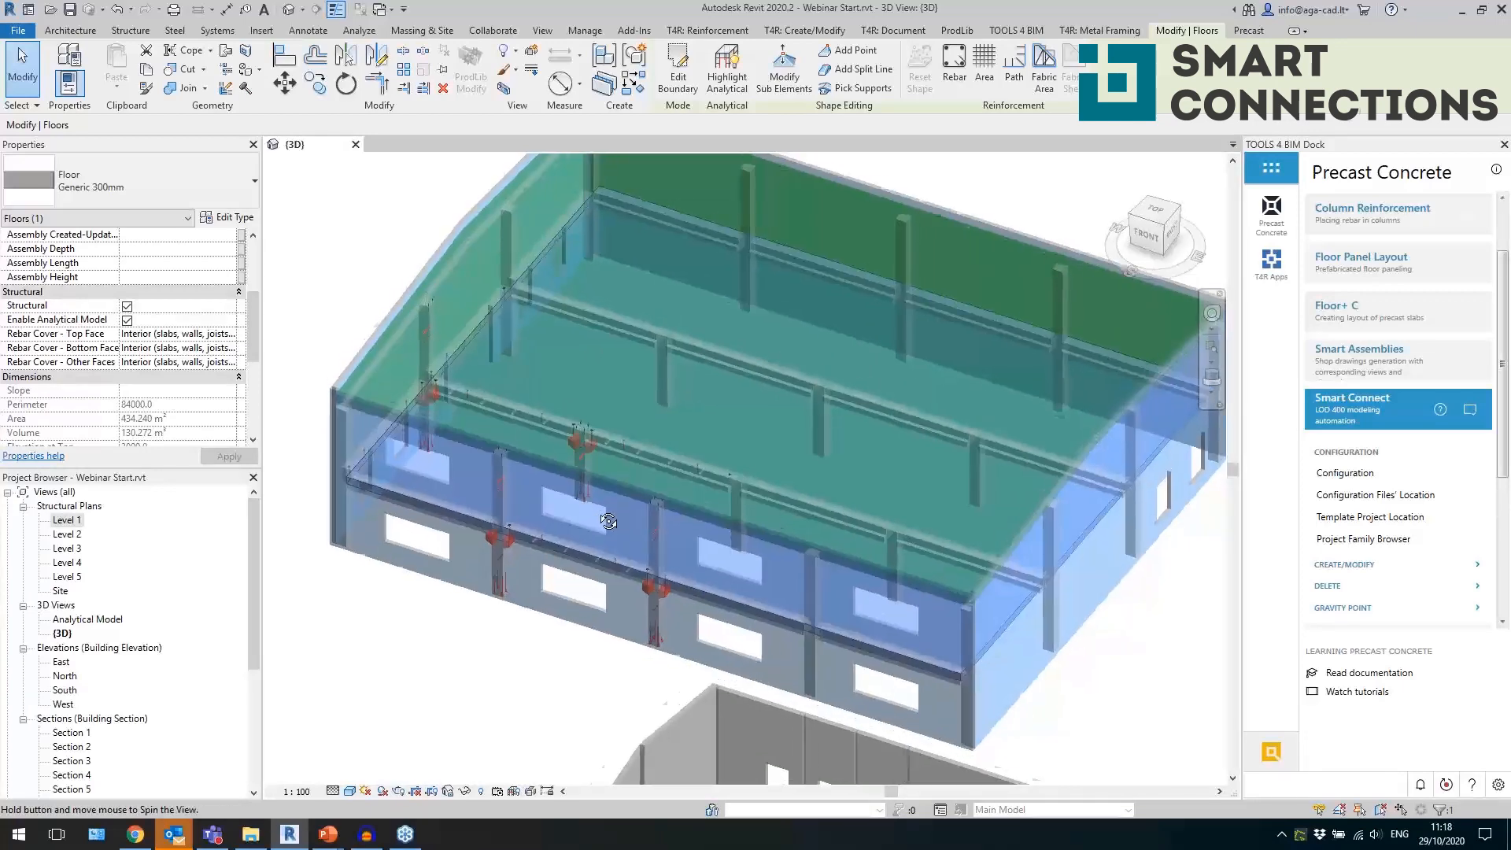
pyautogui.click(505, 90)
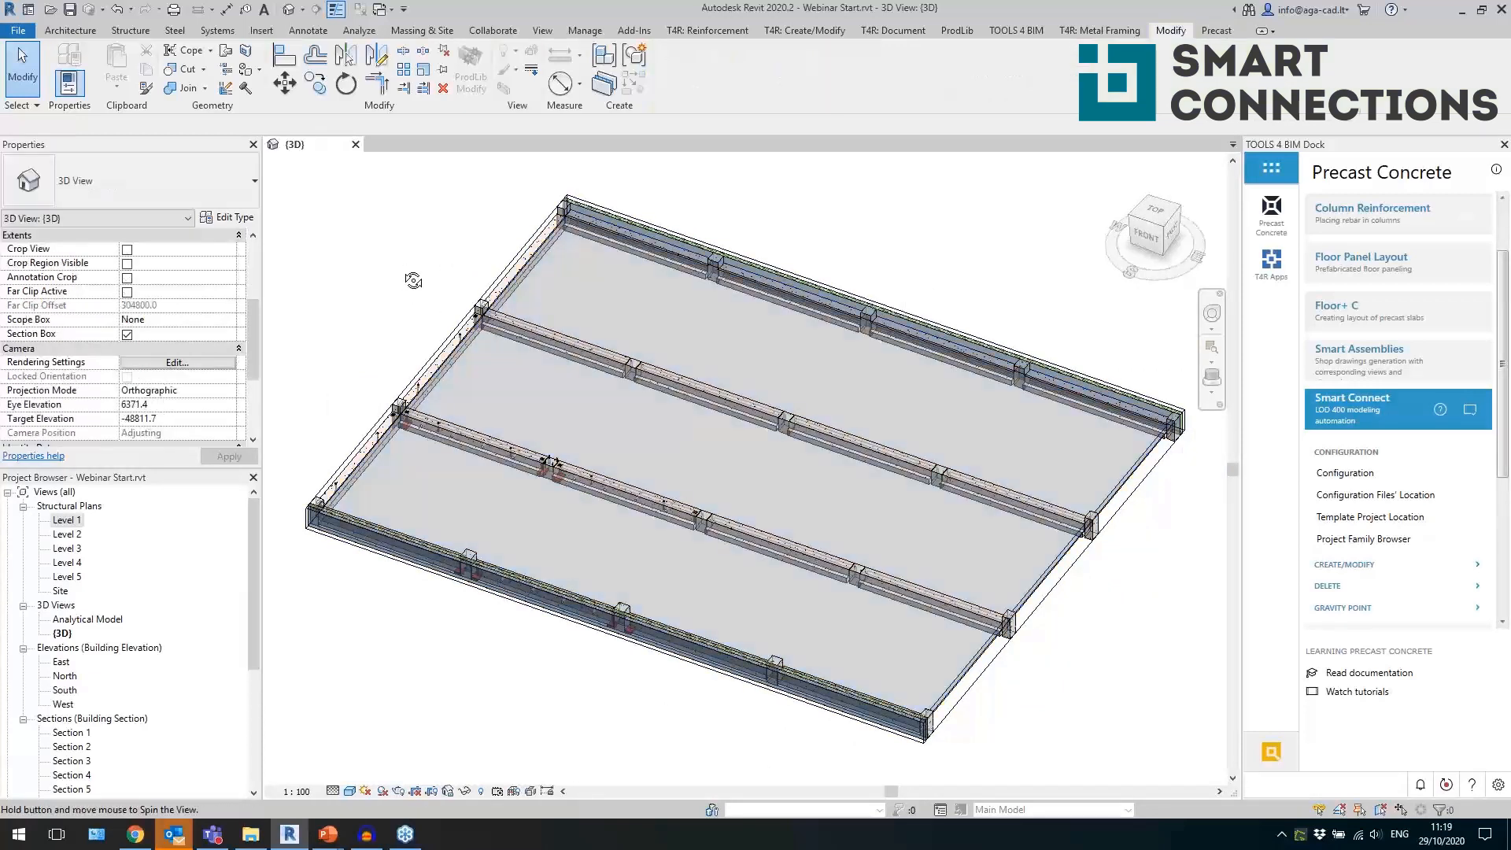
# Select the Generic 300mm floor and open the Floor Supports tools of Floor Panel Layout beside the model.
pyautogui.click(526, 266)
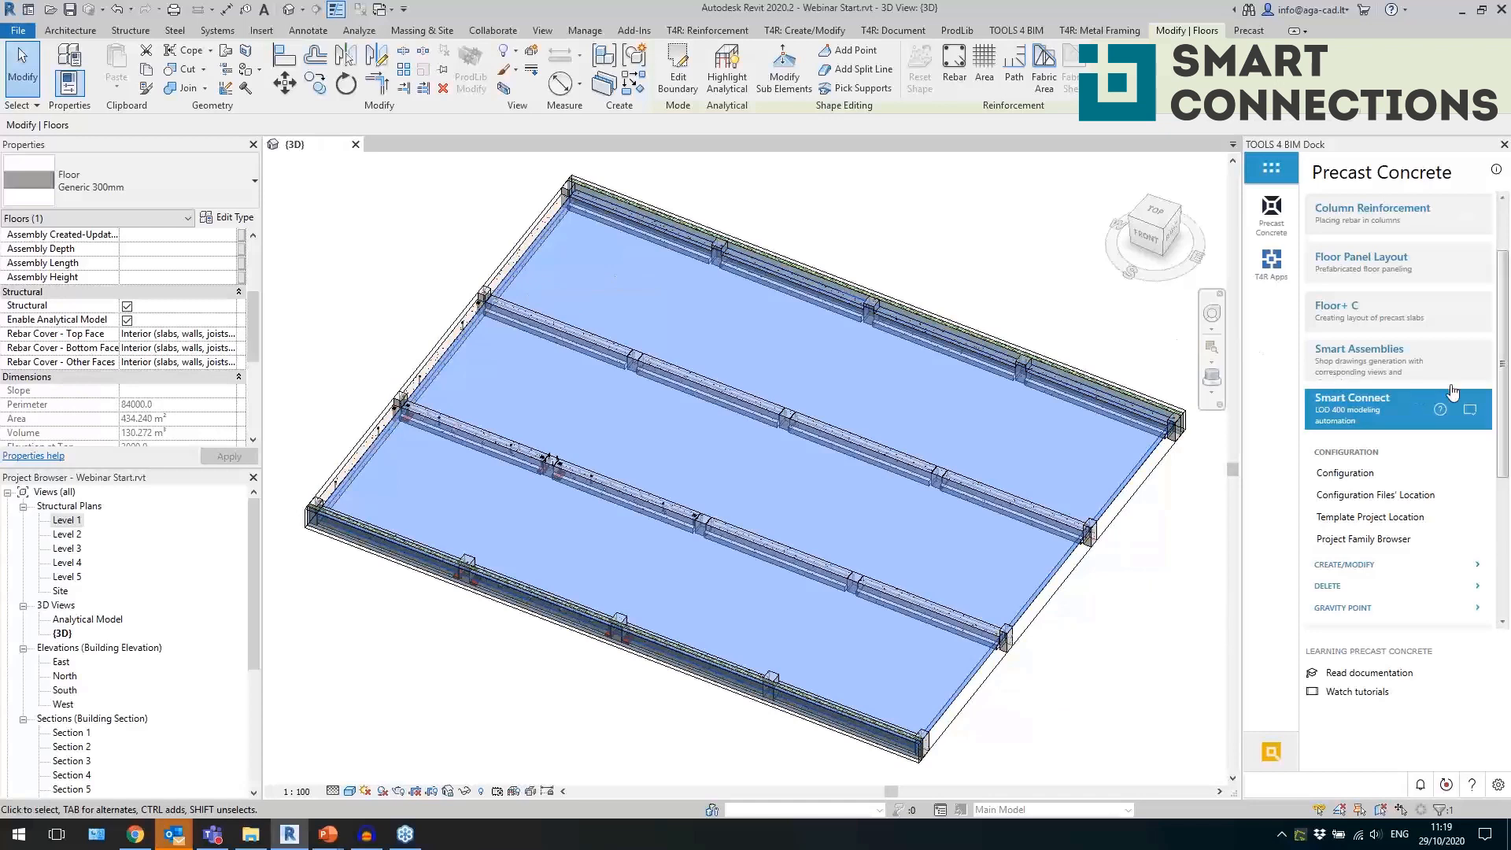
pyautogui.click(1368, 411)
pyautogui.click(1374, 265)
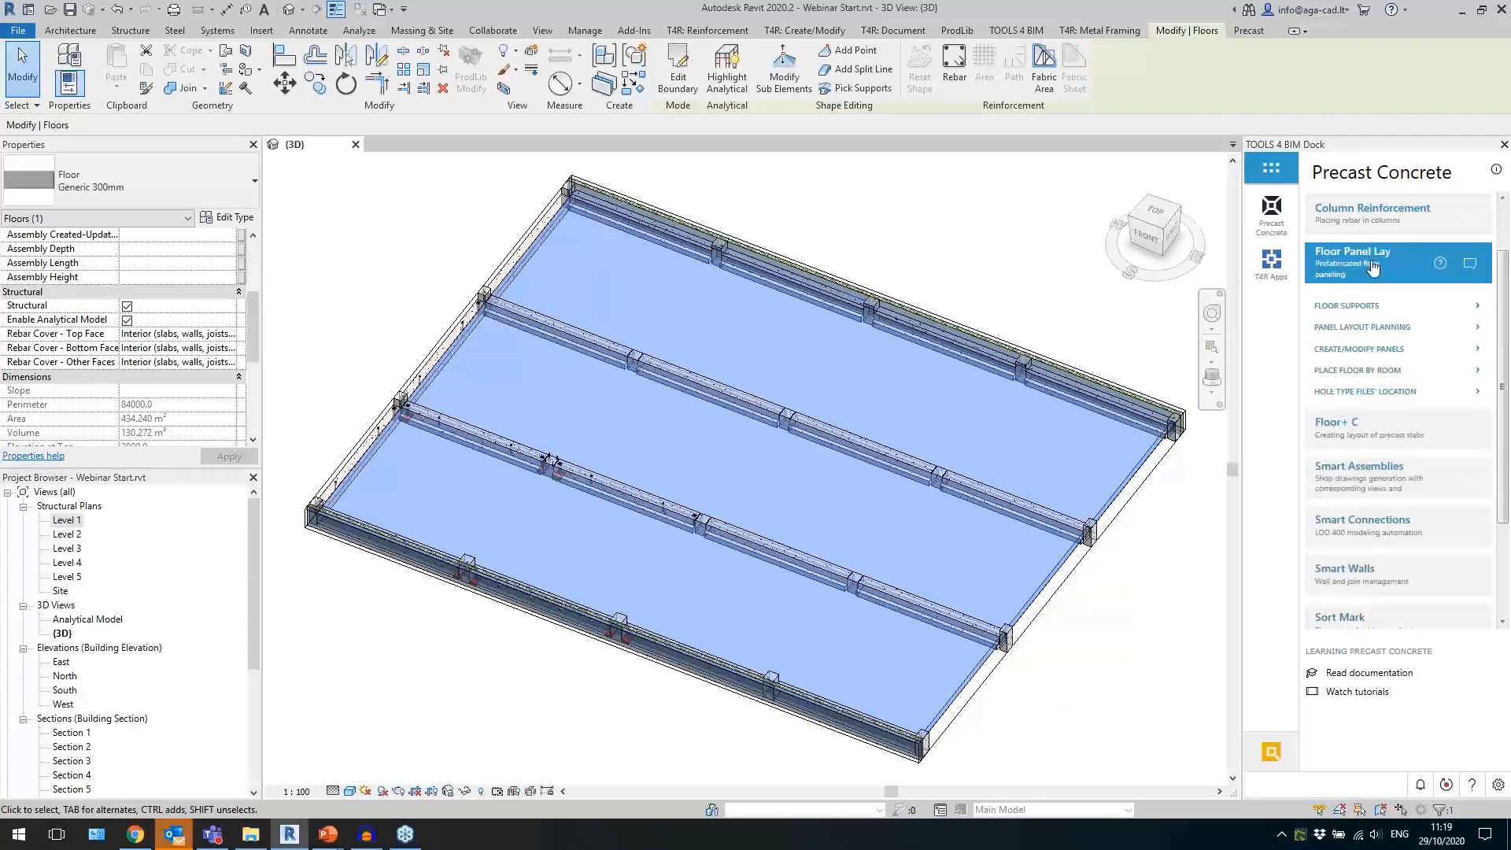
pyautogui.click(1364, 309)
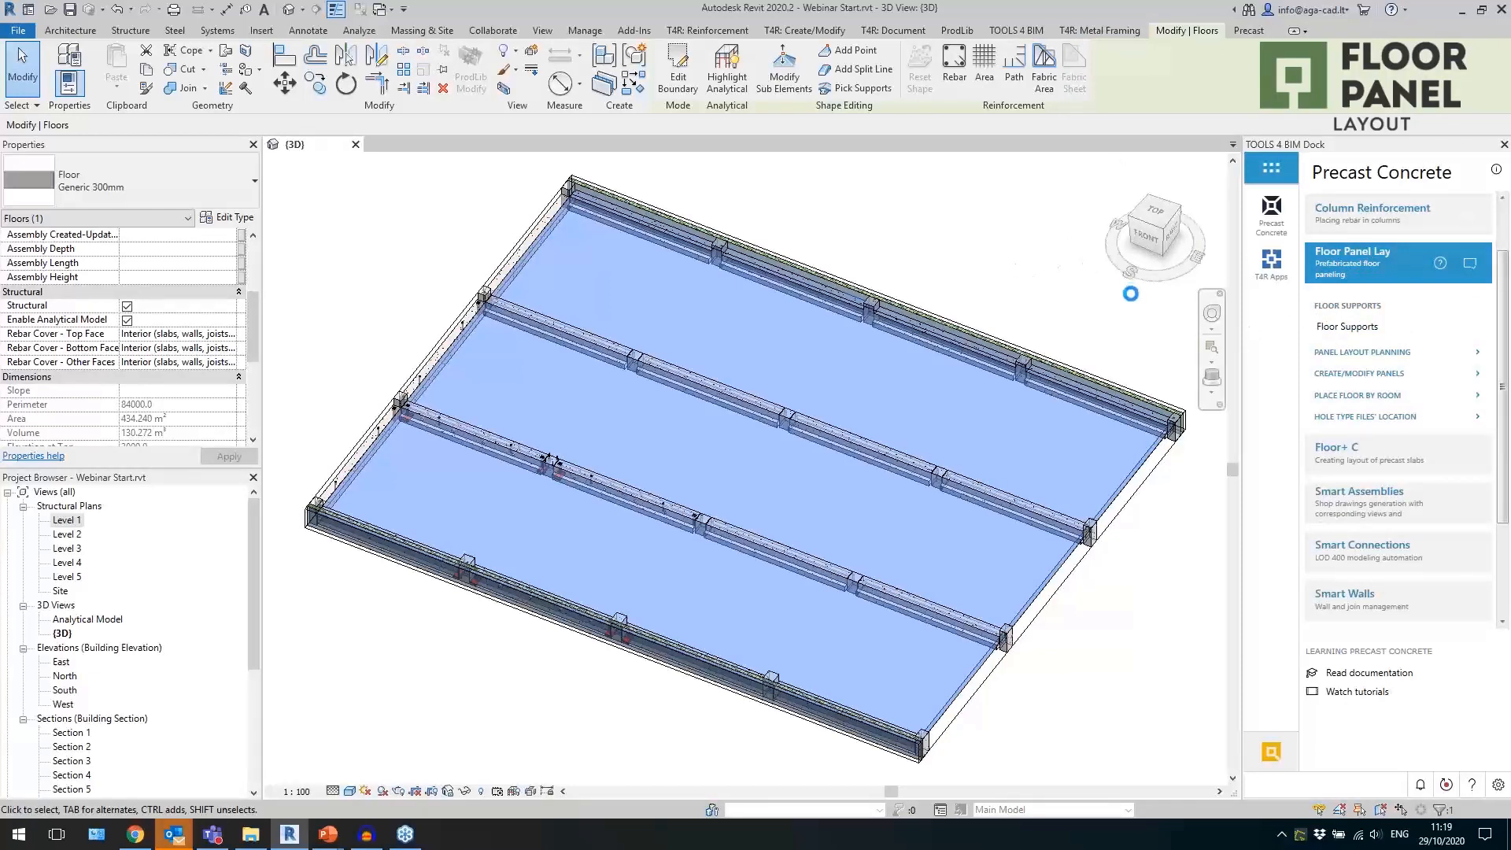
pyautogui.moveTo(771, 314); pyautogui.dragTo(1043, 218)
pyautogui.scroll(-2, 351, 347)
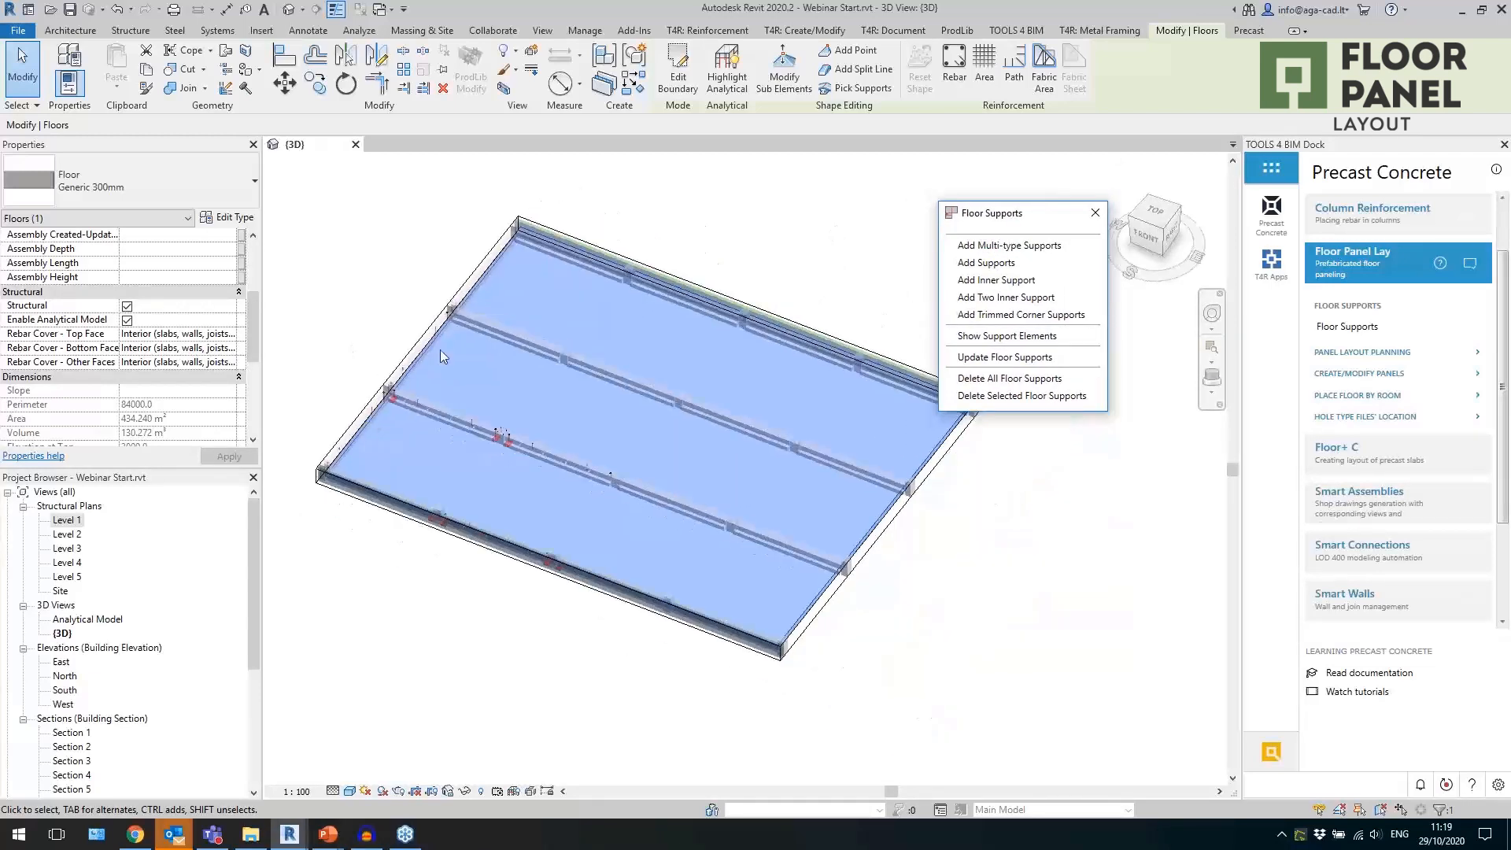
pyautogui.scroll(1, 777, 360)
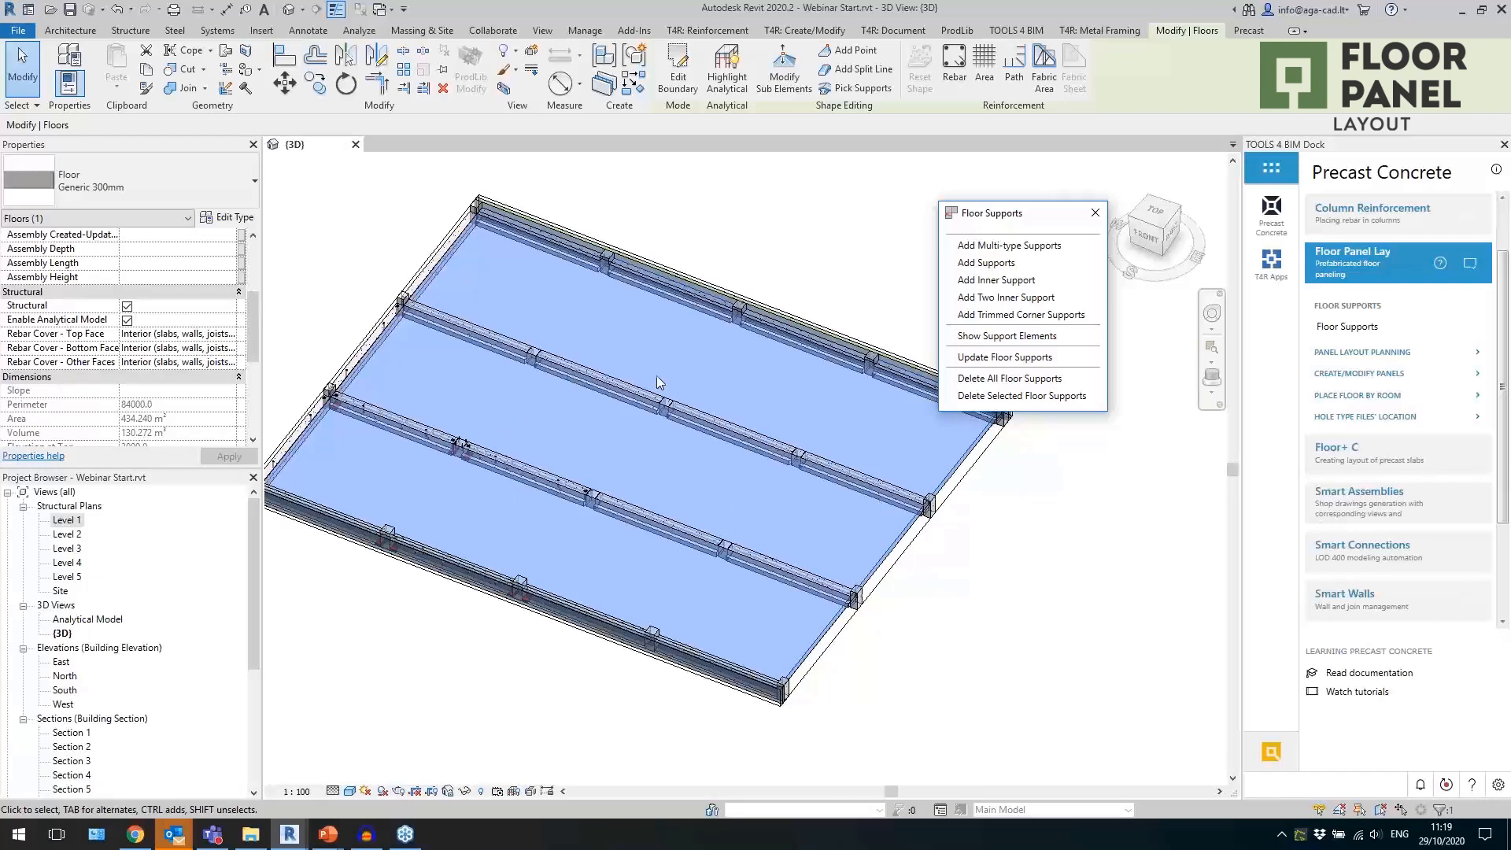
# Add supports to the floor from four girders, one on each of the front, rear and two inner beam lines.
pyautogui.click(989, 263)
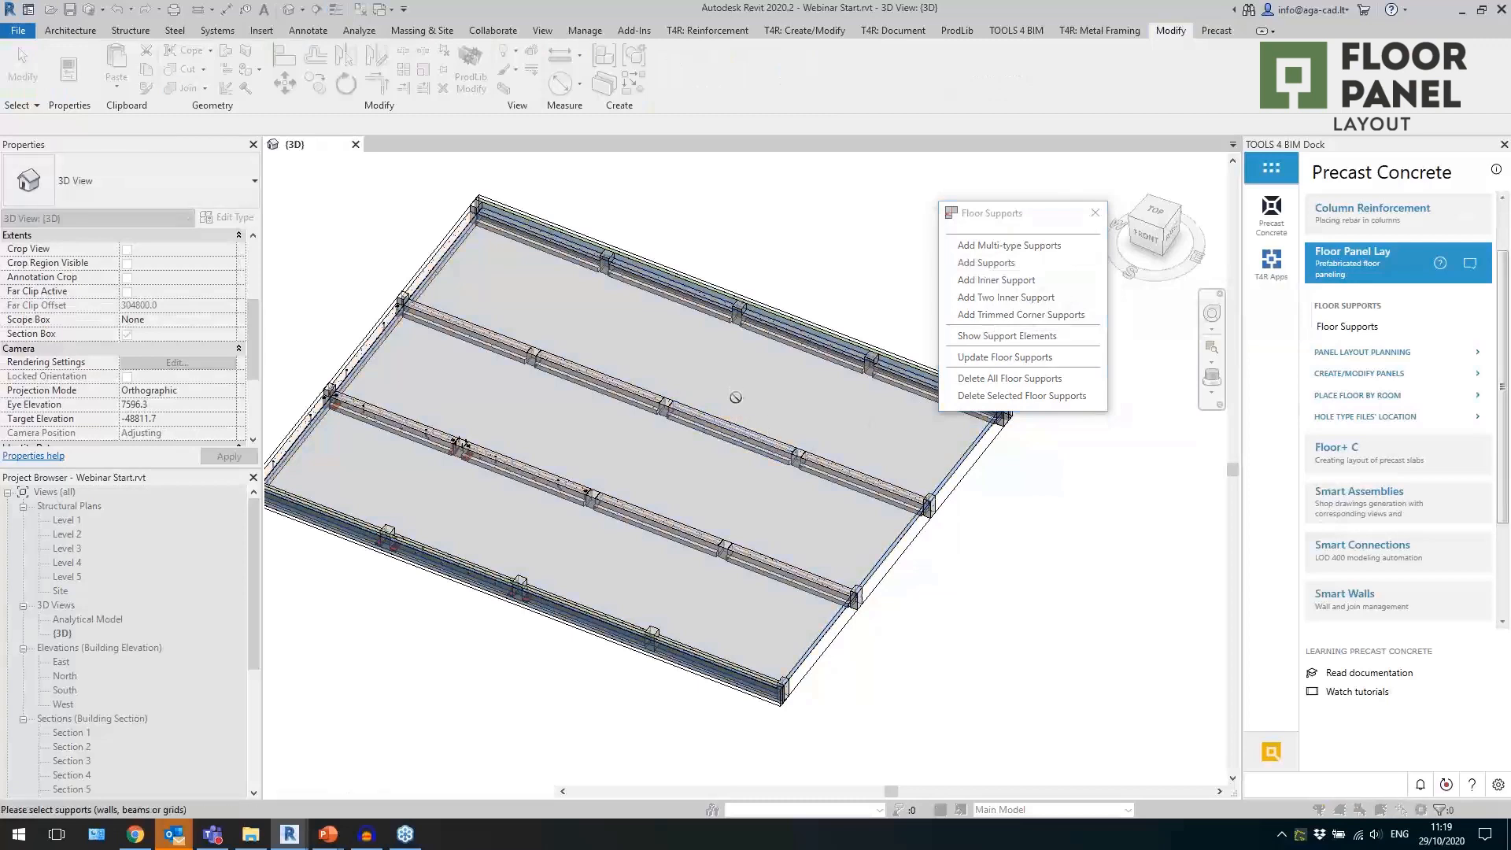
pyautogui.click(687, 315)
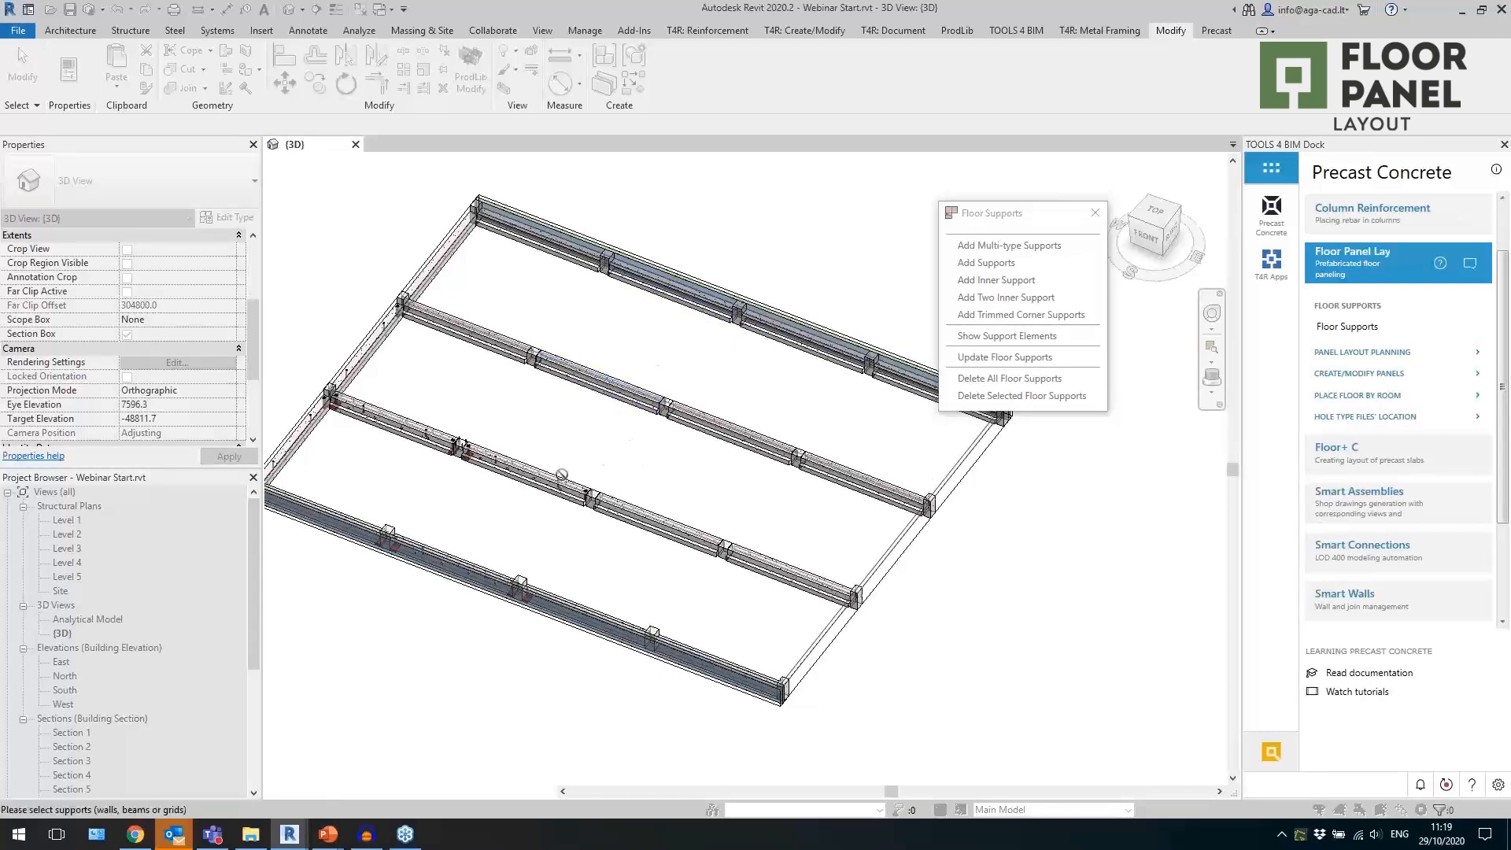
pyautogui.click(543, 492)
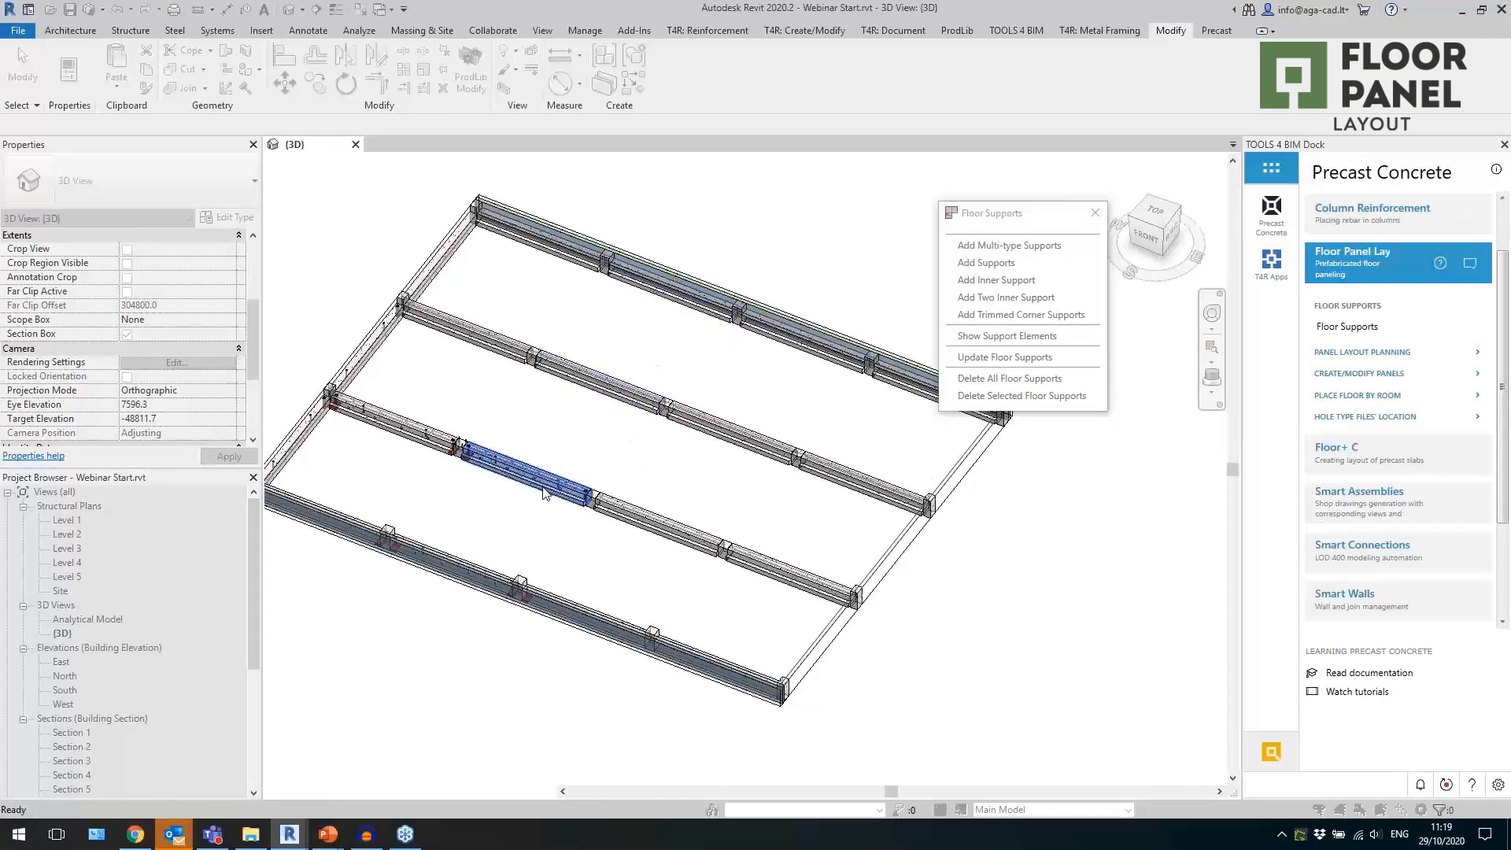
pyautogui.scroll(5, 462, 569)
pyautogui.click(490, 562)
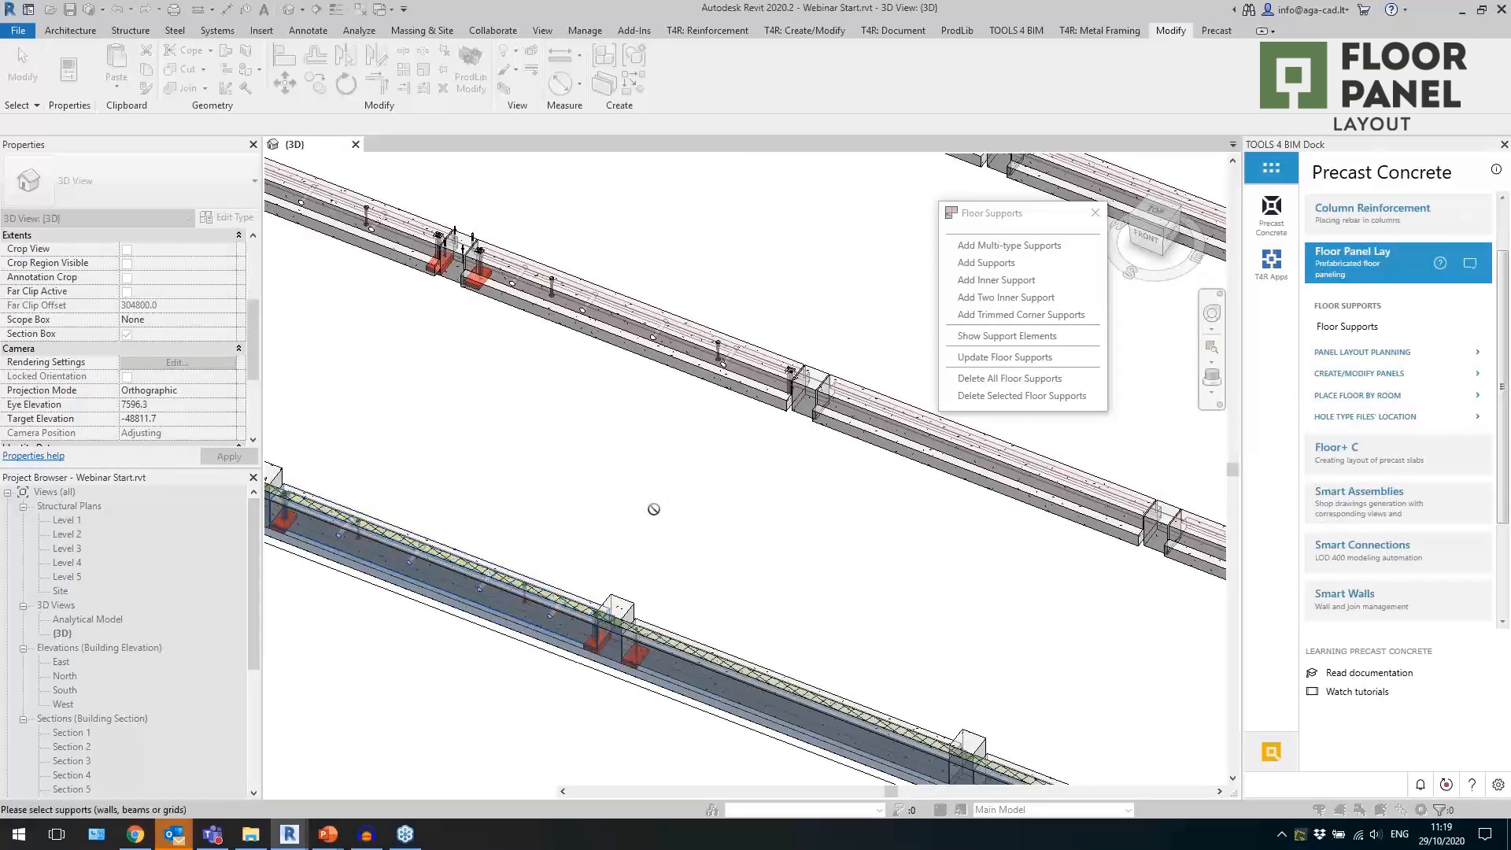
pyautogui.scroll(-6, 617, 541)
pyautogui.press('Escape')
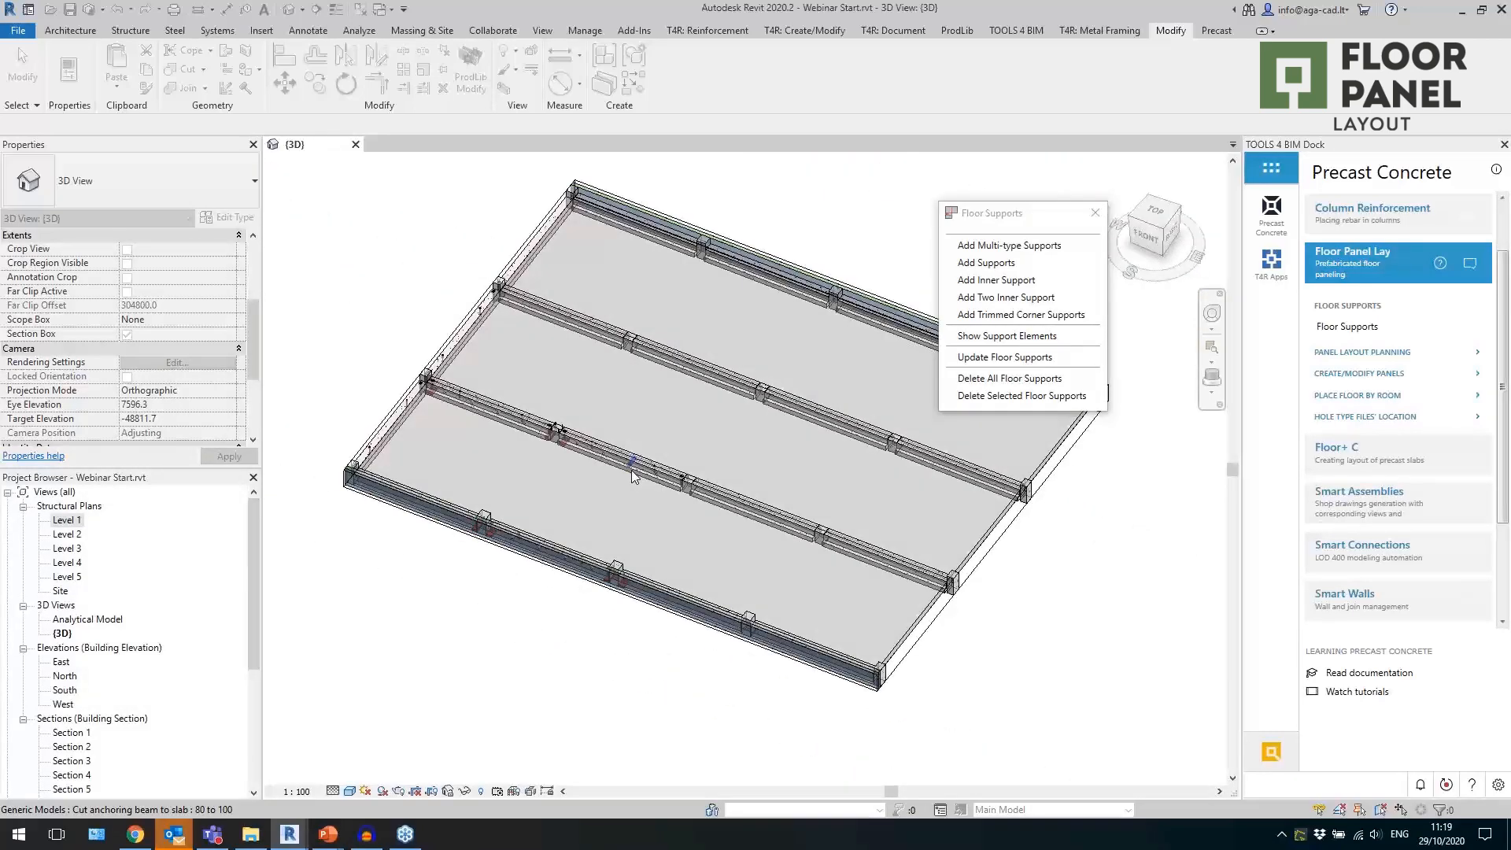
# Temporarily isolate the floor to inspect its division into bays, and reset the temporary isolation.
pyautogui.click(461, 350)
pyautogui.press('h')
pyautogui.press('i')
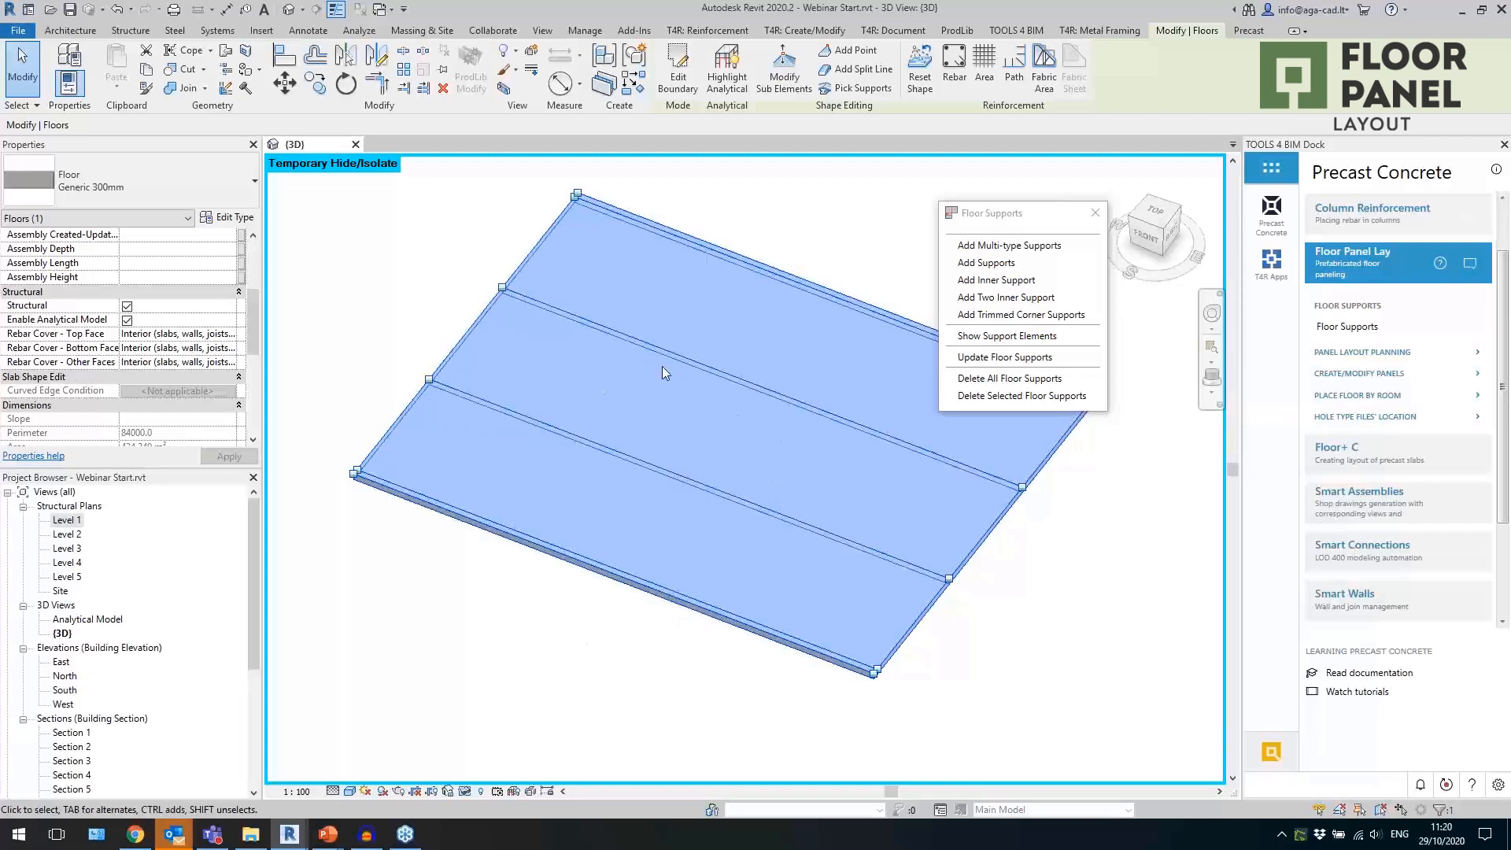
pyautogui.click(465, 792)
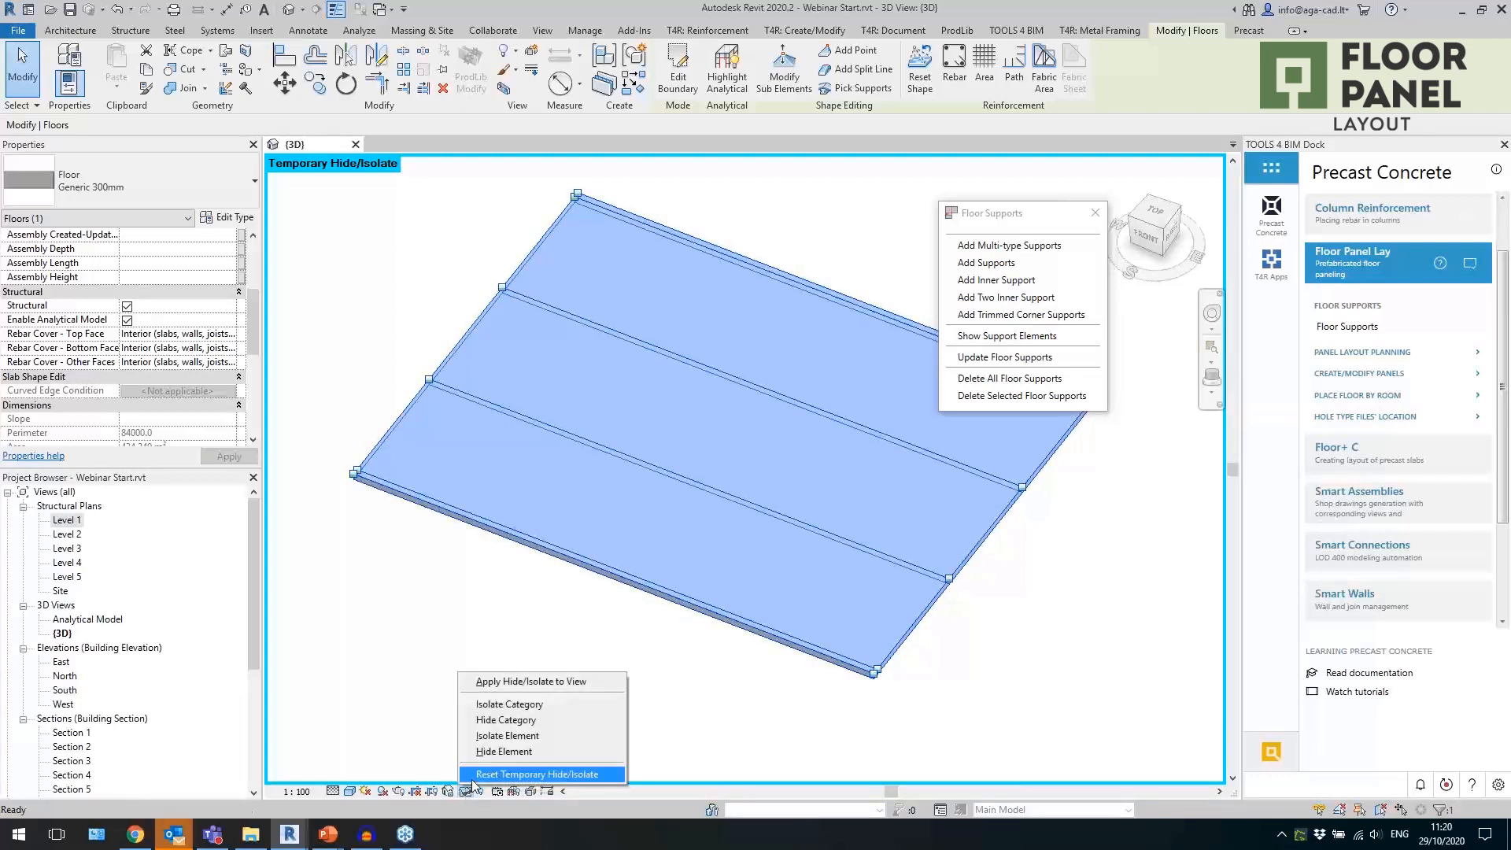
pyautogui.click(535, 774)
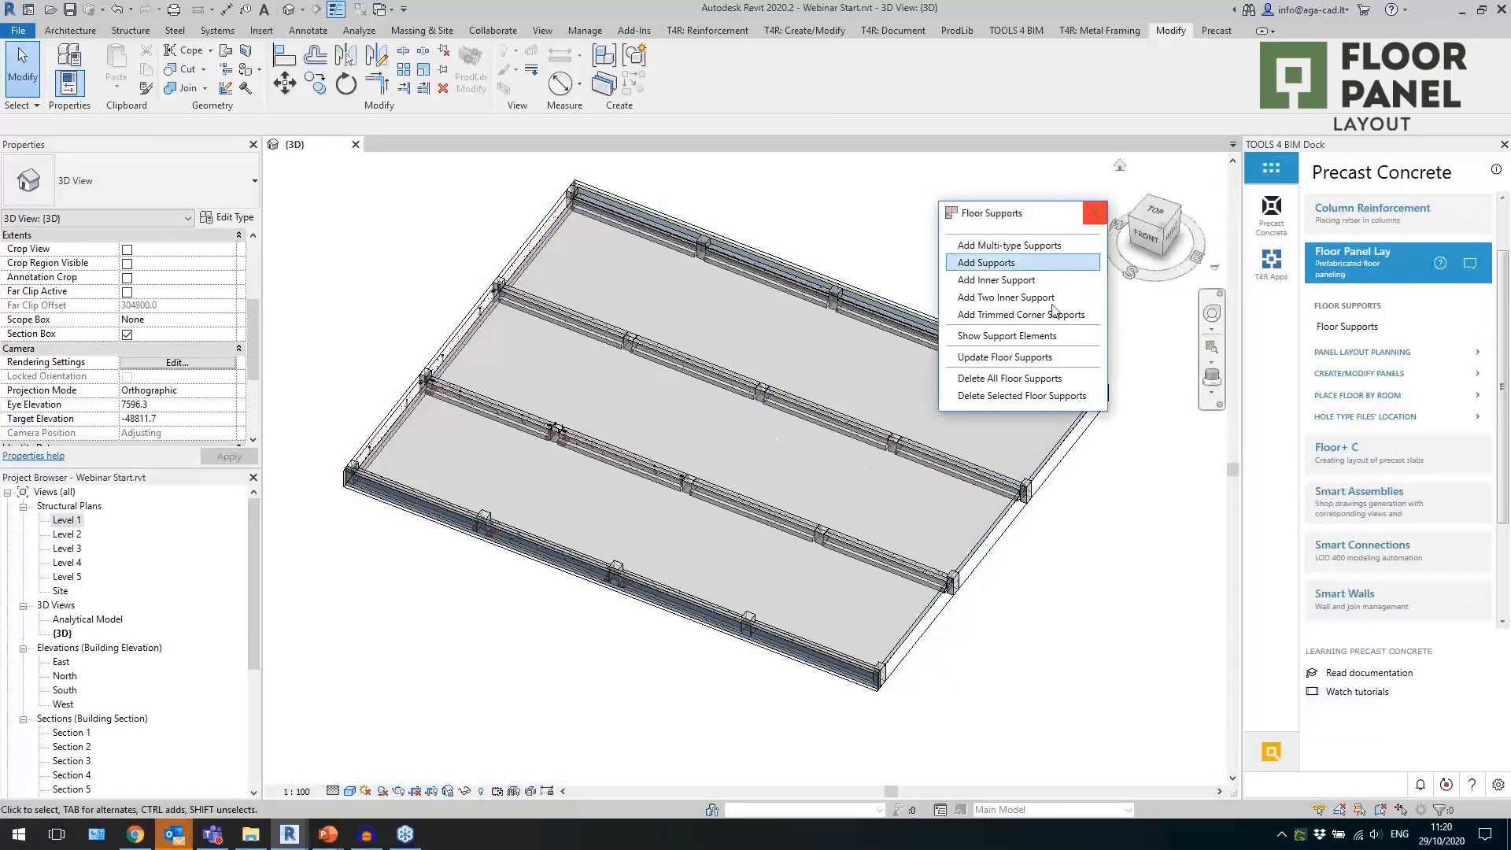
# Show the floor's support elements, close the Floor Supports tools and clear the selection.
pyautogui.click(1005, 337)
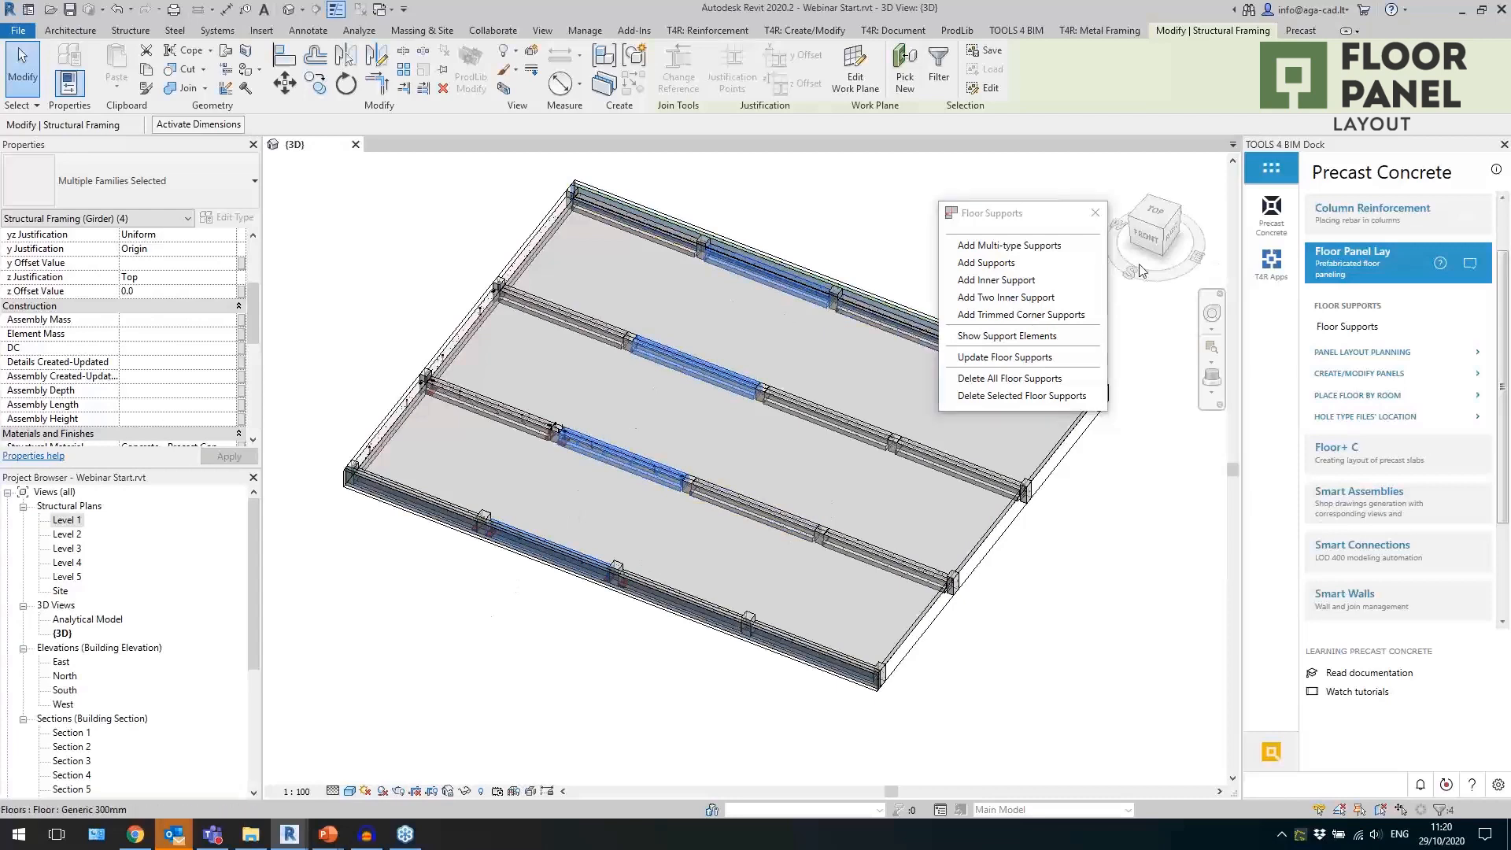
pyautogui.click(1095, 212)
pyautogui.click(1119, 501)
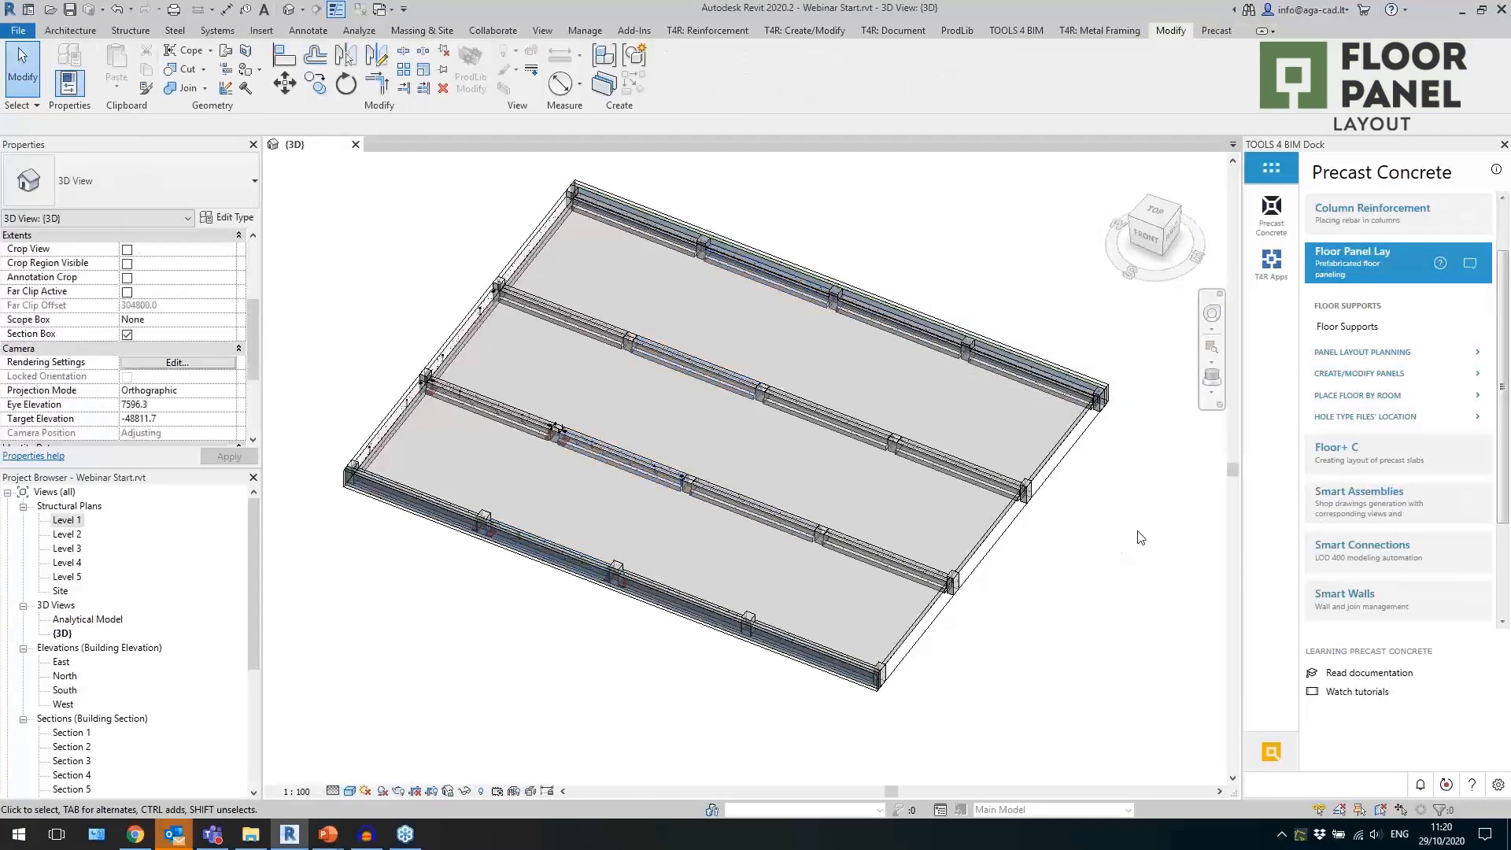
# Open the Floor Panel Layout Planning tools and place them clear of the floor model.
pyautogui.click(1358, 352)
pyautogui.click(1348, 349)
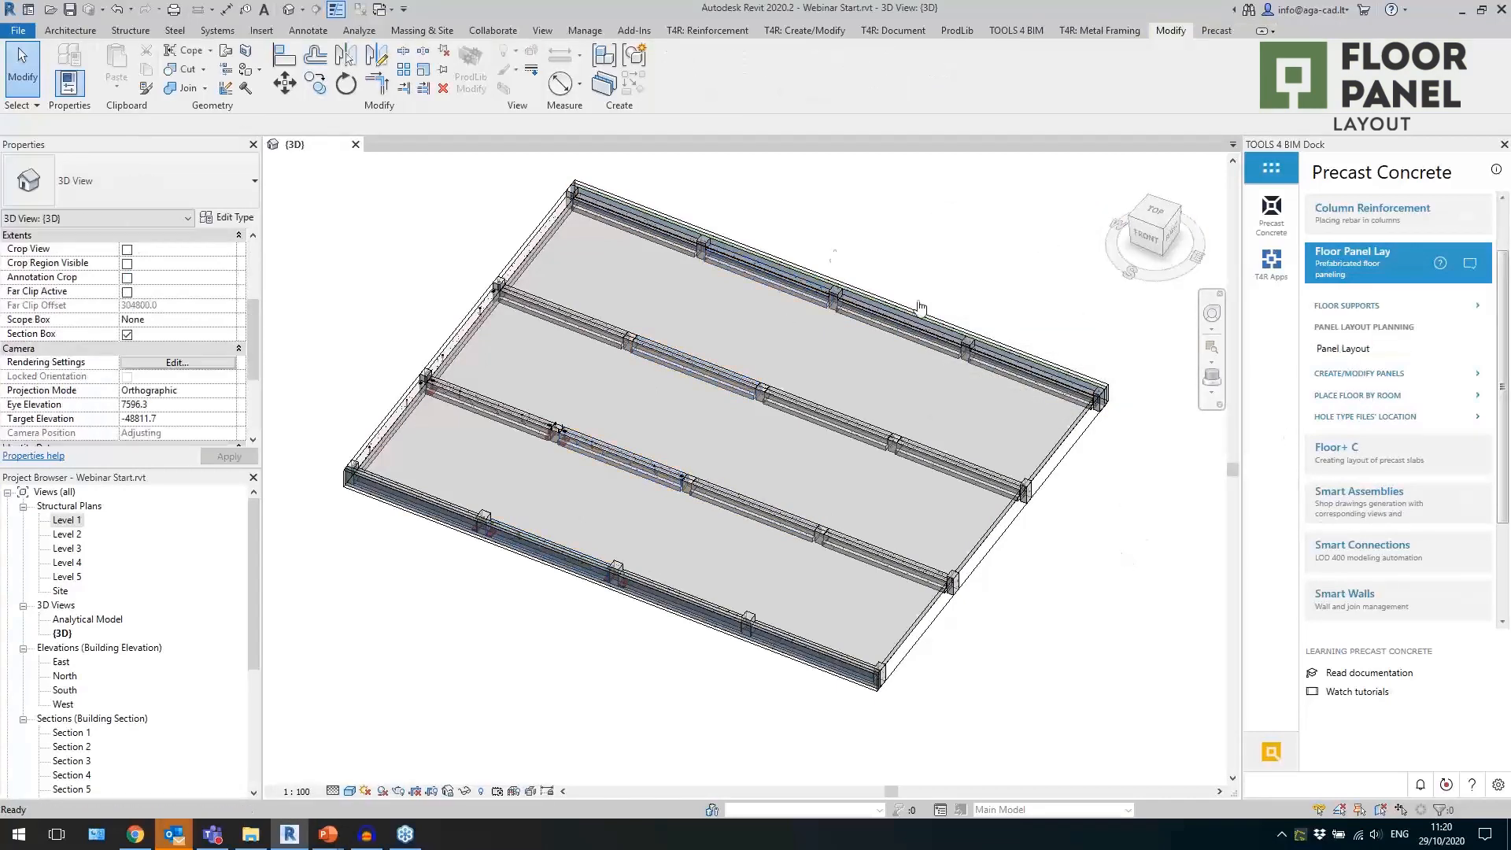
pyautogui.moveTo(752, 199); pyautogui.dragTo(1079, 224)
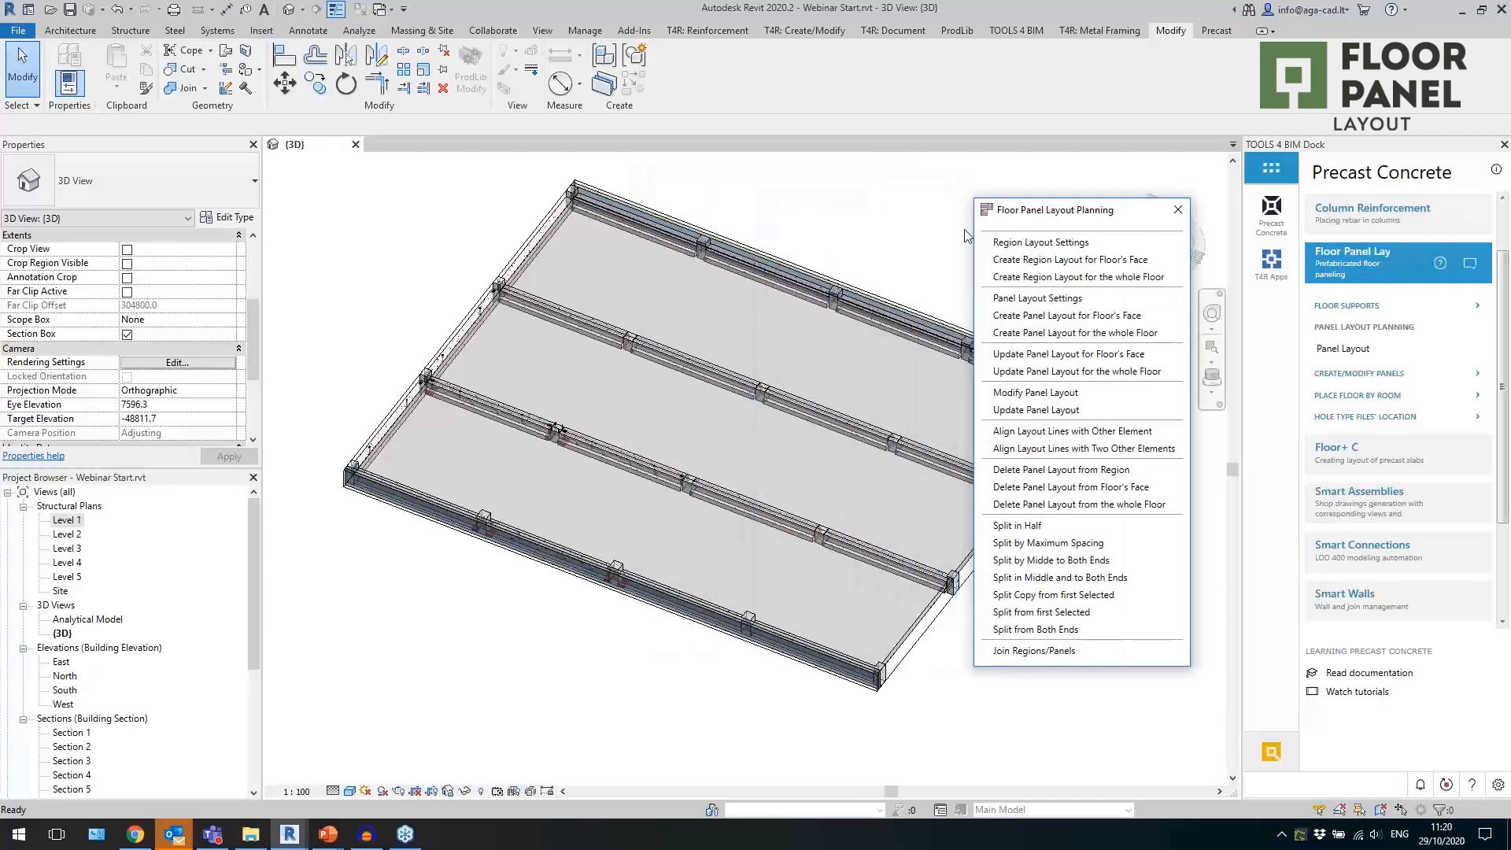
pyautogui.moveTo(831, 257); pyautogui.dragTo(706, 284, button='middle')
pyautogui.scroll(-1, 730, 298)
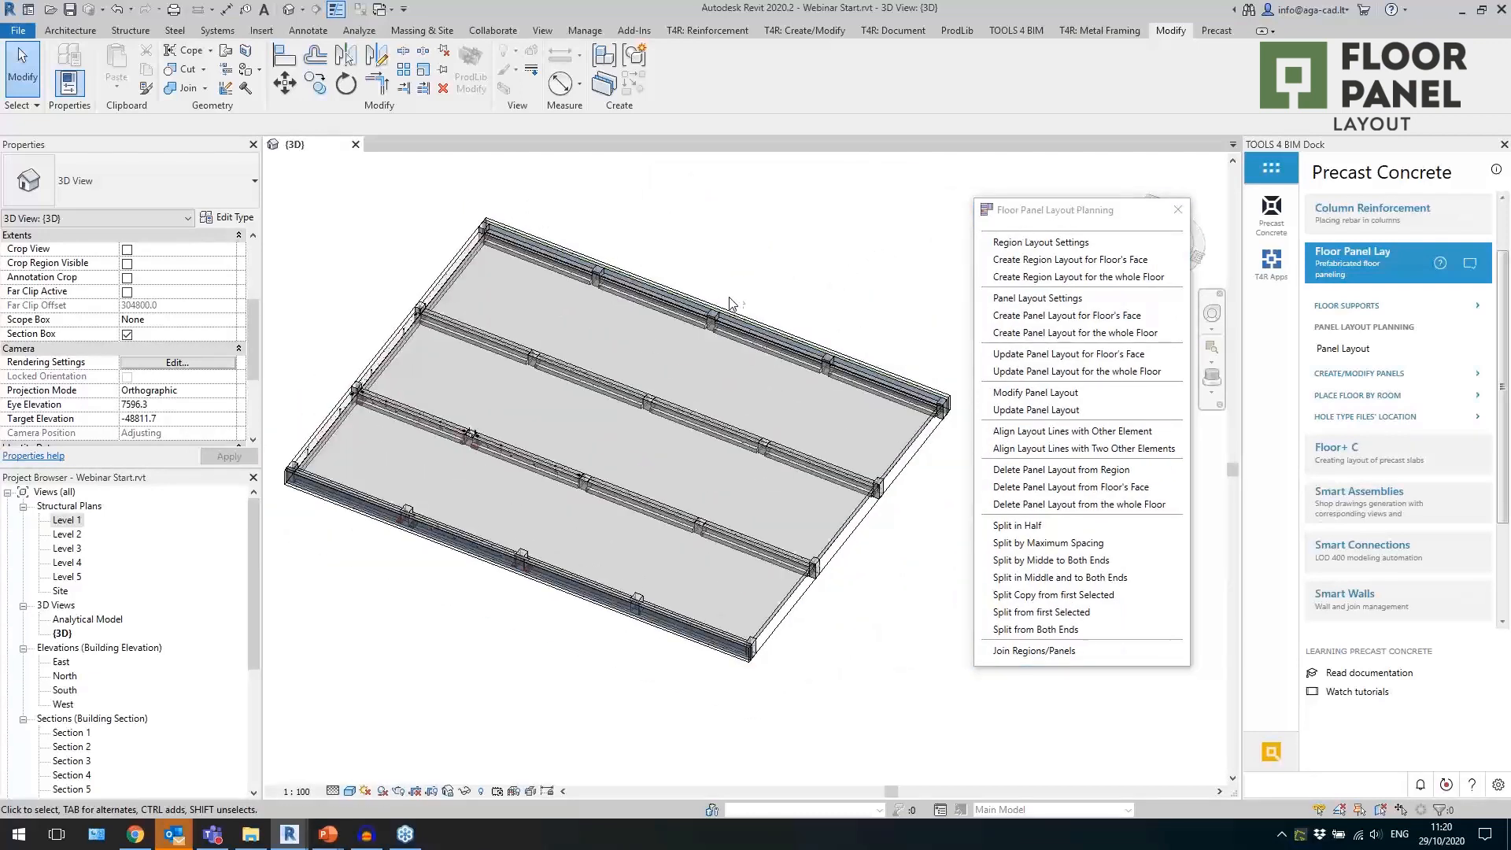
# Review the panel split orientation and spacing in the panel layout settings, and close them without saving.
pyautogui.click(1006, 299)
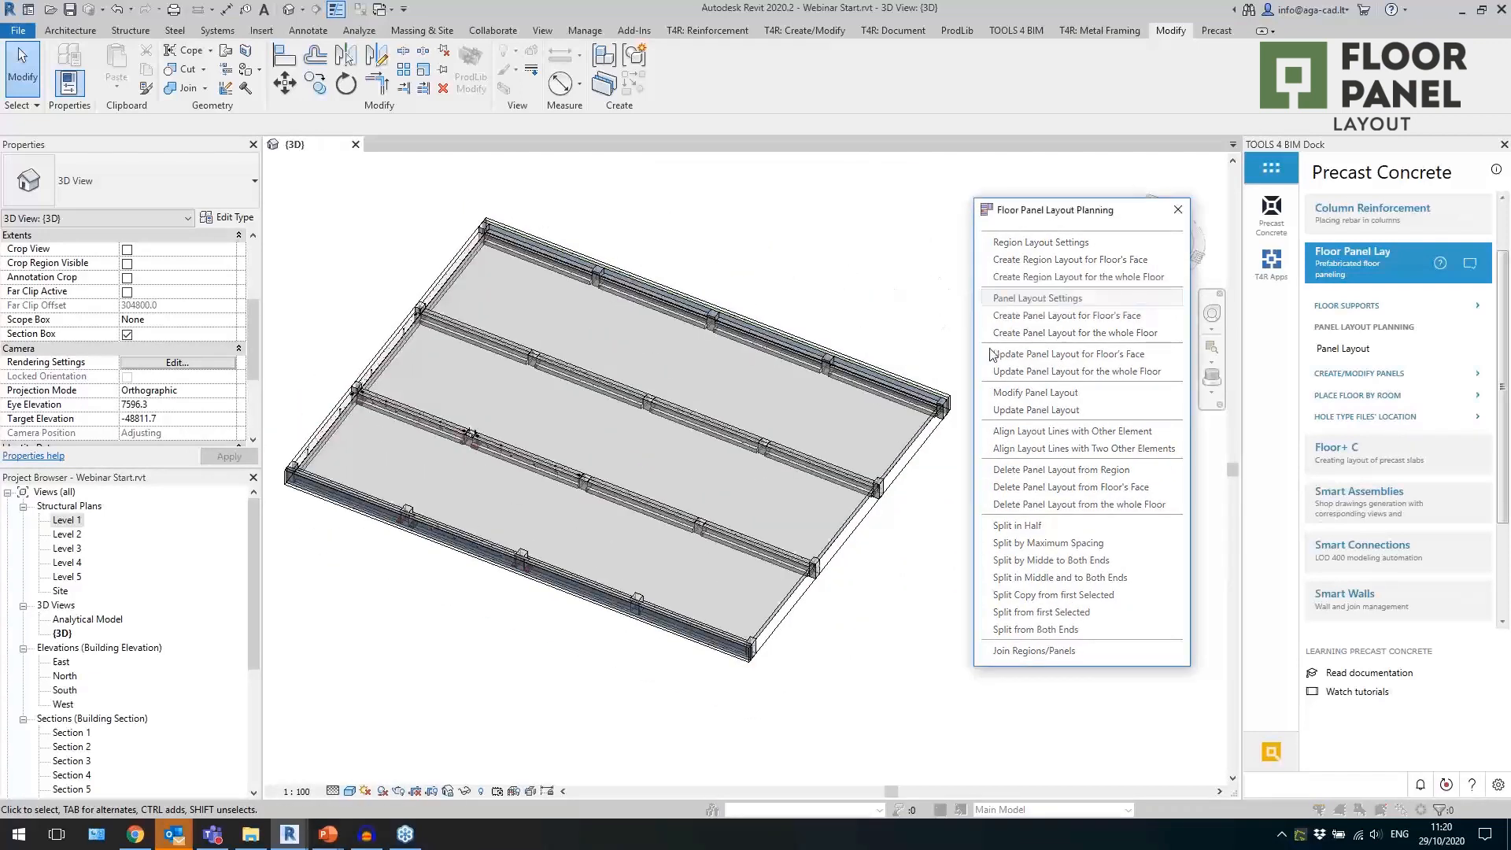
pyautogui.moveTo(319, 209); pyautogui.dragTo(262, 229)
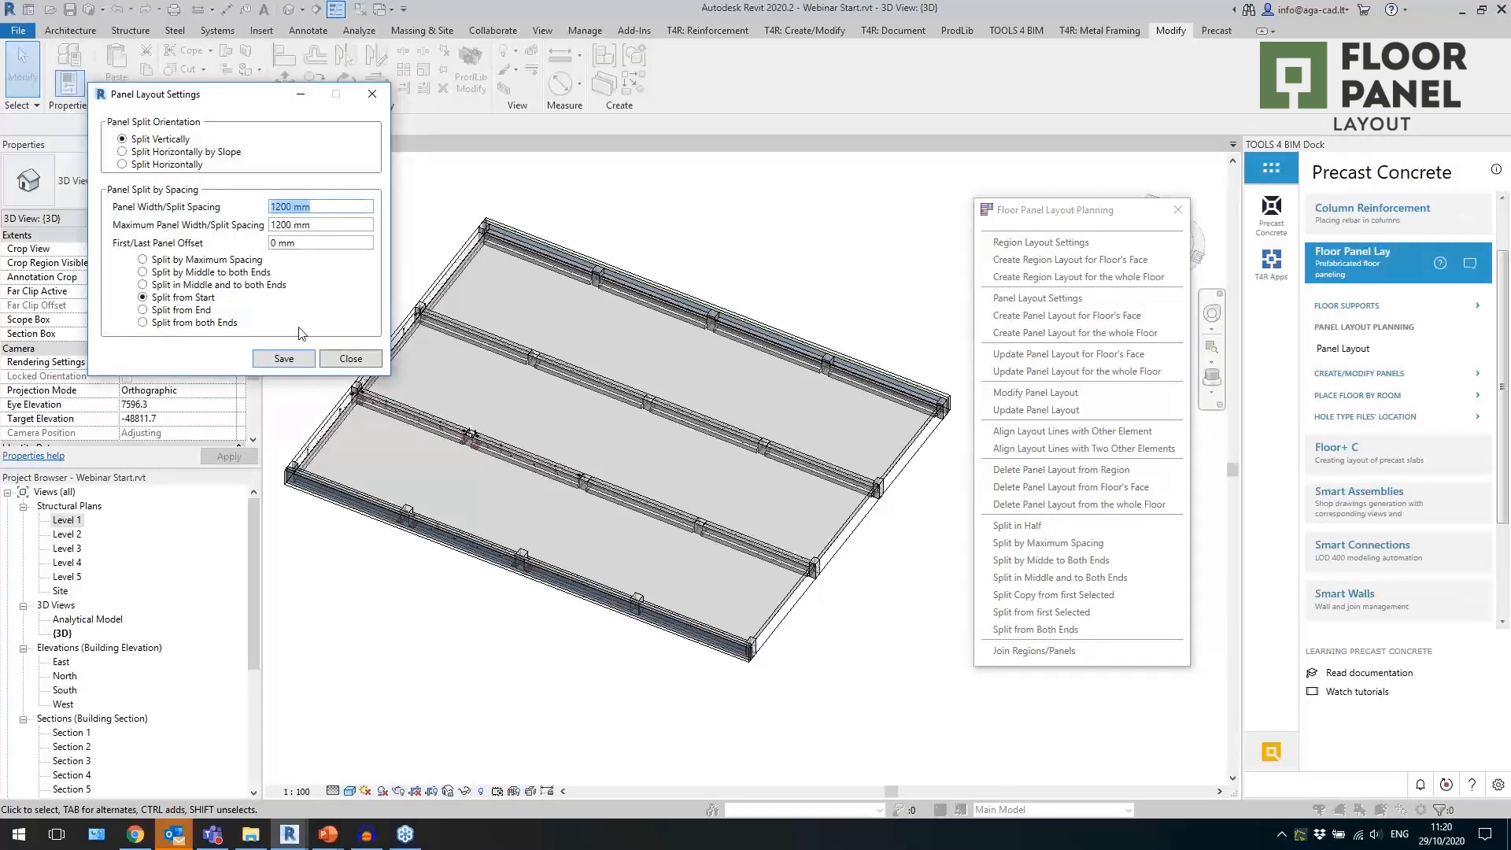
pyautogui.click(337, 359)
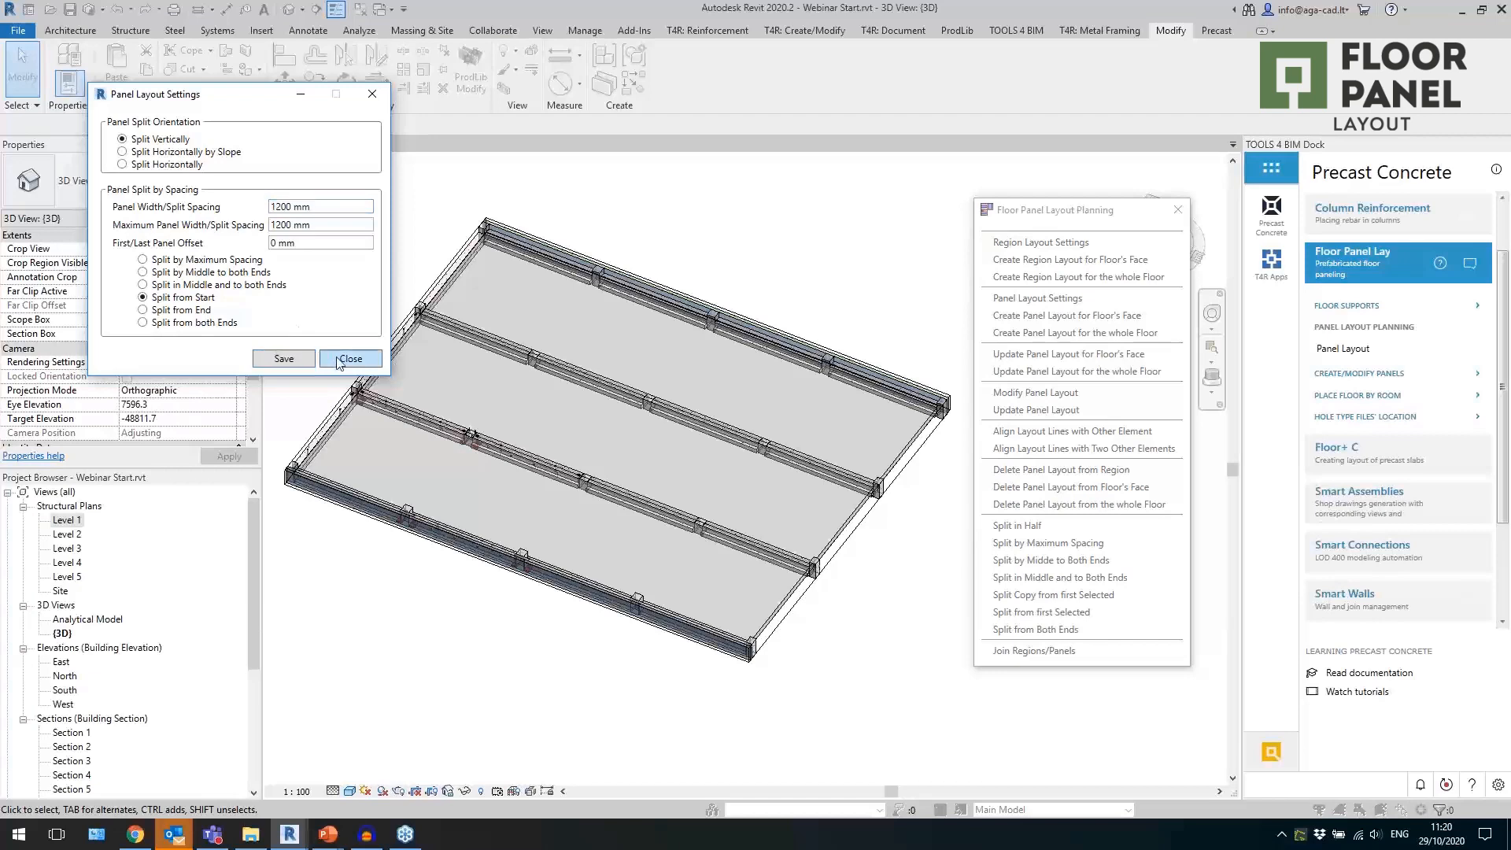
# Create a panel layout on the floor face of the rear bay, between the rear and adjacent inner beam lines.
pyautogui.click(1057, 316)
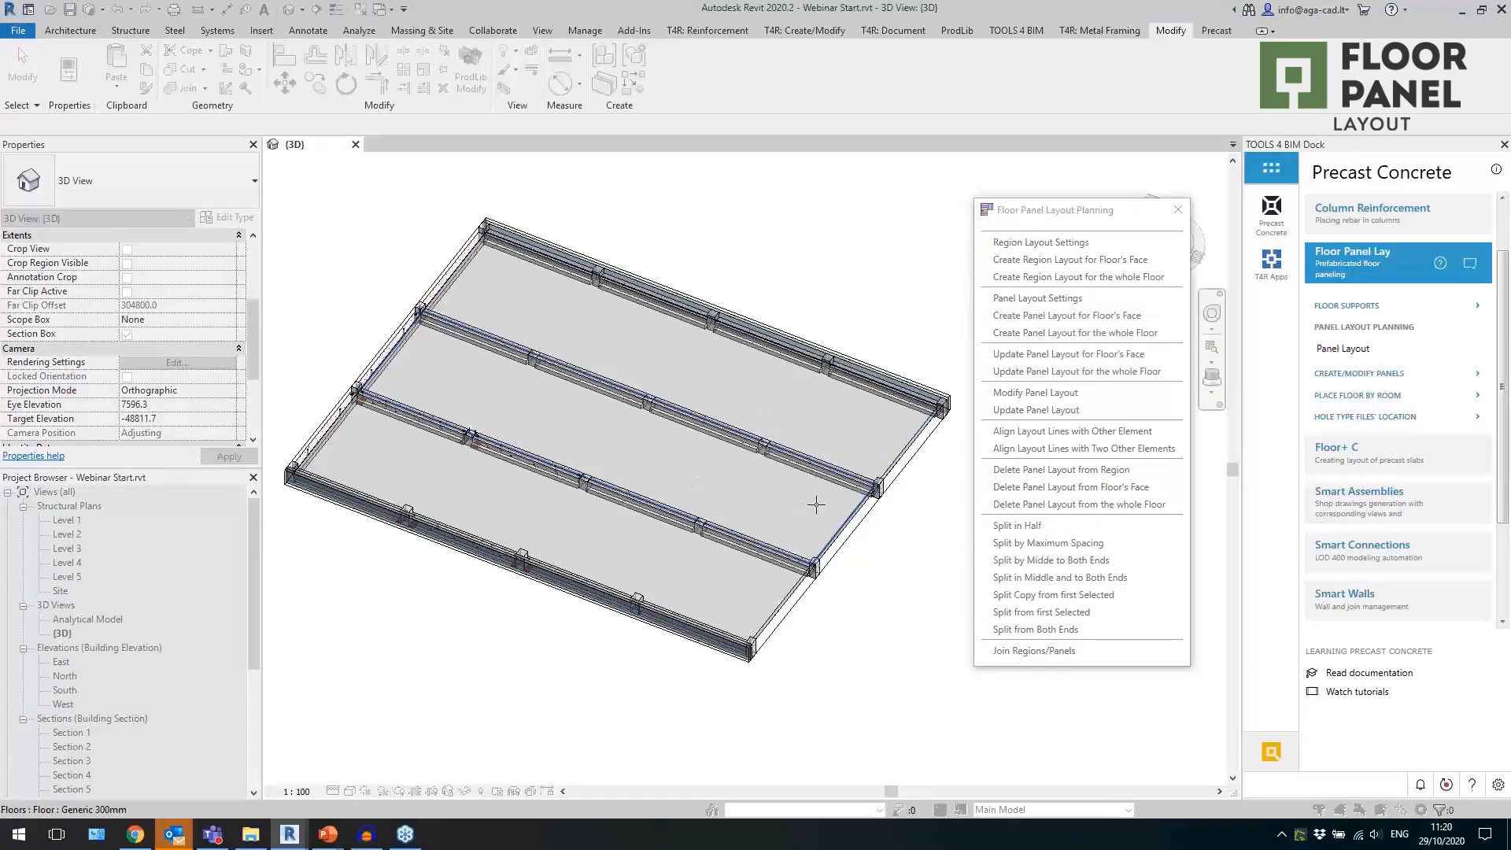
pyautogui.scroll(3, 816, 504)
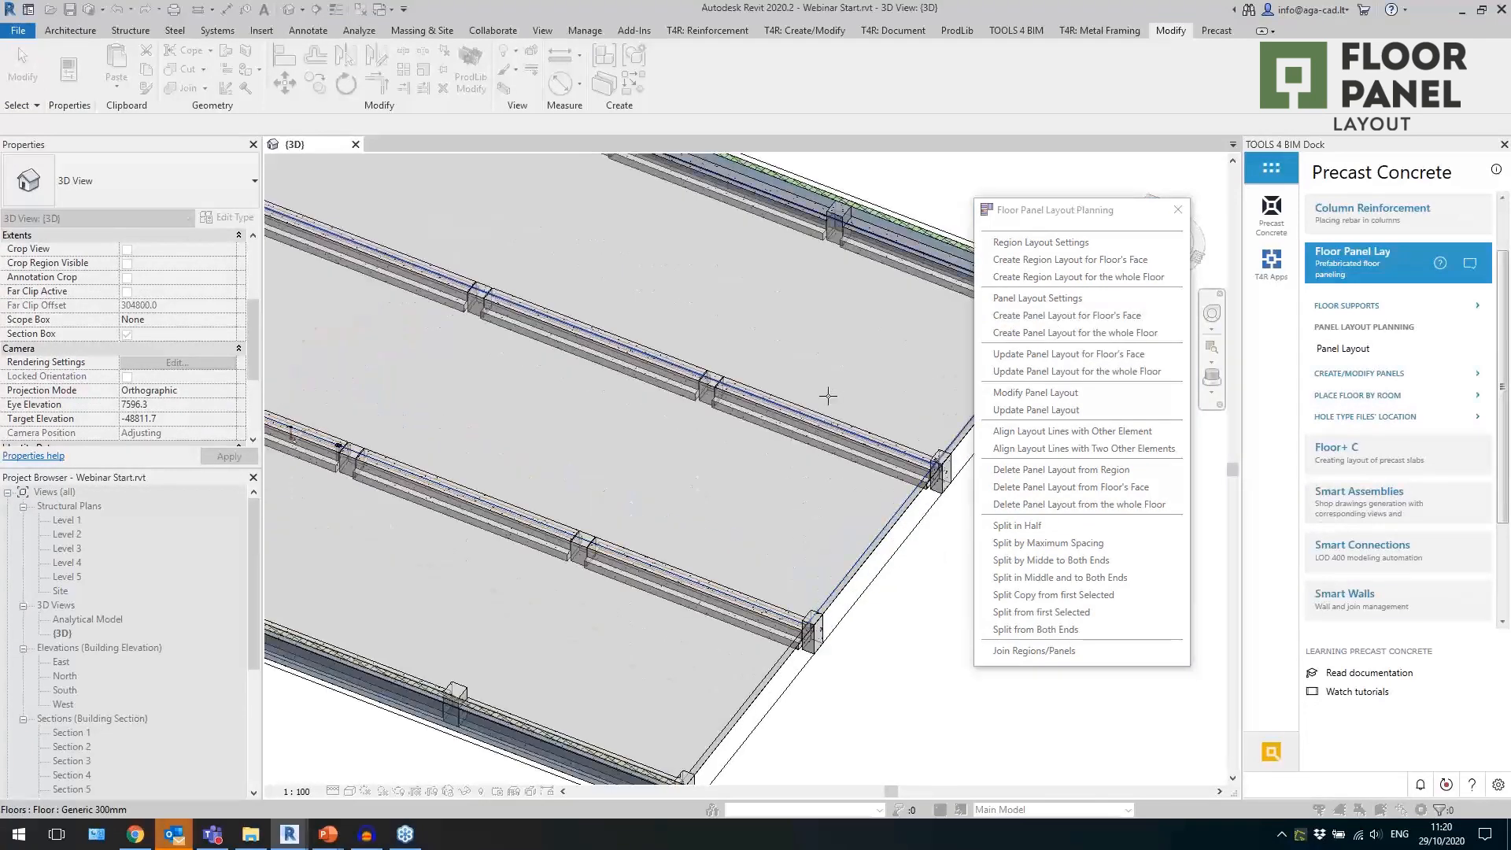
pyautogui.scroll(-4, 828, 396)
pyautogui.click(774, 387)
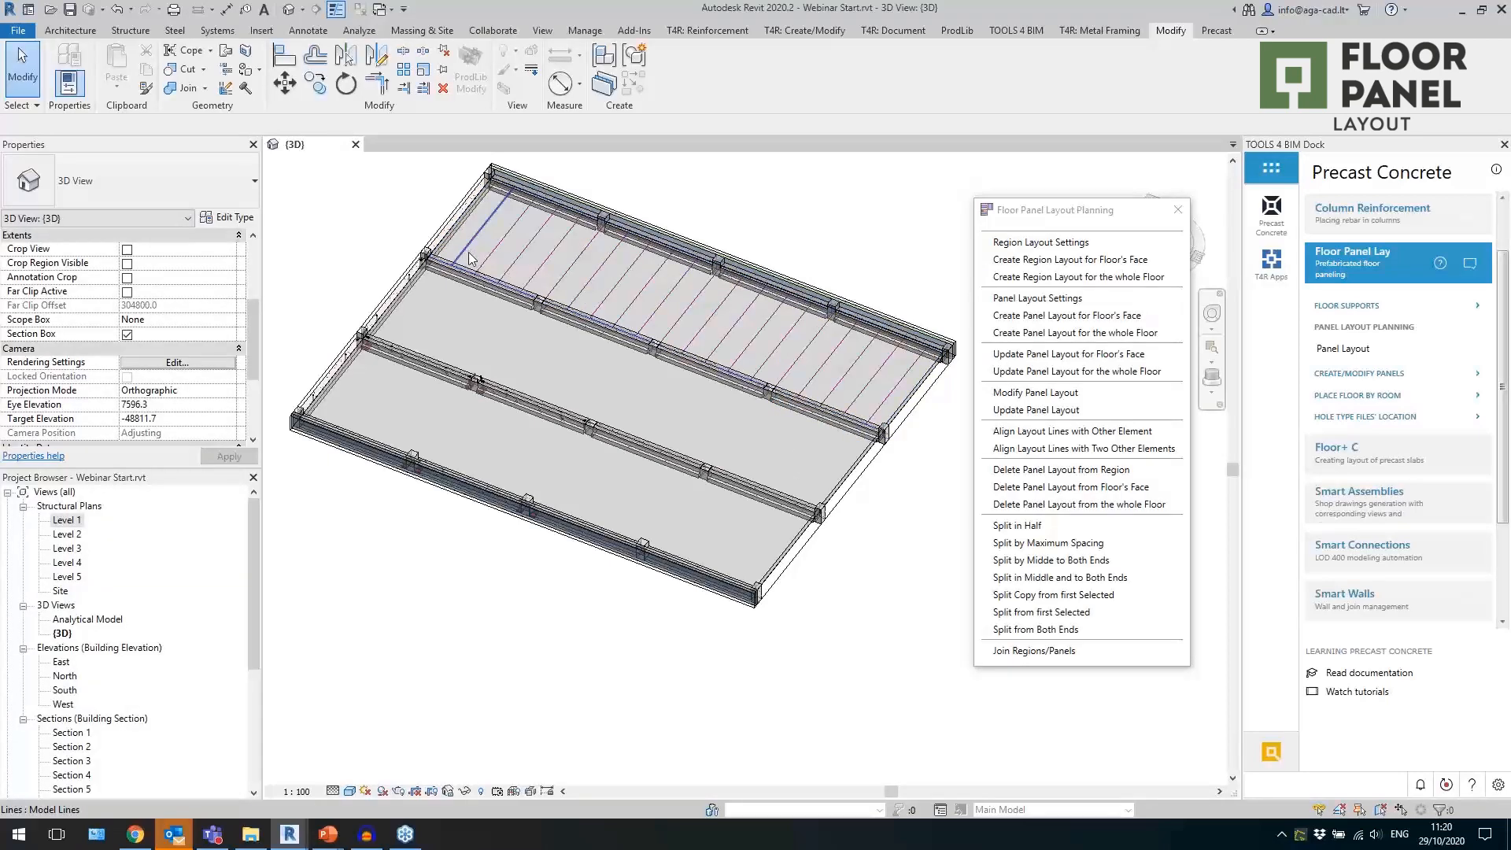
pyautogui.moveTo(865, 243); pyautogui.dragTo(861, 262, button='middle')
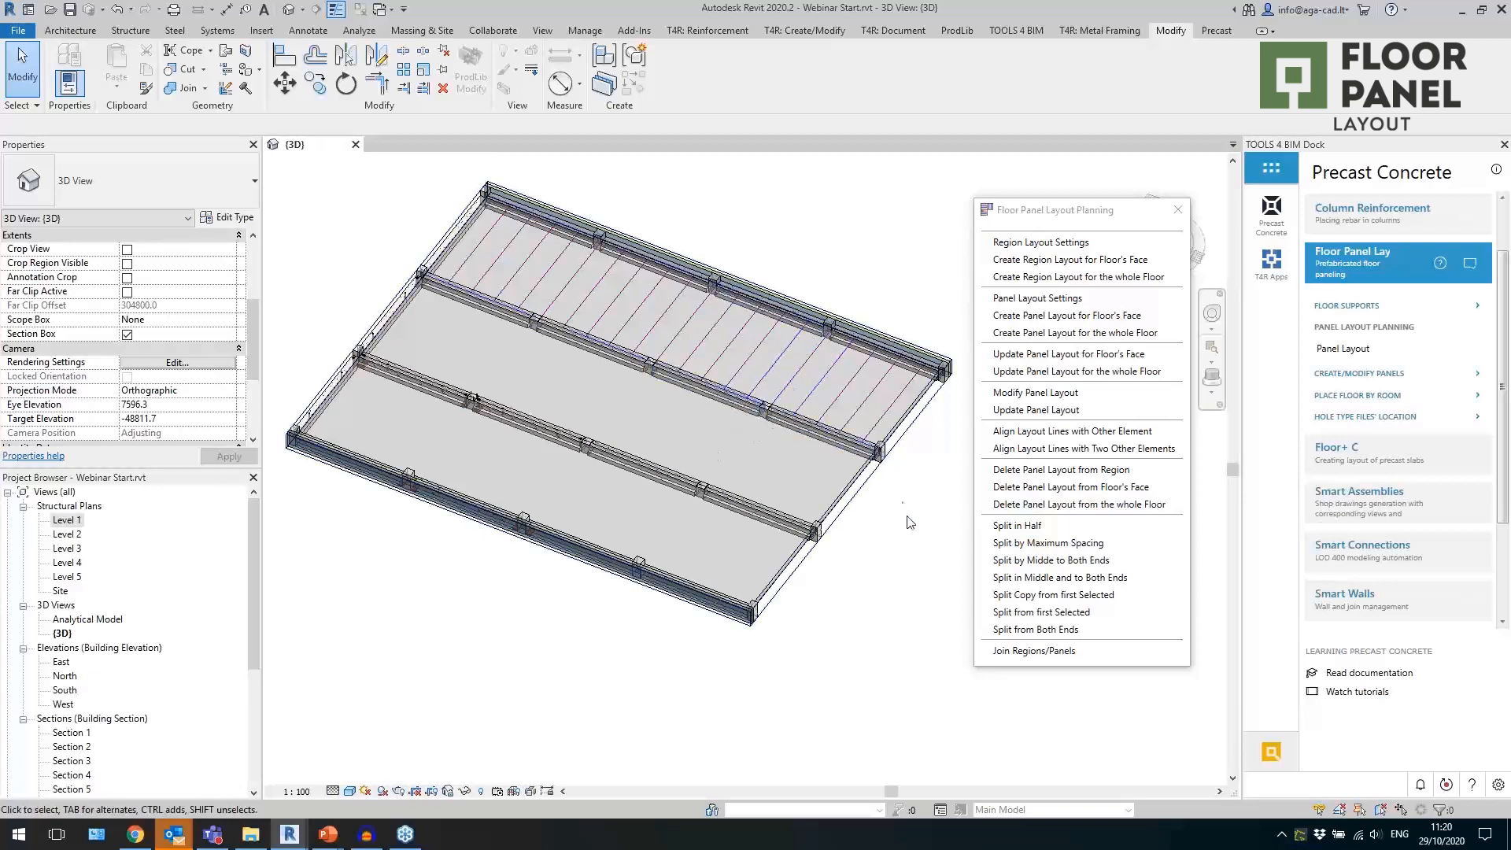
pyautogui.scroll(1, 906, 525)
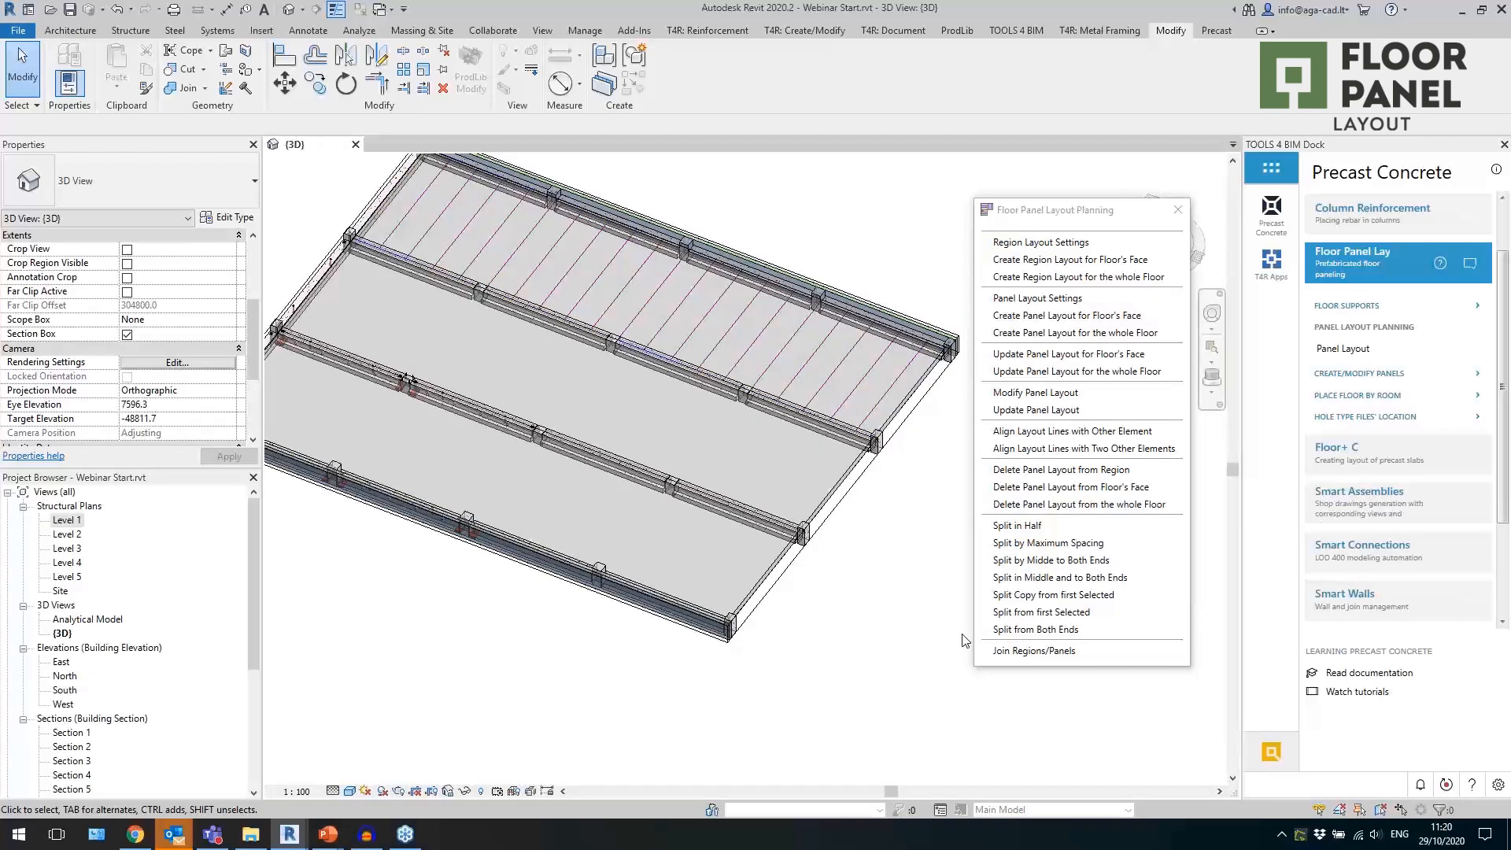
# Create panel layouts on the floor faces of the middle bay and the front bay.
pyautogui.click(1047, 316)
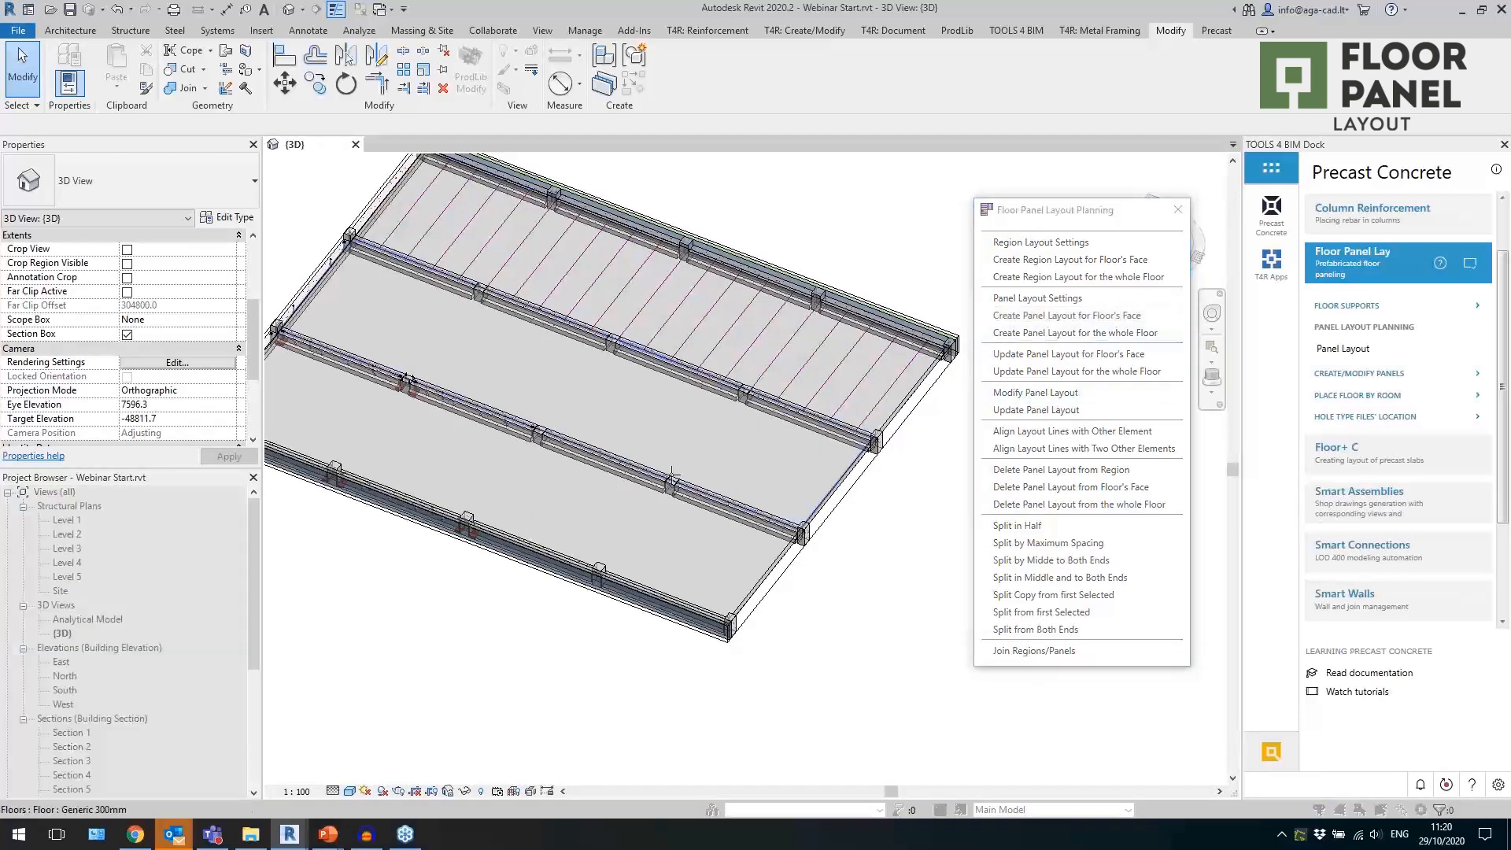
pyautogui.click(687, 503)
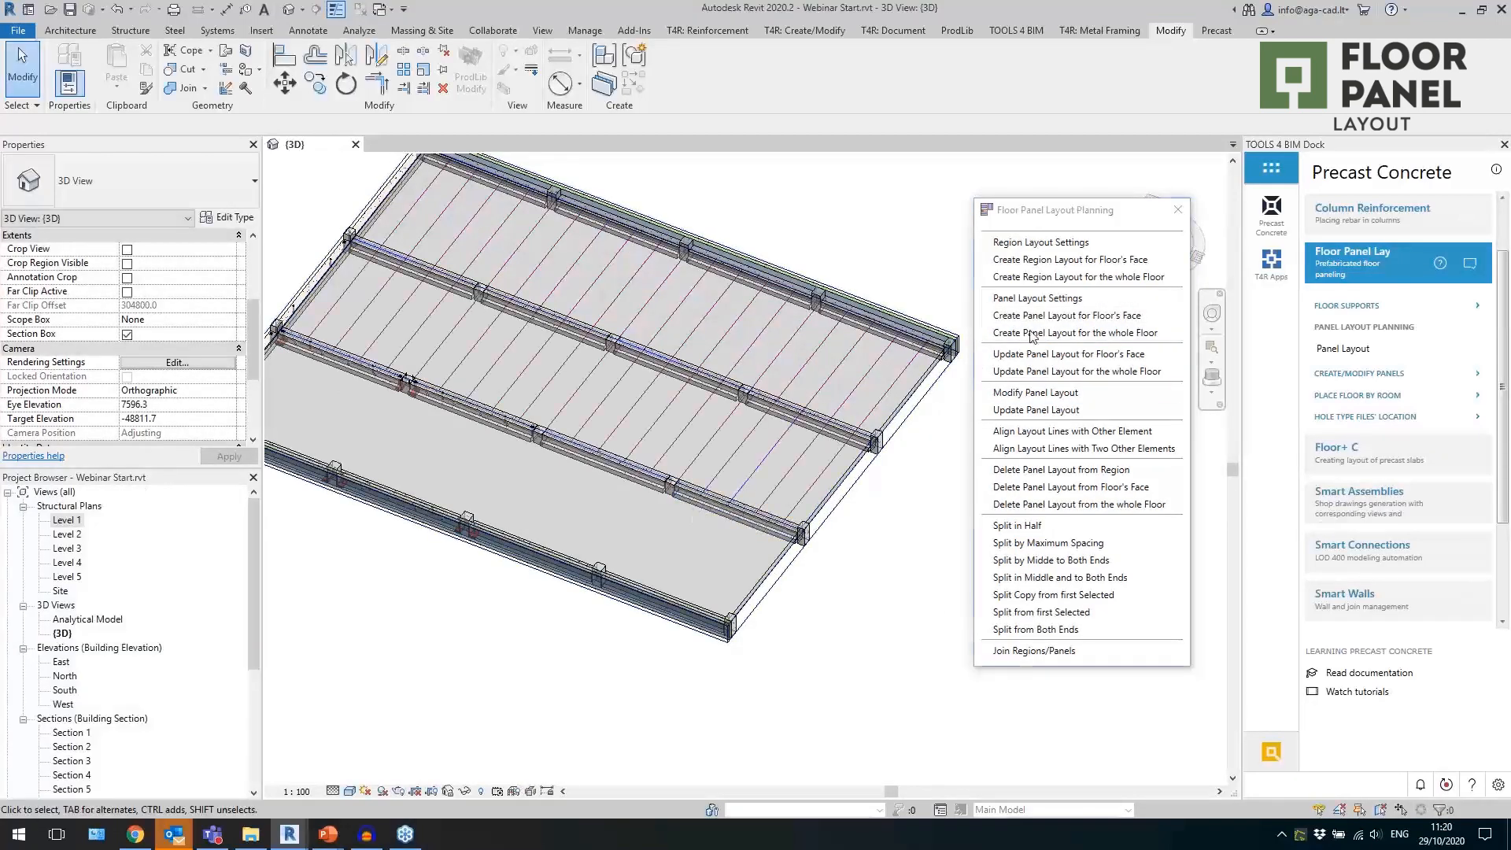
pyautogui.click(1055, 317)
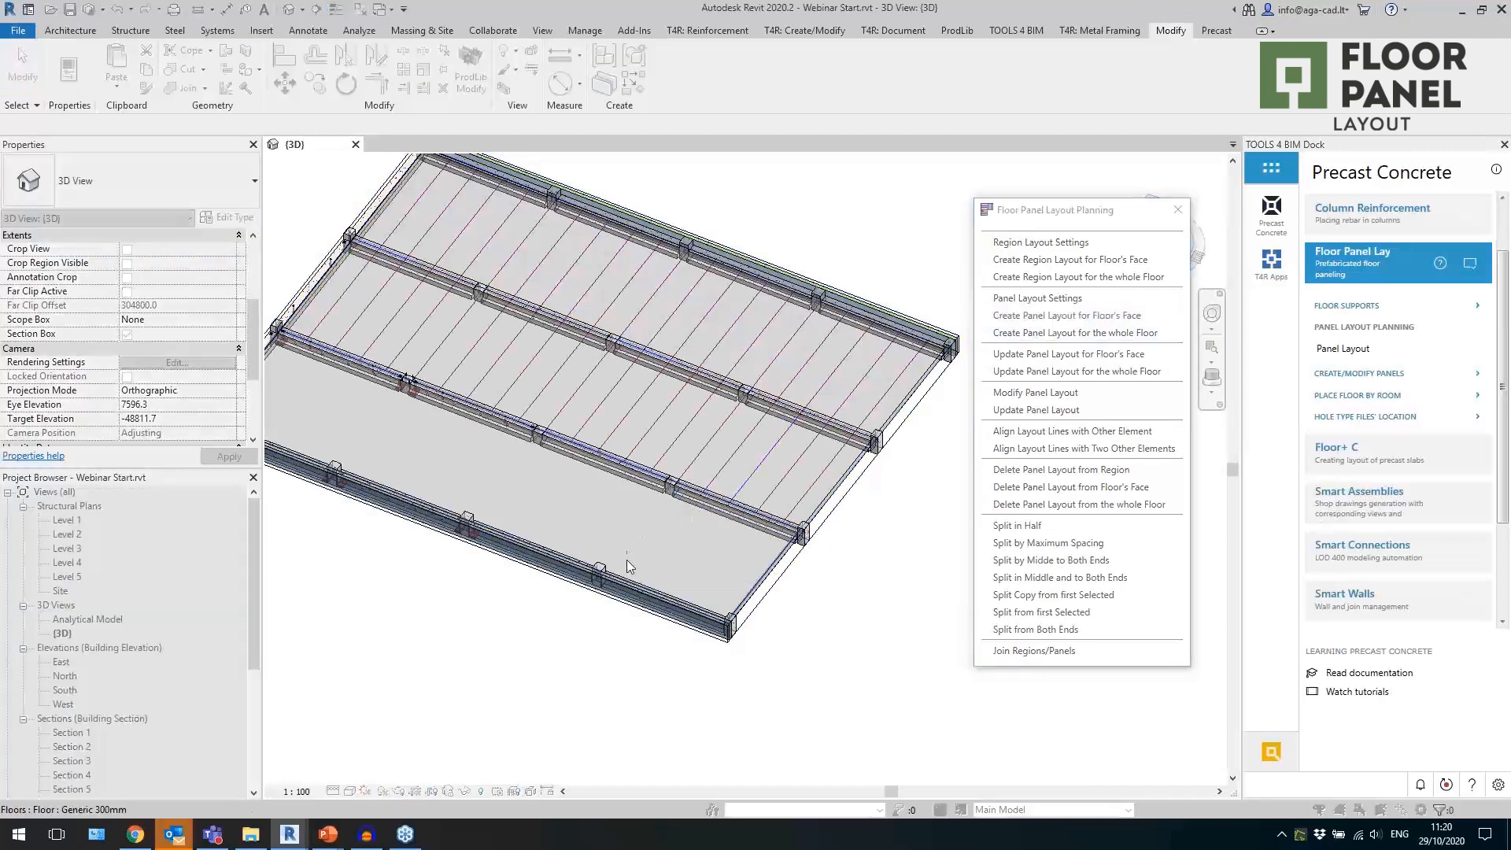
pyautogui.click(591, 549)
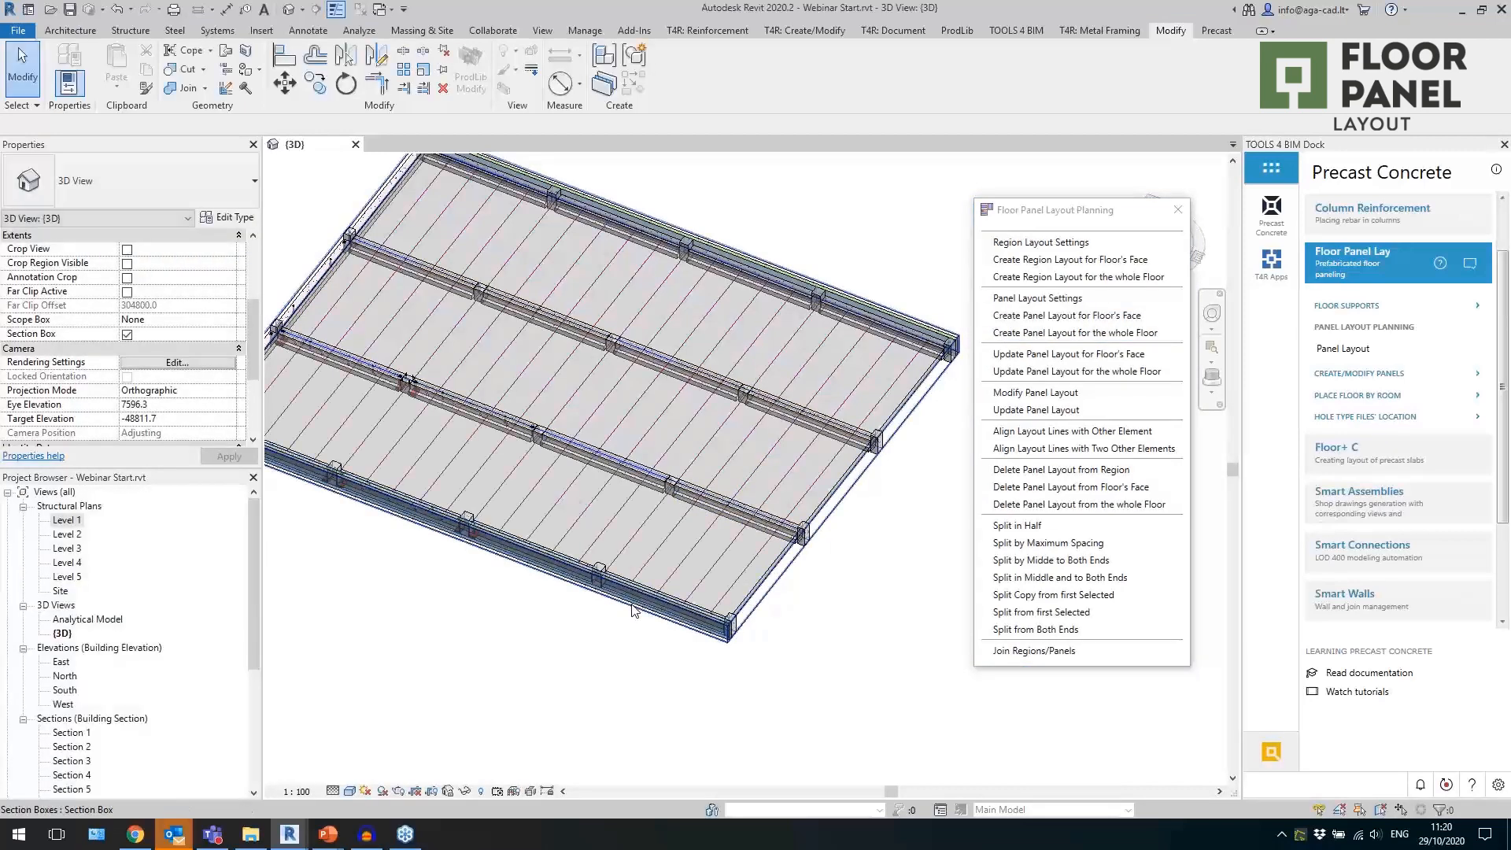
# Modify the middle bay's panel layout to a panel width/split spacing of 1000 mm.
pyautogui.click(1023, 393)
pyautogui.click(701, 441)
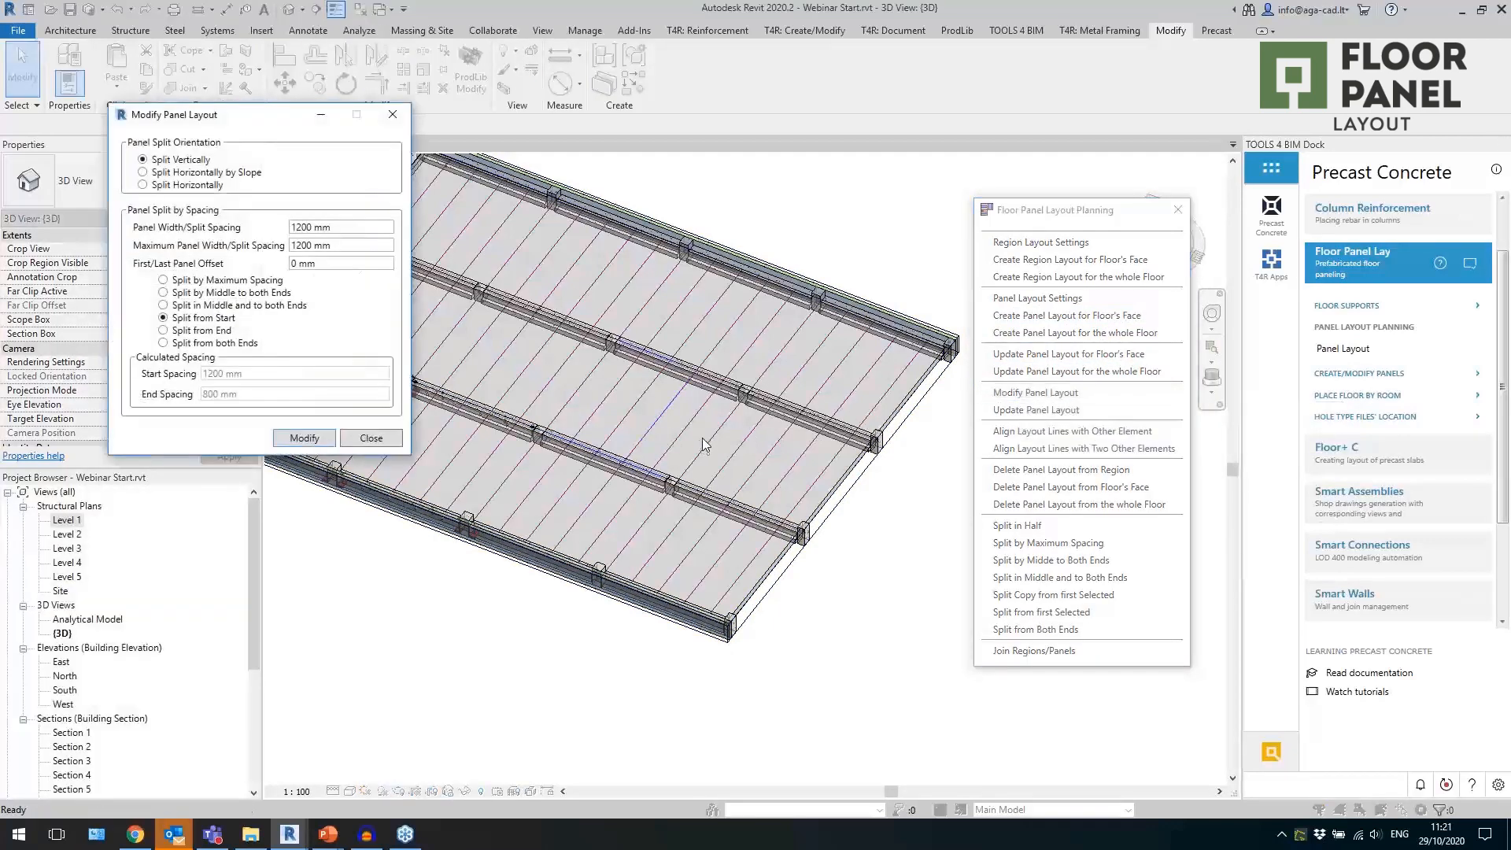
pyautogui.moveTo(343, 235); pyautogui.dragTo(279, 243)
pyautogui.write('1000')
pyautogui.click(305, 438)
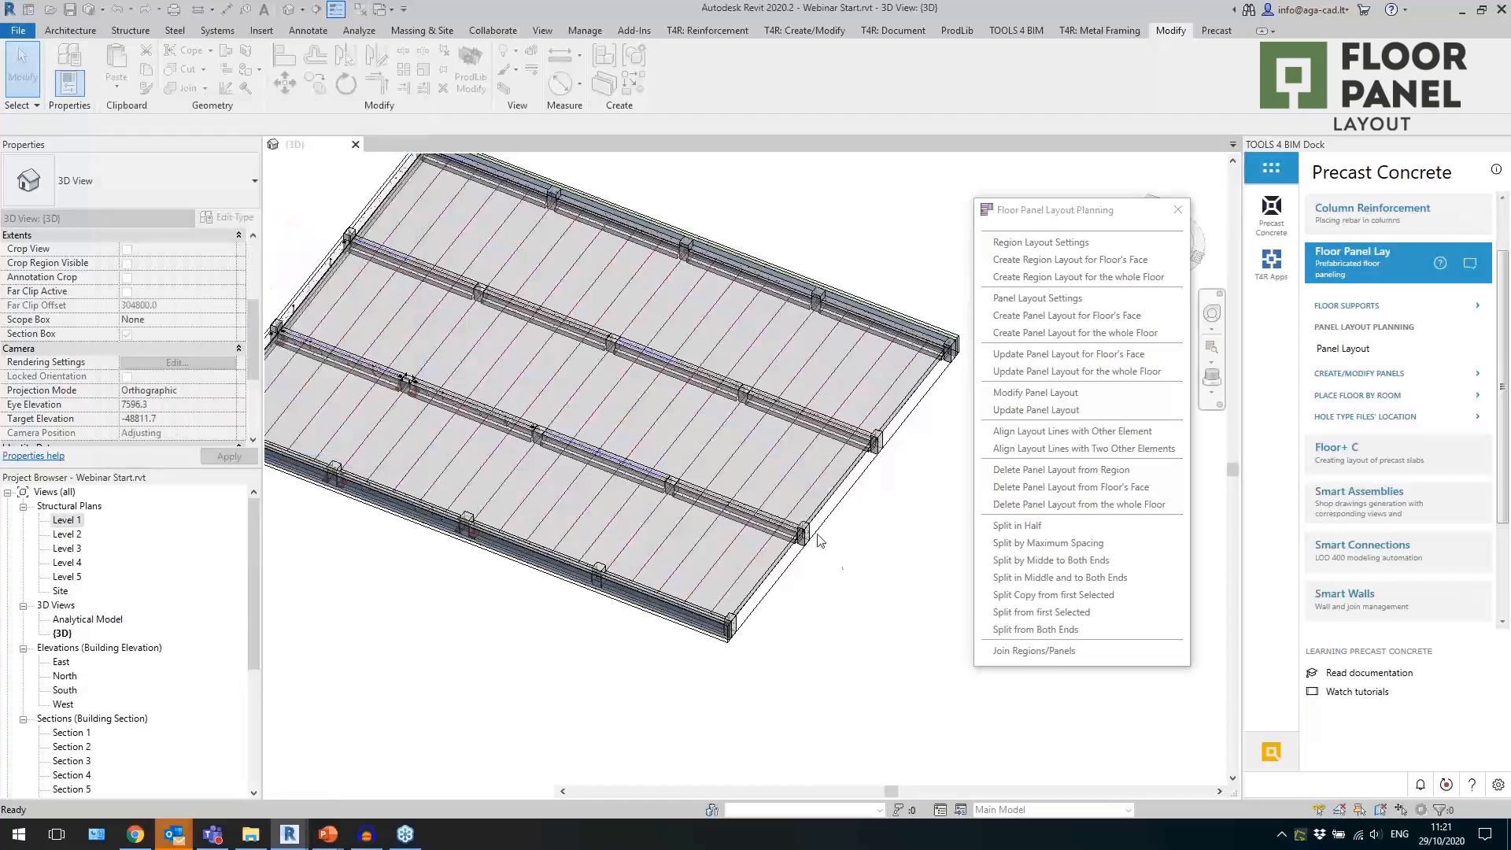
# Modify the front bay's panel layout to a panel width/split spacing of 2500 mm.
pyautogui.click(1019, 393)
pyautogui.click(638, 553)
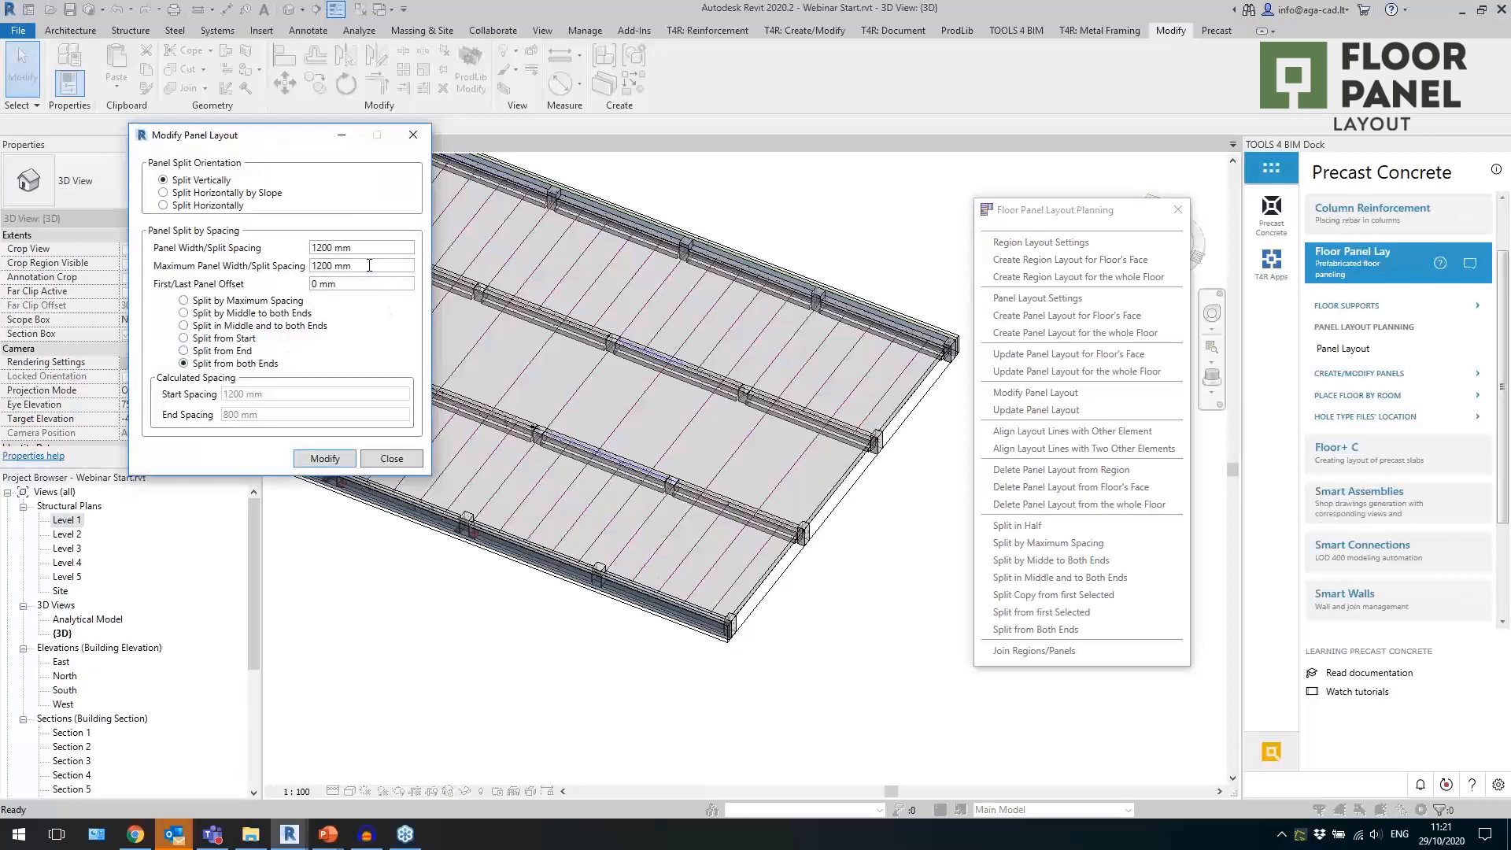
pyautogui.moveTo(371, 248); pyautogui.dragTo(293, 286)
pyautogui.write('2500')
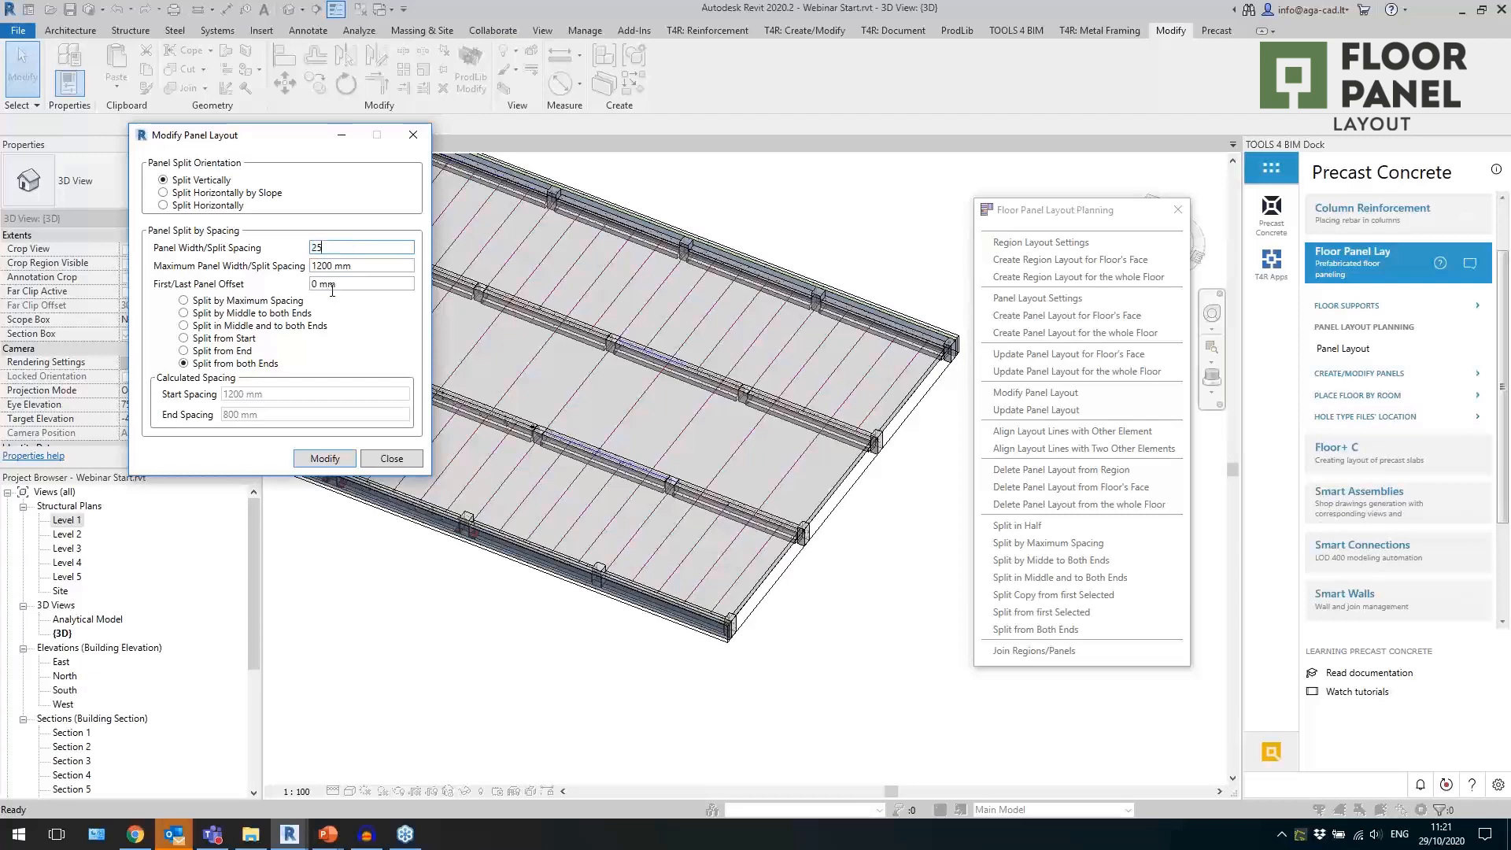
pyautogui.click(324, 459)
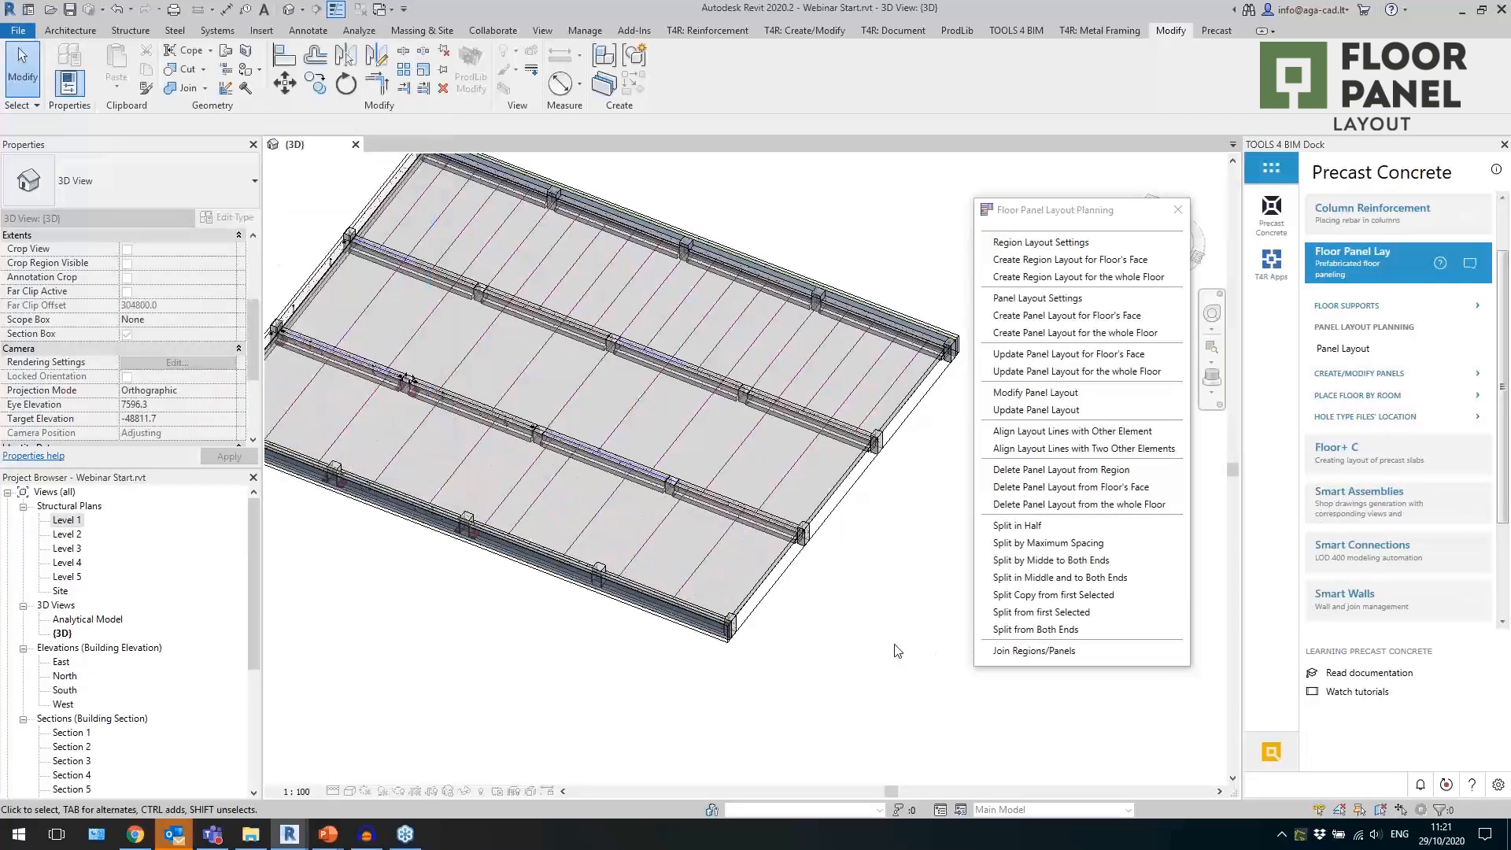
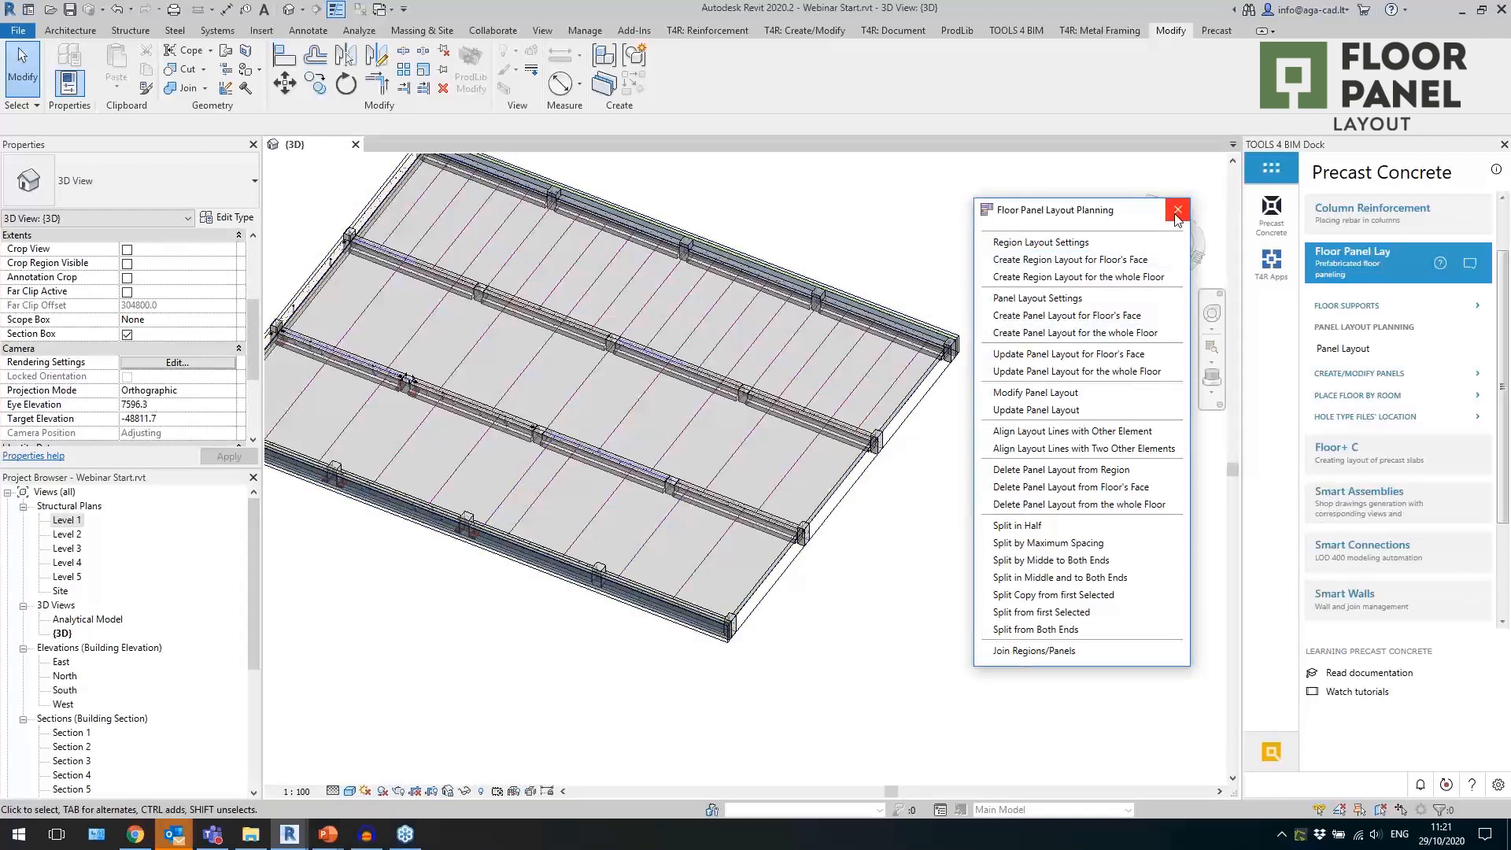
pyautogui.click(1036, 650)
pyautogui.click(844, 403)
pyautogui.press('Escape')
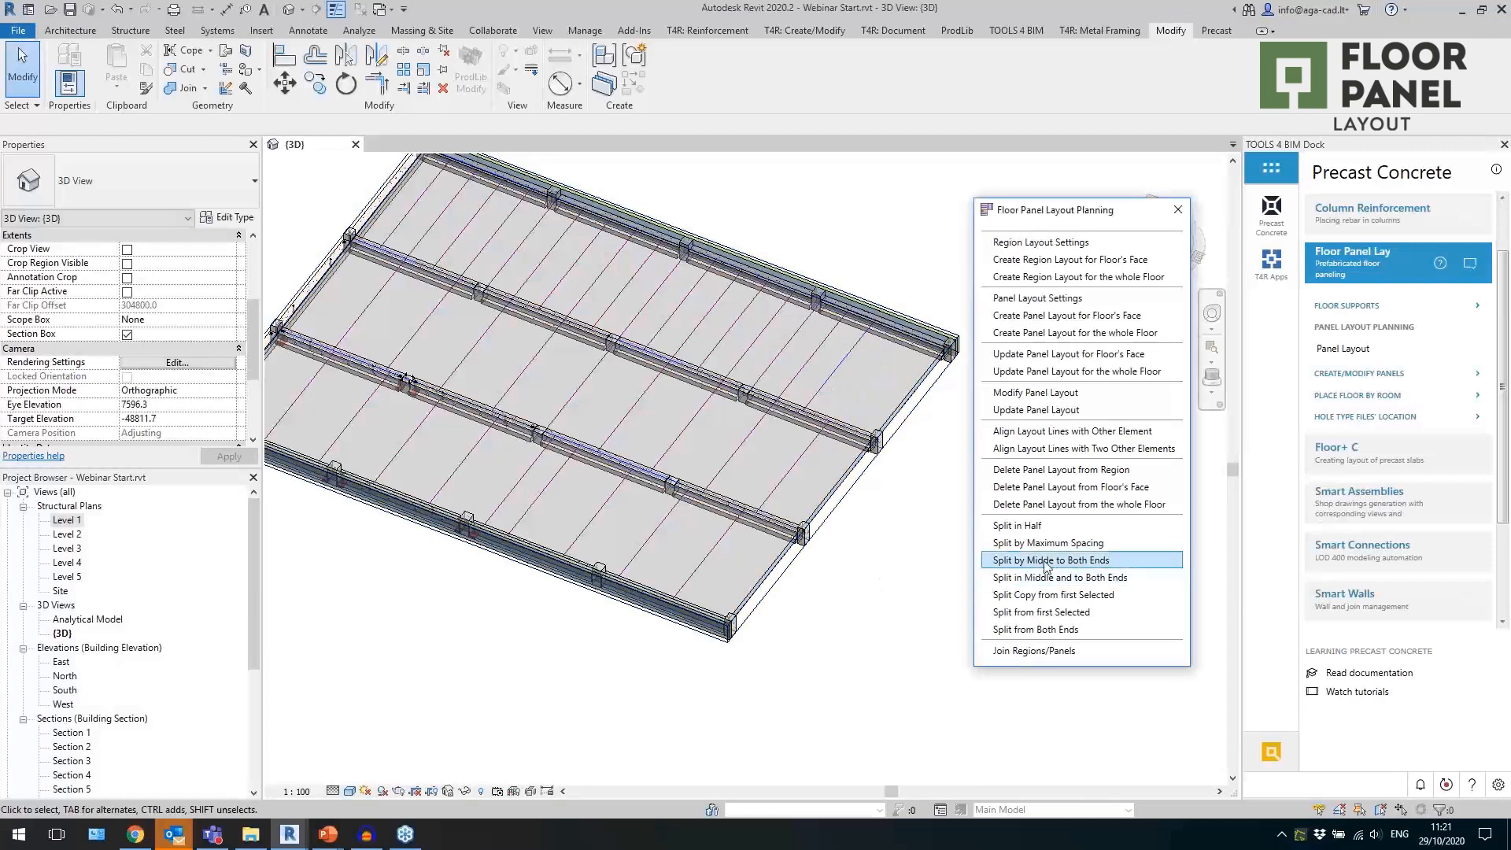
pyautogui.click(1070, 613)
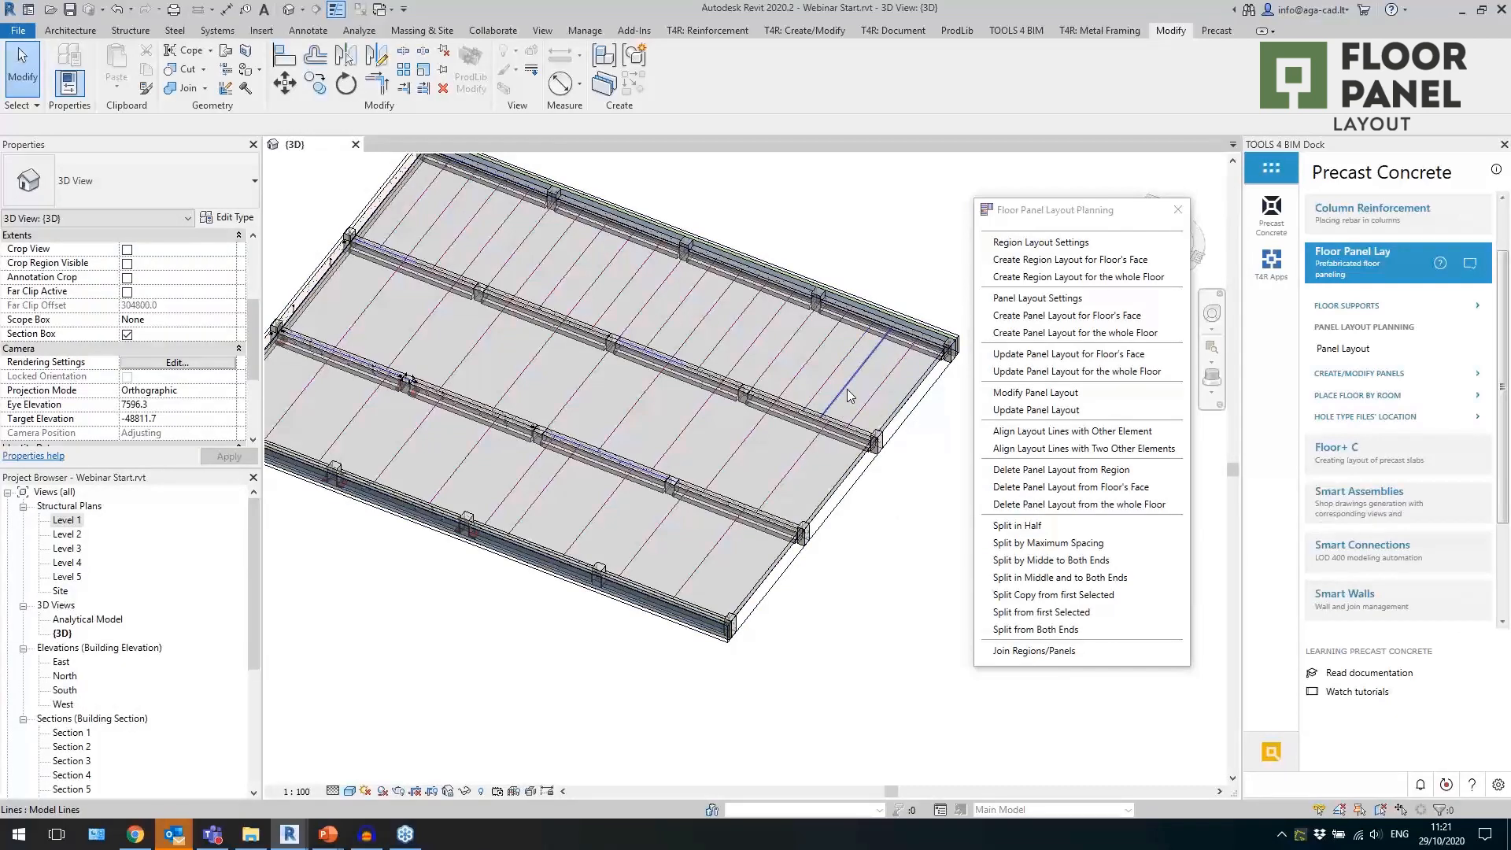
pyautogui.scroll(4, 894, 356)
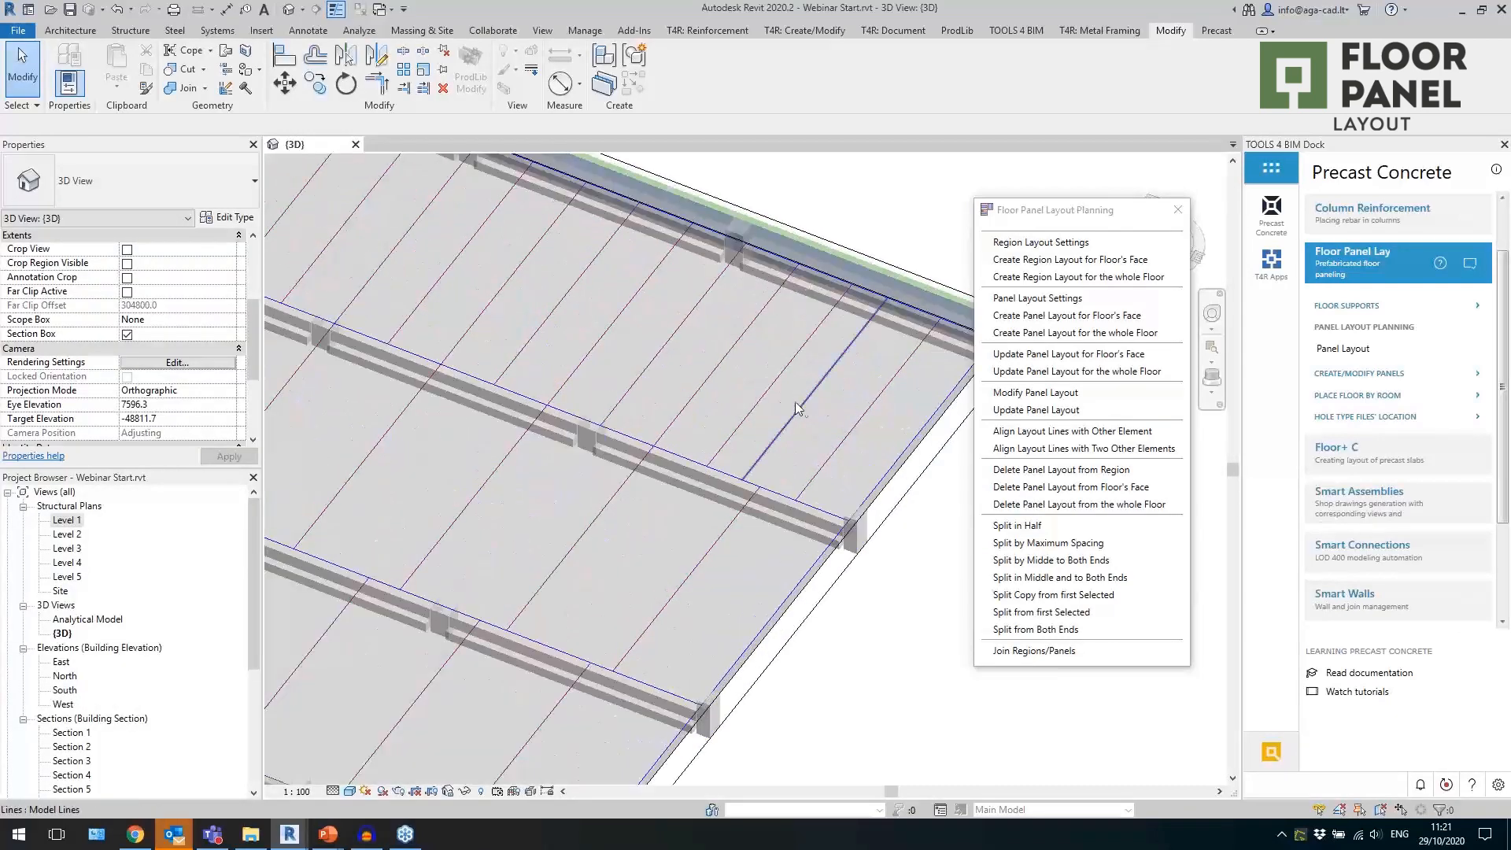
pyautogui.scroll(-4, 826, 422)
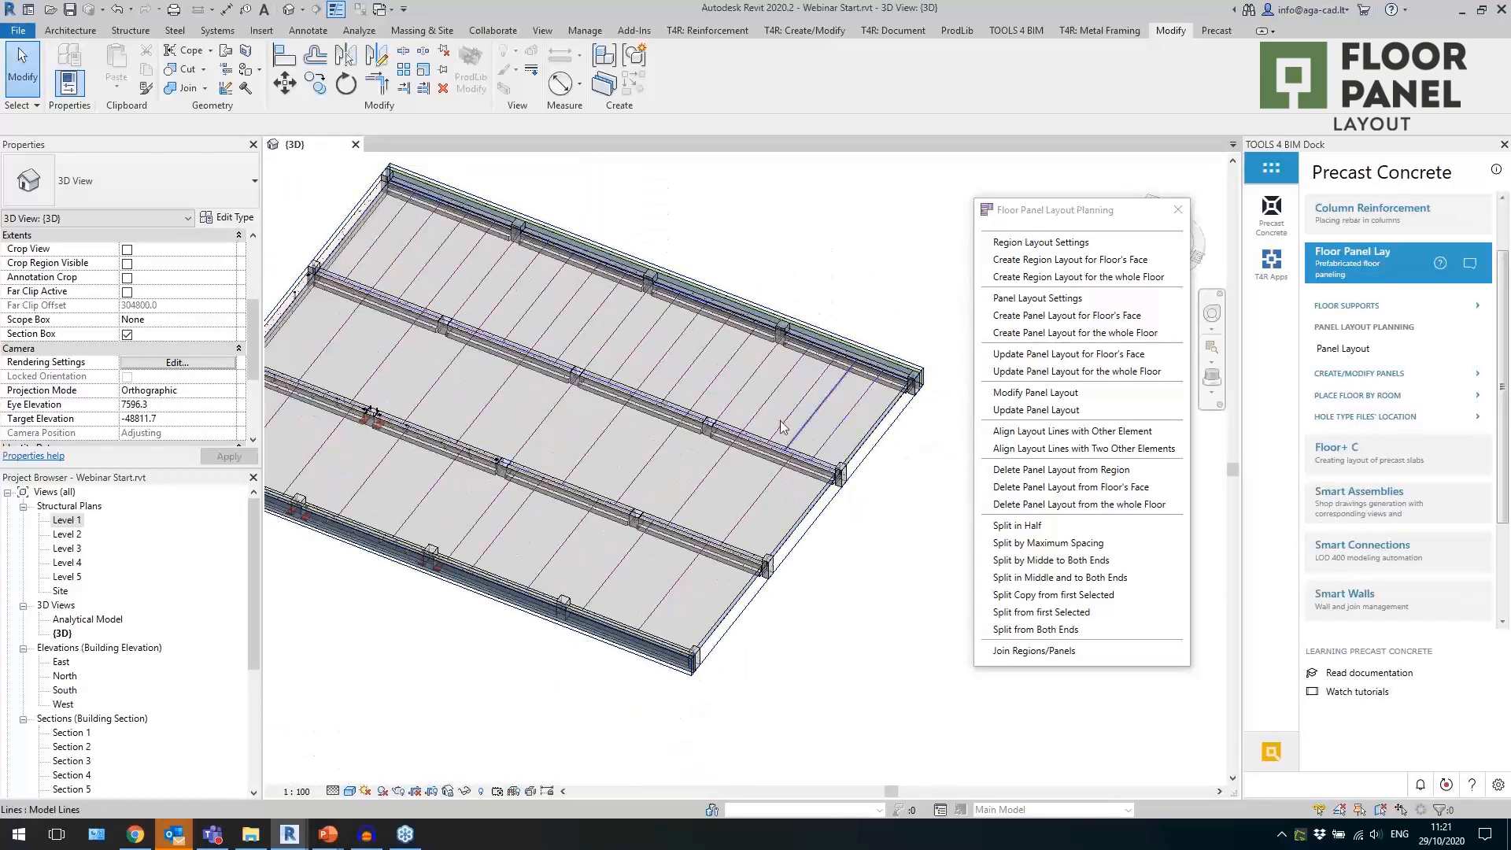
pyautogui.moveTo(874, 615); pyautogui.dragTo(905, 627, button='middle')
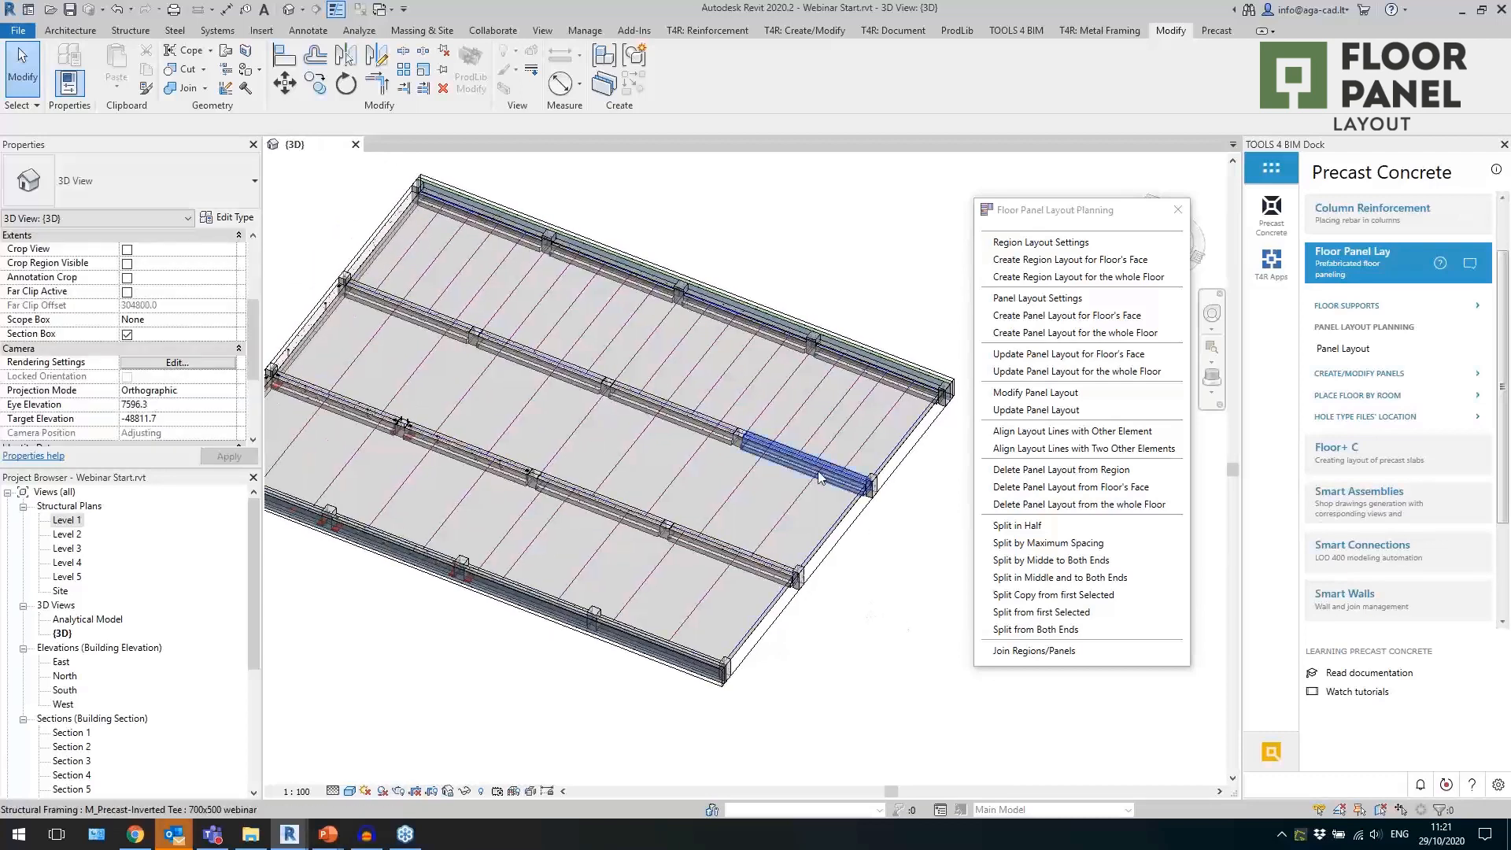
# Close the panel layout planning commands and inspect the split line nearest the outer end of the middle bay.
pyautogui.click(1179, 209)
pyautogui.click(775, 536)
pyautogui.scroll(2, 775, 536)
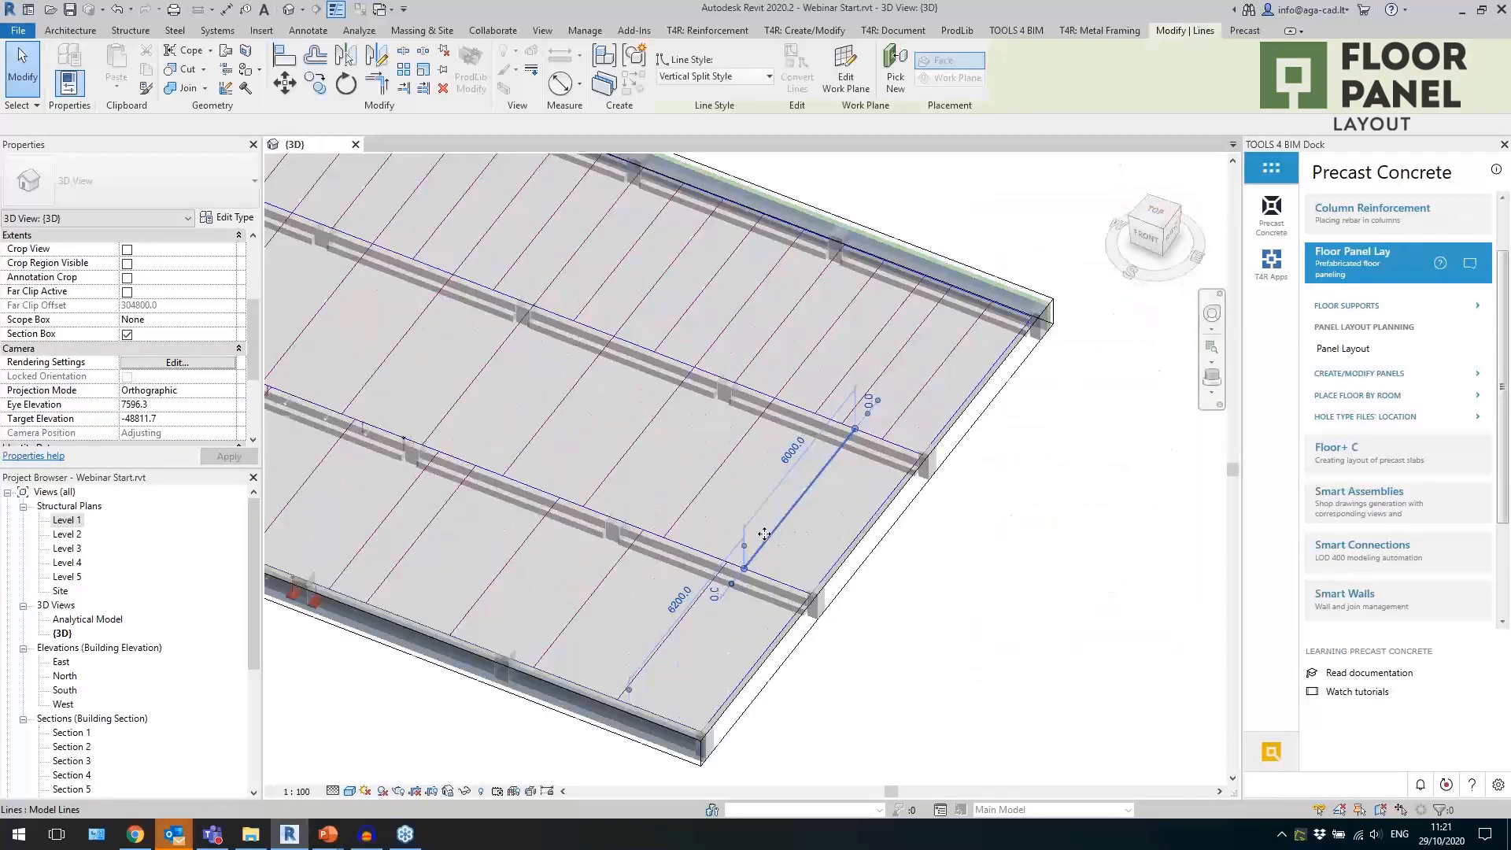
pyautogui.scroll(-2, 876, 532)
pyautogui.click(935, 572)
# In the panel creation settings, set the precast floor to 265, the hole type to HD265 and the cast-in-place floor to 265.
pyautogui.moveTo(943, 574); pyautogui.dragTo(1000, 566, button='middle')
pyautogui.click(1347, 373)
pyautogui.click(1345, 369)
pyautogui.moveTo(746, 292); pyautogui.dragTo(1110, 397)
pyautogui.click(1094, 429)
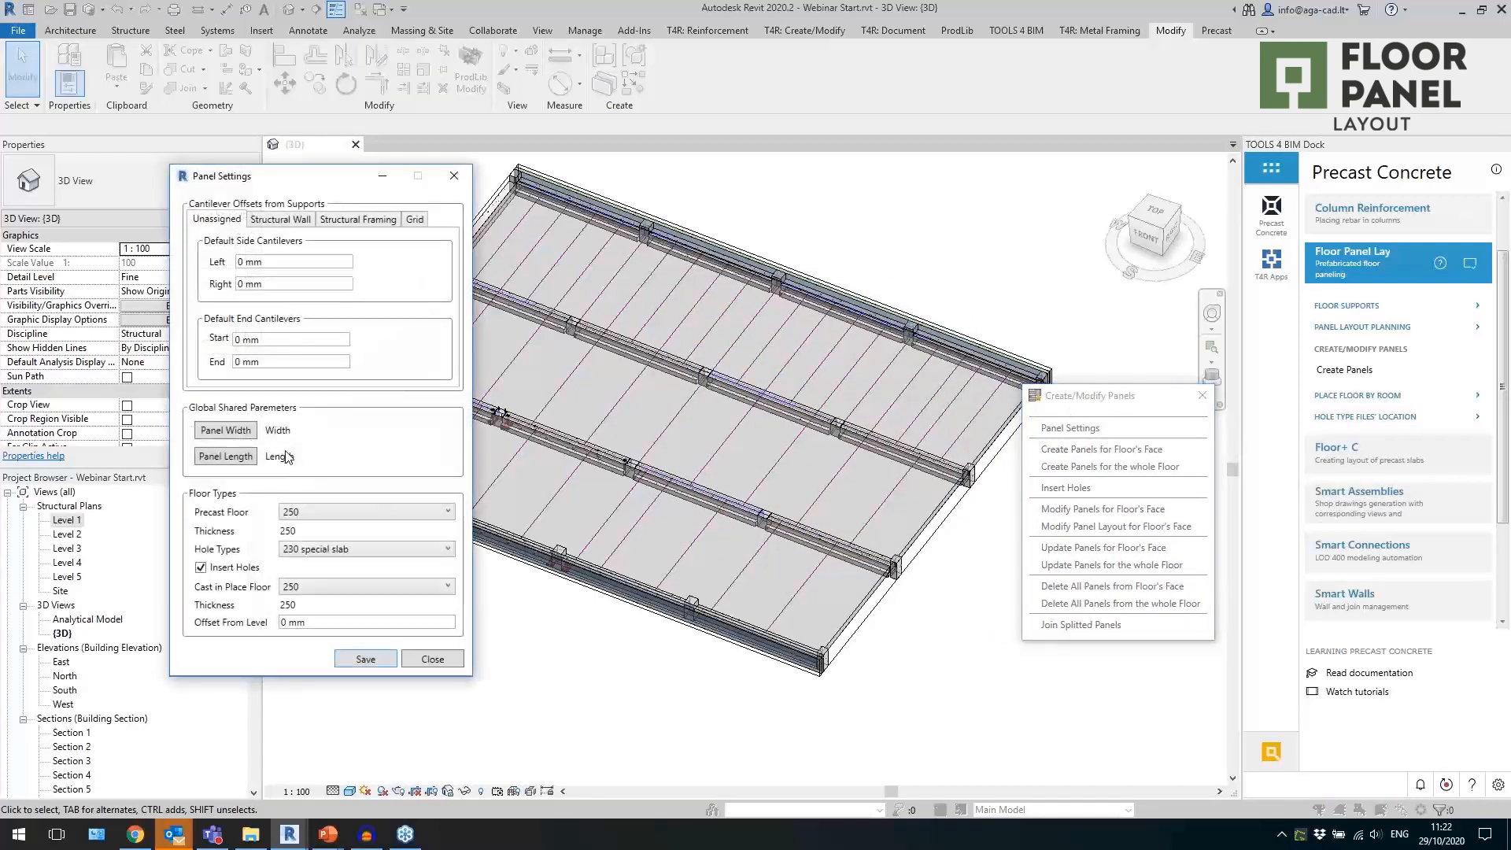
pyautogui.click(321, 515)
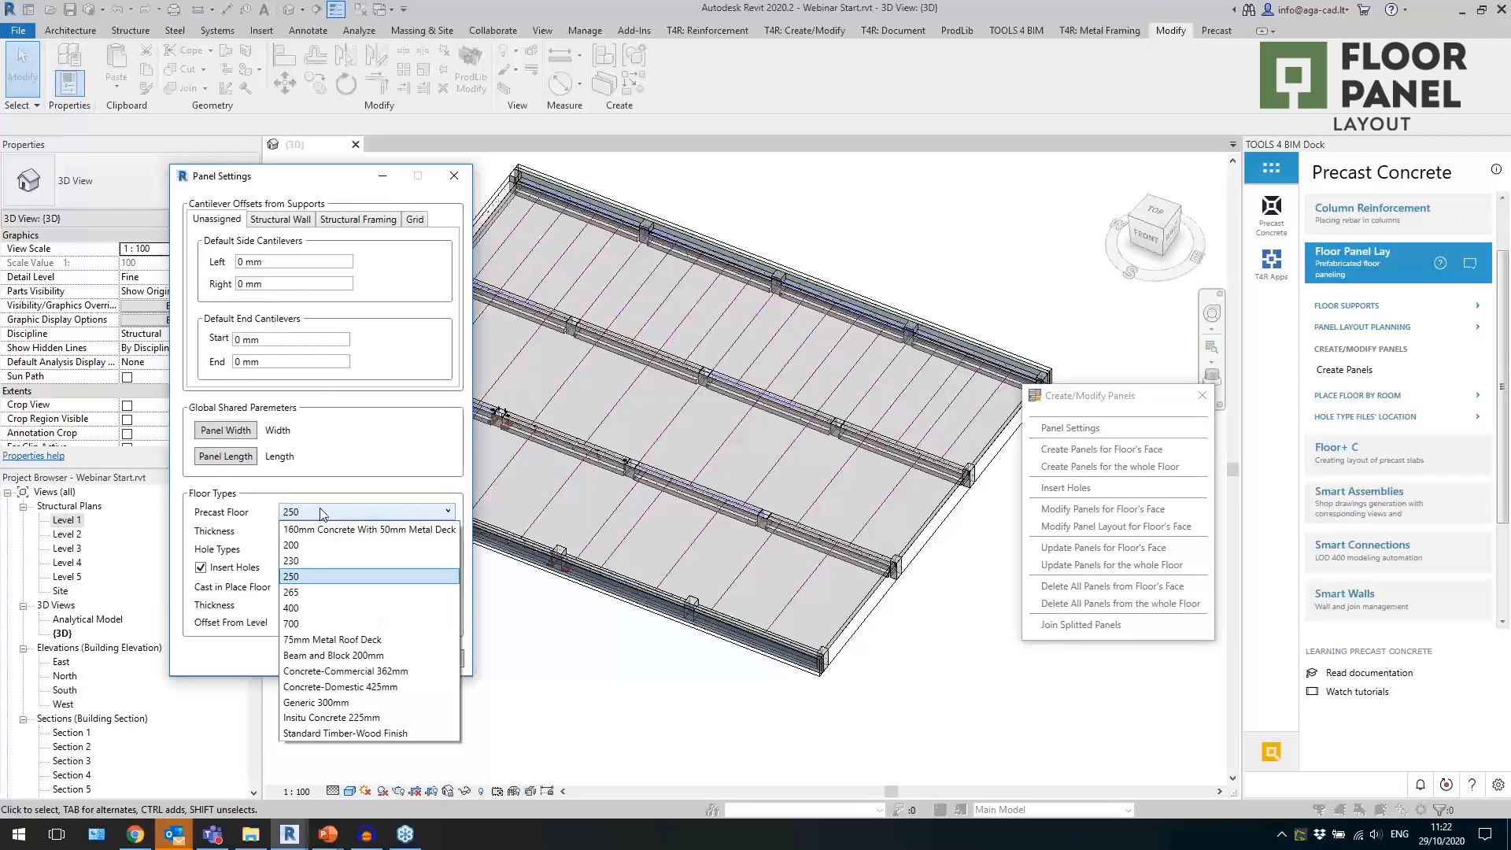
pyautogui.click(331, 592)
pyautogui.click(358, 551)
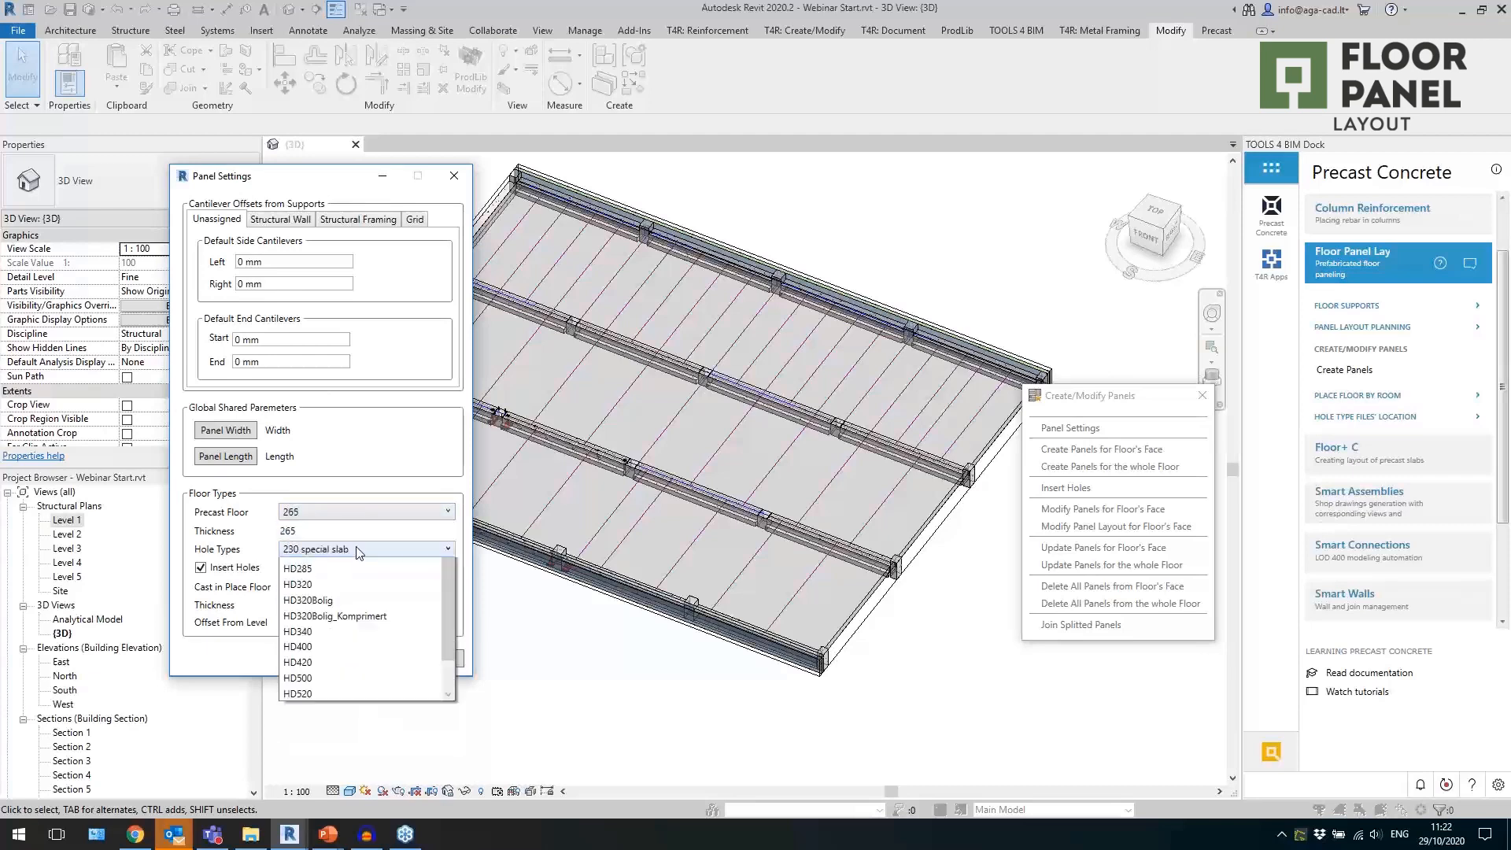
pyautogui.click(337, 694)
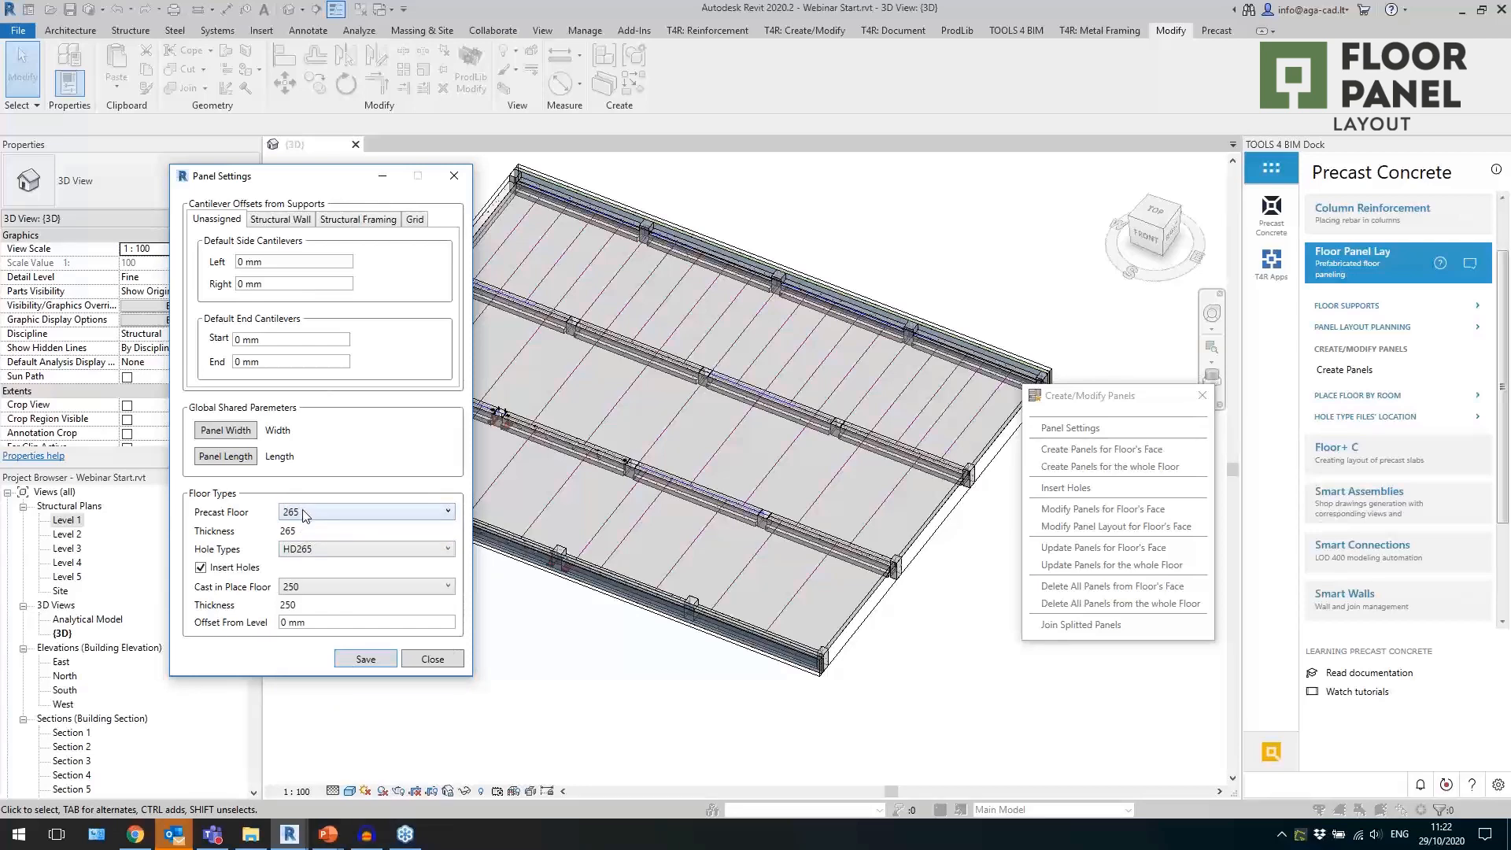
pyautogui.click(307, 551)
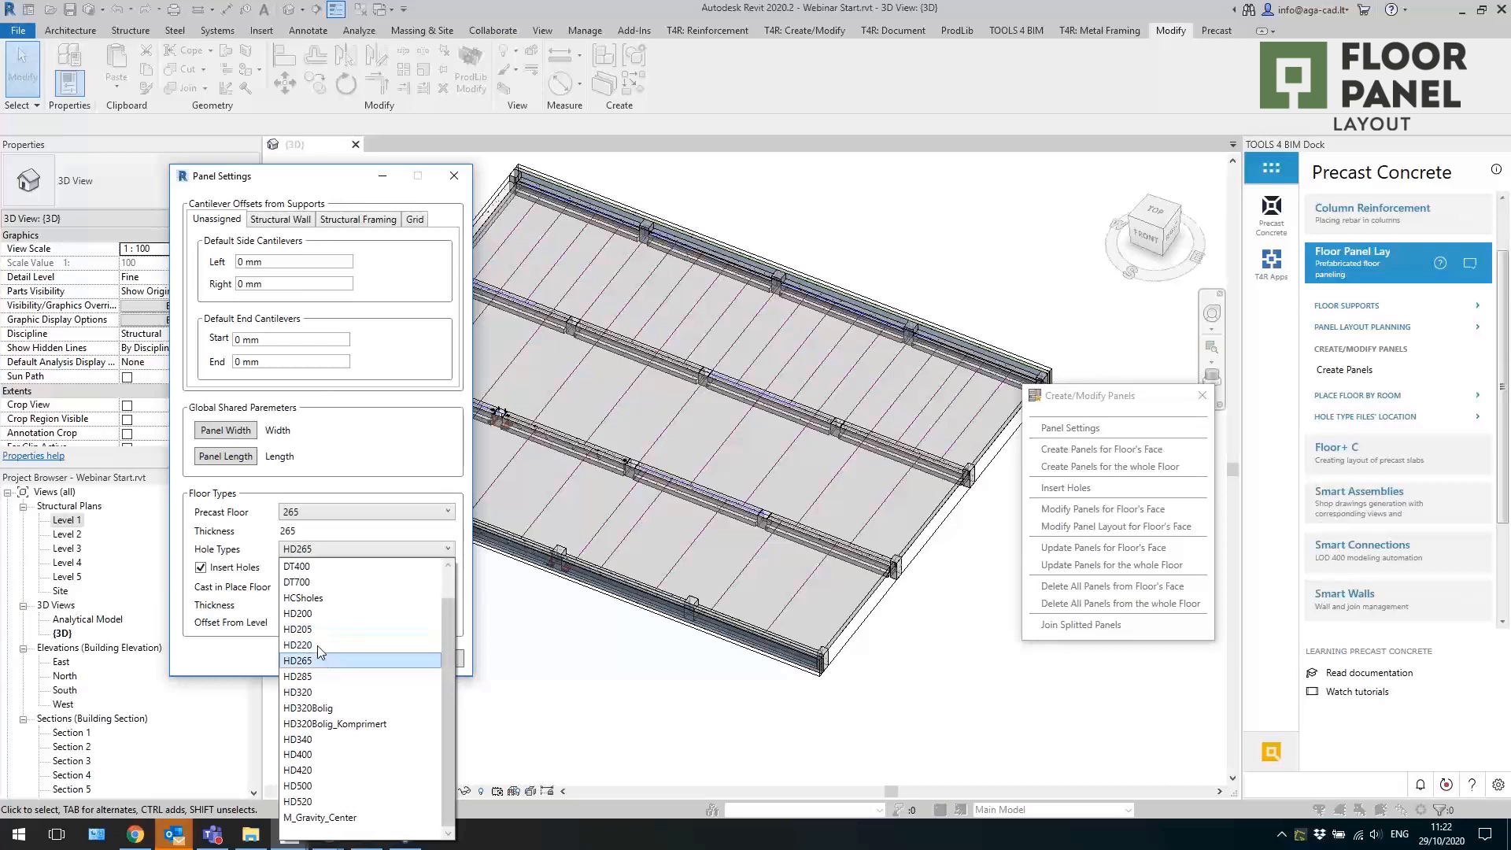
pyautogui.click(256, 555)
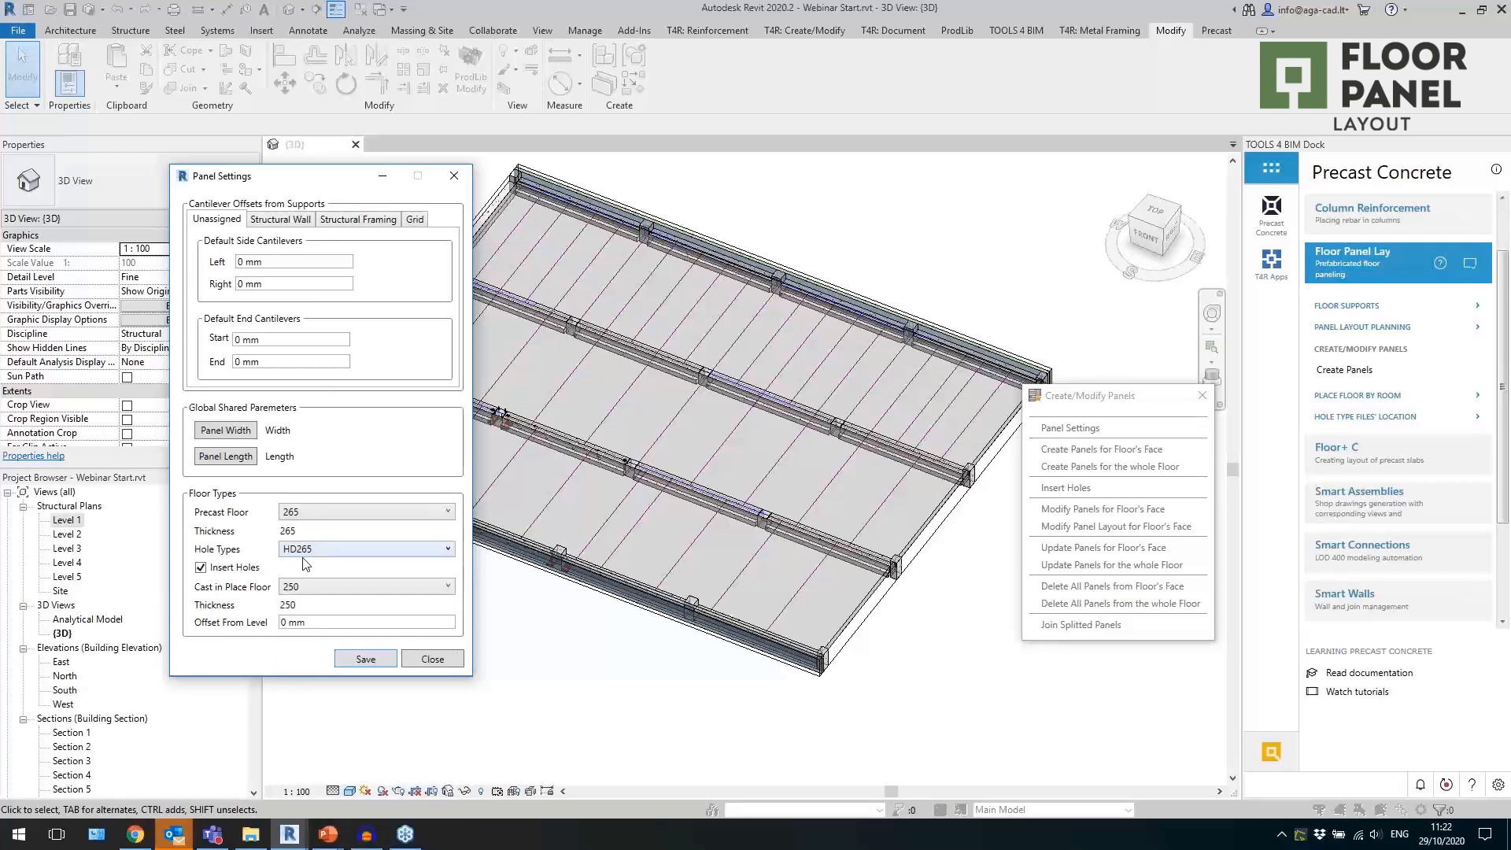
pyautogui.click(325, 595)
pyautogui.click(306, 664)
# Review the cantilever offset settings for unassigned supports, structural walls, structural framing and grids, including the framing start and end support lengths.
pyautogui.click(342, 228)
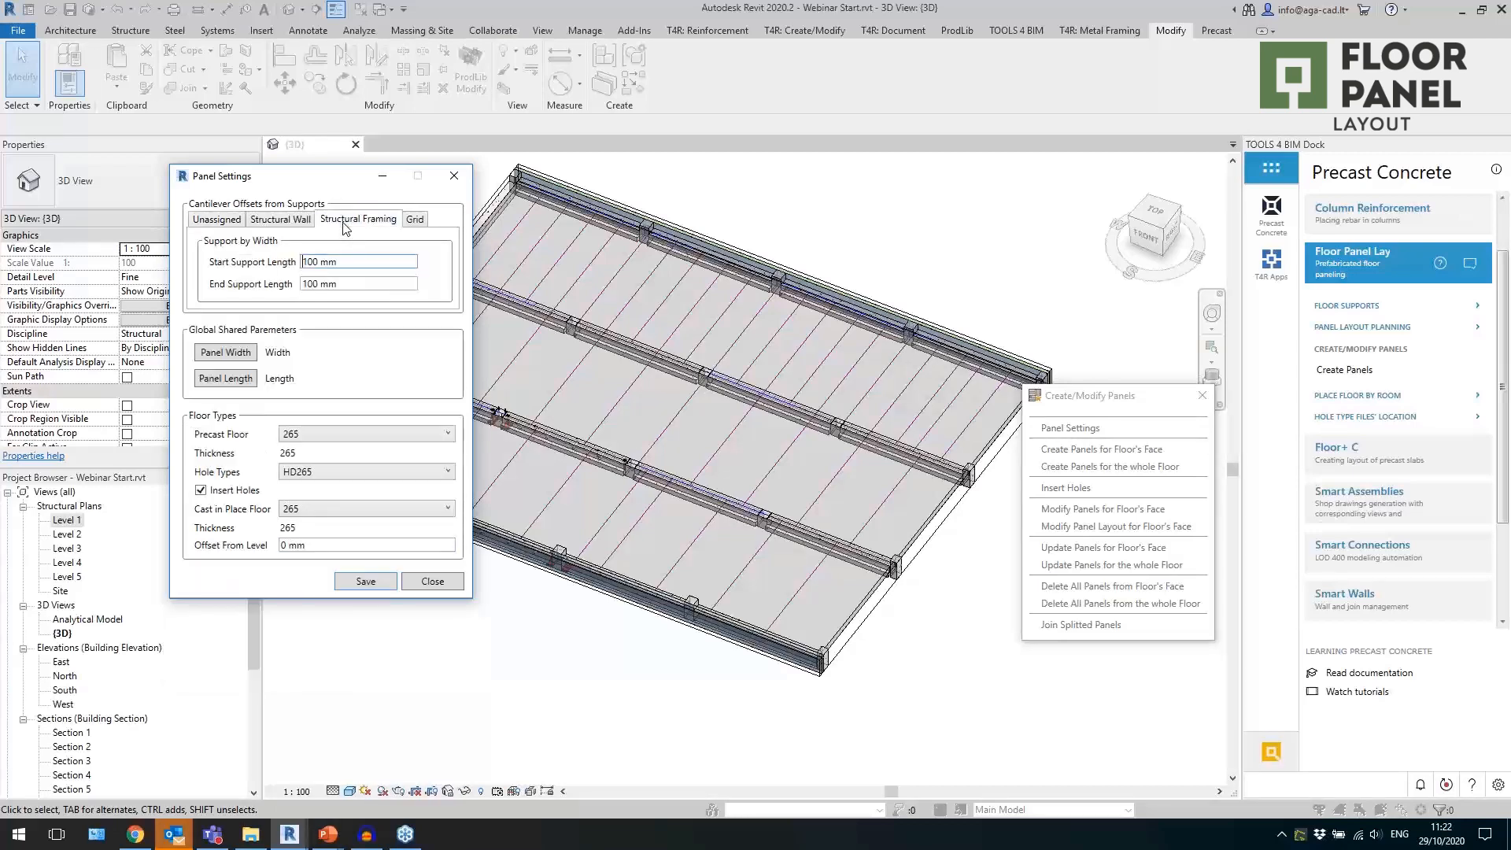
pyautogui.click(217, 221)
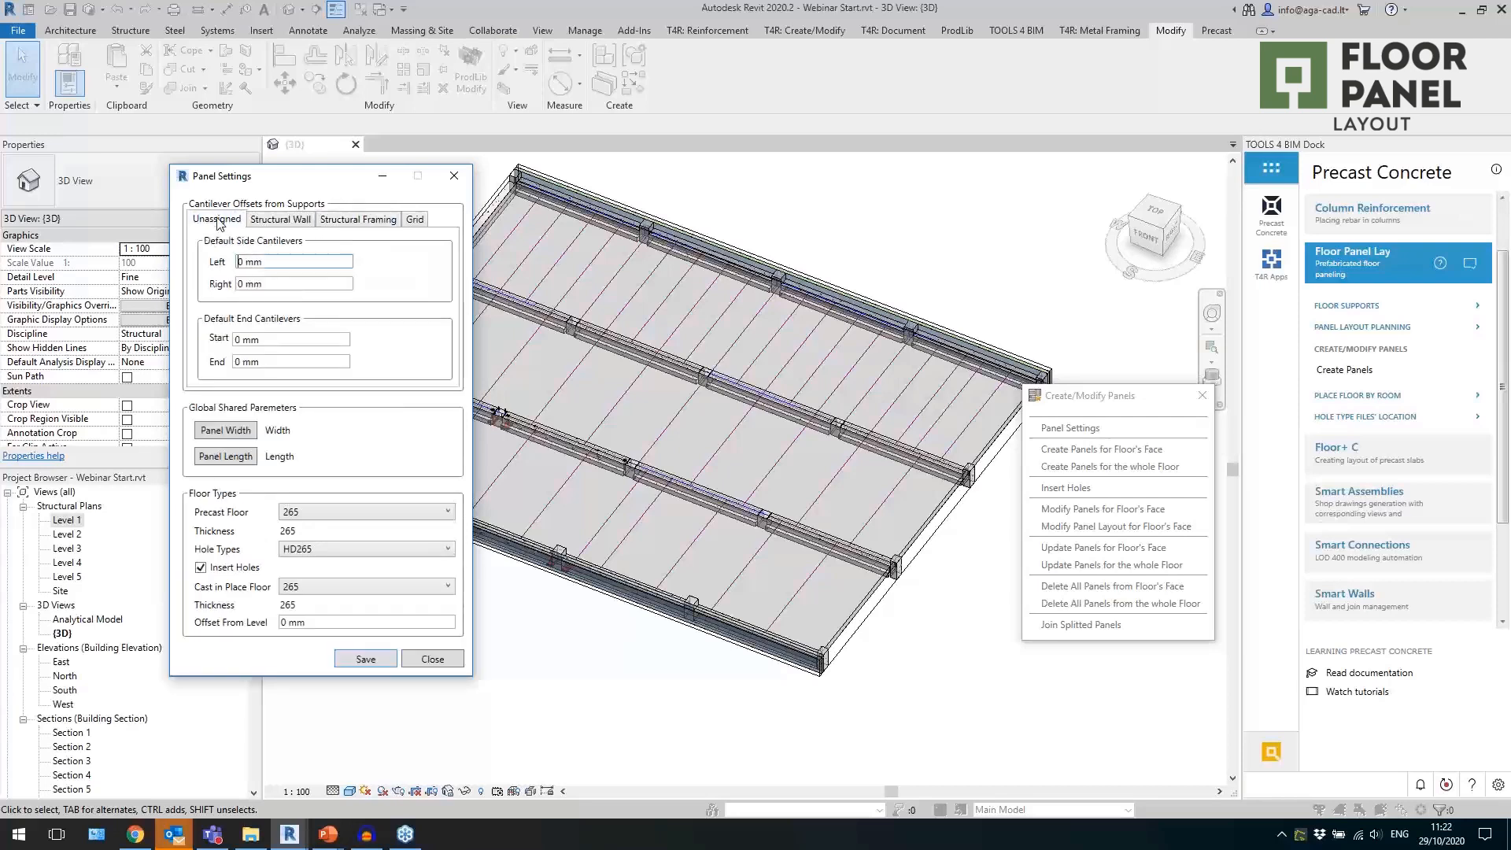
pyautogui.click(344, 225)
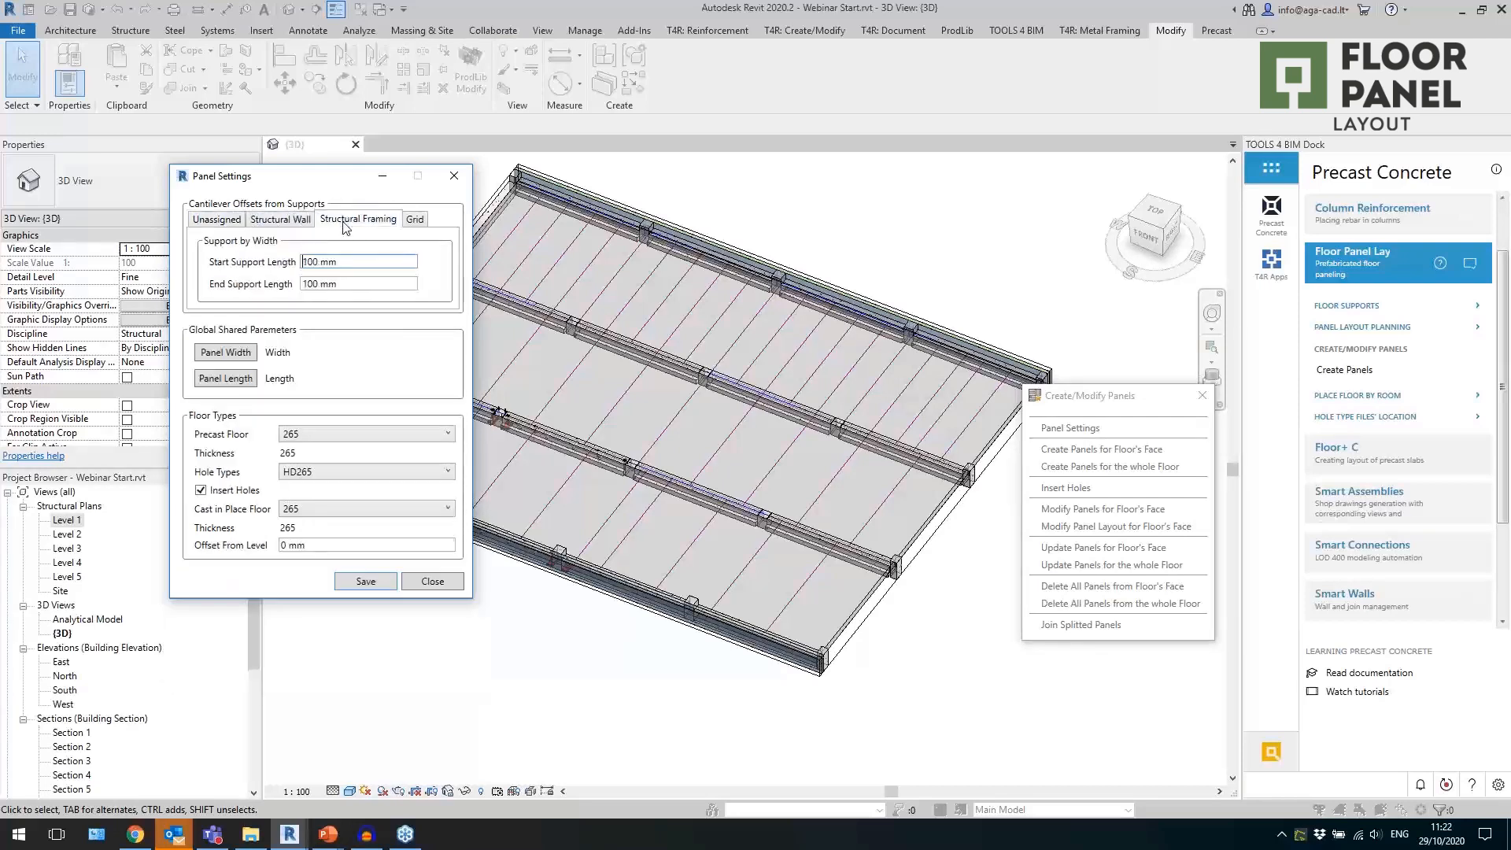
pyautogui.click(300, 224)
pyautogui.click(367, 223)
pyautogui.click(418, 224)
pyautogui.click(218, 225)
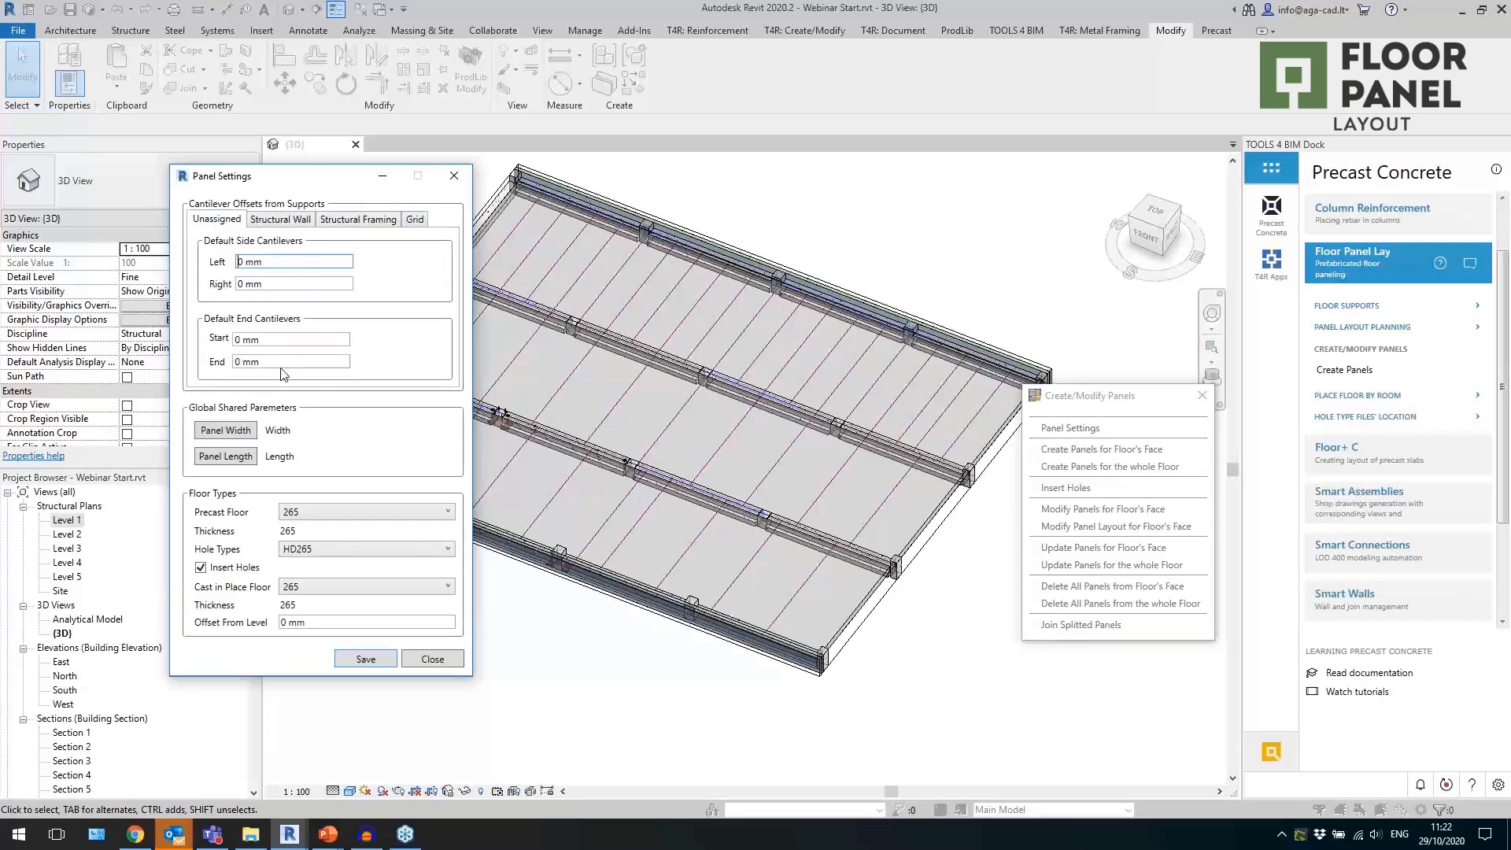
pyautogui.click(322, 223)
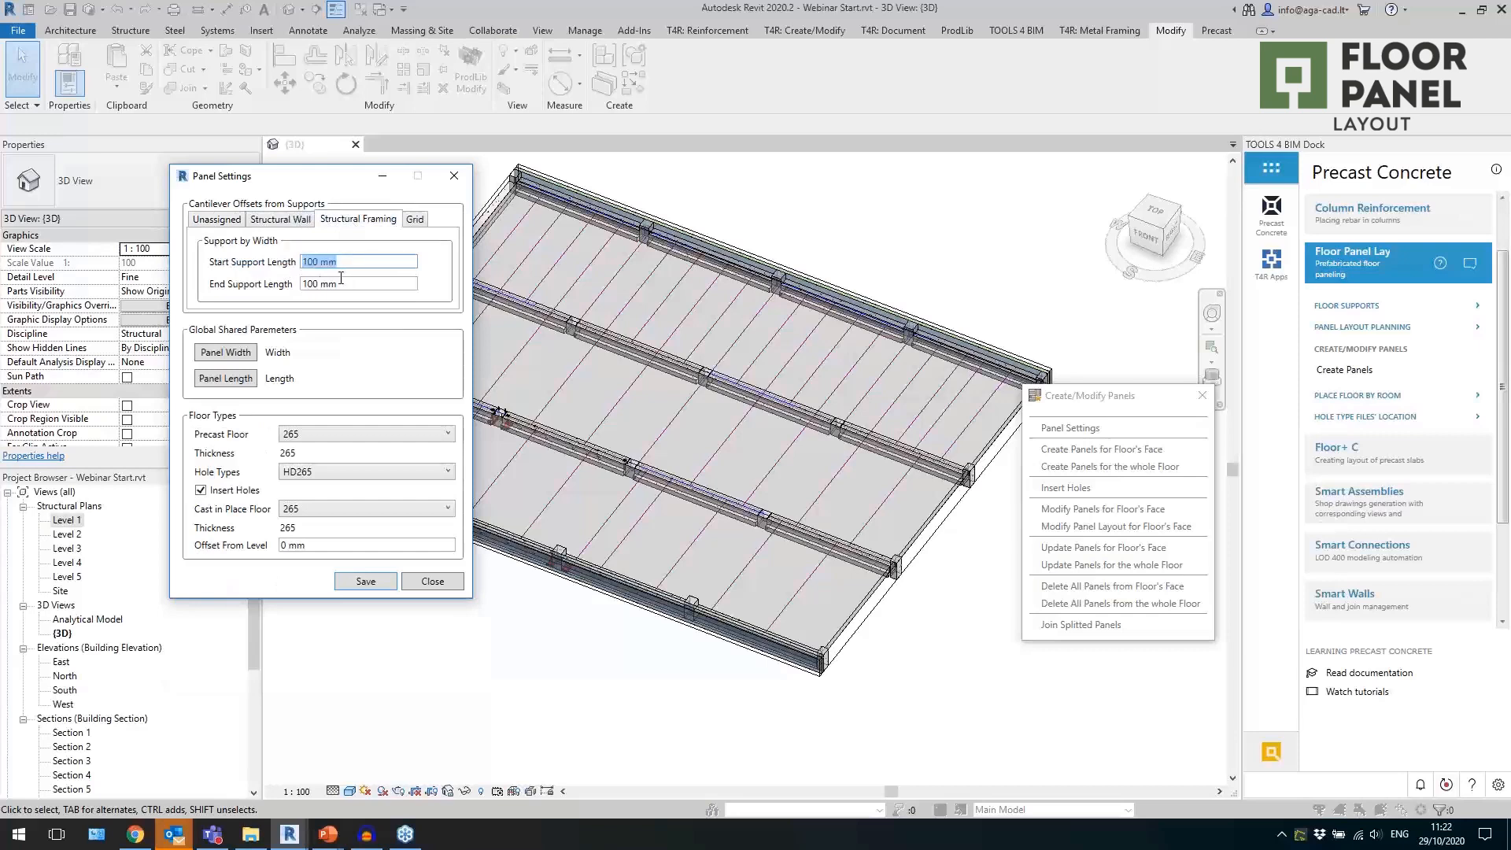
pyautogui.click(343, 285)
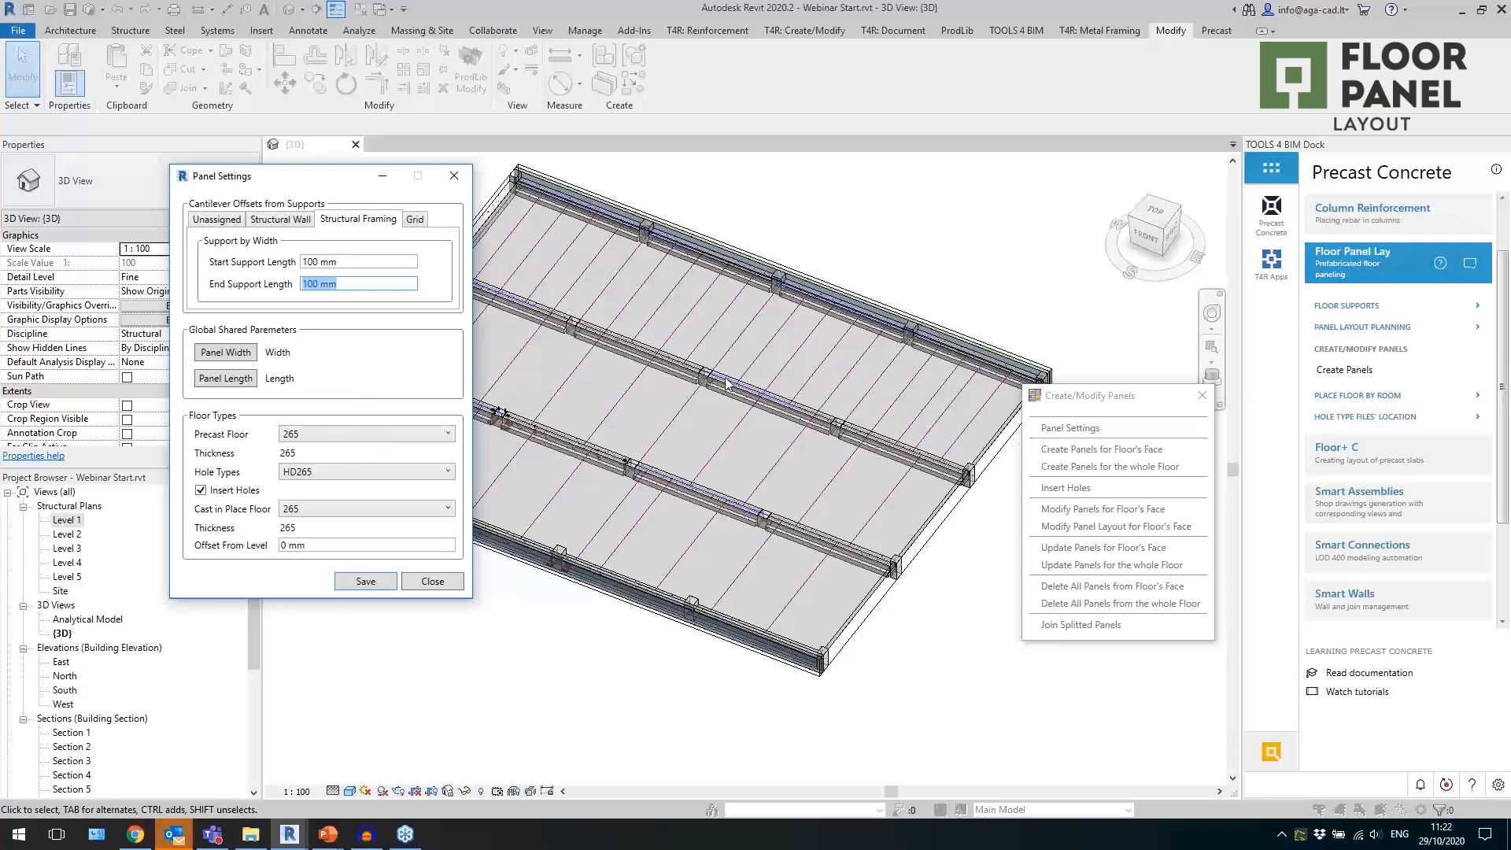
# Save the panel settings and create the panels on the floor face of the rear bay.
pyautogui.click(364, 583)
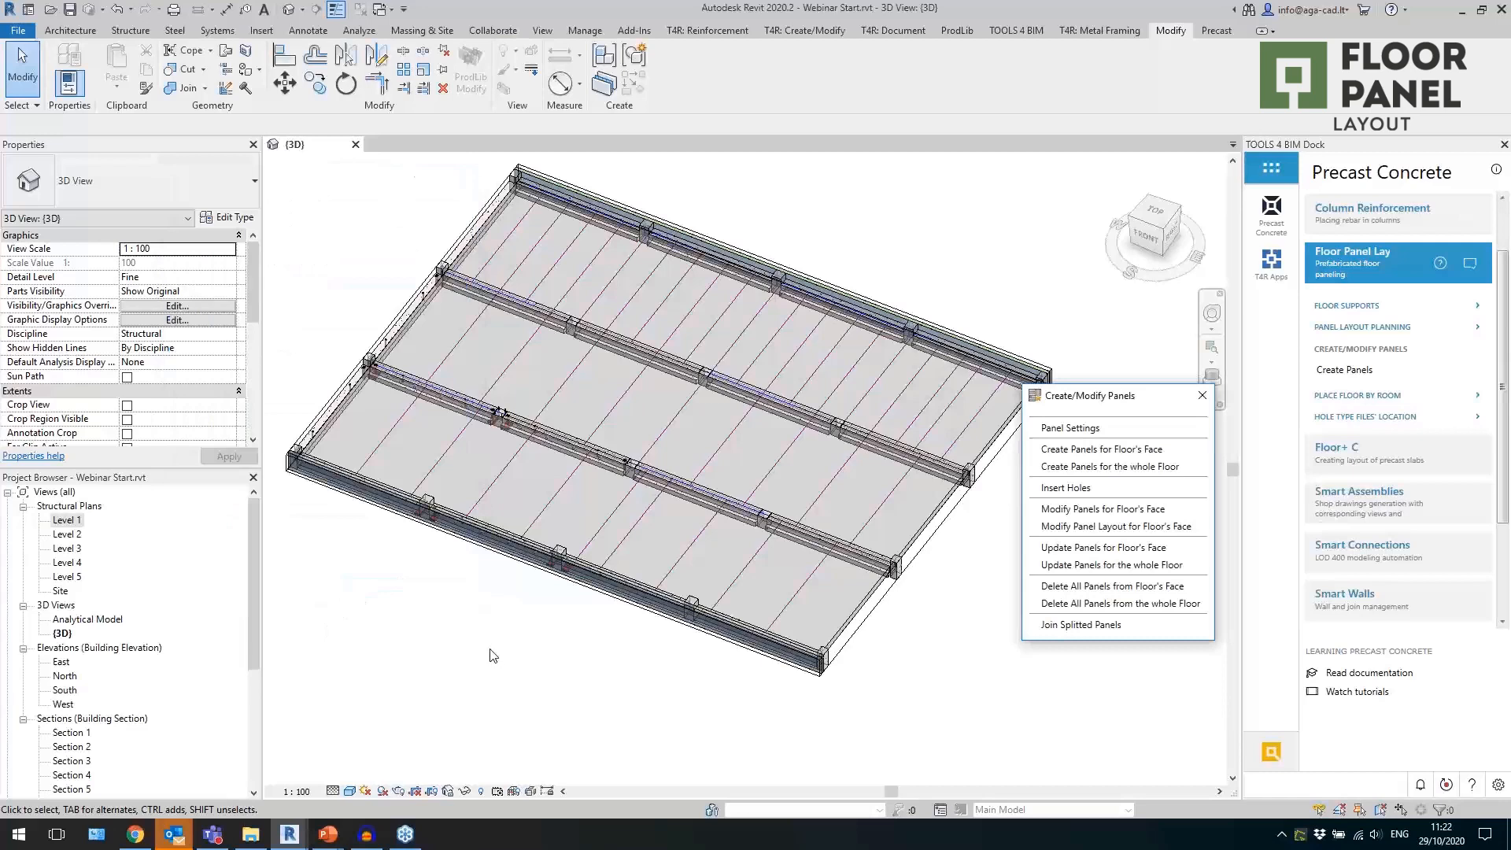
pyautogui.click(1077, 450)
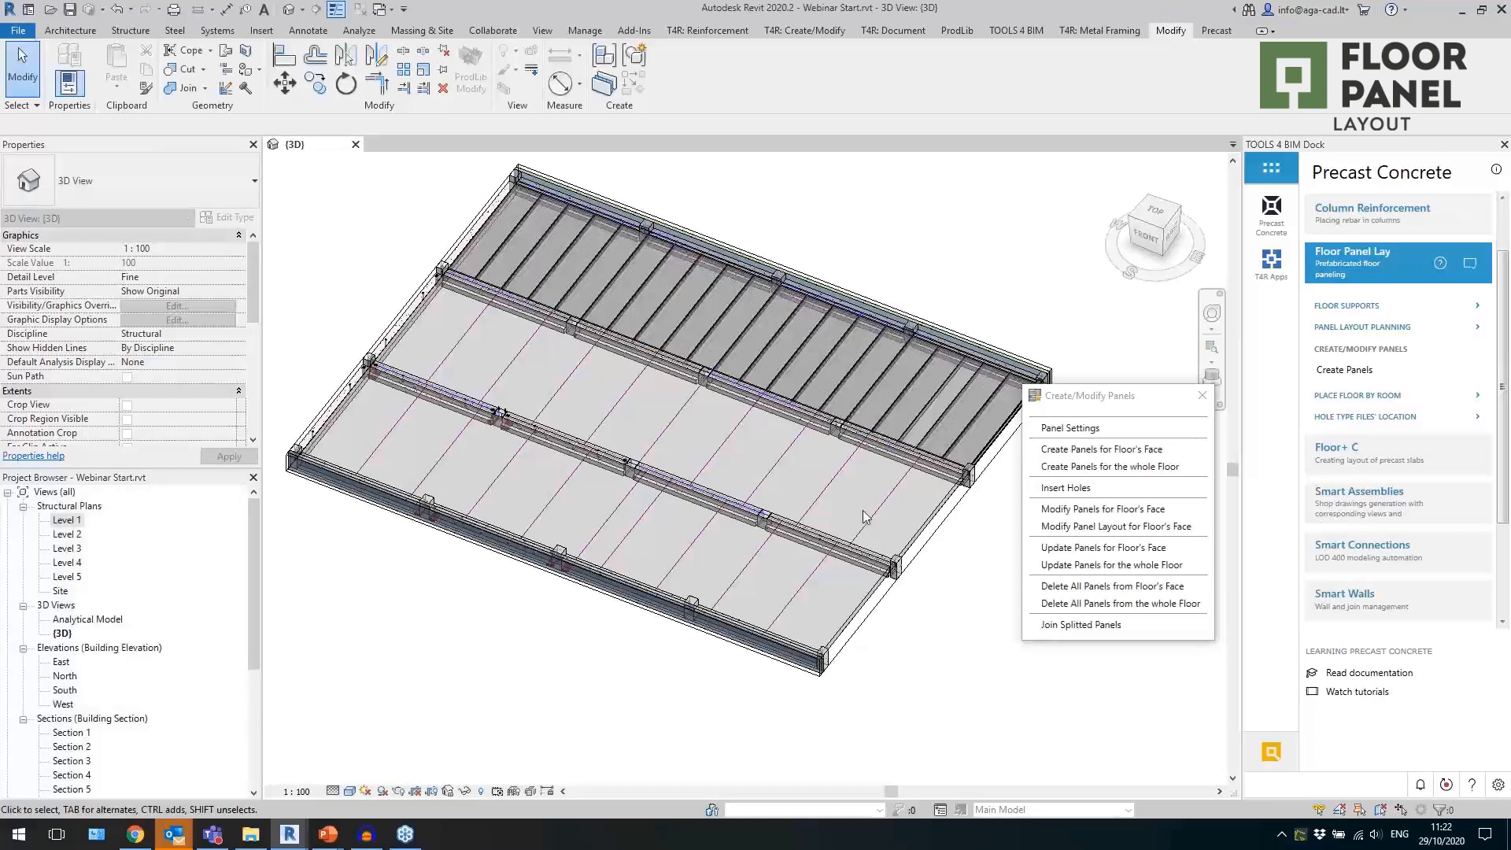
# Inspect the floor type of a created rear-bay panel and the hole family placed in it.
pyautogui.scroll(3, 898, 457)
pyautogui.scroll(5, 883, 506)
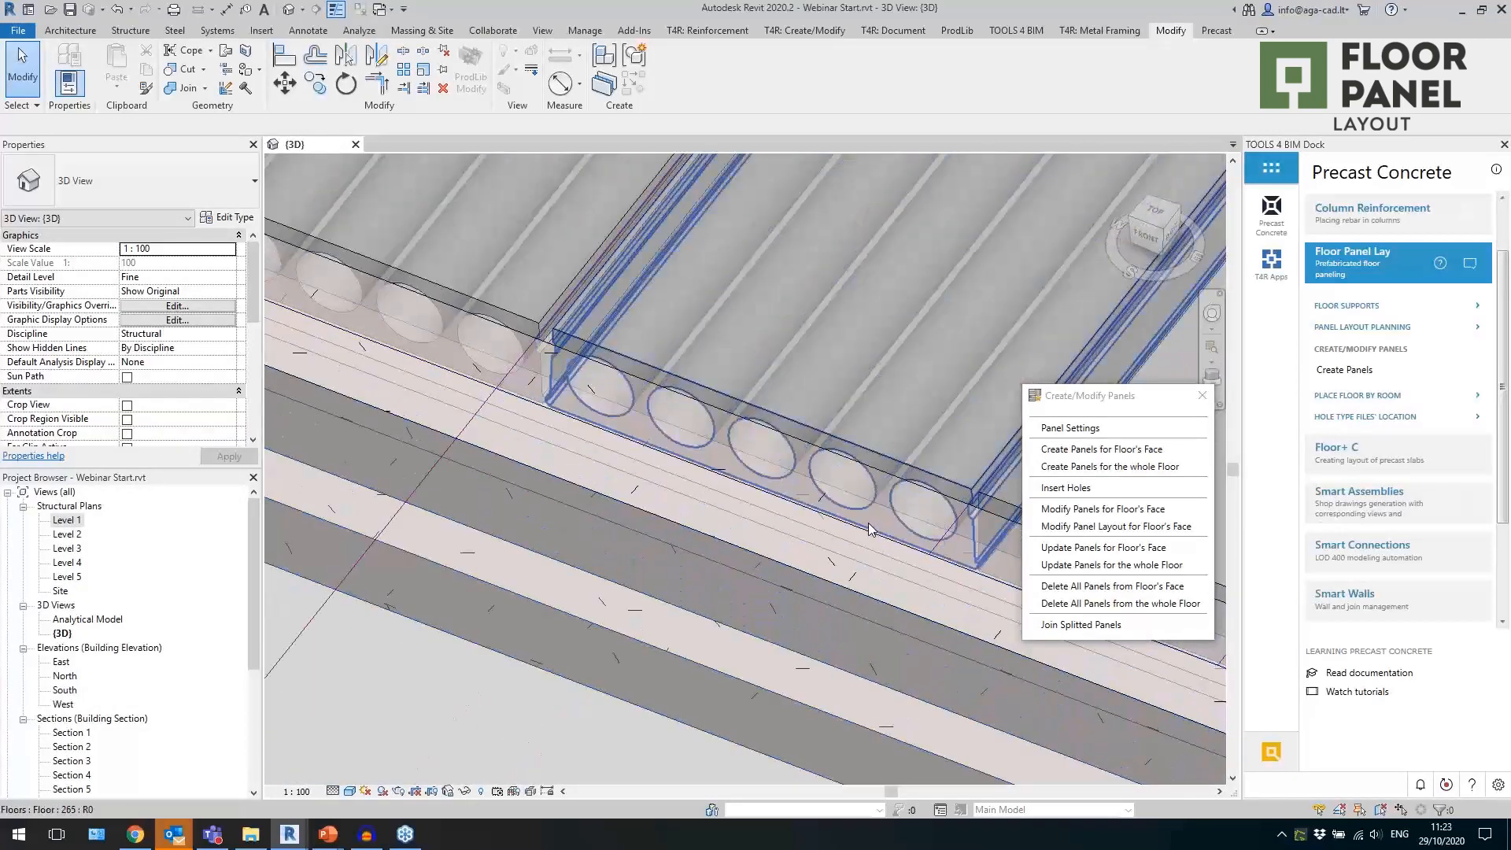
pyautogui.click(867, 523)
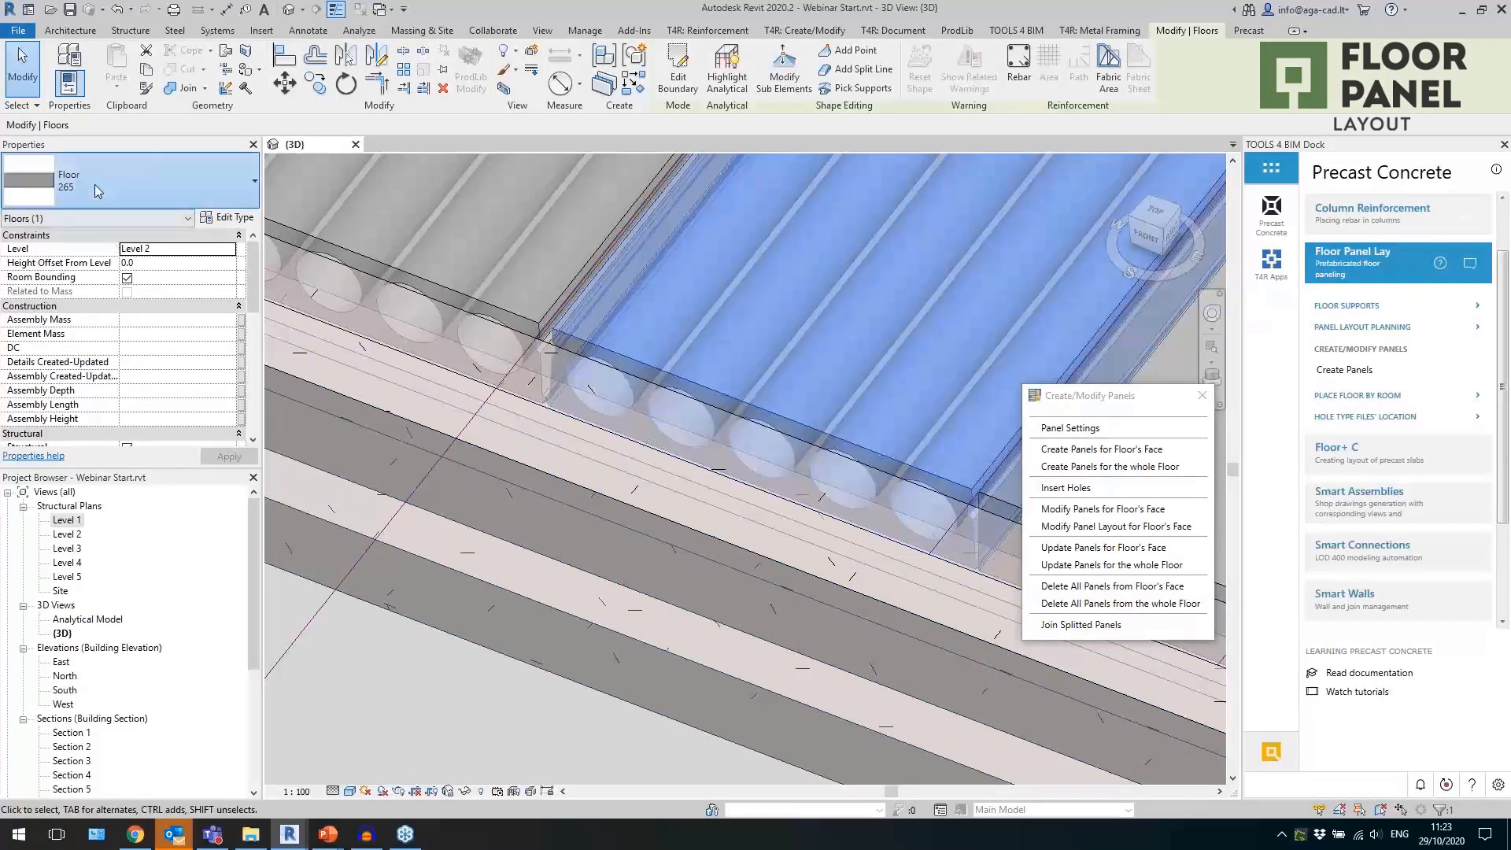
pyautogui.click(95, 189)
pyautogui.click(96, 188)
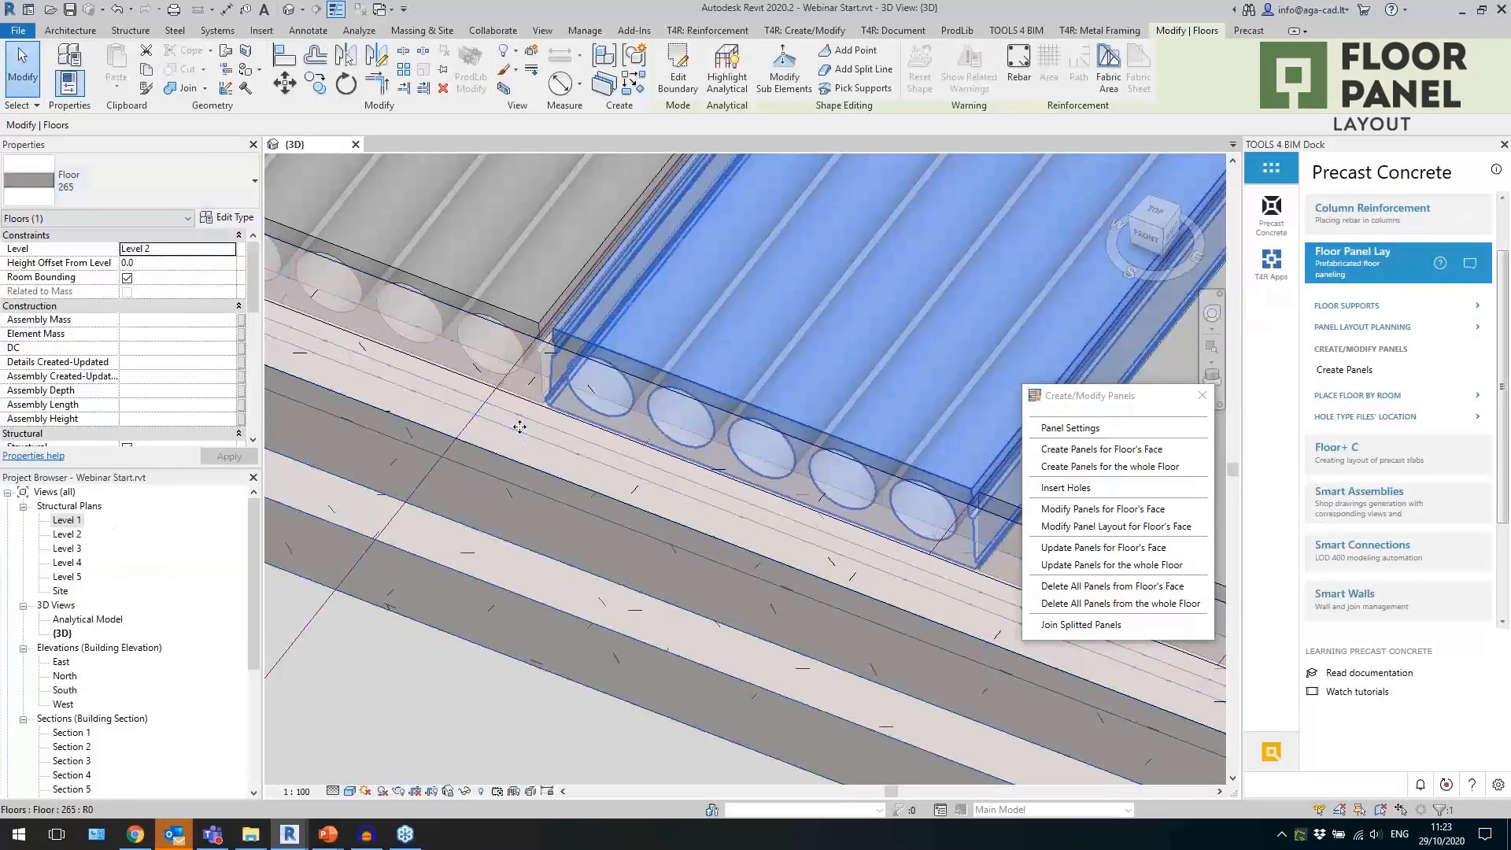
pyautogui.click(701, 425)
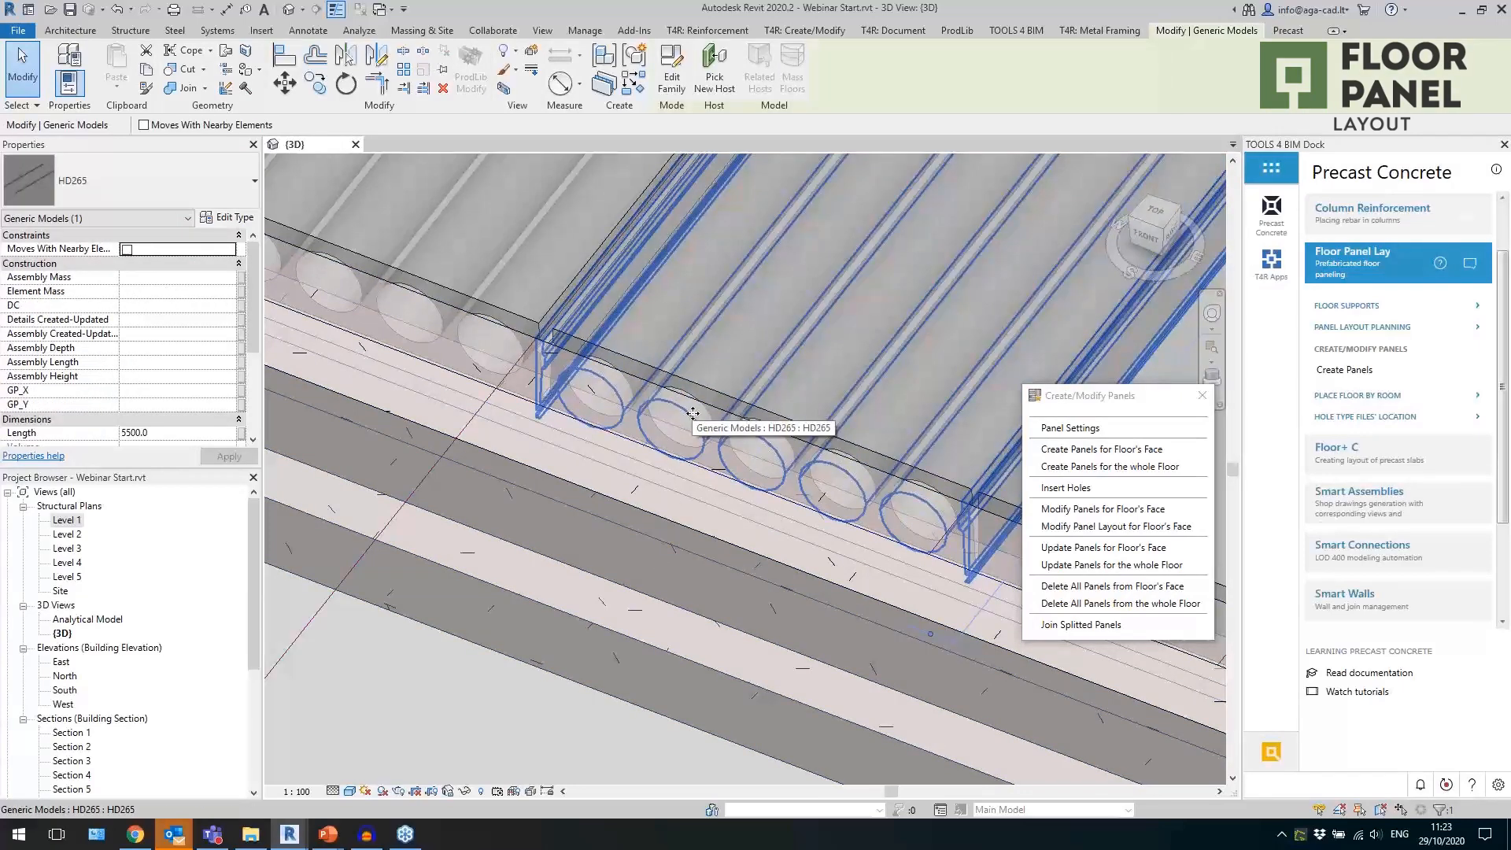
# Open the HD265 hole family, examine the void sweep that cuts the cores and side joints, and close the family without changes.
pyautogui.doubleClick(607, 435)
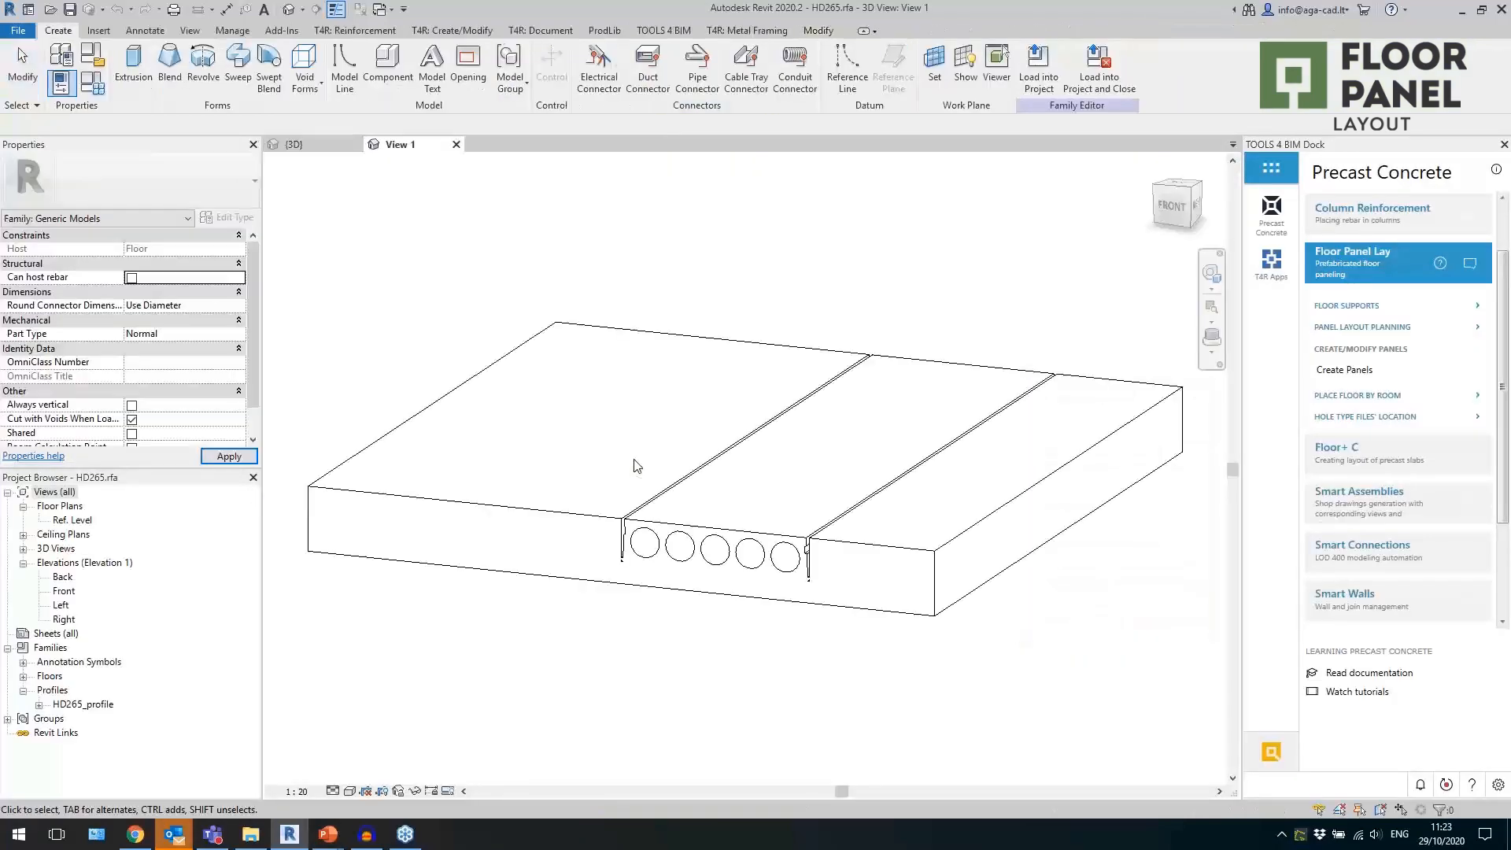
pyautogui.doubleClick(664, 555)
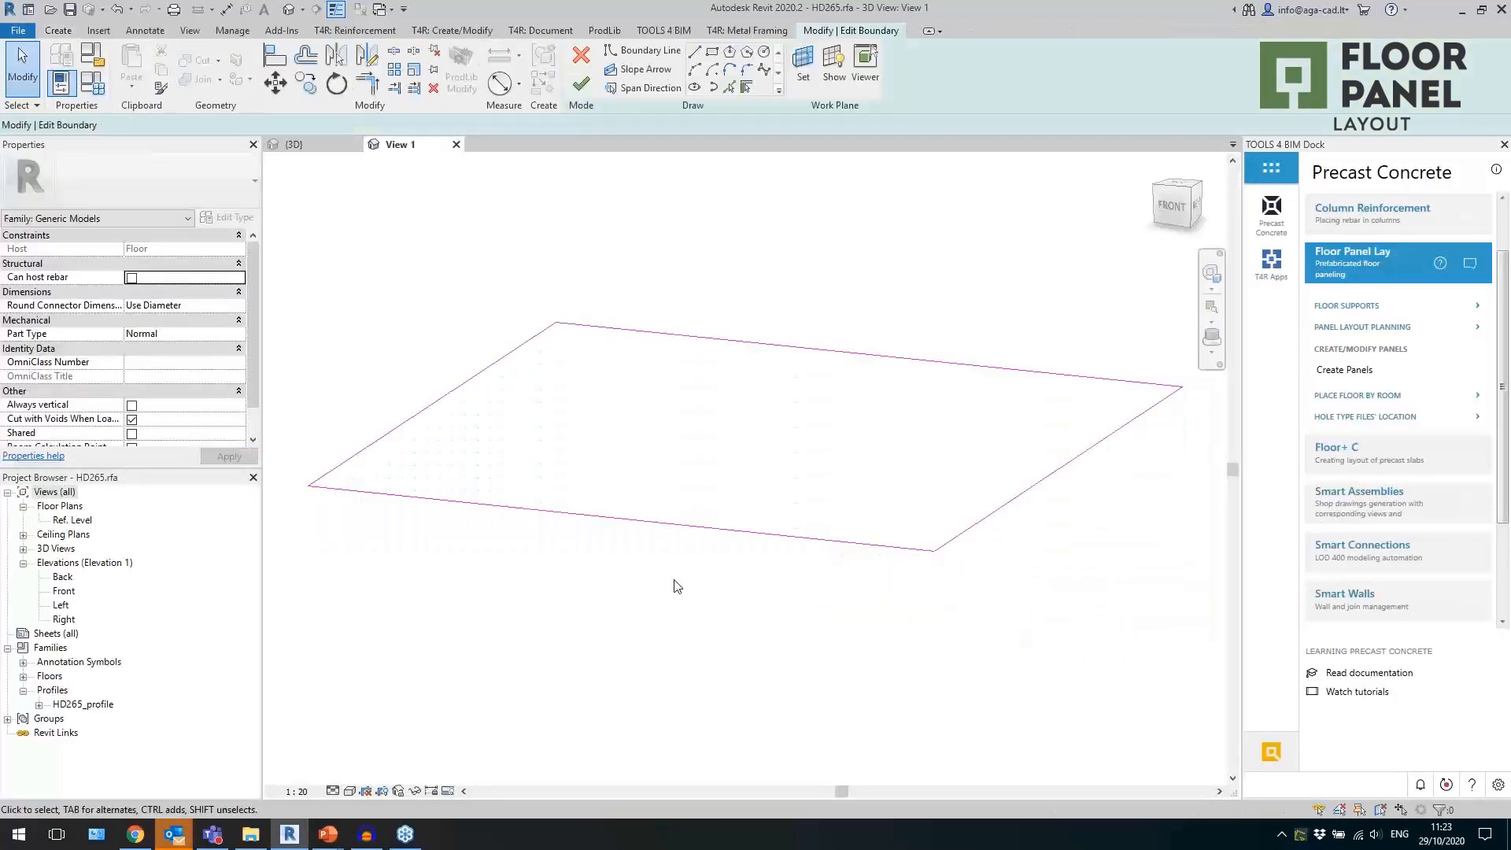
pyautogui.click(581, 79)
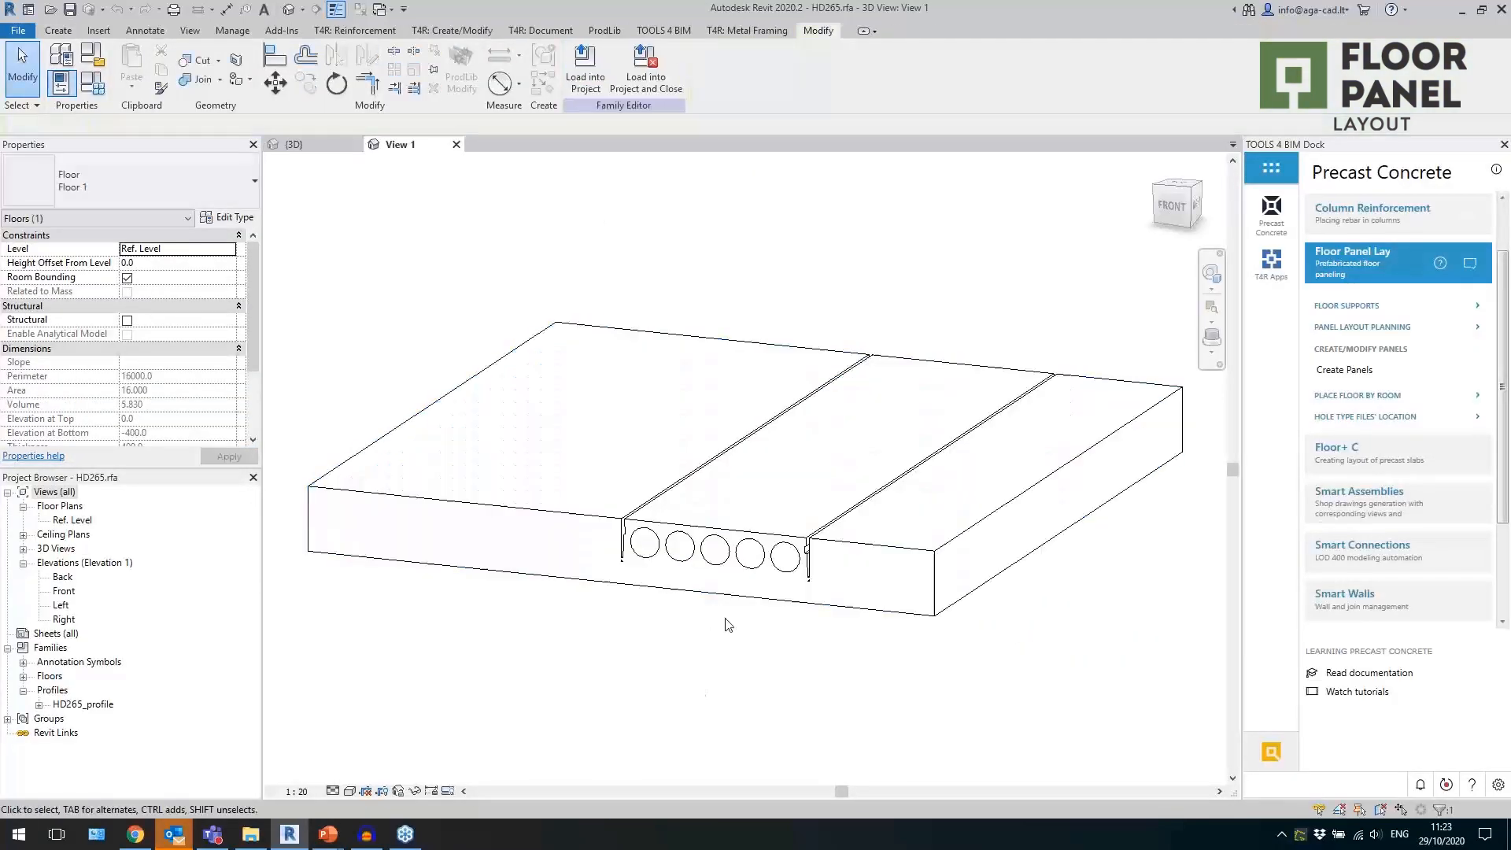
pyautogui.click(753, 548)
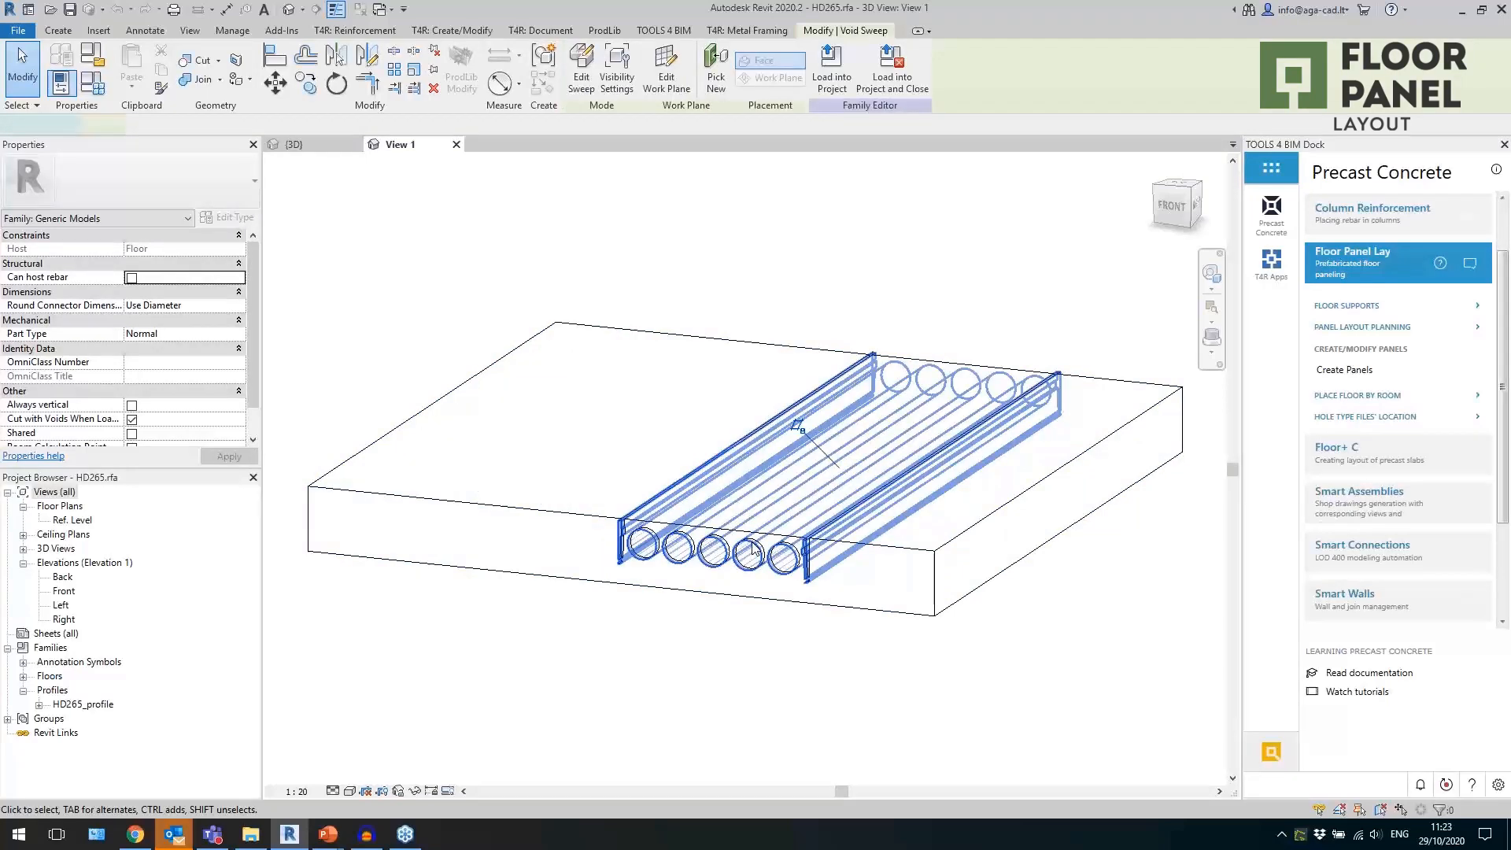
pyautogui.doubleClick(753, 549)
pyautogui.scroll(3, 947, 488)
pyautogui.click(682, 522)
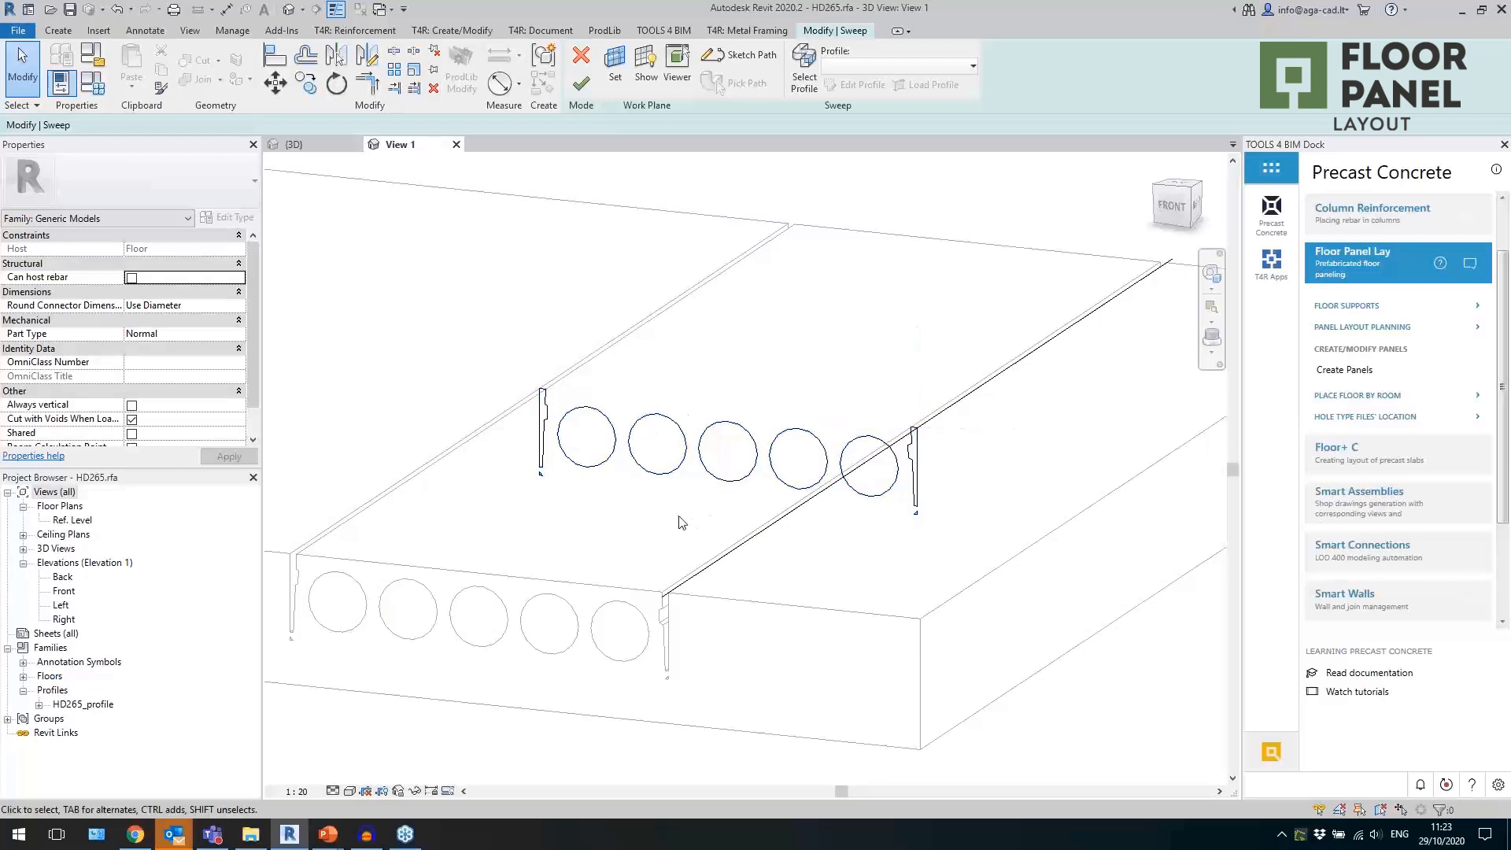
pyautogui.click(582, 74)
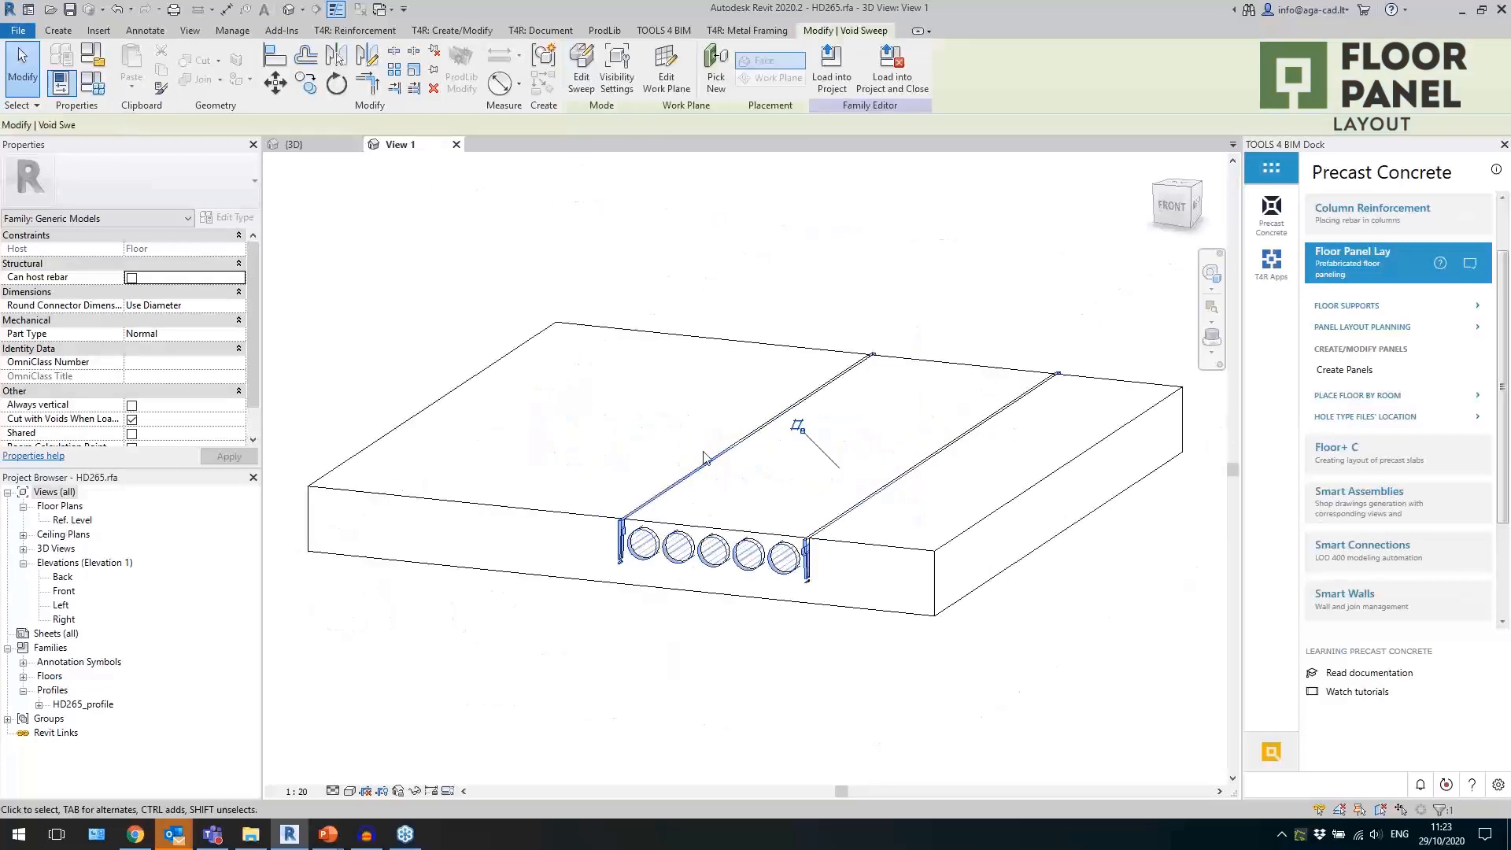
pyautogui.click(457, 144)
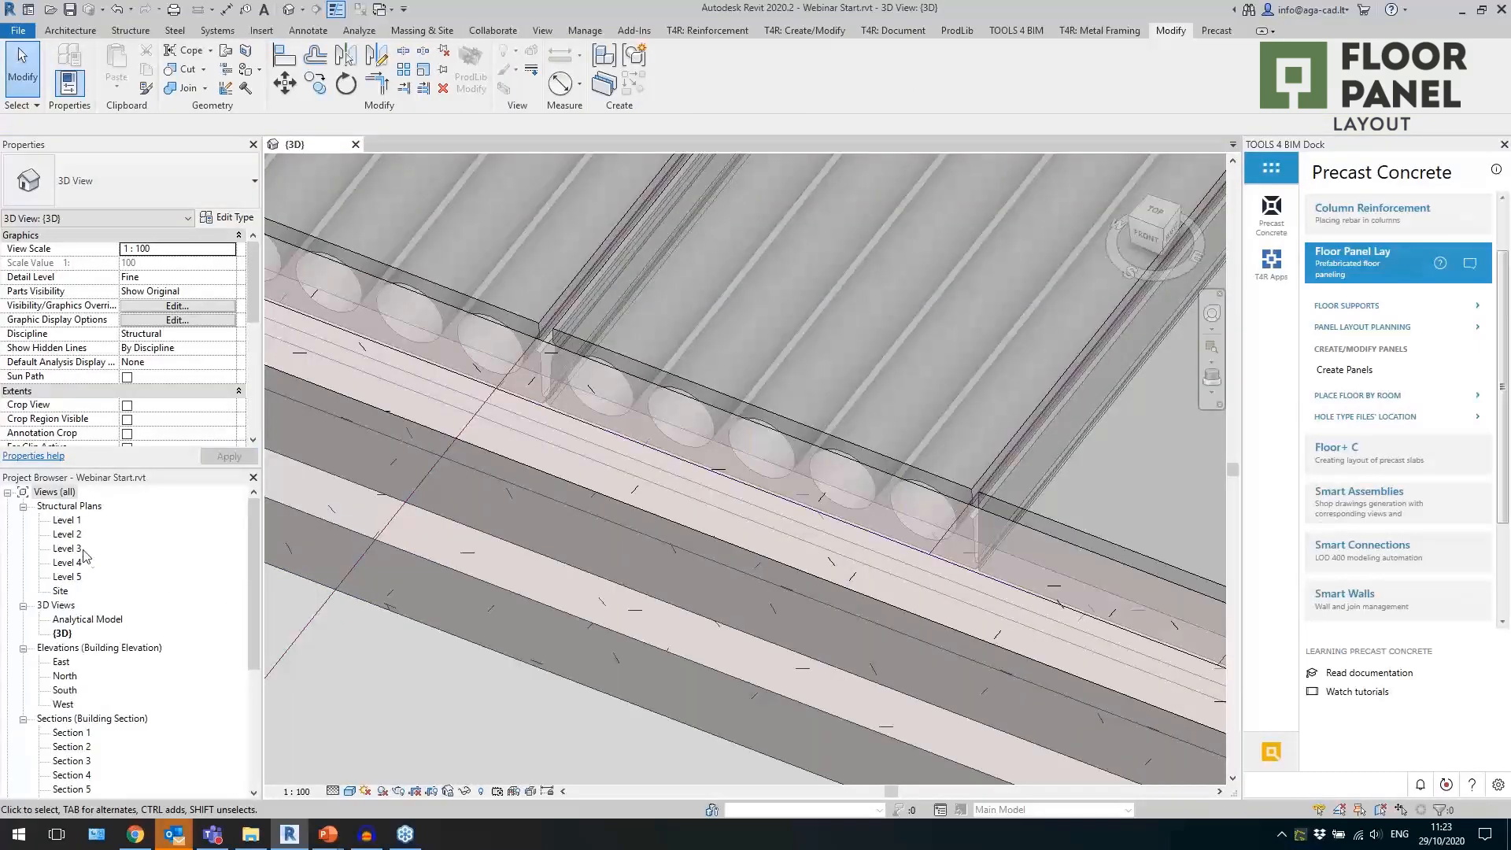
# Open the Level 2 structural plan and from it Section 8 to examine how the panel end bears on the beam.
pyautogui.doubleClick(69, 535)
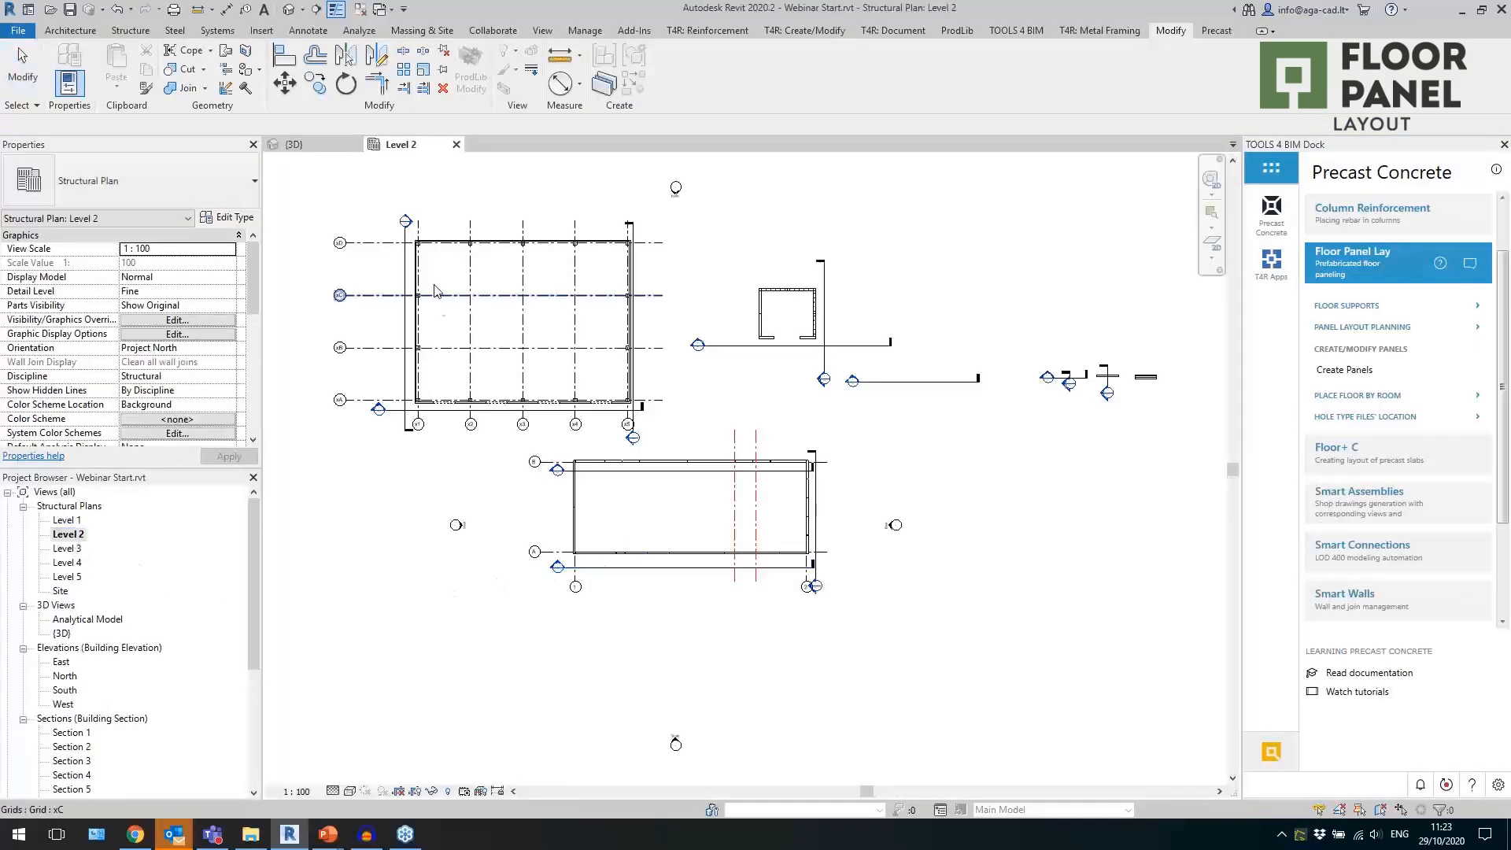
pyautogui.scroll(4, 439, 298)
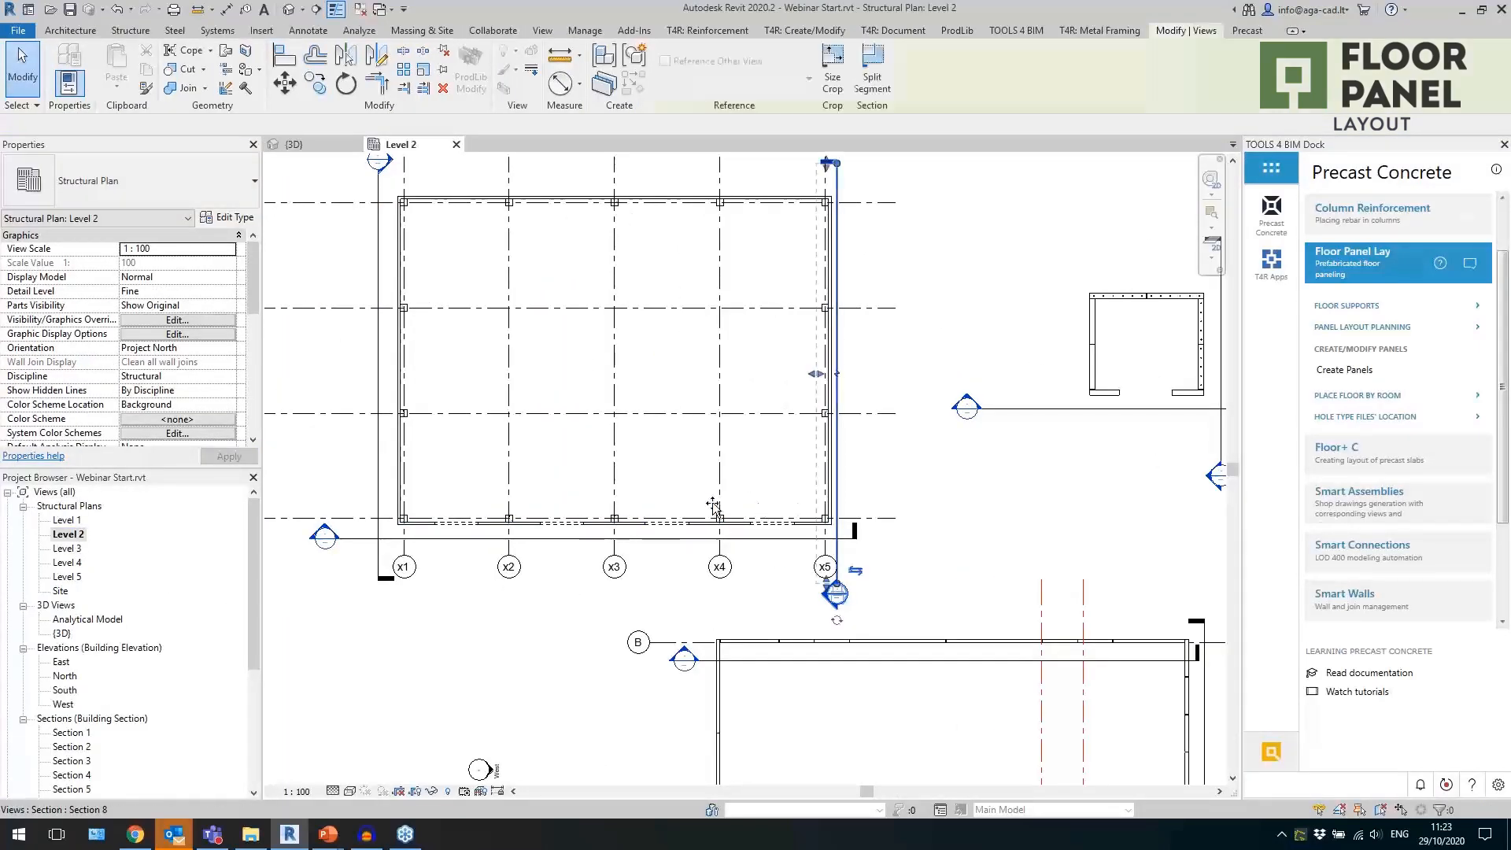
pyautogui.moveTo(761, 510); pyautogui.dragTo(675, 510)
pyautogui.click(590, 662)
pyautogui.doubleClick(672, 598)
pyautogui.scroll(5, 913, 581)
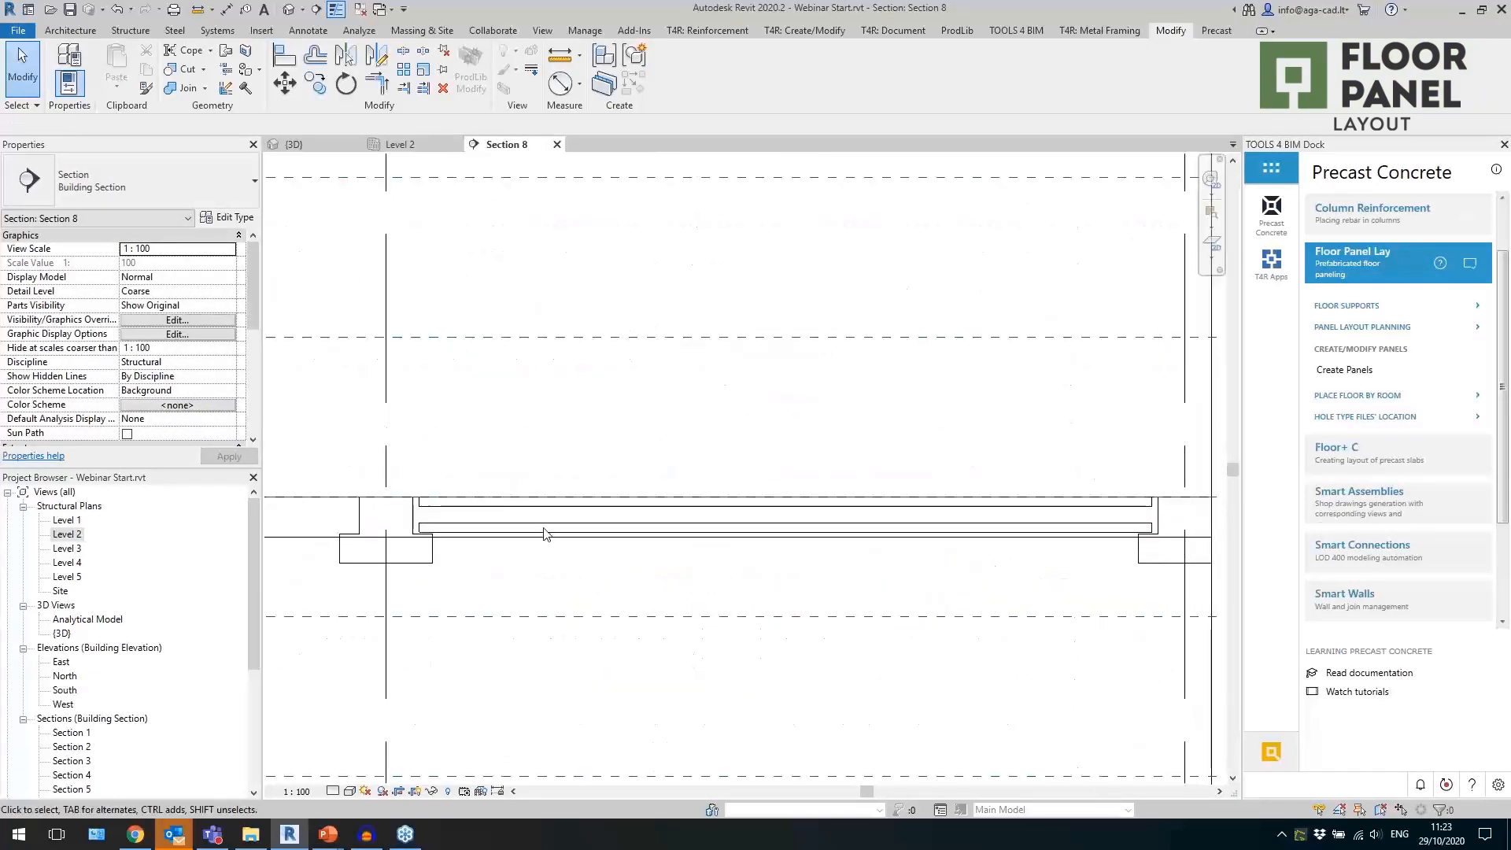
pyautogui.scroll(4, 490, 517)
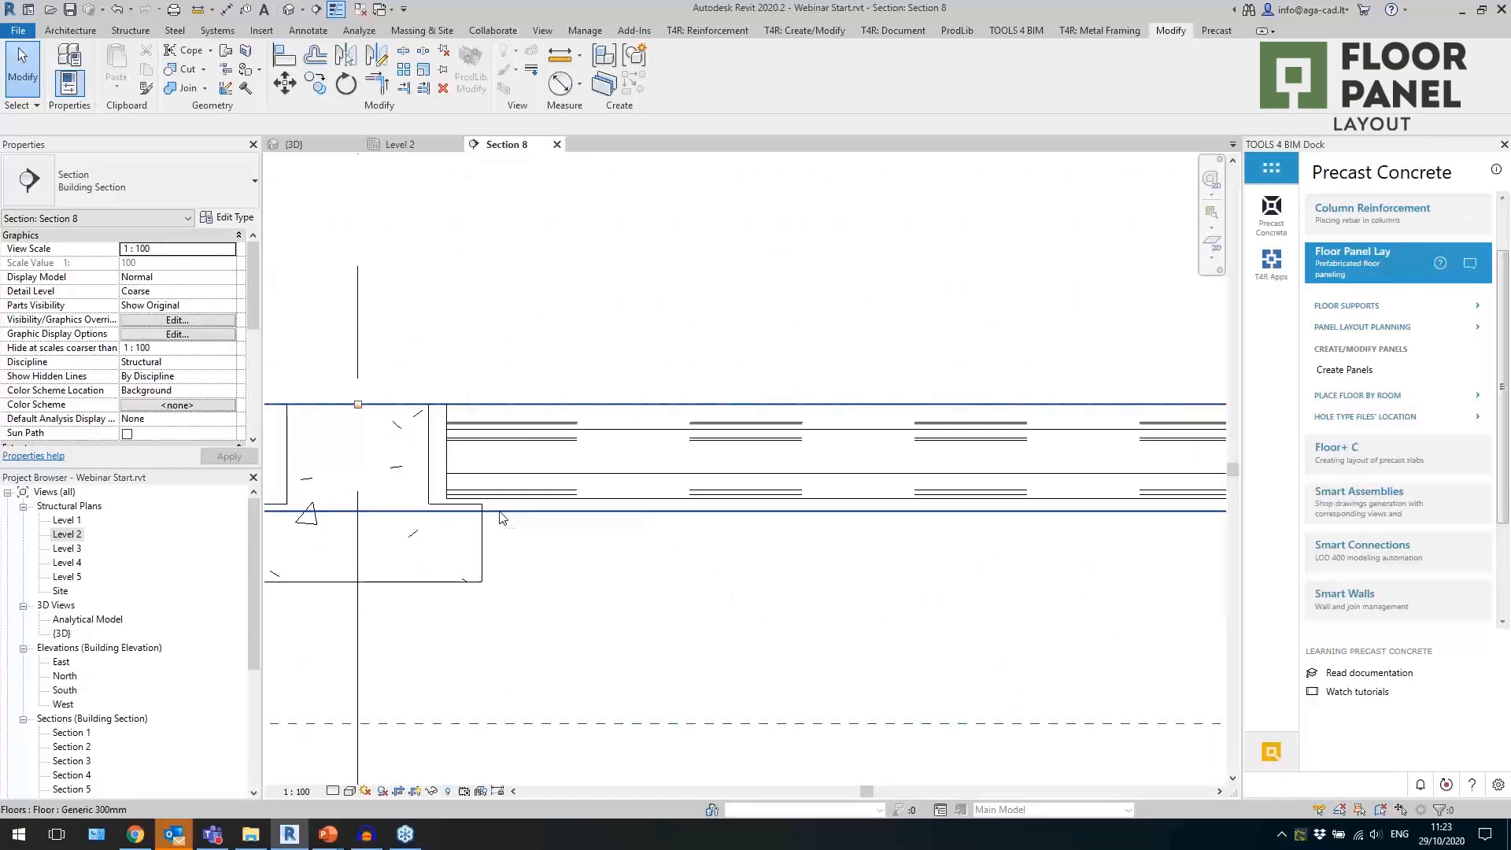
# Temporarily hide the Generic 300mm floor in Section 8 so only the panel and its beams remain.
pyautogui.click(499, 517)
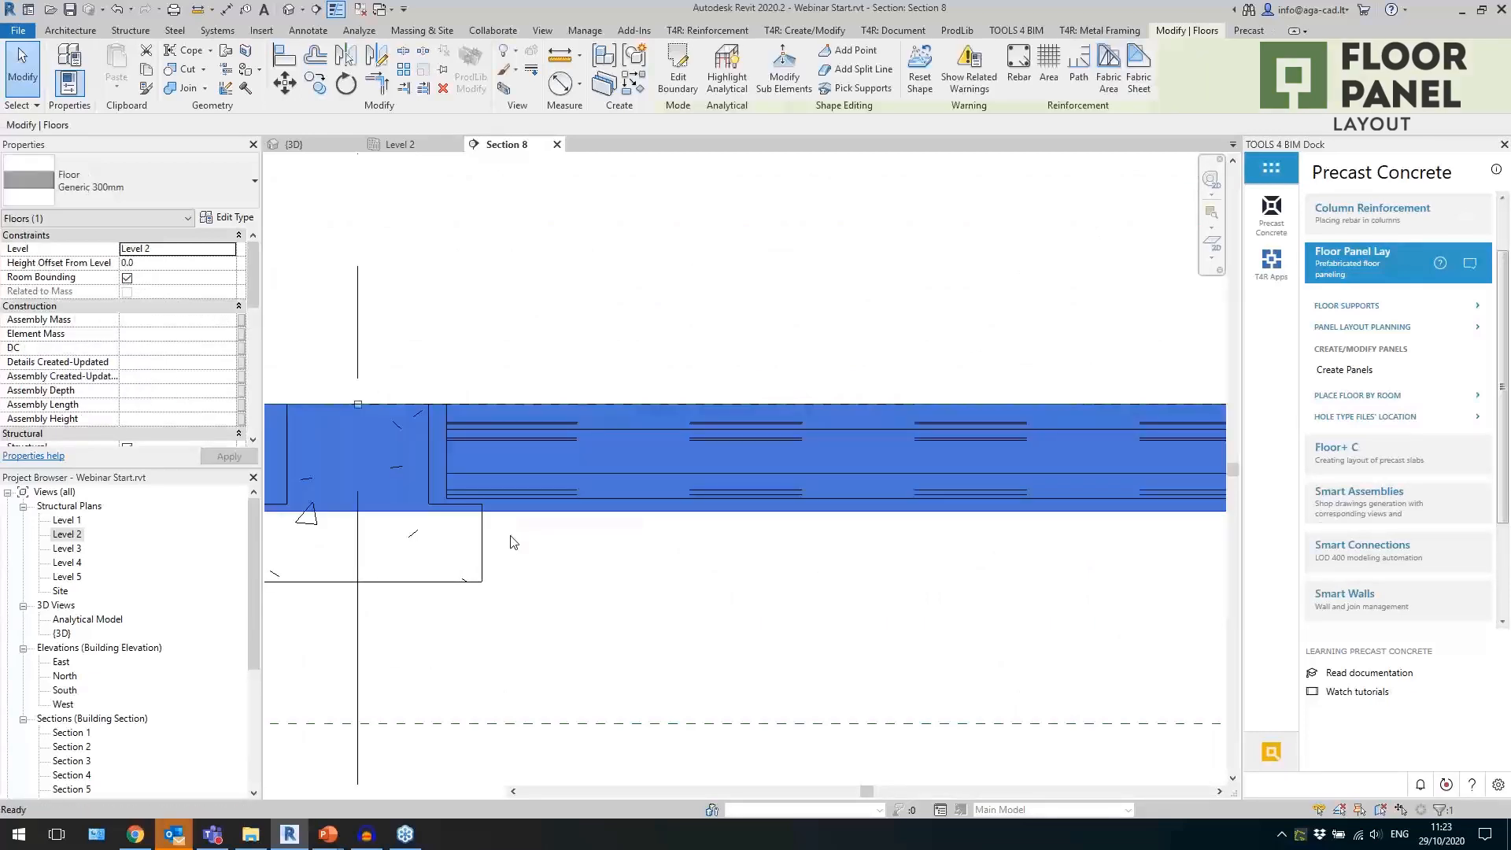
pyautogui.press('h')
pyautogui.press('h')
# Dimension the panel's bearing length on the first beam, from the beam ledge edge to the panel end, with an aligned dimension.
pyautogui.press('d')
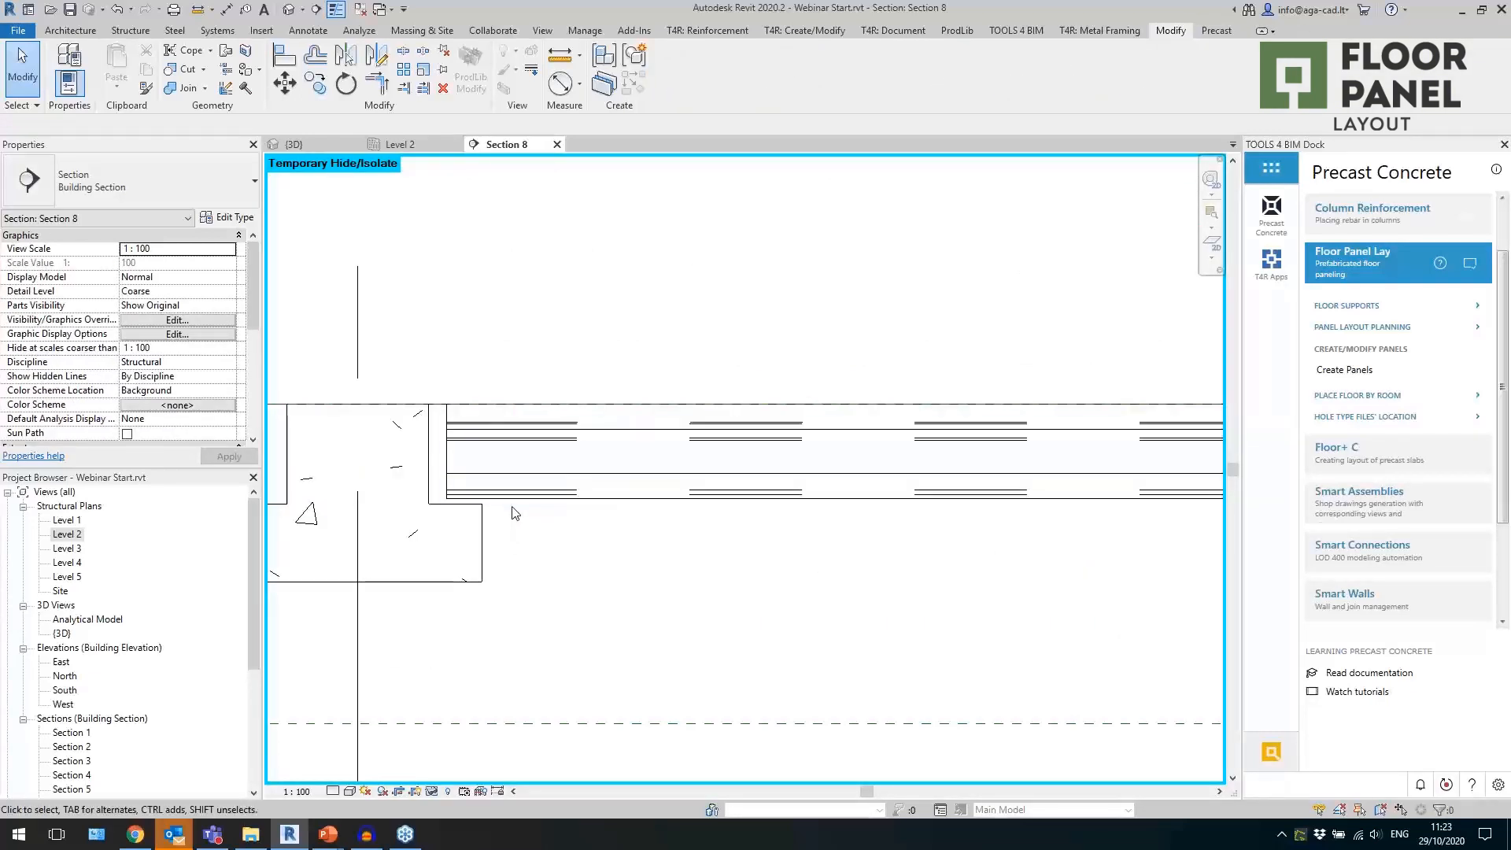
pyautogui.click(484, 546)
pyautogui.click(449, 490)
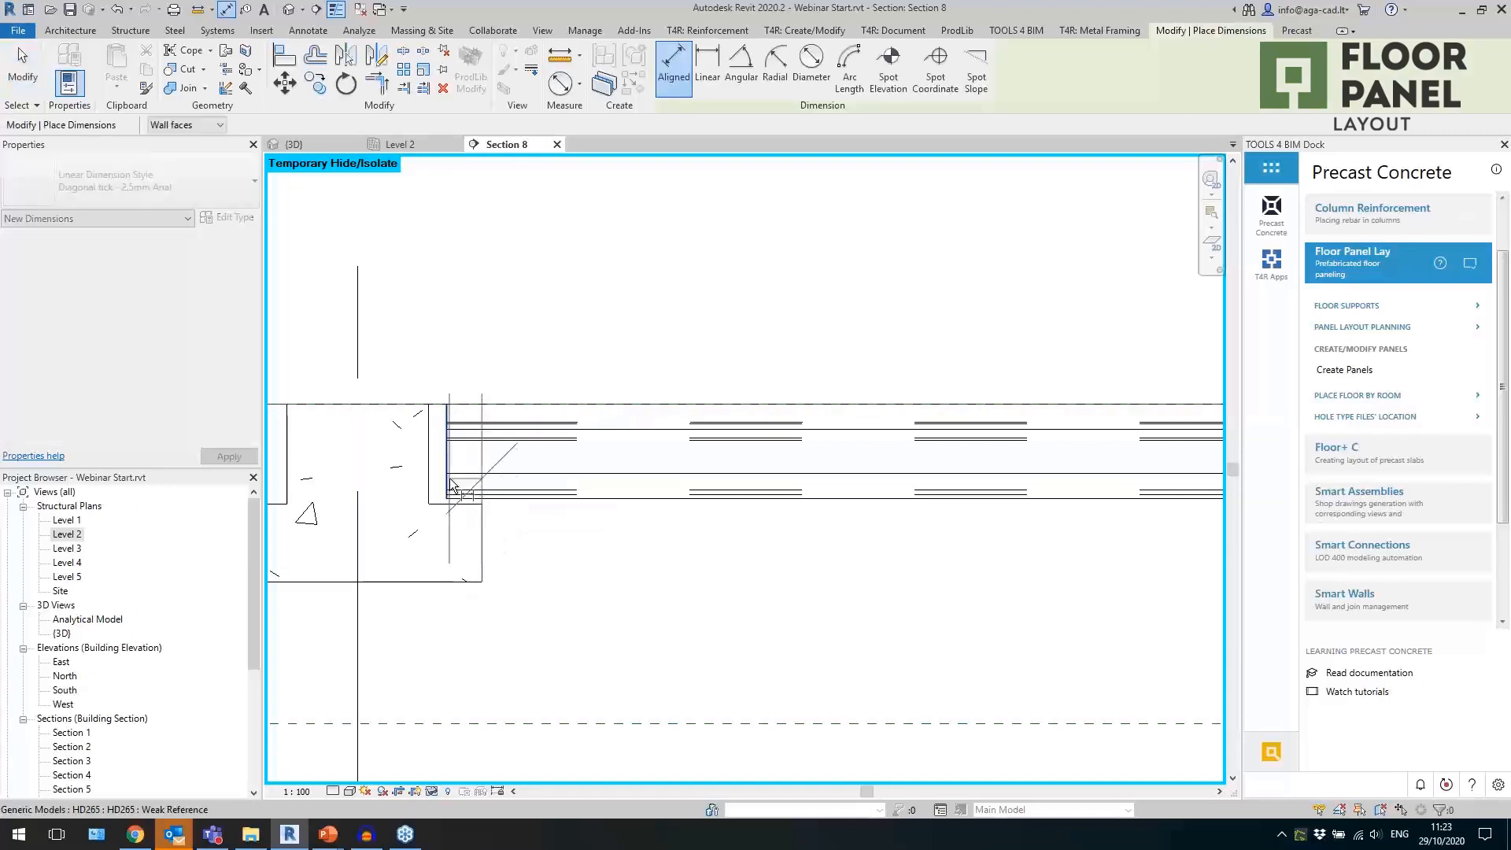
pyautogui.click(494, 286)
pyautogui.scroll(-3, 403, 455)
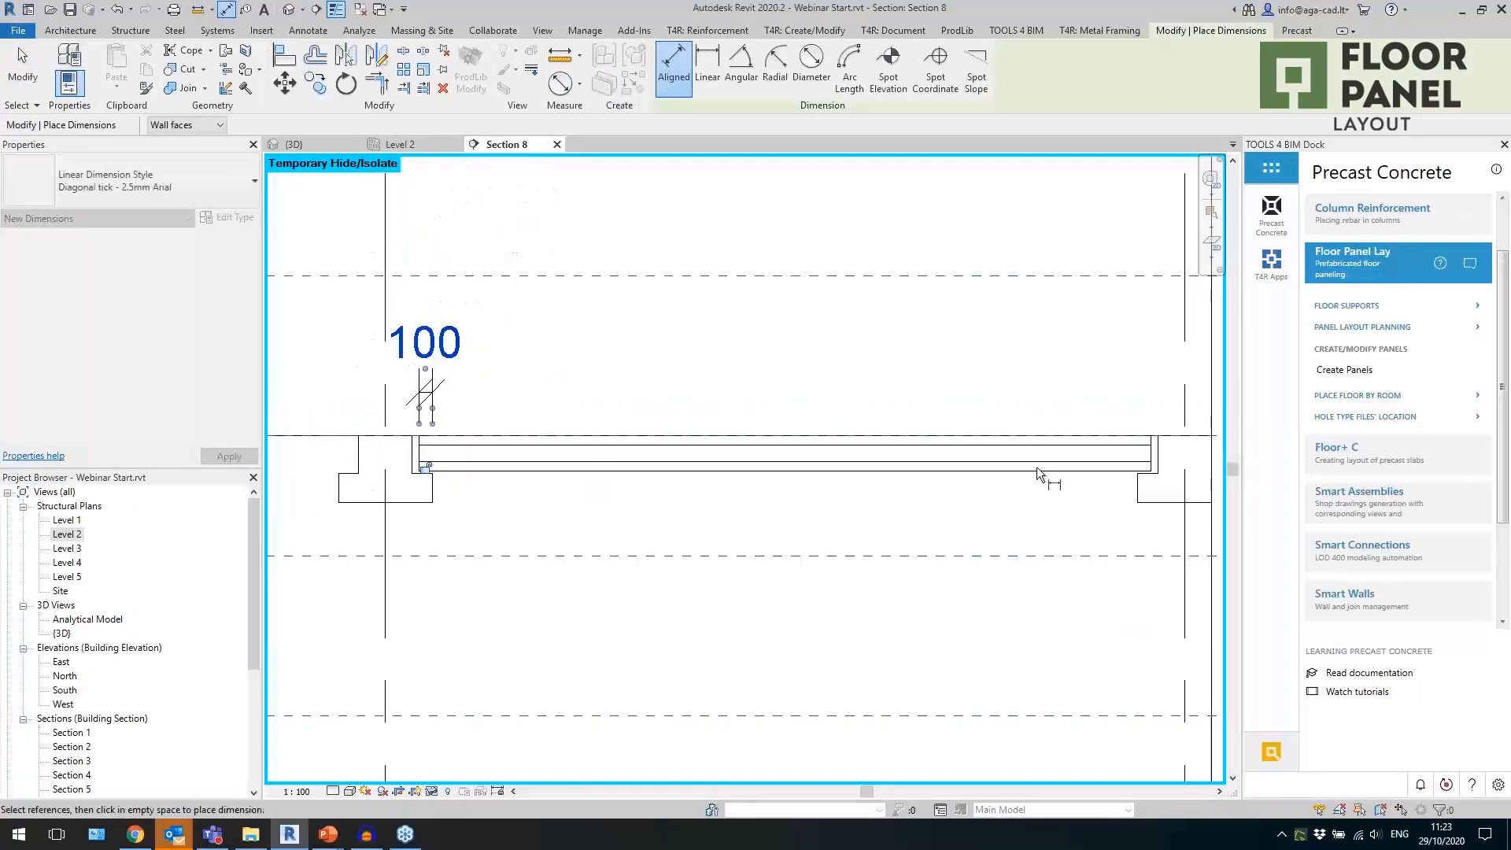
# Dimension the panel's bearing length on the beam at the opposite end and finish dimensioning.
pyautogui.scroll(2, 1121, 467)
pyautogui.click(1119, 500)
pyautogui.click(1144, 465)
pyautogui.click(1111, 332)
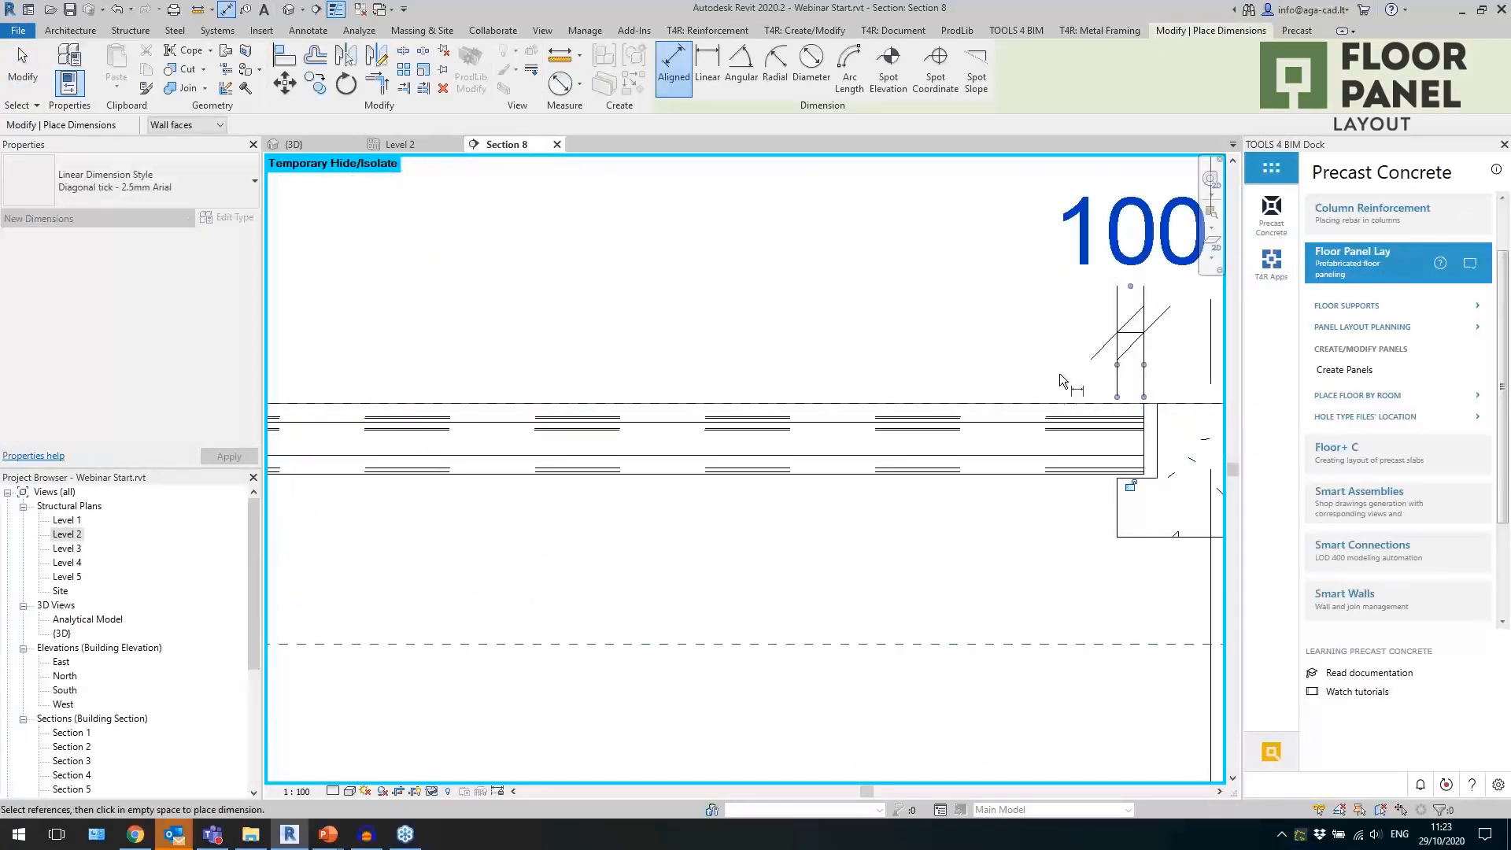
pyautogui.press('Escape')
pyautogui.scroll(-2, 1053, 384)
pyautogui.press('Escape')
pyautogui.scroll(-2, 1038, 454)
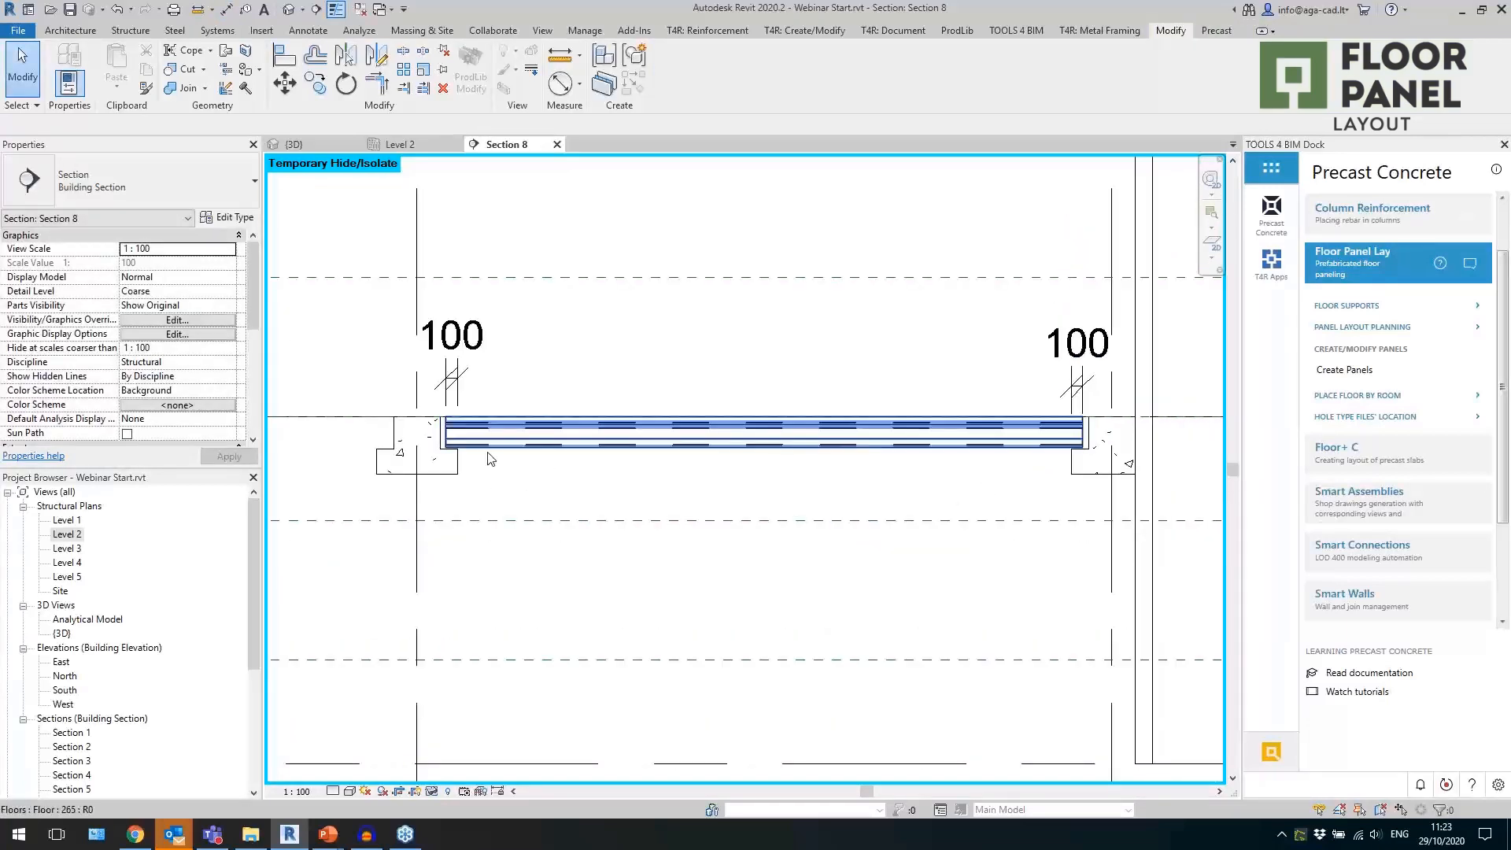
# Return to the 3D view and insert HD265 holes into the rear-bay panel that has no cores.
pyautogui.click(311, 145)
pyautogui.scroll(3, 801, 417)
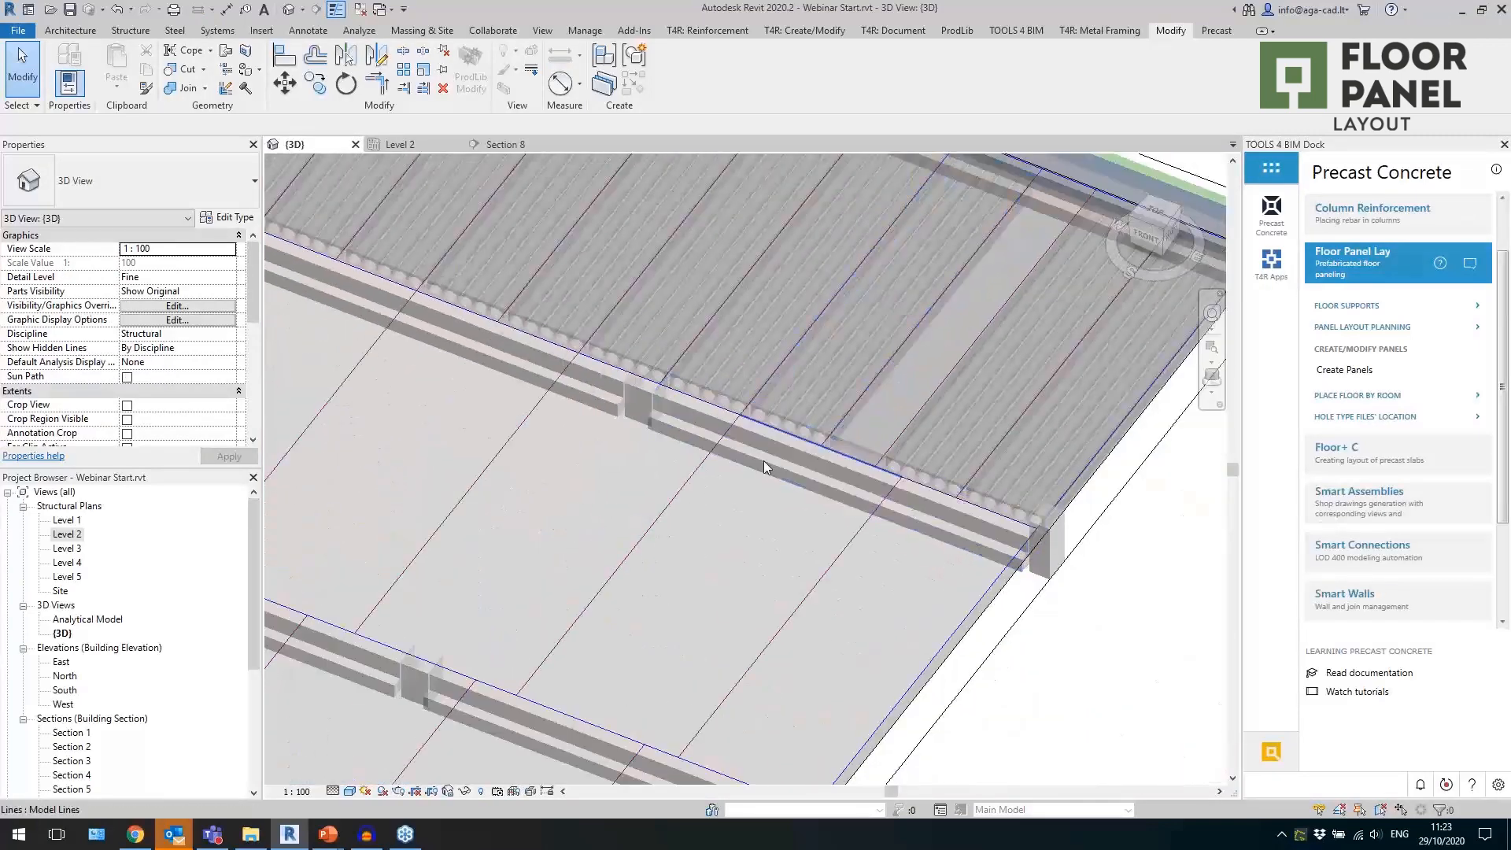
pyautogui.scroll(-2, 764, 461)
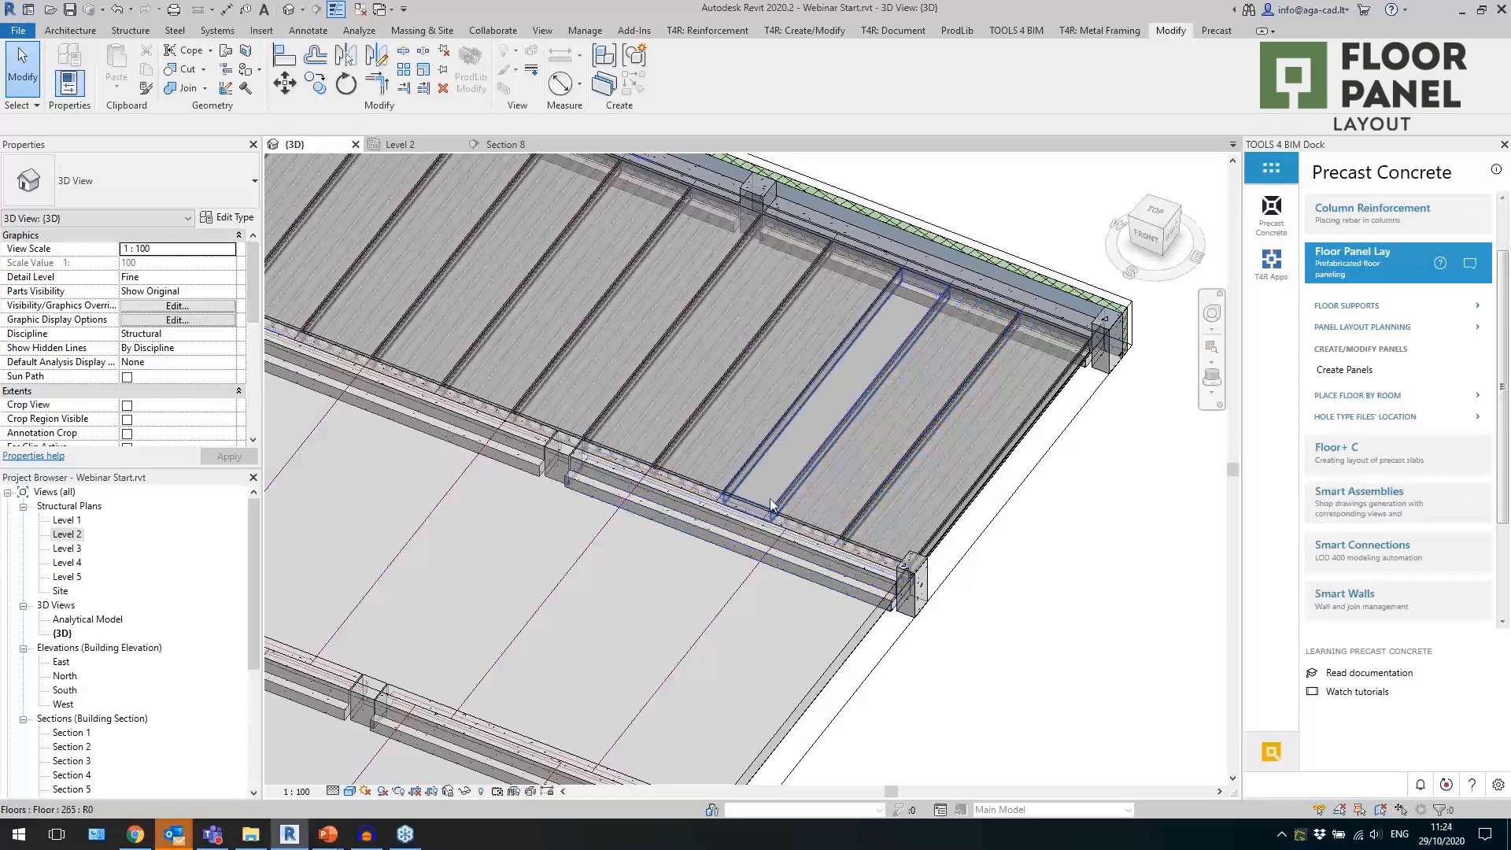
pyautogui.click(771, 505)
pyautogui.scroll(3, 795, 496)
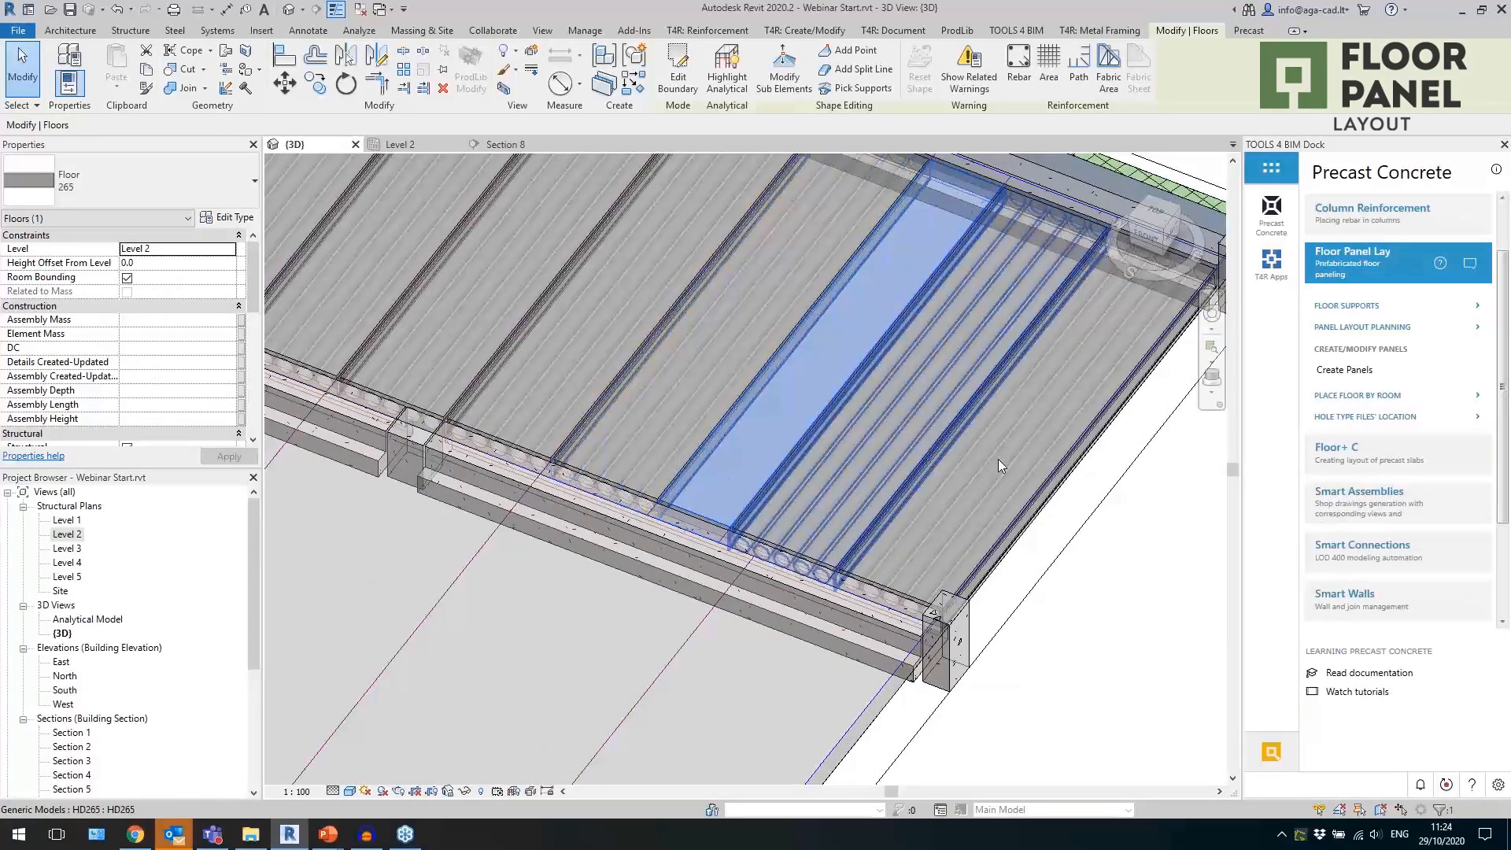
pyautogui.click(1344, 370)
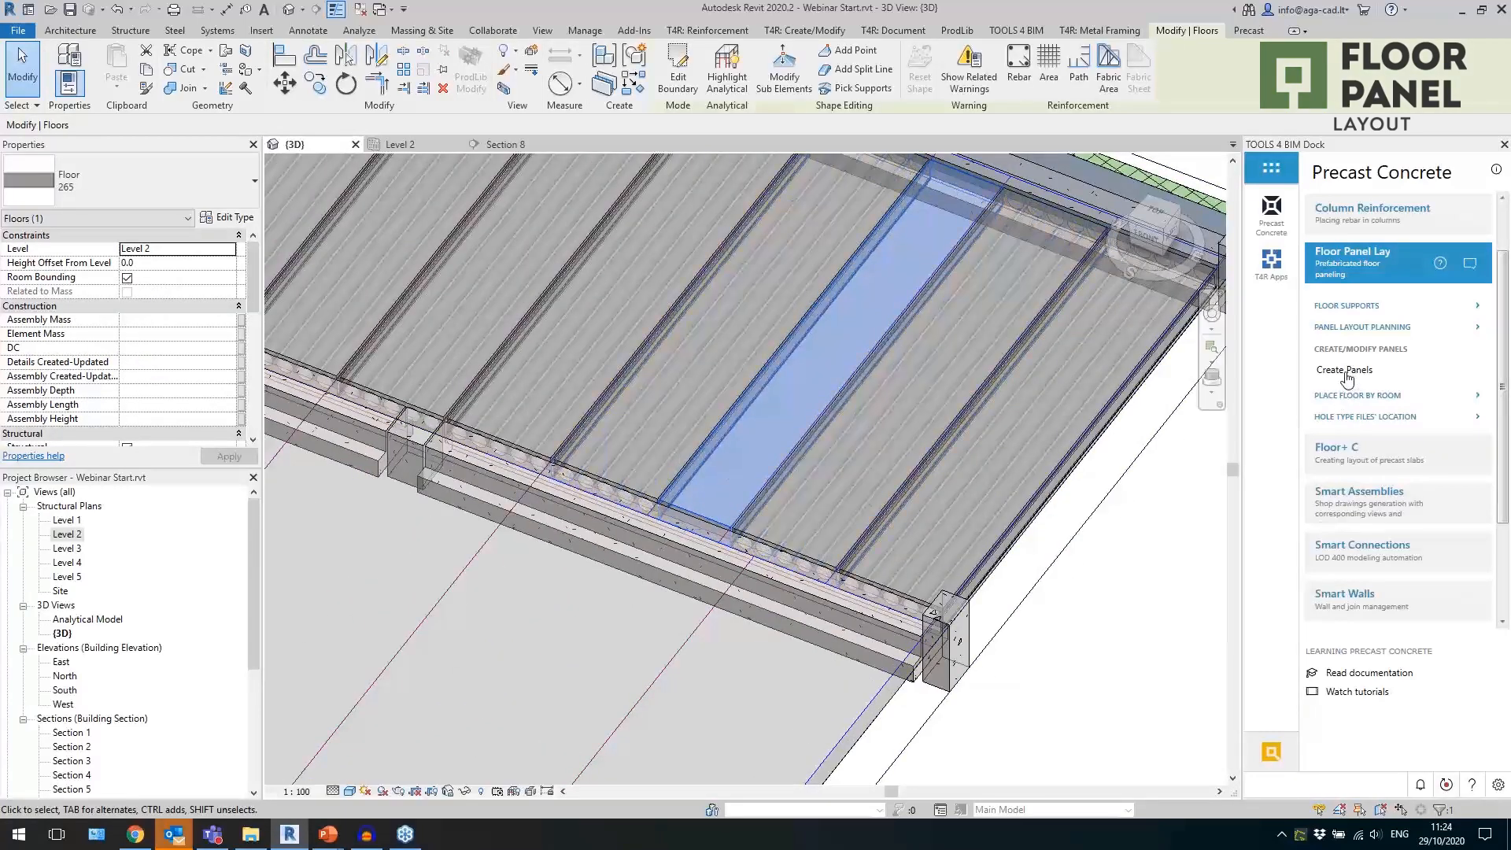
pyautogui.moveTo(762, 304); pyautogui.dragTo(1073, 259)
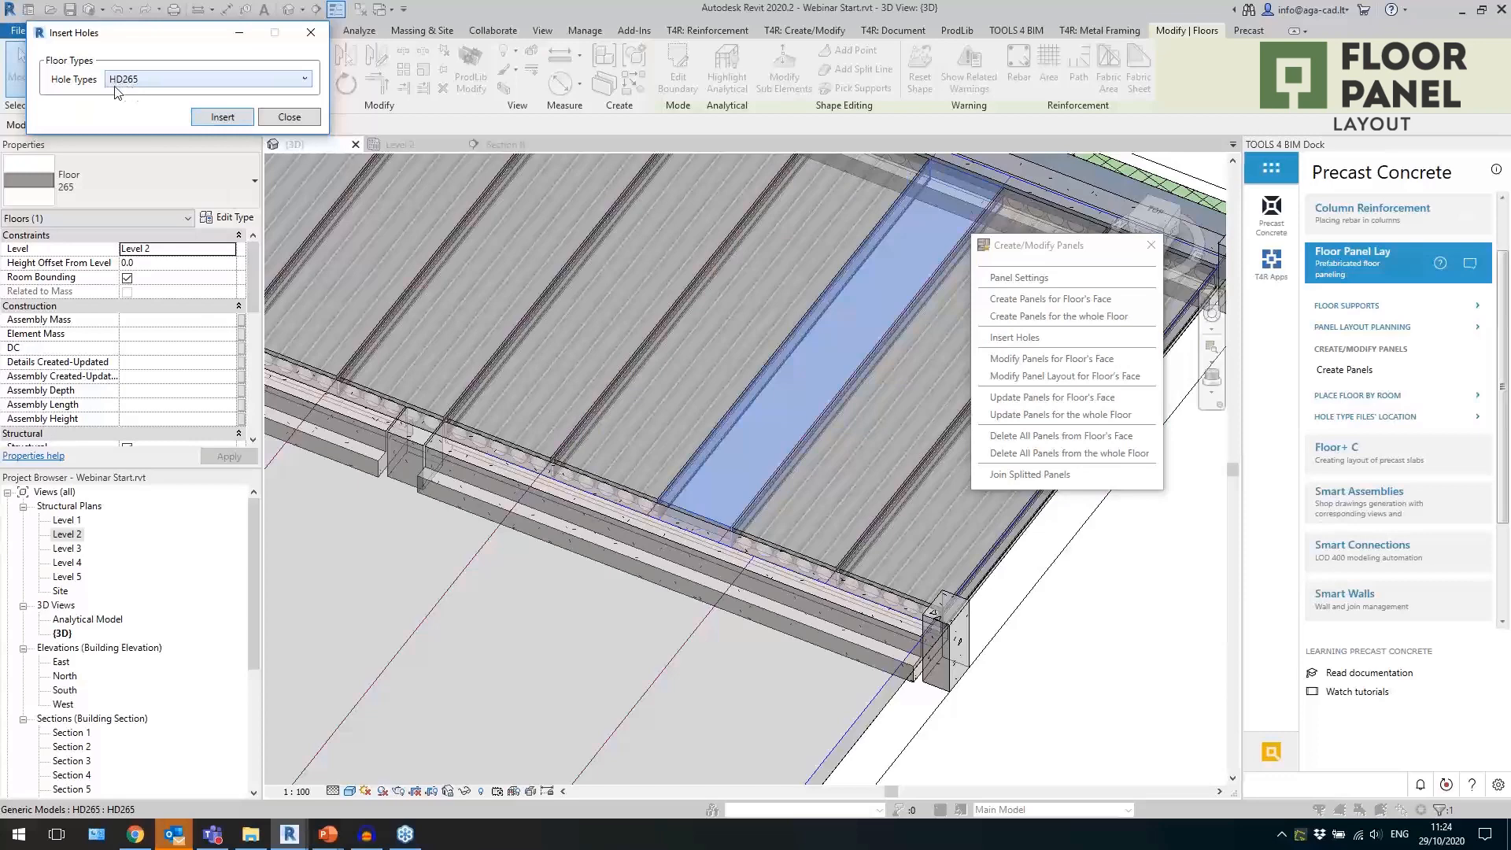
pyautogui.click(227, 117)
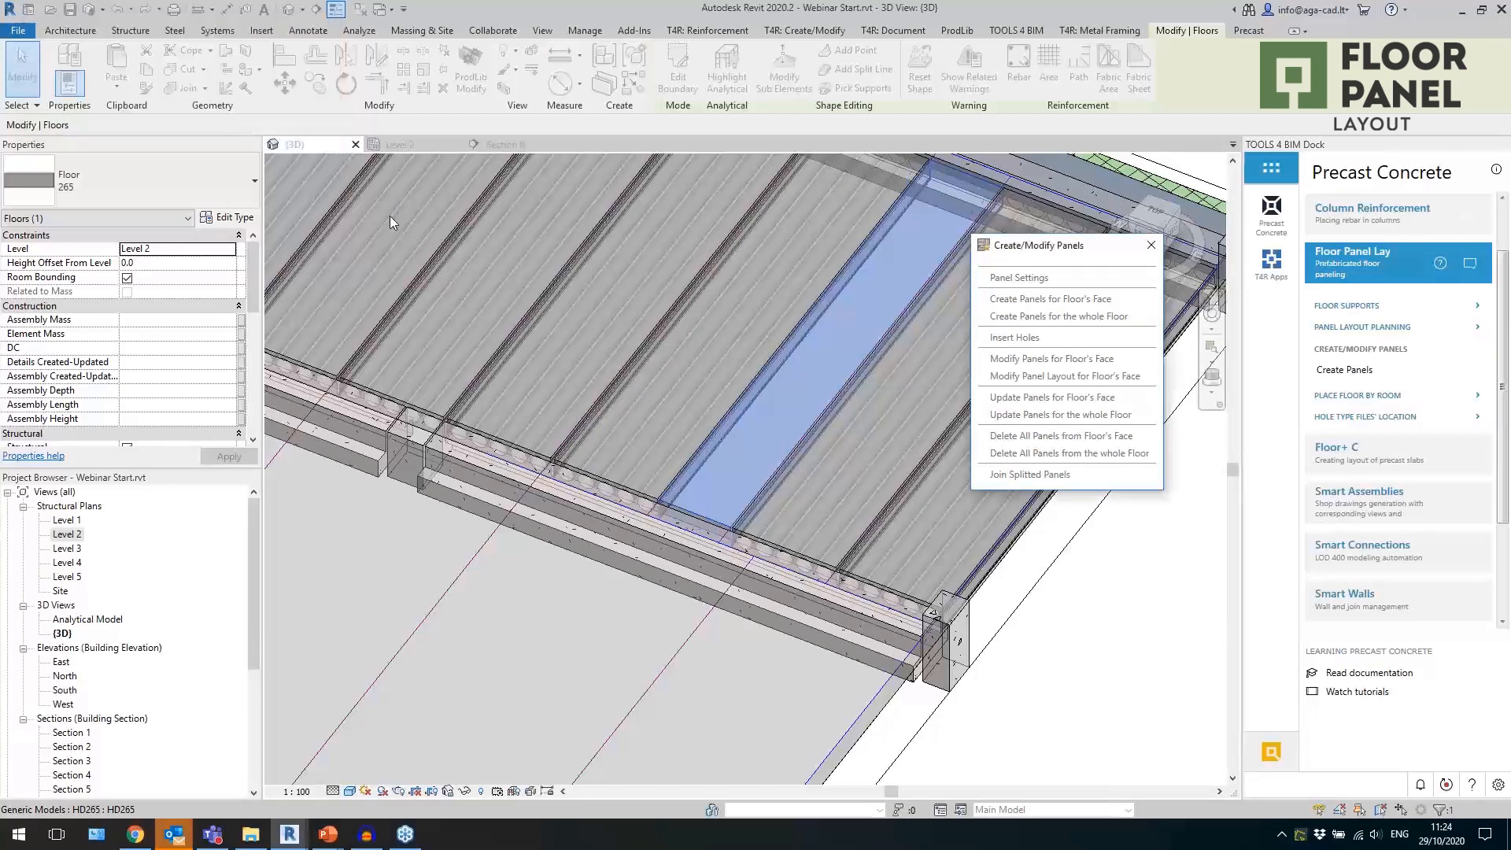
# Examine the inserted cores at the end of that rear-bay panel.
pyautogui.click(1042, 703)
pyautogui.scroll(6, 748, 507)
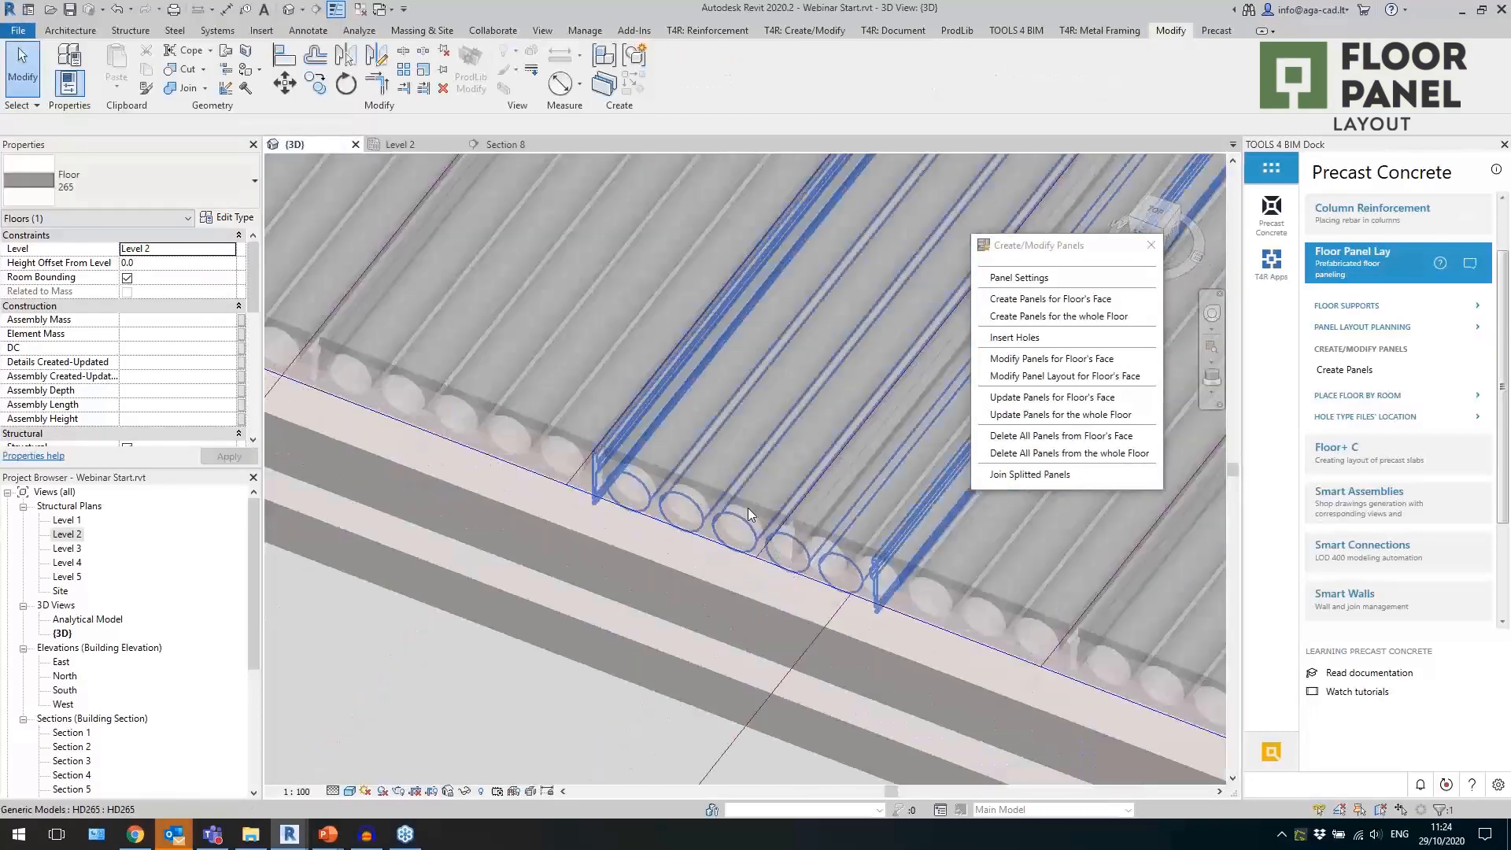
pyautogui.click(773, 503)
pyautogui.moveTo(773, 503); pyautogui.dragTo(868, 583, button='middle')
pyautogui.scroll(-5, 1012, 647)
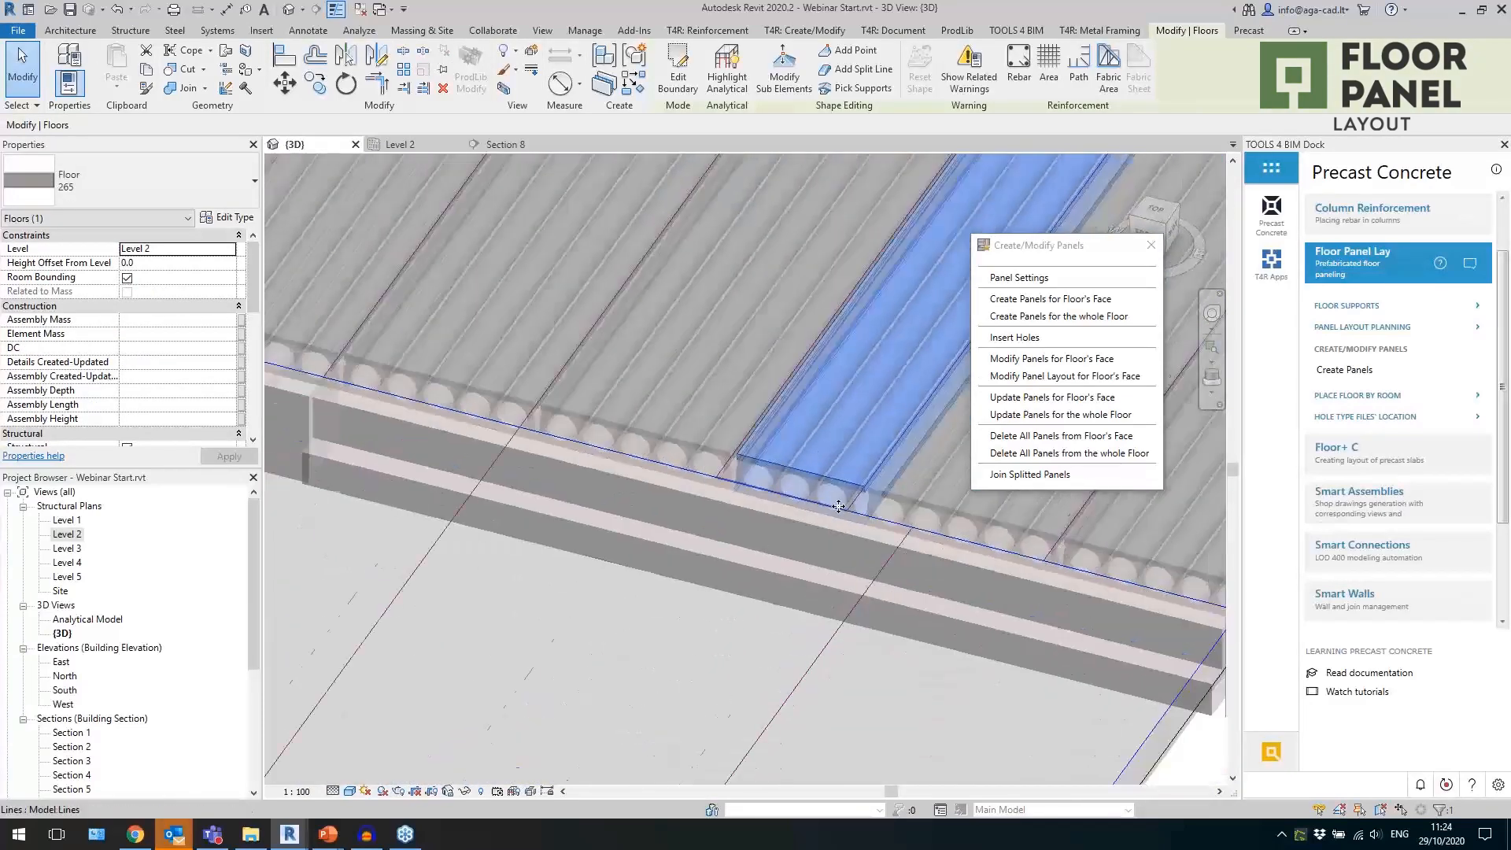
pyautogui.click(1011, 647)
pyautogui.scroll(-3, 1011, 645)
pyautogui.scroll(1, 669, 639)
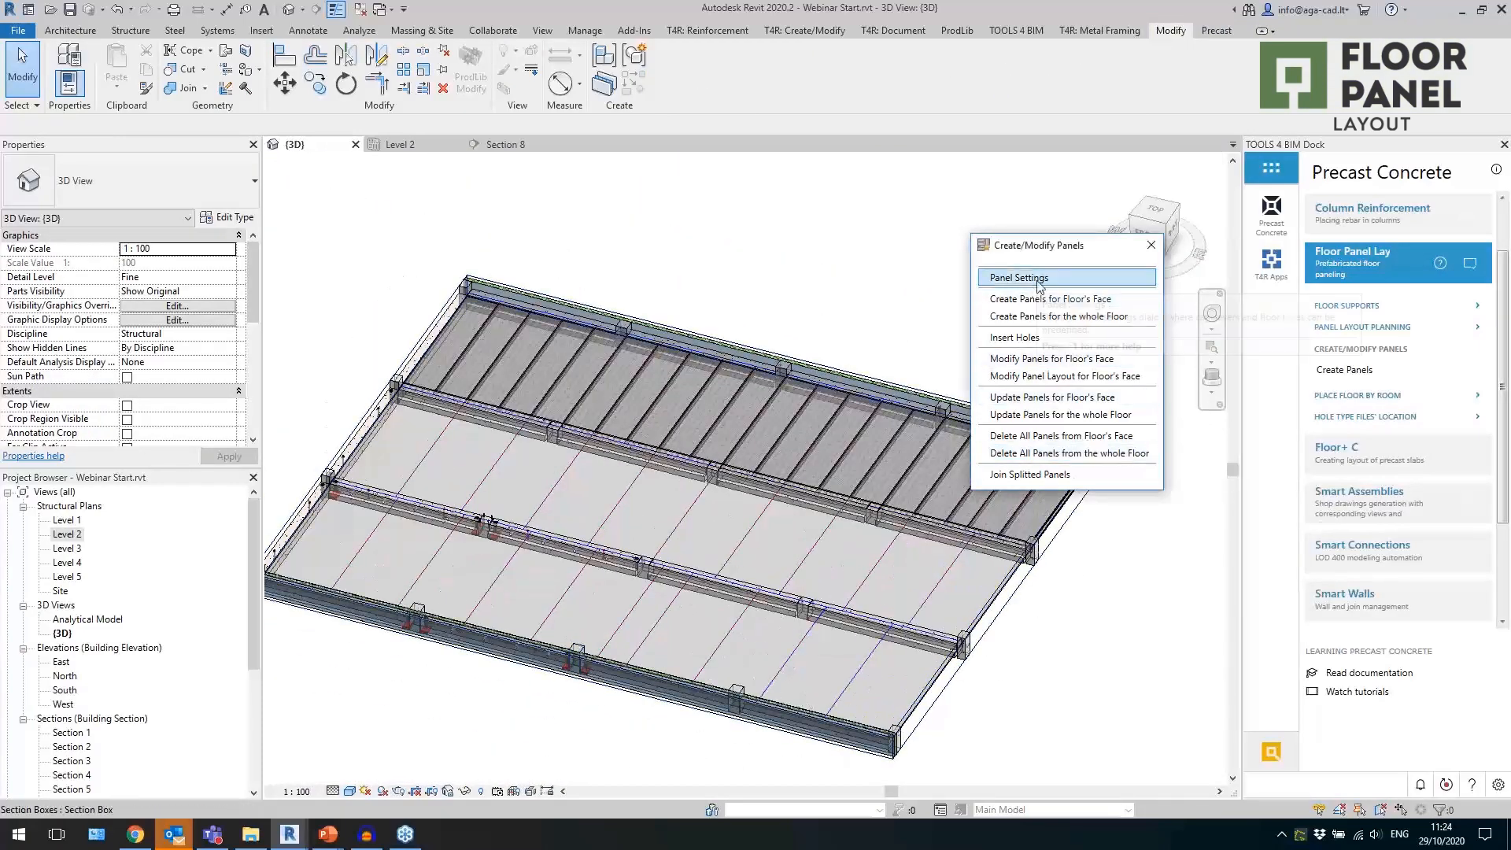
# Configure the panel settings with precast floor 400, hole type DT400 and cast in place floor 400.
pyautogui.click(1020, 277)
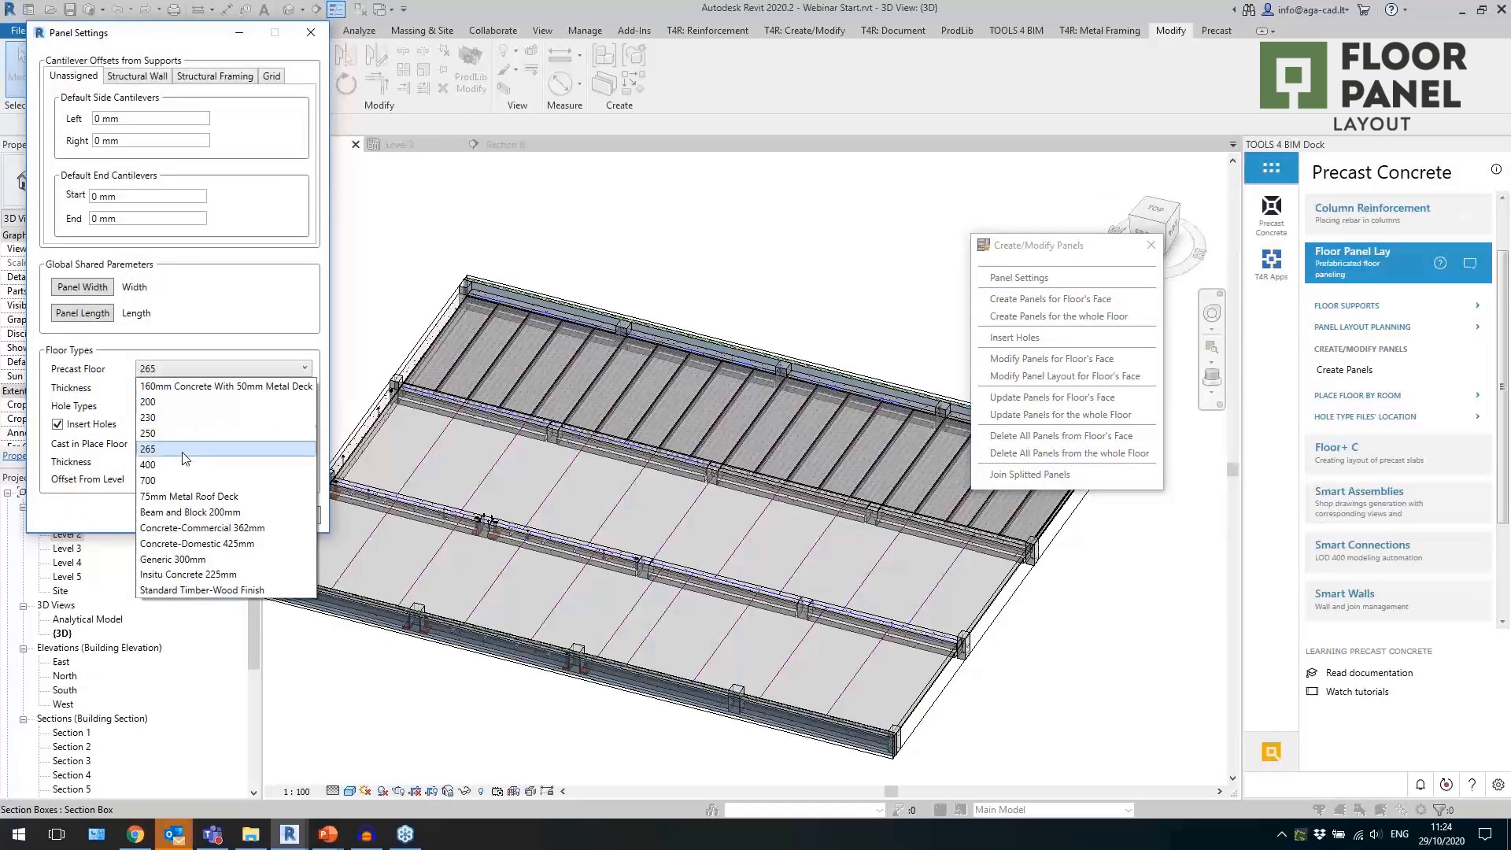
pyautogui.click(184, 466)
pyautogui.click(210, 413)
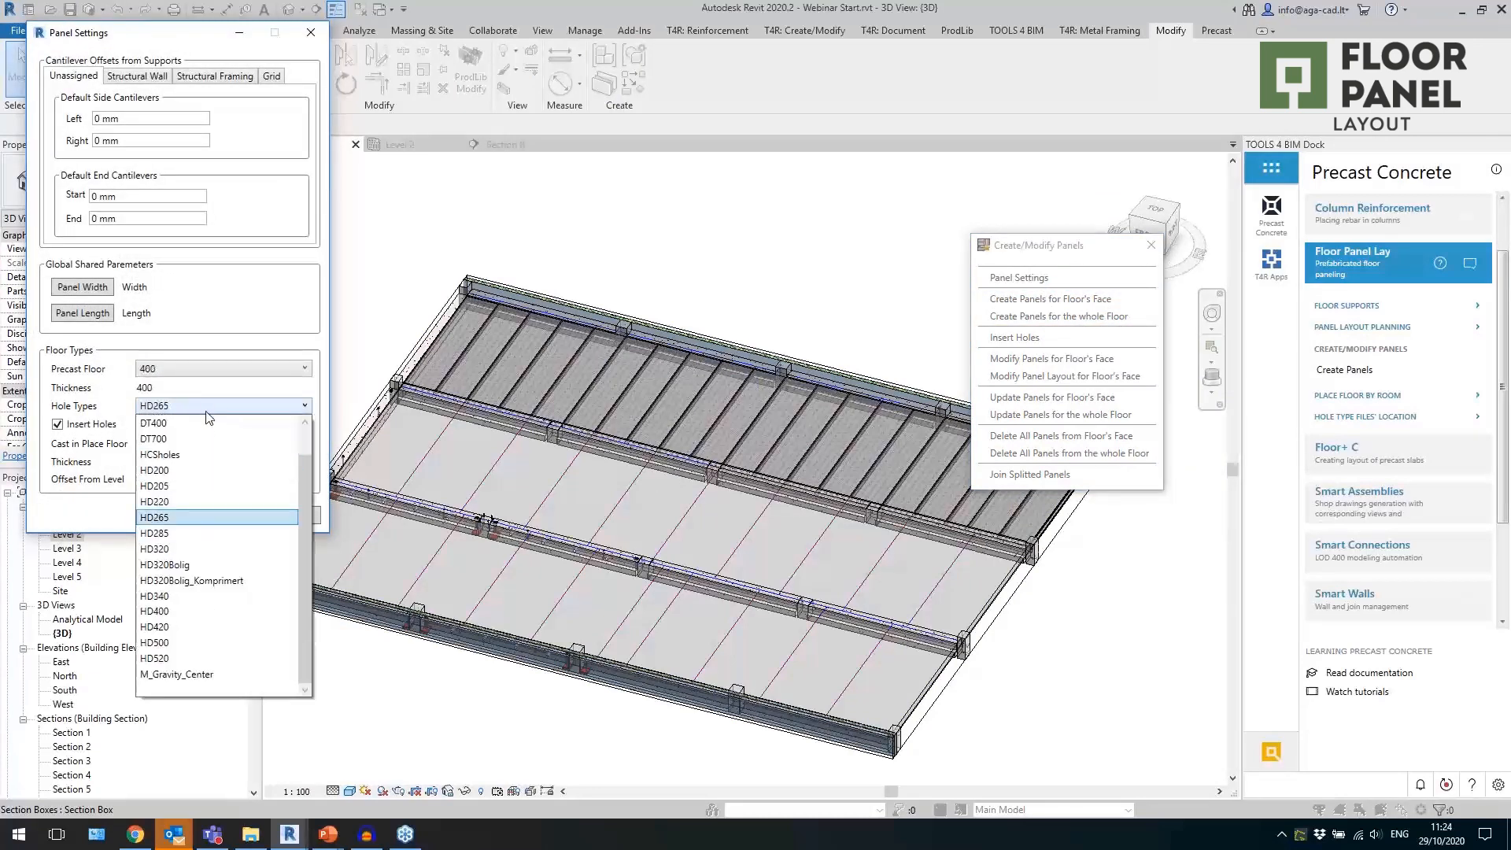
pyautogui.click(158, 418)
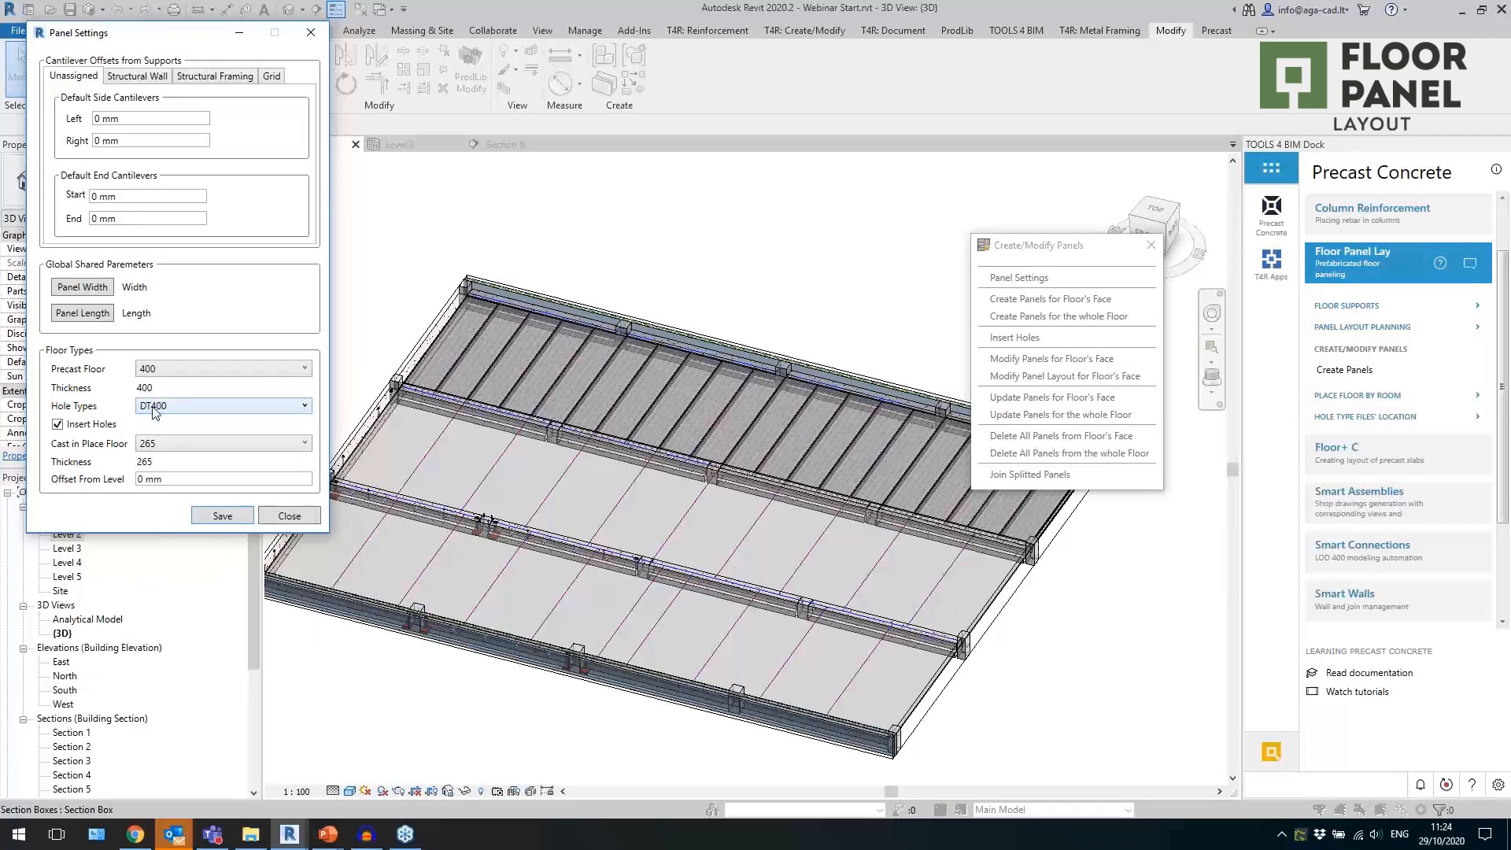
pyautogui.click(175, 446)
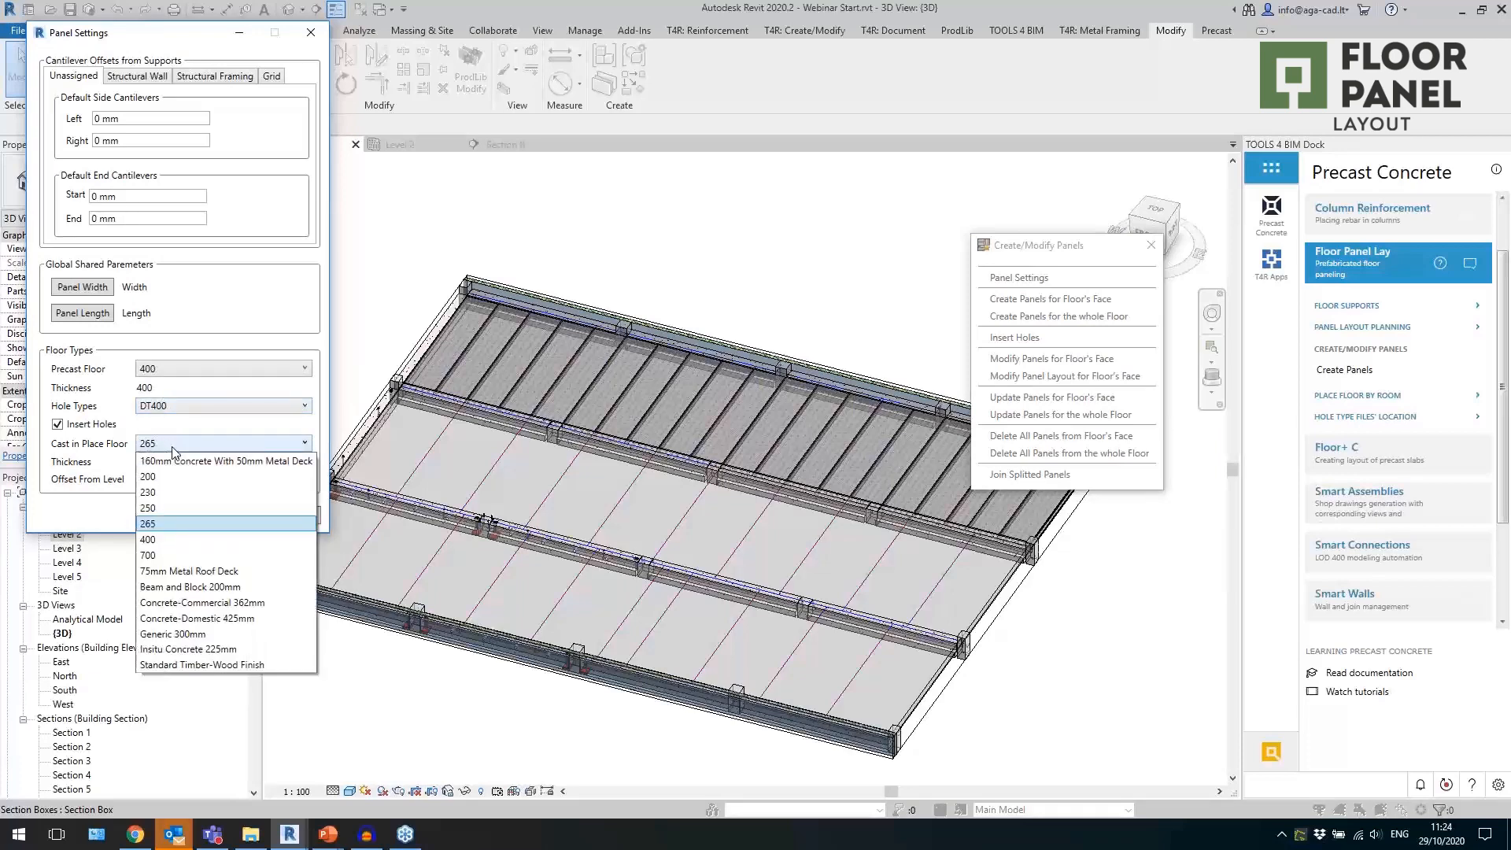
pyautogui.click(174, 540)
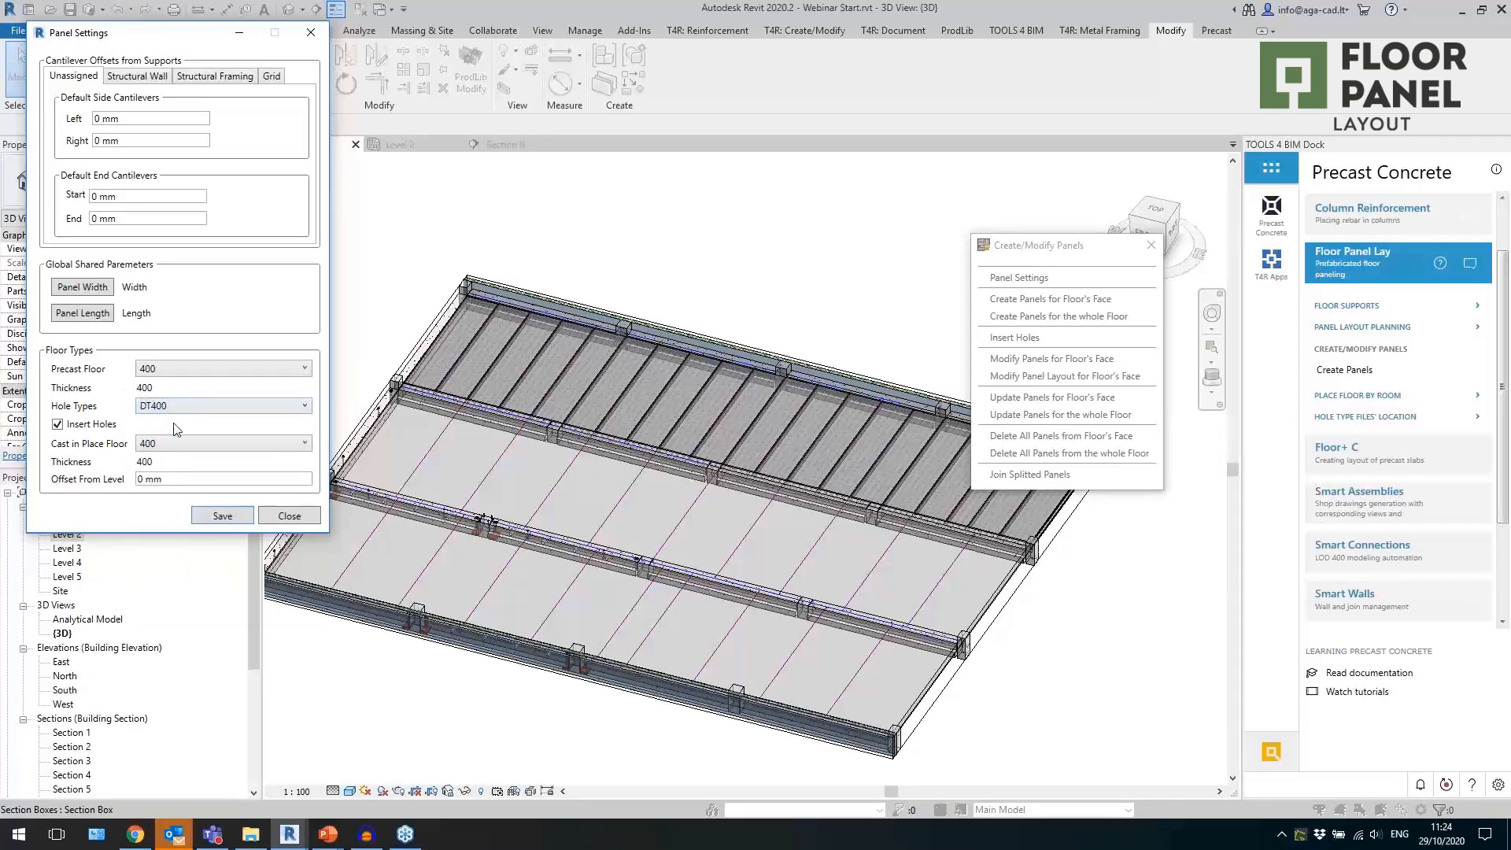
# Save the panel settings and create the panels on the floor face of the middle bay.
pyautogui.click(222, 516)
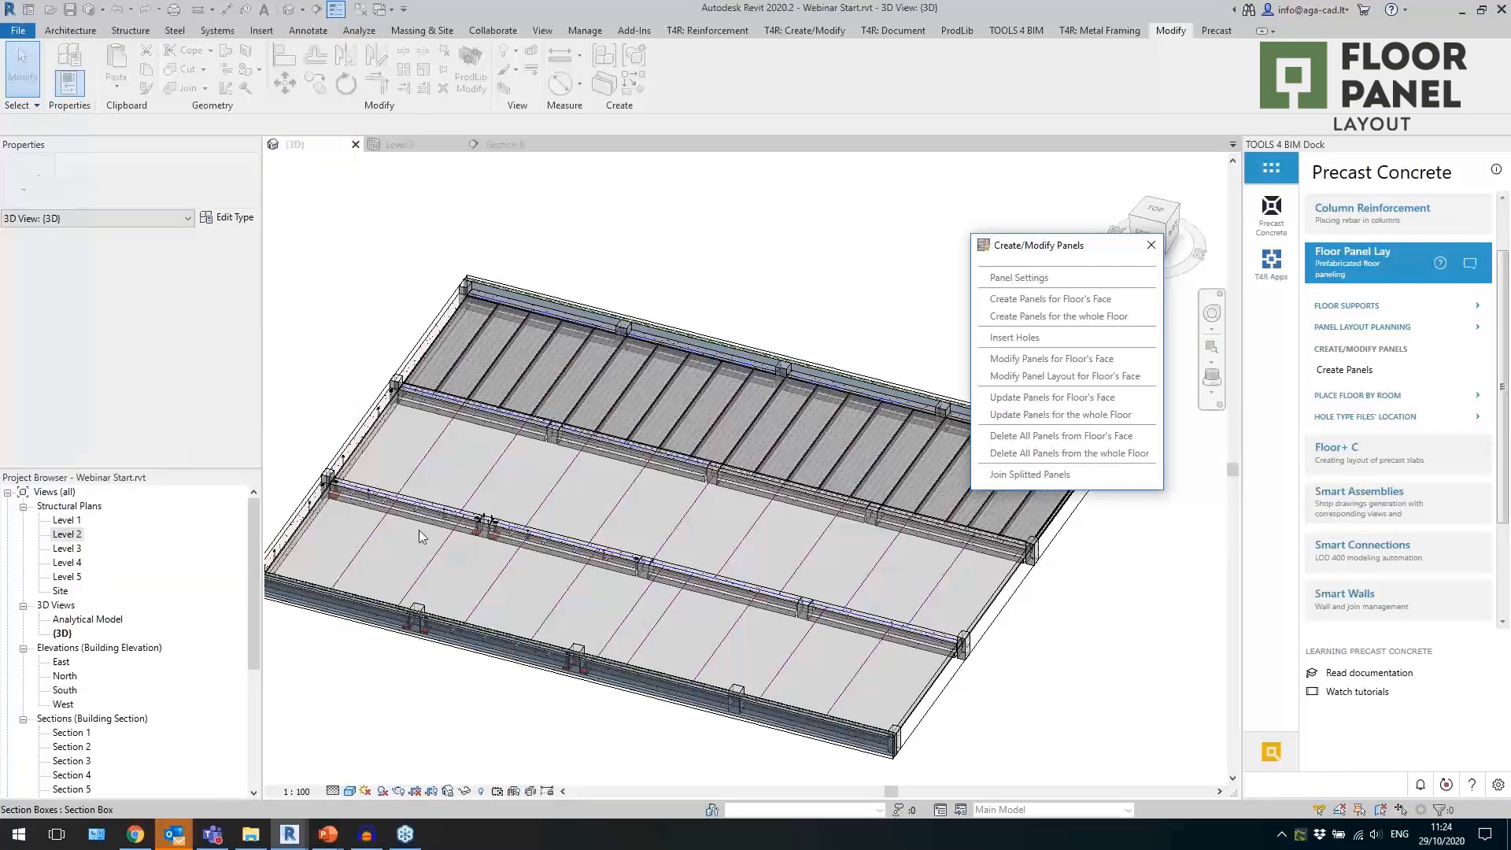
pyautogui.click(1023, 300)
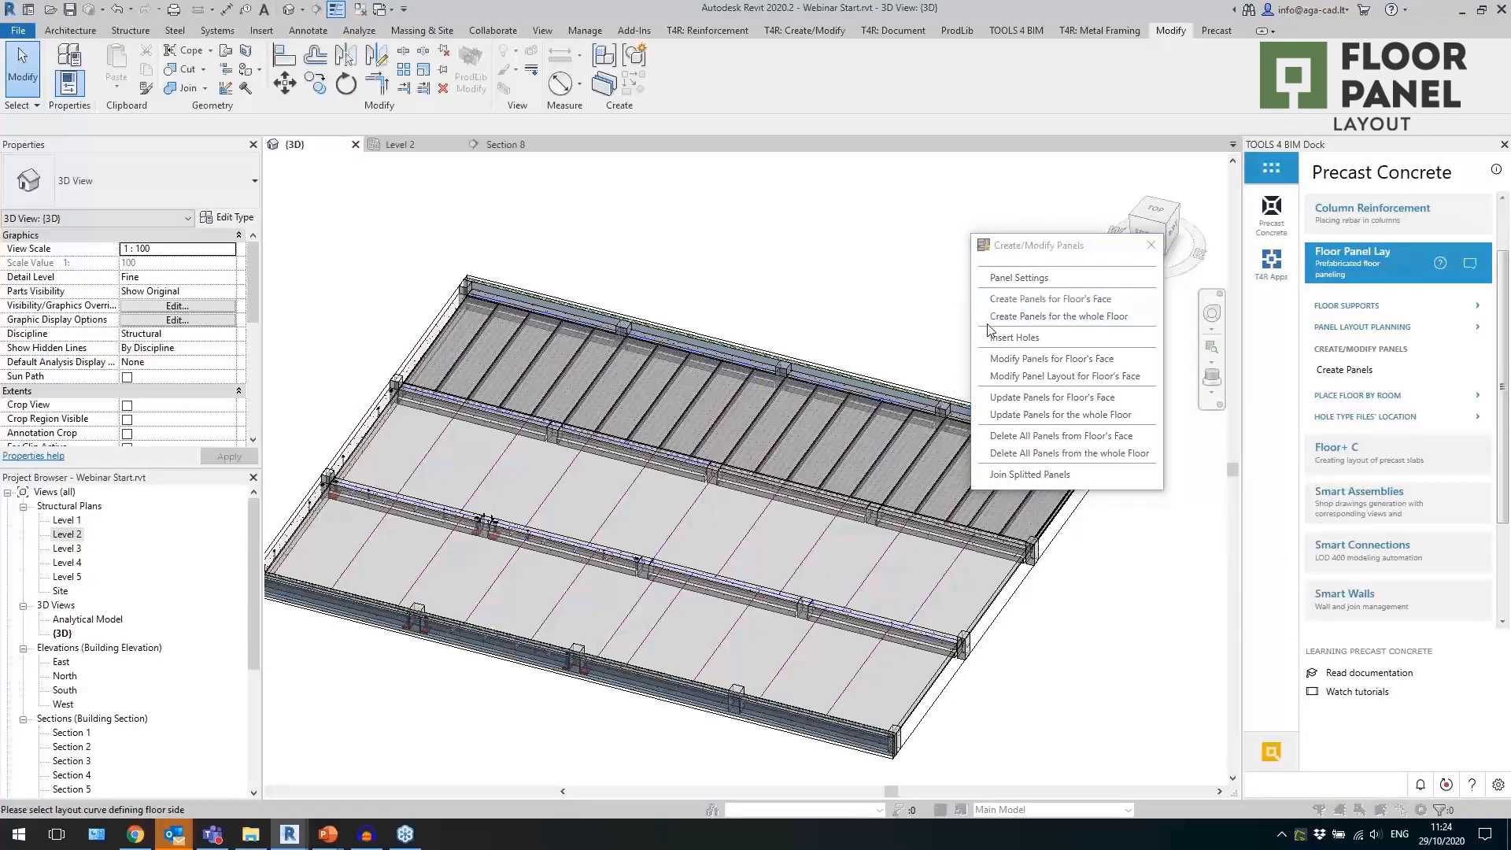
pyautogui.click(679, 521)
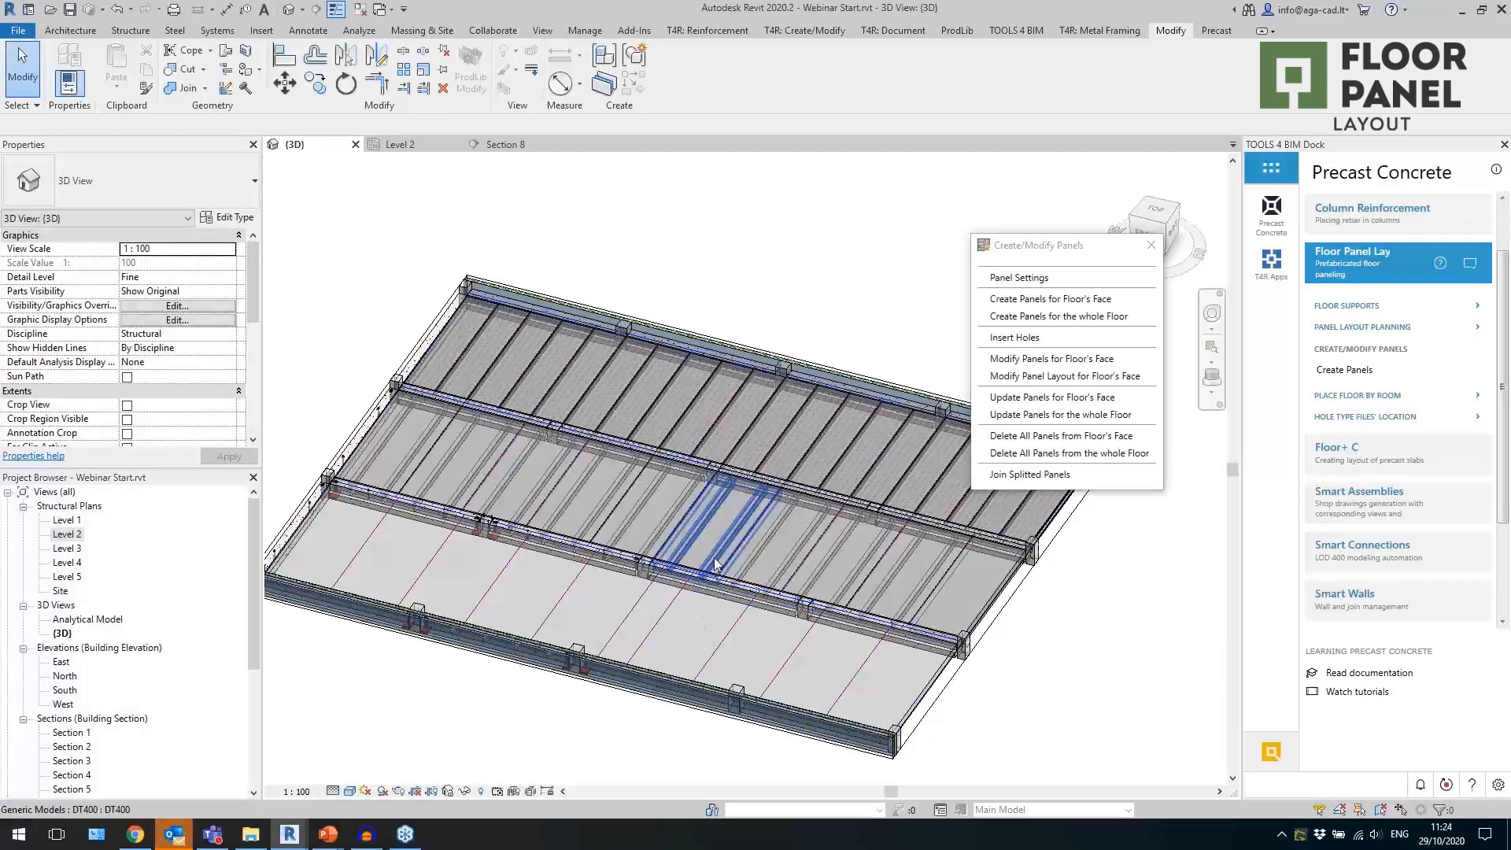
# Isolate one middle-bay 400 panel, examine its ribbed shape from several angles, and restore the full model display.
pyautogui.scroll(4, 715, 558)
pyautogui.click(714, 557)
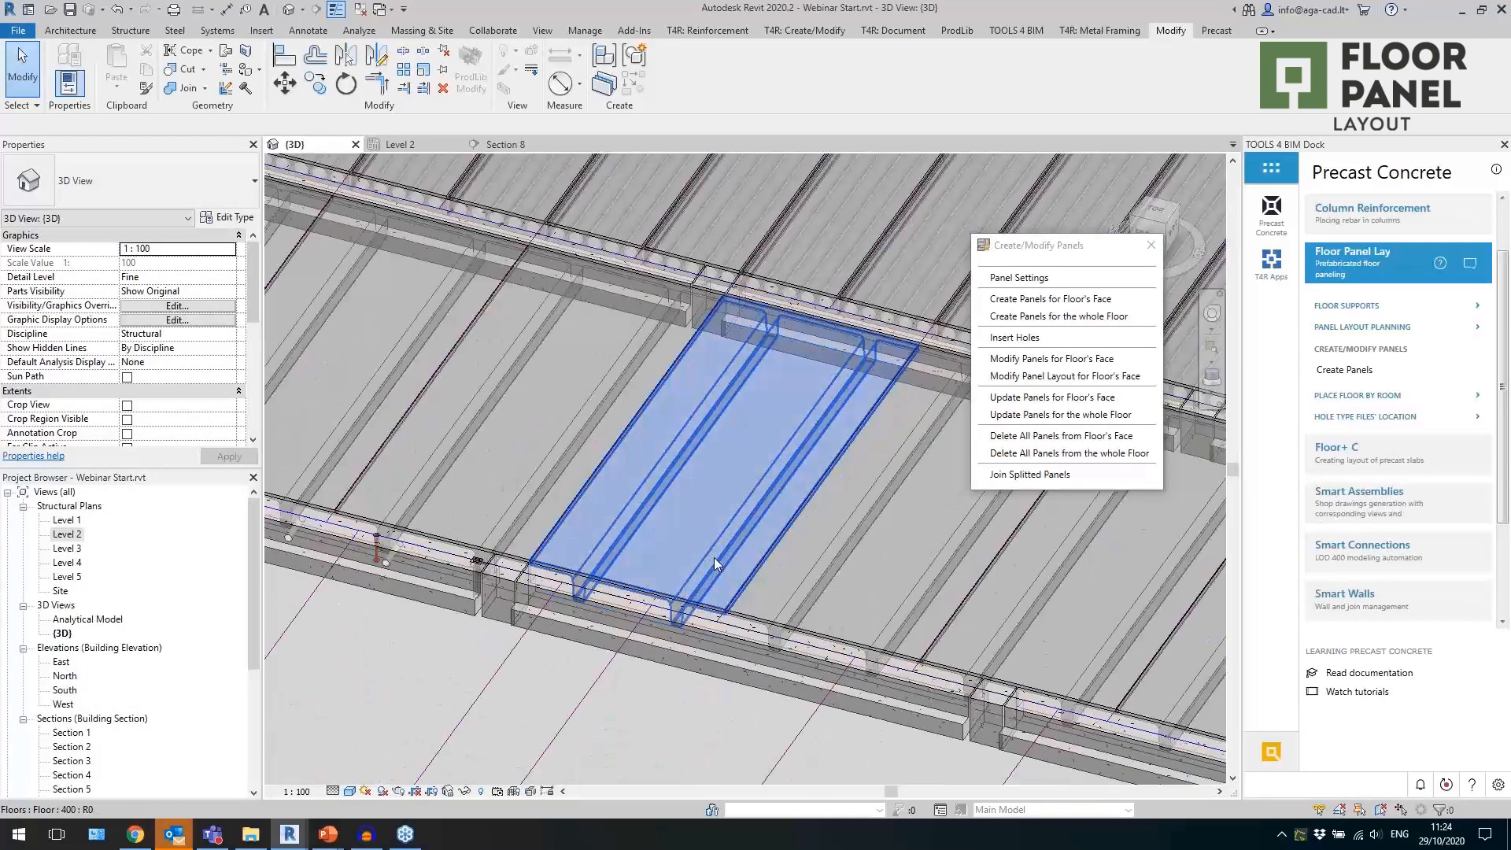
pyautogui.press('h')
pyautogui.press('i')
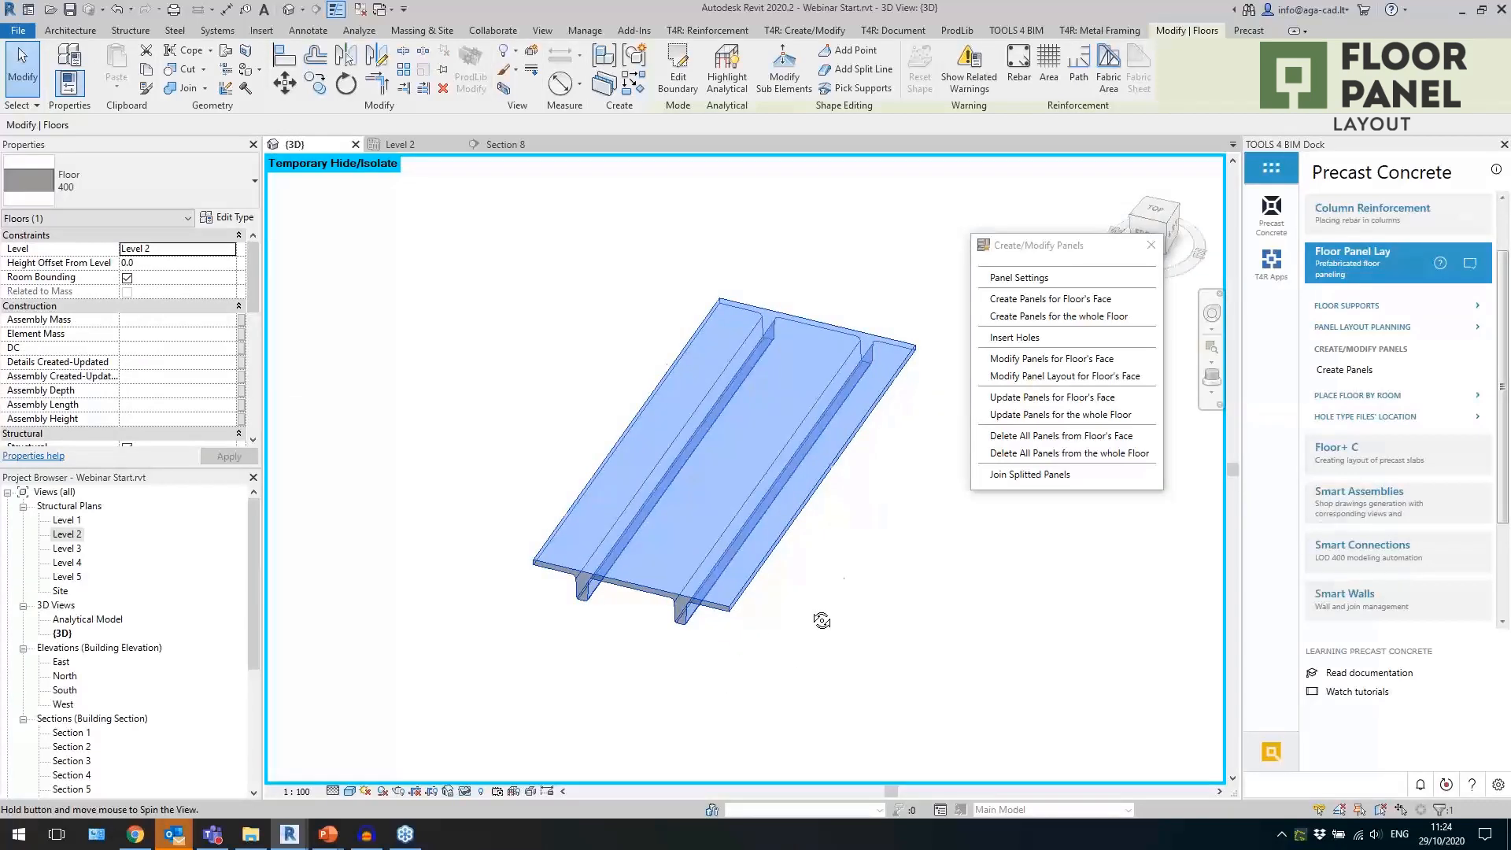
pyautogui.scroll(-3, 834, 540)
pyautogui.click(833, 541)
pyautogui.keyDown('shift'); pyautogui.moveTo(833, 541); pyautogui.dragTo(770, 656, button='middle'); pyautogui.keyUp('shift')
pyautogui.keyDown('shift'); pyautogui.moveTo(820, 567); pyautogui.dragTo(661, 725, button='middle'); pyautogui.keyUp('shift')
pyautogui.click(465, 793)
pyautogui.click(537, 775)
pyautogui.keyDown('shift'); pyautogui.moveTo(742, 444); pyautogui.dragTo(710, 593, button='middle'); pyautogui.keyUp('shift')
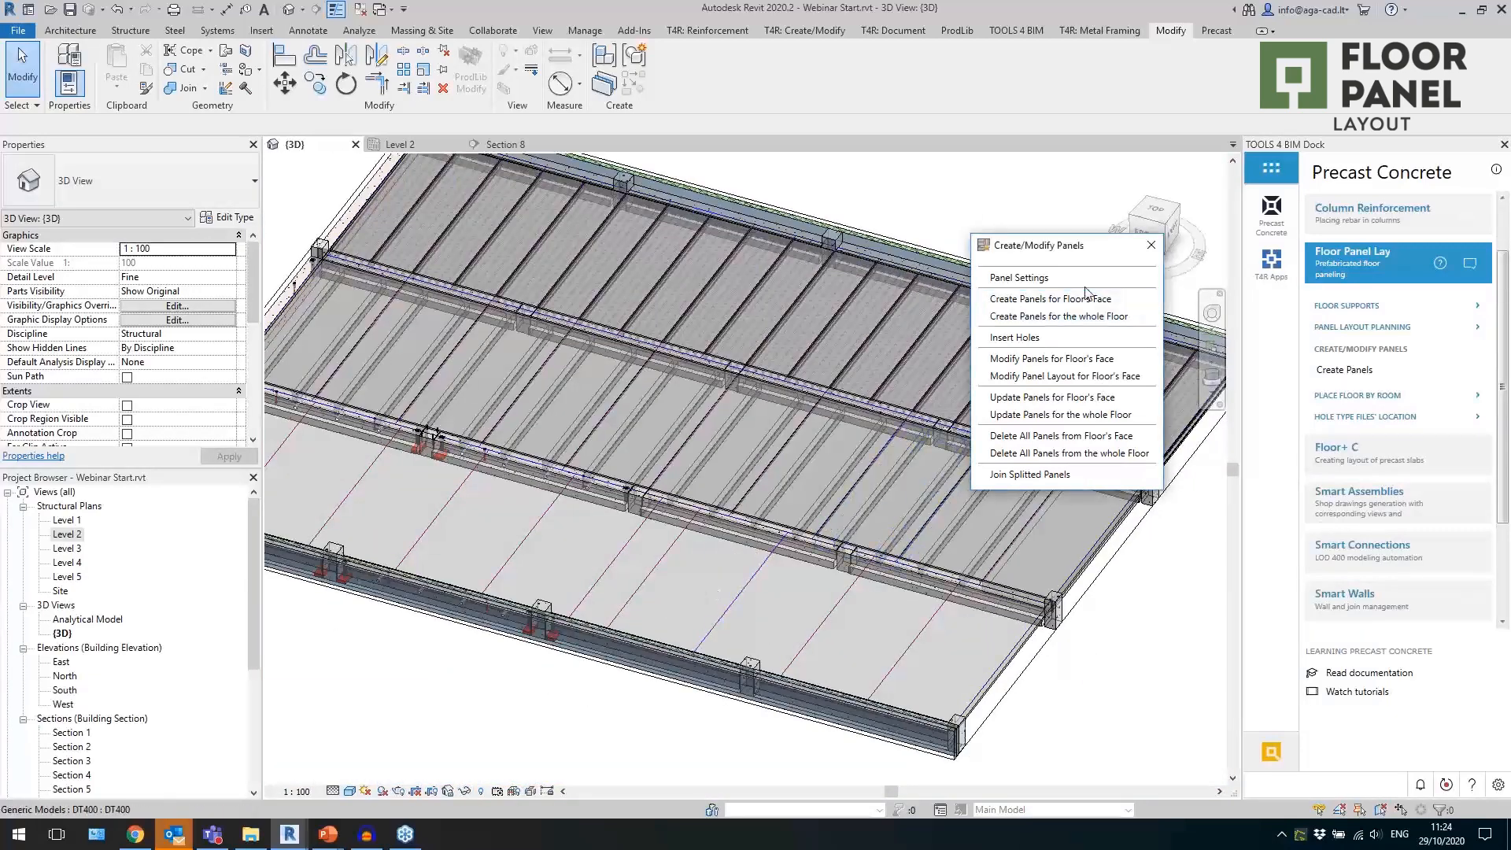
# Configure the panel settings with precast floor 230, hole type 230 special slab and cast in place floor 230.
pyautogui.click(1020, 278)
pyautogui.click(206, 386)
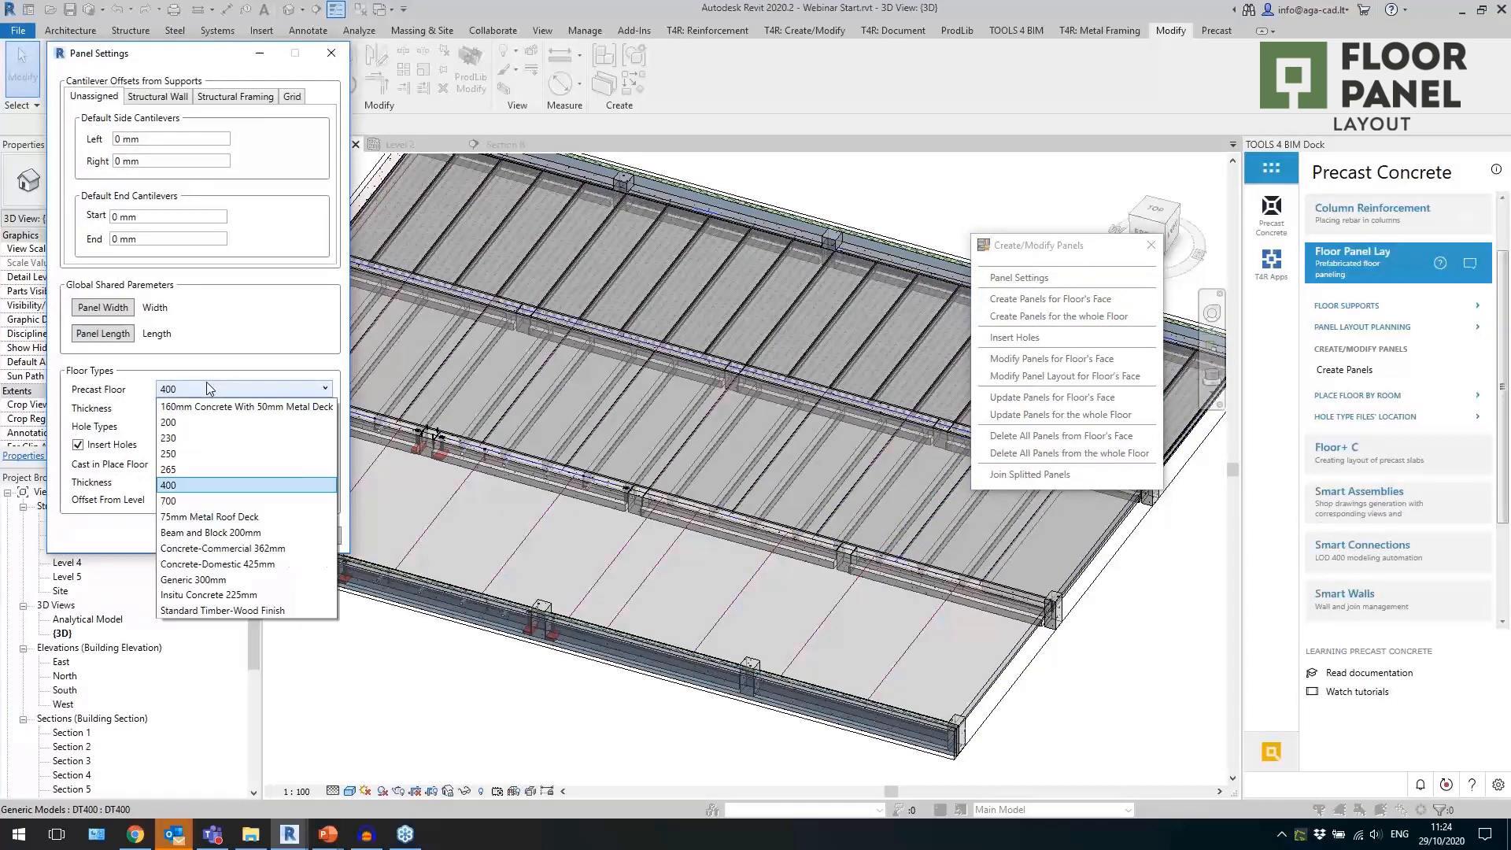
pyautogui.click(186, 441)
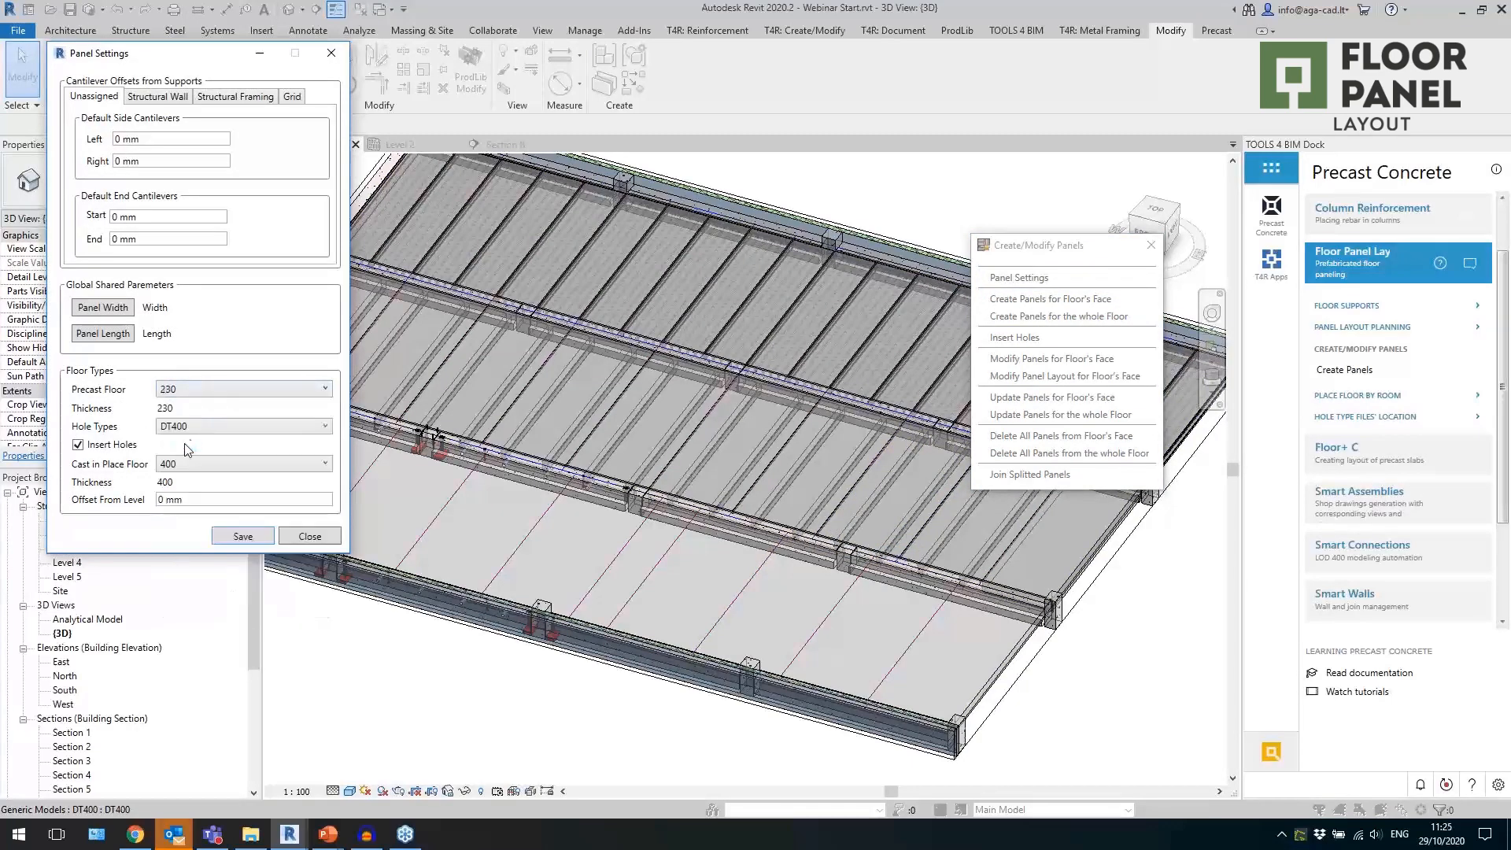
pyautogui.click(208, 428)
pyautogui.scroll(2, 224, 539)
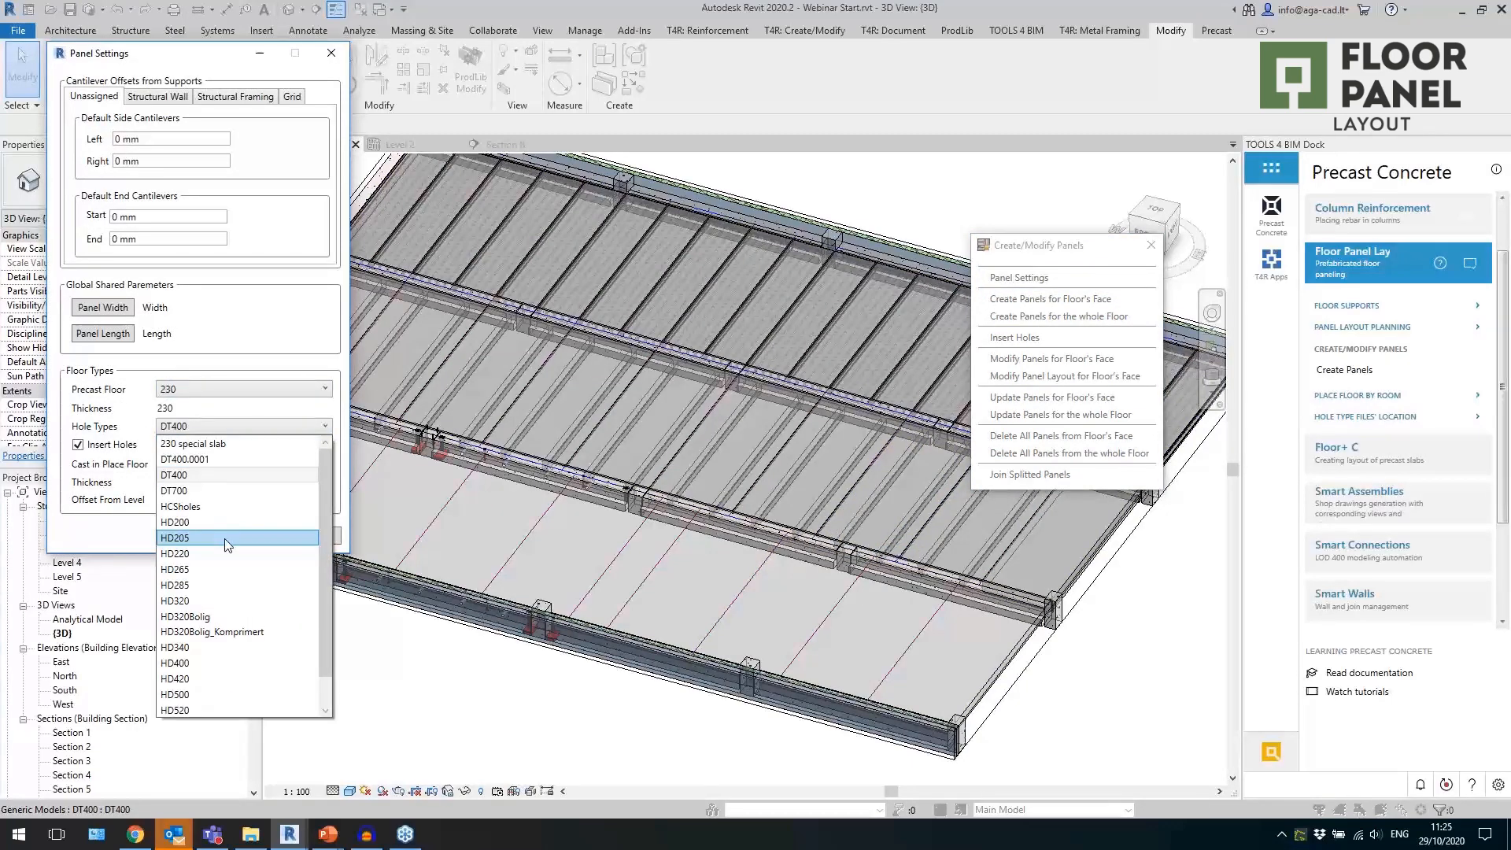
pyautogui.click(206, 445)
pyautogui.click(206, 464)
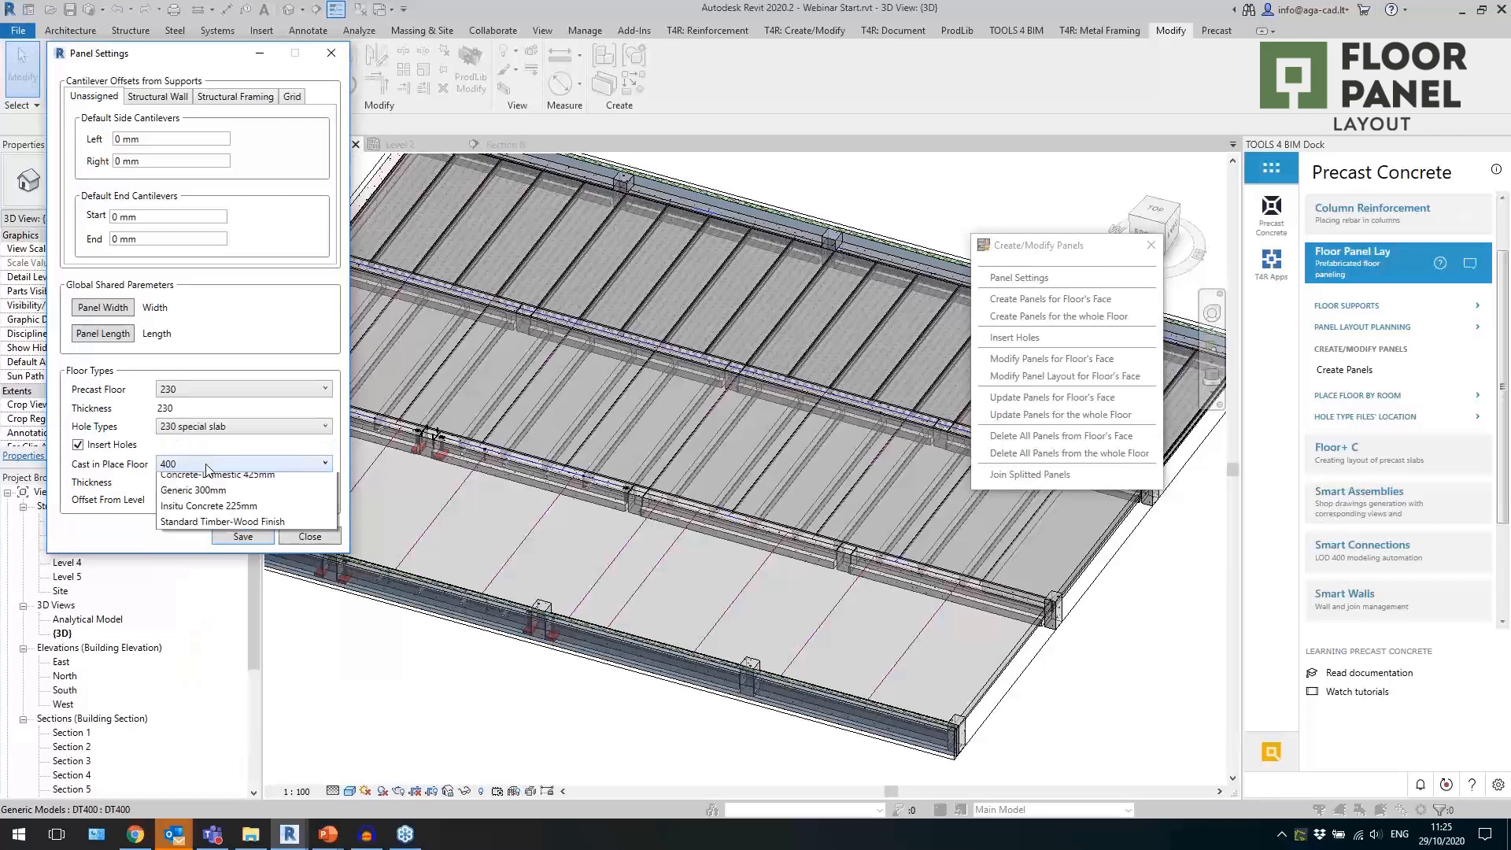
pyautogui.click(196, 512)
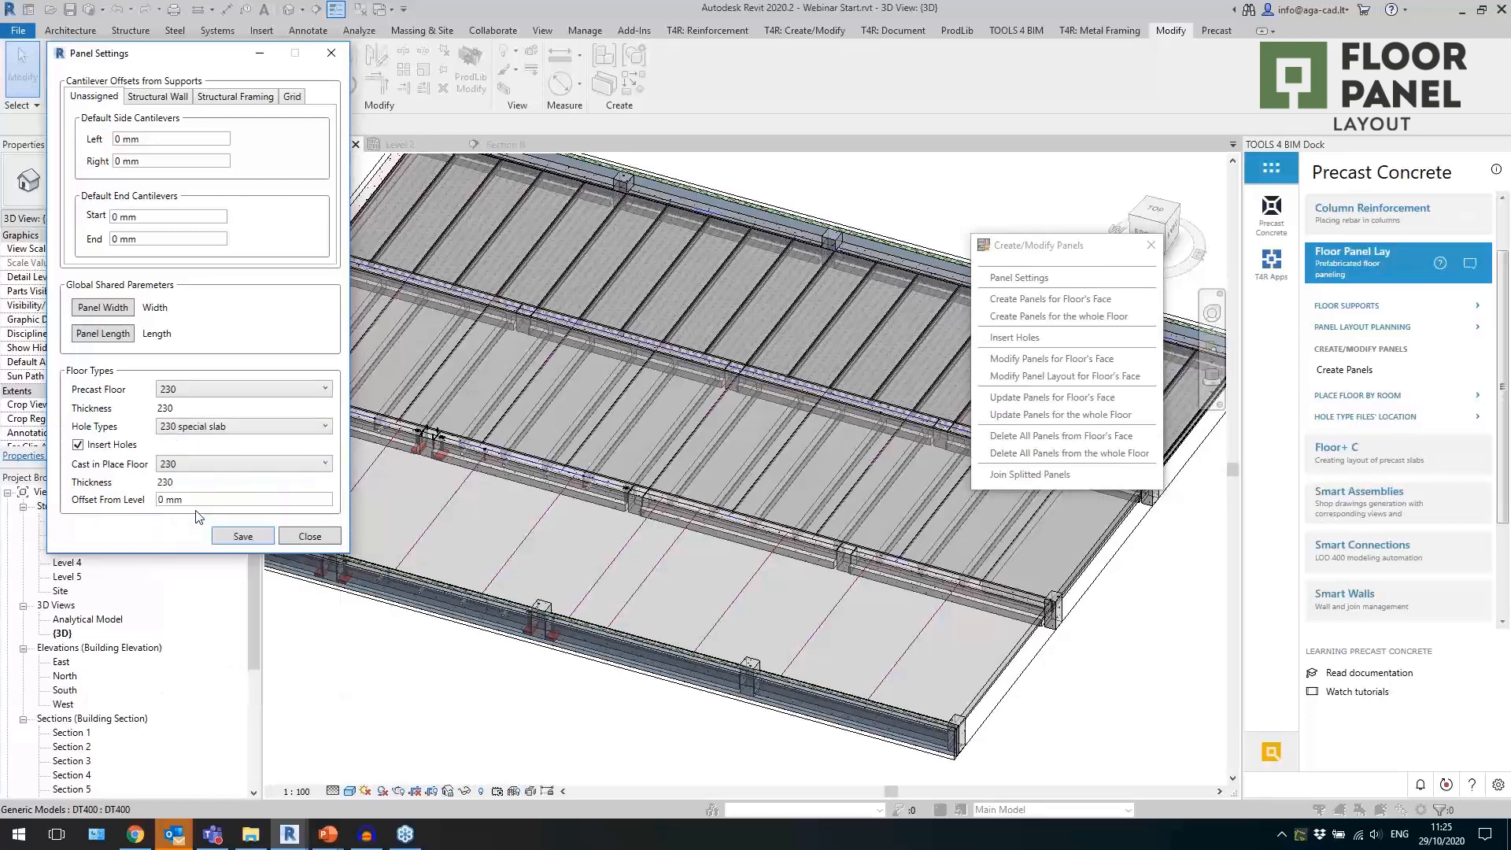
# Save the panel settings and create the panels on the floor face of the front bay.
pyautogui.click(243, 537)
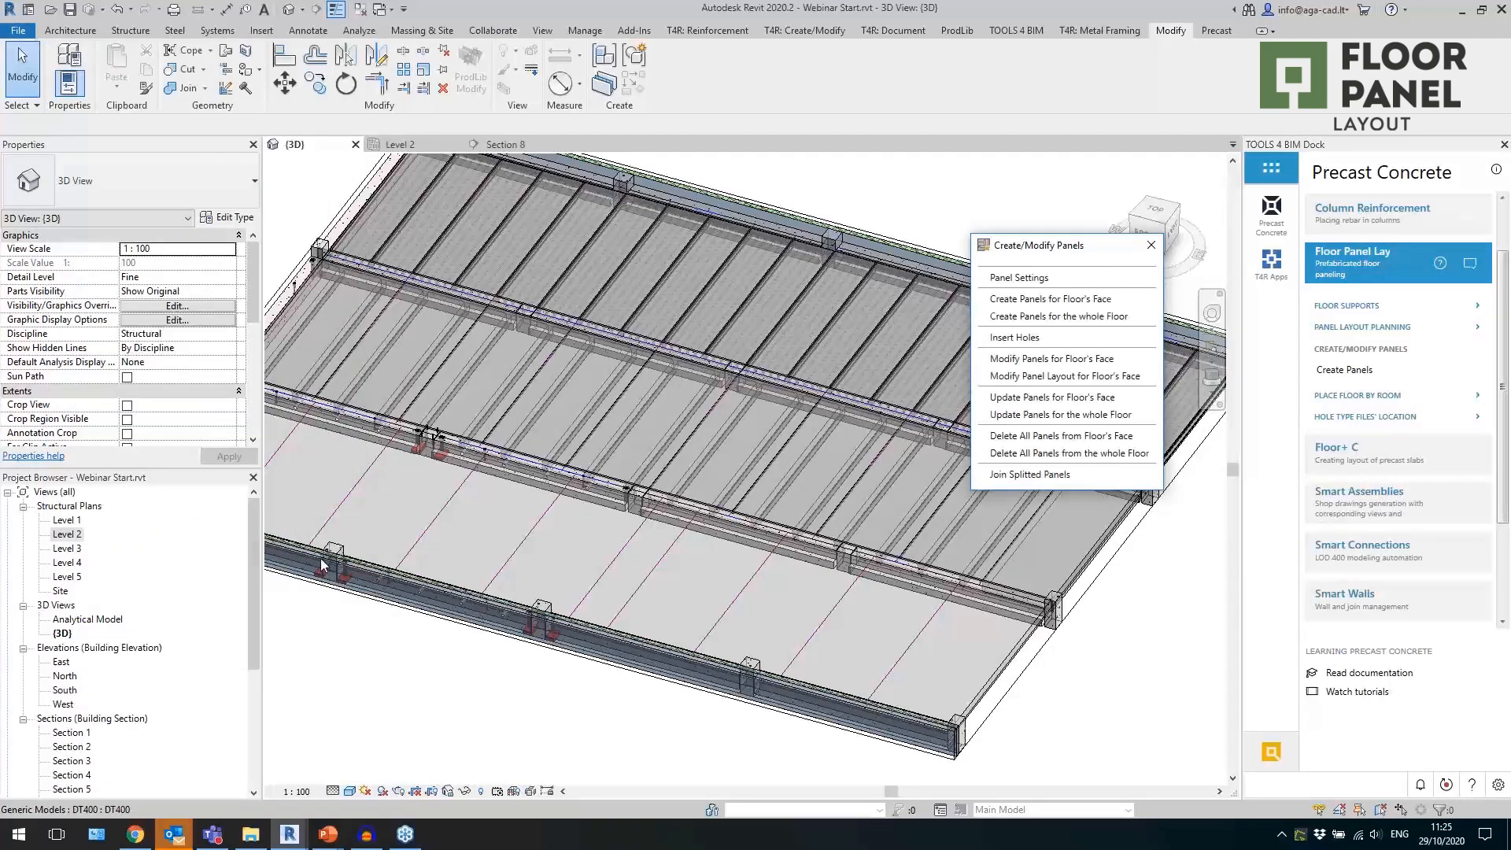
pyautogui.click(1055, 303)
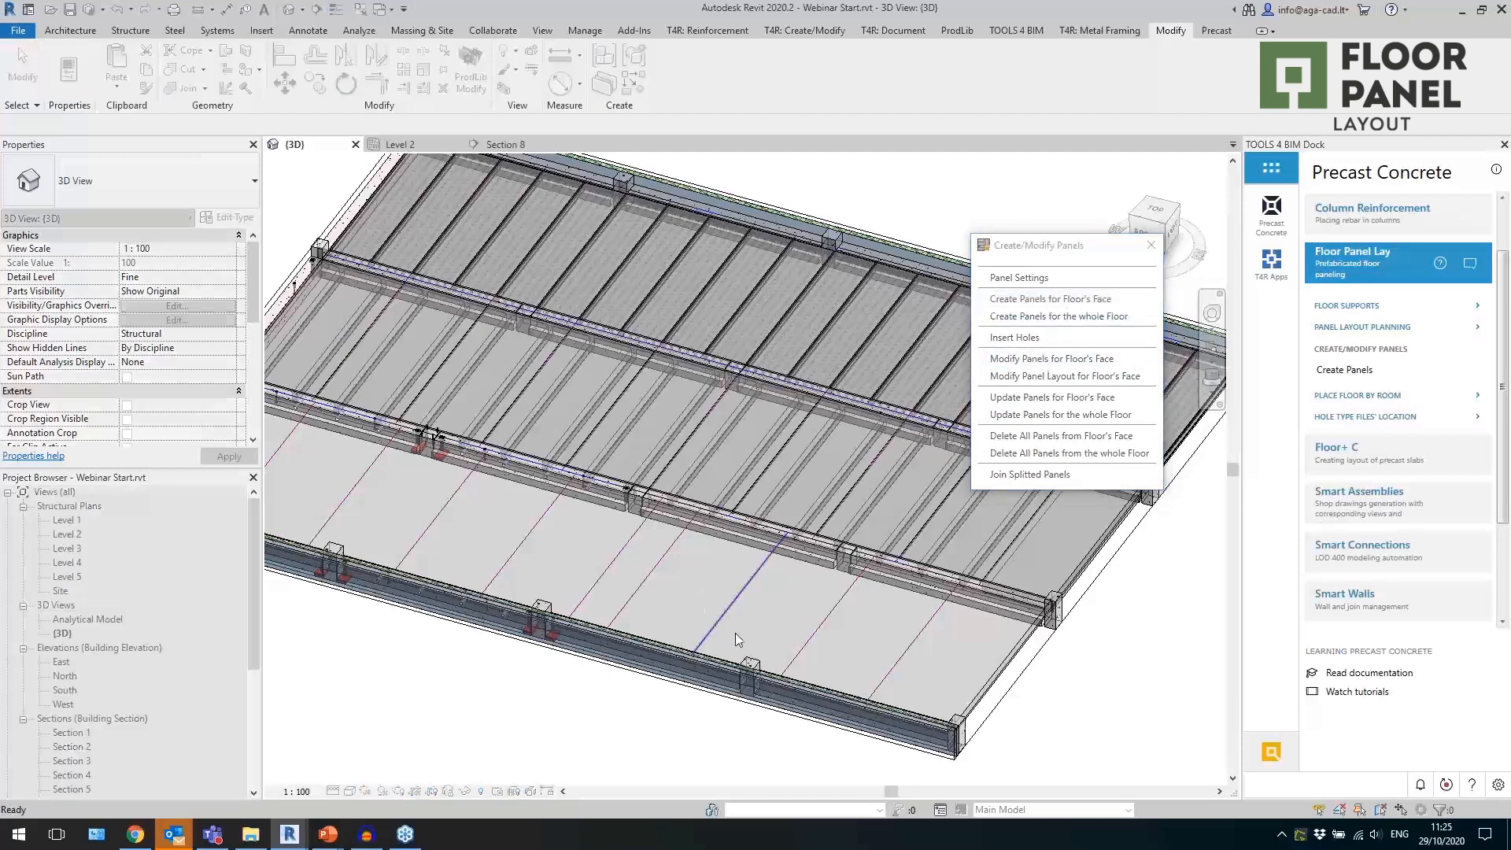
pyautogui.click(678, 642)
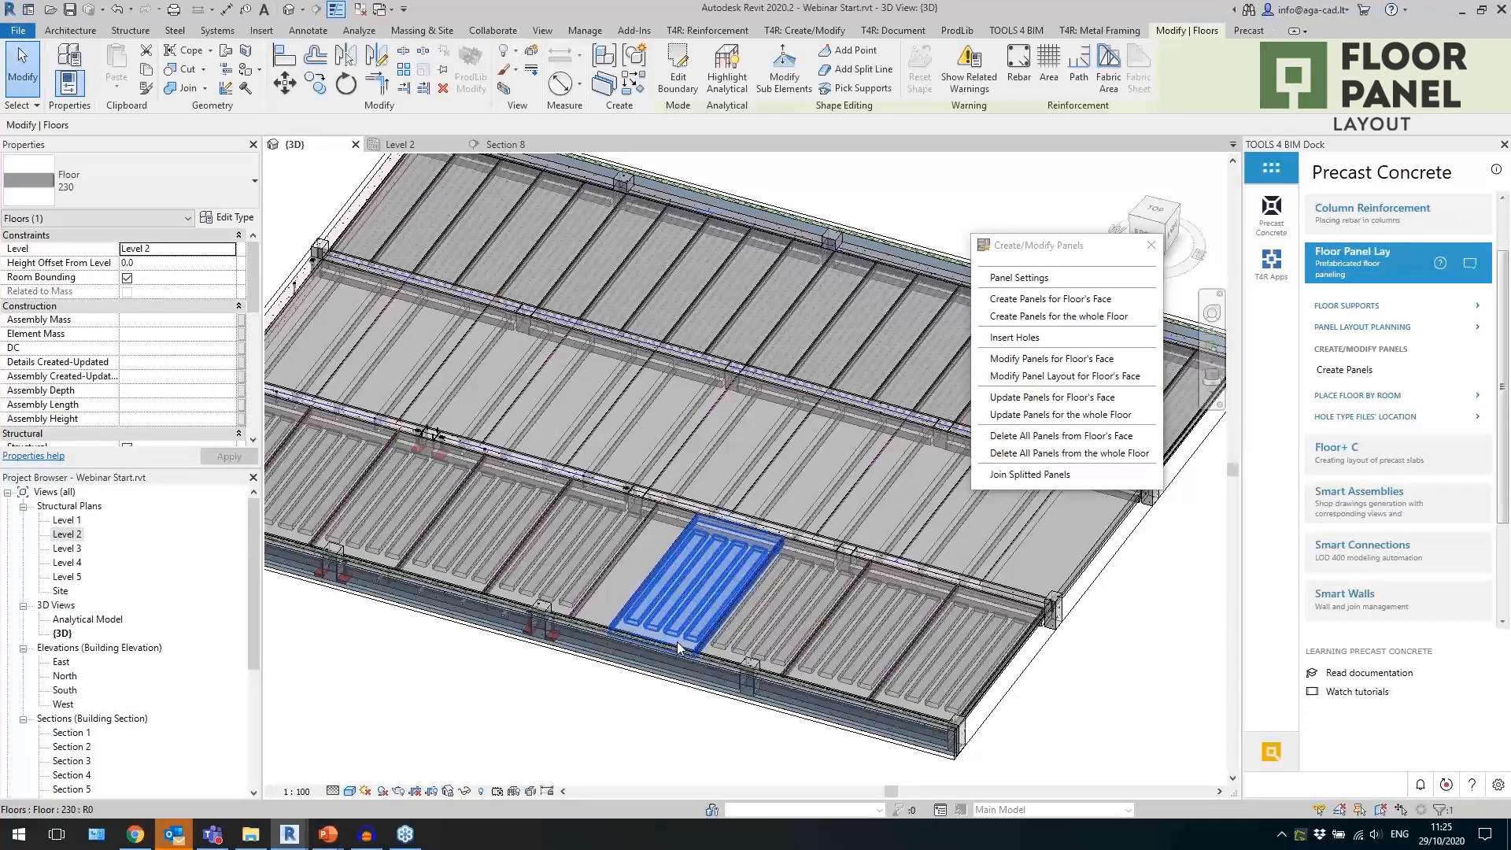
# Isolate one front-bay 230 panel, examine its ribbed shape, and restore the full model display.
pyautogui.press('h')
pyautogui.press('i')
pyautogui.scroll(3, 681, 656)
pyautogui.click(768, 665)
pyautogui.scroll(4, 777, 666)
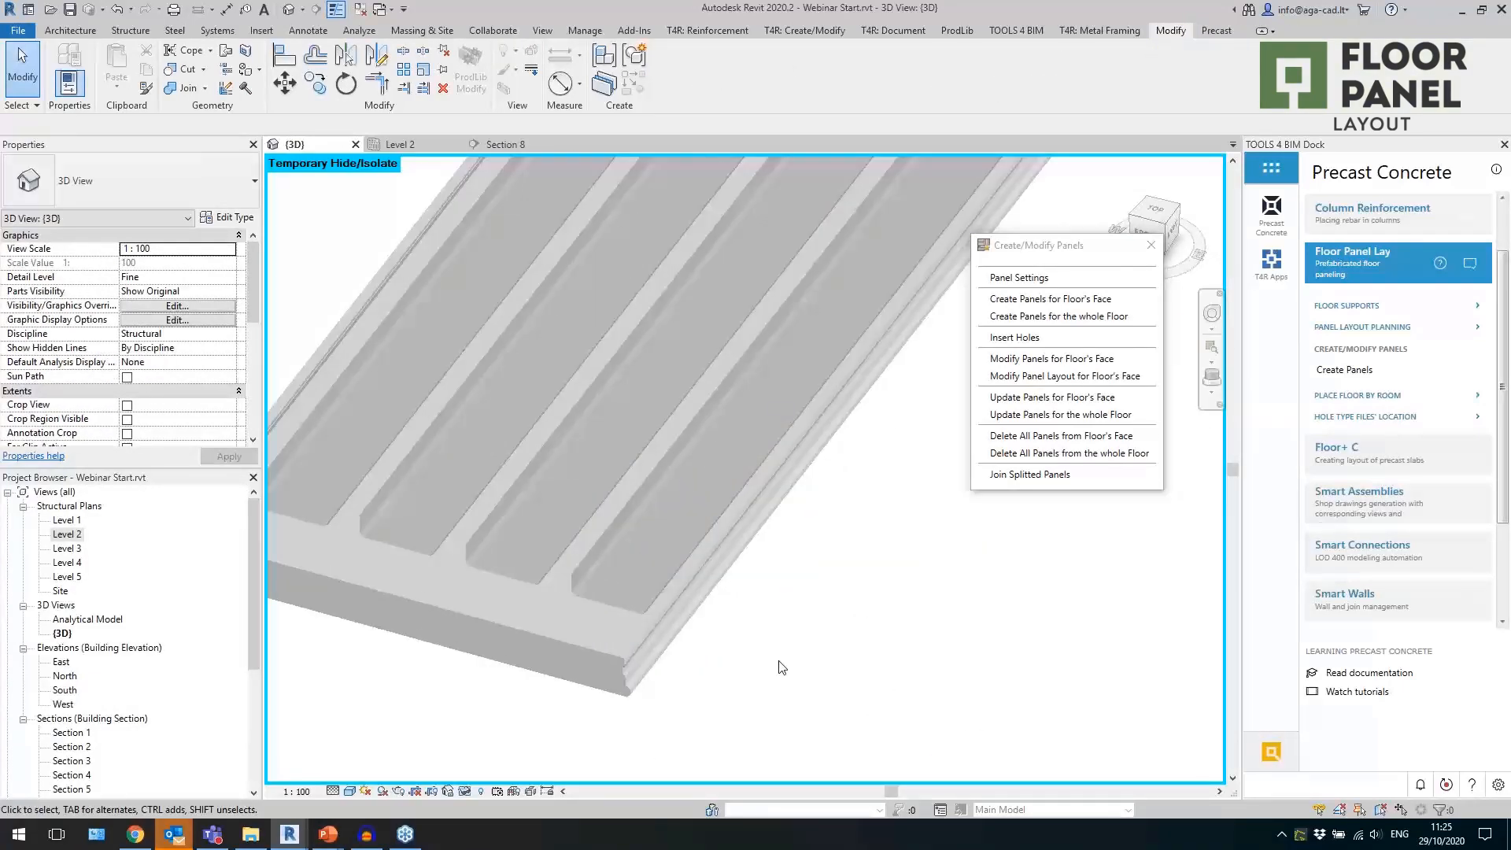
pyautogui.scroll(-2, 788, 655)
pyautogui.keyDown('shift'); pyautogui.moveTo(799, 655); pyautogui.dragTo(822, 639, button='middle'); pyautogui.keyUp('shift')
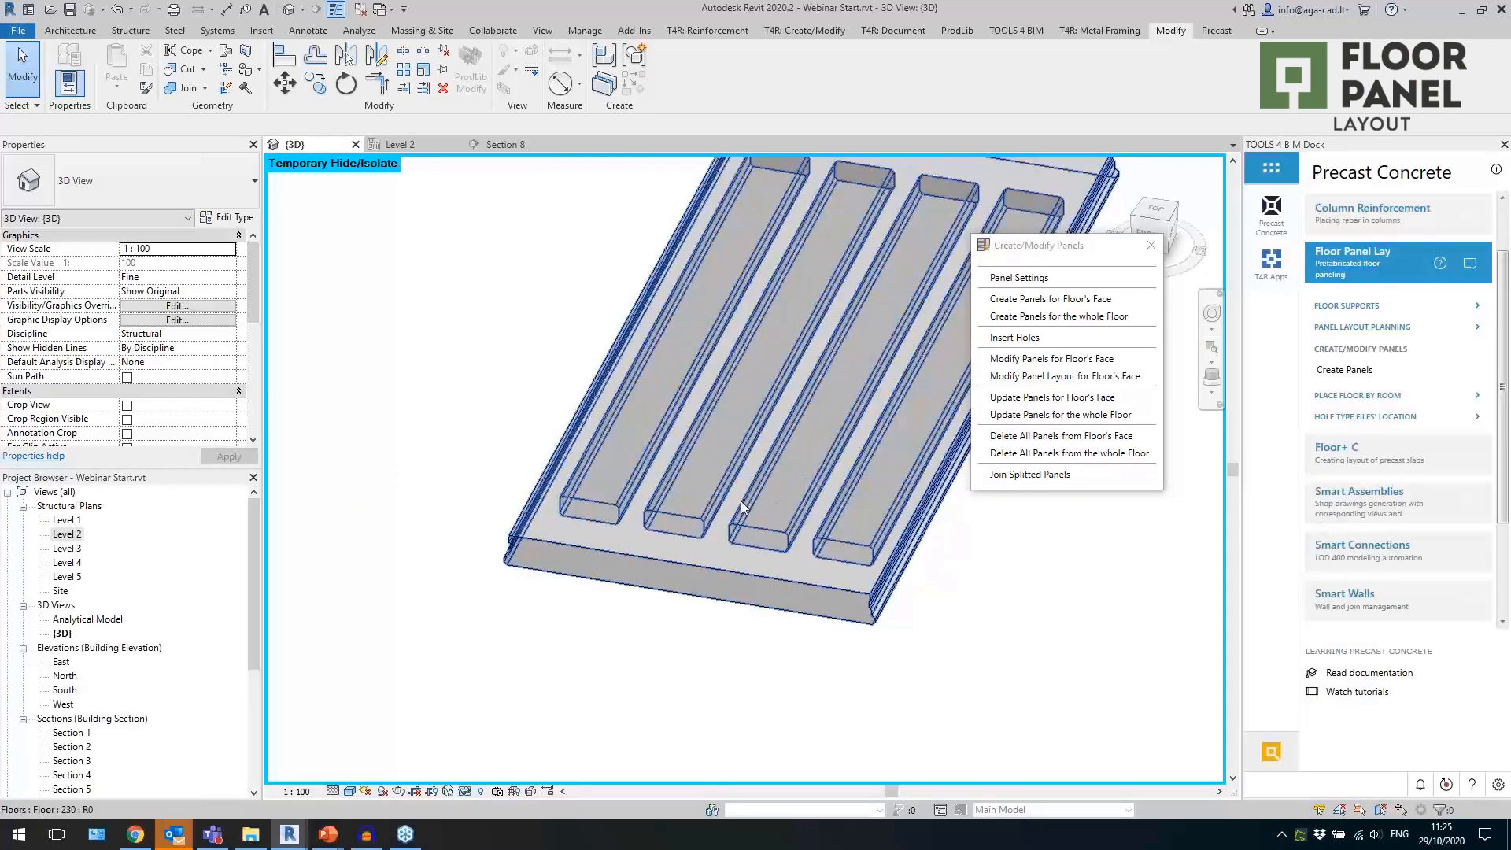
pyautogui.scroll(-3, 624, 613)
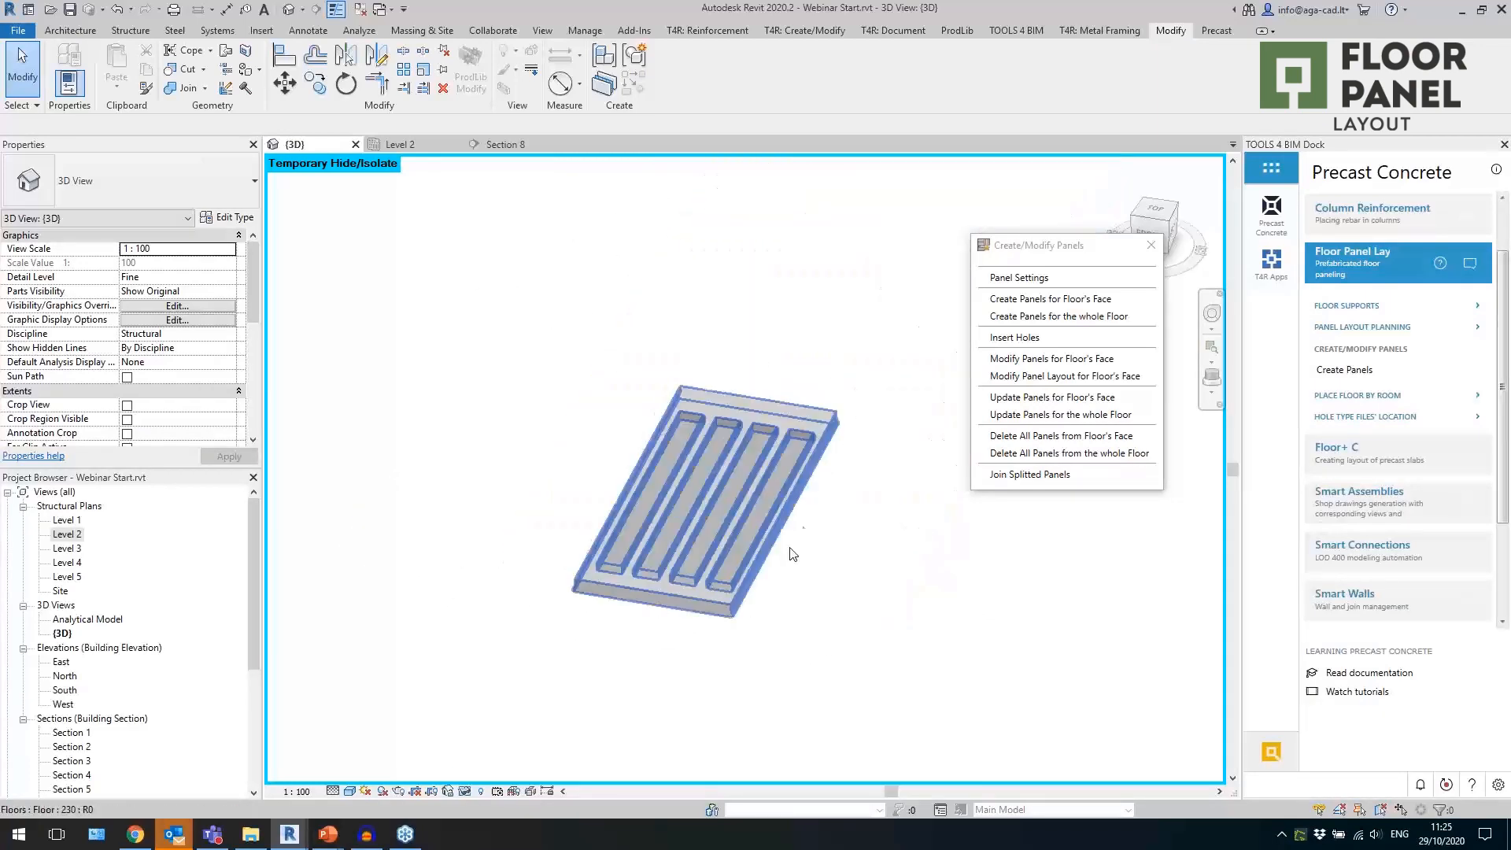
pyautogui.scroll(1, 811, 453)
pyautogui.click(465, 792)
pyautogui.click(507, 772)
pyautogui.scroll(-4, 667, 614)
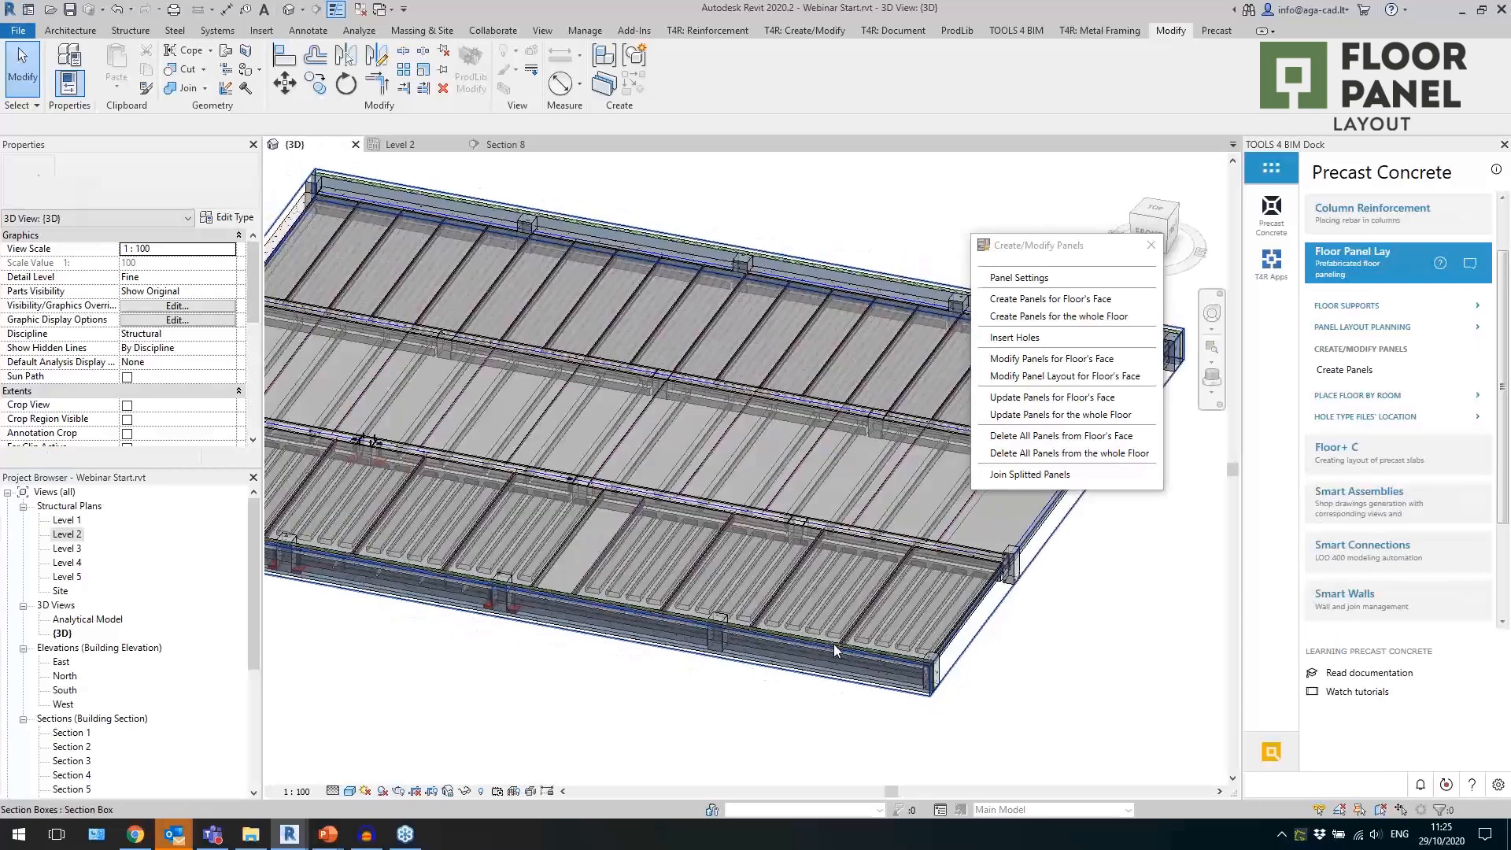
pyautogui.scroll(-4, 834, 644)
# Close the panel creation tools and turn off the 3D view's section box.
pyautogui.click(1151, 246)
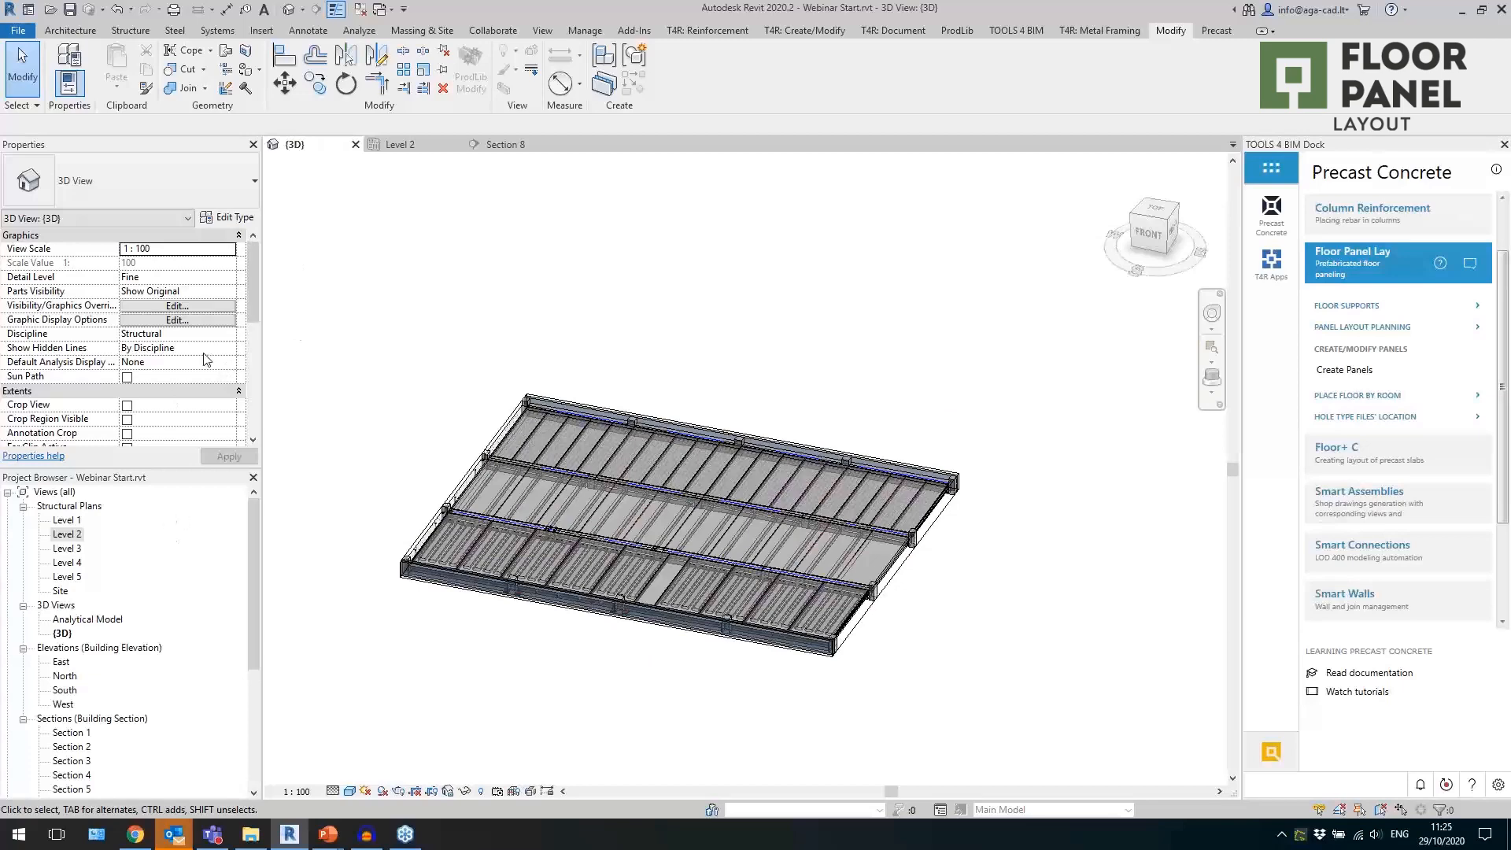
pyautogui.scroll(3, 542, 495)
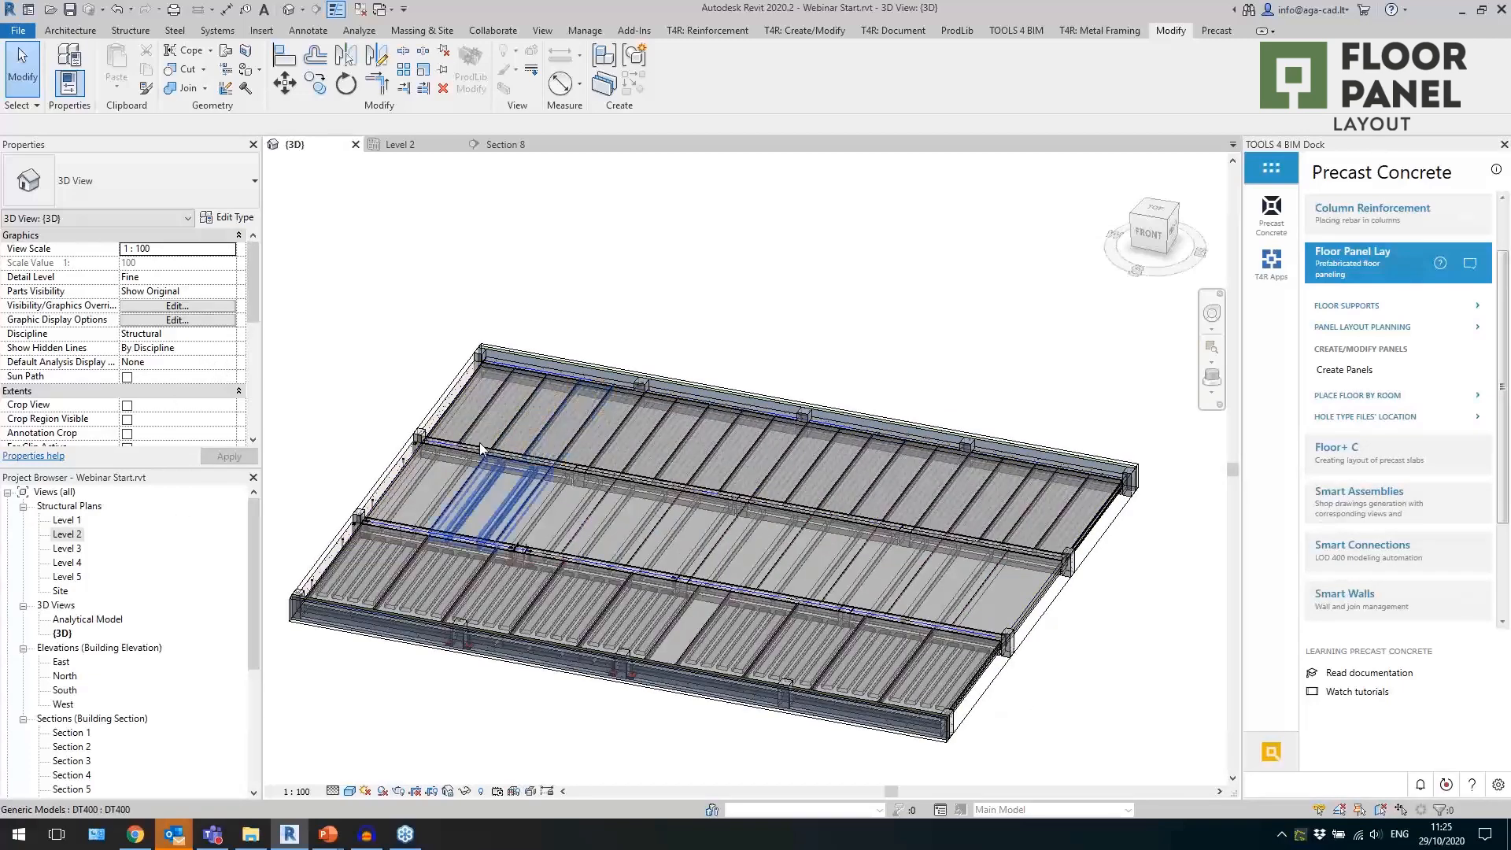
pyautogui.scroll(5, 471, 536)
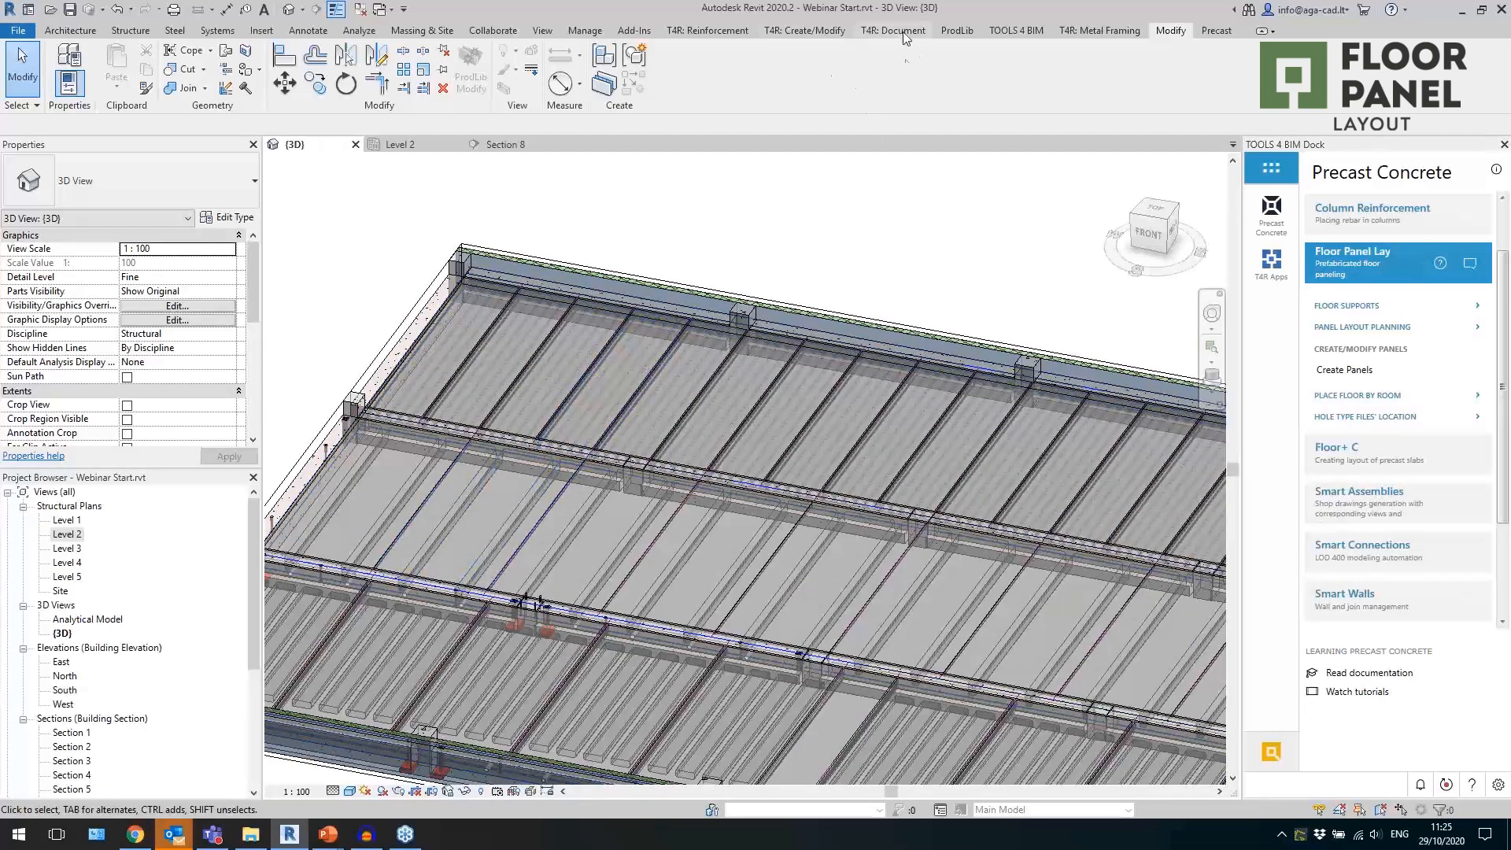
pyautogui.scroll(-1, 765, 417)
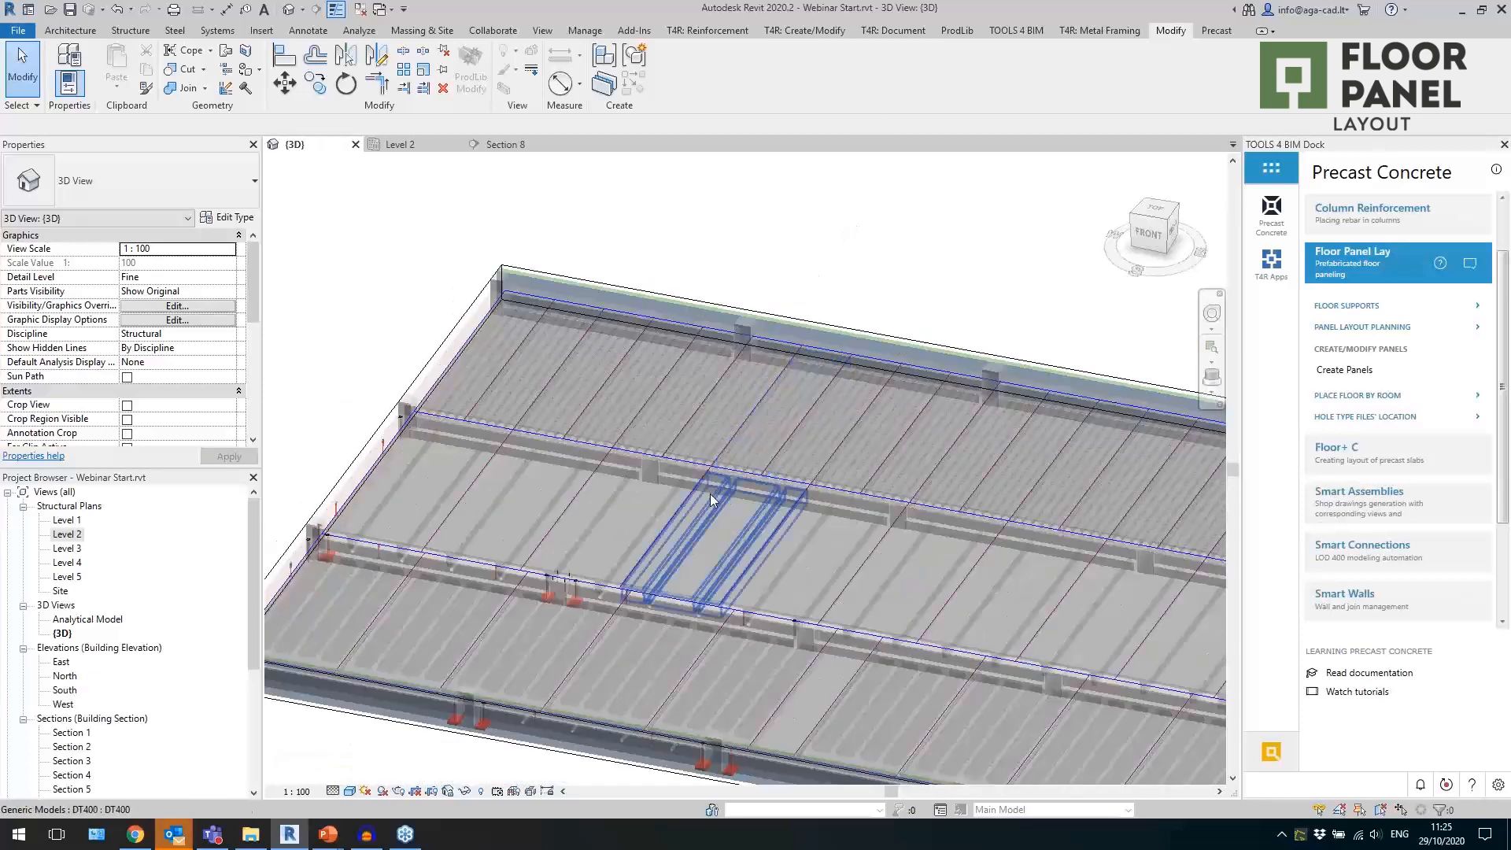
pyautogui.keyDown('shift'); pyautogui.moveTo(788, 414); pyautogui.dragTo(783, 429, button='middle'); pyautogui.keyUp('shift')
pyautogui.scroll(-3, 620, 469)
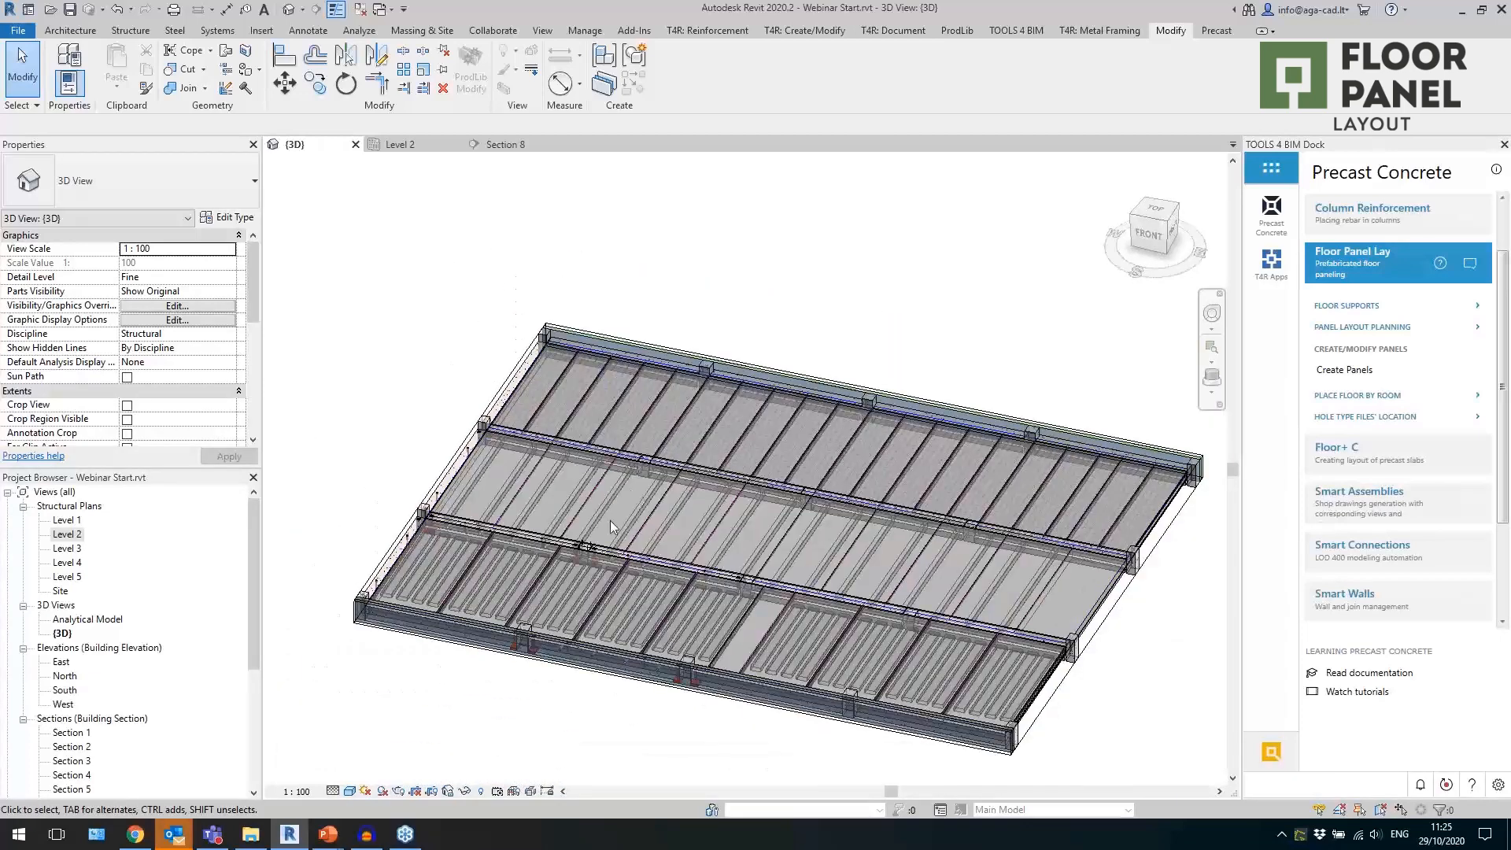
pyautogui.scroll(-4, 118, 285)
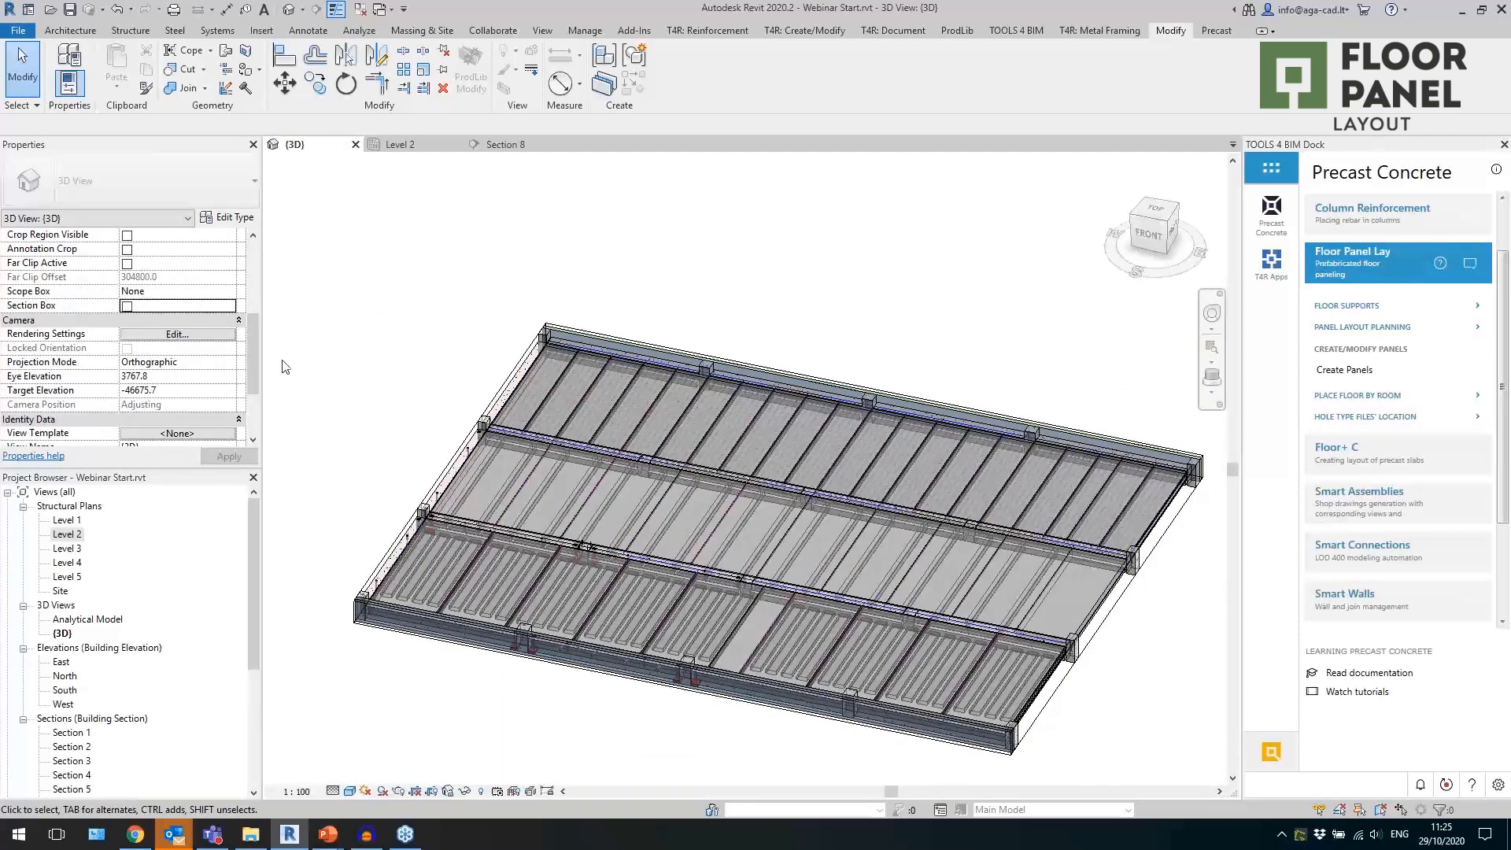
pyautogui.scroll(-5, 370, 338)
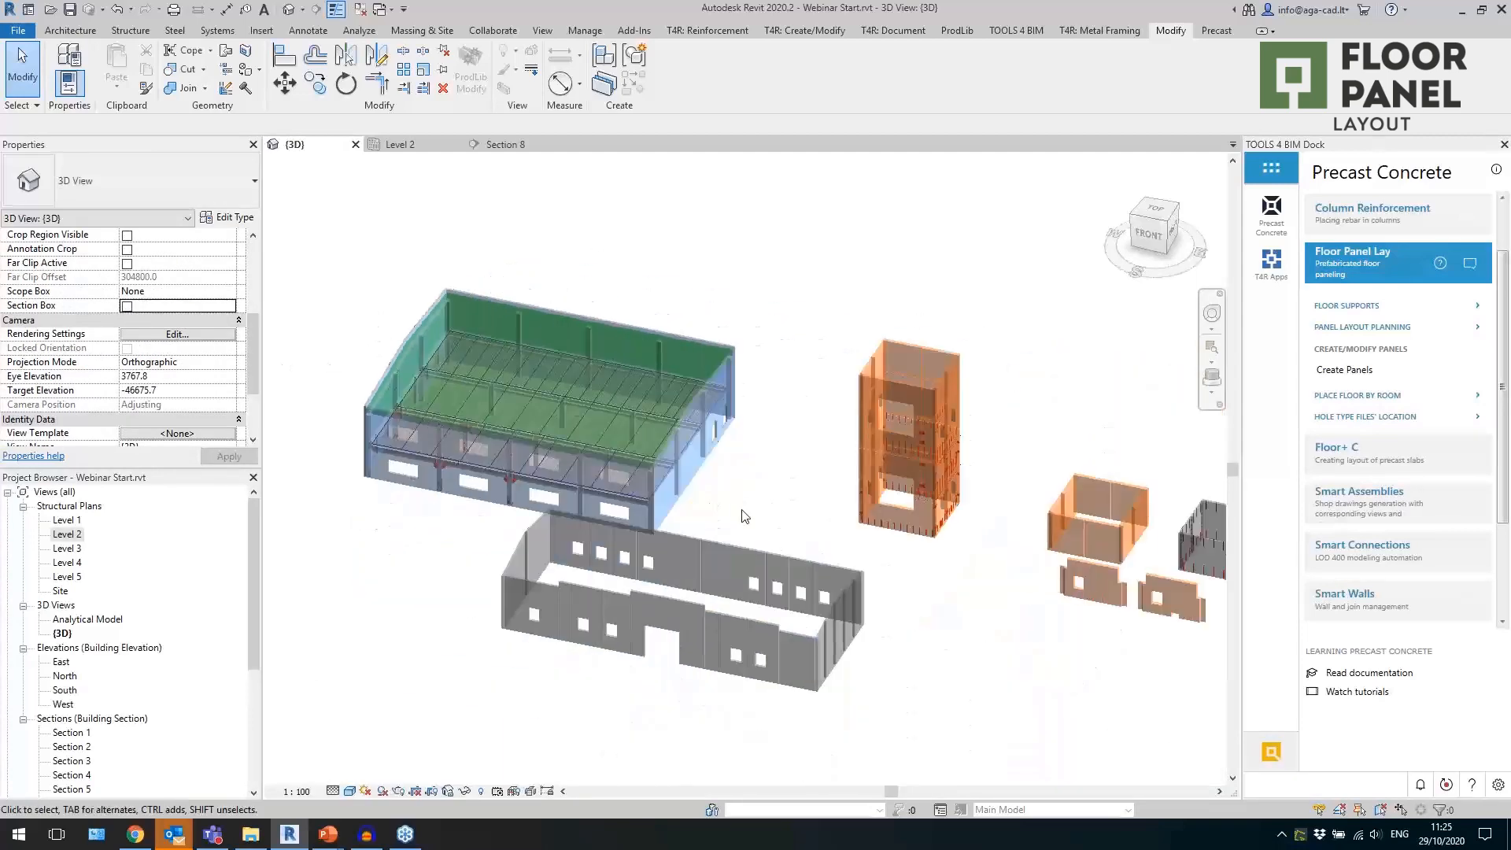
# Detach the Wall Reinforcement tool group from the ribbon and float it above the wall models.
pyautogui.moveTo(790, 513); pyautogui.dragTo(668, 437, button='middle')
pyautogui.keyDown('shift'); pyautogui.moveTo(793, 597); pyautogui.dragTo(869, 659, button='middle'); pyautogui.keyUp('shift')
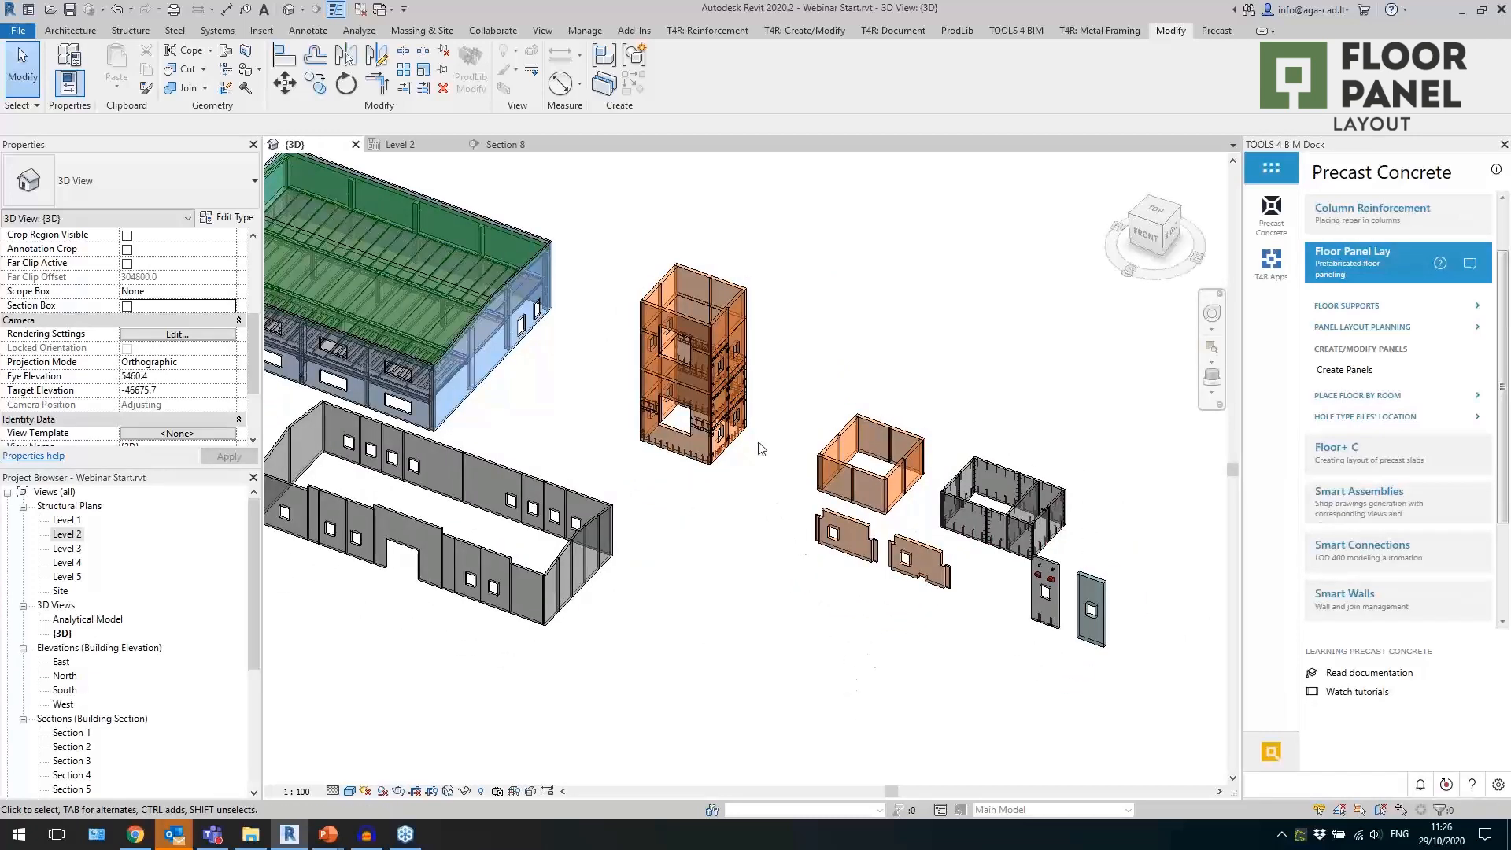
pyautogui.click(707, 31)
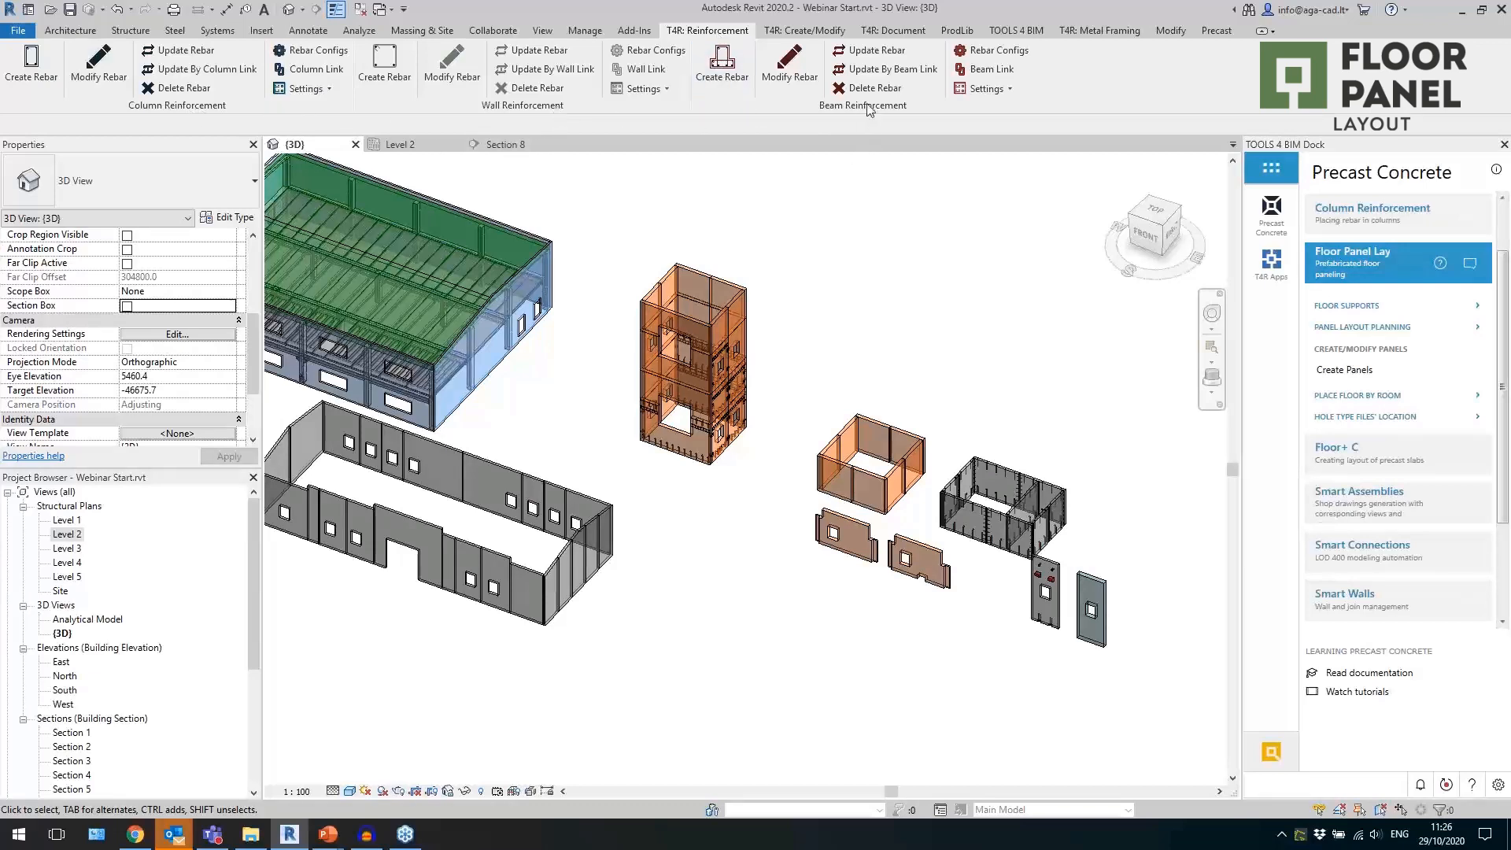
pyautogui.moveTo(515, 110); pyautogui.dragTo(709, 244)
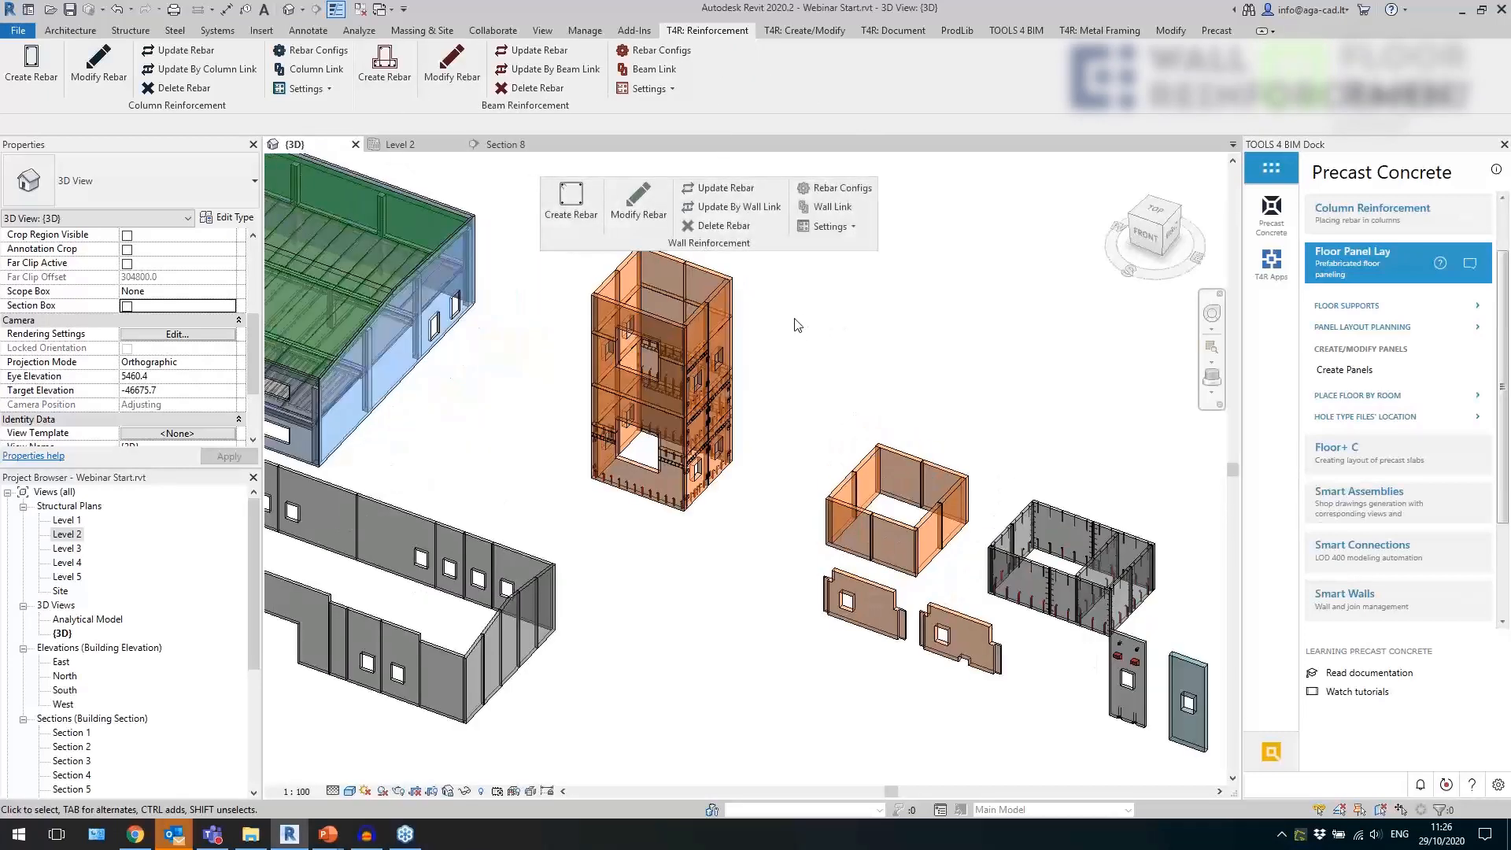
pyautogui.moveTo(793, 328); pyautogui.dragTo(807, 398, button='middle')
# Open the wall rebar configurations and review the common settings and the bar types available for external vertical rebar.
pyautogui.click(834, 188)
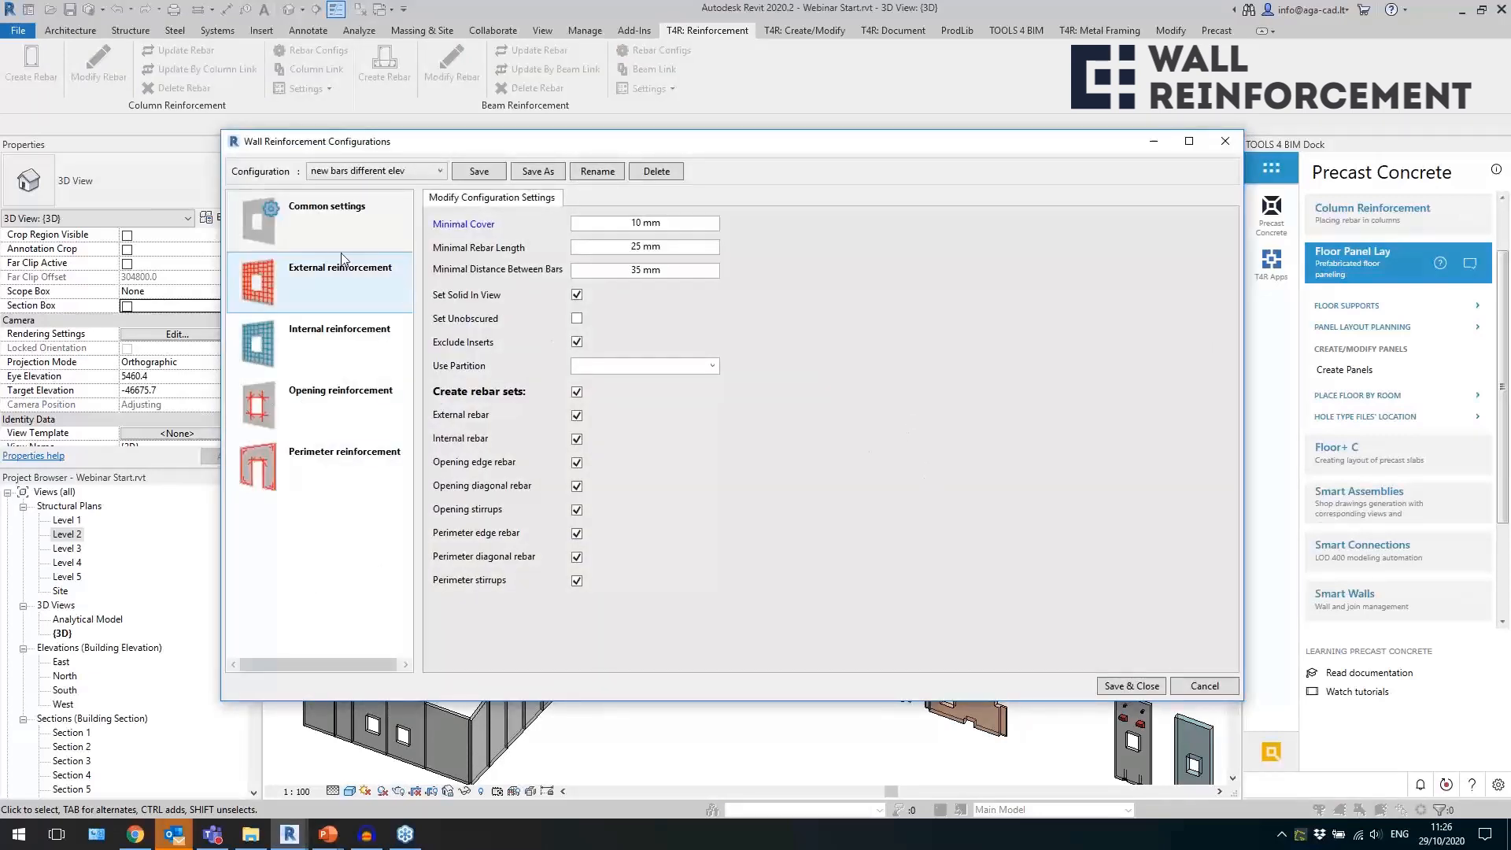
pyautogui.click(258, 221)
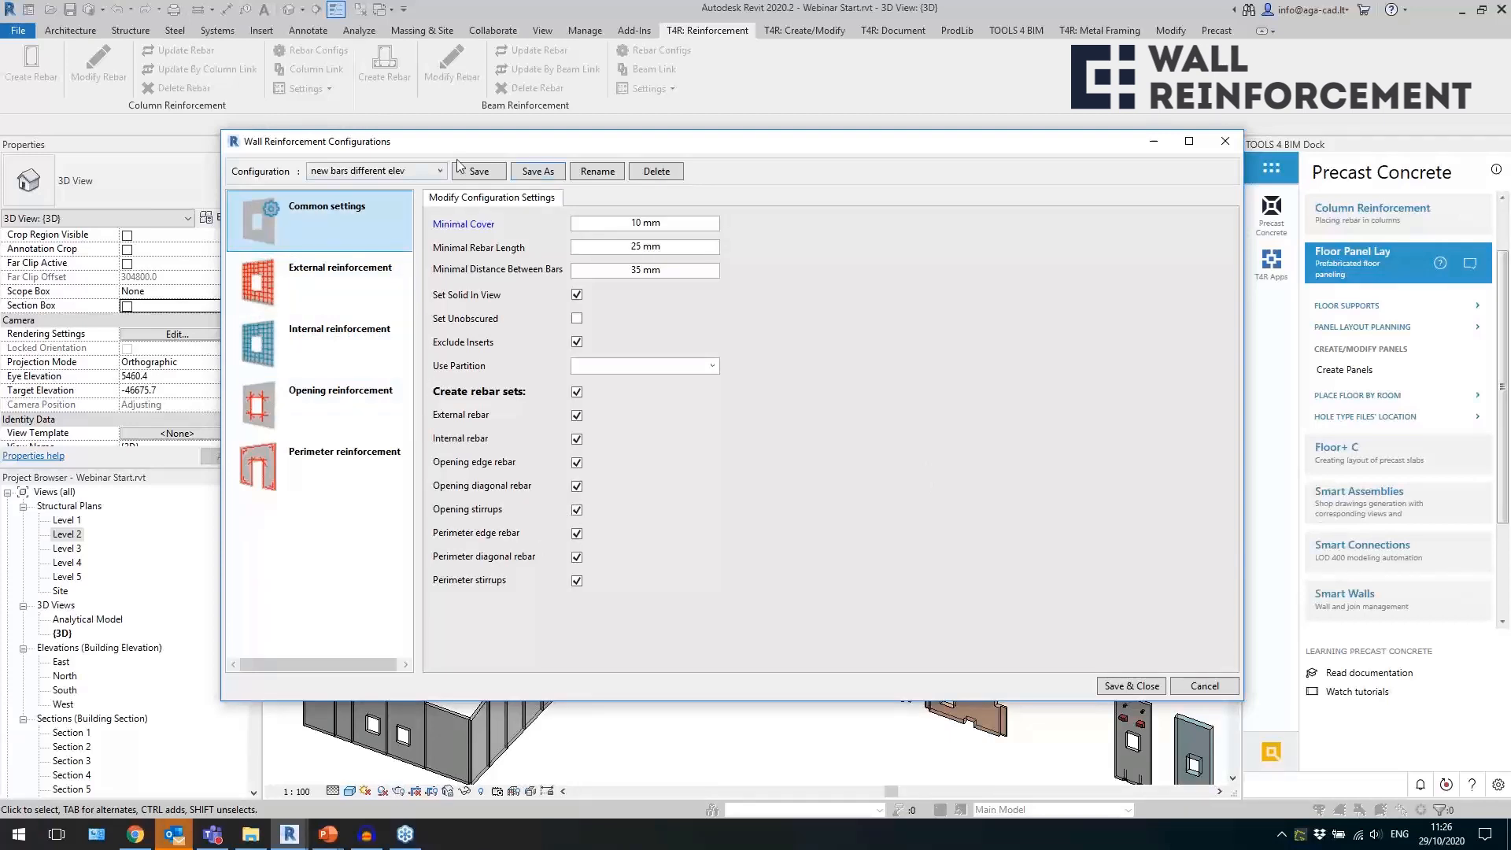
pyautogui.click(366, 282)
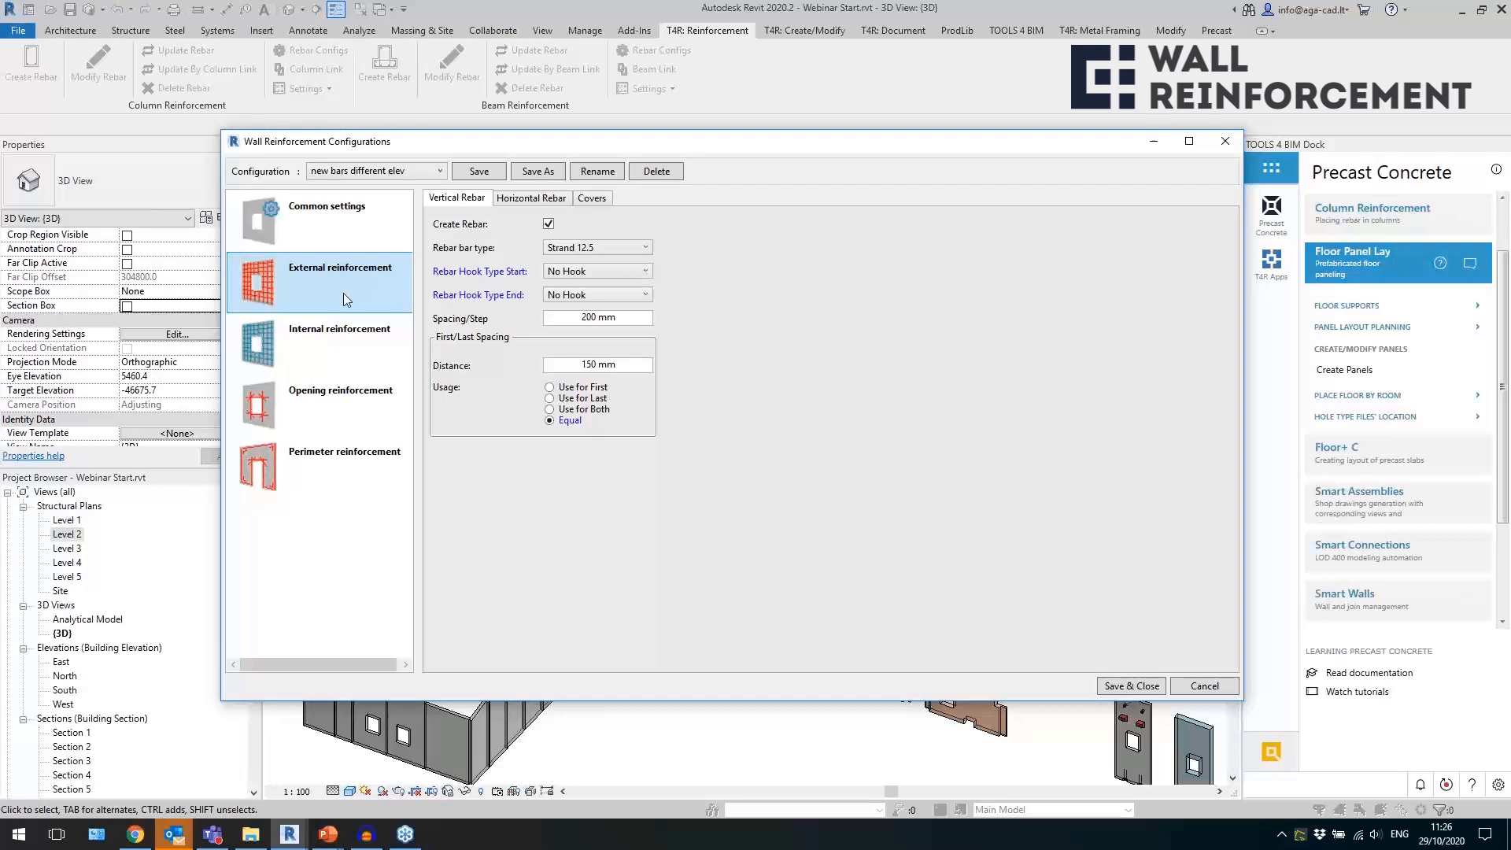
pyautogui.click(617, 250)
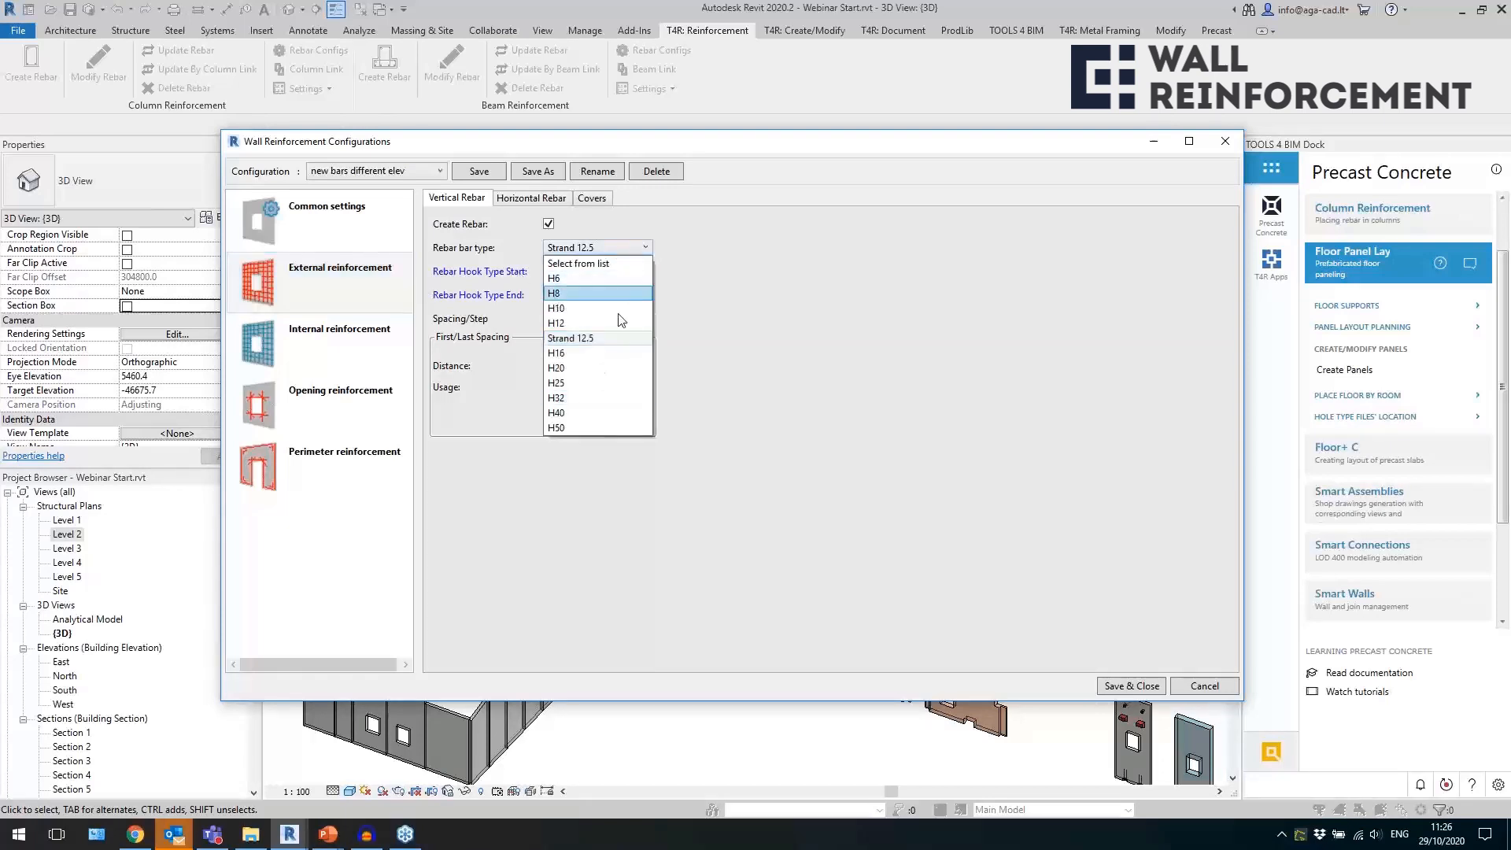
pyautogui.click(698, 327)
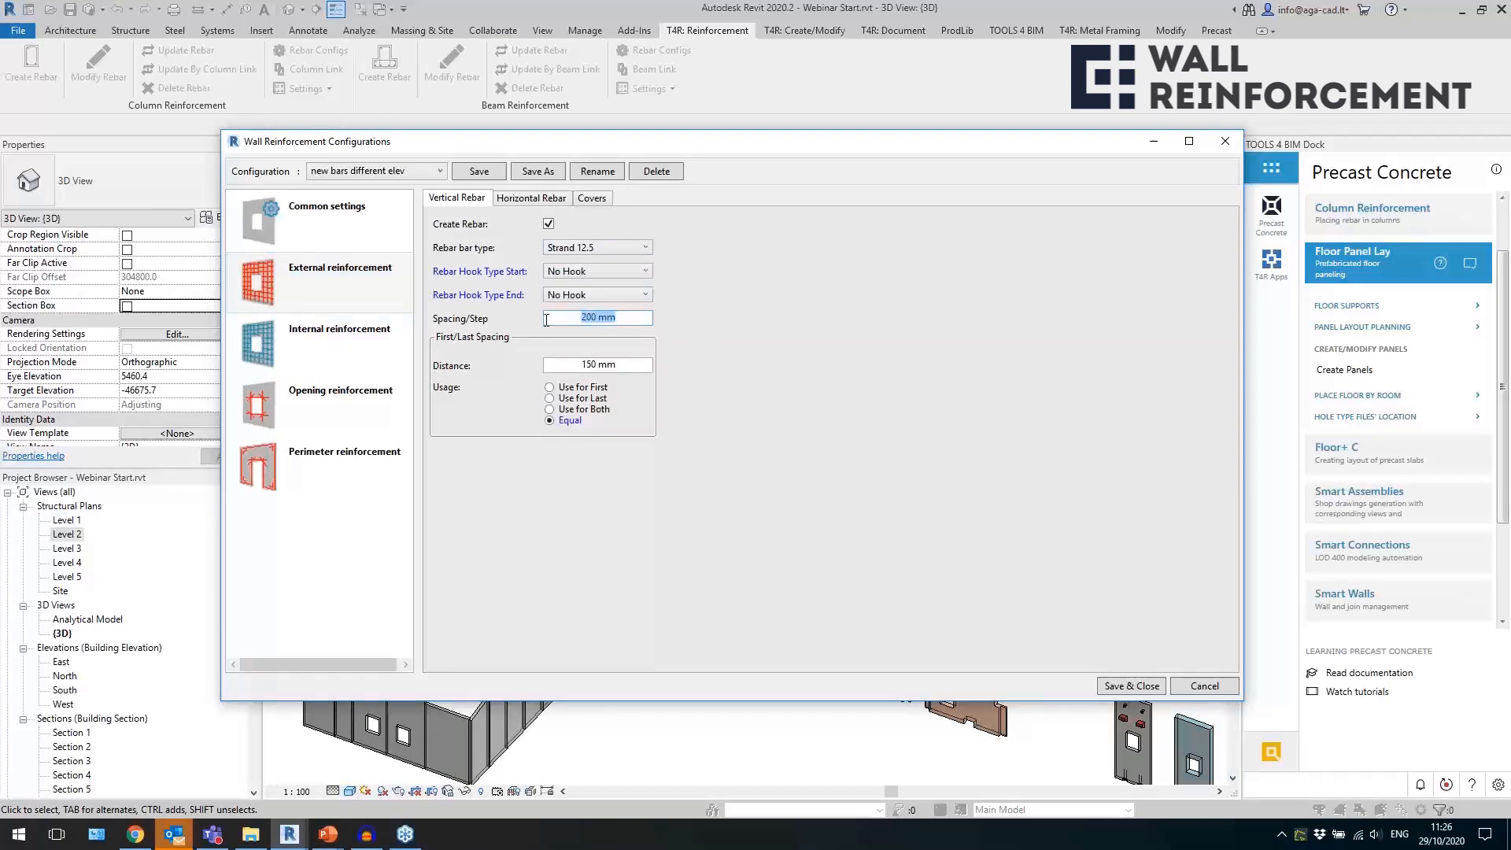
# Review the spacing, first/last distance and start hook options of the external vertical rebar.
pyautogui.click(595, 367)
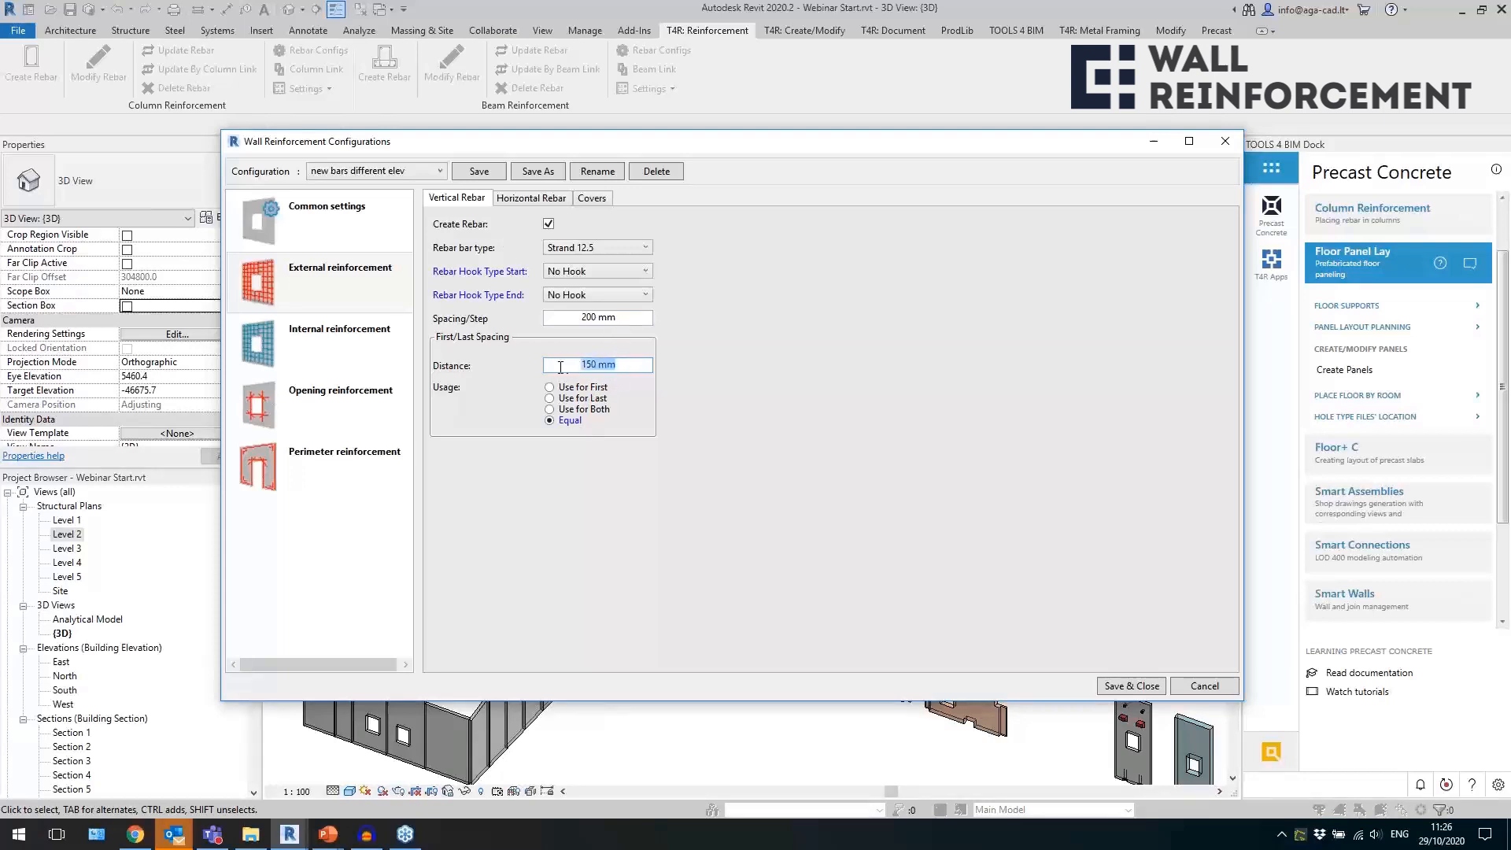
pyautogui.click(622, 317)
pyautogui.click(626, 365)
pyautogui.click(594, 271)
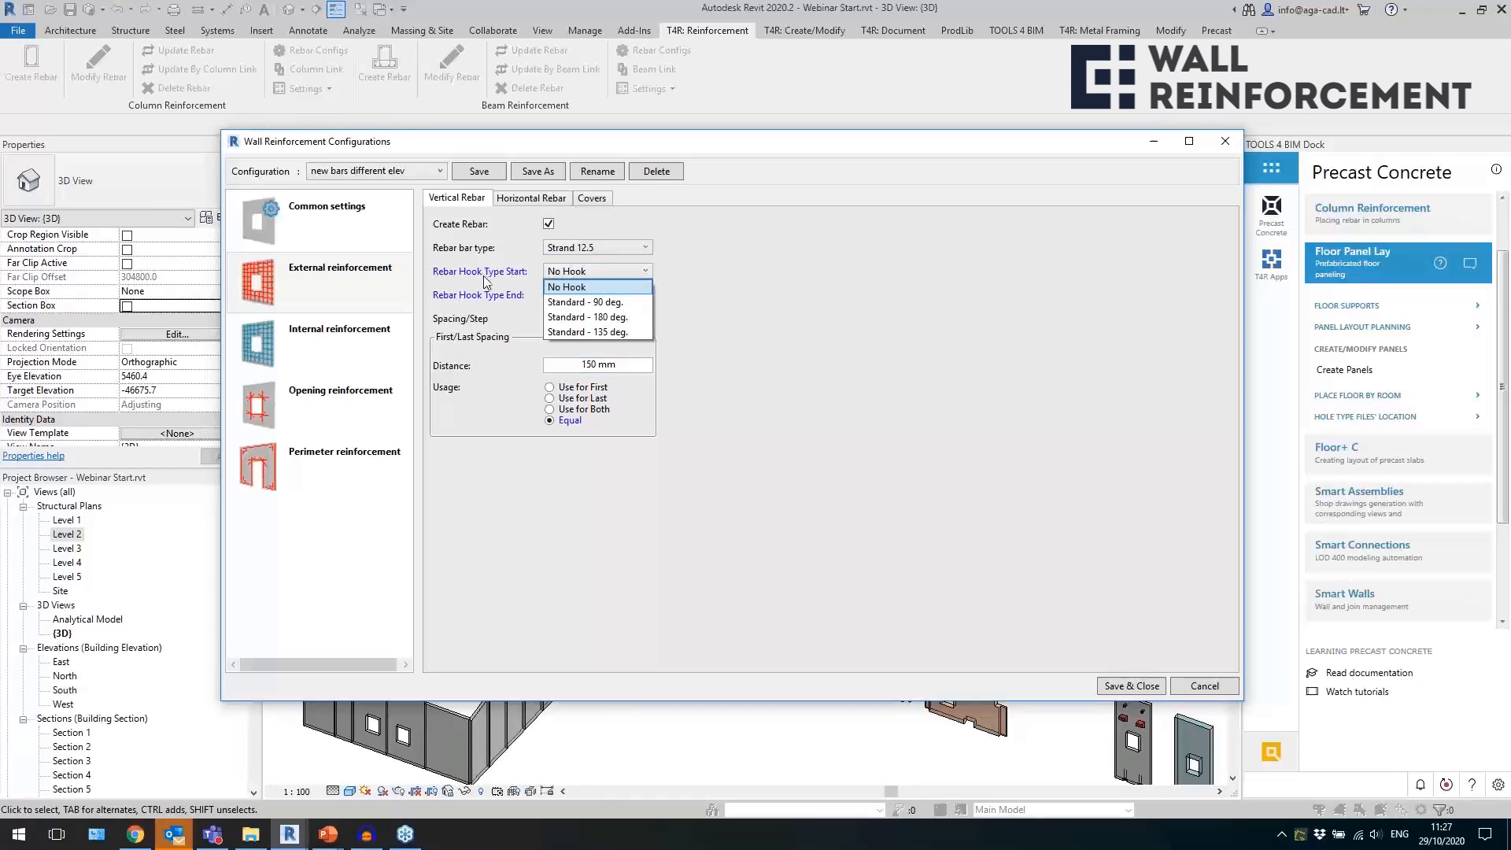
pyautogui.click(757, 293)
# Review the external reinforcement's horizontal rebar settings and its cover values.
pyautogui.click(549, 199)
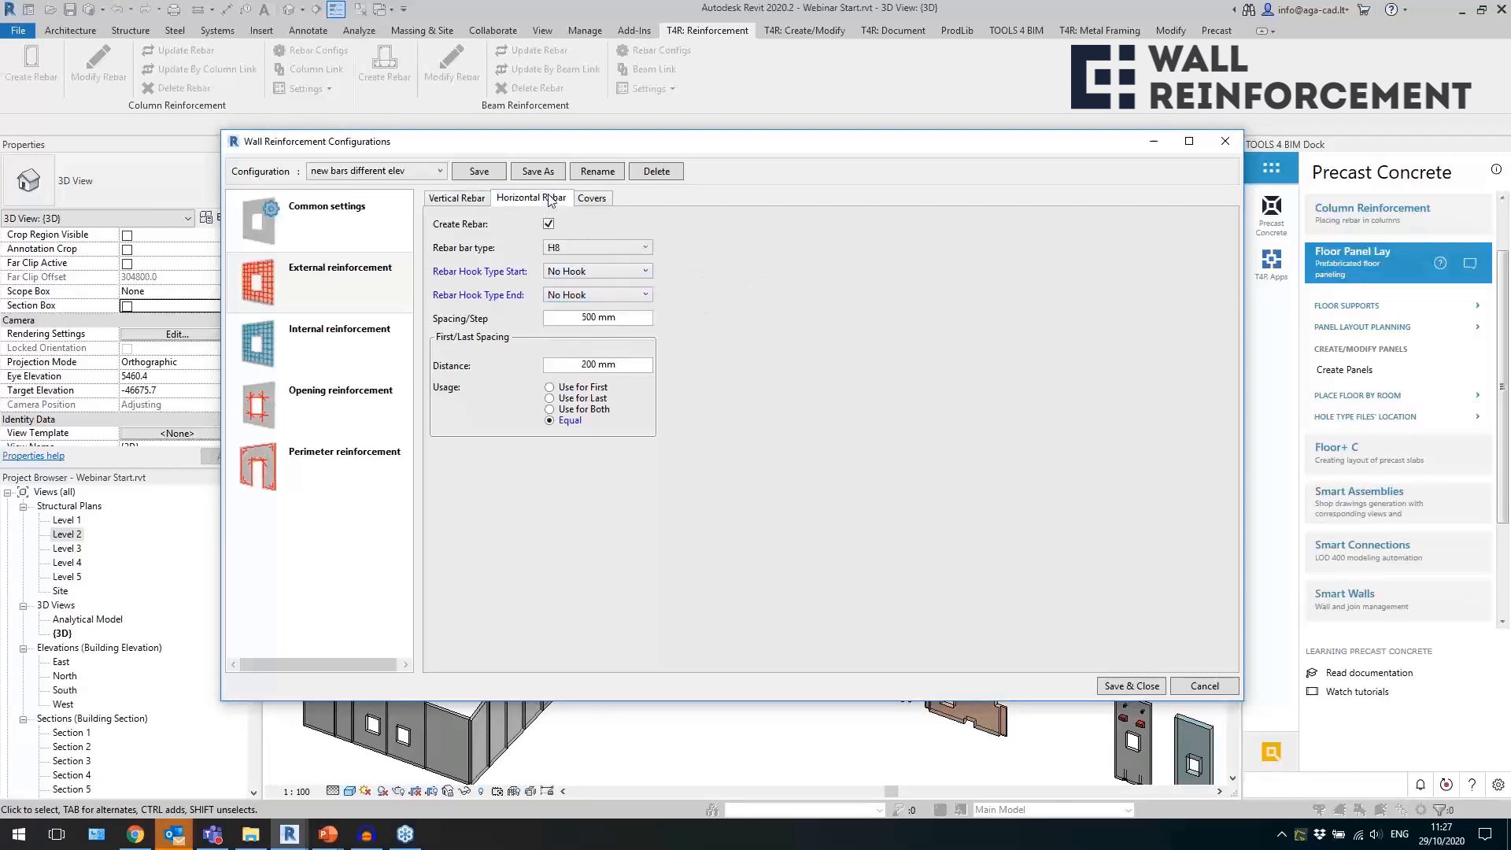
pyautogui.click(602, 199)
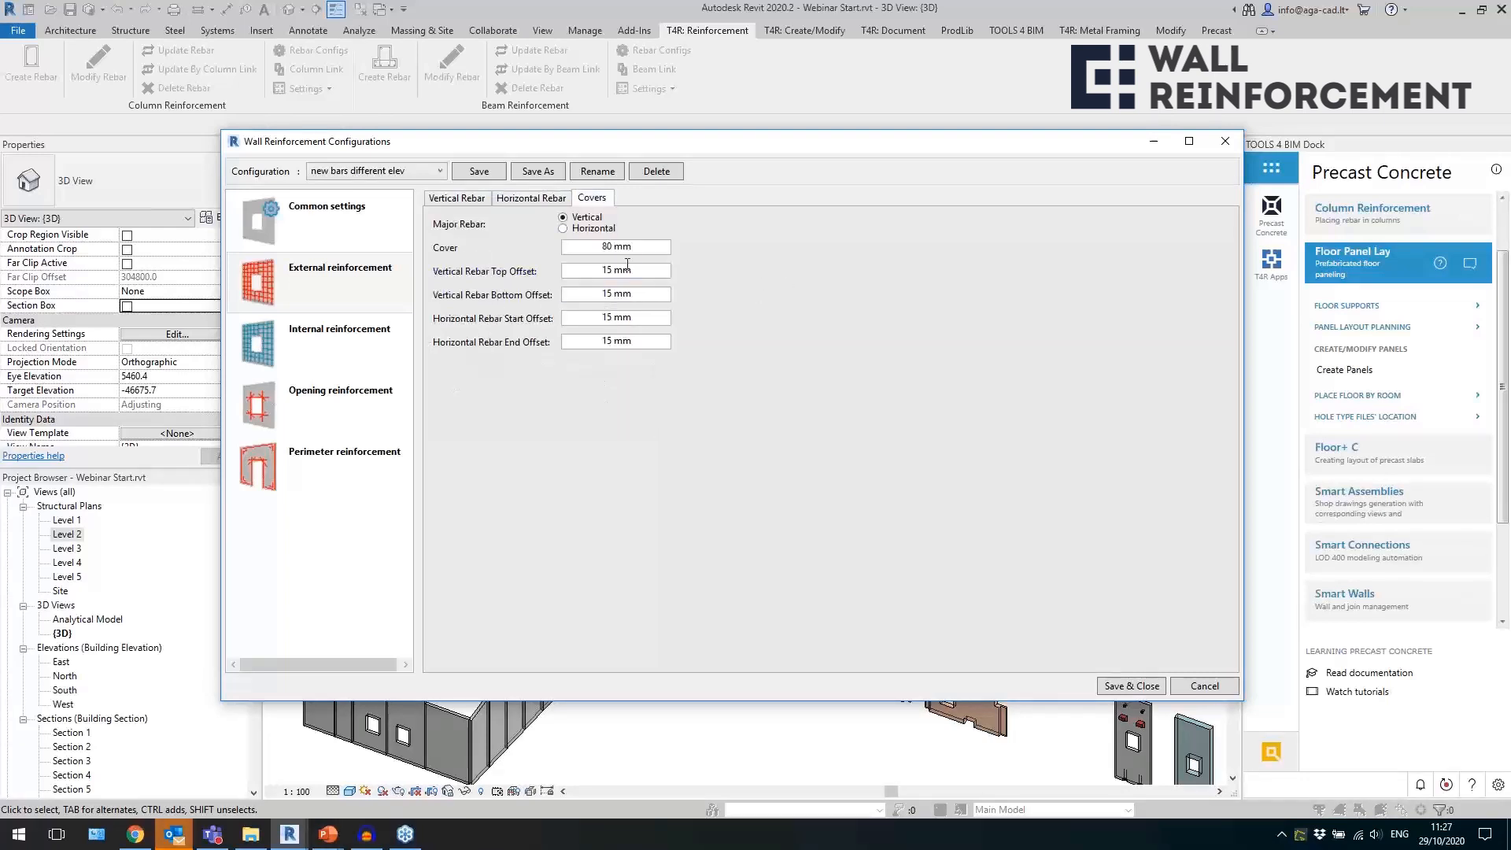
pyautogui.moveTo(644, 248); pyautogui.dragTo(573, 247)
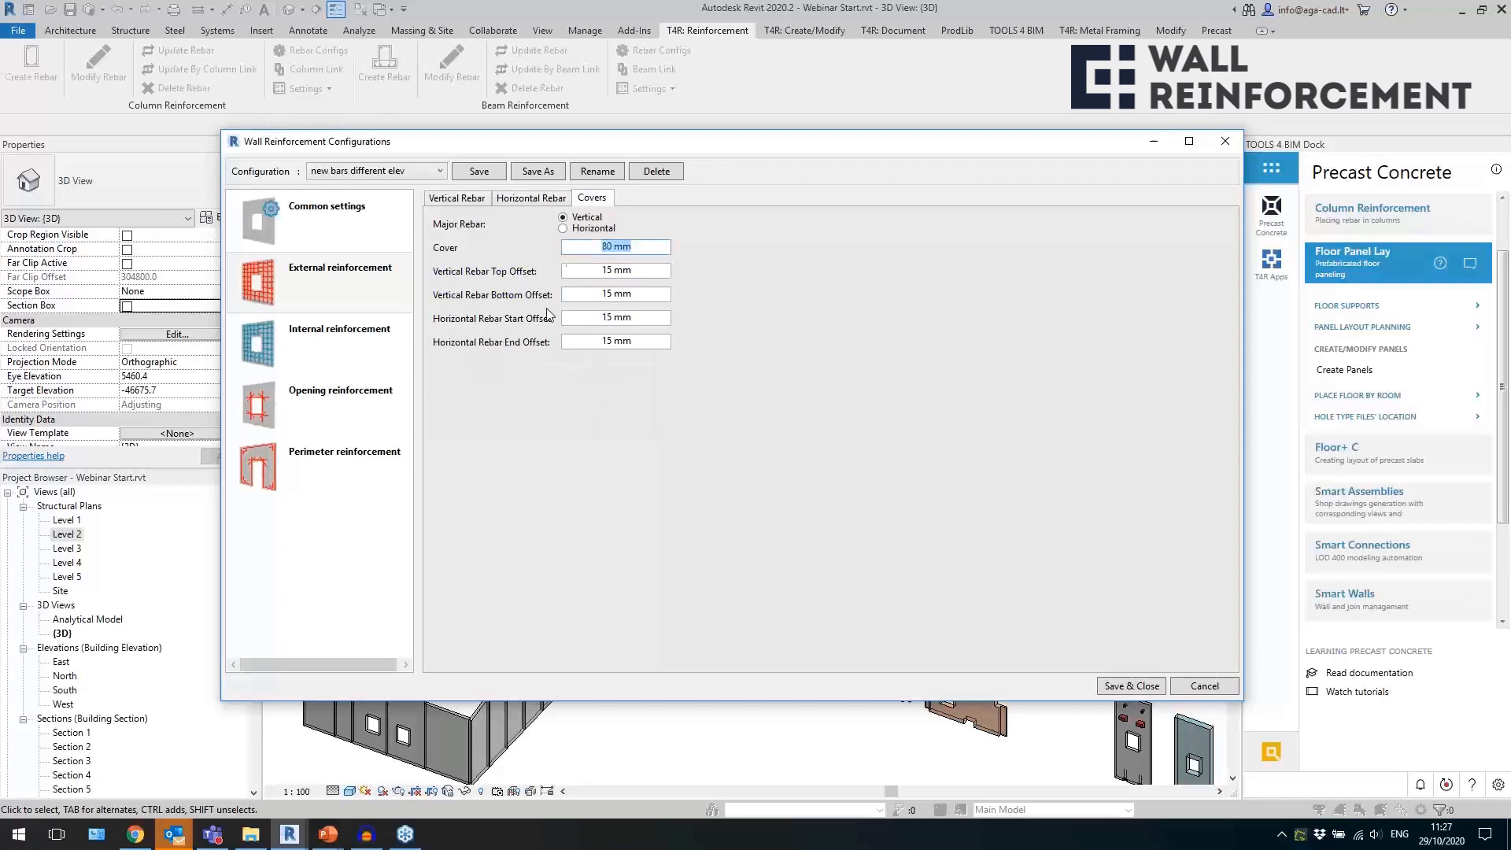
# Review the internal reinforcement settings and the U/O-stirrup settings for opening reinforcement.
pyautogui.click(374, 354)
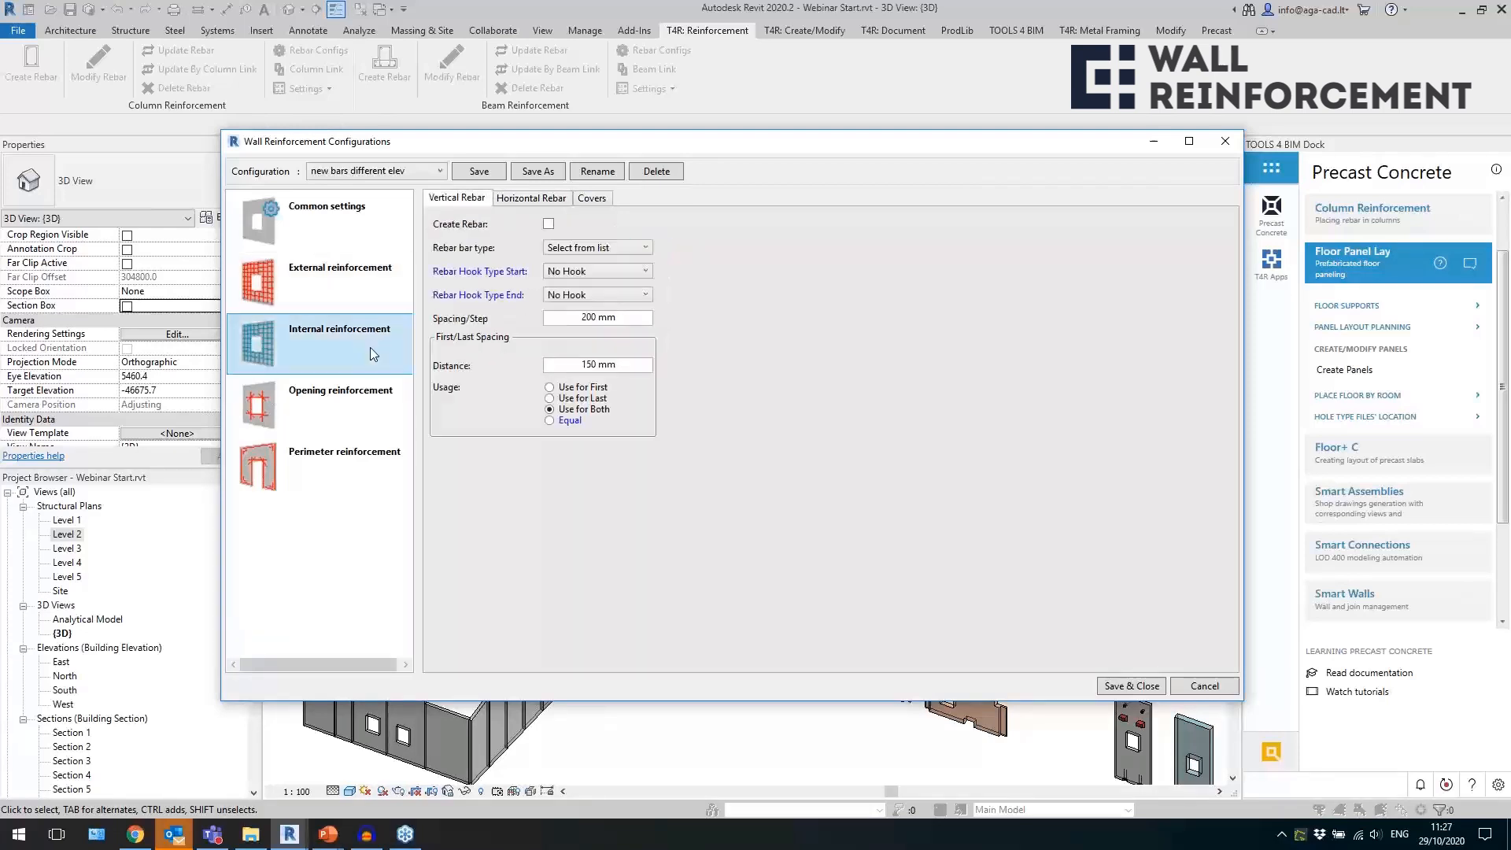
pyautogui.click(352, 416)
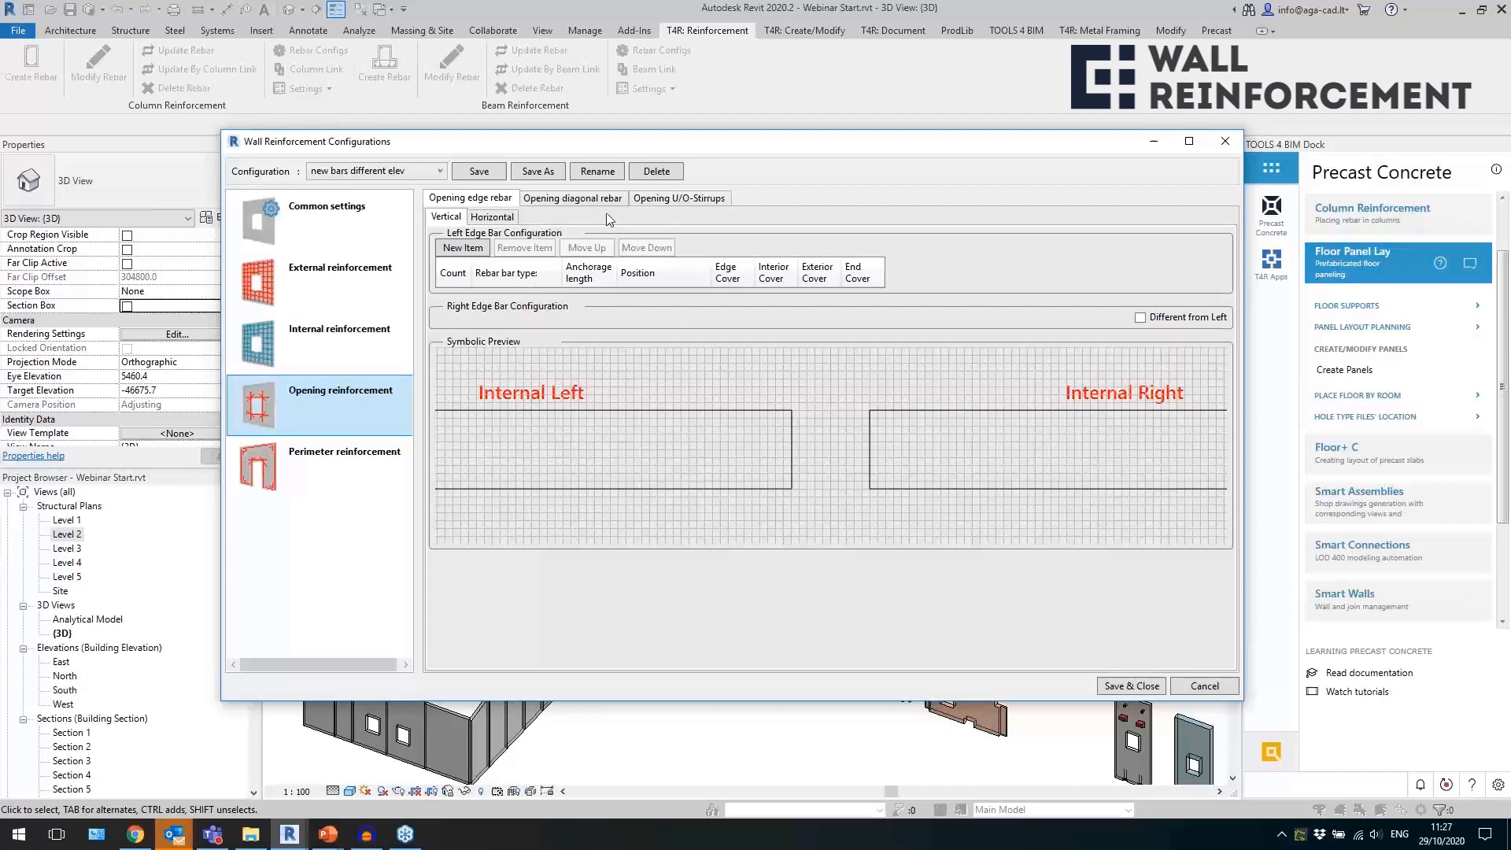
pyautogui.click(677, 197)
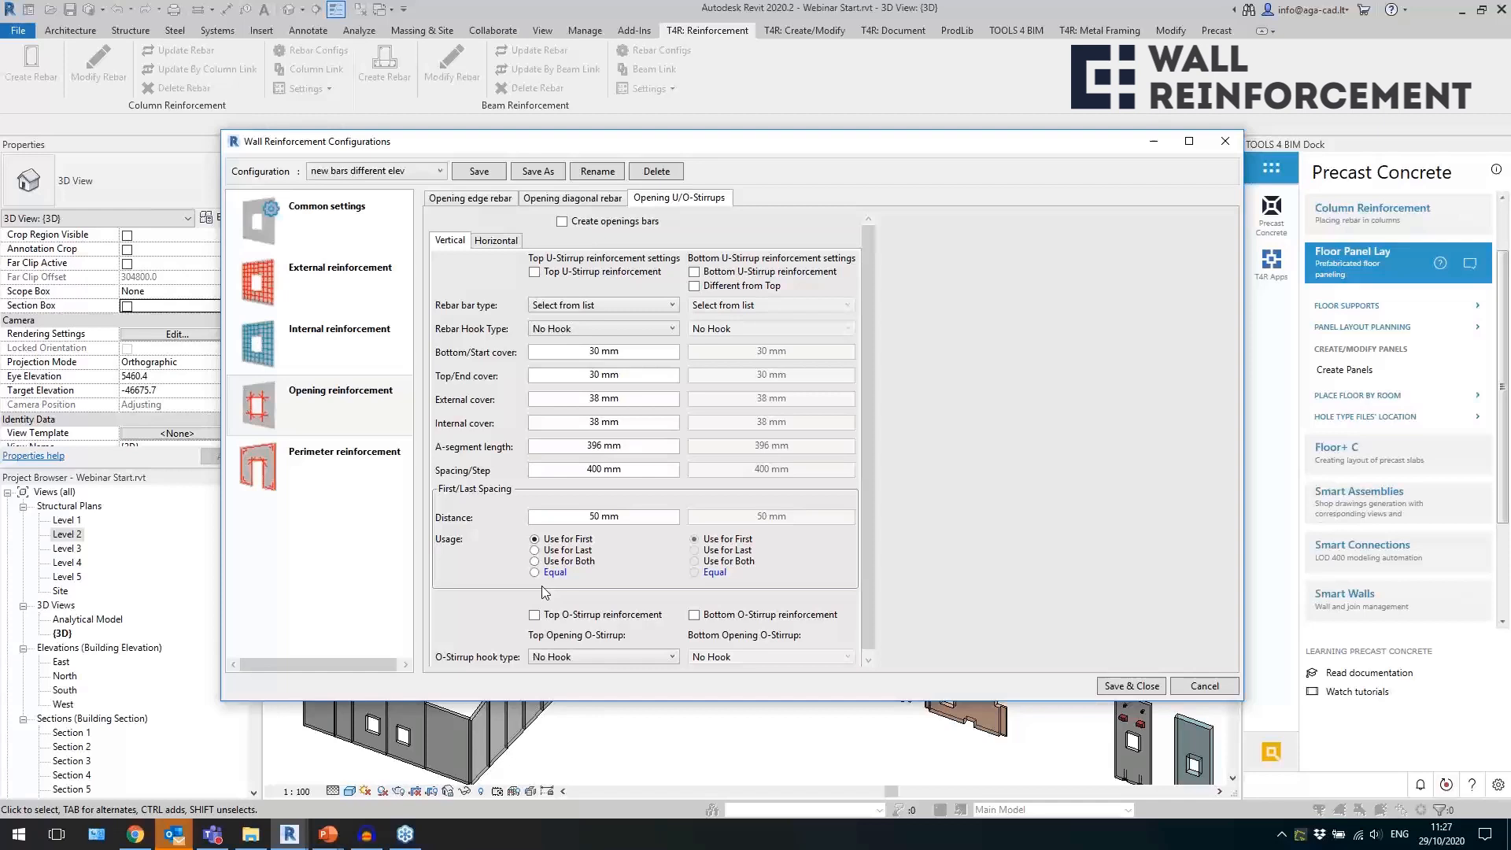
# Show the perimeter reinforcement's additional edge rebar settings and check the bar types available for the first item.
pyautogui.click(309, 462)
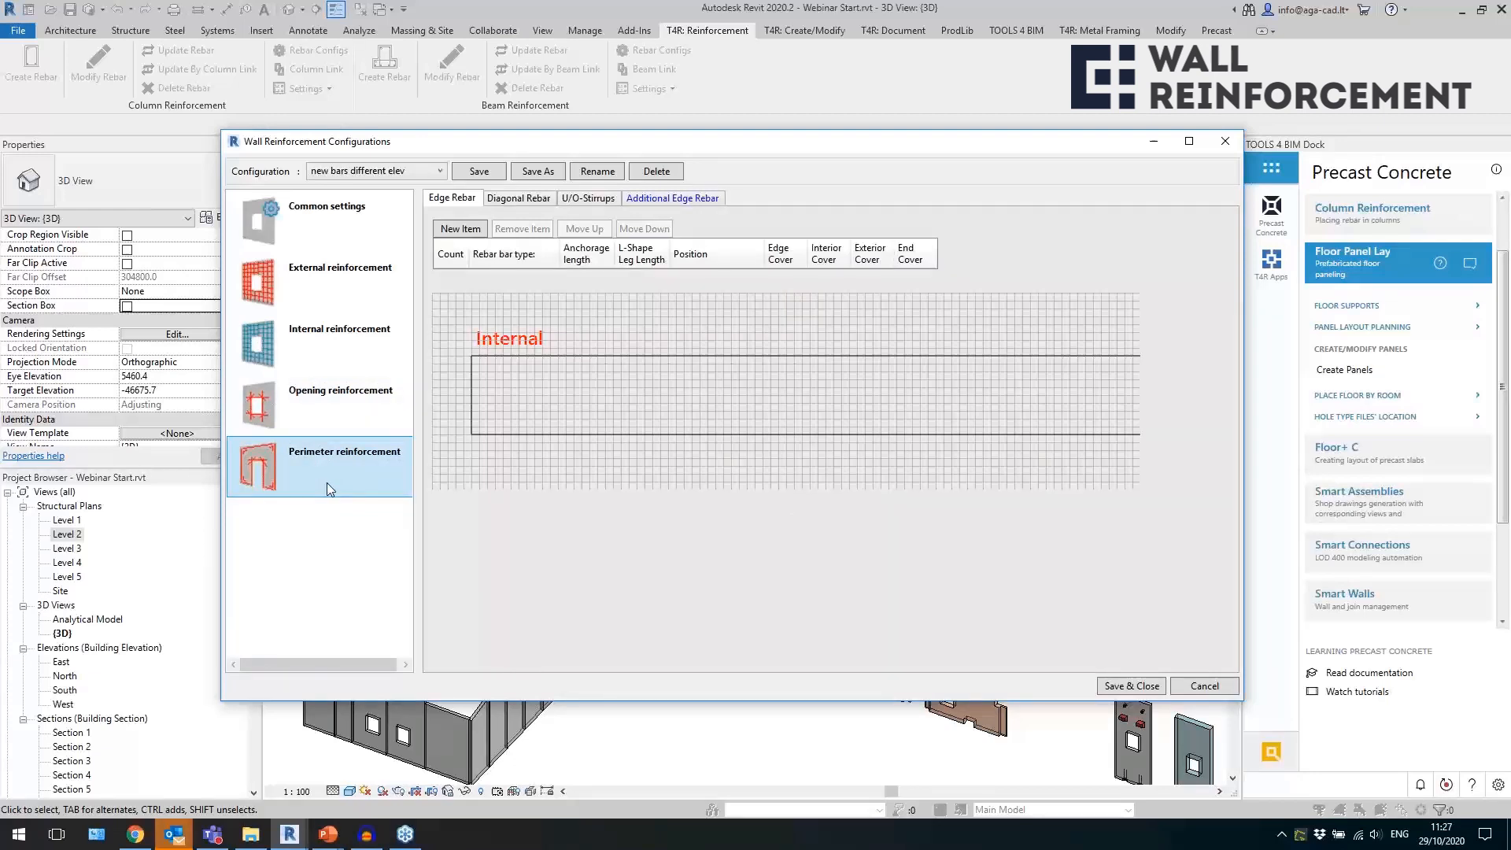
pyautogui.click(691, 200)
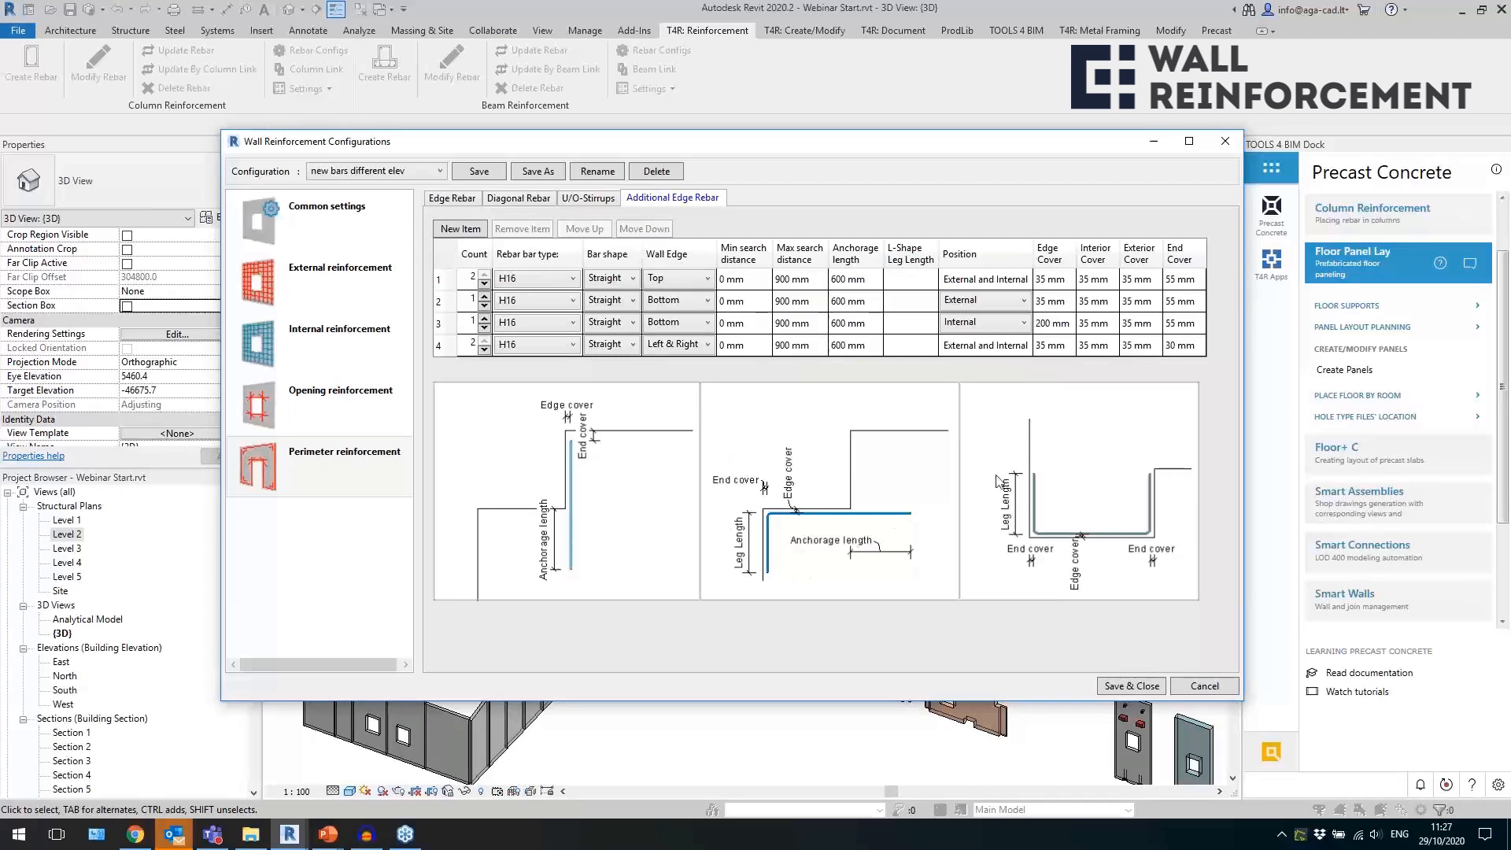
pyautogui.click(546, 280)
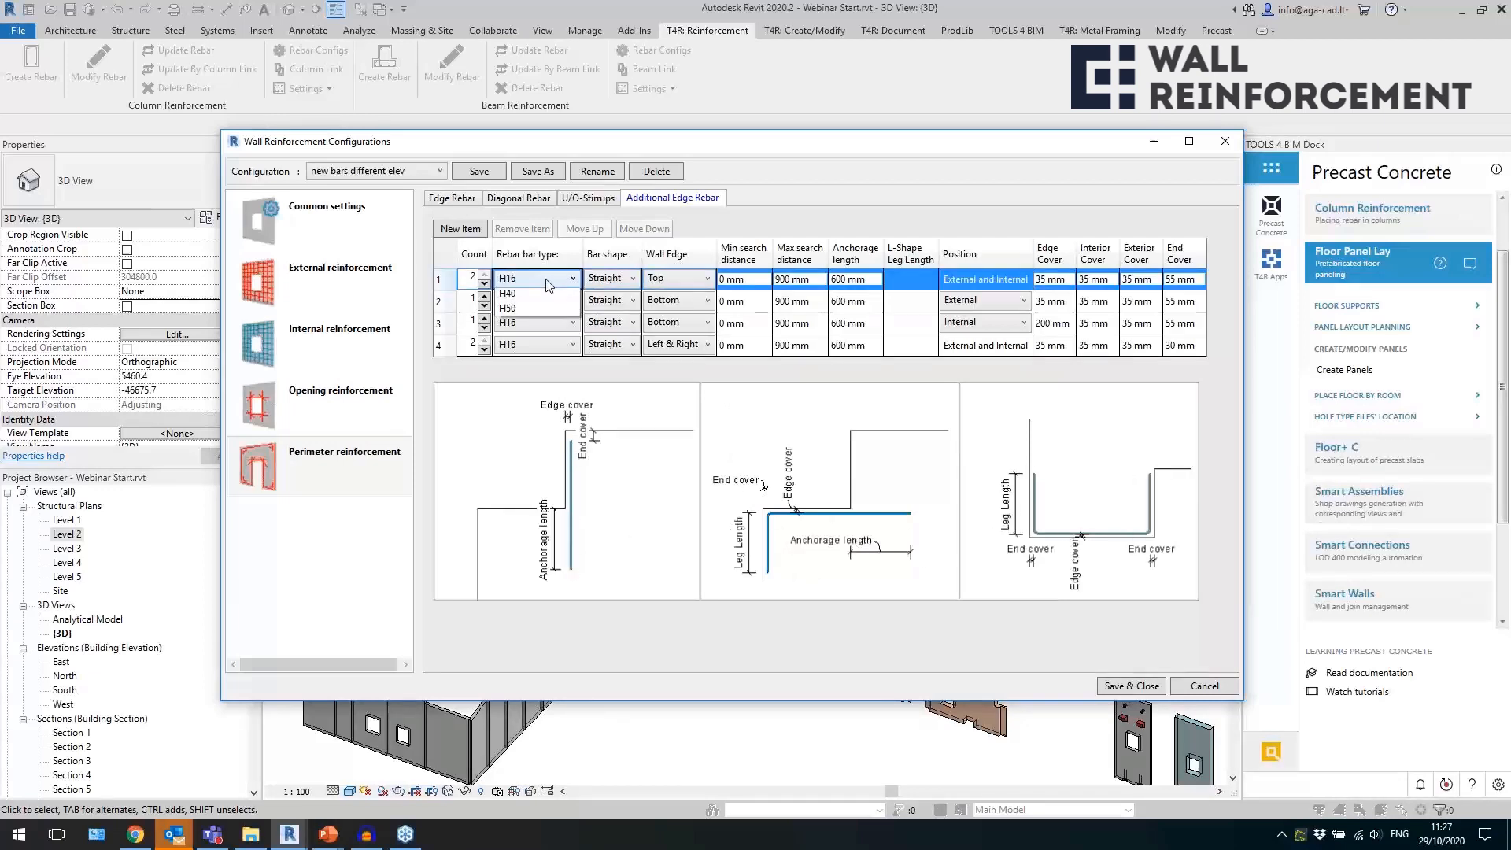
pyautogui.click(546, 280)
pyautogui.click(548, 282)
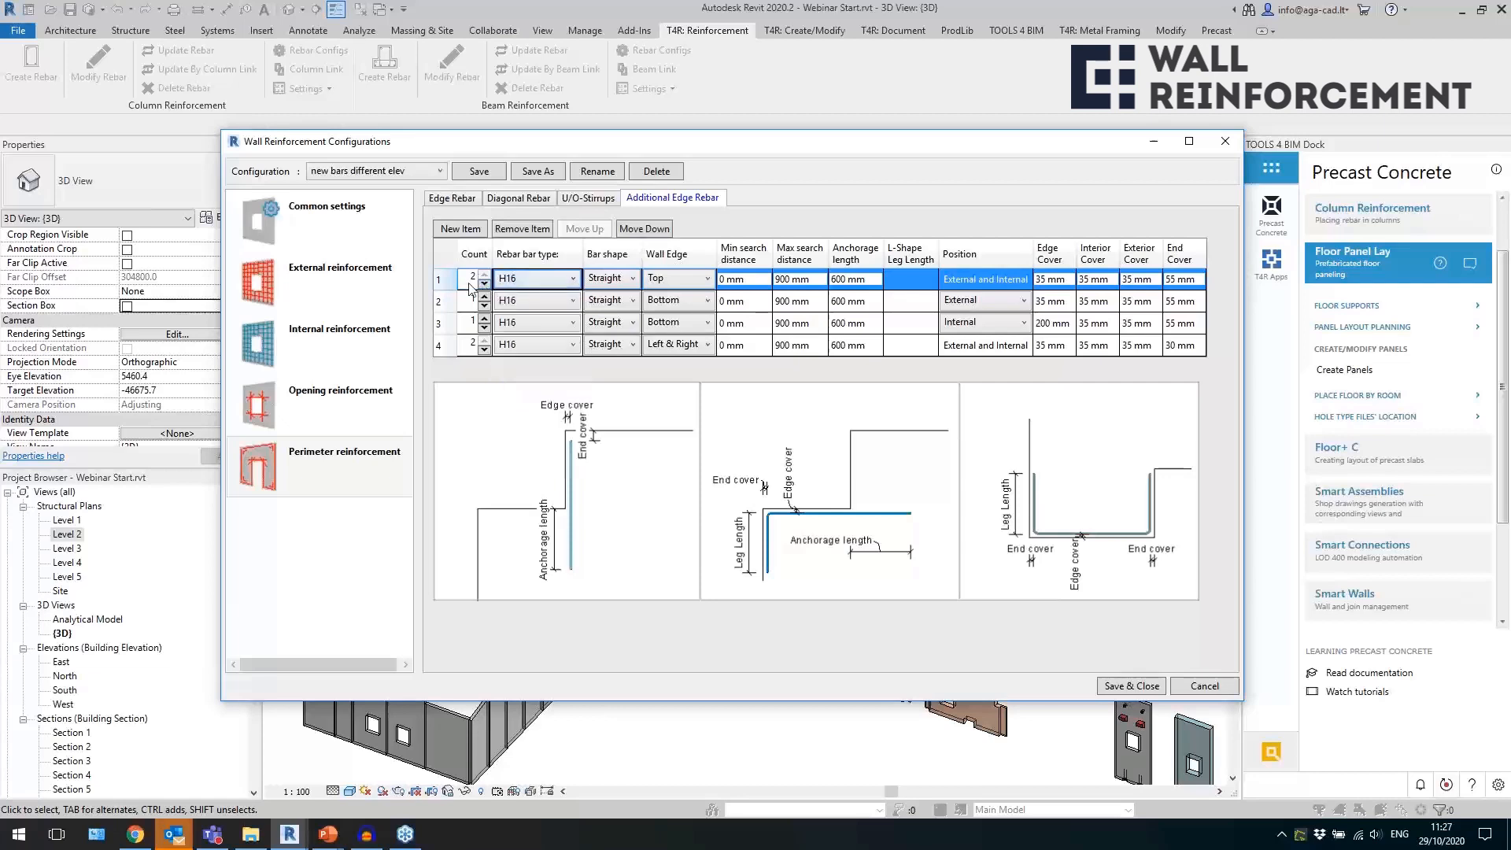
# Review the bar shape and wall edge options available for the first additional edge rebar item.
pyautogui.click(618, 281)
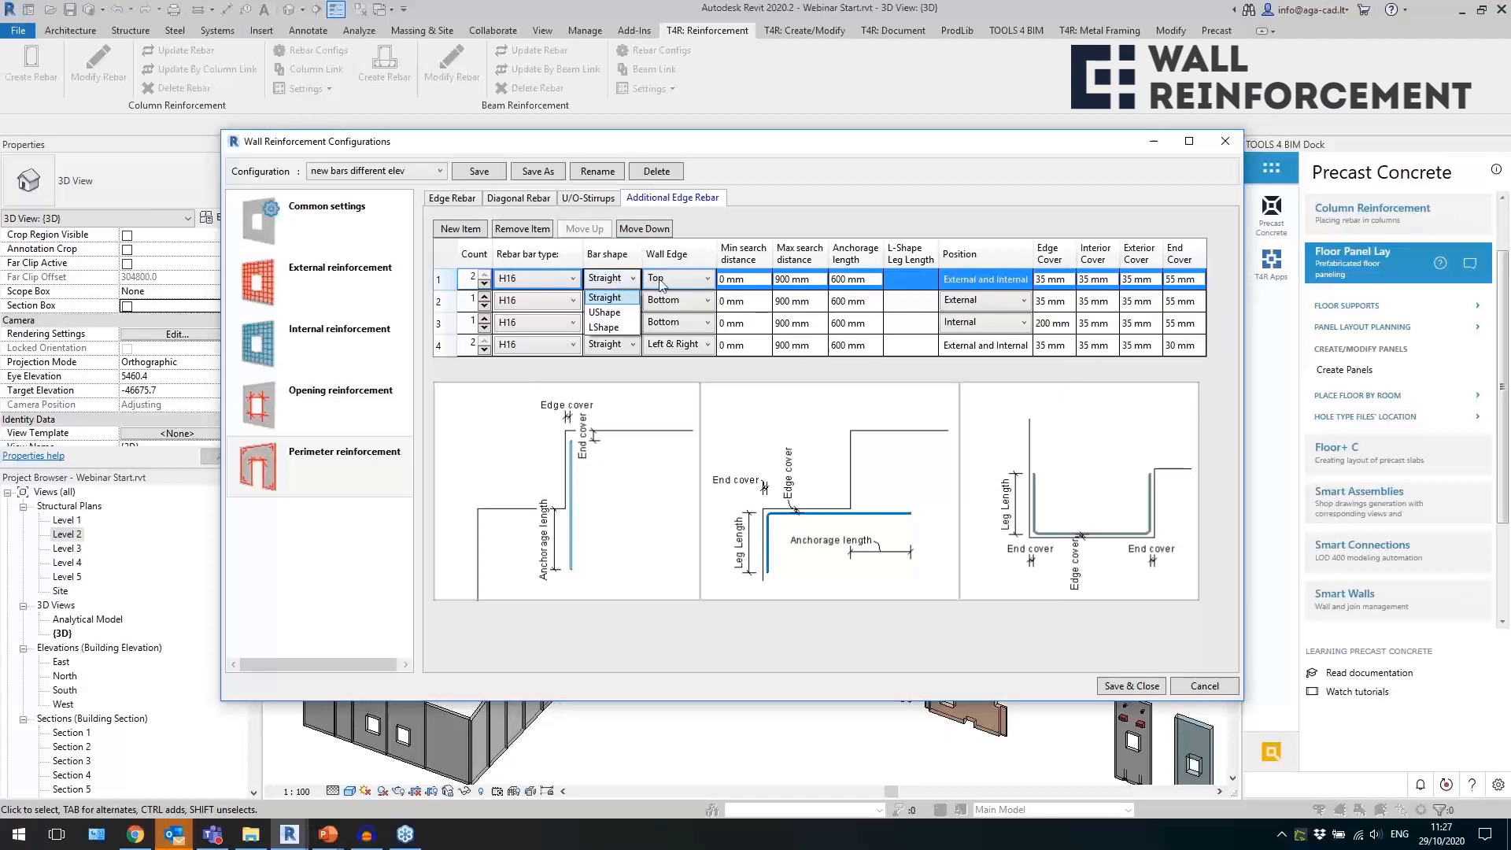
pyautogui.click(613, 297)
pyautogui.click(677, 279)
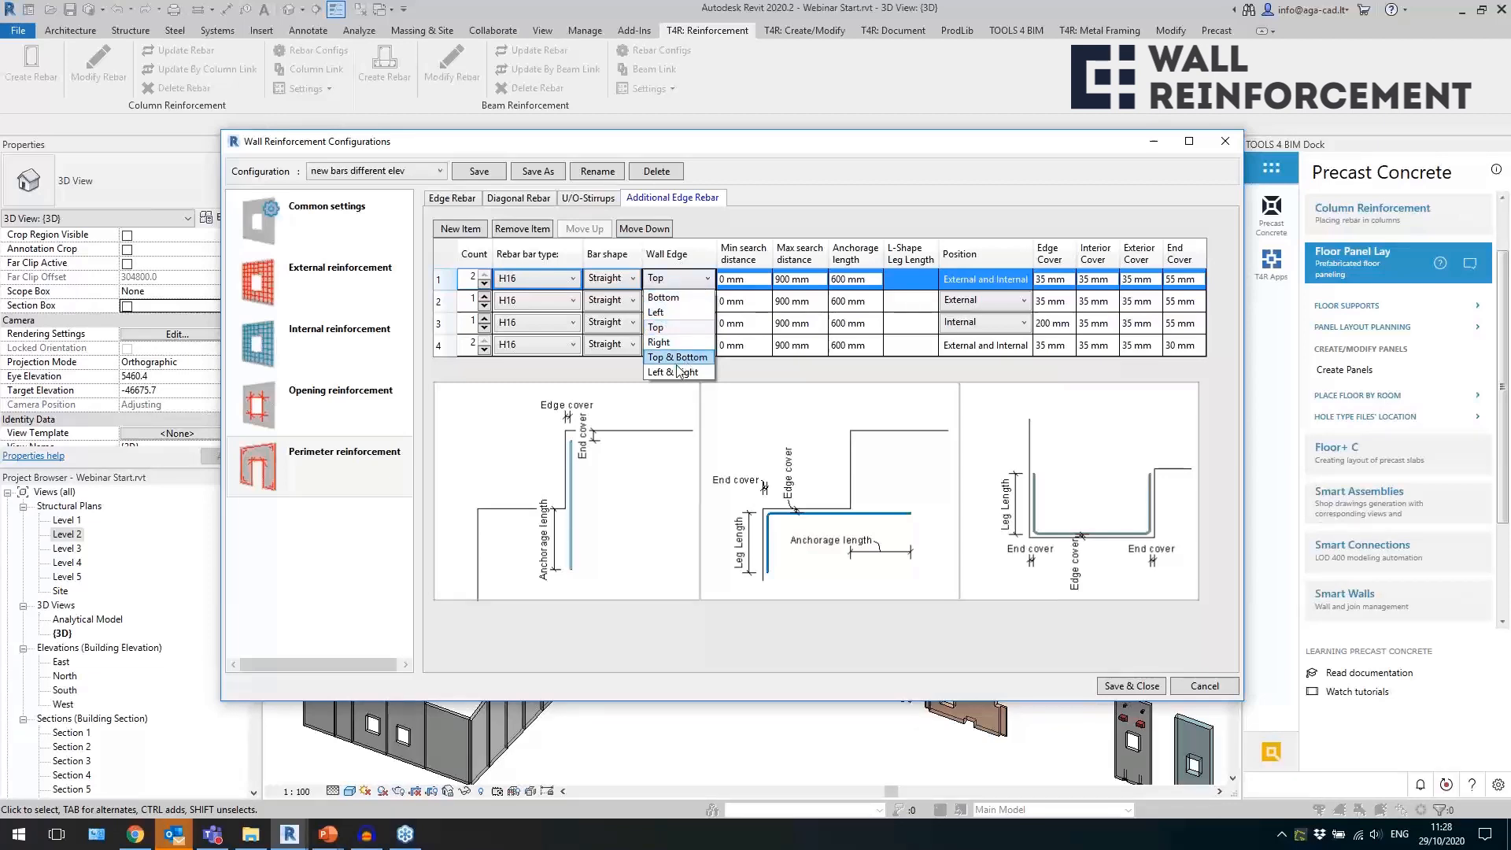
pyautogui.click(783, 206)
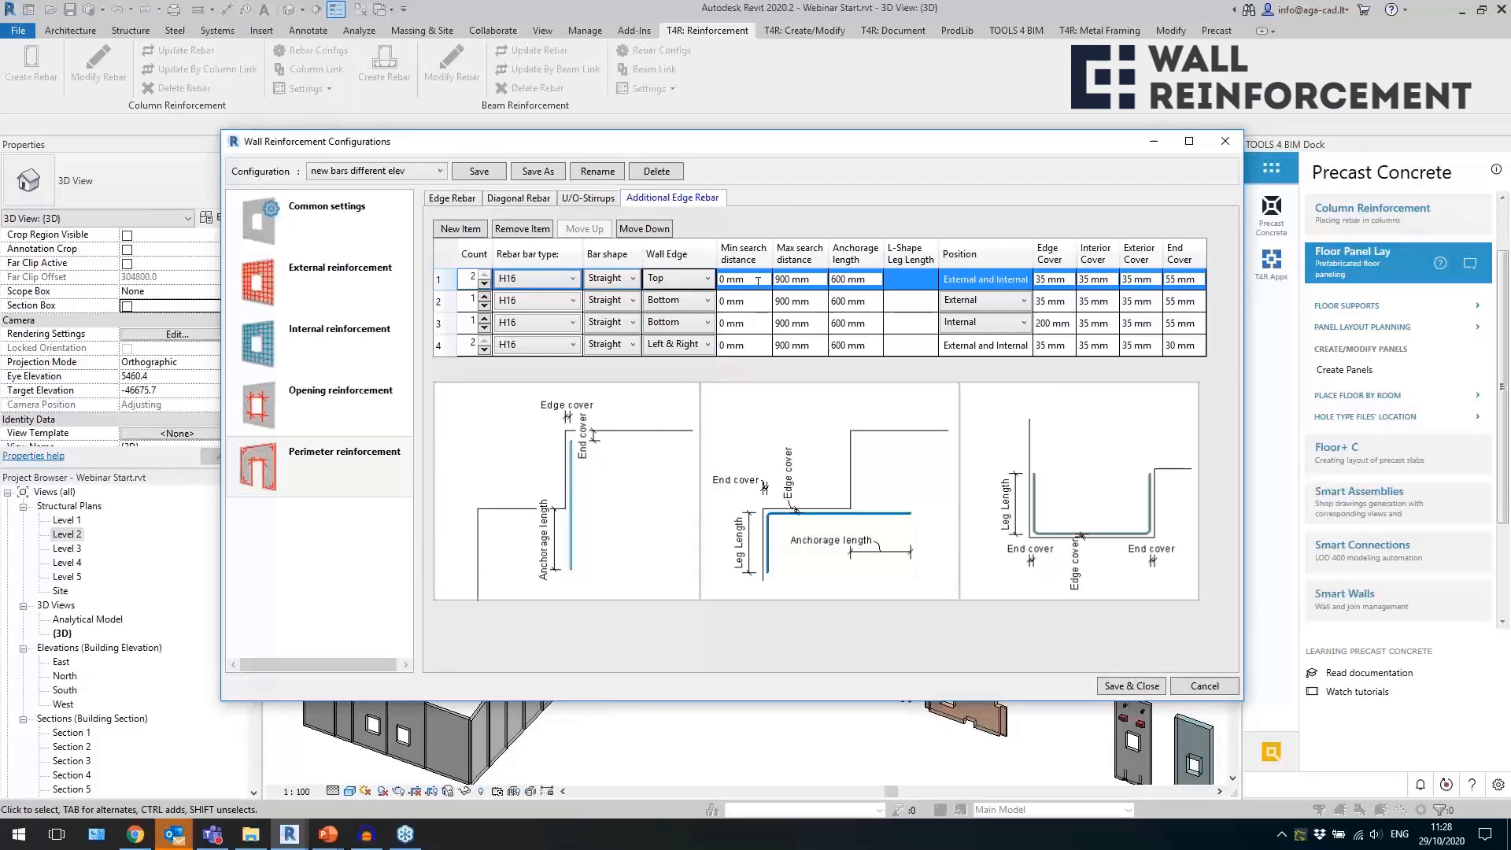
# Review the first item's search distance and cover values, recheck its wall edge options, and close the configurations without saving.
pyautogui.click(814, 280)
pyautogui.click(1058, 281)
pyautogui.doubleClick(1069, 281)
pyautogui.click(692, 282)
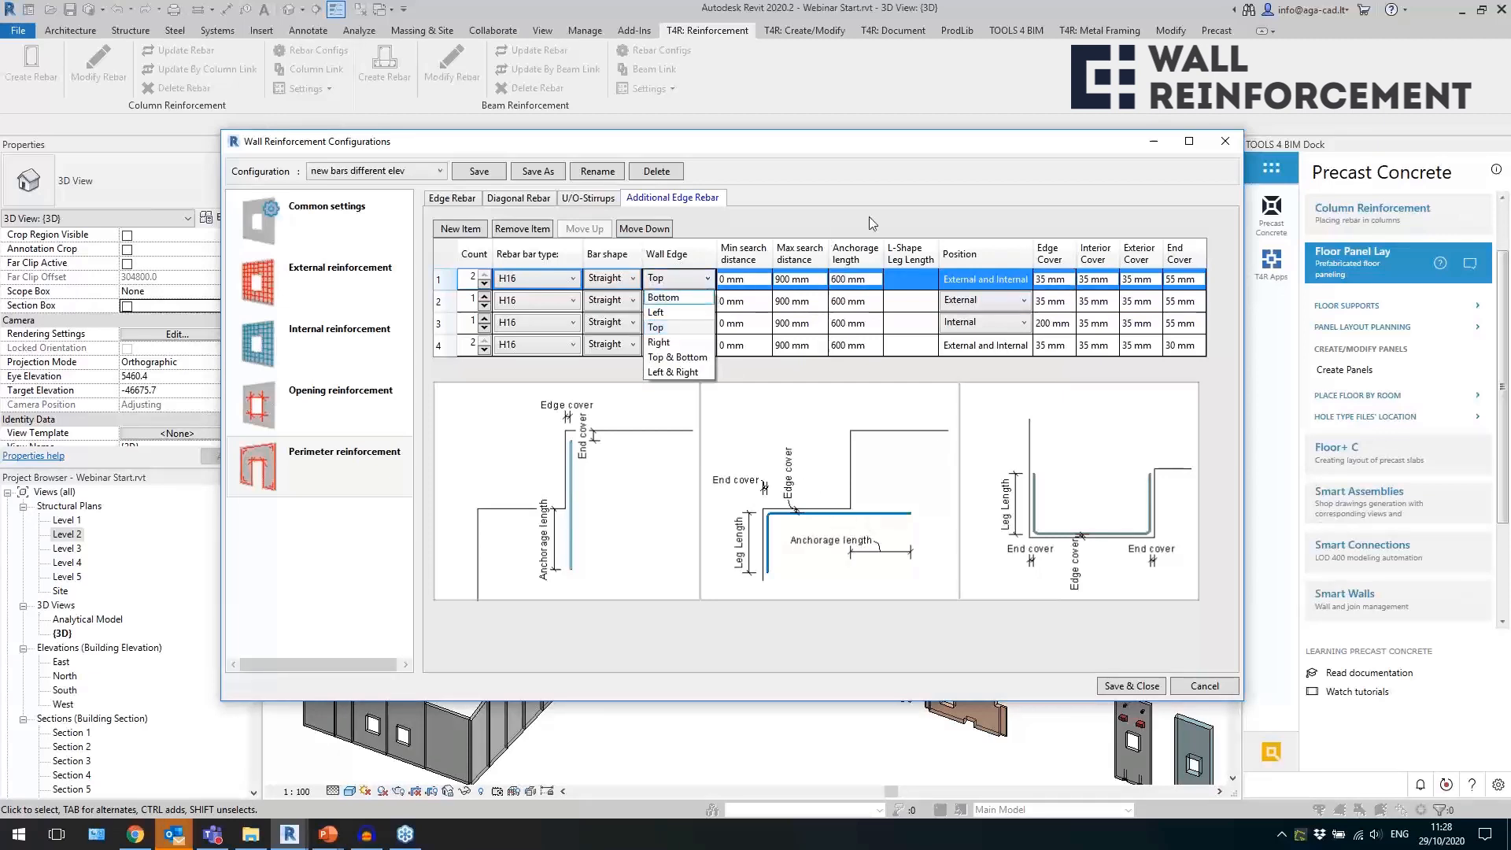
pyautogui.click(941, 221)
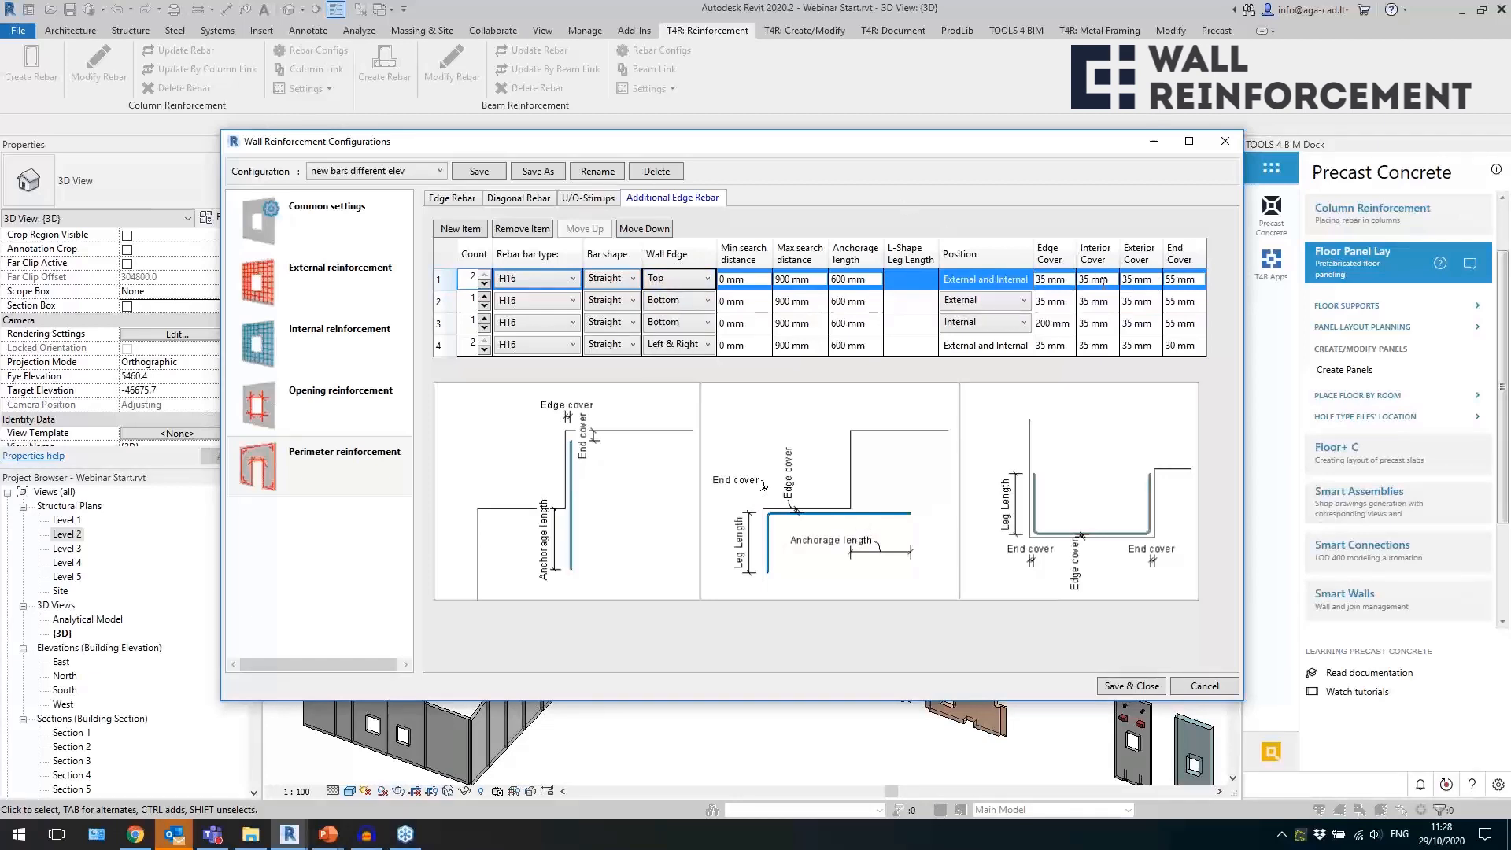
pyautogui.click(1226, 141)
# Create the reinforcement for the two separate stepped wall panels in front of the orange wall box.
pyautogui.scroll(3, 1003, 768)
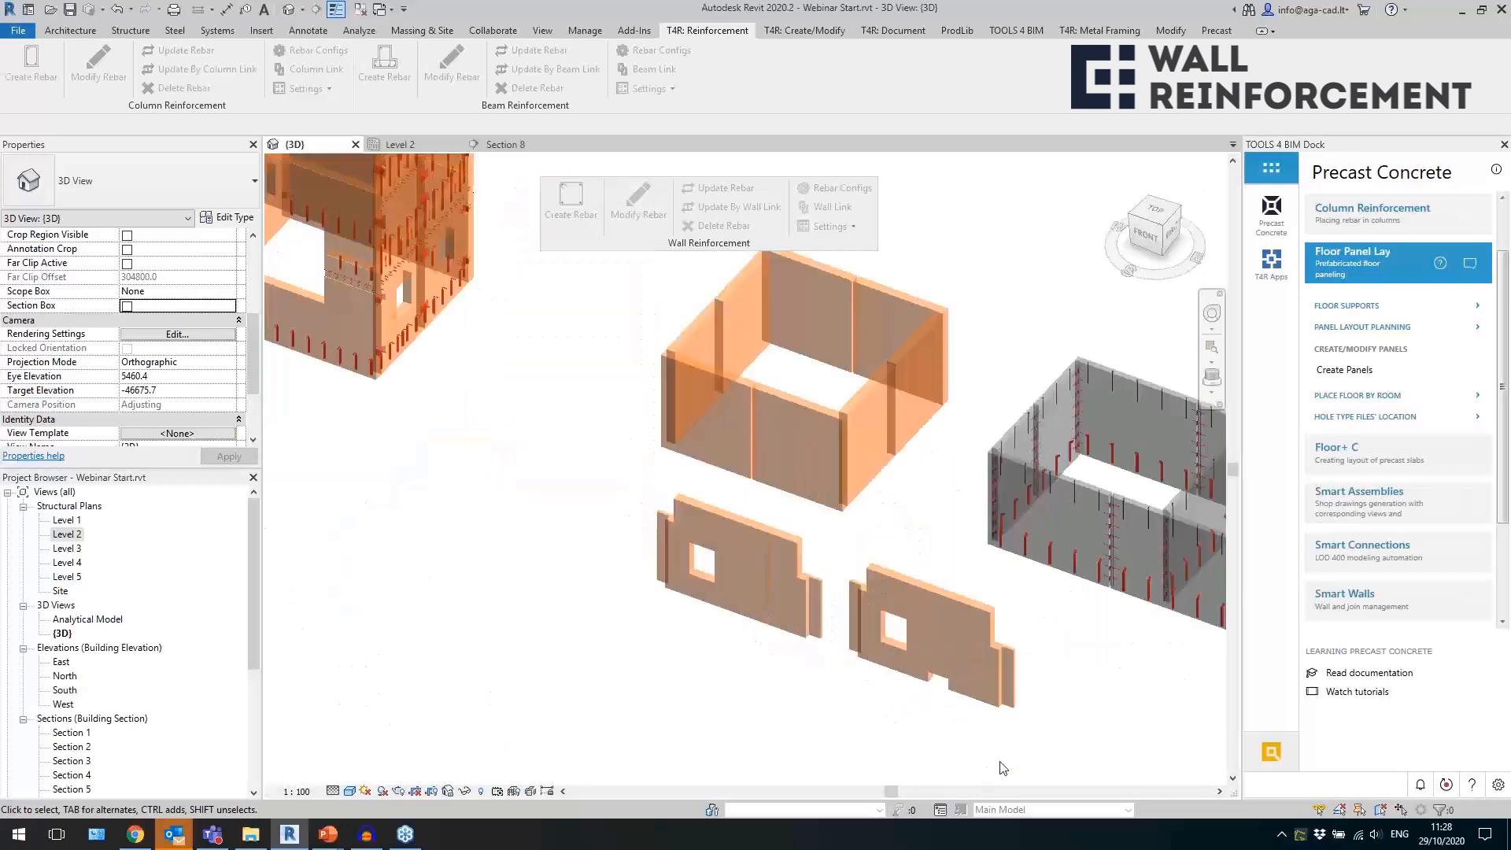
pyautogui.moveTo(912, 705); pyautogui.dragTo(765, 614)
pyautogui.click(571, 206)
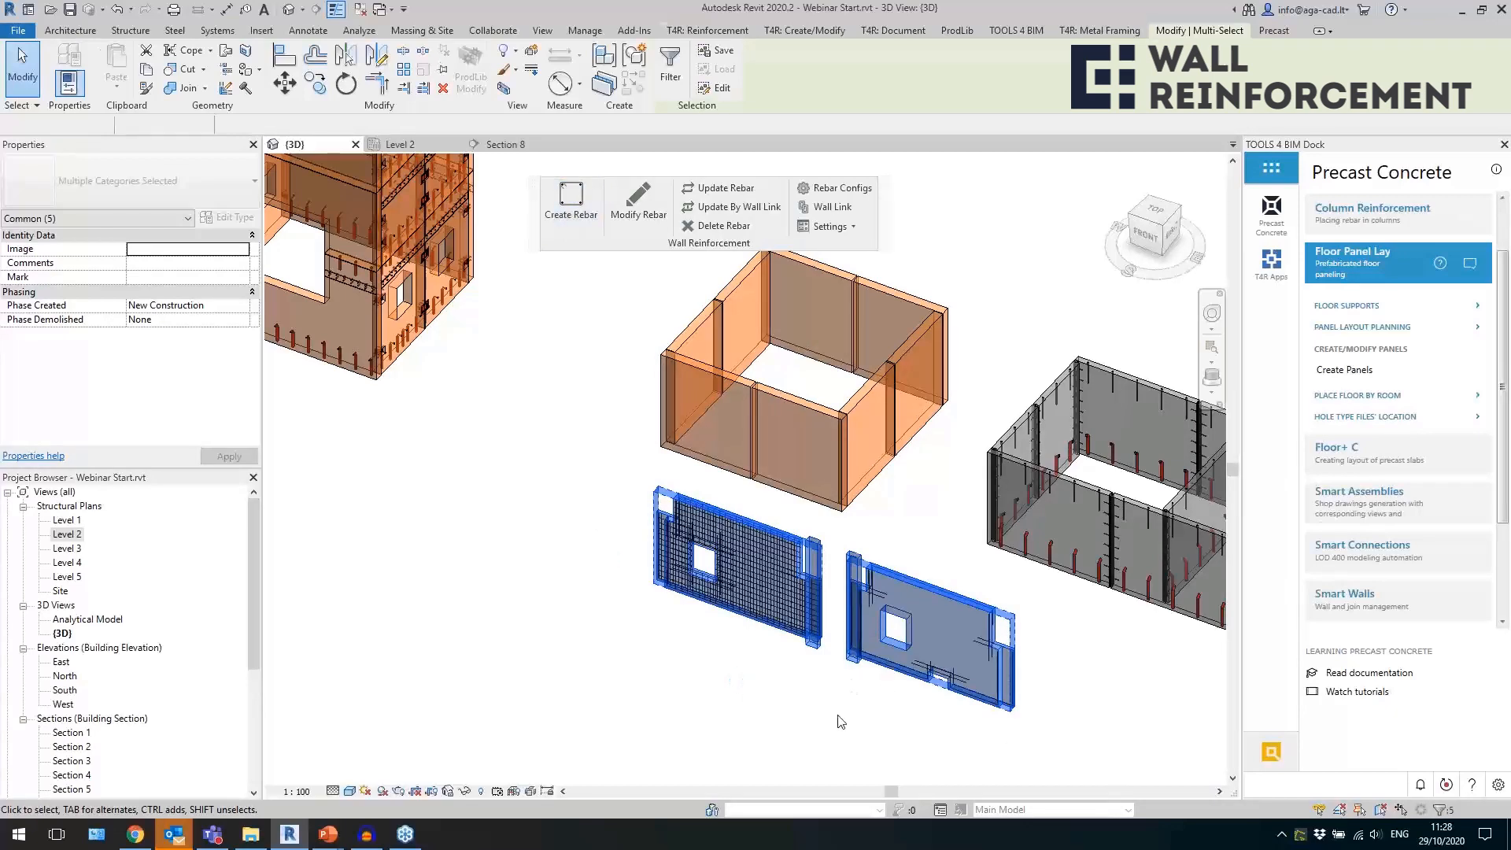
pyautogui.scroll(5, 956, 708)
pyautogui.scroll(4, 980, 611)
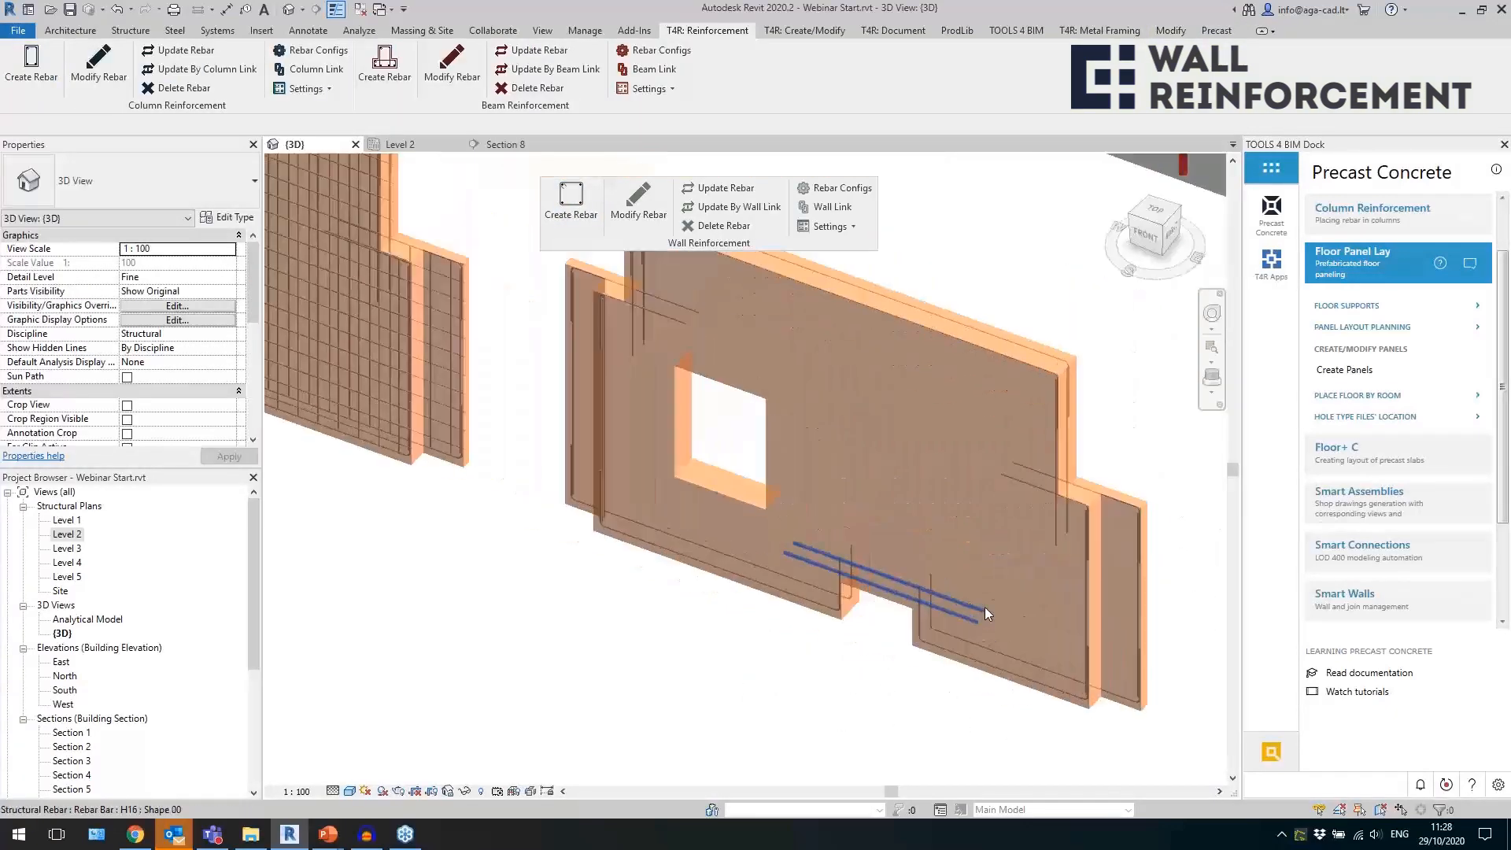
# Inspect the straight and U-shaped bars along the lower edges of the perimeter-only wall.
pyautogui.click(971, 621)
pyautogui.keyDown('shift'); pyautogui.moveTo(771, 632); pyautogui.dragTo(965, 563, button='middle'); pyautogui.keyUp('shift')
pyautogui.click(748, 655)
pyautogui.scroll(3, 494, 670)
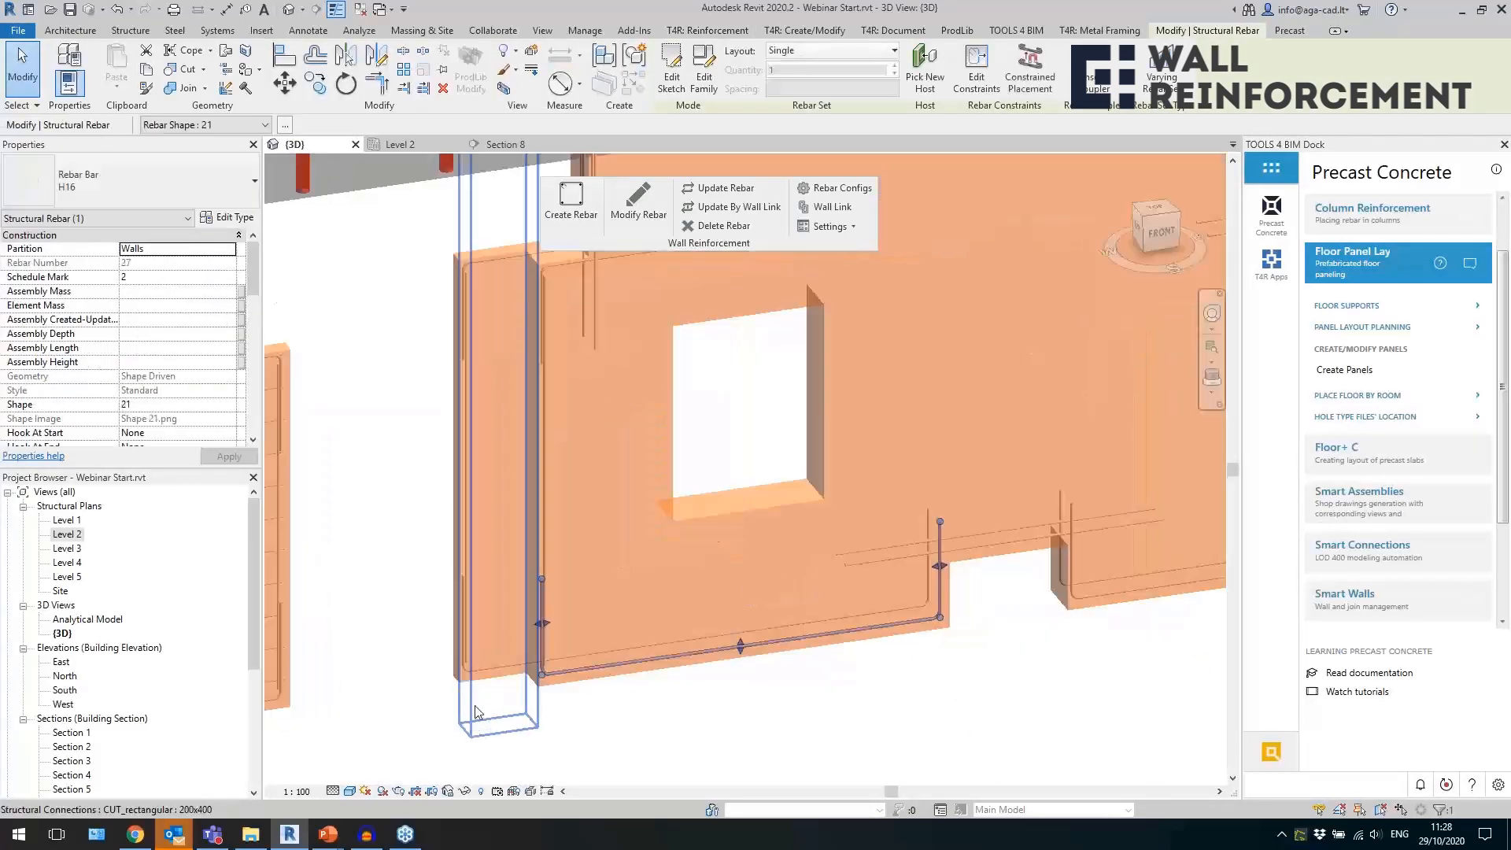
pyautogui.click(495, 671)
pyautogui.keyDown('shift'); pyautogui.moveTo(494, 670); pyautogui.dragTo(684, 721, button='middle'); pyautogui.keyUp('shift')
pyautogui.scroll(-2, 559, 736)
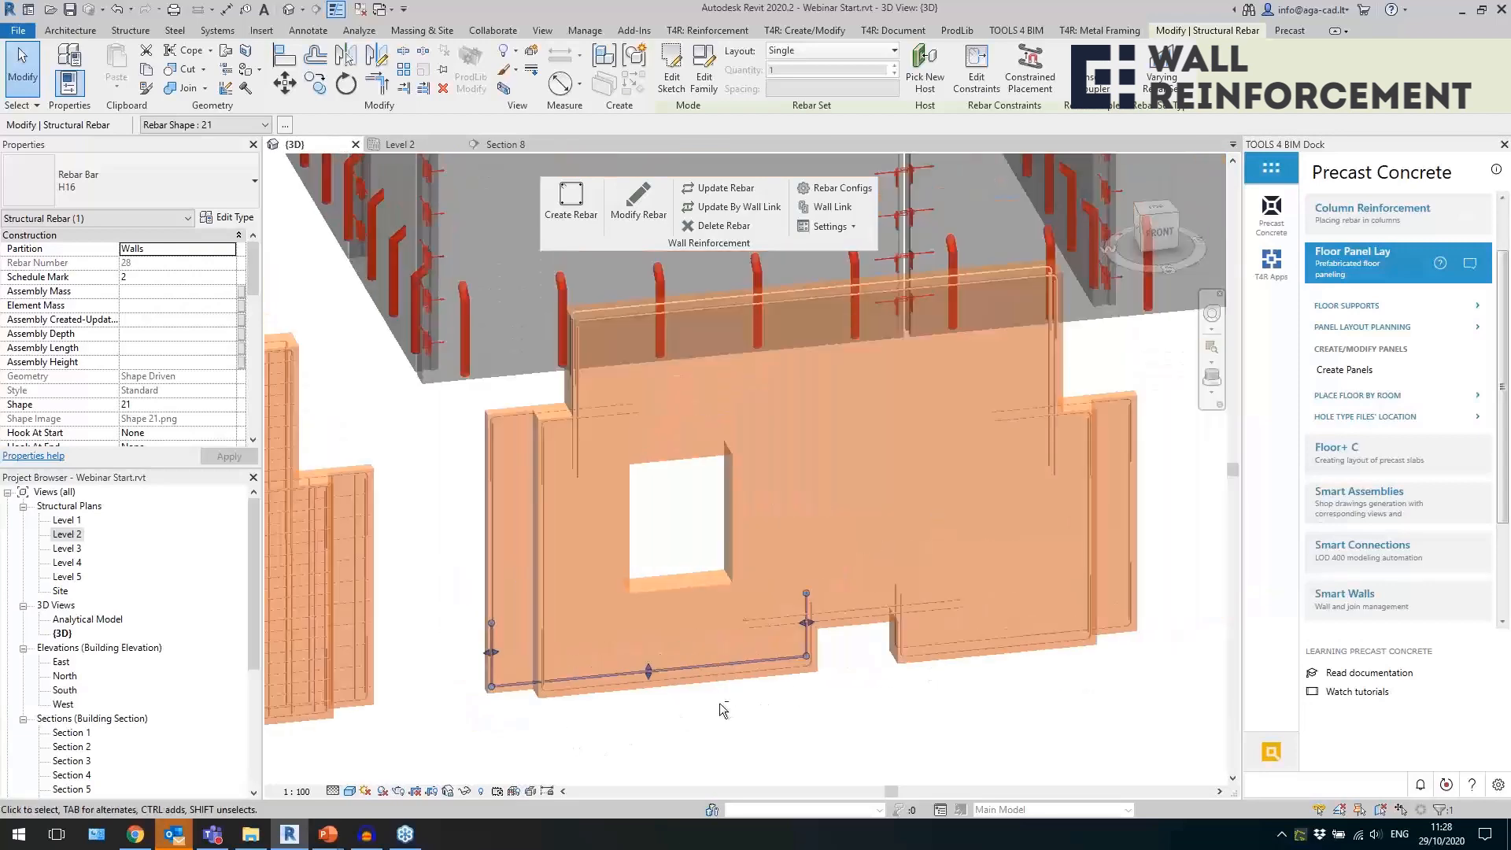
pyautogui.keyDown('shift'); pyautogui.moveTo(885, 669); pyautogui.dragTo(901, 695, button='middle'); pyautogui.keyUp('shift')
pyautogui.scroll(2, 547, 409)
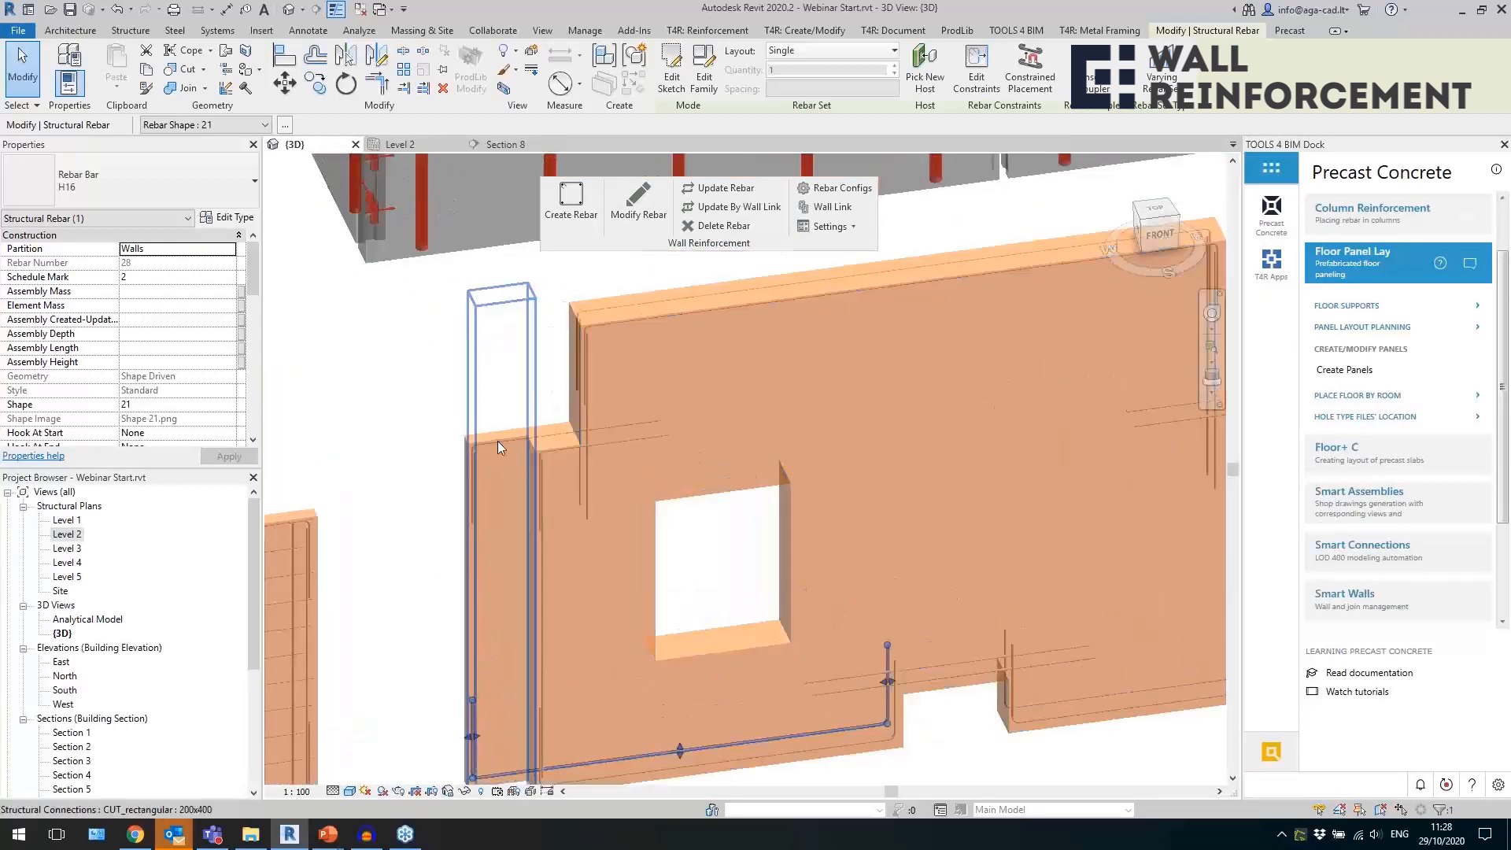
# Inspect the perimeter bars at the wall's side steps, upper corners and top edge.
pyautogui.click(508, 439)
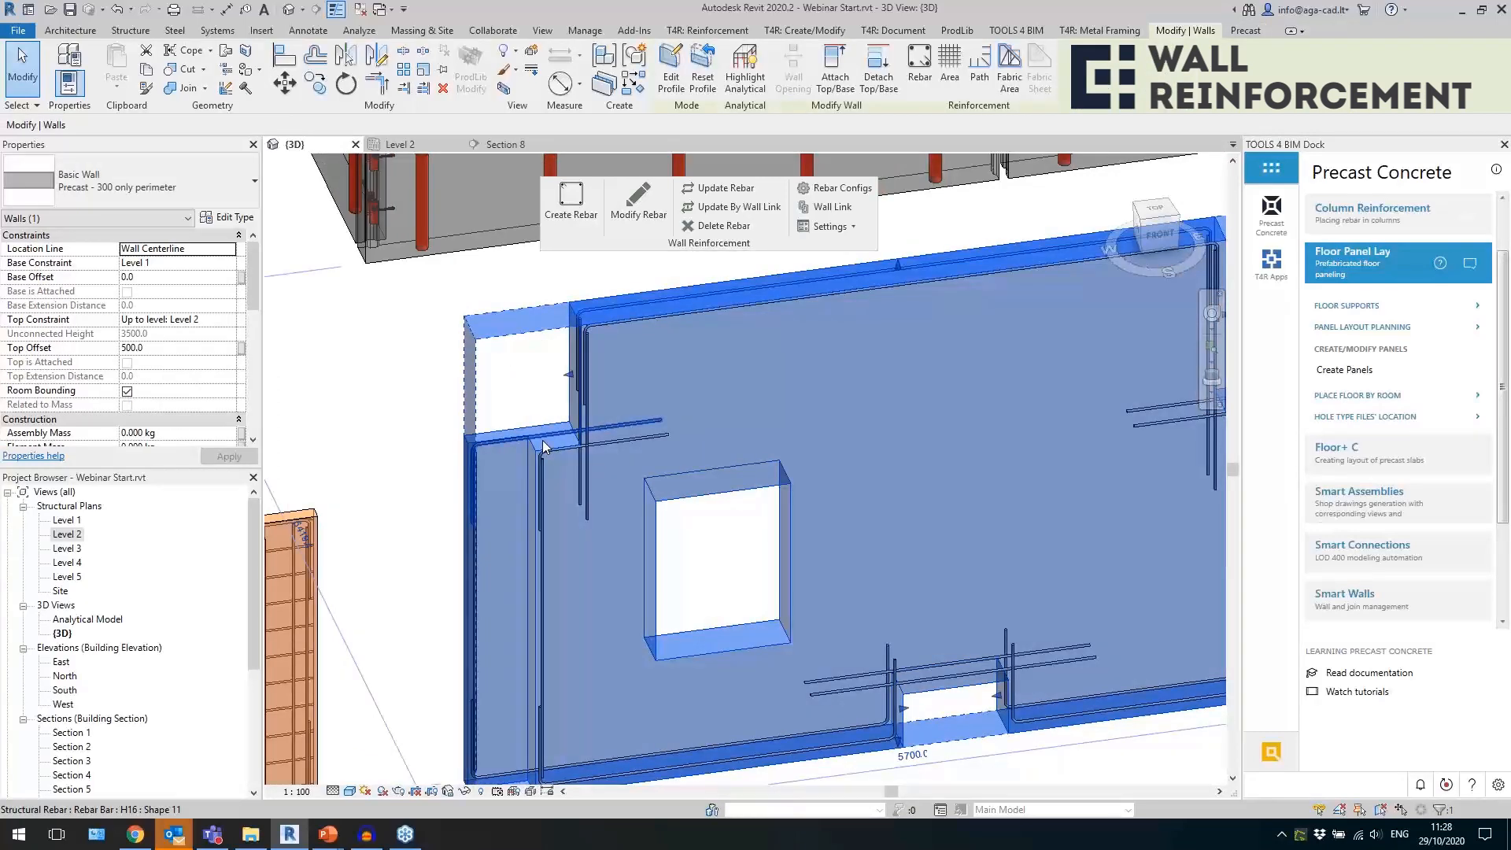
pyautogui.scroll(-2, 535, 610)
pyautogui.click(713, 739)
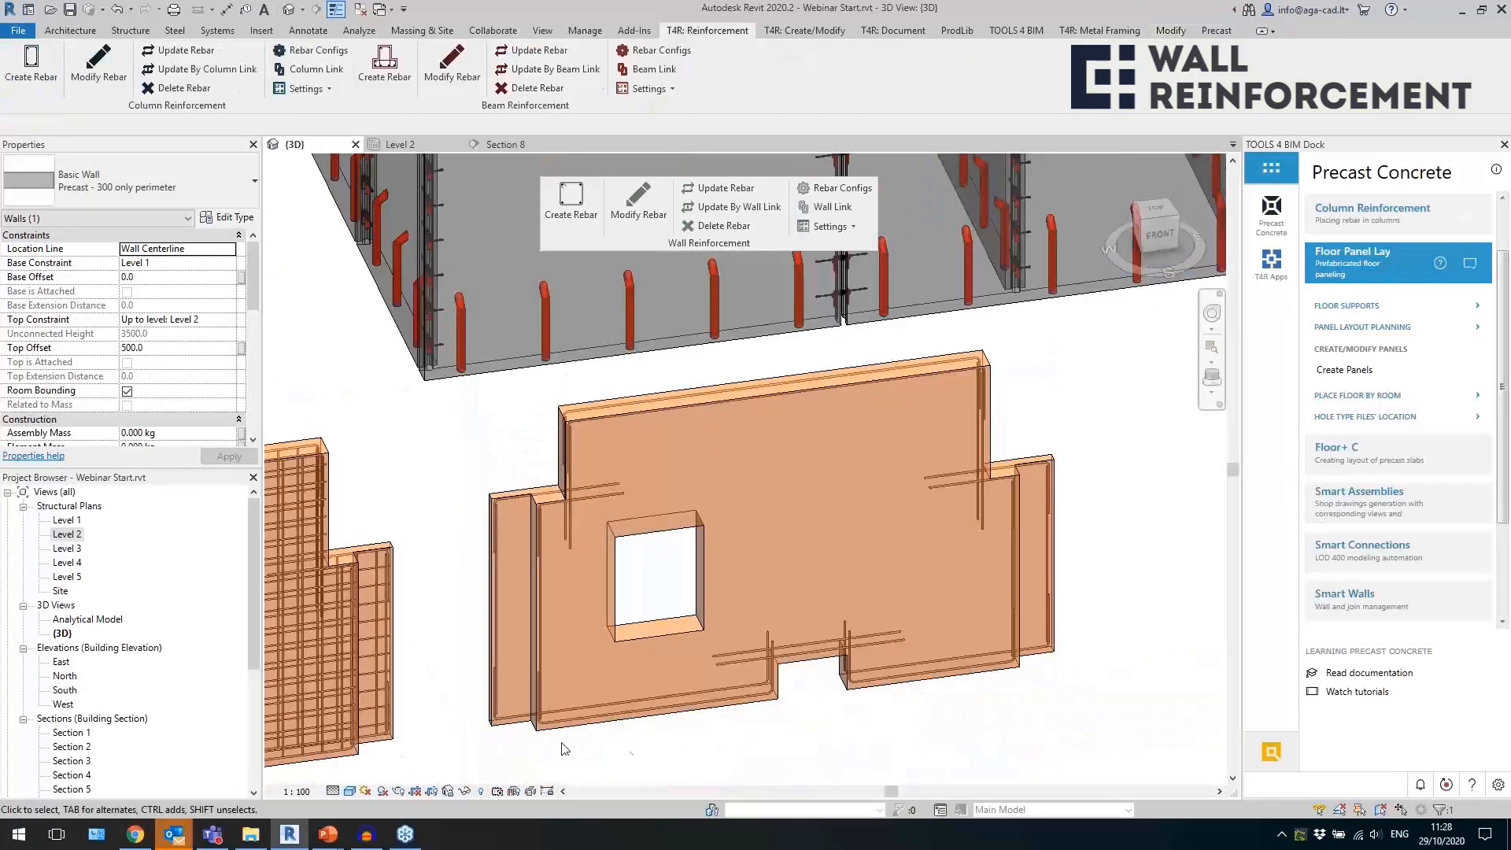
pyautogui.click(524, 706)
pyautogui.click(997, 421)
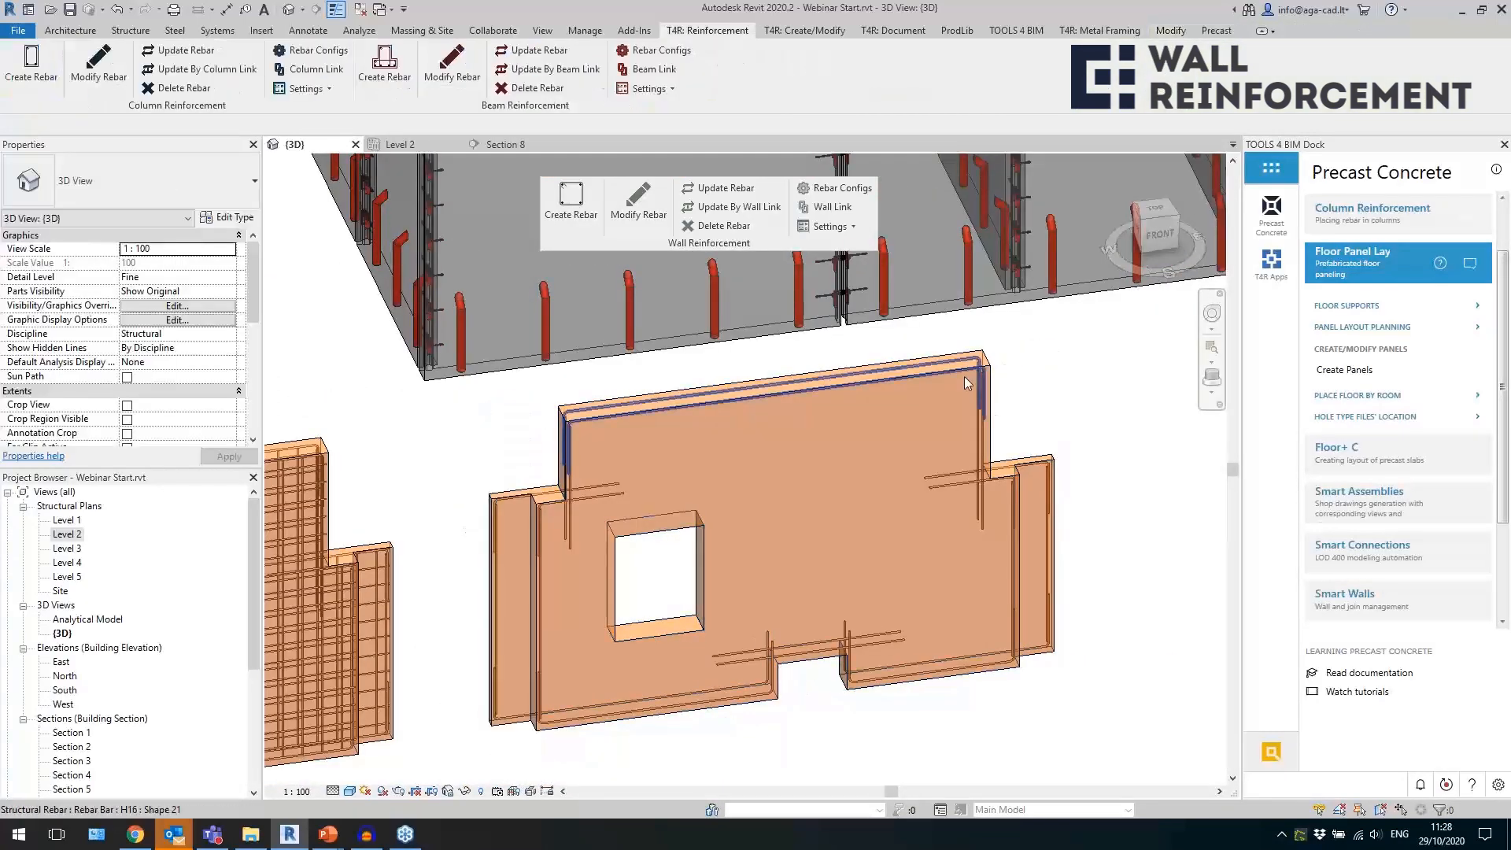
pyautogui.click(979, 376)
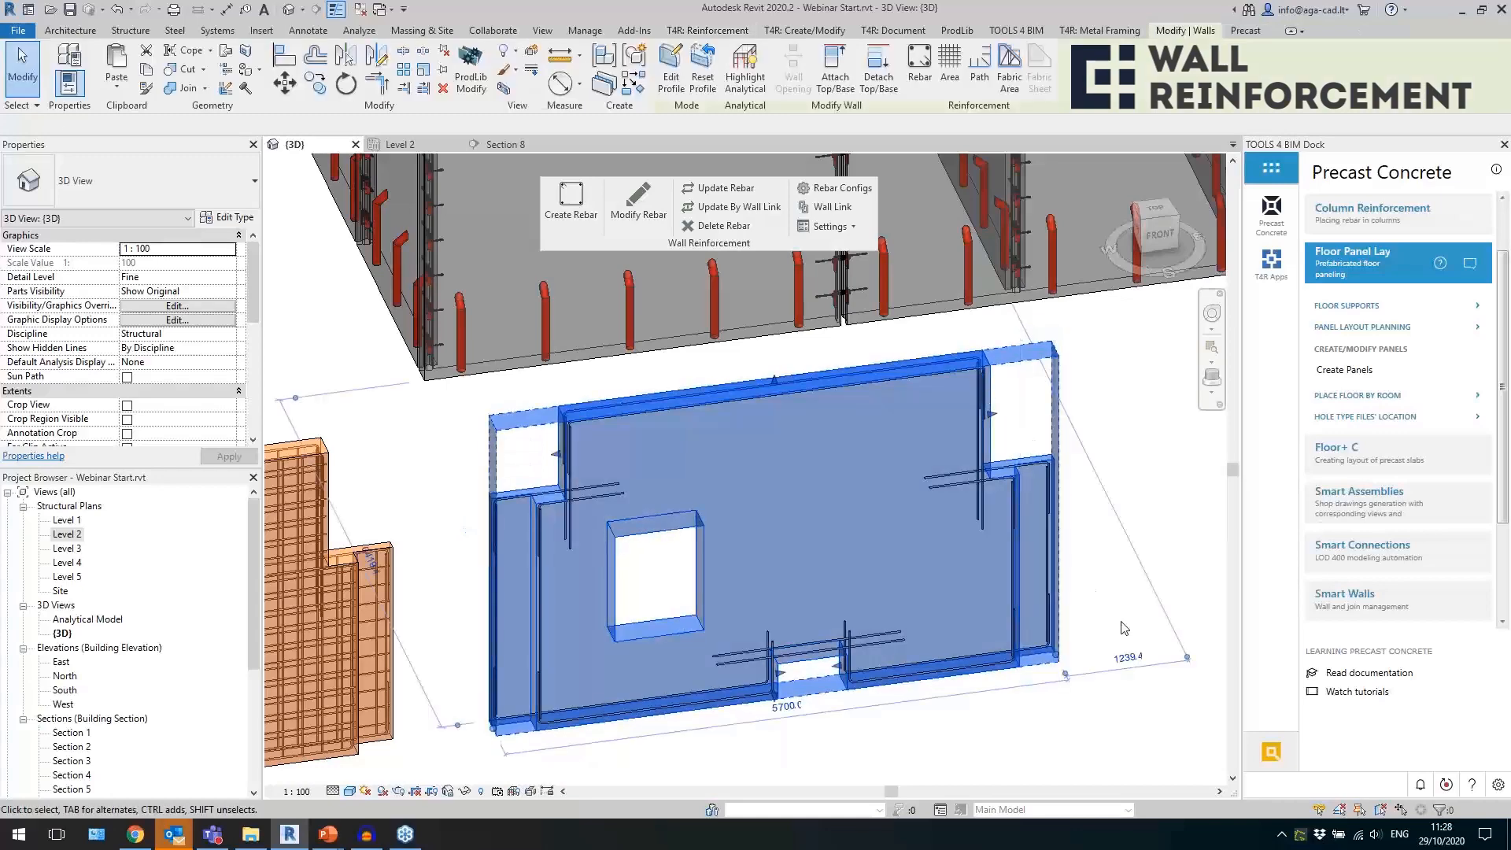
pyautogui.press('Escape')
pyautogui.click(961, 484)
pyautogui.keyDown('shift'); pyautogui.moveTo(1094, 607); pyautogui.dragTo(1073, 536, button='middle'); pyautogui.keyUp('shift')
pyautogui.press('Escape')
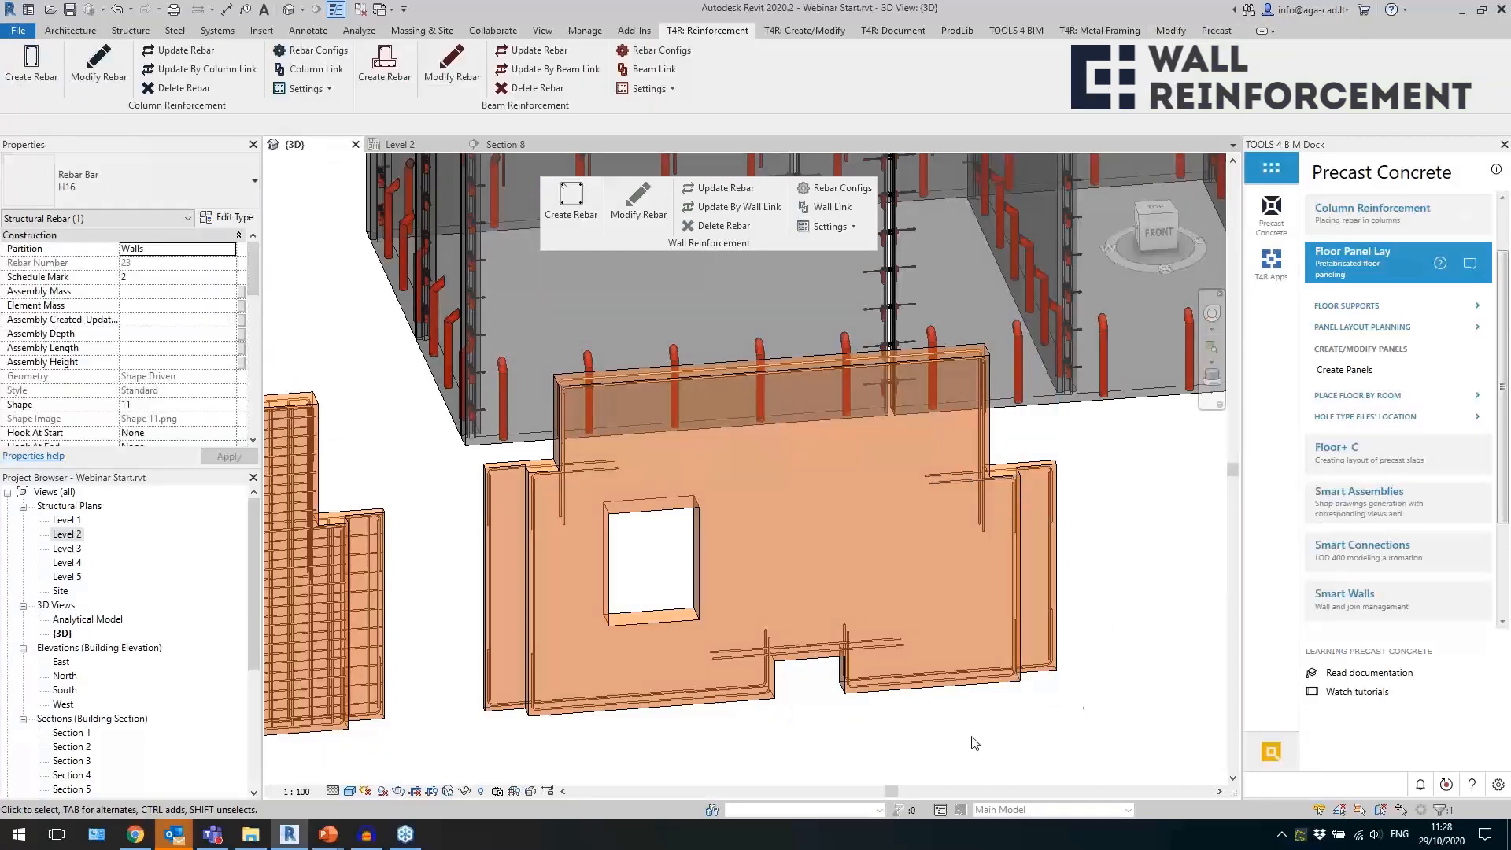
# Examine how the U-shaped and straight bars run around the notch in the wall's bottom edge.
pyautogui.scroll(3, 811, 708)
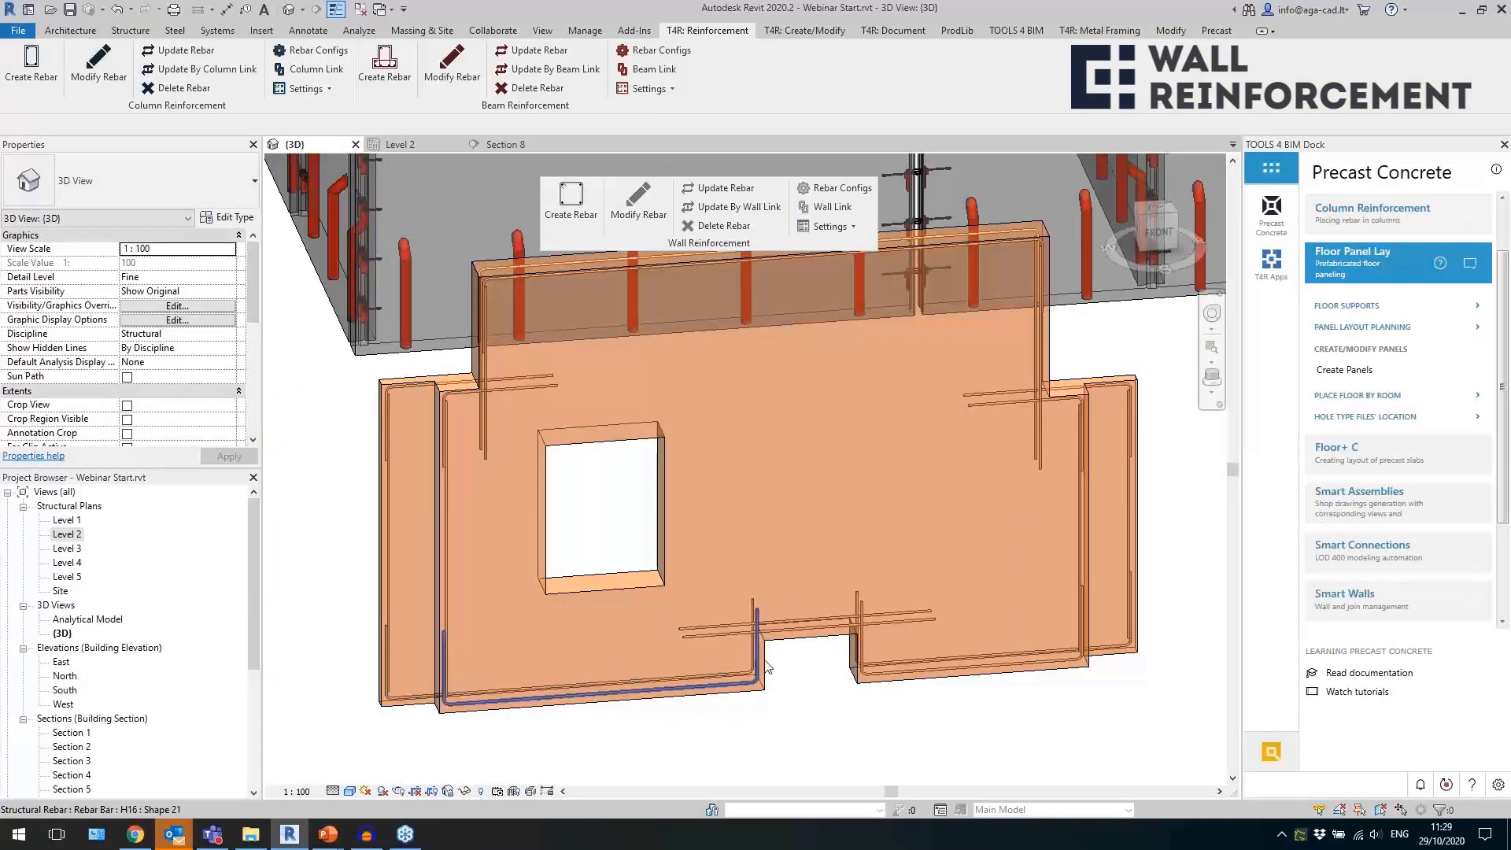
pyautogui.scroll(3, 770, 669)
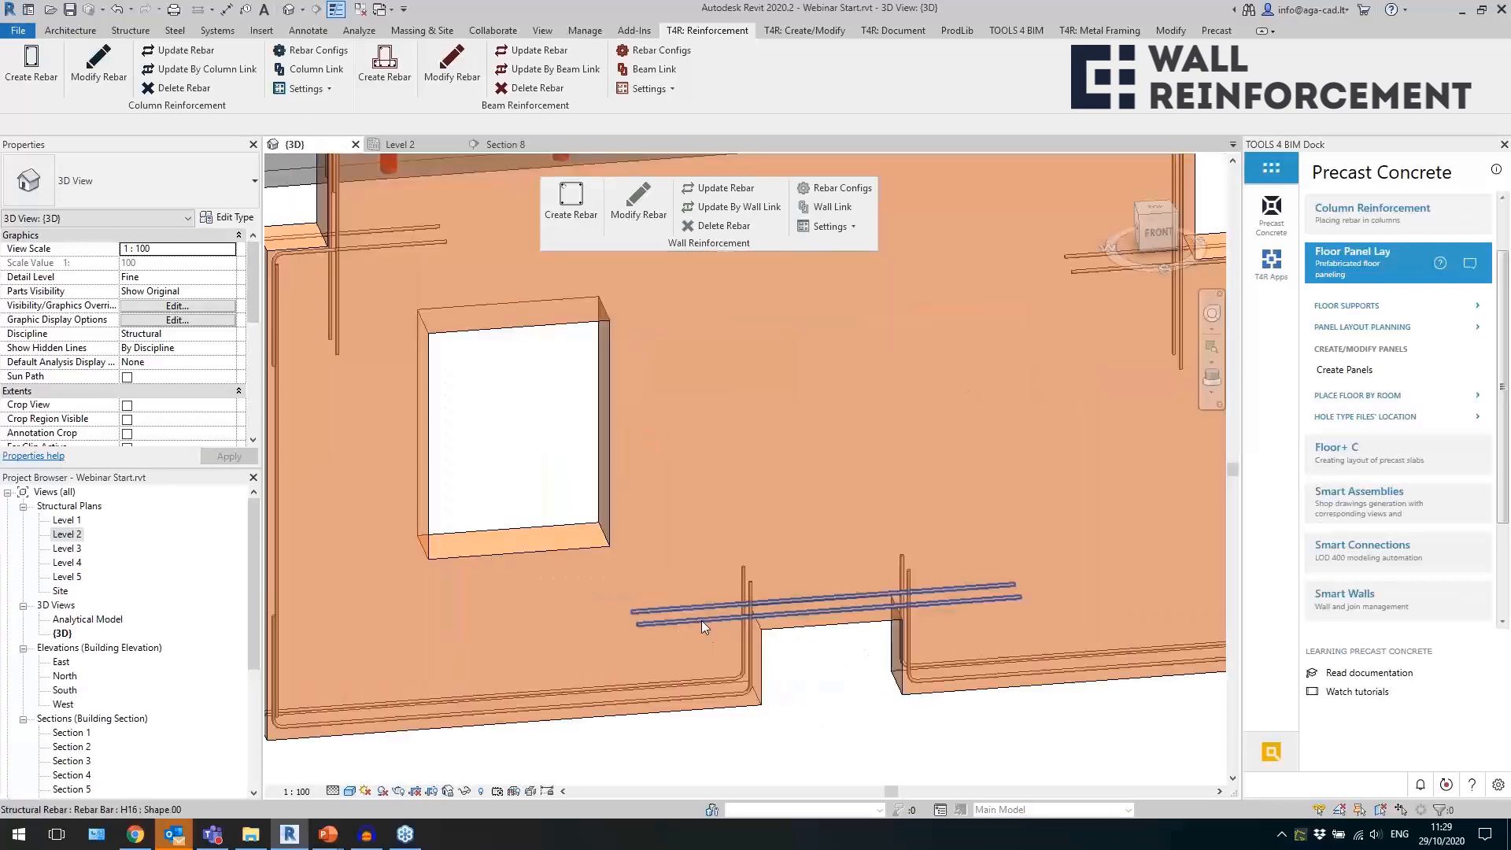
pyautogui.click(867, 626)
pyautogui.scroll(-3, 867, 626)
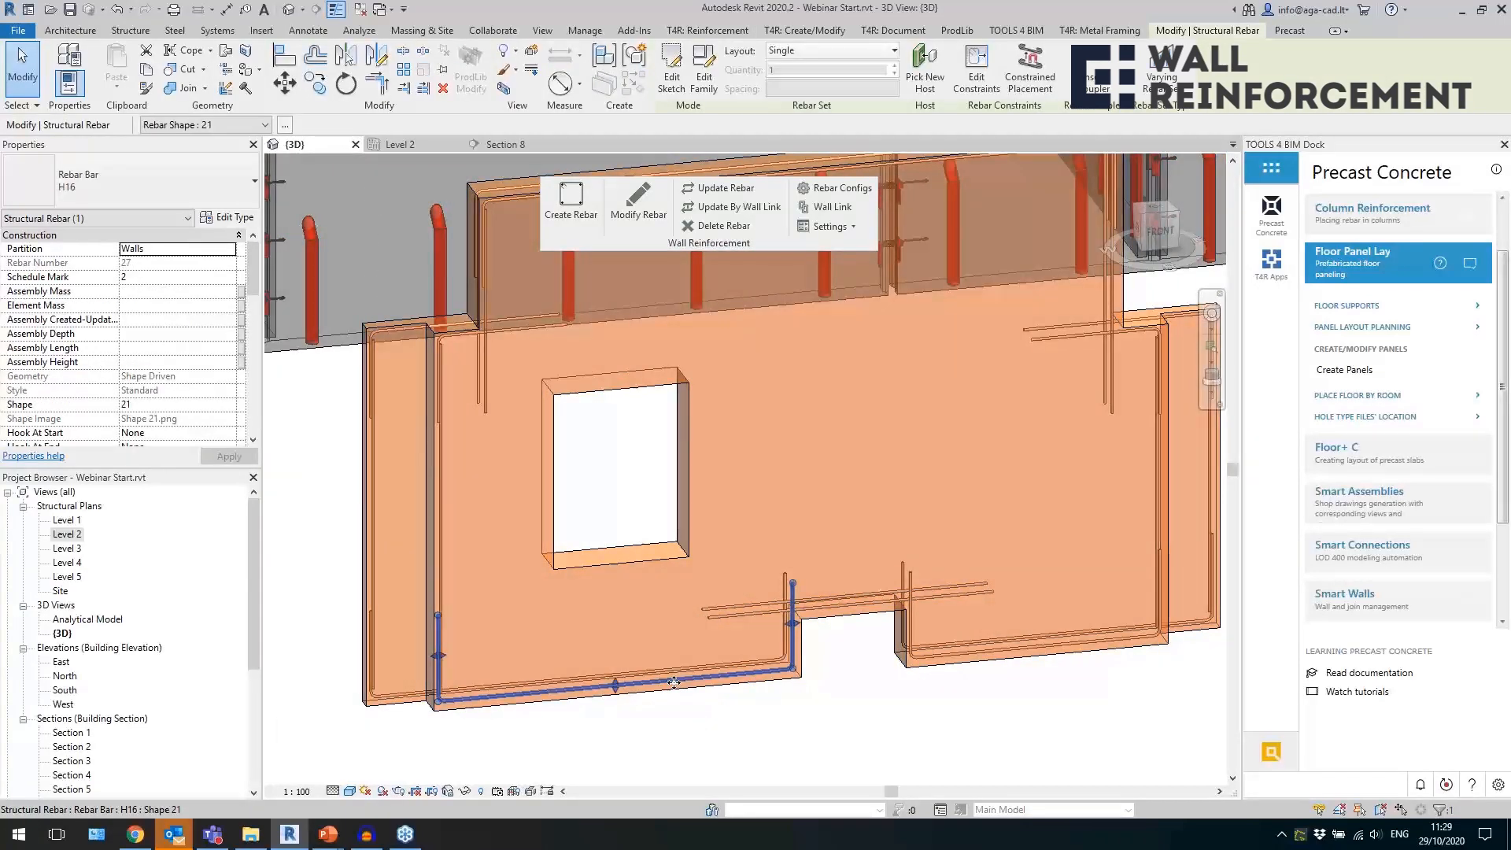
pyautogui.click(788, 722)
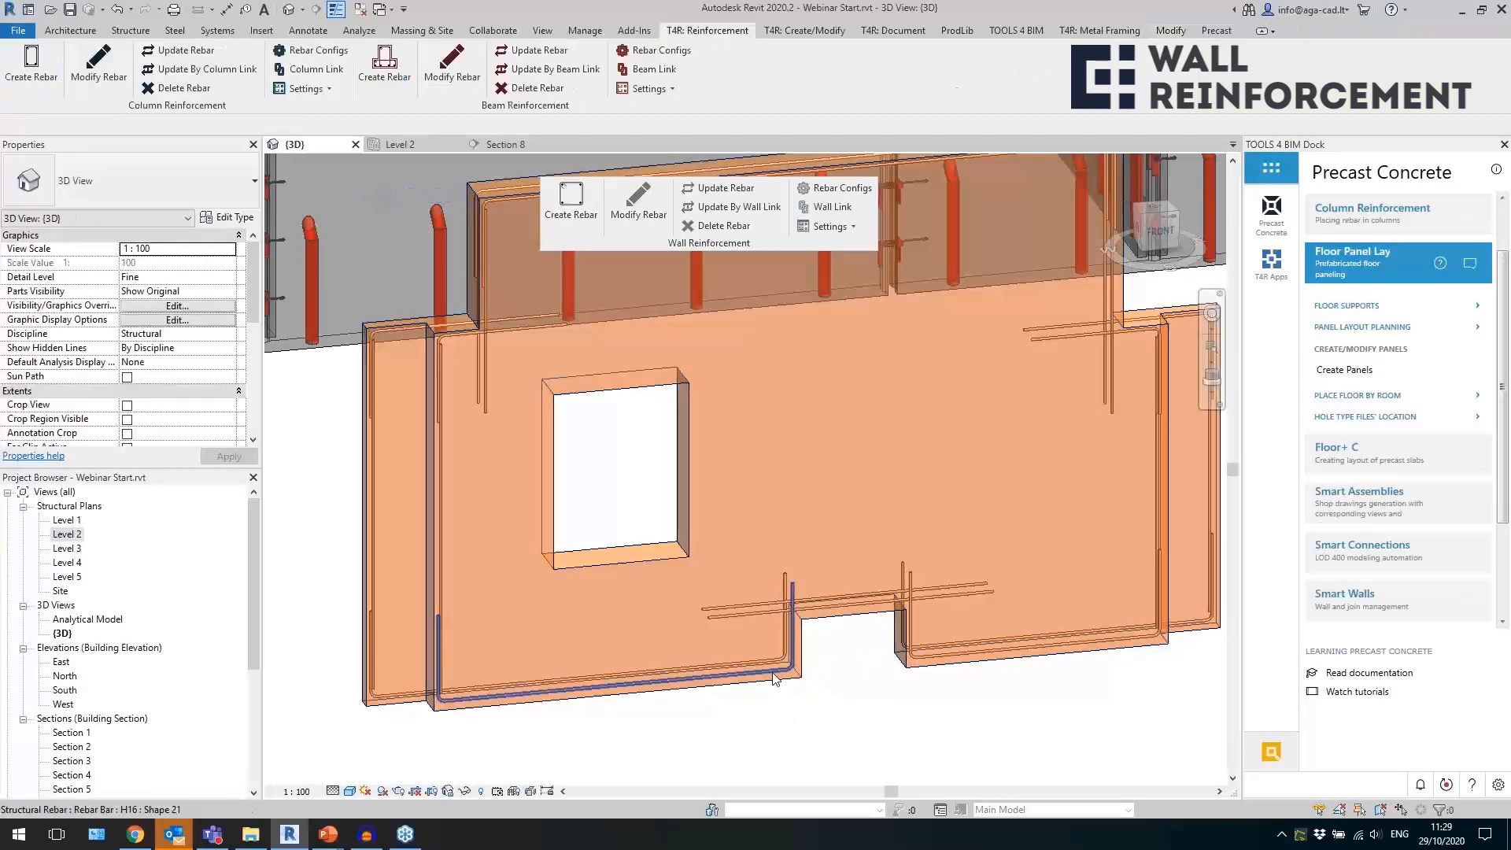
pyautogui.click(778, 617)
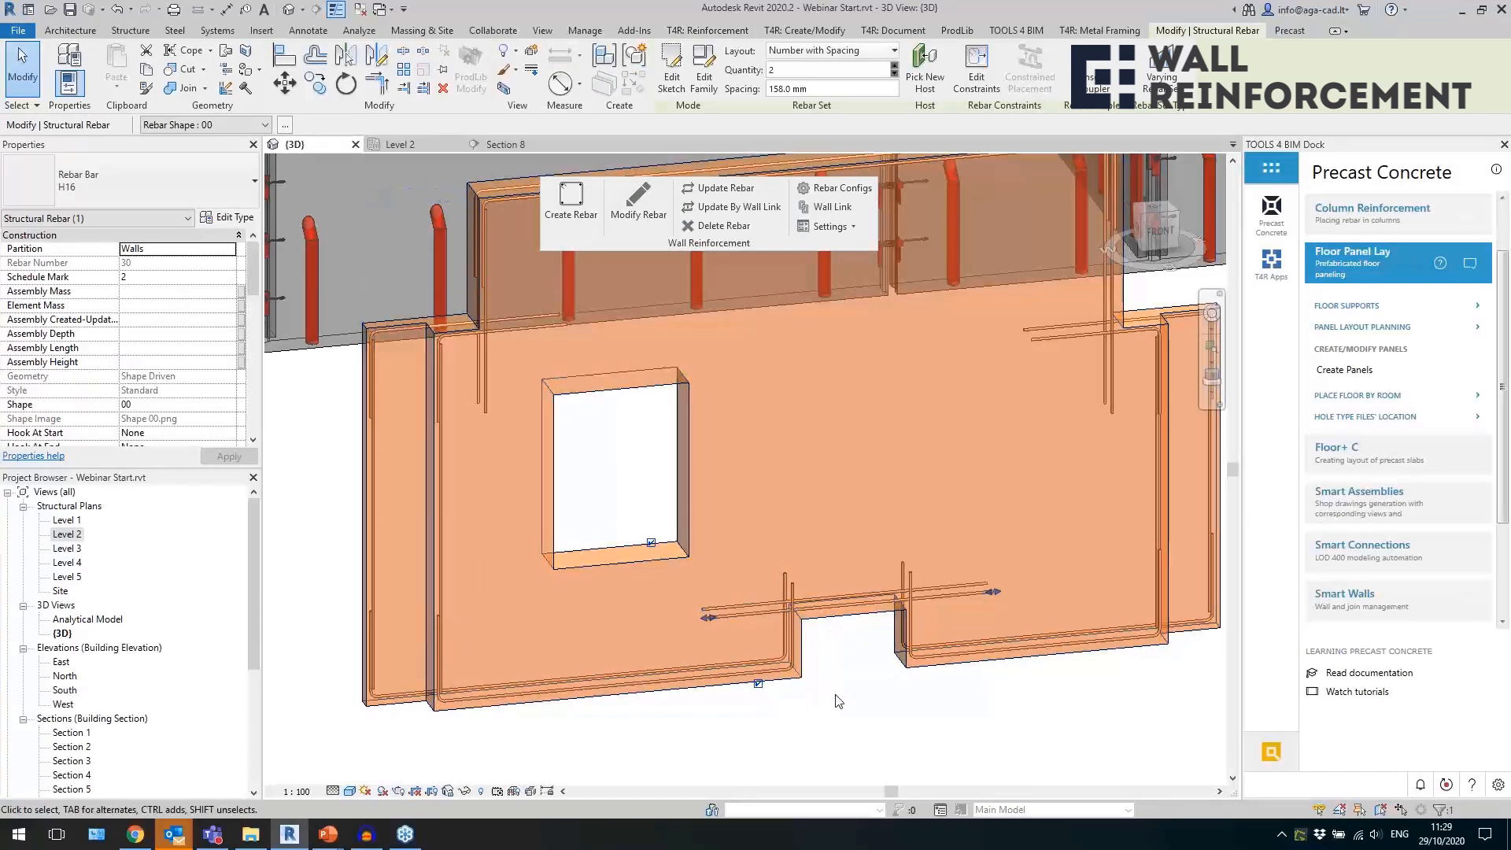
# Edit the wall profile to raise the bottom notch to about 1140 mm high, and update the wall's rebar.
pyautogui.click(839, 630)
pyautogui.doubleClick(840, 631)
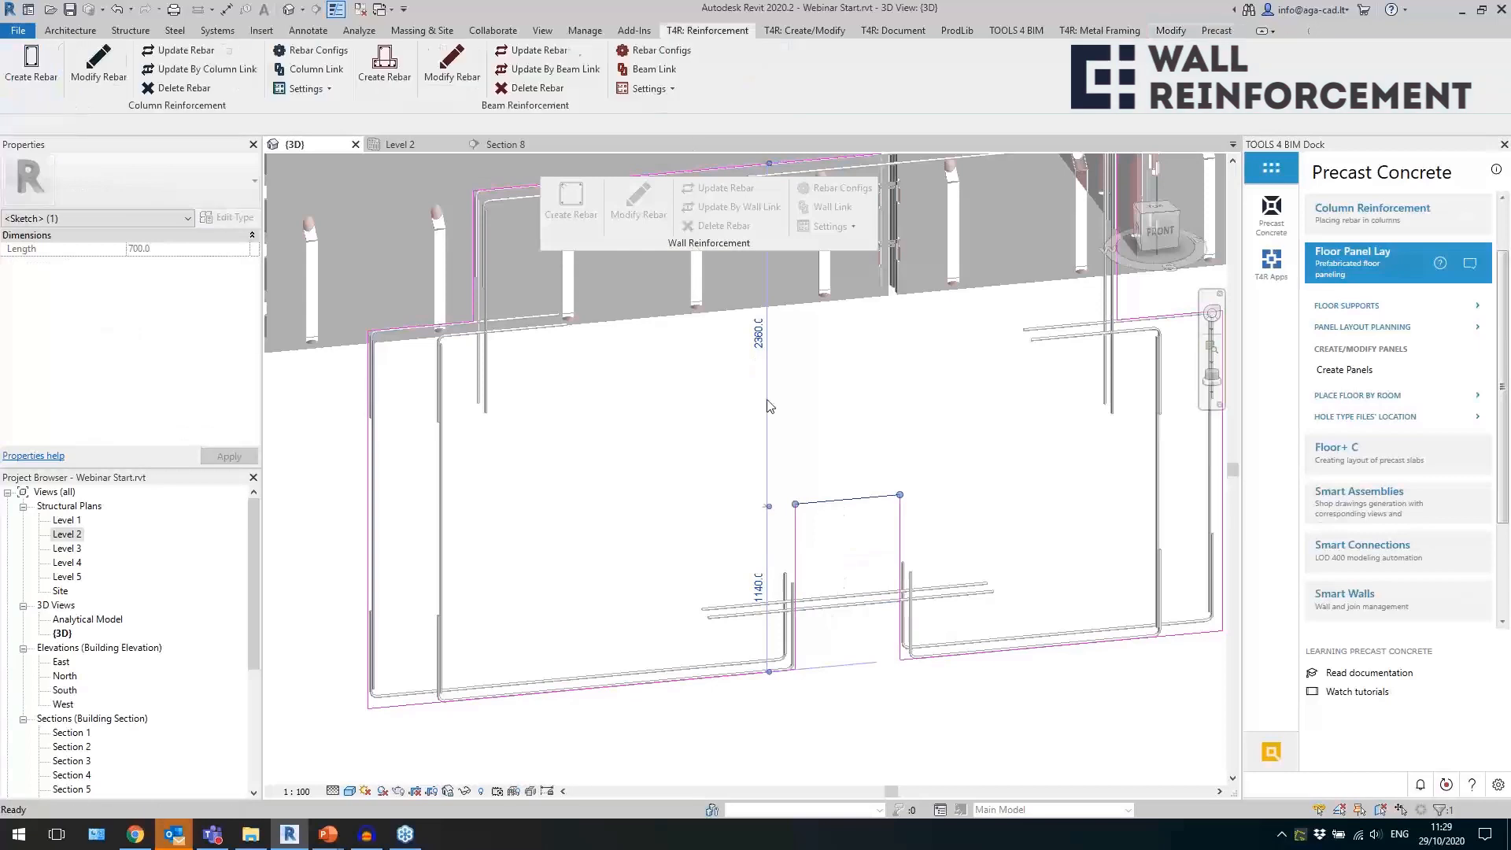
pyautogui.click(671, 83)
pyautogui.click(718, 187)
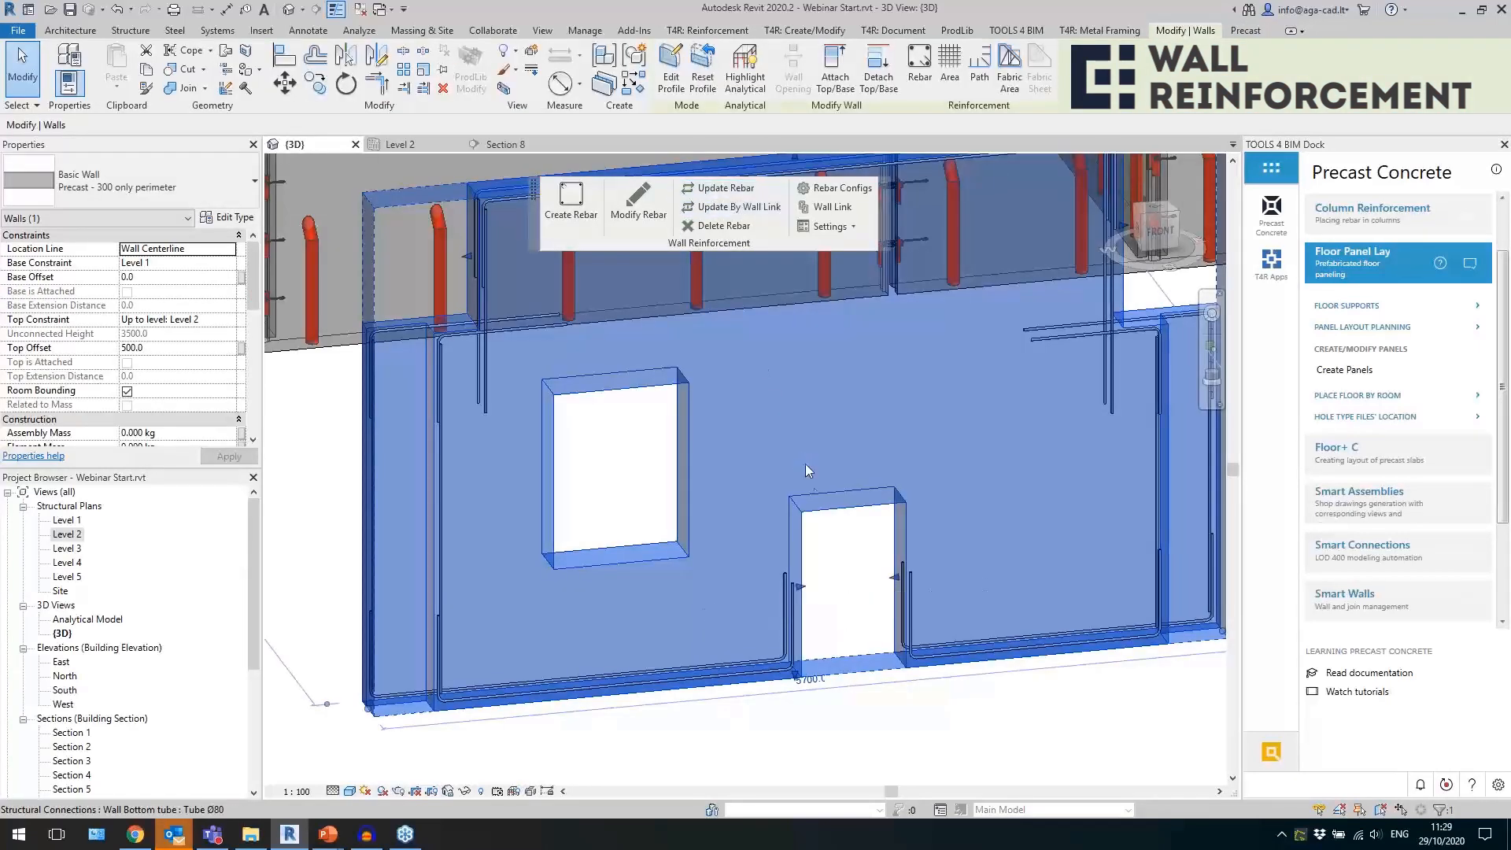
pyautogui.press('Escape')
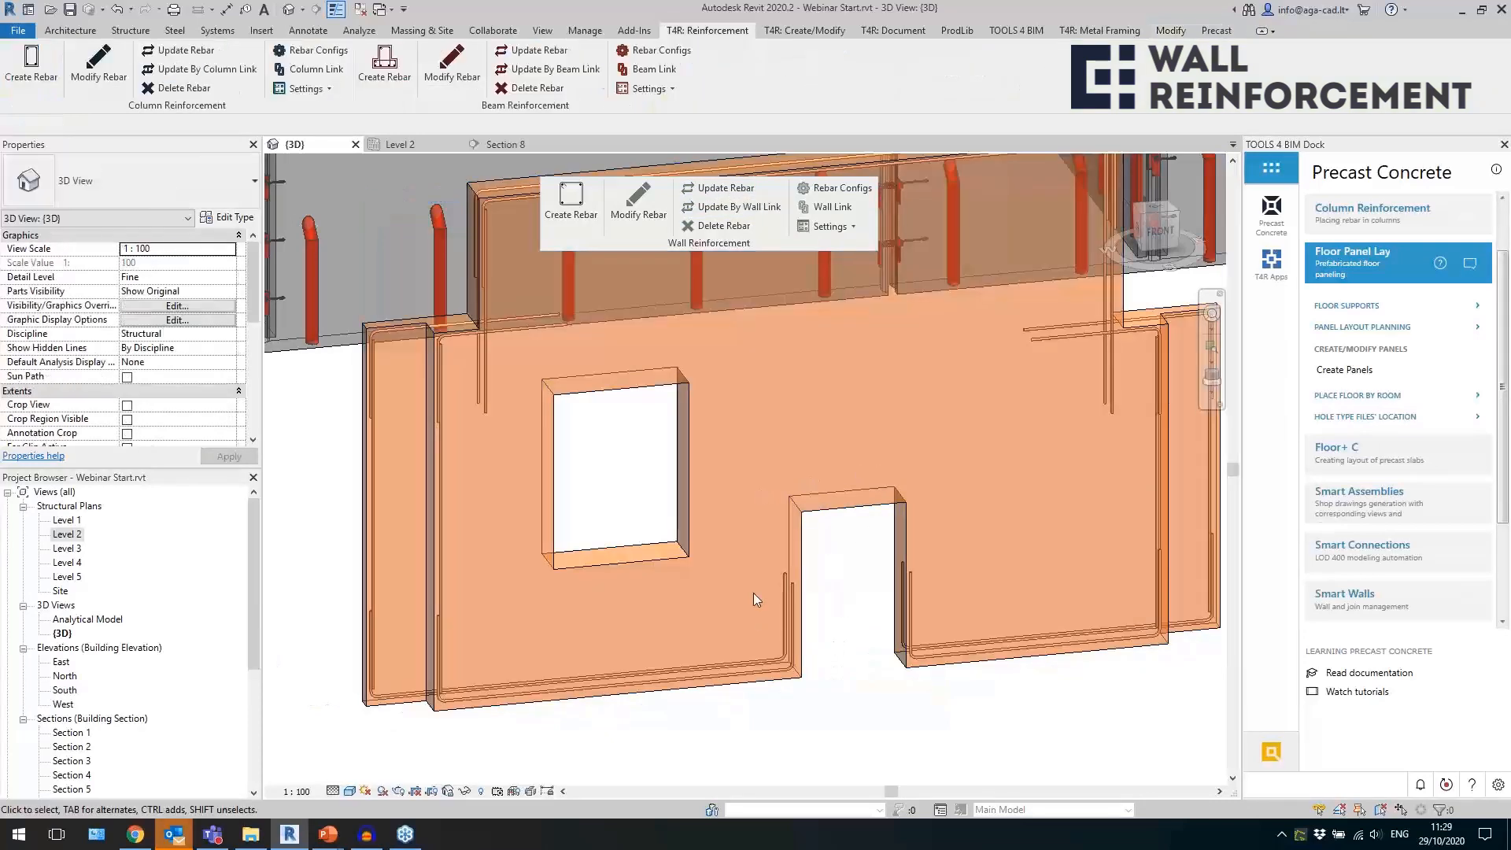
pyautogui.scroll(-3, 754, 593)
pyautogui.scroll(1, 840, 644)
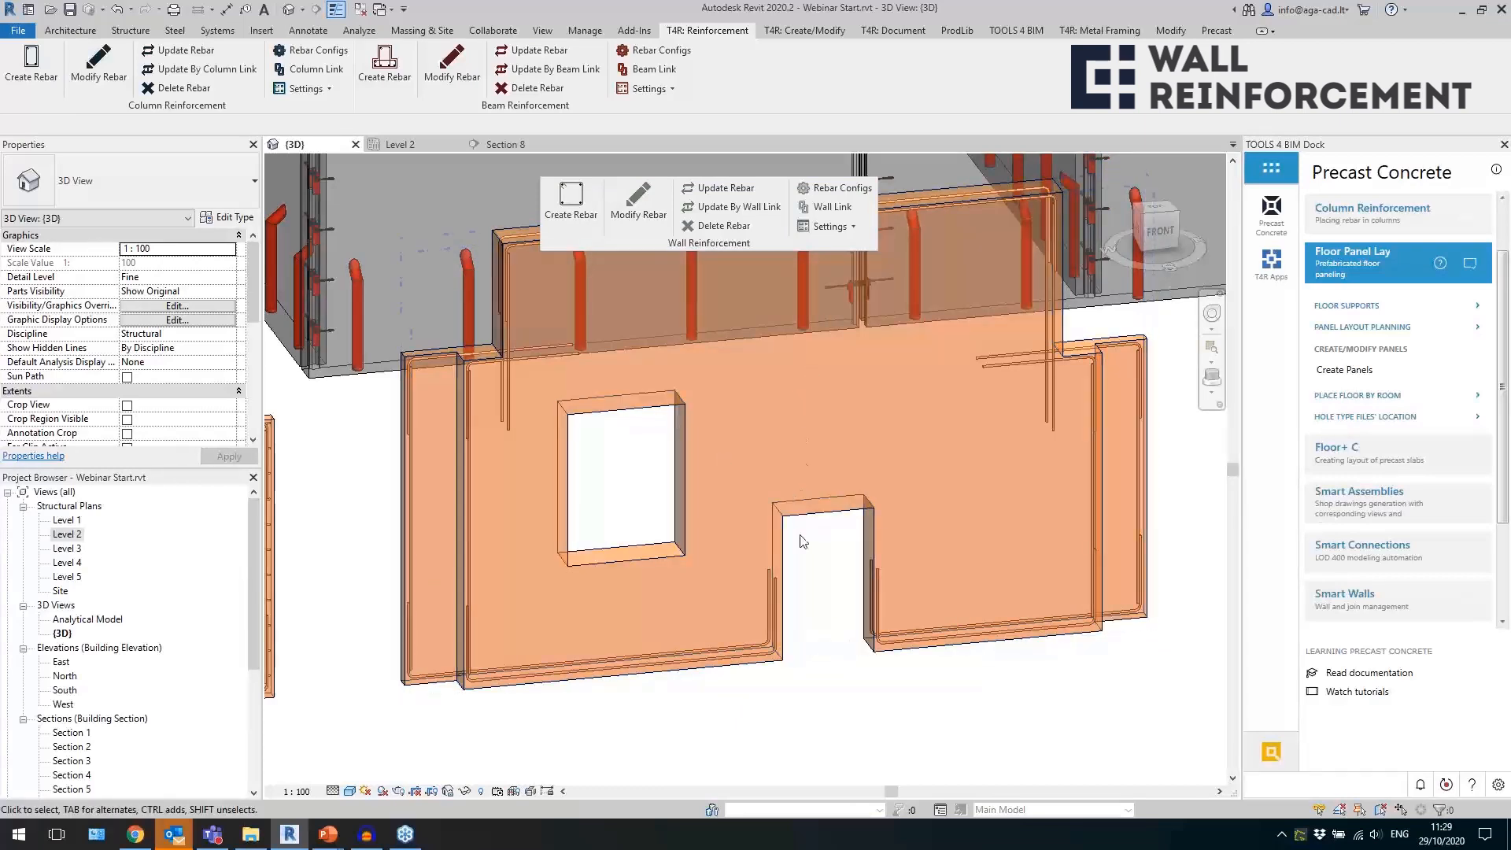
# Undo the rebar update and the profile edit that raised the wall's bottom notch.
pyautogui.scroll(-3, 893, 560)
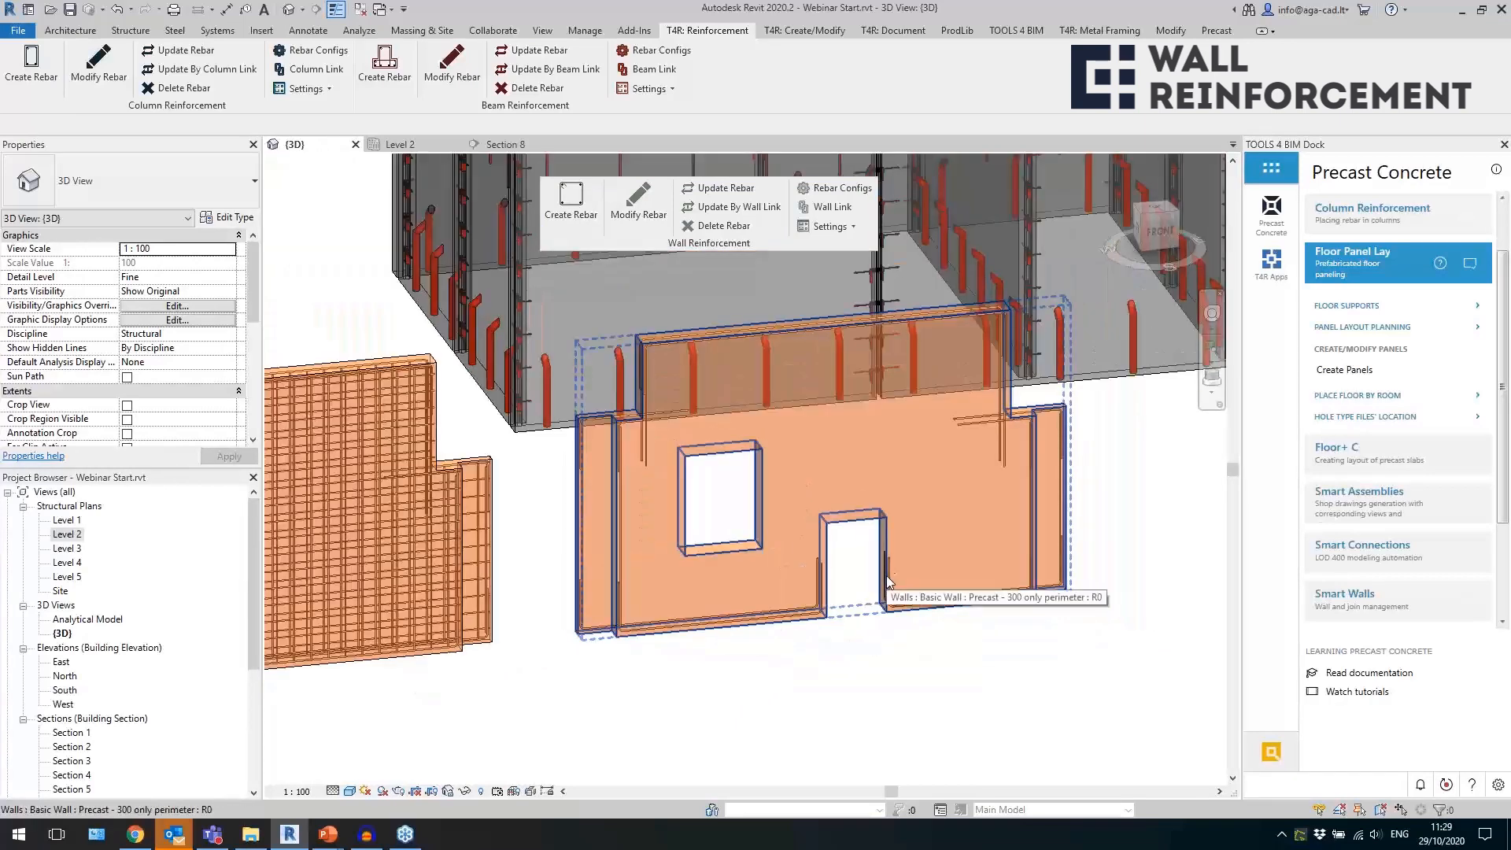
pyautogui.scroll(3, 887, 575)
pyautogui.click(861, 617)
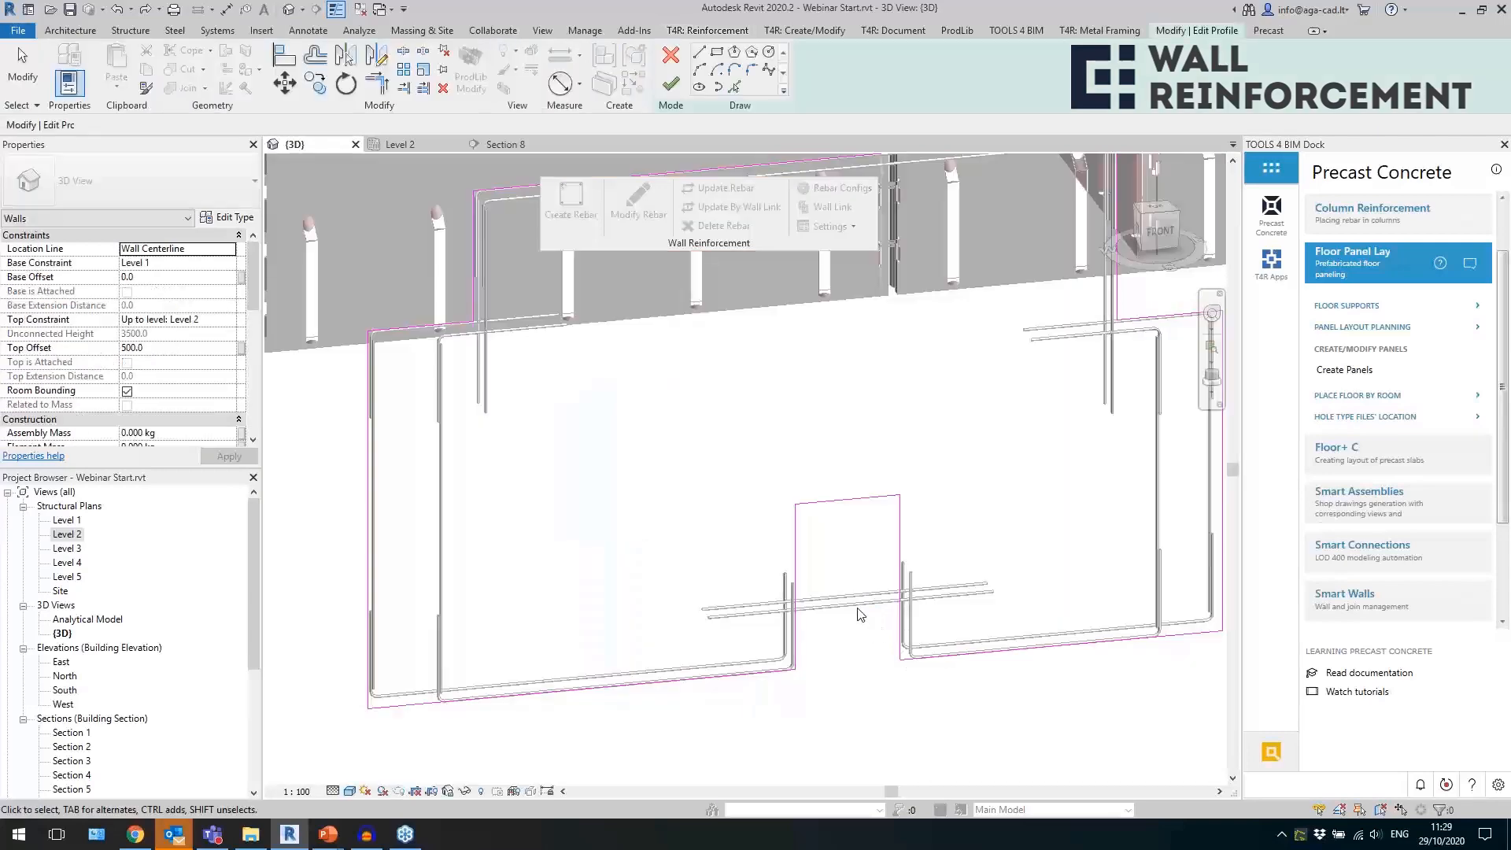
pyautogui.press('Escape')
pyautogui.scroll(-3, 866, 563)
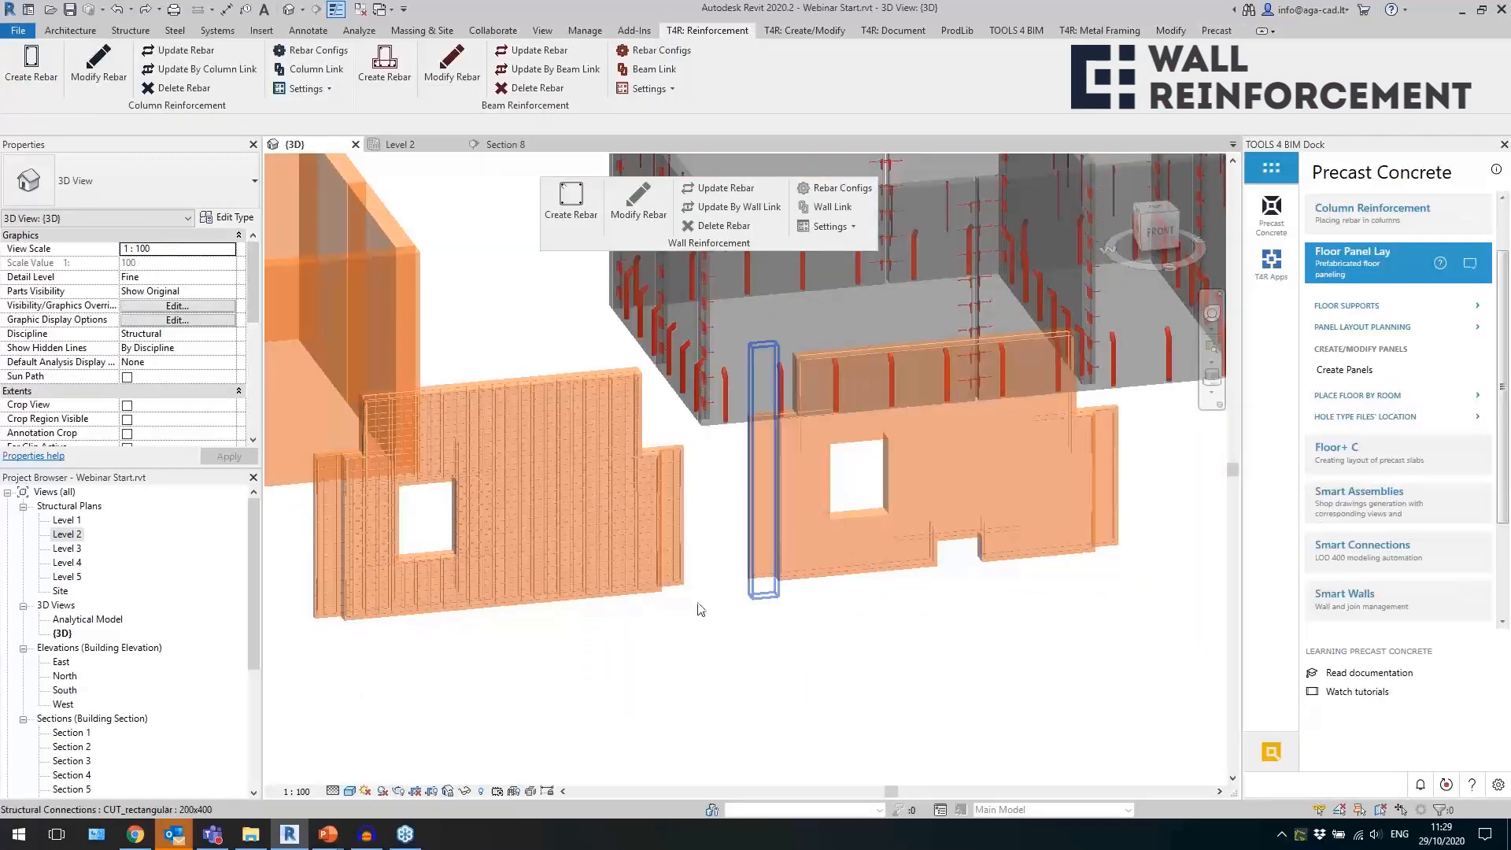
# Inspect the U-stirrups and the vertical and horizontal edge bars around the window opening of the fully reinforced wall.
pyautogui.scroll(3, 421, 646)
pyautogui.click(447, 624)
pyautogui.keyDown('shift'); pyautogui.moveTo(589, 663); pyautogui.dragTo(638, 691, button='middle'); pyautogui.keyUp('shift')
pyautogui.press('Escape')
pyautogui.scroll(5, 433, 465)
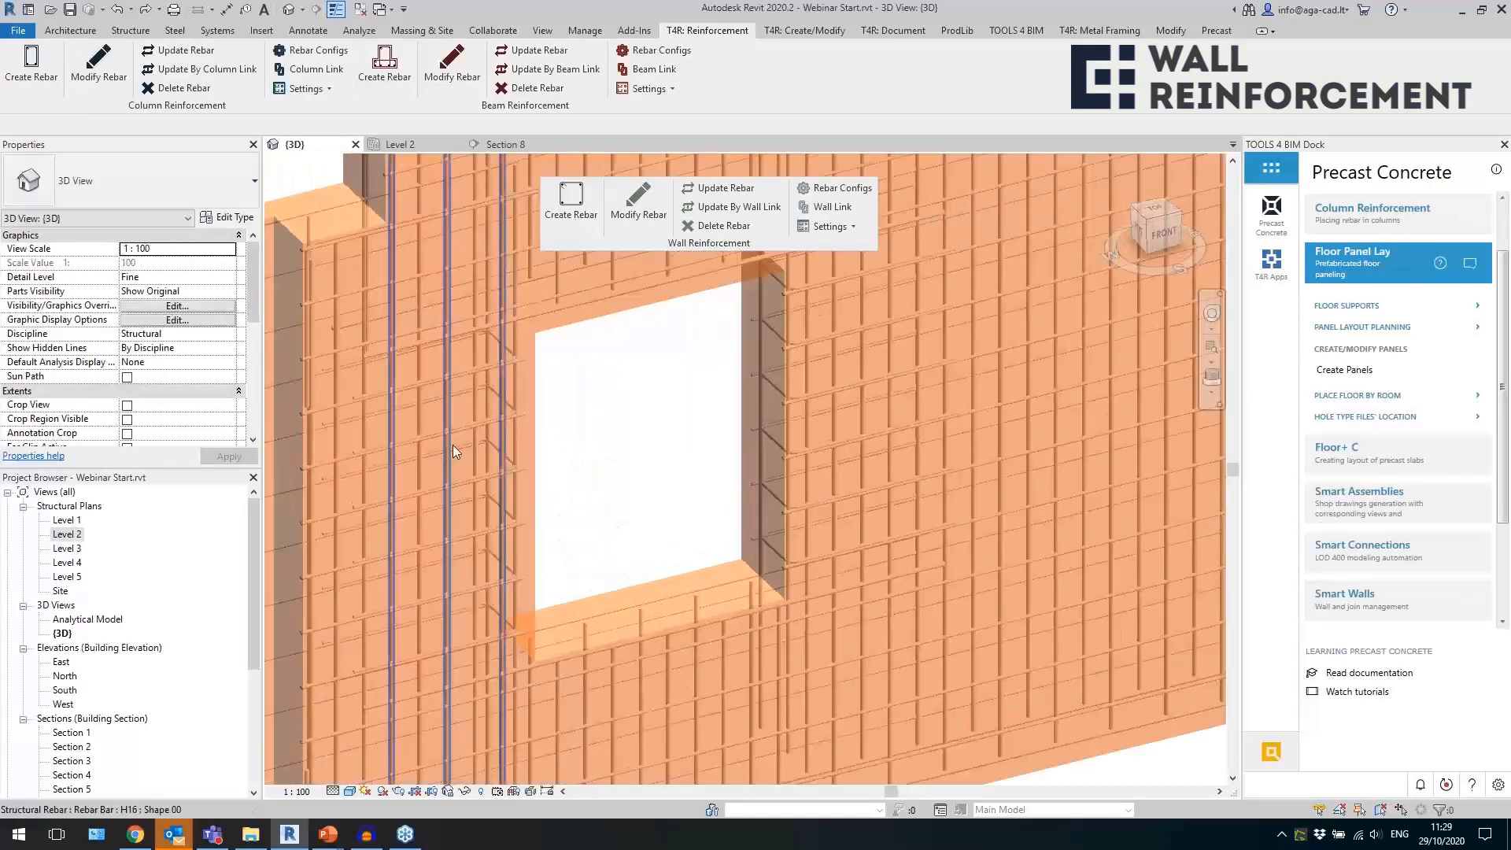
pyautogui.click(469, 445)
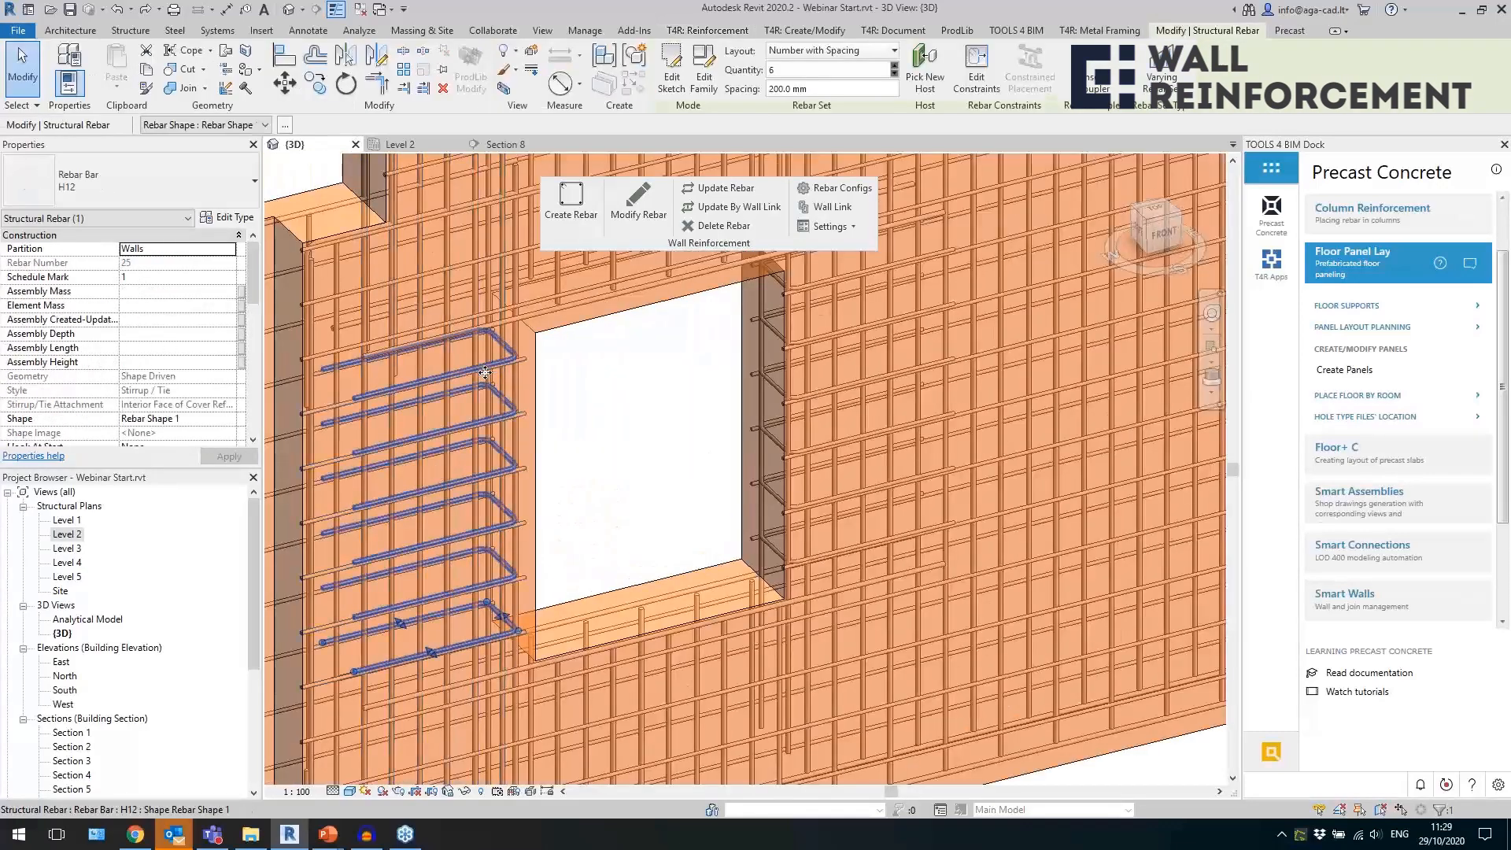
pyautogui.keyDown('shift'); pyautogui.moveTo(634, 521); pyautogui.dragTo(542, 375, button='middle'); pyautogui.keyUp('shift')
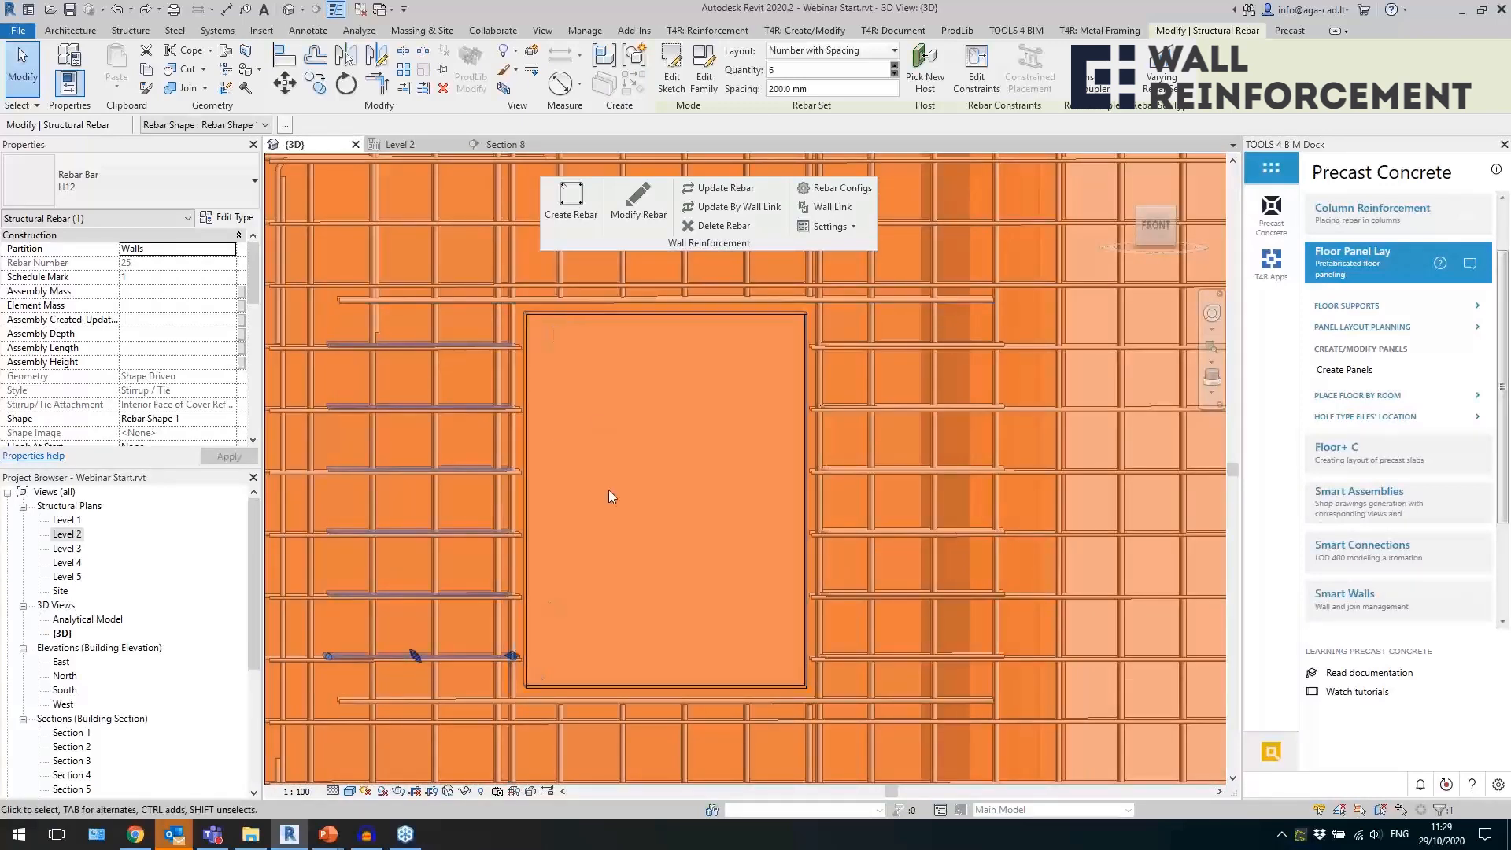
pyautogui.keyDown('shift'); pyautogui.moveTo(599, 482); pyautogui.dragTo(480, 378, button='middle'); pyautogui.keyUp('shift')
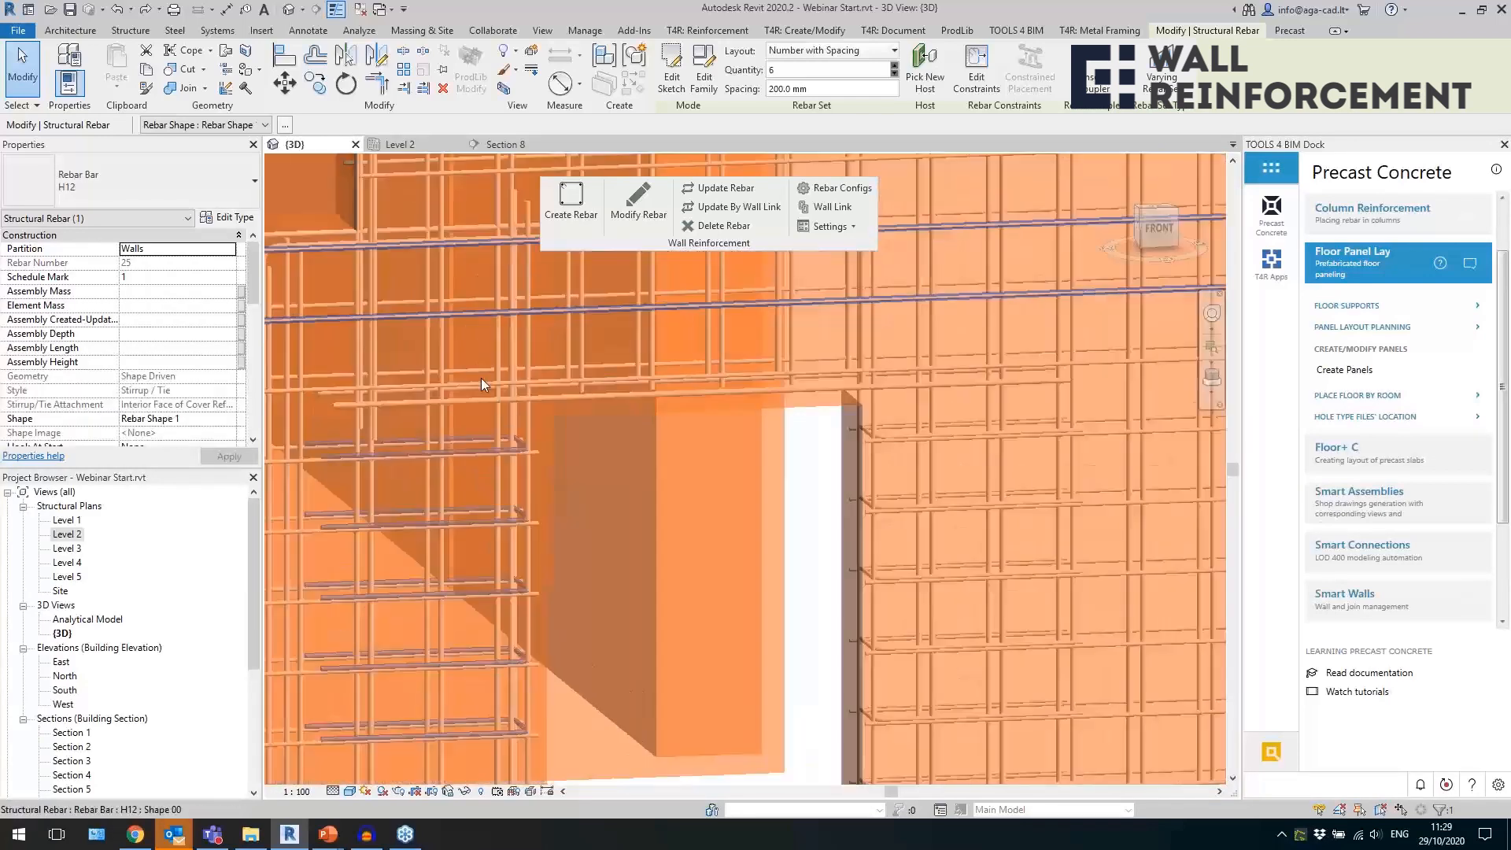
pyautogui.click(480, 403)
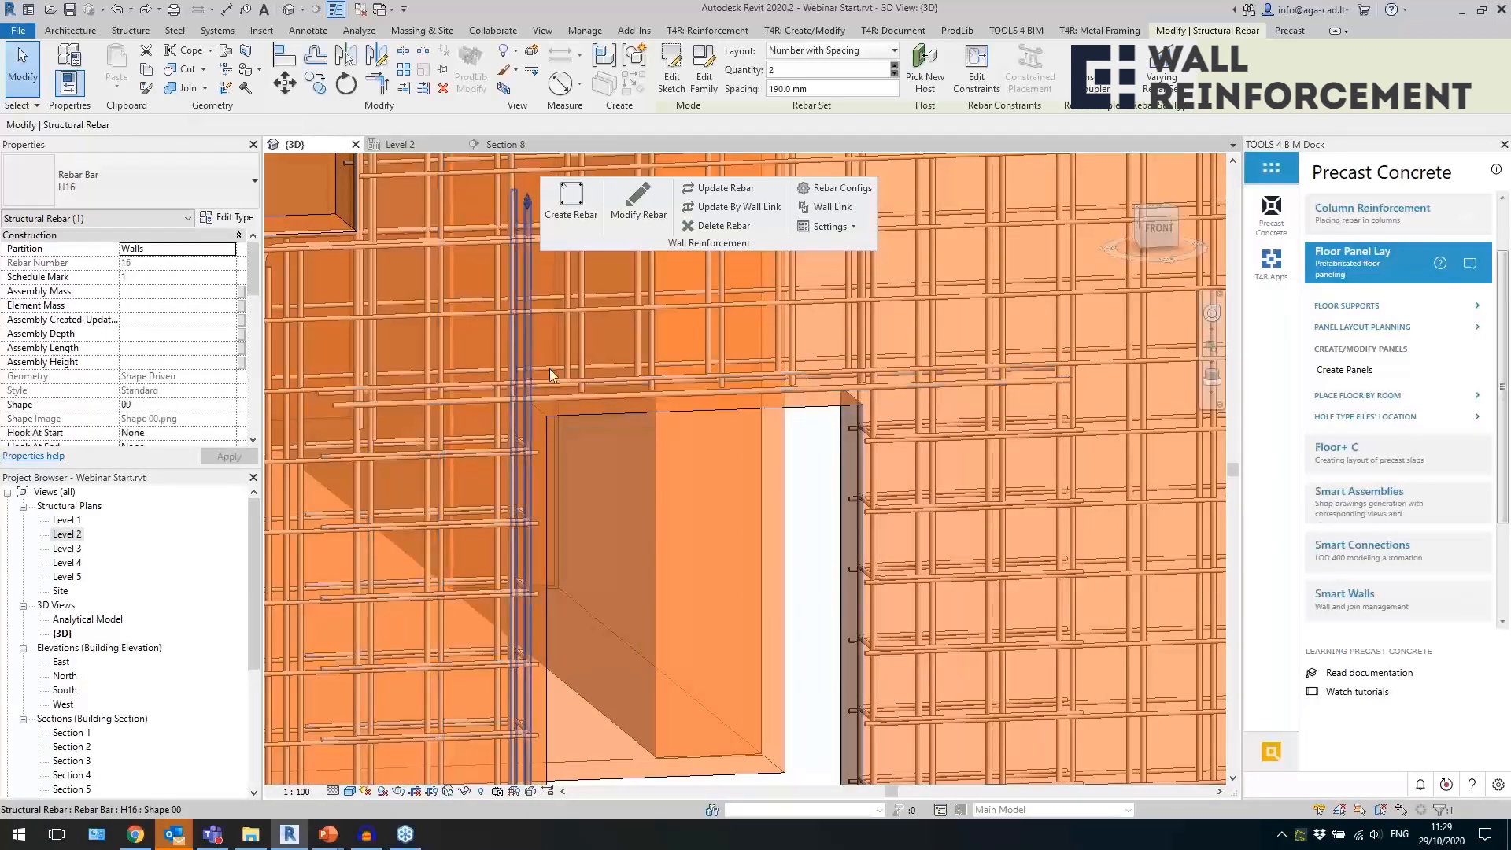
pyautogui.scroll(-6, 540, 494)
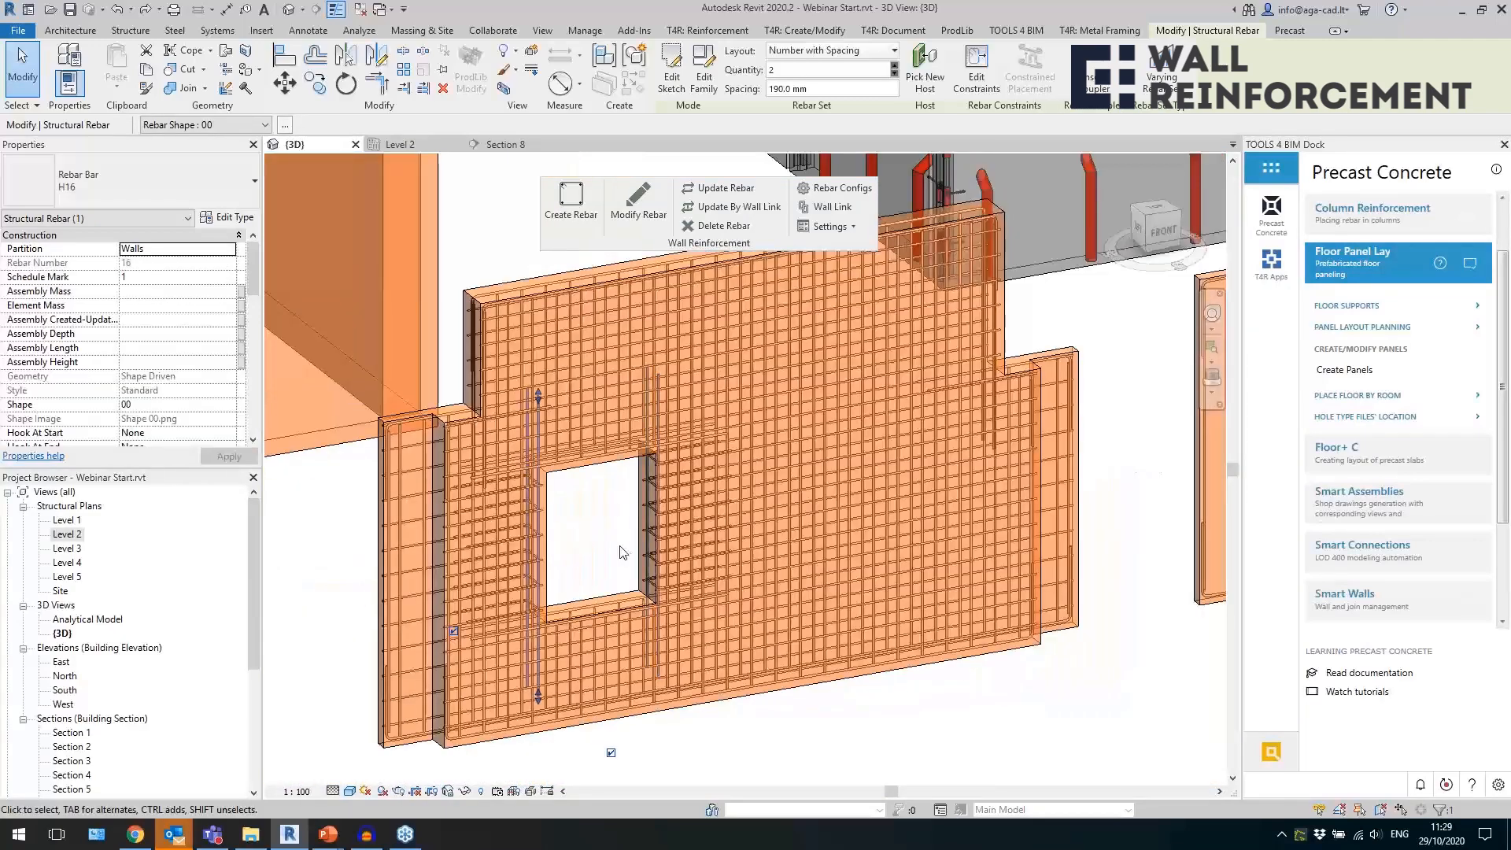
pyautogui.scroll(-3, 623, 553)
pyautogui.click(810, 617)
# Select the four ground-floor Precast - 300 walls around the orange tower's corner and create rebar in them.
pyautogui.scroll(-2, 700, 517)
pyautogui.keyDown('shift'); pyautogui.moveTo(826, 592); pyautogui.dragTo(634, 579, button='middle'); pyautogui.keyUp('shift')
pyautogui.scroll(5, 665, 407)
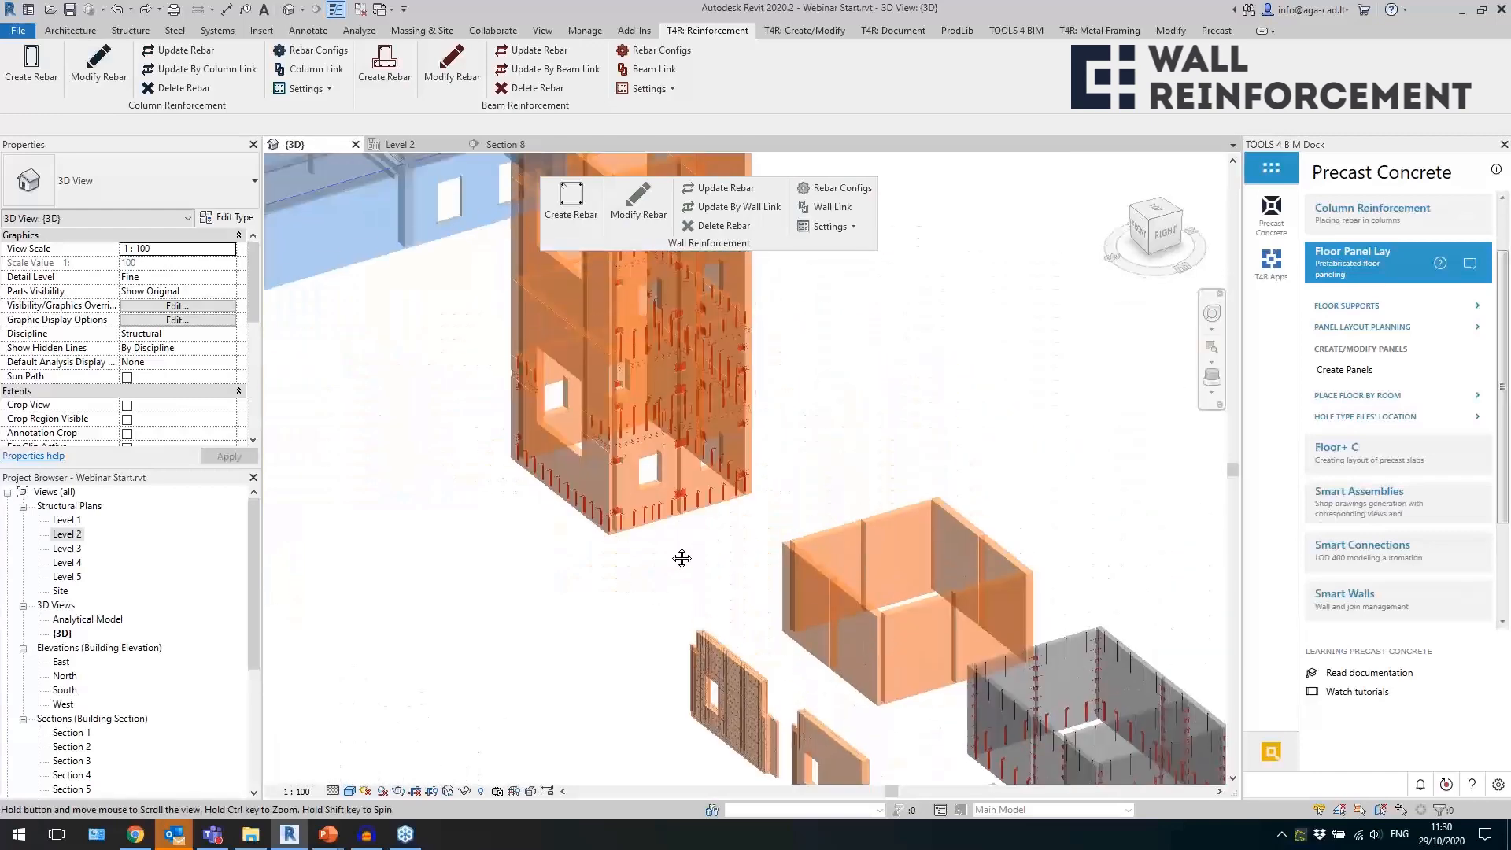
pyautogui.click(507, 581)
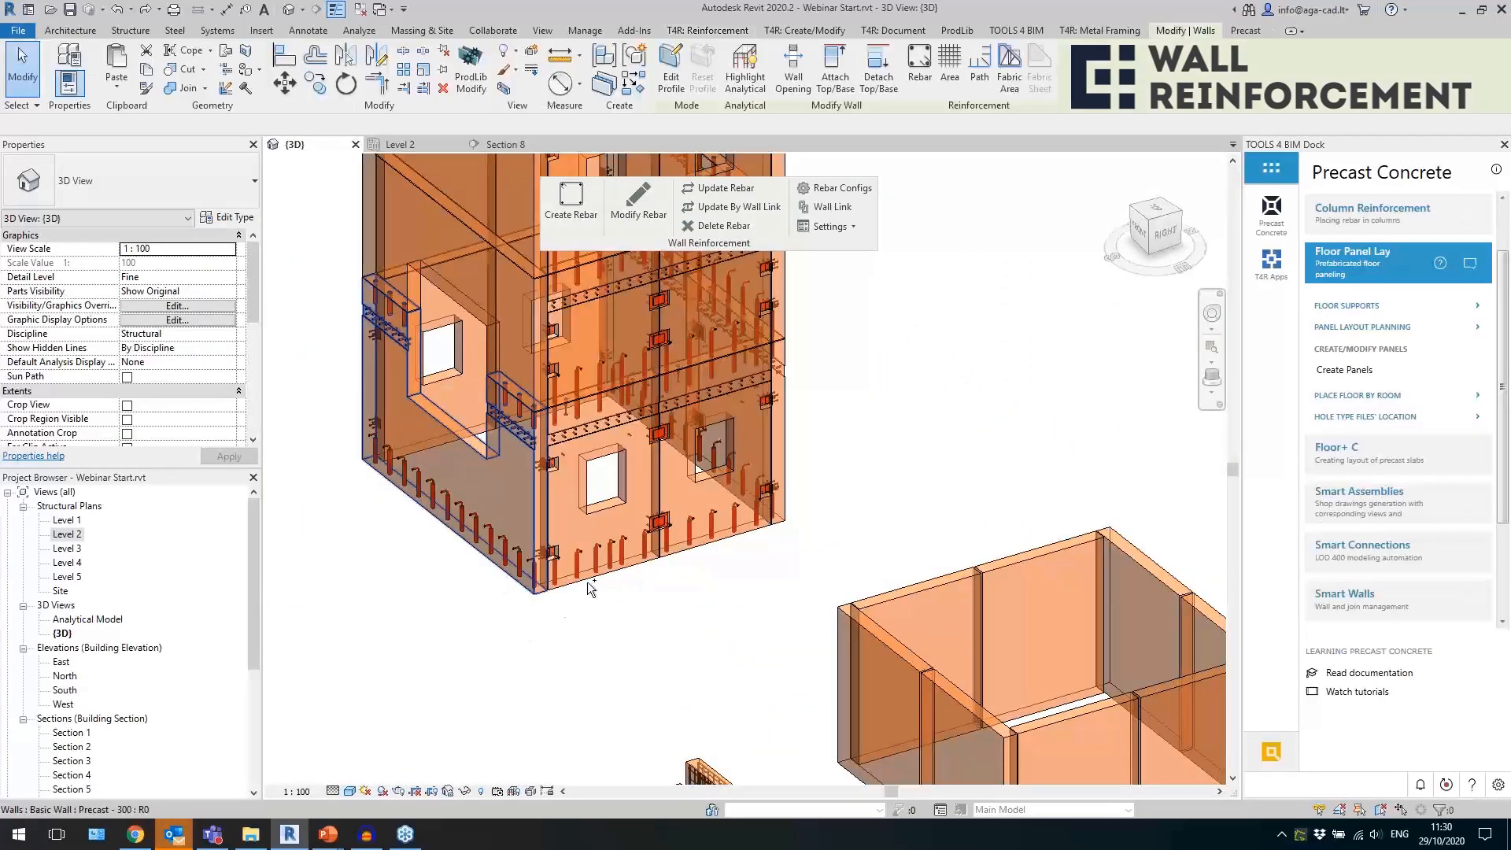
pyautogui.keyDown('ctrl'); pyautogui.click(784, 450); pyautogui.keyUp('ctrl')
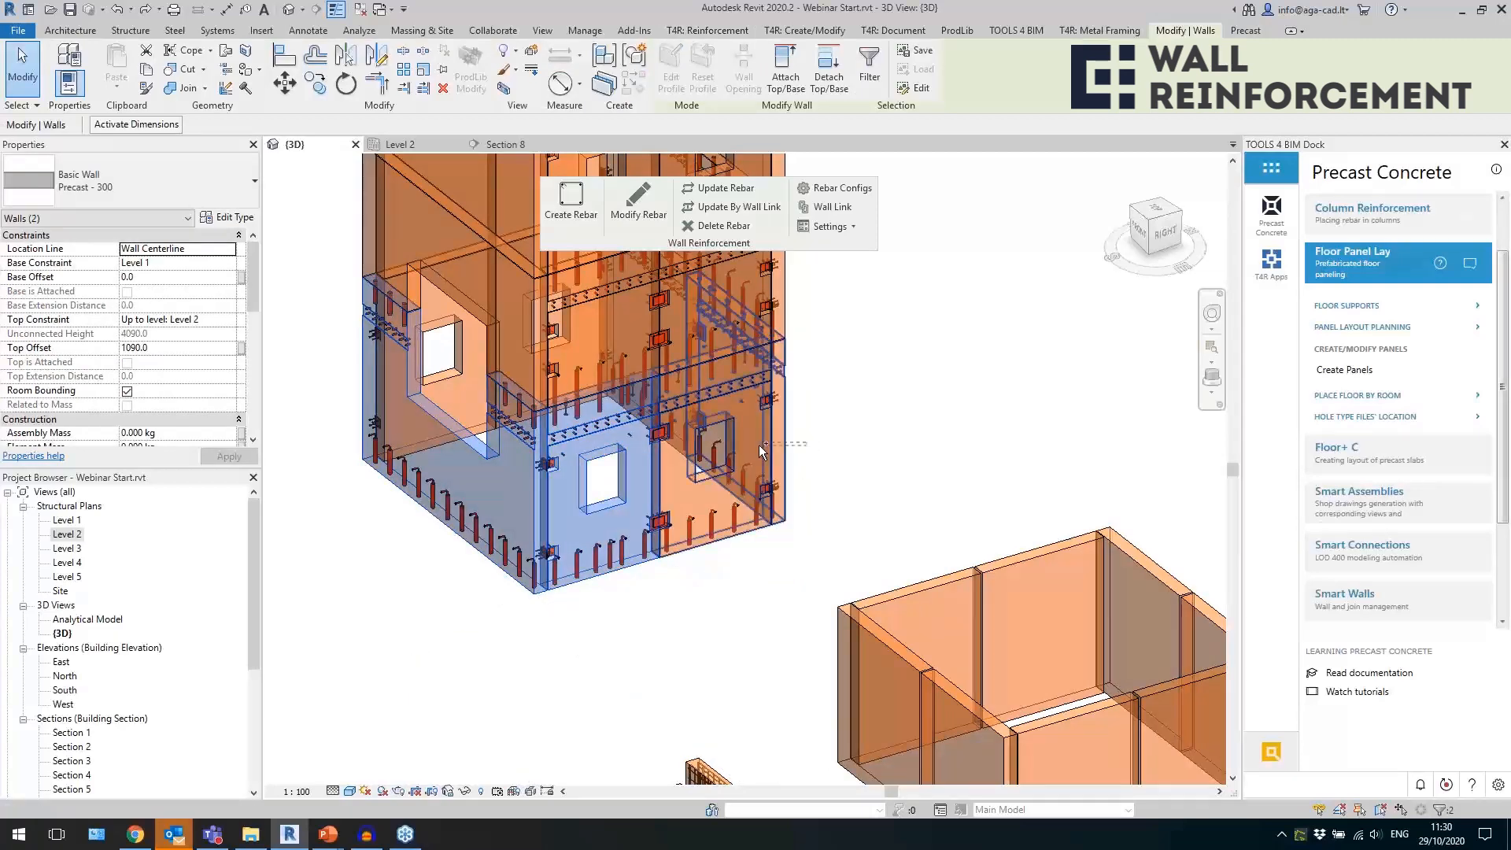
pyautogui.keyDown('shift'); pyautogui.moveTo(925, 481); pyautogui.dragTo(965, 483, button='middle'); pyautogui.keyUp('shift')
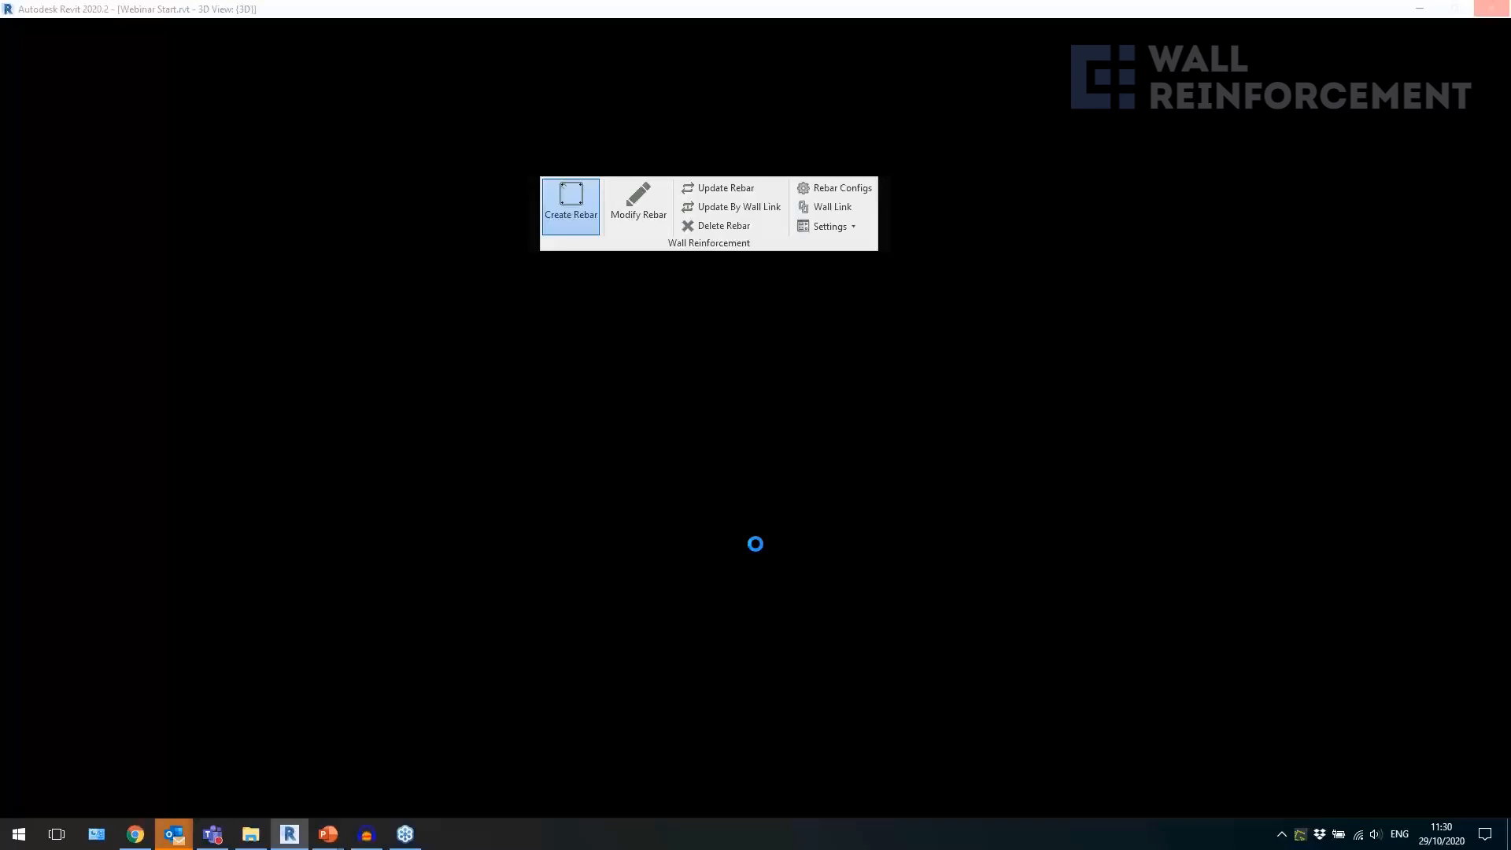
pyautogui.press('Escape')
# Inspect the mesh and the U-shaped edge bars along the bottom of the tower wall with the large notch.
pyautogui.scroll(5, 448, 513)
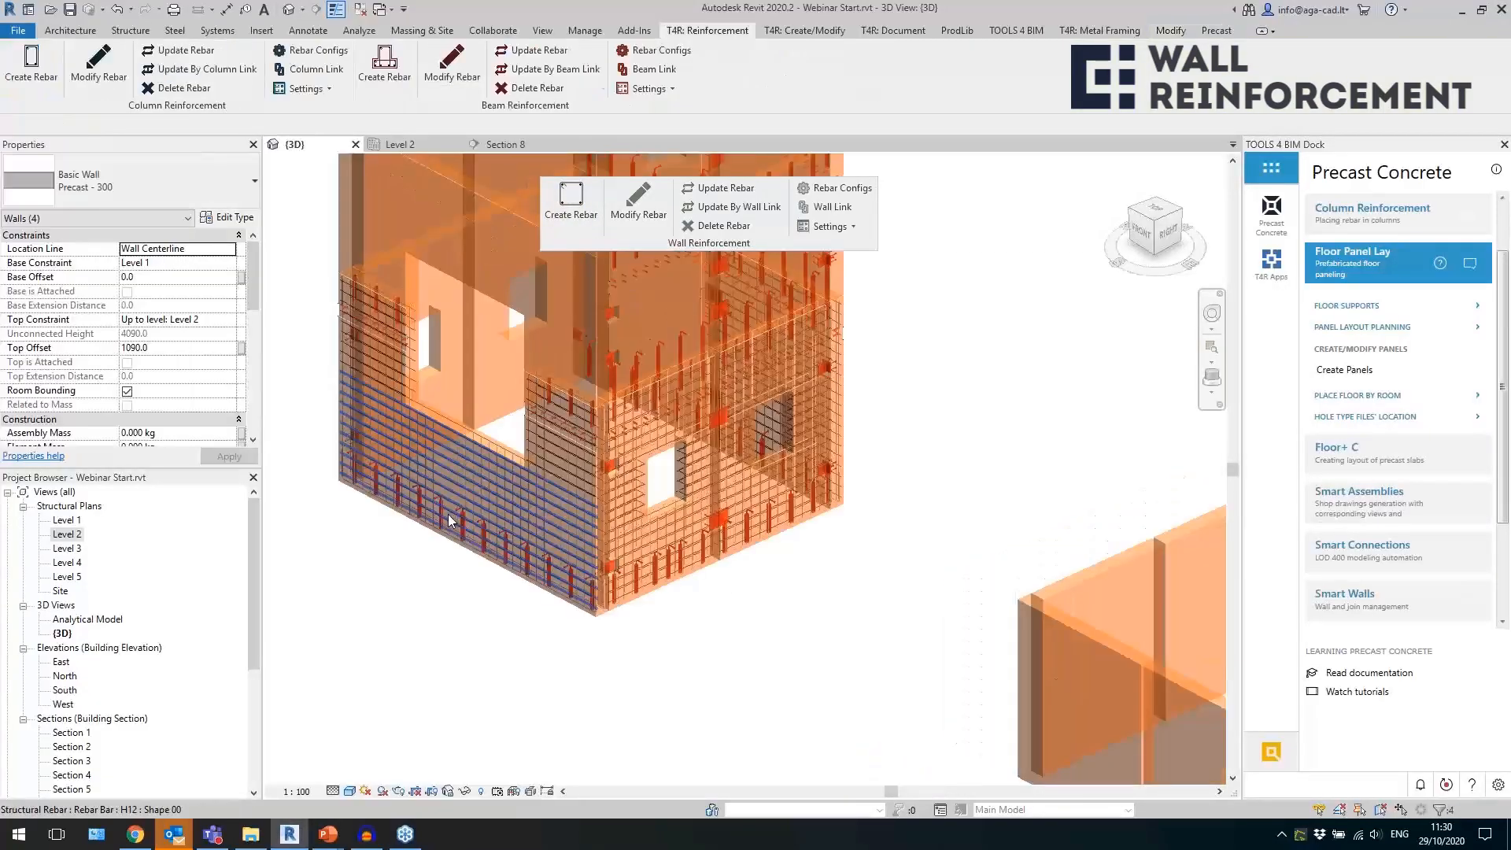
pyautogui.click(544, 621)
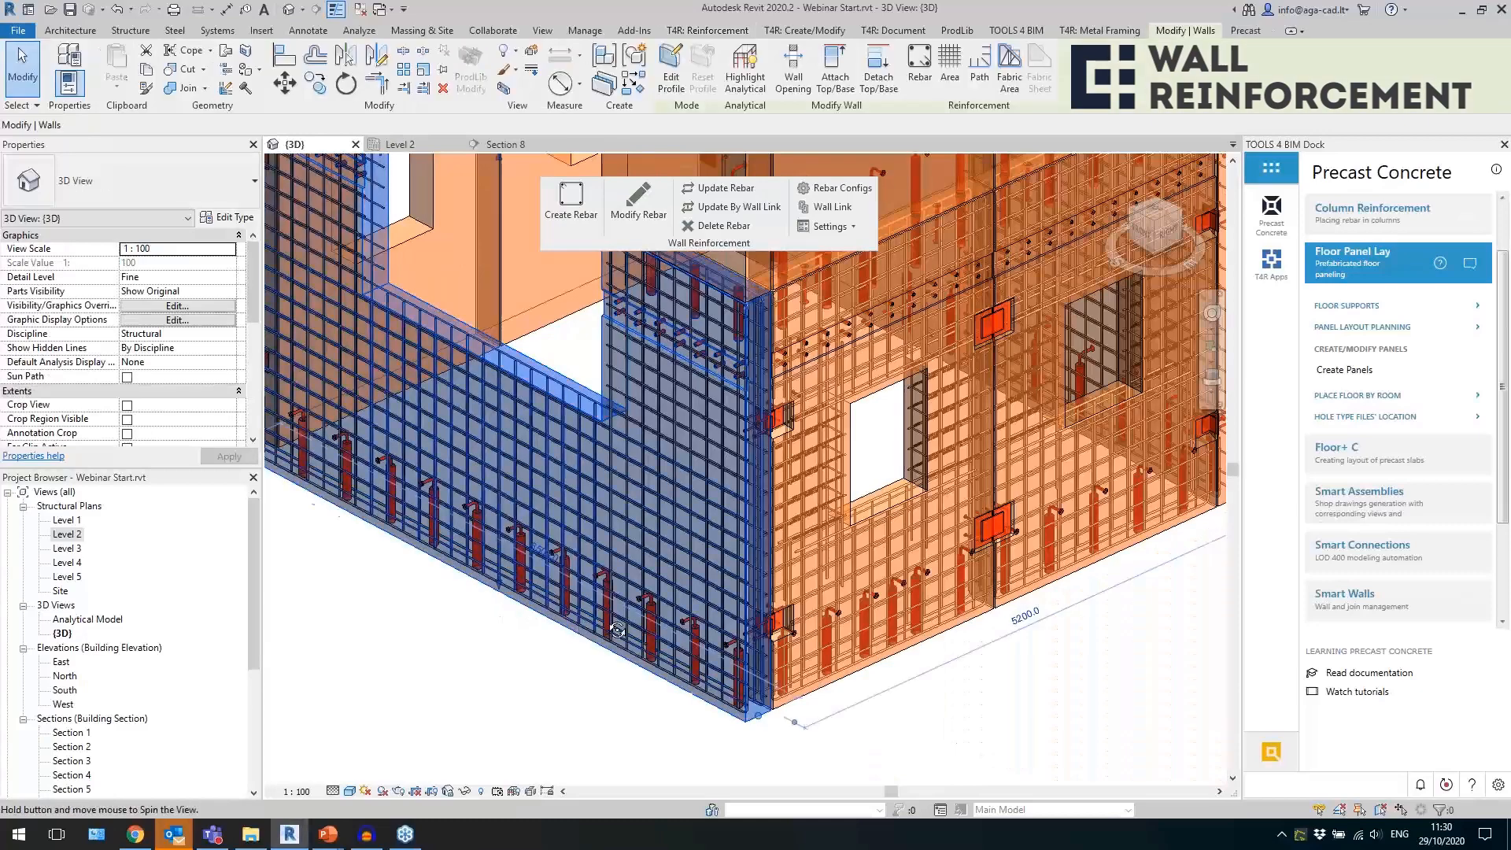
pyautogui.keyDown('shift'); pyautogui.moveTo(608, 621); pyautogui.dragTo(682, 611, button='middle'); pyautogui.keyUp('shift')
pyautogui.click(683, 635)
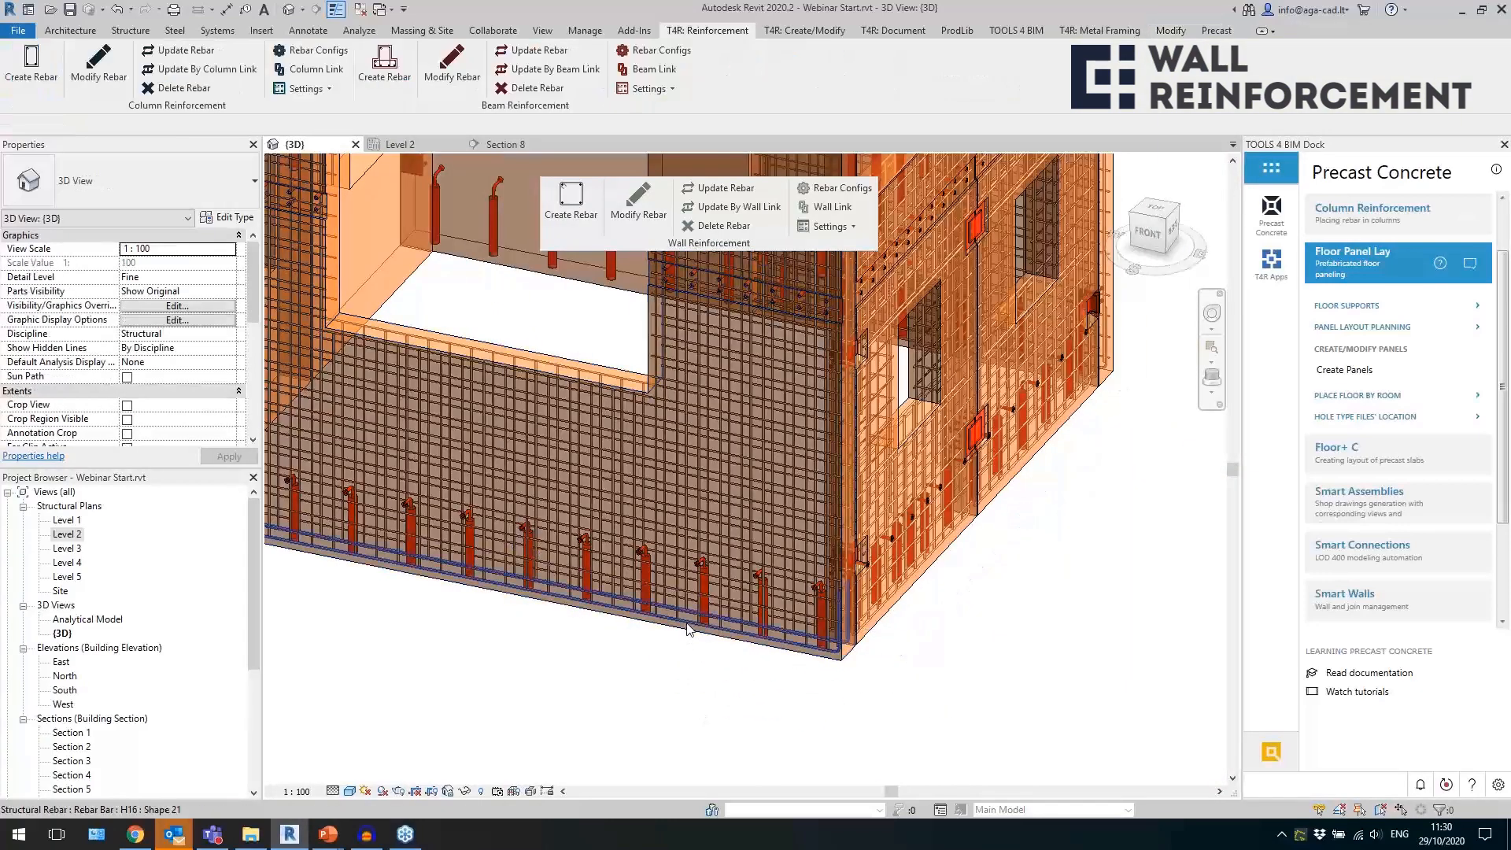
pyautogui.click(687, 627)
pyautogui.keyDown('shift'); pyautogui.moveTo(698, 677); pyautogui.dragTo(693, 678, button='middle'); pyautogui.keyUp('shift')
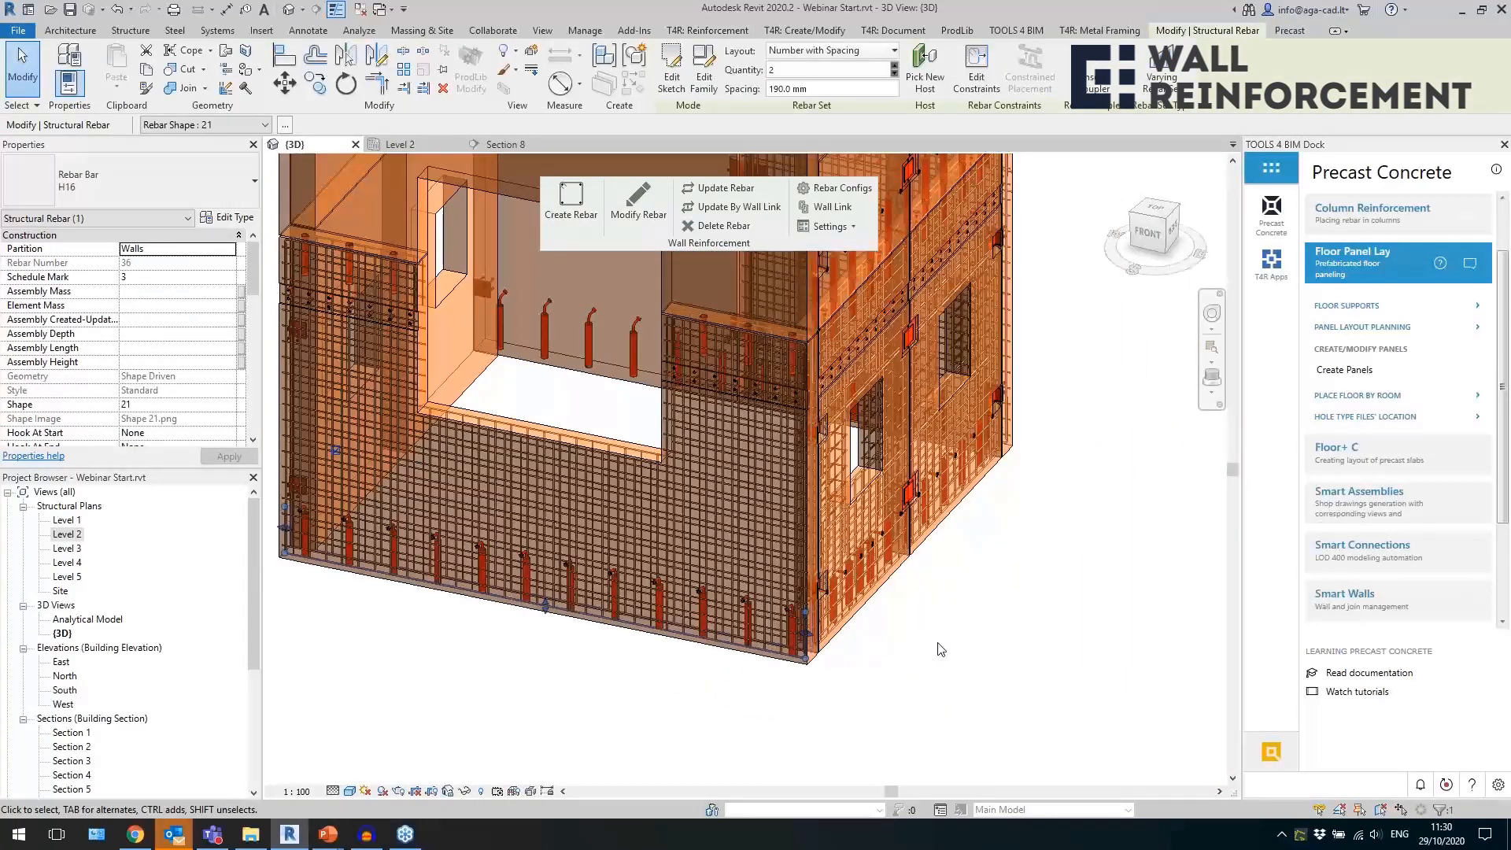
# Inspect the edge bars at the top and corner of the notched tower wall and the mesh in the adjoining window walls.
pyautogui.scroll(5, 707, 384)
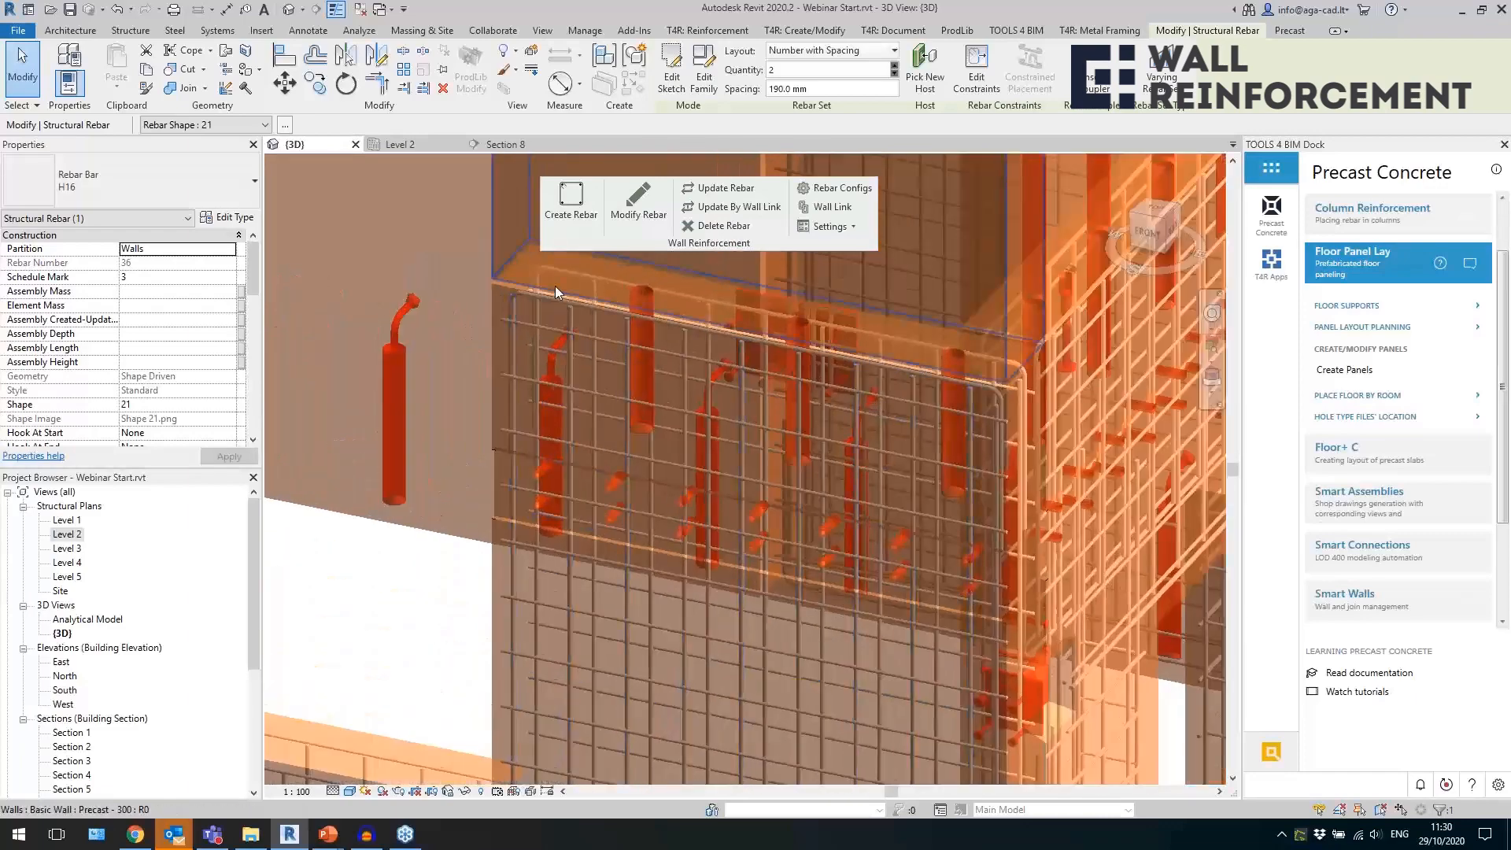
pyautogui.click(575, 272)
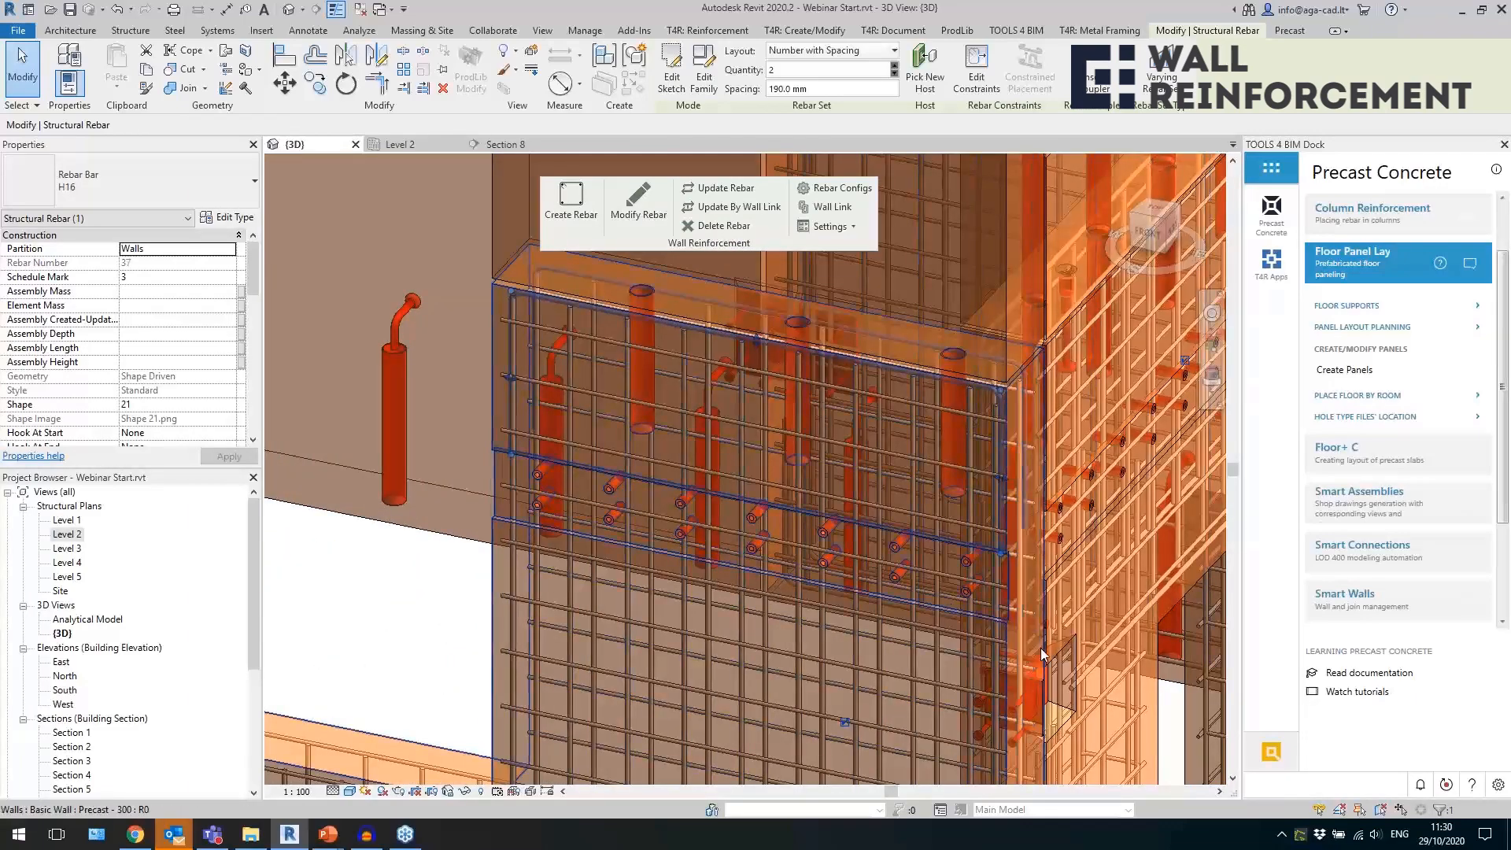
pyautogui.scroll(3, 1024, 659)
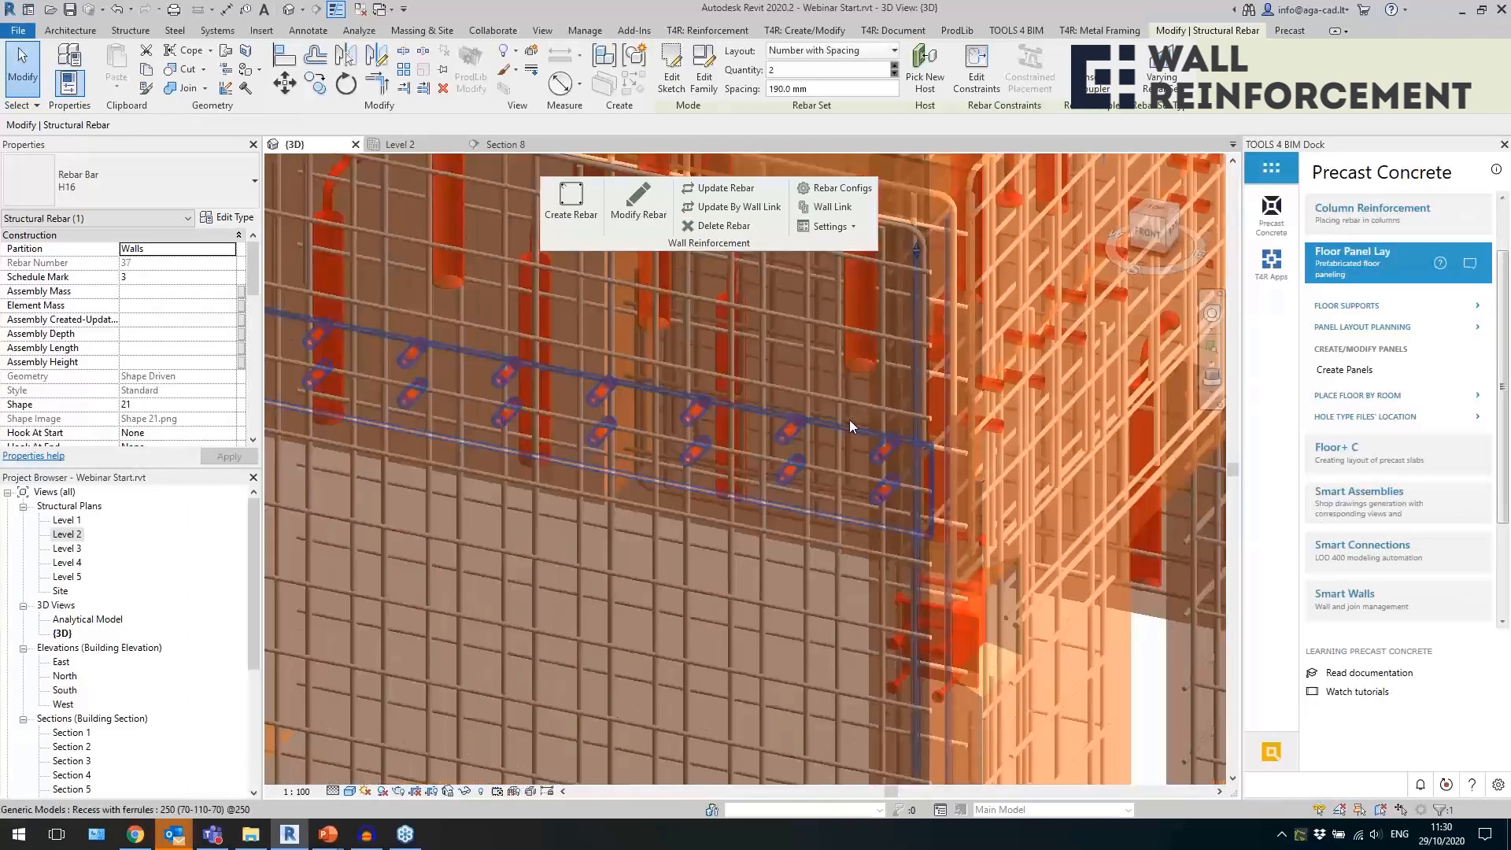
pyautogui.scroll(-3, 850, 420)
pyautogui.keyDown('shift'); pyautogui.moveTo(850, 421); pyautogui.dragTo(884, 691, button='middle'); pyautogui.keyUp('shift')
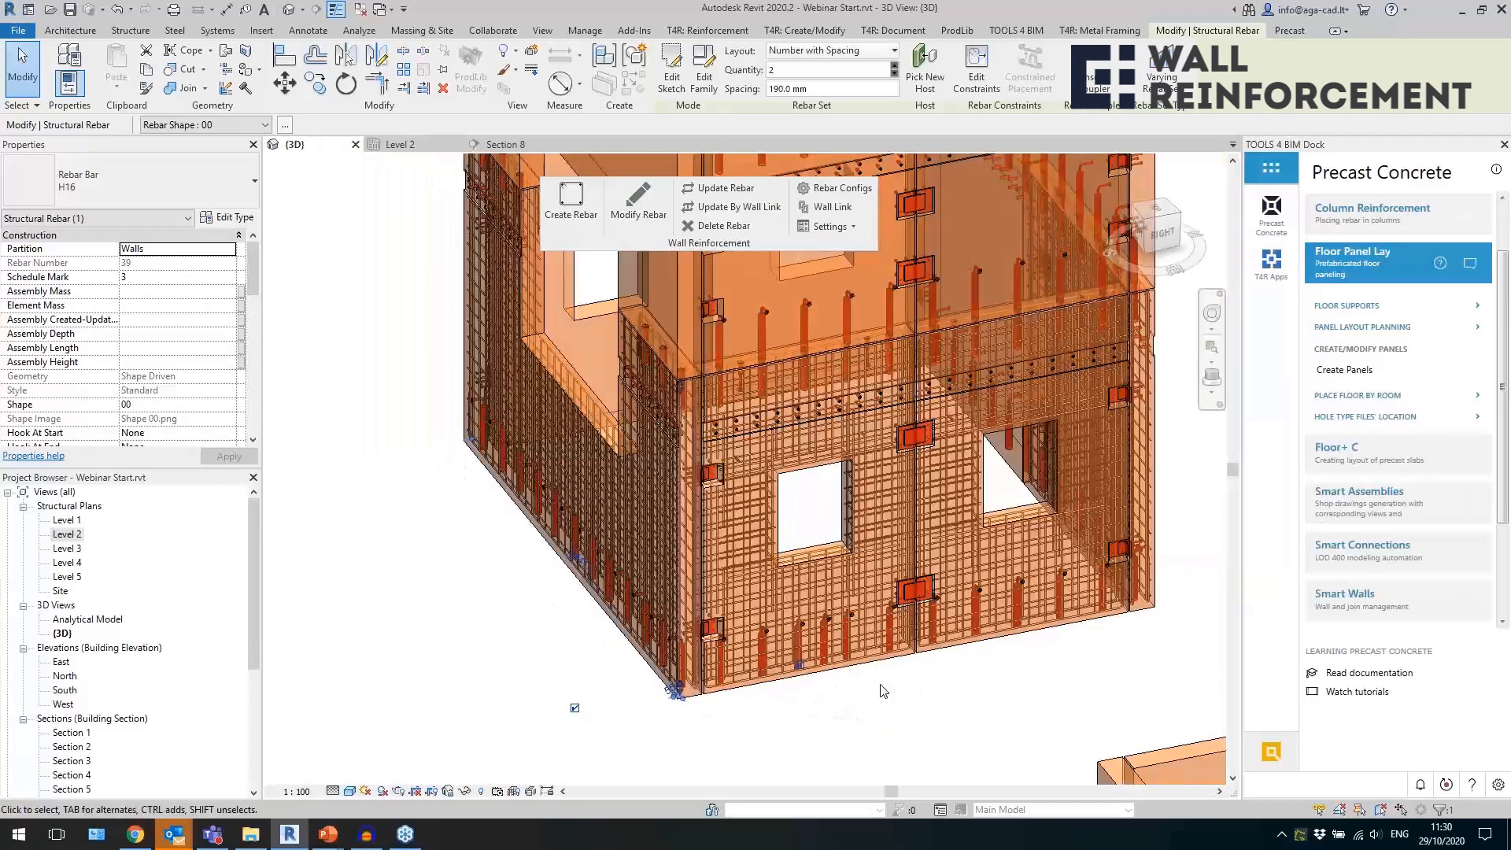
pyautogui.click(925, 708)
pyautogui.scroll(2, 1055, 653)
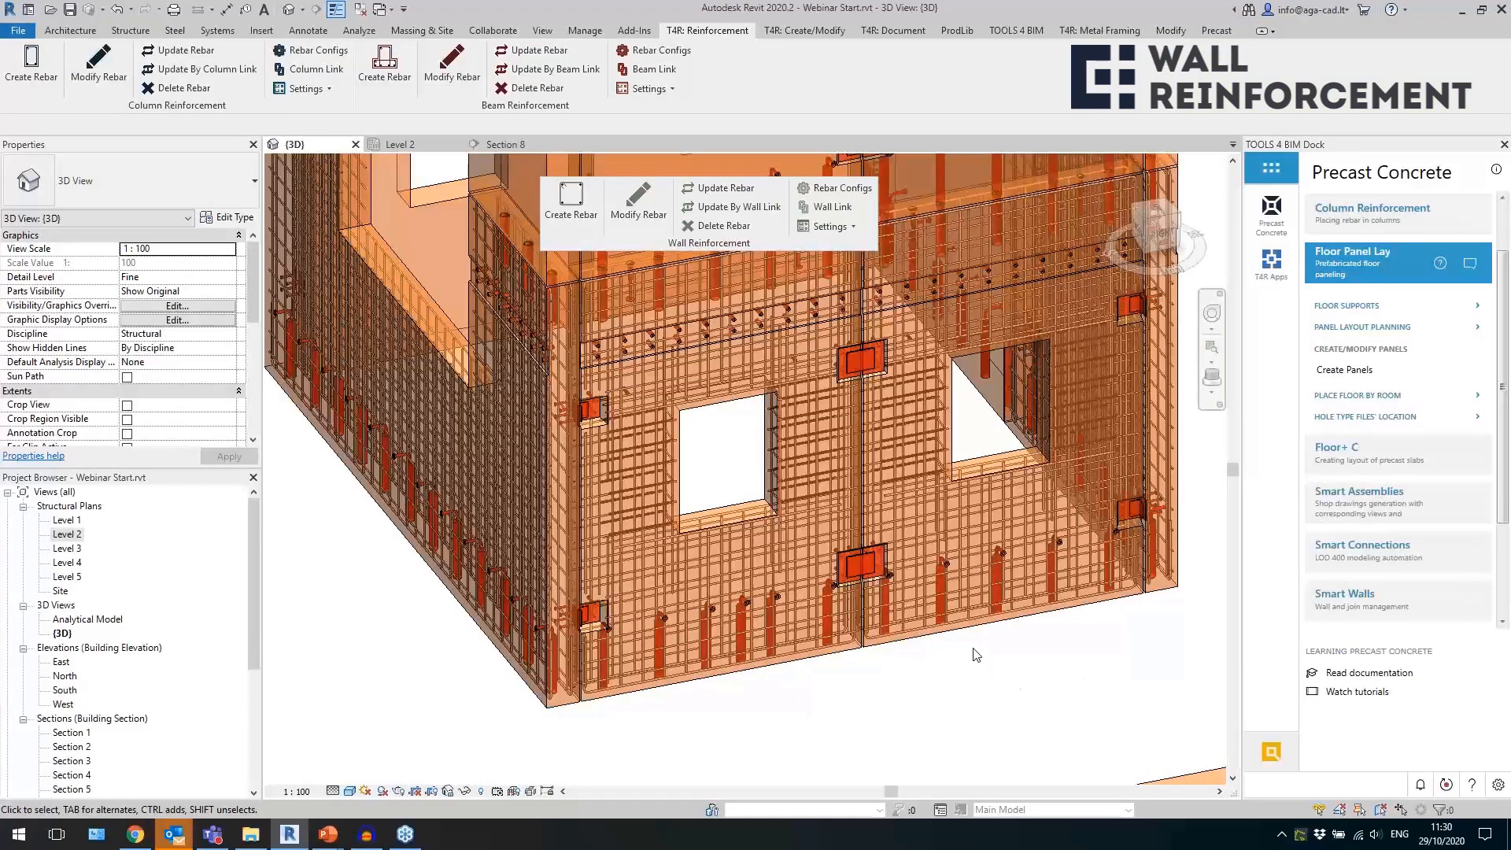
# Select the standalone Precast - 200mm wall with the window opening and create rebar in it.
pyautogui.scroll(-2, 1052, 560)
pyautogui.keyDown('shift'); pyautogui.moveTo(1053, 560); pyautogui.dragTo(1188, 563, button='middle'); pyautogui.keyUp('shift')
pyautogui.scroll(-3, 748, 488)
pyautogui.moveTo(870, 634); pyautogui.dragTo(519, 488, button='middle')
pyautogui.keyDown('shift'); pyautogui.moveTo(688, 565); pyautogui.dragTo(743, 617, button='middle'); pyautogui.keyUp('shift')
pyautogui.moveTo(908, 685); pyautogui.dragTo(899, 583, button='middle')
pyautogui.scroll(4, 1032, 390)
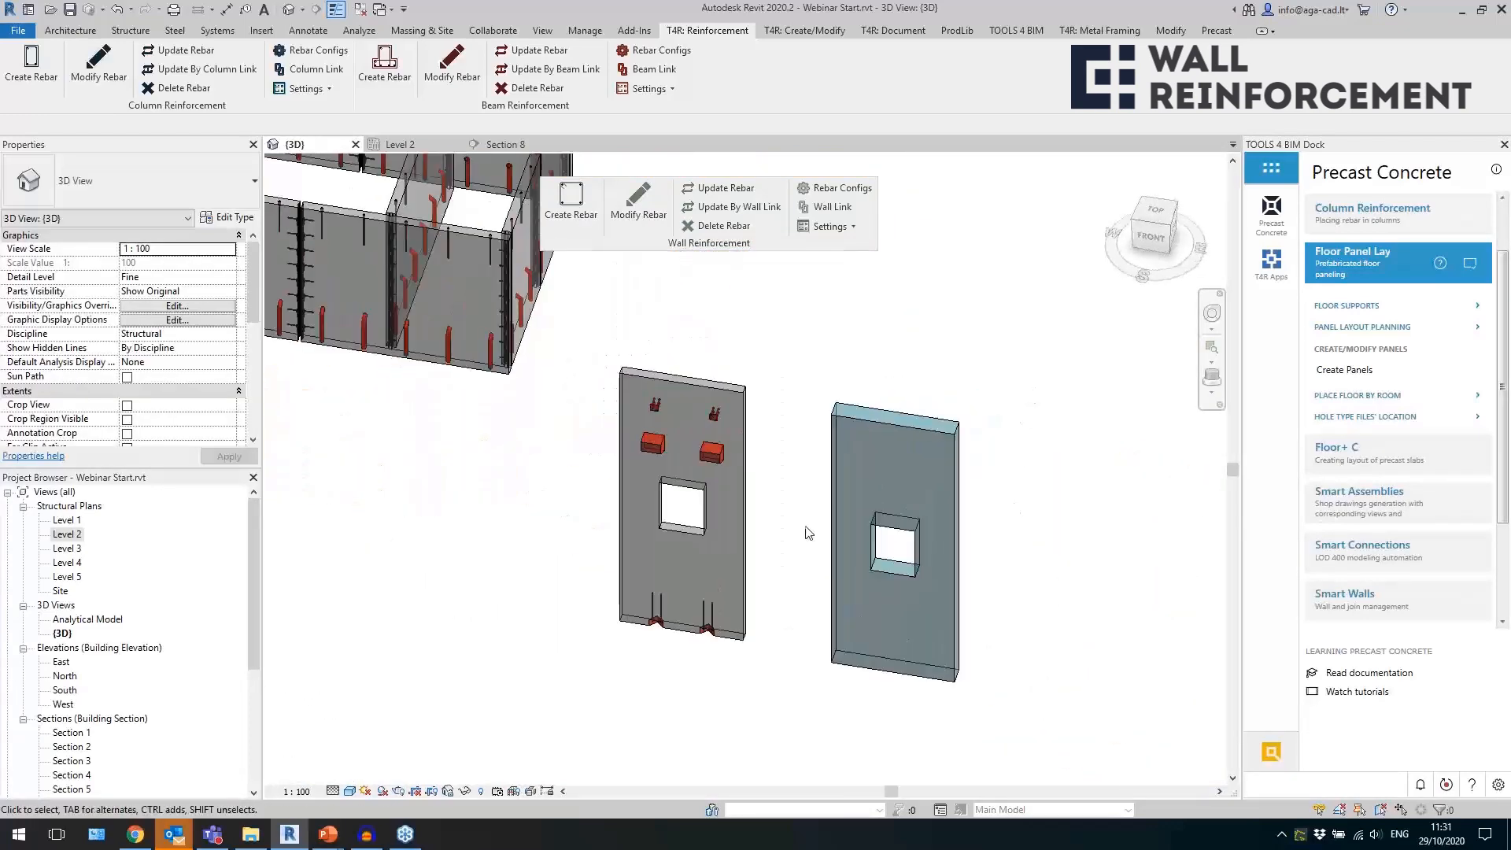
pyautogui.scroll(1, 778, 407)
pyautogui.click(732, 392)
pyautogui.click(576, 224)
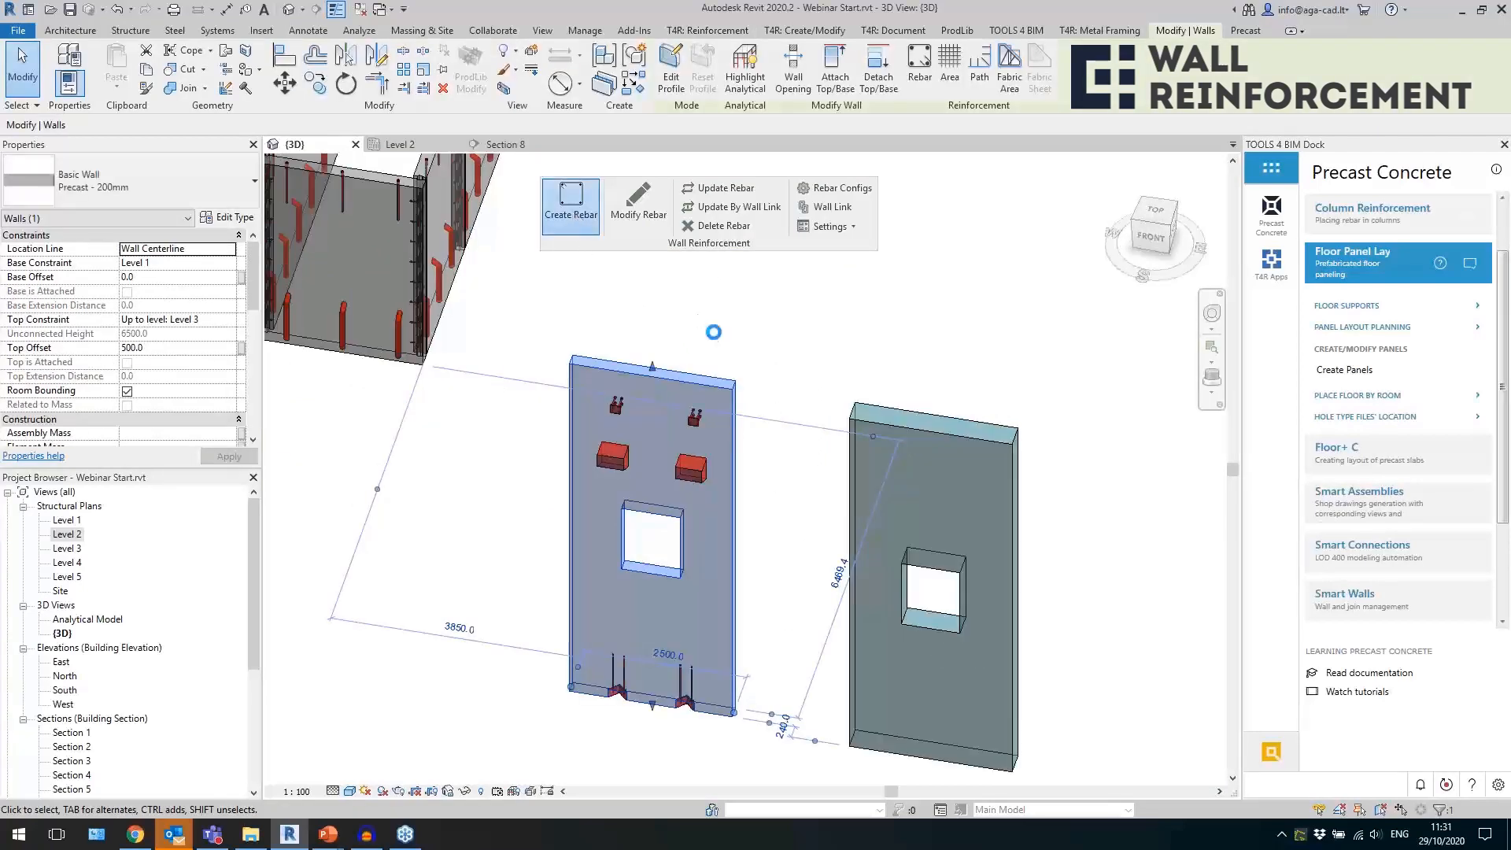
pyautogui.click(753, 345)
# Inspect the horizontal H16 bars and vertical bars around the recesses in the 200 mm wall's bottom edge.
pyautogui.scroll(5, 540, 616)
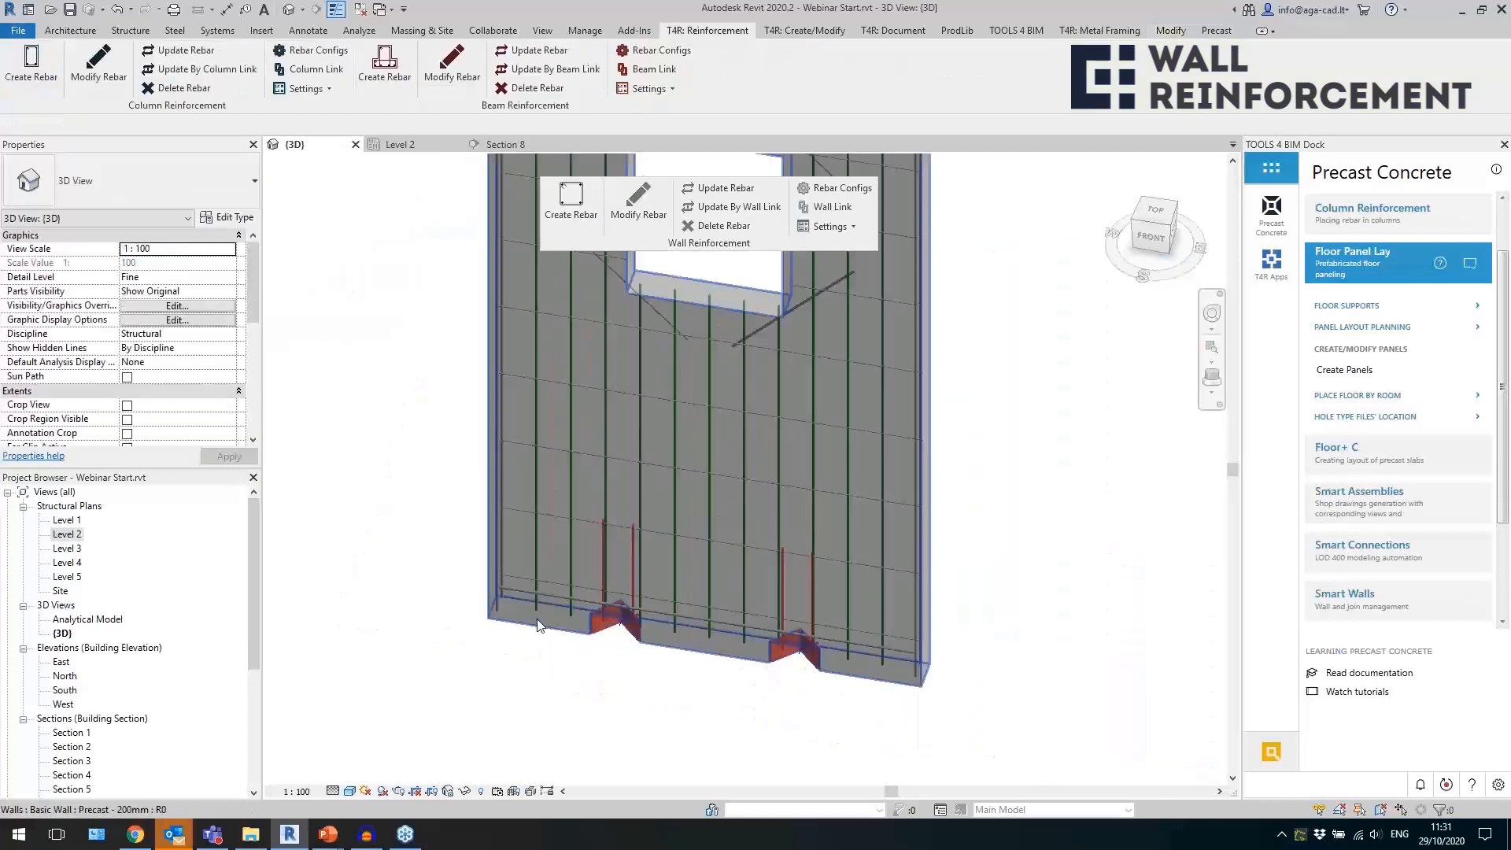
pyautogui.scroll(-3, 562, 577)
pyautogui.keyDown('shift'); pyautogui.moveTo(589, 578); pyautogui.dragTo(721, 546, button='middle'); pyautogui.keyUp('shift')
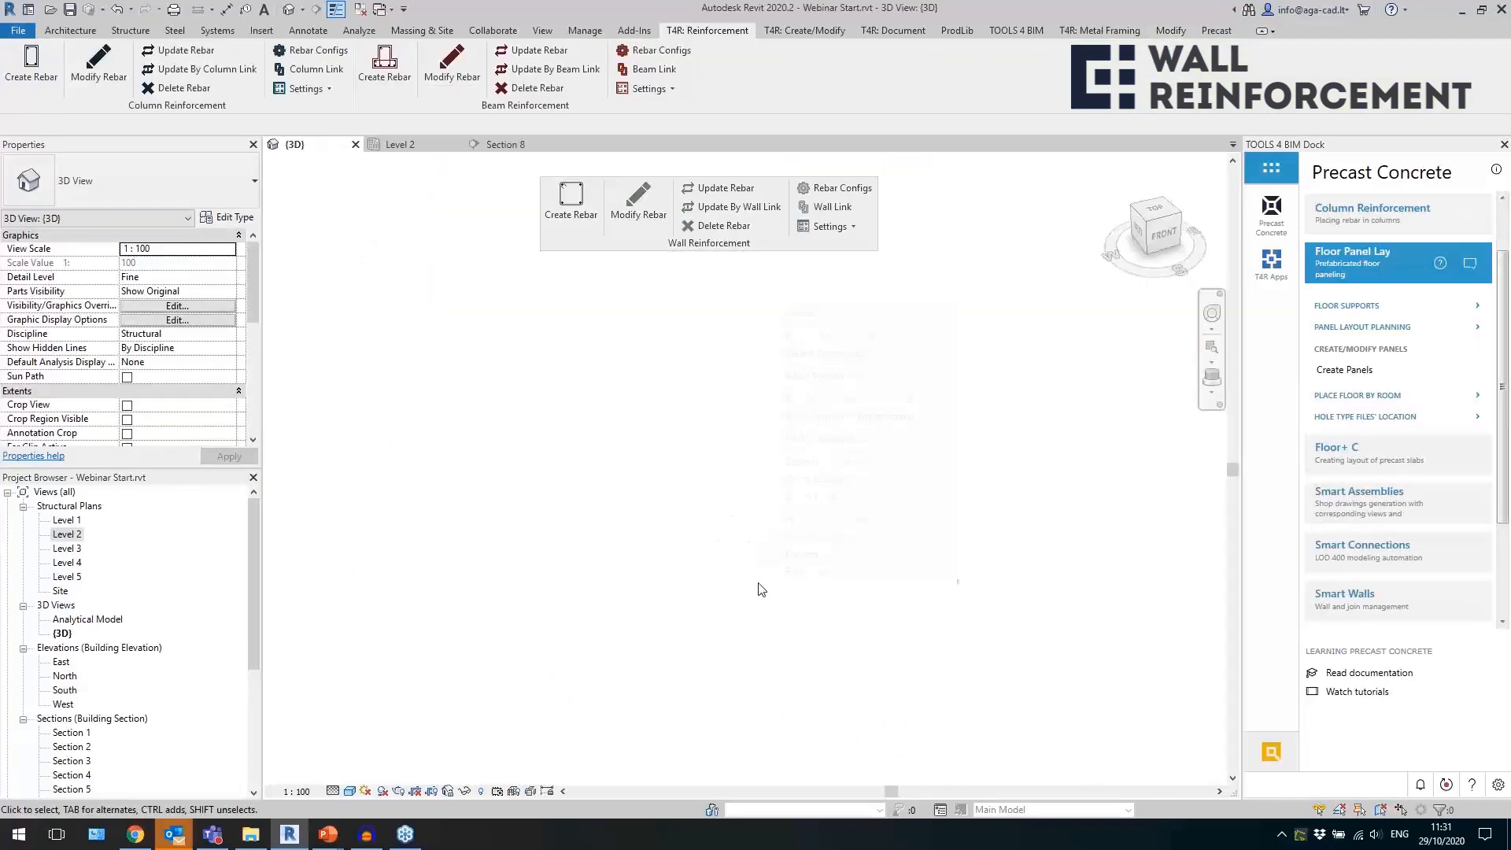
pyautogui.click(791, 497)
pyautogui.scroll(10, 960, 405)
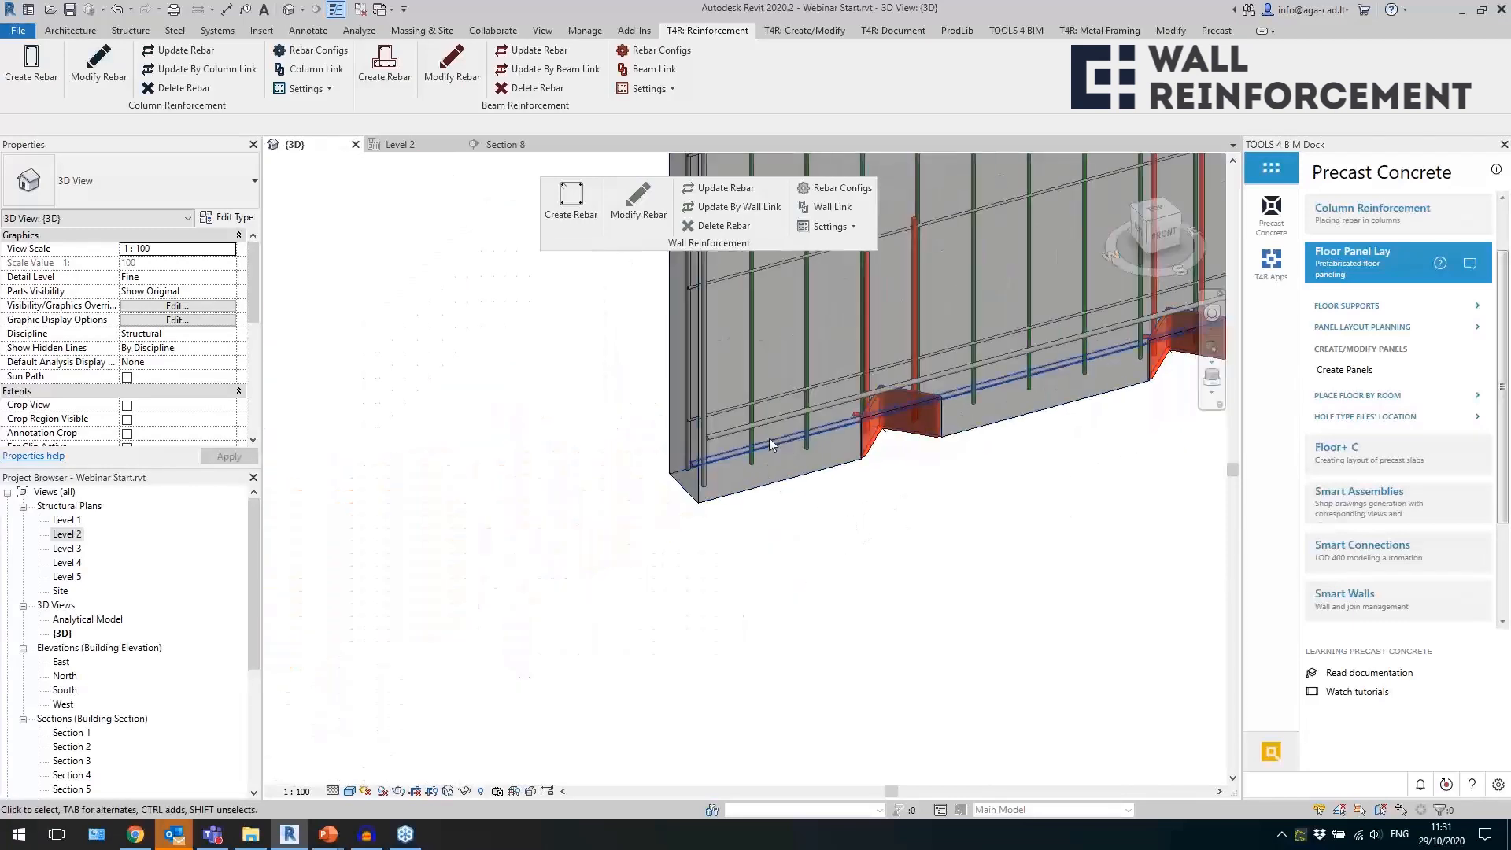
pyautogui.click(771, 435)
pyautogui.keyDown('shift'); pyautogui.moveTo(773, 432); pyautogui.dragTo(758, 484, button='middle'); pyautogui.keyUp('shift')
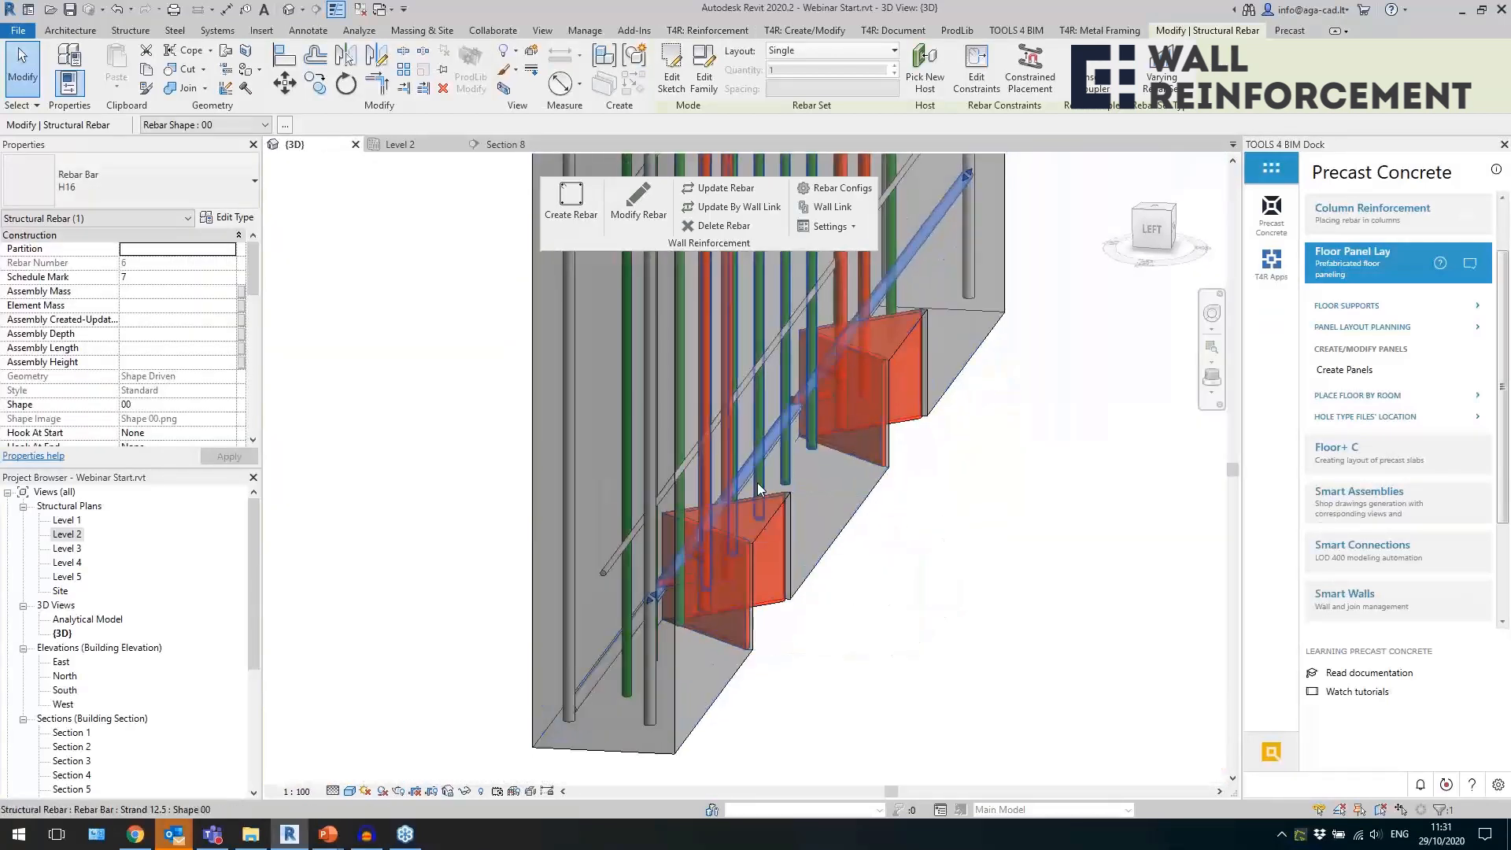
pyautogui.click(584, 692)
pyautogui.click(583, 698)
pyautogui.keyDown('shift'); pyautogui.moveTo(868, 710); pyautogui.dragTo(826, 733, button='middle'); pyautogui.keyUp('shift')
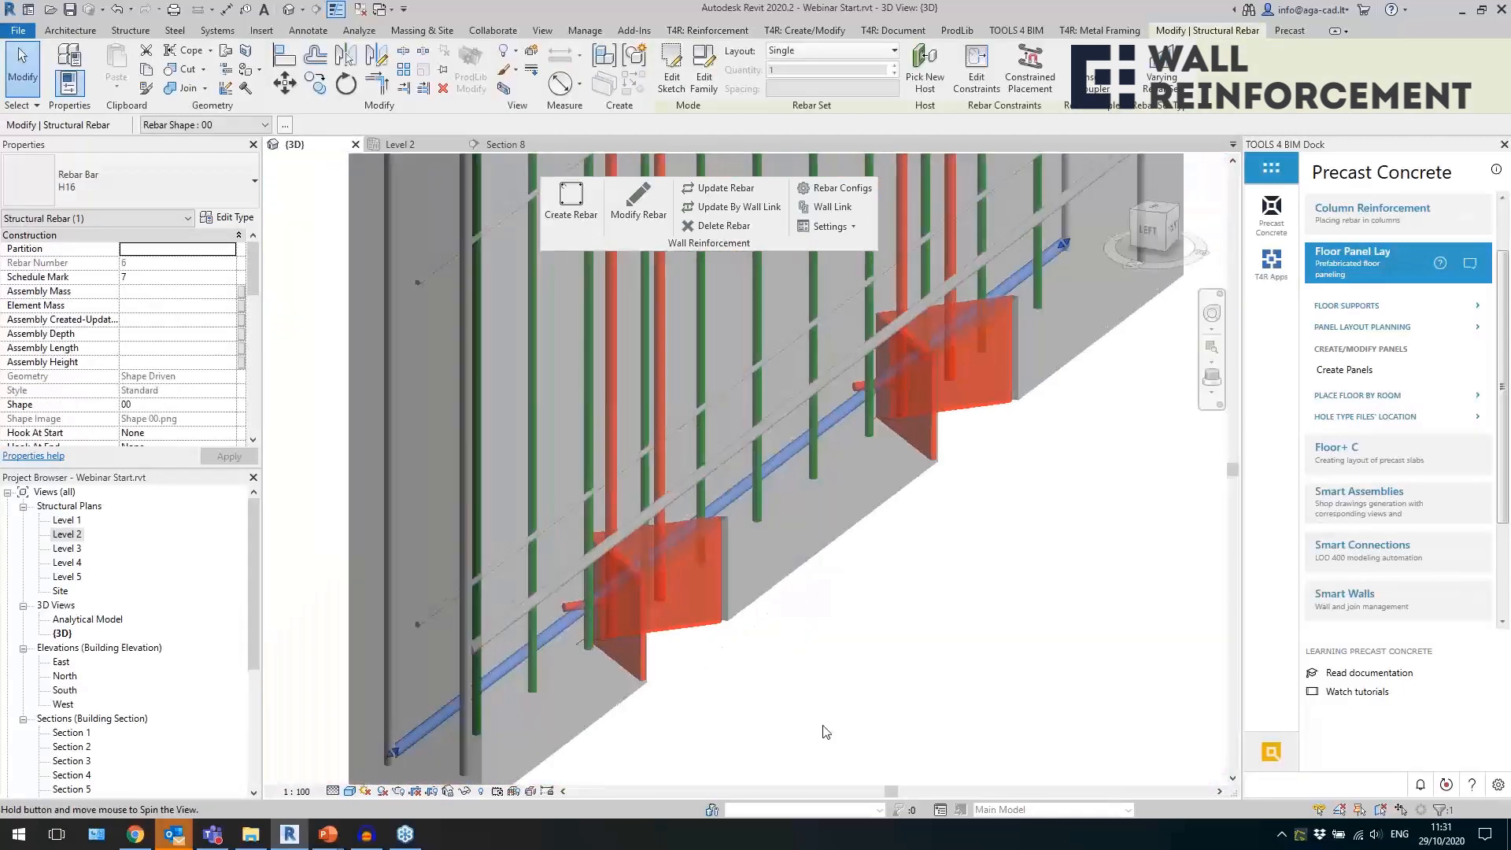
# Check how the upper H16 edge bar runs across the 200 mm wall's full width above the two bottom recesses.
pyautogui.scroll(-3, 499, 605)
pyautogui.press('Escape')
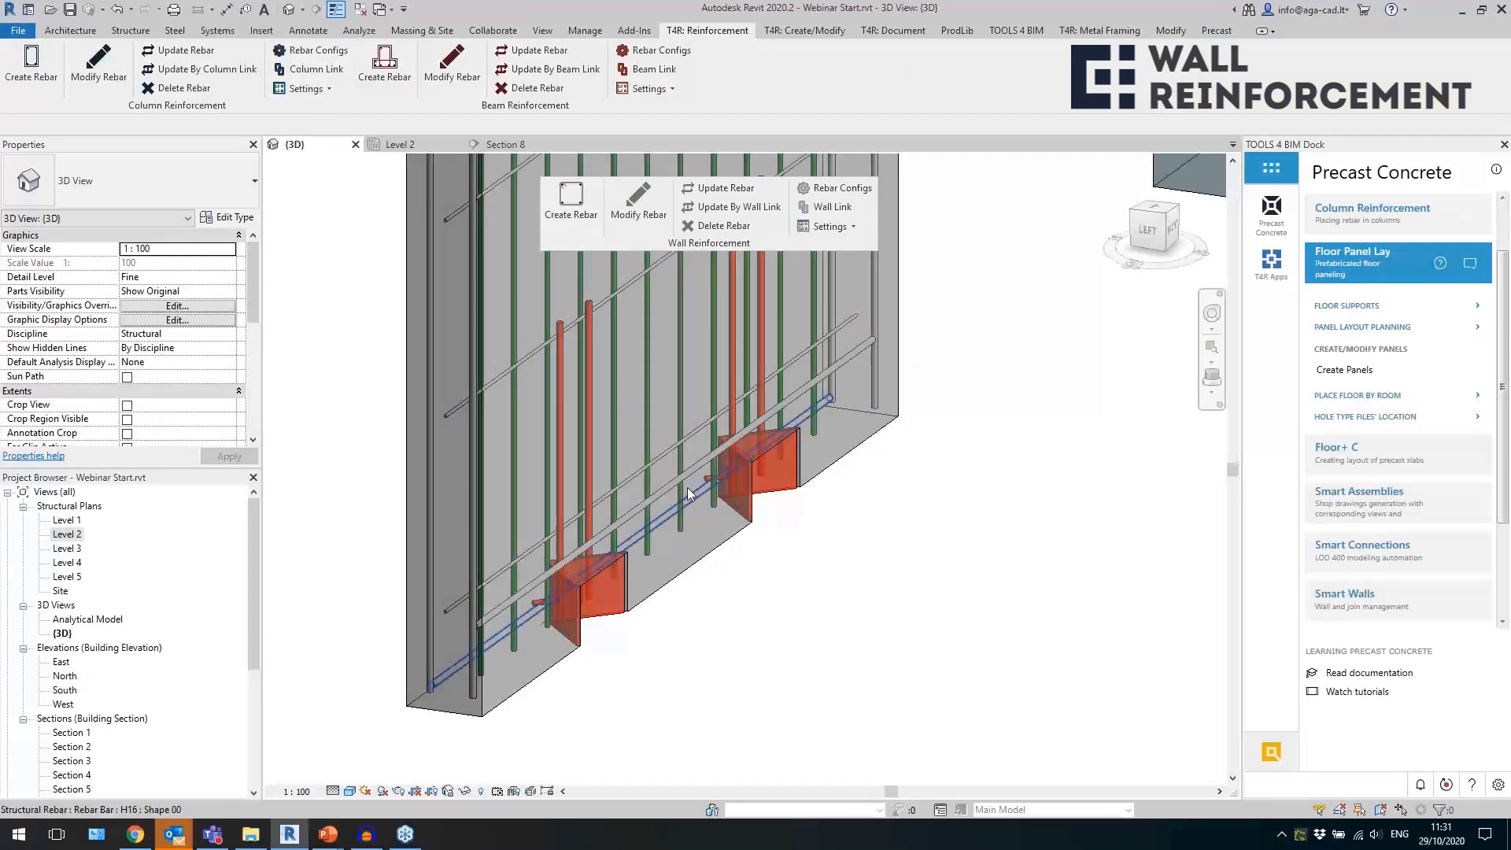
pyautogui.click(464, 626)
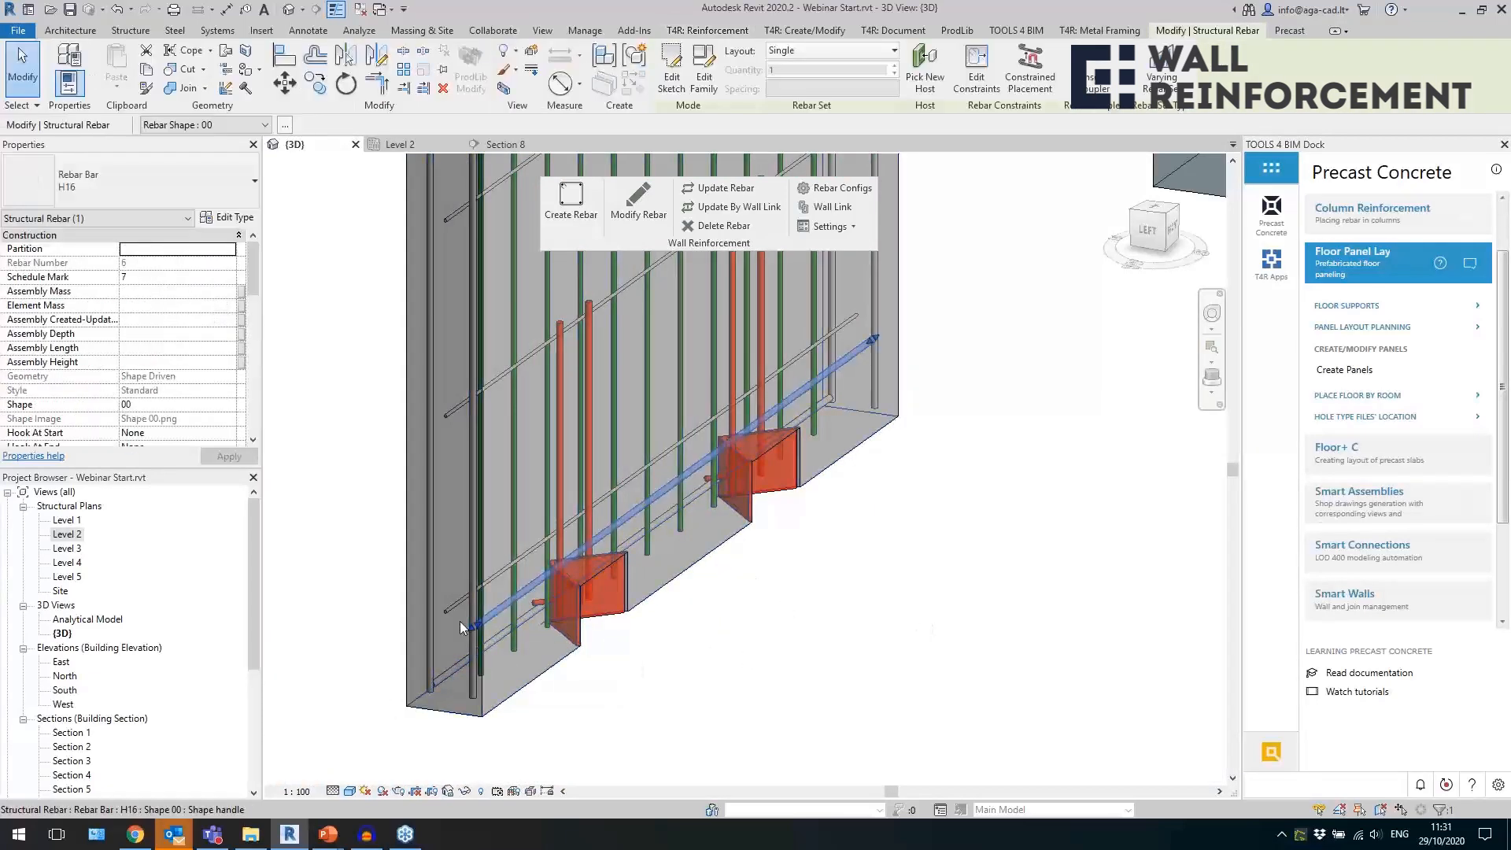
pyautogui.keyDown('shift'); pyautogui.moveTo(892, 619); pyautogui.dragTo(638, 651, button='middle'); pyautogui.keyUp('shift')
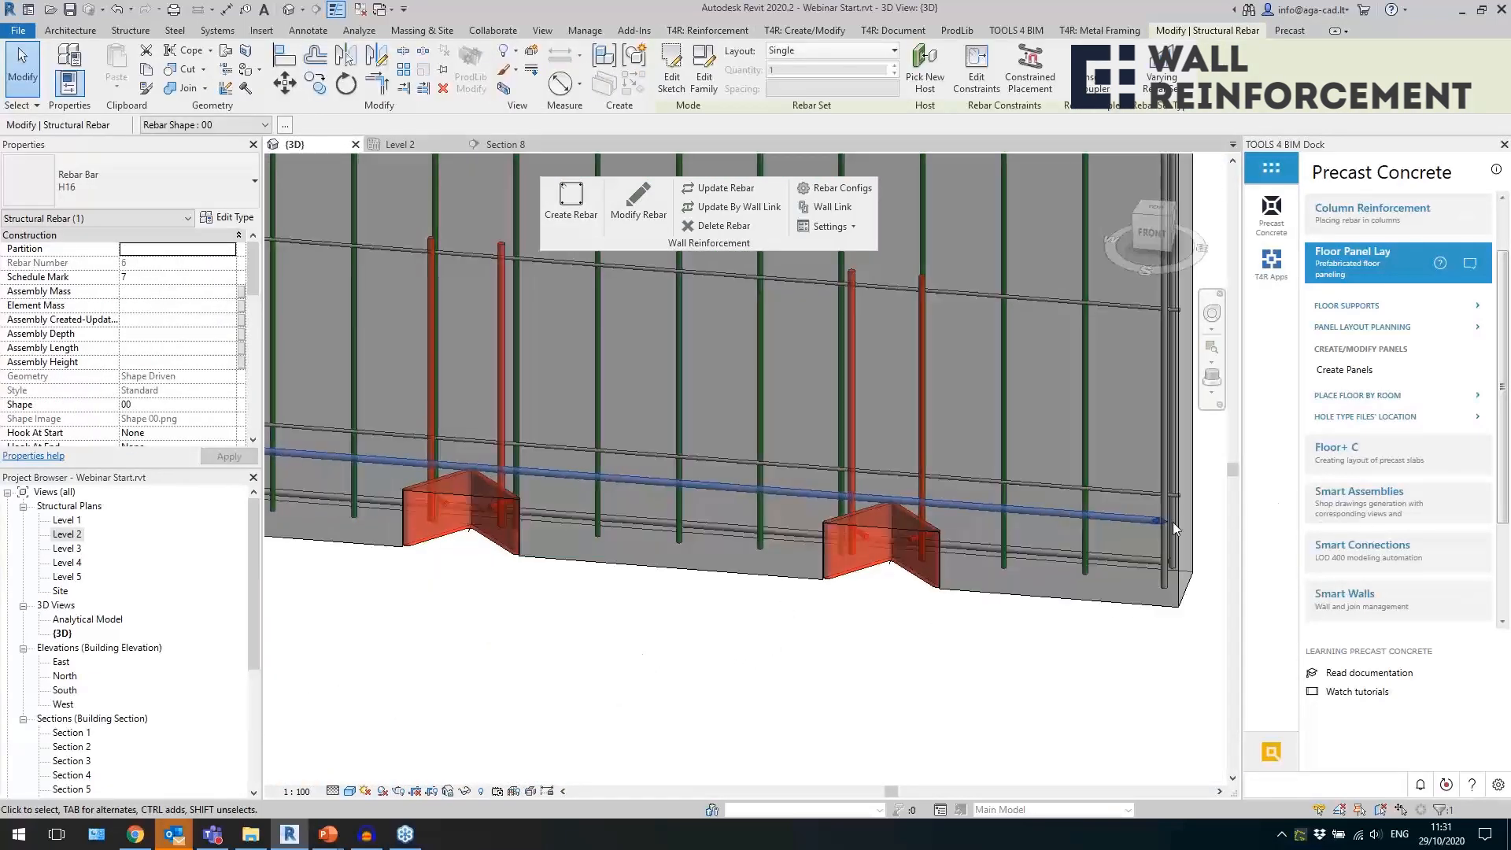
pyautogui.scroll(-5, 693, 695)
pyautogui.press('Escape')
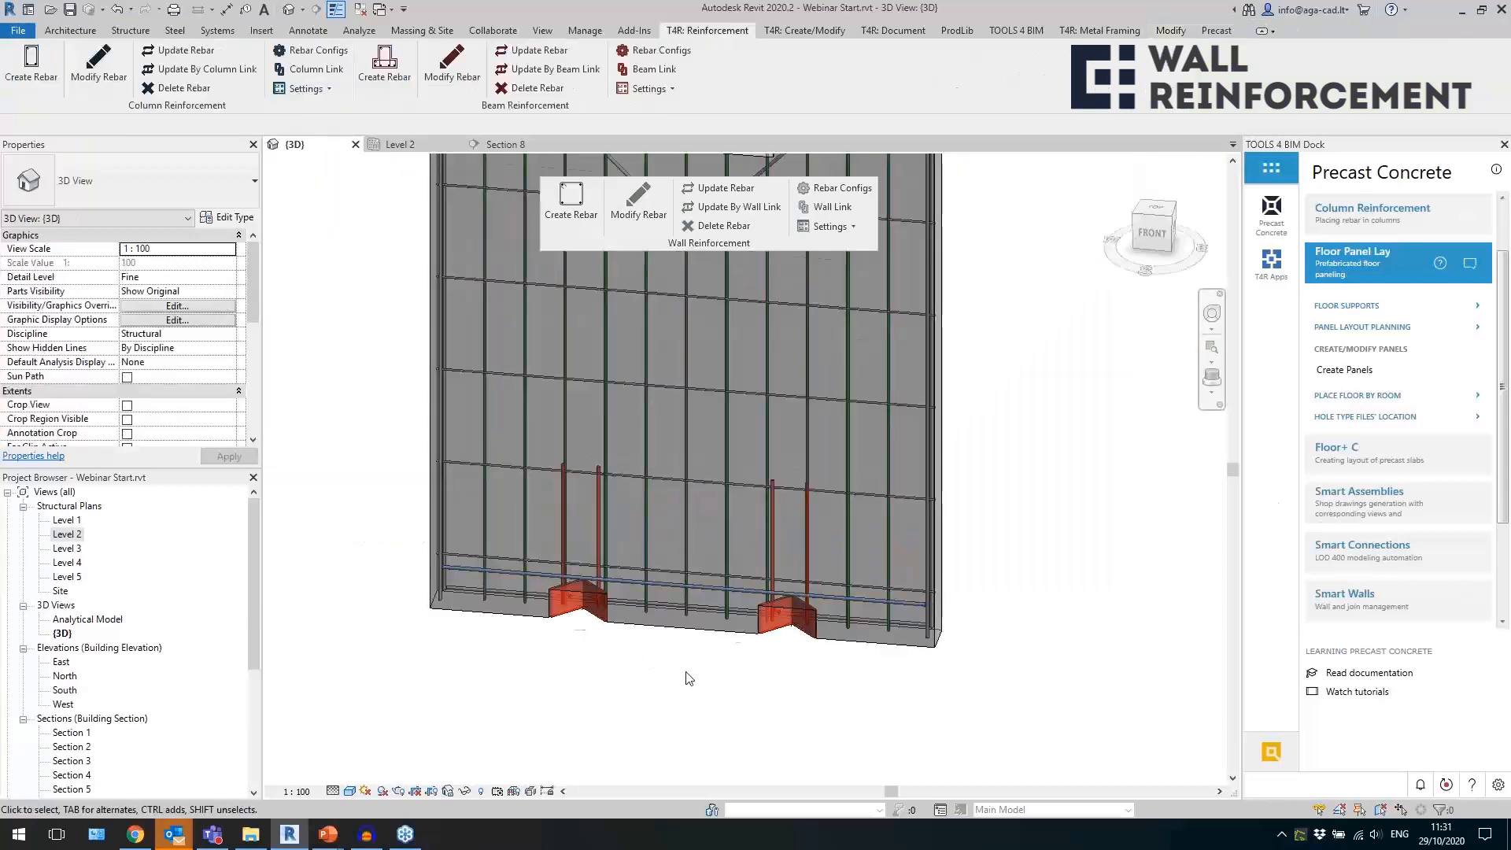
pyautogui.scroll(-5, 833, 553)
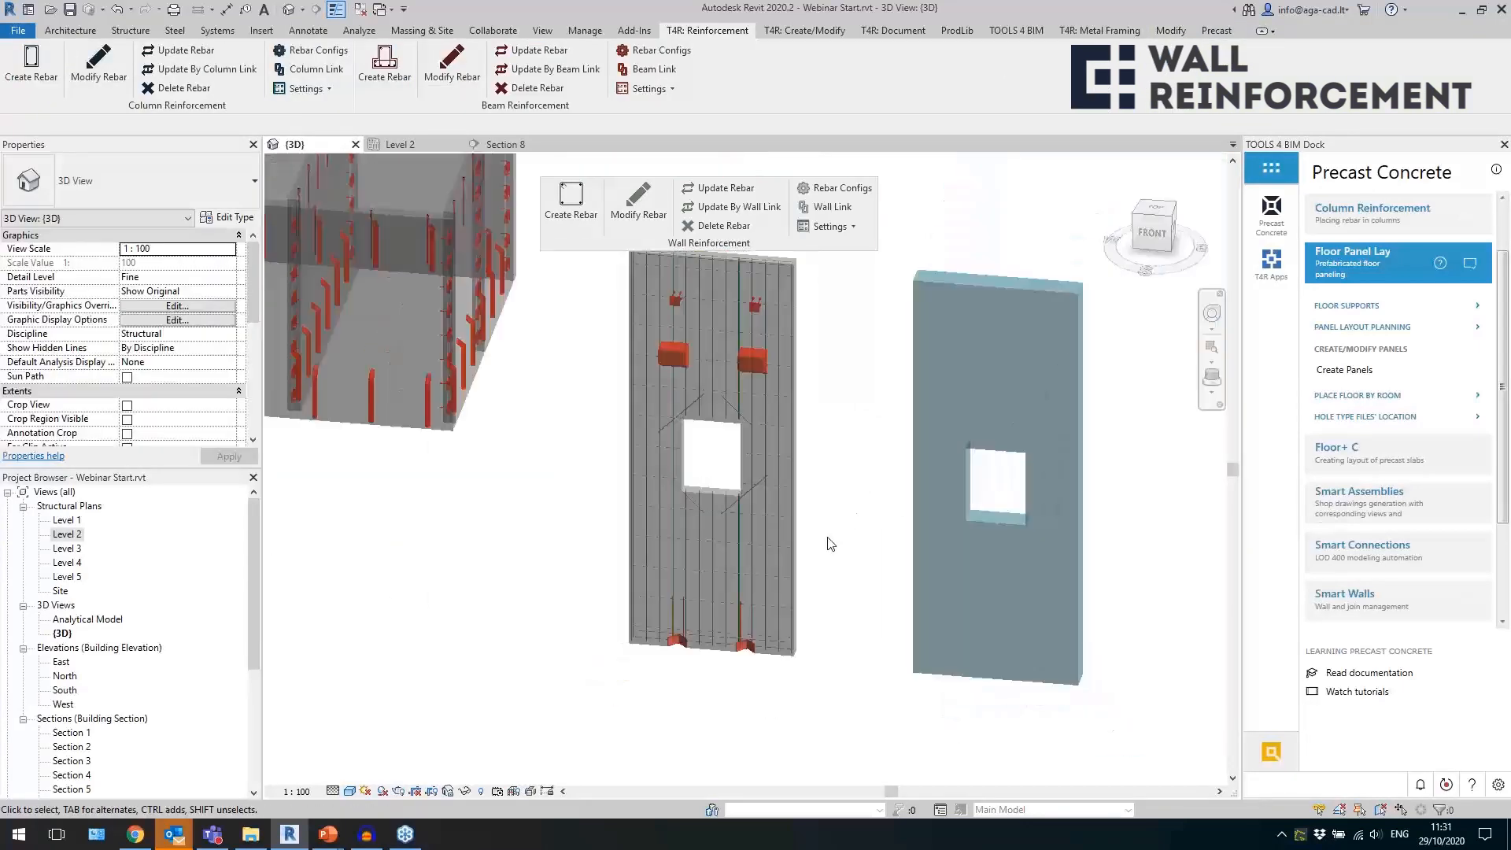
# Select the blue sandwich wall and display the wall link settings of the Sandwich 150-150-80 type.
pyautogui.keyDown('shift'); pyautogui.moveTo(806, 517); pyautogui.dragTo(1013, 527, button='middle'); pyautogui.keyUp('shift')
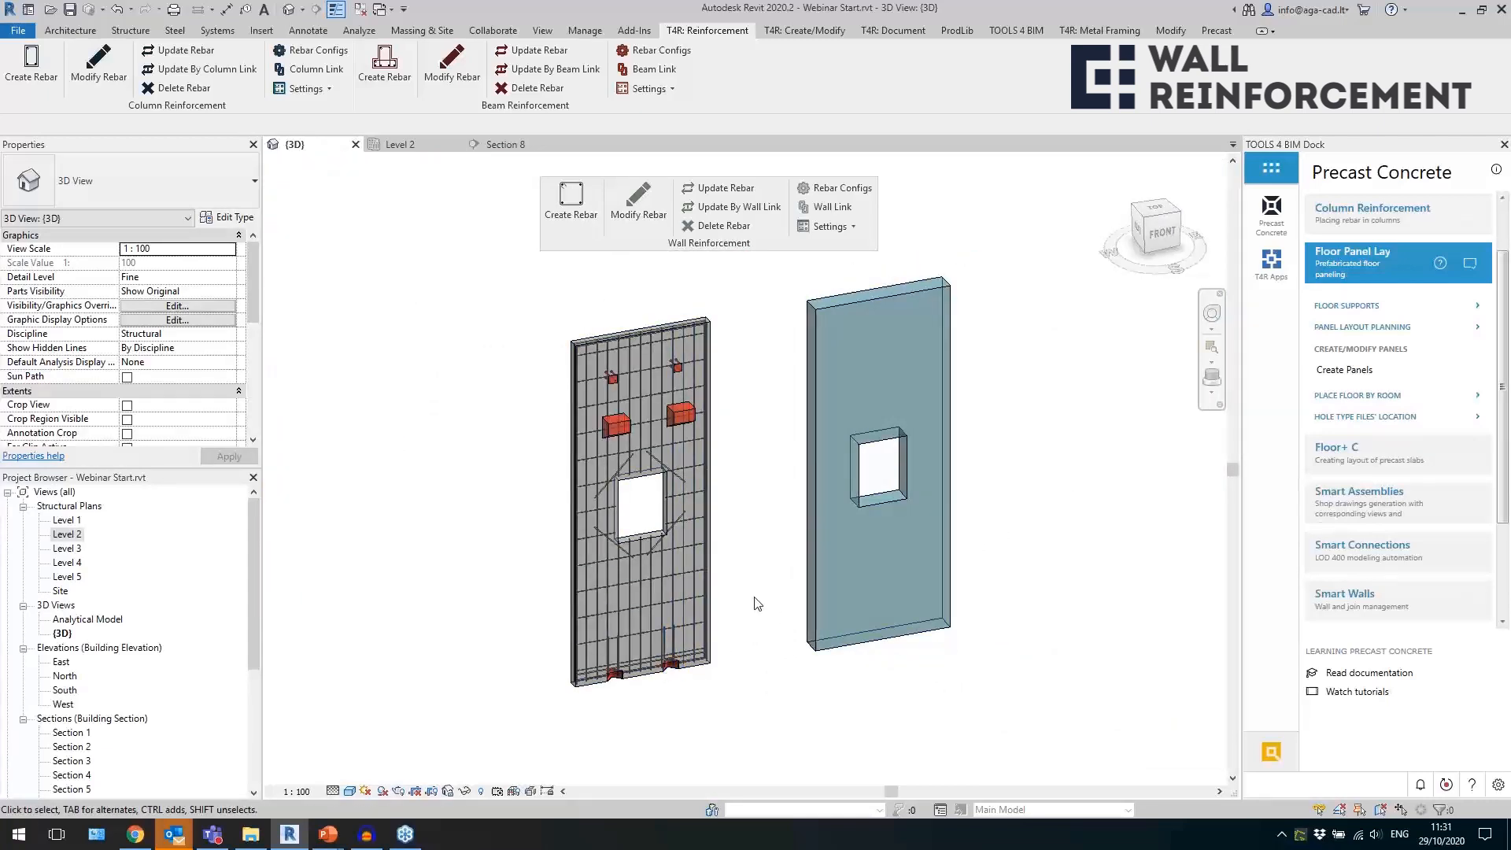
pyautogui.moveTo(758, 604); pyautogui.dragTo(723, 618, button='middle')
pyautogui.click(858, 600)
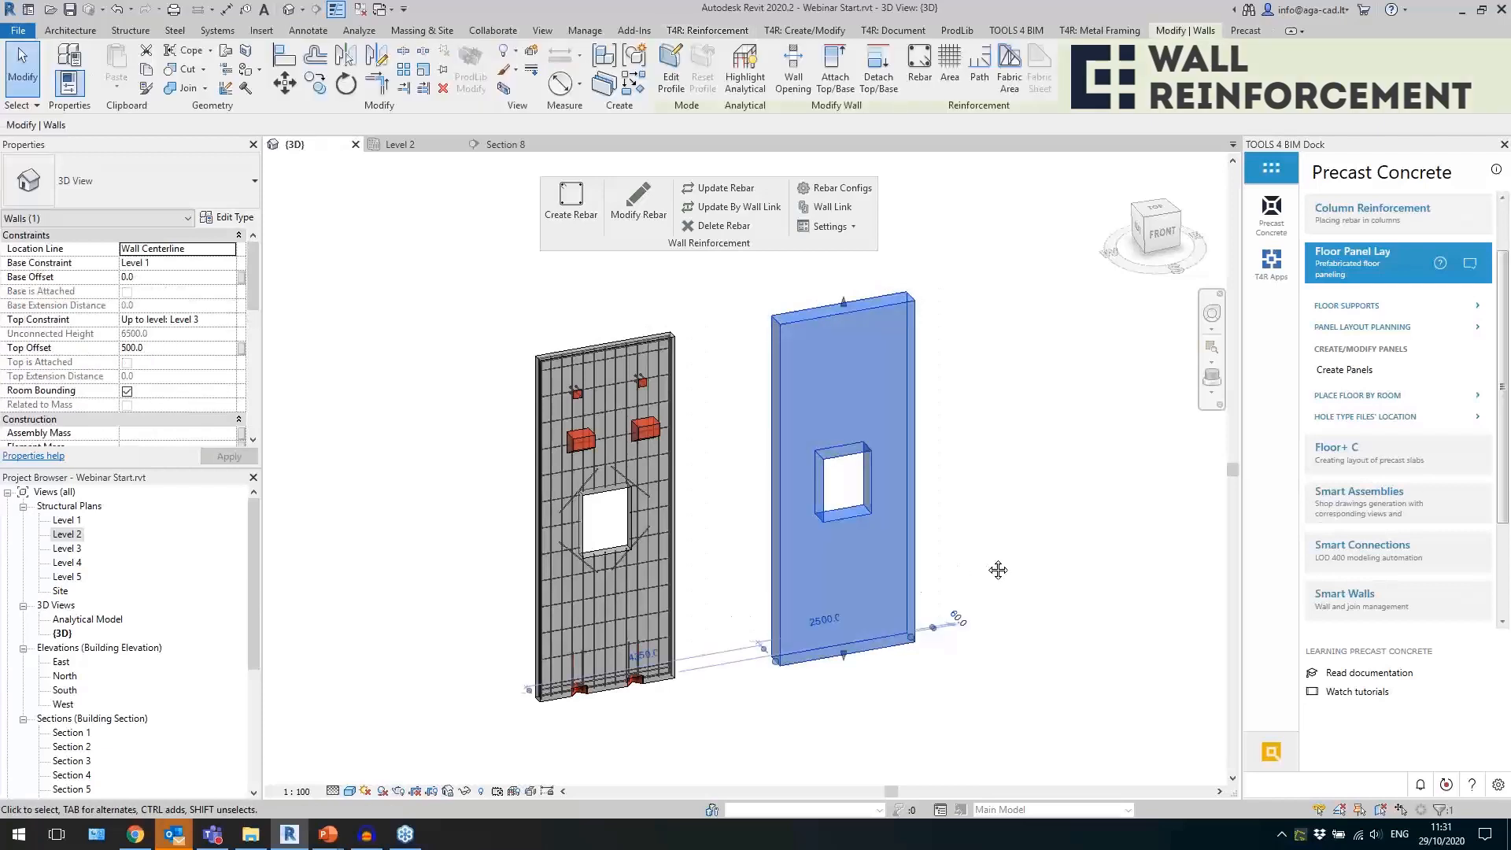
pyautogui.moveTo(998, 567); pyautogui.dragTo(902, 563, button='middle')
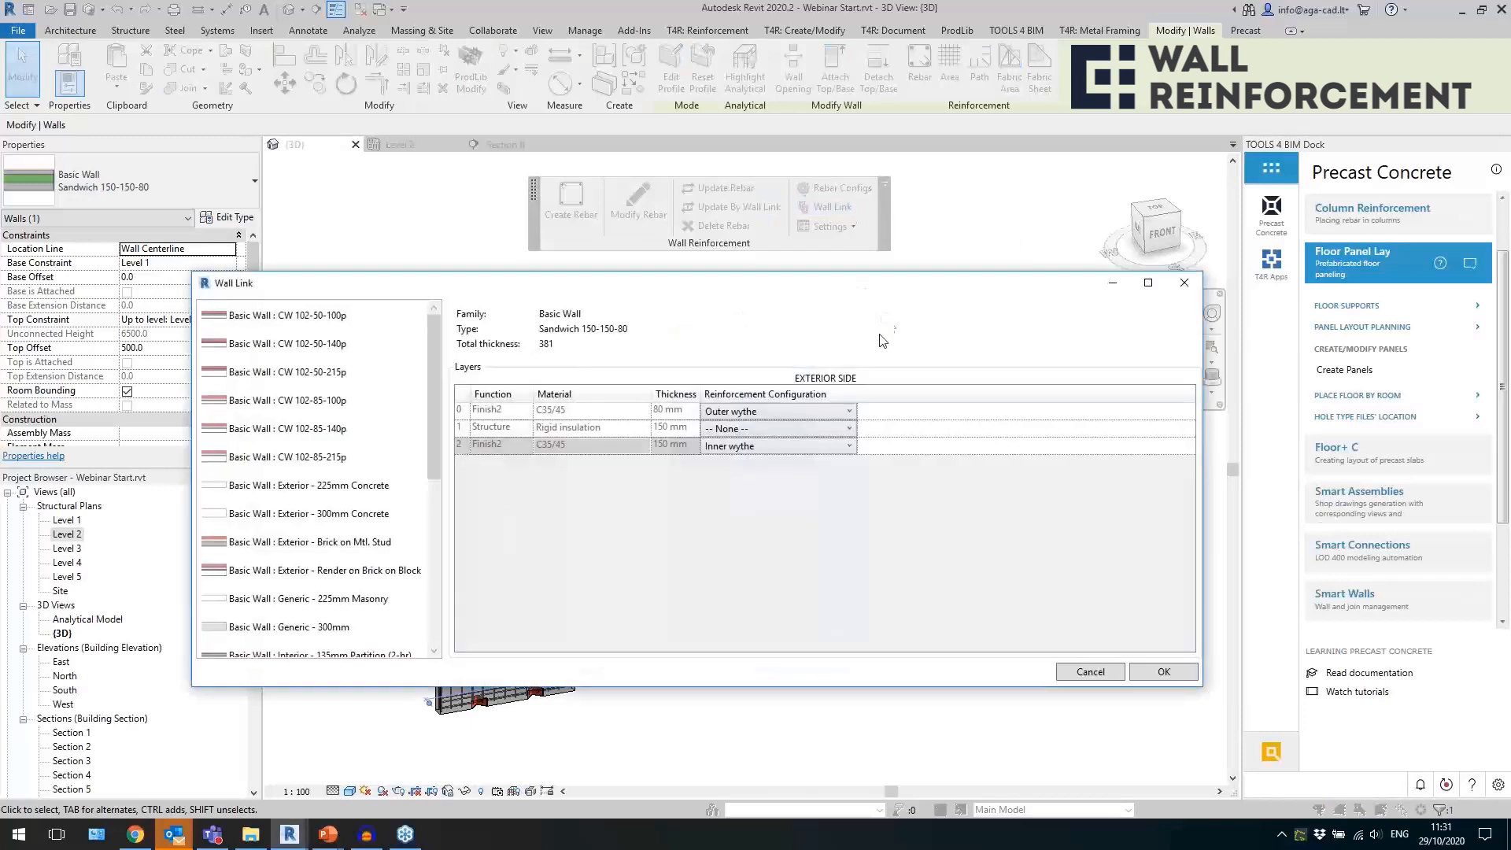
pyautogui.moveTo(433, 378); pyautogui.dragTo(402, 624)
pyautogui.click(297, 603)
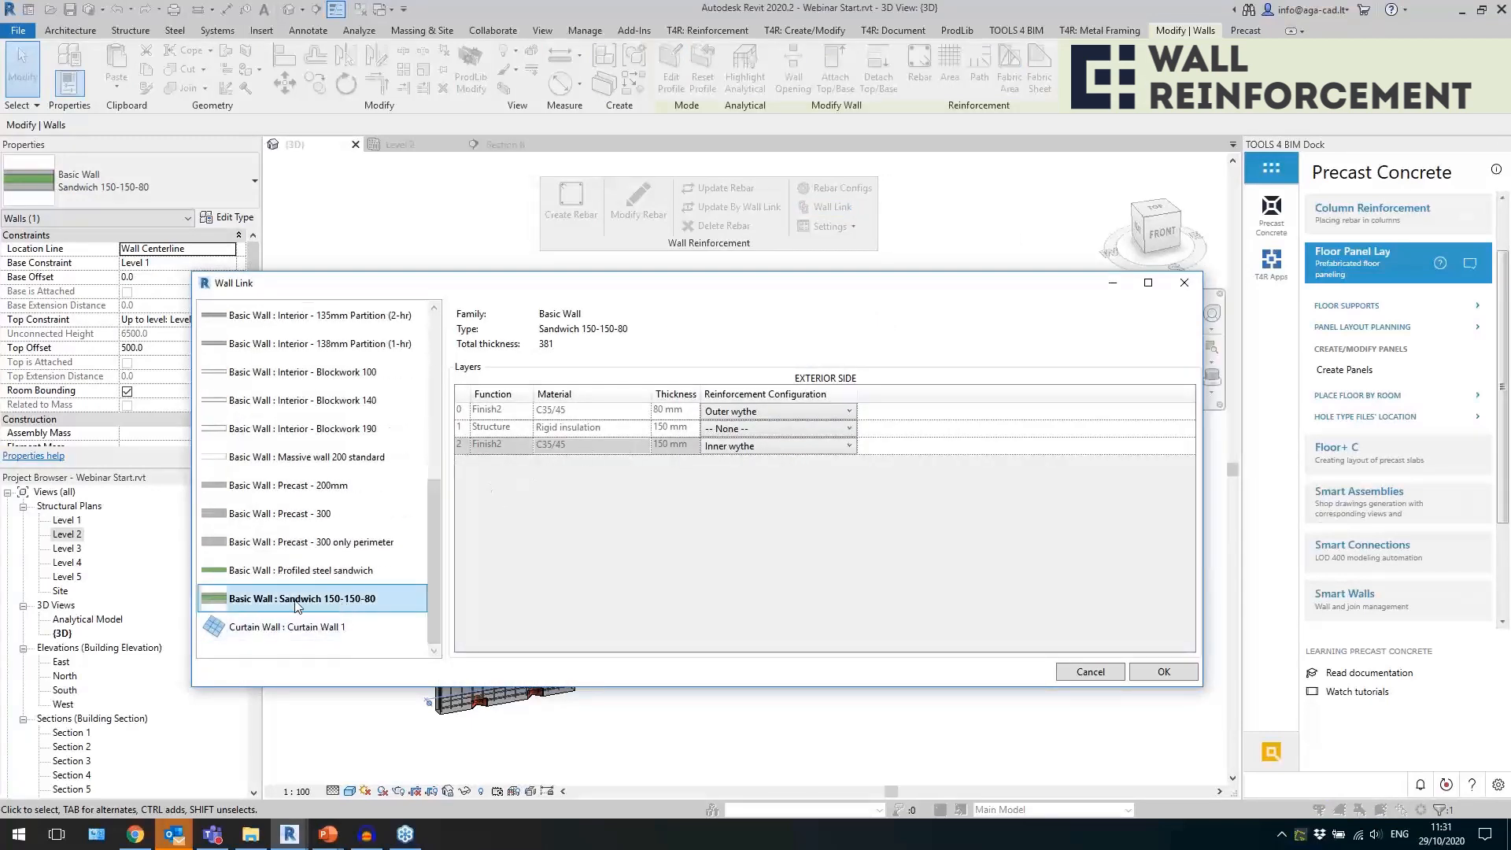
# Keep Outer wythe on the 80 mm layer and Inner wythe on the inner 150 mm layer, and create the sandwich wall's rebar.
pyautogui.click(782, 449)
pyautogui.click(605, 463)
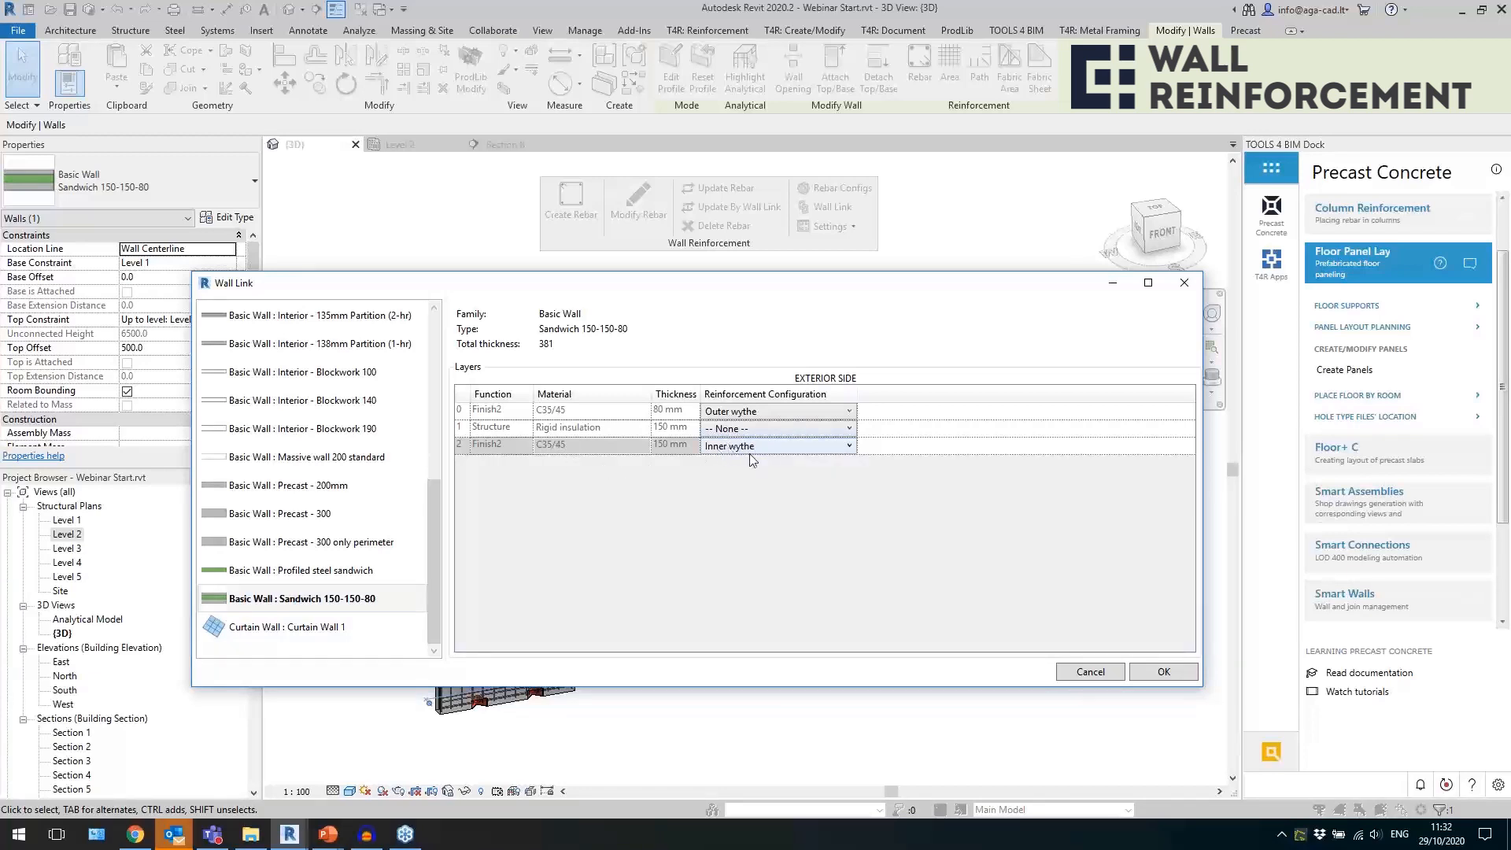
pyautogui.click(775, 413)
pyautogui.click(731, 415)
pyautogui.click(1161, 672)
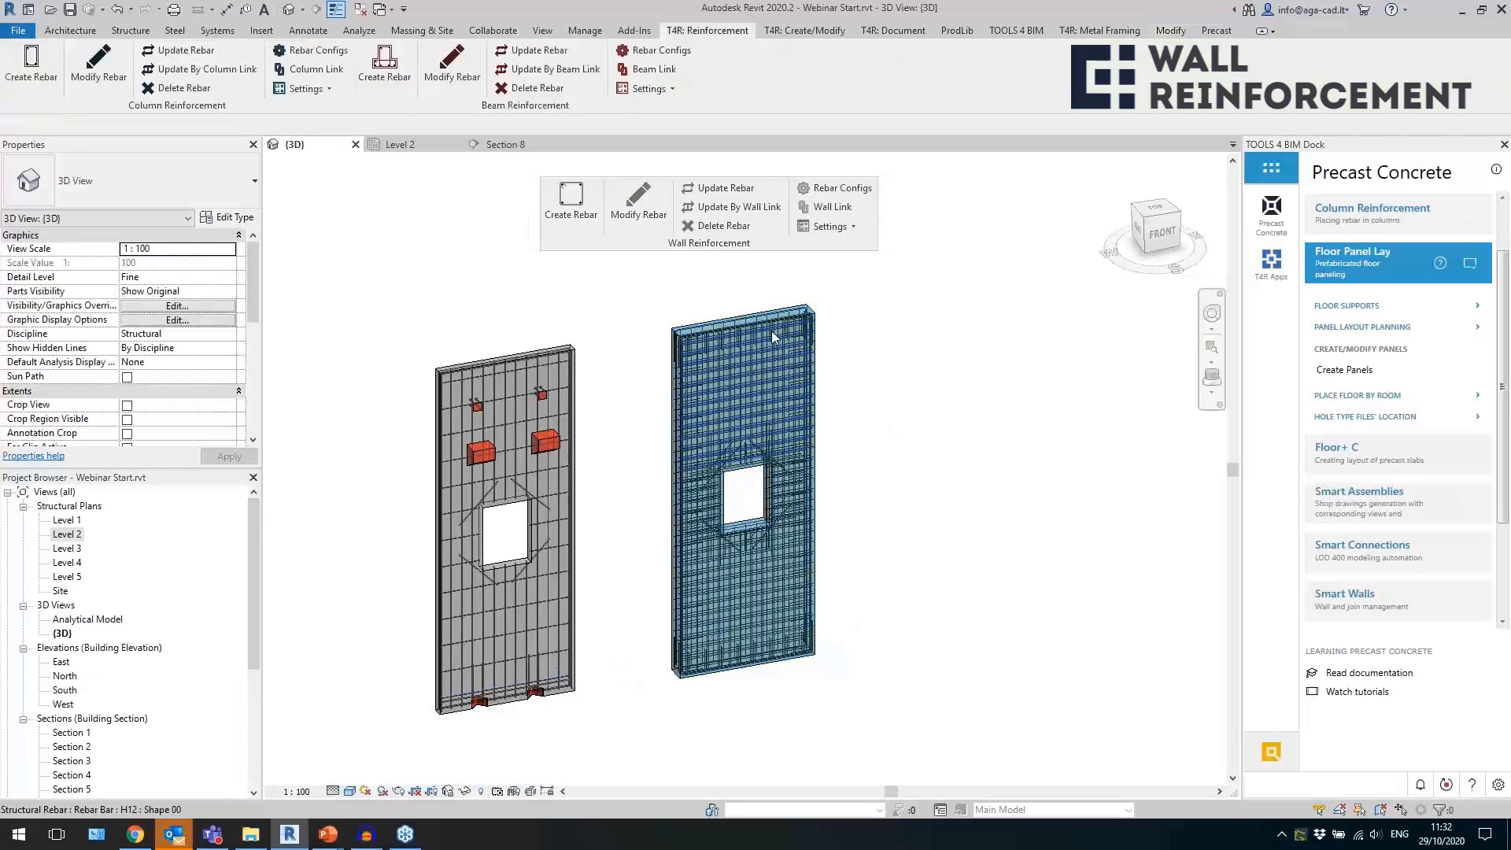
# Examine from above how the bars are arranged in the sandwich wall's outer and inner wythes.
pyautogui.click(771, 331)
pyautogui.click(1163, 211)
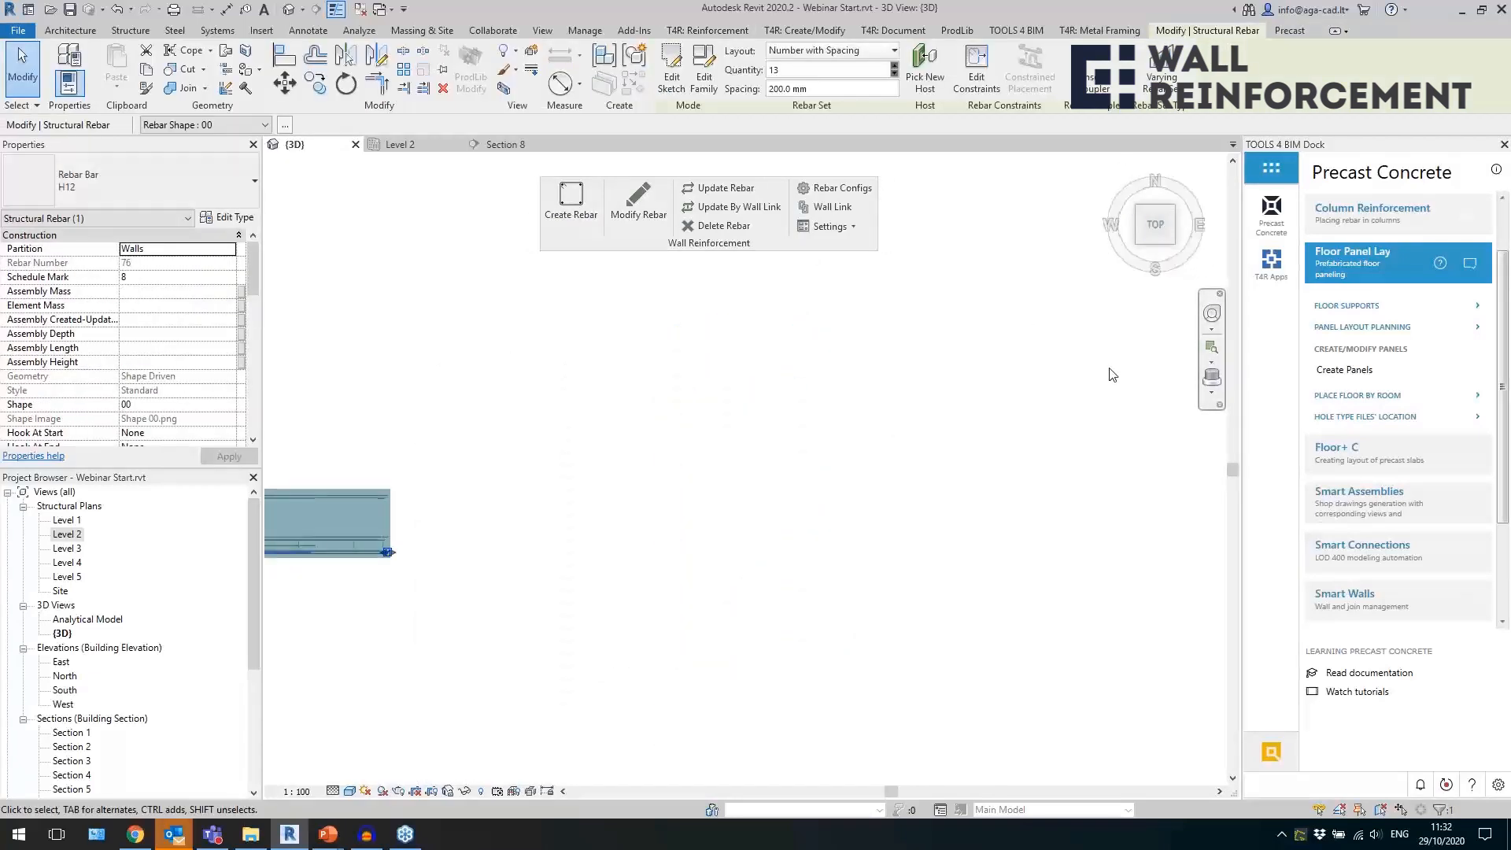
pyautogui.click(575, 376)
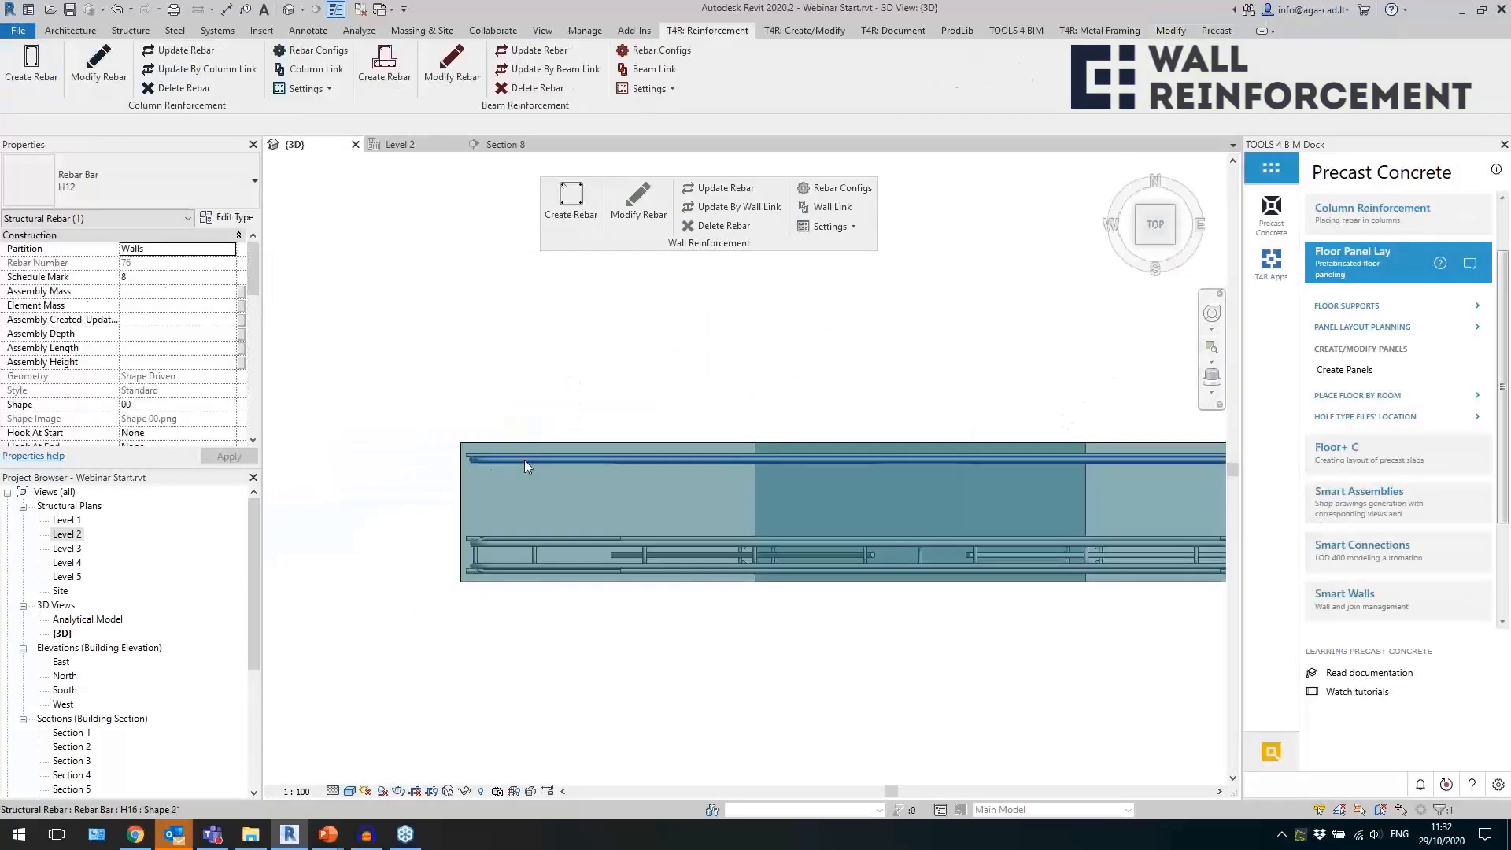
pyautogui.click(516, 549)
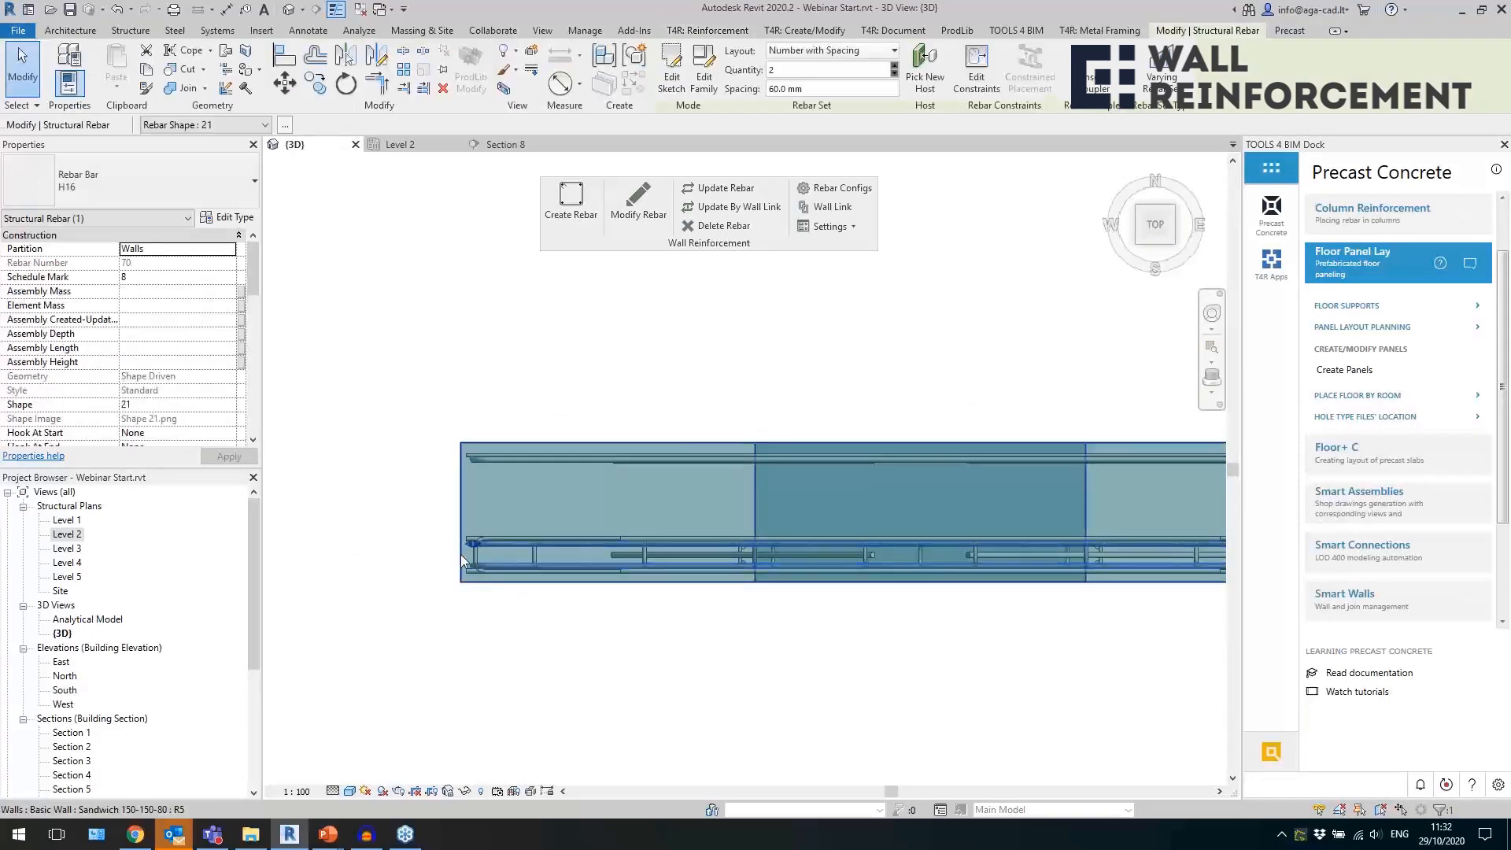
pyautogui.scroll(-2, 457, 519)
pyautogui.click(459, 518)
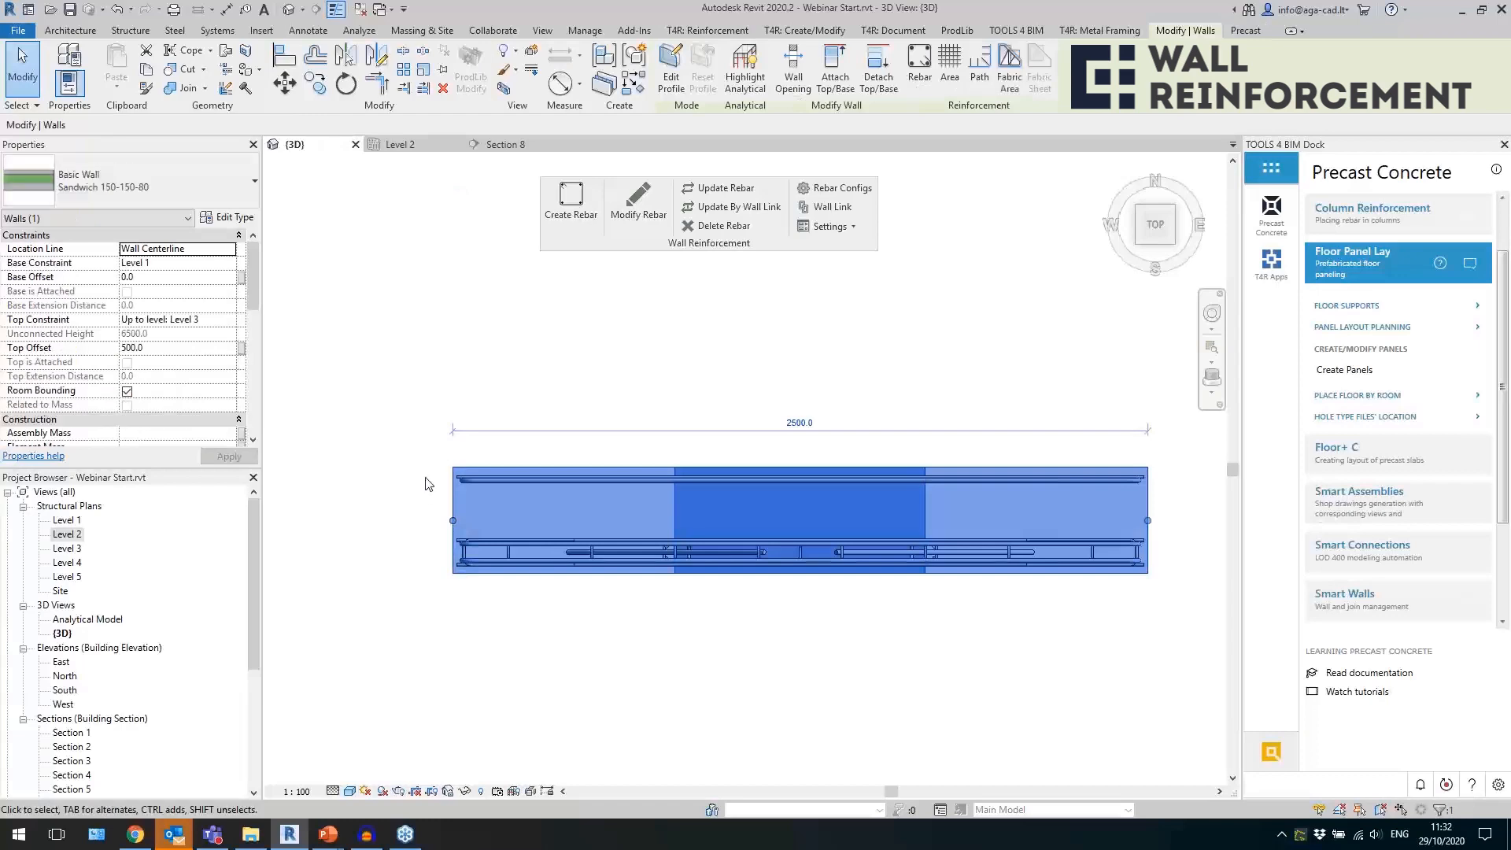
# Select the sandwich wall's 150 mm inner wythe part and turn on Show Shape Handles for it.
pyautogui.click(517, 384)
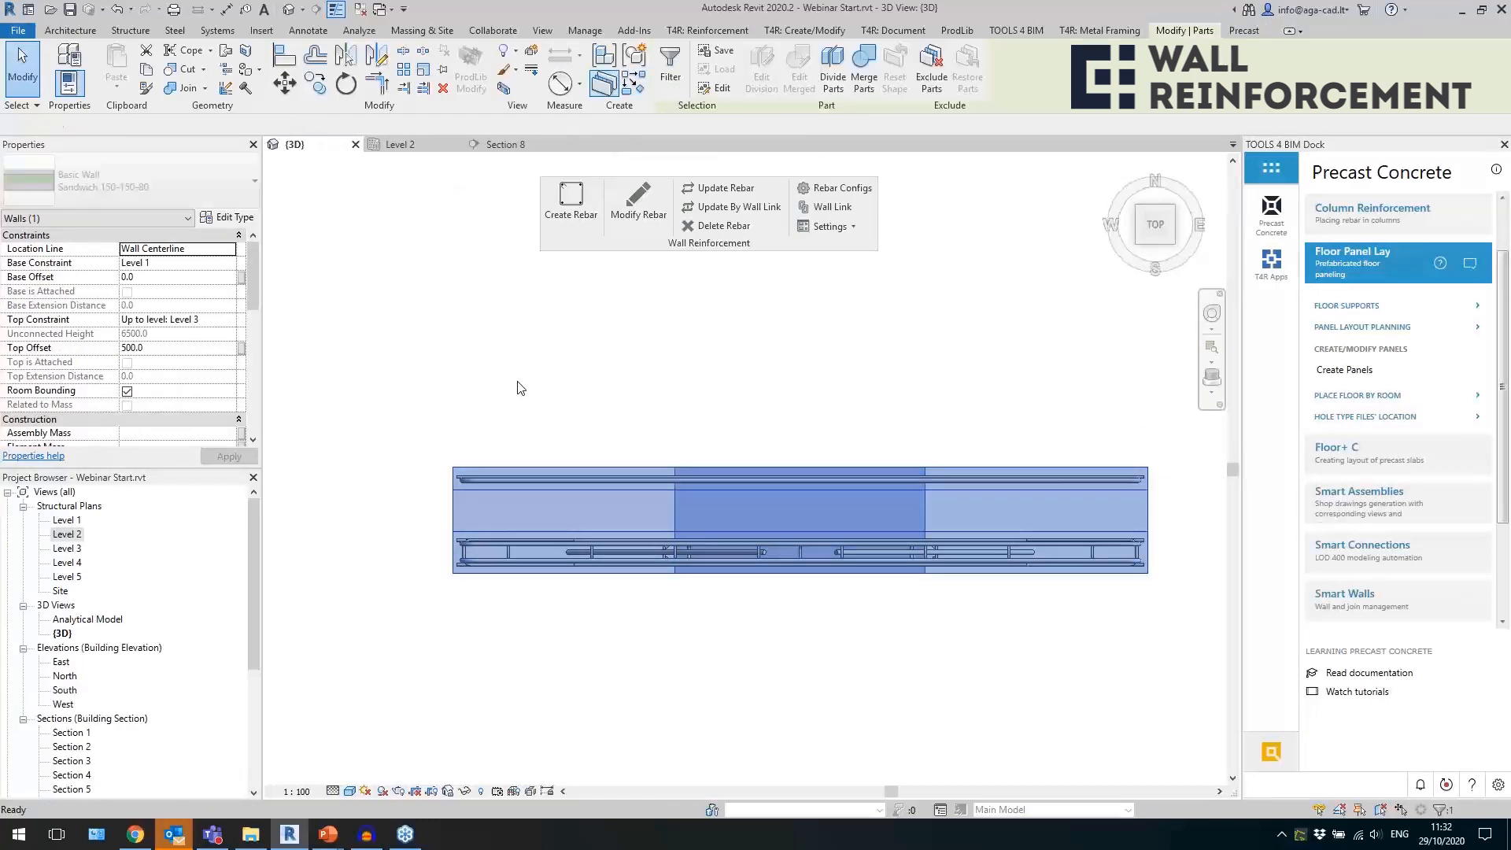
pyautogui.click(453, 484)
pyautogui.click(930, 590)
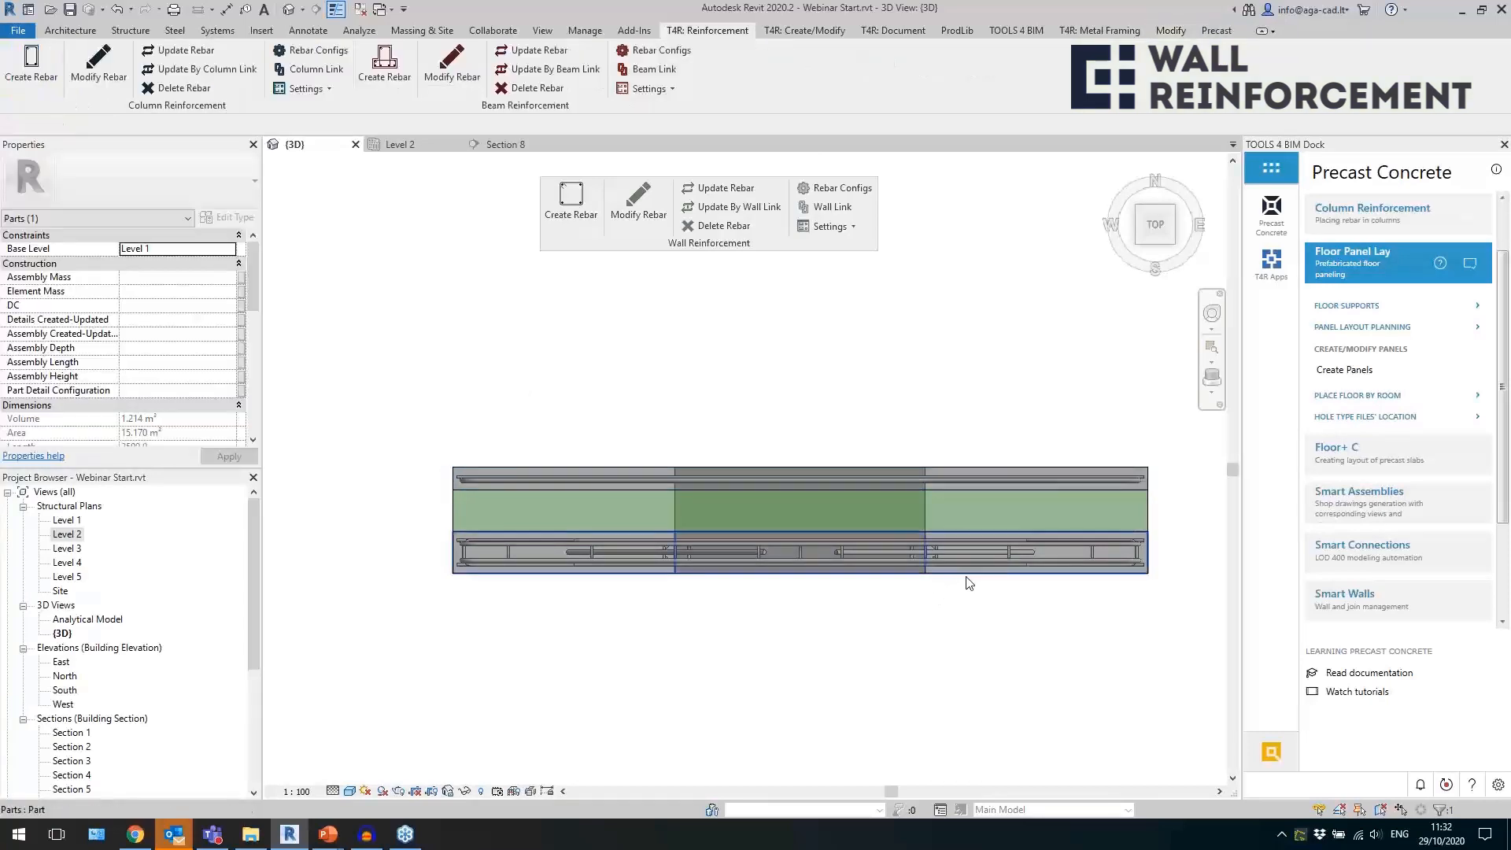
pyautogui.click(965, 624)
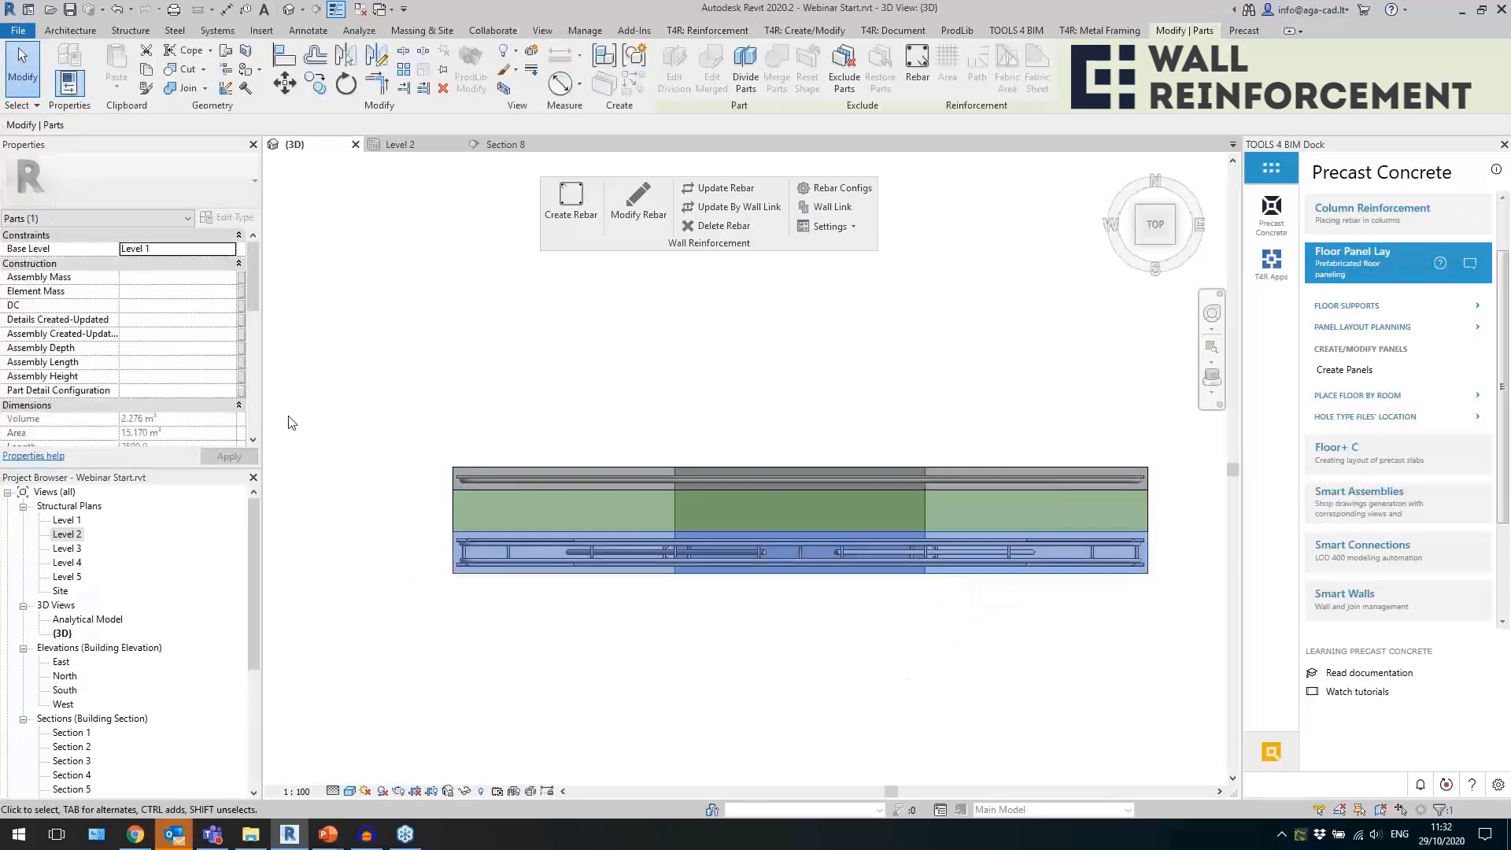
pyautogui.scroll(-5, 155, 338)
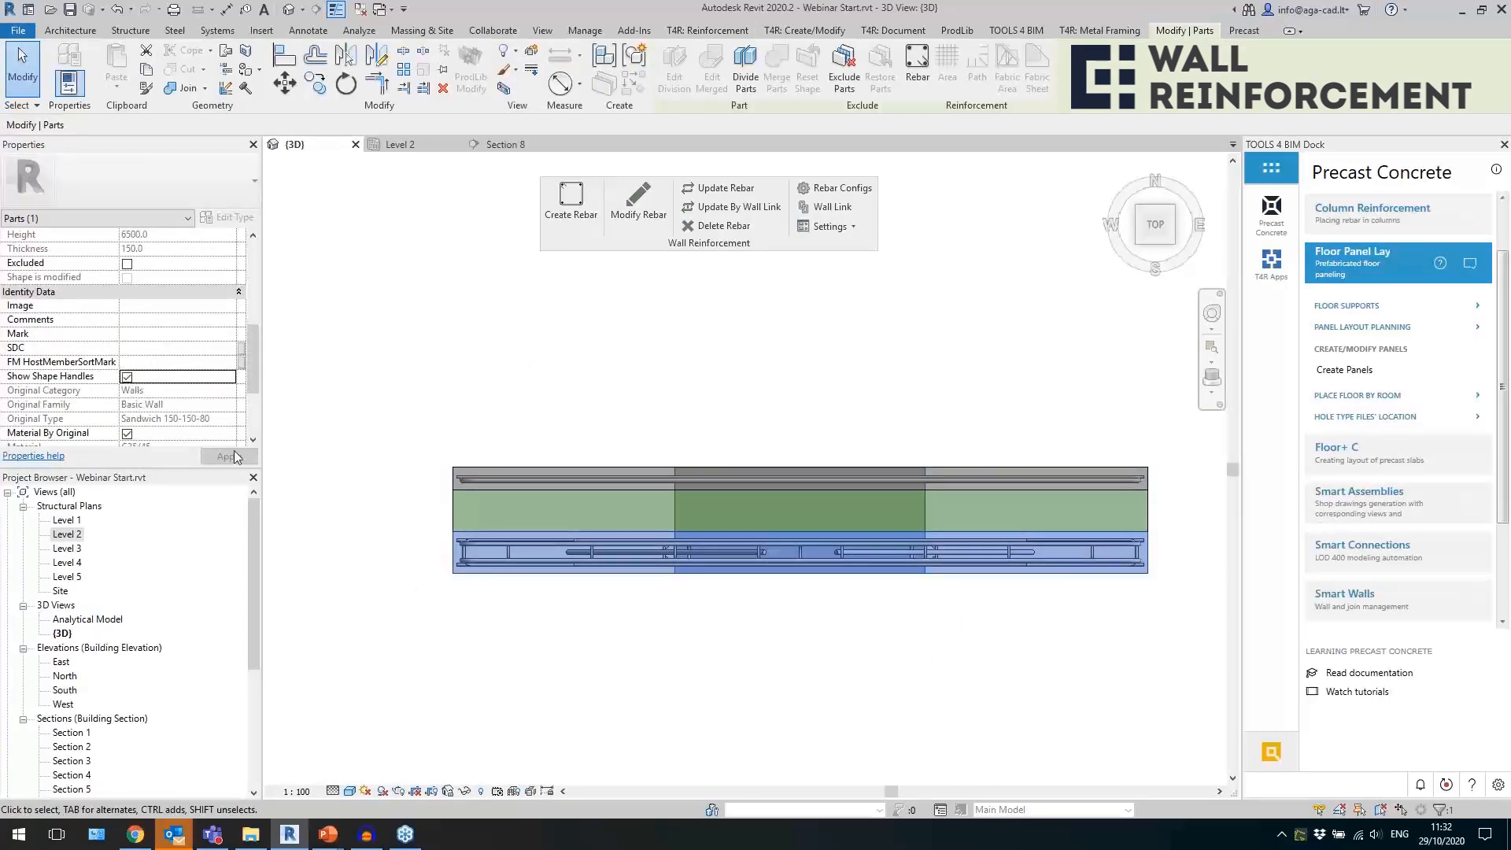
# Pull in the inner wythe's side edge slightly, lower its top edge to a height of about 6023 mm, and update the rebar.
pyautogui.keyDown('shift'); pyautogui.moveTo(627, 625); pyautogui.dragTo(589, 353, button='middle'); pyautogui.keyUp('shift')
pyautogui.scroll(-2, 543, 456)
pyautogui.scroll(2, 577, 379)
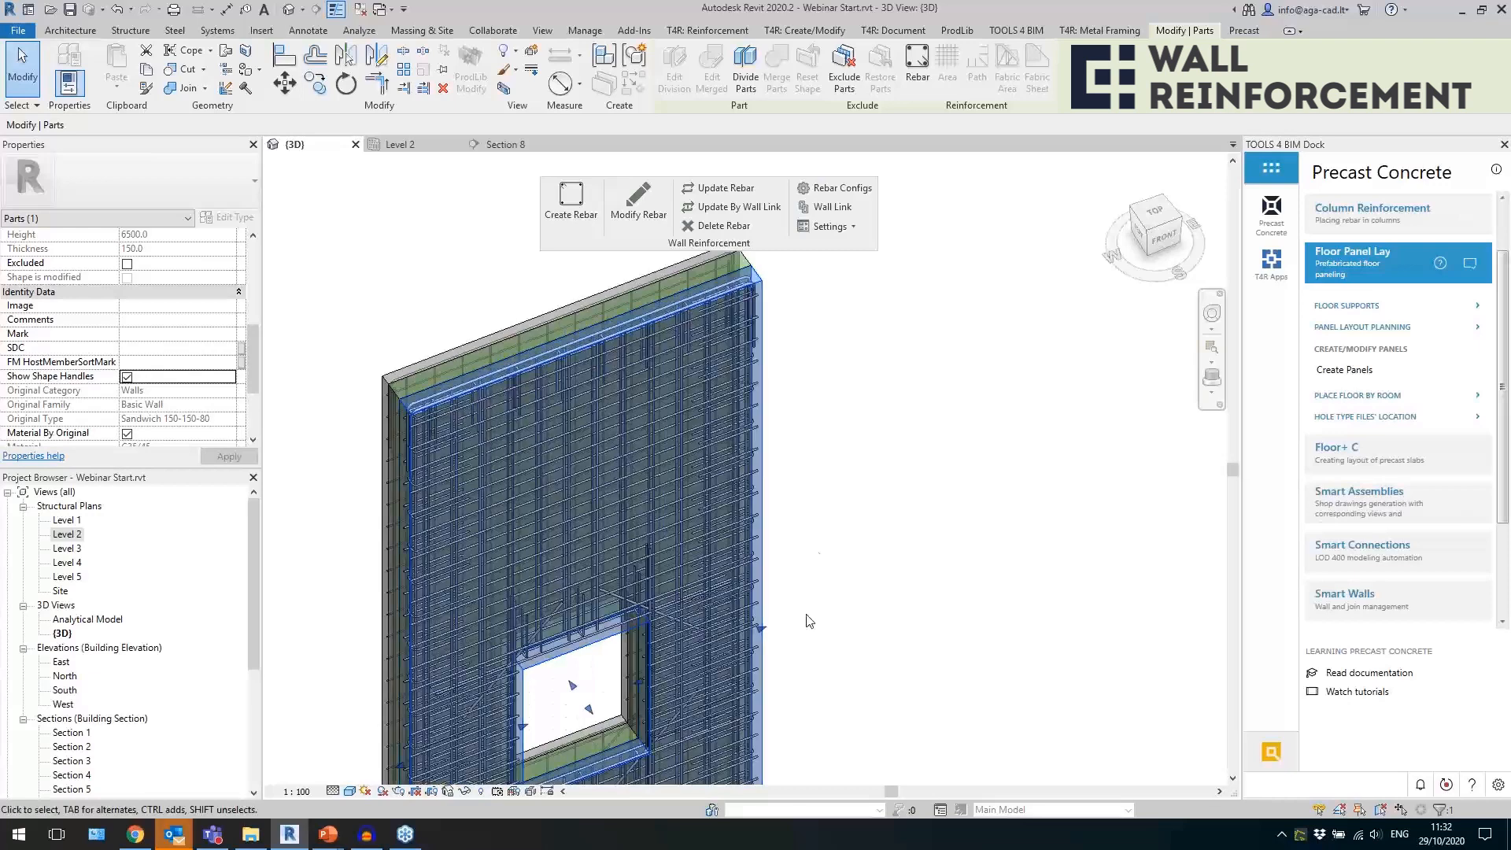
pyautogui.moveTo(748, 644); pyautogui.dragTo(739, 641)
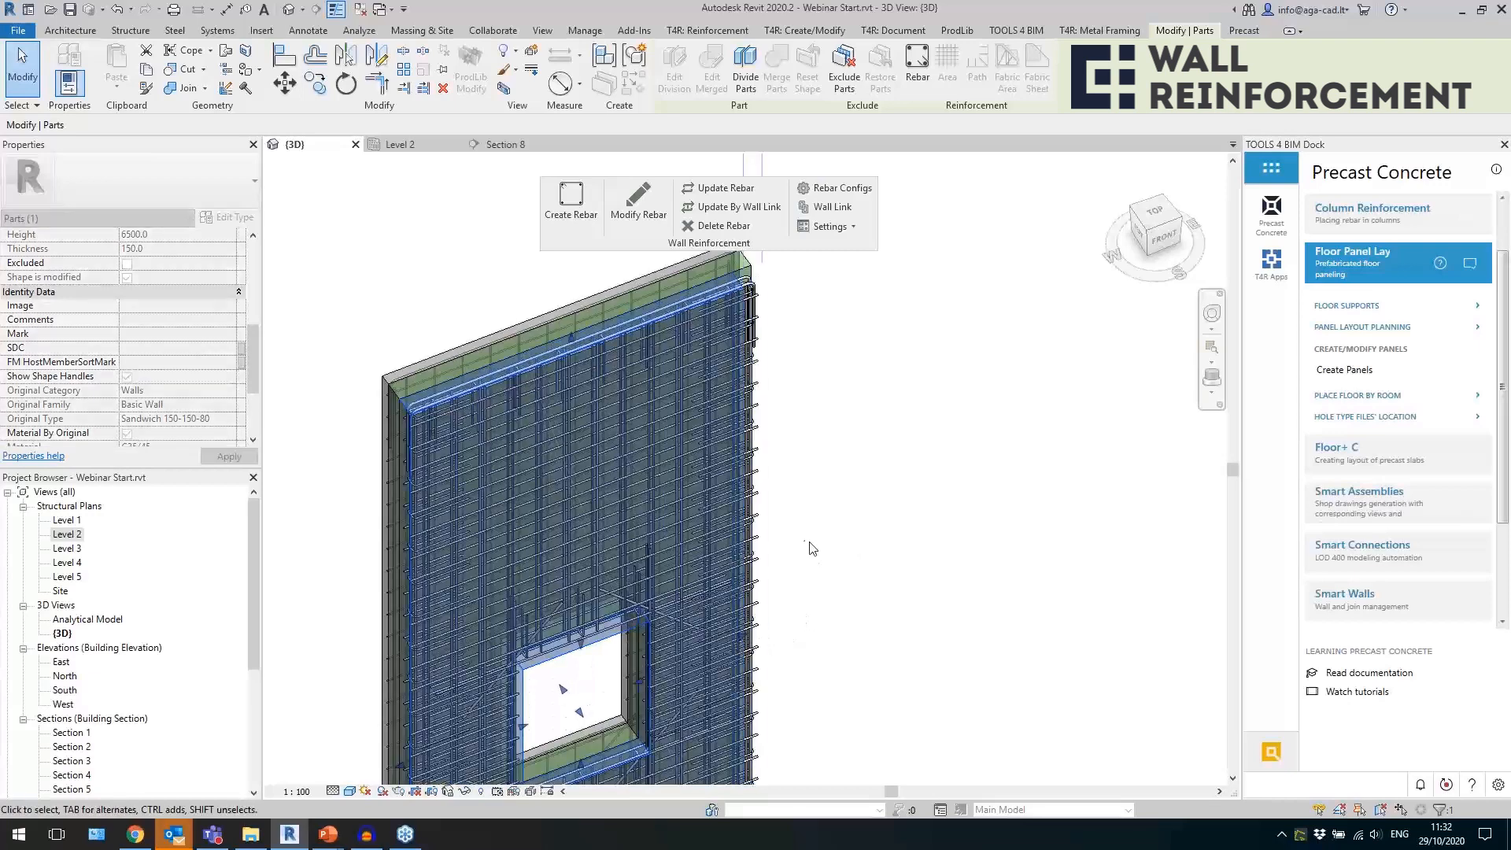
pyautogui.moveTo(574, 341); pyautogui.dragTo(578, 394)
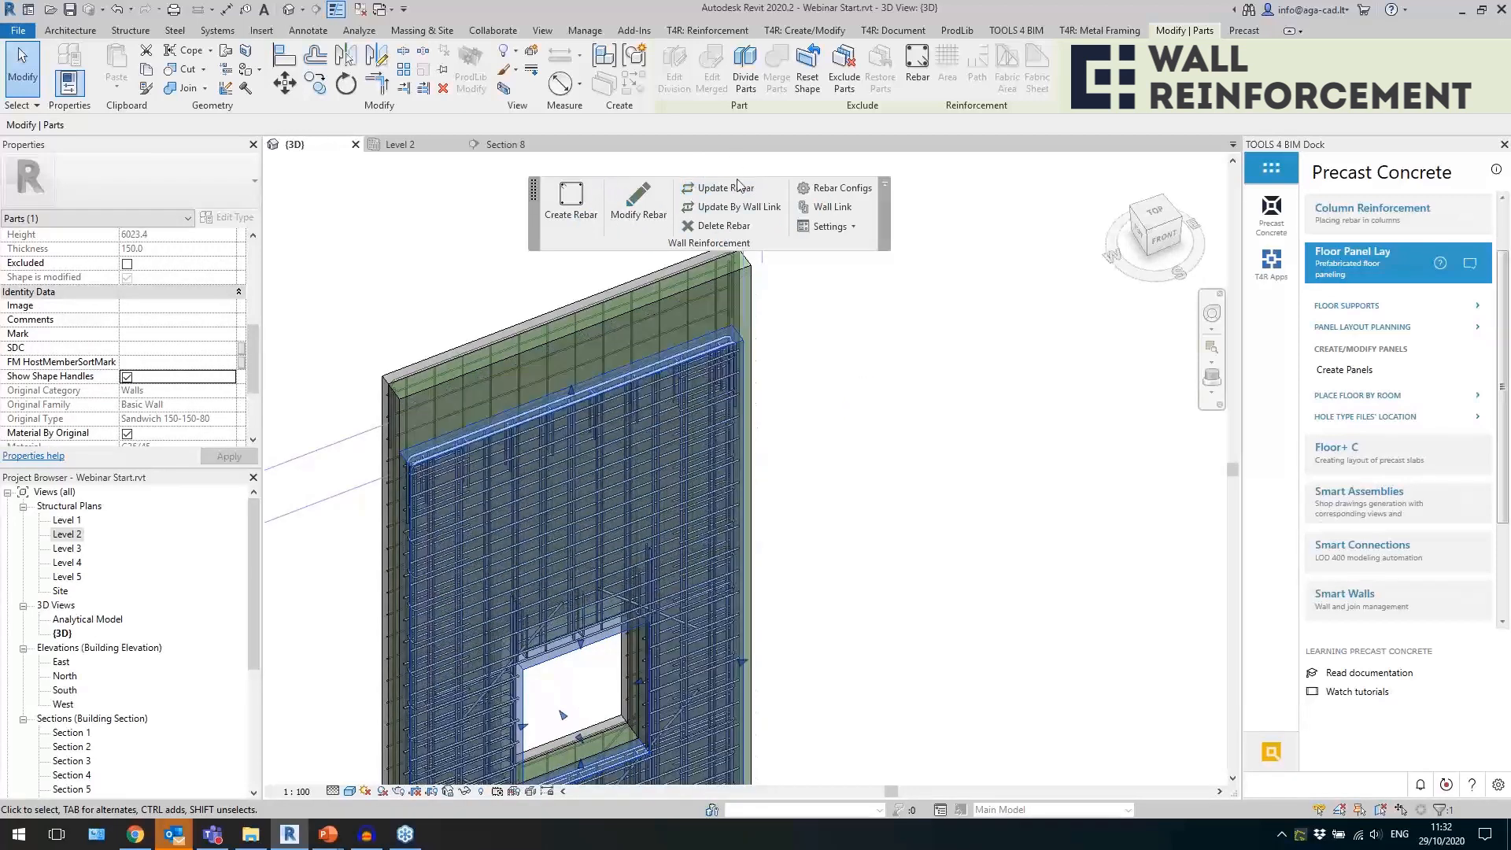
pyautogui.click(858, 454)
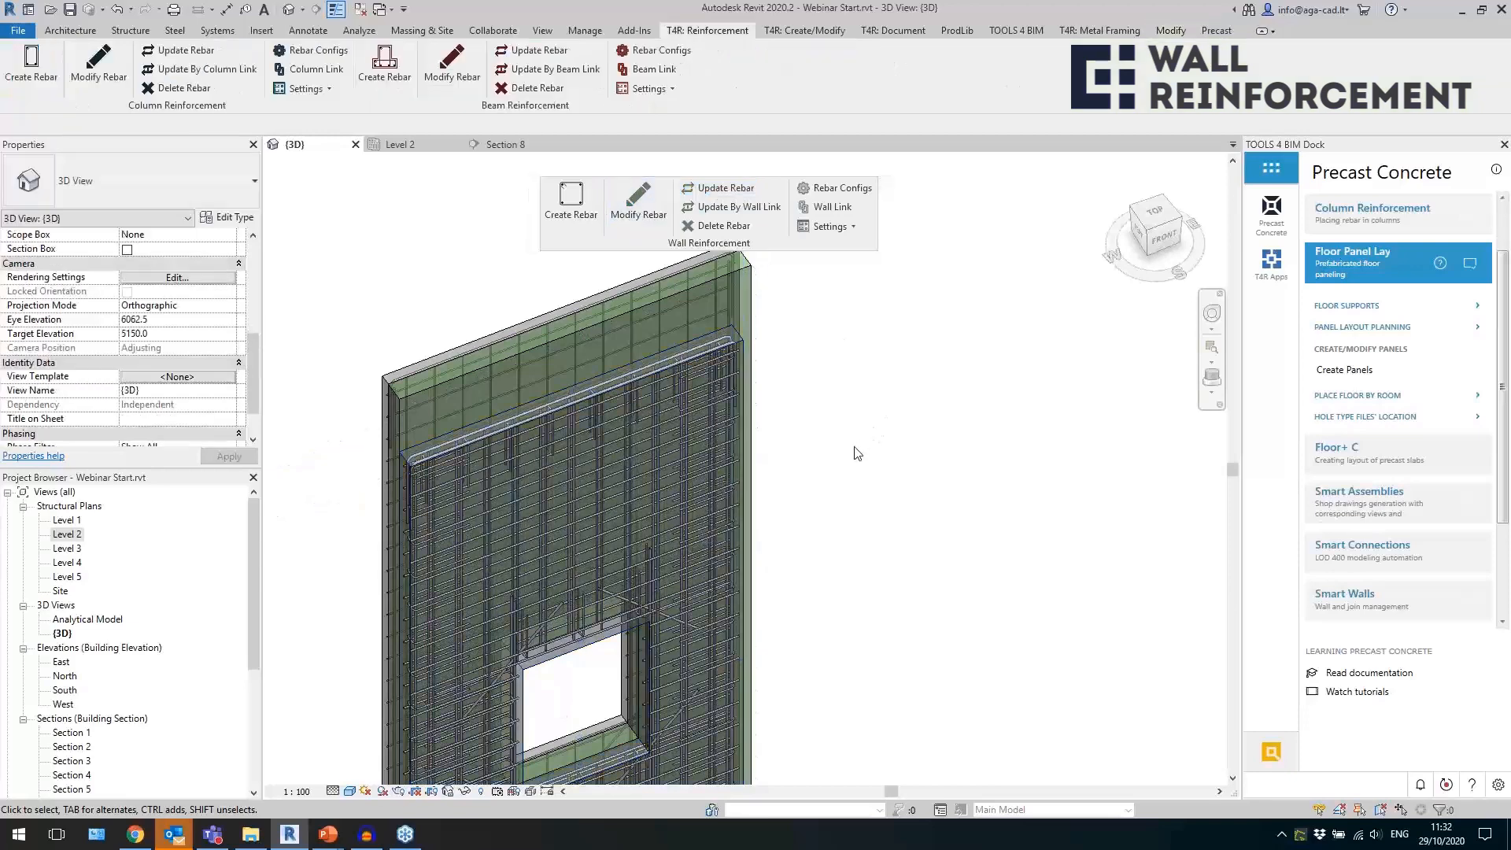
# Inspect how the H16 edge bar and the H12 vertical bars fit the upper part of the resized inner wythe.
pyautogui.keyDown('shift'); pyautogui.moveTo(873, 469); pyautogui.dragTo(810, 465, button='middle'); pyautogui.keyUp('shift')
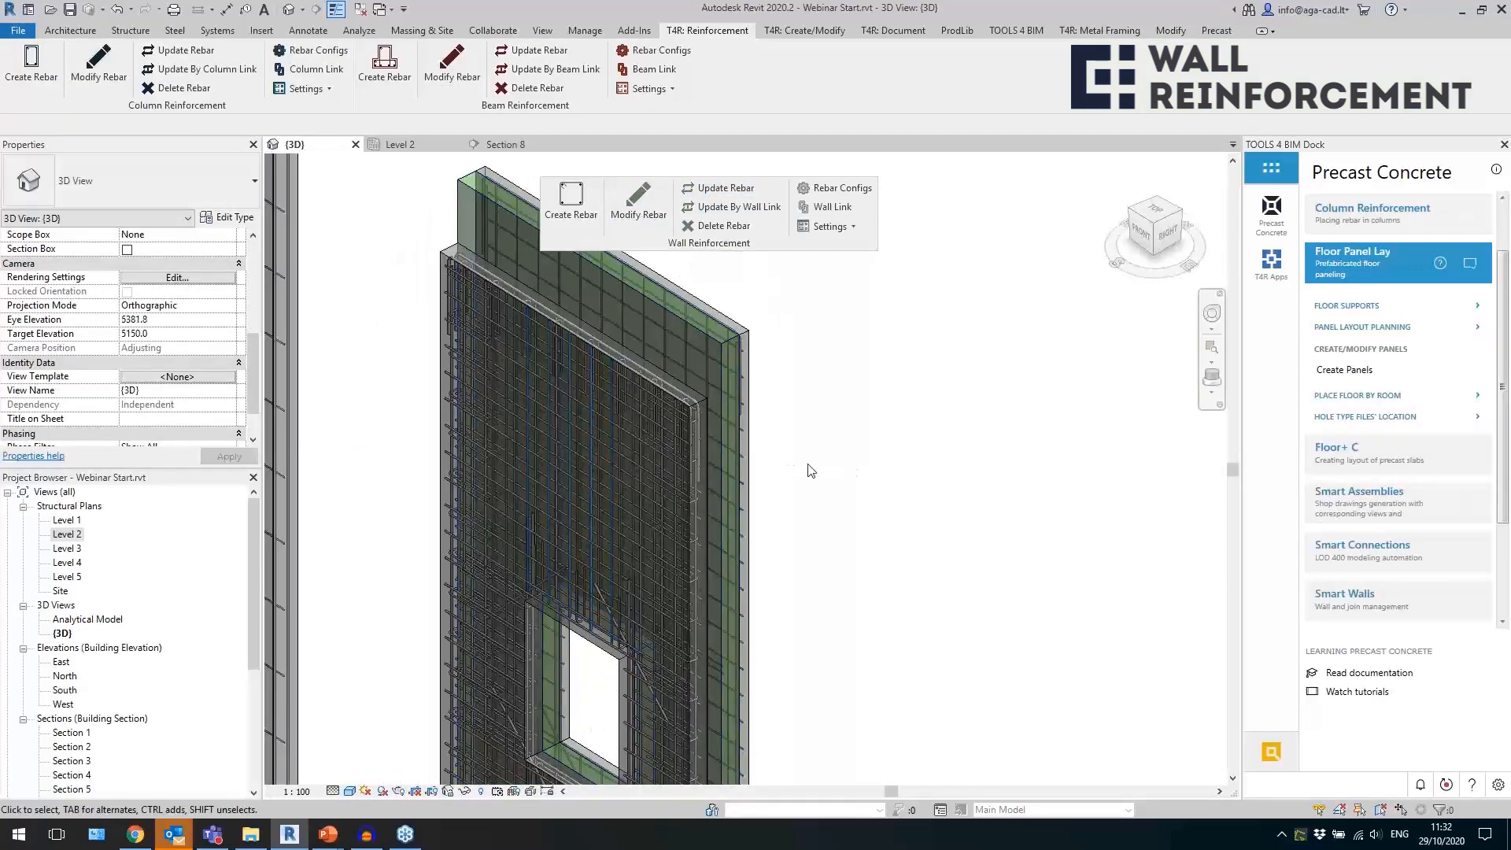
pyautogui.click(685, 437)
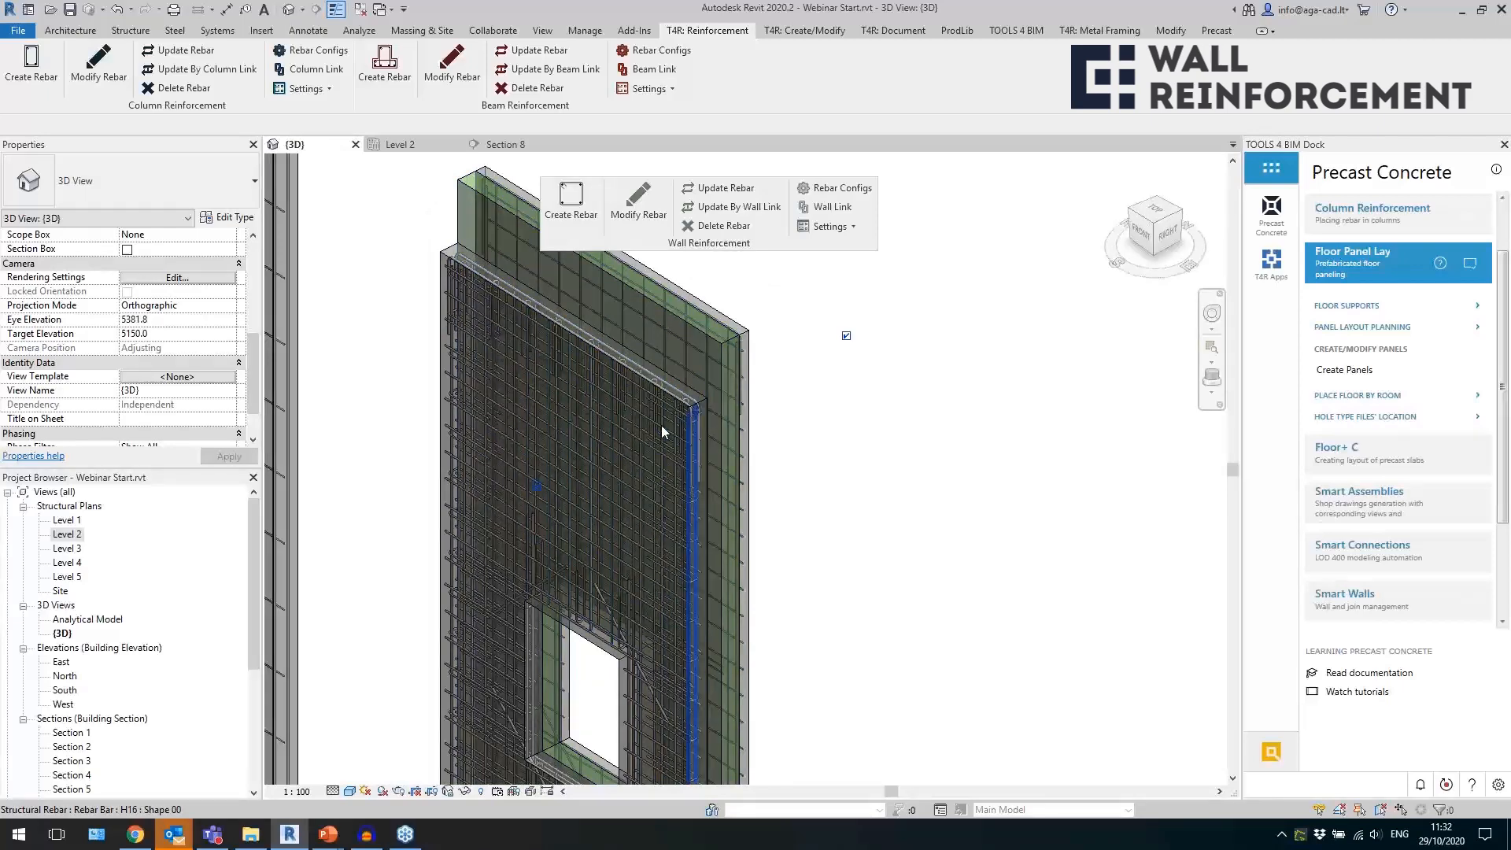
pyautogui.keyDown('shift'); pyautogui.moveTo(606, 359); pyautogui.dragTo(494, 379, button='middle'); pyautogui.keyUp('shift')
pyautogui.click(383, 388)
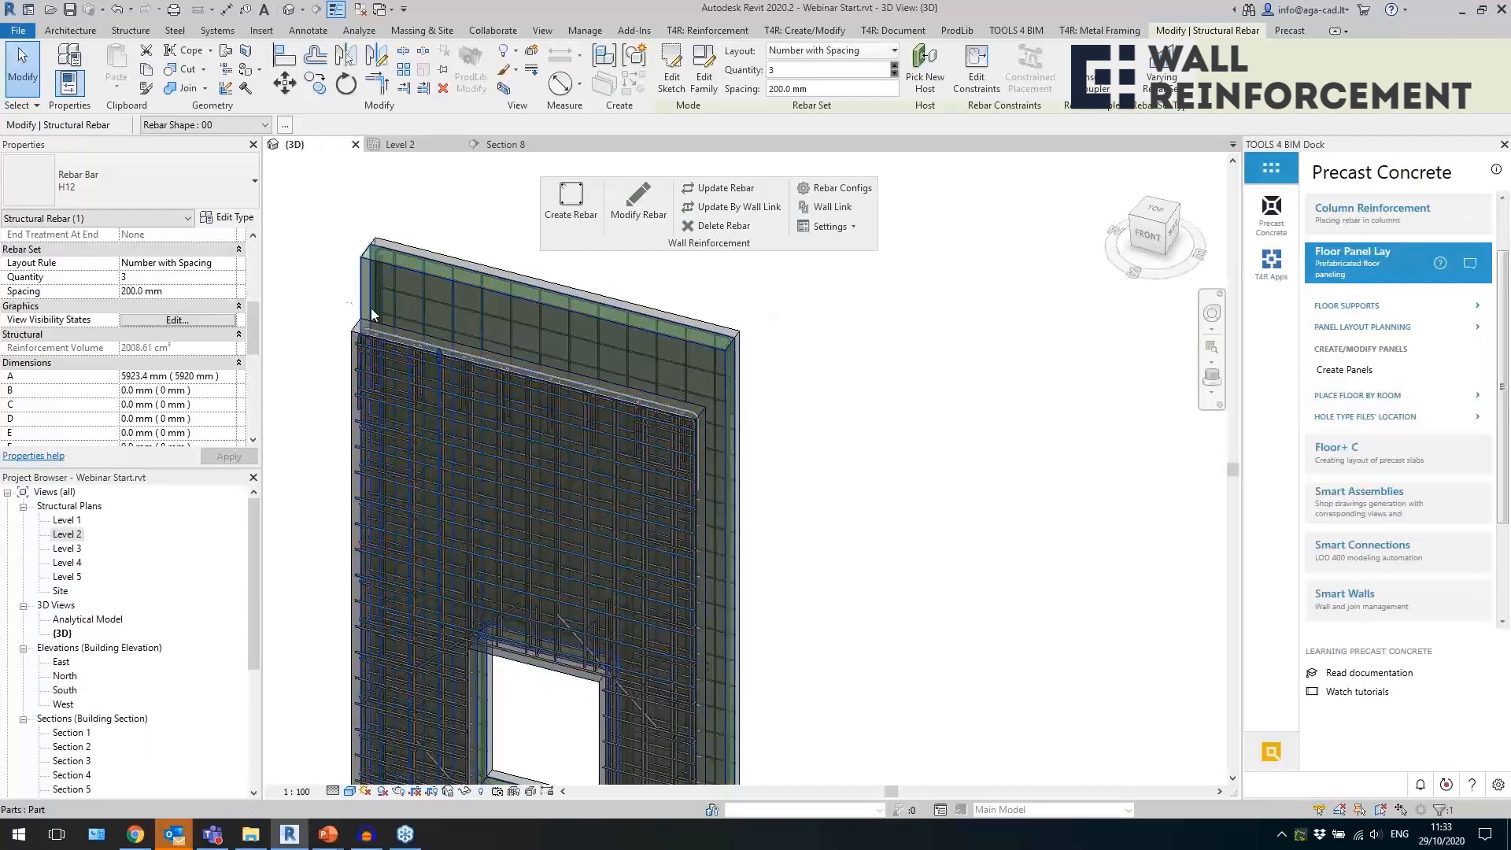
pyautogui.click(693, 362)
# Inspect the bars around the sandwich wall's window opening, including the diagonal H16 bar at its corner.
pyautogui.keyDown('shift'); pyautogui.moveTo(903, 469); pyautogui.dragTo(874, 331, button='middle'); pyautogui.keyUp('shift')
pyautogui.scroll(-1, 873, 331)
pyautogui.click(847, 601)
pyautogui.scroll(6, 831, 608)
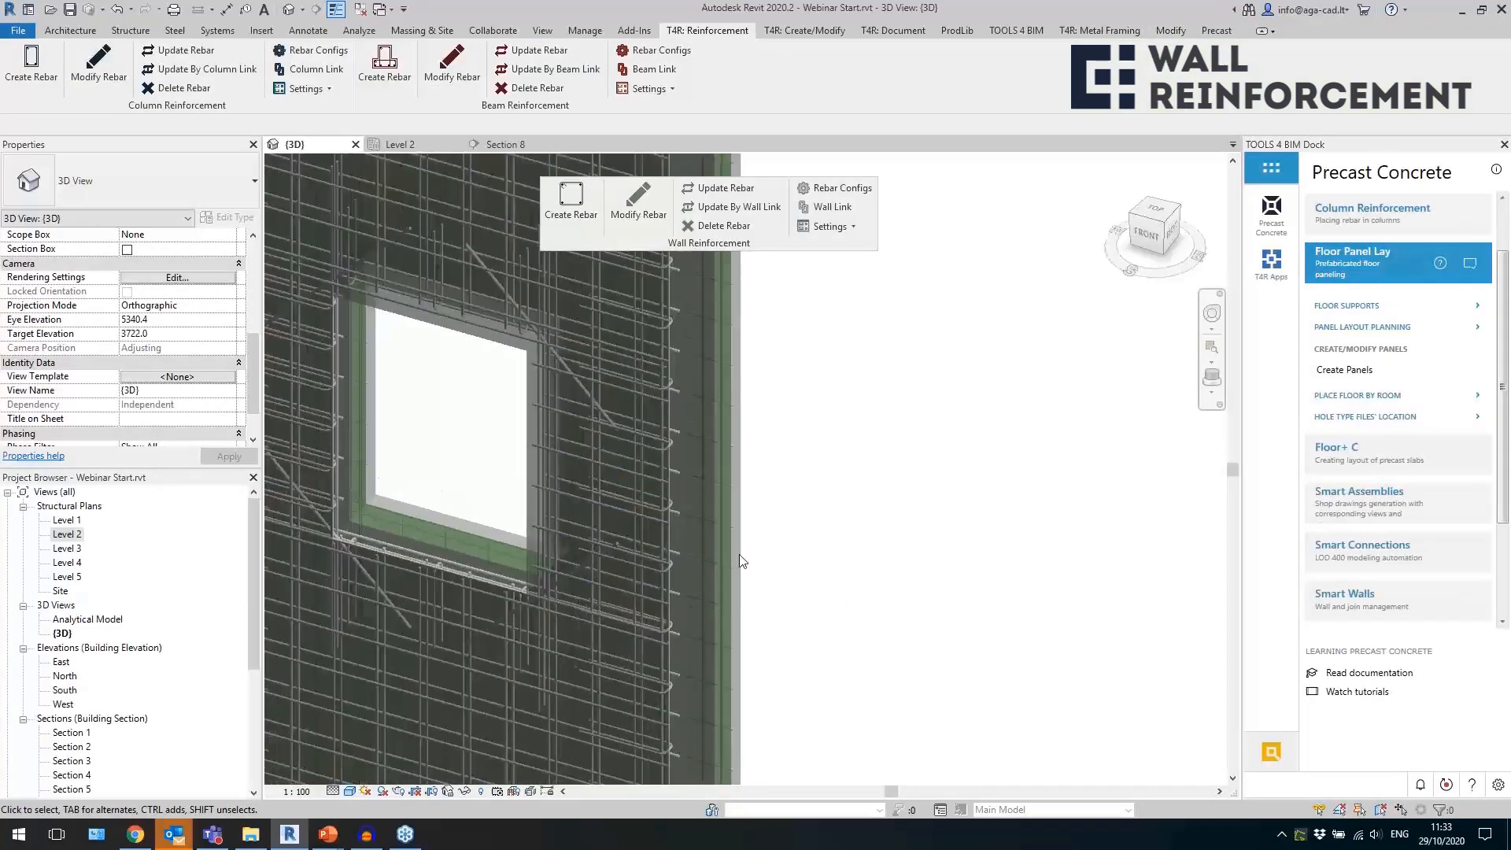
pyautogui.click(600, 402)
pyautogui.keyDown('shift'); pyautogui.moveTo(669, 433); pyautogui.dragTo(709, 439, button='middle'); pyautogui.keyUp('shift')
pyautogui.scroll(-3, 698, 318)
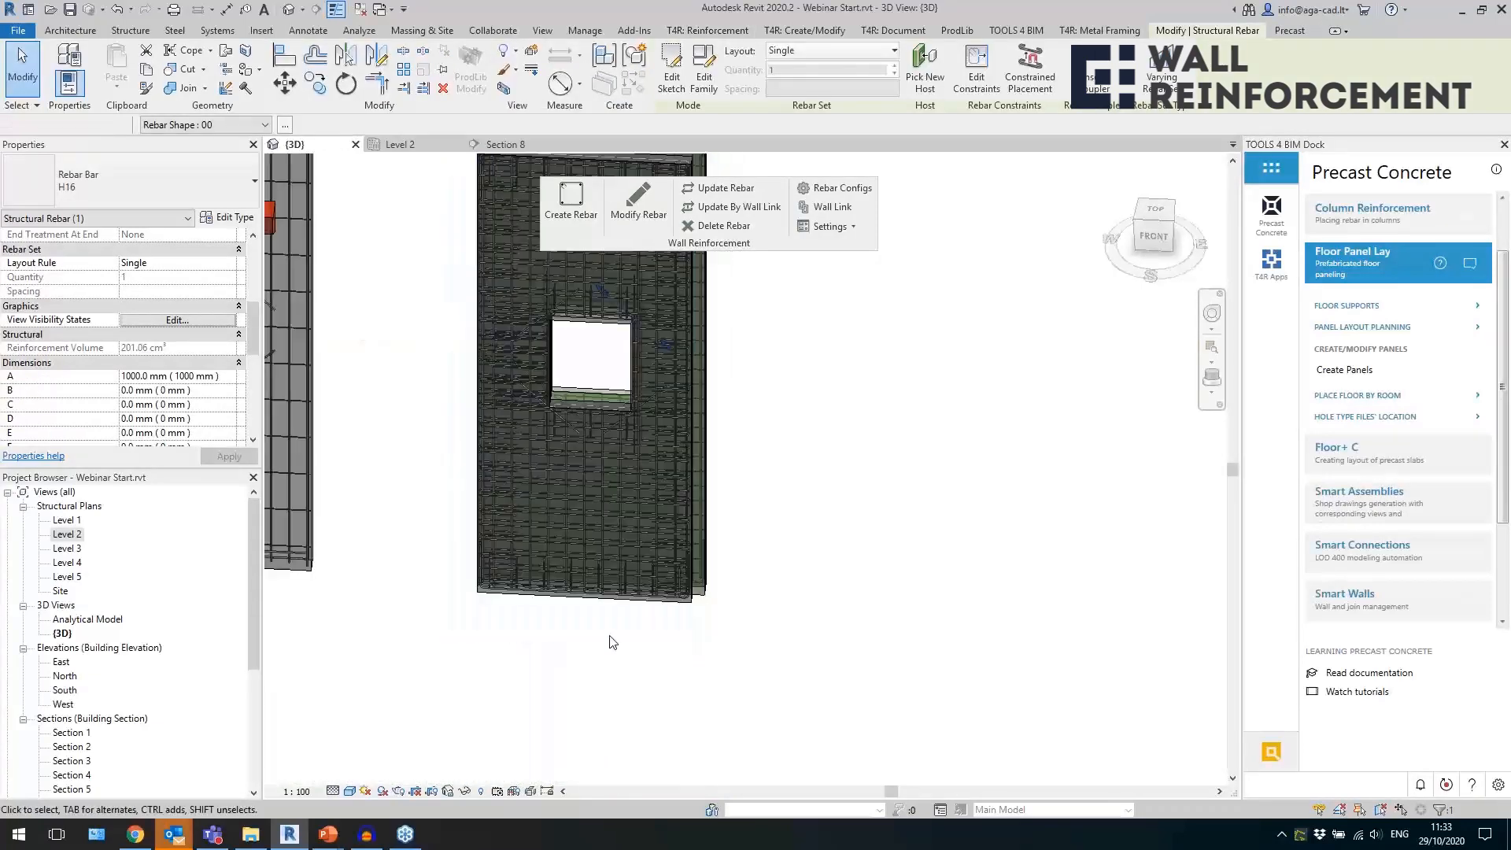
pyautogui.press('Escape')
# Inspect the H10 U-bars along the inner wythe's lower edge and the H16 bars below the window opening.
pyautogui.scroll(6, 631, 509)
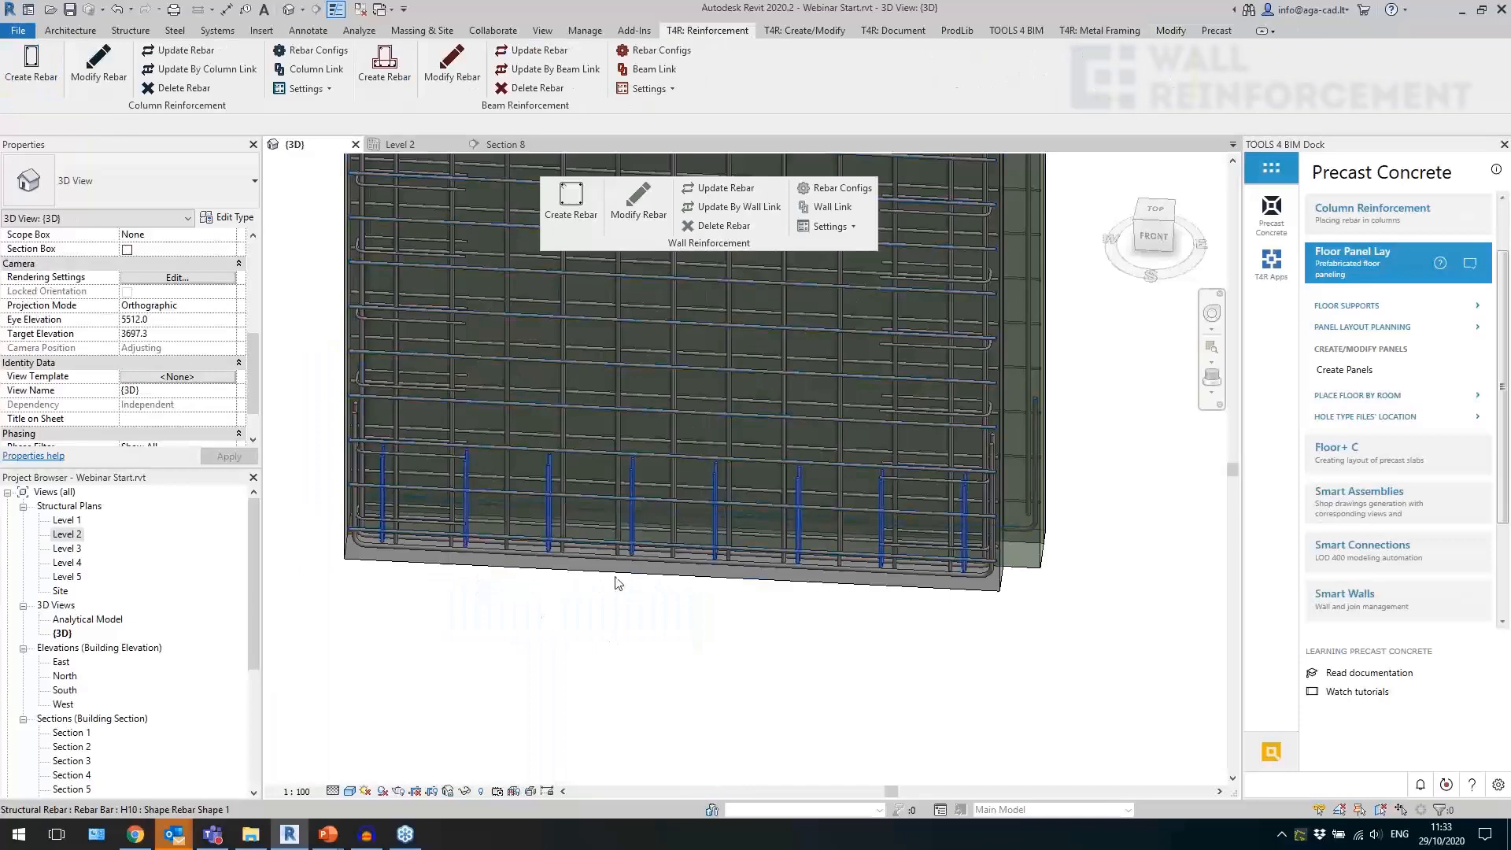
pyautogui.click(630, 508)
pyautogui.keyDown('shift'); pyautogui.moveTo(682, 621); pyautogui.dragTo(508, 637, button='middle'); pyautogui.keyUp('shift')
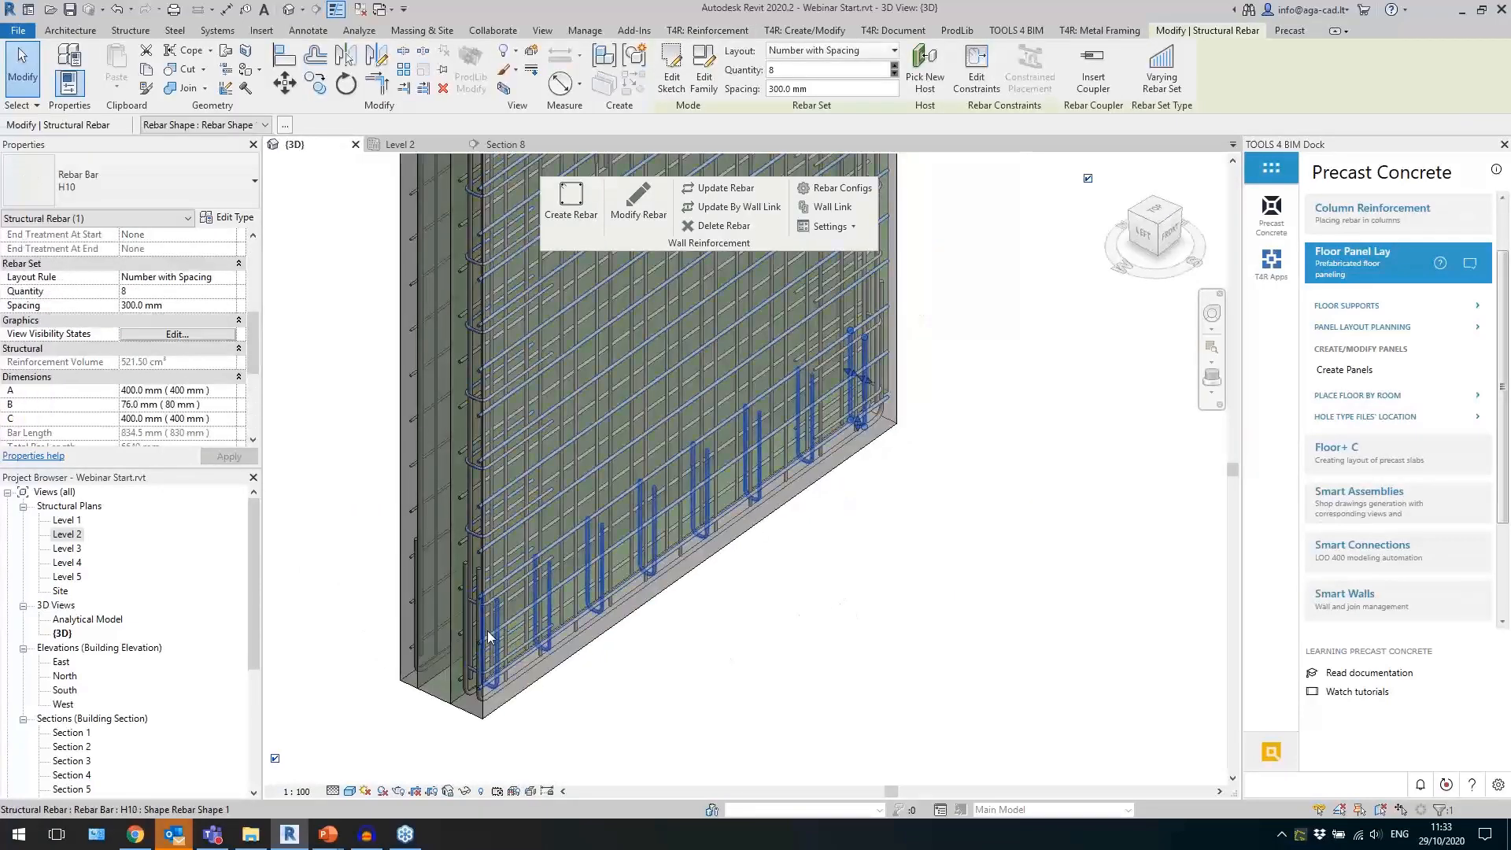
pyautogui.scroll(-3, 502, 611)
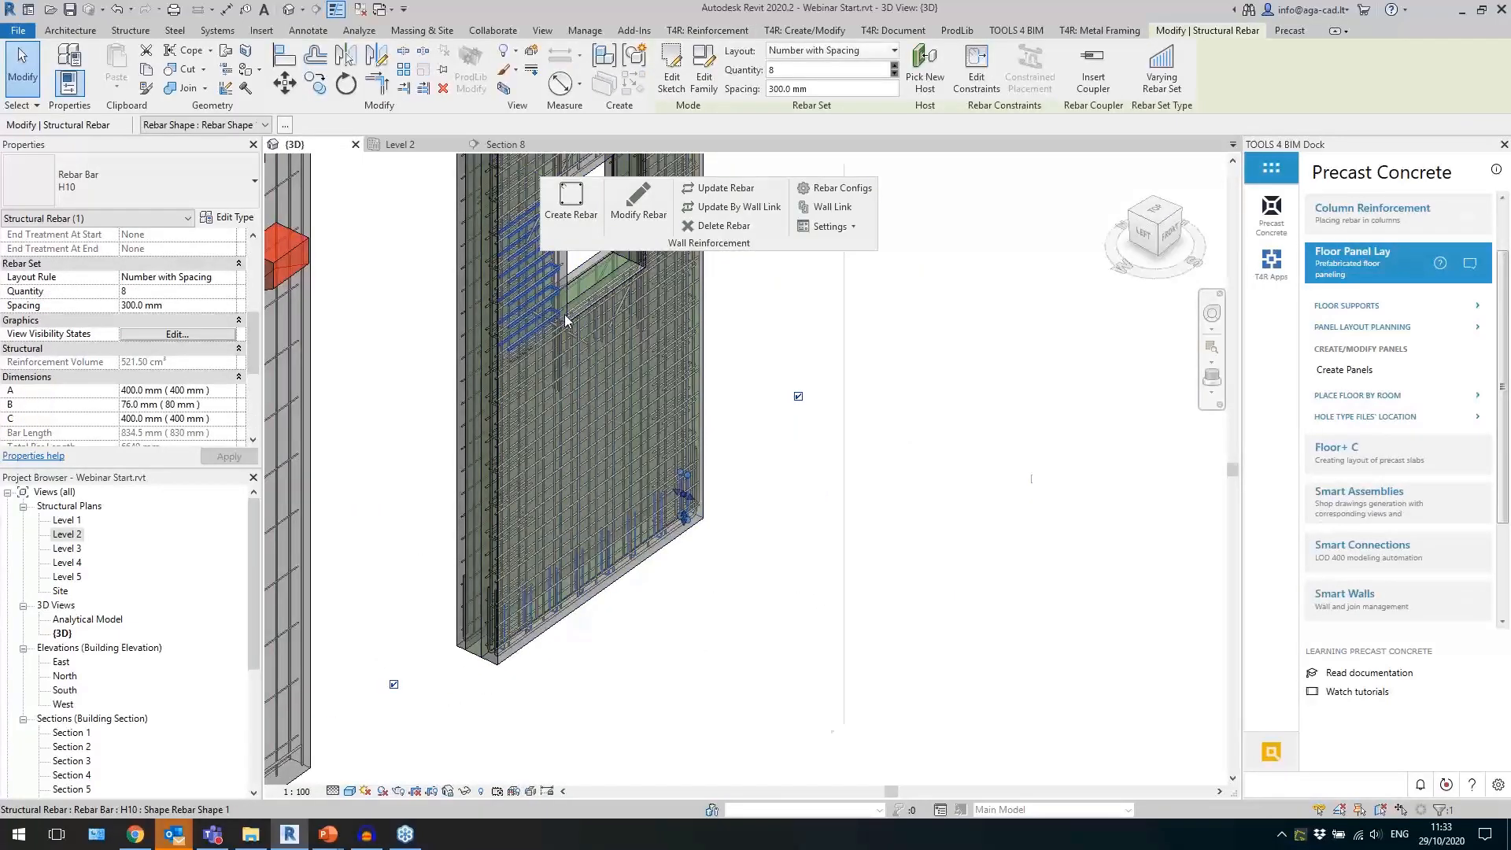
pyautogui.scroll(5, 564, 318)
pyautogui.click(541, 413)
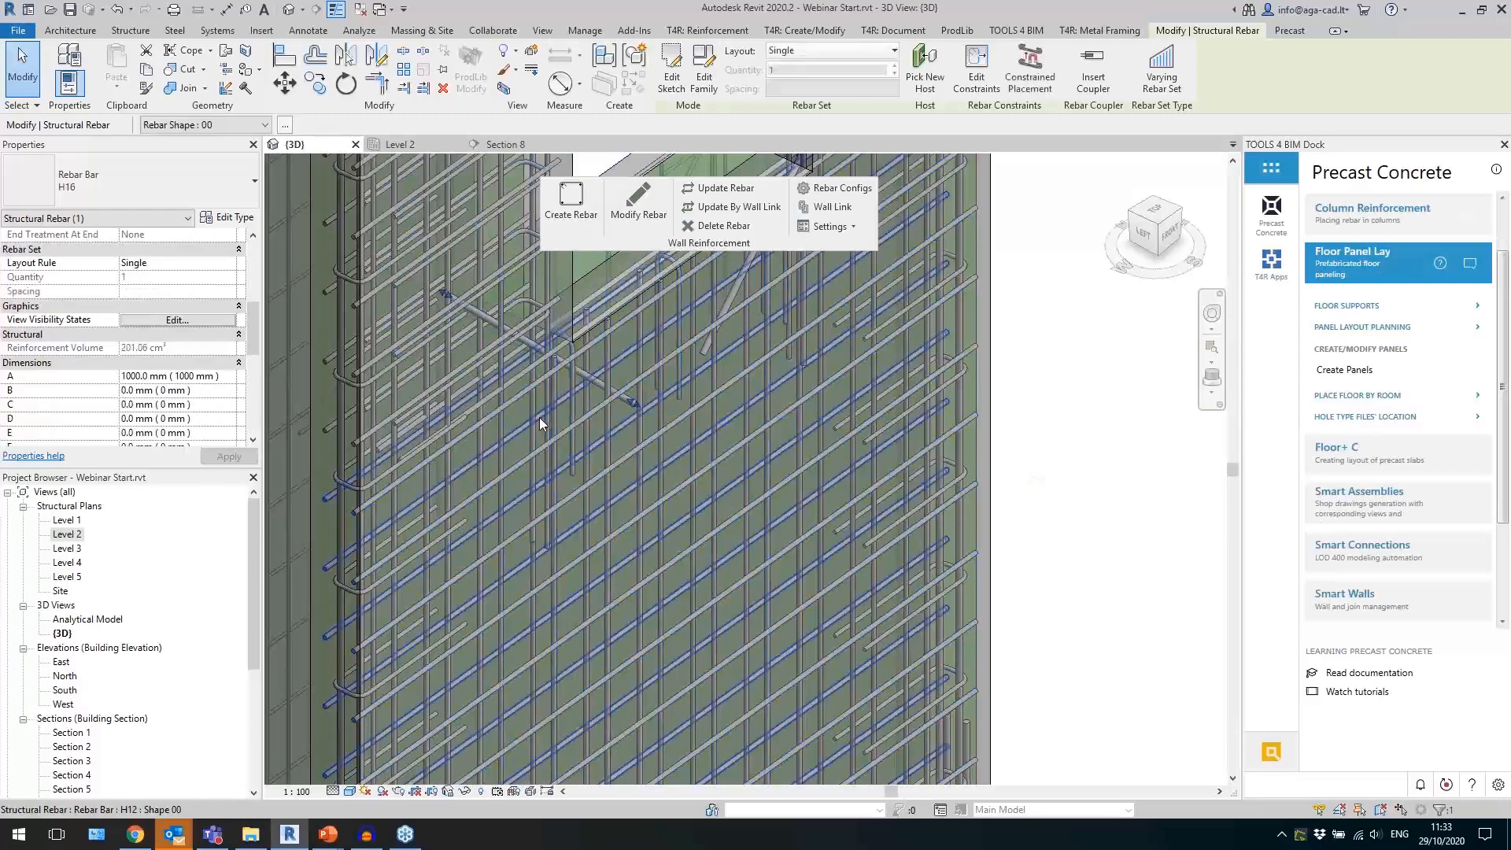
pyautogui.click(531, 427)
pyautogui.scroll(-7, 606, 421)
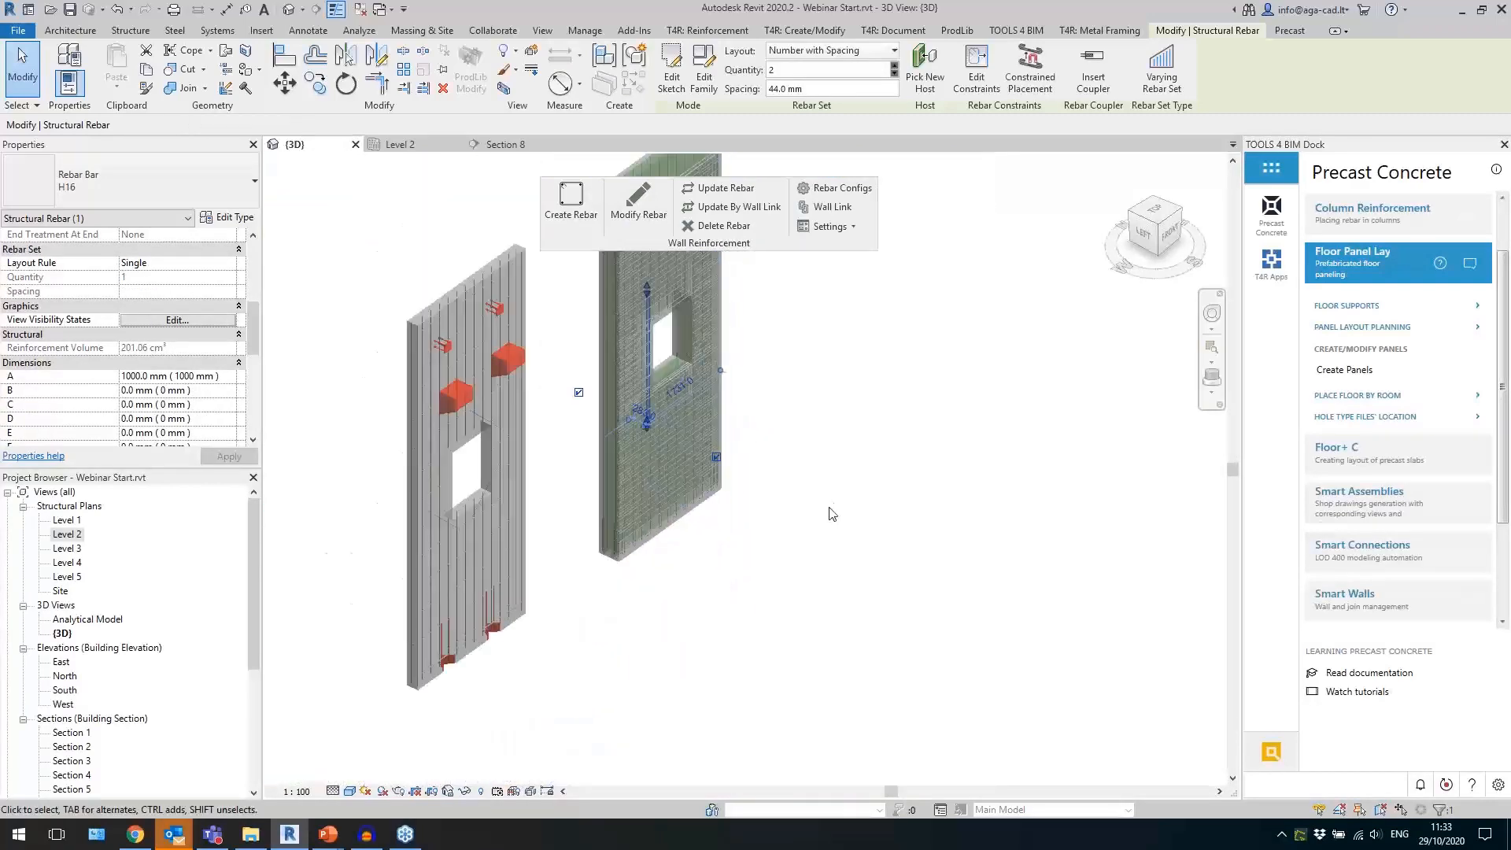
pyautogui.click(913, 449)
# Return the floating Wall Reinforcement tools to the ribbon and undo the size changes of the sandwich wall's inner wythe.
pyautogui.scroll(-1, 927, 409)
pyautogui.scroll(-3, 931, 405)
pyautogui.keyDown('shift'); pyautogui.moveTo(974, 442); pyautogui.dragTo(758, 418, button='middle'); pyautogui.keyUp('shift')
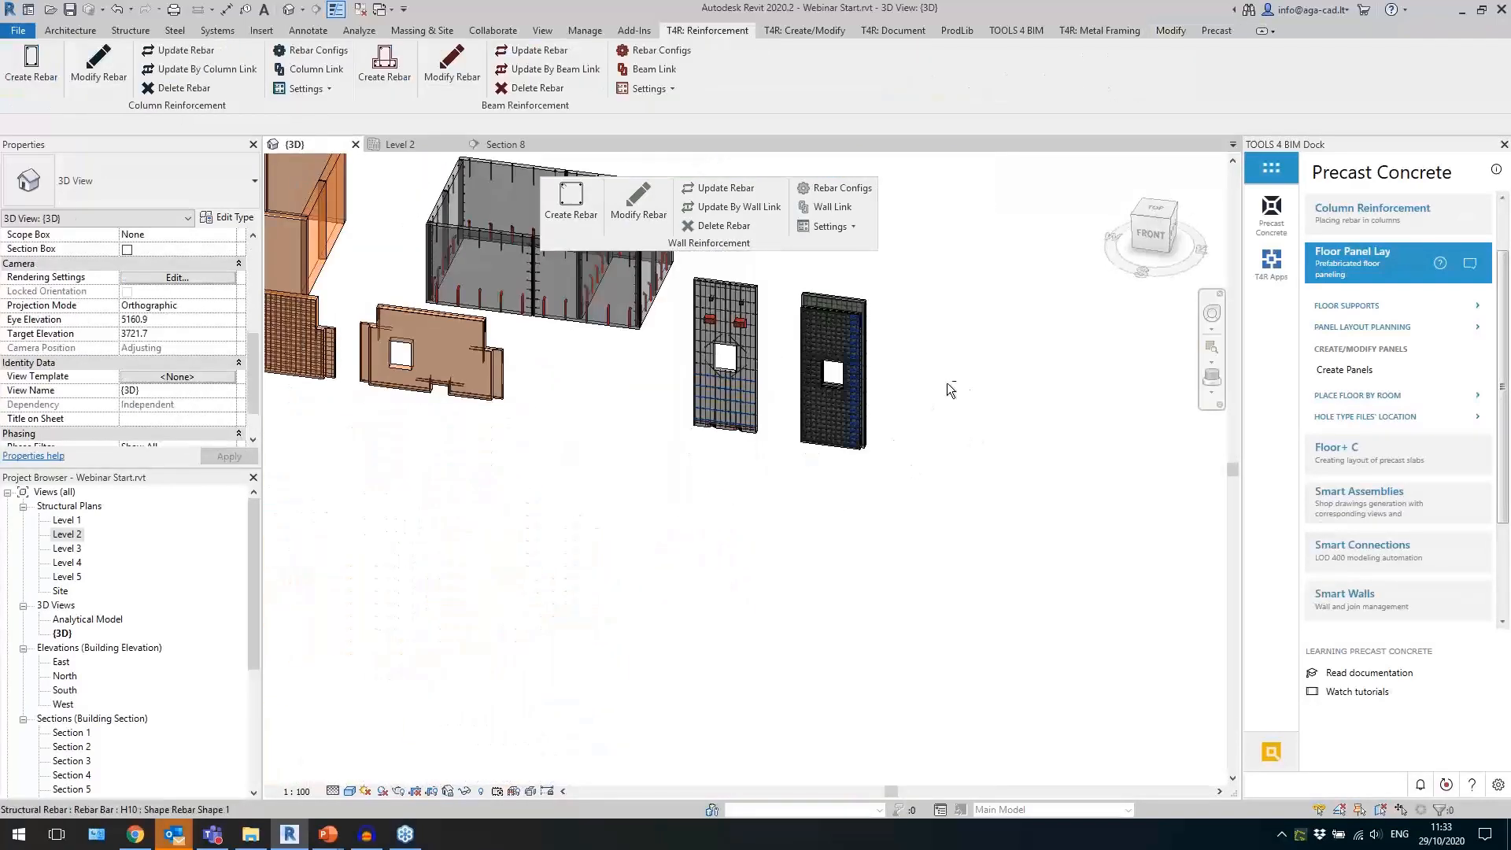
pyautogui.keyDown('shift'); pyautogui.moveTo(947, 387); pyautogui.dragTo(909, 439, button='middle'); pyautogui.keyUp('shift')
pyautogui.moveTo(934, 317); pyautogui.dragTo(1020, 530, button='middle')
pyautogui.scroll(-2, 1026, 452)
pyautogui.moveTo(635, 598)
pyautogui.mouseDown(button='middle')
pyautogui.moveTo(843, 621)
pyautogui.moveTo(644, 580)
pyautogui.mouseUp(button='middle')
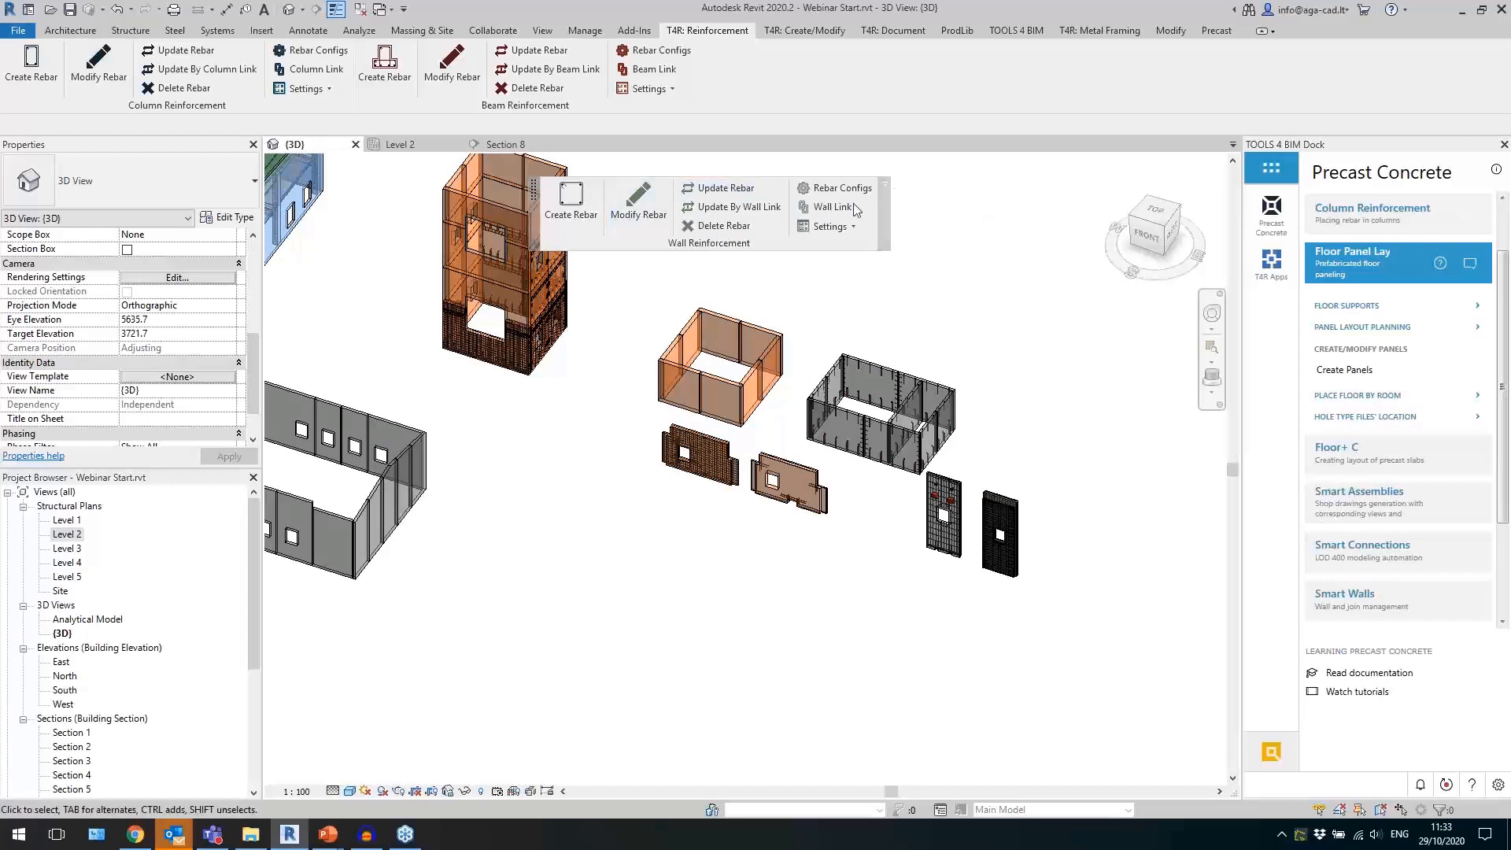
pyautogui.click(887, 187)
pyautogui.scroll(8, 1008, 630)
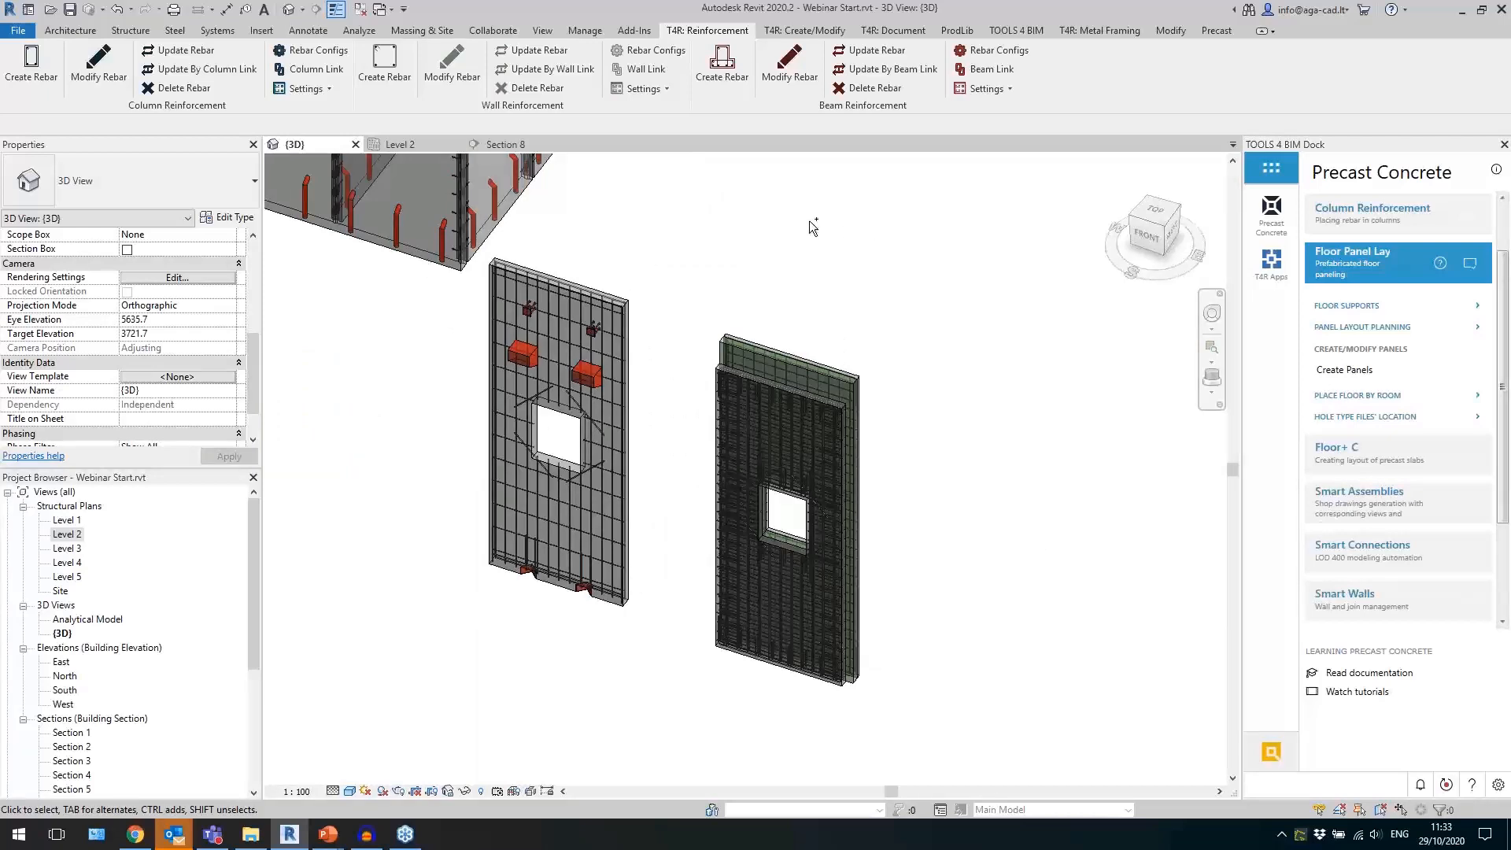
pyautogui.scroll(5, 830, 313)
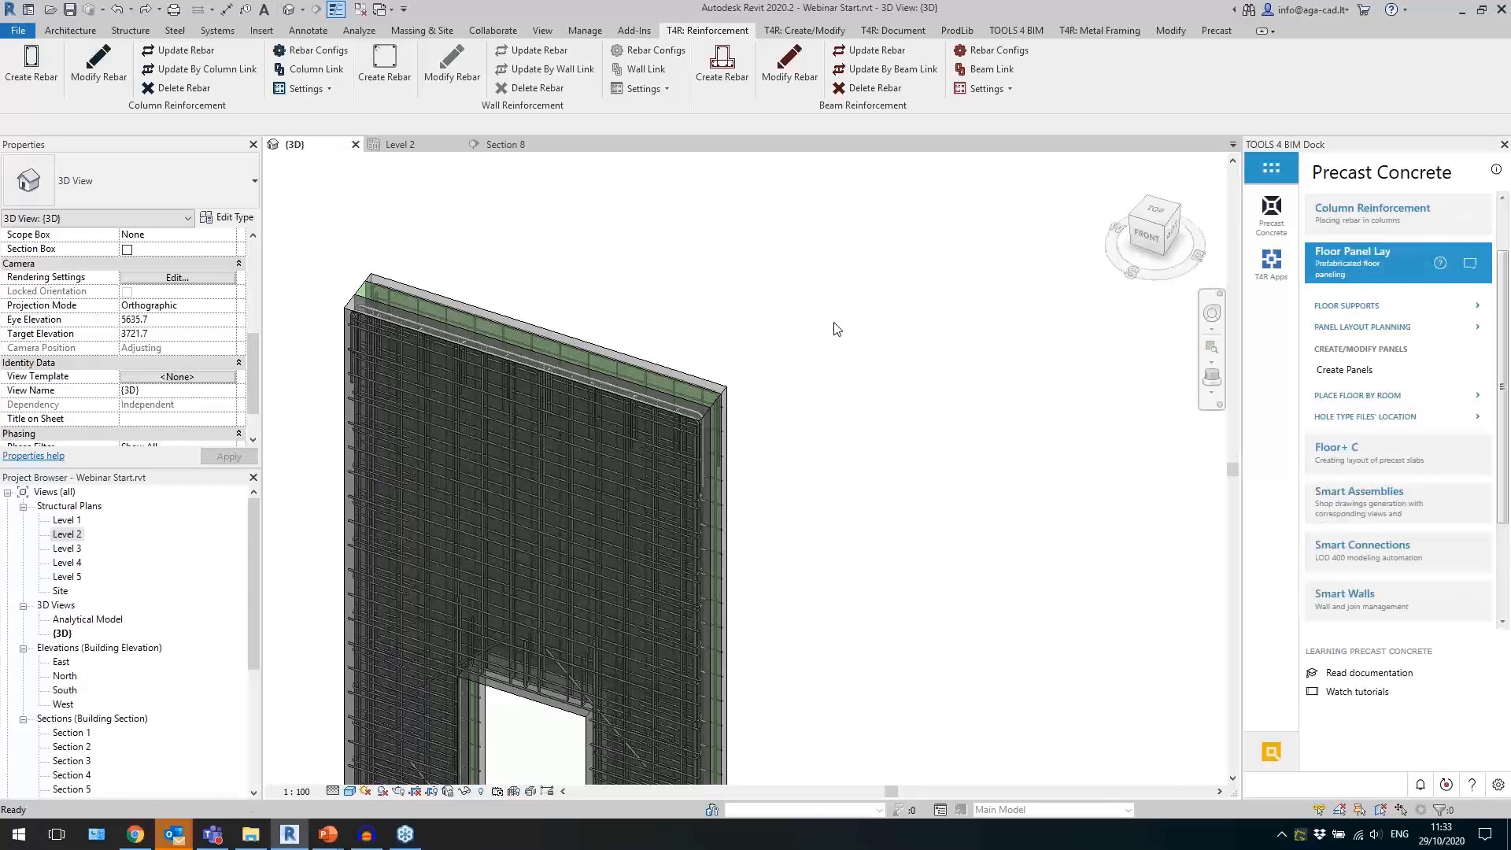
# Select a 400x400 concrete column with corbels on the windowed front facade of the large hall with the green roof.
pyautogui.scroll(-3, 917, 376)
pyautogui.keyDown('shift'); pyautogui.moveTo(836, 513); pyautogui.dragTo(775, 358, button='middle'); pyautogui.keyUp('shift')
pyautogui.scroll(-4, 925, 385)
pyautogui.keyDown('shift'); pyautogui.moveTo(673, 440); pyautogui.dragTo(1016, 459, button='middle'); pyautogui.keyUp('shift')
pyautogui.scroll(-3, 1013, 458)
pyautogui.keyDown('shift'); pyautogui.moveTo(891, 507); pyautogui.dragTo(837, 501, button='middle'); pyautogui.keyUp('shift')
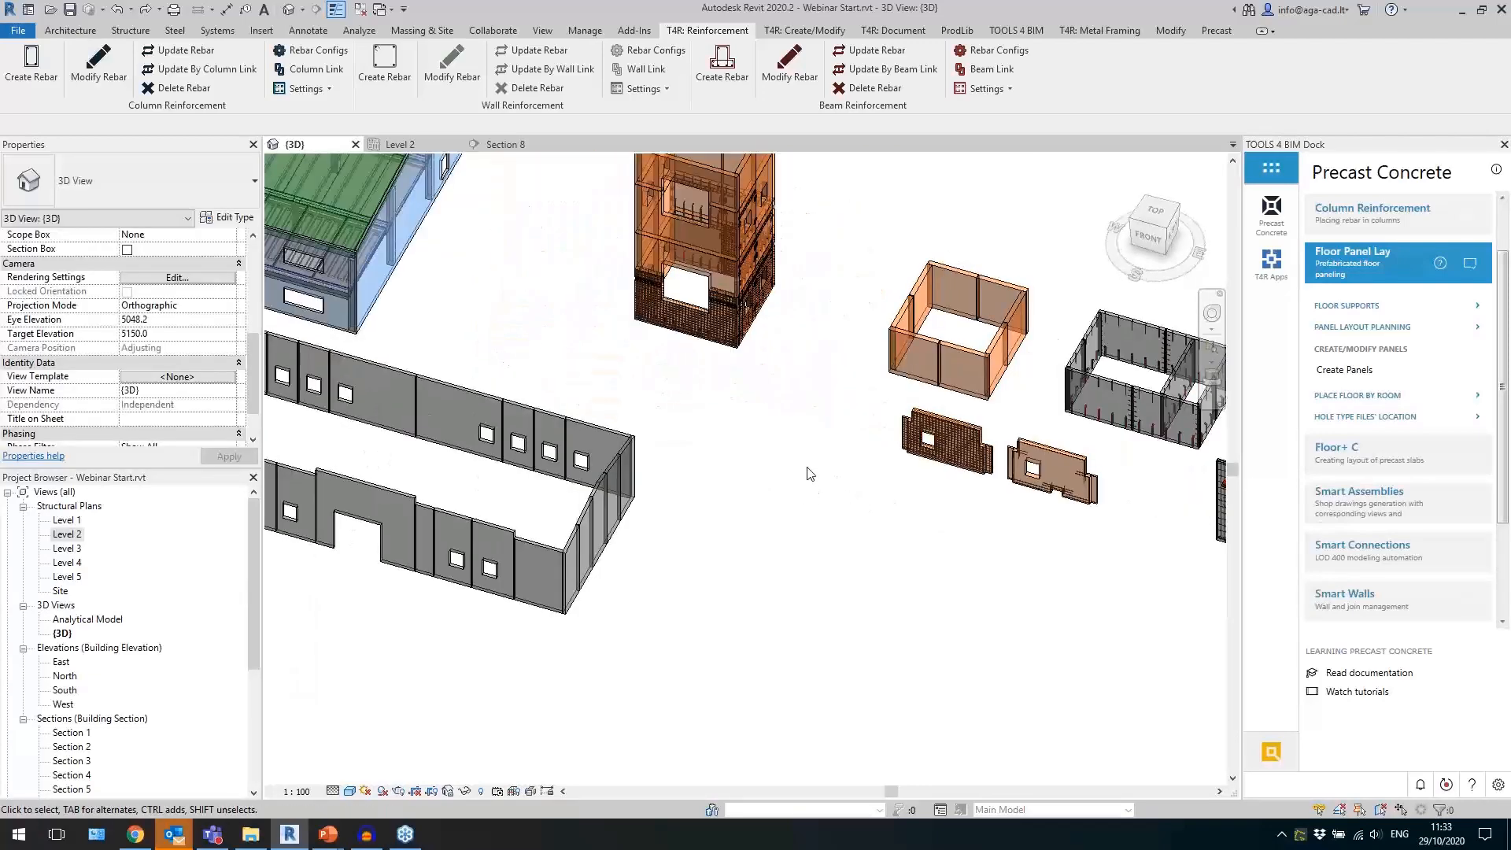
pyautogui.moveTo(679, 422); pyautogui.dragTo(1016, 533, button='middle')
pyautogui.moveTo(829, 460); pyautogui.dragTo(949, 495, button='middle')
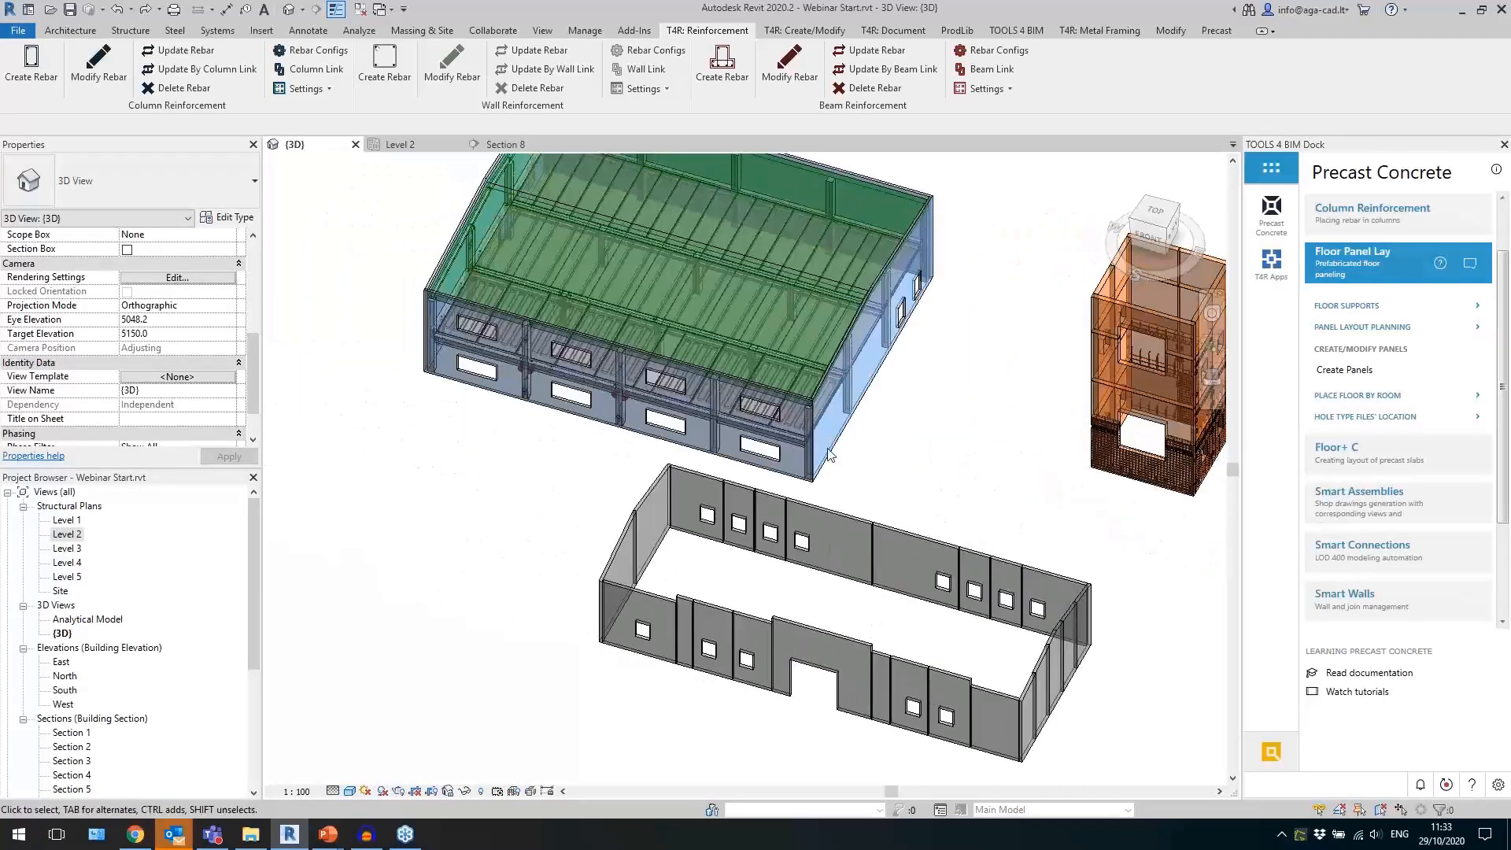
pyautogui.scroll(6, 502, 305)
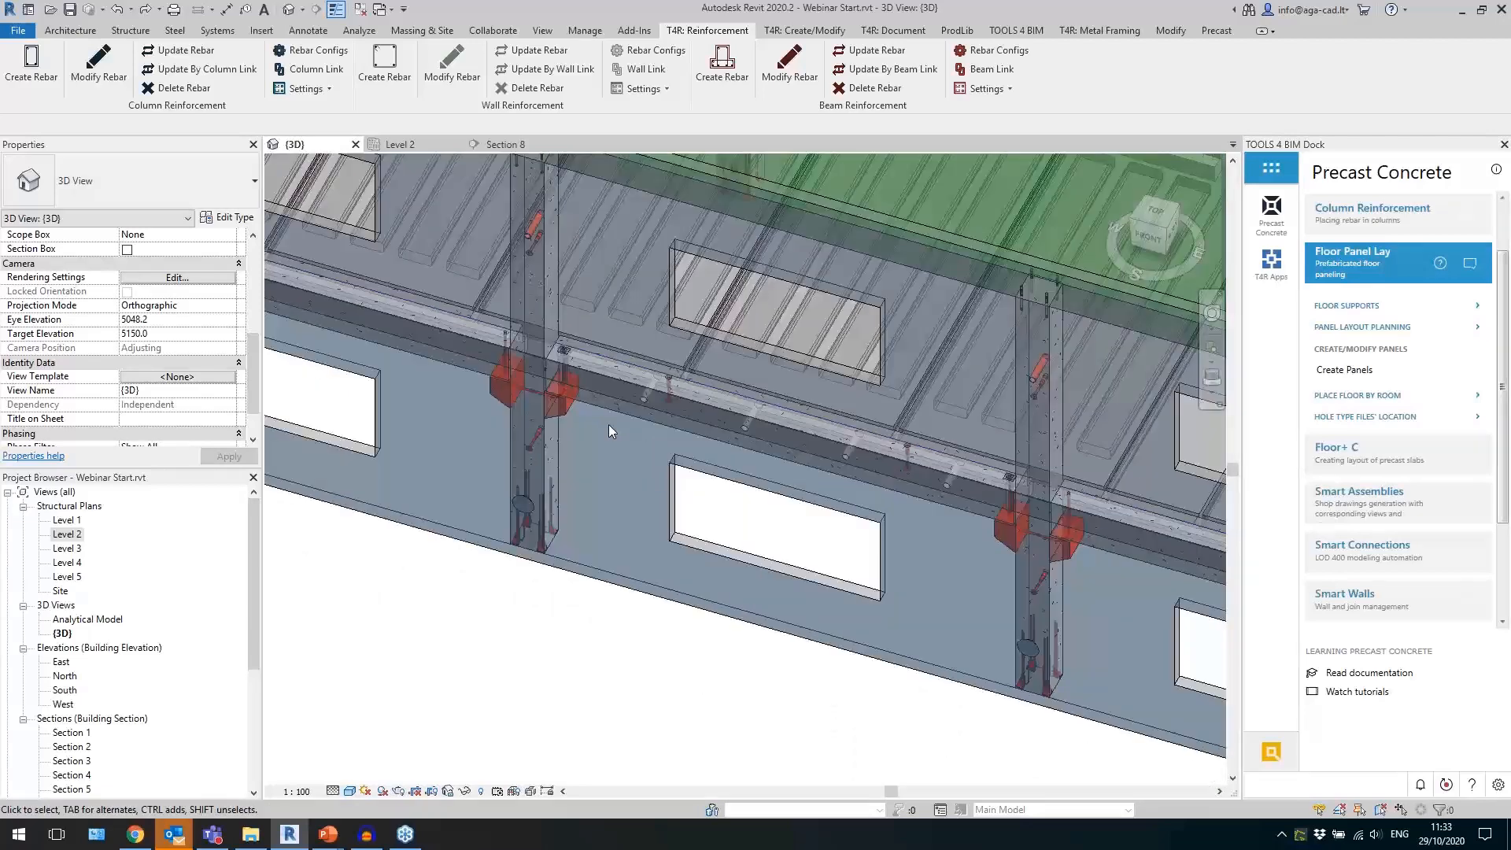
pyautogui.scroll(-4, 610, 441)
pyautogui.scroll(2, 770, 251)
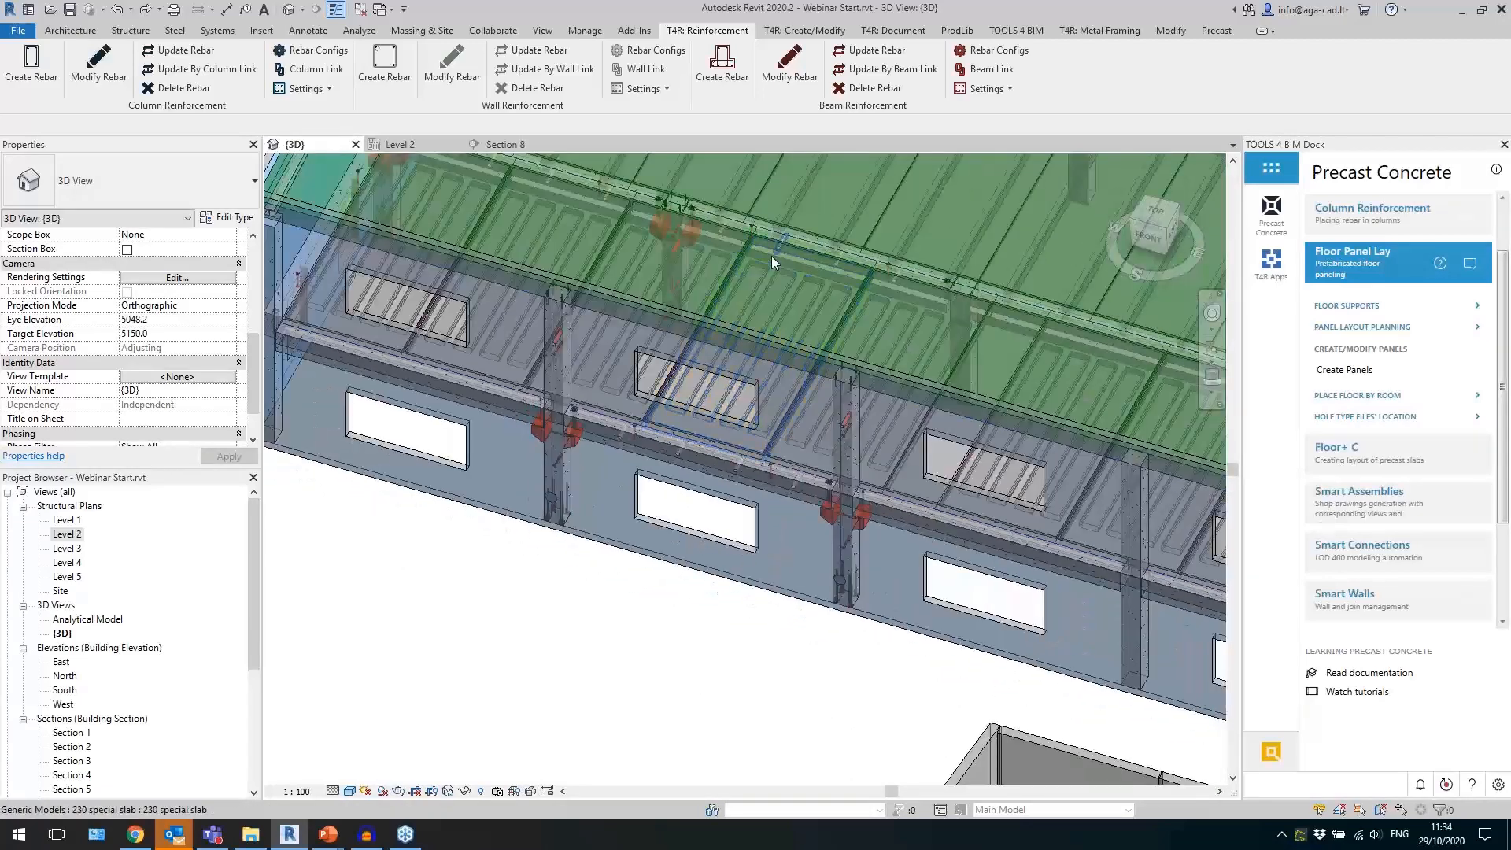
pyautogui.click(569, 472)
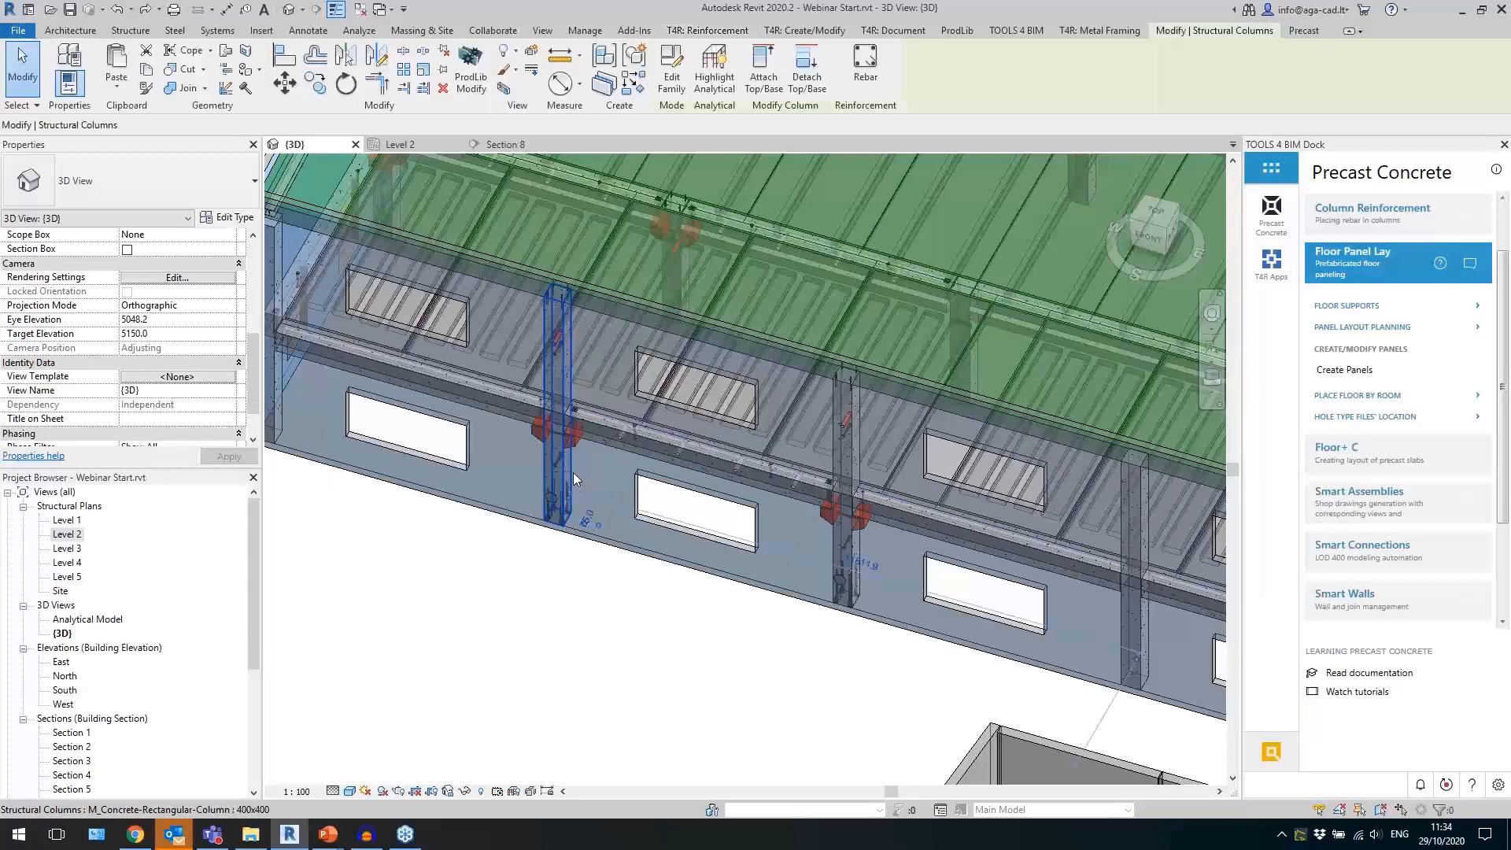
pyautogui.scroll(1, 669, 606)
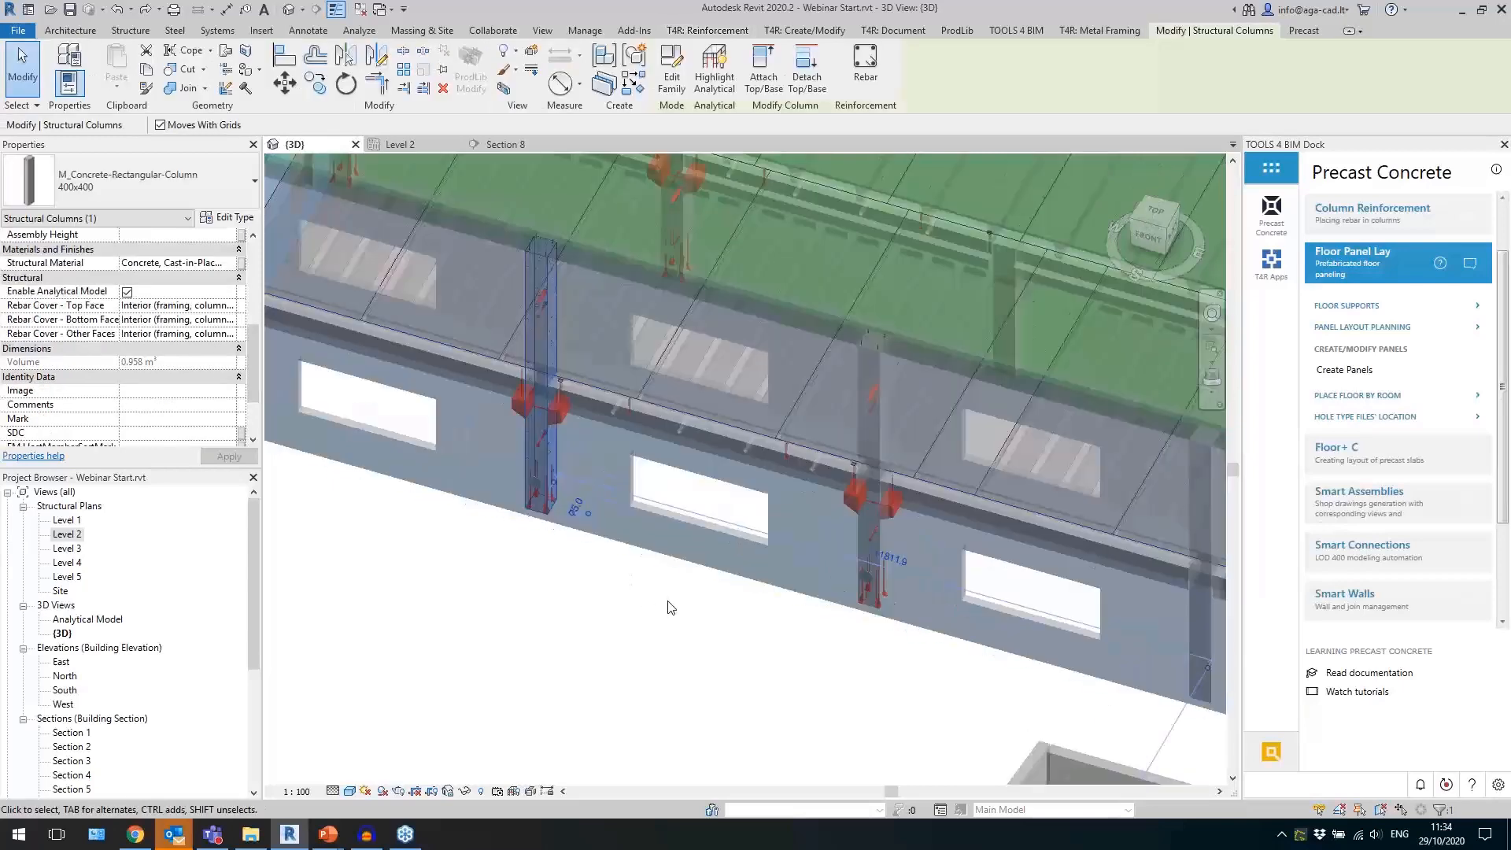
# Detach the Column Reinforcement tools so they float over the model, and display the column rebar configurations in an enlarged dialog.
pyautogui.click(707, 29)
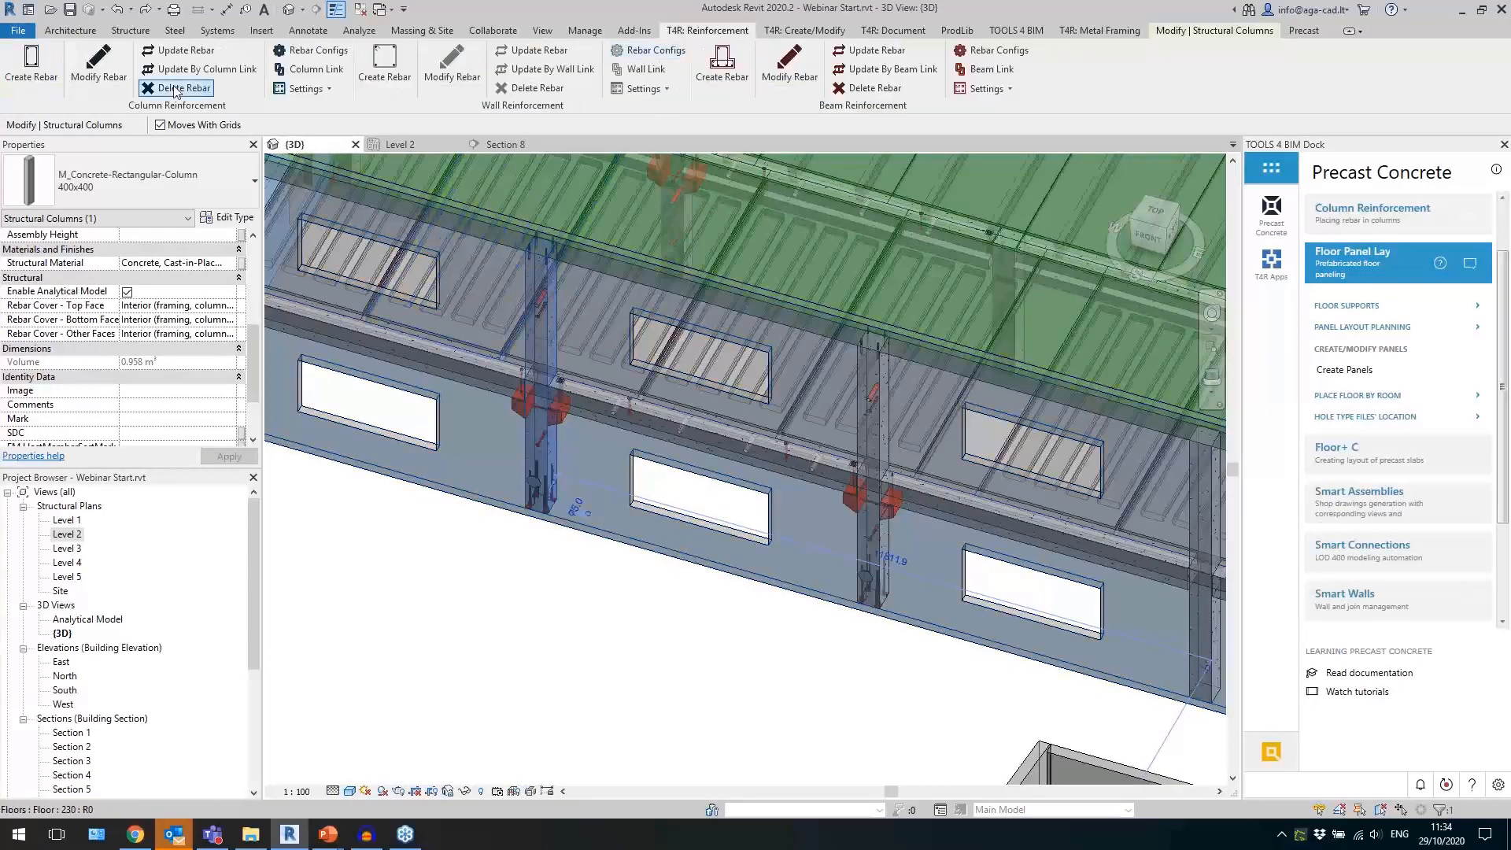
pyautogui.moveTo(191, 111); pyautogui.dragTo(614, 307)
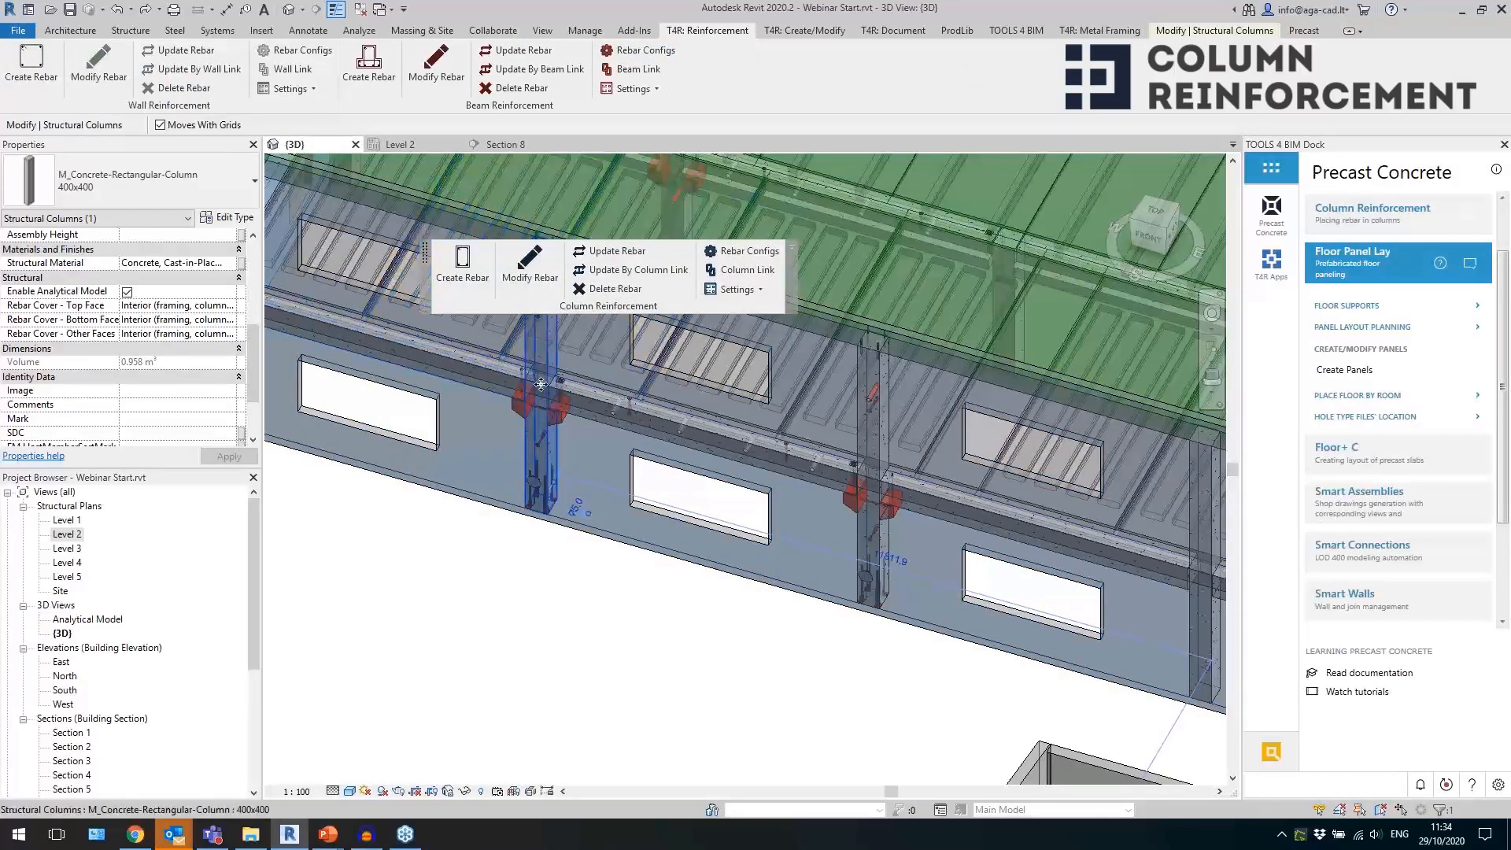
pyautogui.scroll(5, 541, 384)
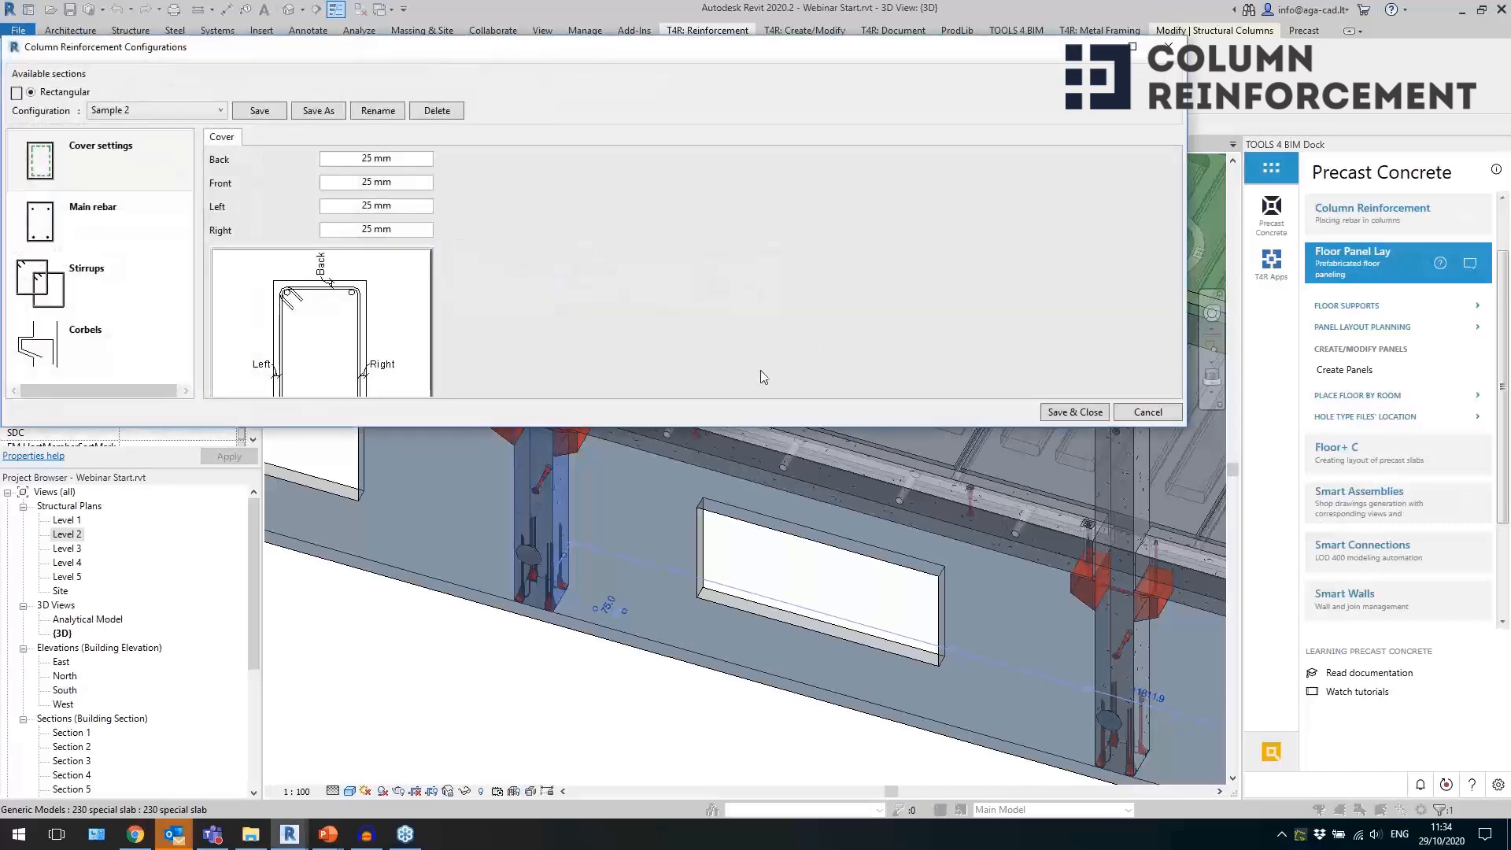
pyautogui.moveTo(237, 429); pyautogui.dragTo(236, 592)
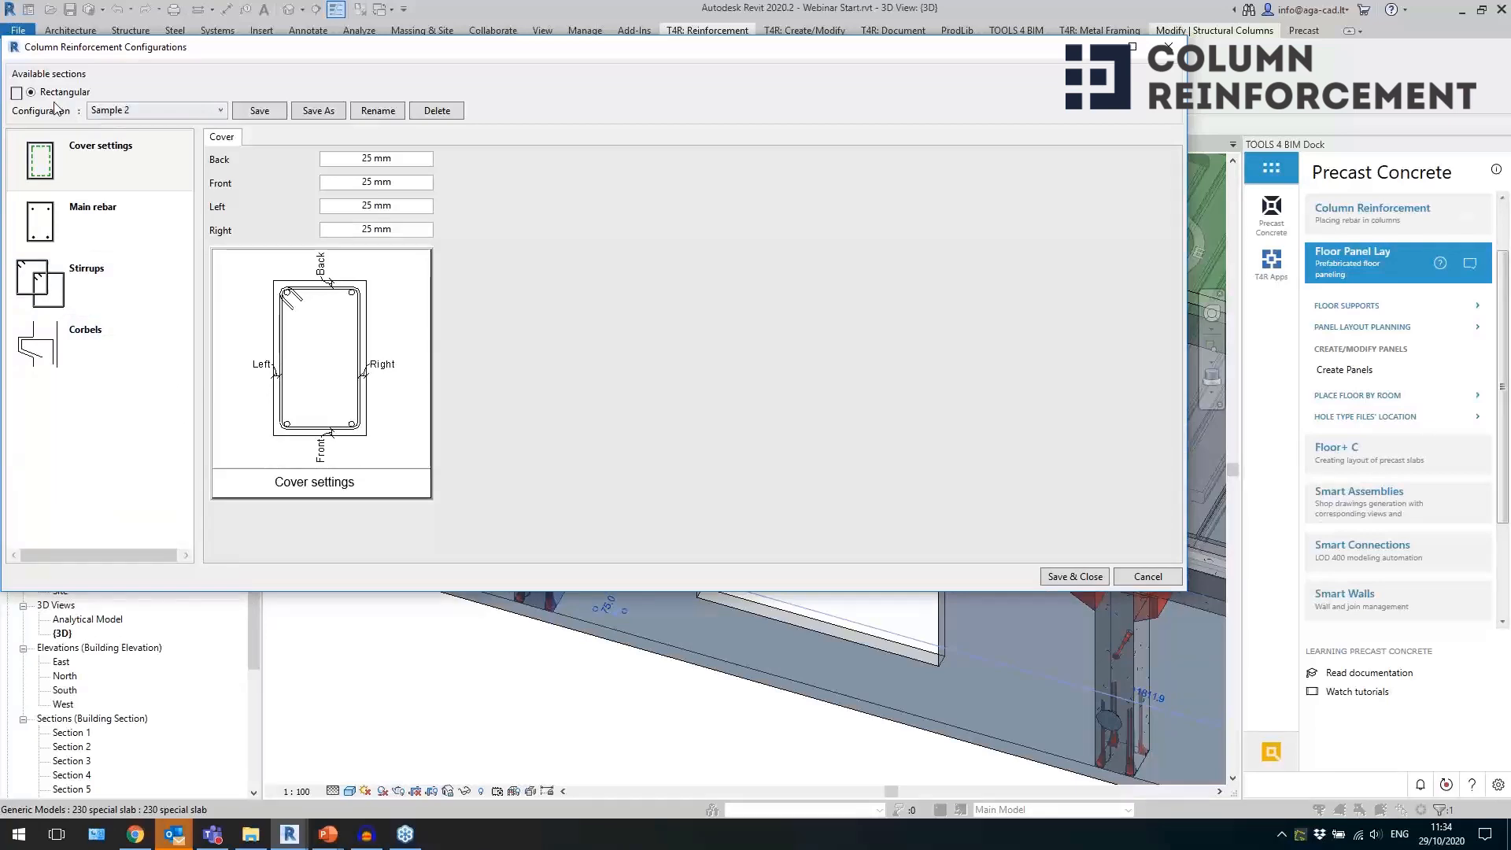
# Review the cover settings and main rebar layout of the Sample 2 column configuration.
pyautogui.click(122, 179)
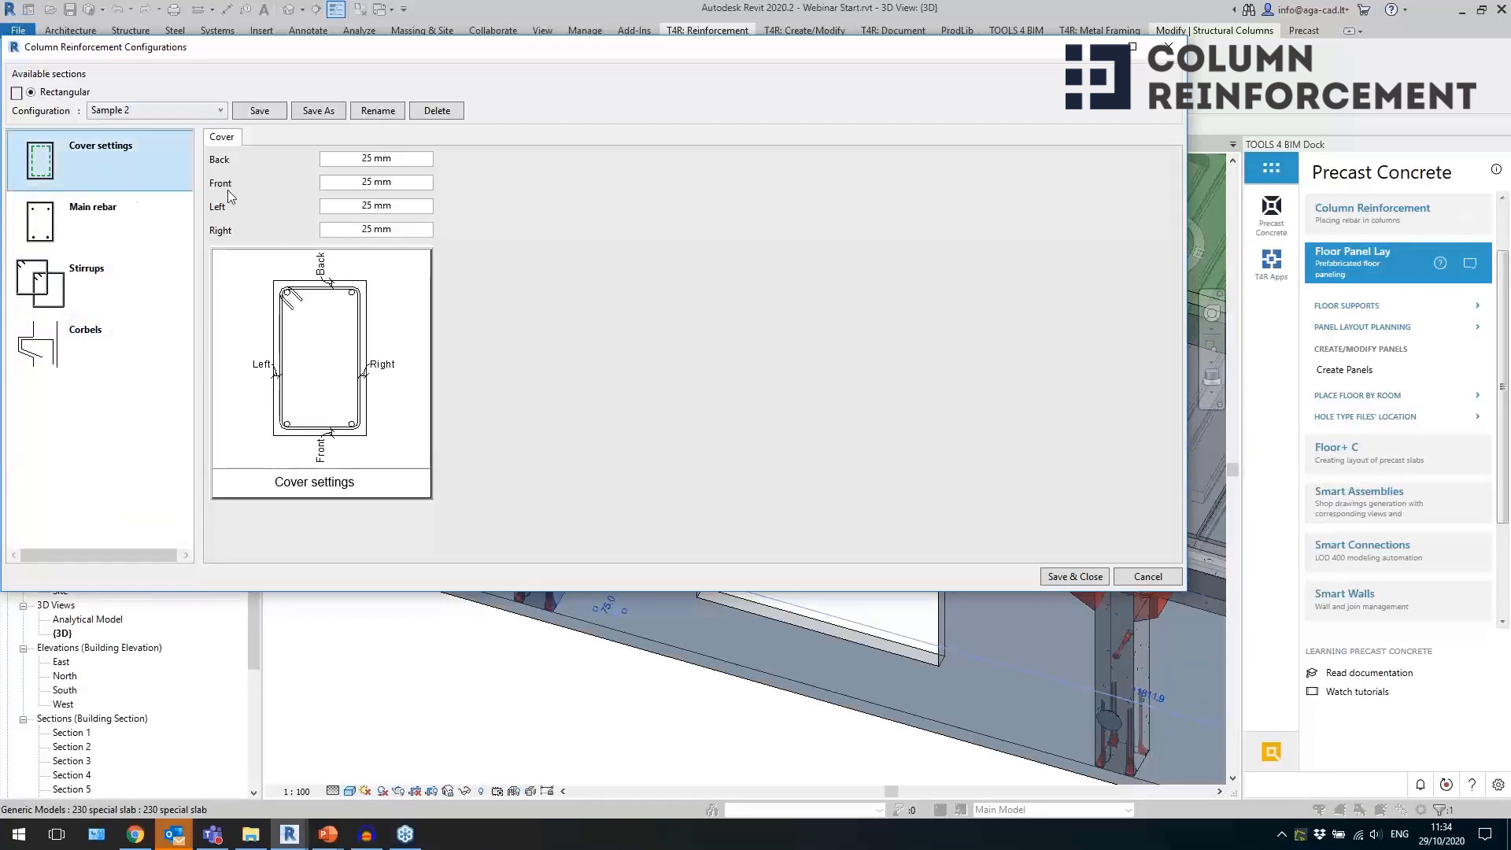
pyautogui.click(112, 215)
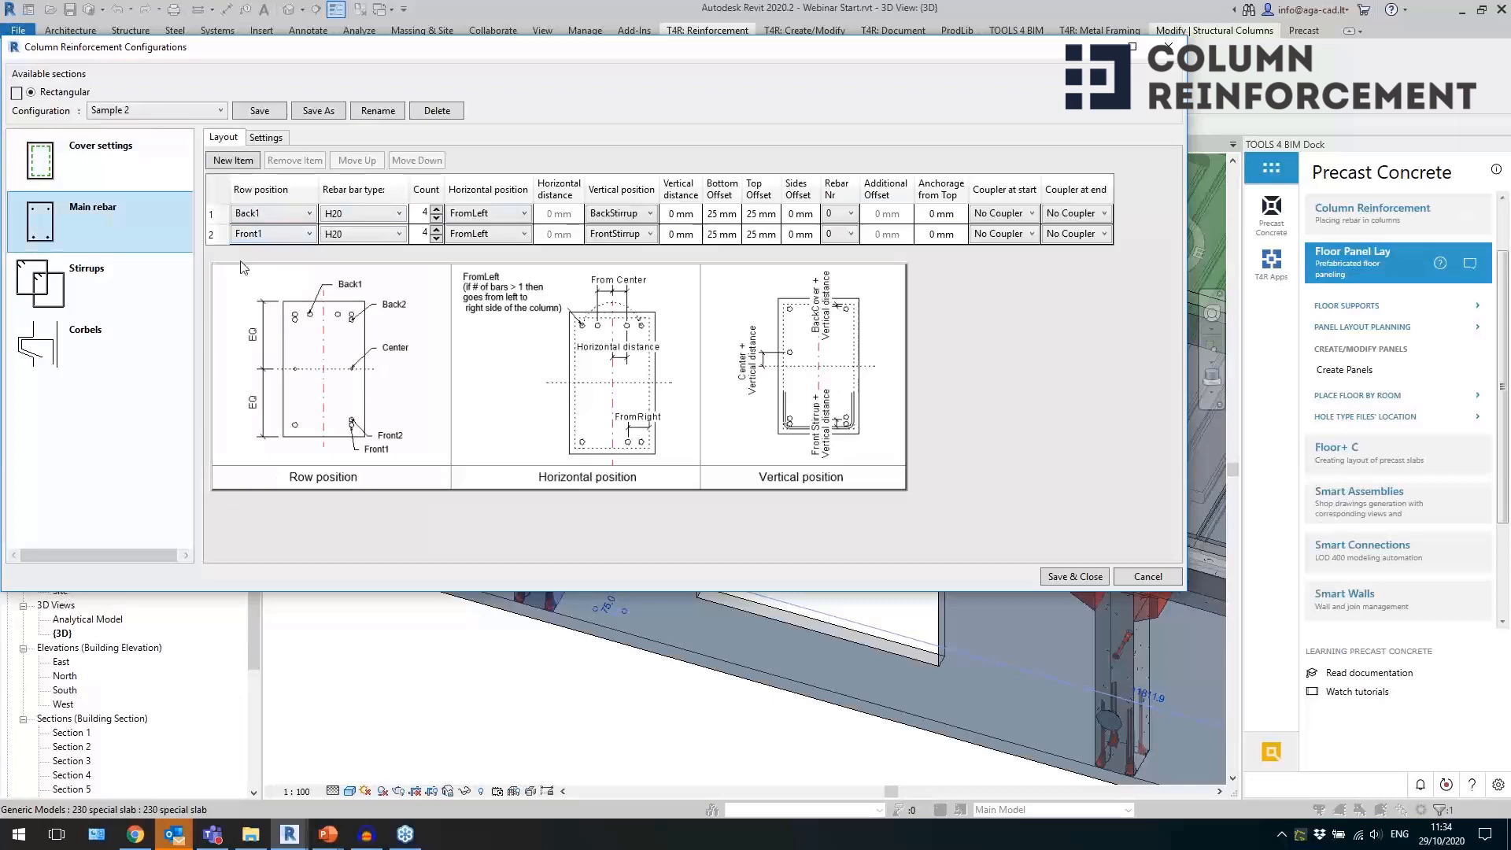
# Review the stirrup layout of the Sample 2 configuration, including the second bar choices, bar shape choices and stirrup shape diagrams.
pyautogui.click(132, 272)
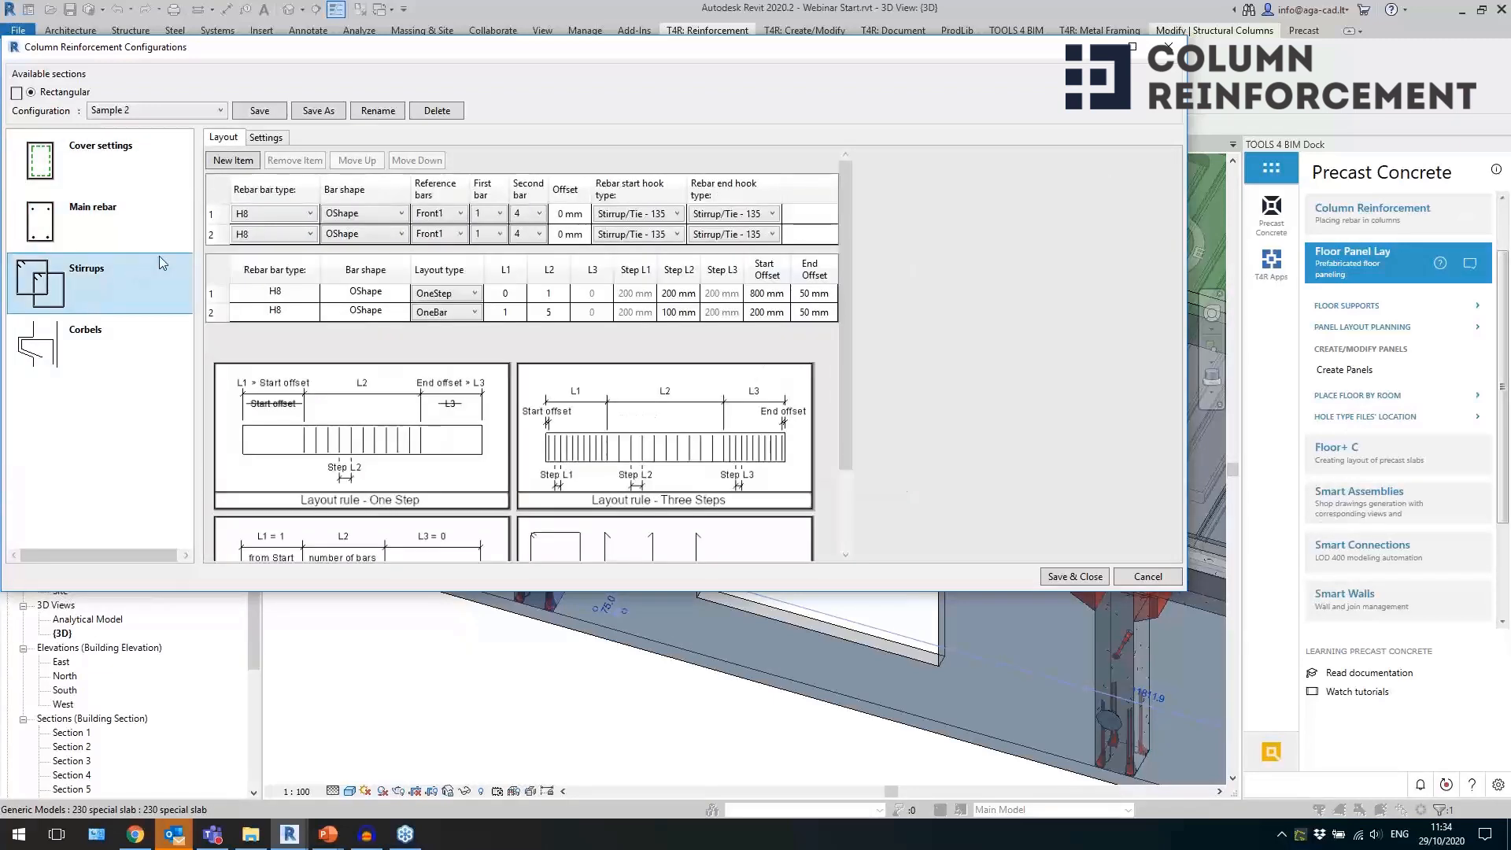
pyautogui.click(456, 214)
pyautogui.click(533, 214)
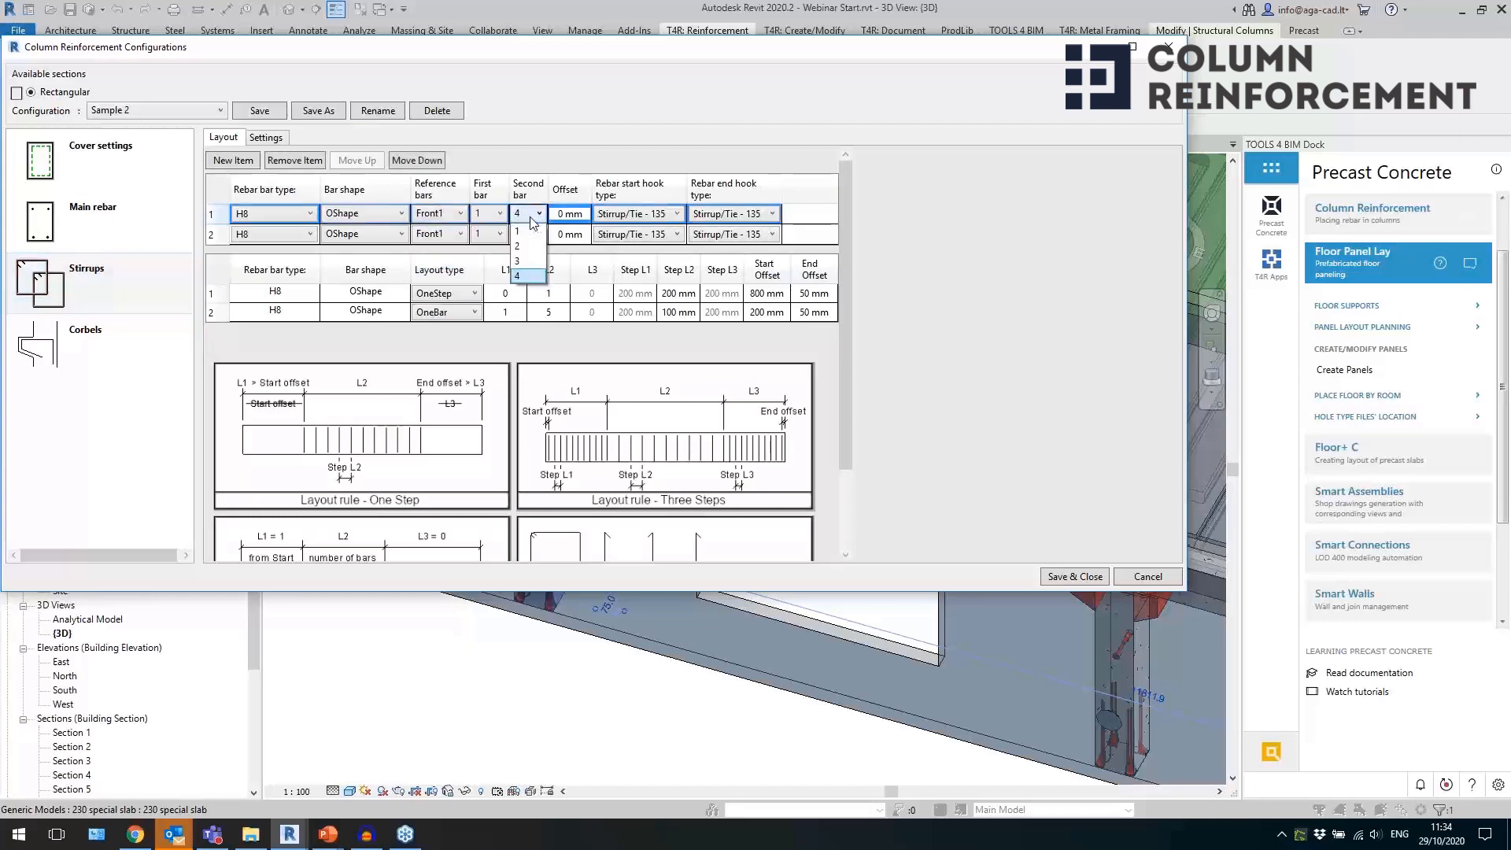
pyautogui.click(378, 216)
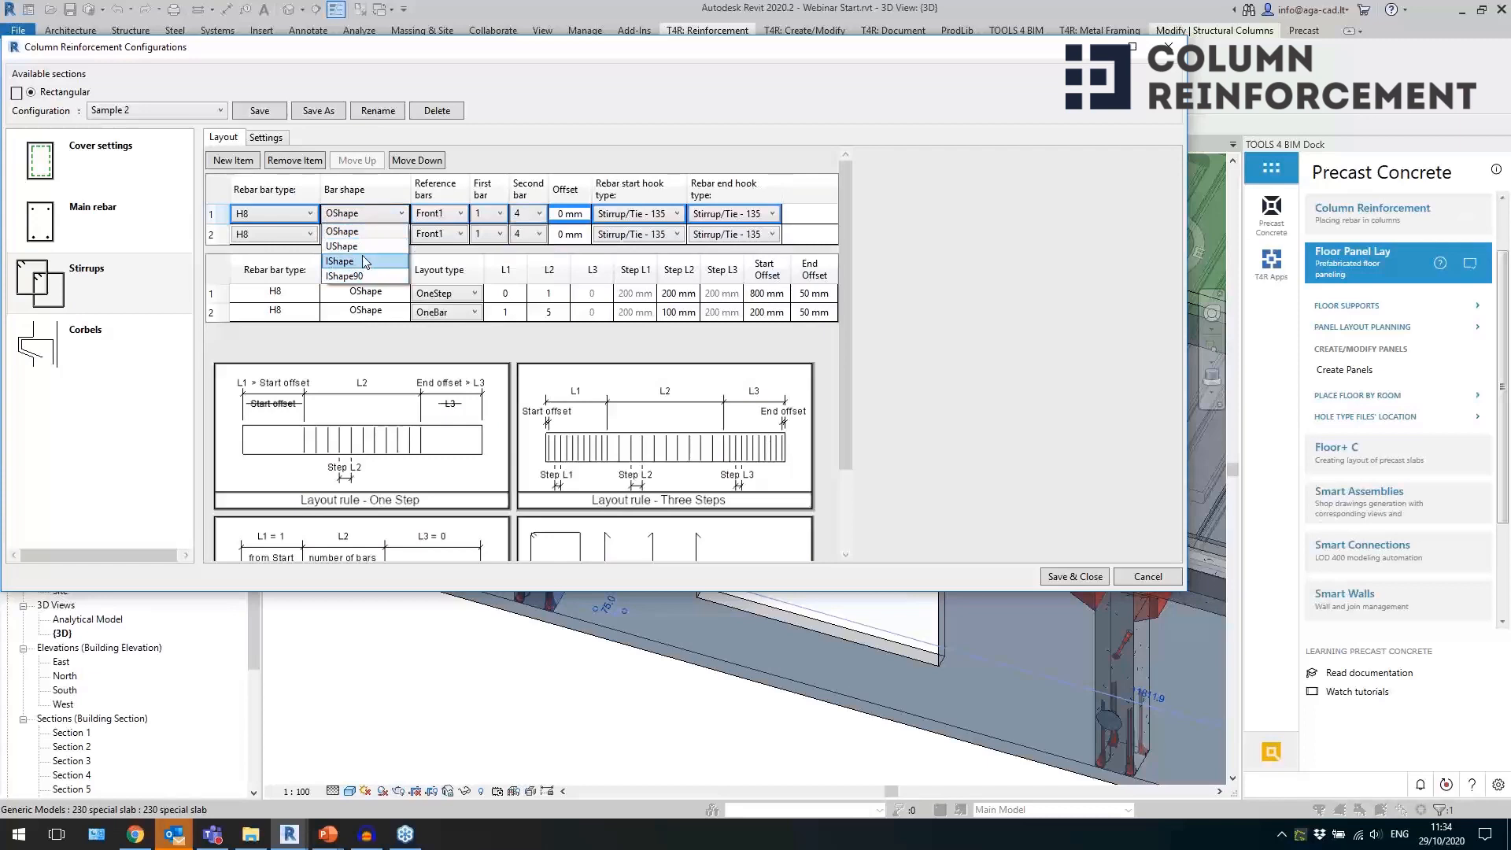
pyautogui.click(846, 357)
pyautogui.moveTo(845, 359); pyautogui.dragTo(845, 464)
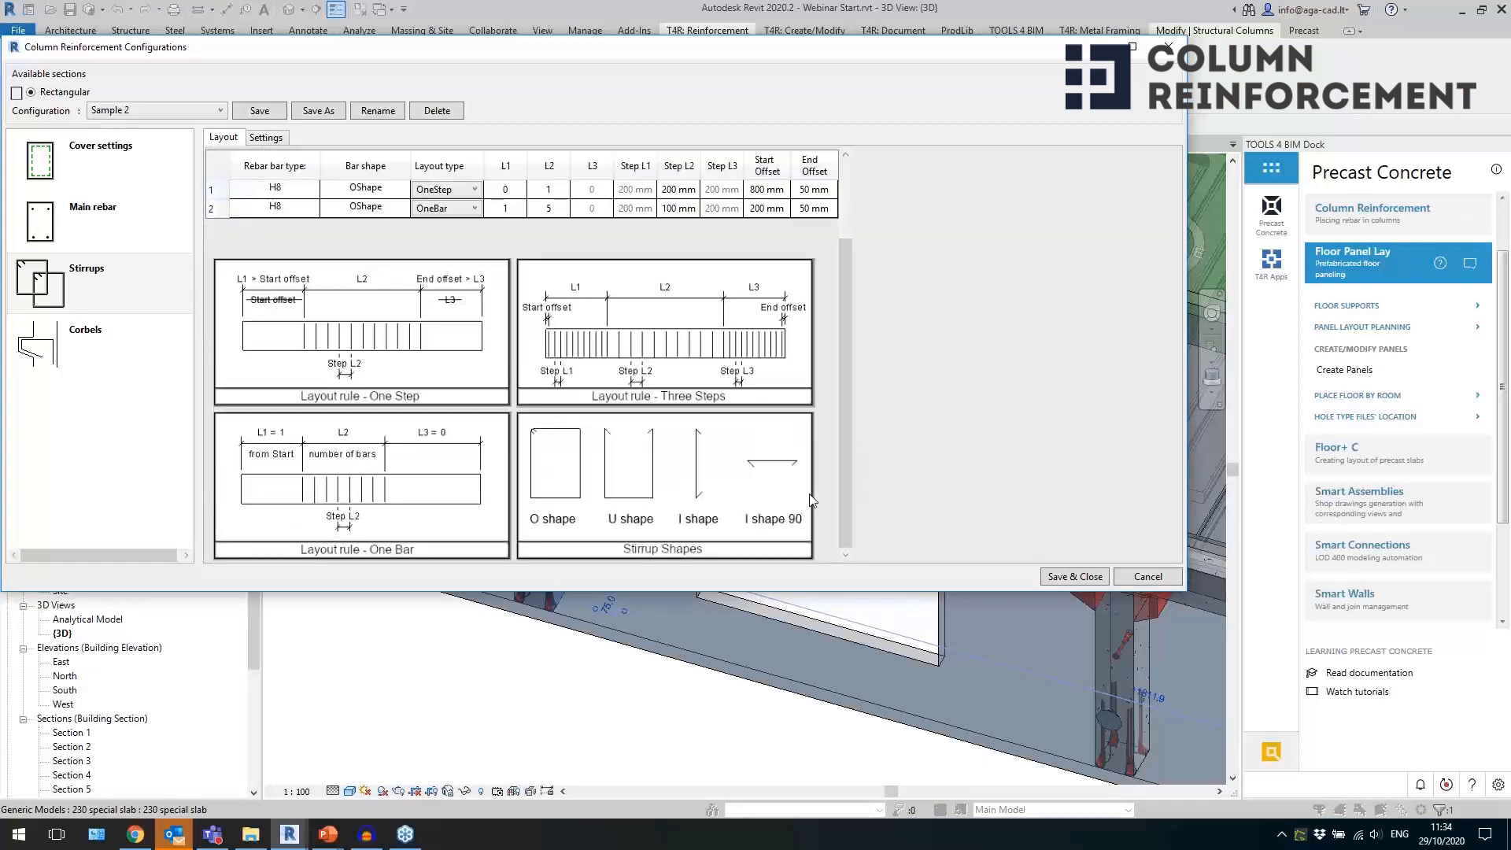
# Review the corbel rebar layout for C_Corbel Sloped 700x500 with its Bar1 to Bar8 diagrams, and leave the configurations without saving.
pyautogui.click(122, 347)
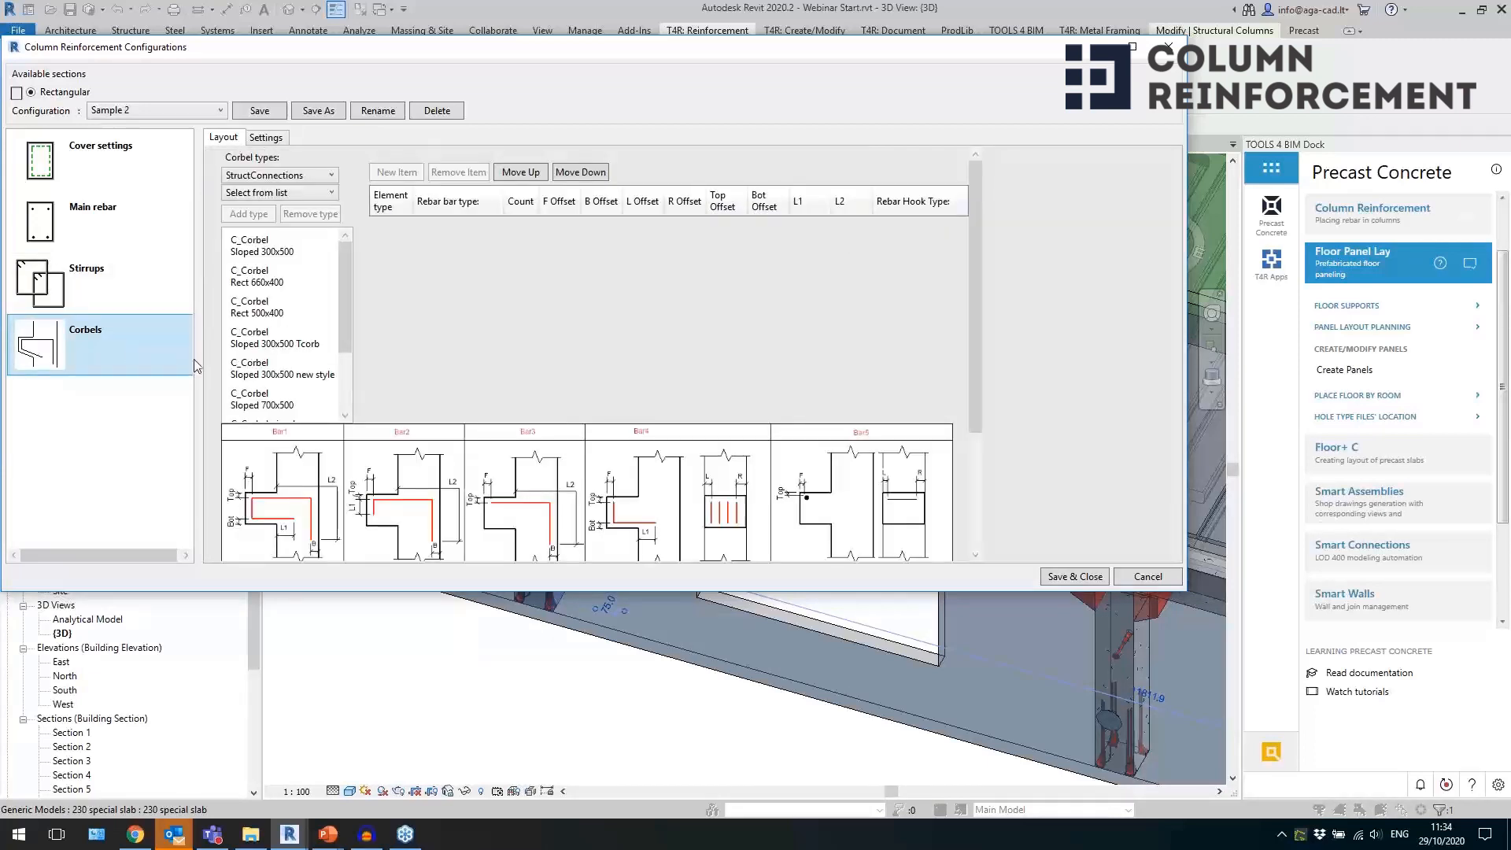
pyautogui.click(293, 402)
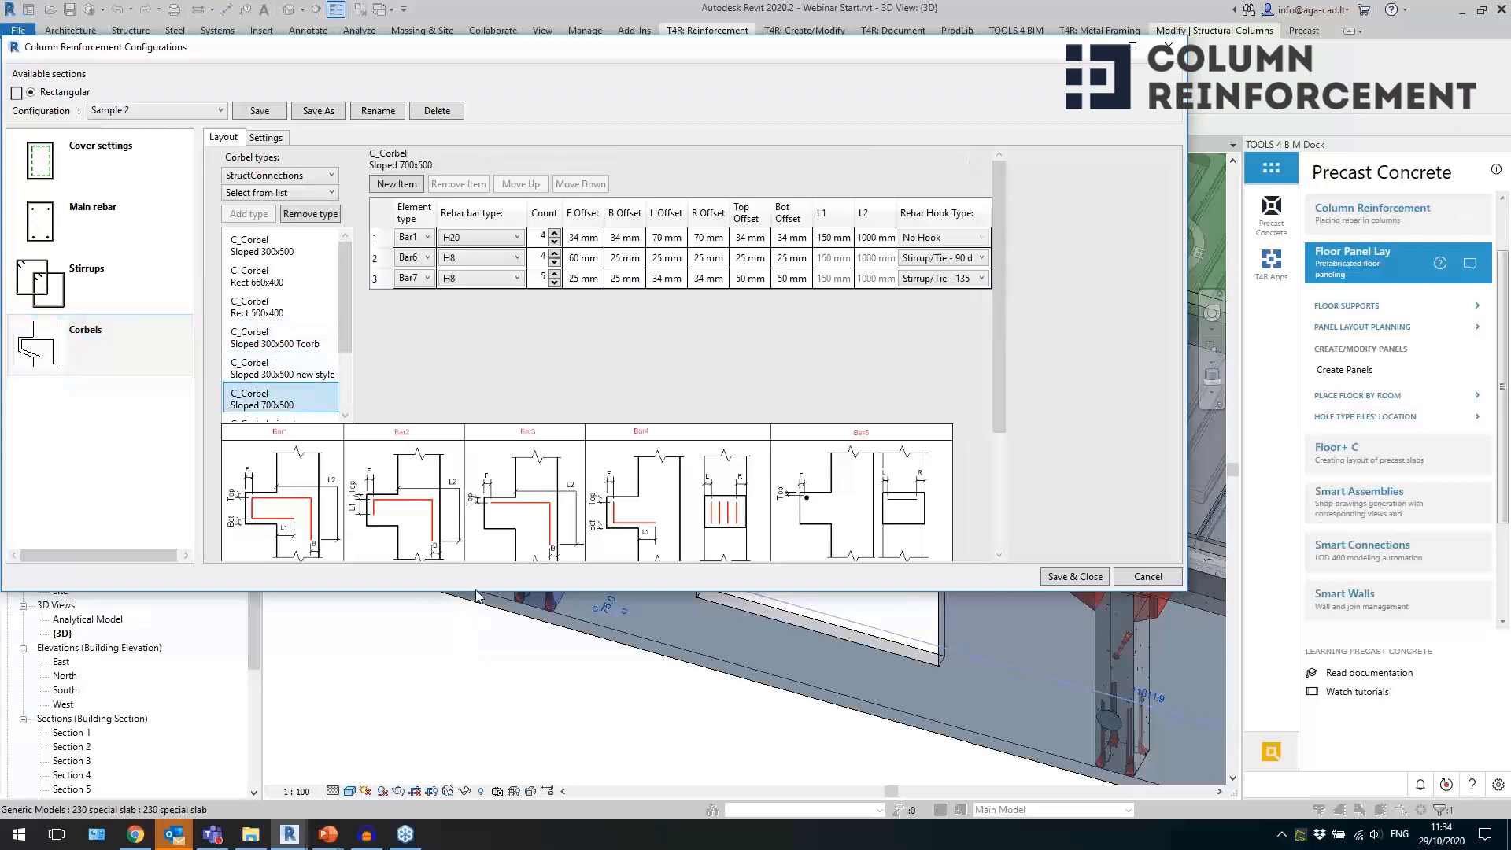
pyautogui.moveTo(475, 594); pyautogui.dragTo(487, 750)
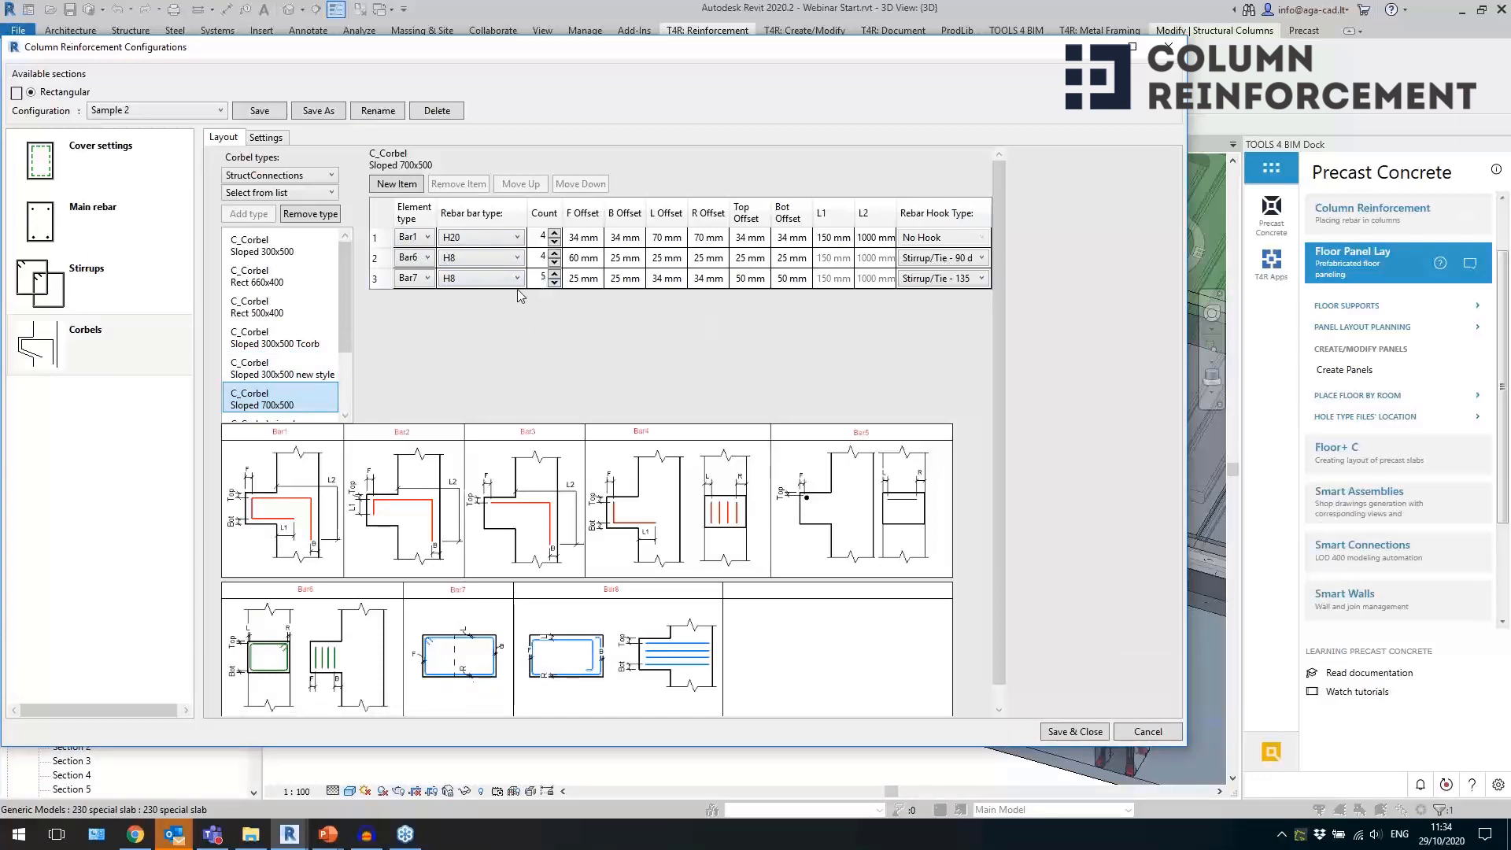
pyautogui.click(1167, 50)
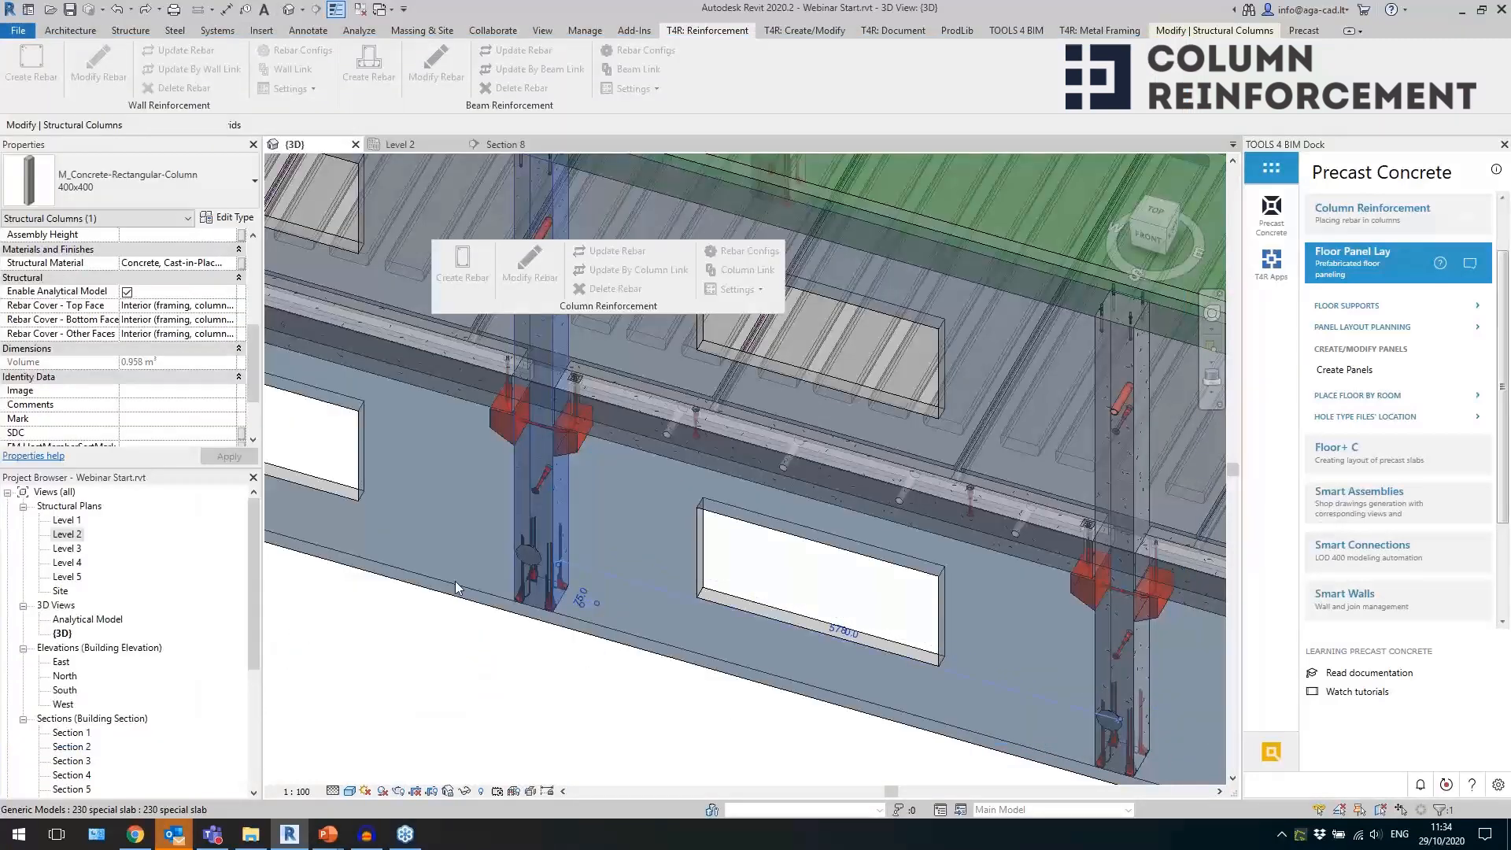
# Select the Sloped 250x400 corbel on the west side of the column and examine its properties.
pyautogui.click(502, 675)
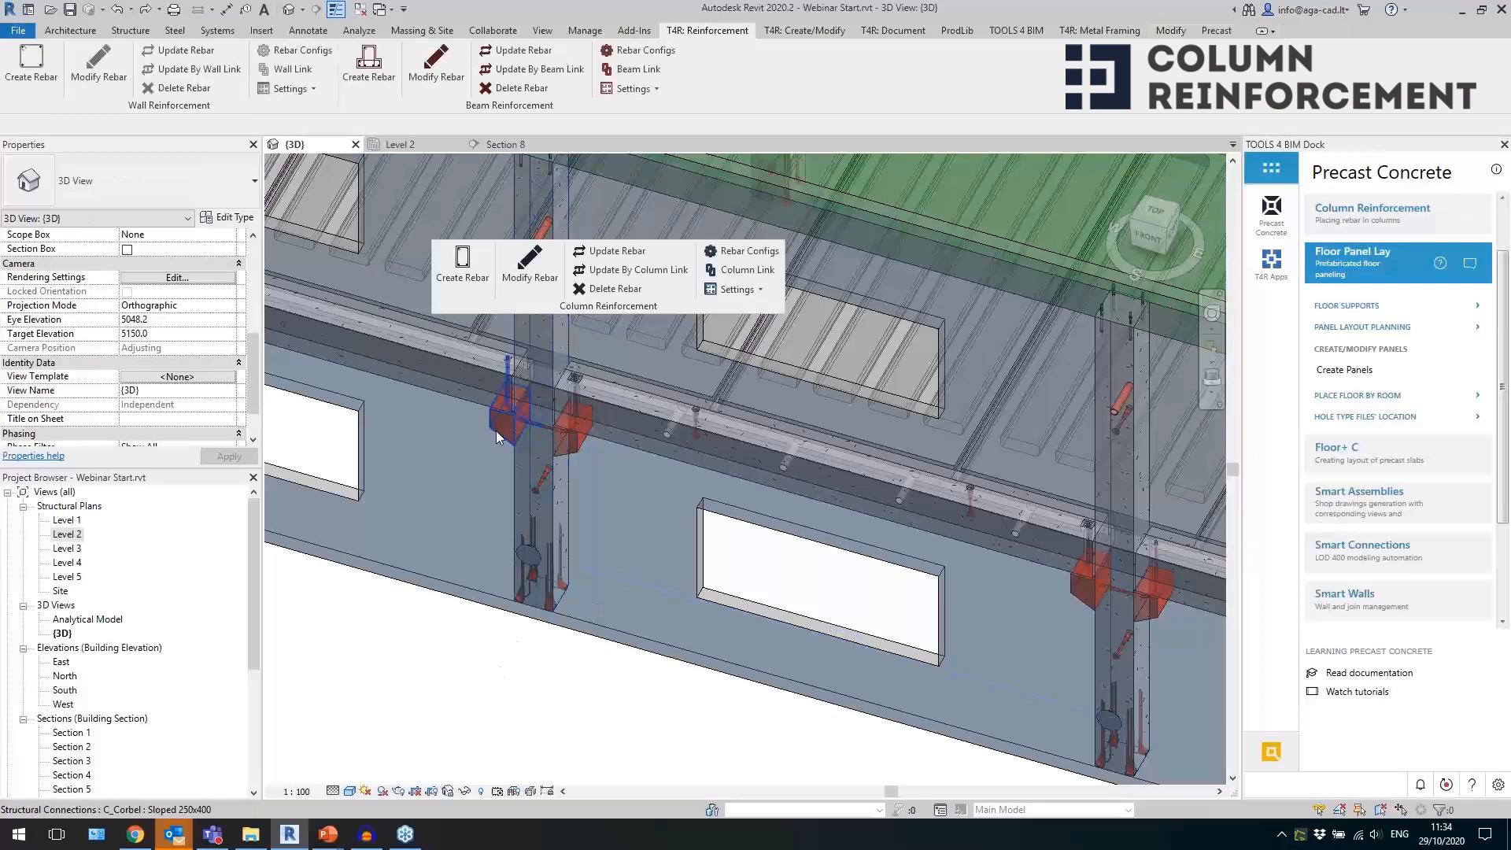
pyautogui.click(496, 431)
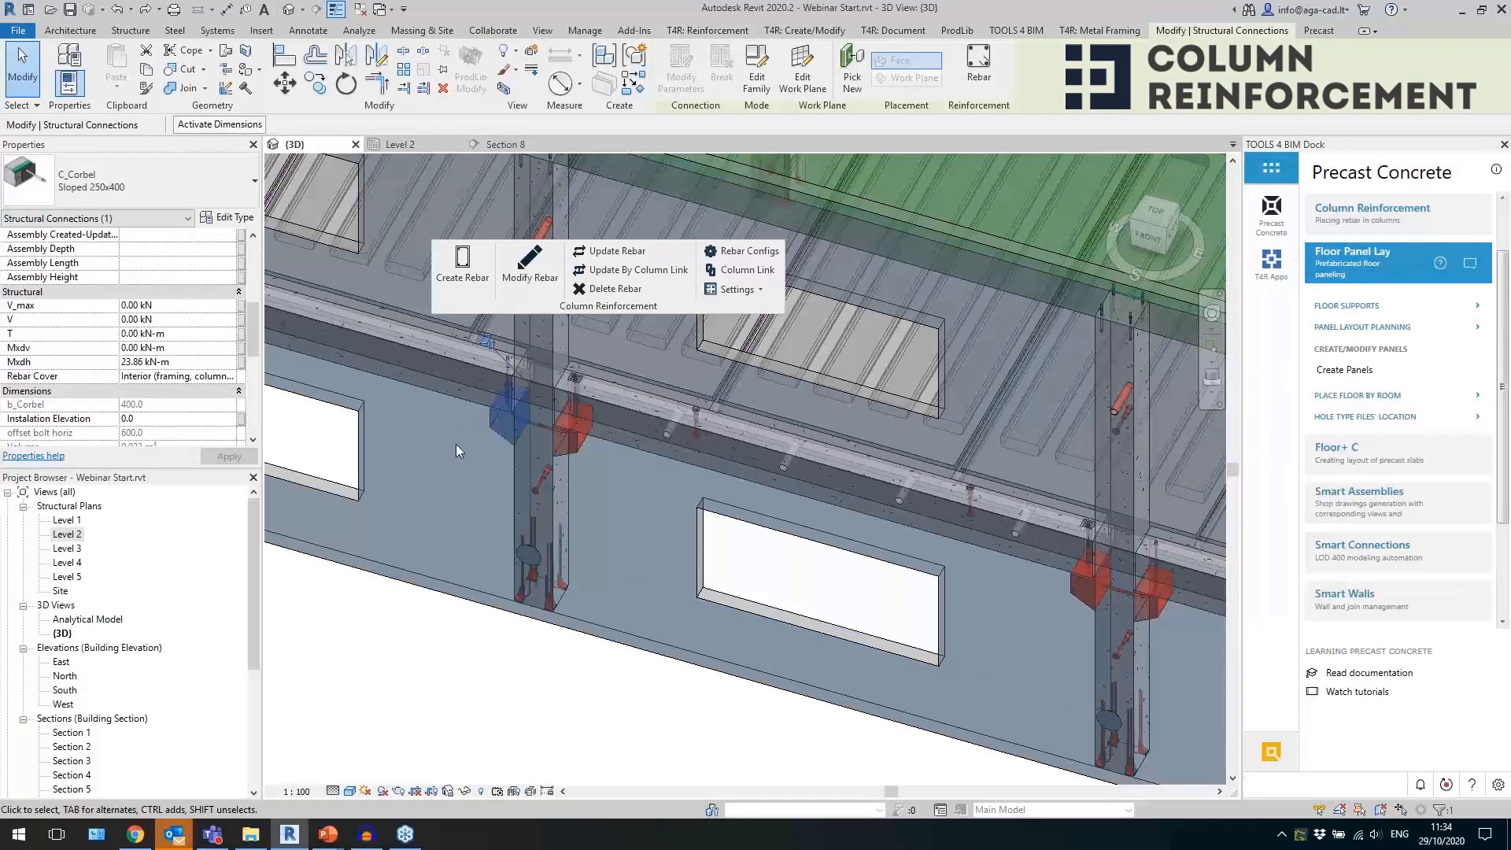
pyautogui.scroll(-5, 162, 358)
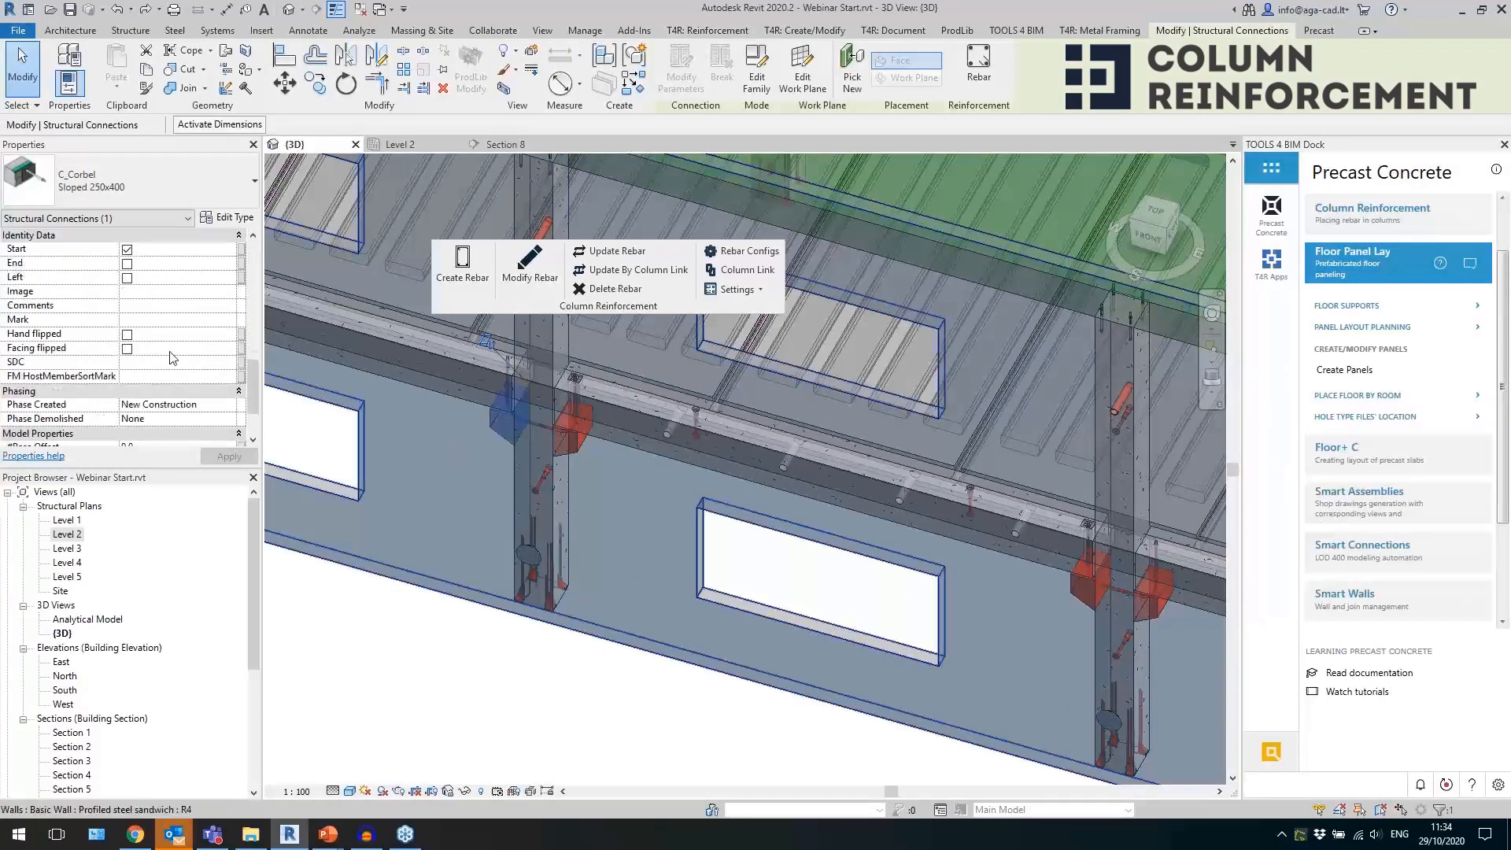
pyautogui.scroll(10, 198, 411)
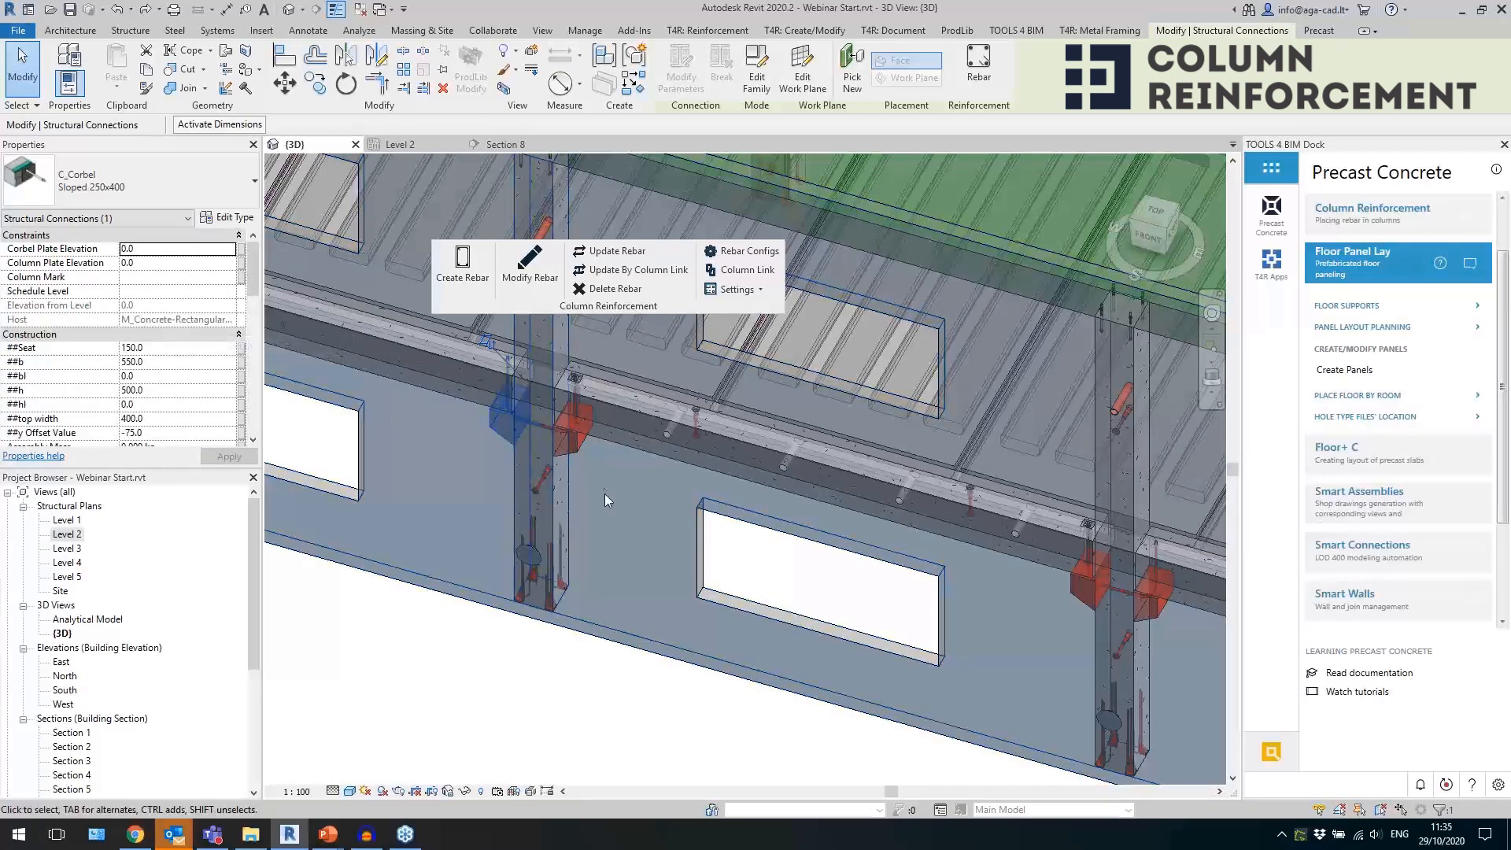
# Generate reinforcement for the 400x400 concrete column that carries the two corbels.
pyautogui.scroll(2, 583, 476)
pyautogui.click(564, 497)
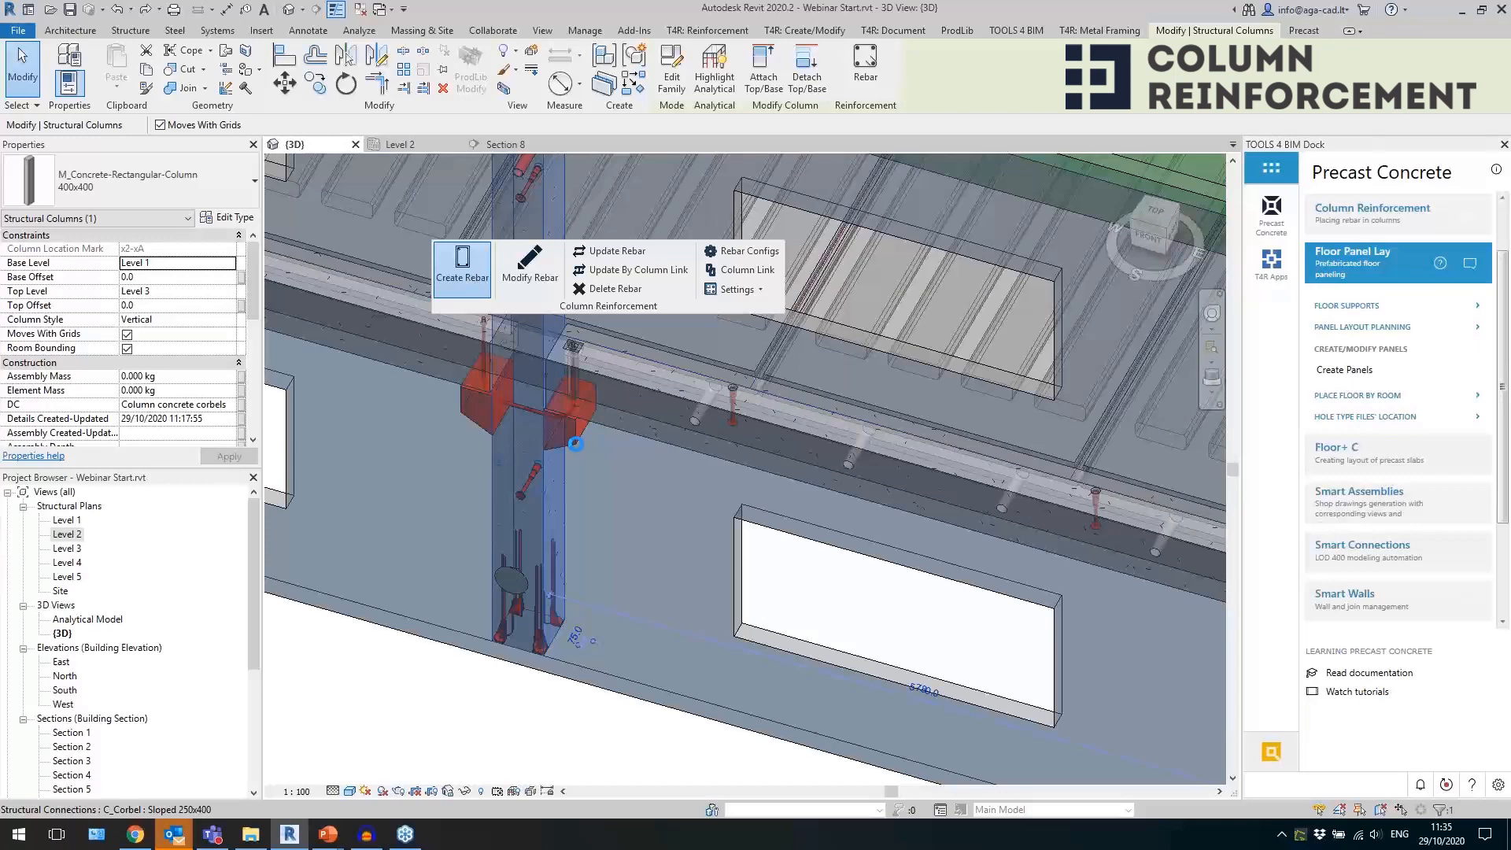
pyautogui.scroll(3, 505, 357)
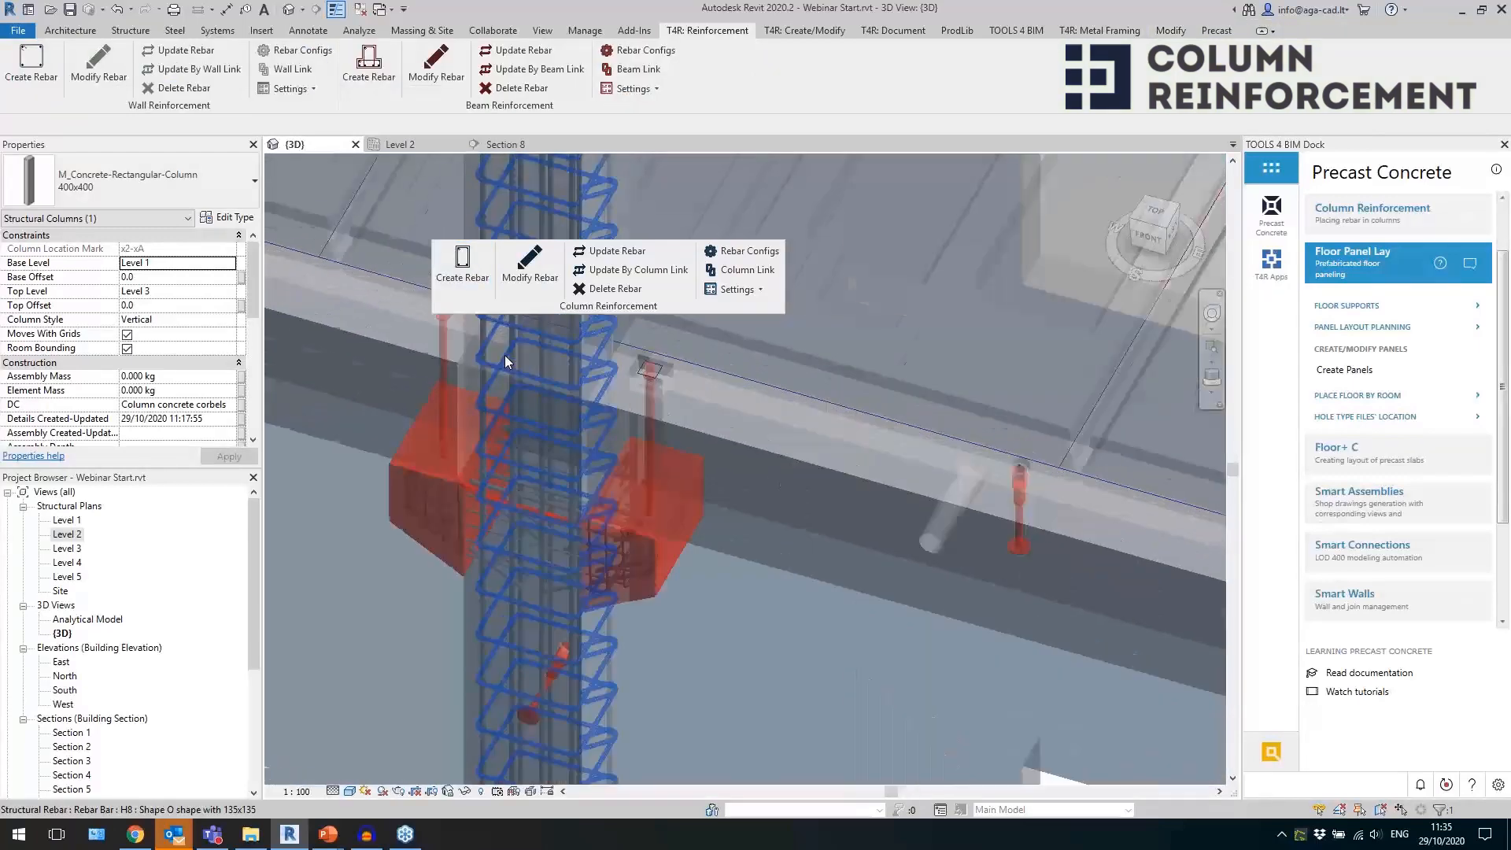
# Inspect the generated rebar cage around both corbels, including an H8 stirrup inside one of them.
pyautogui.click(429, 569)
pyautogui.keyDown('shift'); pyautogui.moveTo(435, 564); pyautogui.dragTo(600, 451, button='middle'); pyautogui.keyUp('shift')
pyautogui.scroll(5, 493, 560)
pyautogui.press('Escape')
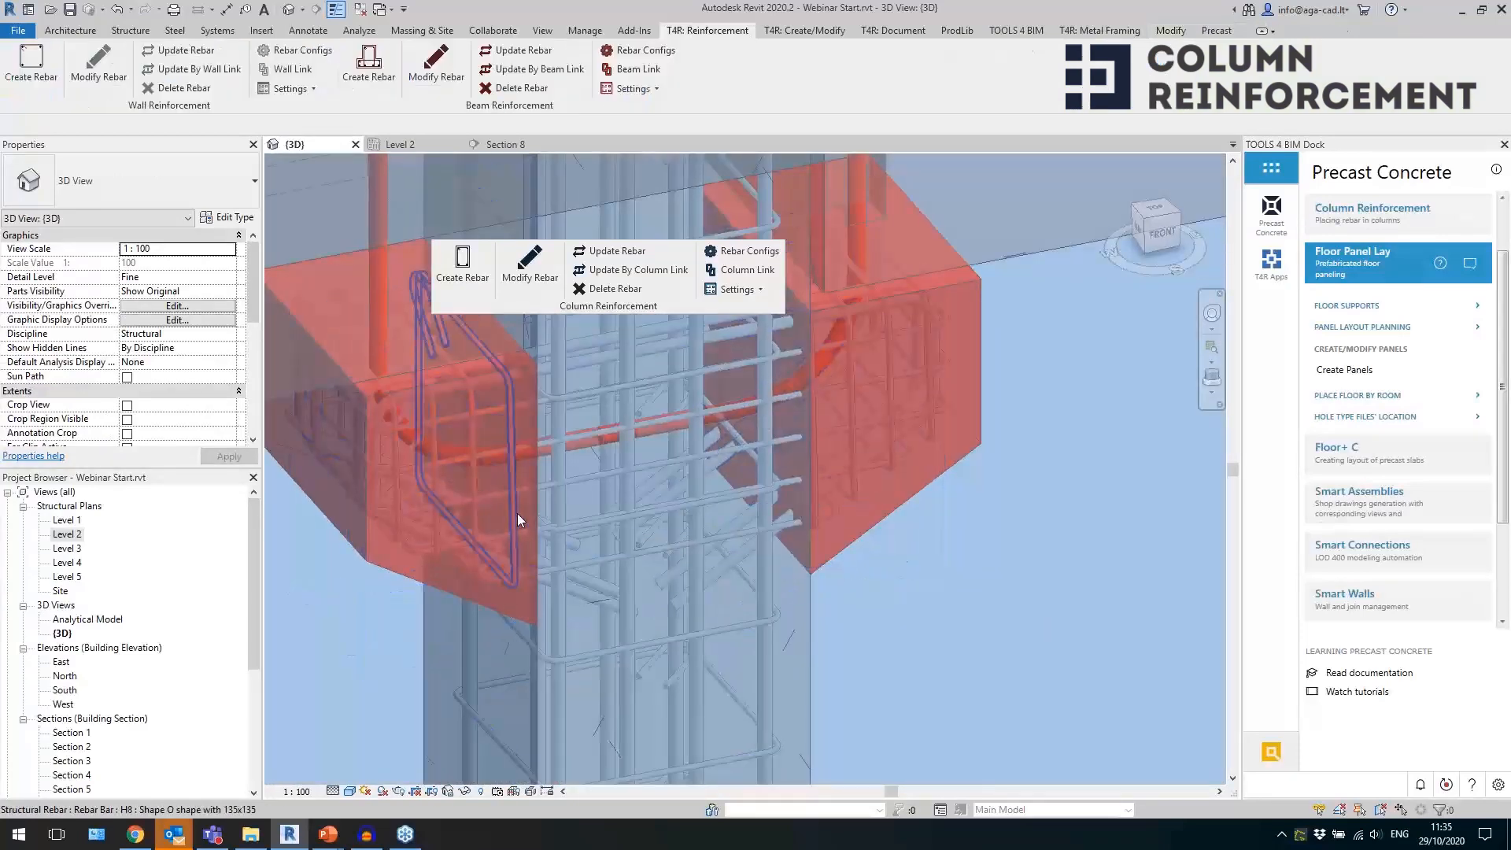
pyautogui.click(517, 513)
pyautogui.scroll(-2, 660, 546)
pyautogui.scroll(-3, 566, 424)
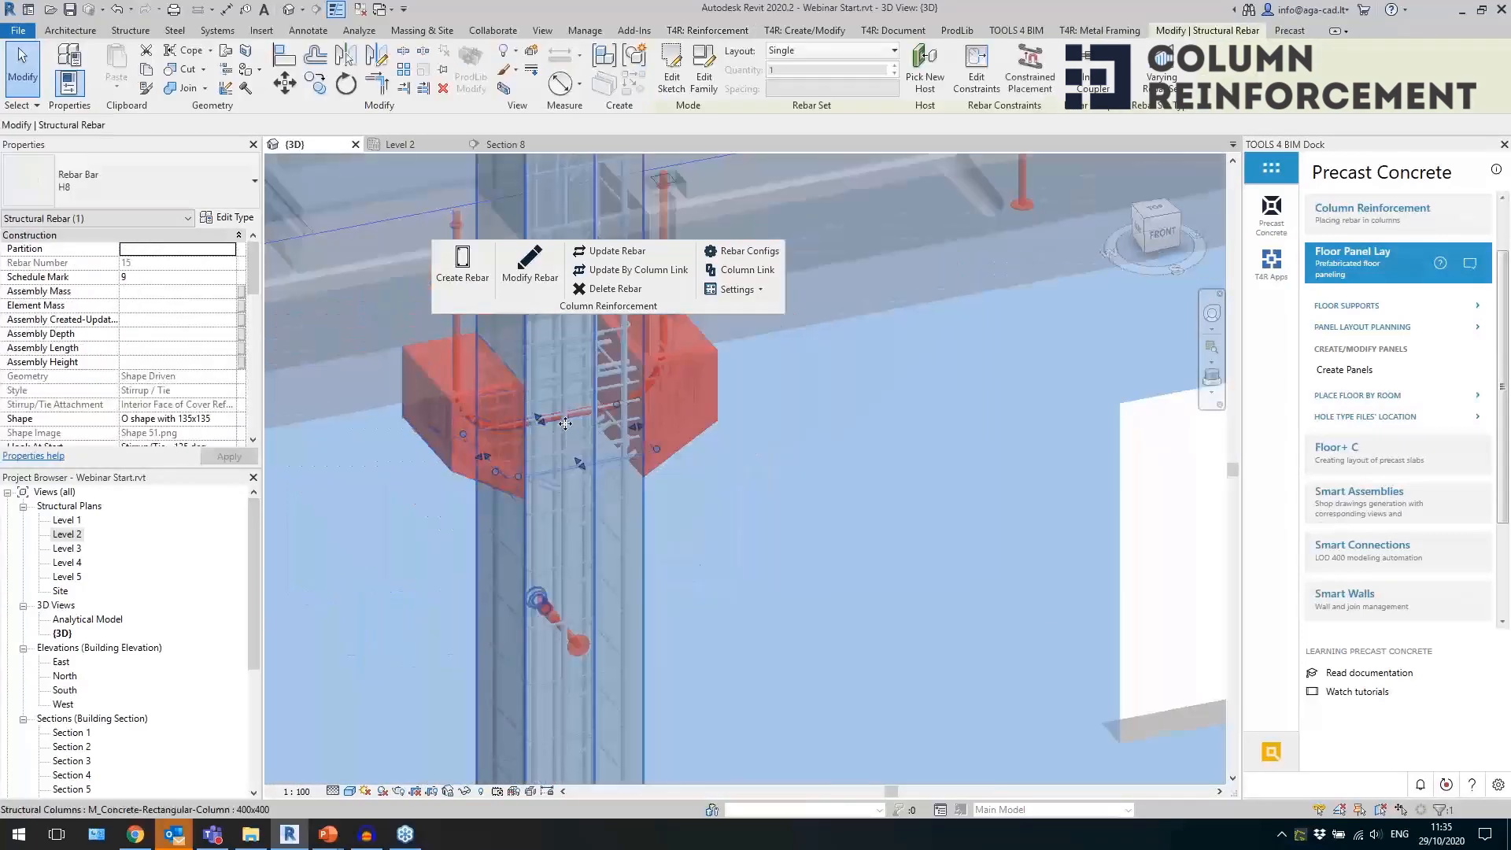
pyautogui.press('Escape')
pyautogui.click(668, 465)
pyautogui.press('Escape')
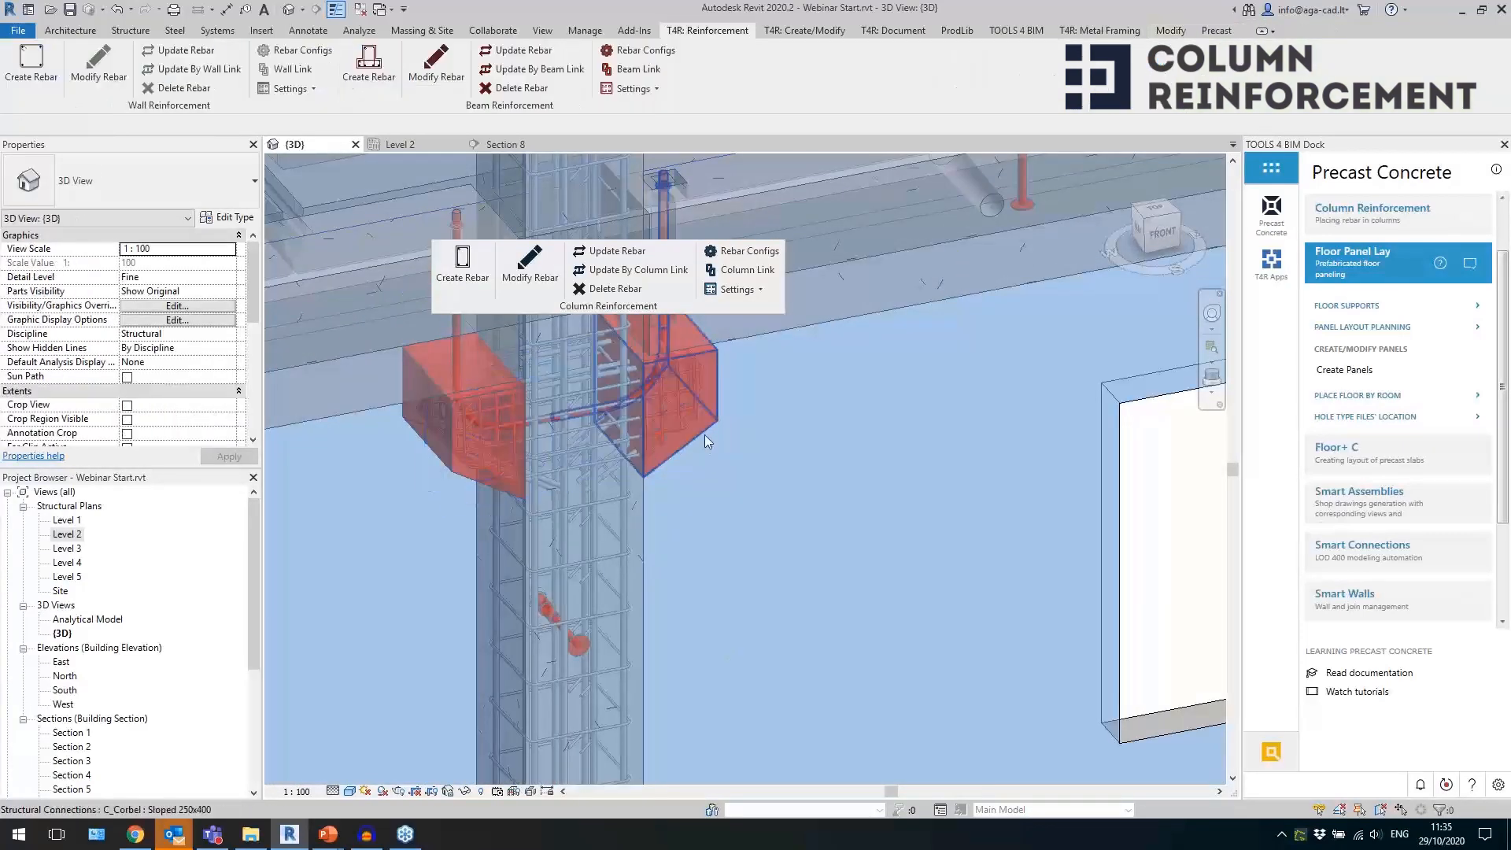
# Copy one Sloped 250x400 corbel vertically down the same column, just above the circular plate near its base.
pyautogui.click(705, 435)
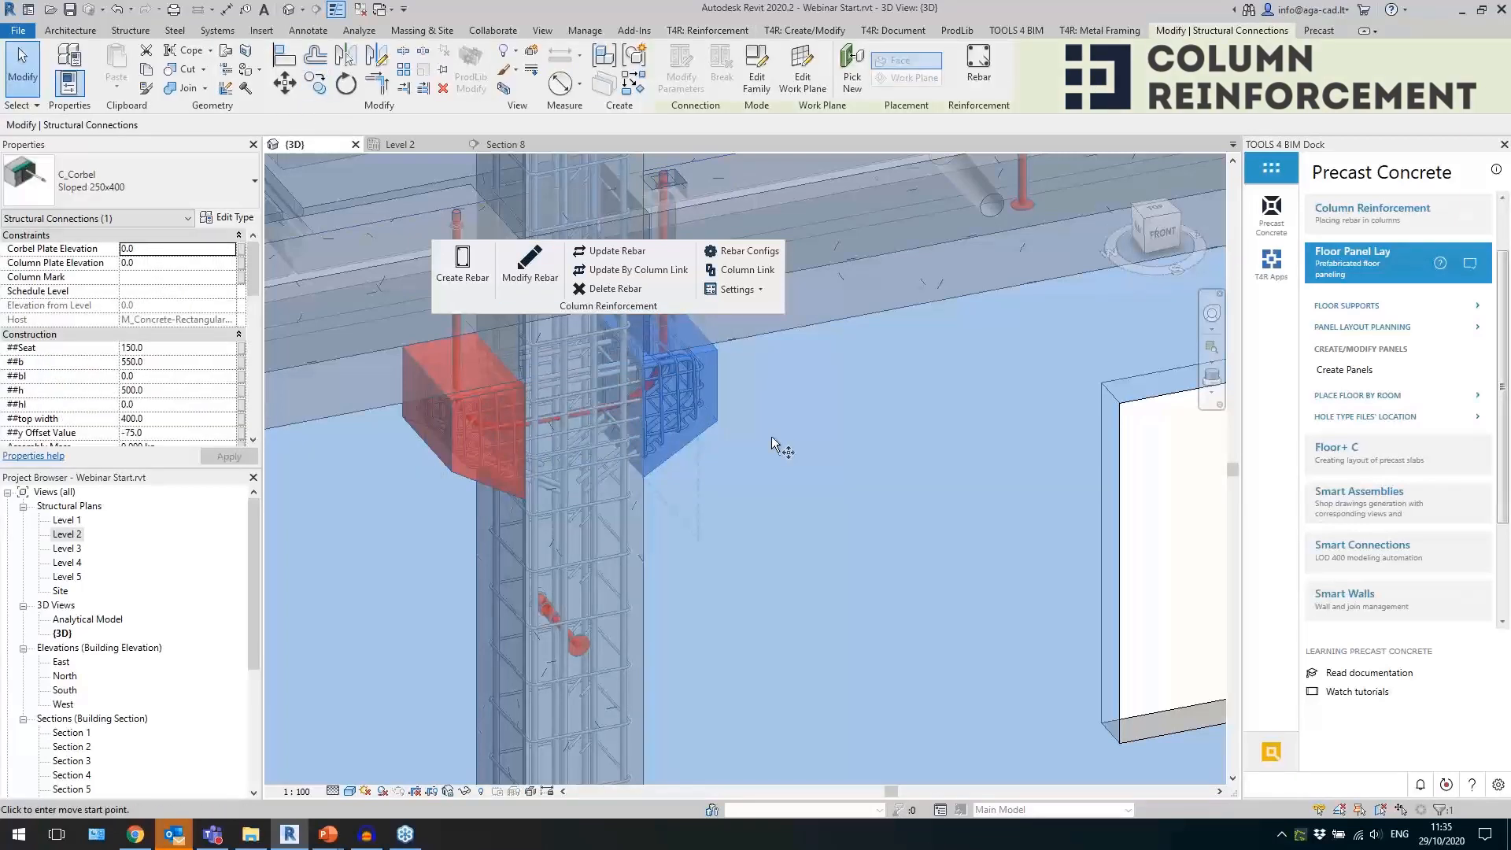
pyautogui.click(746, 391)
pyautogui.scroll(-3, 747, 394)
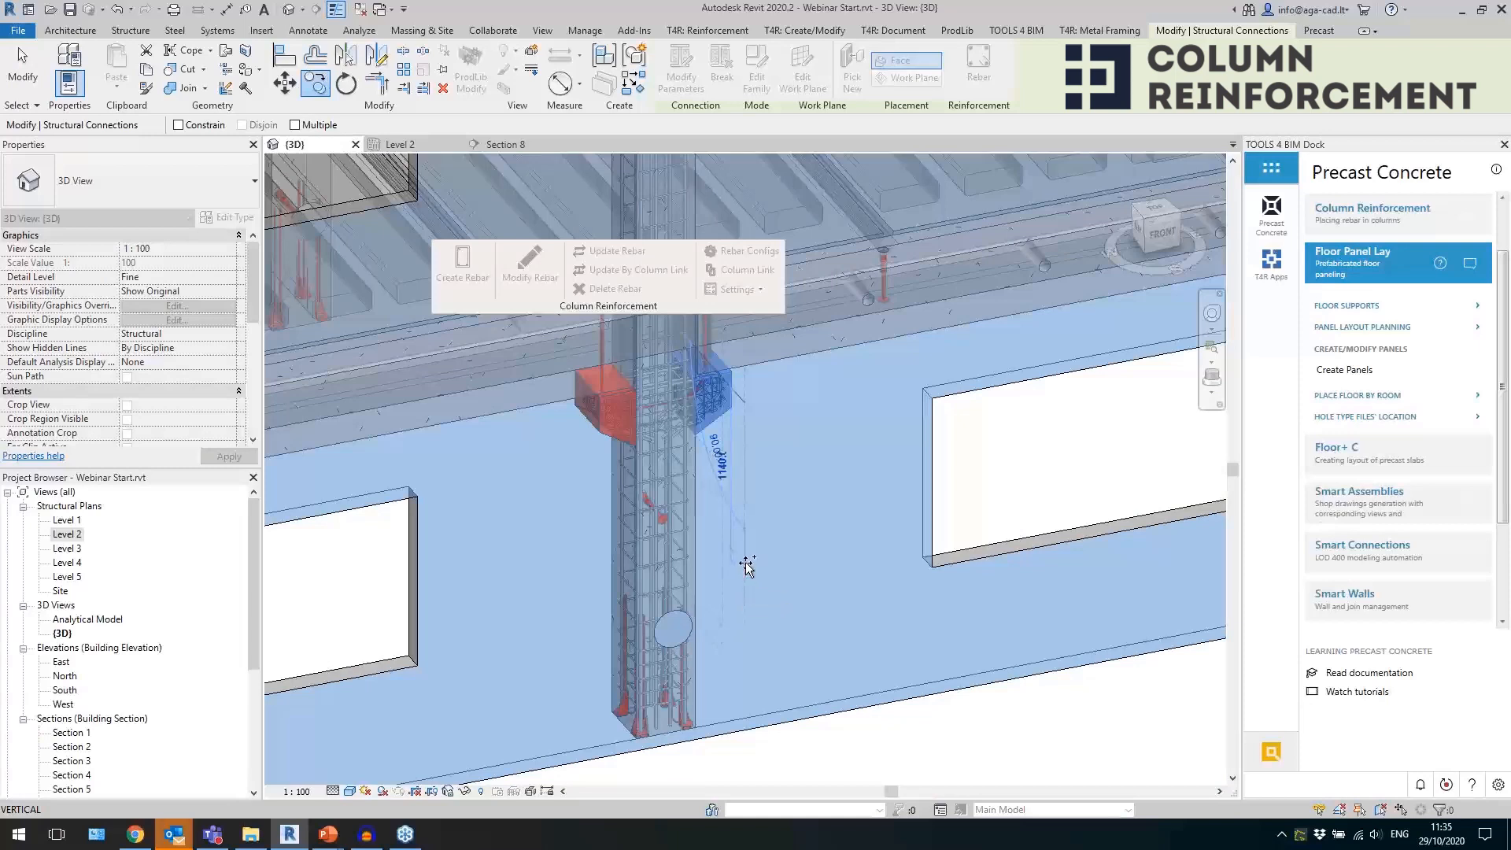
pyautogui.click(760, 587)
pyautogui.press('Escape')
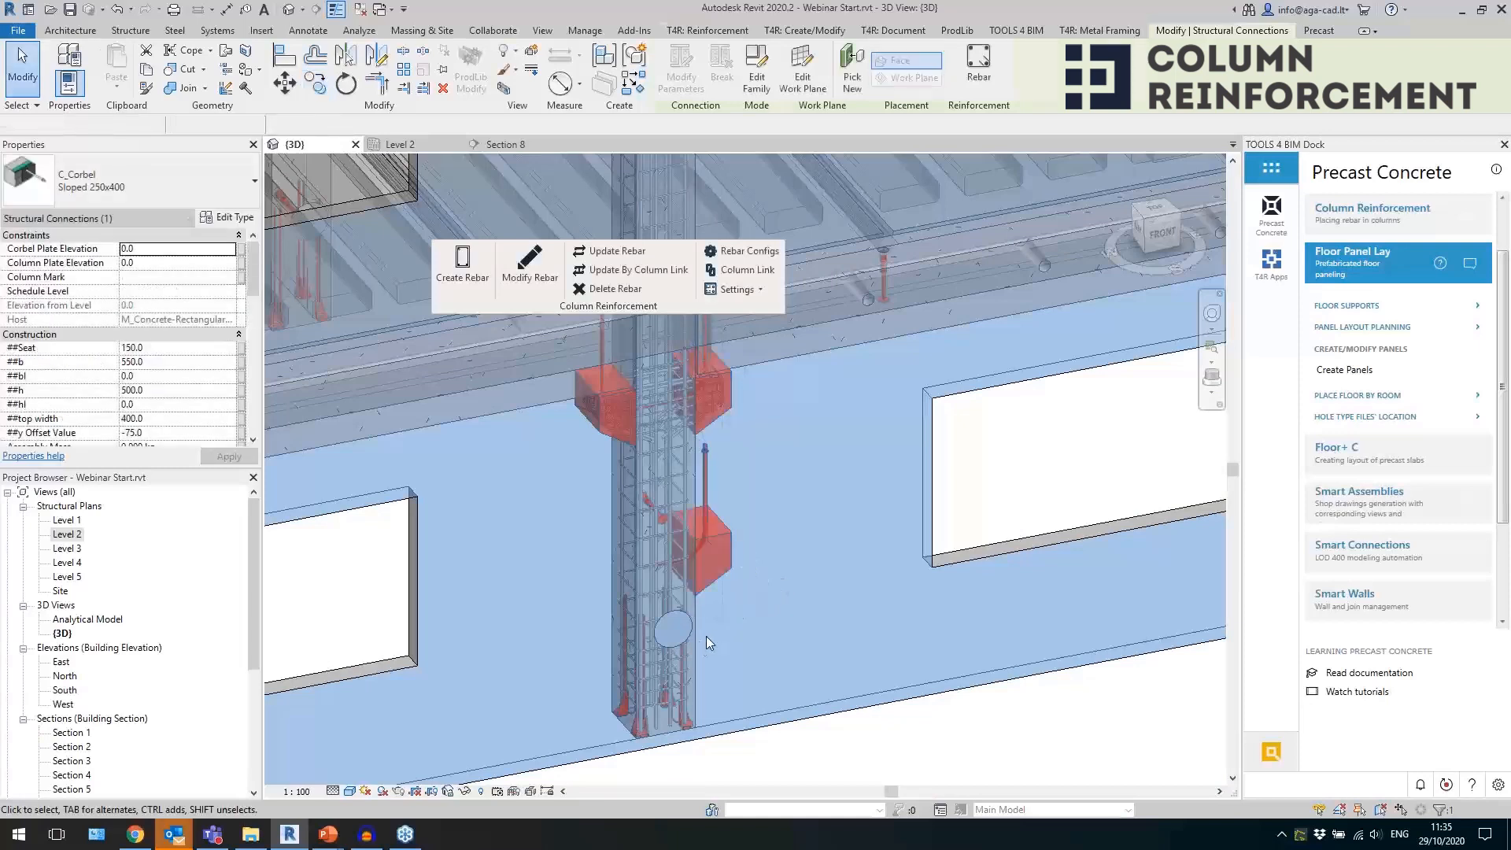
# Update the column's rebar to include the copied lower corbel, and check the bars inside that corbel.
pyautogui.click(697, 641)
pyautogui.click(617, 251)
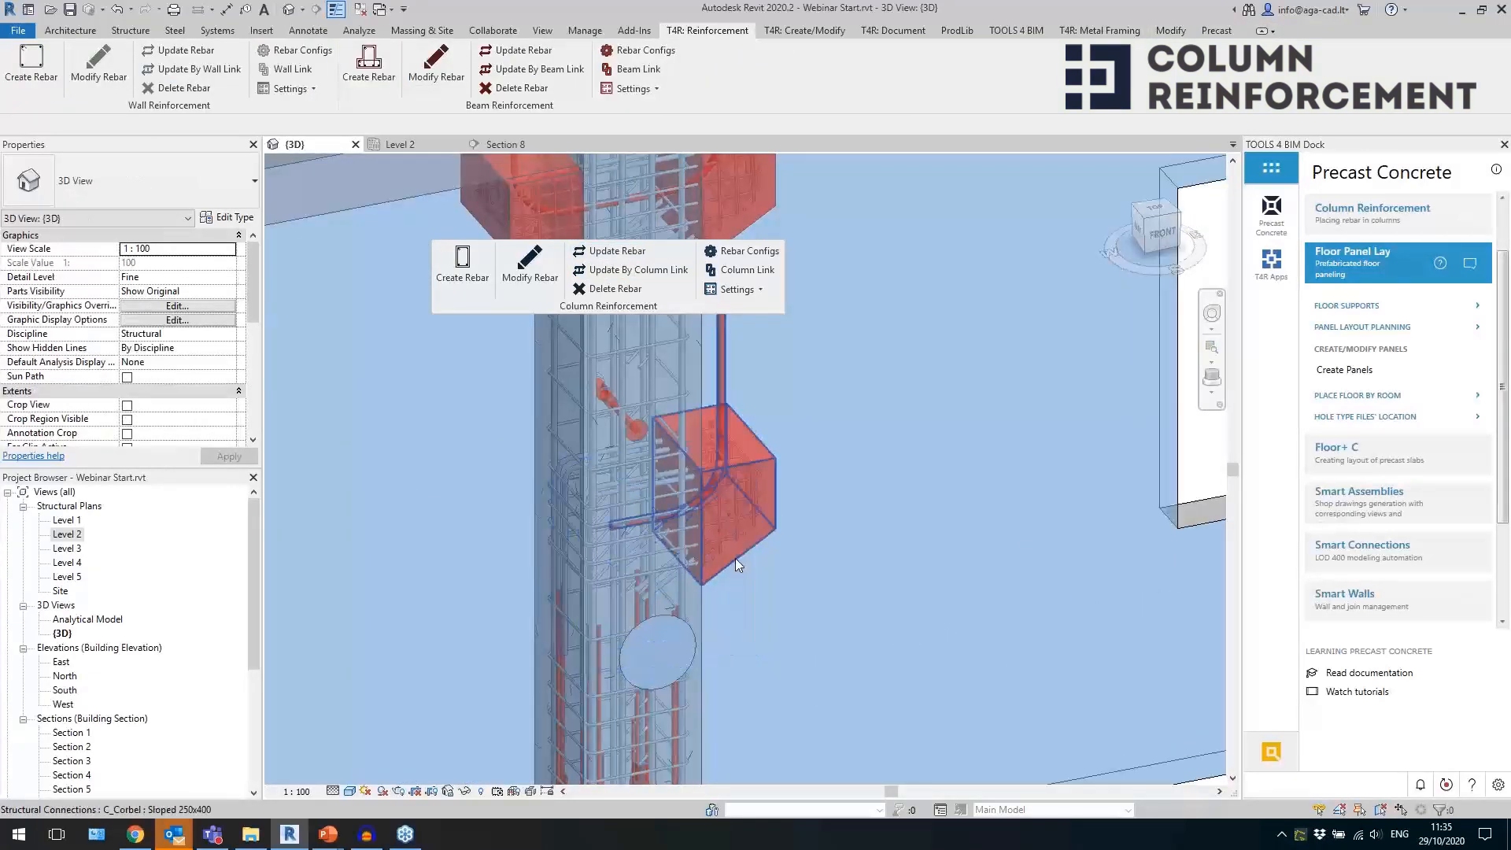
pyautogui.click(764, 563)
pyautogui.keyDown('shift'); pyautogui.moveTo(864, 579); pyautogui.dragTo(642, 592, button='middle'); pyautogui.keyUp('shift')
pyautogui.scroll(-3, 529, 417)
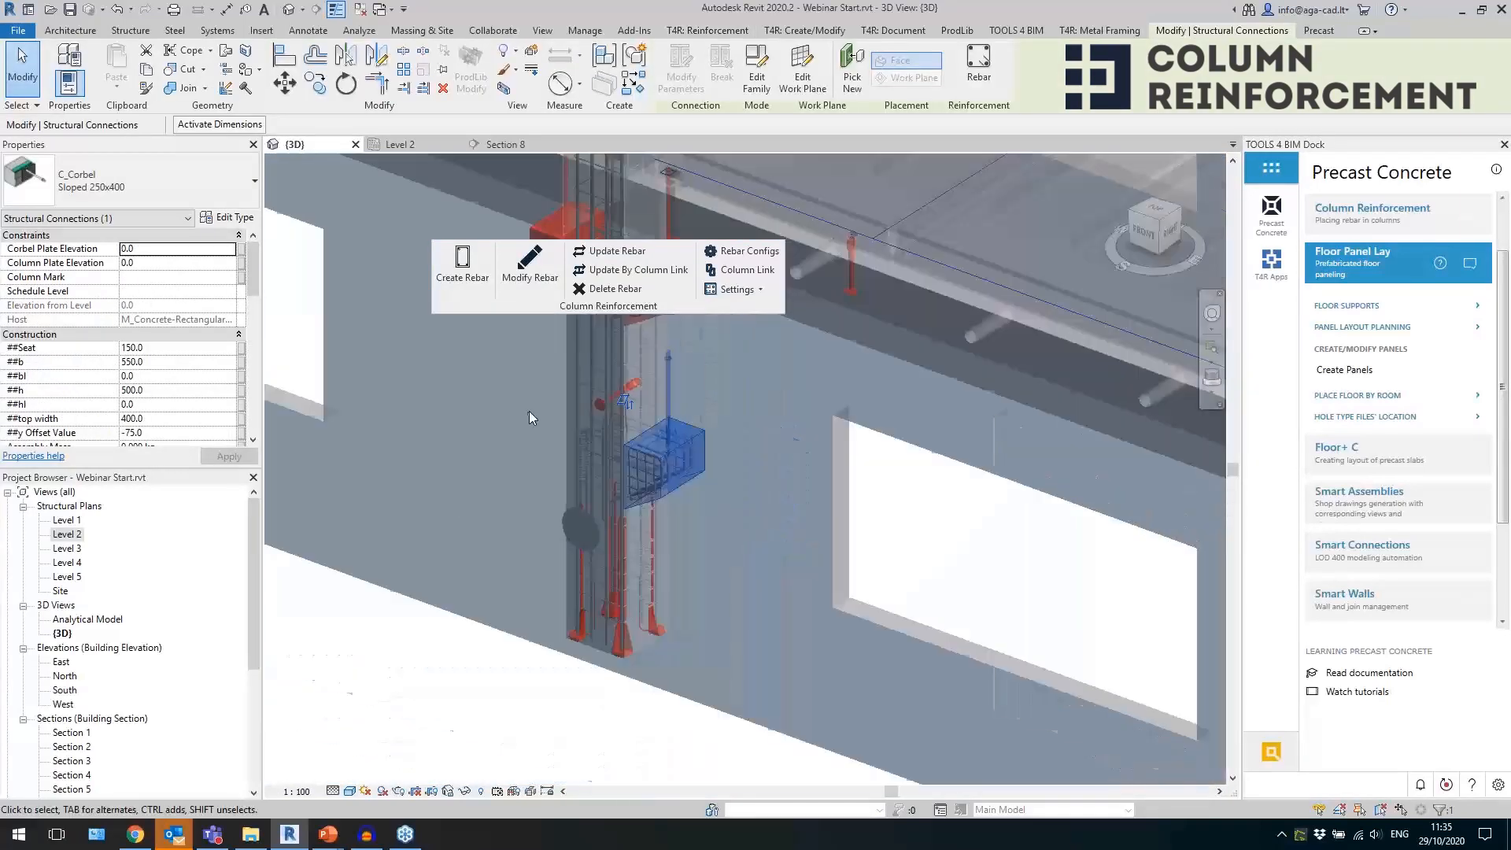
# Switch to Chrome to view the Column Reinforcement documentation and sample downloads on the AGACAD help page, and return to Revit.
pyautogui.click(149, 841)
pyautogui.scroll(-5, 758, 418)
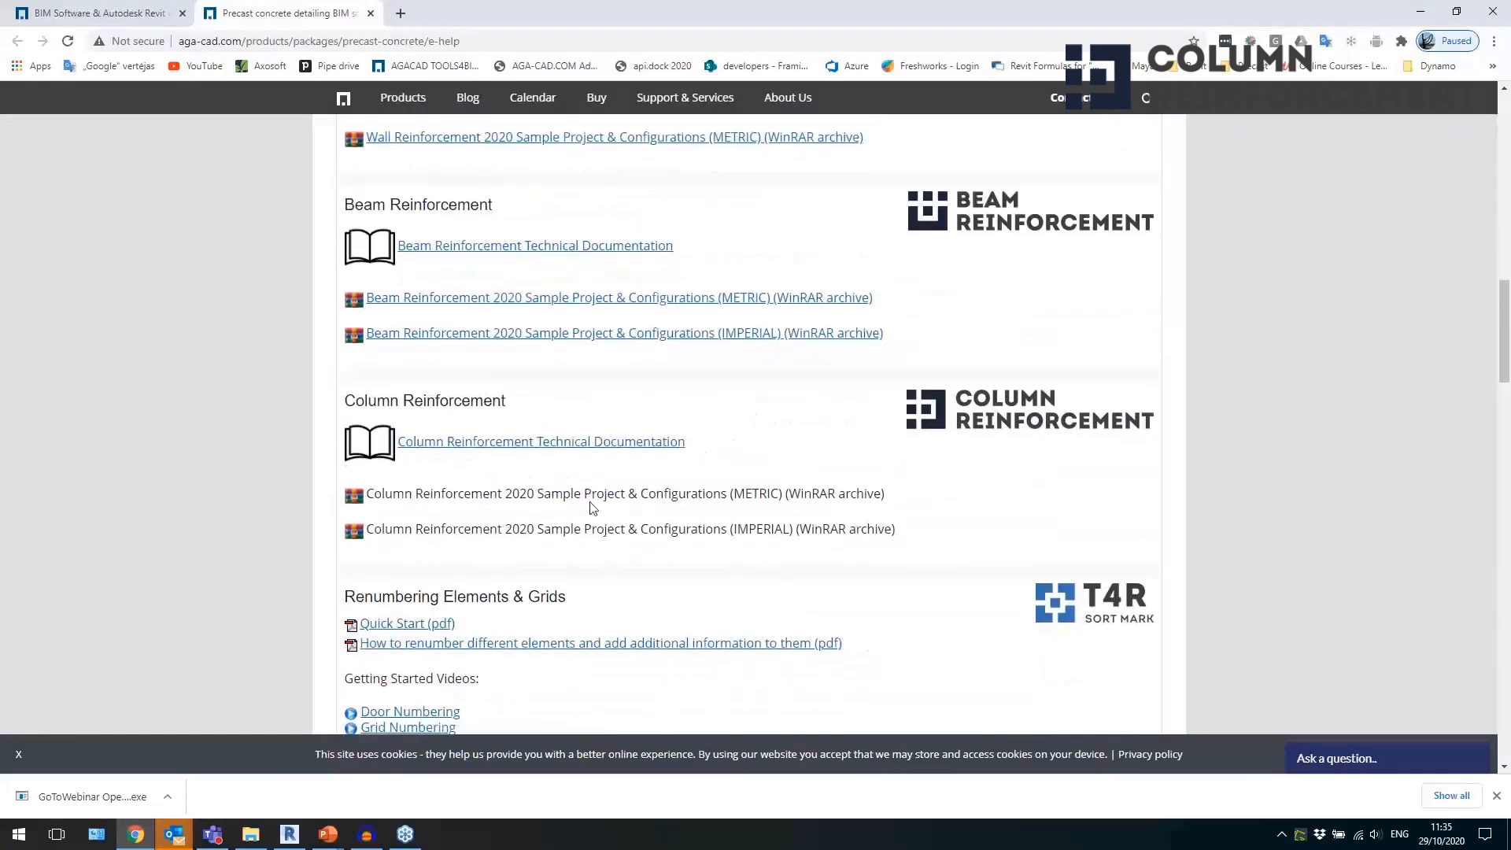
pyautogui.hotkey('alt', 'Tab')
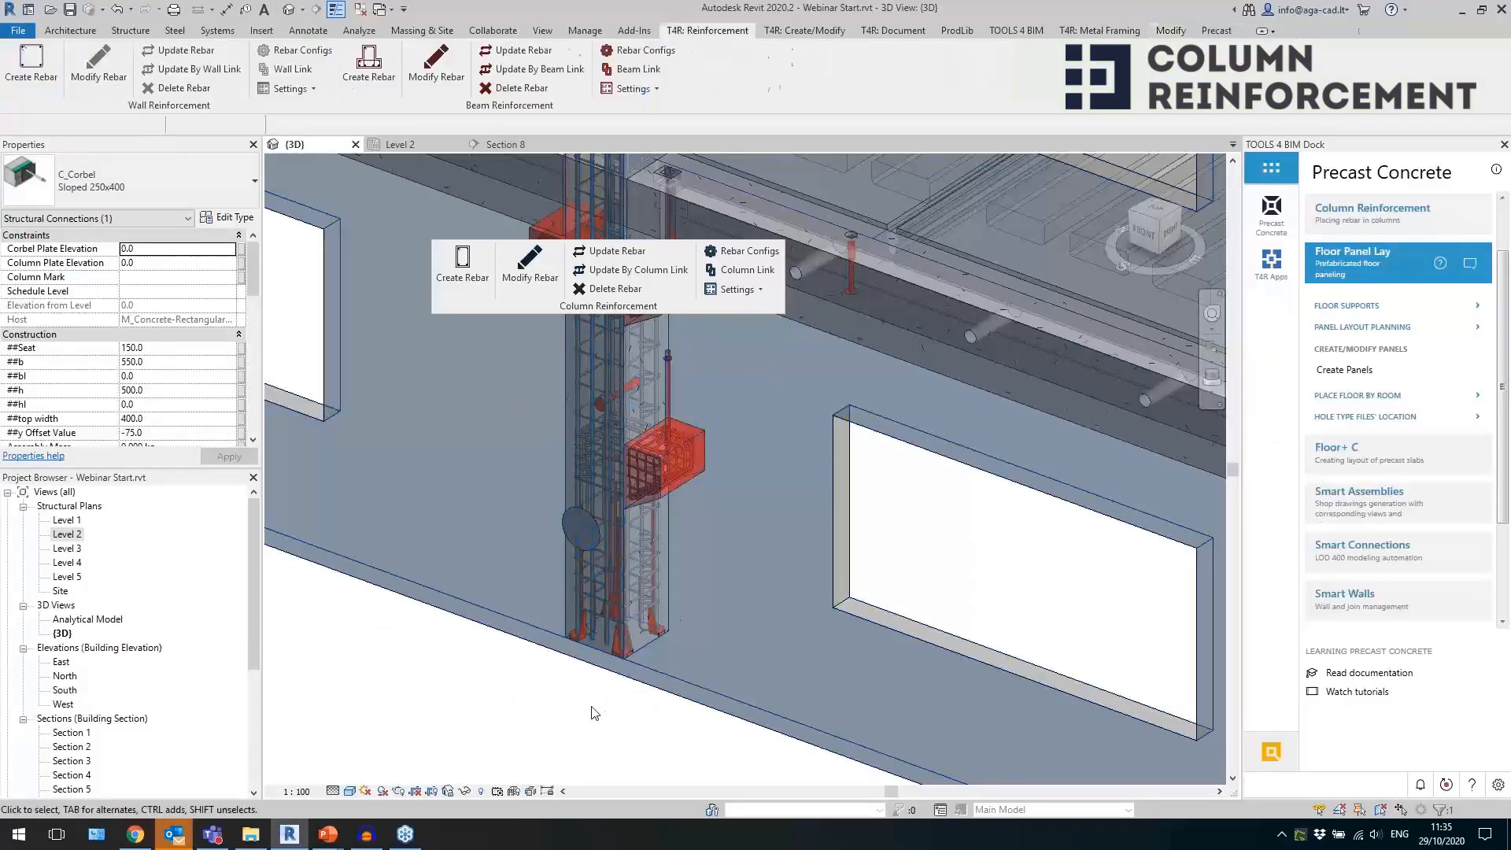
# Inspect the column's H20 main bars, the lower corbel's reinforcement and that corbel's properties.
pyautogui.scroll(2, 614, 440)
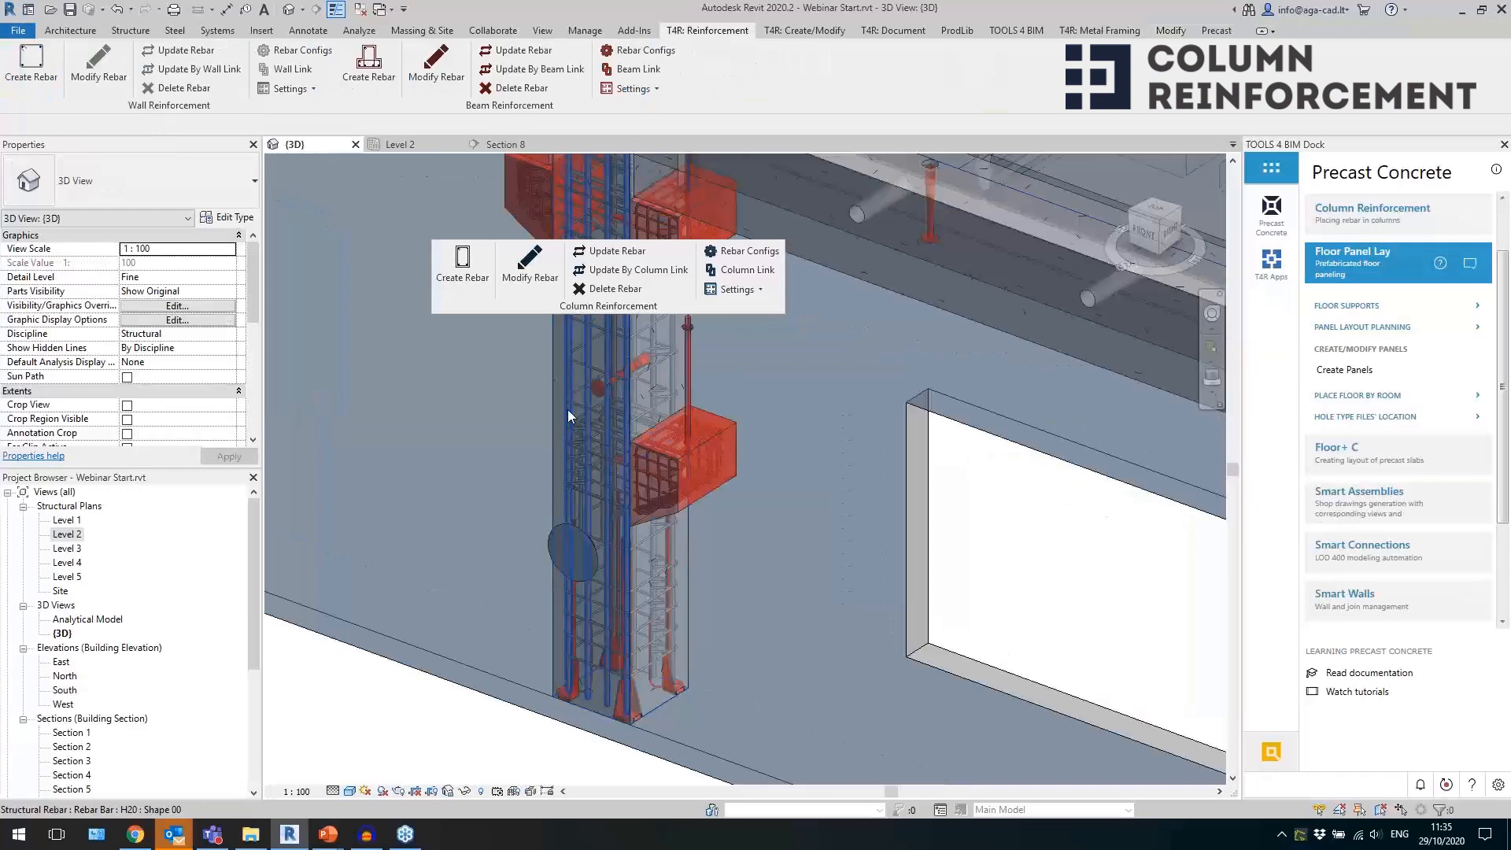
pyautogui.click(568, 409)
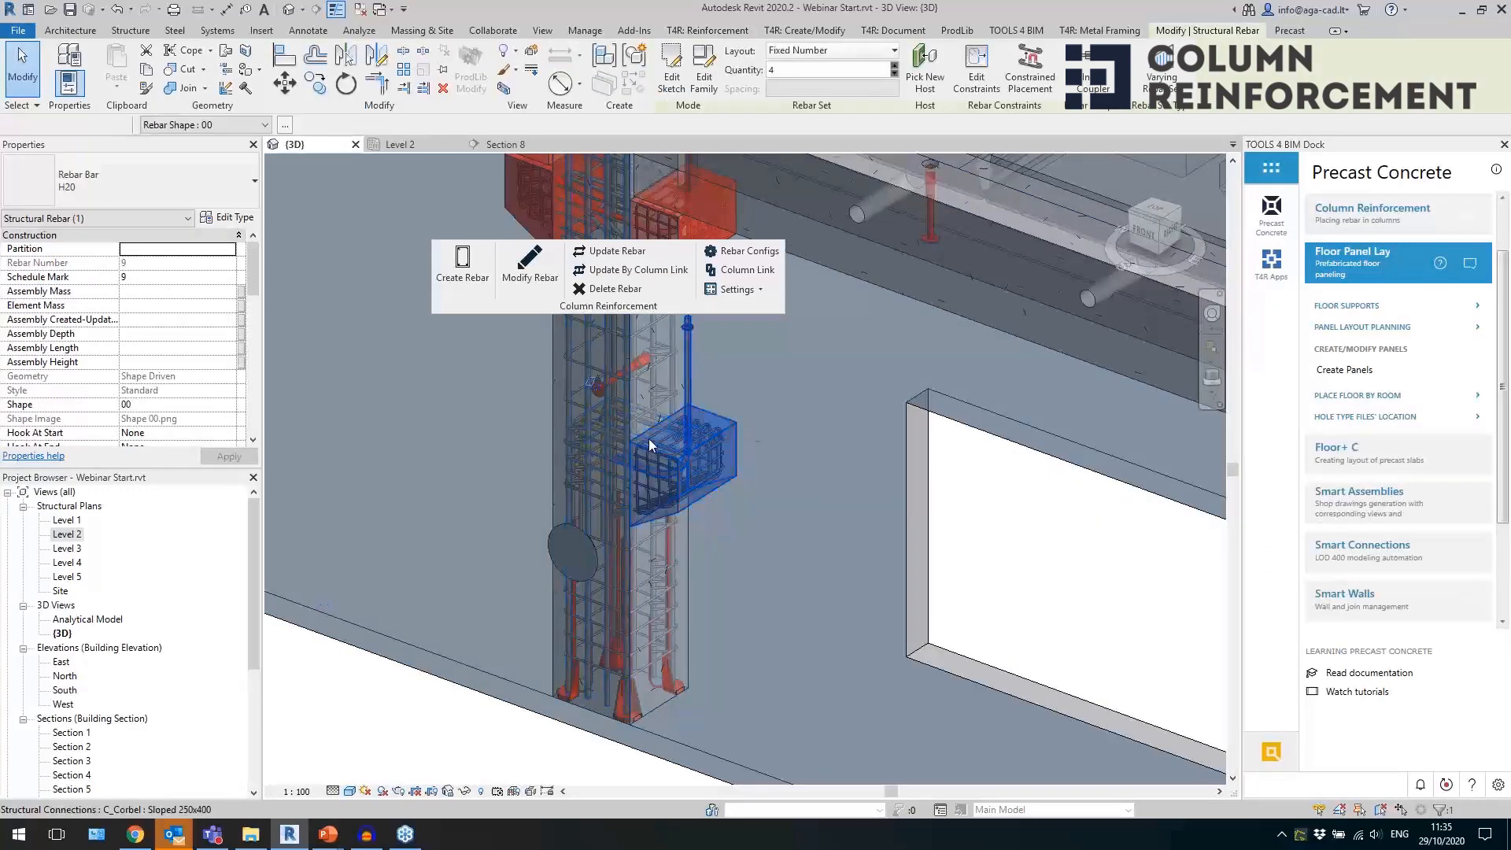
pyautogui.click(741, 433)
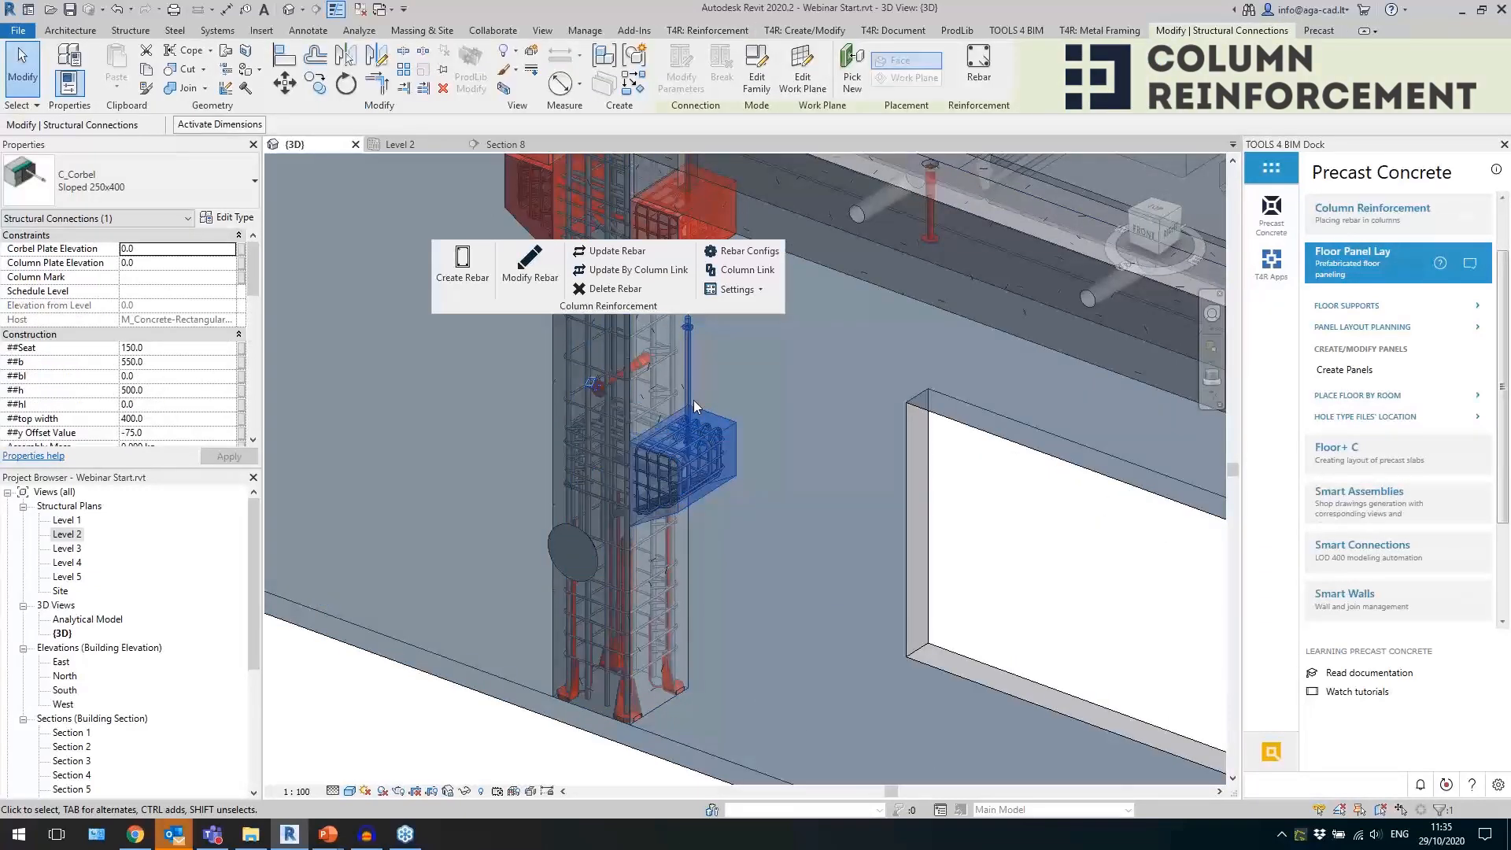
pyautogui.scroll(3, 697, 345)
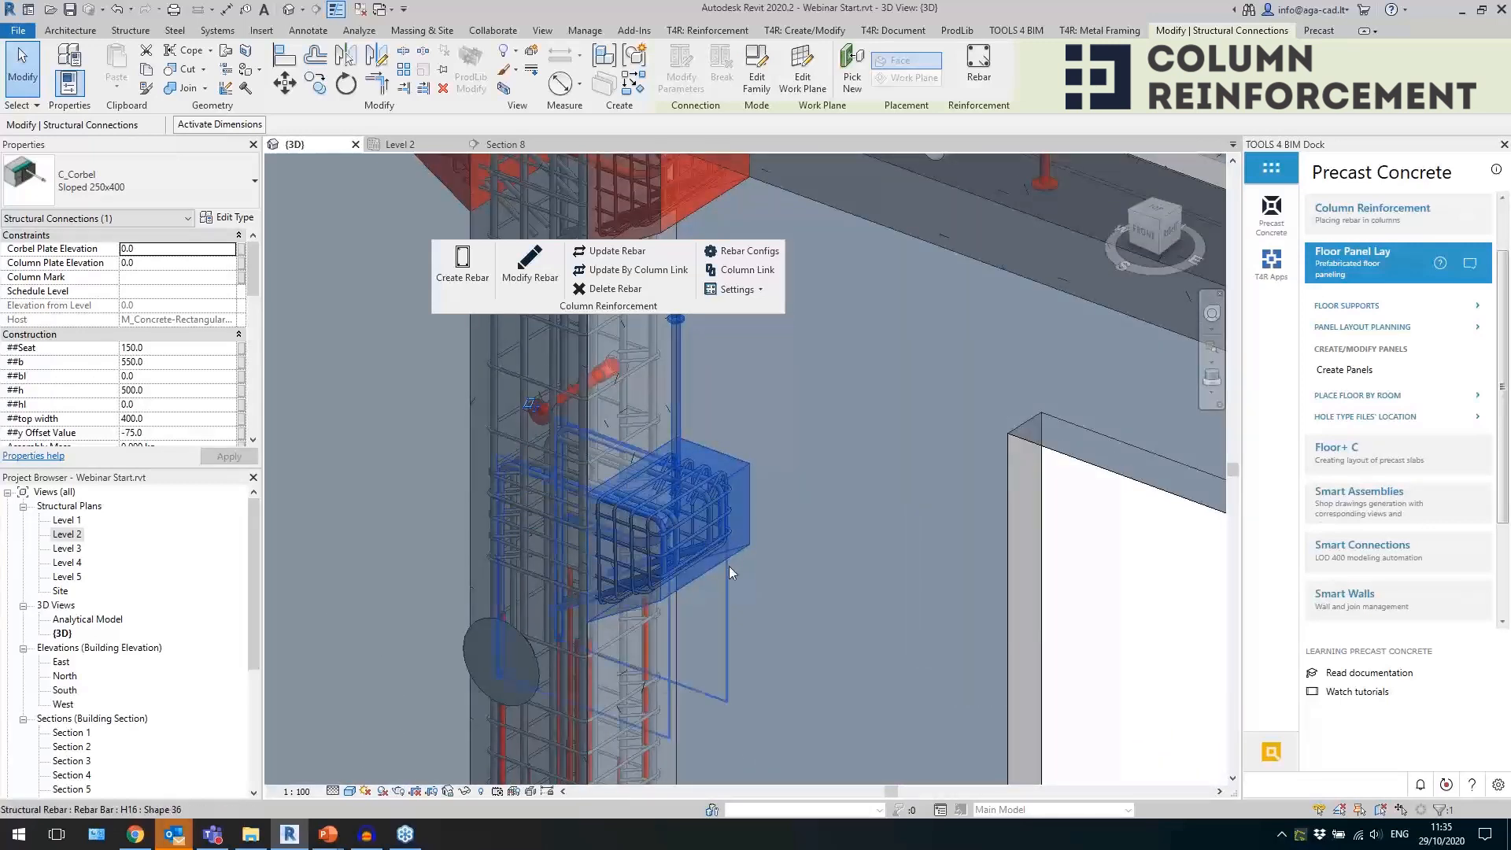
pyautogui.scroll(-10, 211, 331)
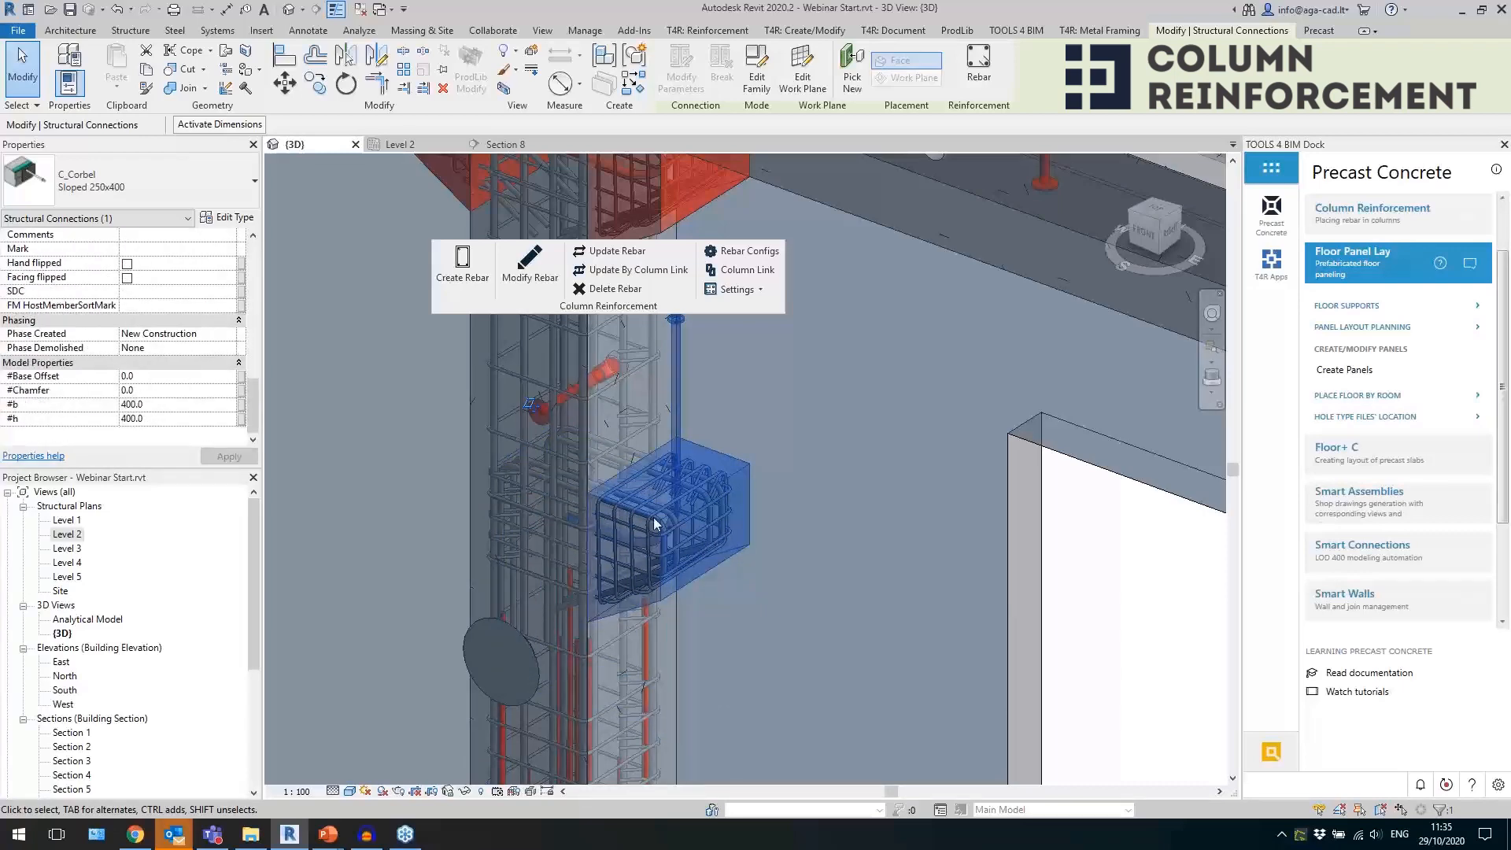
# Examine the reinforced column within the whole facade and select its lower corbel.
pyautogui.scroll(-6, 697, 508)
pyautogui.click(590, 640)
pyautogui.keyDown('shift'); pyautogui.moveTo(583, 647); pyautogui.dragTo(652, 617, button='middle'); pyautogui.keyUp('shift')
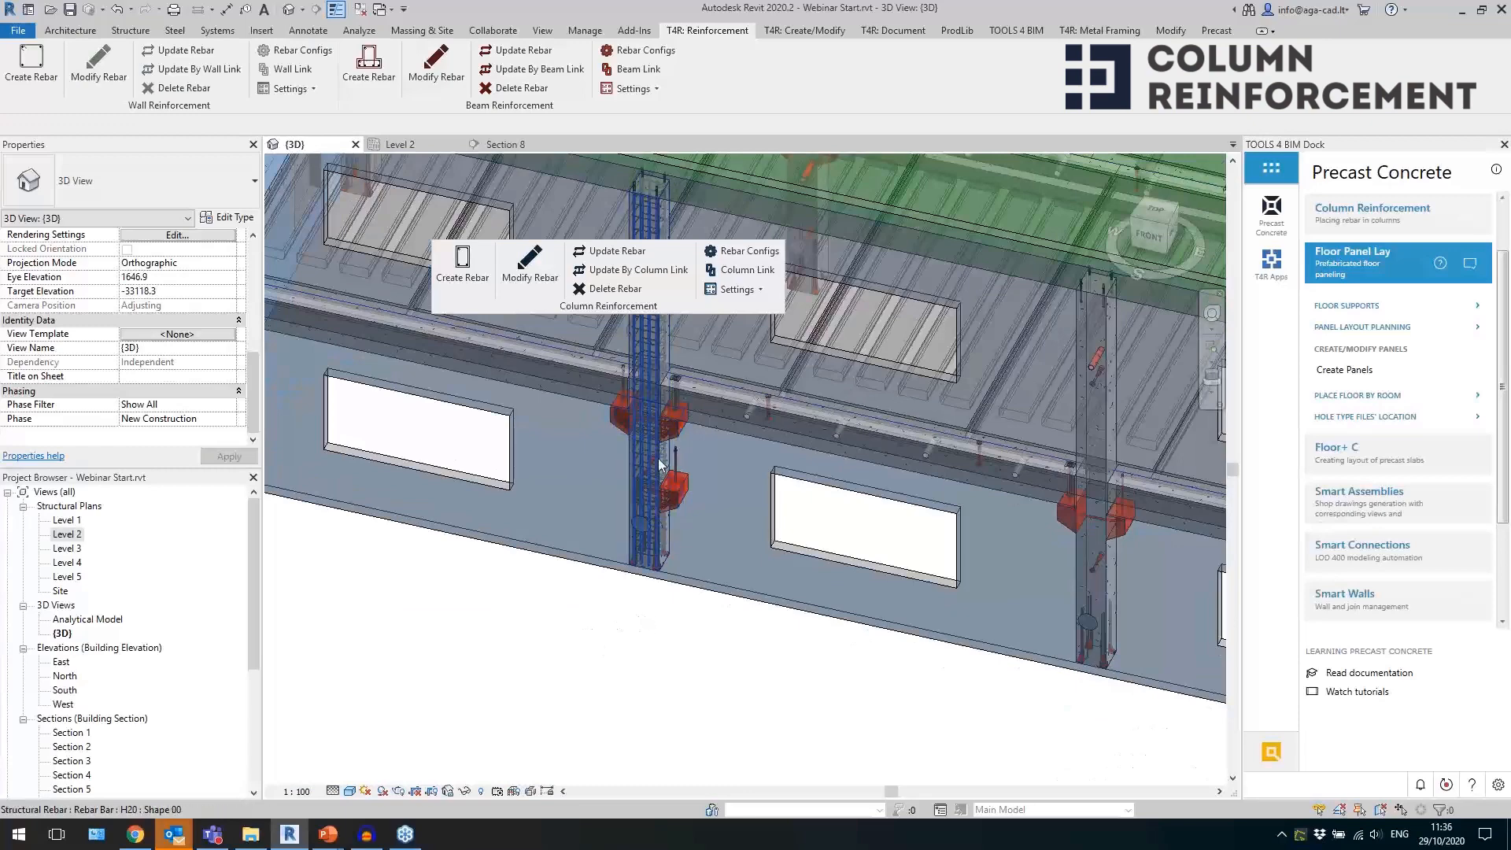
pyautogui.scroll(4, 672, 501)
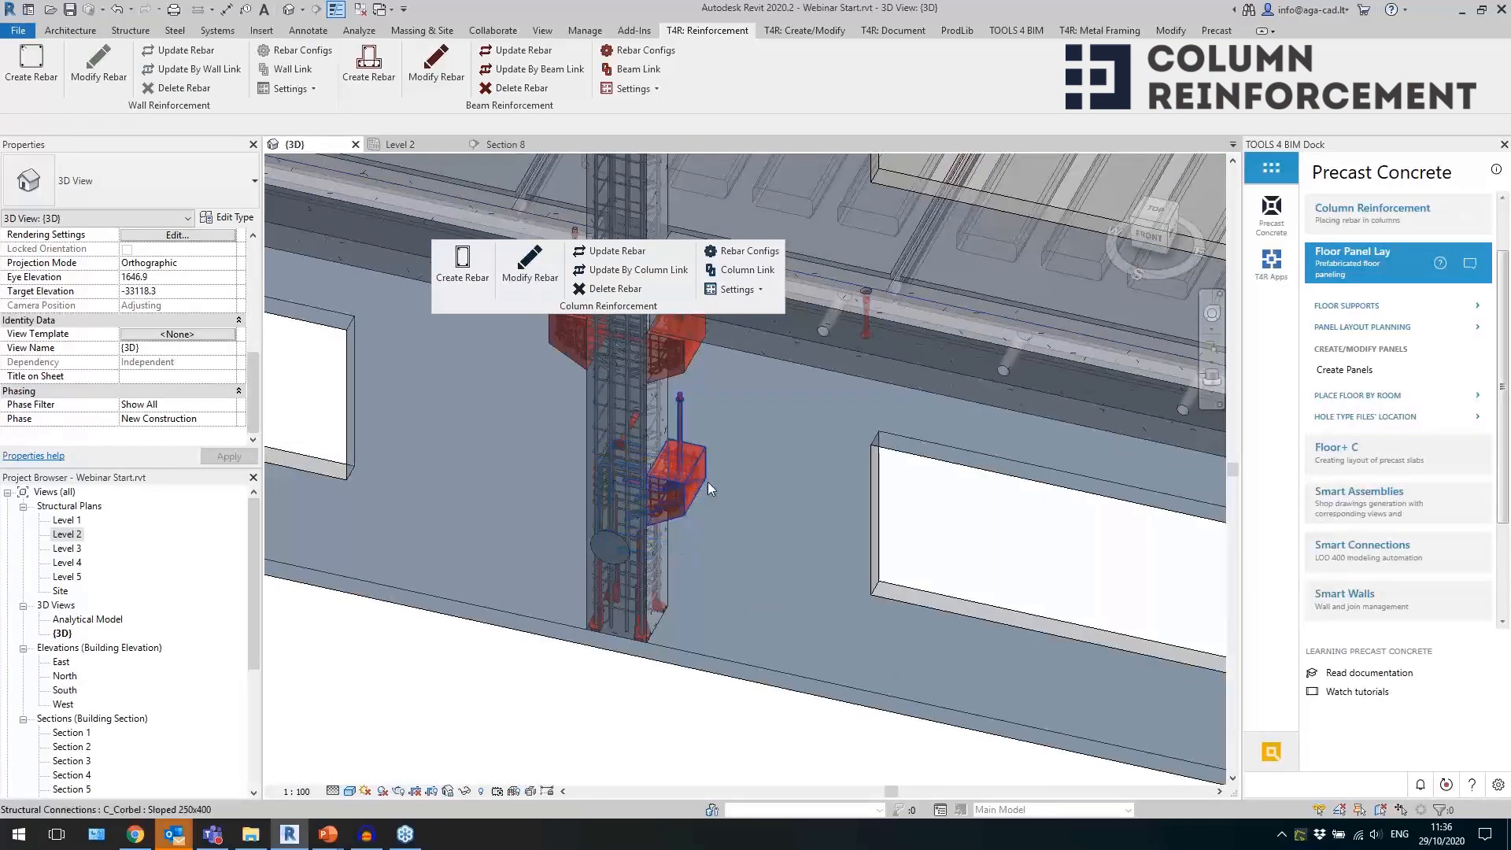
pyautogui.click(699, 479)
# Isolate the 700x500 precast inverted tee beam beneath the green roof in the 3D view.
pyautogui.click(635, 703)
pyautogui.keyDown('shift'); pyautogui.moveTo(617, 671); pyautogui.dragTo(650, 690, button='middle'); pyautogui.keyUp('shift')
pyautogui.scroll(3, 792, 306)
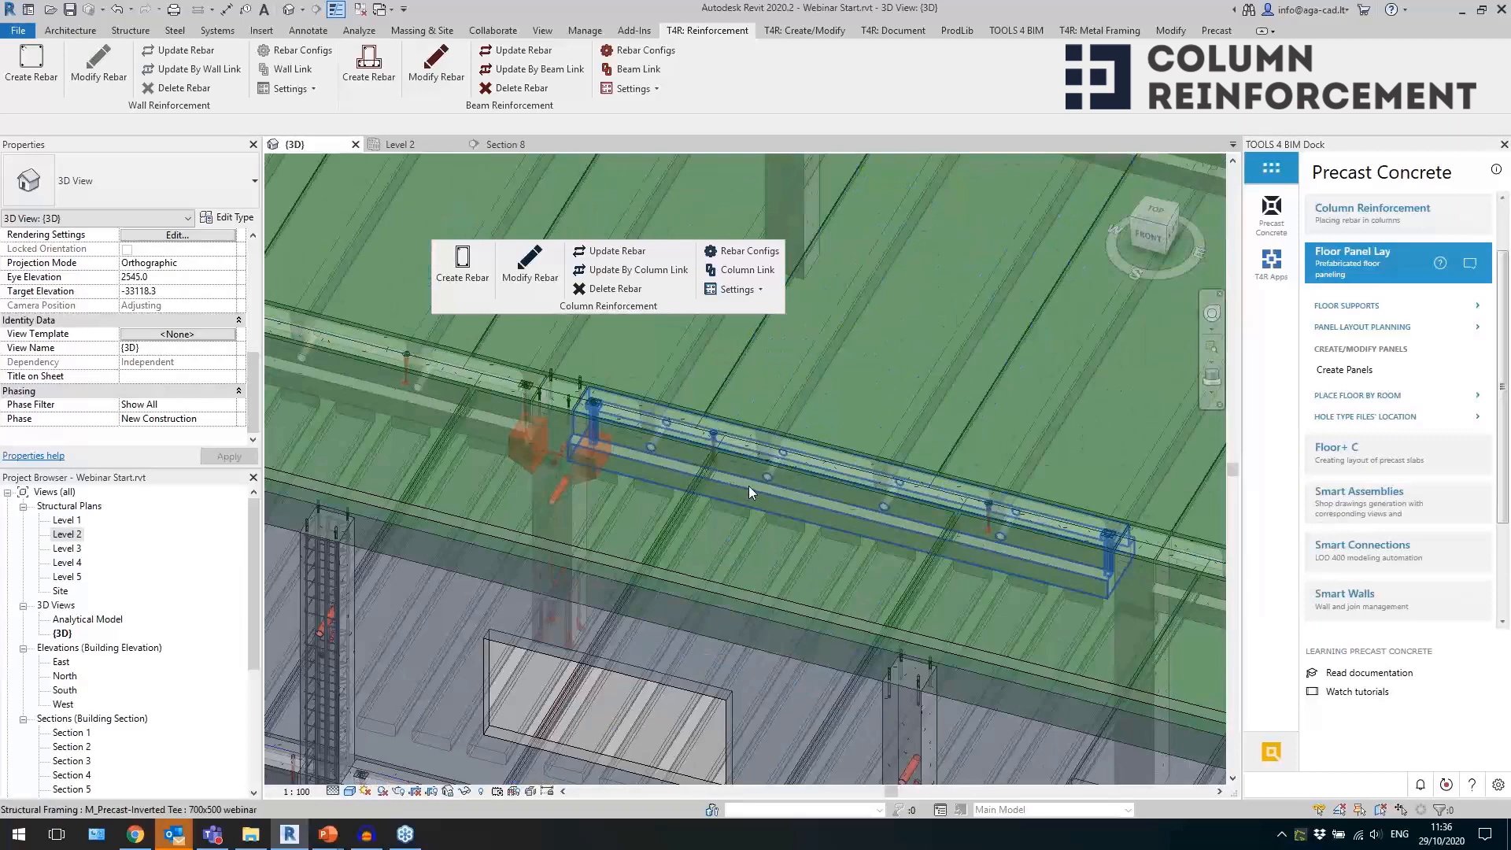
pyautogui.click(748, 485)
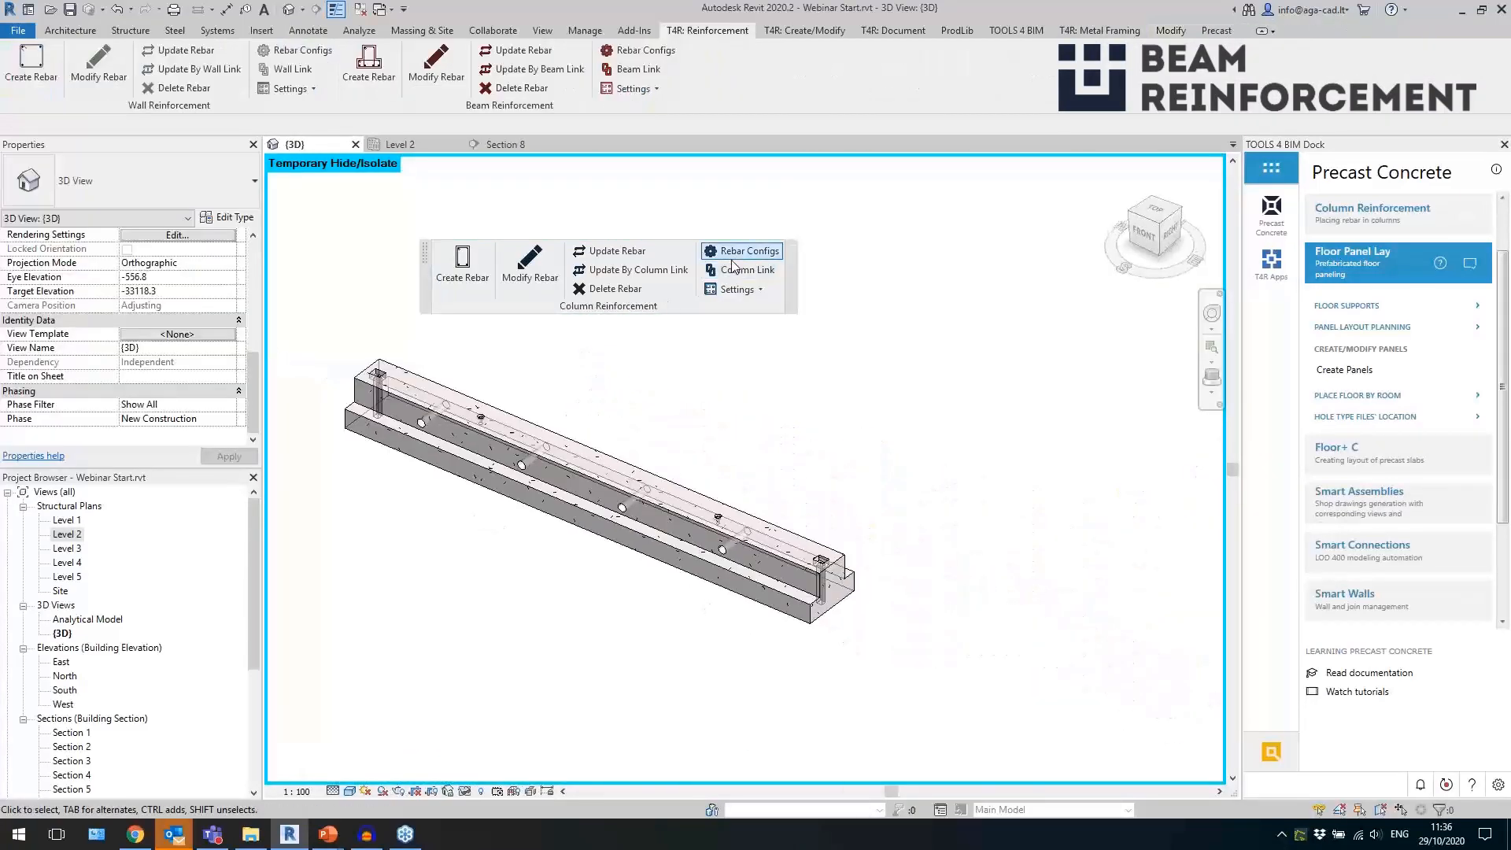
# Return the floating Column Reinforcement tools to the ribbon and float the Beam Reinforcement tools over the isolated beam.
pyautogui.click(793, 249)
pyautogui.moveTo(850, 105); pyautogui.dragTo(604, 253)
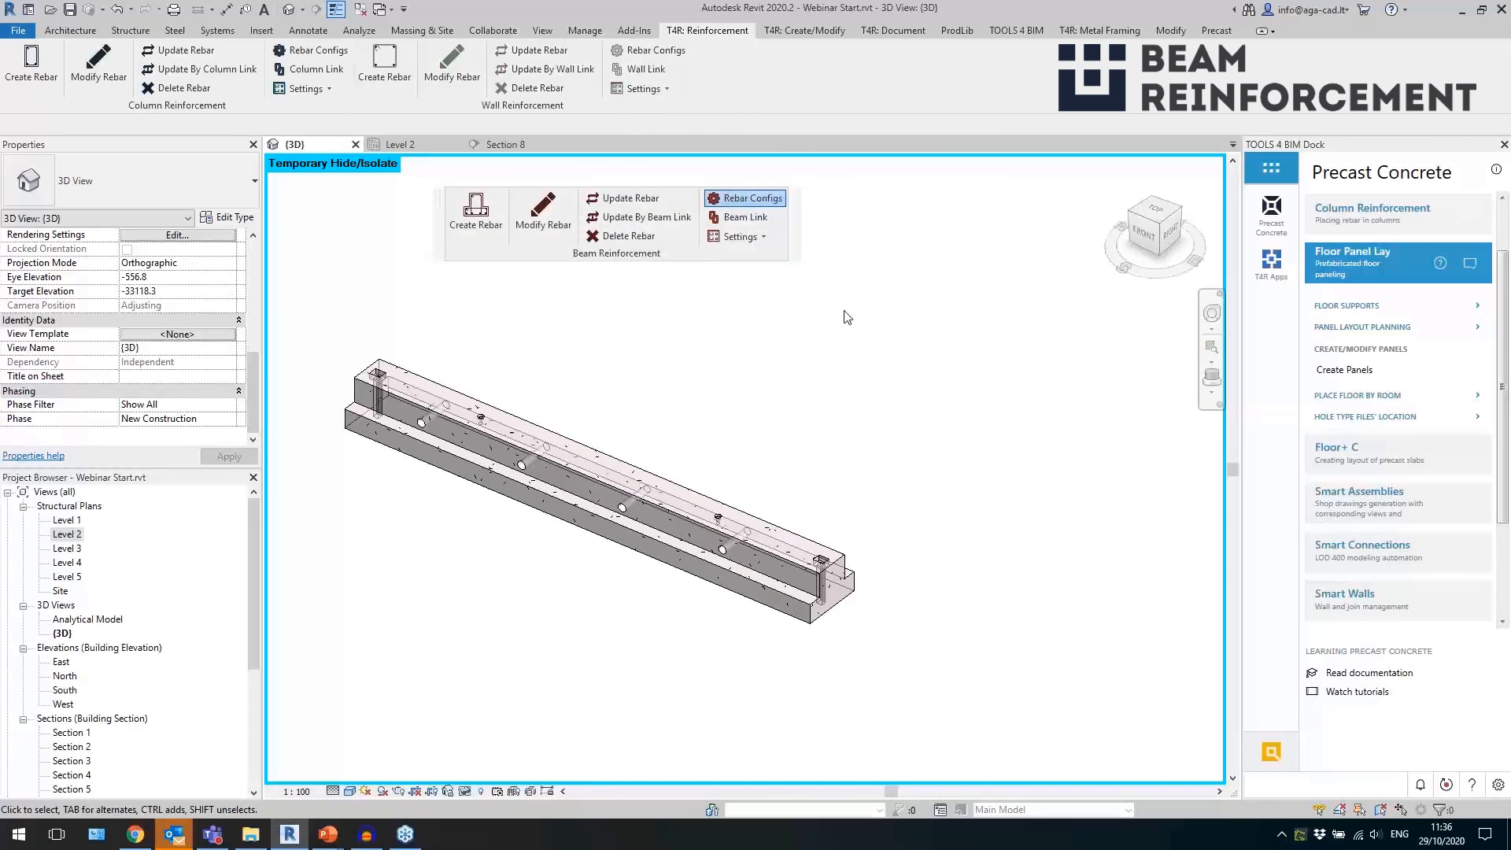
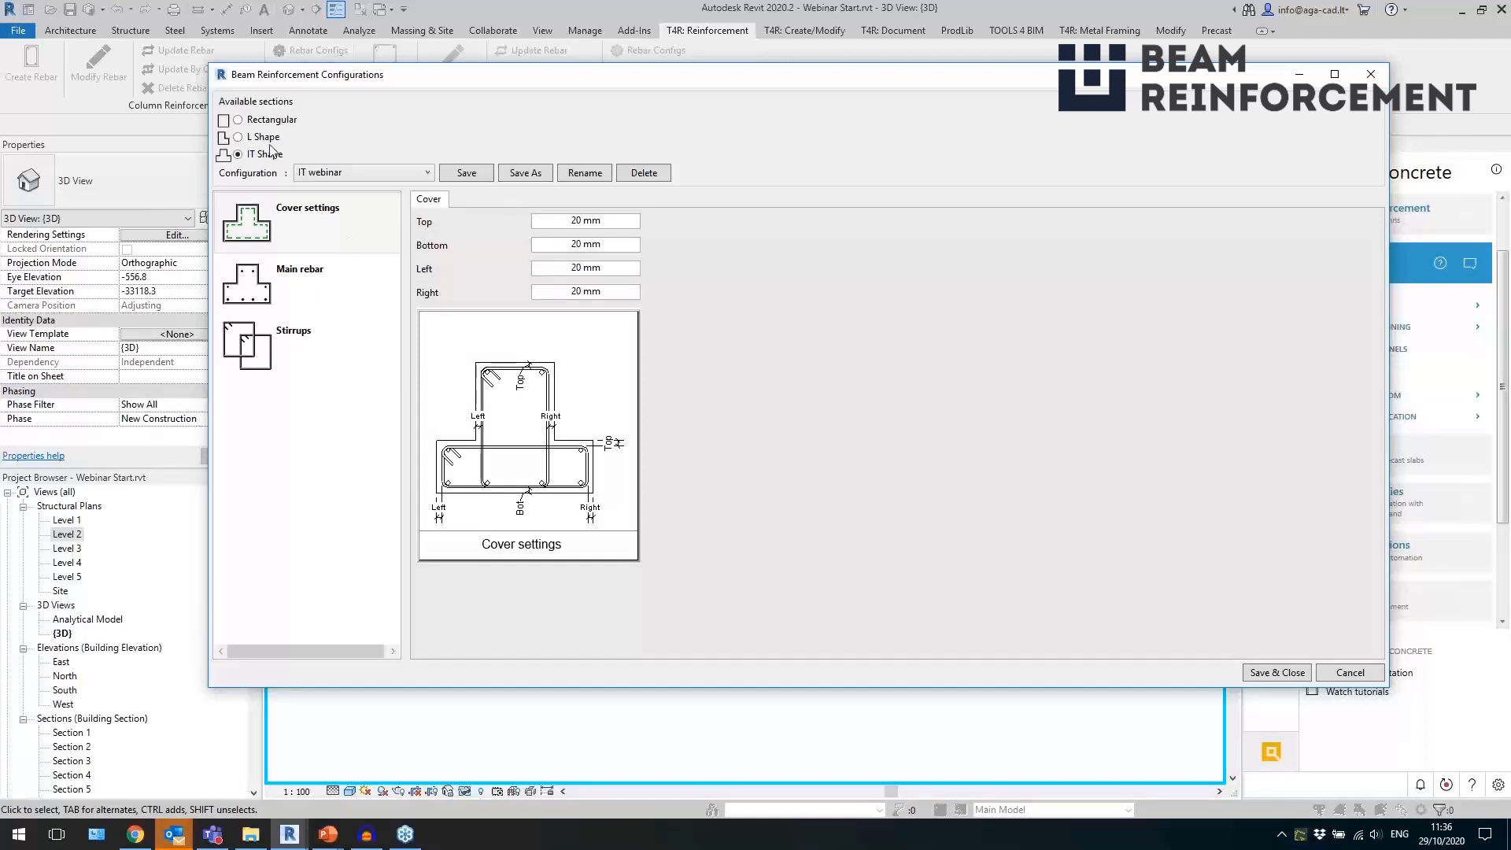
# Review the main rebar and stirrup settings of the rectangular and IT-shape beam configurations, discarding any changes.
pyautogui.click(275, 121)
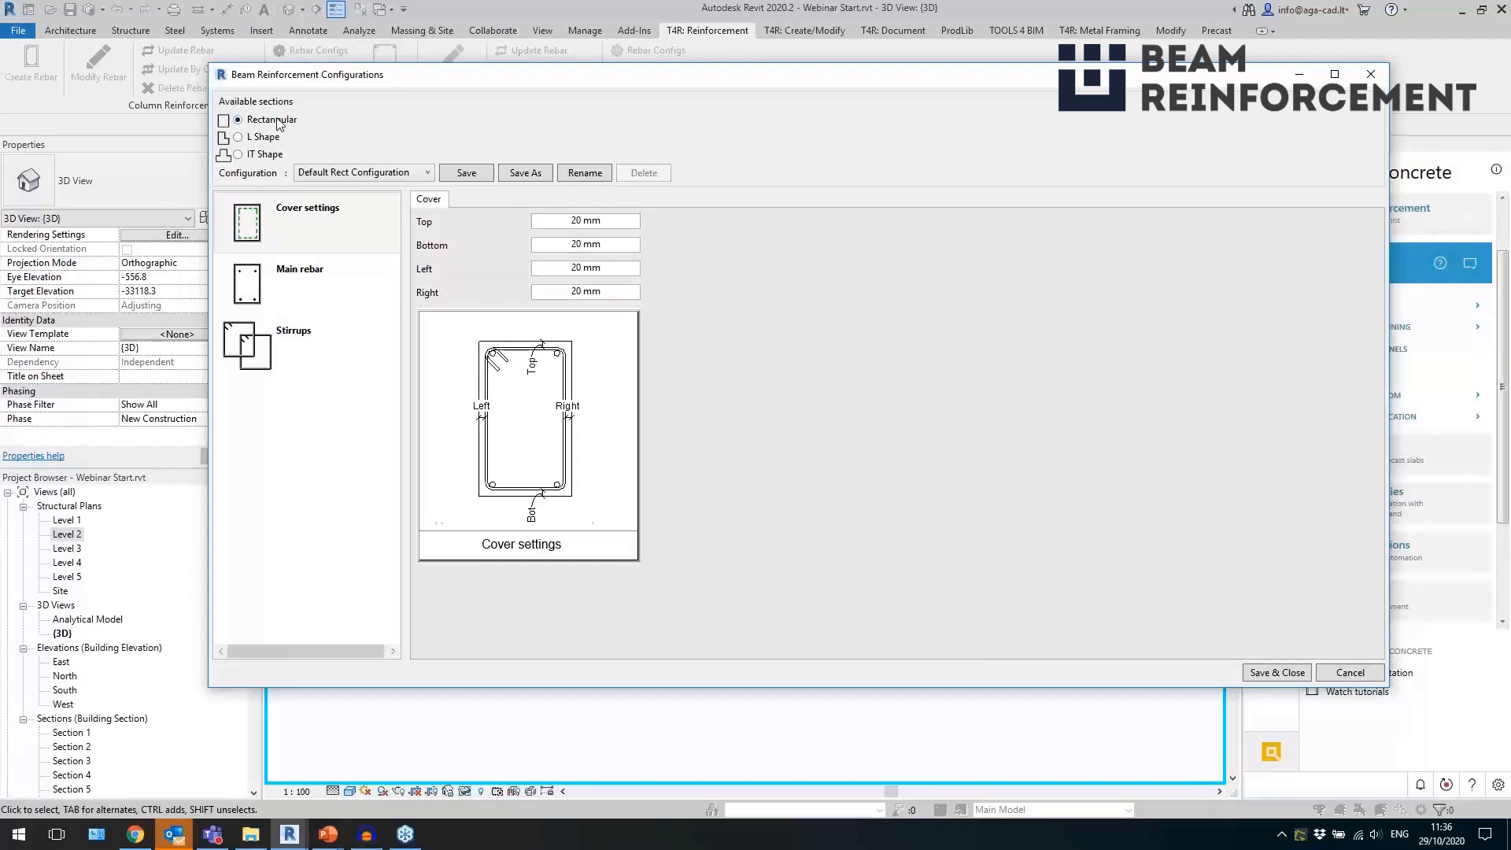
pyautogui.click(318, 275)
pyautogui.click(333, 354)
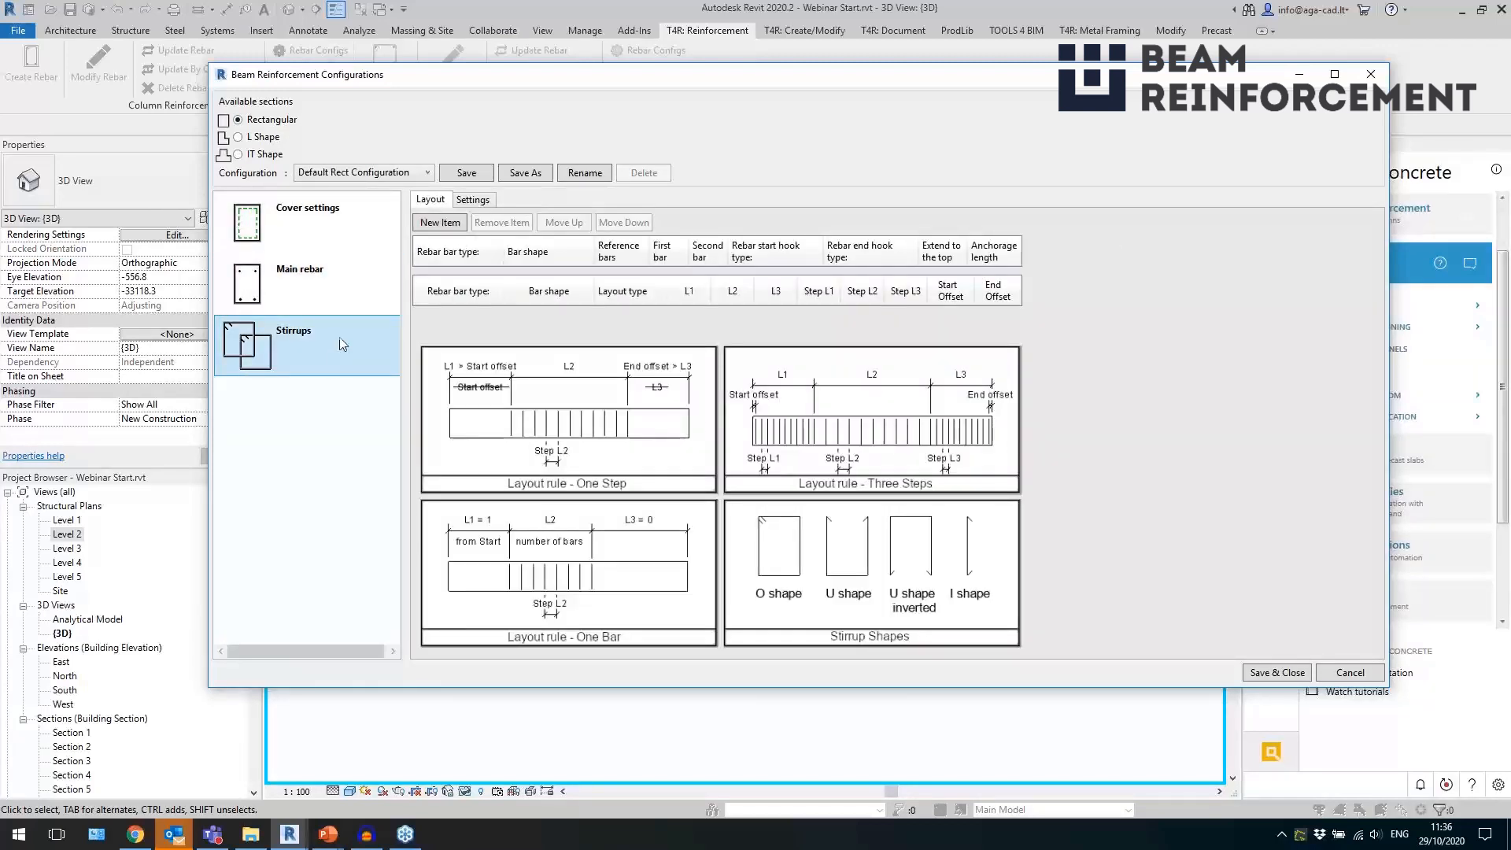
pyautogui.click(268, 155)
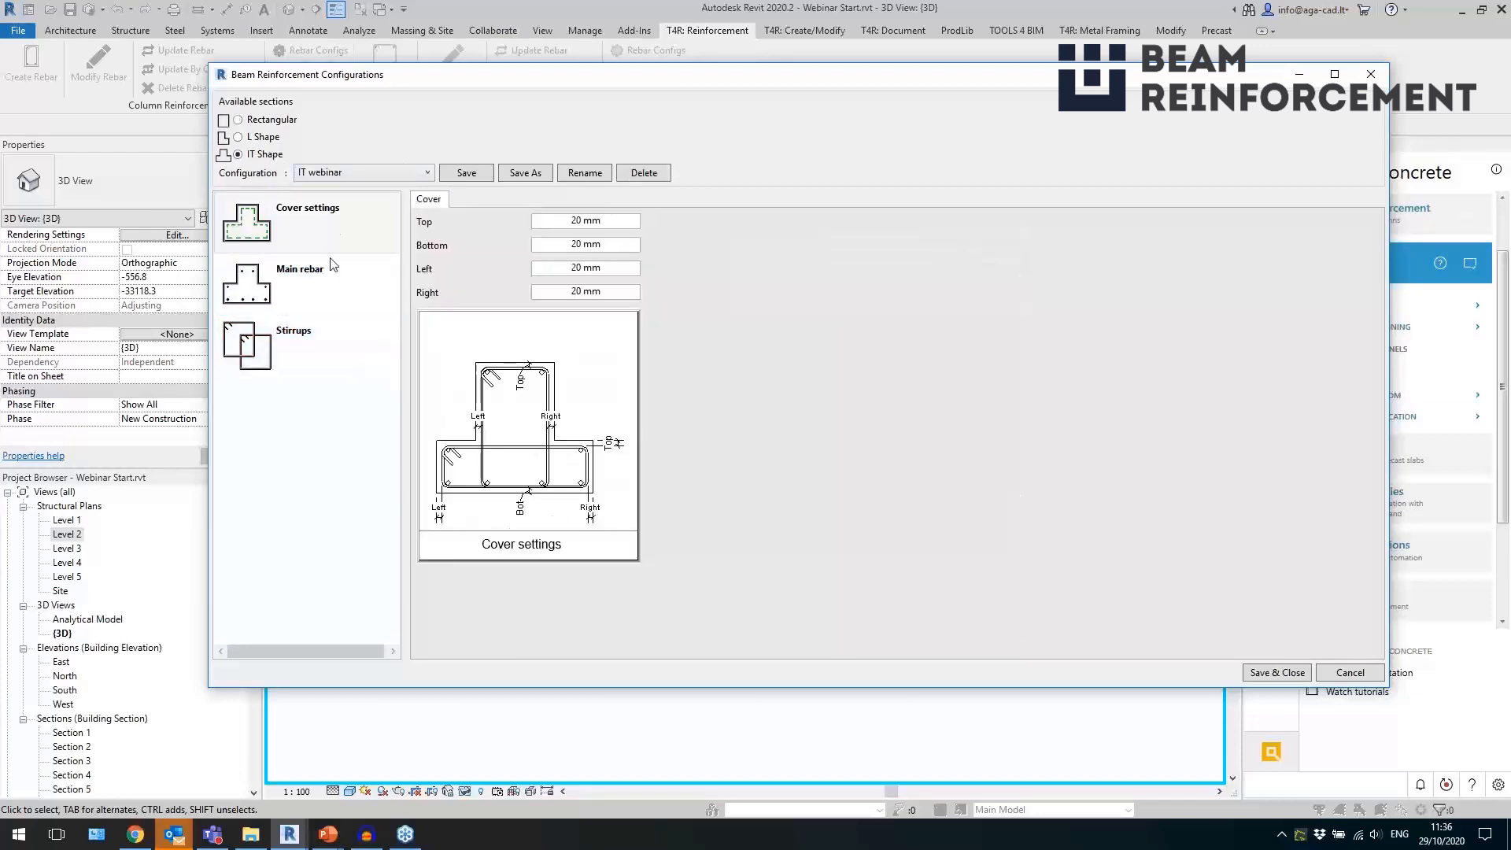
pyautogui.click(329, 285)
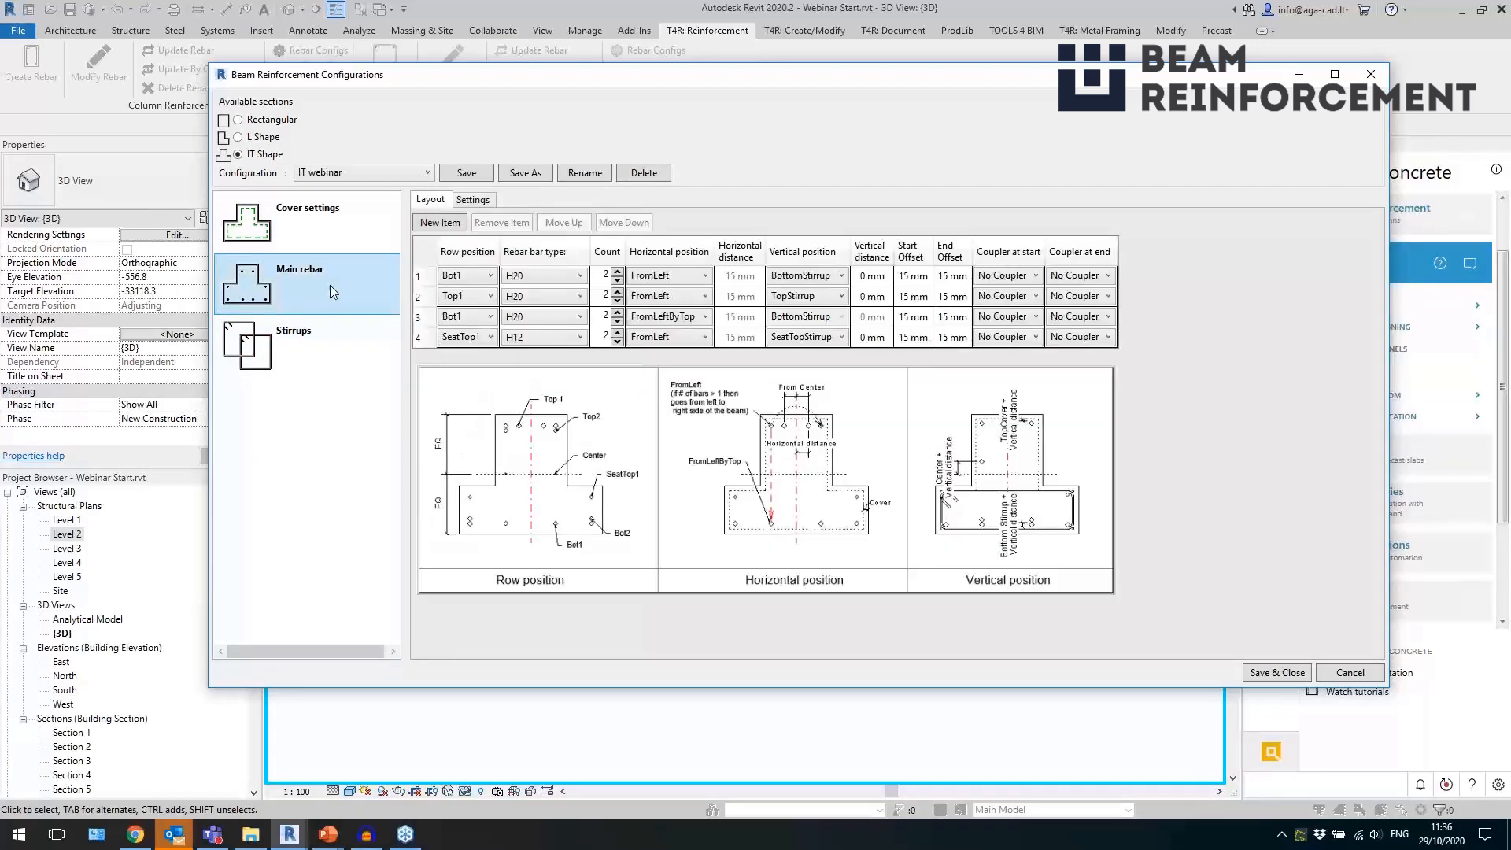
pyautogui.click(356, 352)
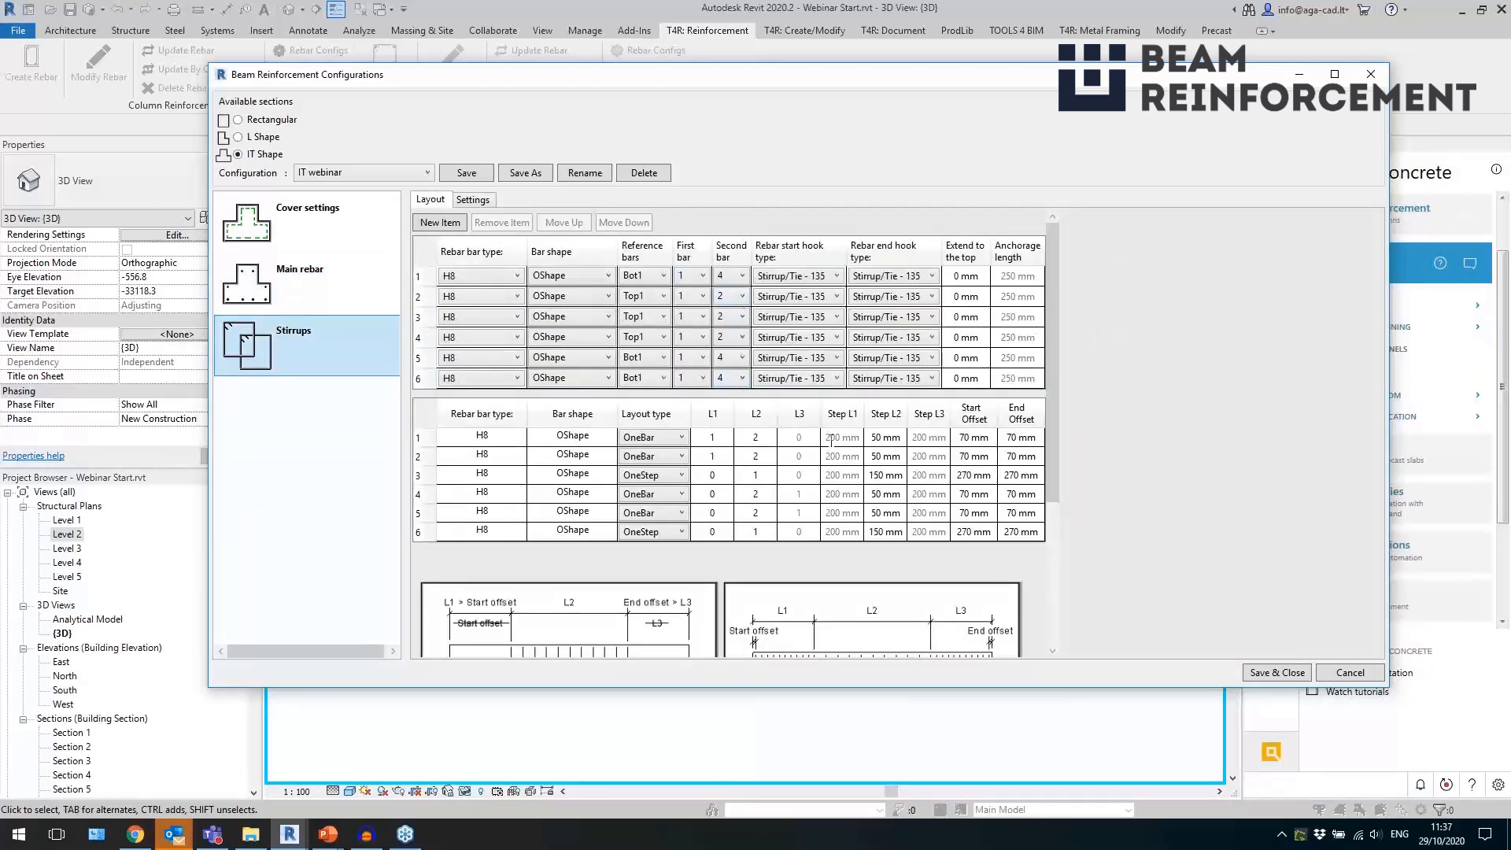
pyautogui.click(1323, 671)
# Create rebar in the isolated 700x500 inverted tee beam using its linked IT webinar configuration.
pyautogui.click(612, 462)
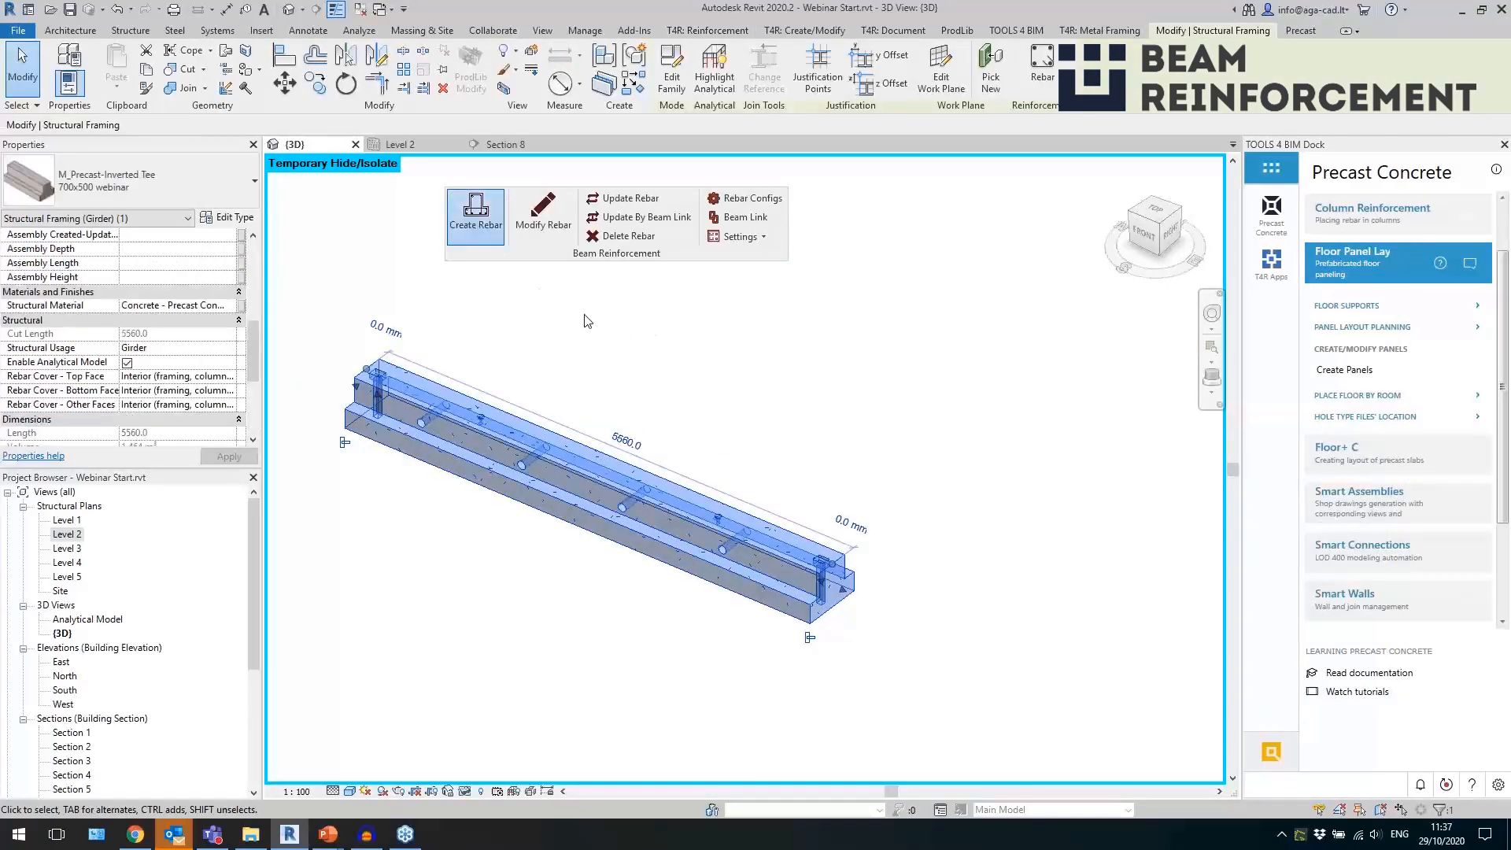
pyautogui.click(650, 389)
pyautogui.scroll(4, 785, 530)
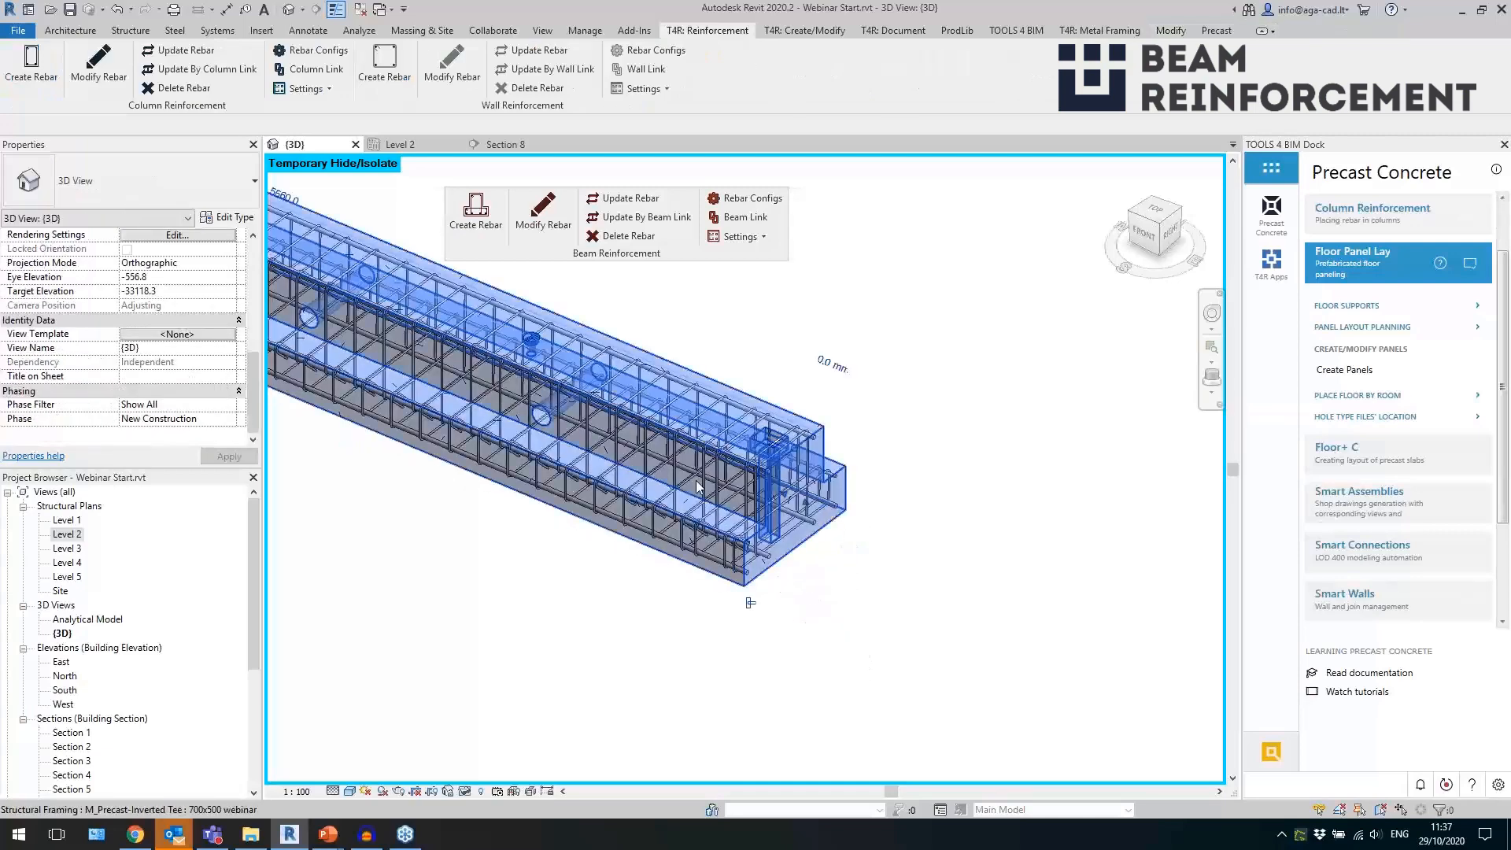
pyautogui.scroll(3, 760, 526)
# Inspect the H8 stirrups near the beam's end and the rebar cage along the whole beam.
pyautogui.click(765, 408)
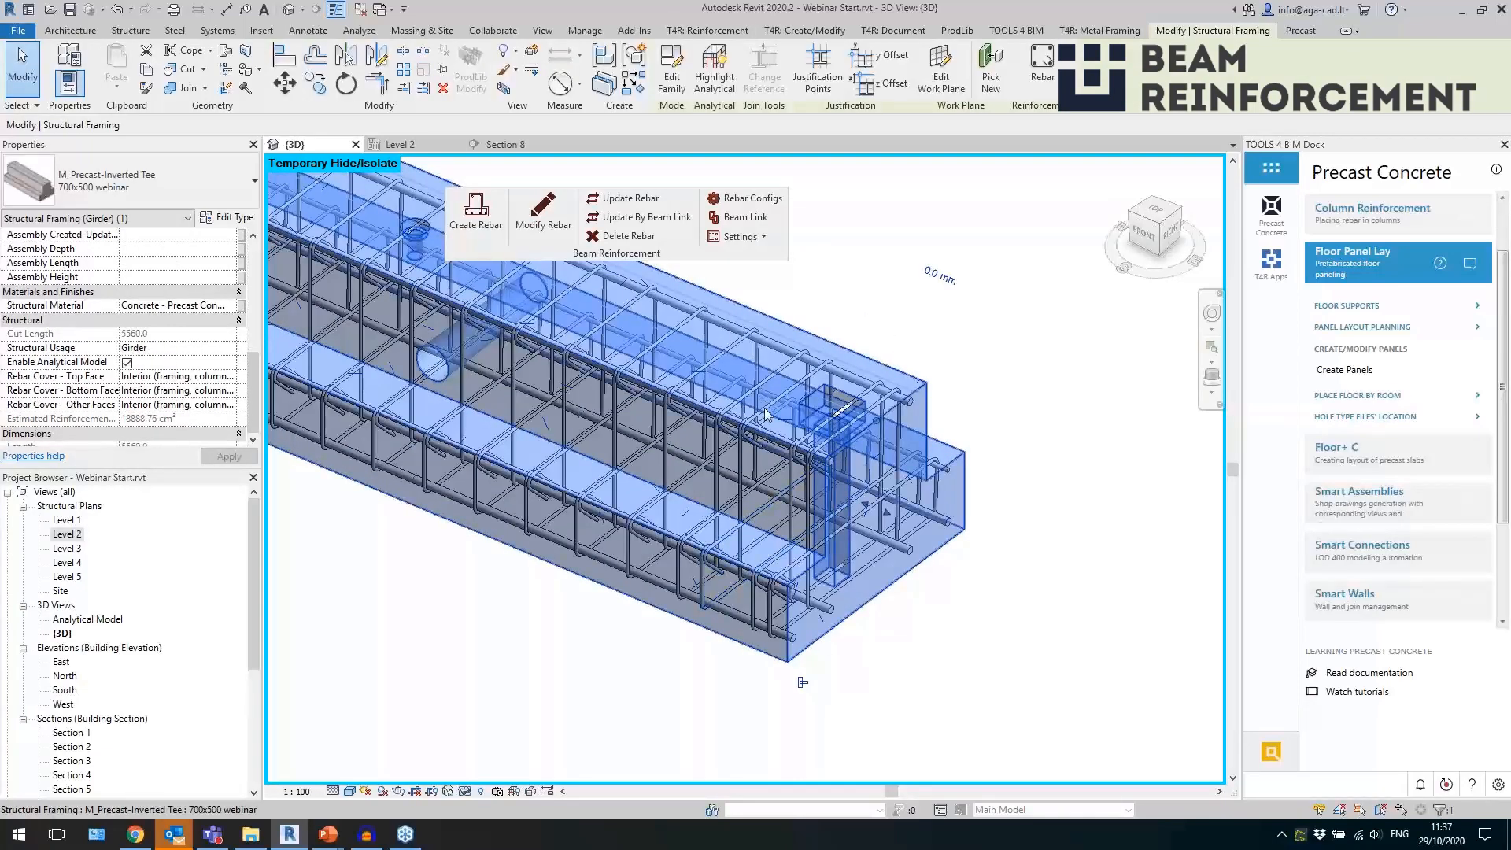
pyautogui.press('Escape')
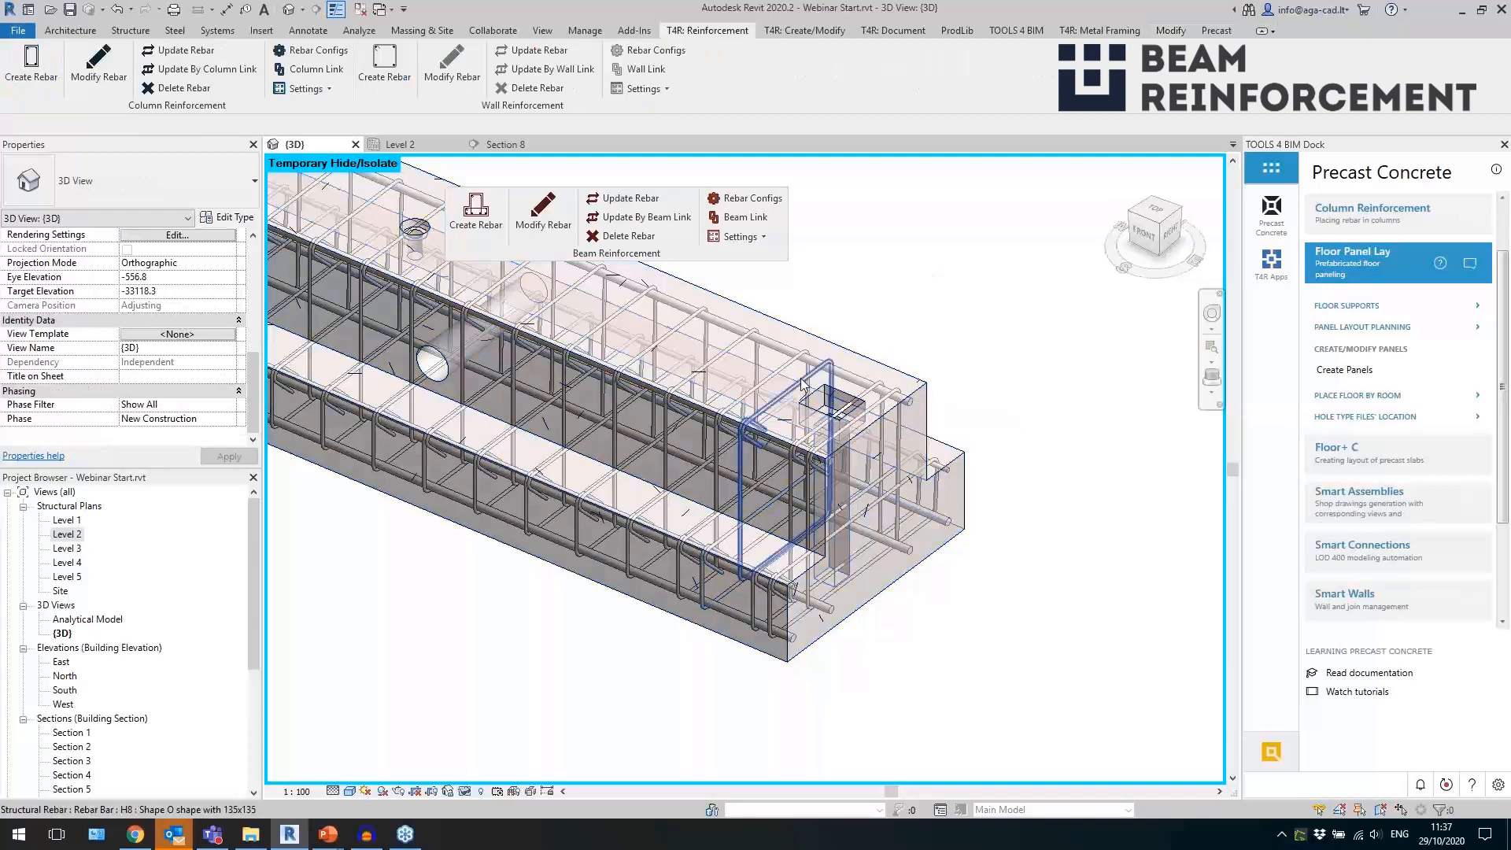
pyautogui.click(803, 385)
pyautogui.keyDown('shift'); pyautogui.moveTo(1029, 442); pyautogui.dragTo(1143, 521, button='middle'); pyautogui.keyUp('shift')
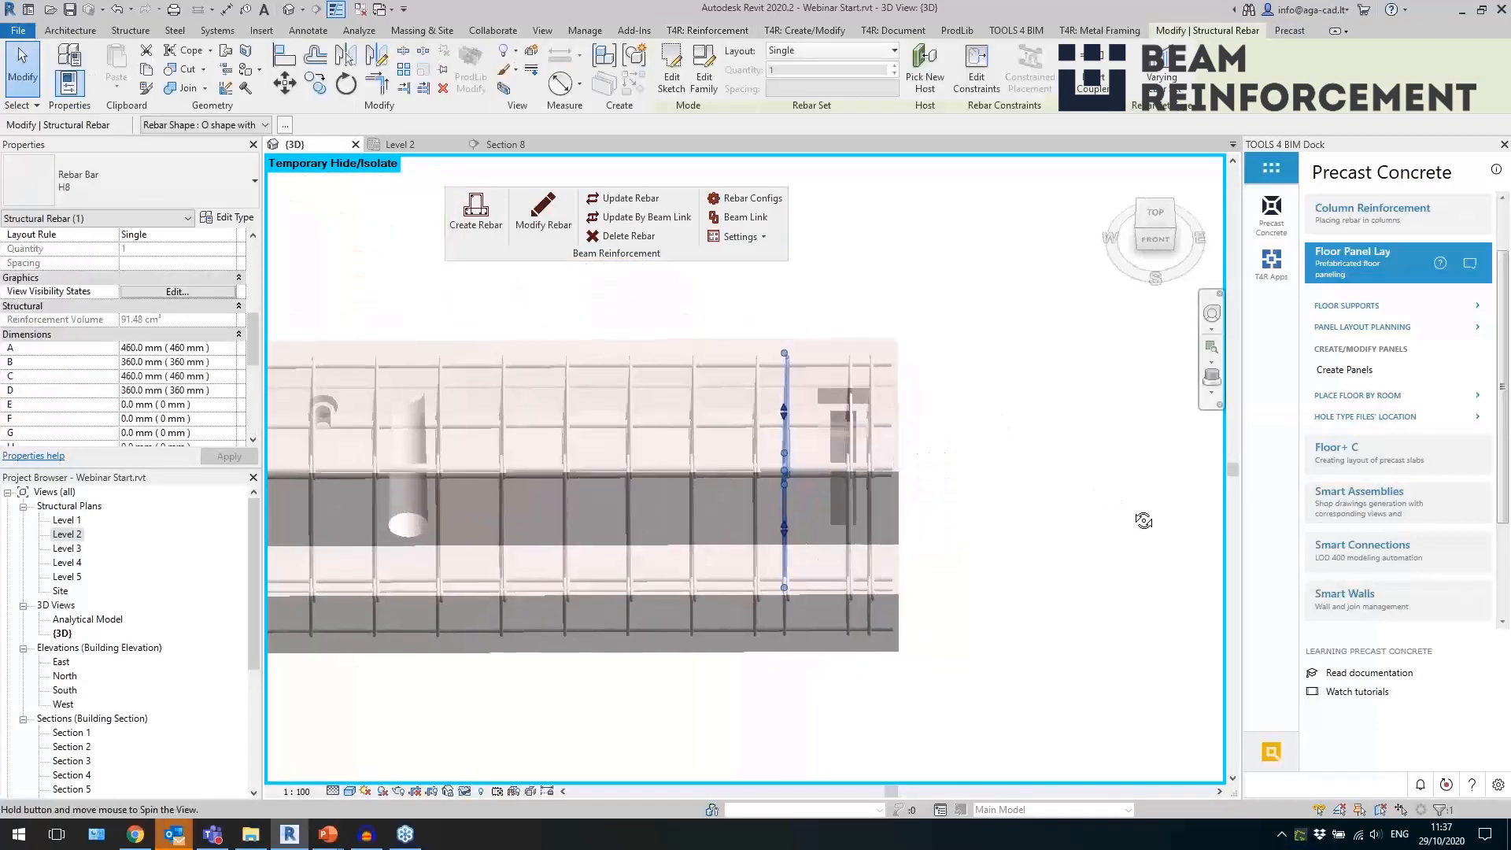
pyautogui.click(871, 532)
pyautogui.keyDown('shift'); pyautogui.moveTo(995, 529); pyautogui.dragTo(1039, 517, button='middle'); pyautogui.keyUp('shift')
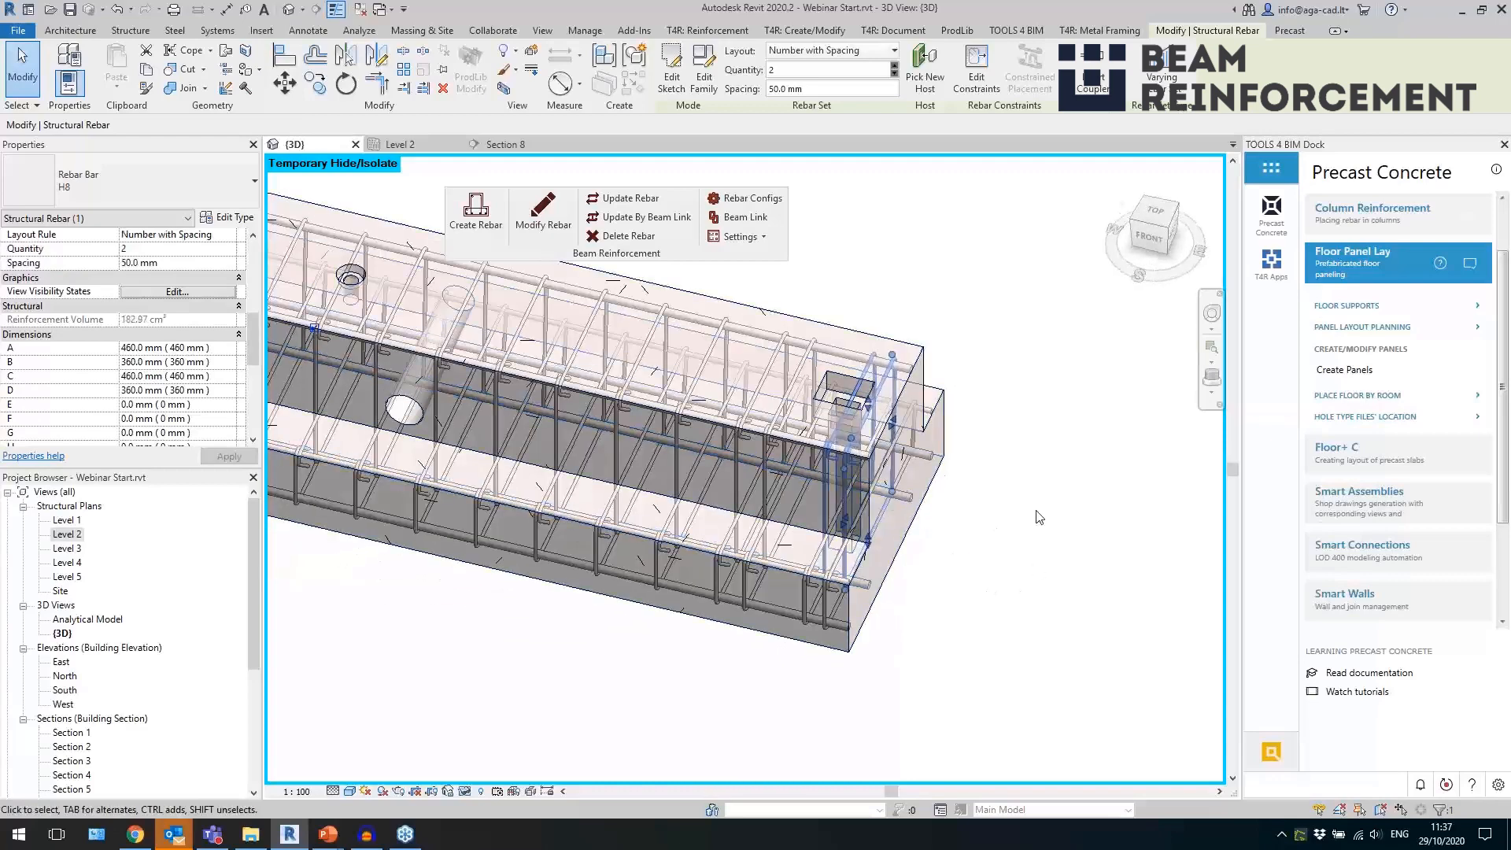
pyautogui.scroll(-5, 1039, 517)
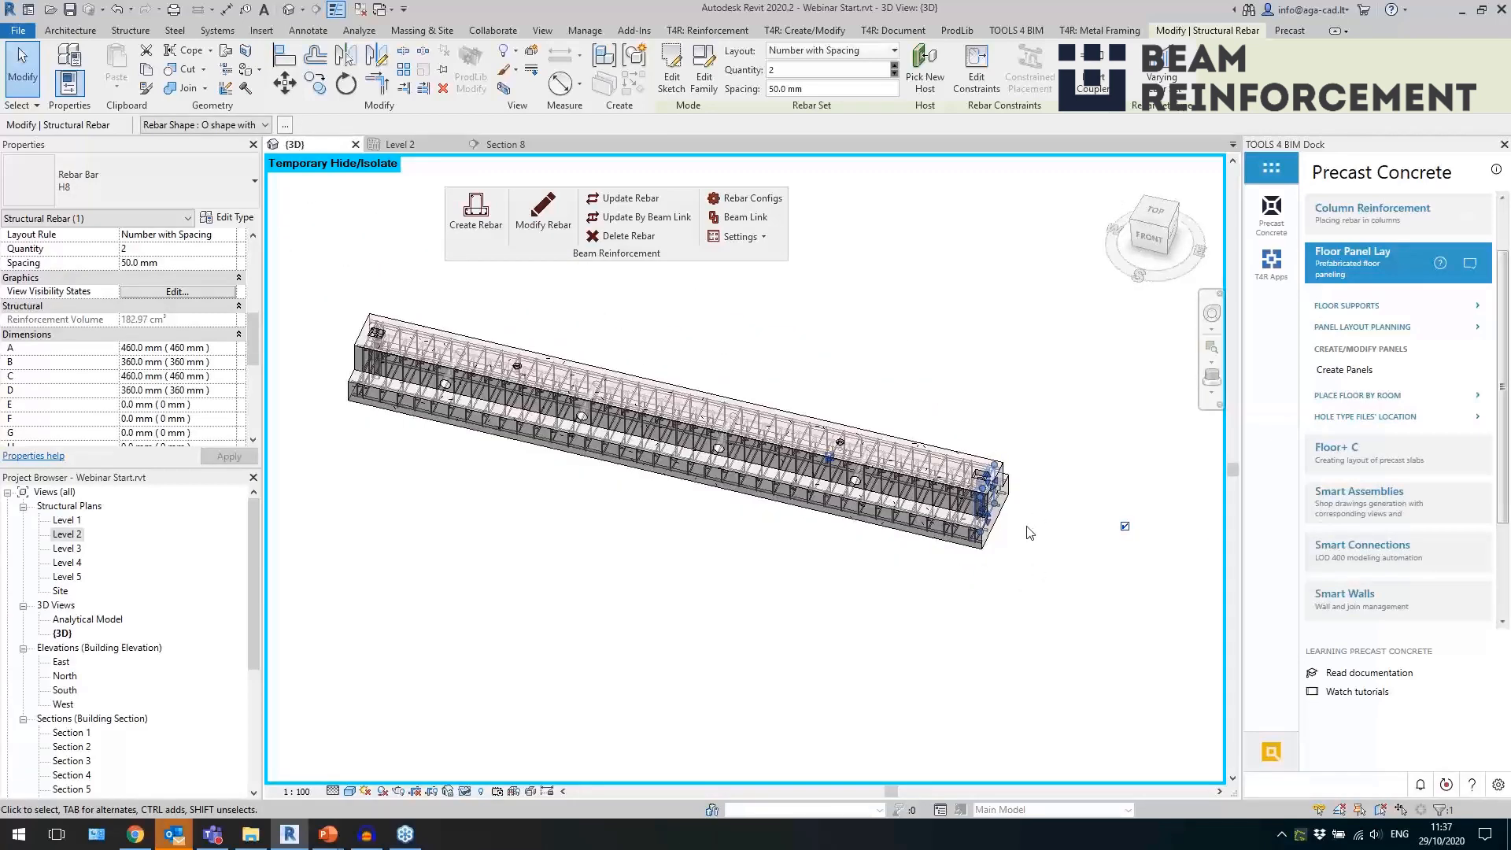
pyautogui.keyDown('shift'); pyautogui.moveTo(1027, 538); pyautogui.dragTo(615, 596, button='middle'); pyautogui.keyUp('shift')
pyautogui.click(1001, 389)
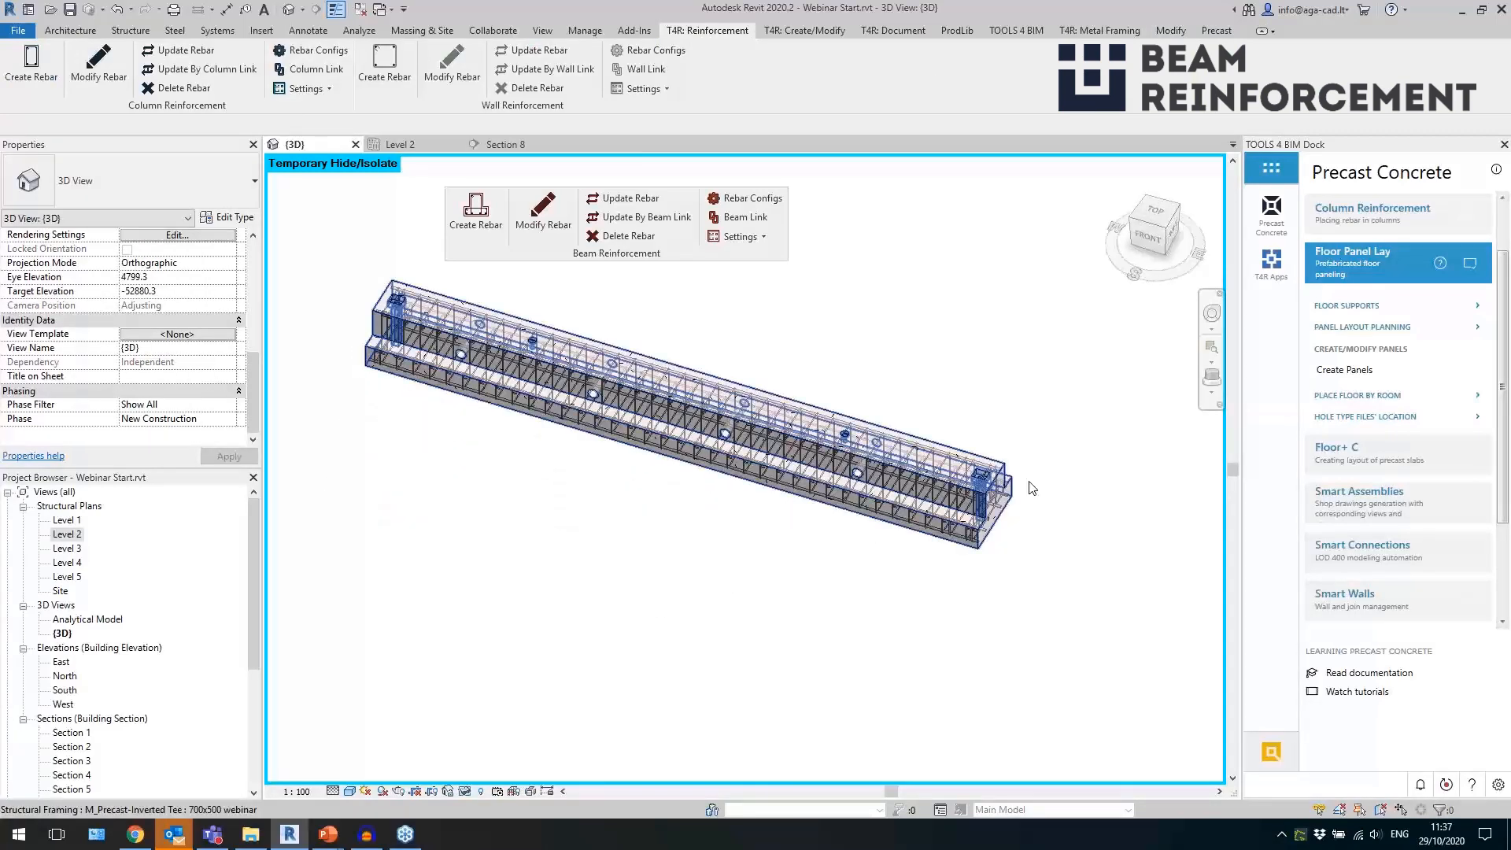
pyautogui.scroll(3, 1053, 489)
pyautogui.click(868, 449)
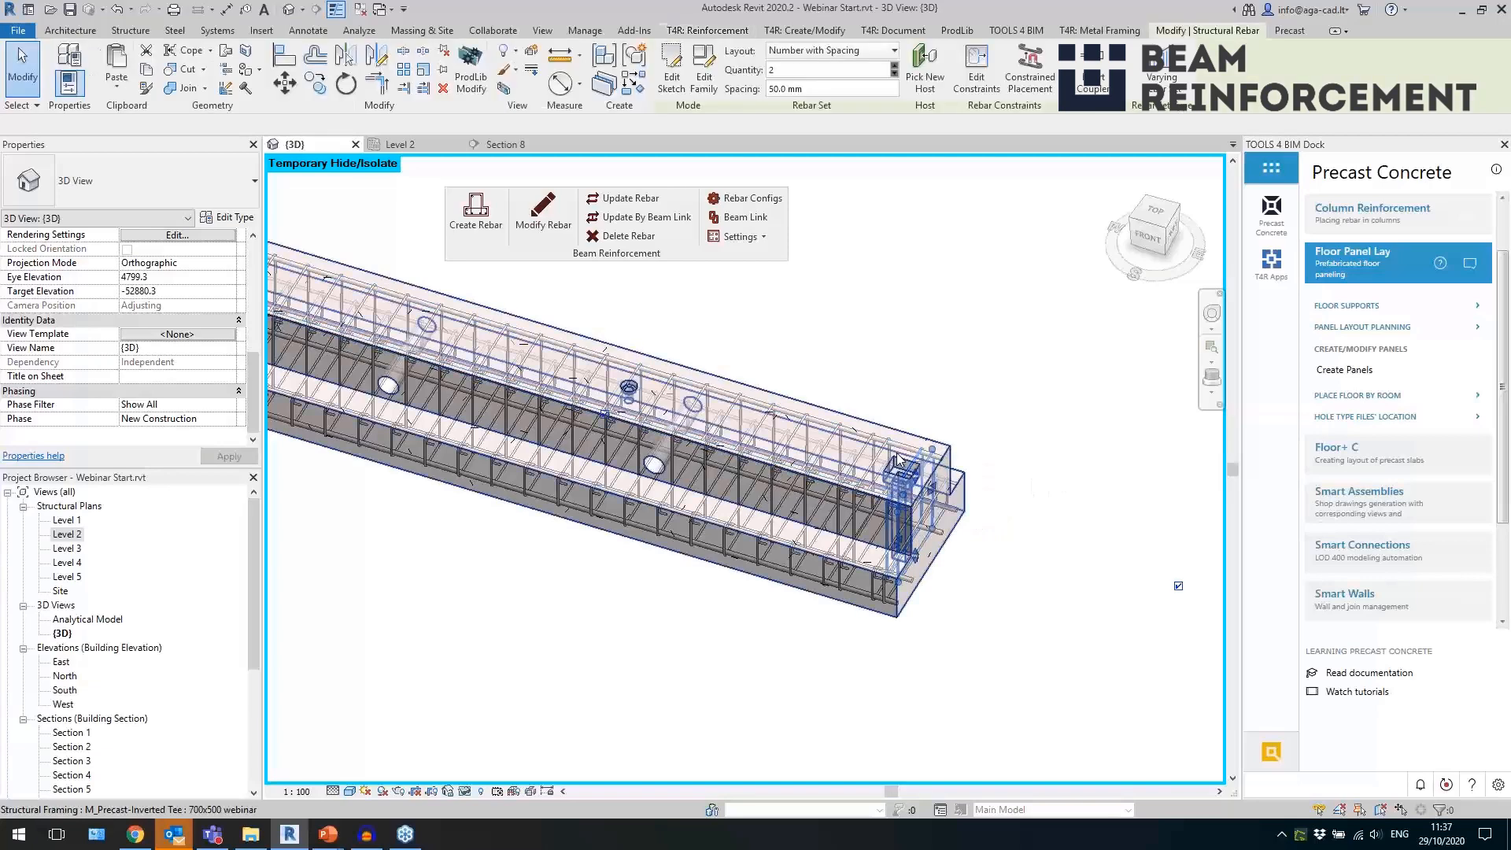
pyautogui.scroll(-2, 924, 586)
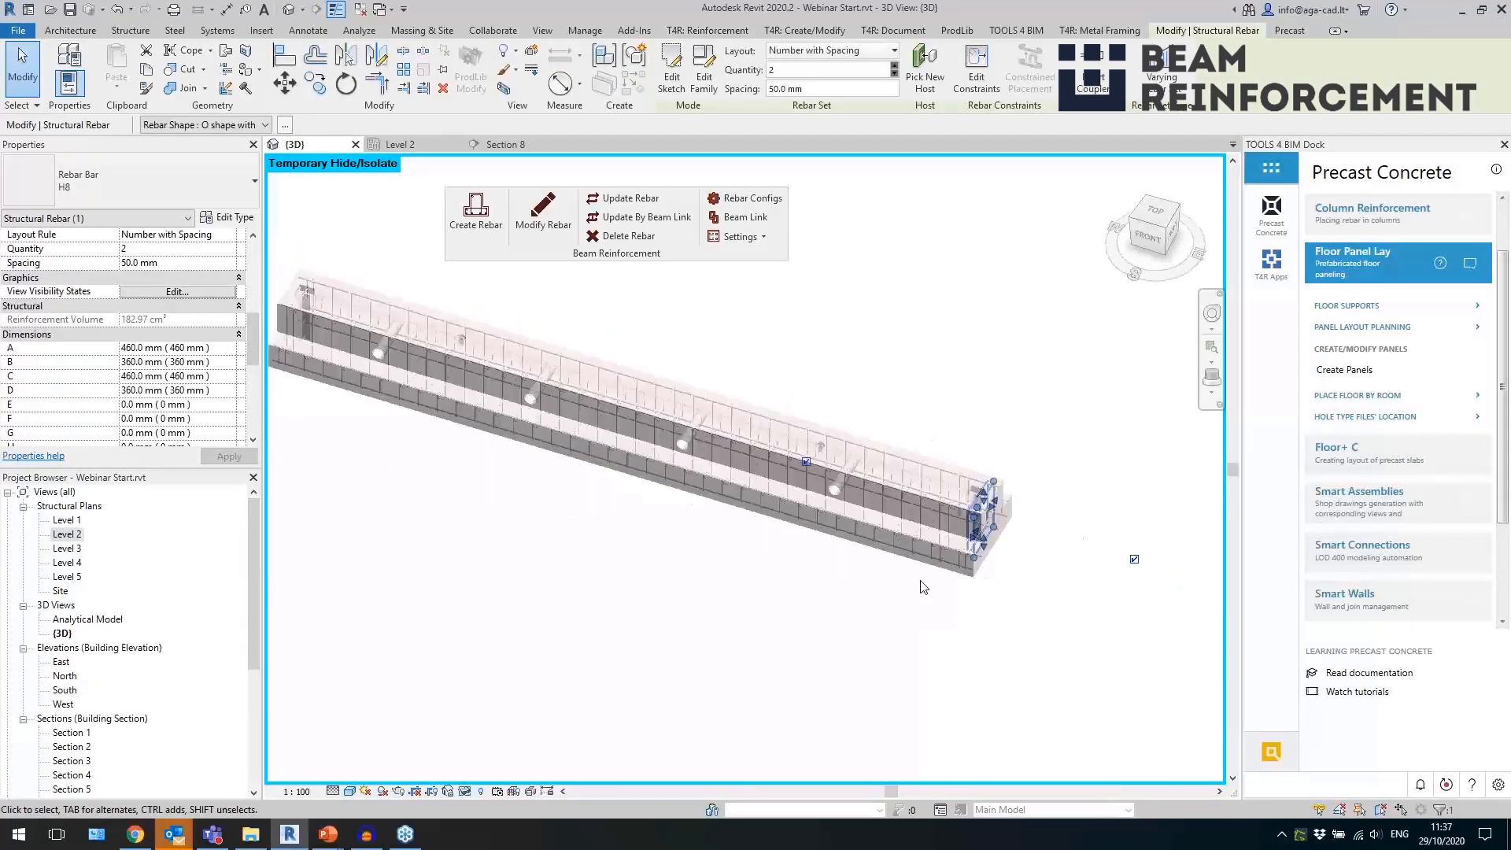
pyautogui.click(713, 602)
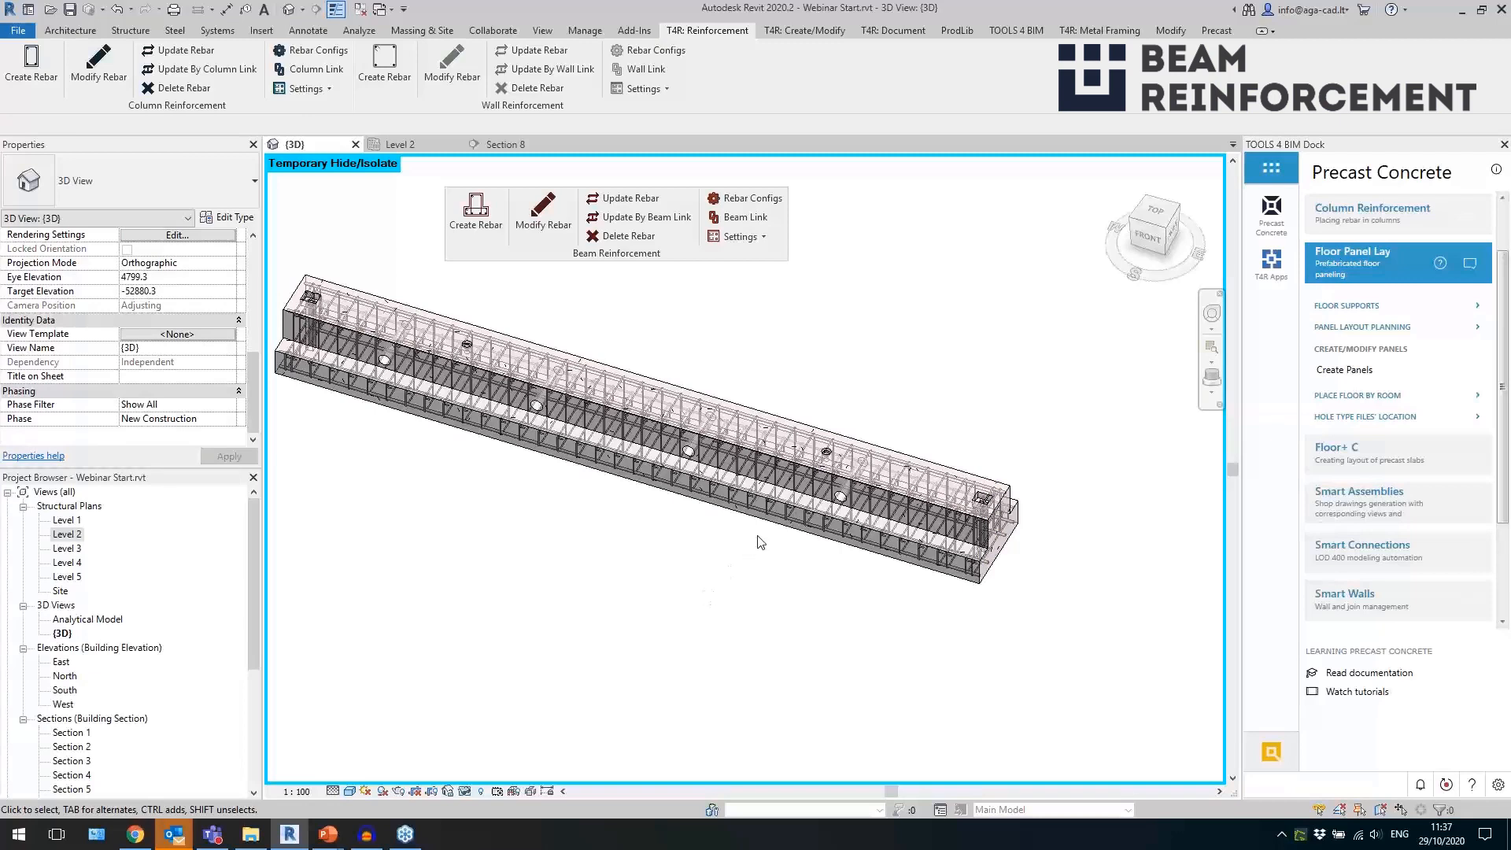
# Delete the beam's rebar and link the 700x500 webinar type to the IT with strands v1 configuration.
pyautogui.click(779, 521)
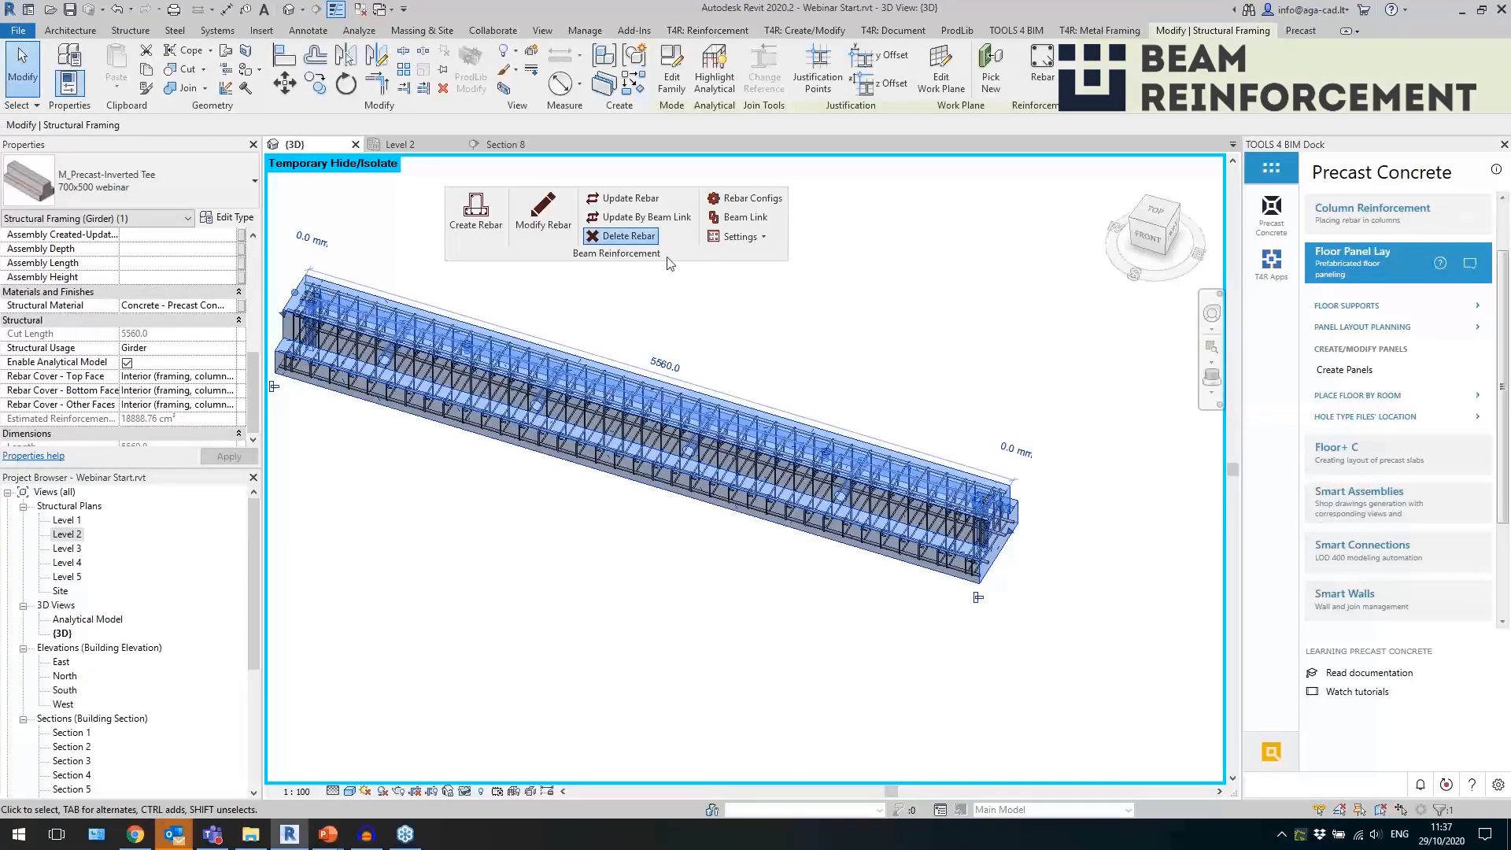
pyautogui.click(743, 218)
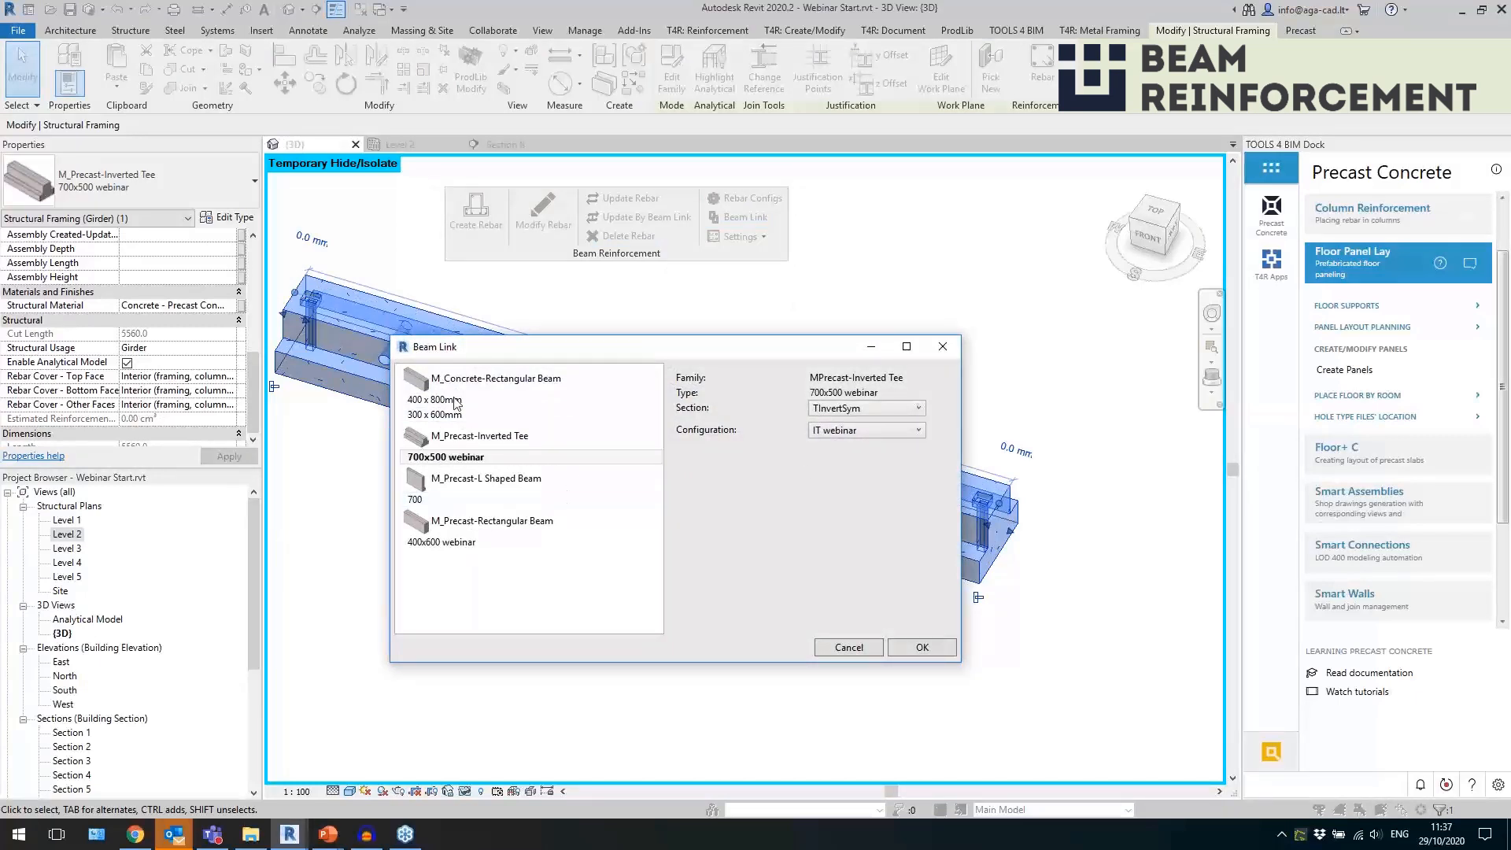
pyautogui.click(860, 431)
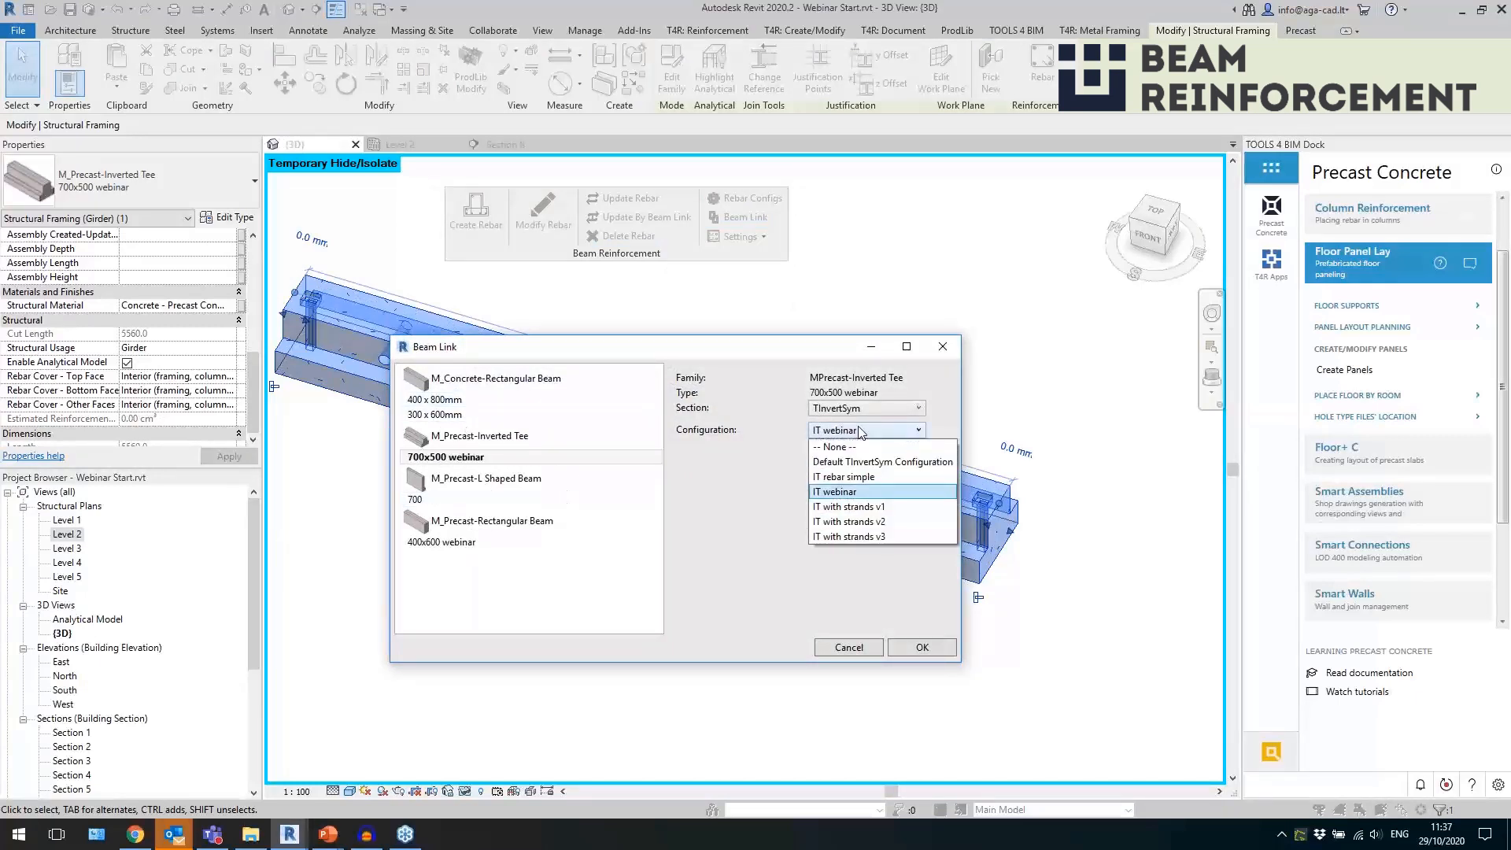
pyautogui.click(866, 507)
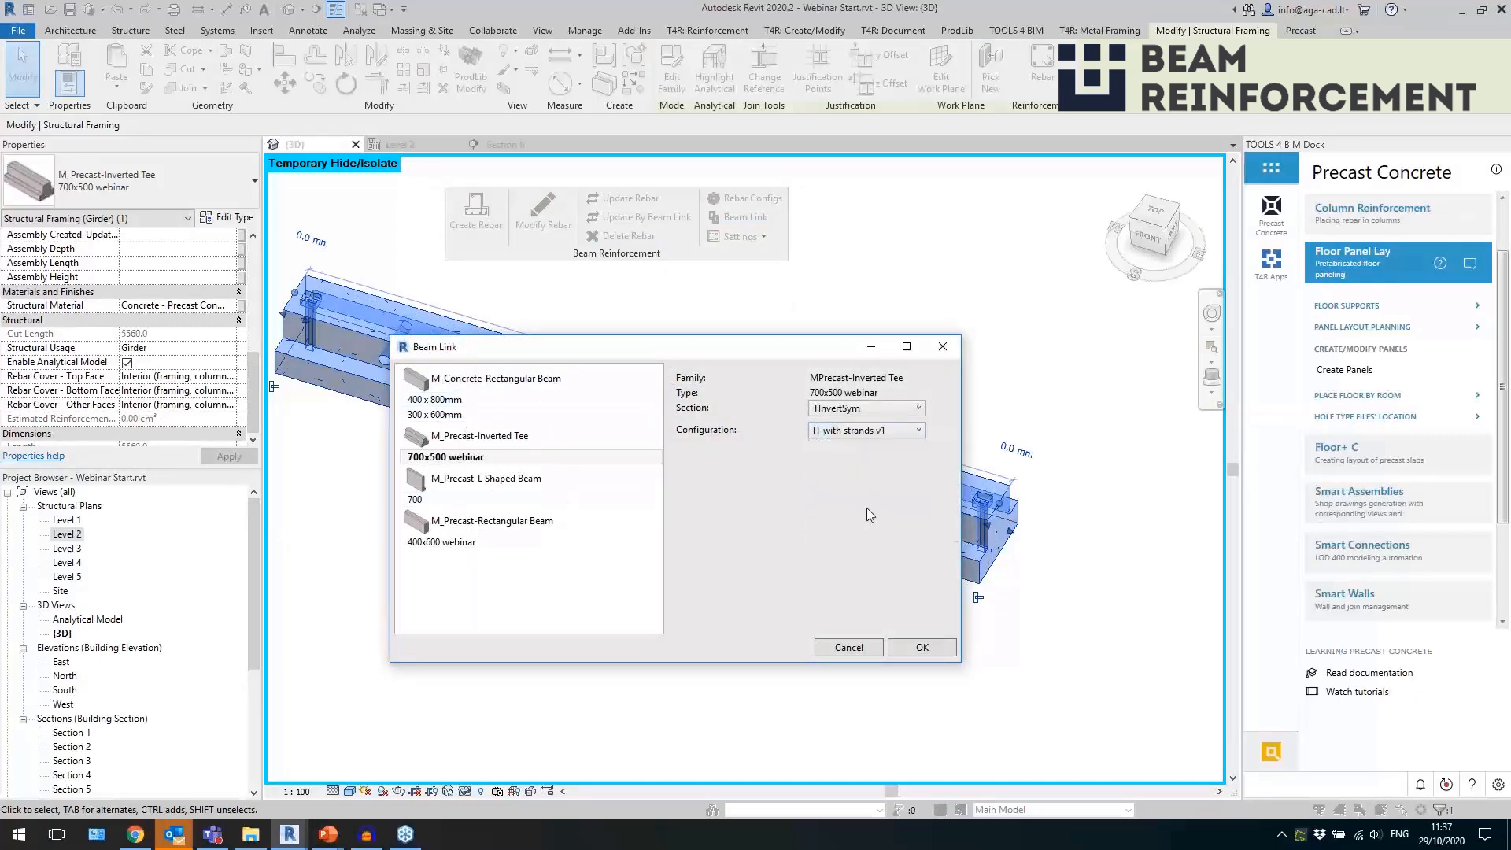
pyautogui.click(906, 647)
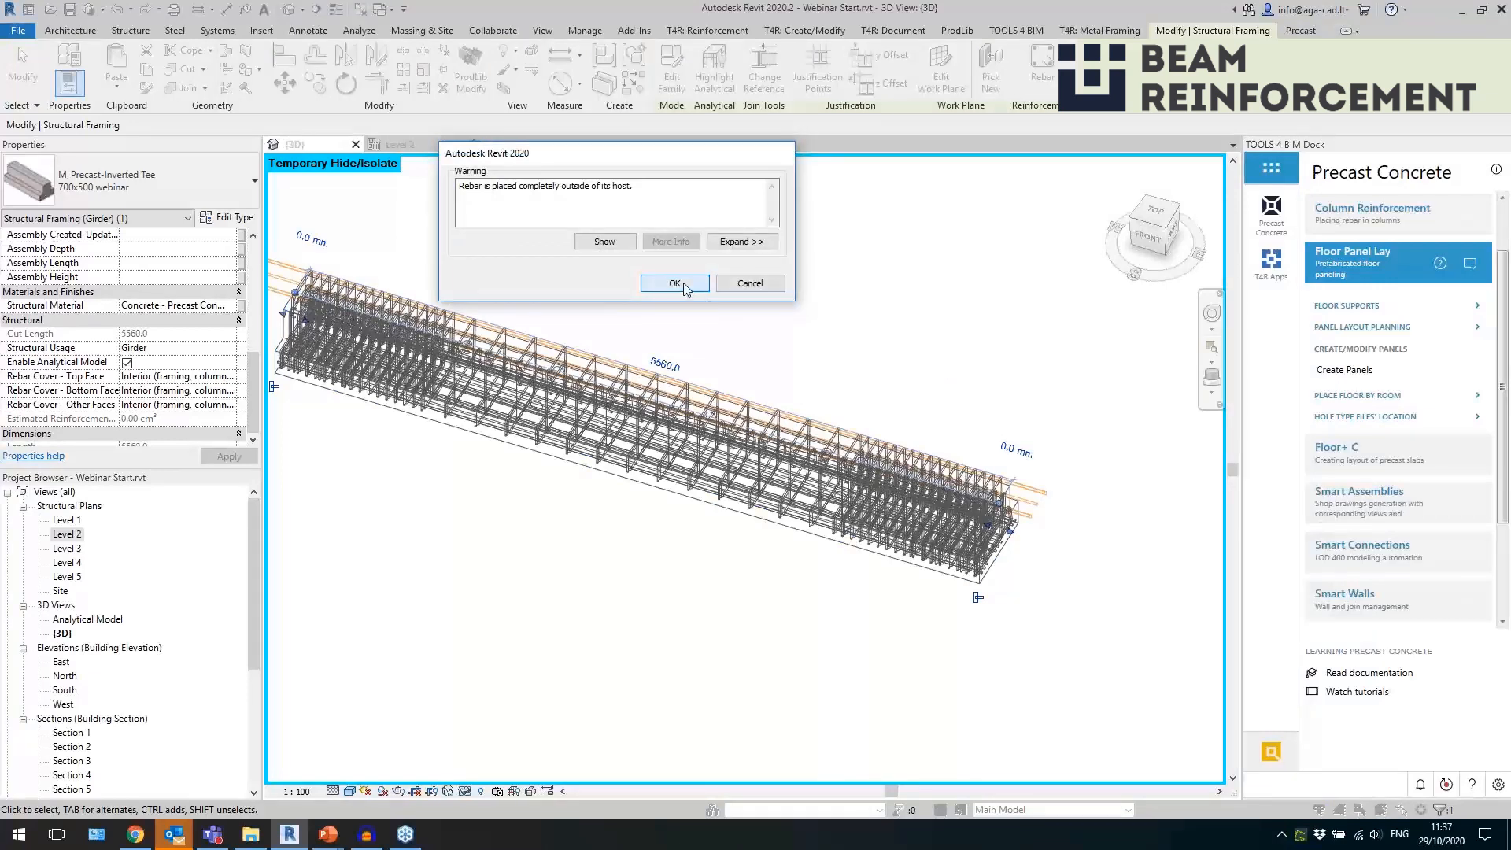
# Create the beam's rebar from the linked strand configuration, accepting the warning, and view the beam's cross-section from the right side.
pyautogui.click(678, 284)
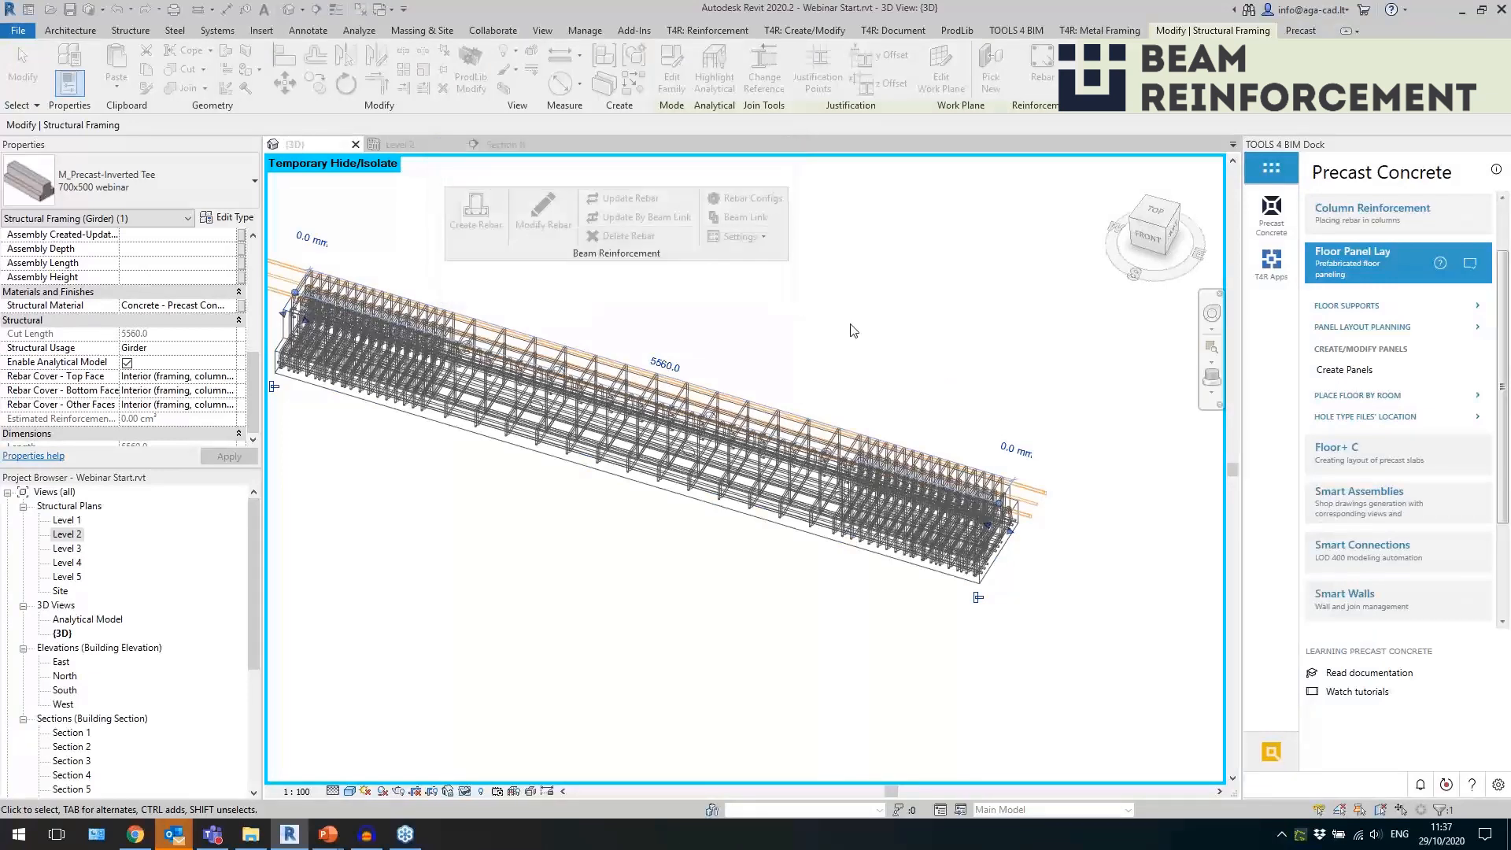
pyautogui.click(1191, 225)
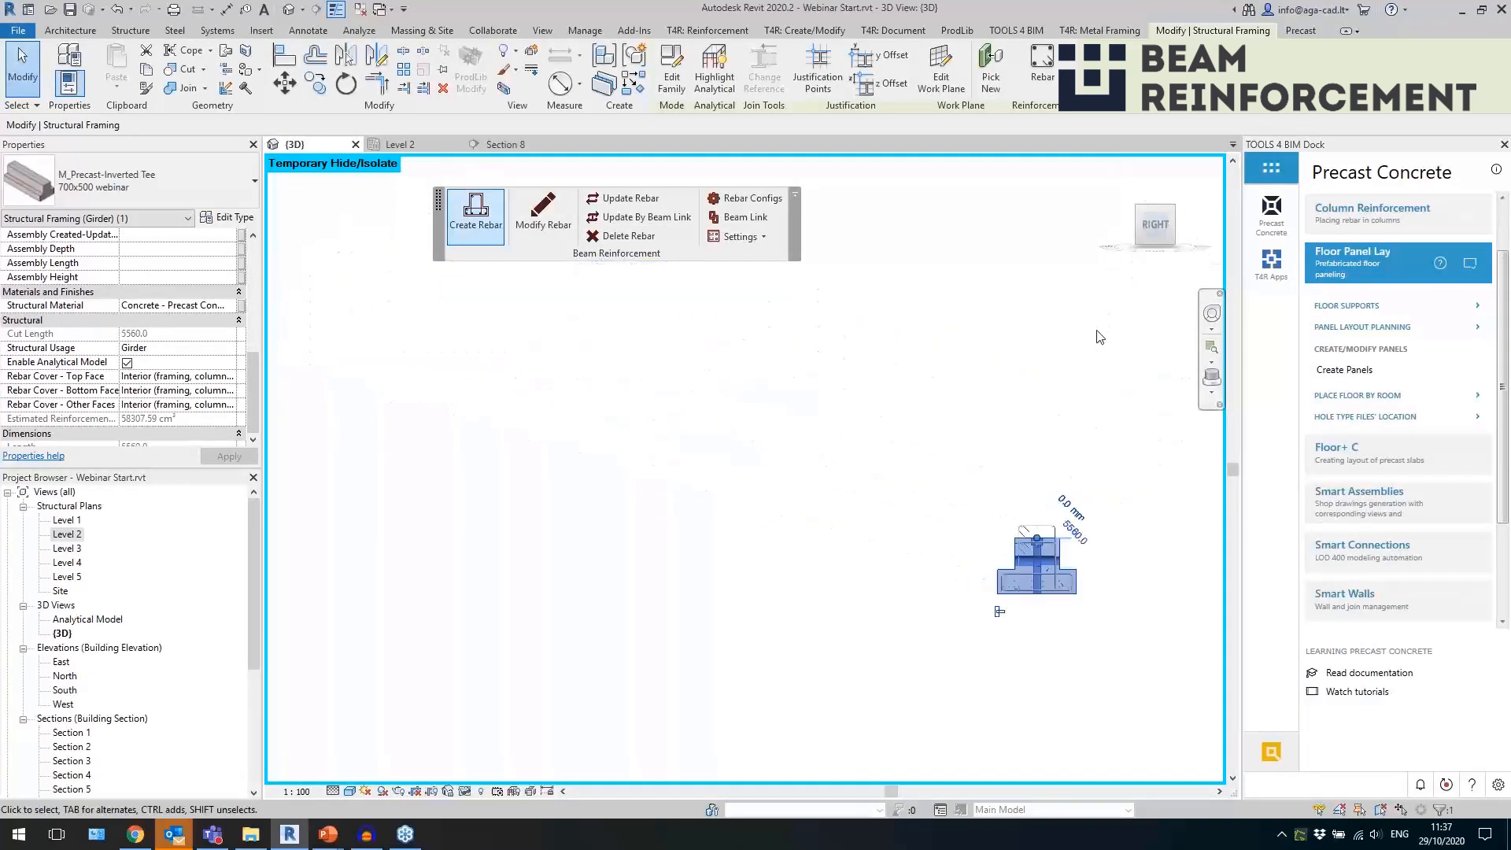
pyautogui.scroll(4, 1105, 575)
pyautogui.scroll(5, 277, 313)
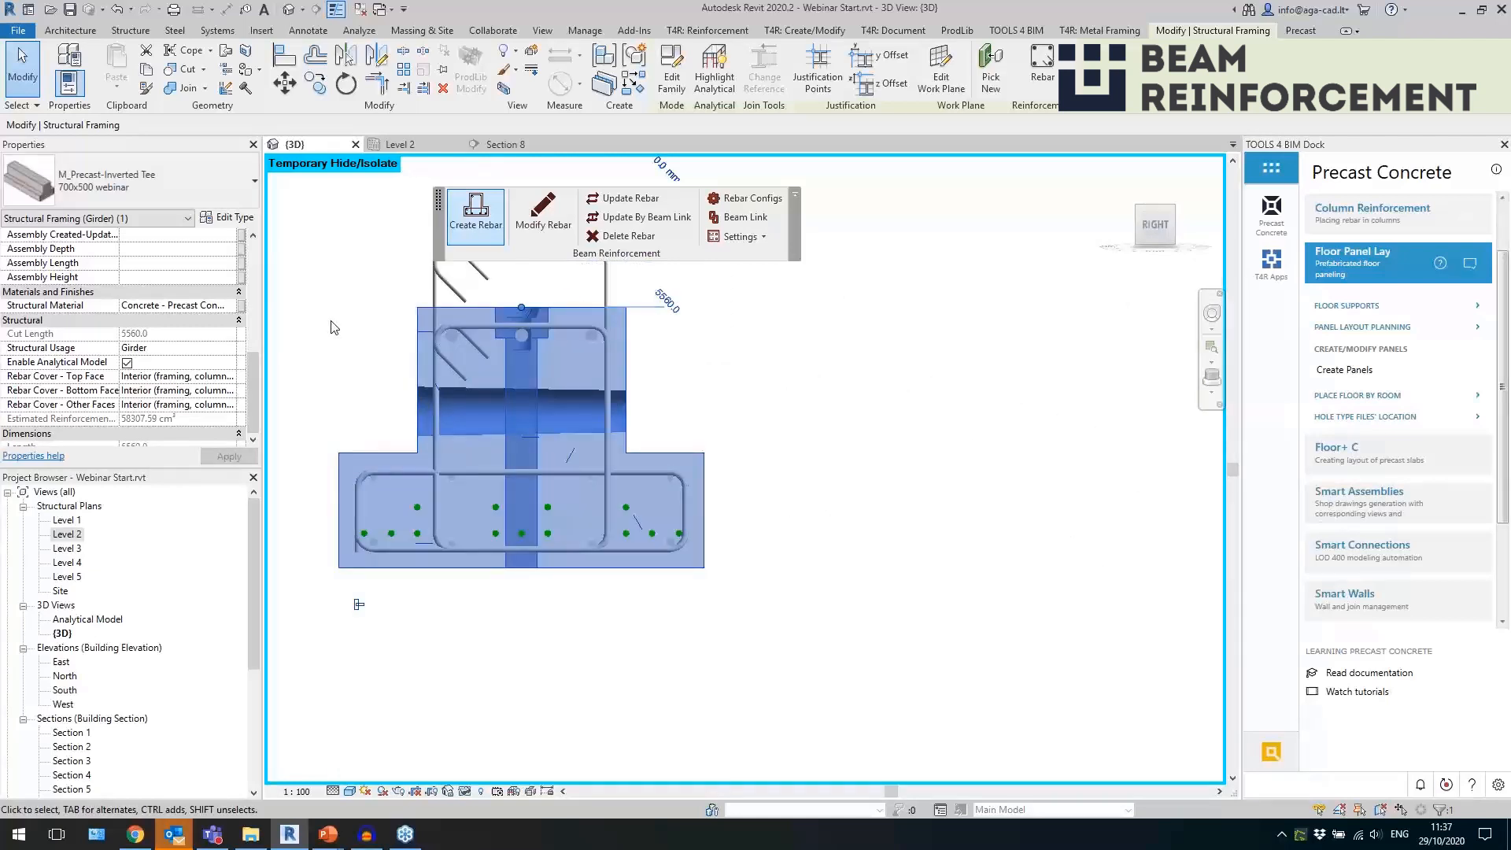
pyautogui.click(995, 574)
pyautogui.scroll(-1, 995, 573)
pyautogui.scroll(1, 810, 393)
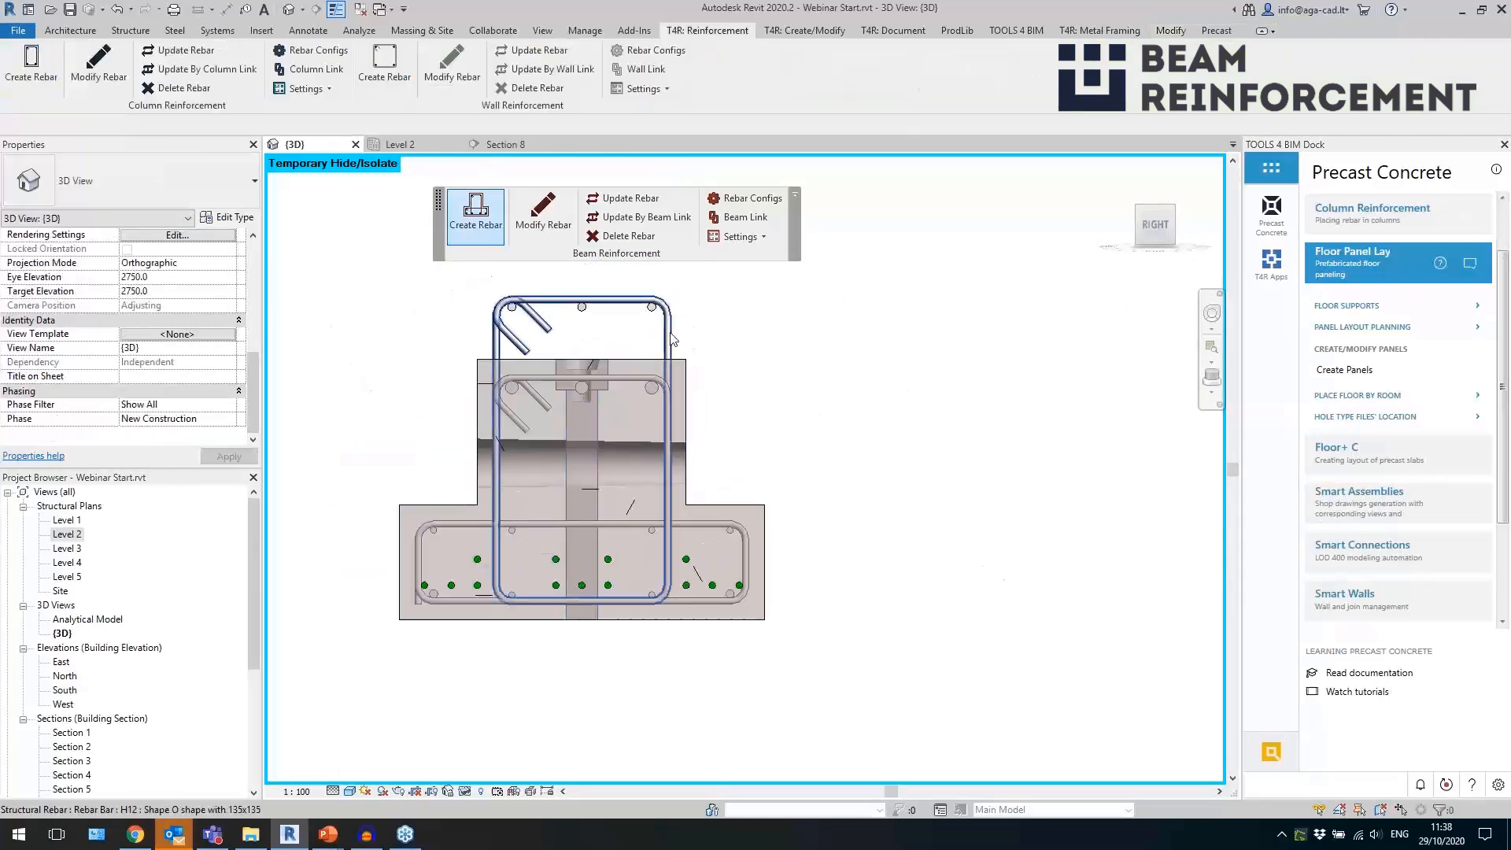
# Inspect the protruding H12 stirrups and the 12.5 strands in the cross-section, plus the whole reinforced beam in 3D.
pyautogui.click(670, 355)
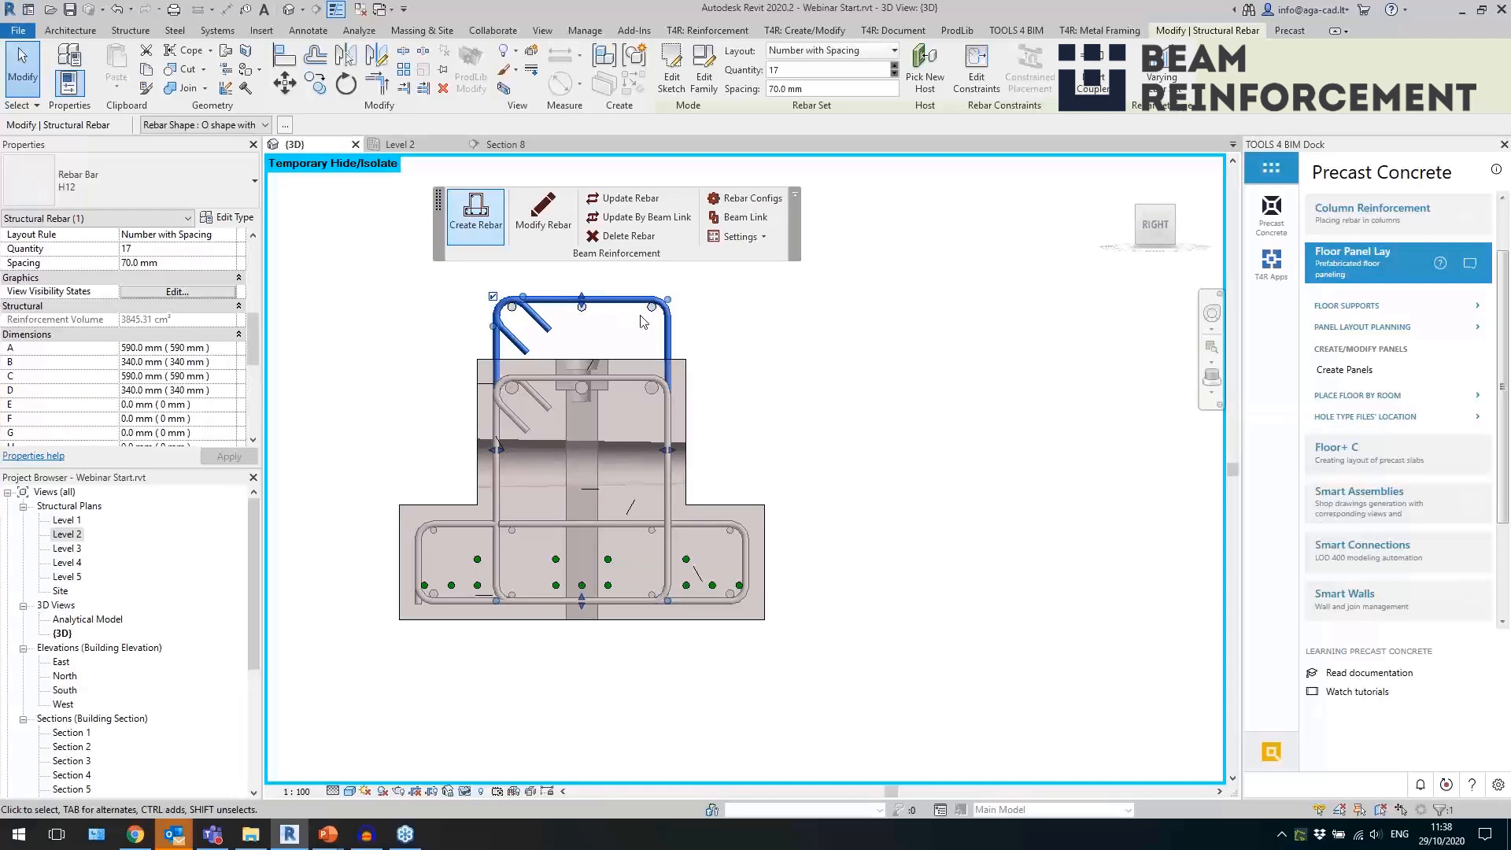
pyautogui.press('Escape')
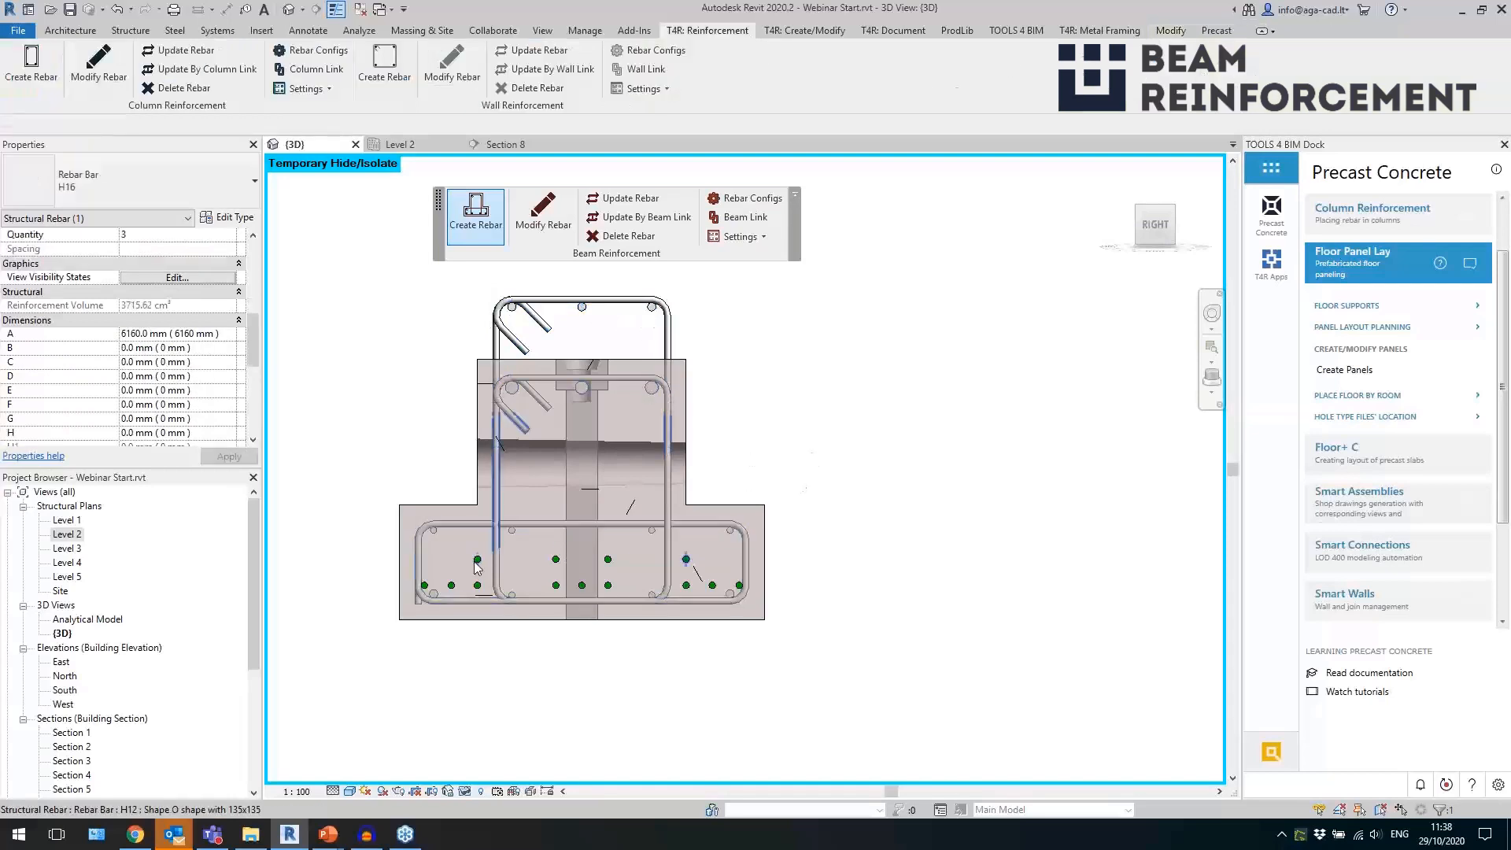
pyautogui.scroll(1, 459, 603)
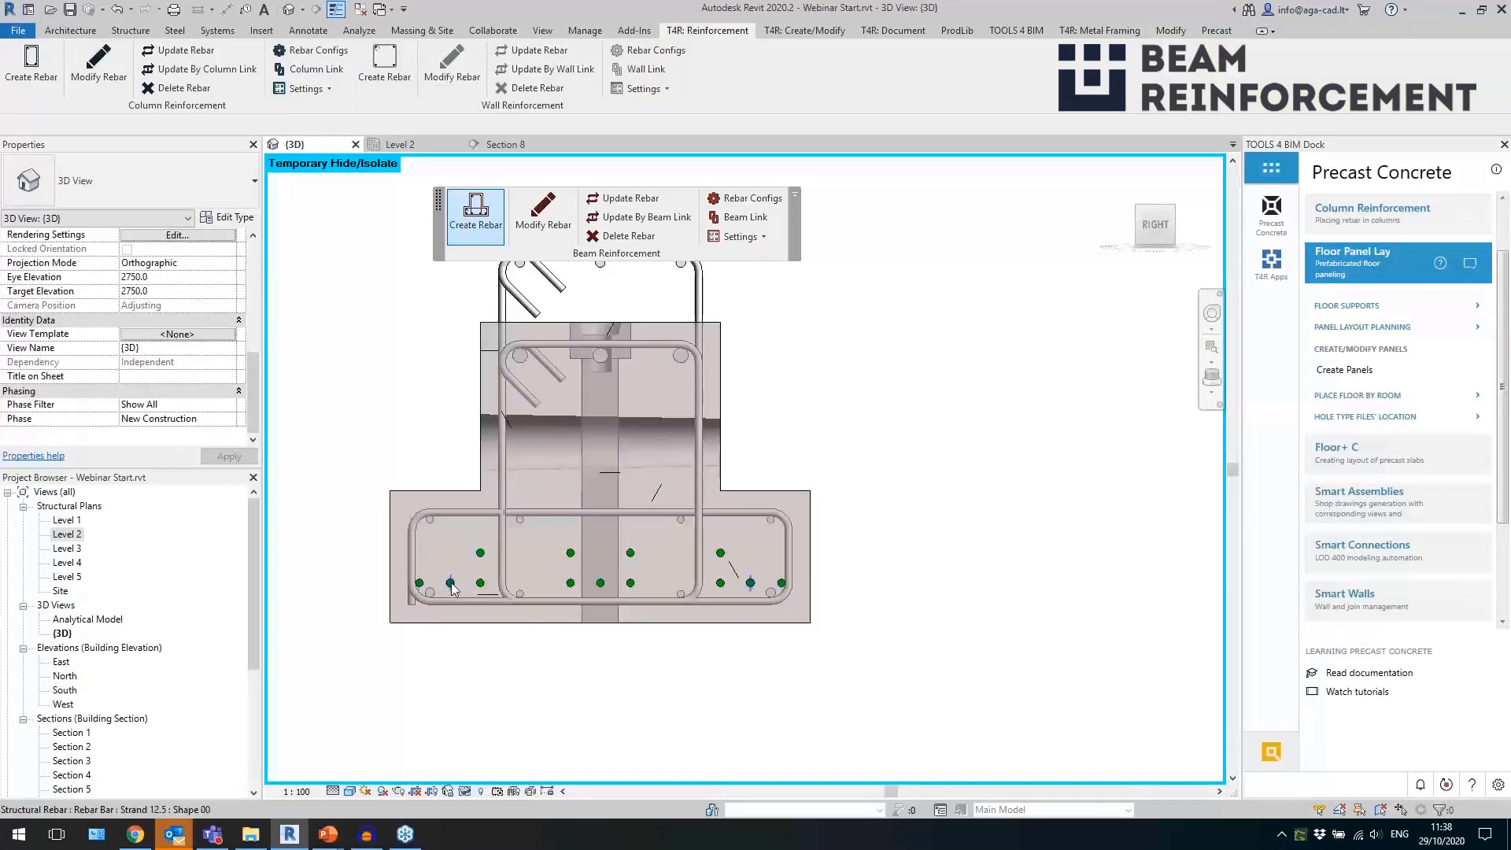
pyautogui.click(478, 587)
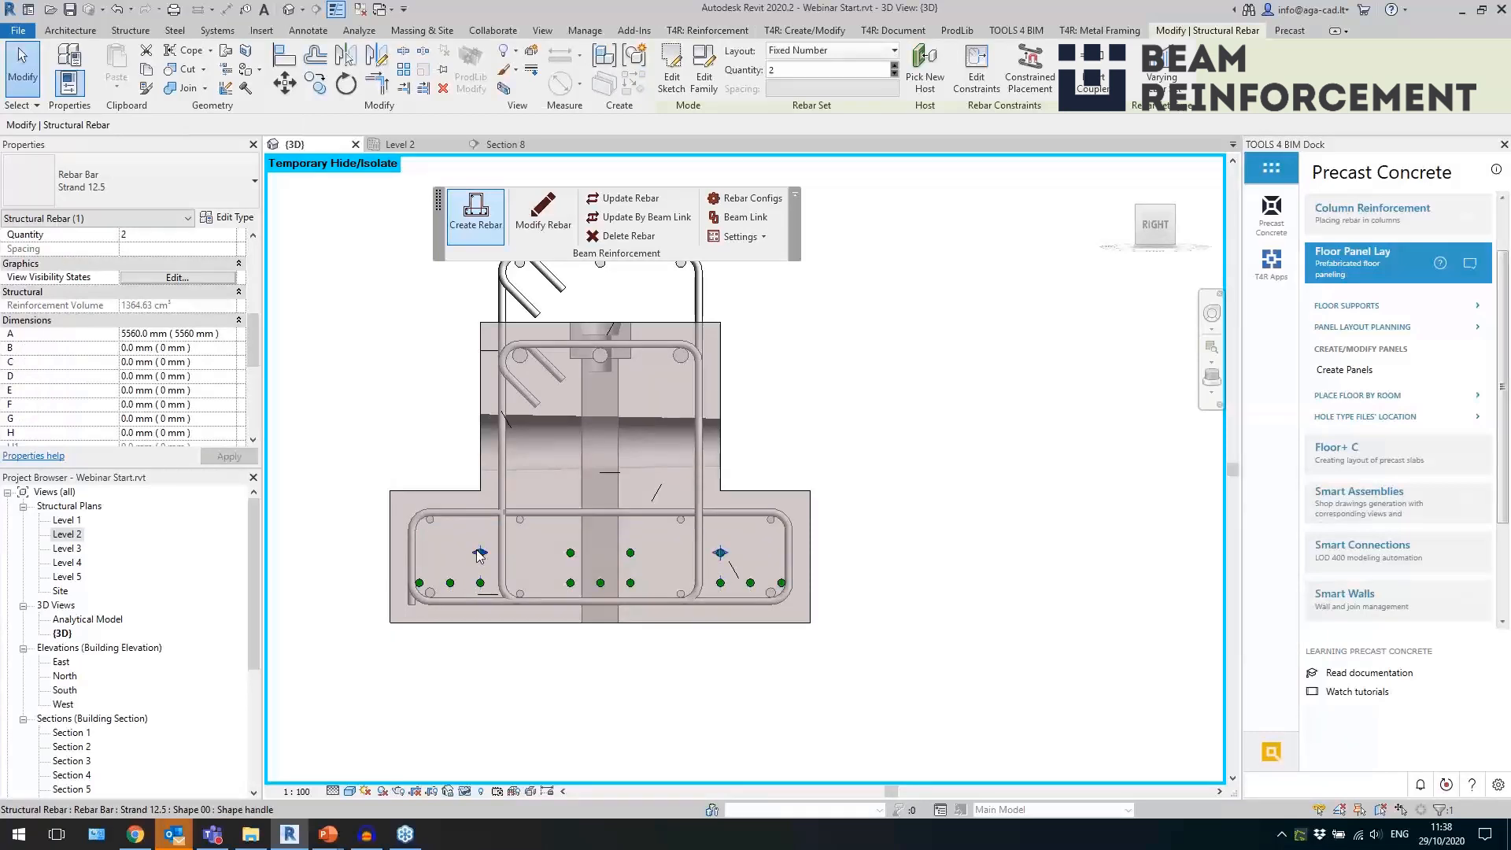
pyautogui.click(569, 581)
pyautogui.click(451, 592)
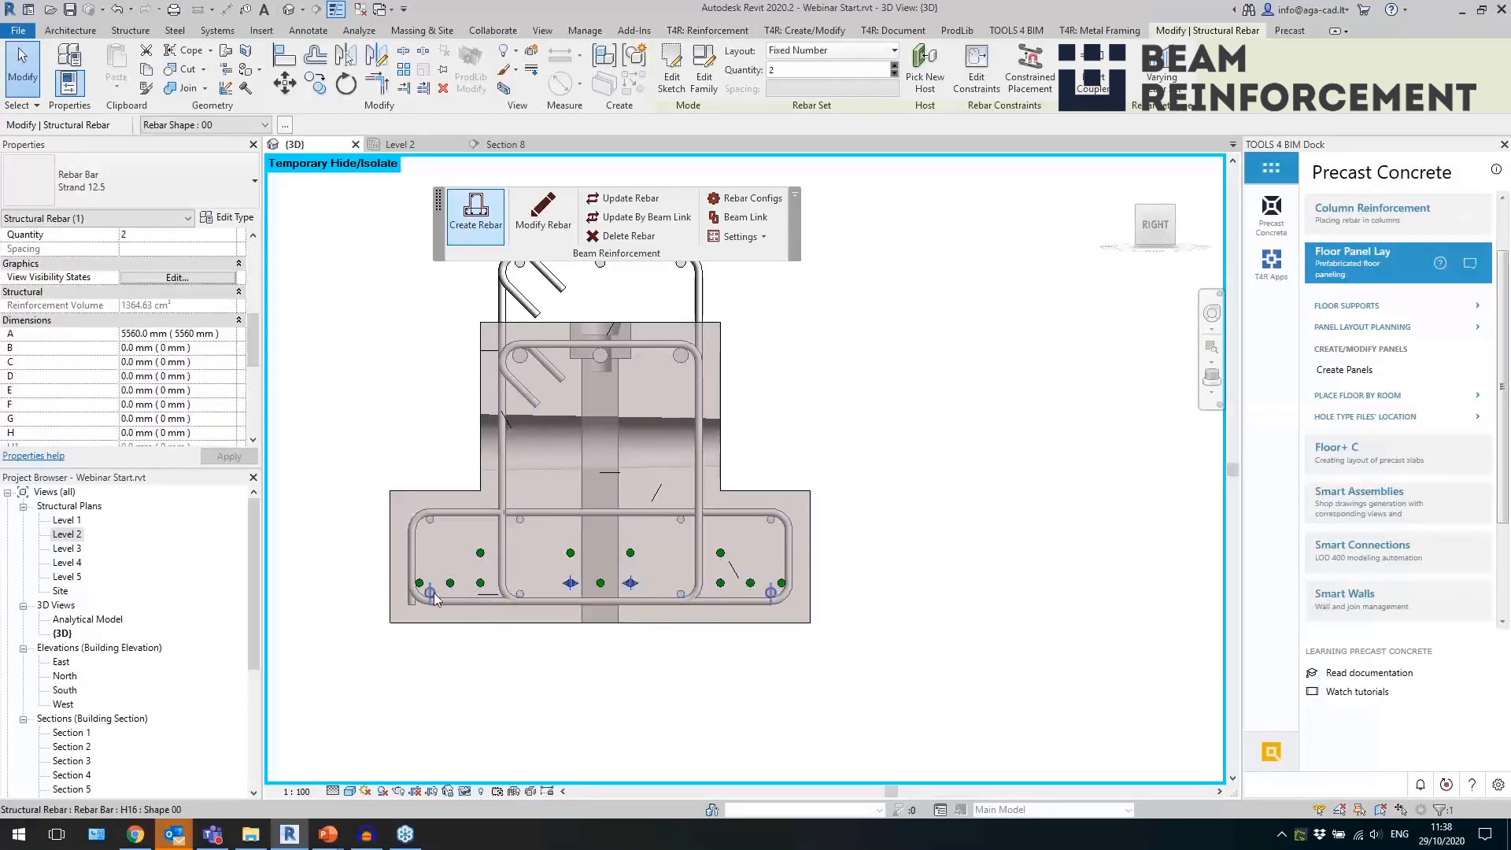
pyautogui.scroll(-3, 630, 677)
pyautogui.press('Escape')
pyautogui.keyDown('shift'); pyautogui.moveTo(583, 564); pyautogui.dragTo(744, 562, button='middle'); pyautogui.keyUp('shift')
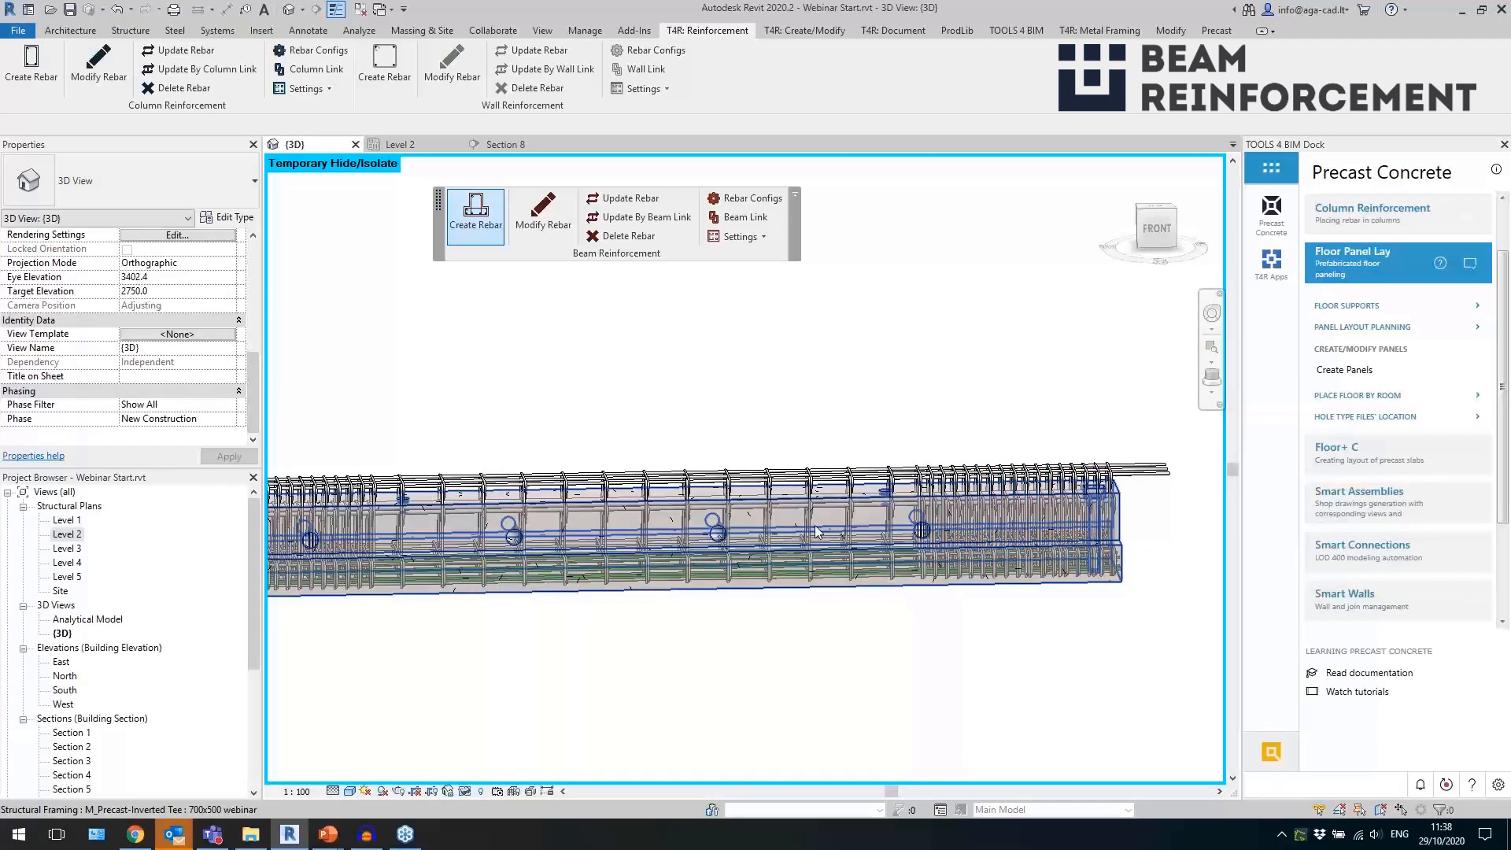
pyautogui.scroll(-3, 878, 568)
pyautogui.keyDown('shift'); pyautogui.moveTo(955, 624); pyautogui.dragTo(834, 657, button='middle'); pyautogui.keyUp('shift')
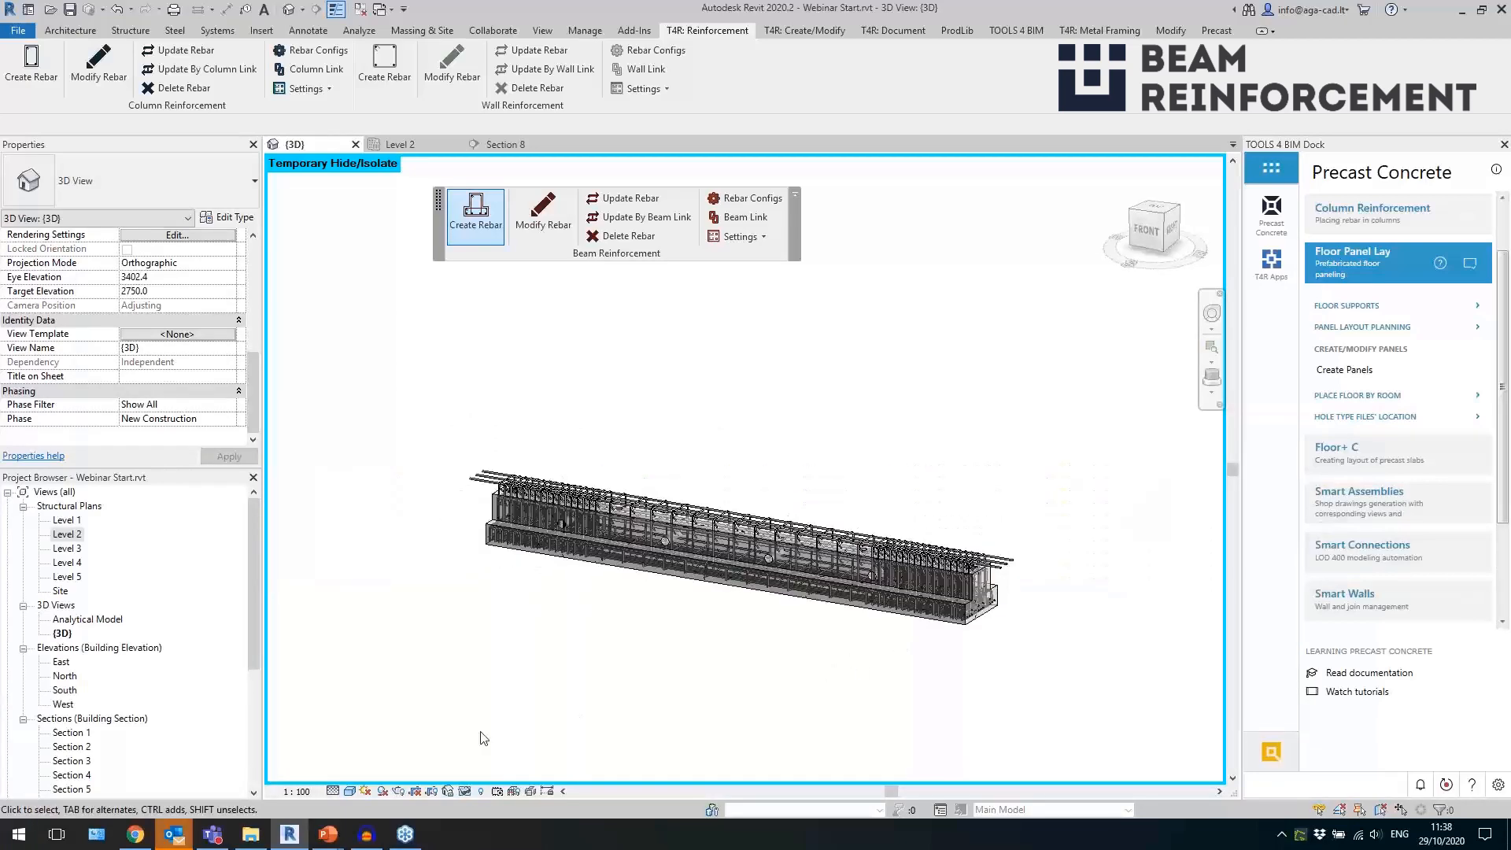
# Reset the temporary isolation without saving the project and view the reinforced beam within the whole building.
pyautogui.click(478, 790)
pyautogui.click(511, 773)
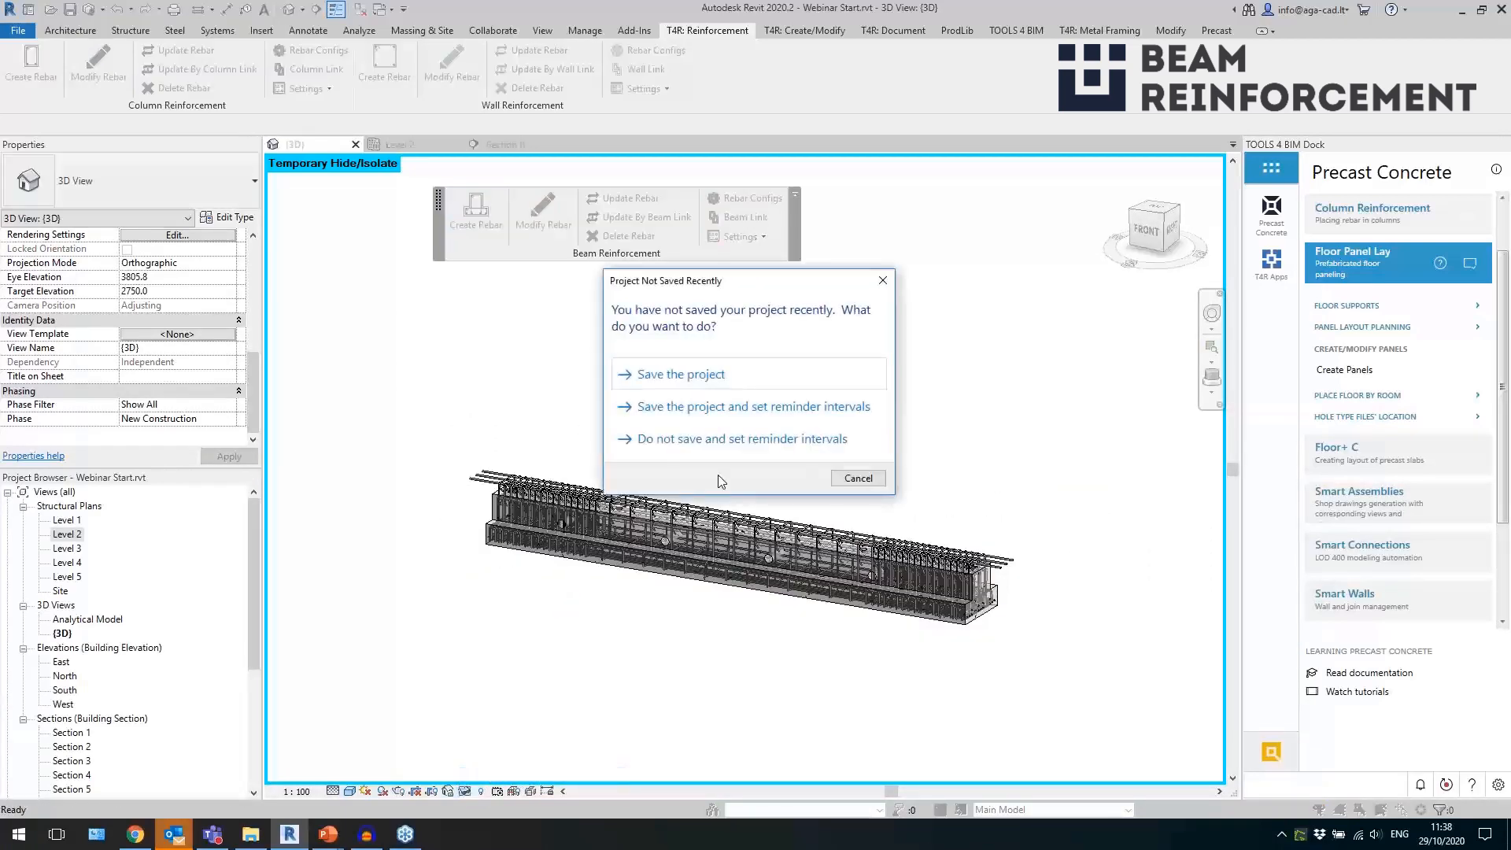
pyautogui.click(860, 480)
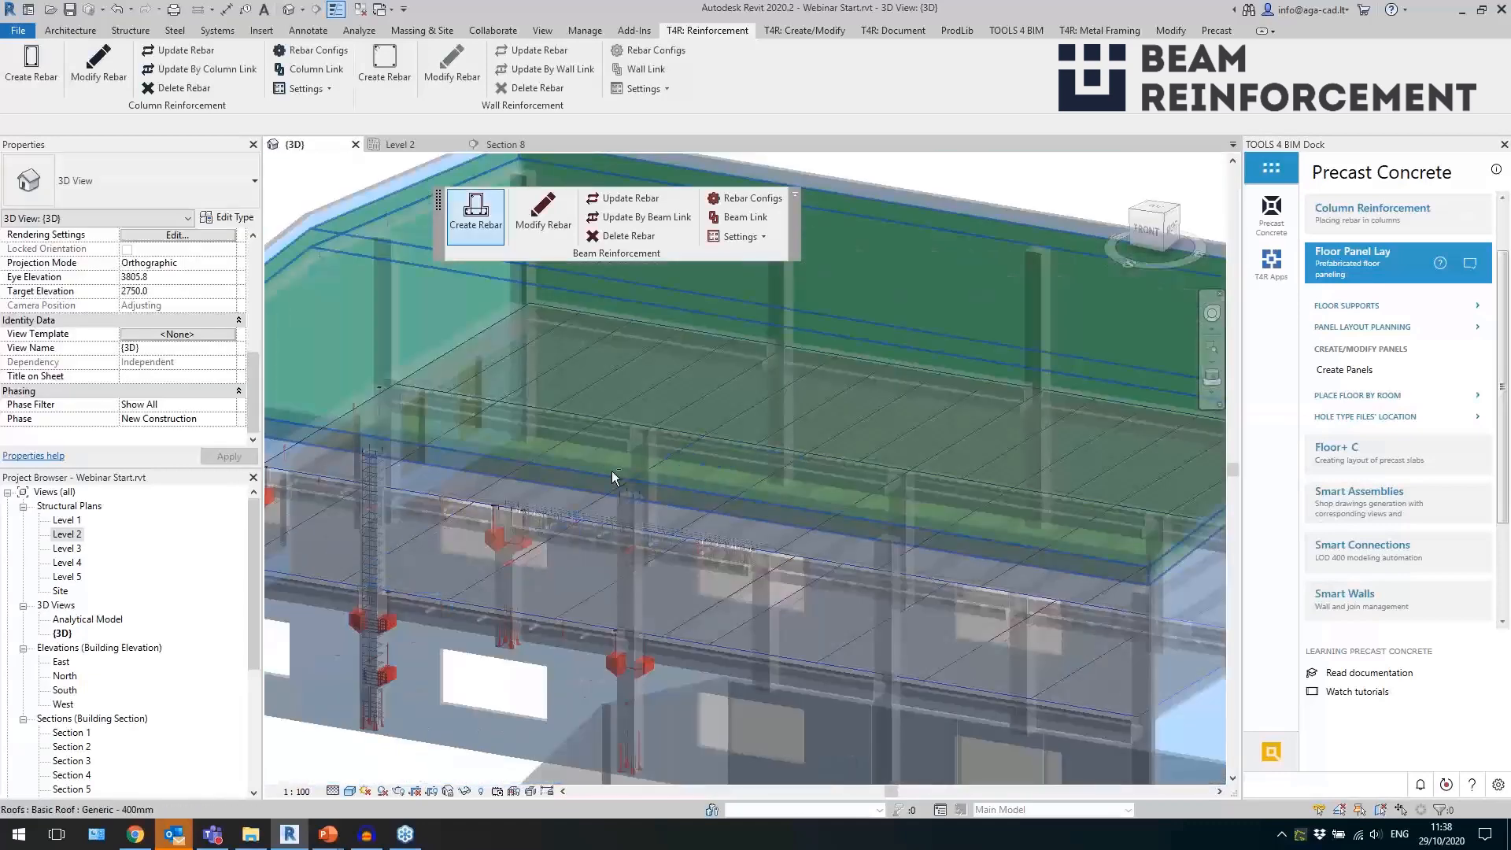
pyautogui.keyDown('shift'); pyautogui.moveTo(611, 471); pyautogui.dragTo(821, 267, button='middle'); pyautogui.keyUp('shift')
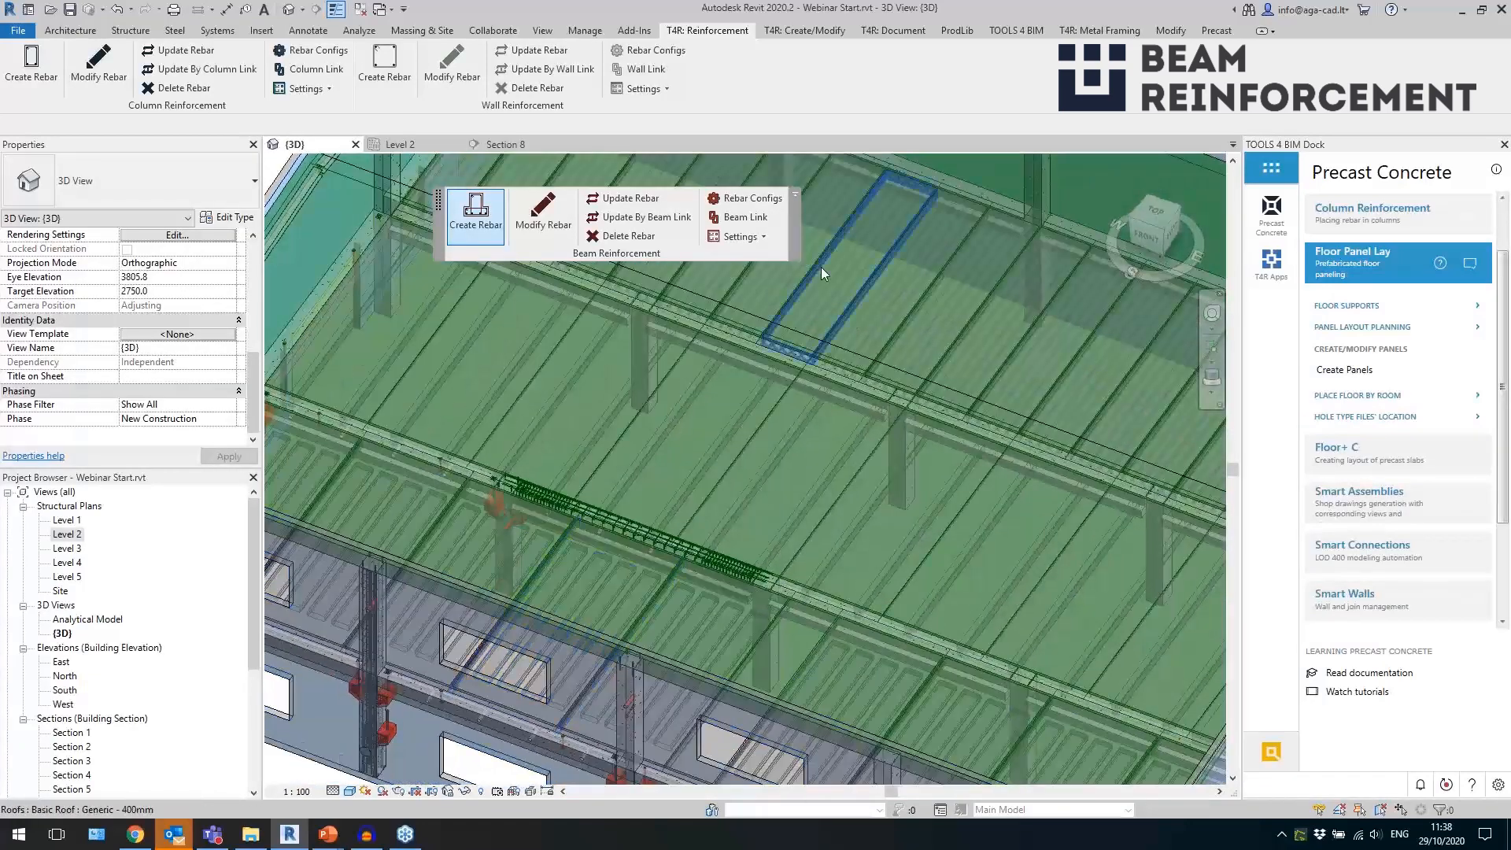
# Return the floating Beam Reinforcement tools to the ribbon and collapse the Floor Panel Layout commands.
pyautogui.click(795, 196)
pyautogui.scroll(-5, 518, 388)
pyautogui.keyDown('shift'); pyautogui.moveTo(981, 628); pyautogui.dragTo(571, 446, button='middle'); pyautogui.keyUp('shift')
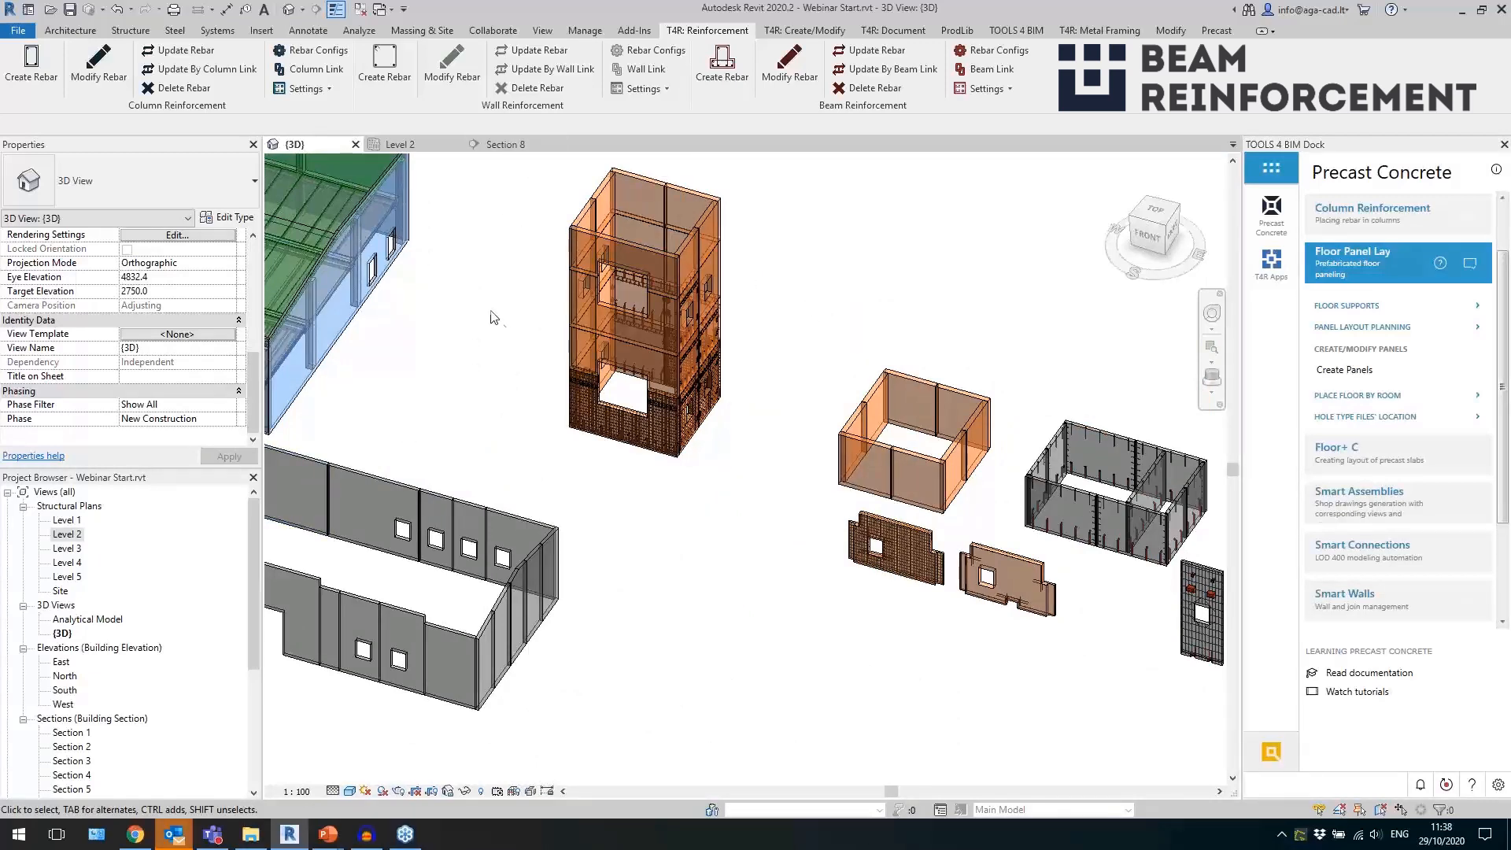
pyautogui.moveTo(499, 326); pyautogui.dragTo(438, 377, button='middle')
pyautogui.click(1377, 268)
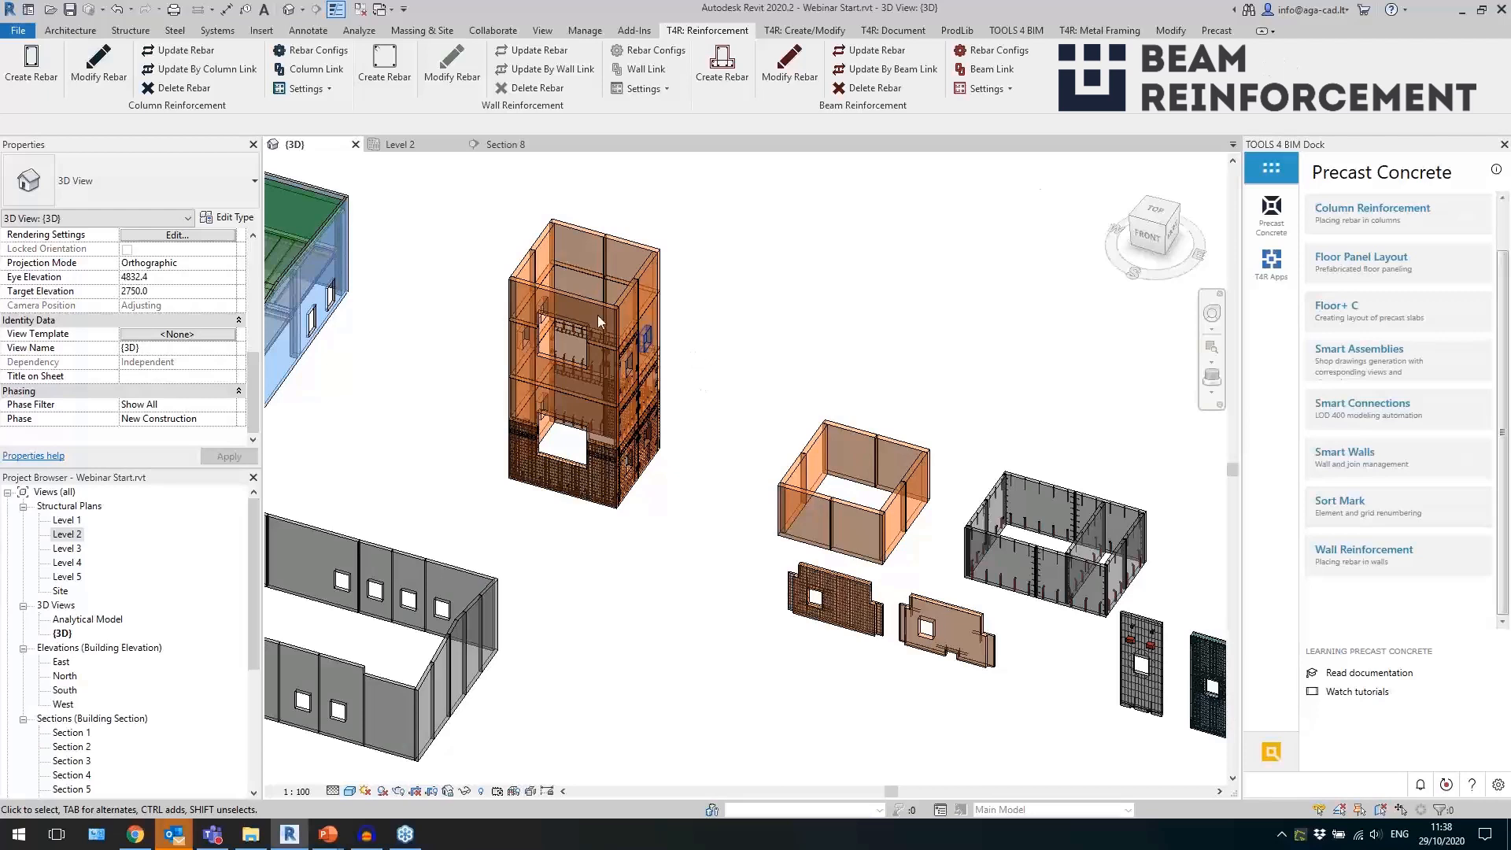
# Open the Level 1 plan and select only the walls of the multi-storey tower by filtering the selection to the Walls category.
pyautogui.scroll(4, 655, 344)
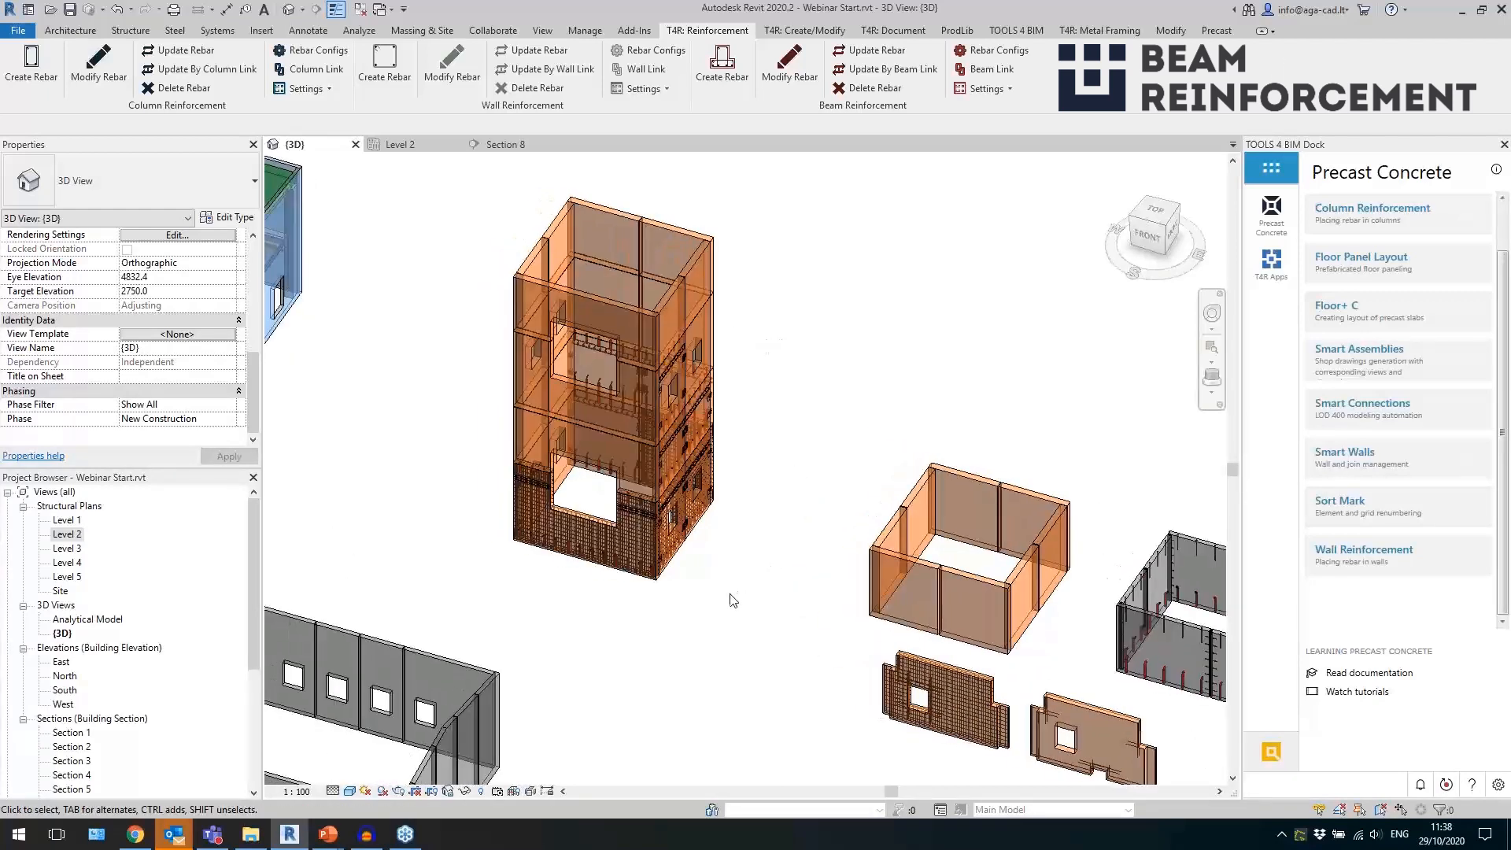
pyautogui.keyDown('shift'); pyautogui.moveTo(713, 607); pyautogui.dragTo(714, 568, button='middle'); pyautogui.keyUp('shift')
pyautogui.scroll(-2, 696, 501)
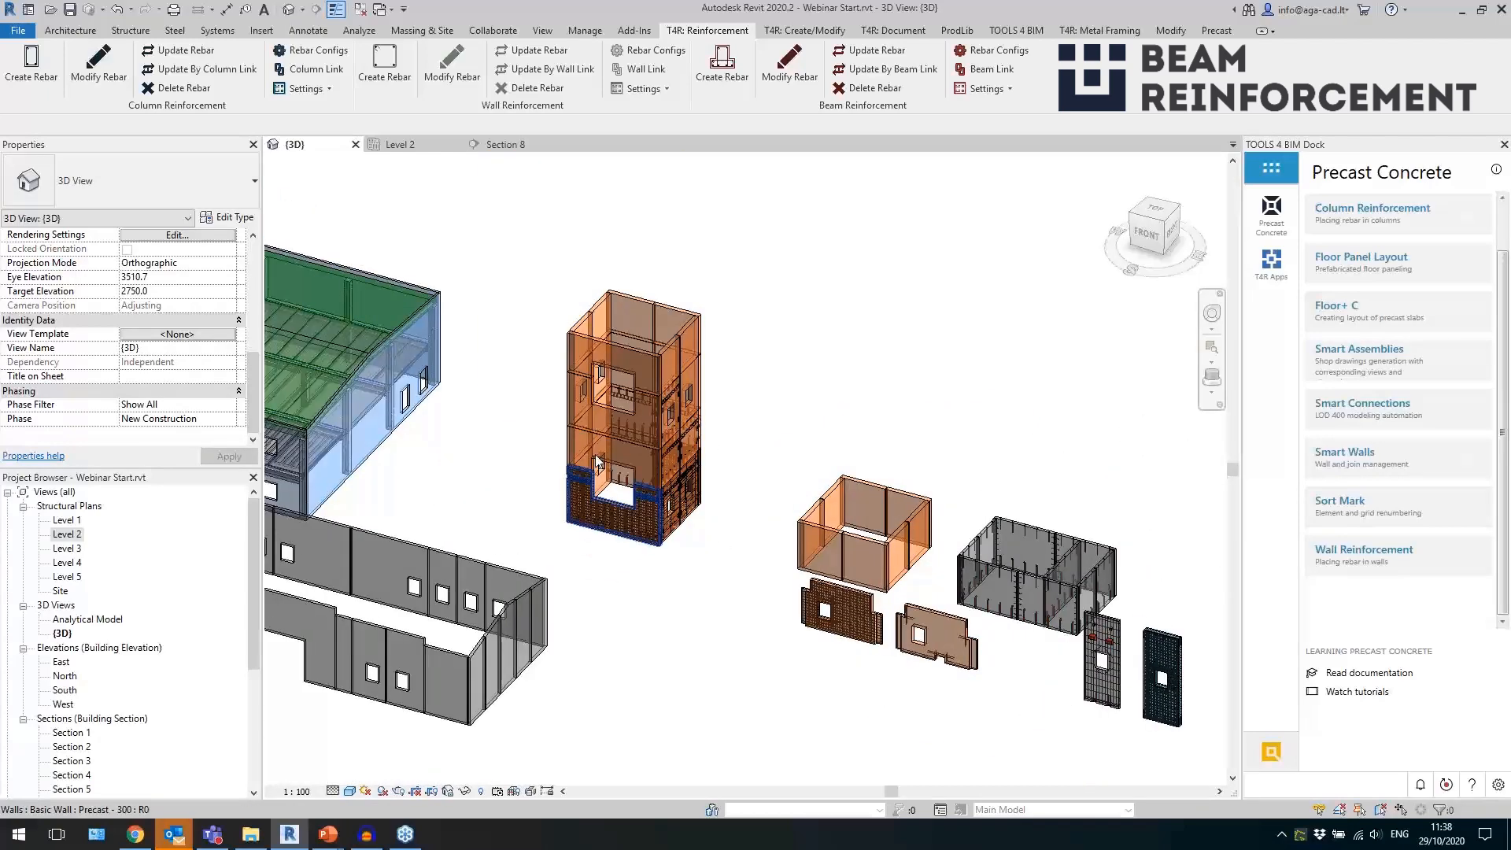
pyautogui.scroll(2, 586, 467)
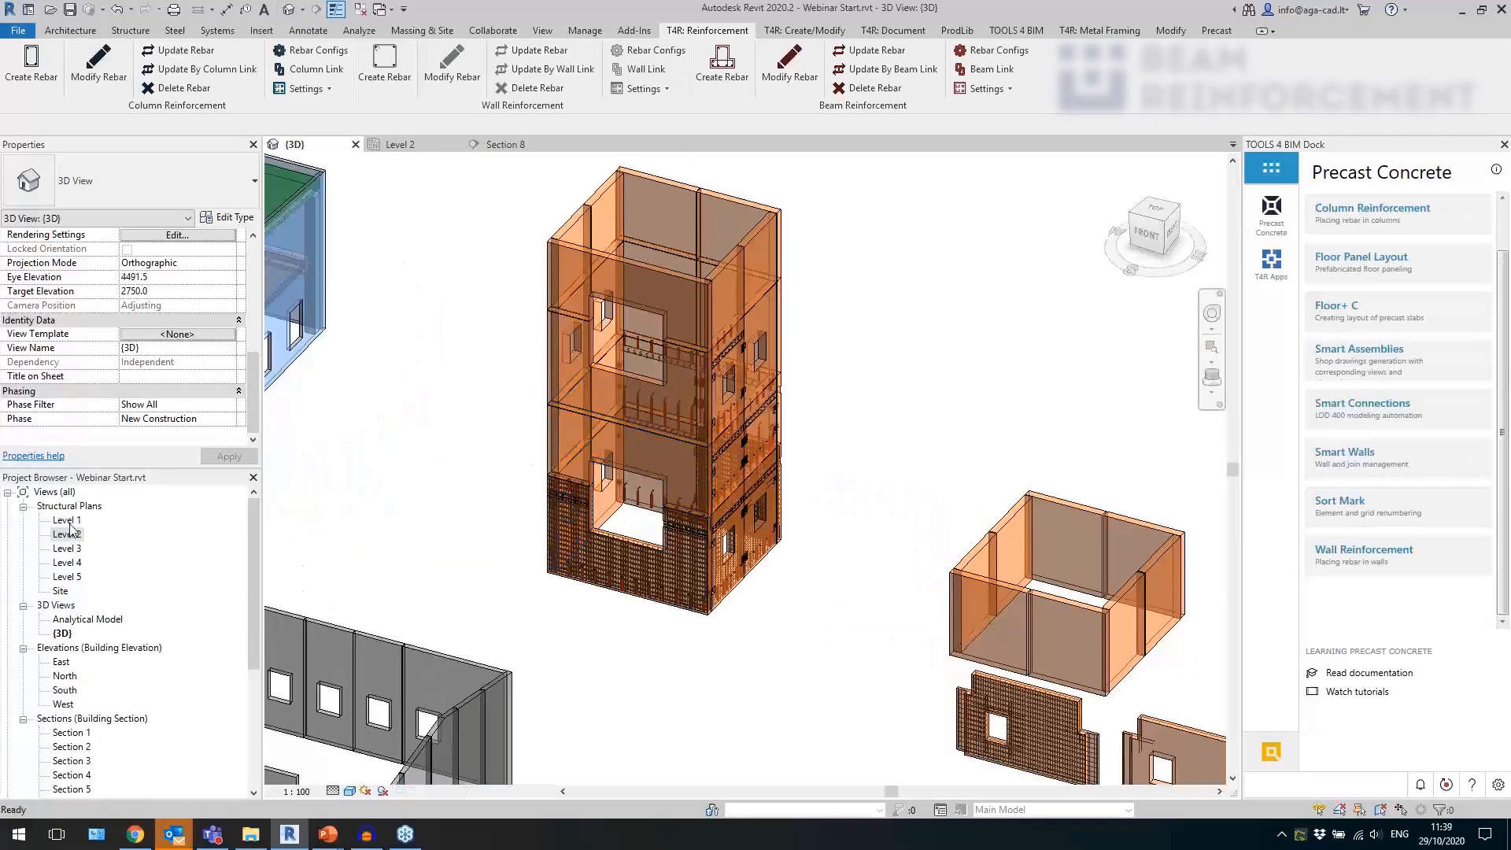
pyautogui.click(67, 521)
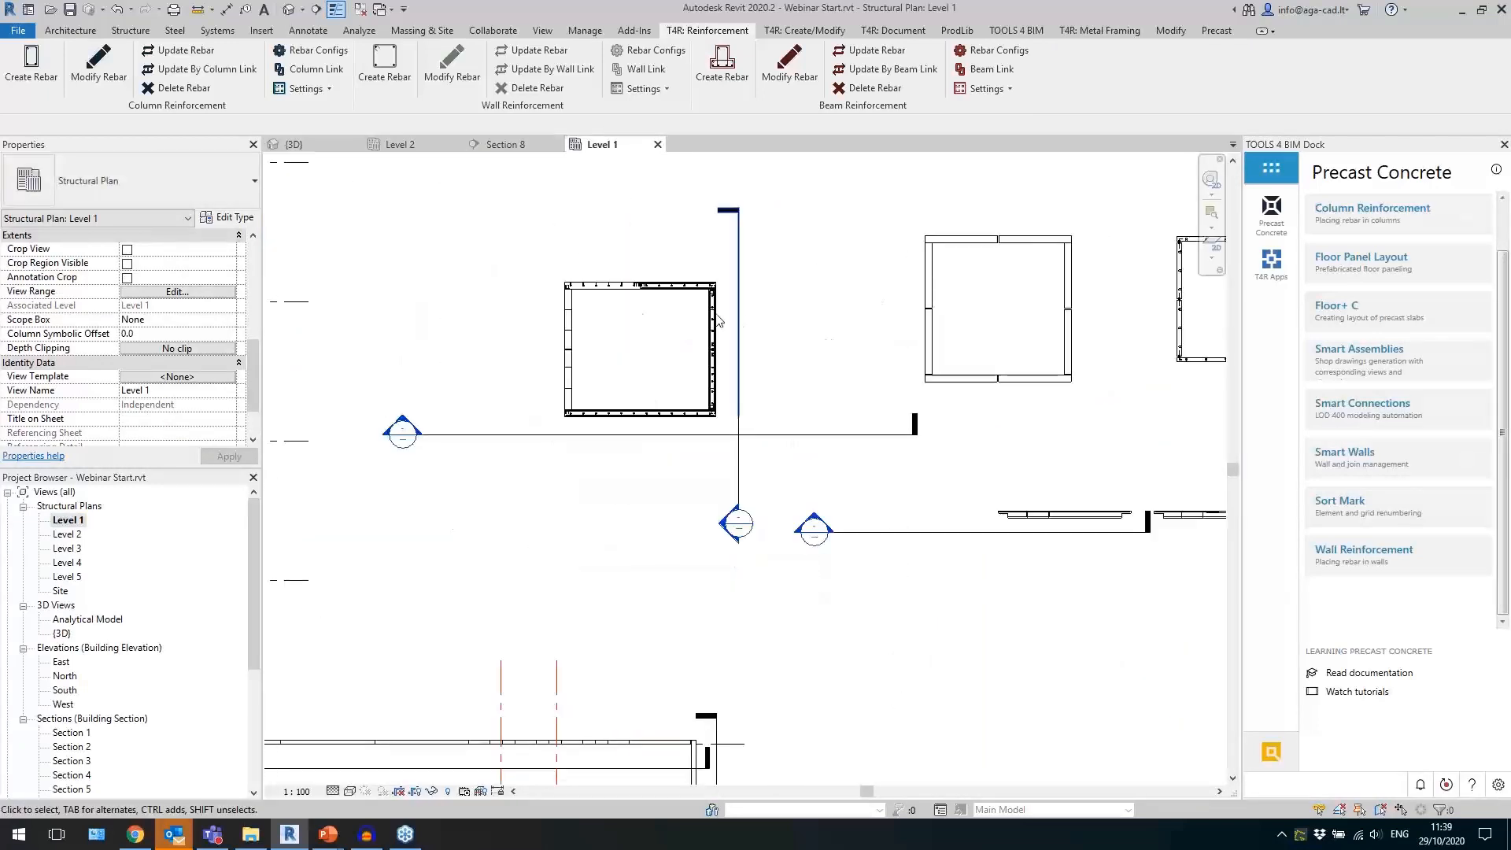
pyautogui.scroll(1, 658, 260)
pyautogui.moveTo(827, 250); pyautogui.dragTo(463, 589)
pyautogui.click(669, 64)
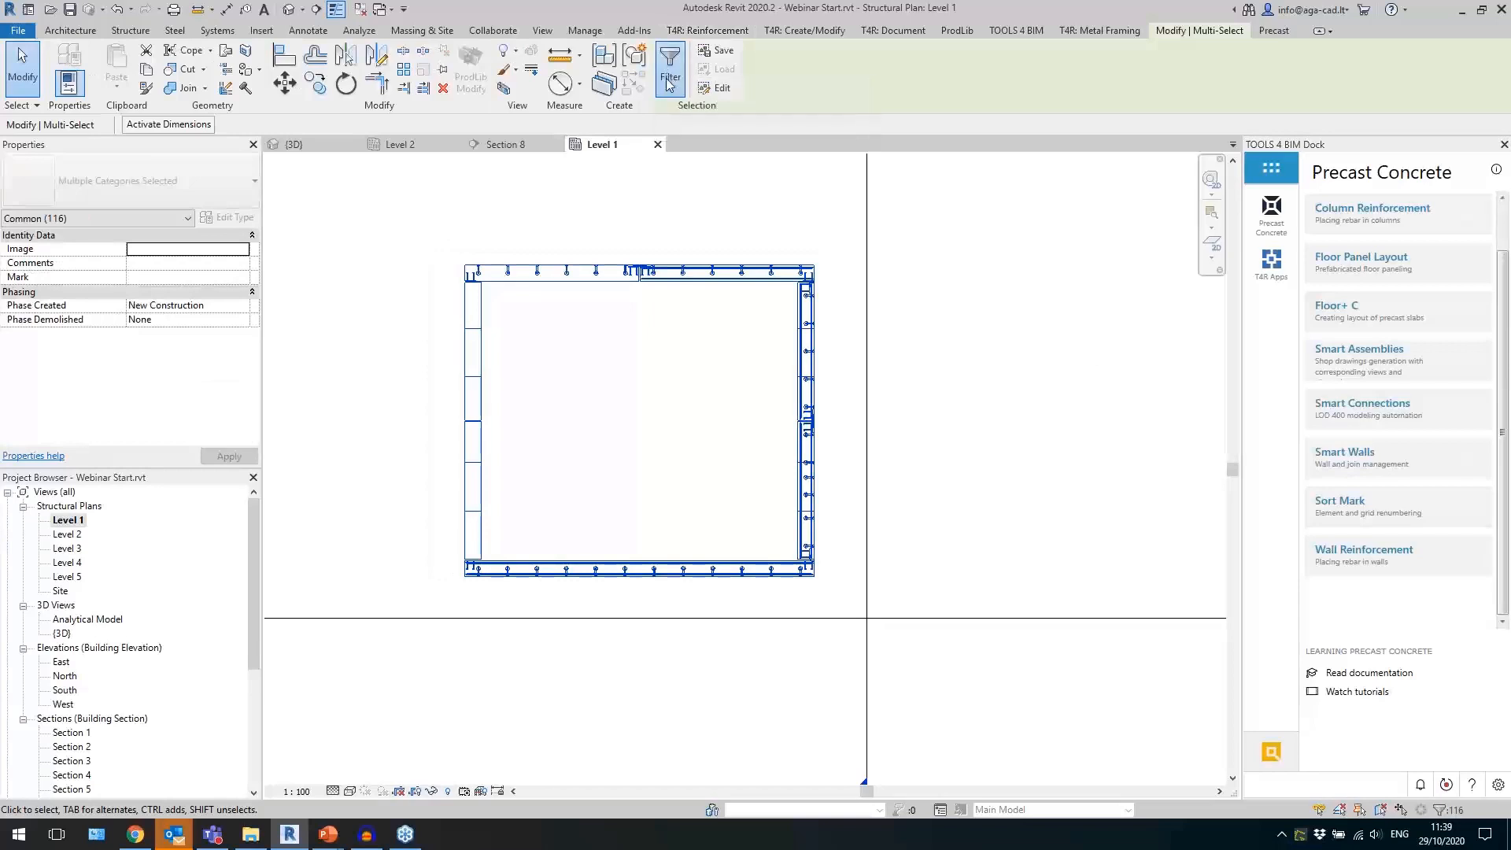
pyautogui.click(507, 266)
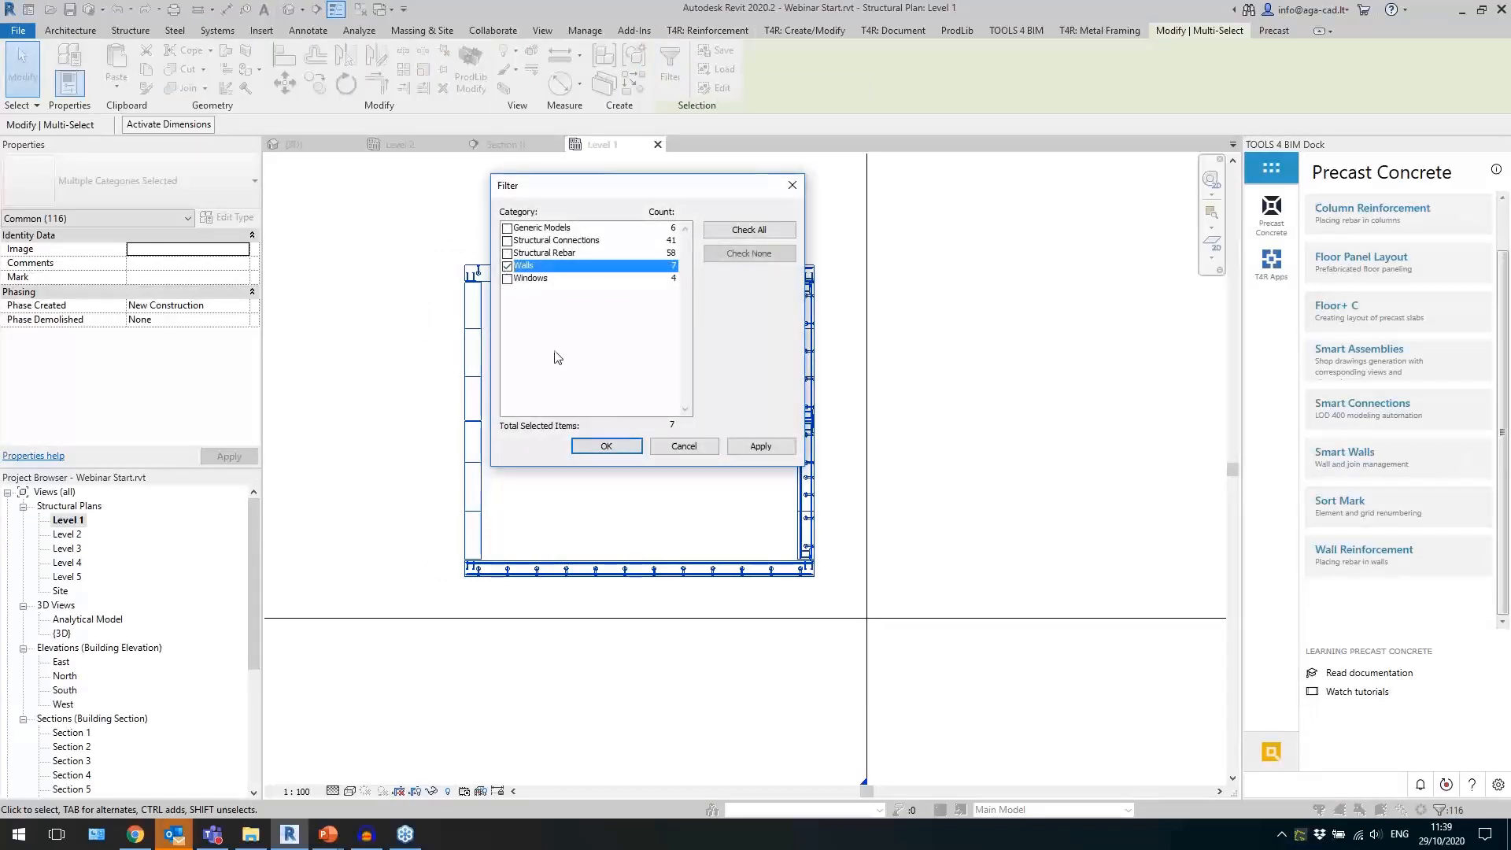
pyautogui.click(607, 446)
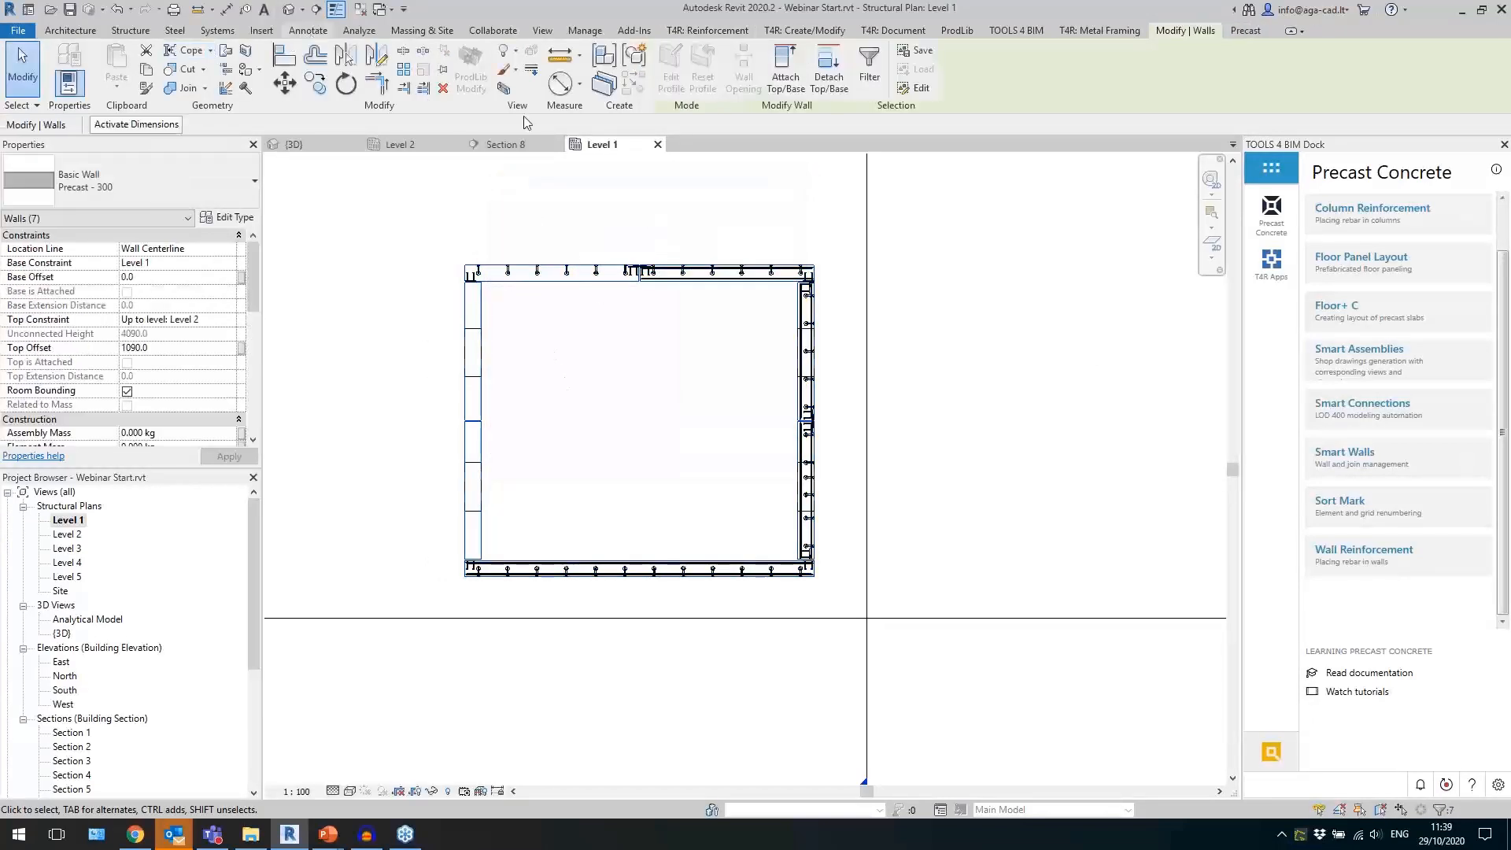
# Tag all selected walls in the plan with wall tags, leaving the leader off.
pyautogui.click(827, 84)
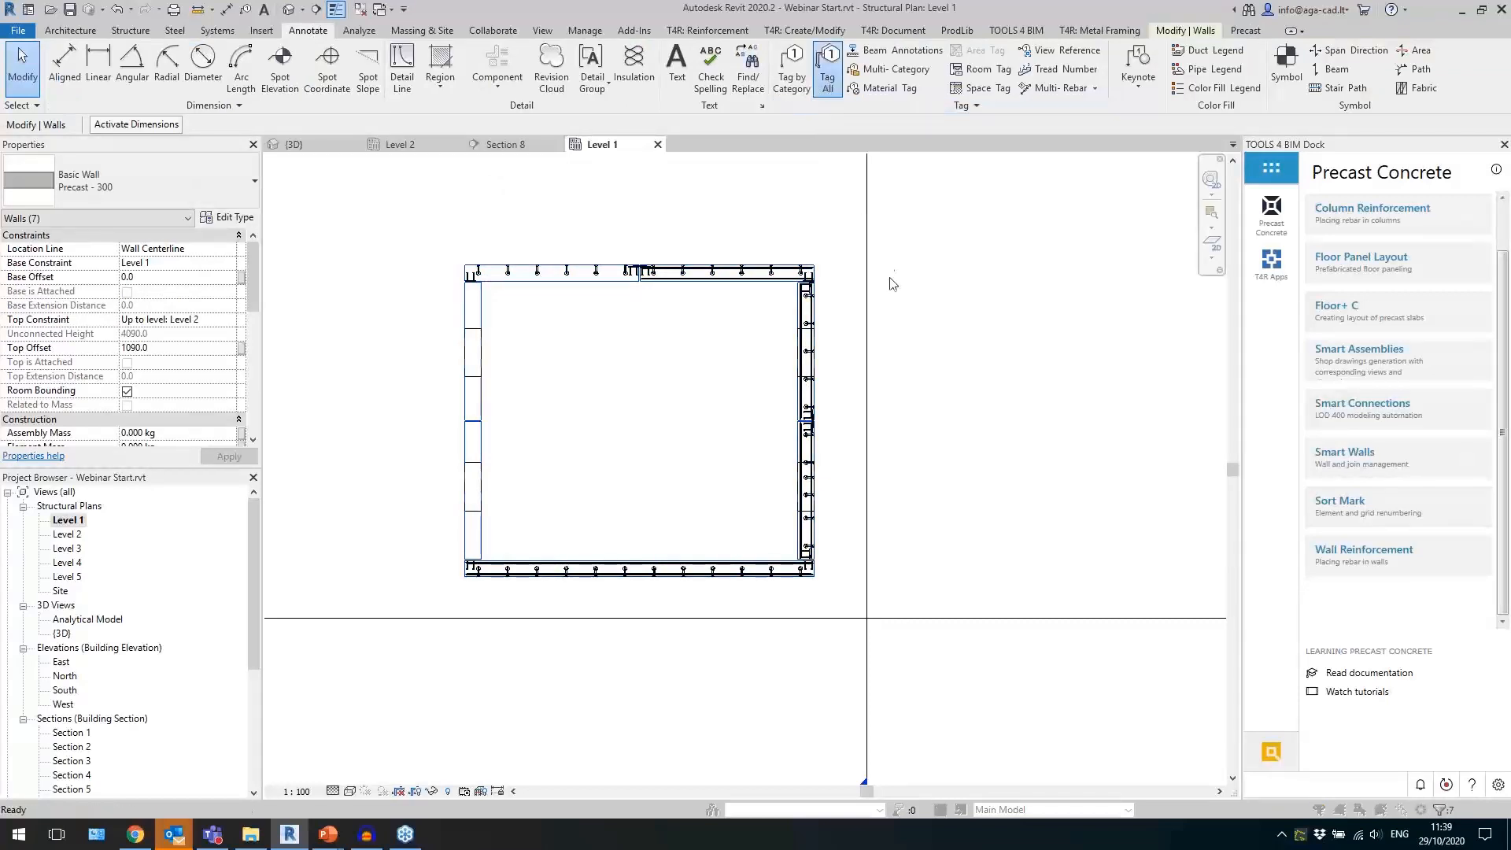
pyautogui.scroll(-2, 670, 454)
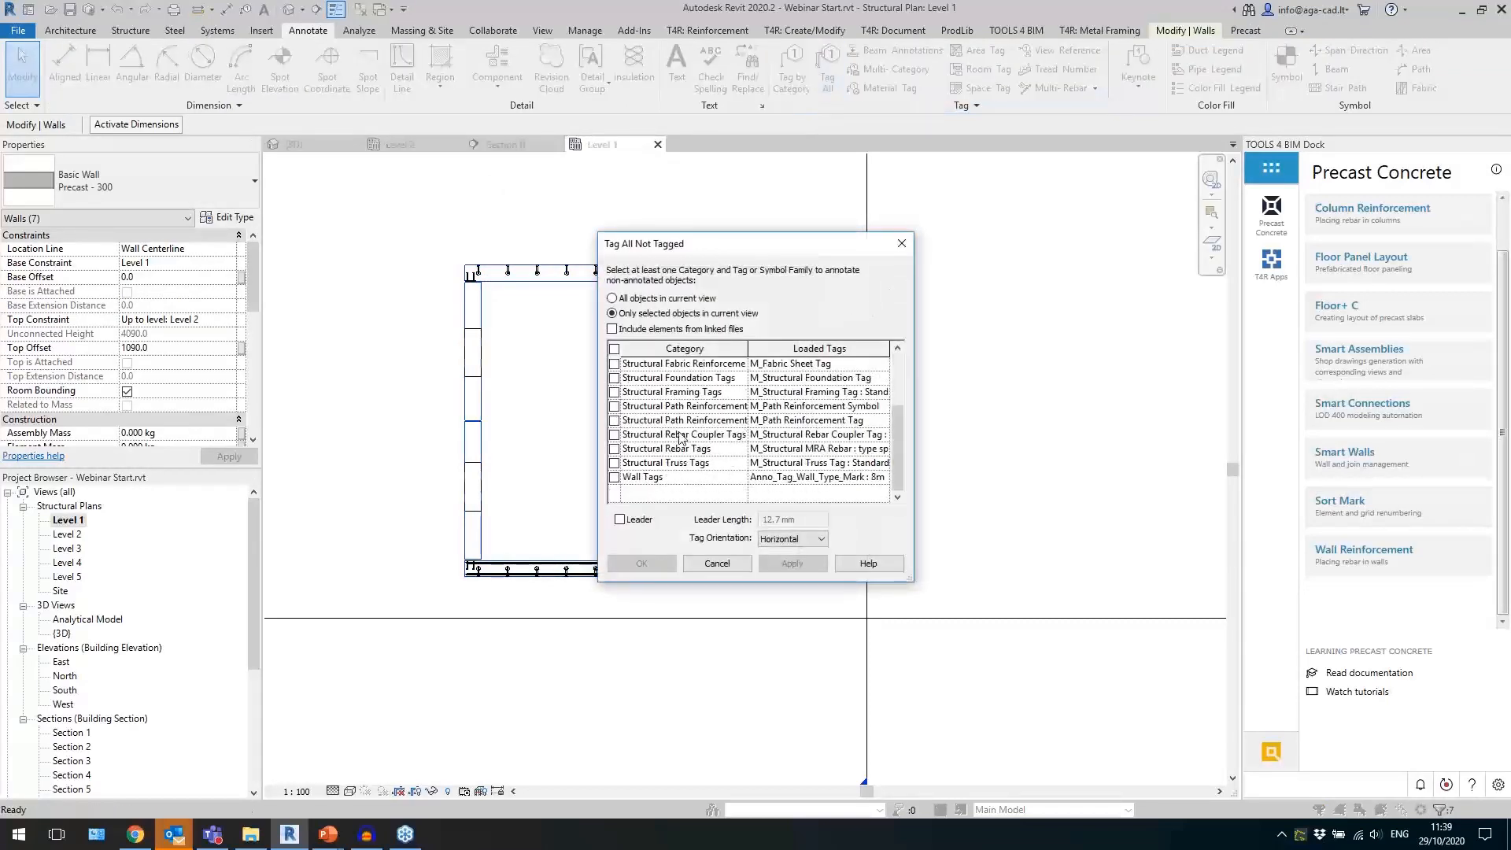
pyautogui.click(614, 478)
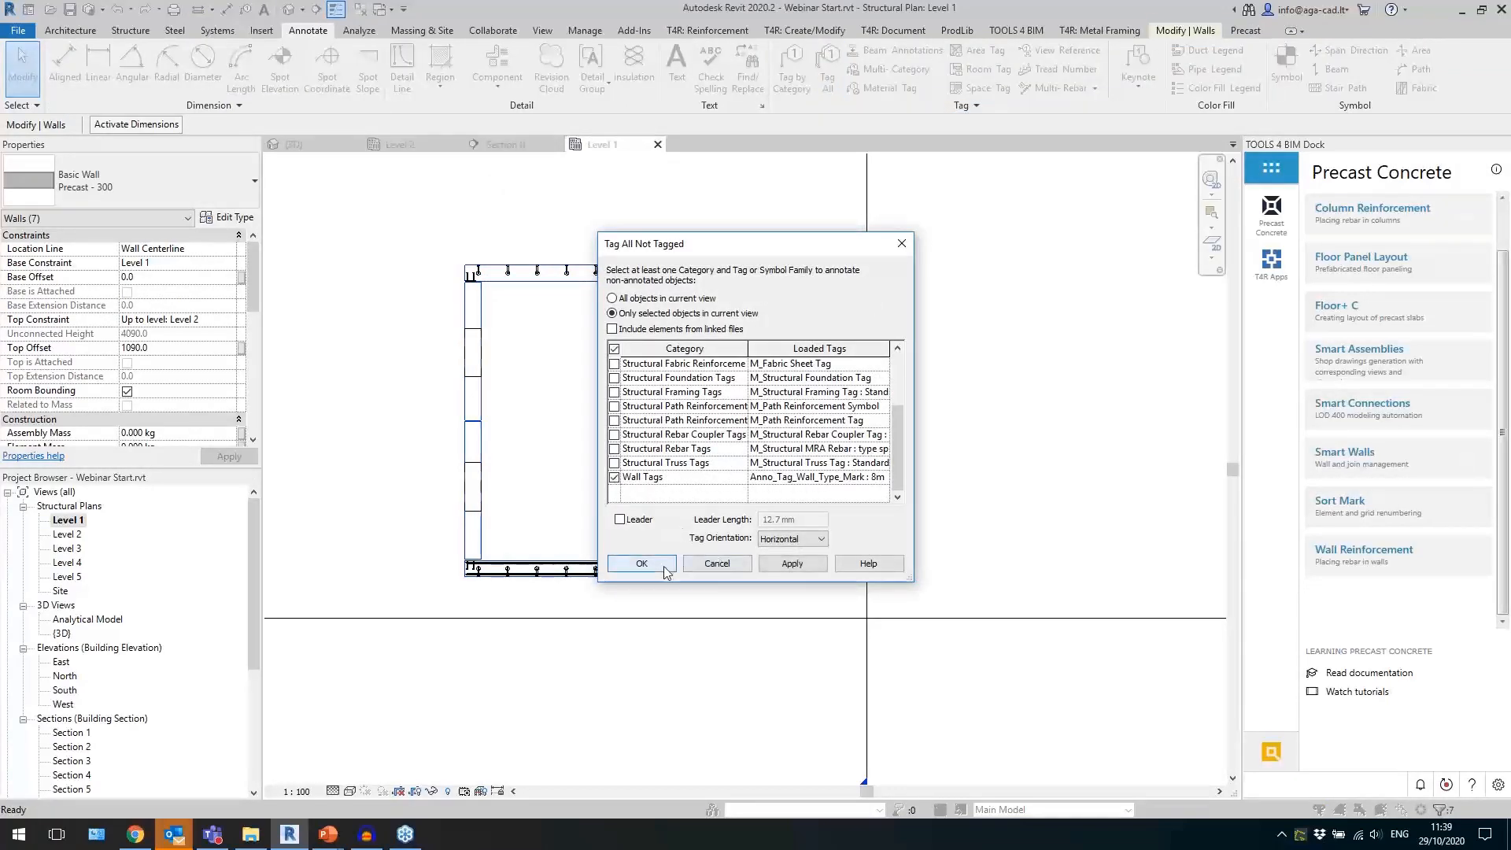
pyautogui.press('Return')
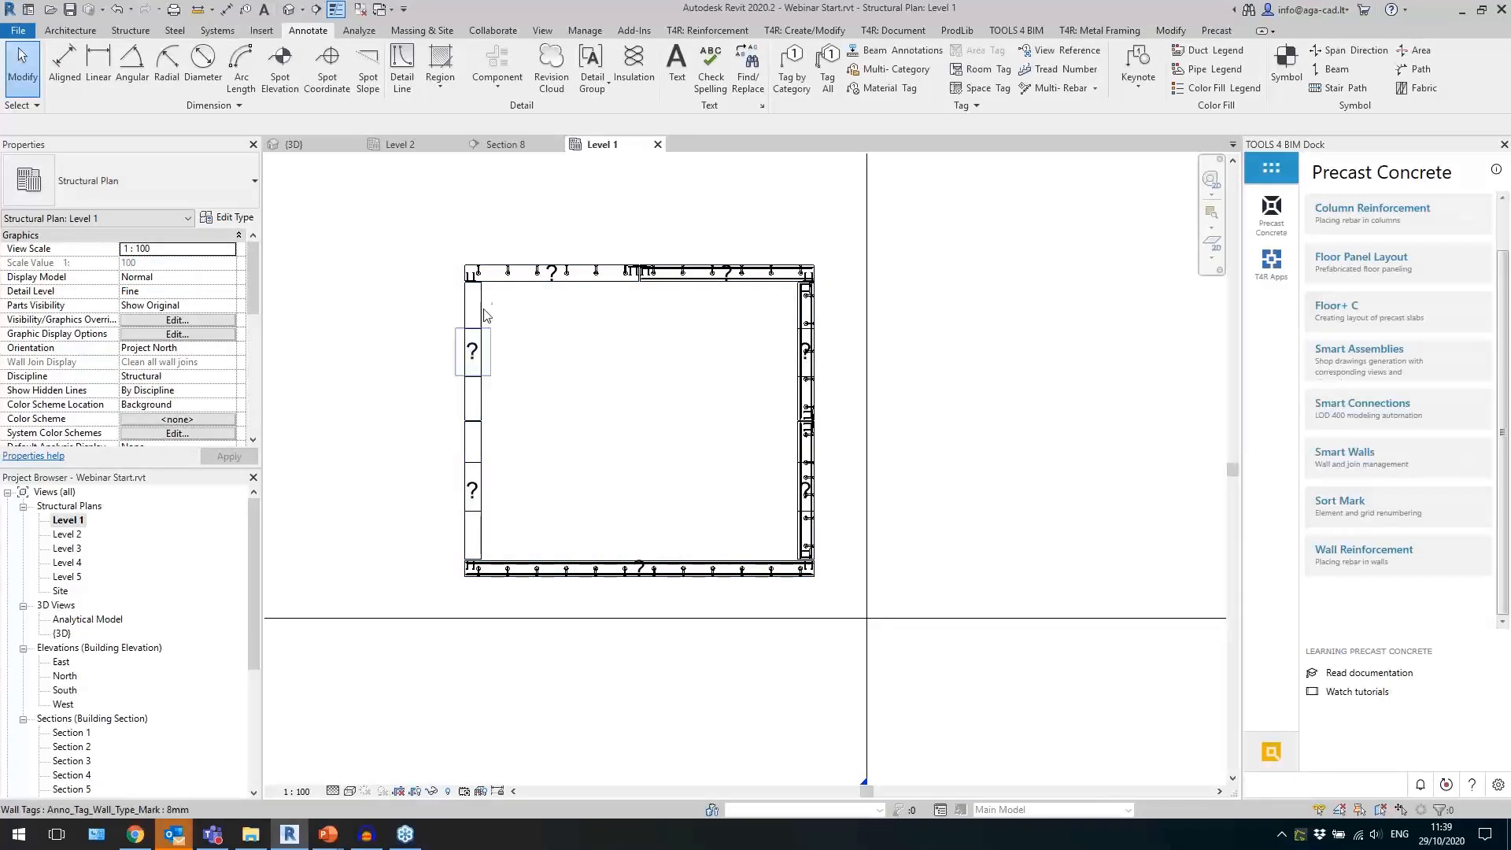
# Inspect the identity data, including the Mark parameter, of the tower's upper west wall.
pyautogui.click(473, 355)
pyautogui.click(481, 304)
pyautogui.scroll(-5, 168, 294)
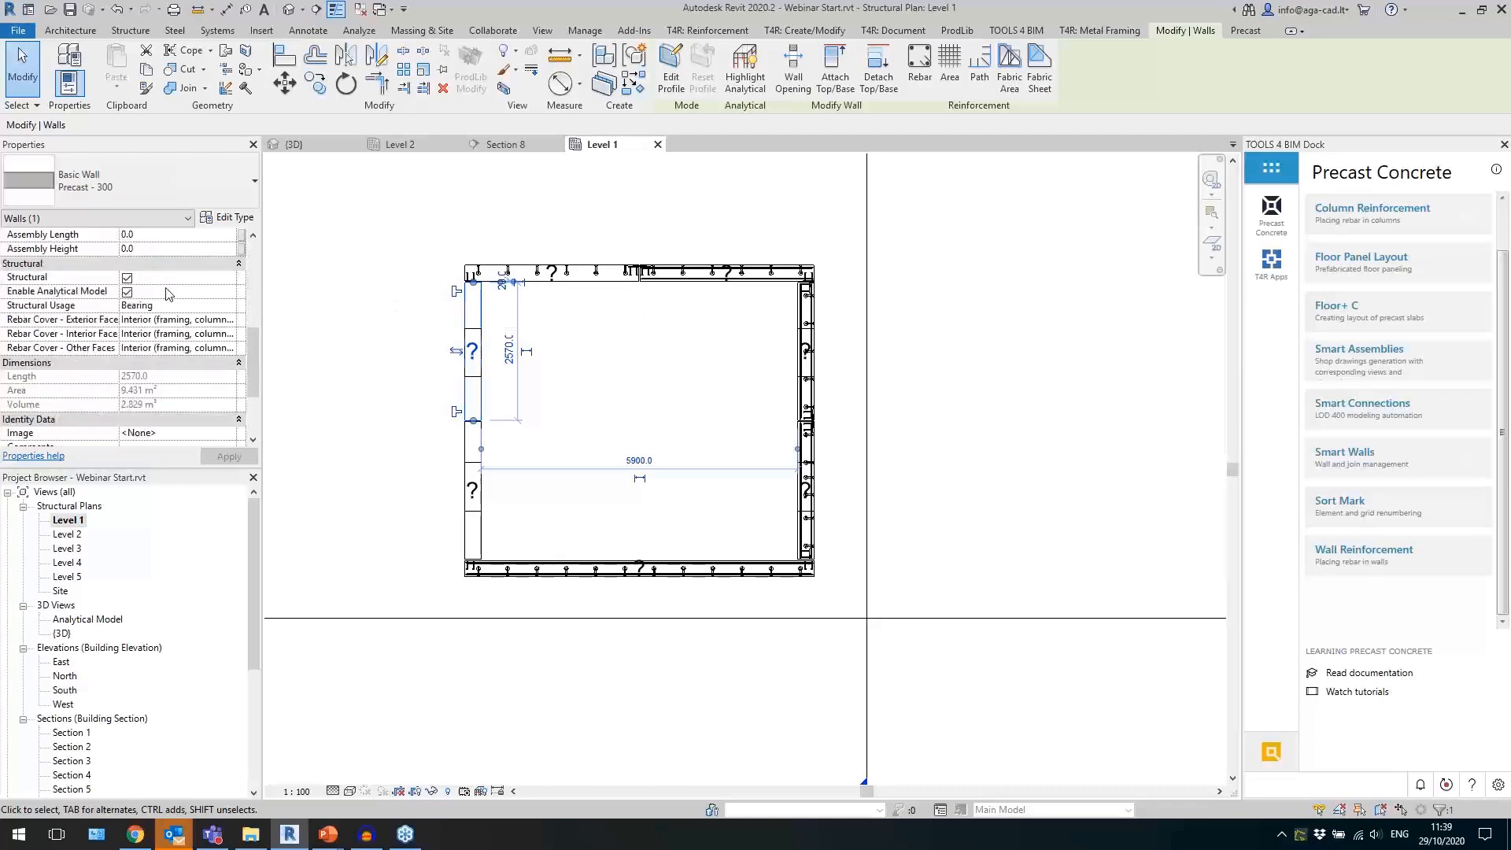
pyautogui.scroll(-3, 161, 346)
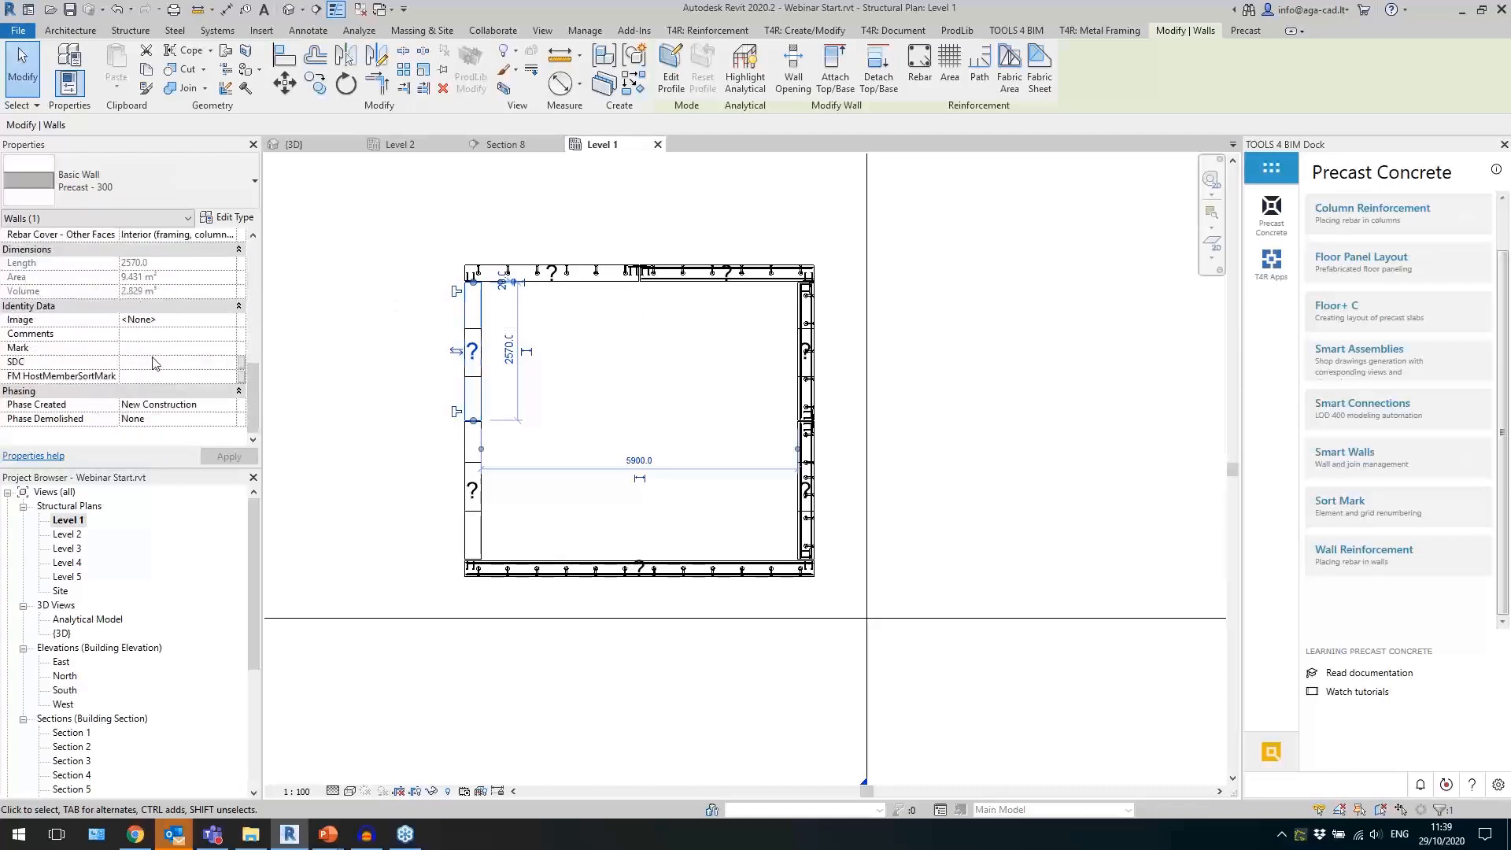
pyautogui.click(380, 394)
# Select the whole tower in the 3D view and filter the selection to the Walls category only.
pyautogui.moveTo(846, 246)
pyautogui.mouseDown()
pyautogui.moveTo(617, 517)
pyautogui.moveTo(418, 592)
pyautogui.mouseUp()
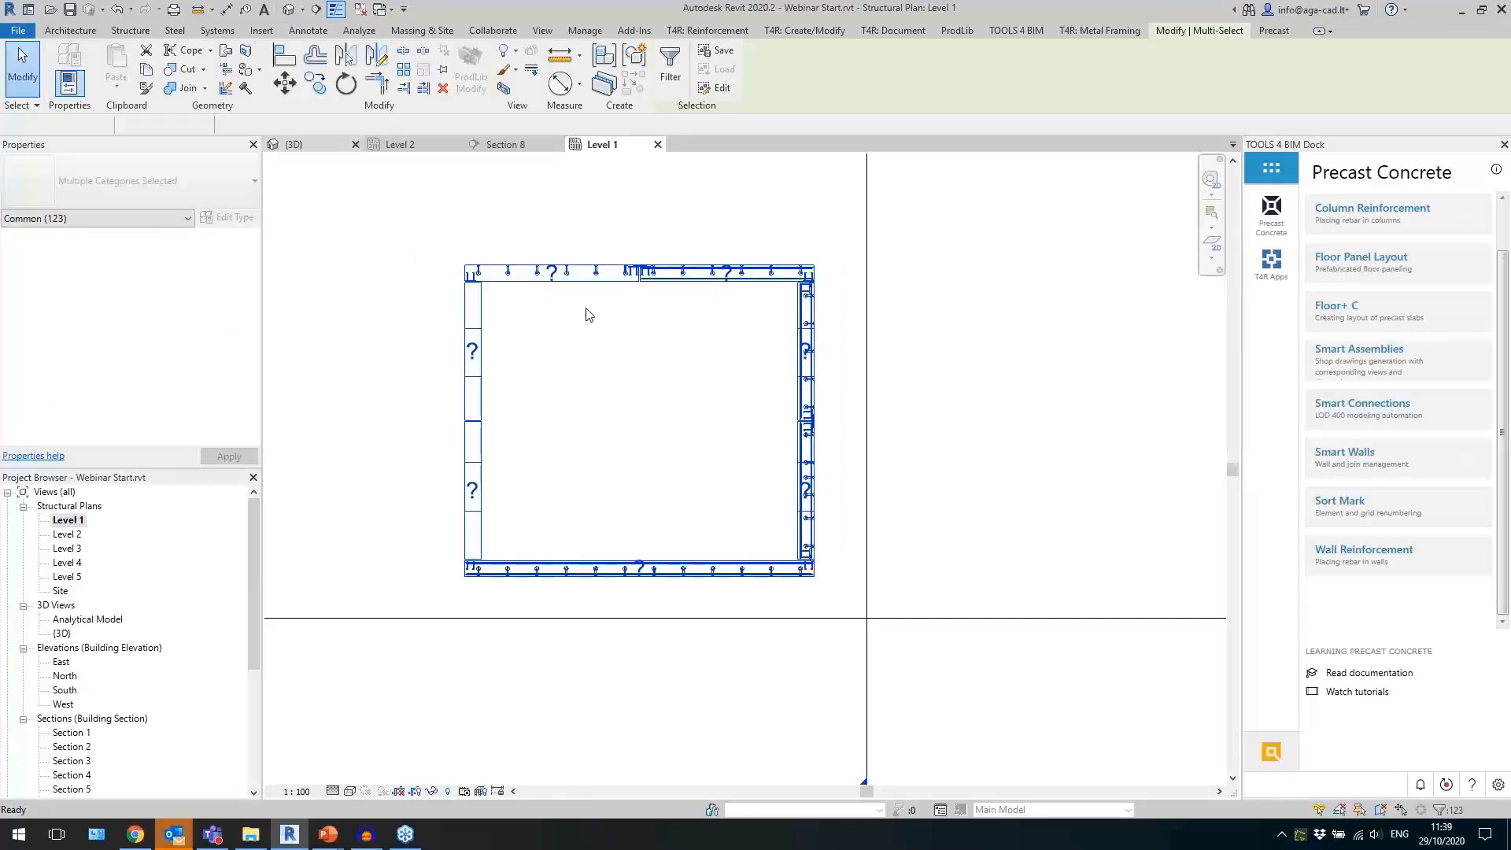
pyautogui.click(874, 211)
pyautogui.moveTo(602, 510); pyautogui.dragTo(594, 555)
pyautogui.click(670, 71)
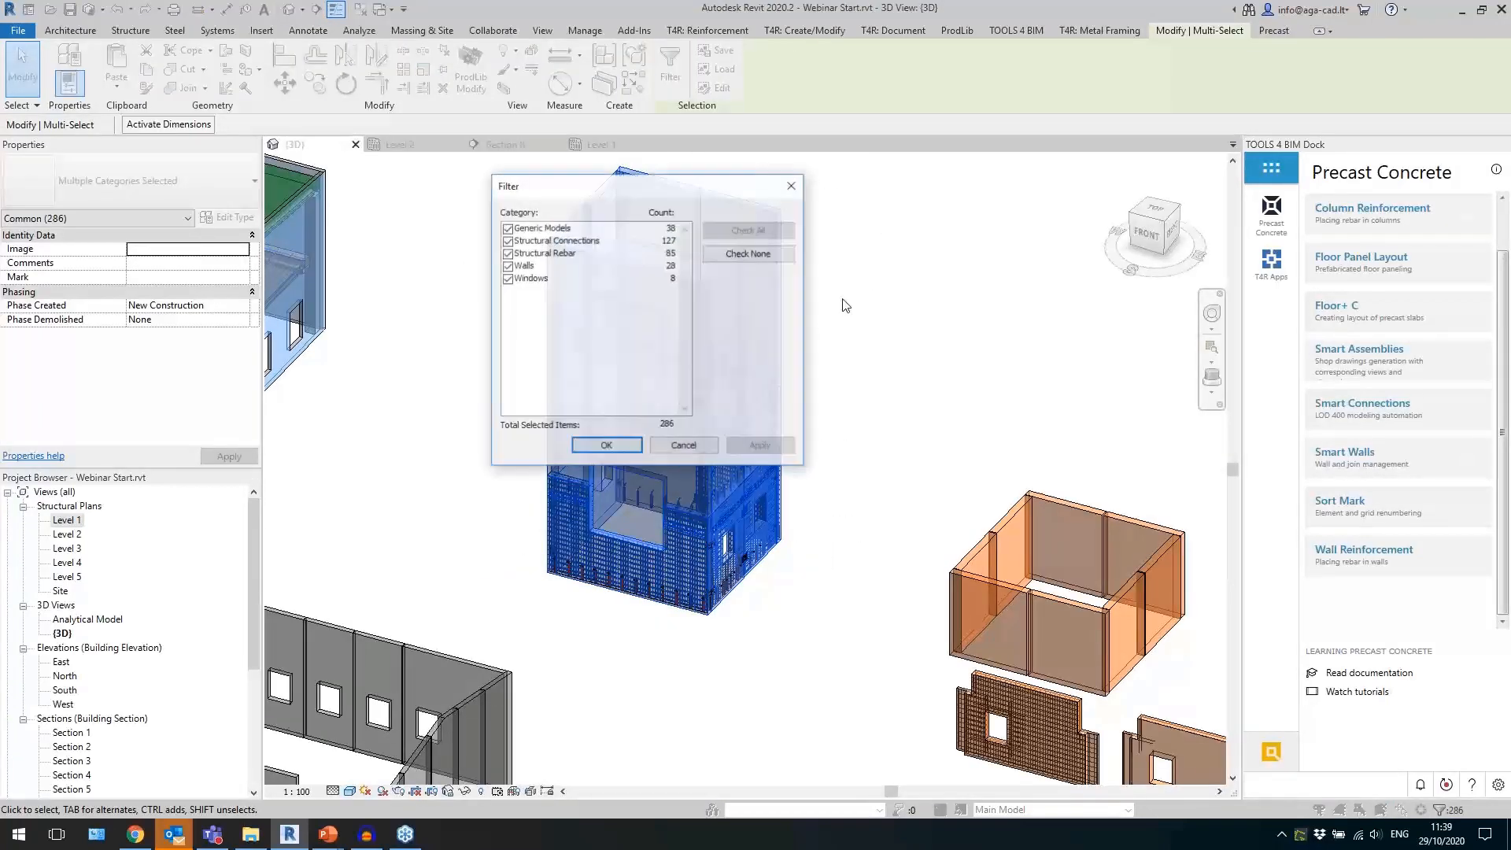
pyautogui.click(748, 254)
pyautogui.click(508, 266)
pyautogui.click(606, 446)
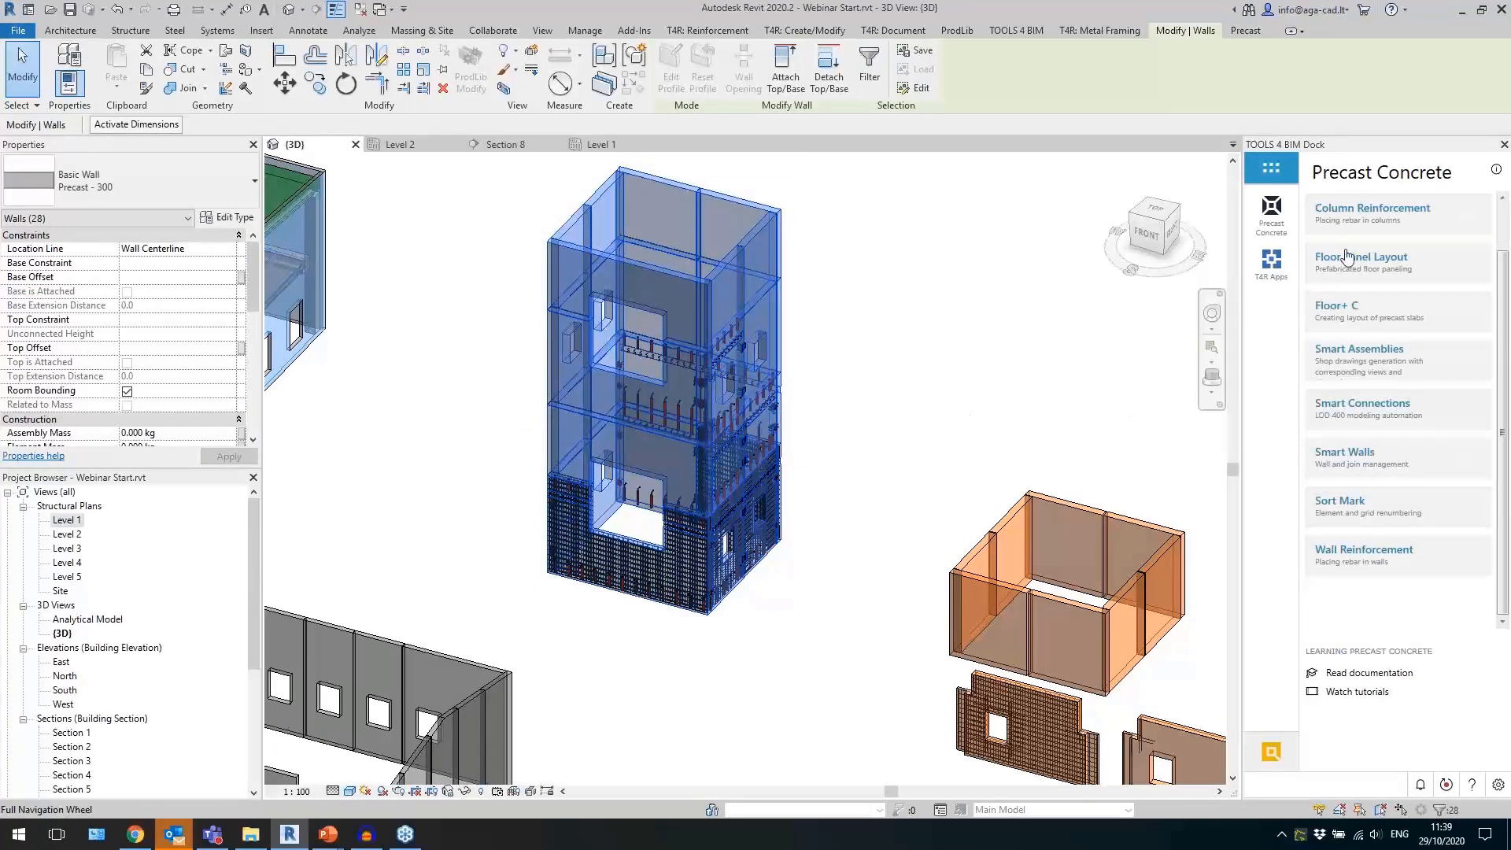
# Start Sort Mark element numbering for the selected walls, with Mark as the parameter receiving the calculated values.
pyautogui.click(1374, 504)
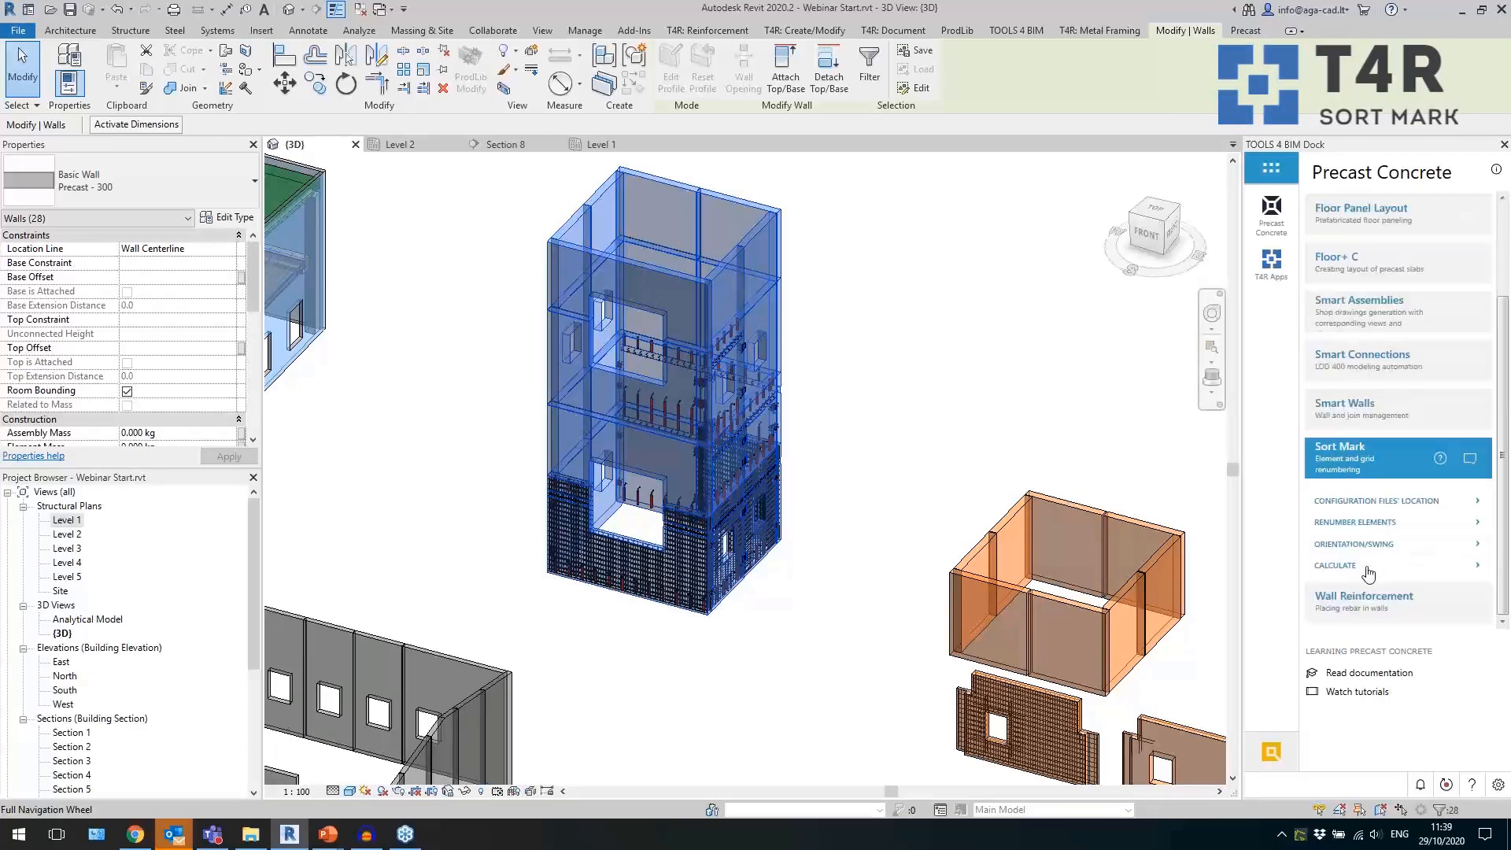
pyautogui.click(1355, 525)
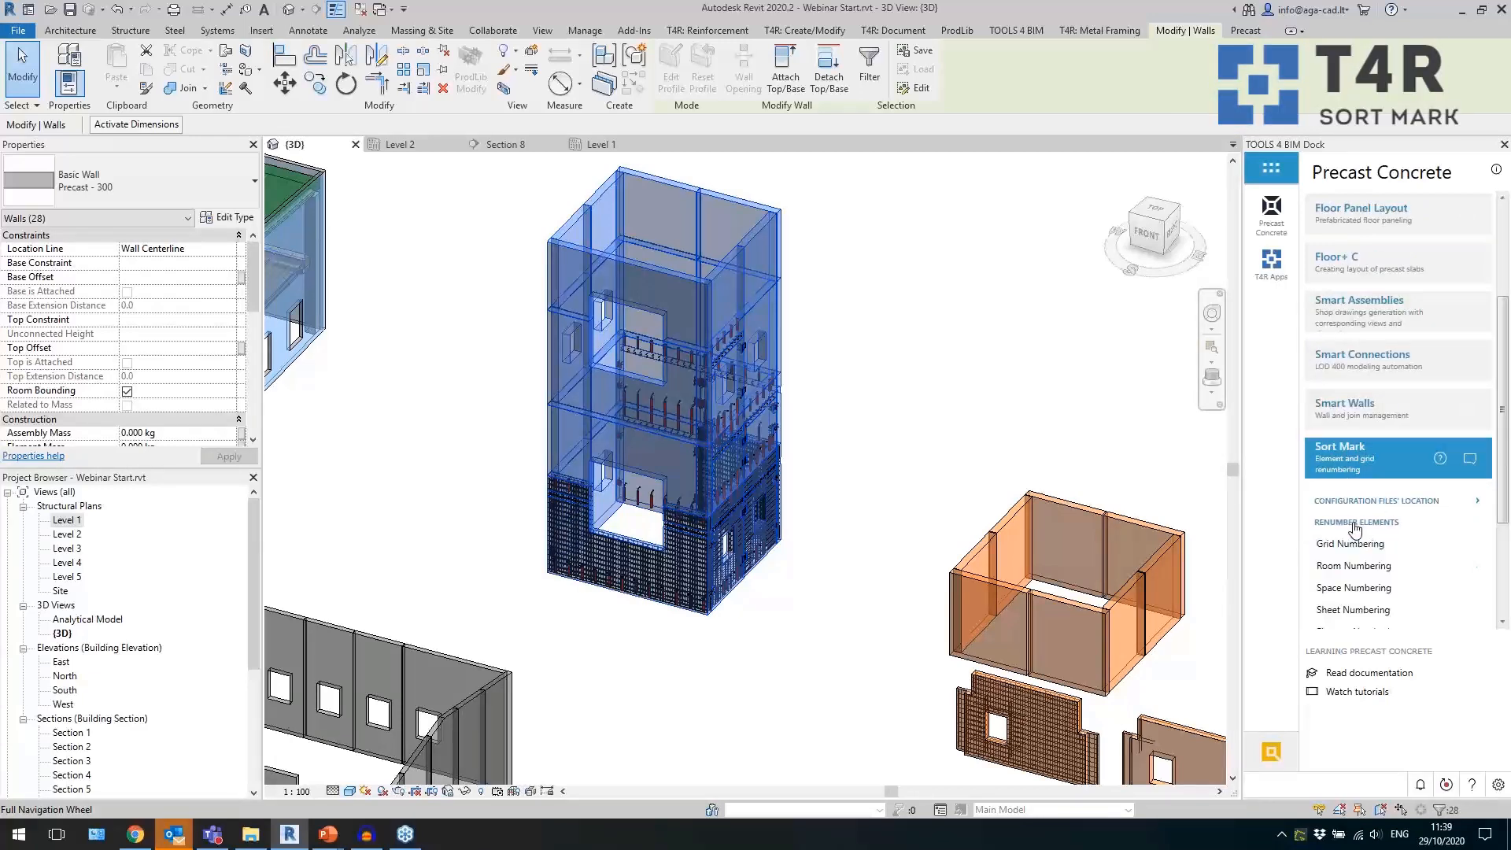
pyautogui.scroll(-3, 1452, 484)
pyautogui.click(1388, 506)
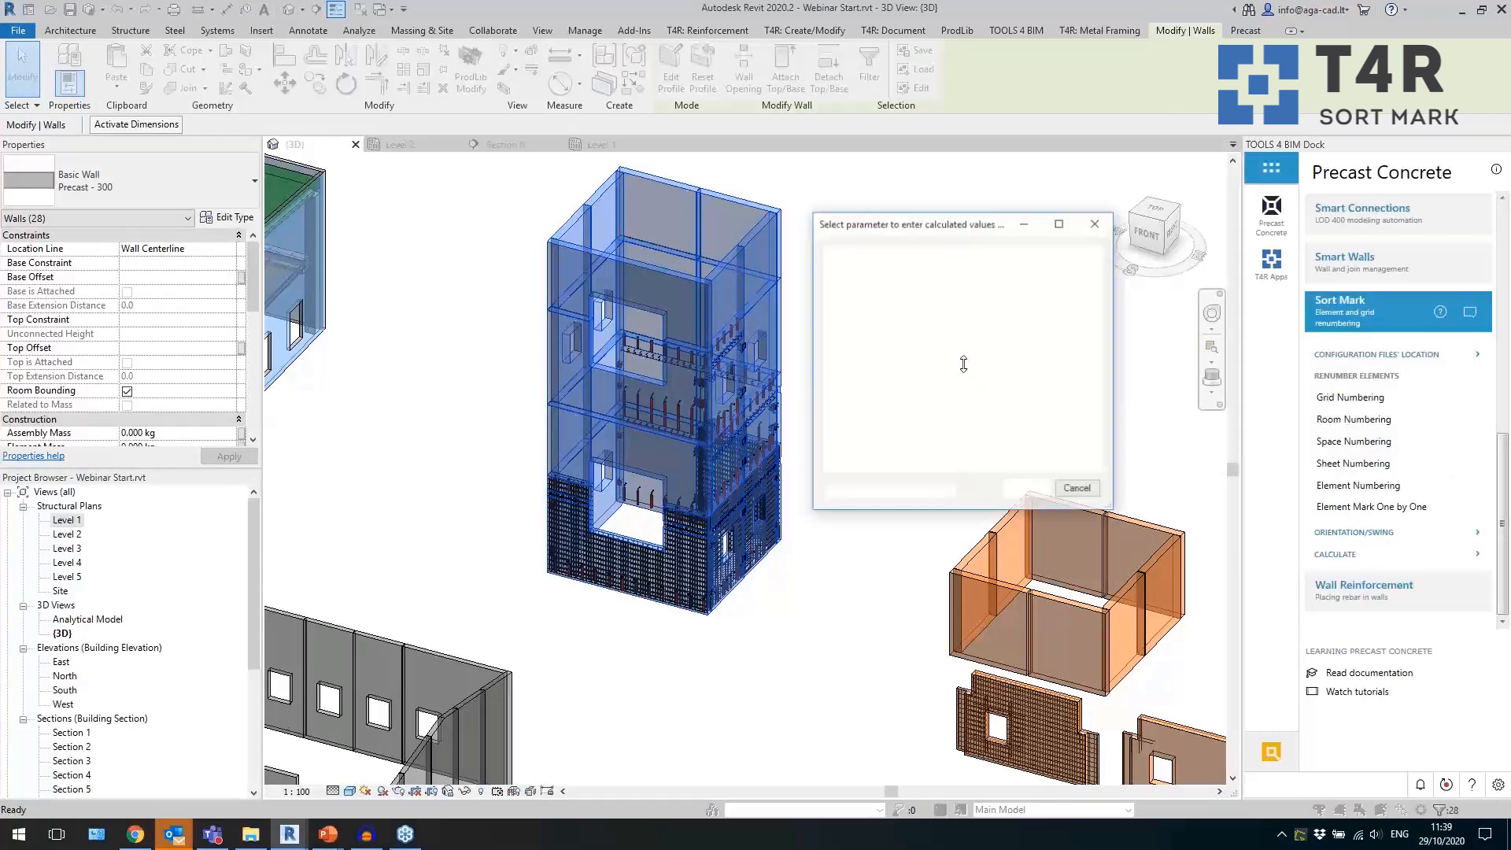
pyautogui.click(870, 394)
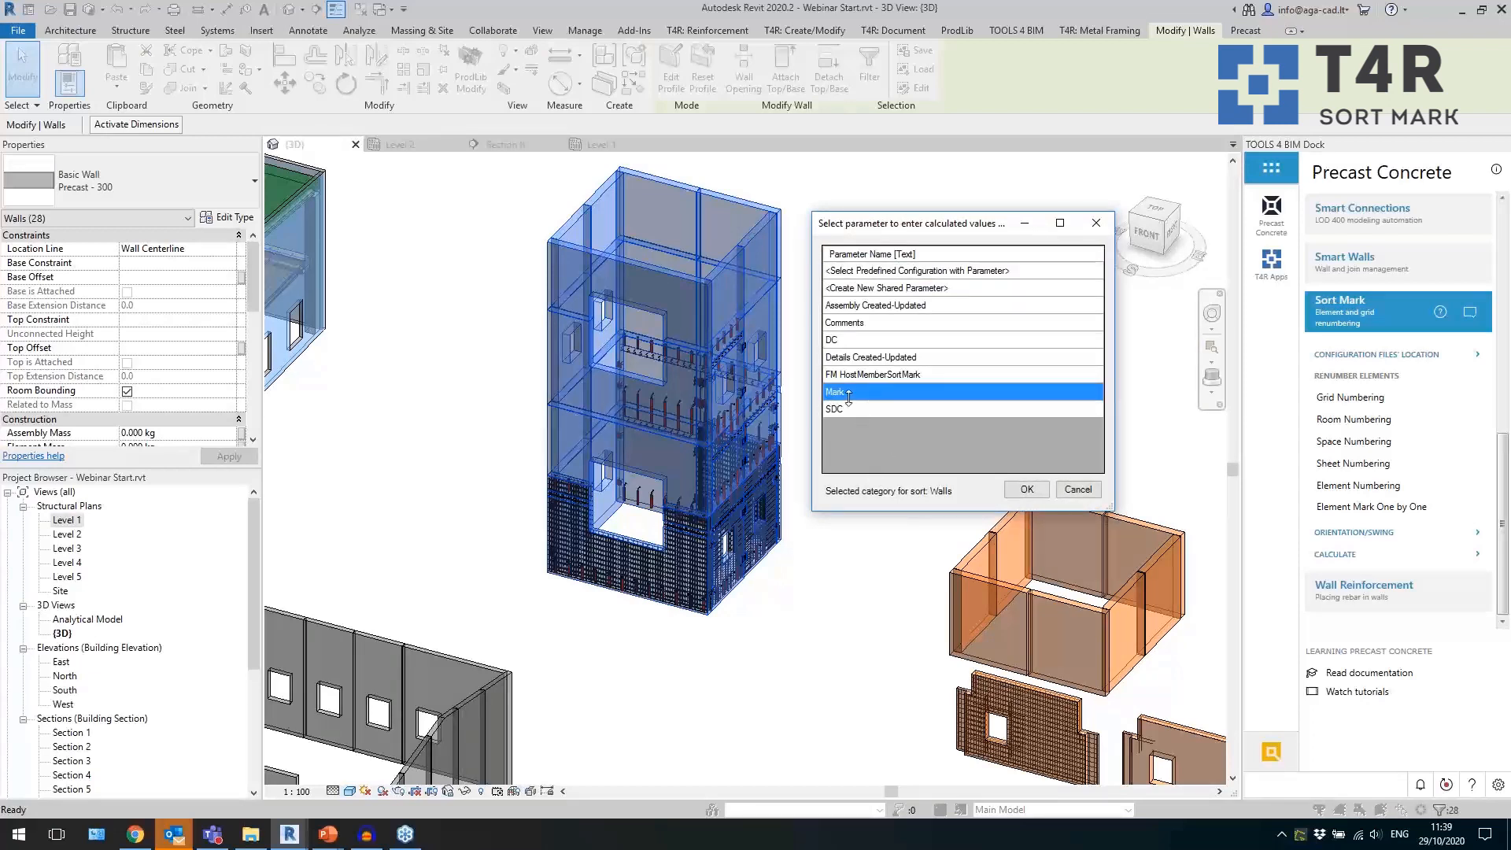
pyautogui.click(1026, 489)
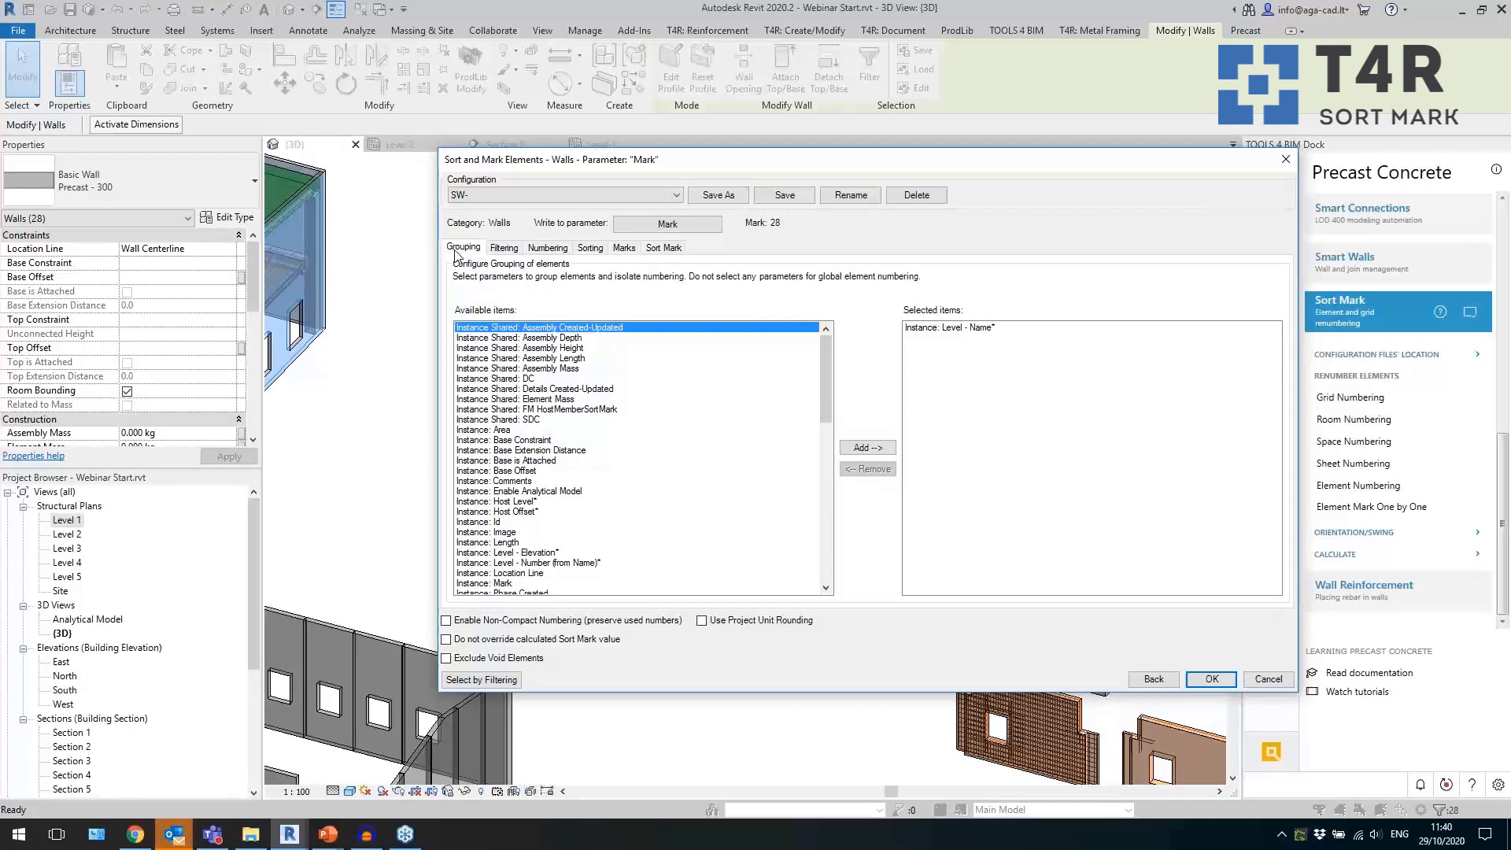
# Examine the grouping, filtering and numbering parameters of the SW- wall configuration.
pyautogui.click(945, 329)
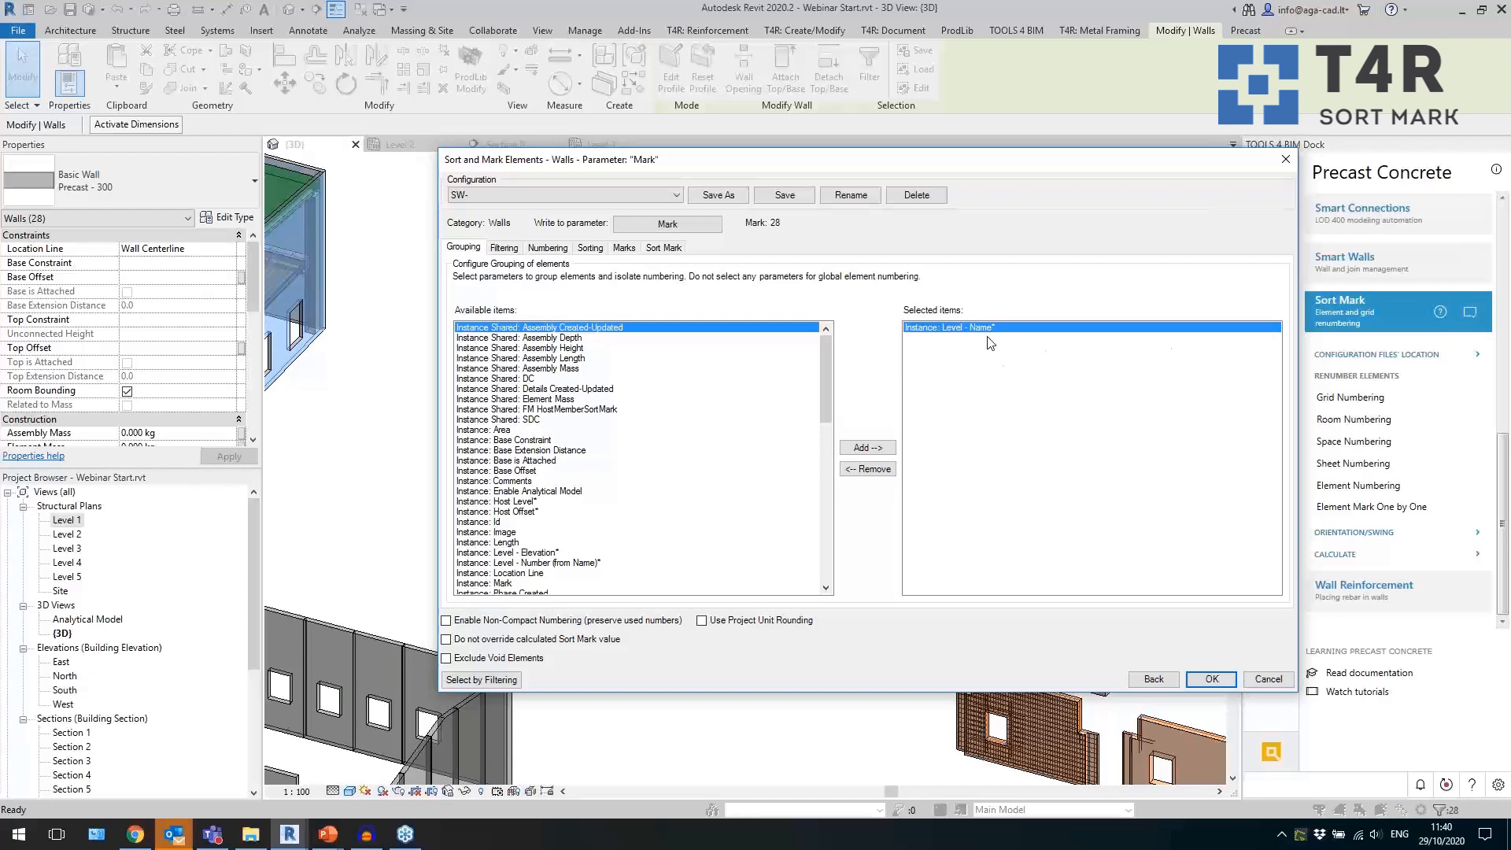
pyautogui.click(504, 249)
pyautogui.click(554, 253)
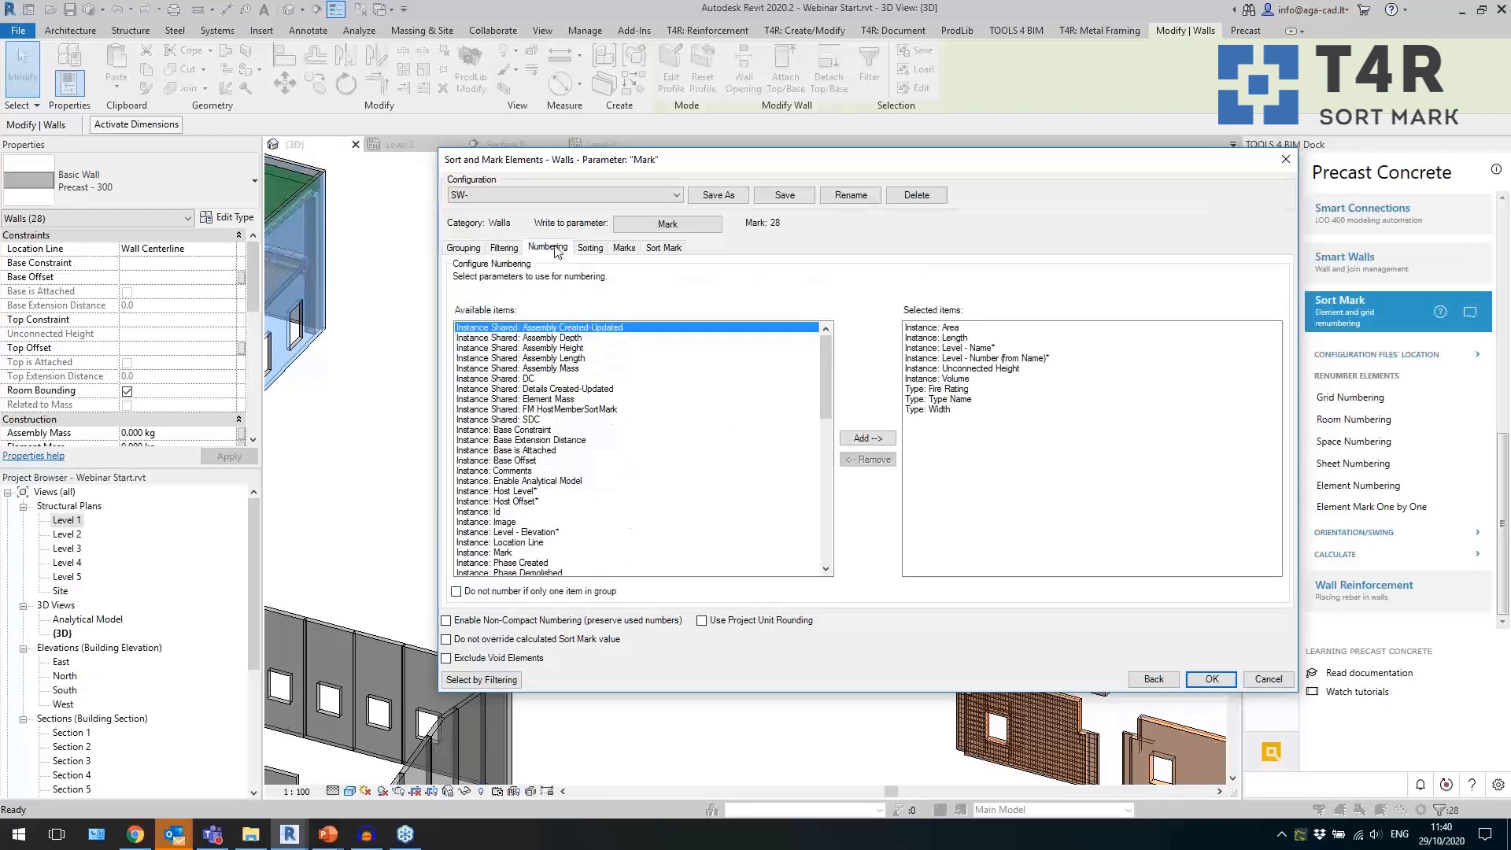
pyautogui.click(965, 331)
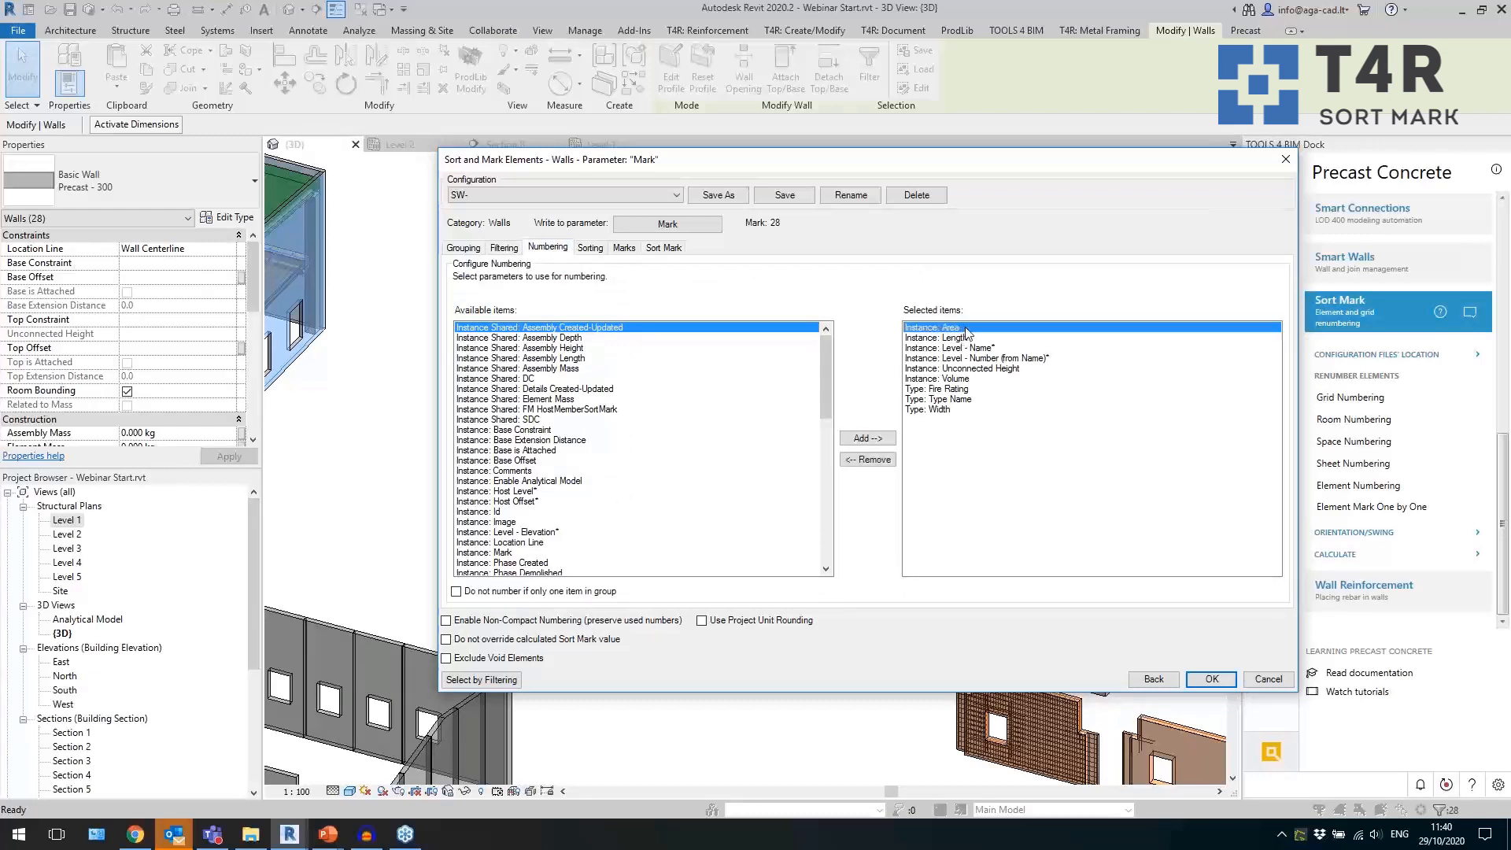
pyautogui.keyDown('shift'); pyautogui.click(956, 411); pyautogui.keyUp('shift')
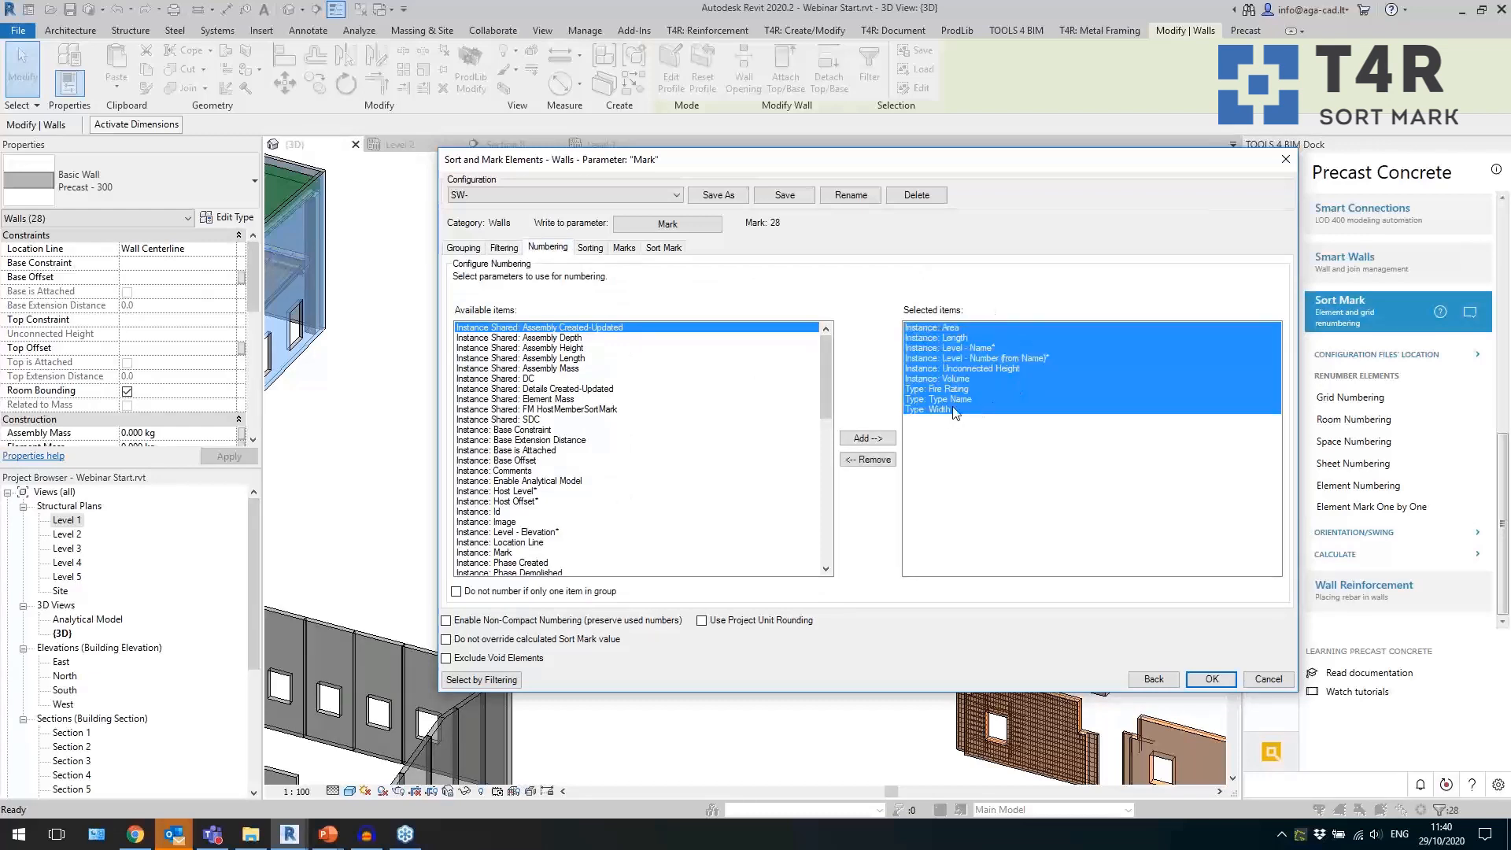
pyautogui.click(971, 370)
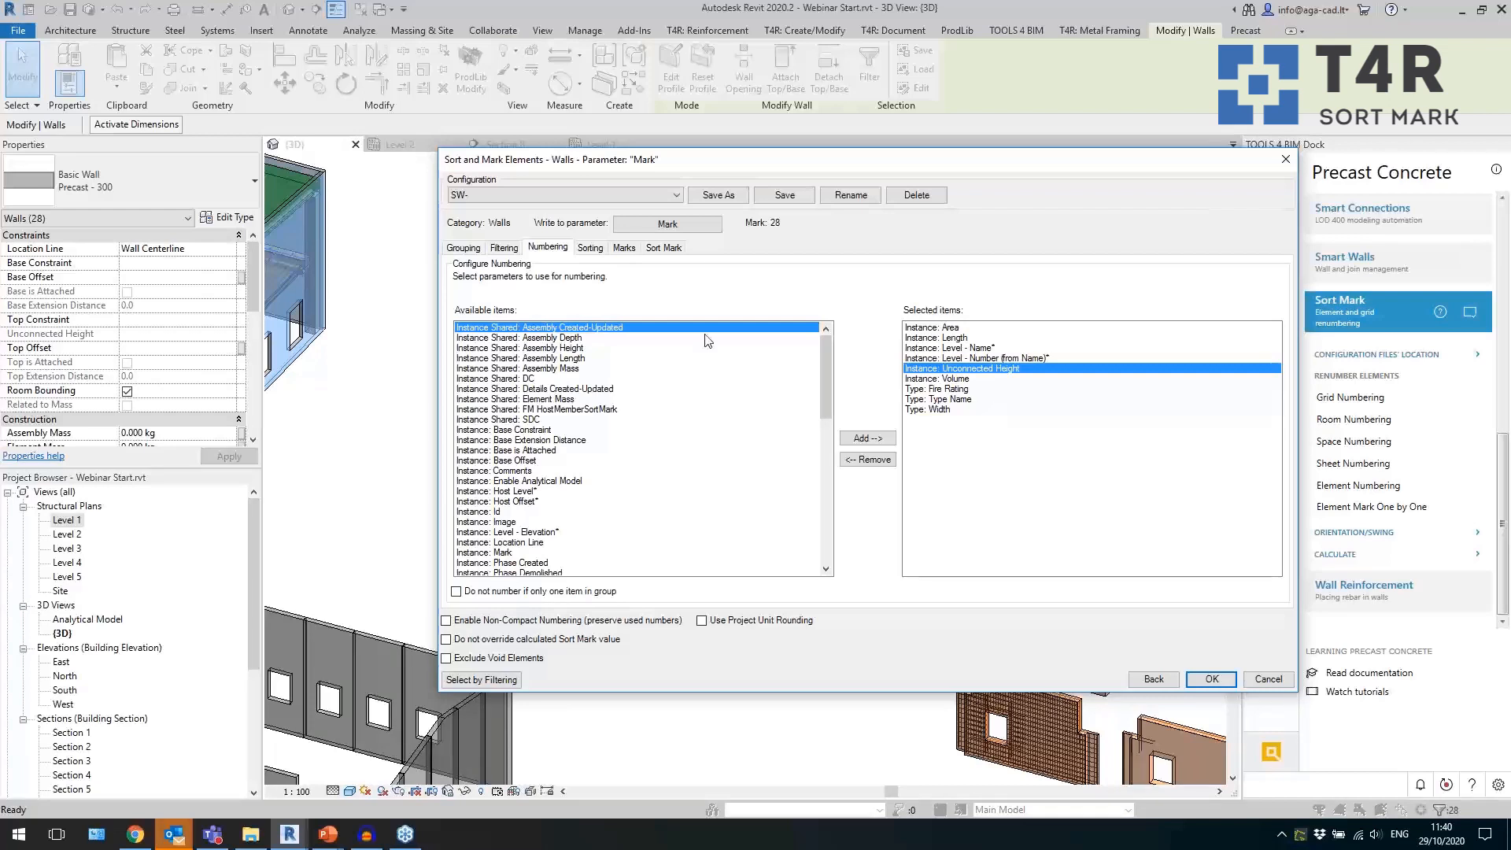
# Examine the sorting parameters for element positions Y, X and Z in the SW- configuration.
pyautogui.click(603, 250)
pyautogui.click(627, 250)
pyautogui.click(598, 250)
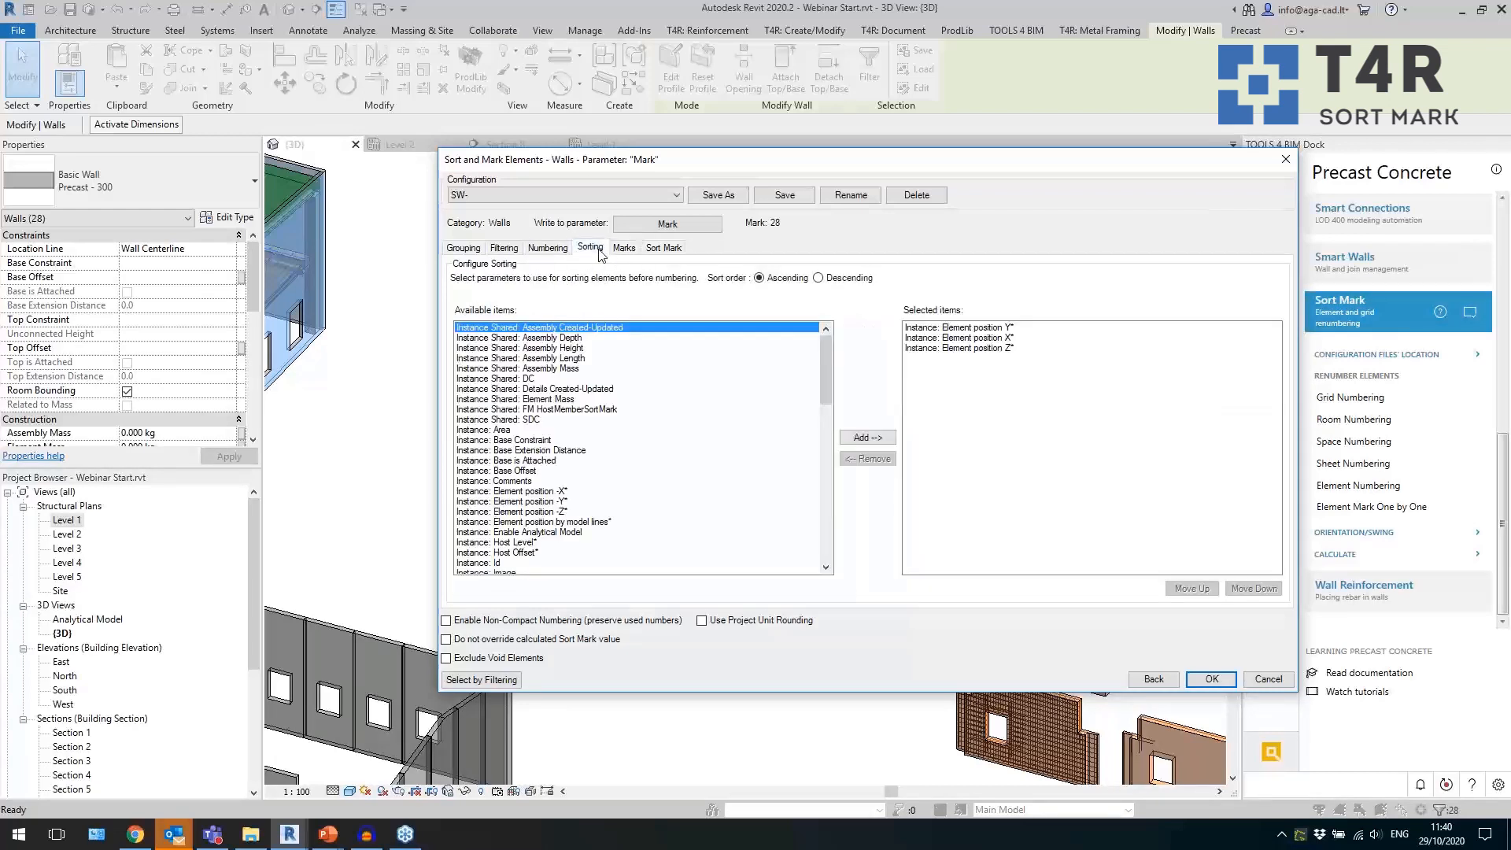
pyautogui.click(1038, 331)
pyautogui.click(1021, 334)
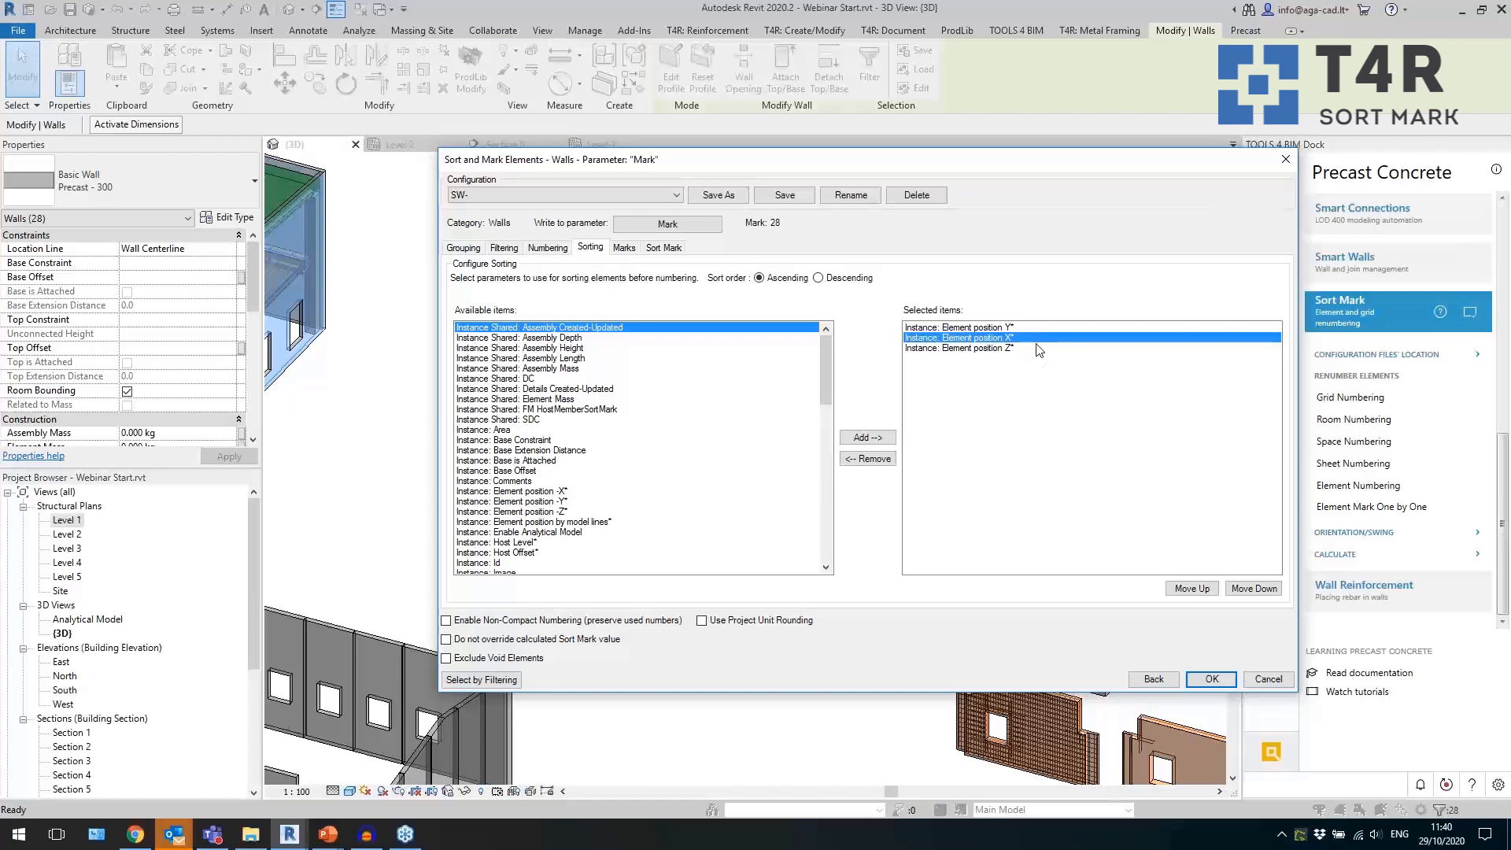
pyautogui.click(1039, 348)
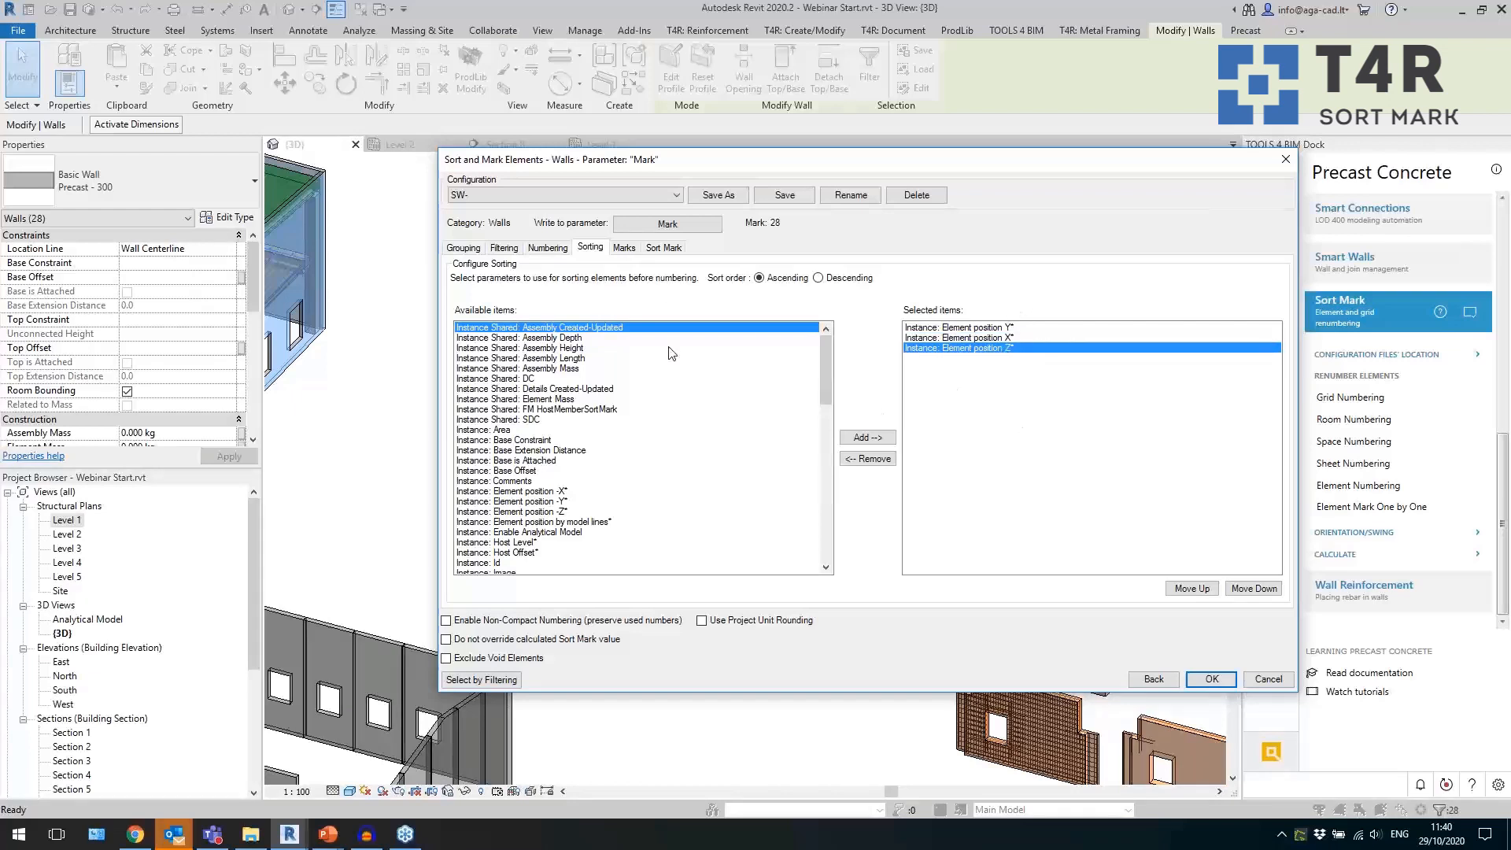
# Add the Instance: Volume parameter to the composed sort mark value and remove it again.
pyautogui.click(663, 249)
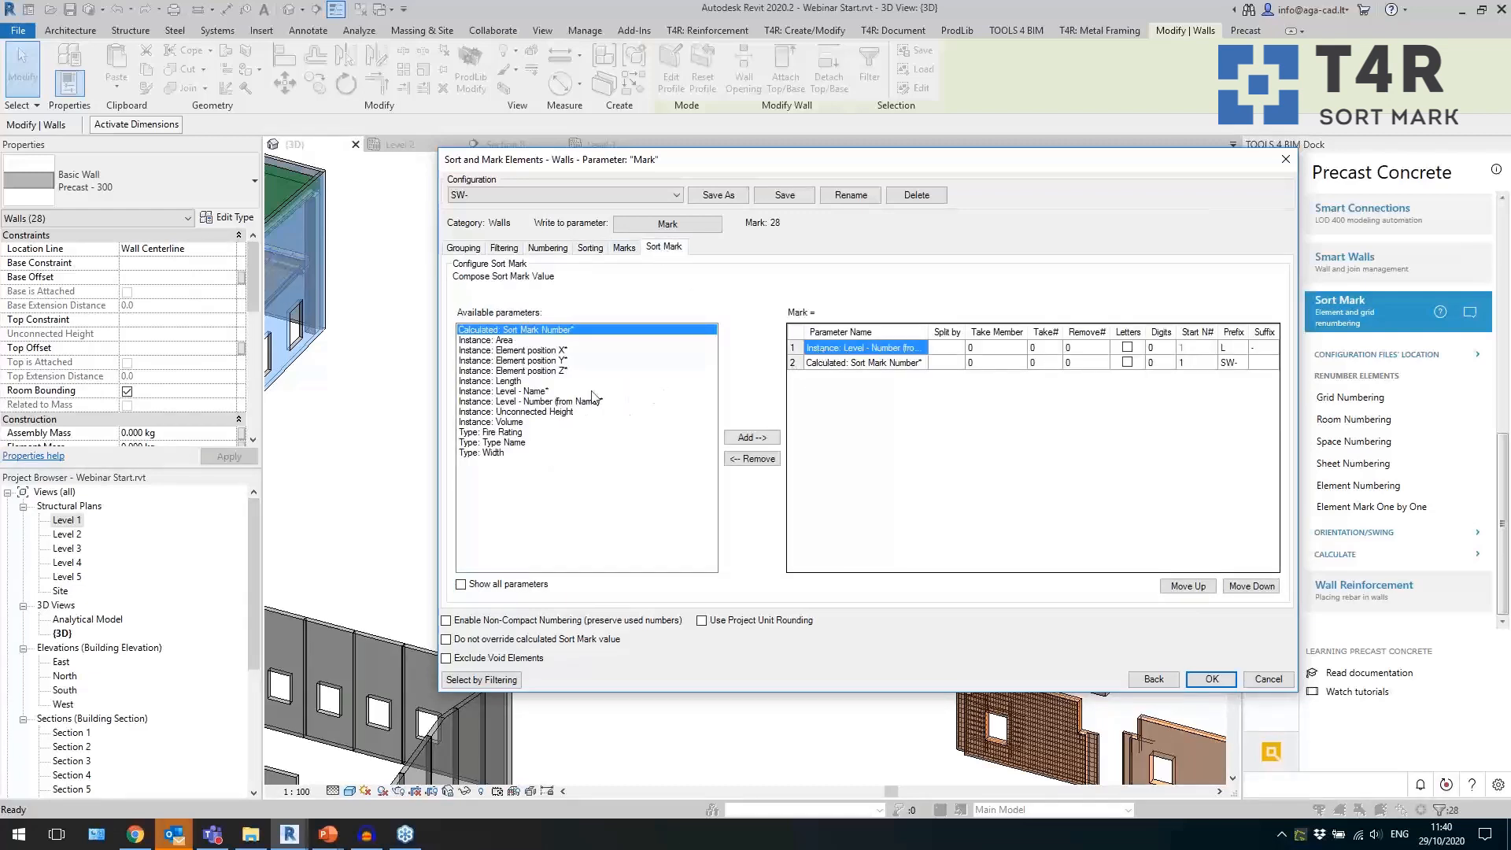
pyautogui.click(536, 361)
pyautogui.click(531, 422)
pyautogui.click(751, 436)
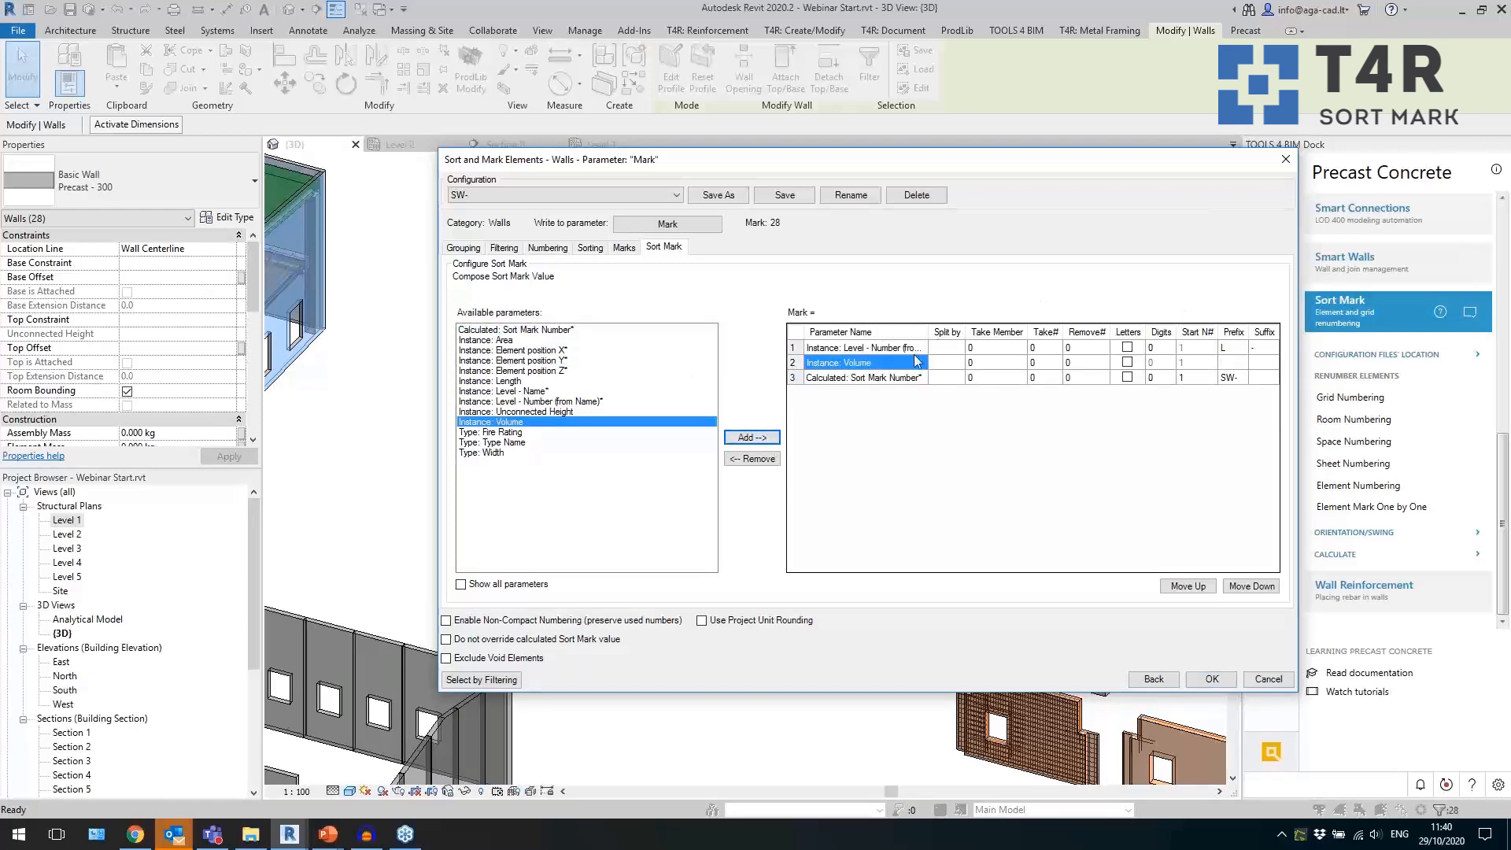
pyautogui.click(756, 460)
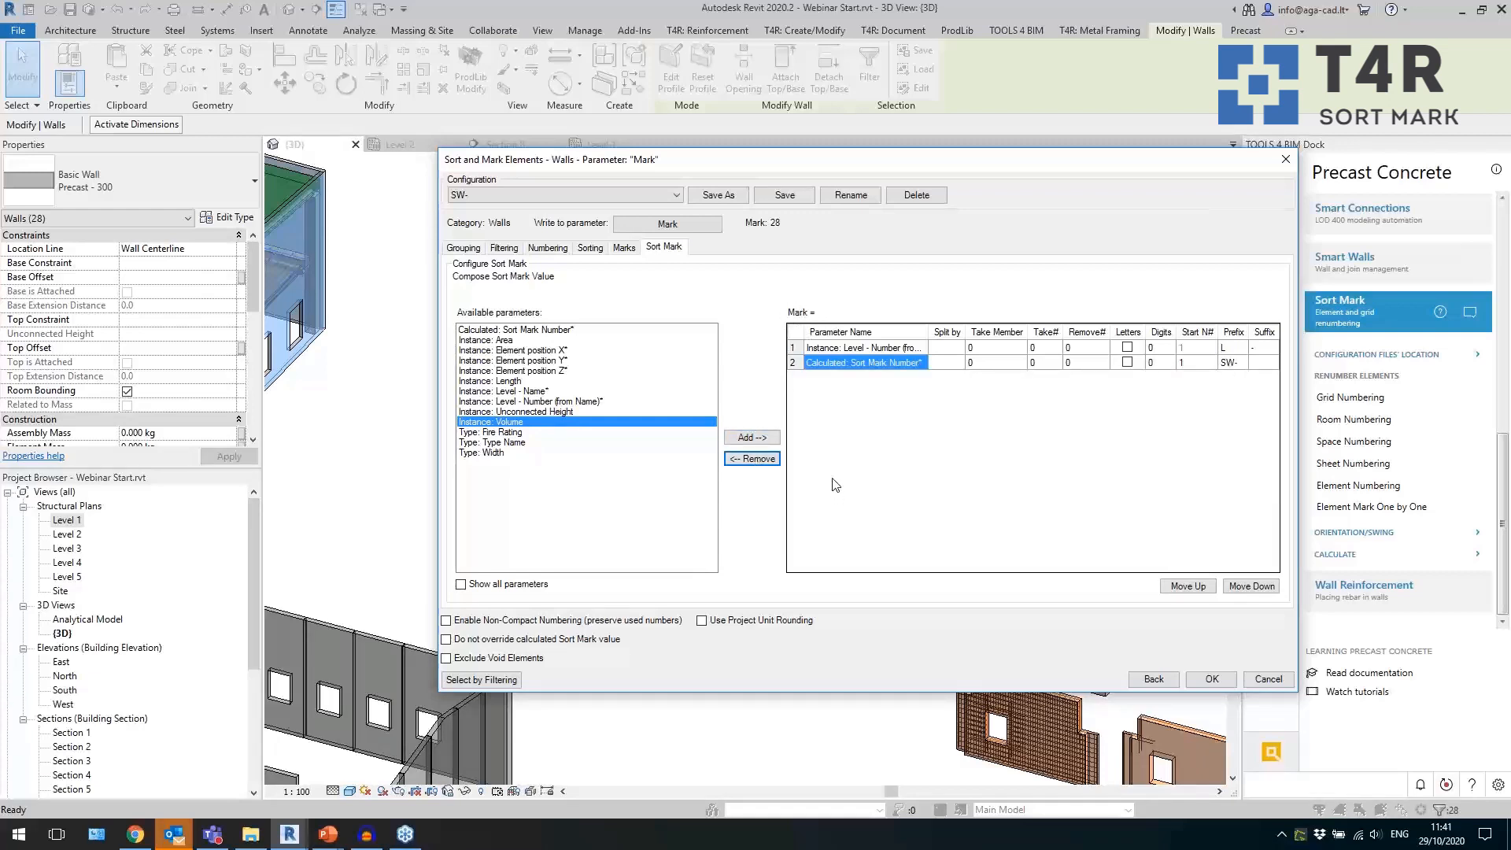
# Show all parameters available for the sort mark, look through them, and restore the short list.
pyautogui.click(517, 585)
pyautogui.moveTo(706, 380); pyautogui.dragTo(706, 524)
pyautogui.click(521, 585)
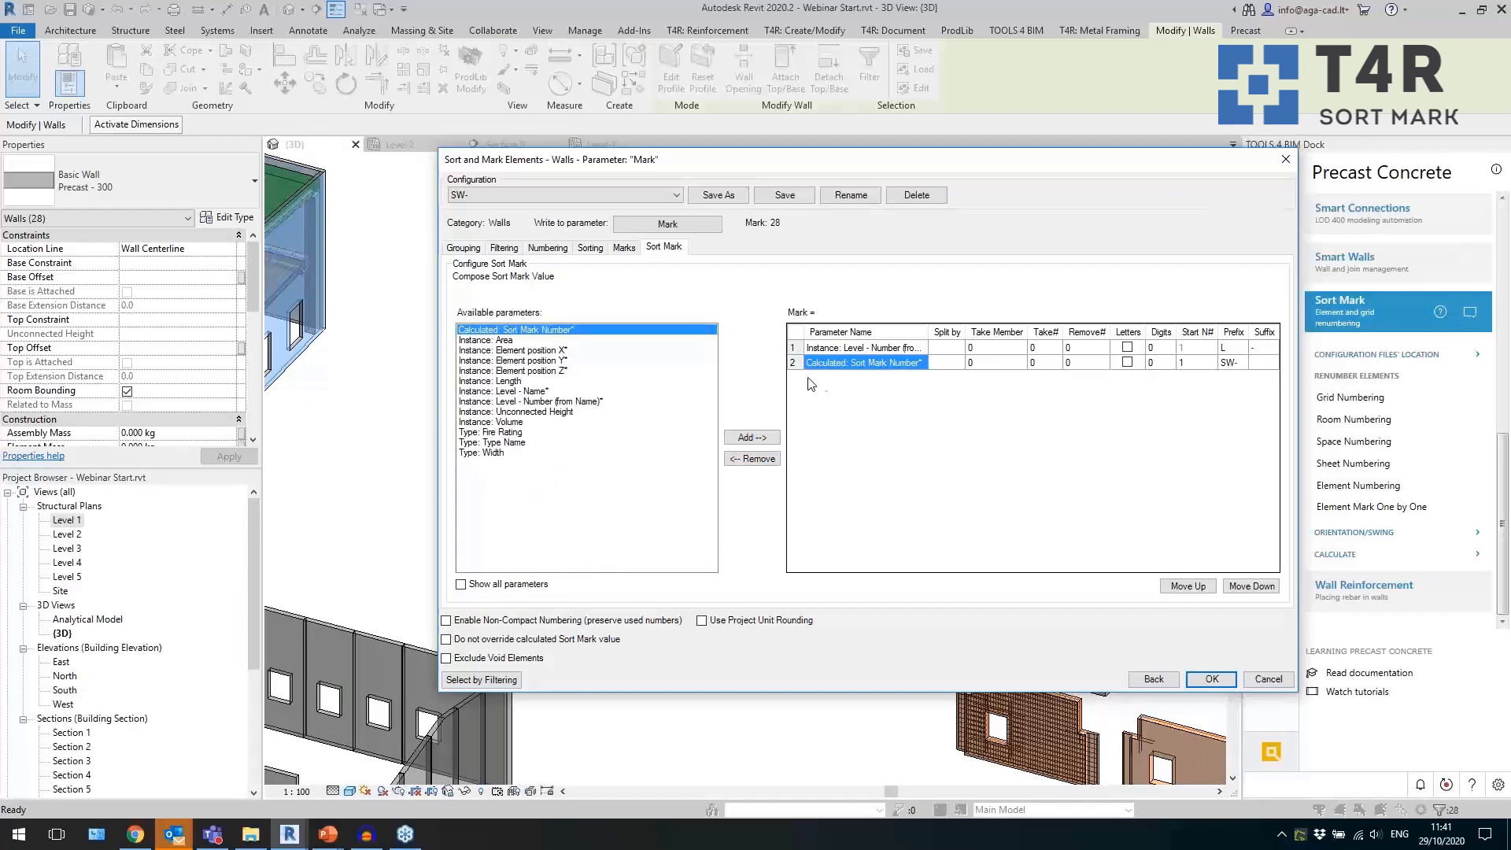
# Review the prefixes L and SW-, the suffix and the start number, and number the tower's walls with the SW- configuration.
pyautogui.click(801, 351)
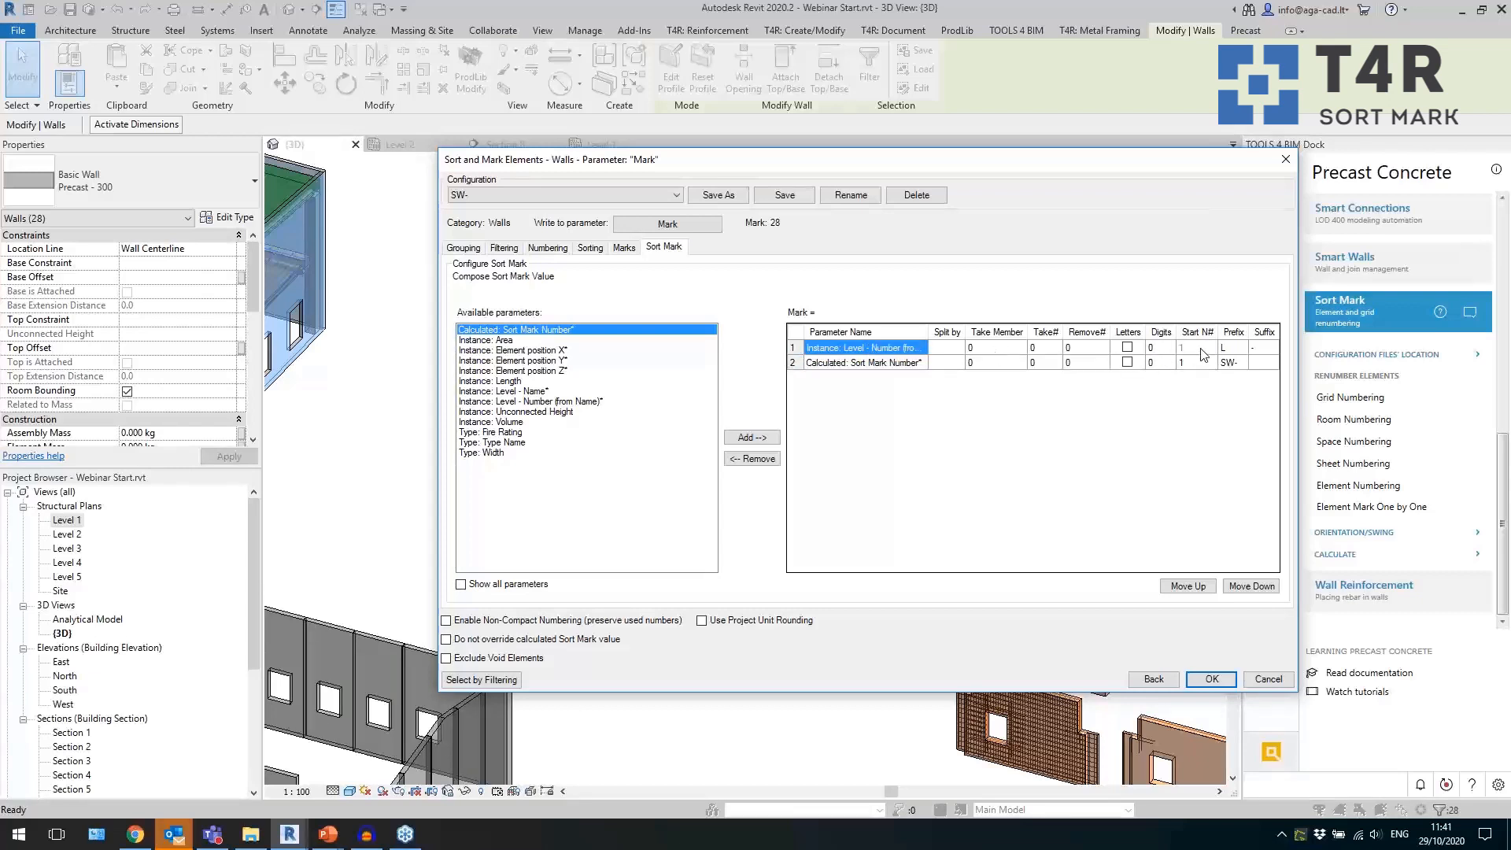
pyautogui.click(1233, 348)
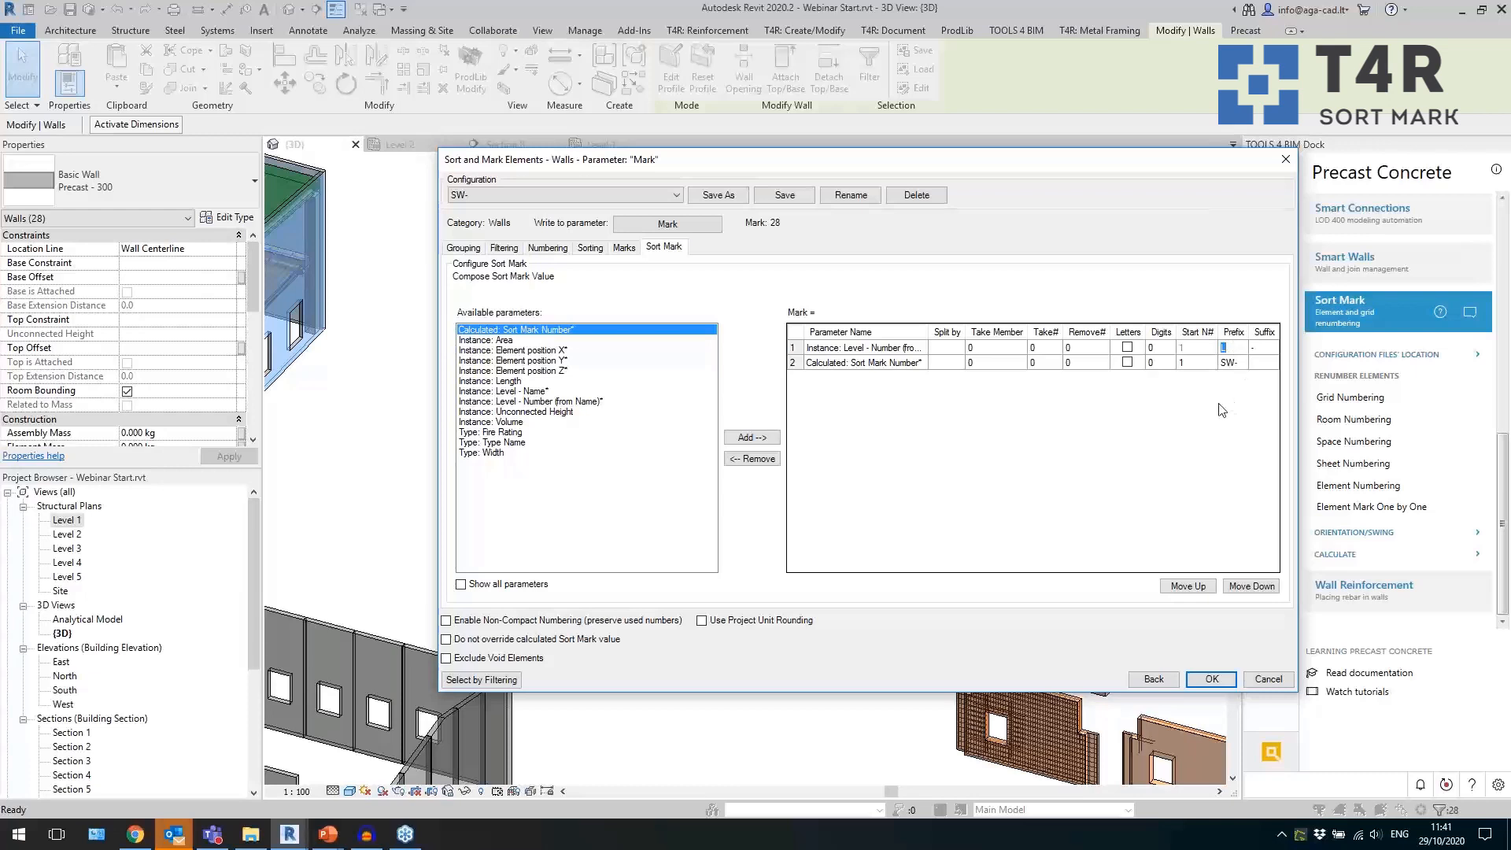
pyautogui.click(1264, 348)
pyautogui.click(1183, 364)
pyautogui.click(1208, 680)
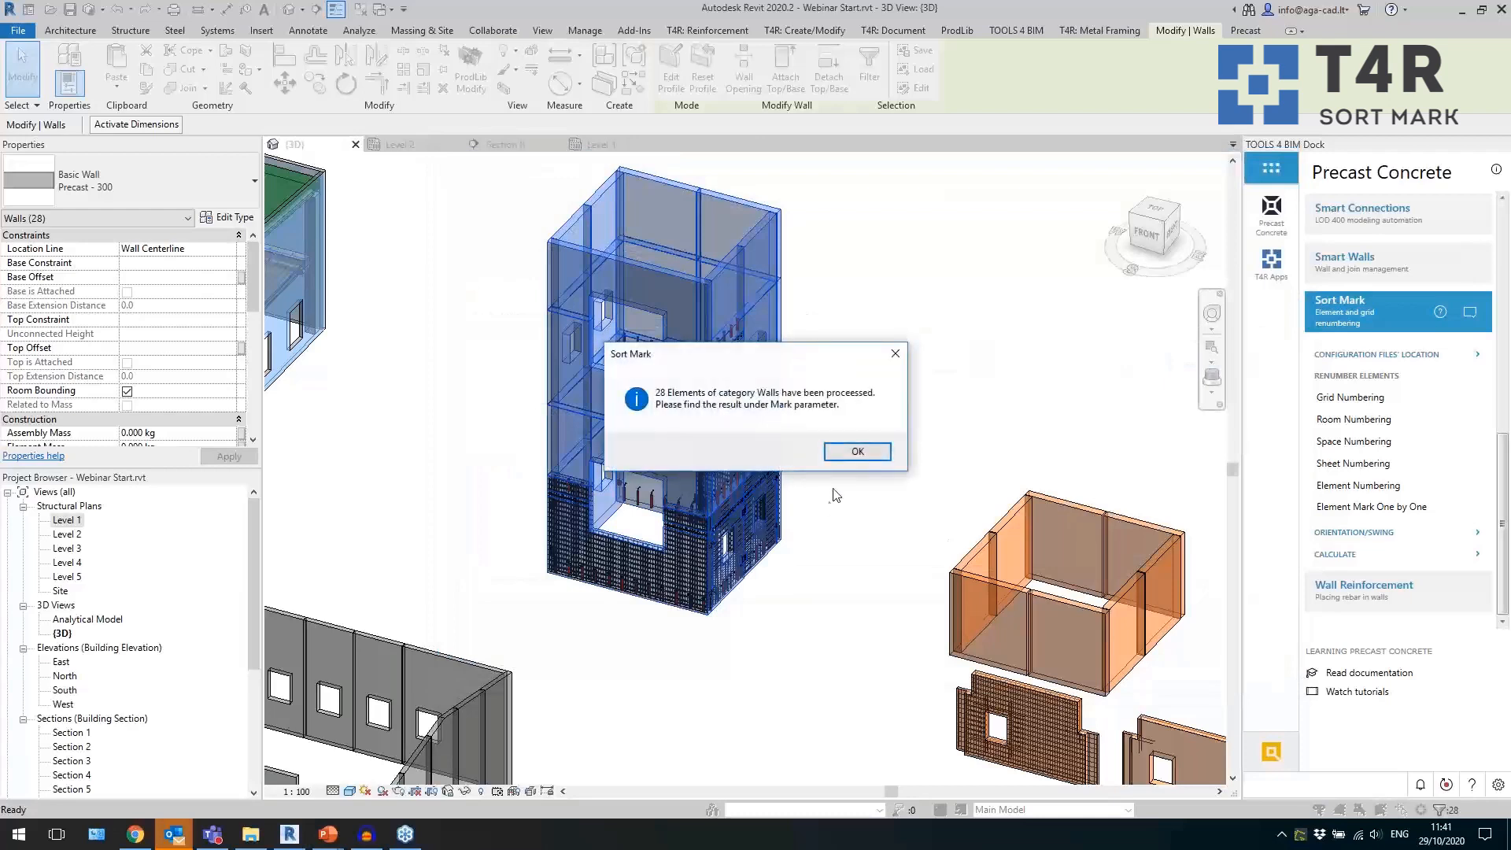
pyautogui.click(858, 451)
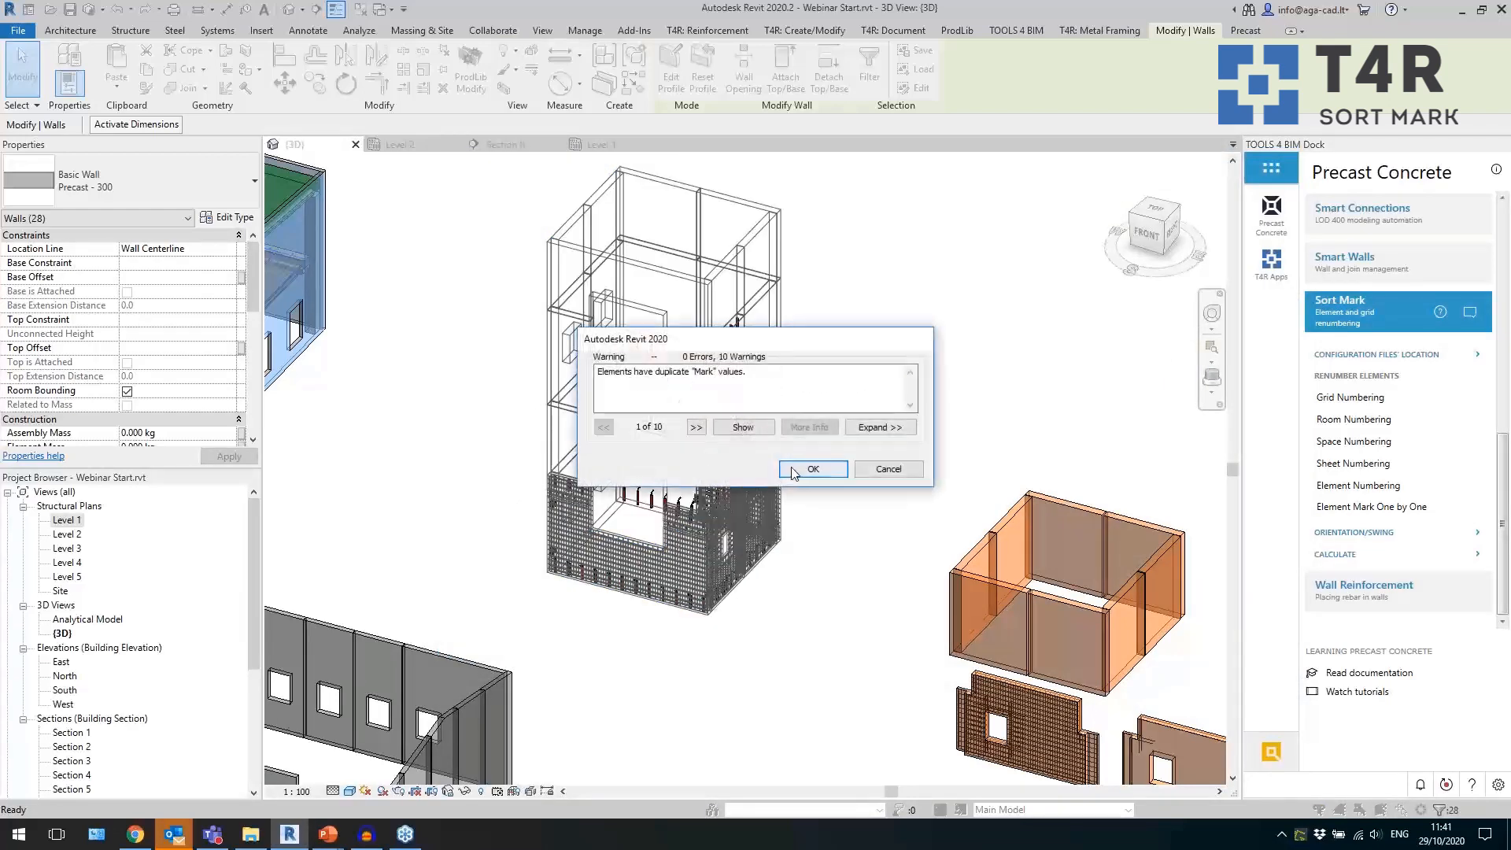
pyautogui.click(812, 469)
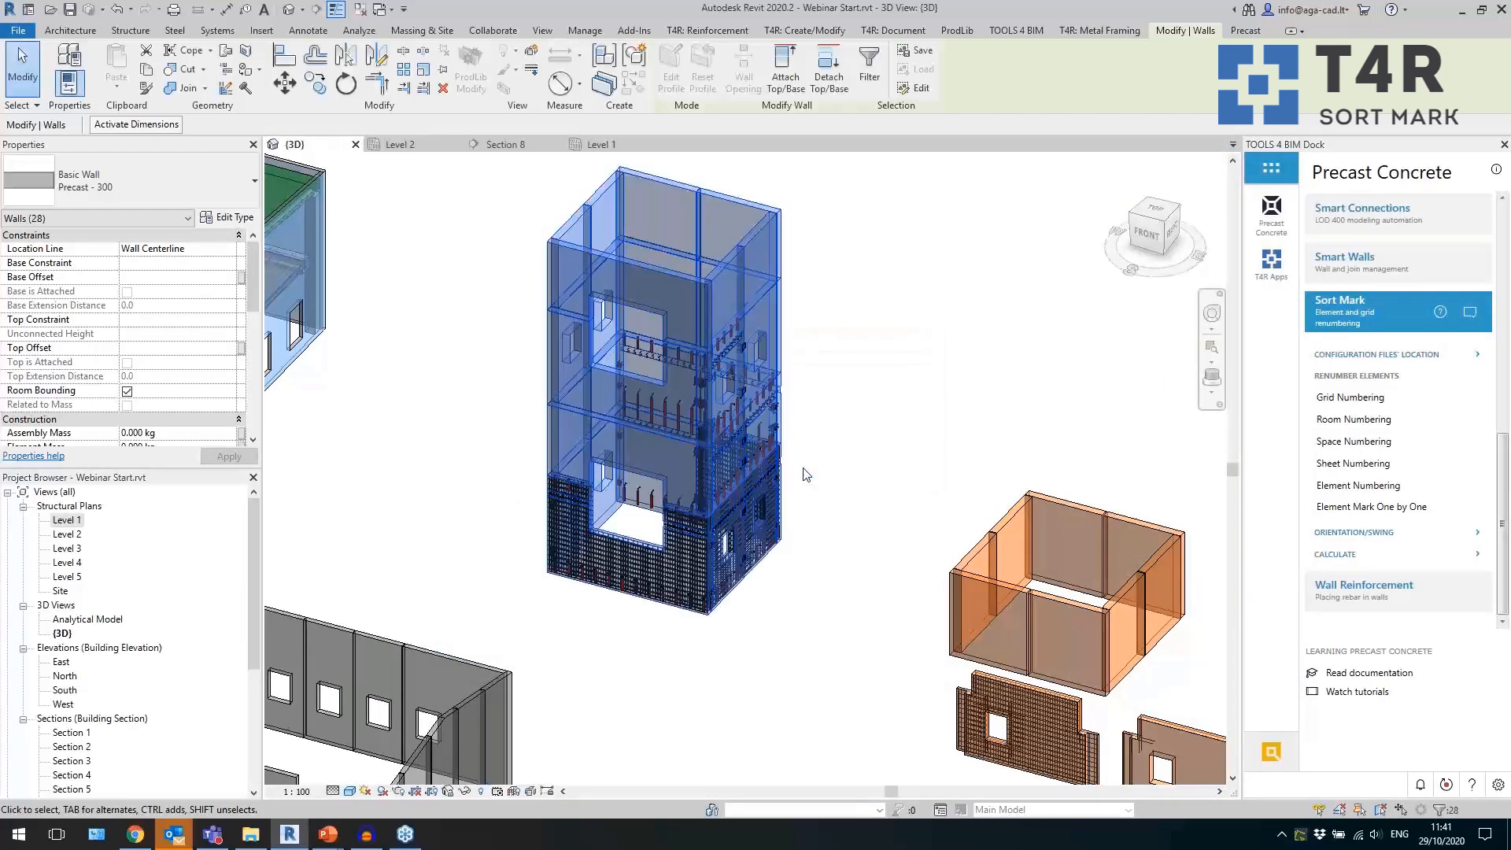
# Move the tags of the upper and lower tower walls outside the wall outline in the Level 1 plan.
pyautogui.doubleClick(67, 520)
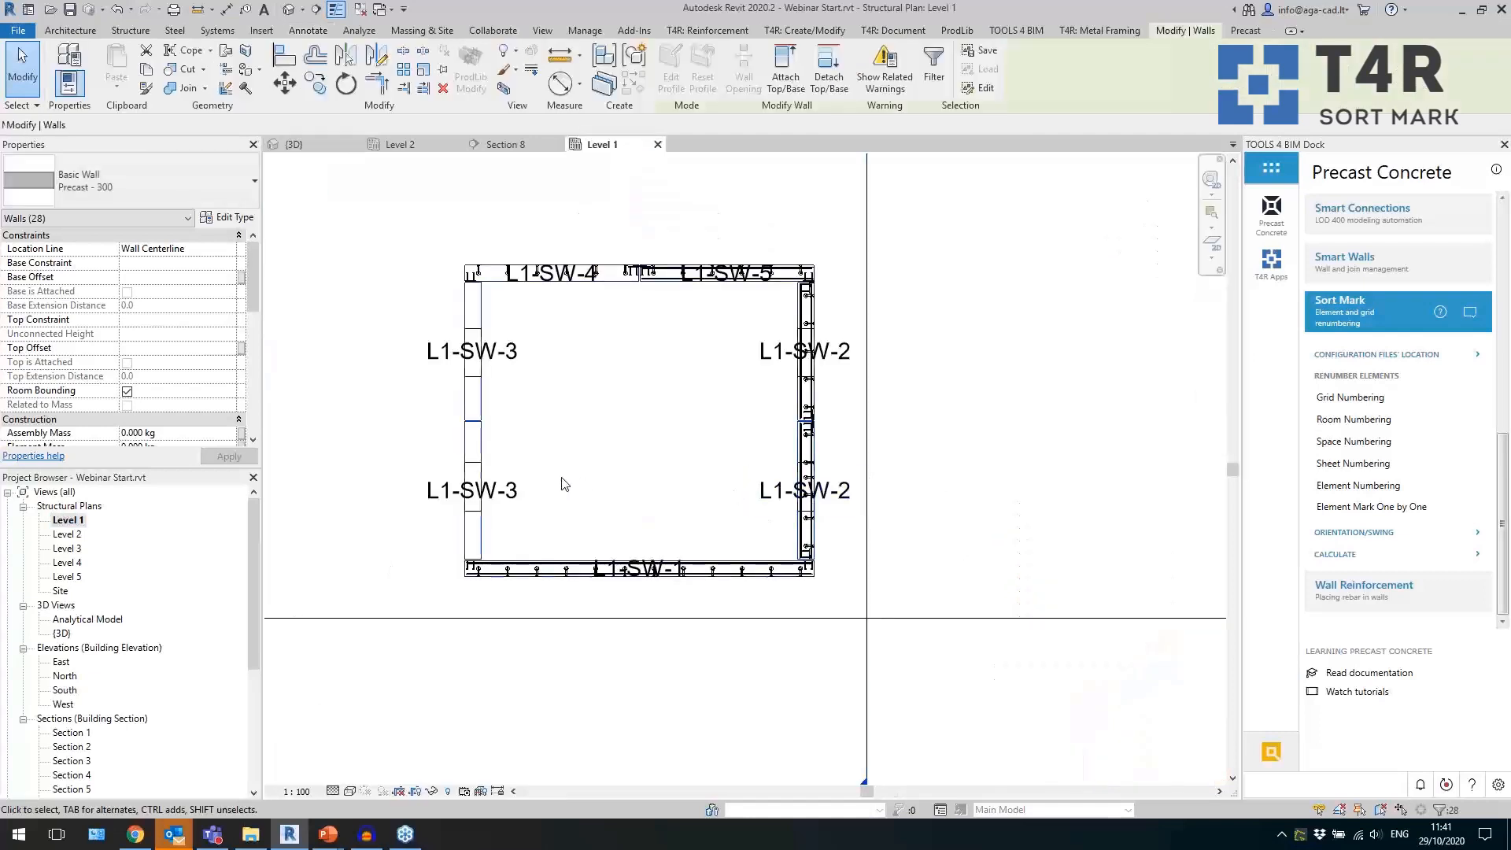
pyautogui.click(586, 488)
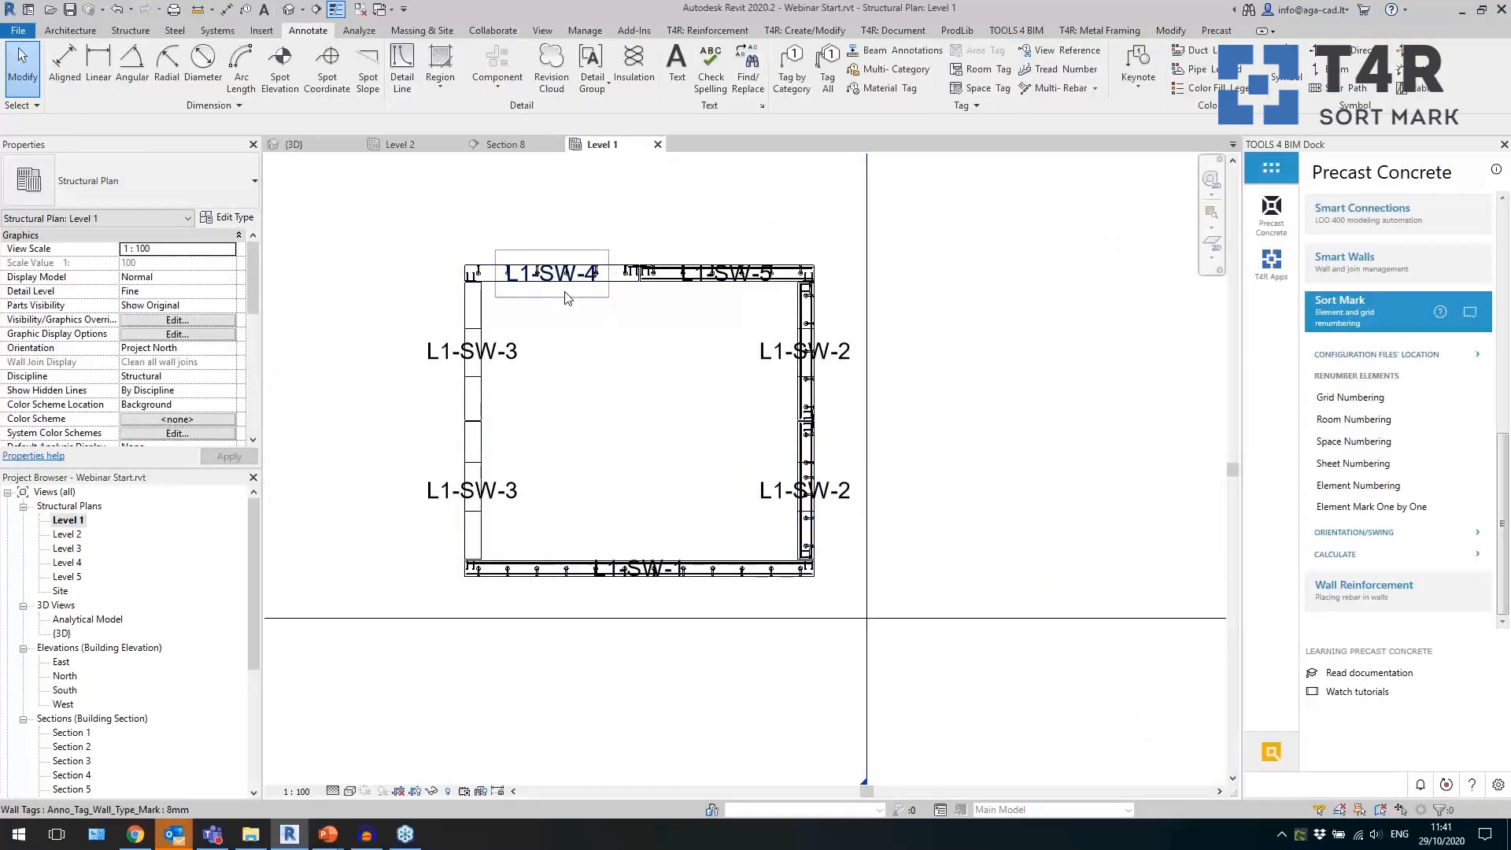
pyautogui.click(553, 274)
pyautogui.keyDown('ctrl'); pyautogui.click(716, 294); pyautogui.keyUp('ctrl')
pyautogui.moveTo(714, 290); pyautogui.dragTo(718, 259)
pyautogui.click(714, 437)
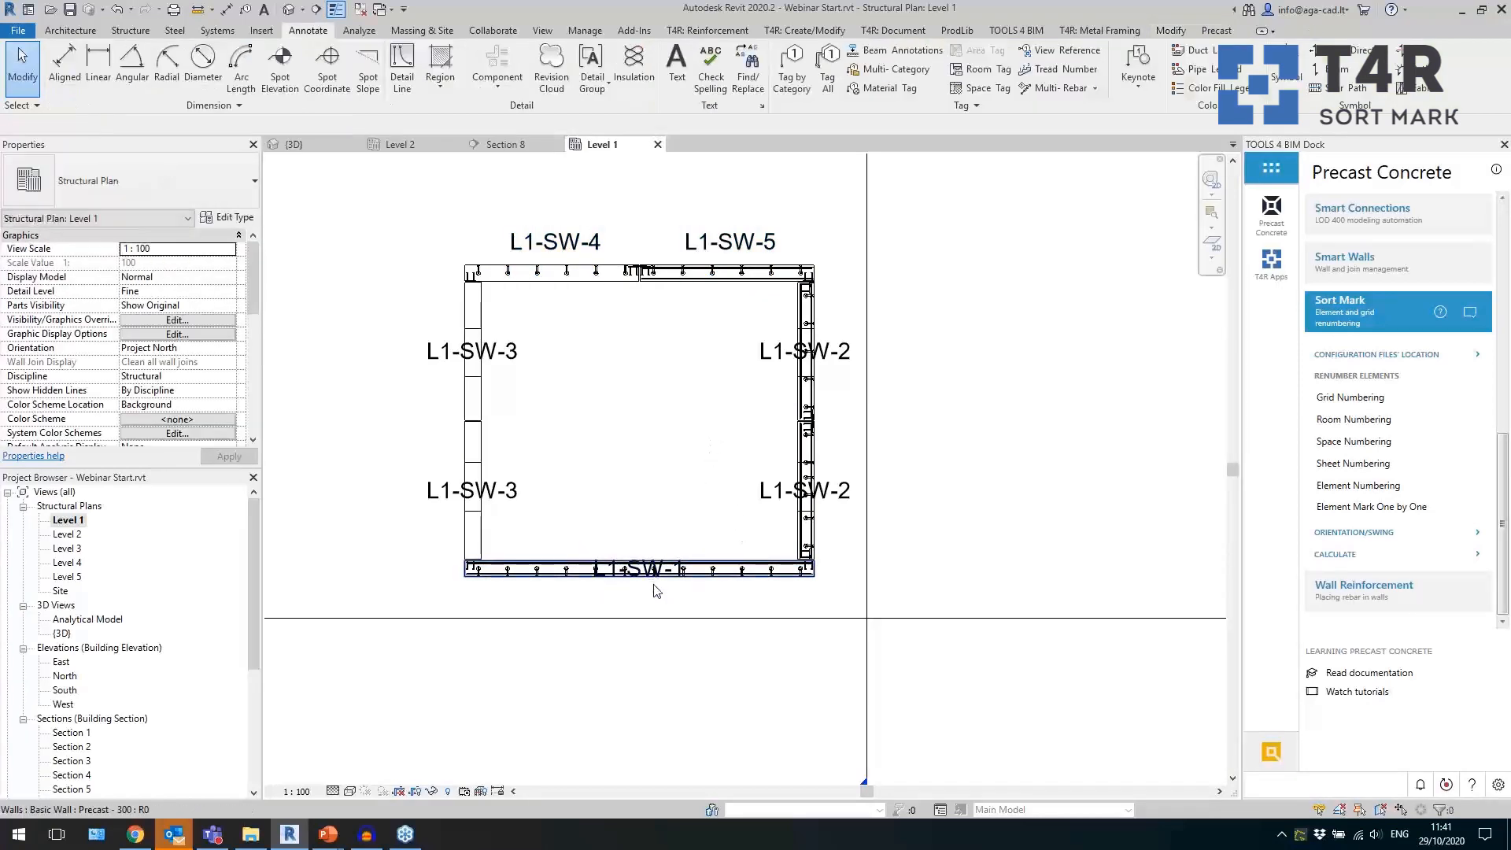
pyautogui.moveTo(653, 605); pyautogui.dragTo(651, 630)
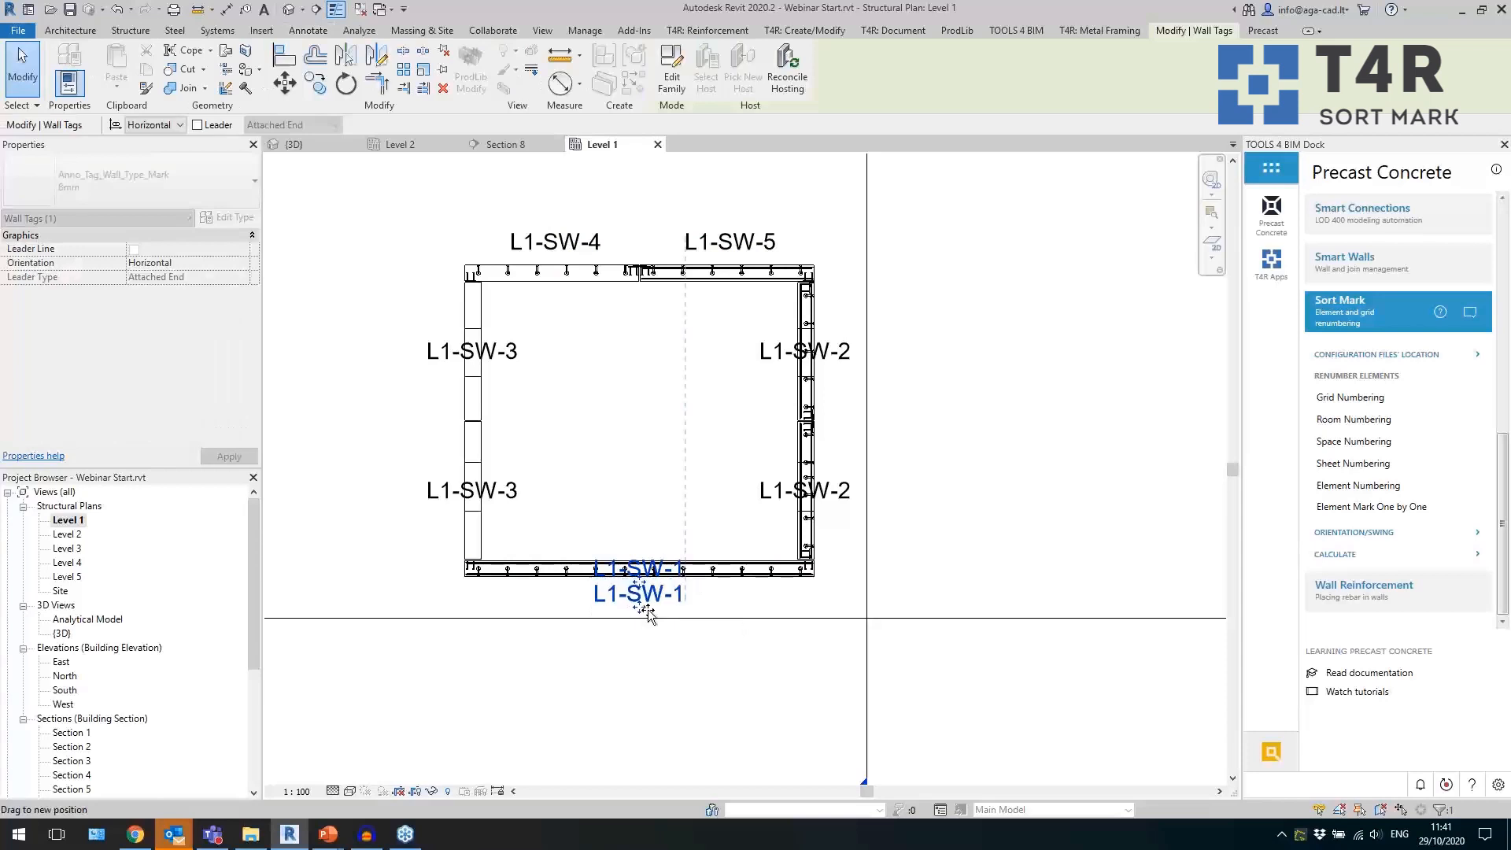
pyautogui.click(650, 492)
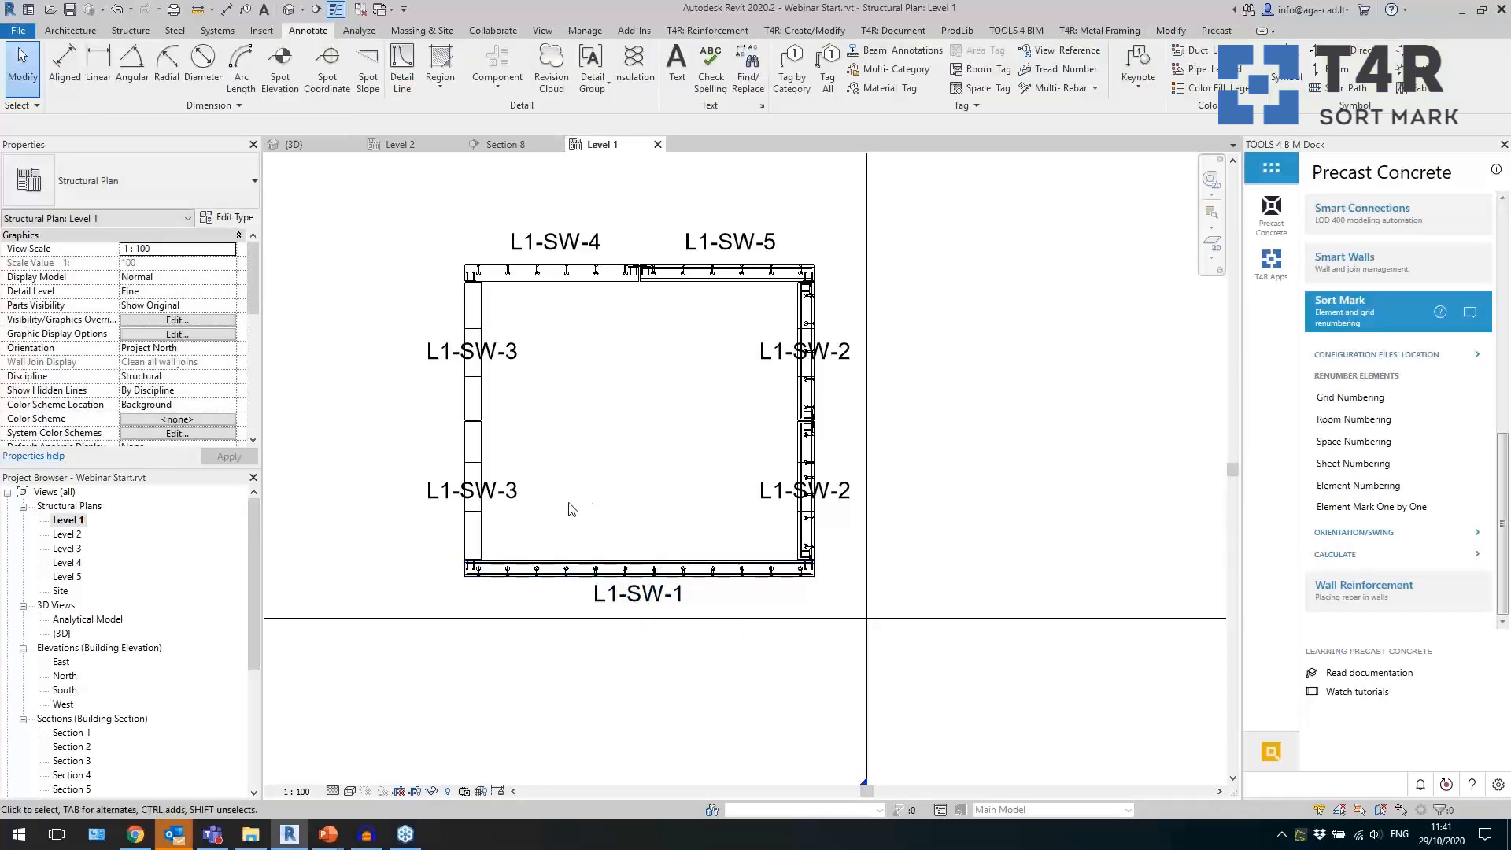
# Set the two L1-SW-3 wall tags to vertical orientation and move them outside the wall.
pyautogui.moveTo(560, 516); pyautogui.dragTo(511, 335)
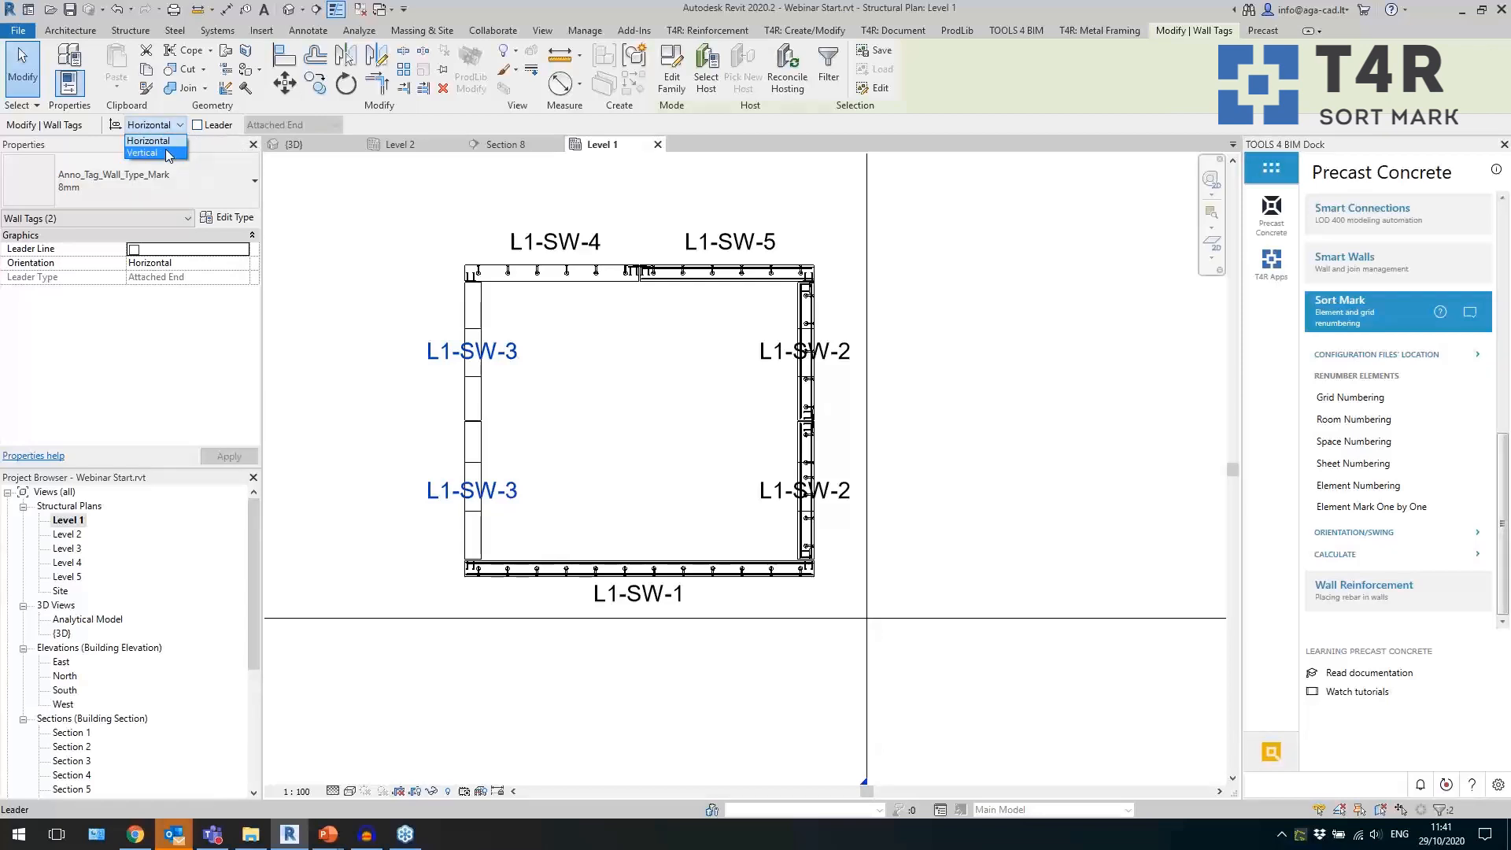
pyautogui.click(166, 151)
pyautogui.moveTo(472, 385); pyautogui.dragTo(448, 385)
pyautogui.press('Escape')
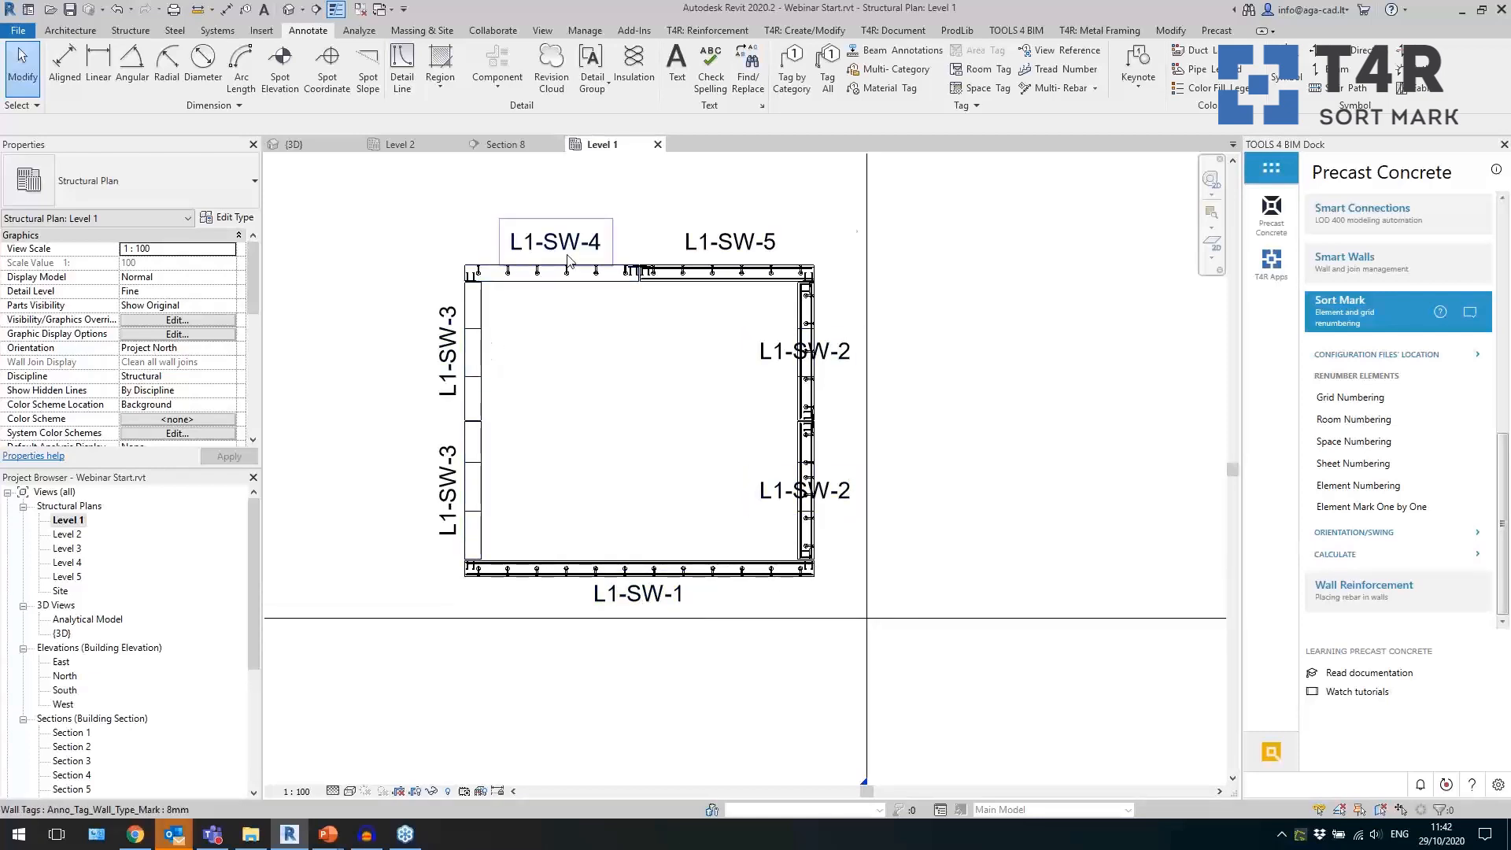
# Select only the tower's walls in the Level 2 plan, filtering out the generic model and structural connections.
pyautogui.doubleClick(67, 534)
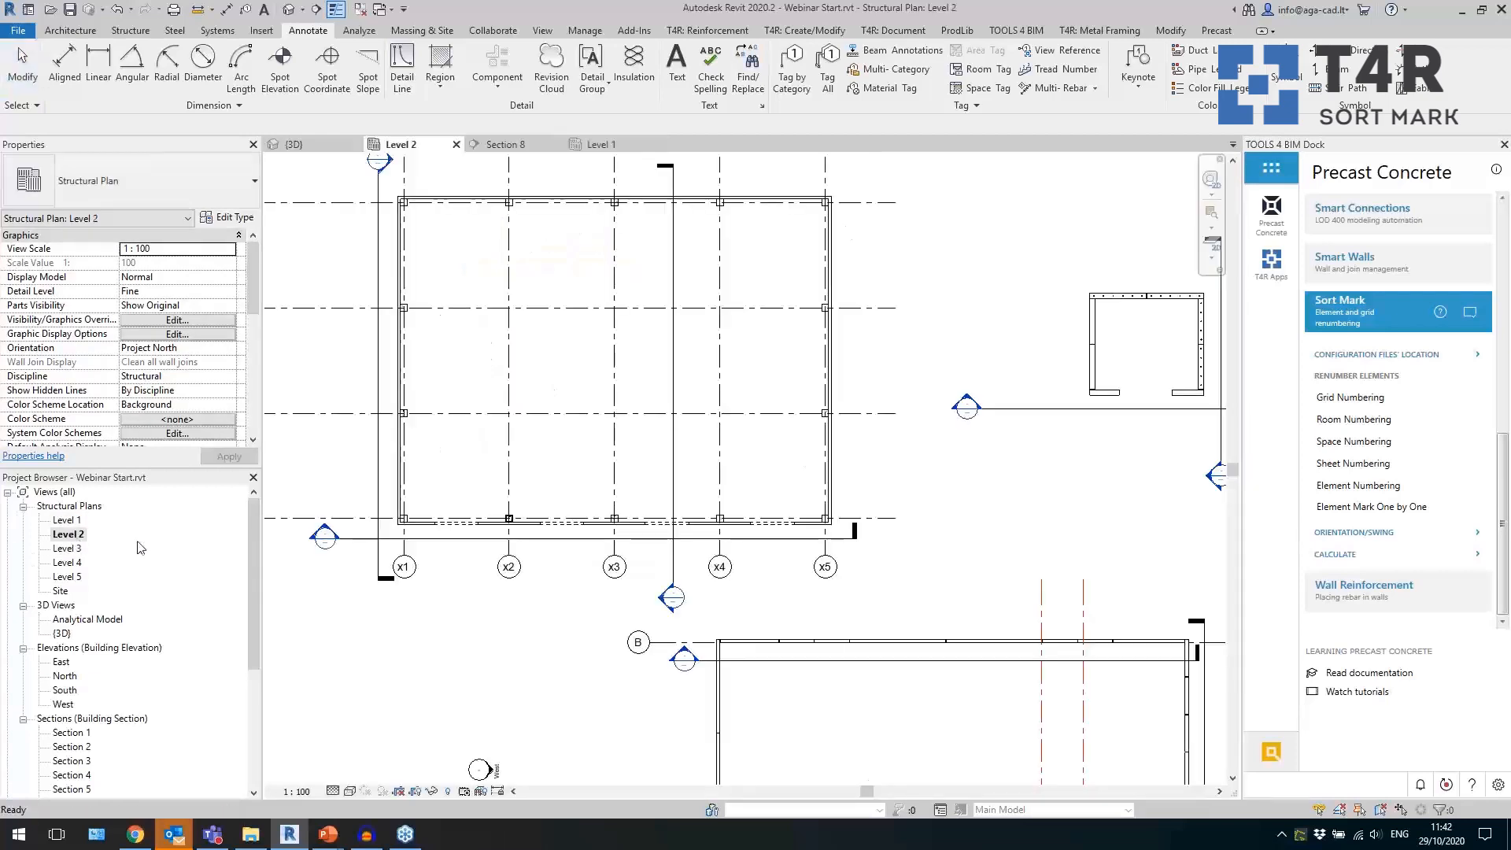
pyautogui.scroll(-2, 520, 470)
pyautogui.scroll(6, 1111, 356)
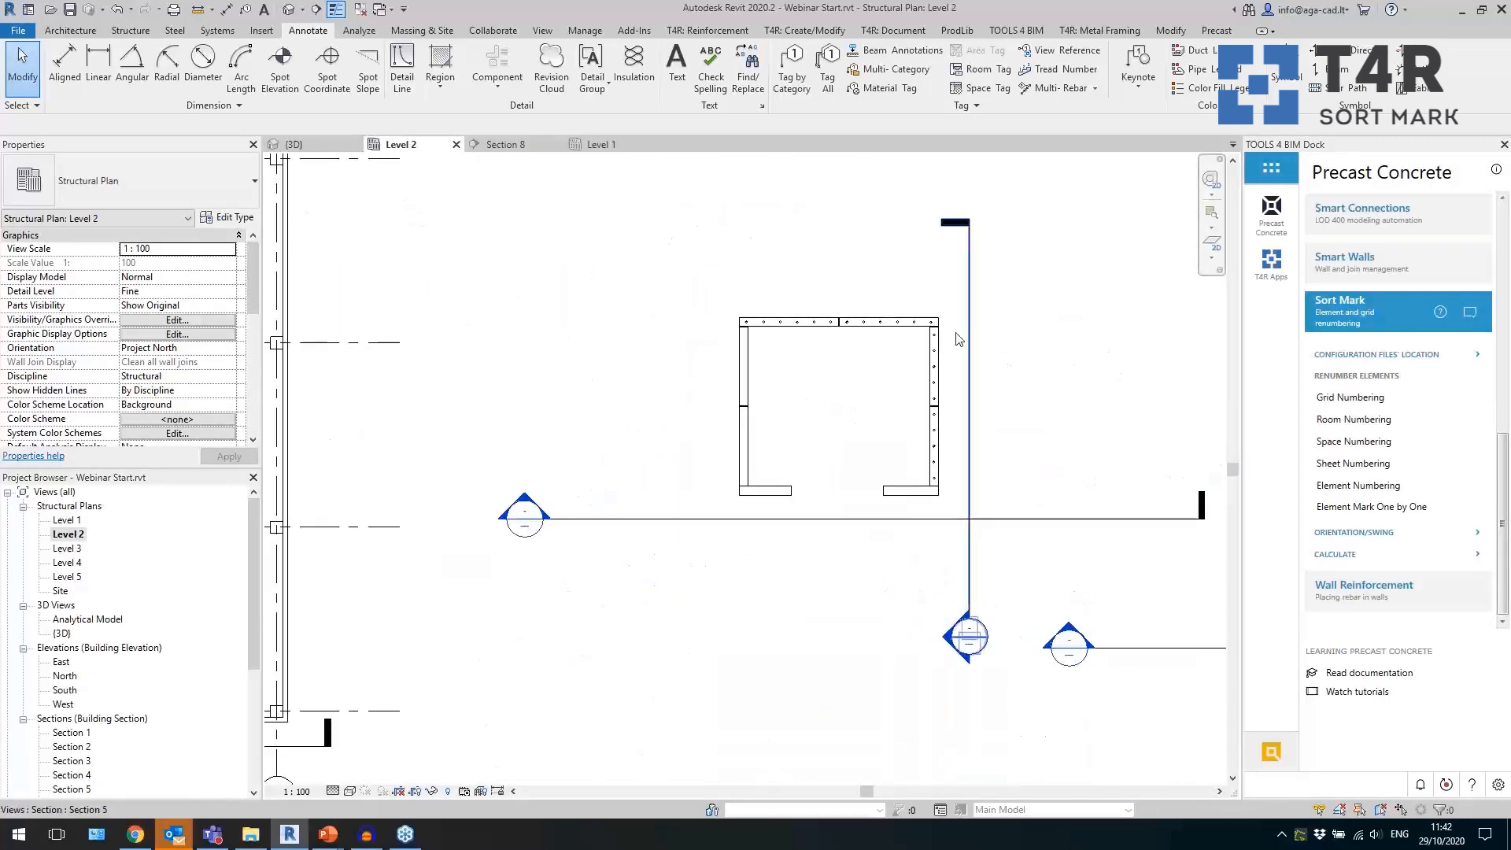
pyautogui.moveTo(951, 315); pyautogui.dragTo(718, 517)
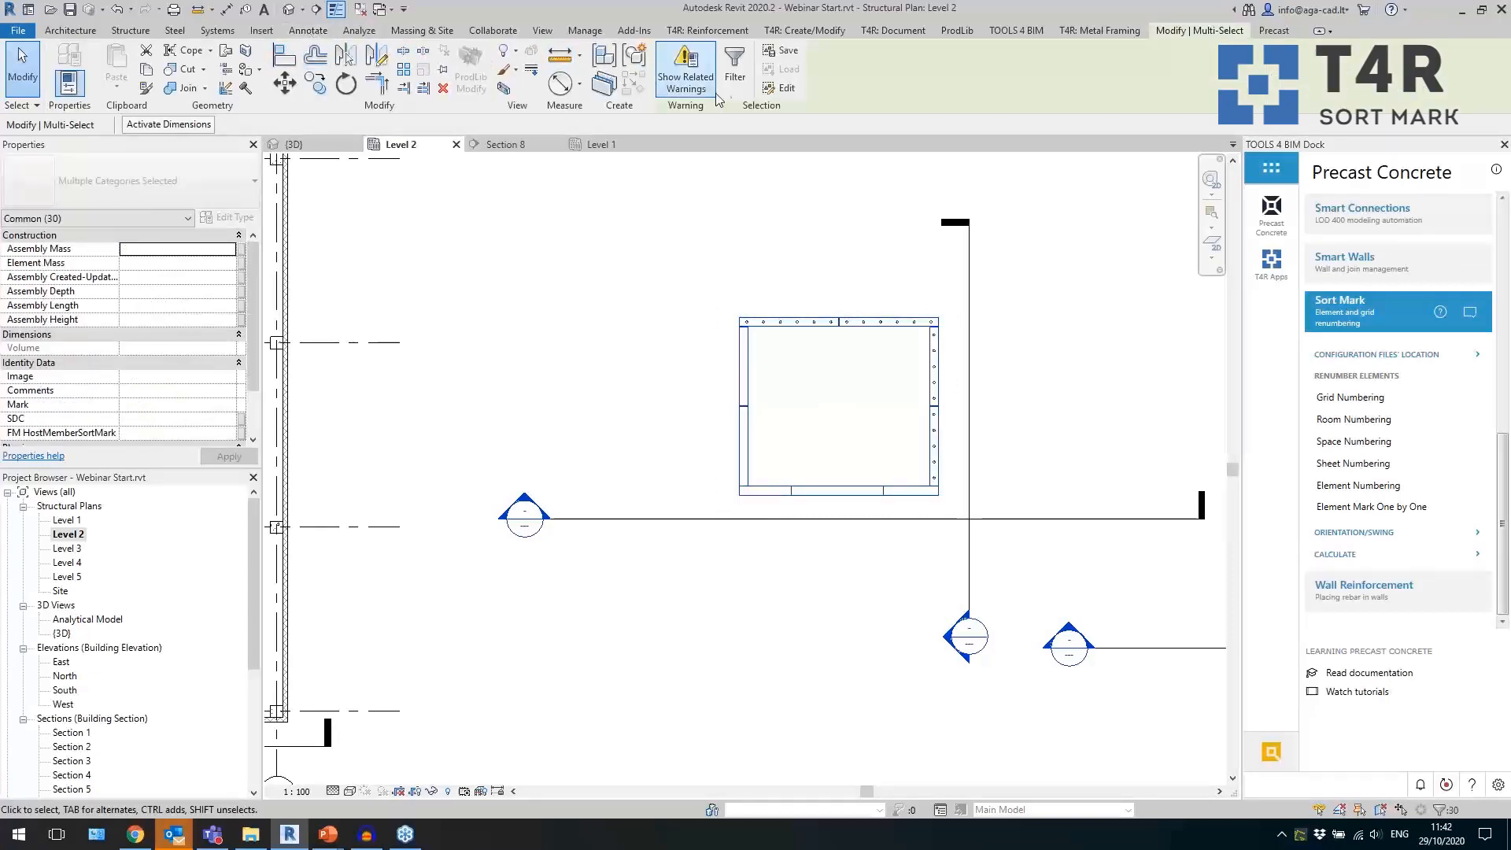
pyautogui.click(734, 76)
pyautogui.click(508, 241)
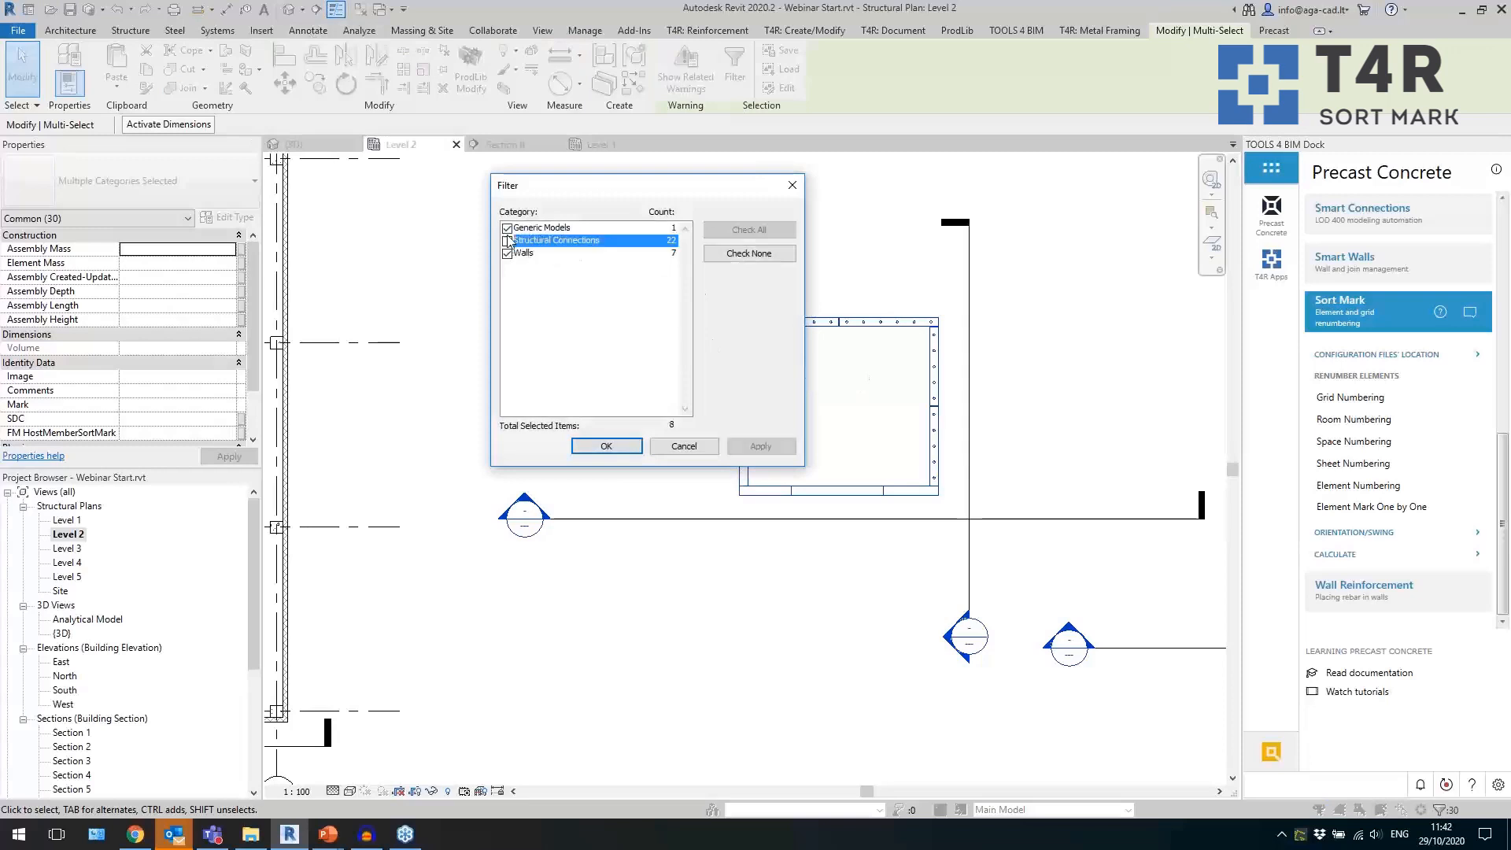
pyautogui.click(592, 446)
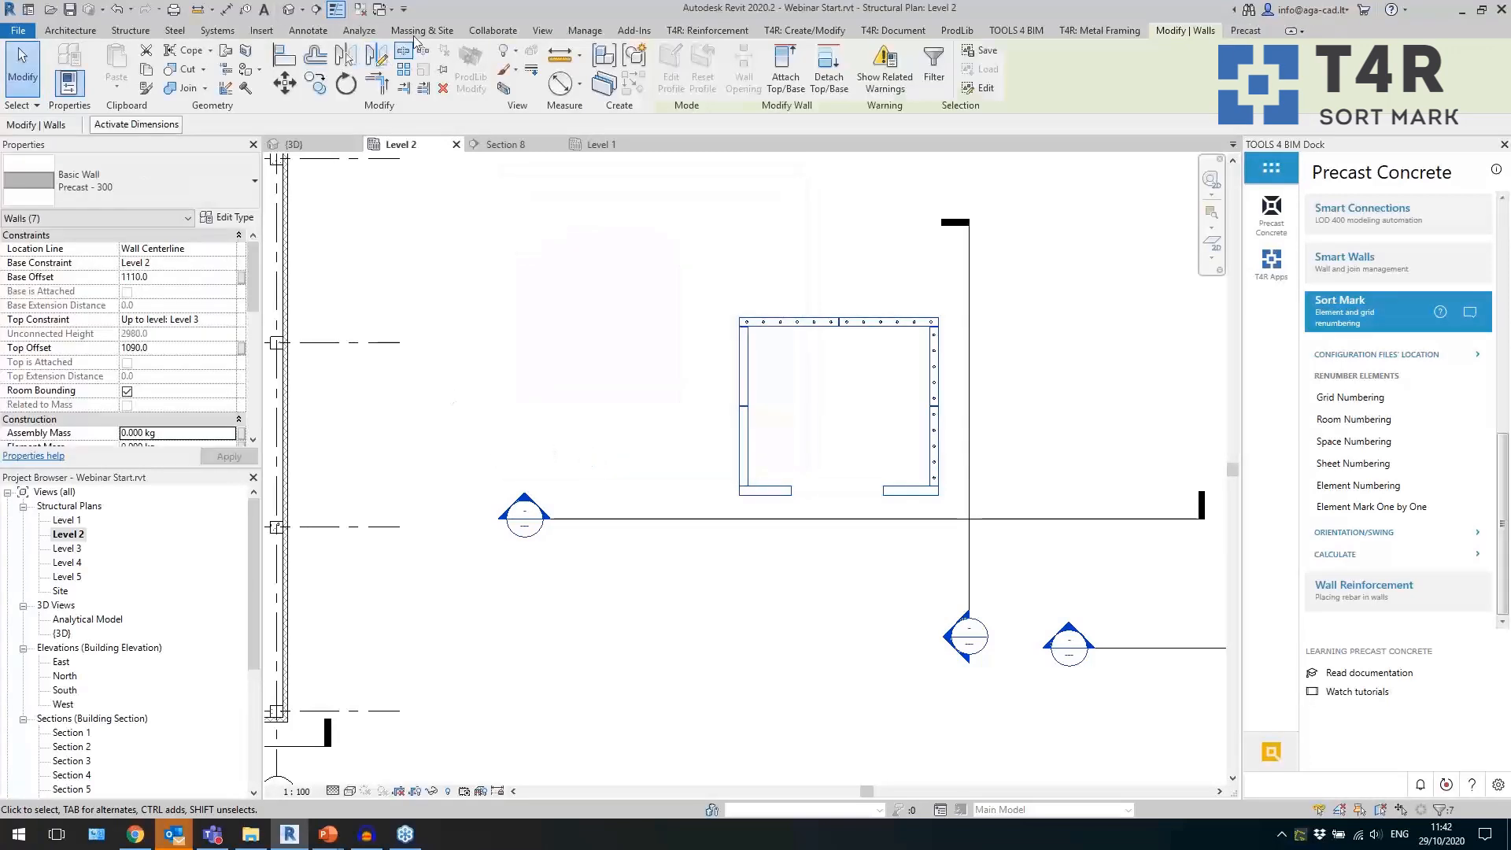
# Tag only the selected Level 2 walls with horizontal Anno_Tag_Wall_Type_Mark wall tags without leaders, and inspect the resulting tags.
pyautogui.click(308, 30)
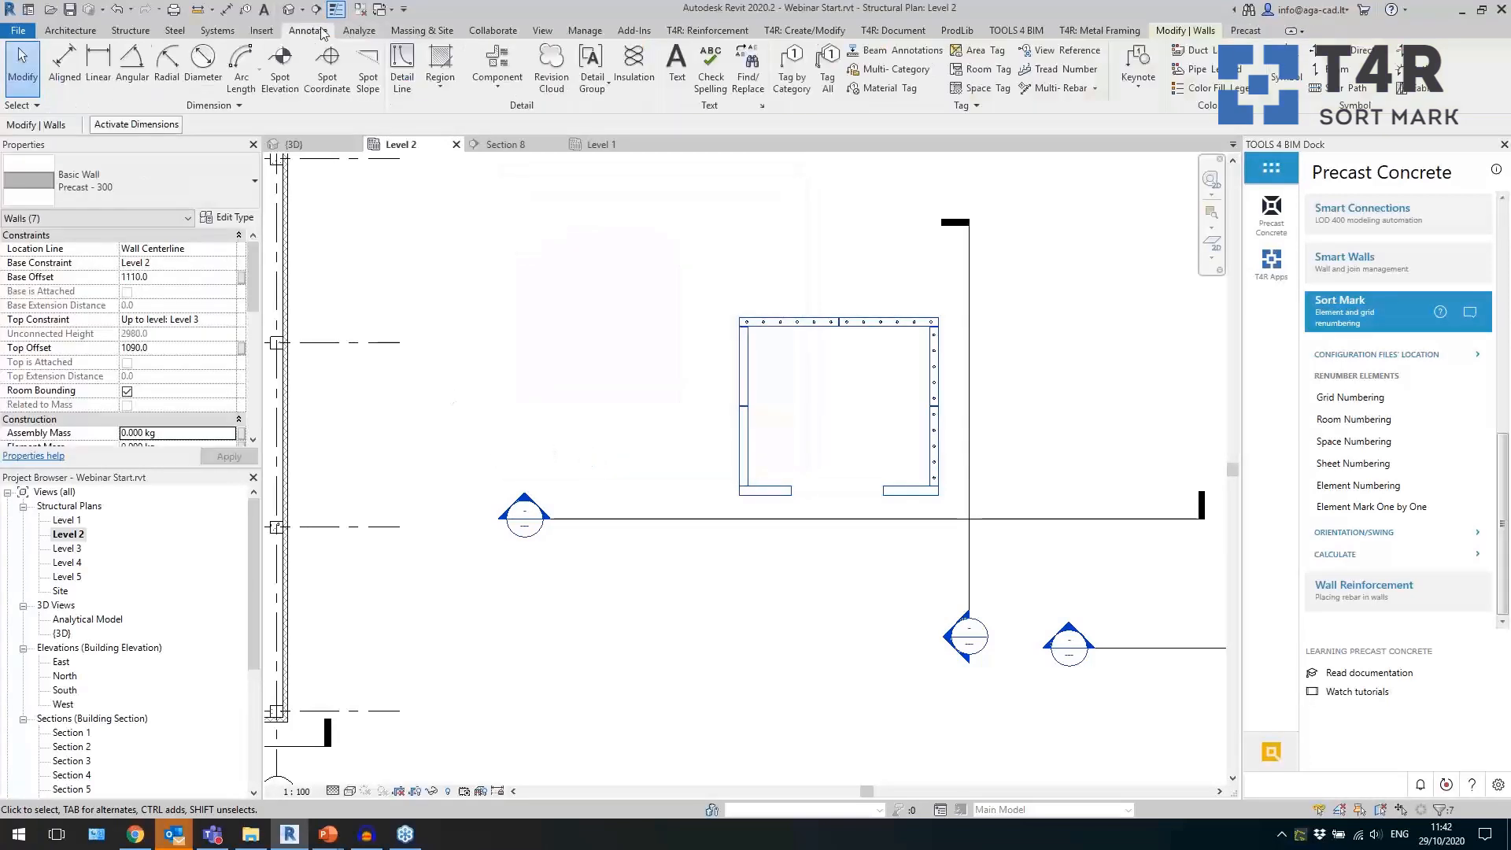
pyautogui.click(827, 76)
pyautogui.scroll(-5, 659, 417)
pyautogui.click(614, 477)
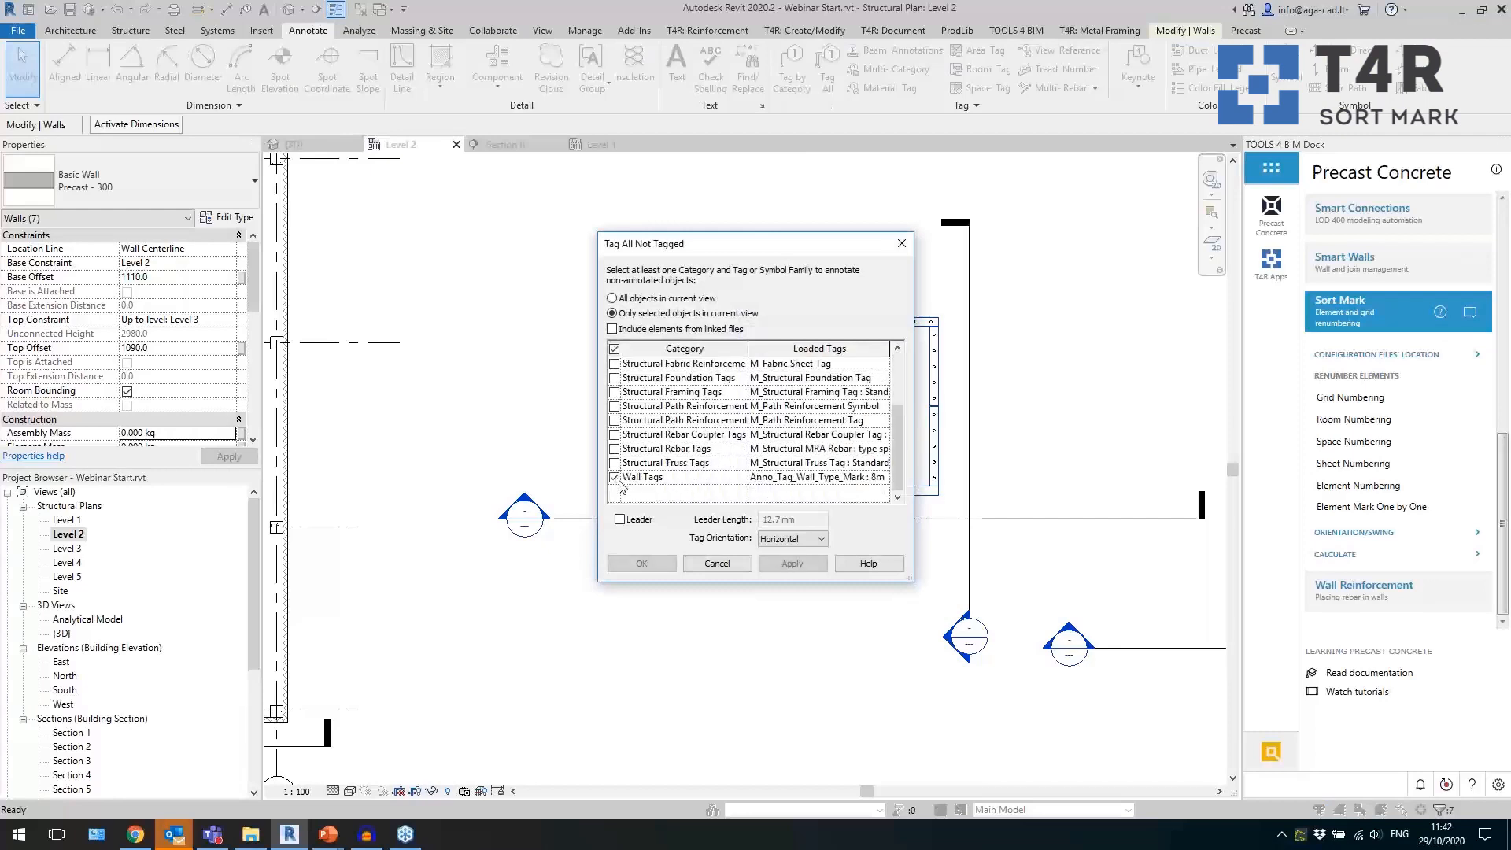
pyautogui.click(641, 563)
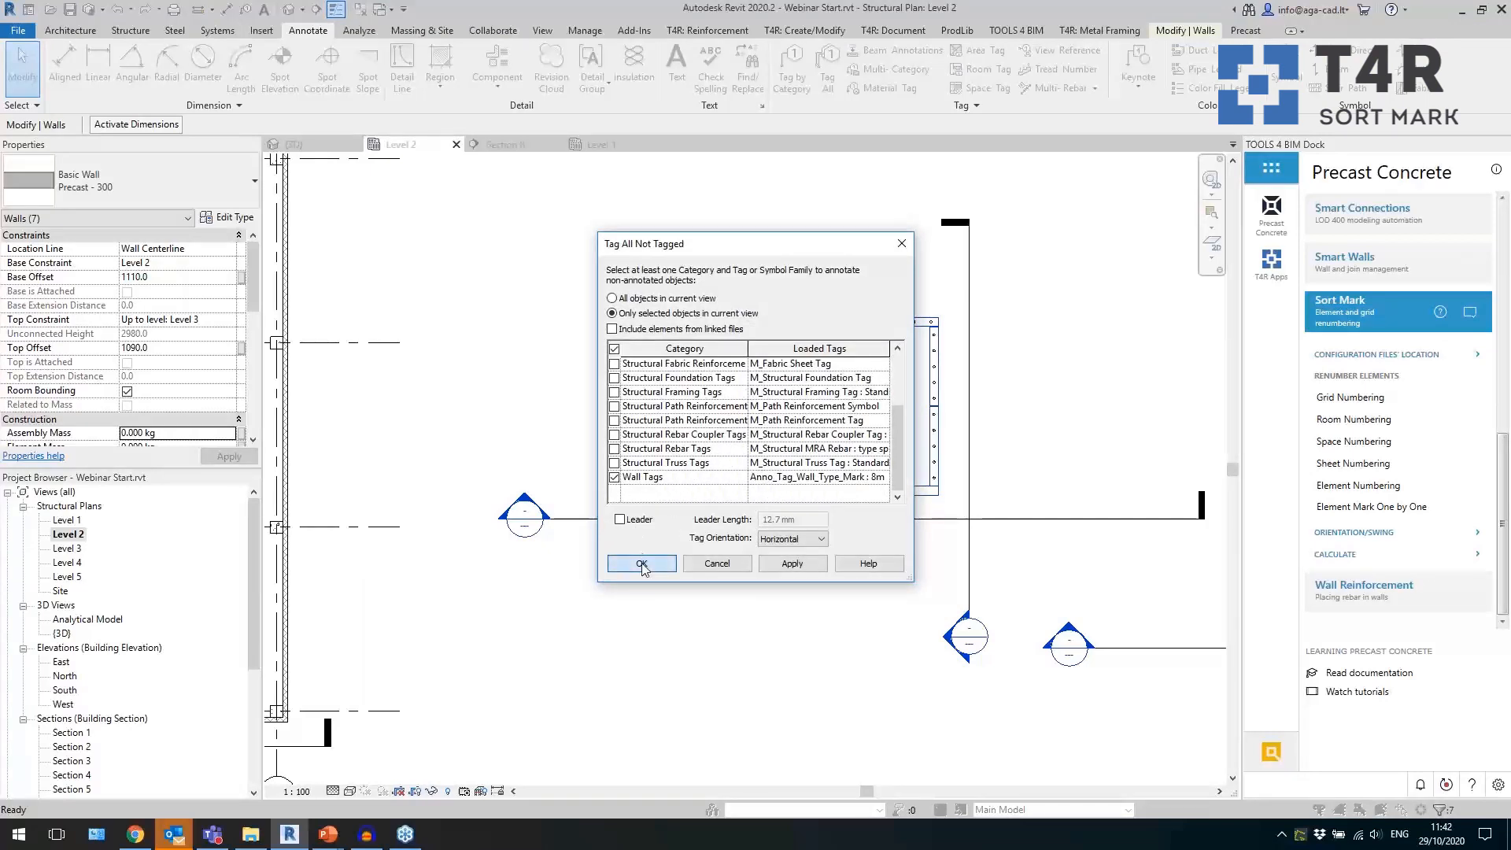
pyautogui.click(891, 439)
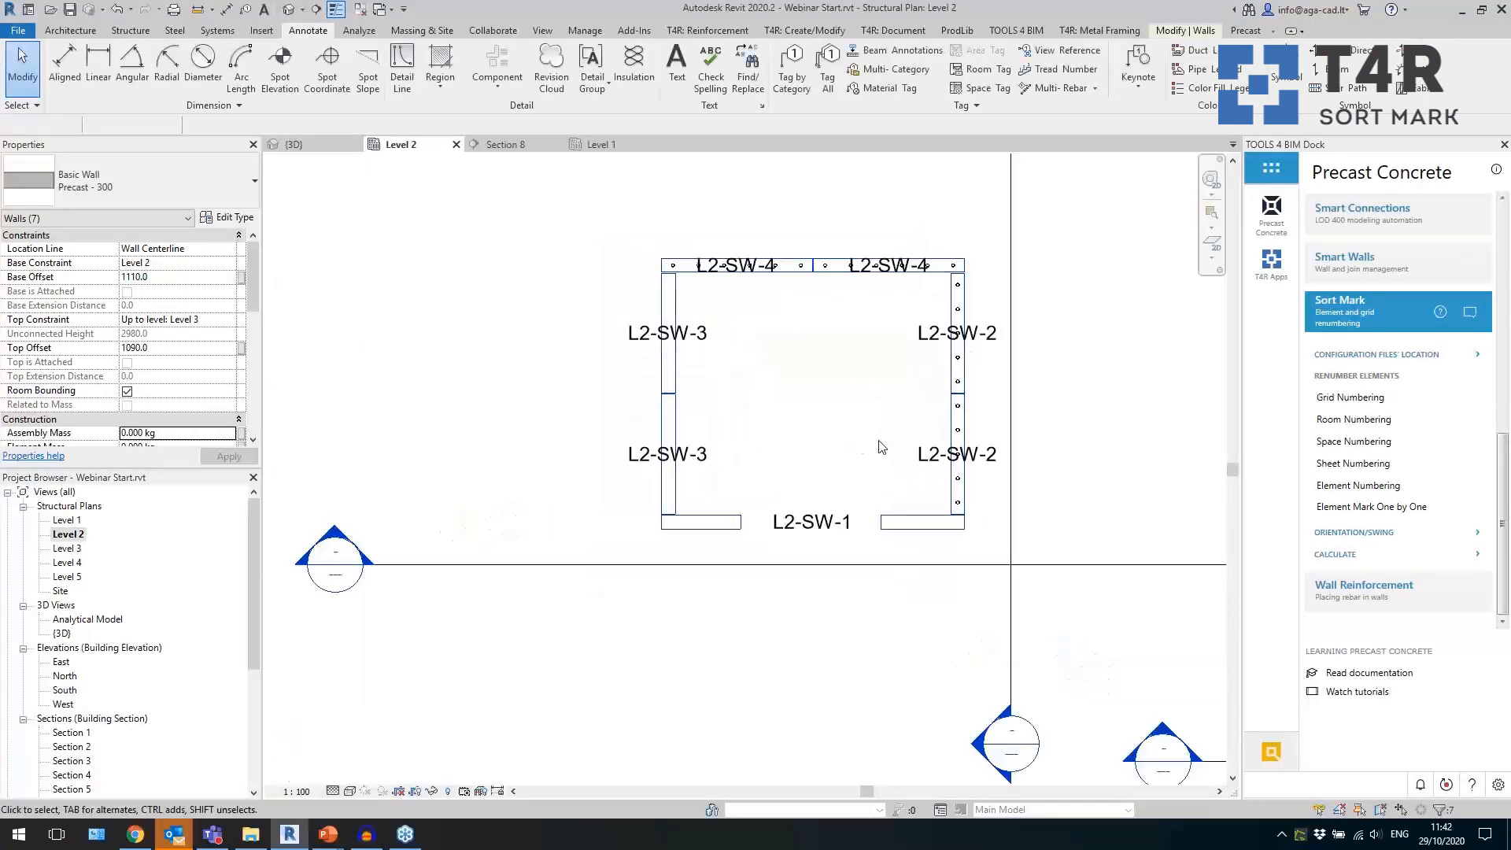
pyautogui.scroll(2, 885, 437)
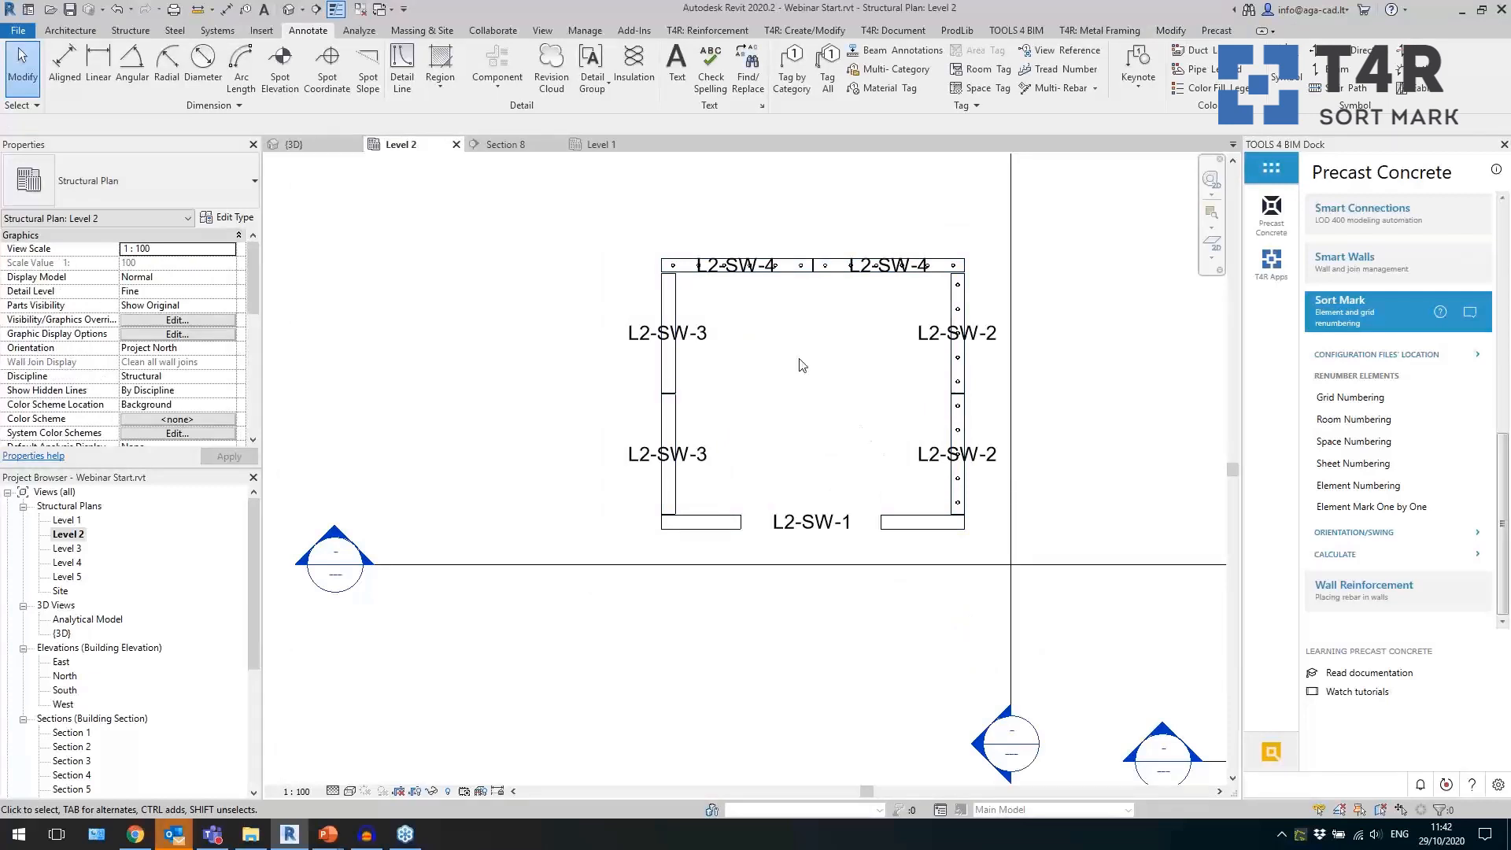
pyautogui.click(757, 265)
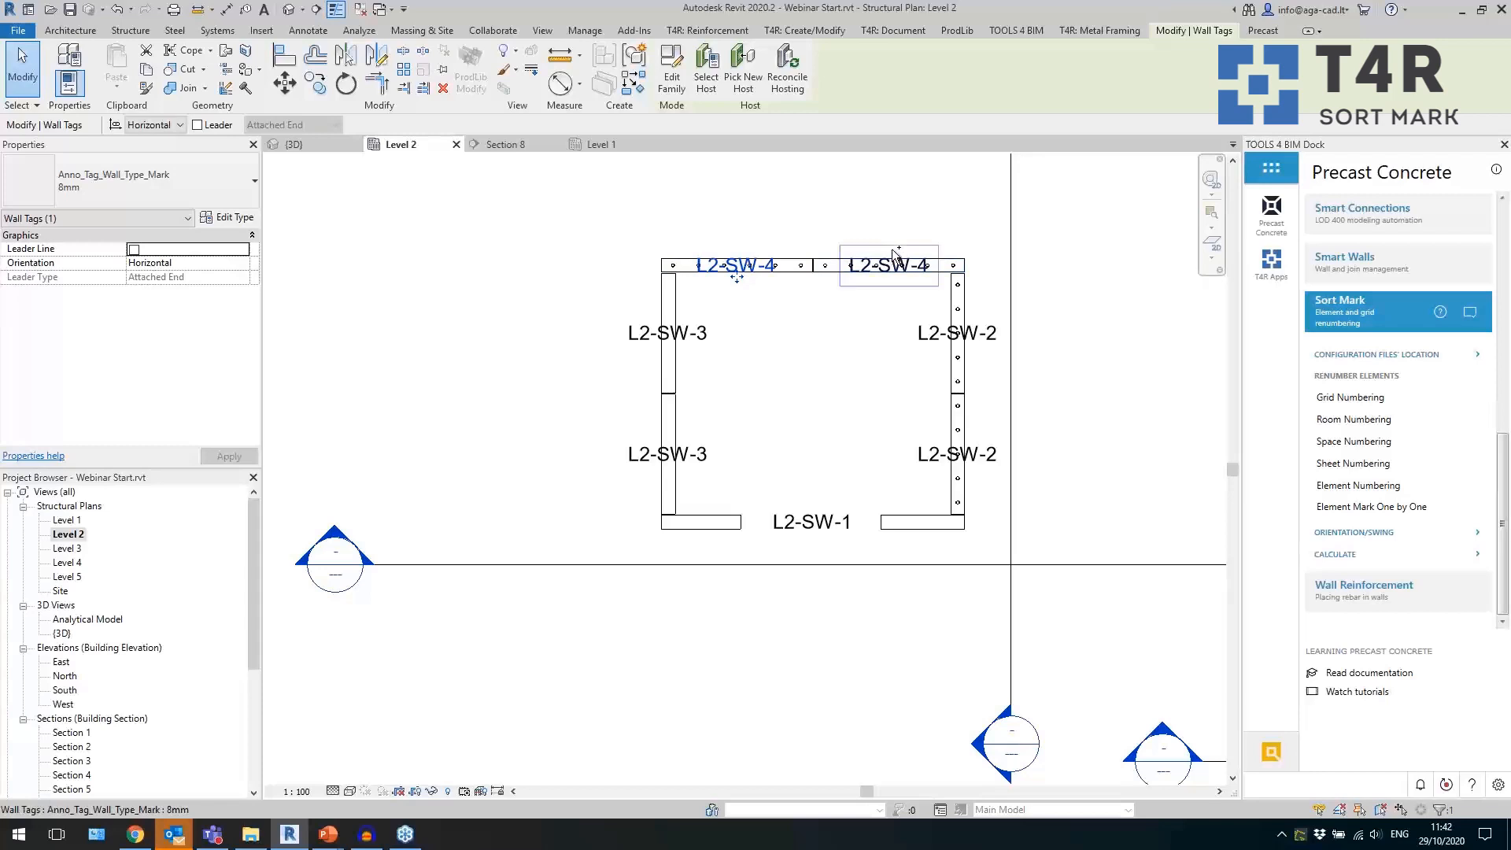
pyautogui.press('Escape')
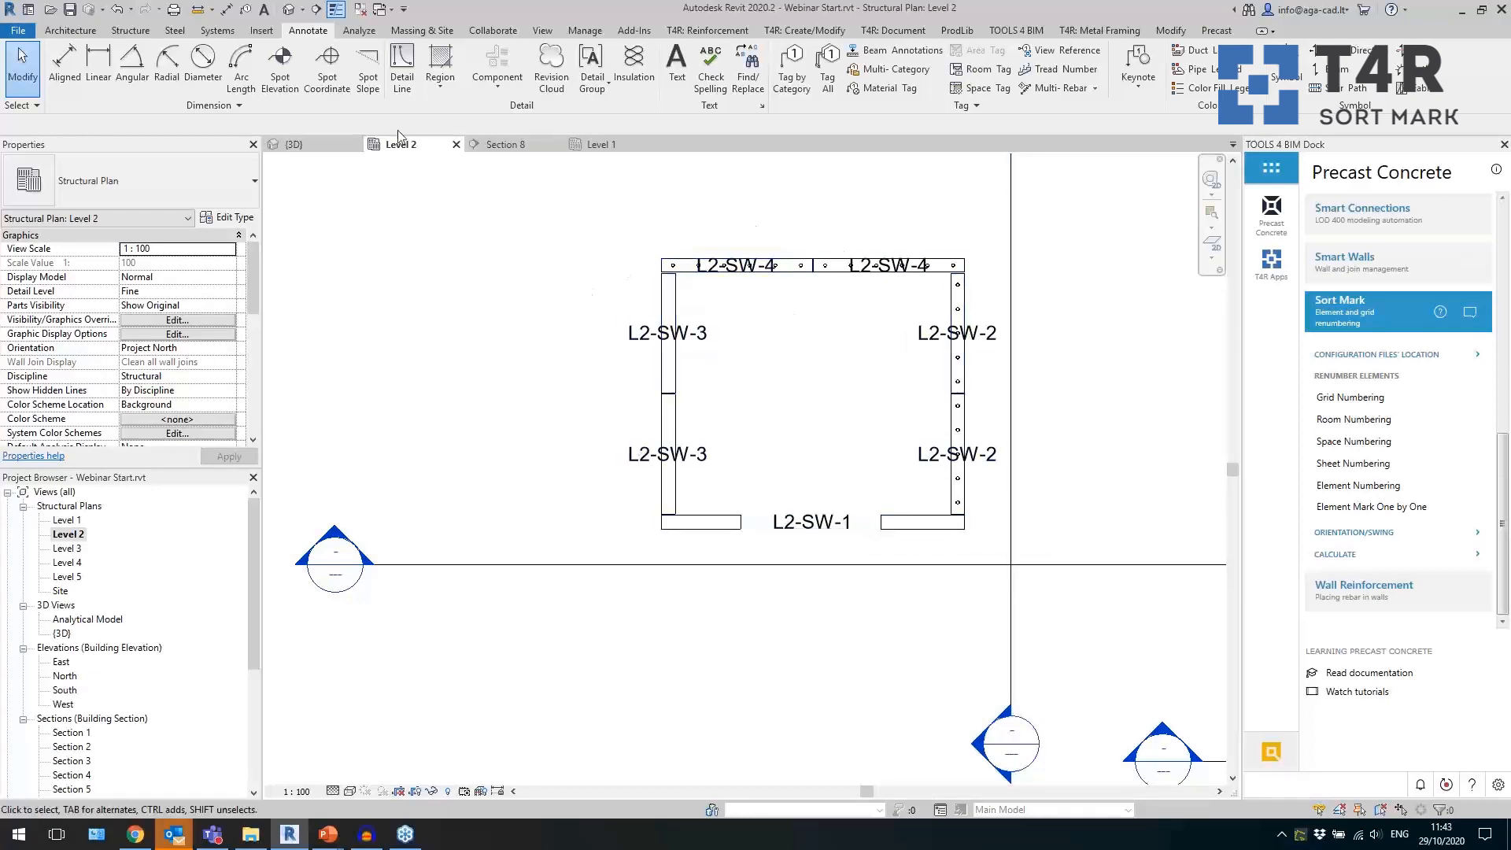
# Close the inactive views and open the tower's Section 4 from the Level 2 plan.
pyautogui.click(359, 11)
pyautogui.click(359, 10)
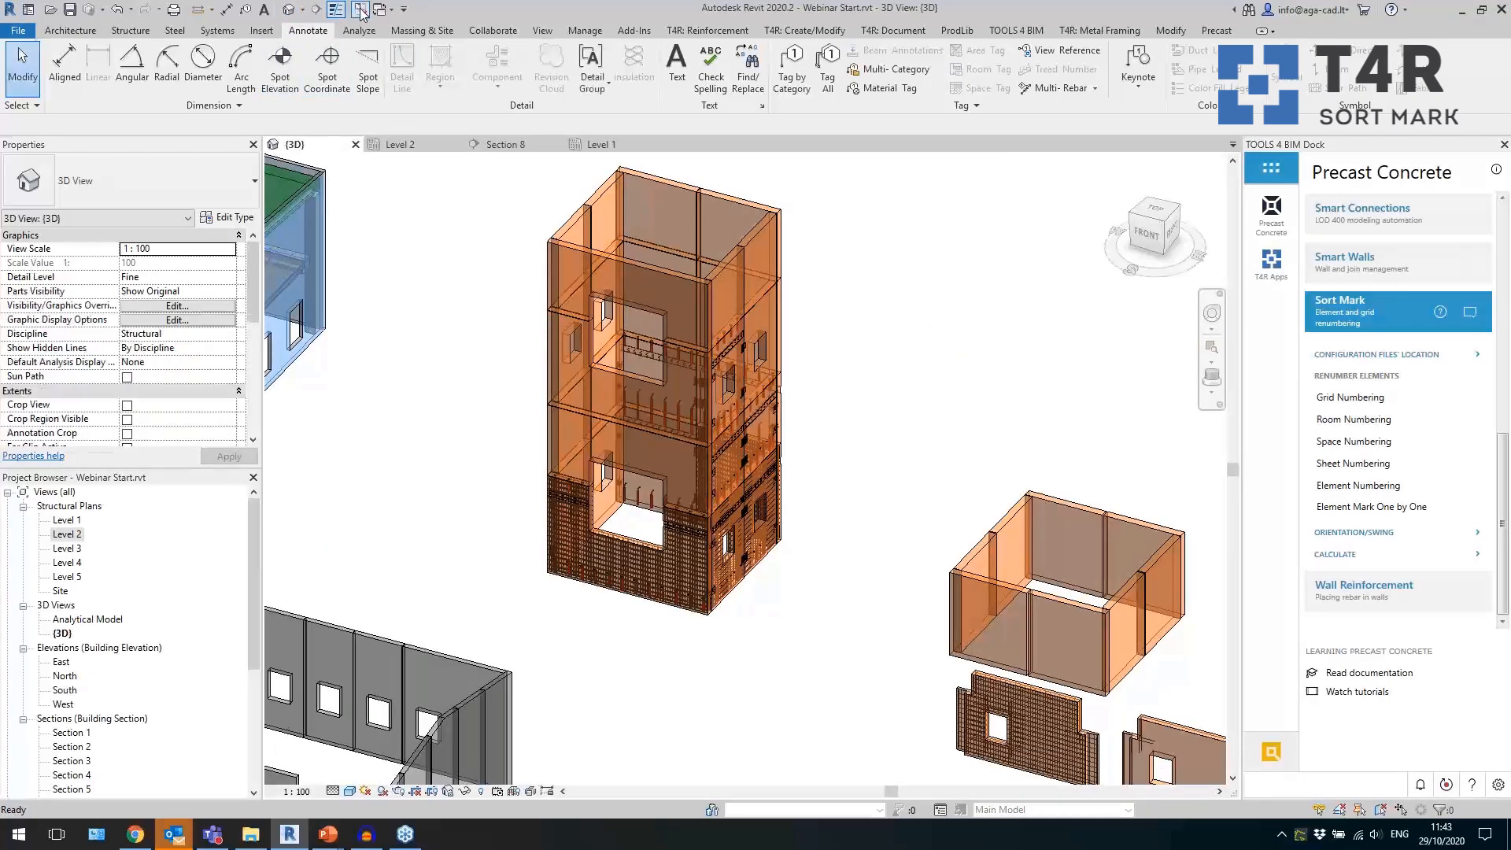
pyautogui.doubleClick(79, 540)
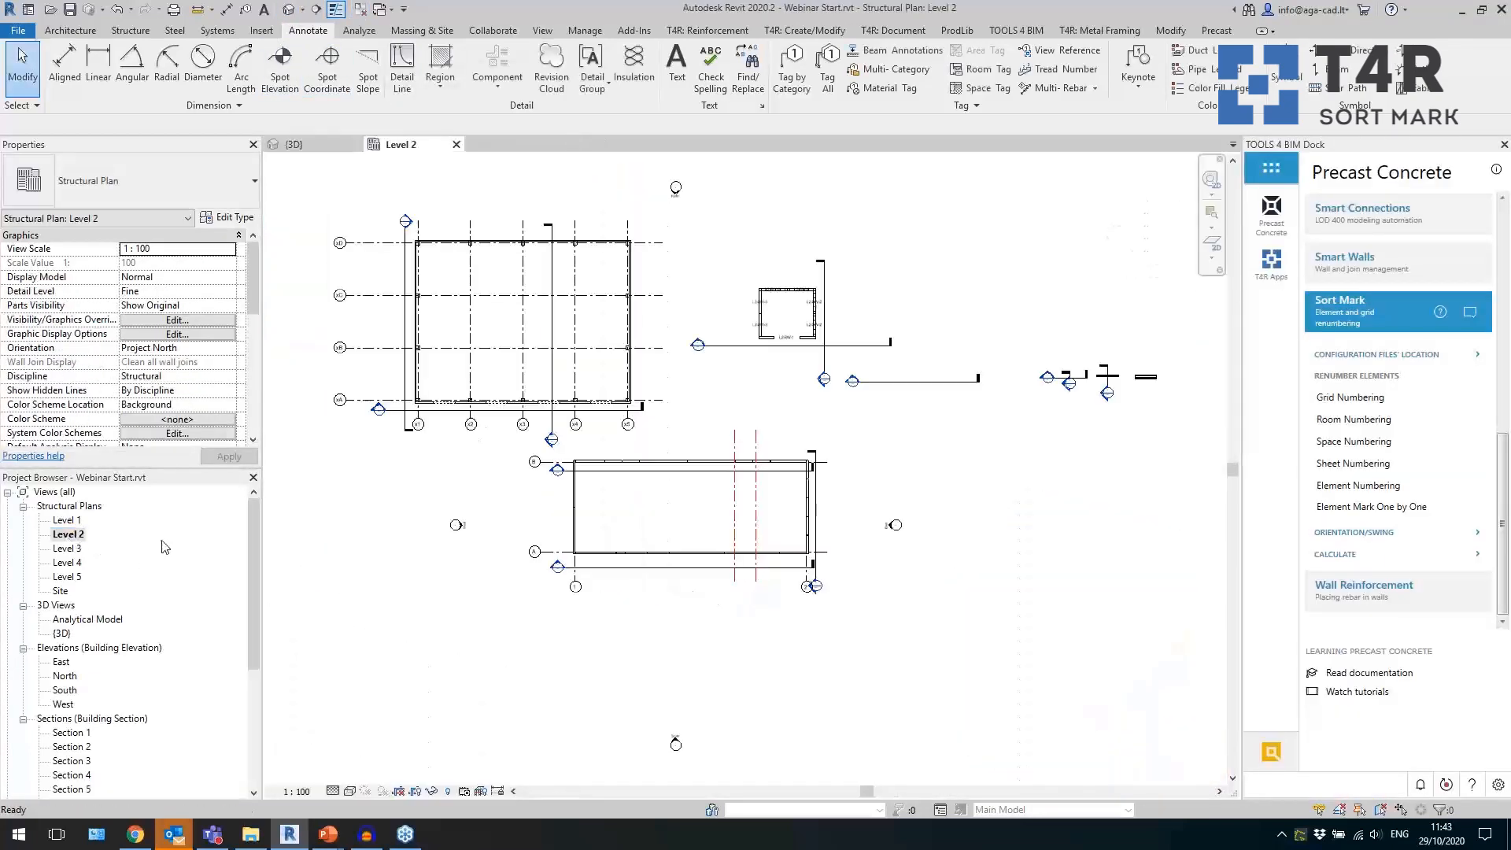
pyautogui.doubleClick(634, 405)
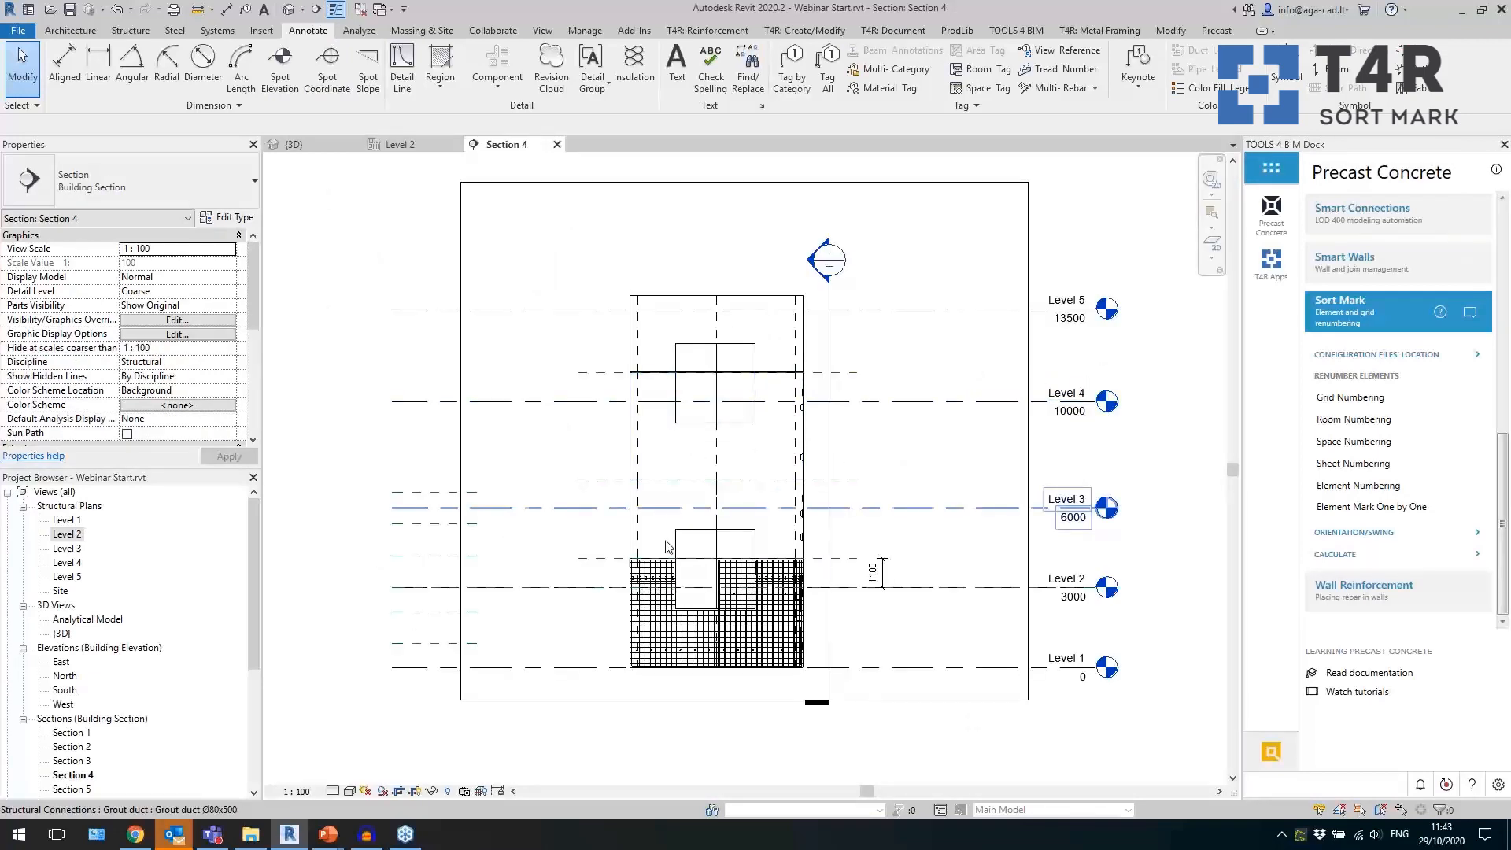
# Select the tower's three horizontal split reference planes in Section 4 and start Sort Mark on their Name parameter.
pyautogui.scroll(1, 586, 608)
pyautogui.moveTo(611, 560); pyautogui.dragTo(564, 513)
pyautogui.keyDown('ctrl'); pyautogui.moveTo(600, 458); pyautogui.dragTo(579, 418); pyautogui.keyUp('ctrl')
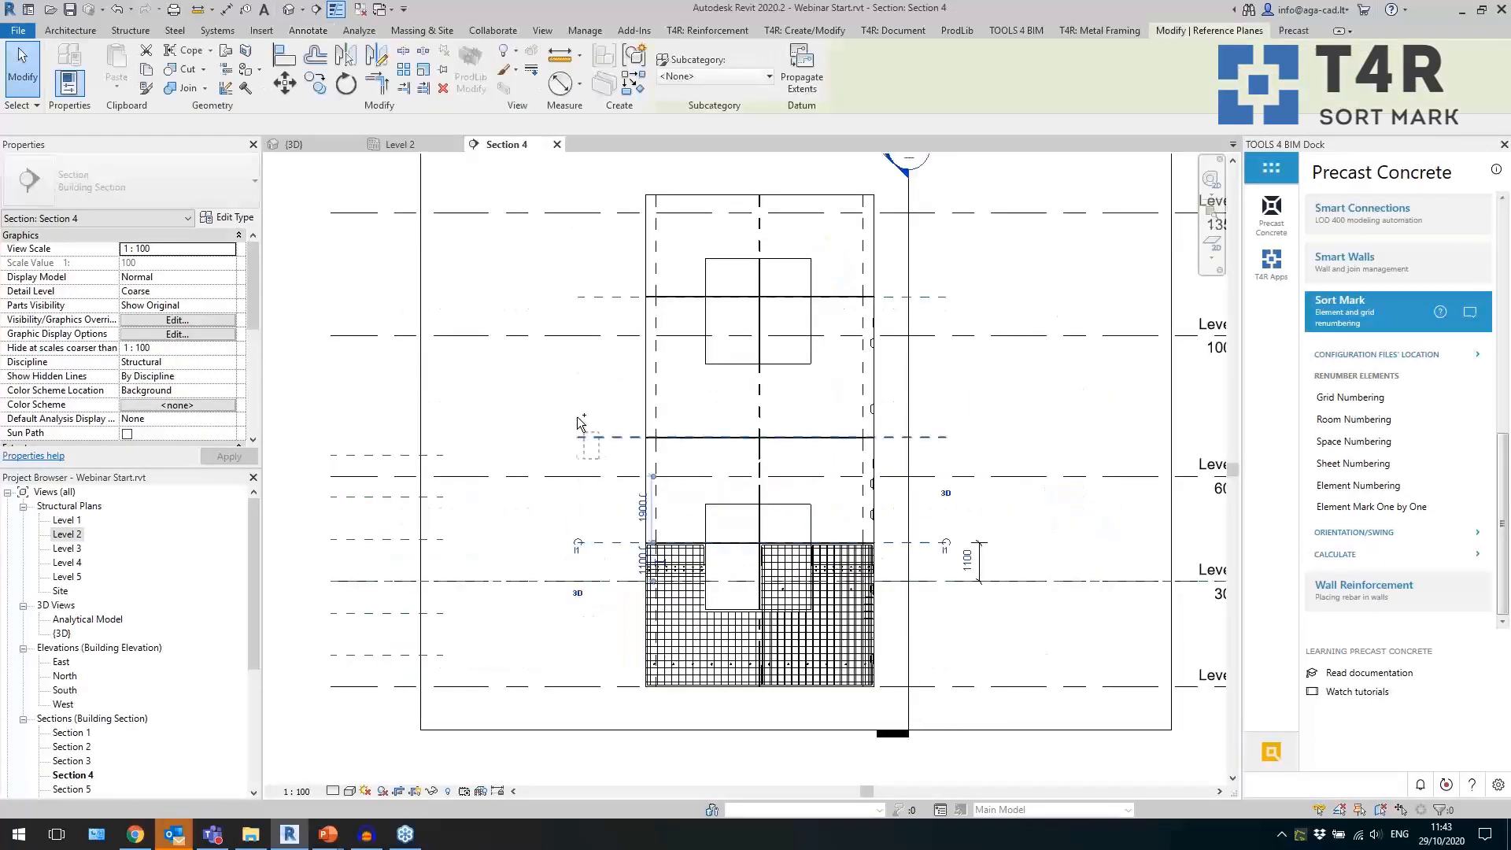
pyautogui.keyDown('ctrl'); pyautogui.moveTo(611, 256); pyautogui.dragTo(594, 310); pyautogui.keyUp('ctrl')
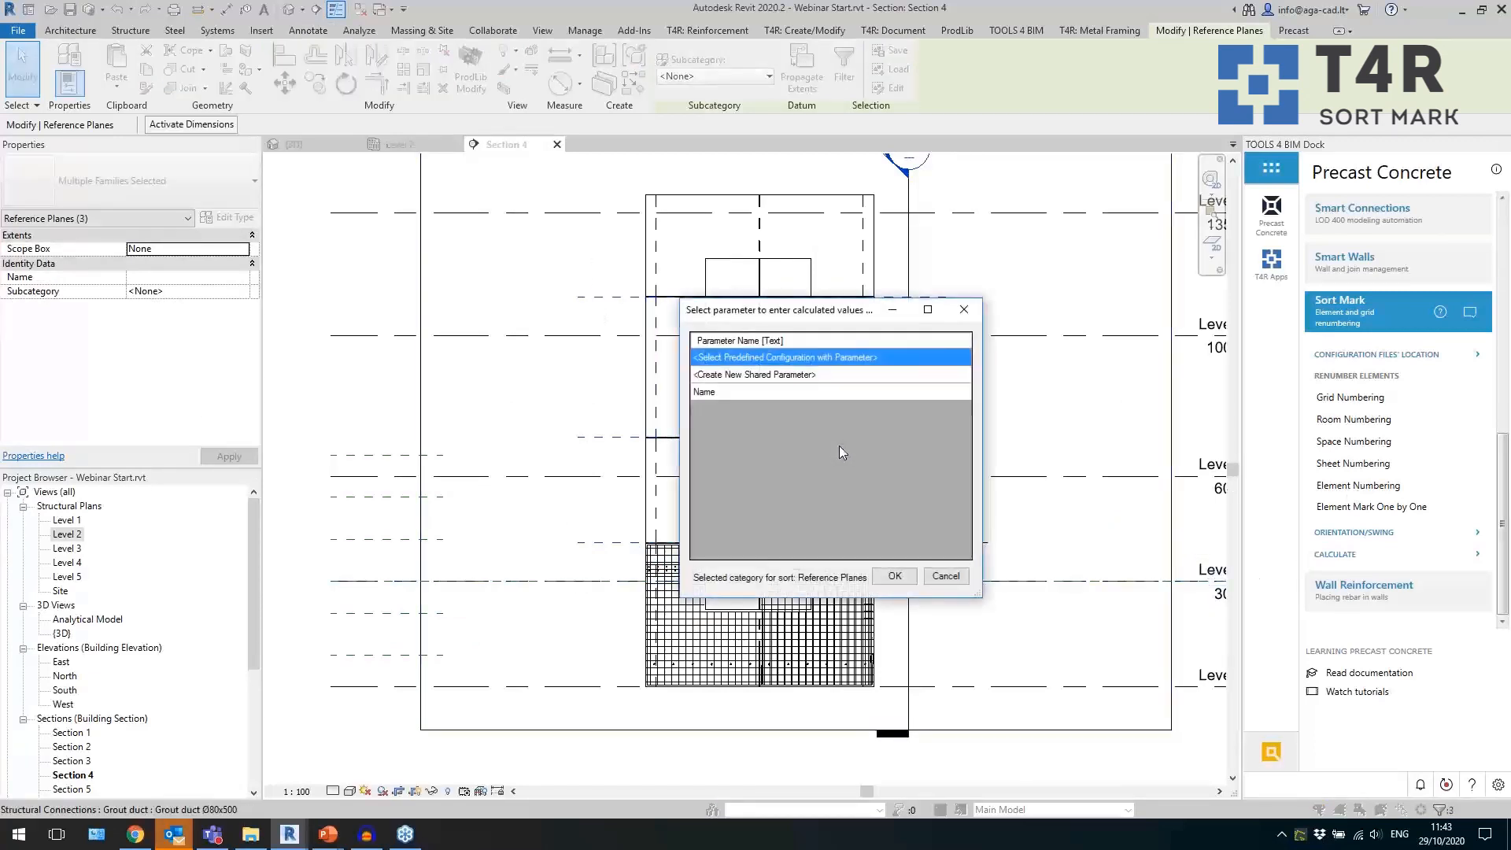
pyautogui.click(721, 391)
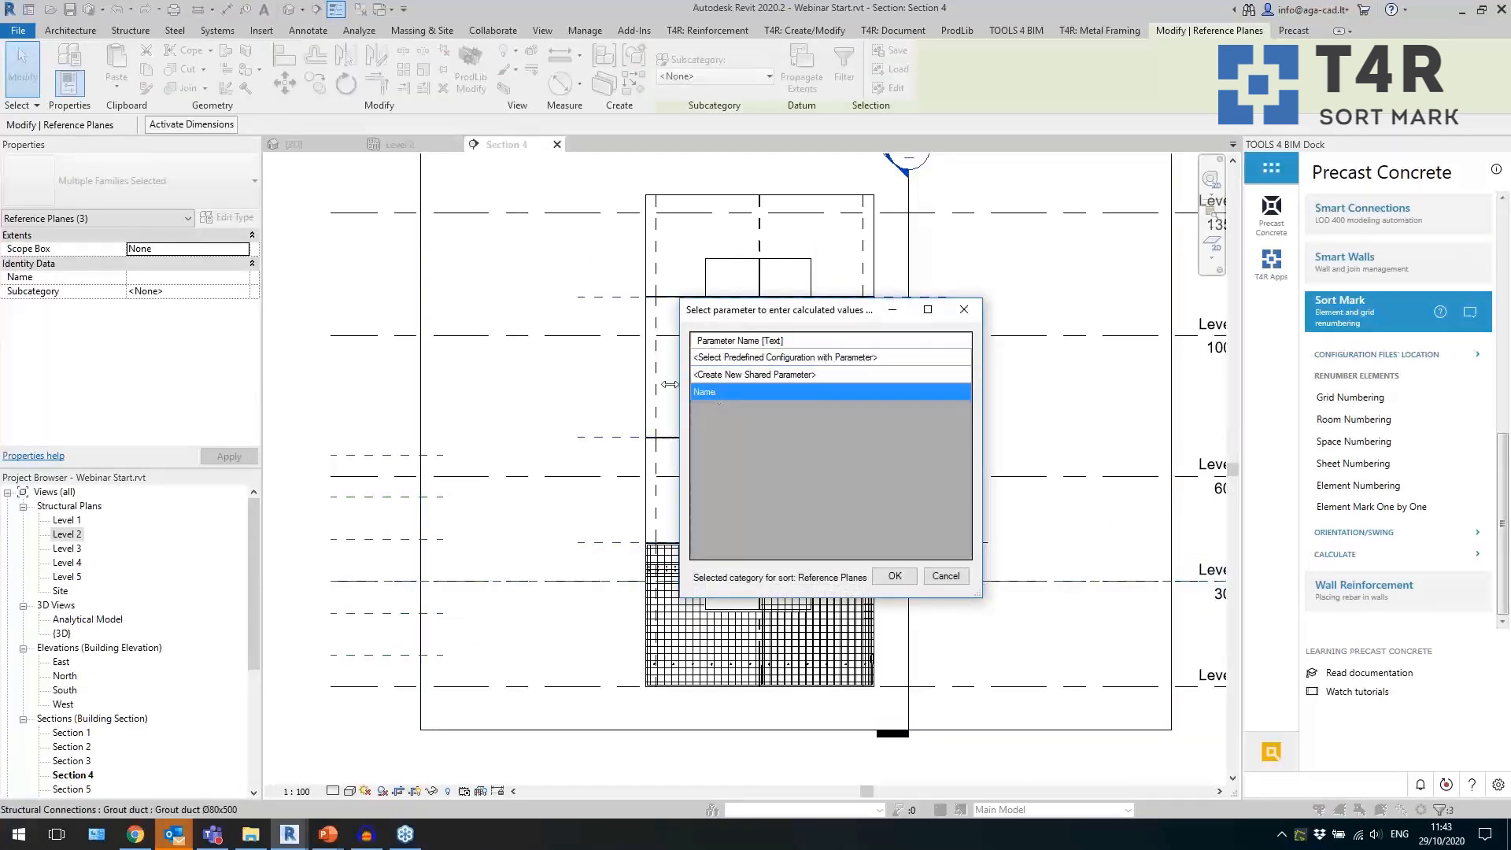
pyautogui.click(892, 576)
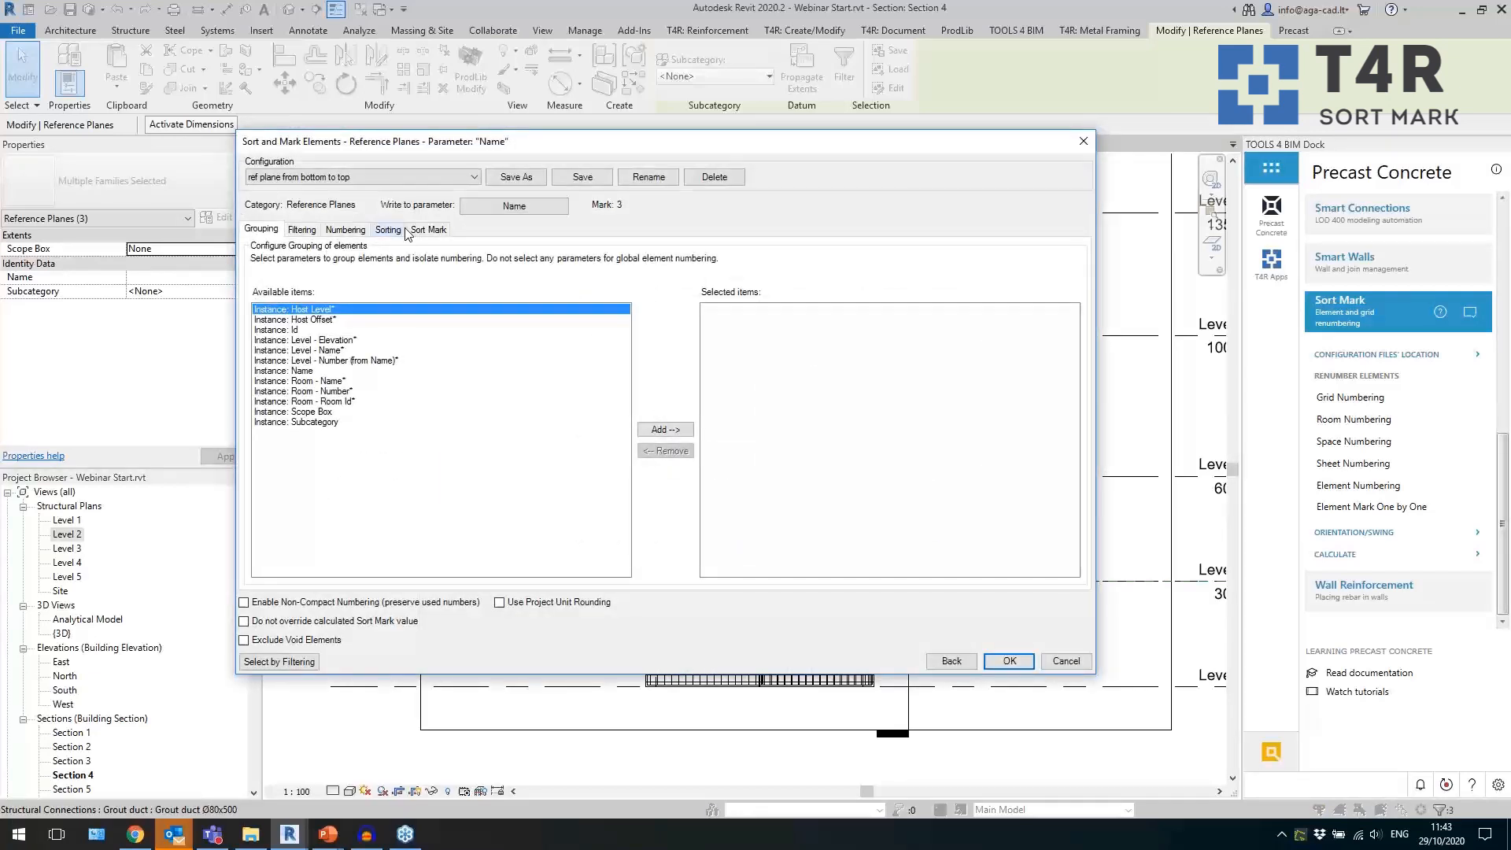
# Name the selected planes with the "ref plane from bottom to top" configuration and check the lowest plane's name.
pyautogui.click(429, 229)
pyautogui.click(1036, 332)
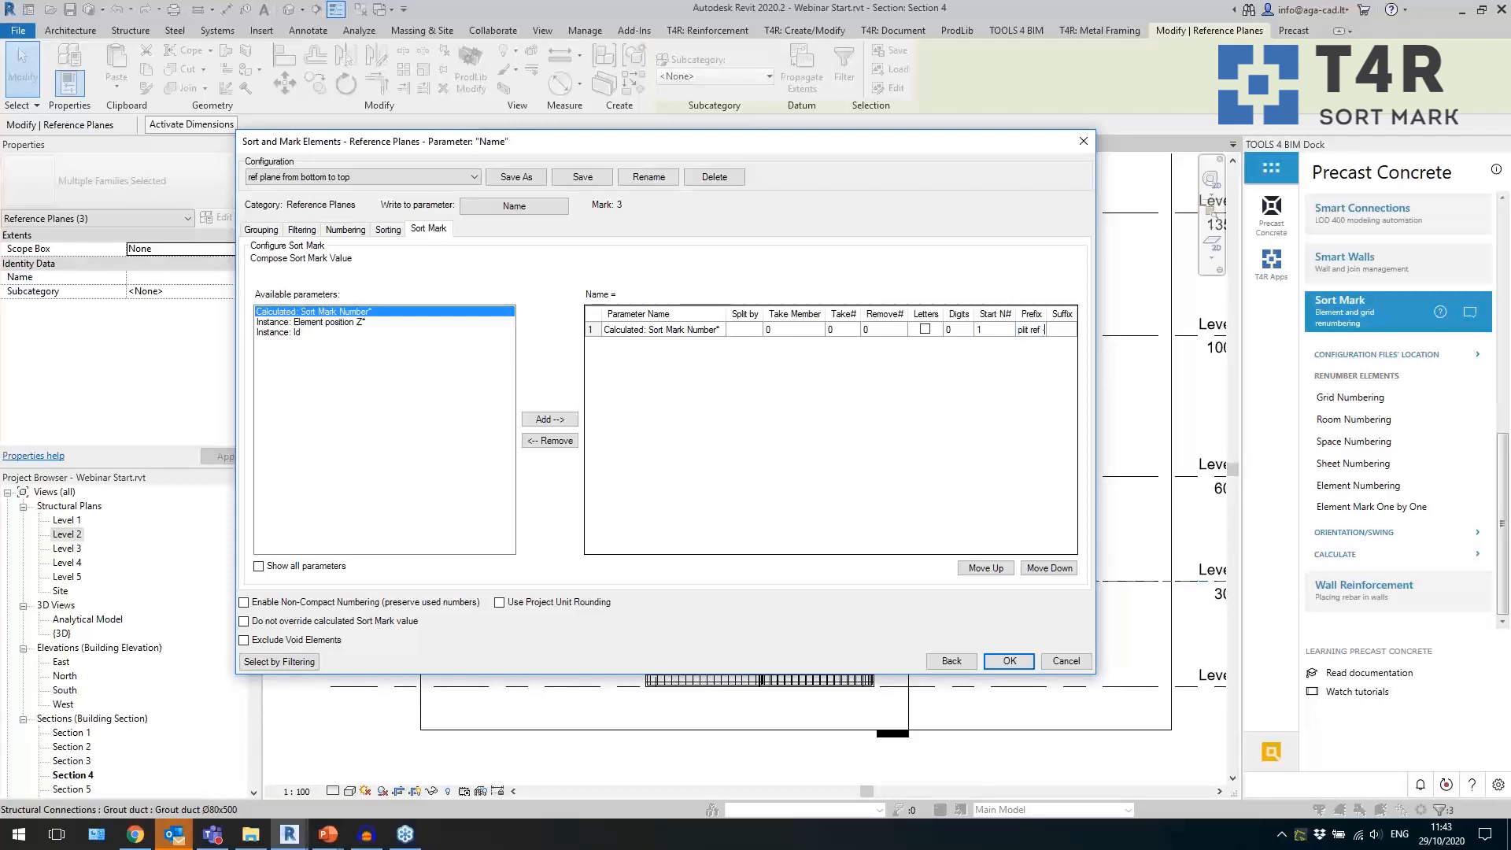
pyautogui.click(1010, 661)
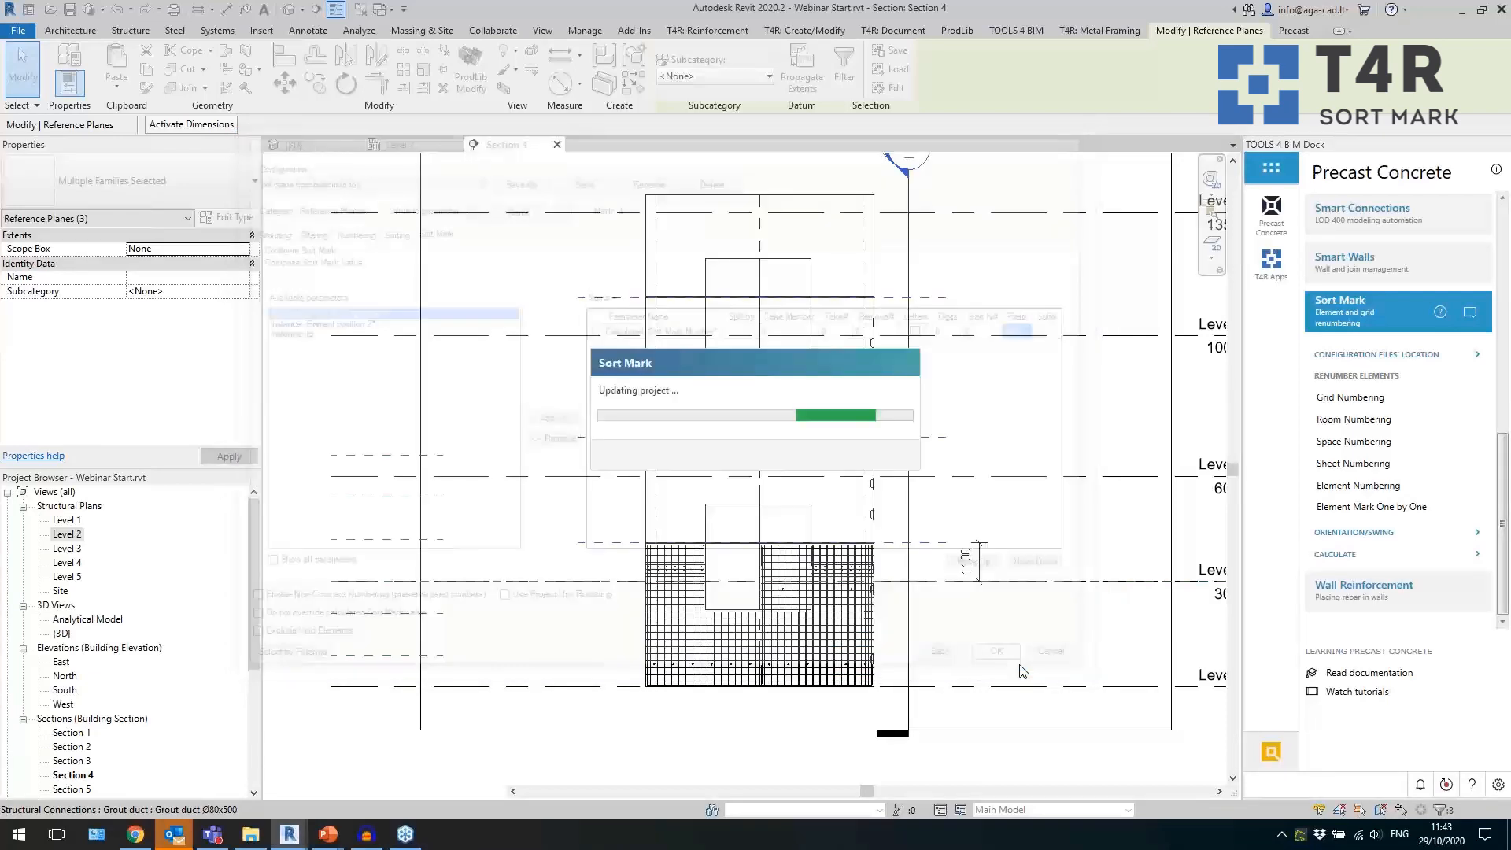
pyautogui.click(858, 451)
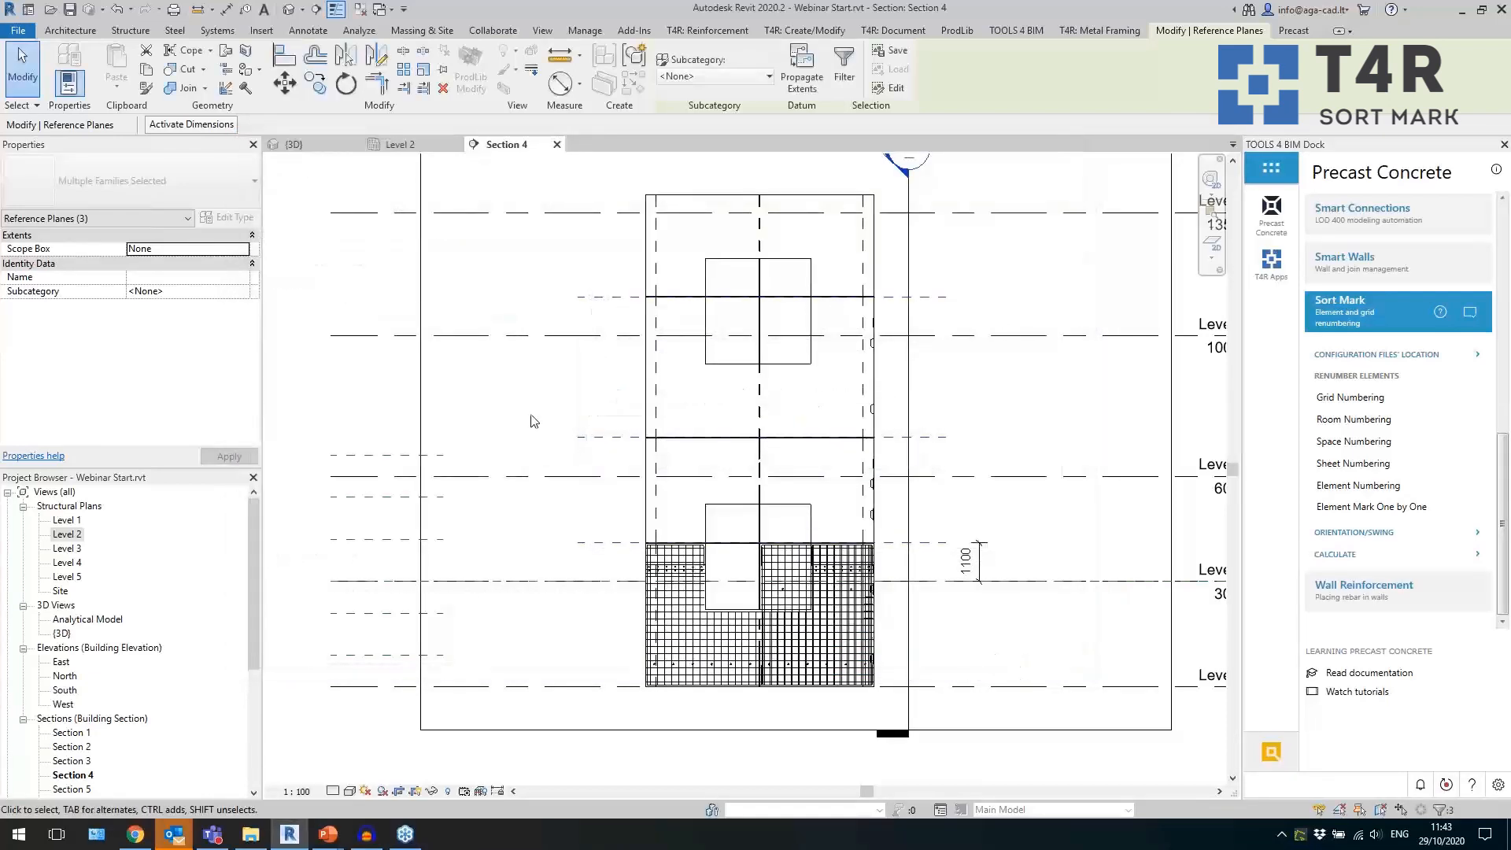
pyautogui.click(527, 408)
pyautogui.click(608, 543)
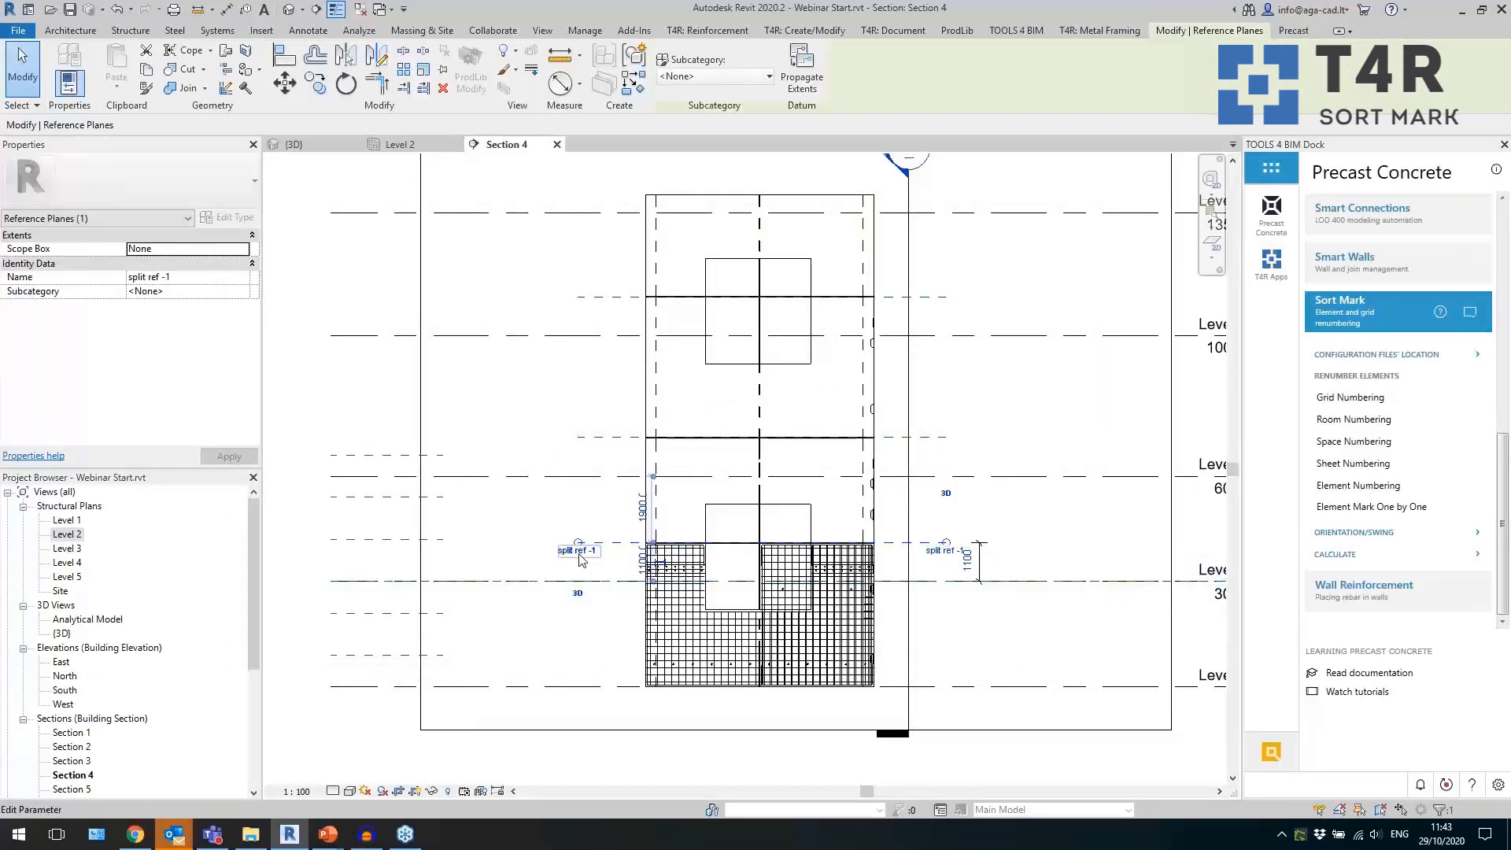
# Check the Name of the middle split reference plane in Section 4 and clear the selection.
pyautogui.click(605, 441)
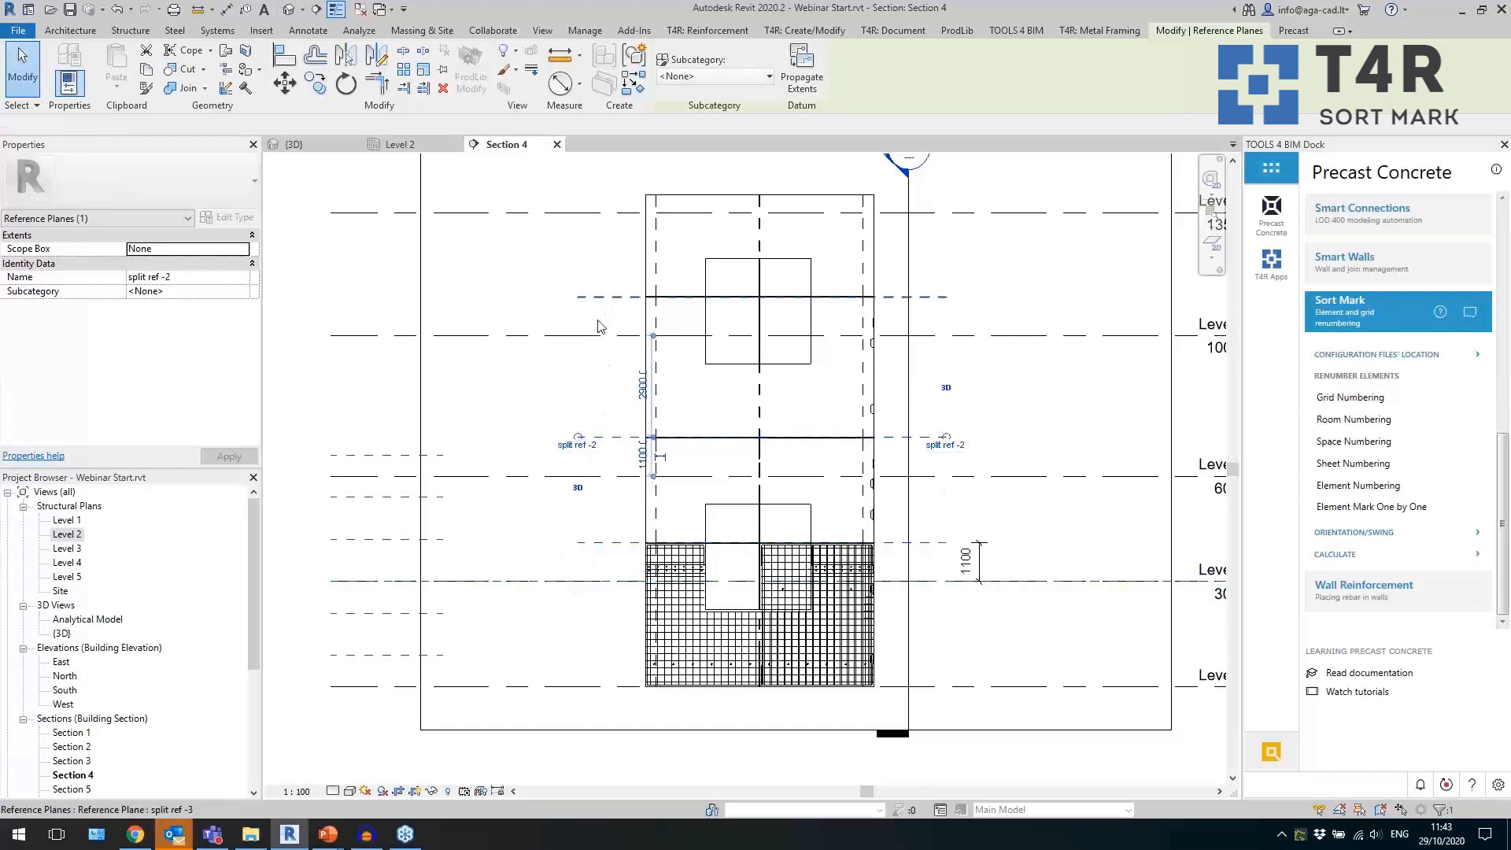
pyautogui.click(535, 298)
pyautogui.click(526, 304)
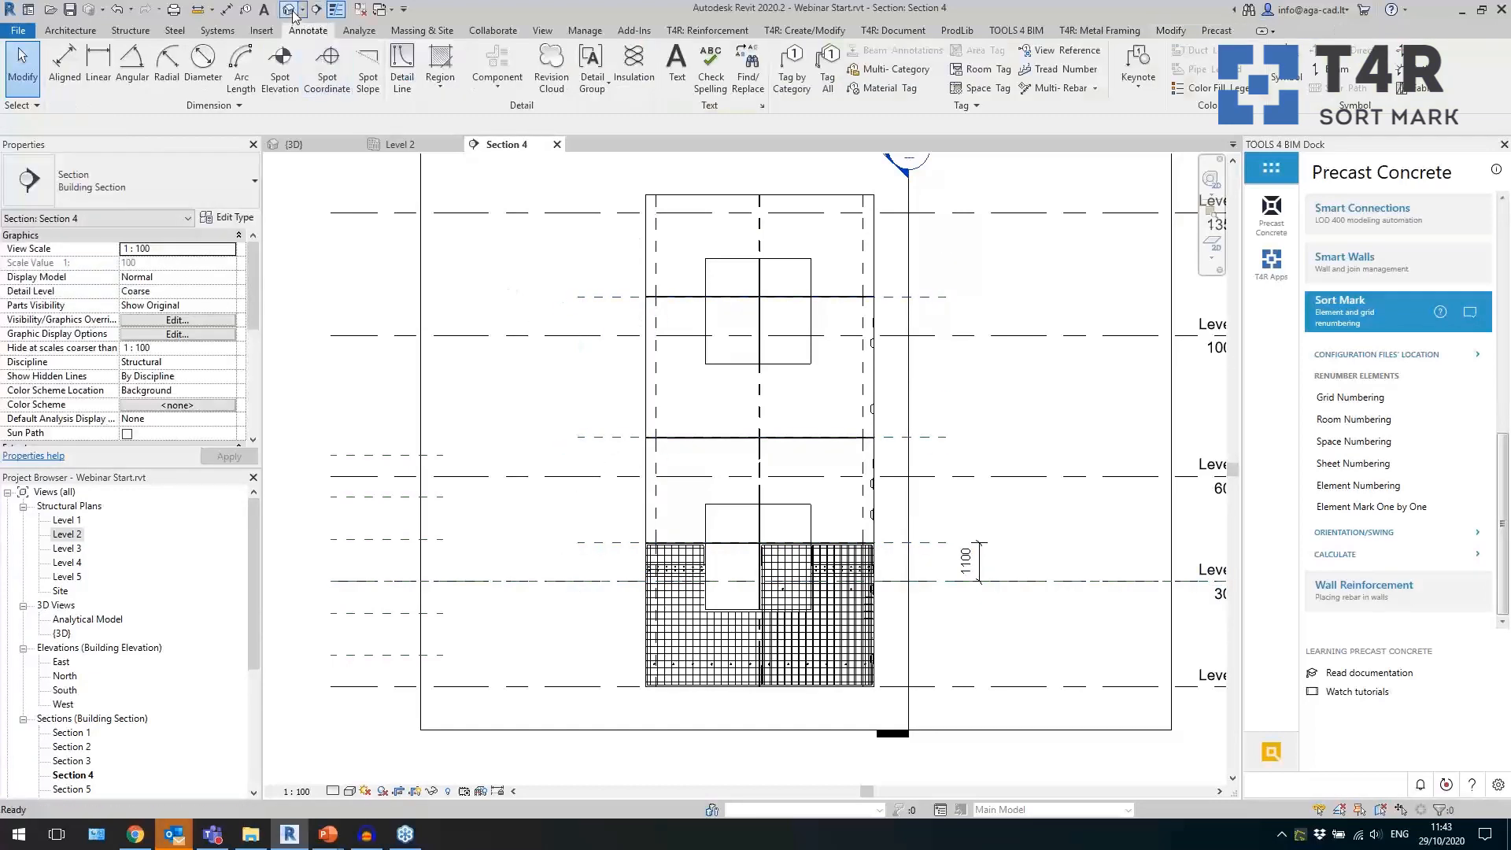
# Return to the default 3D view, close the inactive views and collapse the Sort Mark commands.
pyautogui.click(291, 10)
pyautogui.click(361, 11)
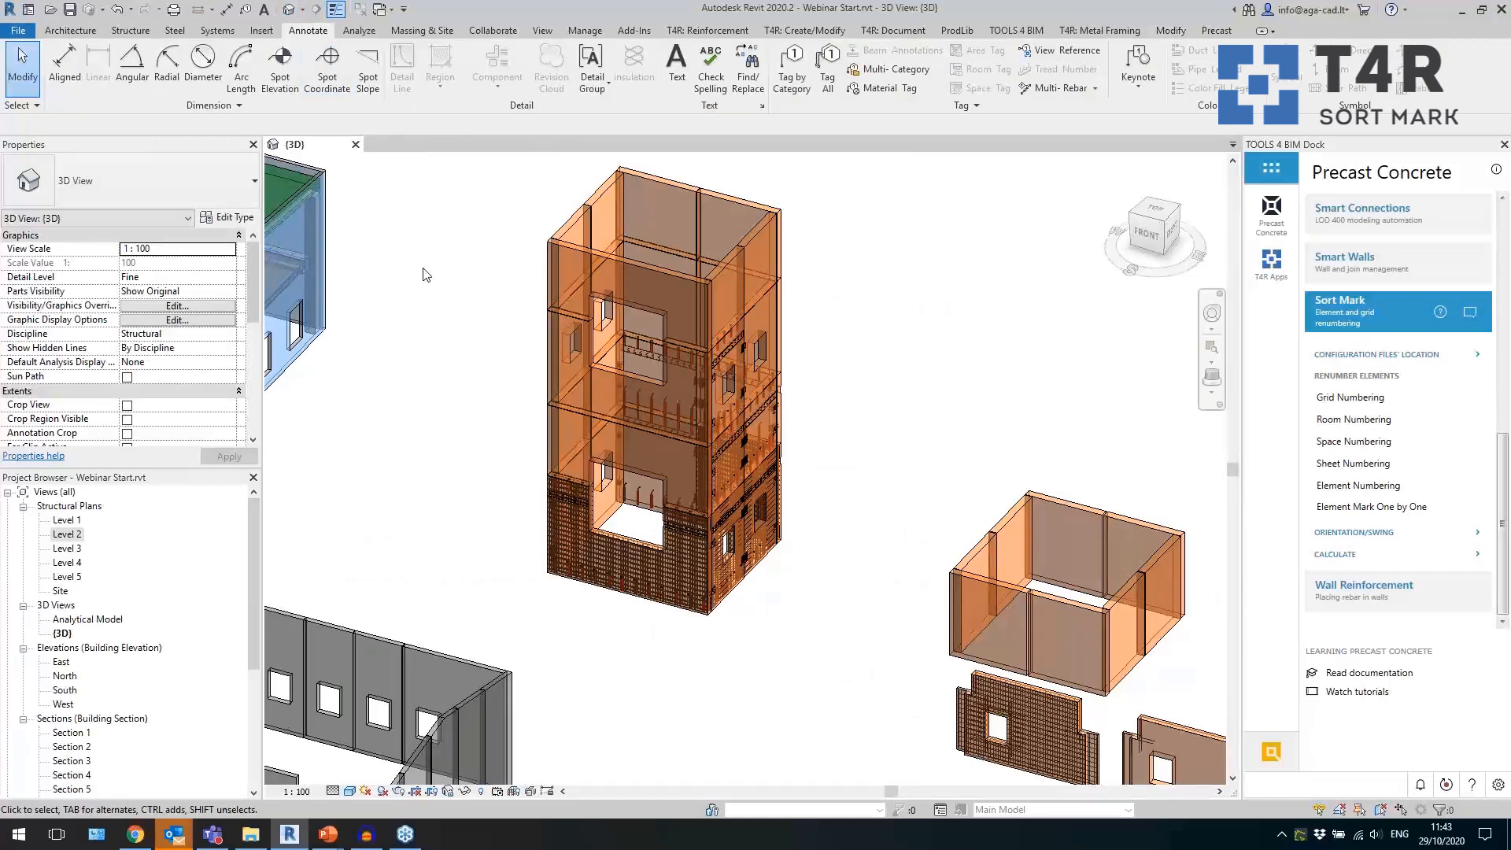
pyautogui.scroll(2, 408, 459)
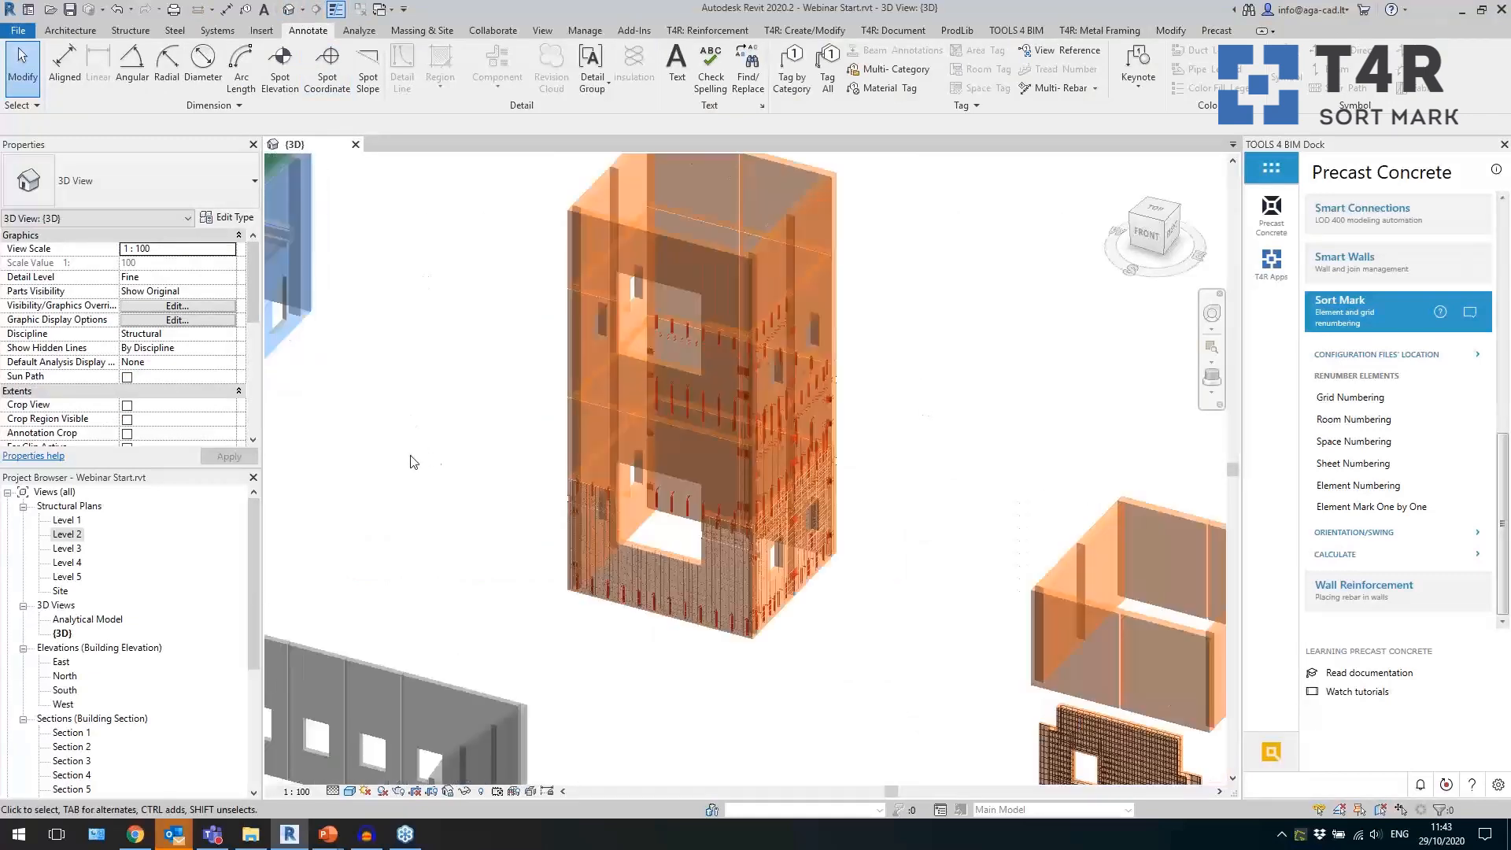
pyautogui.click(1377, 315)
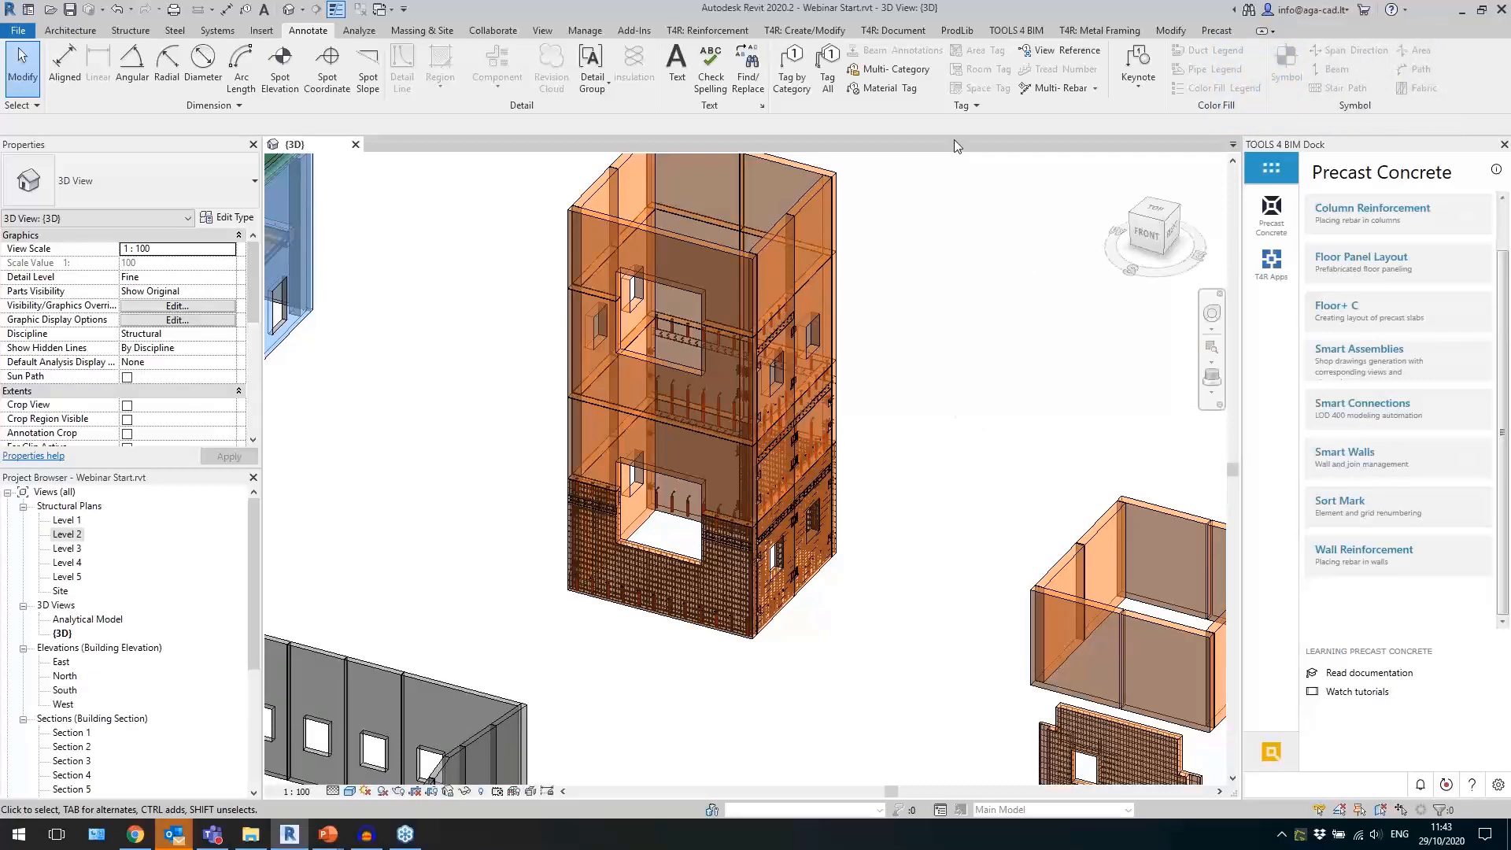
pyautogui.click(707, 30)
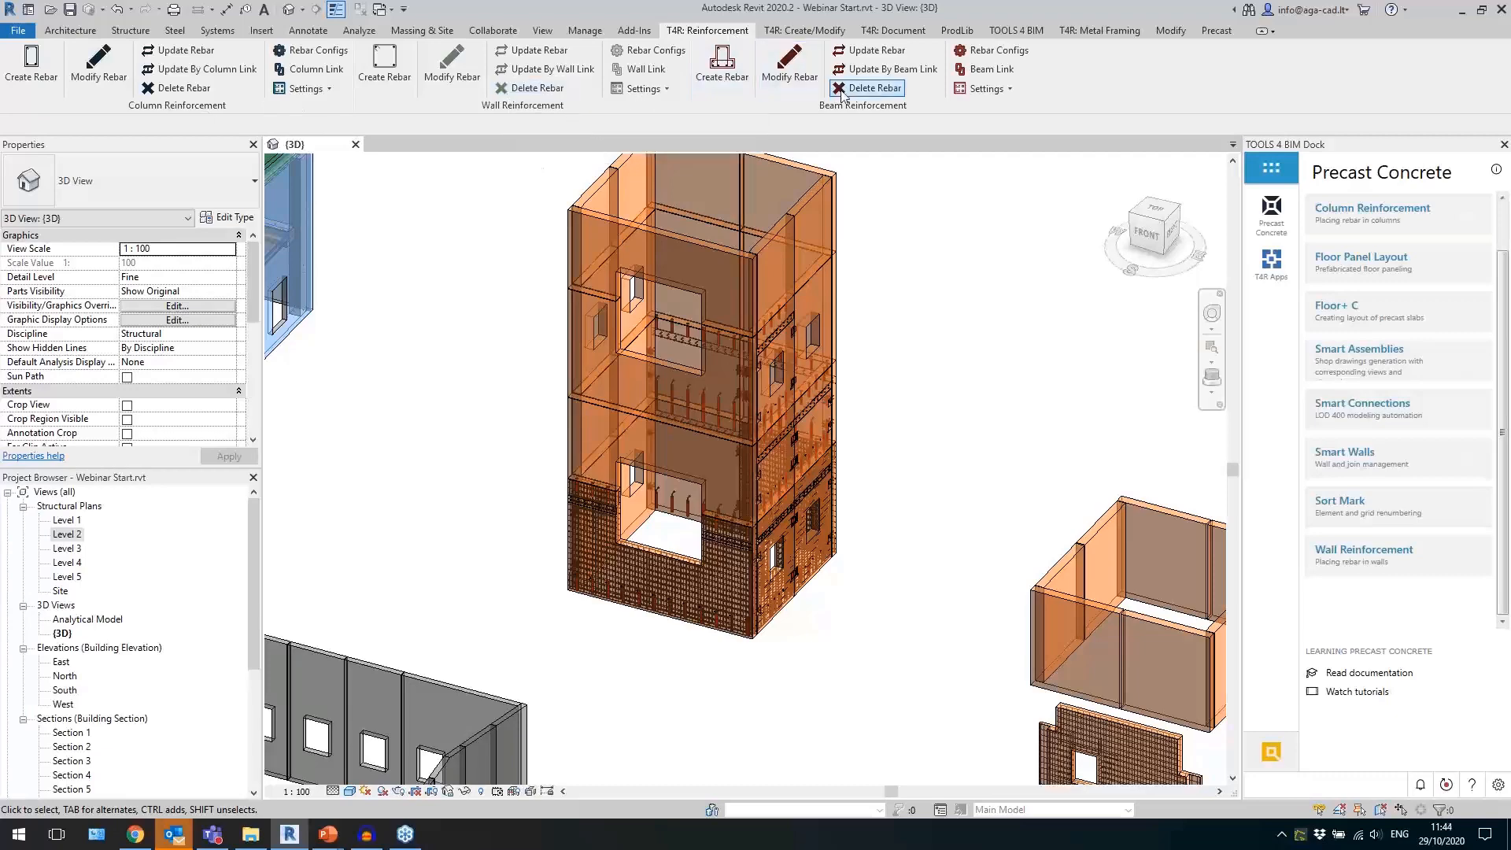
pyautogui.keyDown('shift'); pyautogui.moveTo(905, 340); pyautogui.dragTo(875, 390, button='middle'); pyautogui.keyUp('shift')
pyautogui.scroll(-5, 875, 390)
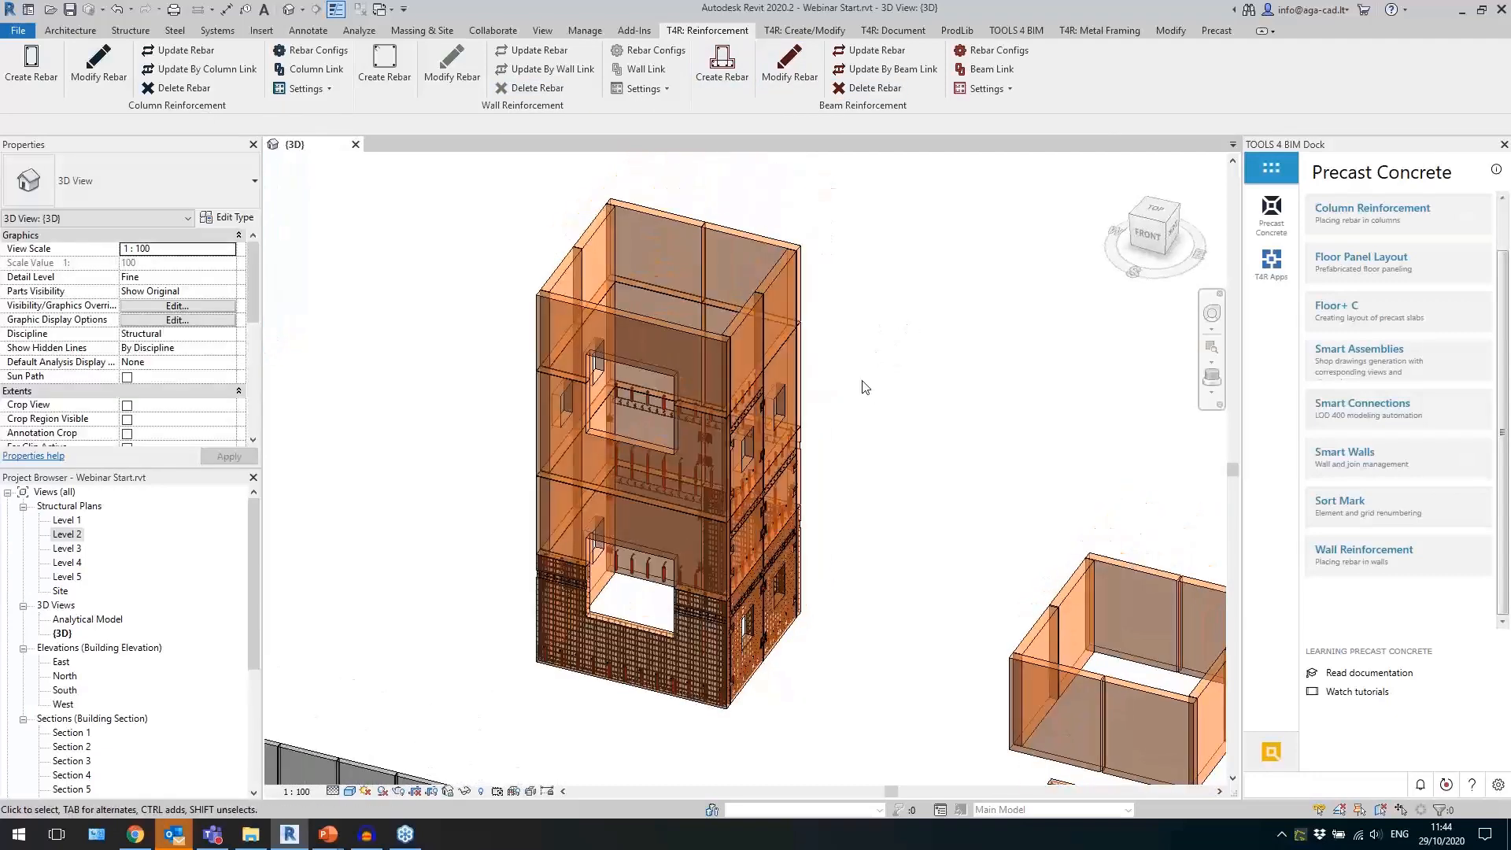
pyautogui.scroll(5, 873, 409)
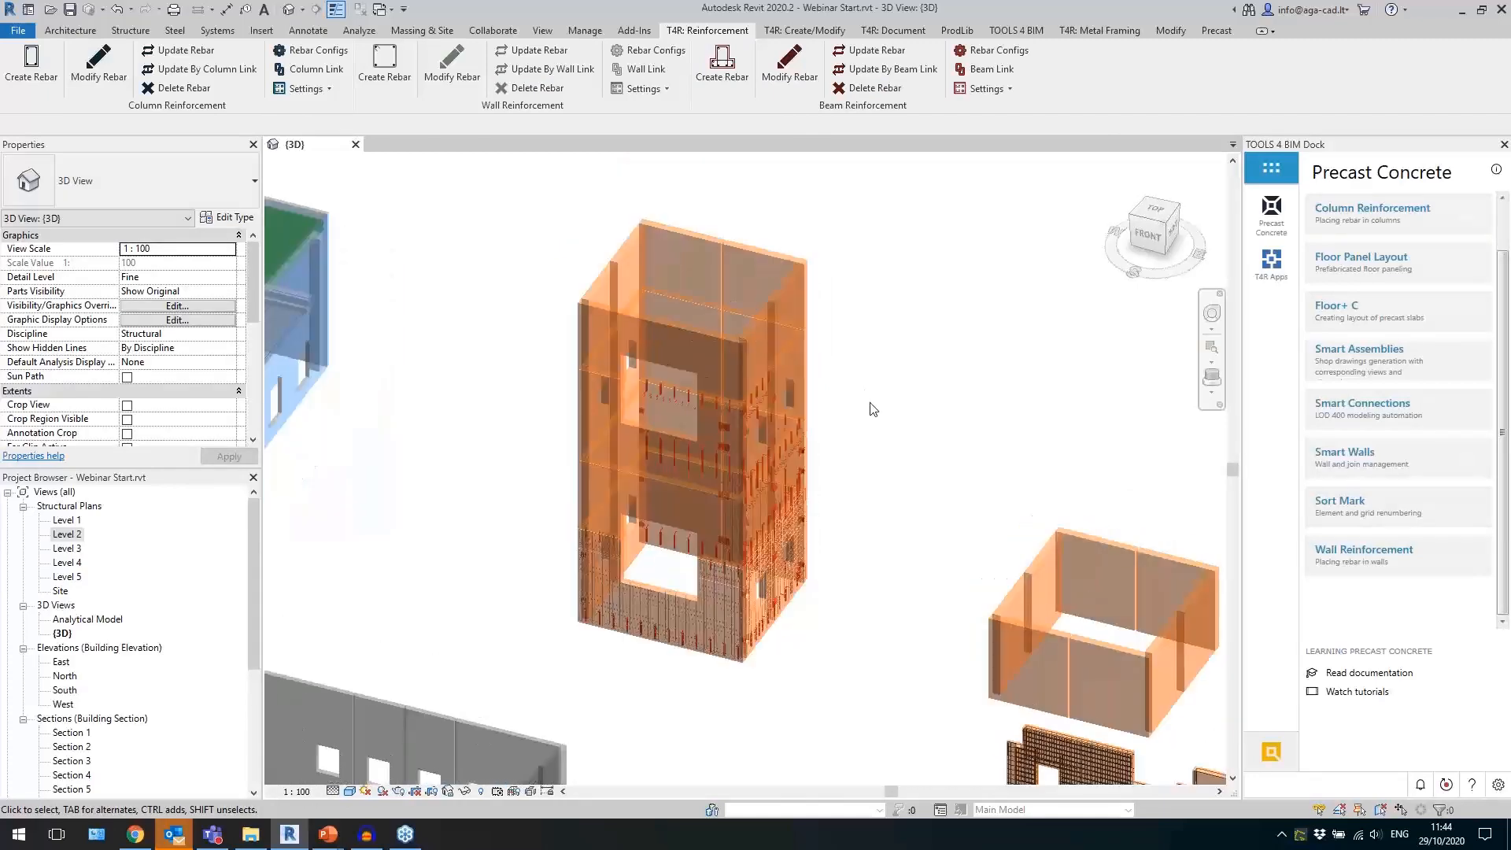
pyautogui.scroll(-3, 874, 437)
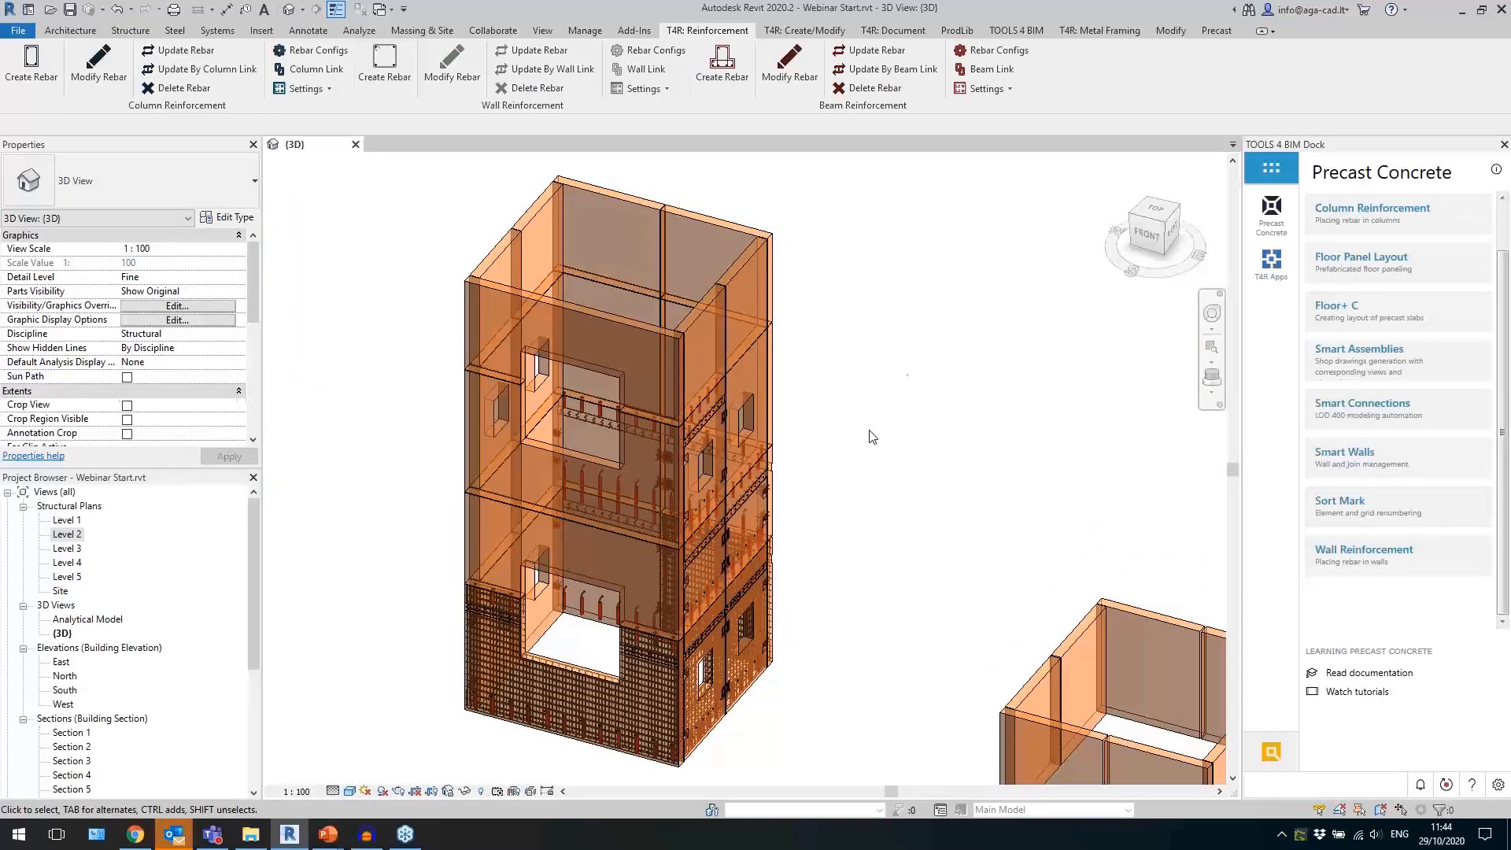
pyautogui.scroll(2, 901, 374)
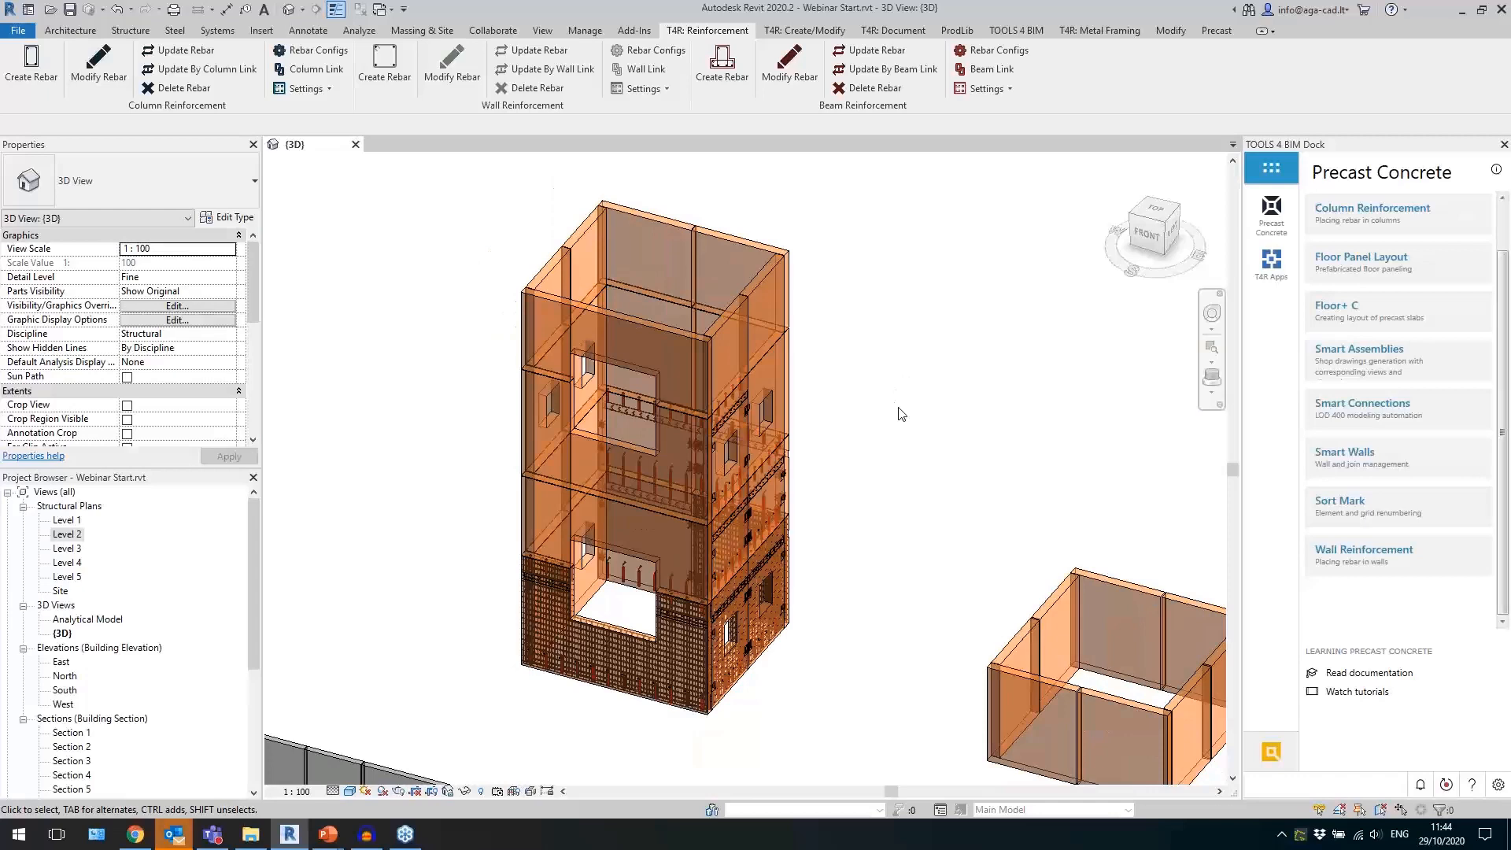
pyautogui.moveTo(869, 471); pyautogui.dragTo(912, 446, button='middle')
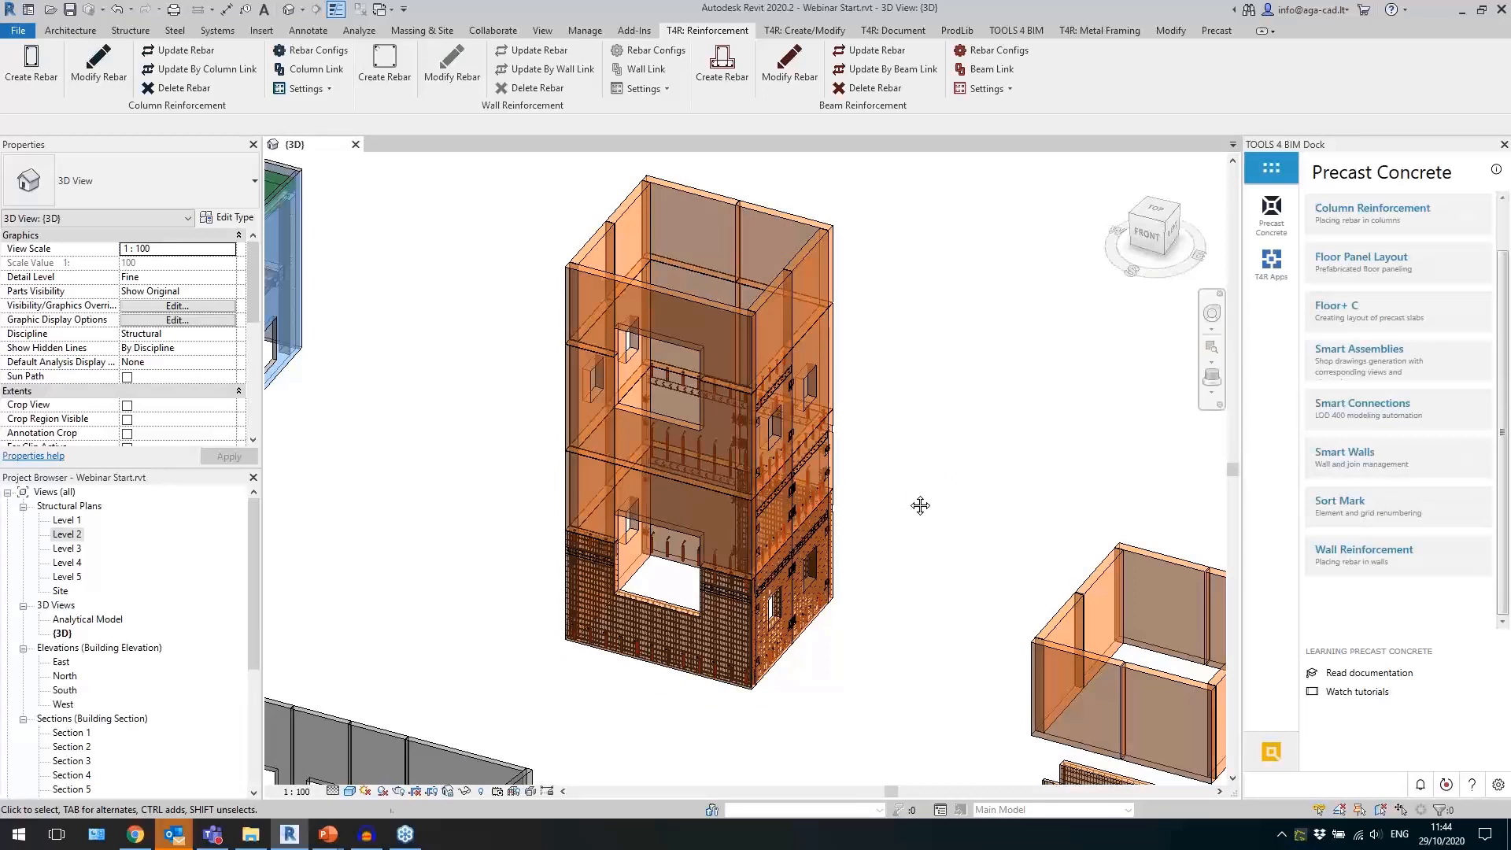
pyautogui.scroll(3, 917, 504)
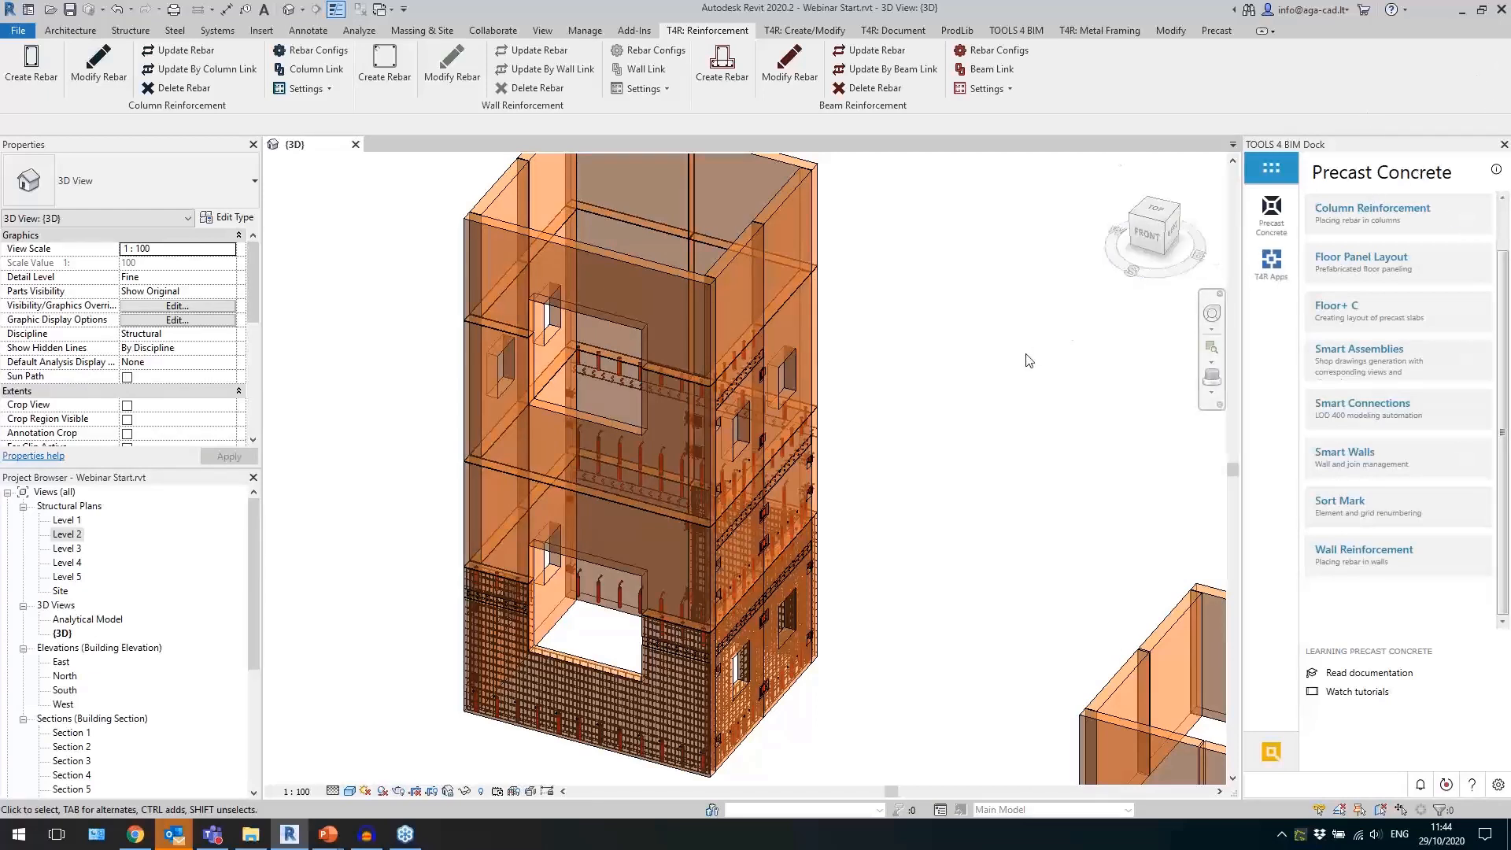
pyautogui.scroll(-2, 878, 406)
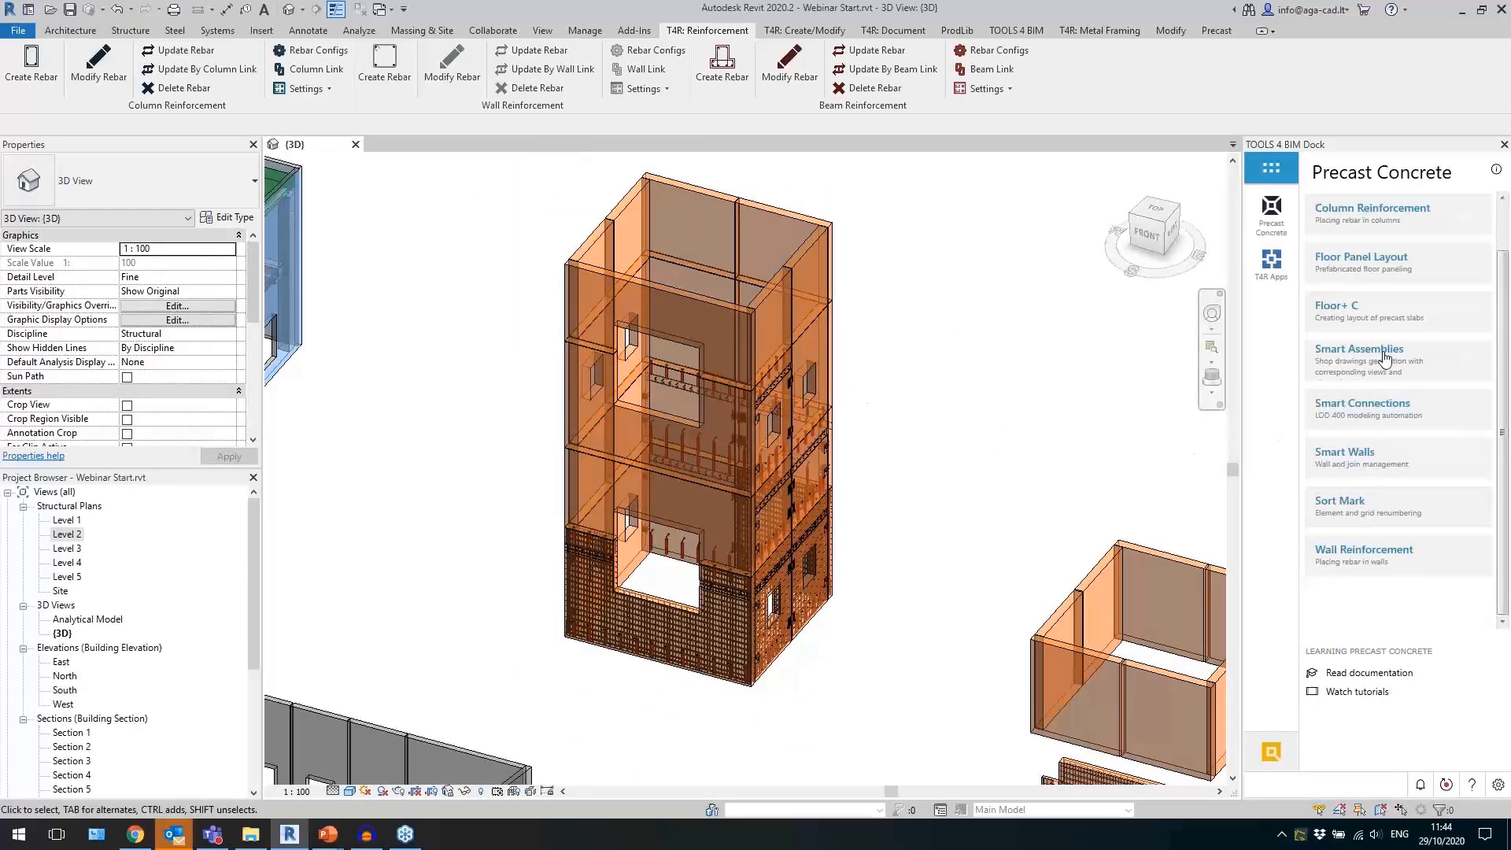
# Expand the Smart Assemblies entry and float its tool group over the 3D view of the tower.
pyautogui.moveTo(1371, 373)
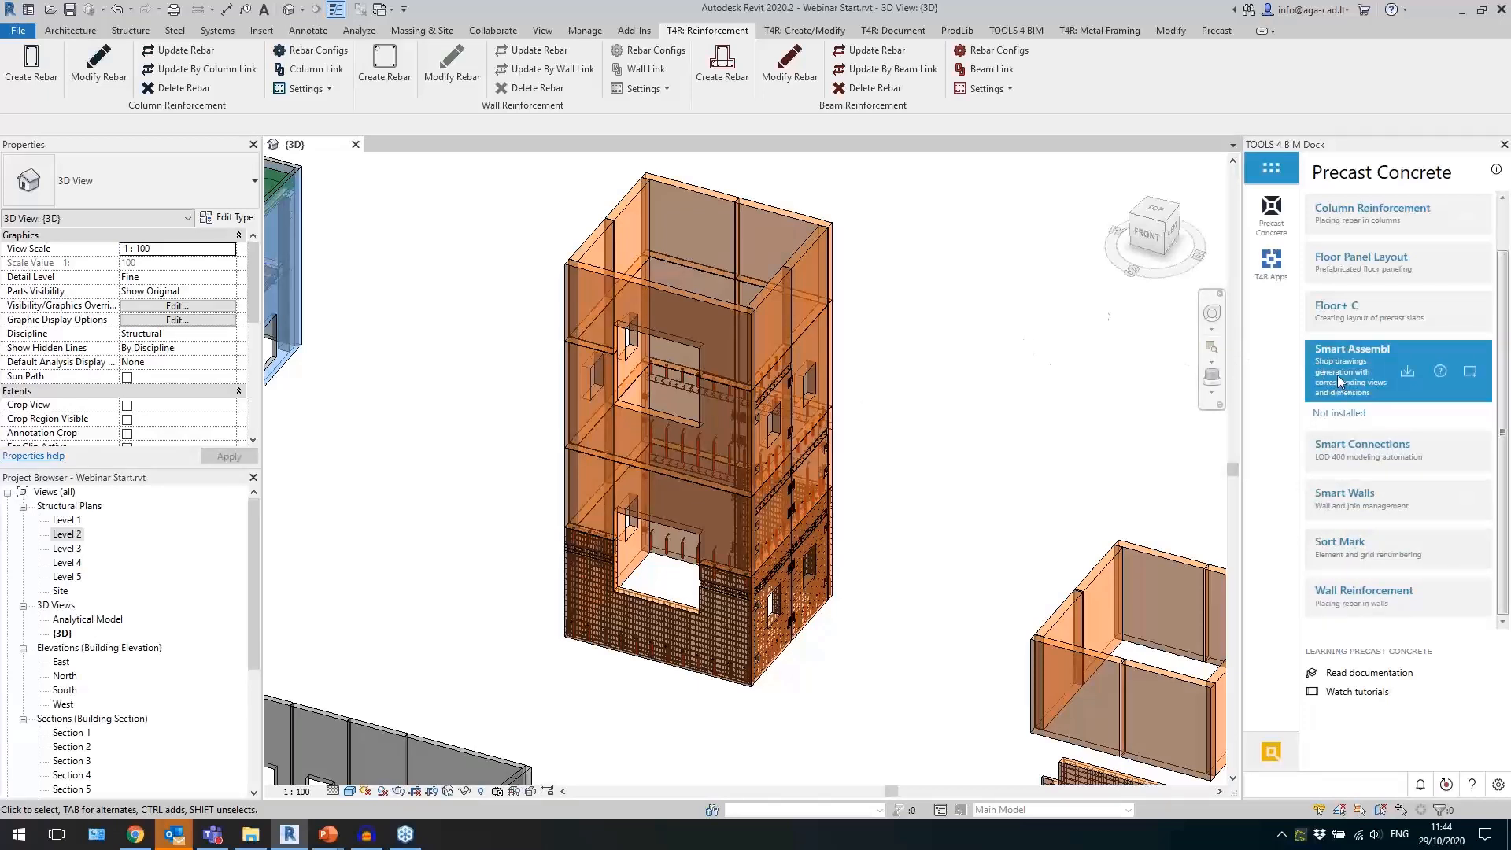
pyautogui.click(893, 30)
pyautogui.moveTo(336, 105); pyautogui.dragTo(605, 268)
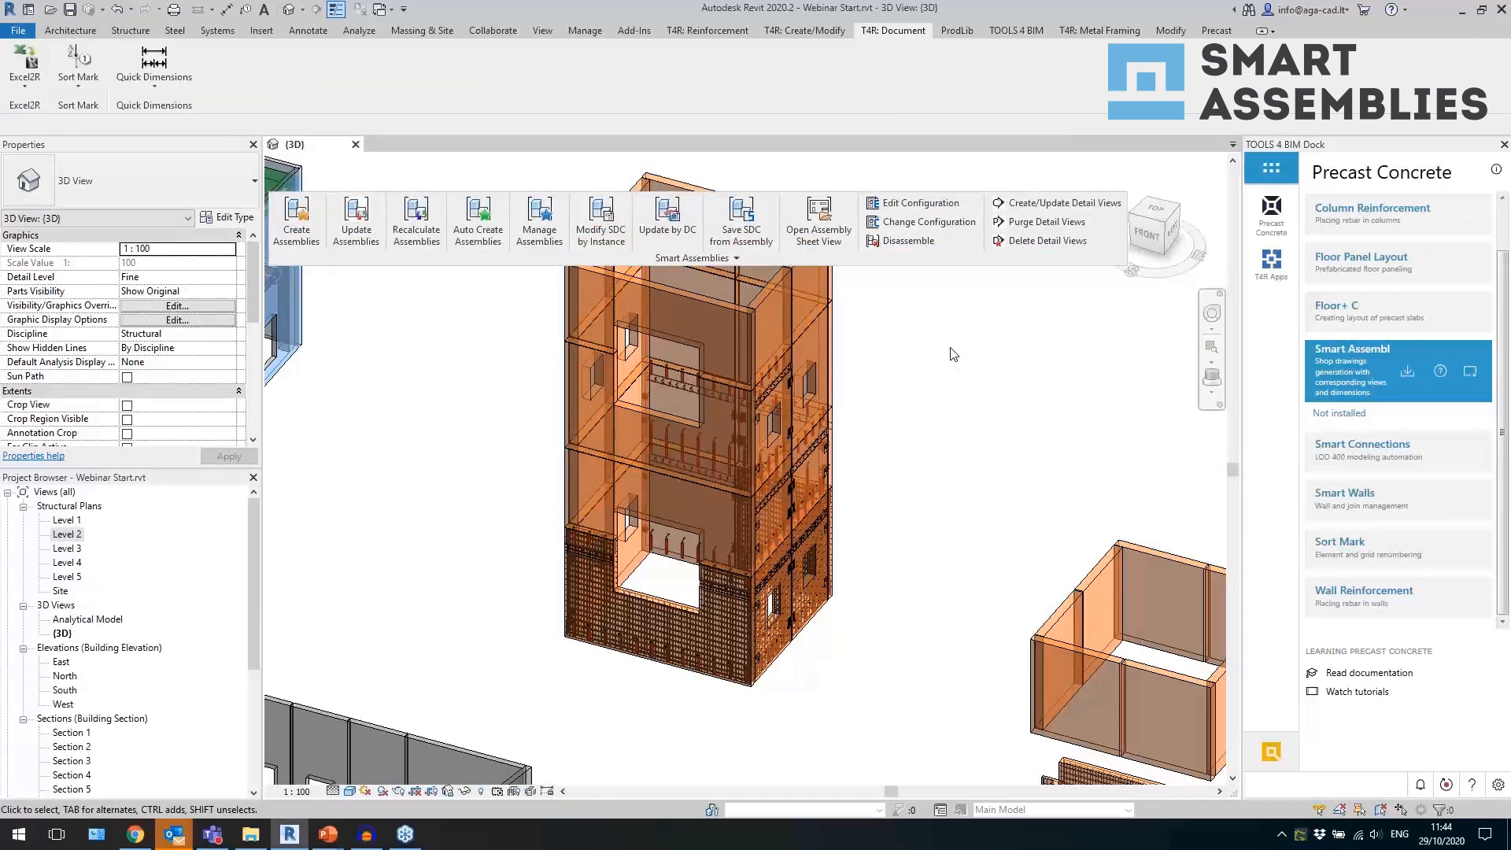
pyautogui.click(822, 579)
pyautogui.keyDown('shift'); pyautogui.moveTo(822, 578); pyautogui.dragTo(565, 559, button='middle'); pyautogui.keyUp('shift')
pyautogui.click(914, 588)
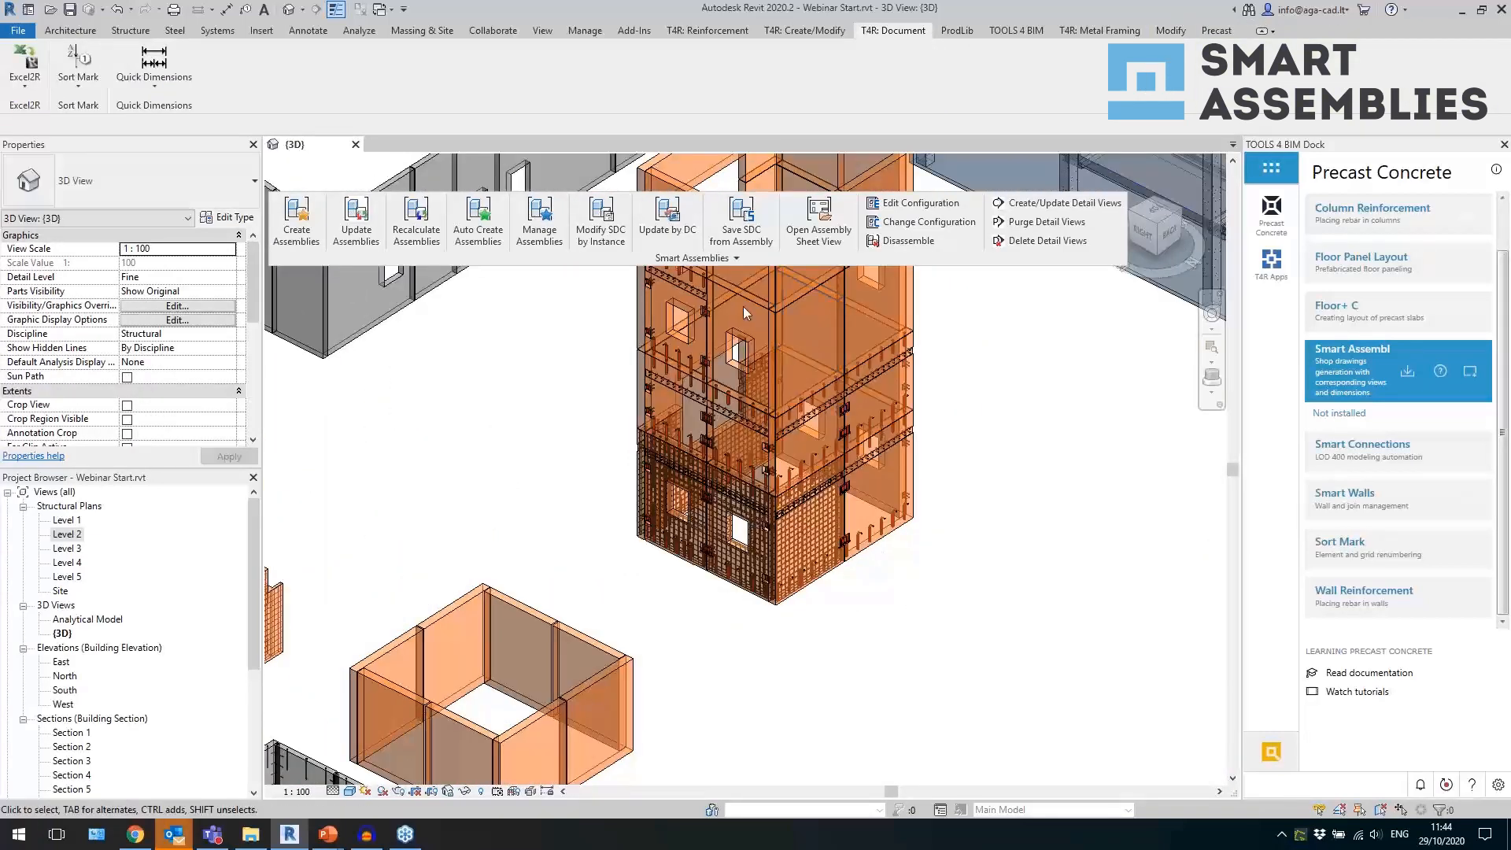
# Open the Wall shop drawing configuration and review the view kinds assigned to its assembly views.
pyautogui.click(737, 257)
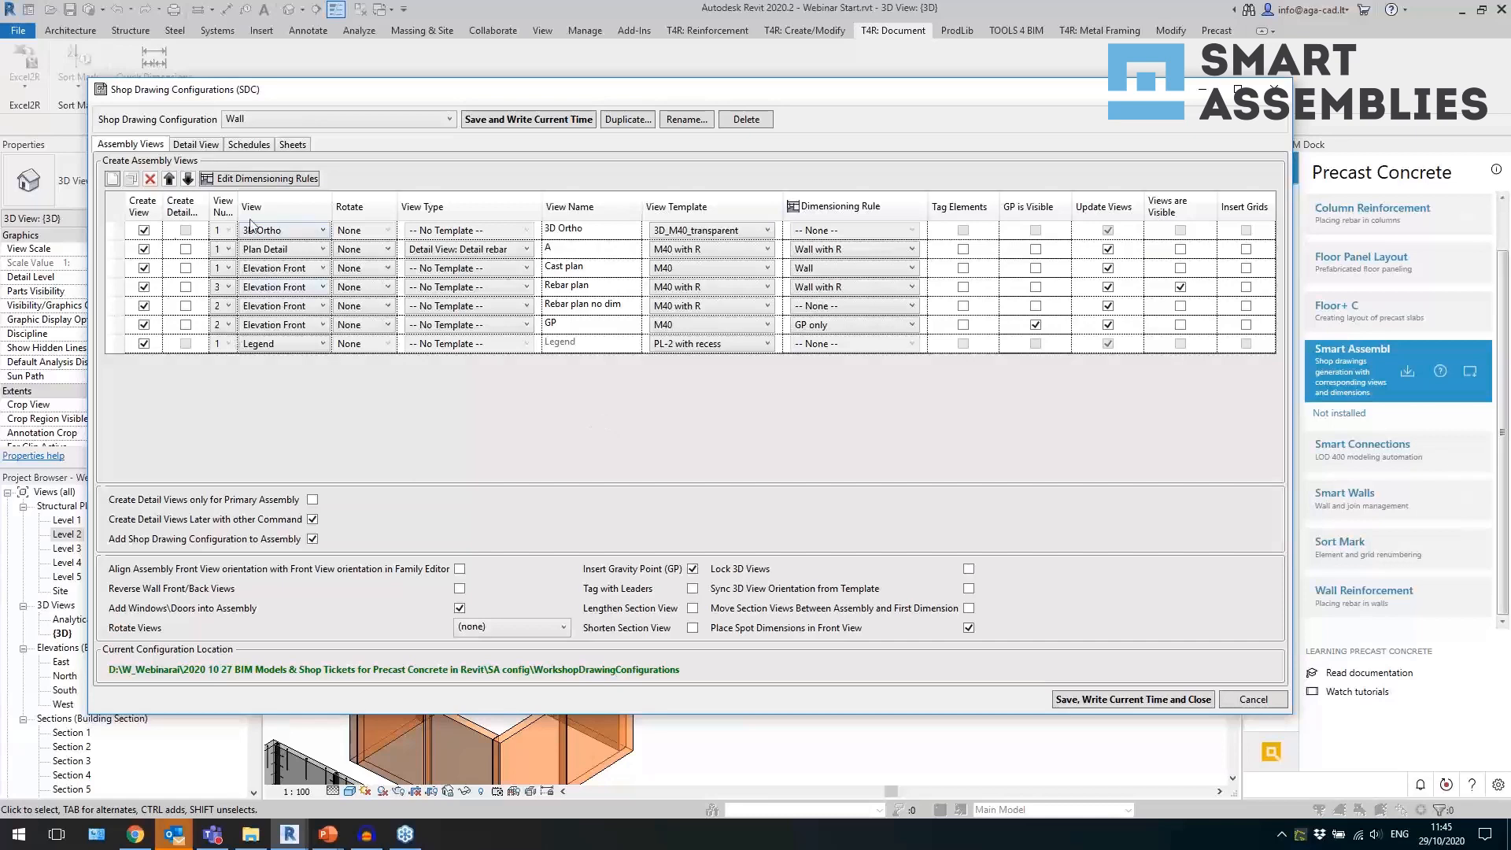
pyautogui.click(287, 230)
pyautogui.click(287, 230)
pyautogui.click(266, 251)
pyautogui.click(265, 250)
pyautogui.click(300, 288)
pyautogui.click(300, 288)
pyautogui.click(285, 351)
pyautogui.click(287, 355)
# Add an assembly view to the Wall configuration as Detail Section B, with type Section: Wall Section and rotation -90.
pyautogui.click(113, 179)
pyautogui.click(288, 363)
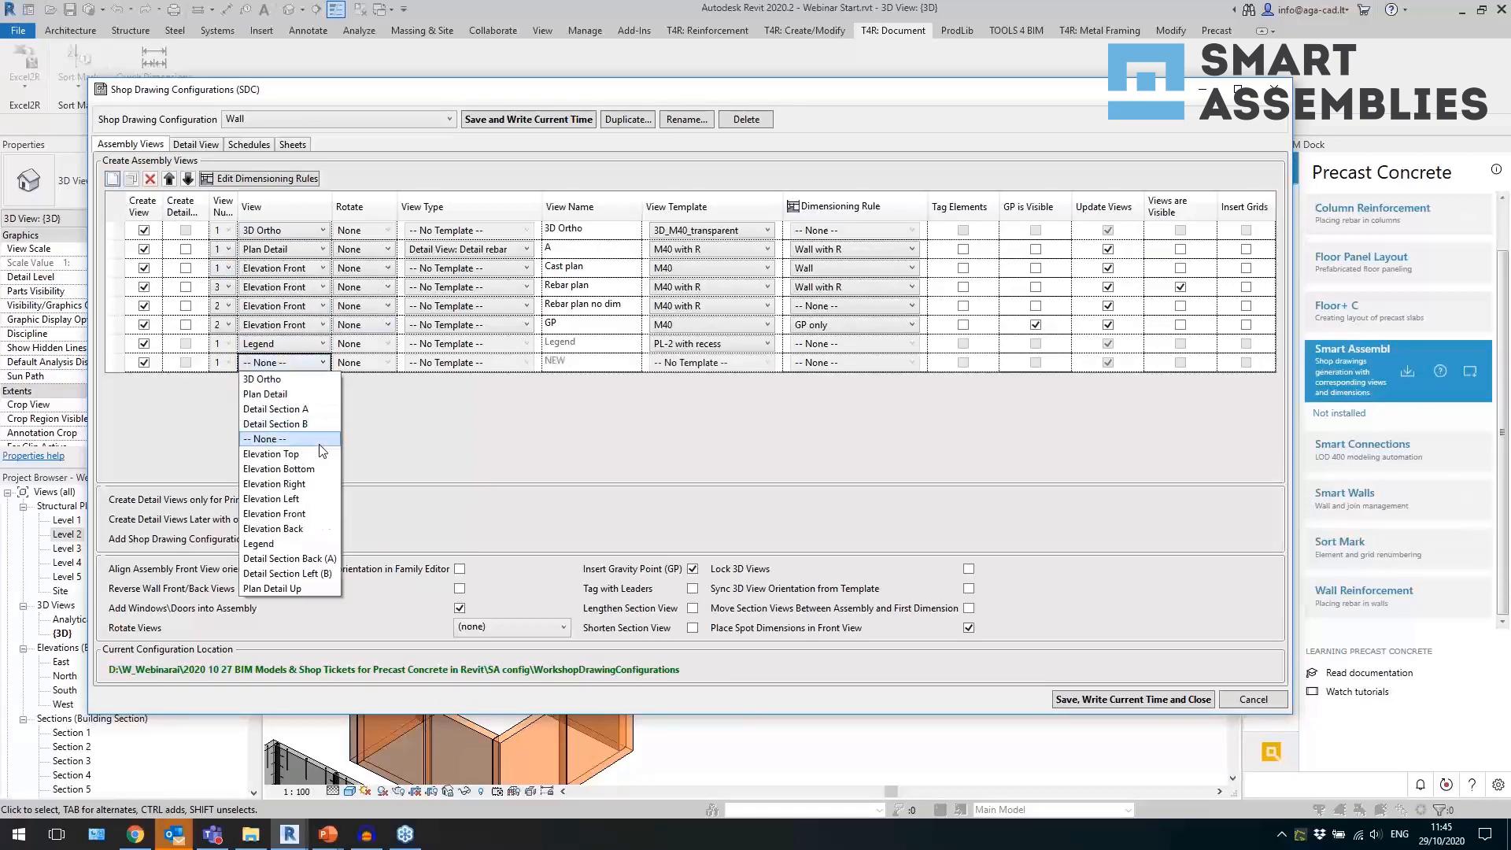
pyautogui.click(301, 372)
pyautogui.click(476, 369)
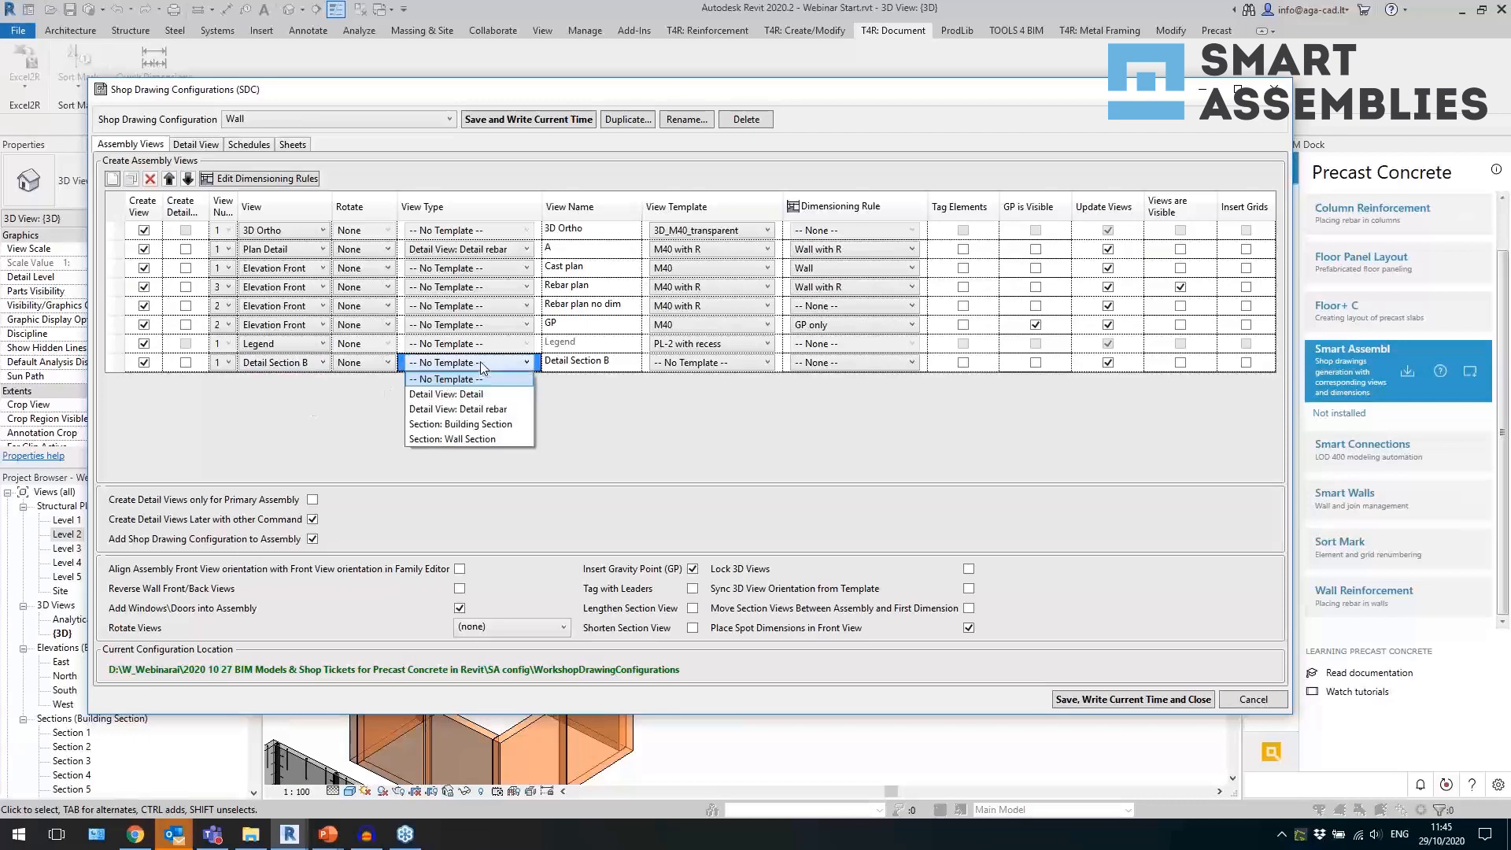
pyautogui.click(472, 438)
pyautogui.click(350, 363)
pyautogui.click(383, 411)
# Name the new assembly view abbb with a Structural Analytical Isolated template, and review the dimensioning rules while keeping None.
pyautogui.click(629, 363)
pyautogui.write('abbb')
pyautogui.click(669, 364)
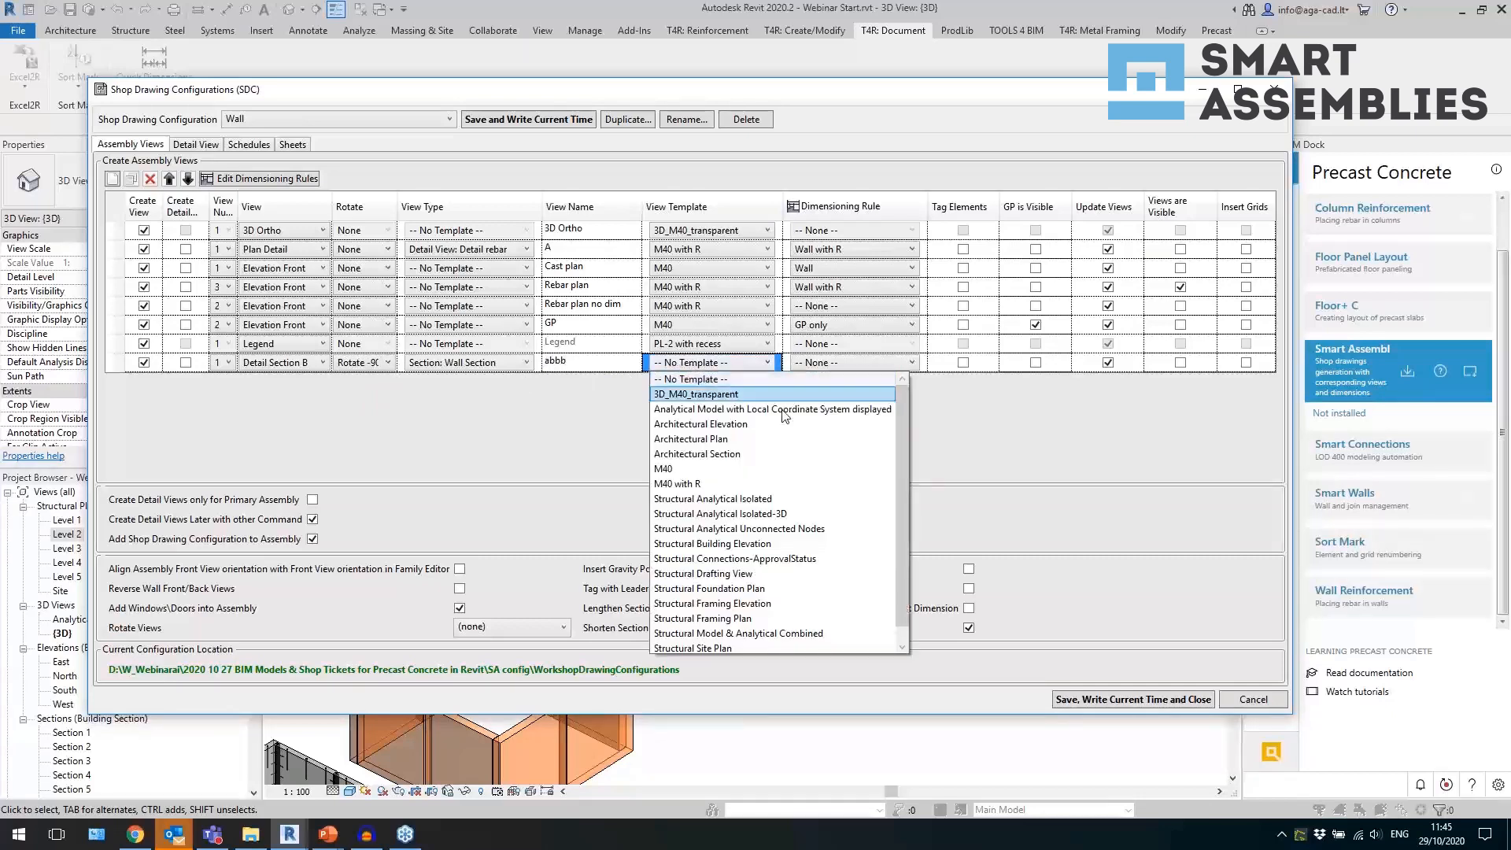
pyautogui.click(776, 499)
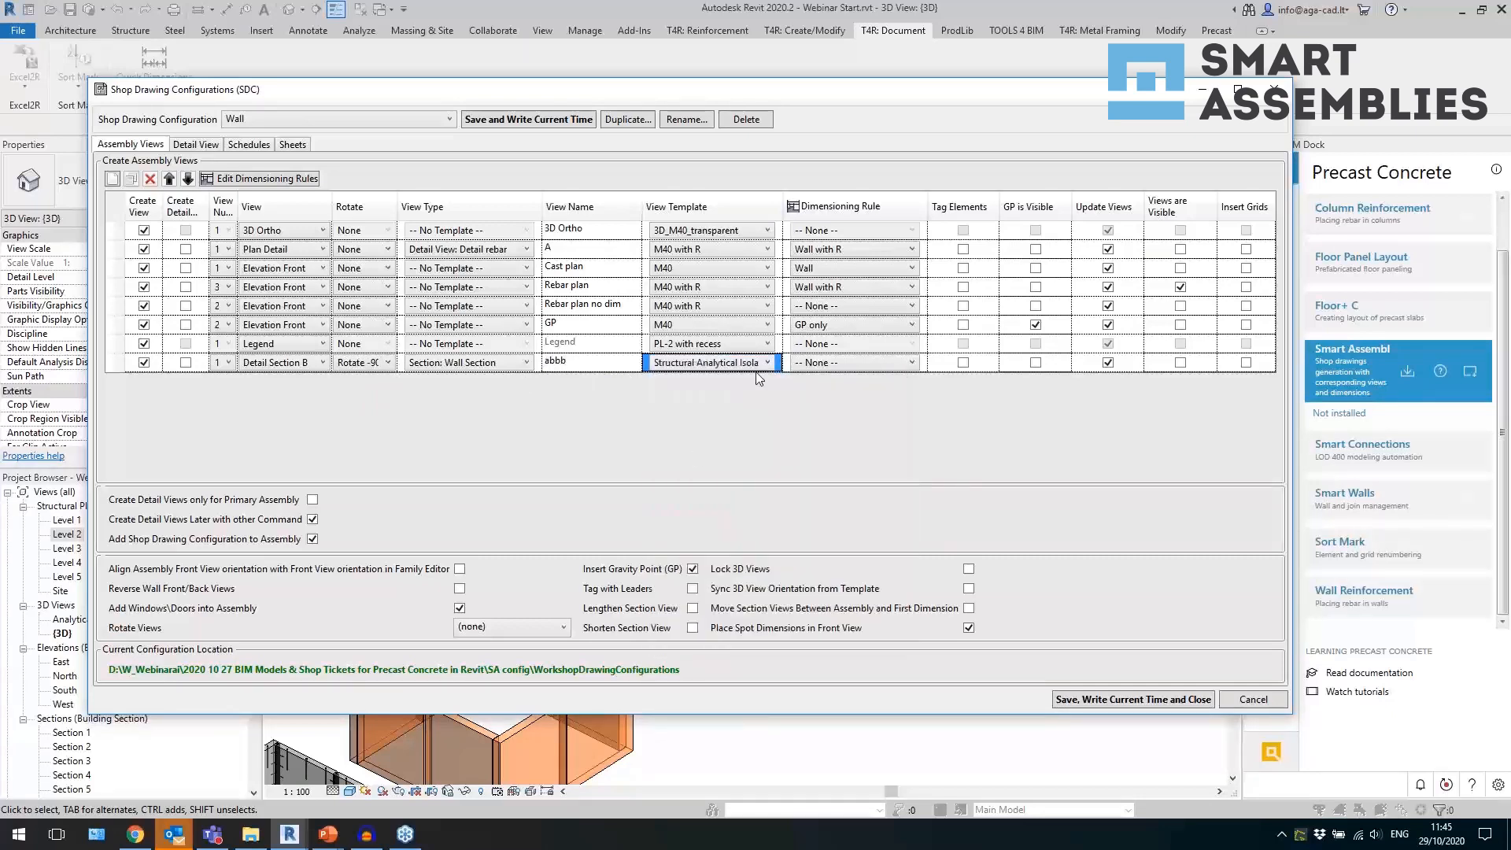
pyautogui.click(870, 360)
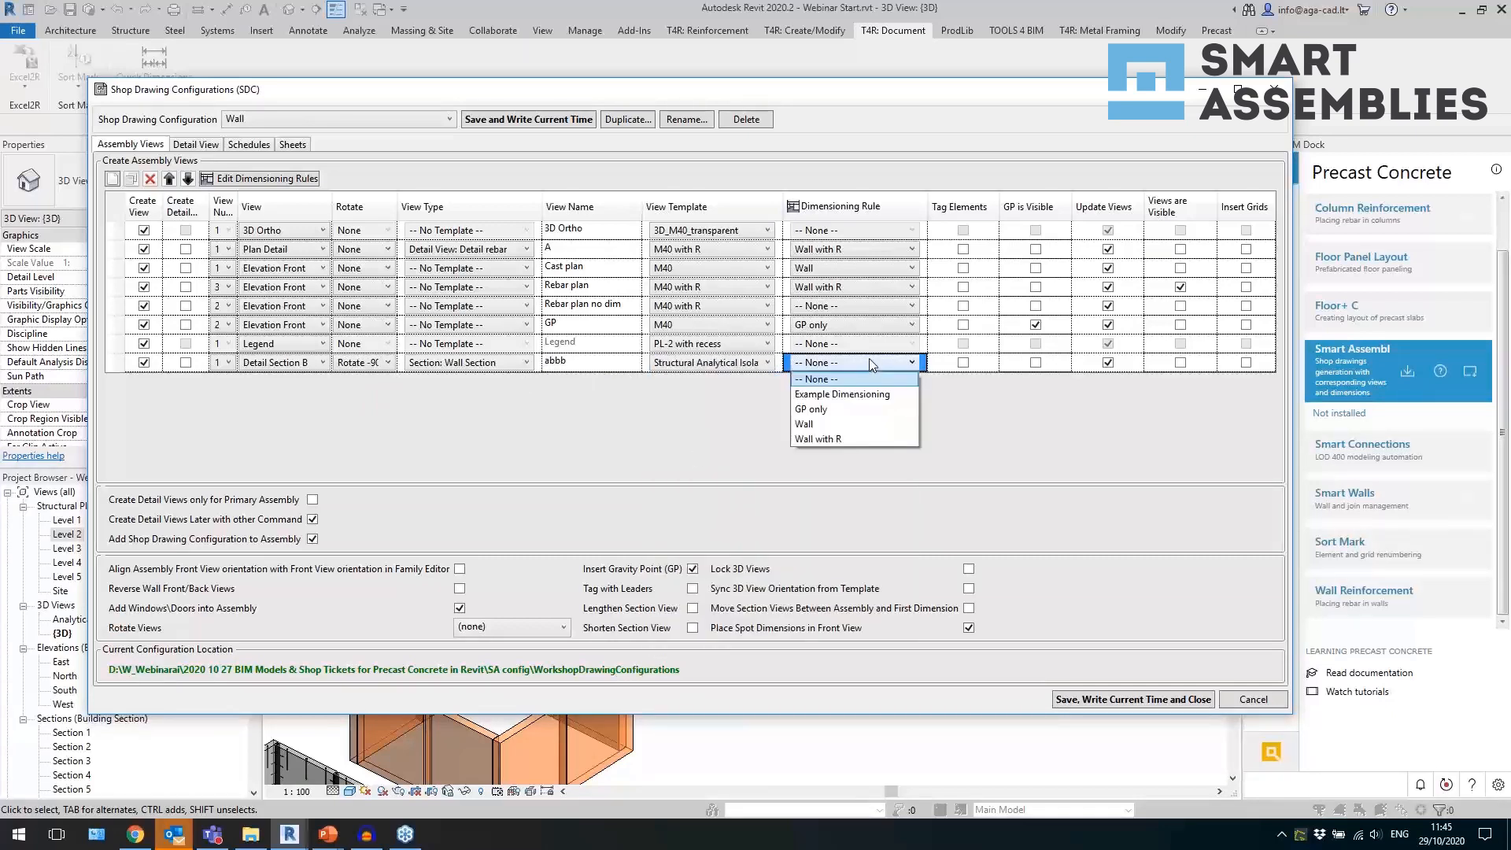
pyautogui.click(688, 406)
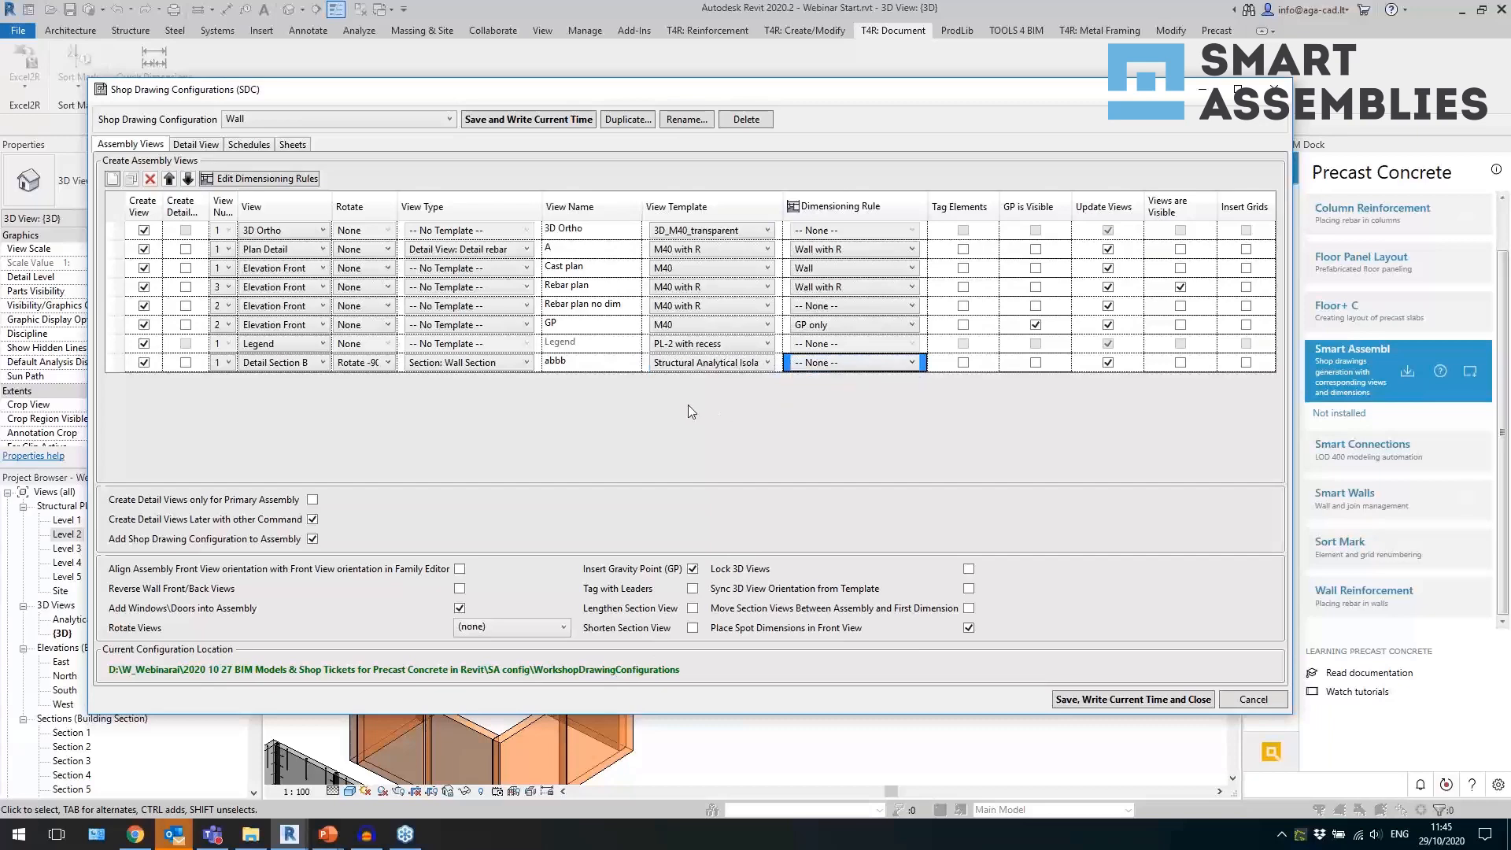
# Open the Wall with R dimensioning rule and review its main geometry, cut, opening, hosted metal and hosted concrete settings.
pyautogui.click(292, 183)
pyautogui.click(292, 181)
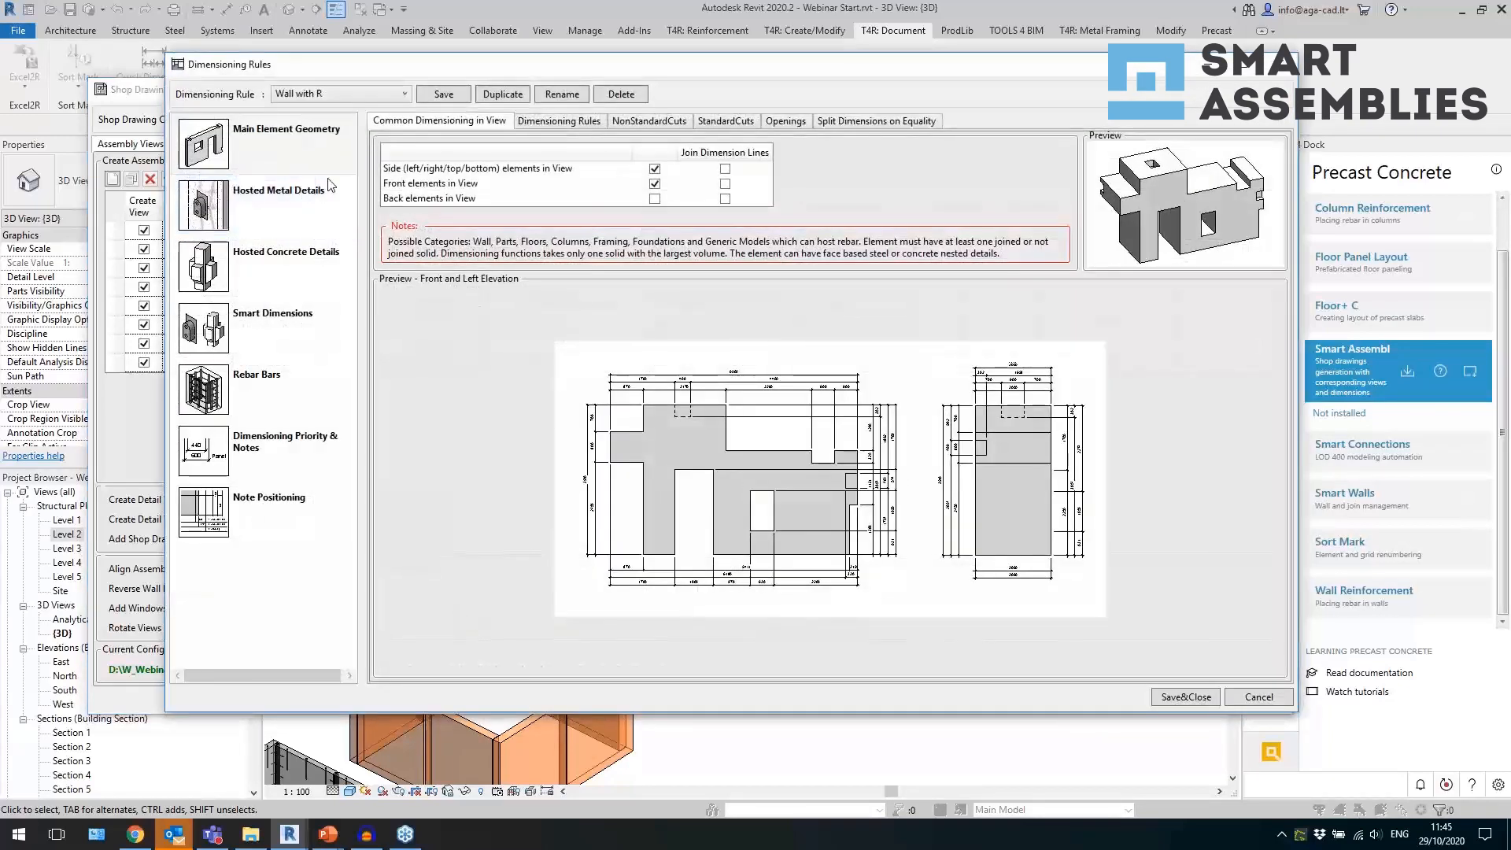
pyautogui.click(297, 157)
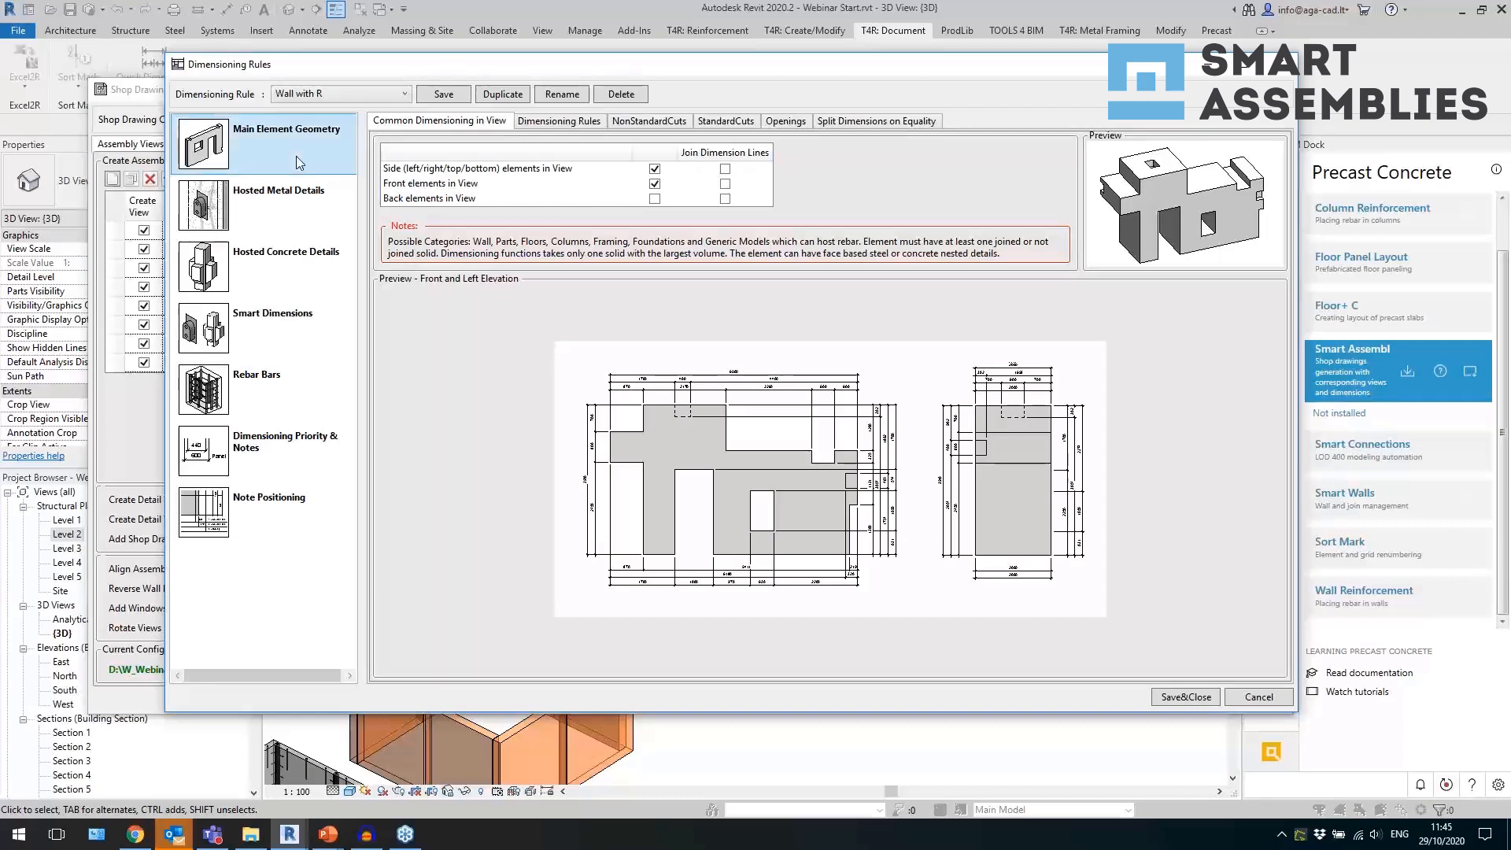
pyautogui.click(639, 123)
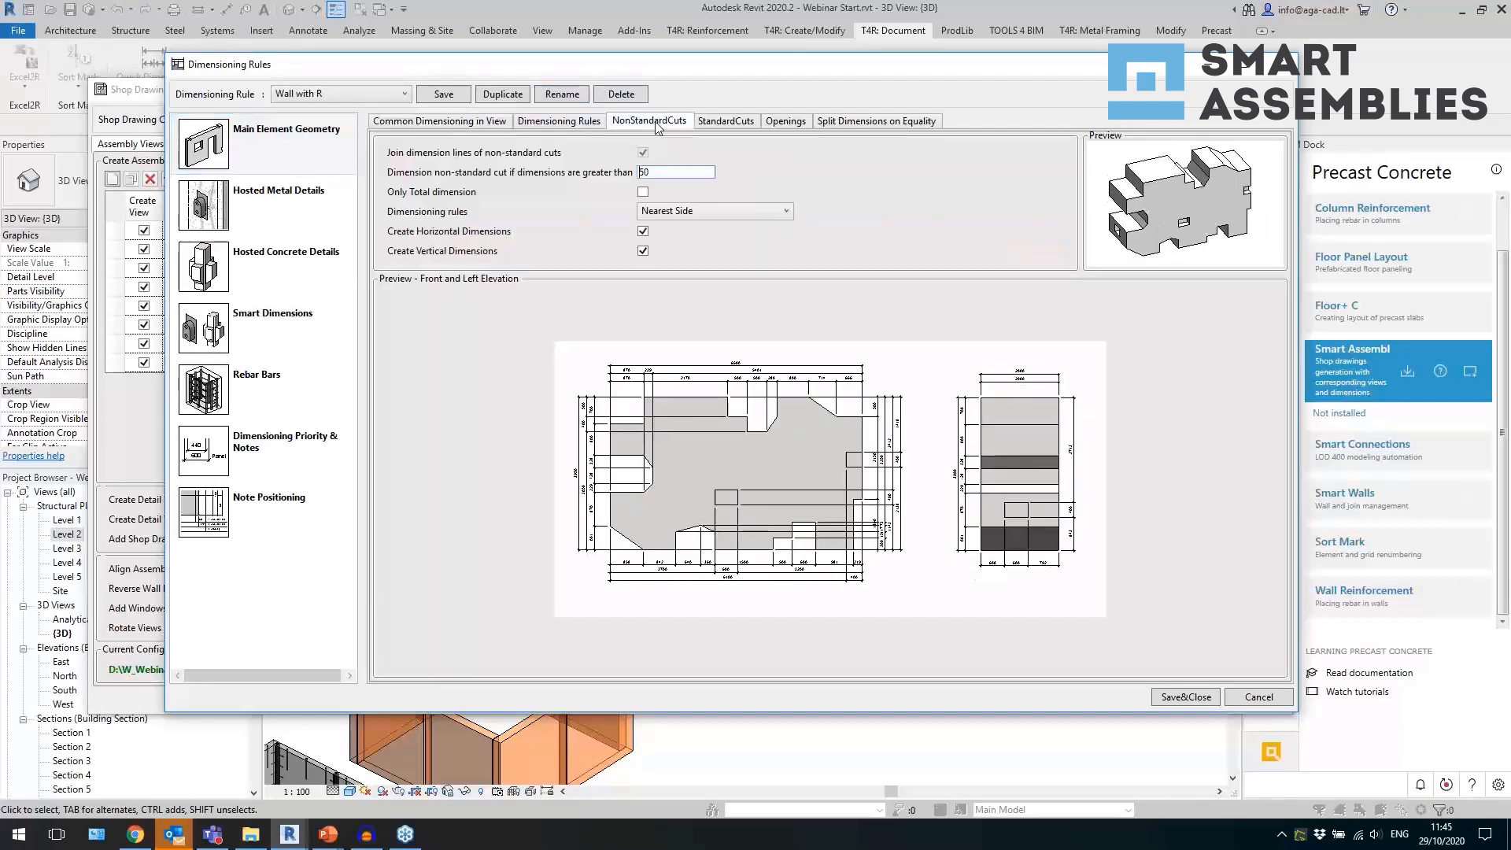
pyautogui.click(713, 124)
pyautogui.click(785, 122)
pyautogui.click(304, 197)
pyautogui.click(284, 253)
# Enable the Sdim Wall front Smart Dimensions configuration for the Wall with R rule and look through its element categories.
pyautogui.click(272, 311)
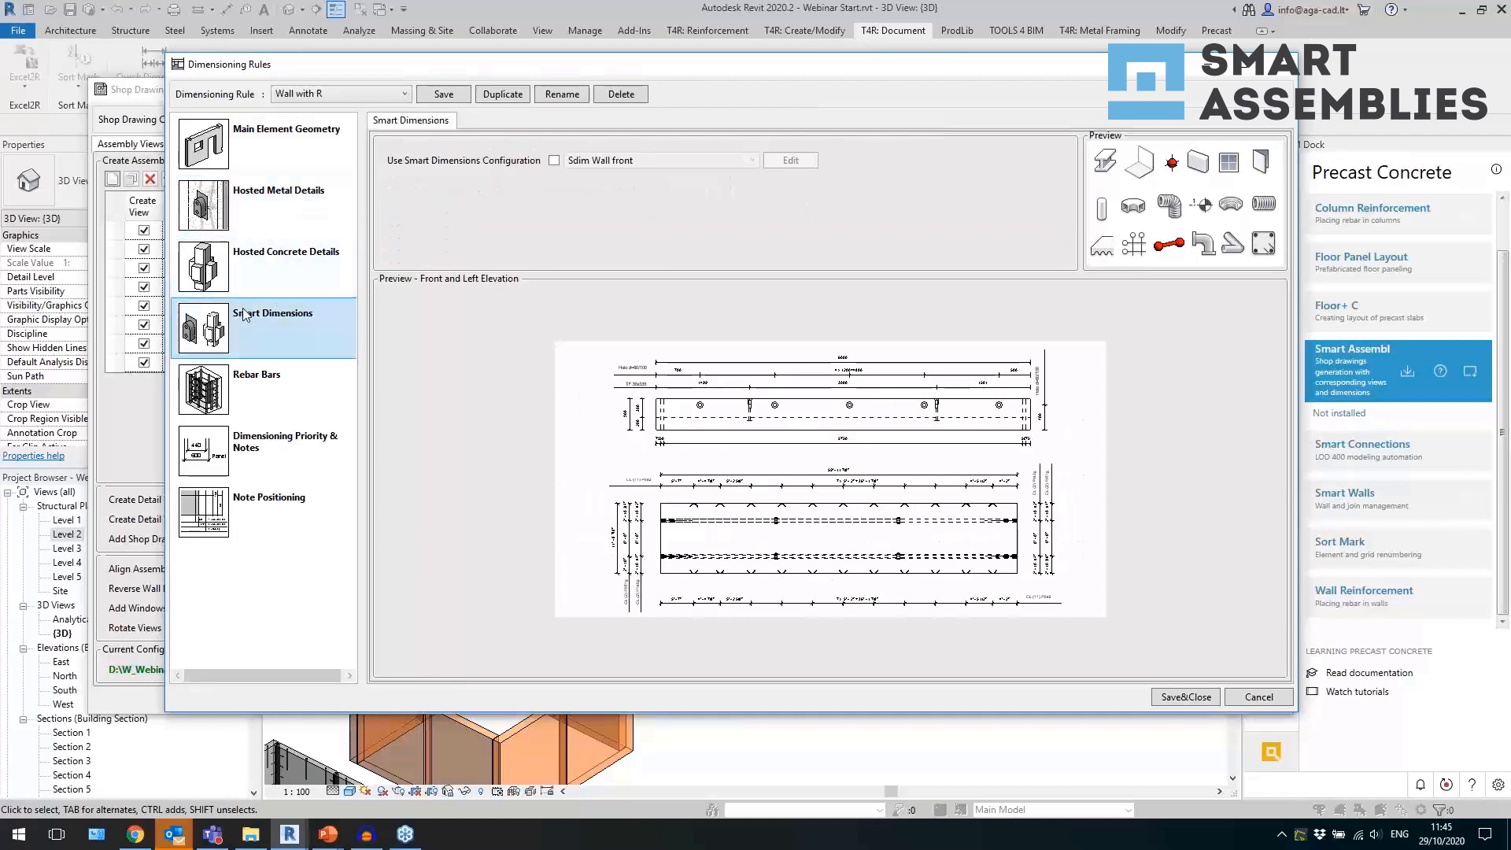
pyautogui.click(555, 161)
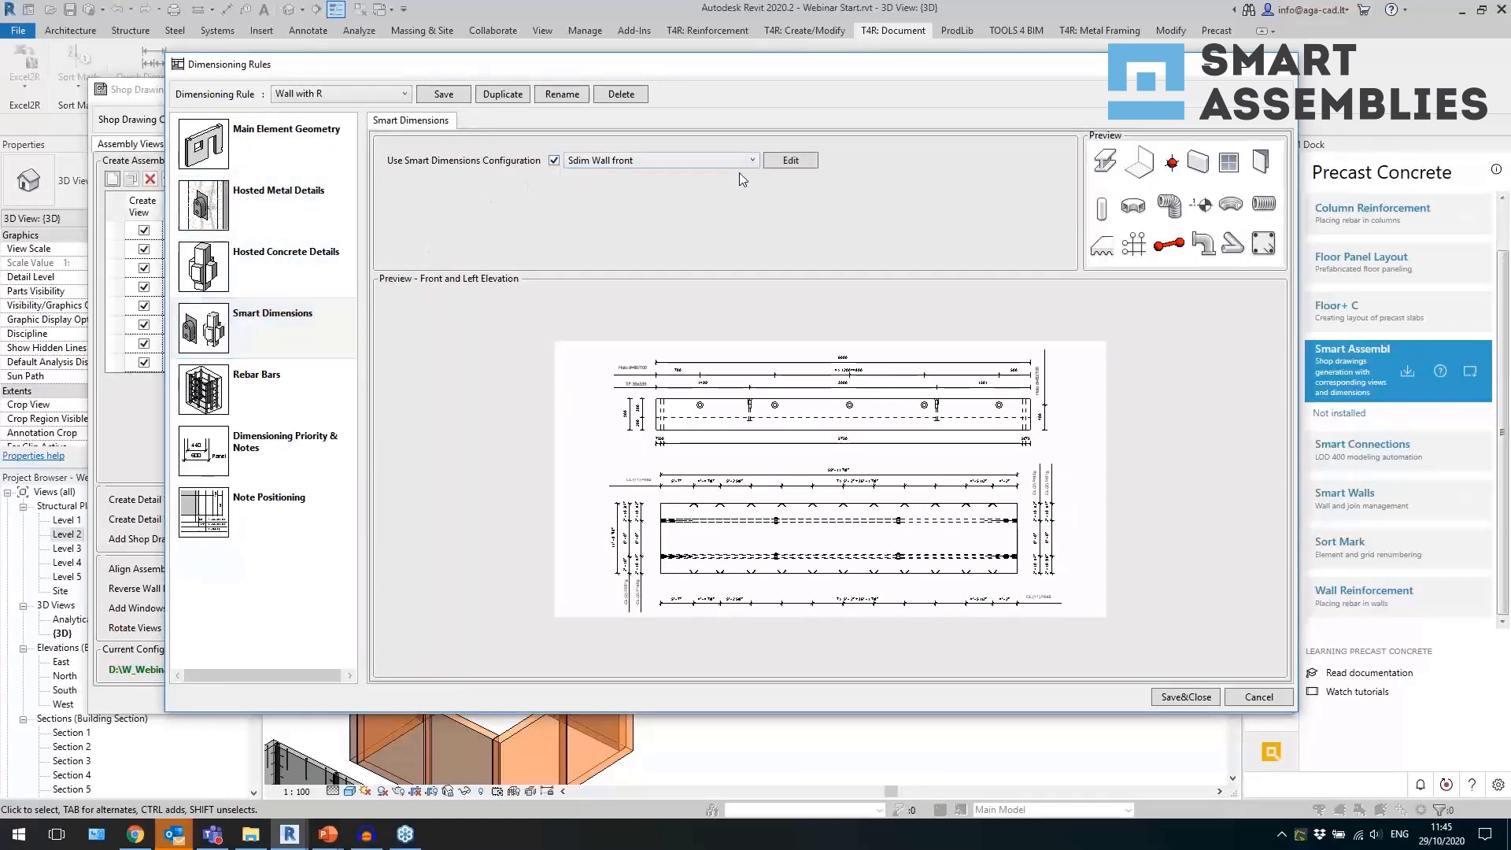
pyautogui.click(791, 161)
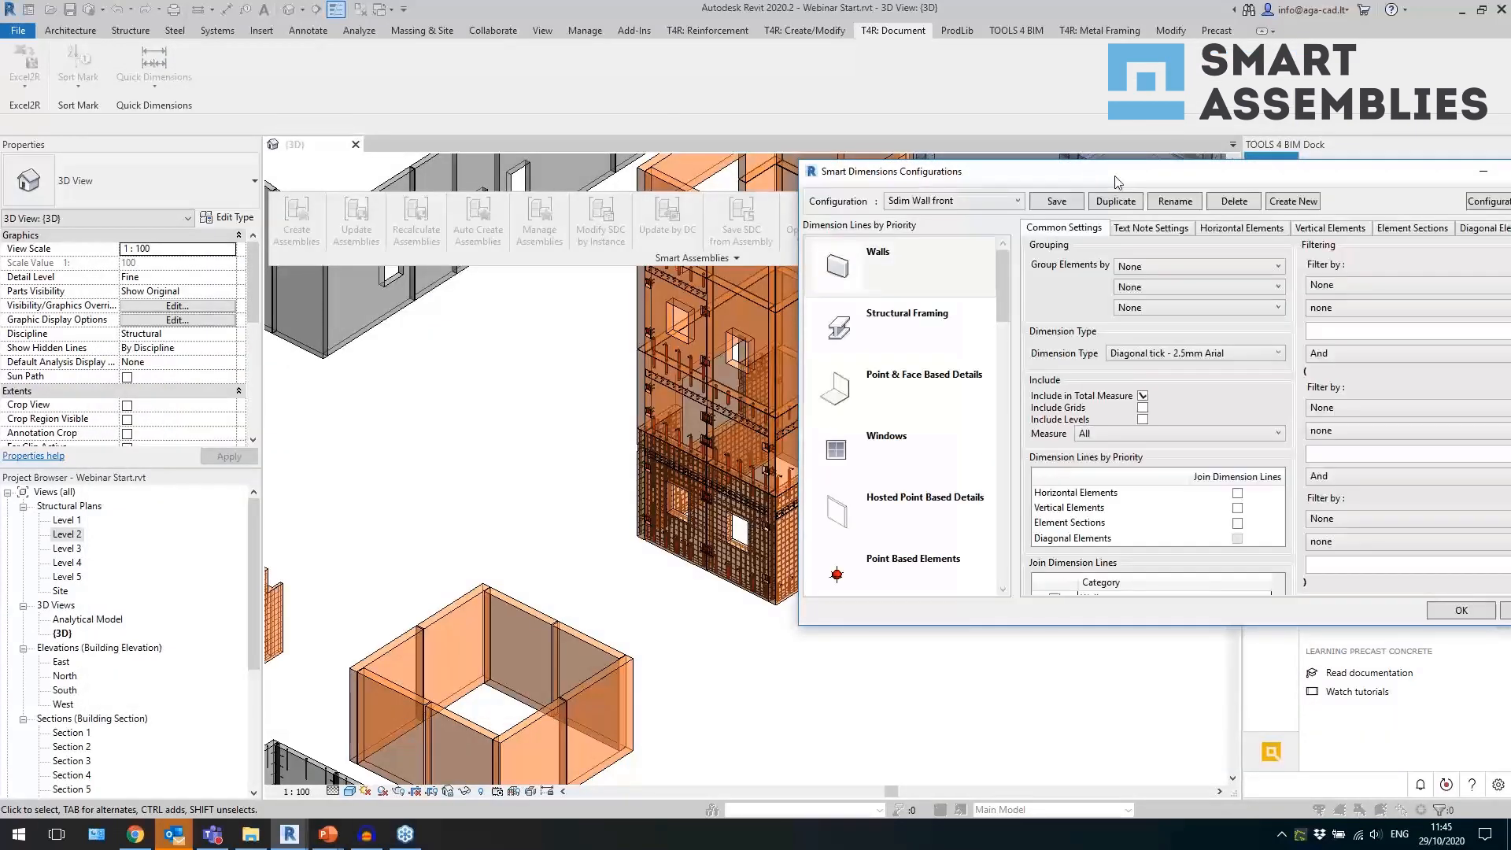
pyautogui.moveTo(841, 161); pyautogui.dragTo(473, 129)
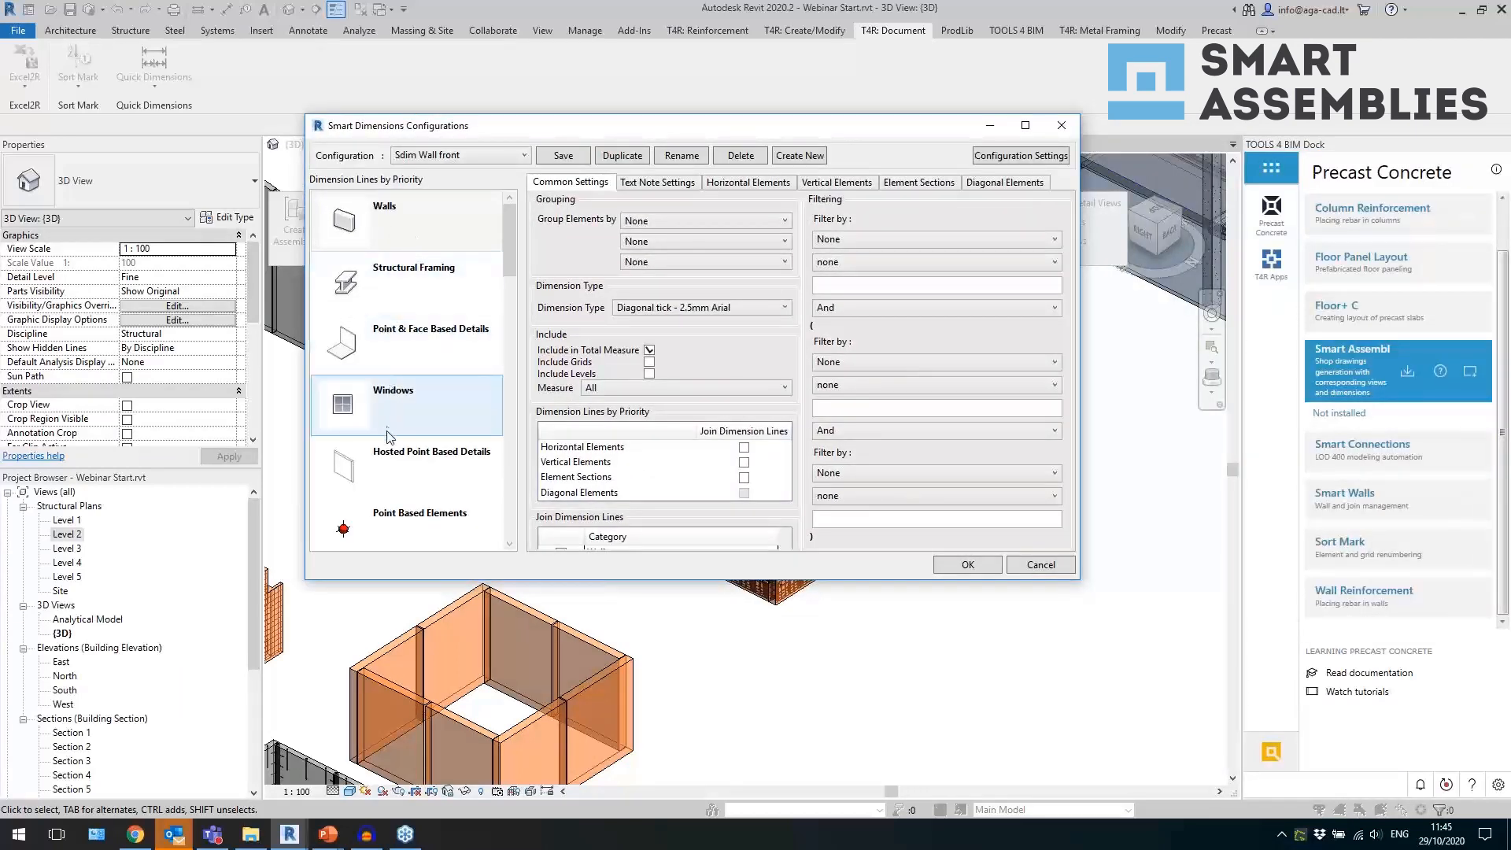
pyautogui.scroll(-8, 386, 437)
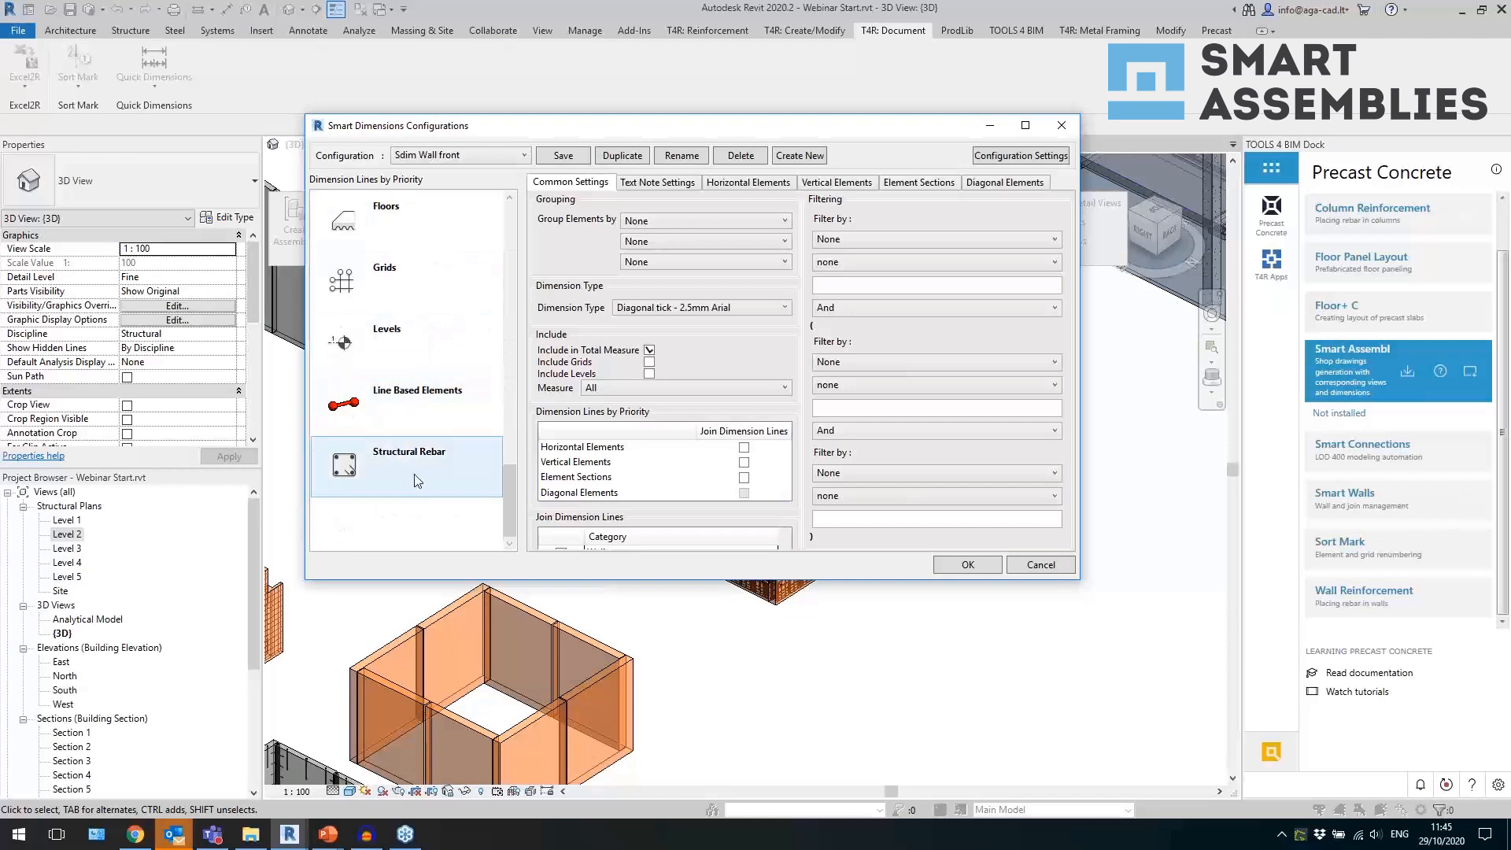
pyautogui.scroll(6, 425, 455)
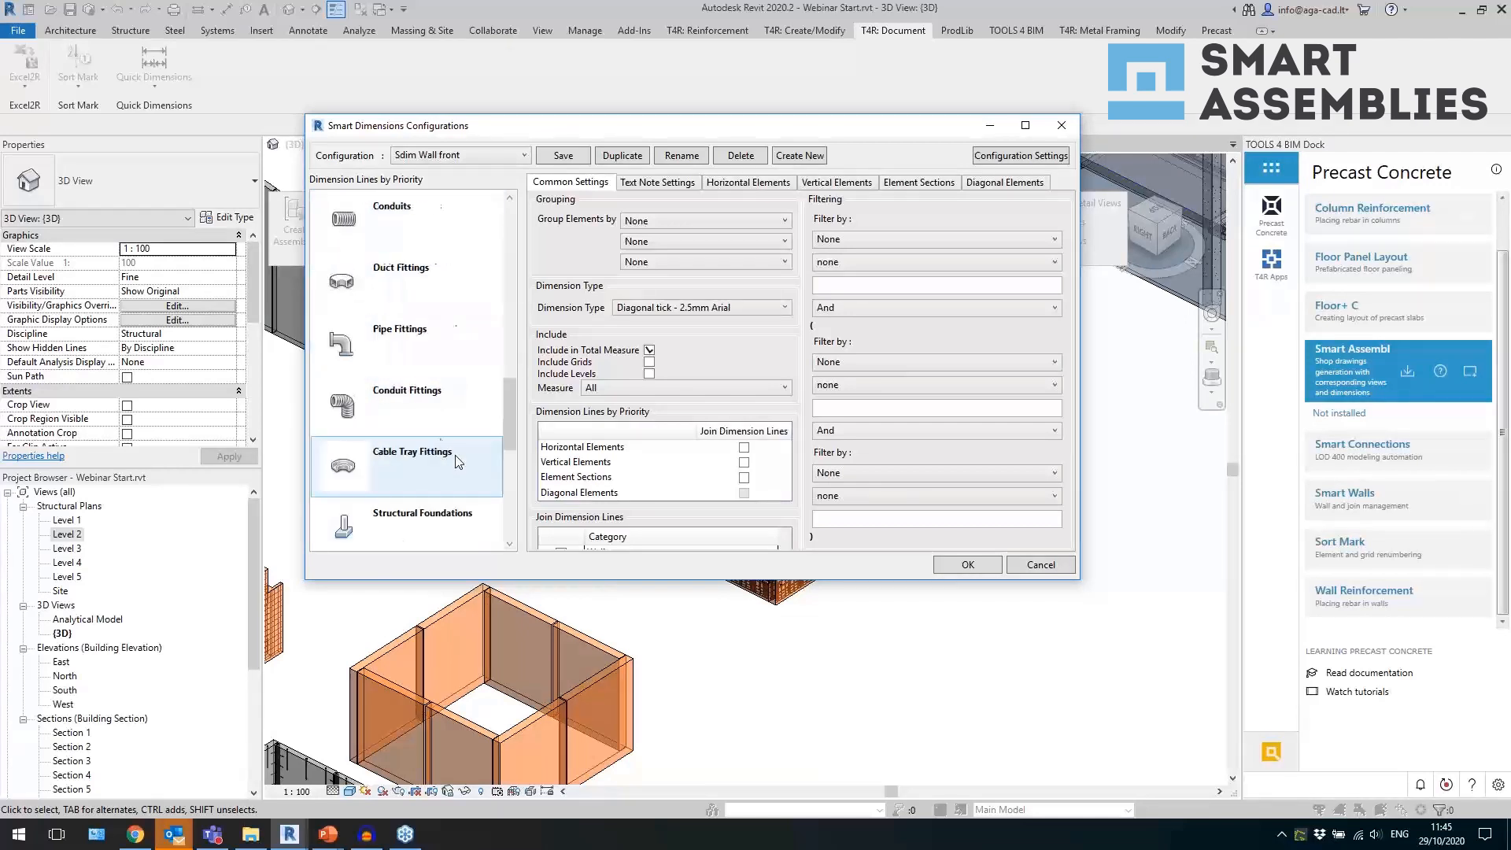
pyautogui.scroll(3, 429, 325)
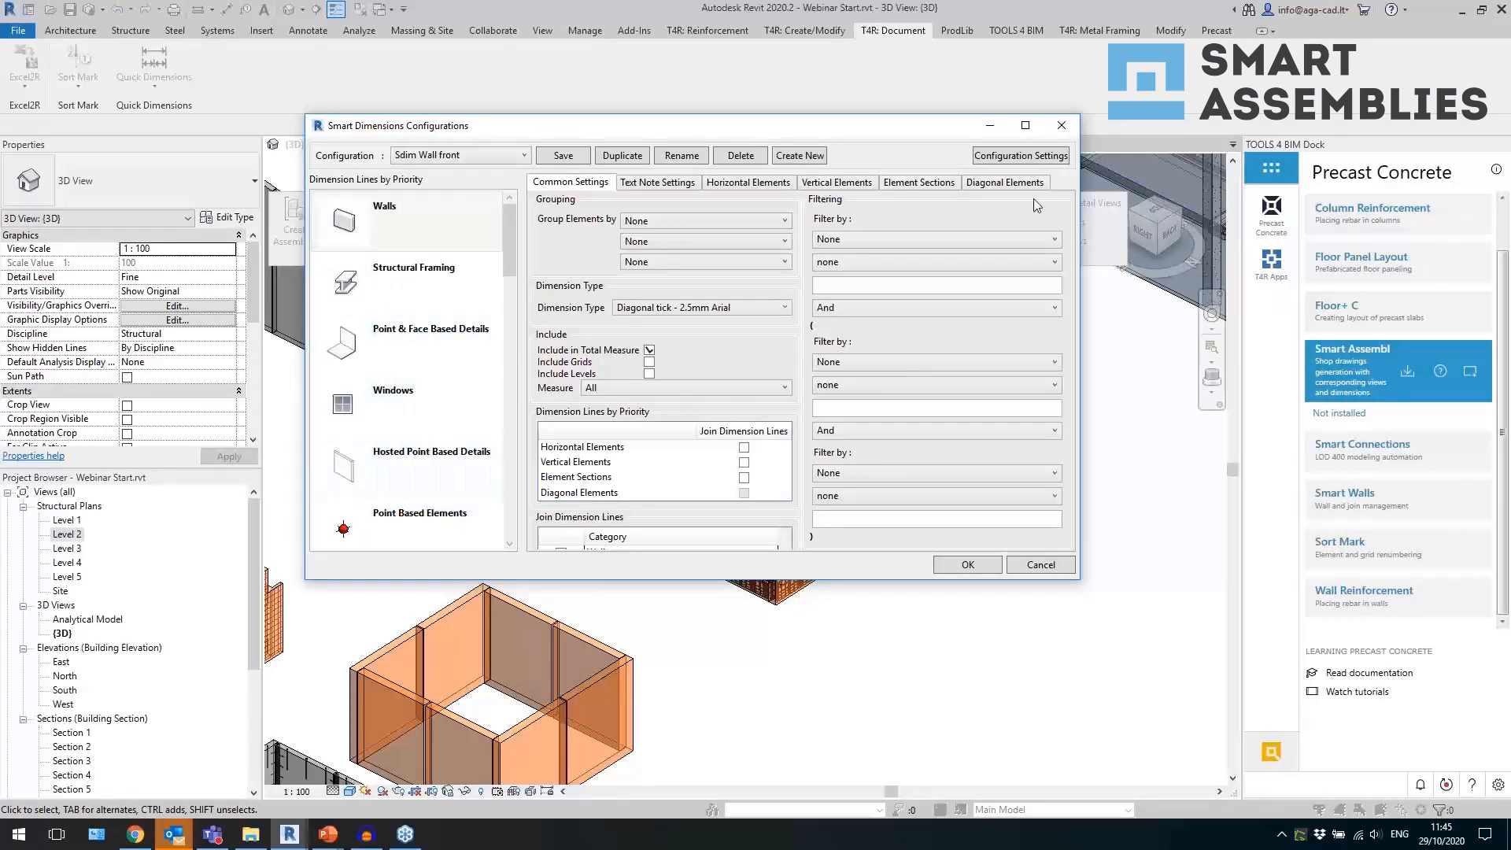
pyautogui.click(1072, 127)
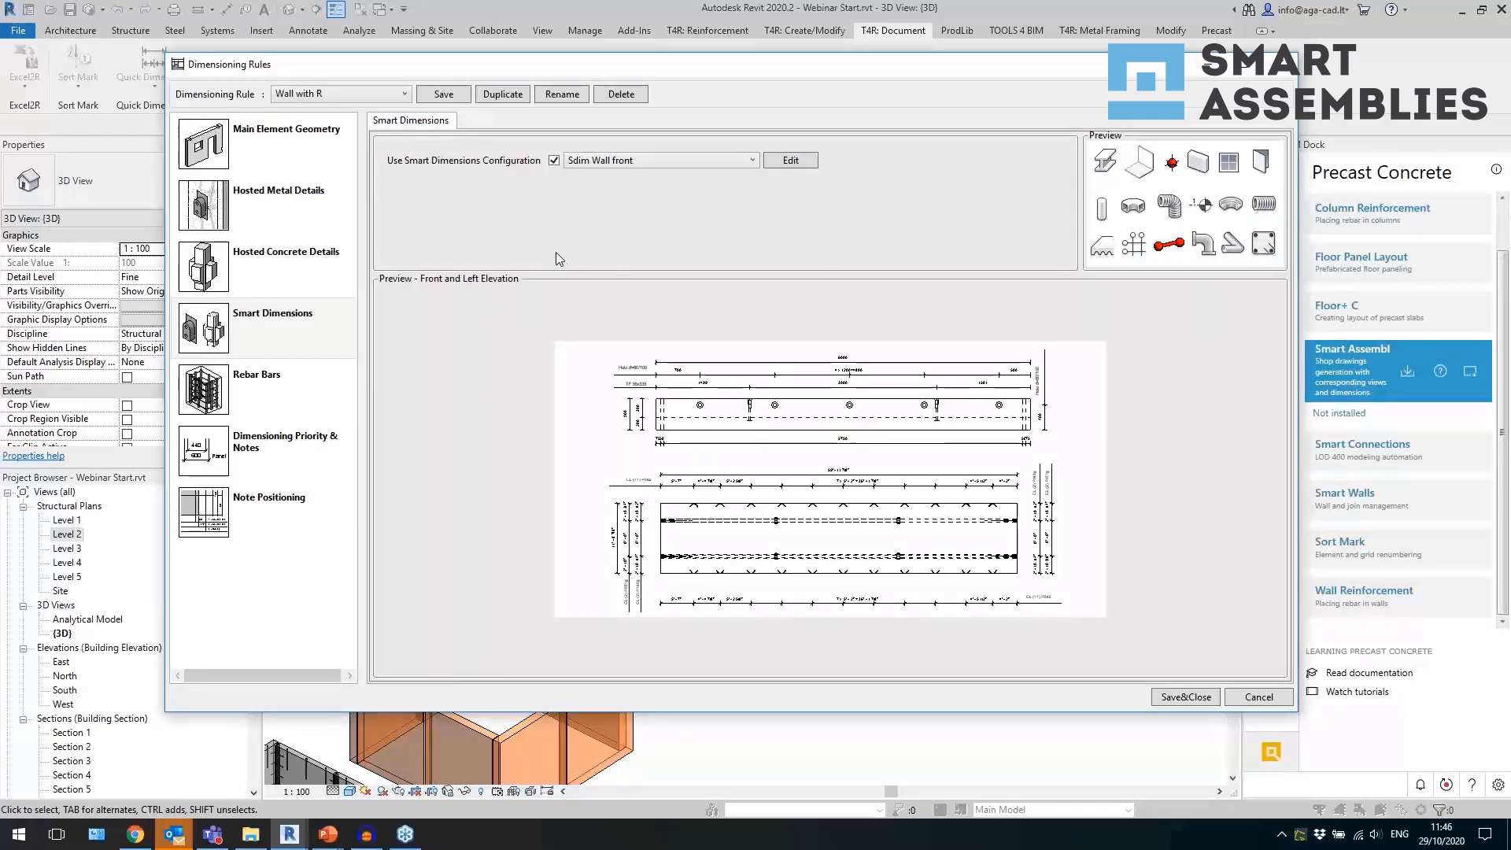
# Review the Wall with R rule's rebar bar, dimensioning priority and note positioning settings, and close the dimensioning rules.
pyautogui.click(264, 395)
pyautogui.click(307, 477)
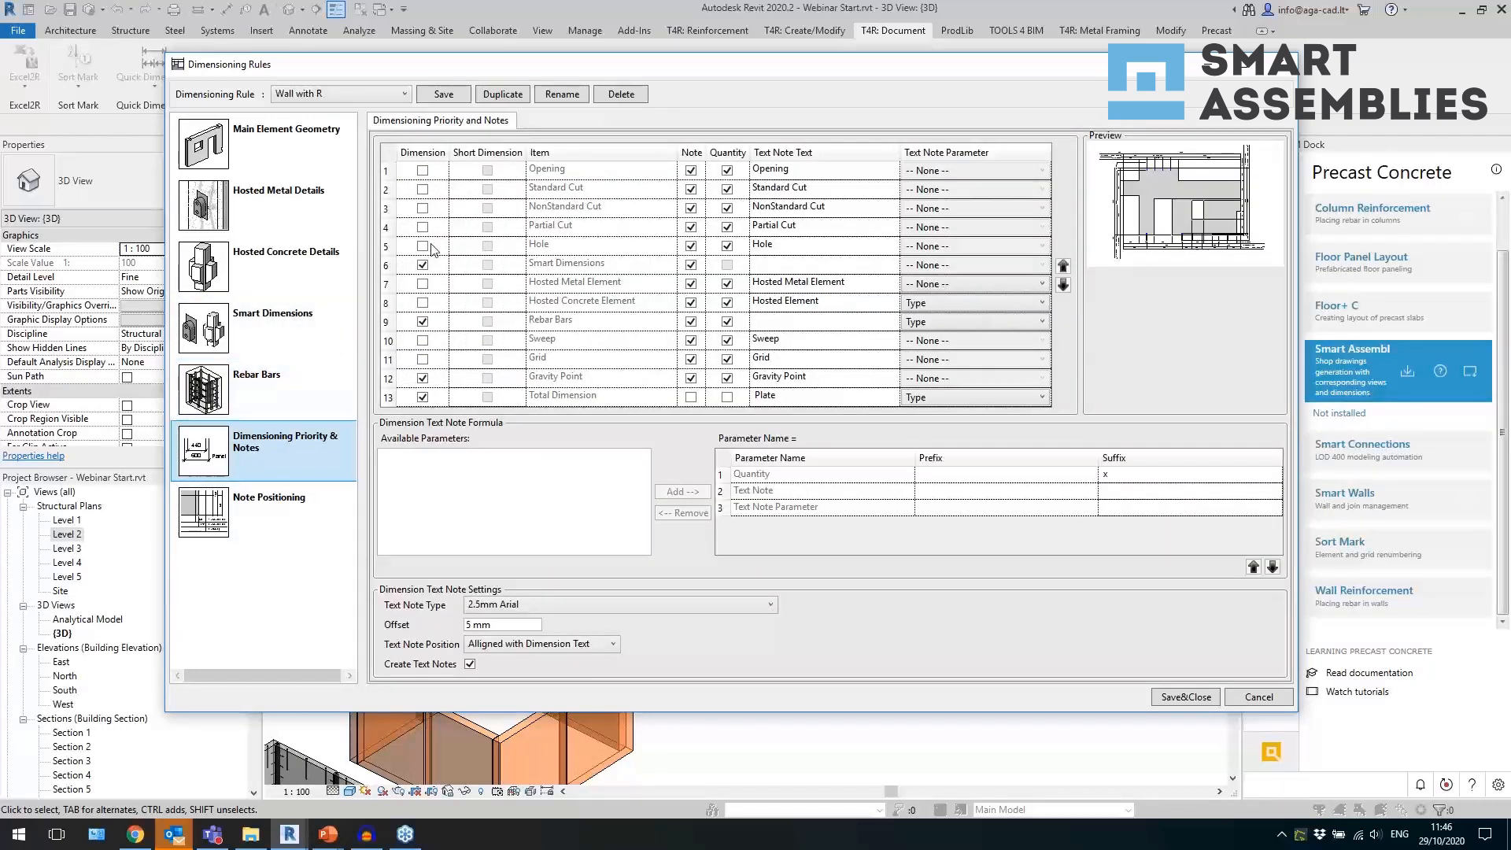
pyautogui.click(312, 505)
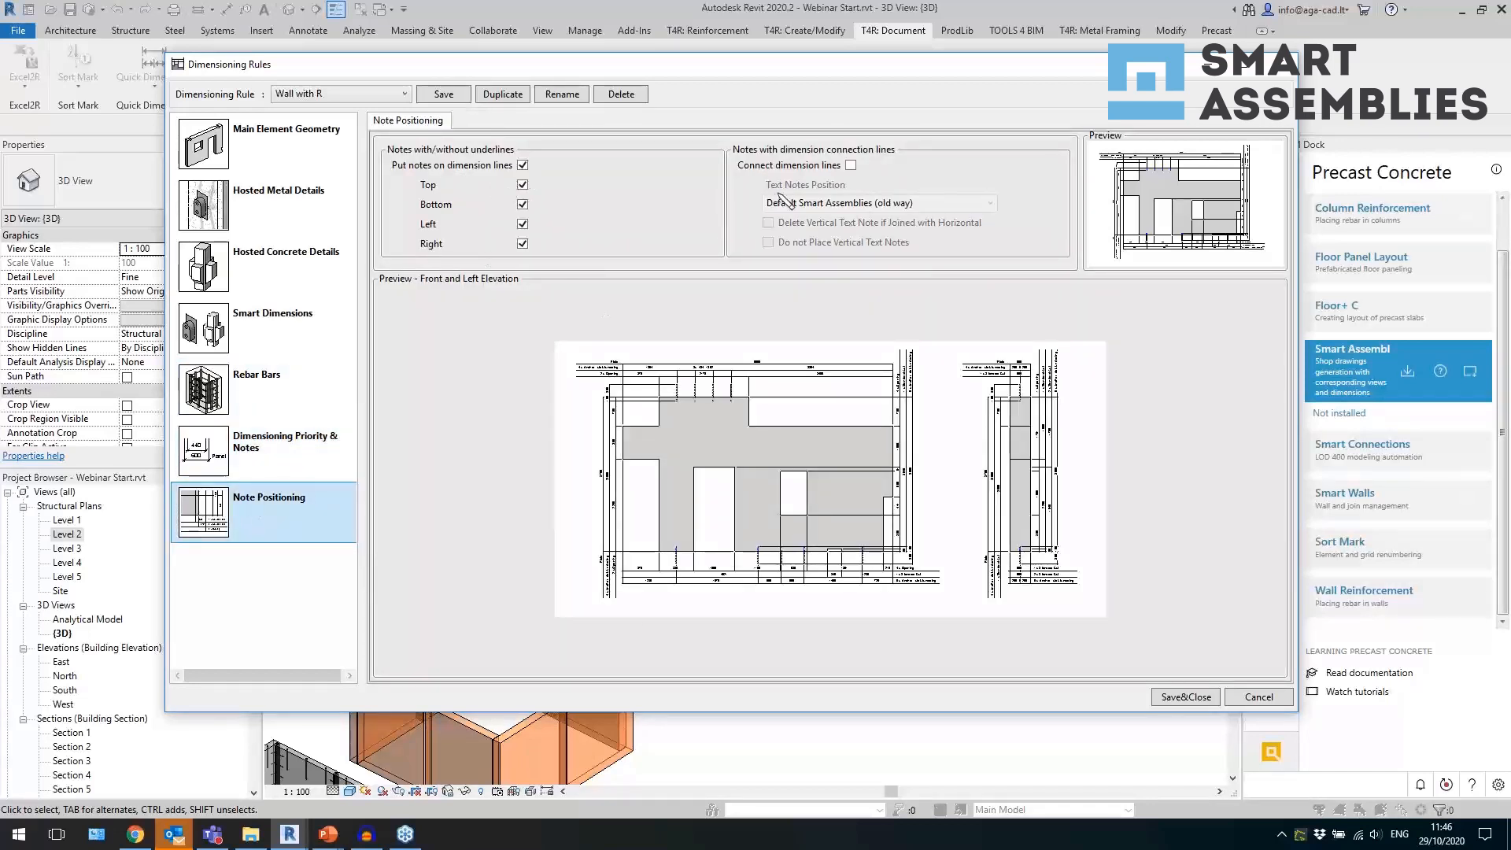
pyautogui.click(1280, 64)
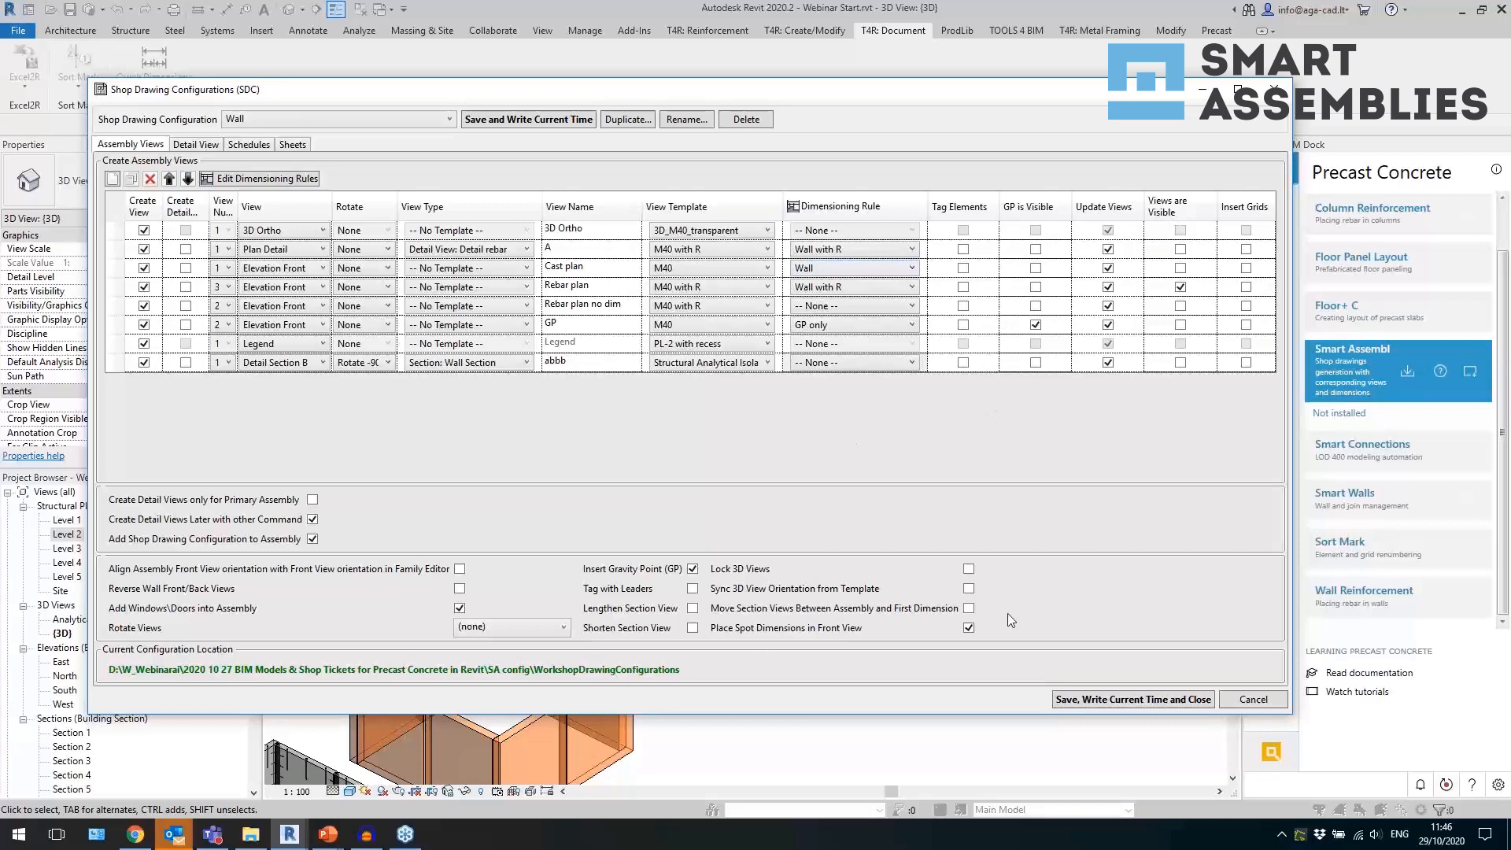
# Review the schedule views of the Wall shop drawing configuration and the list of available configurations.
pyautogui.click(249, 145)
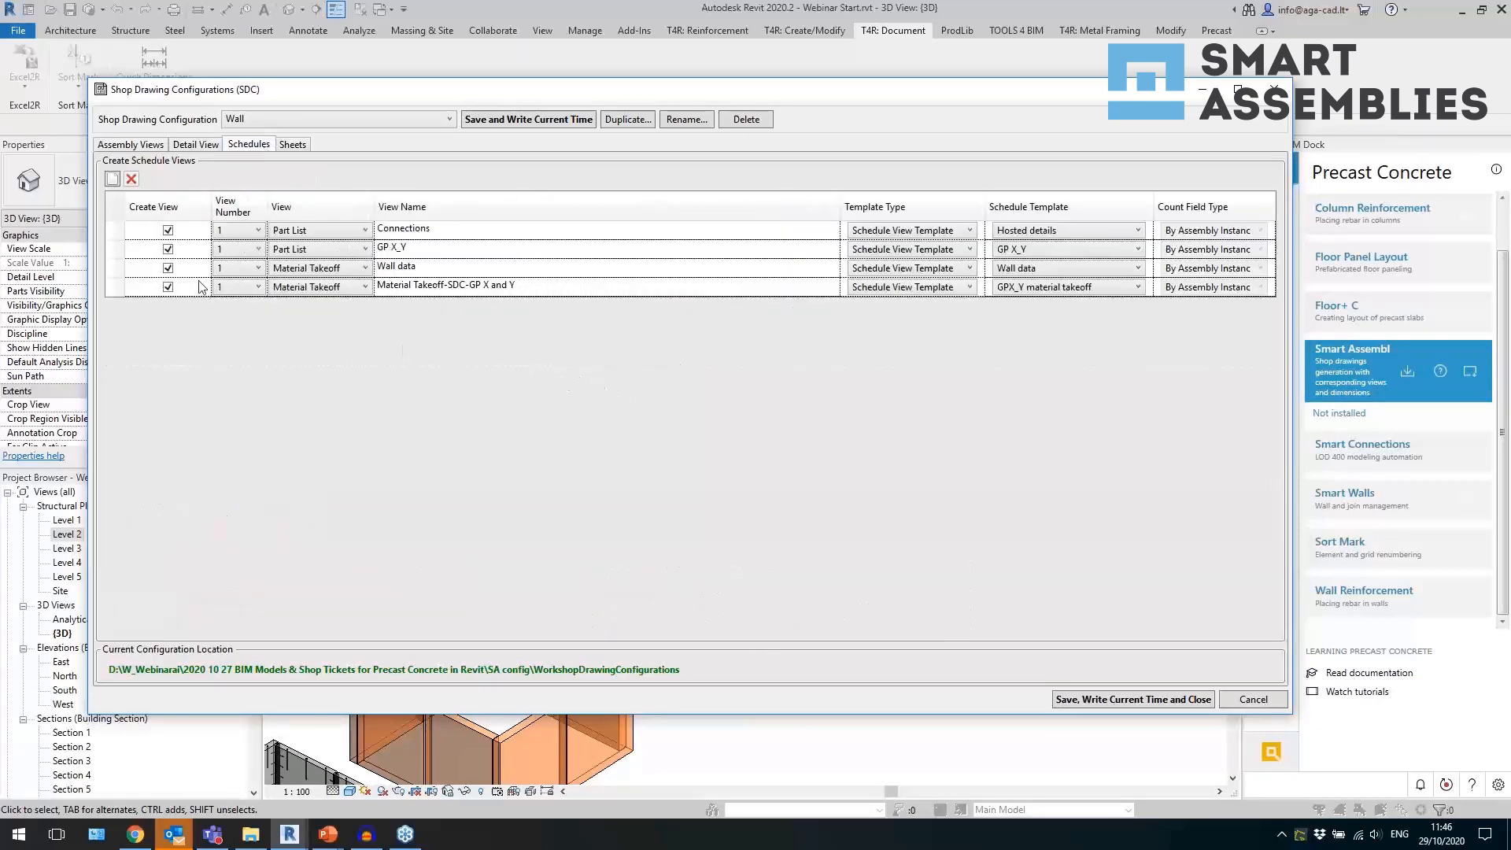
pyautogui.click(116, 250)
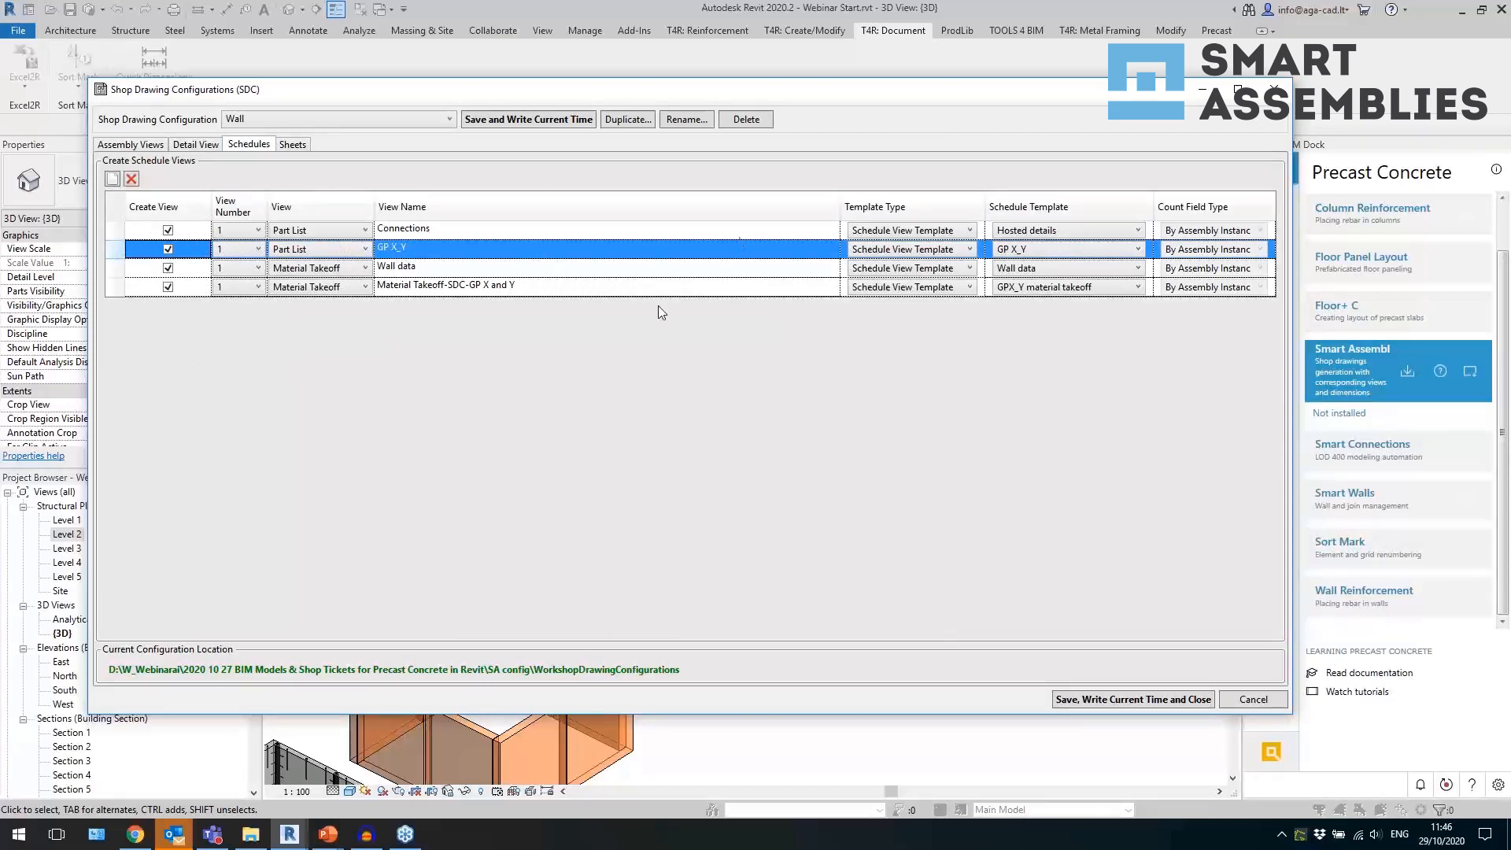
pyautogui.click(409, 124)
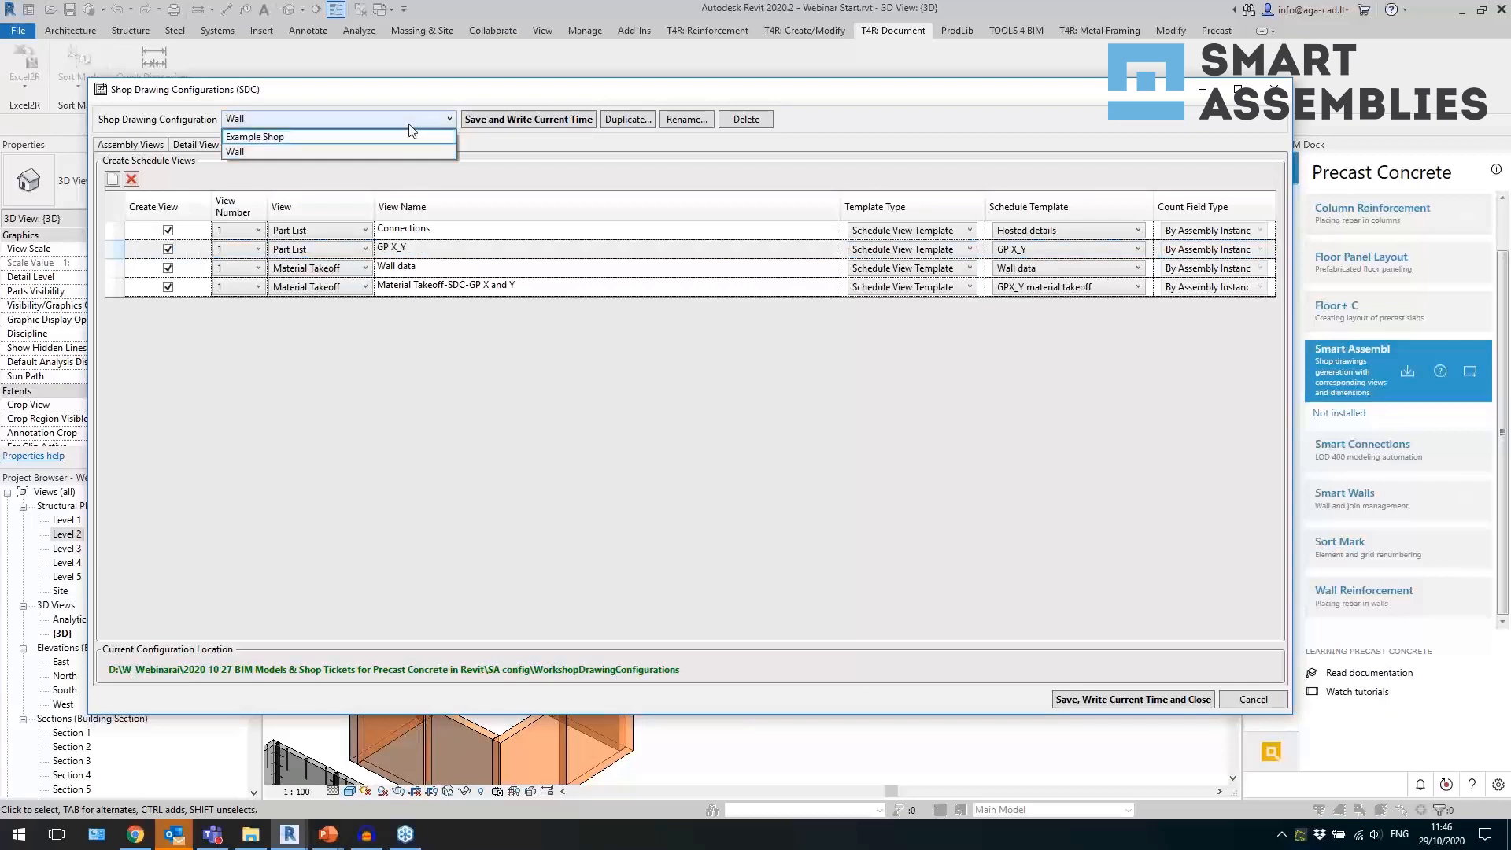
pyautogui.click(418, 119)
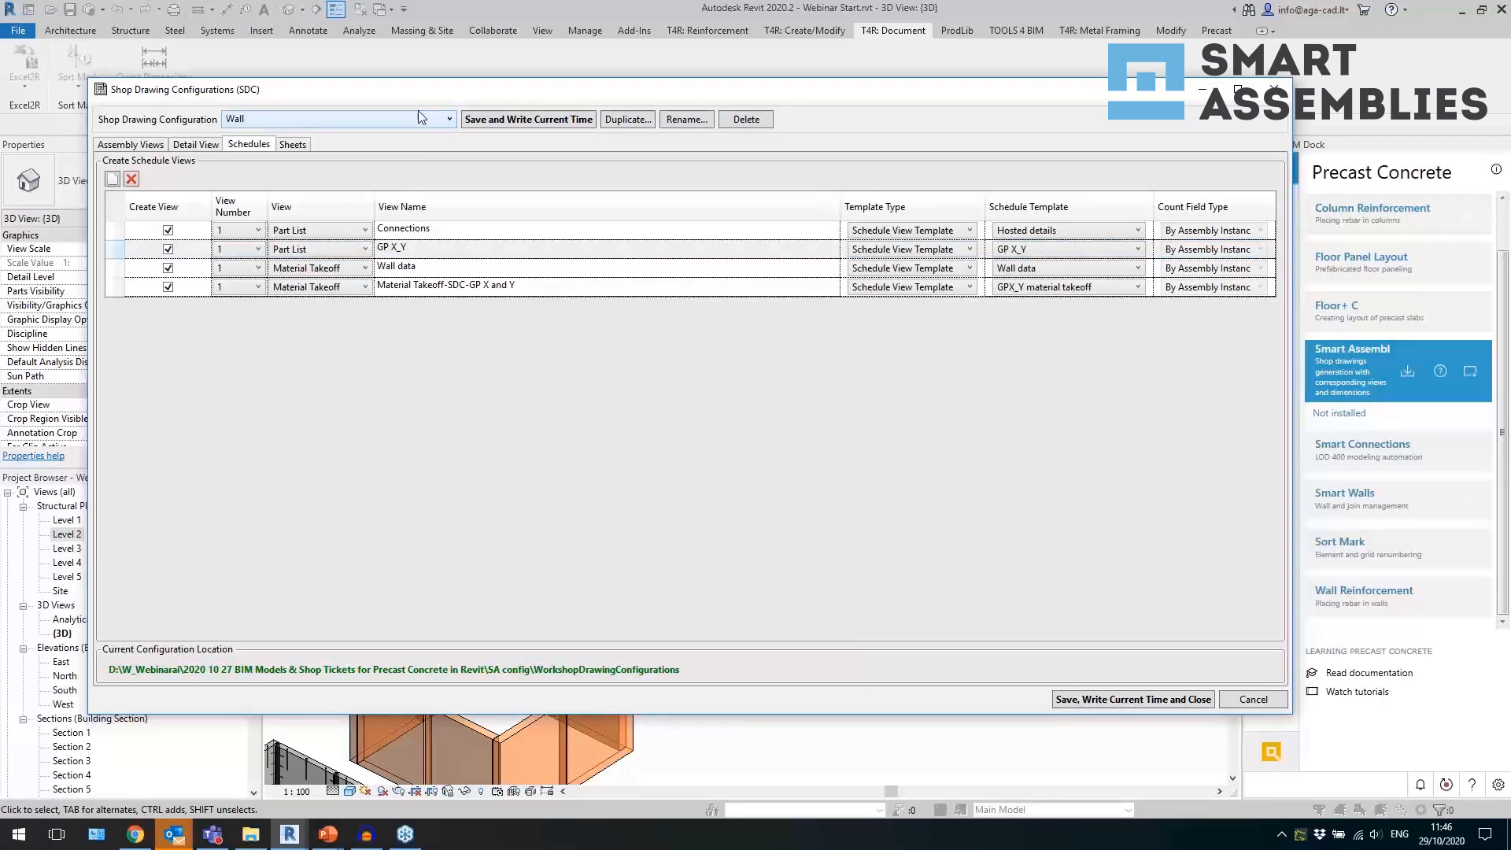
# Review the titleblock and sheet template options for the Cast plan sheet, and close the shop drawing configurations.
pyautogui.click(306, 148)
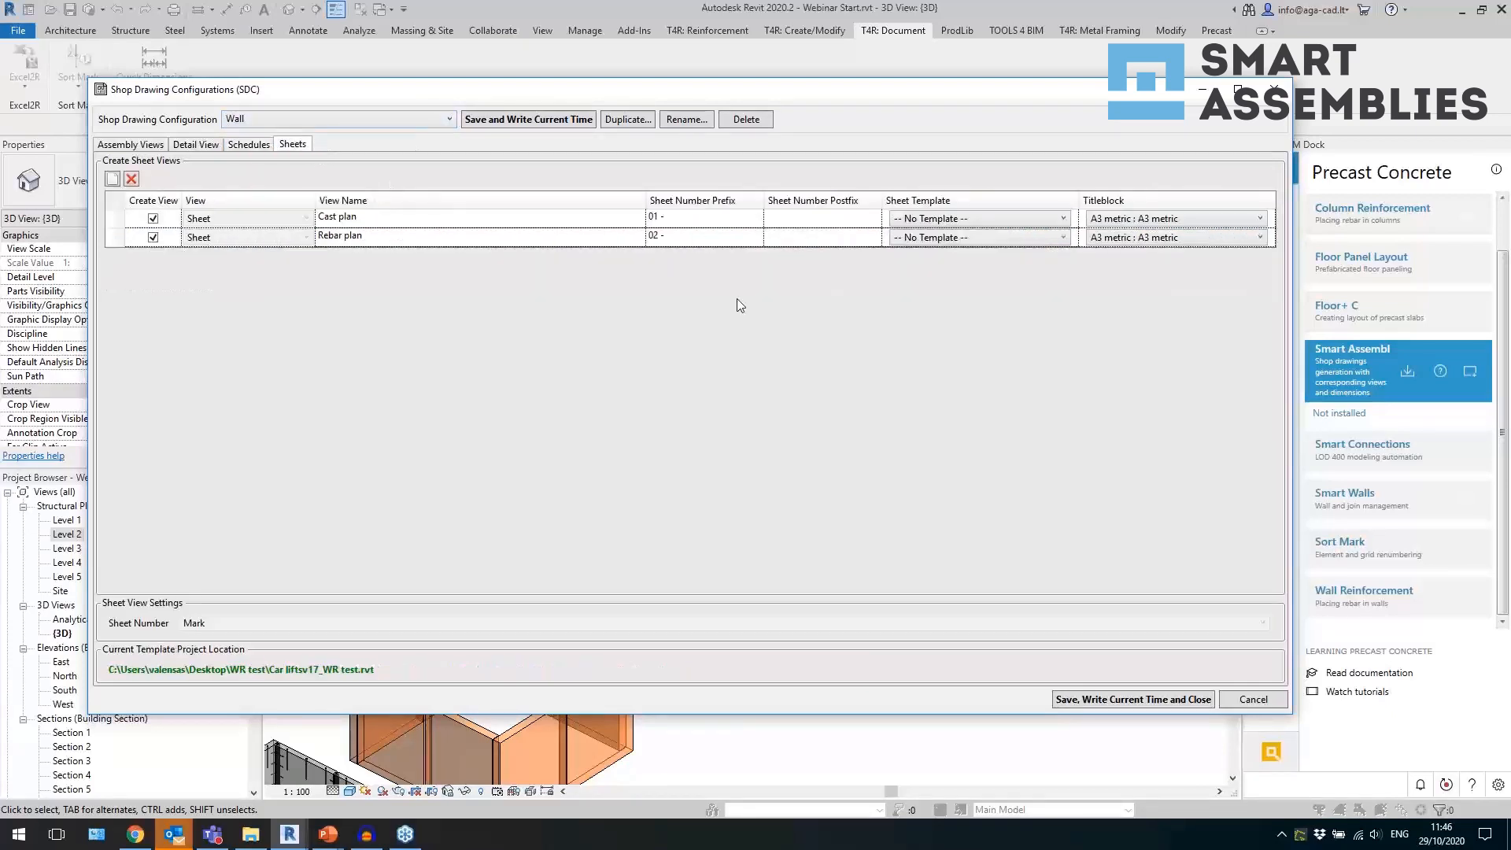
pyautogui.click(1169, 224)
pyautogui.click(1169, 224)
pyautogui.click(971, 311)
pyautogui.click(1124, 220)
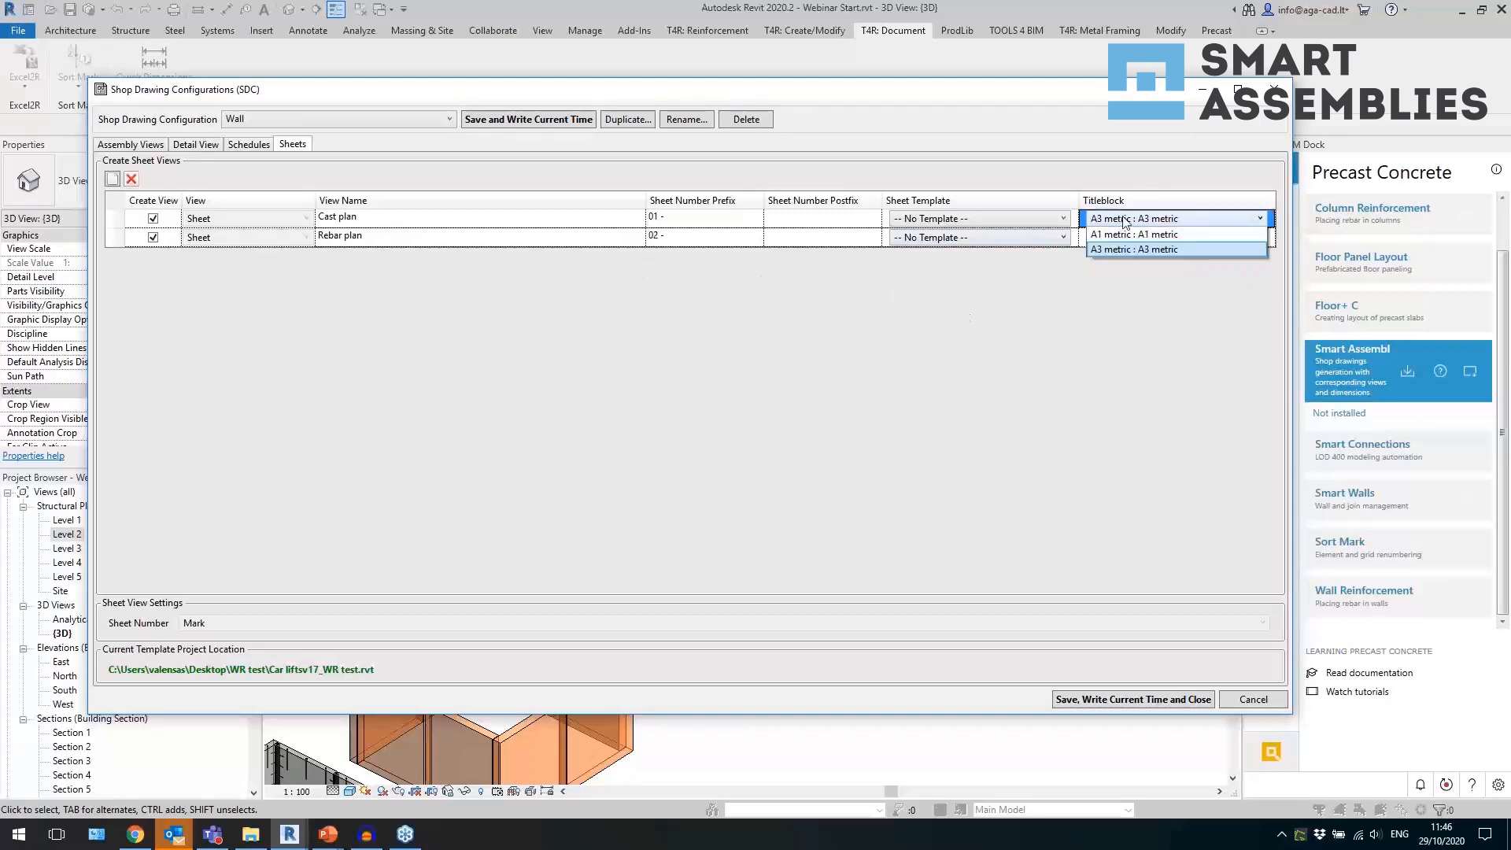
pyautogui.click(1061, 291)
pyautogui.click(1021, 221)
pyautogui.click(1006, 347)
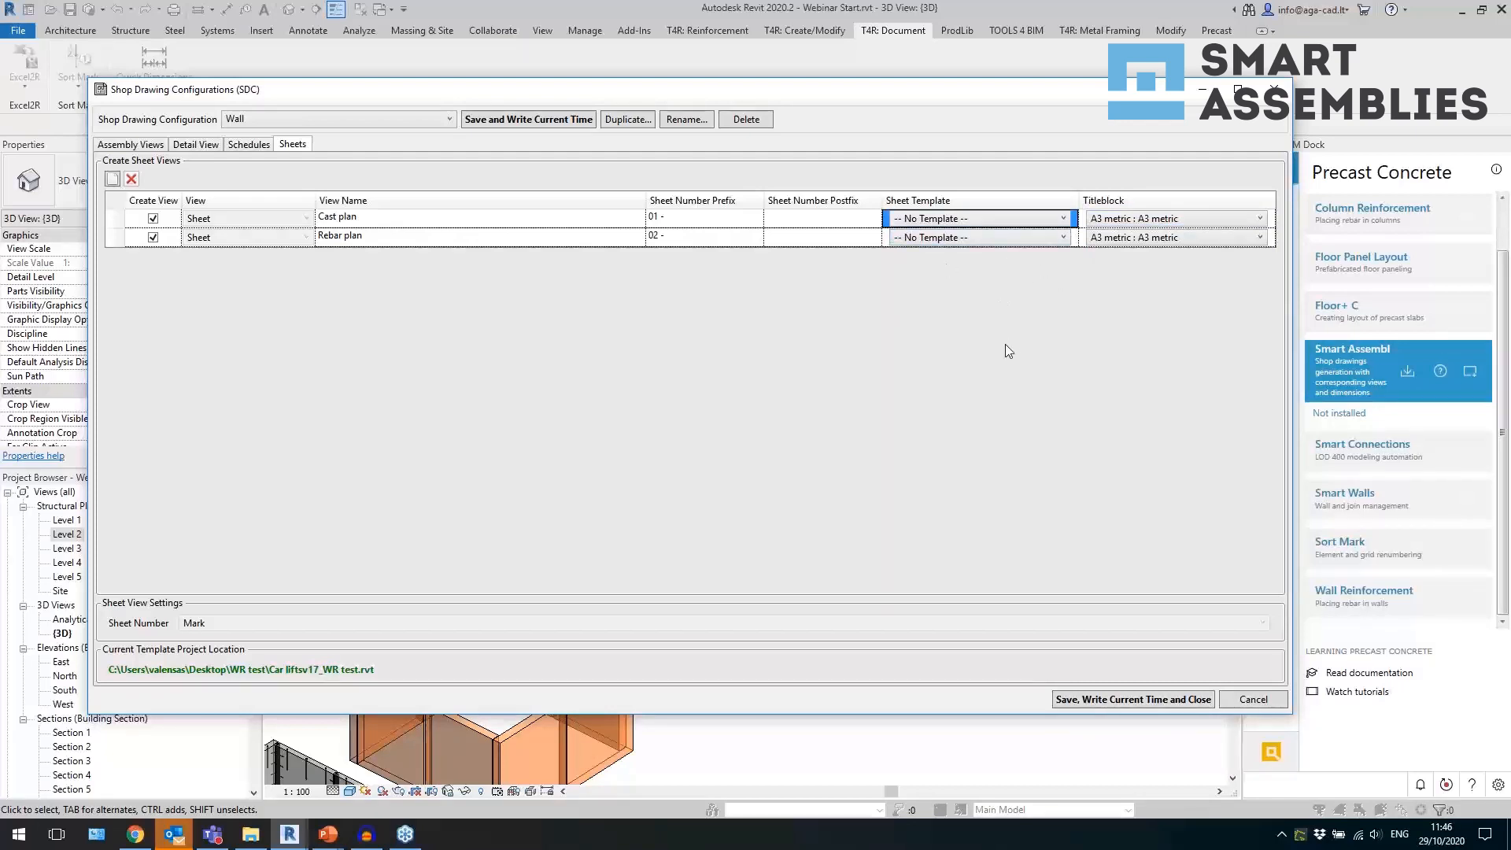
pyautogui.click(1010, 220)
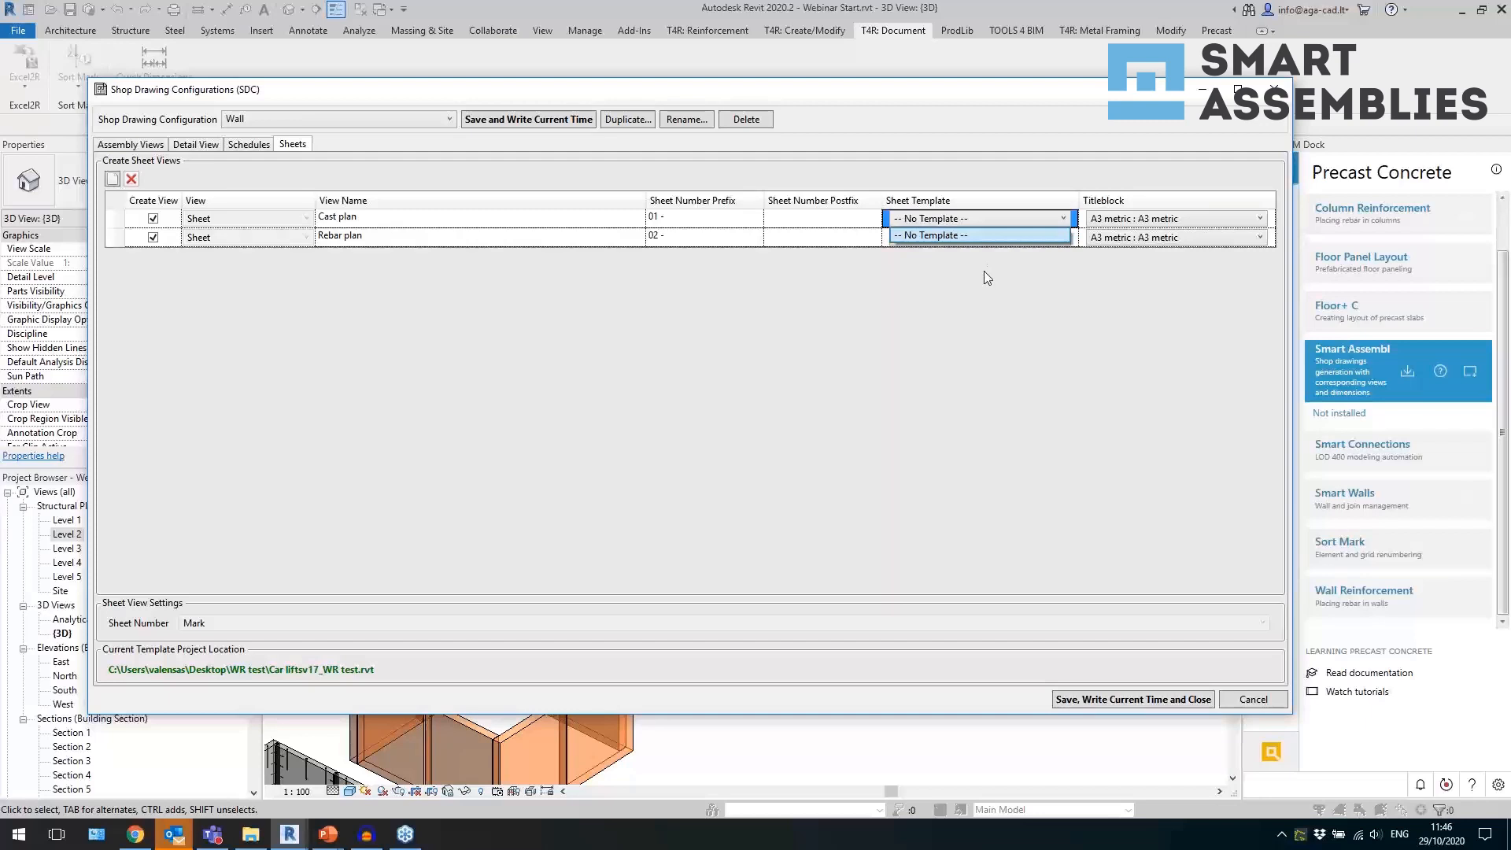
pyautogui.click(986, 280)
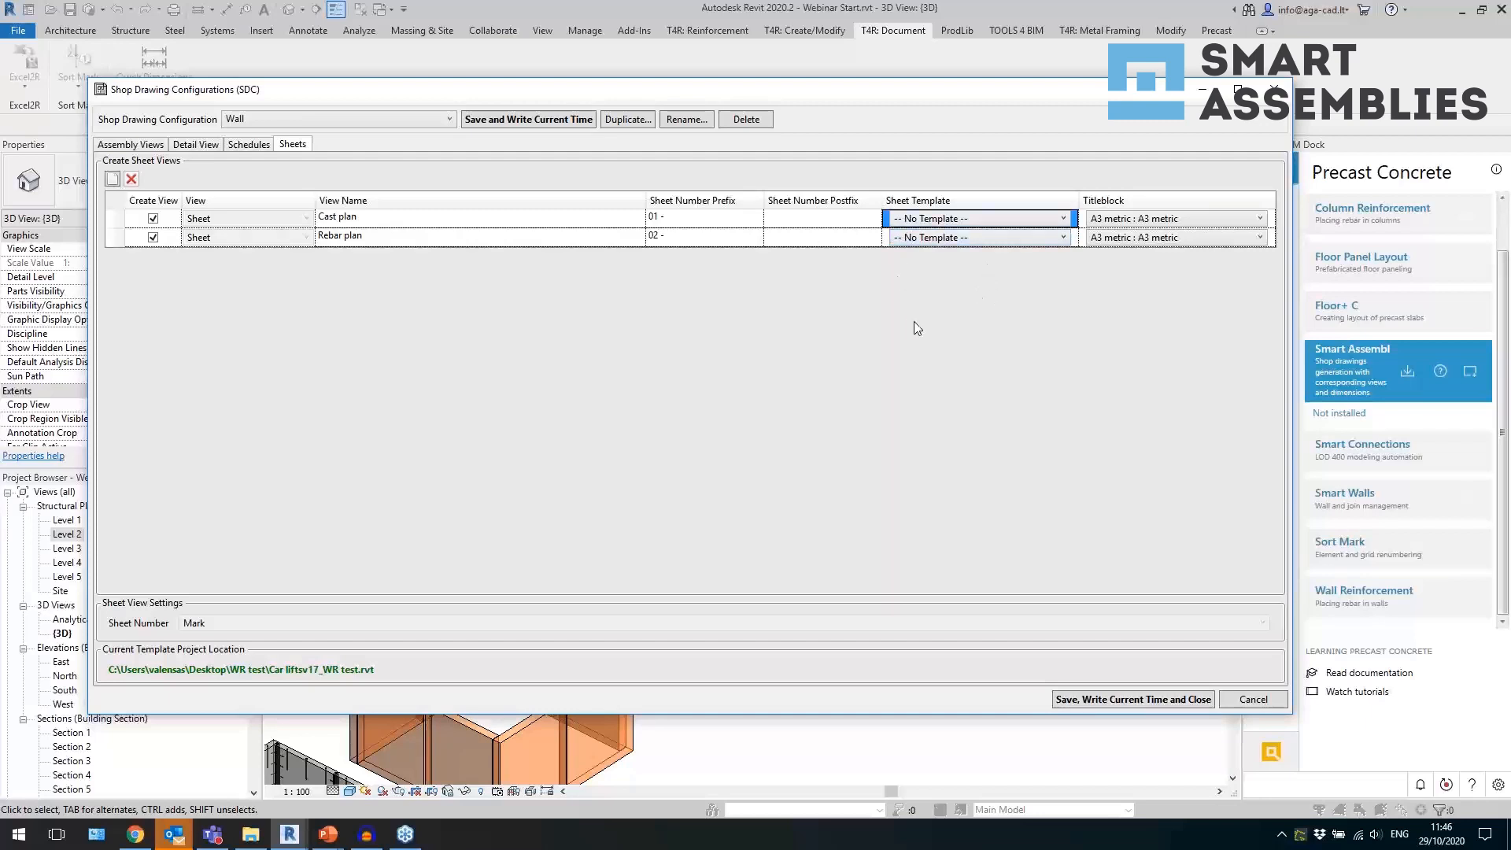
pyautogui.click(1275, 88)
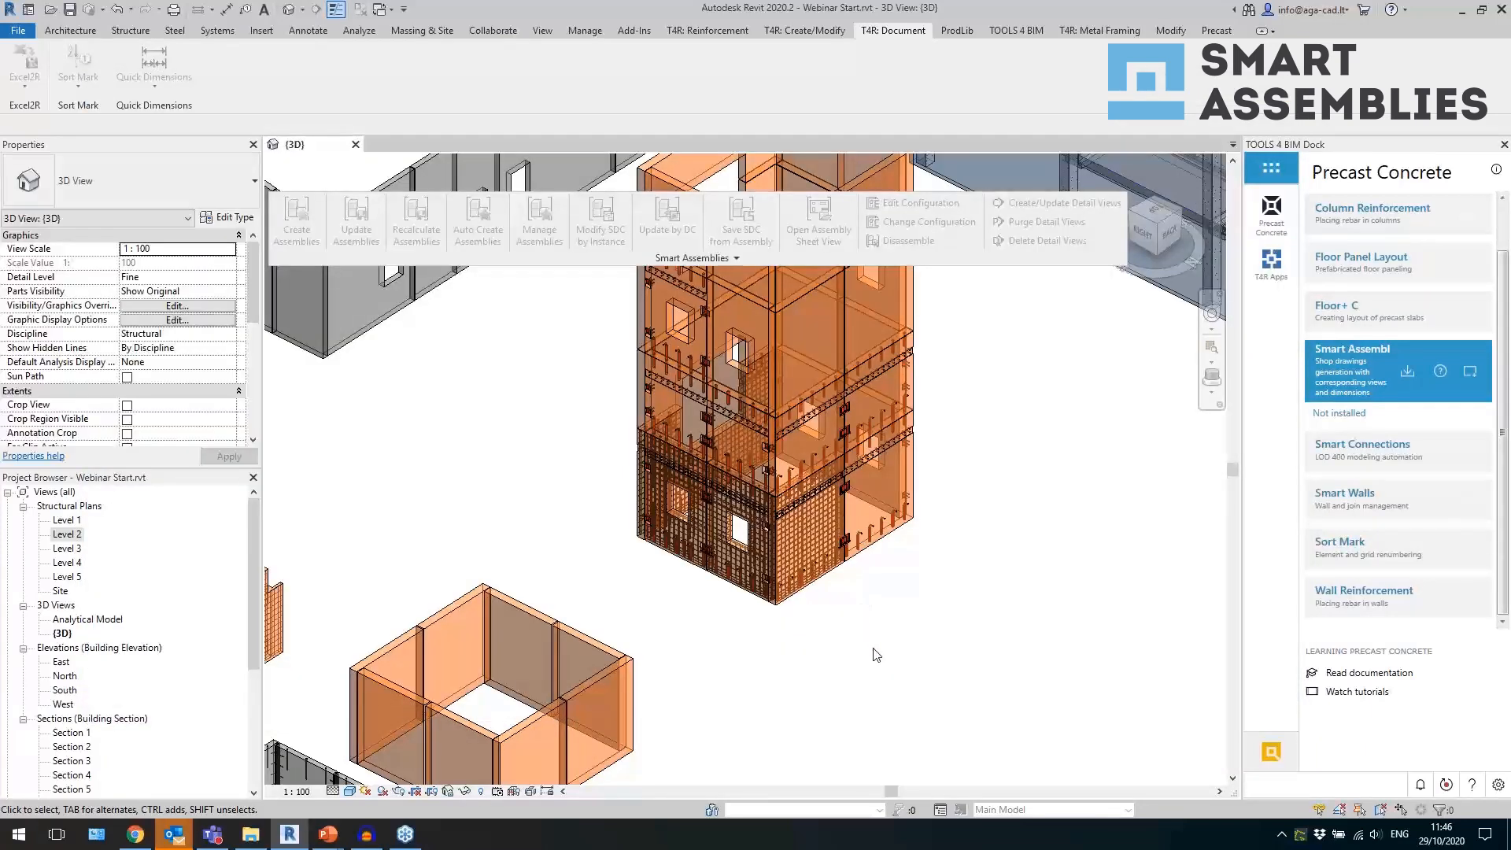
# Delete the GP X_Y and Material Takeoff-SDC-GP X and Y schedules from the Wall shop drawing configuration and save it.
pyautogui.scroll(2, 957, 506)
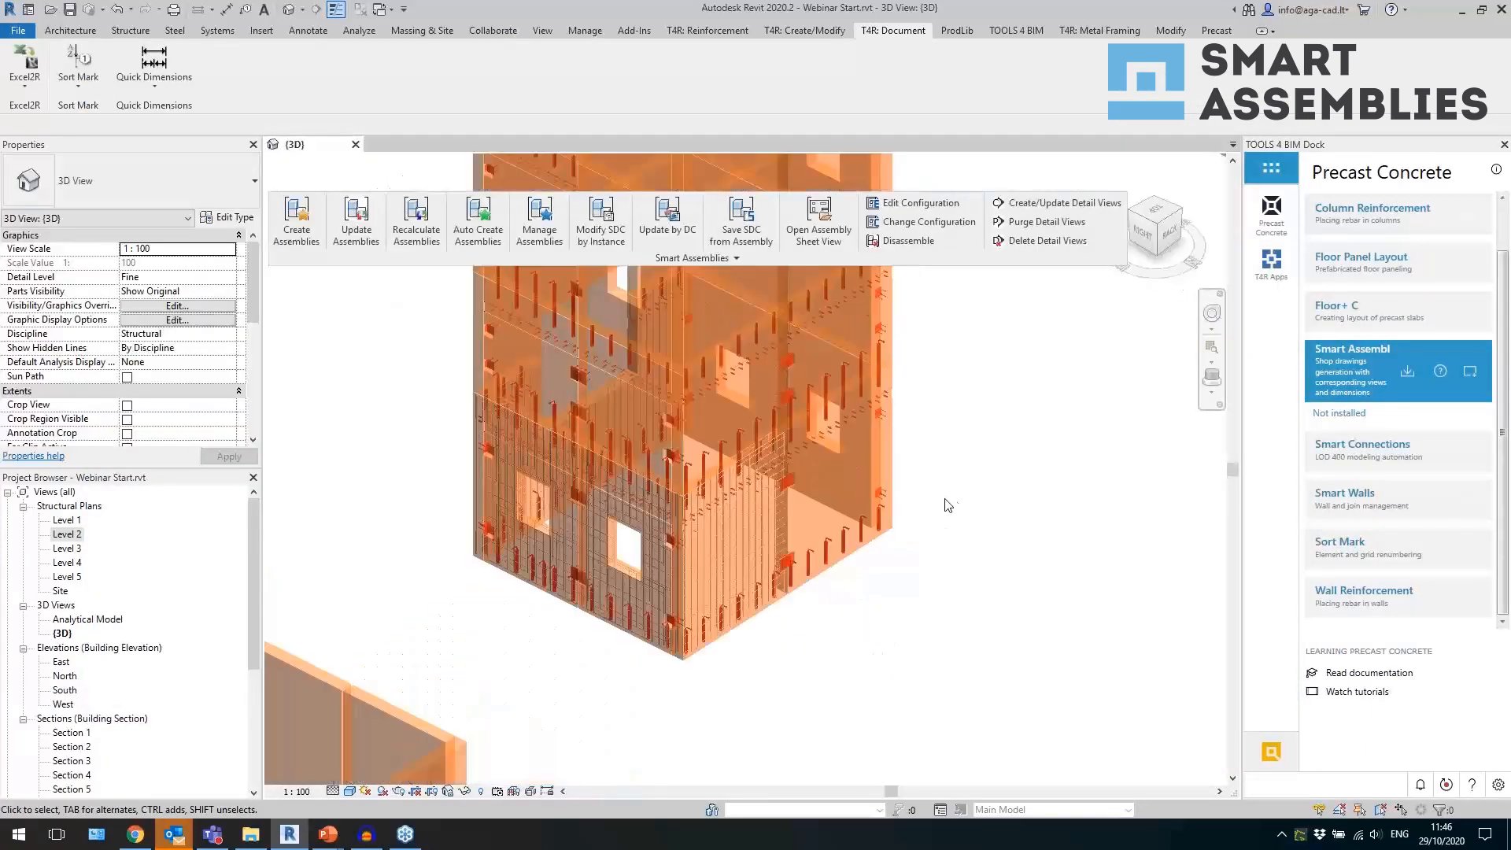
pyautogui.click(706, 260)
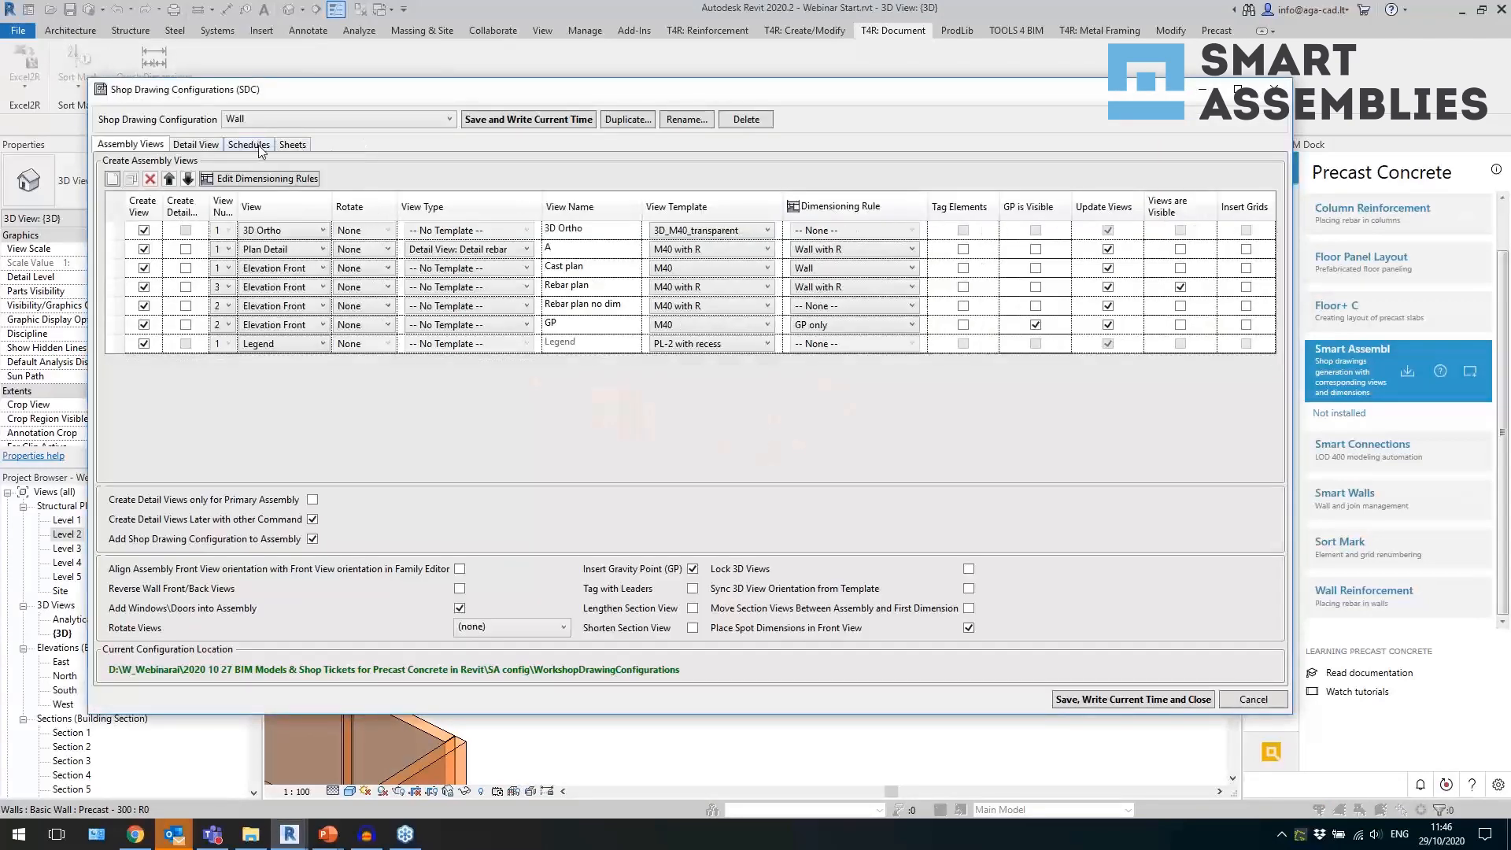
pyautogui.click(249, 145)
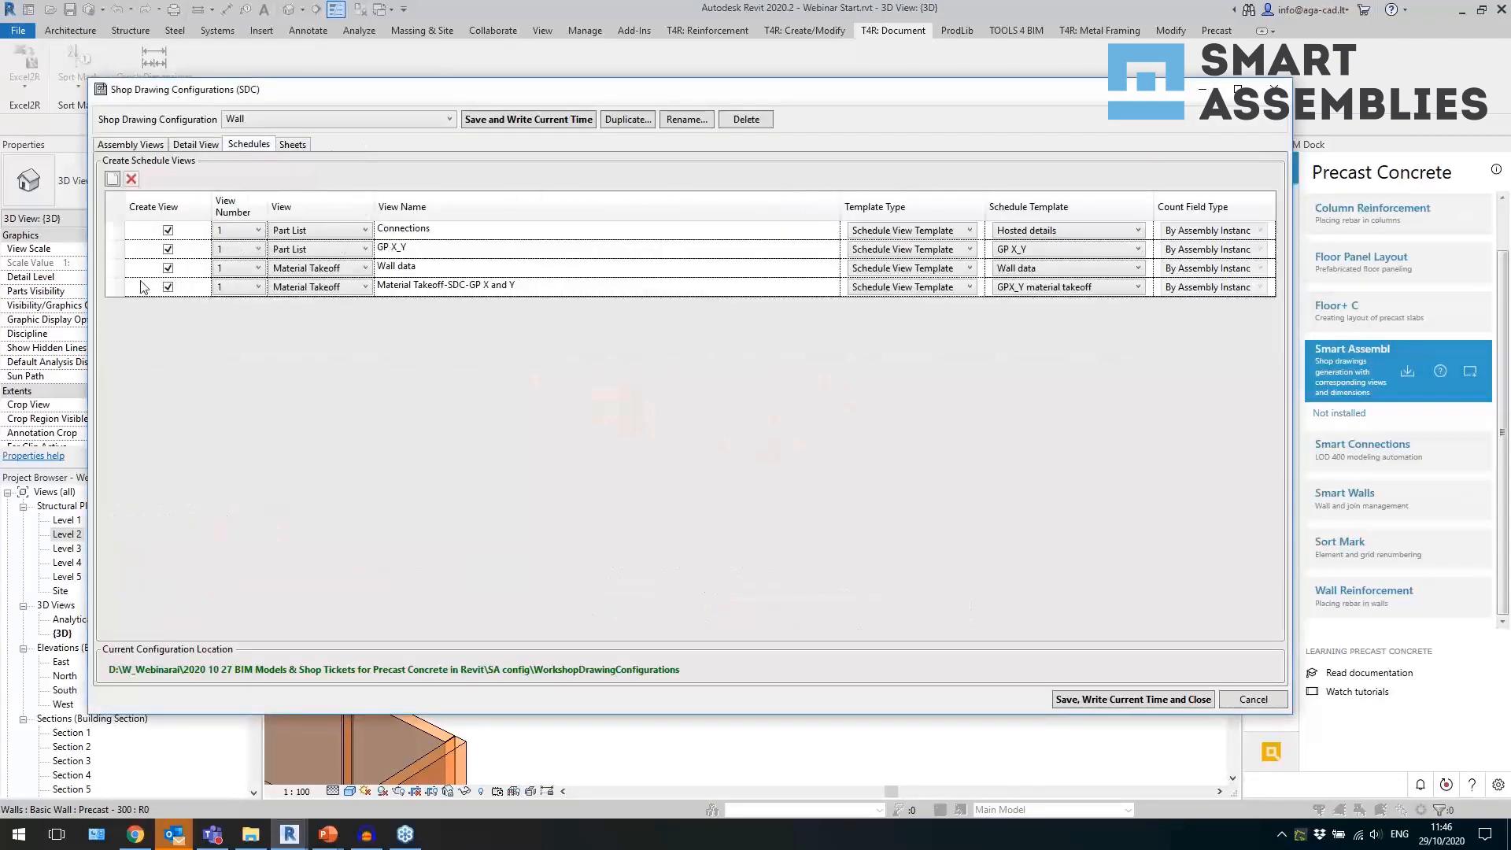
pyautogui.click(115, 249)
pyautogui.click(132, 178)
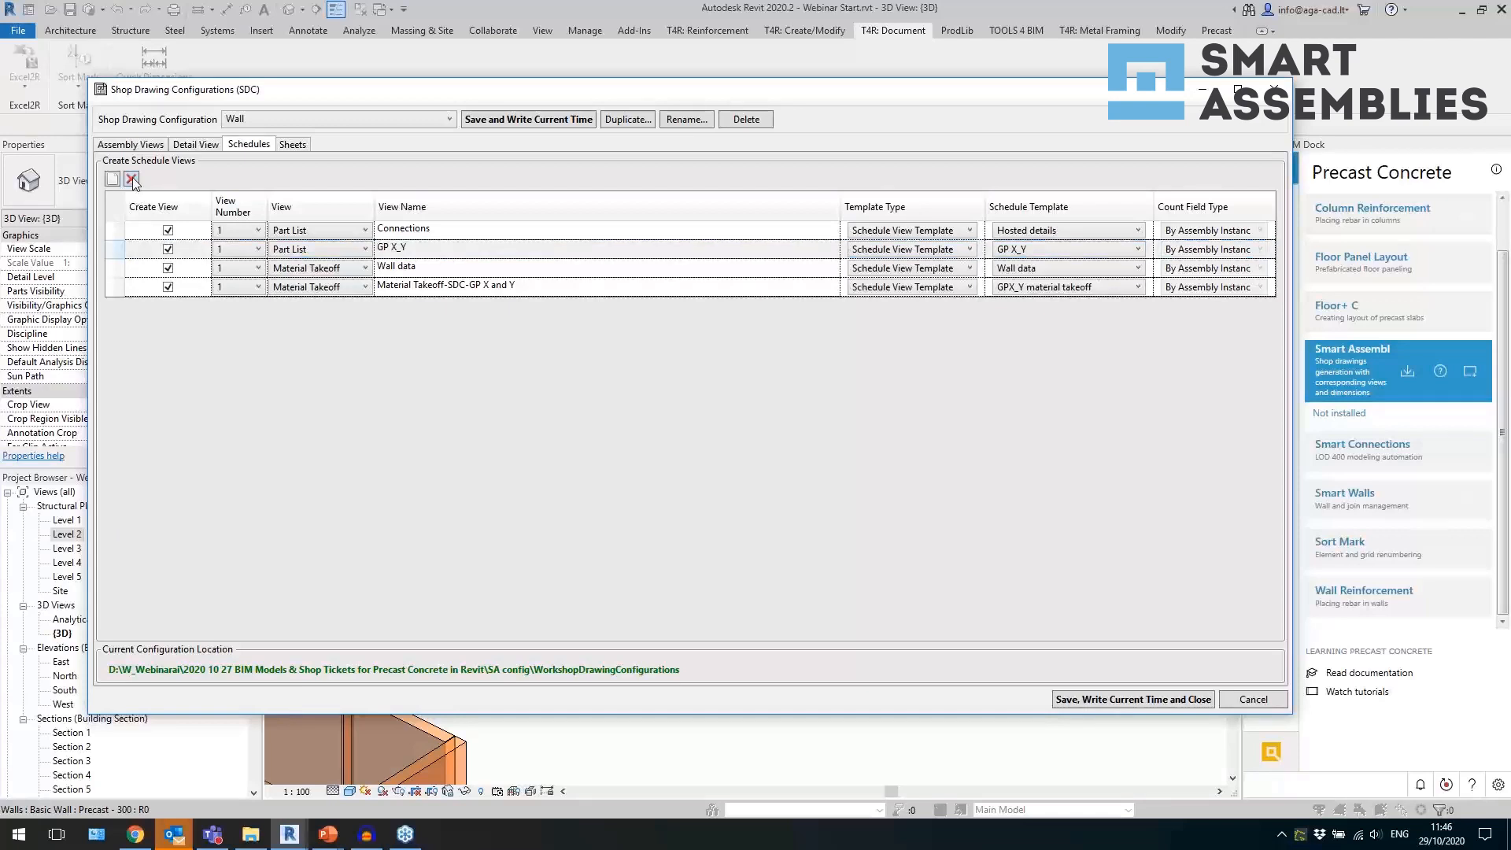
pyautogui.click(115, 272)
pyautogui.click(131, 179)
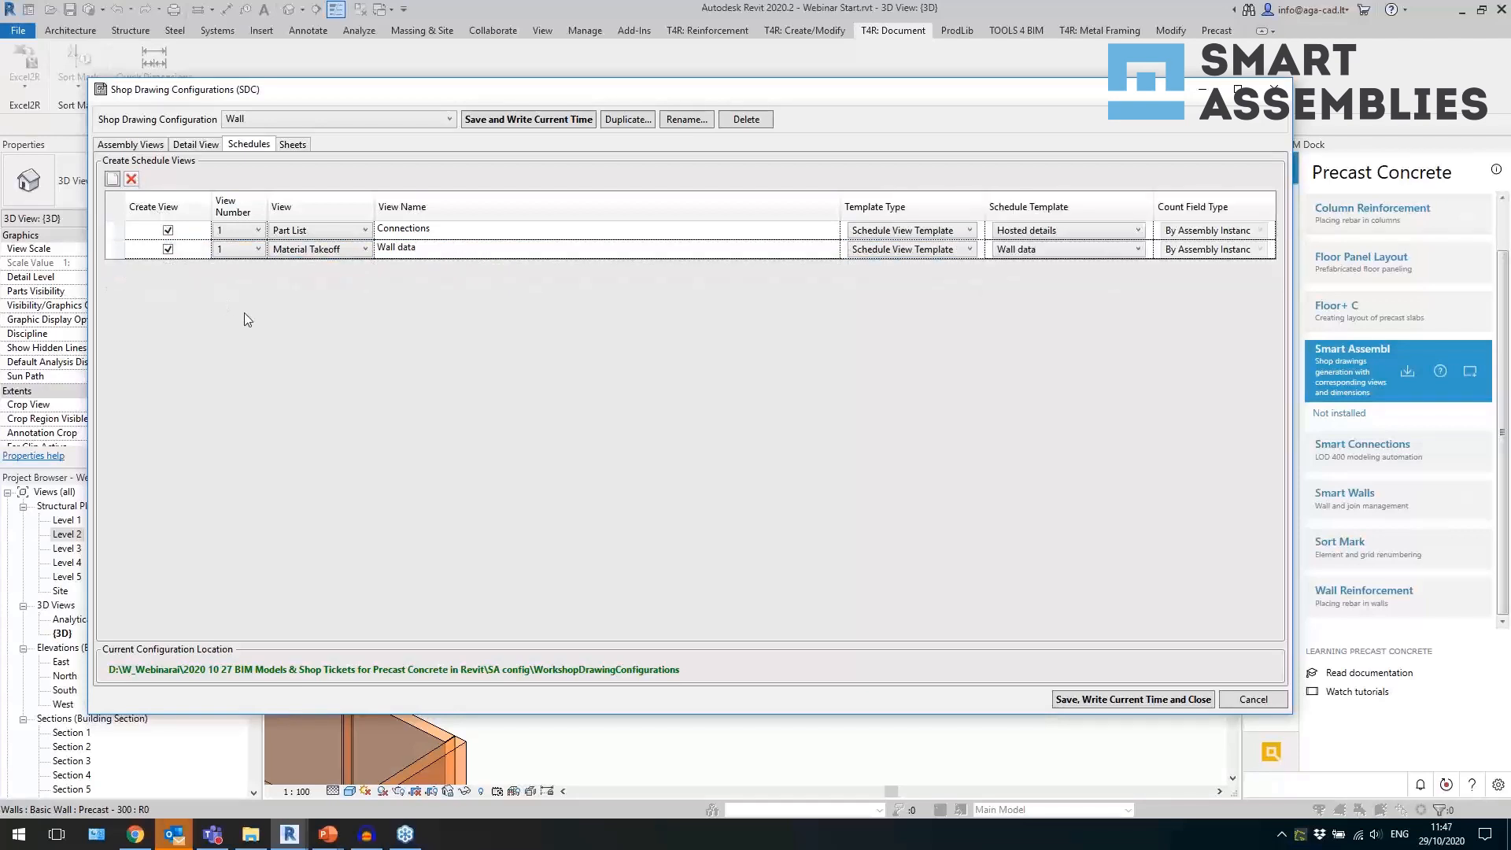
pyautogui.click(1079, 701)
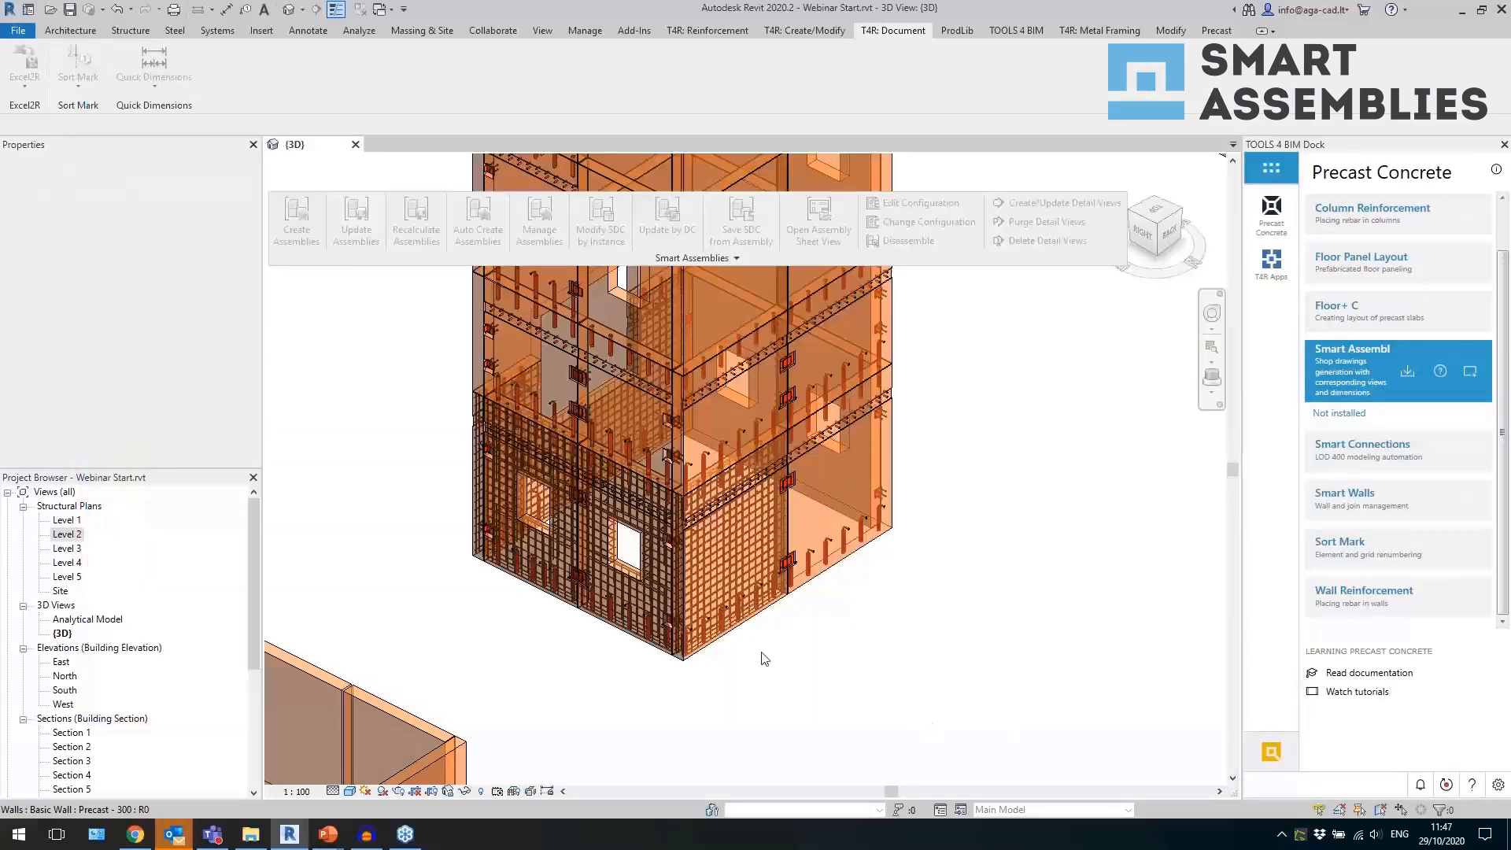
# Check the Mark of the reinforced ground-floor corner wall without windows and create its assembly with the Wall shop drawing configuration.
pyautogui.click(725, 644)
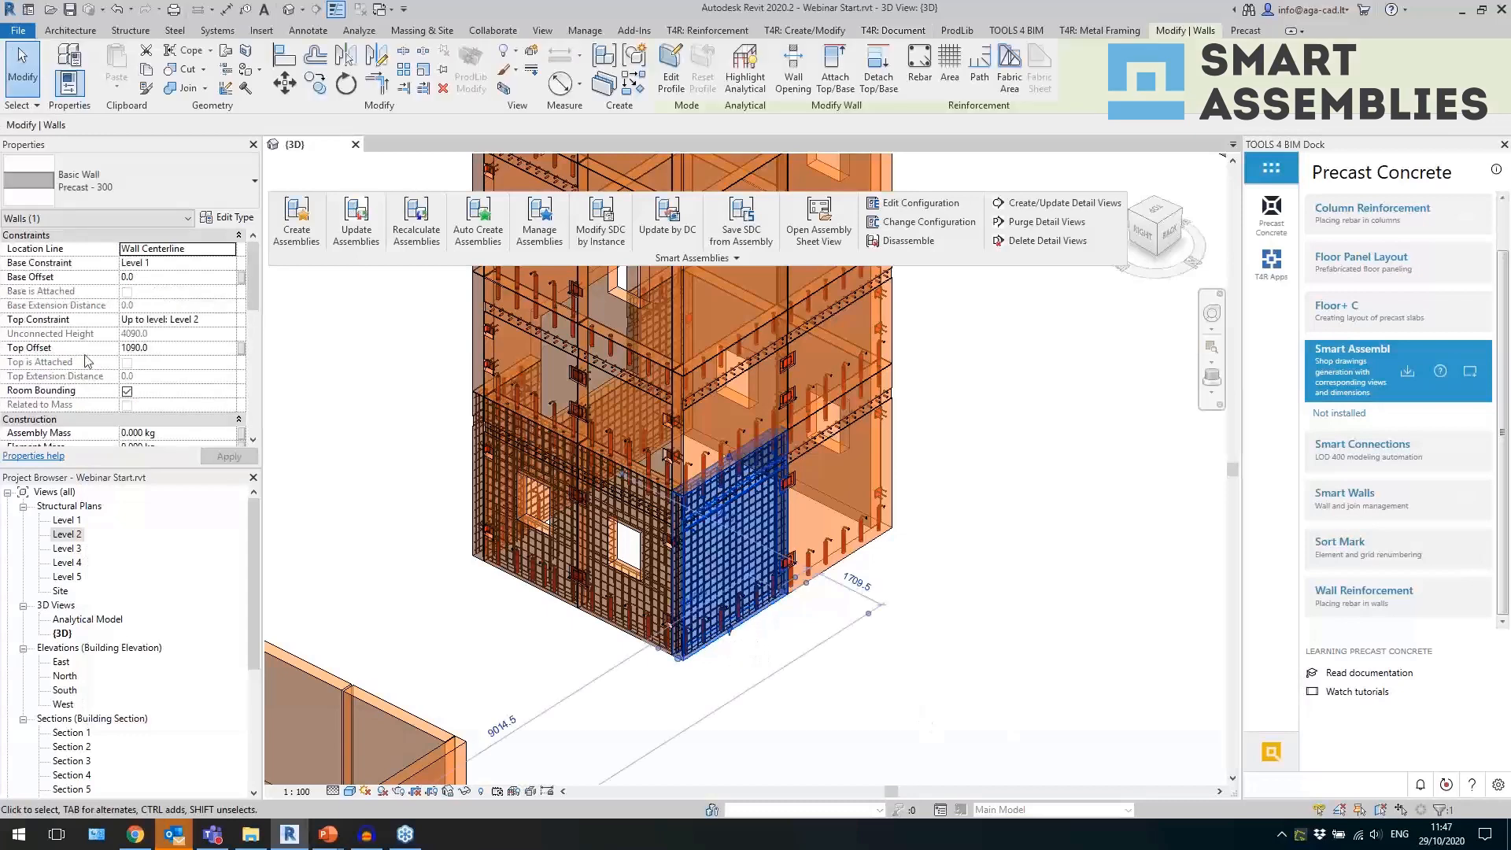
pyautogui.scroll(-3, 219, 334)
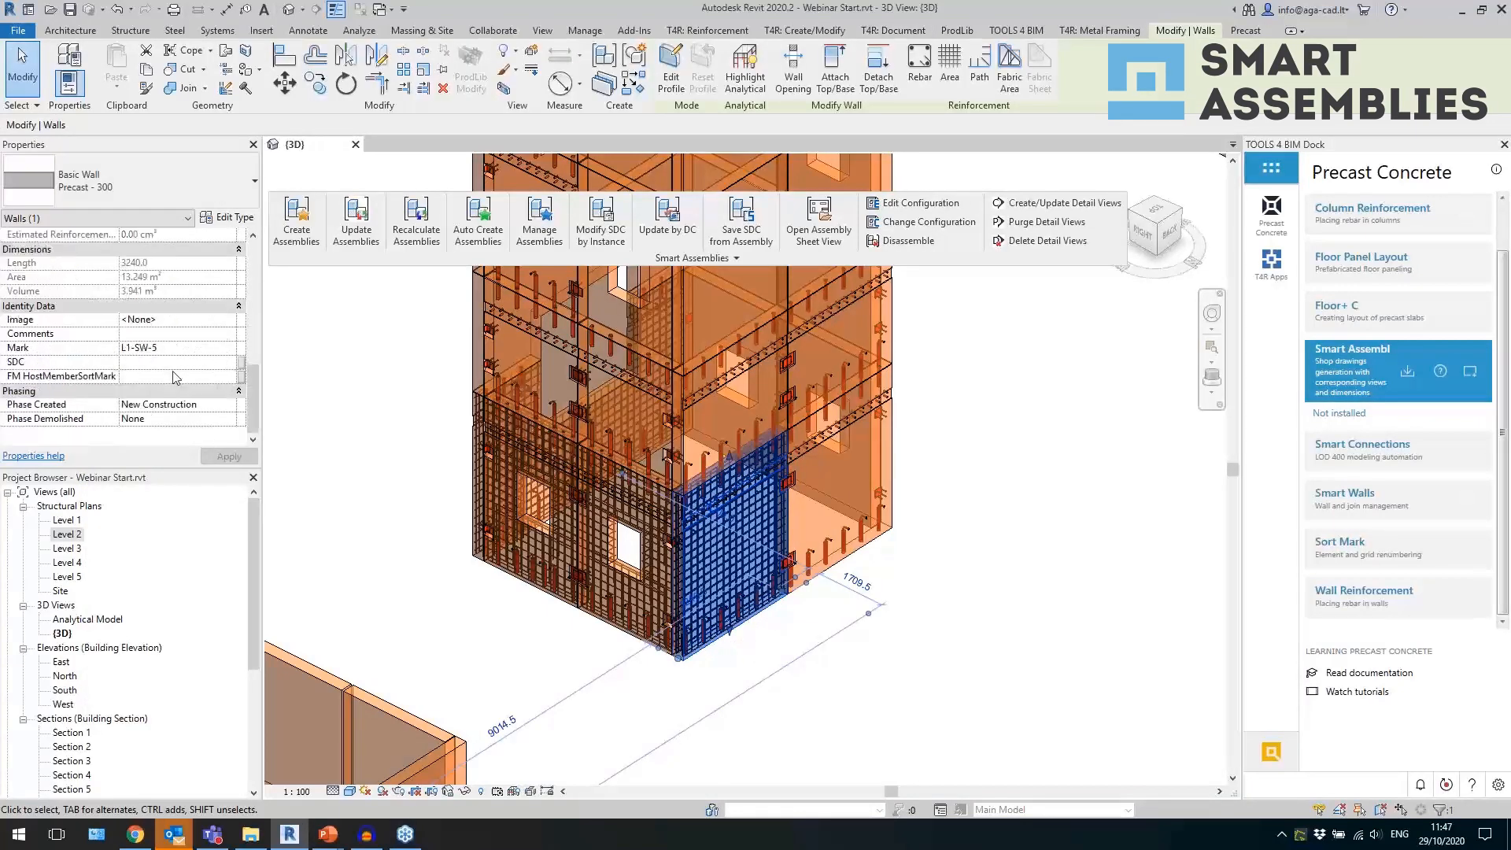
pyautogui.click(132, 353)
pyautogui.click(297, 220)
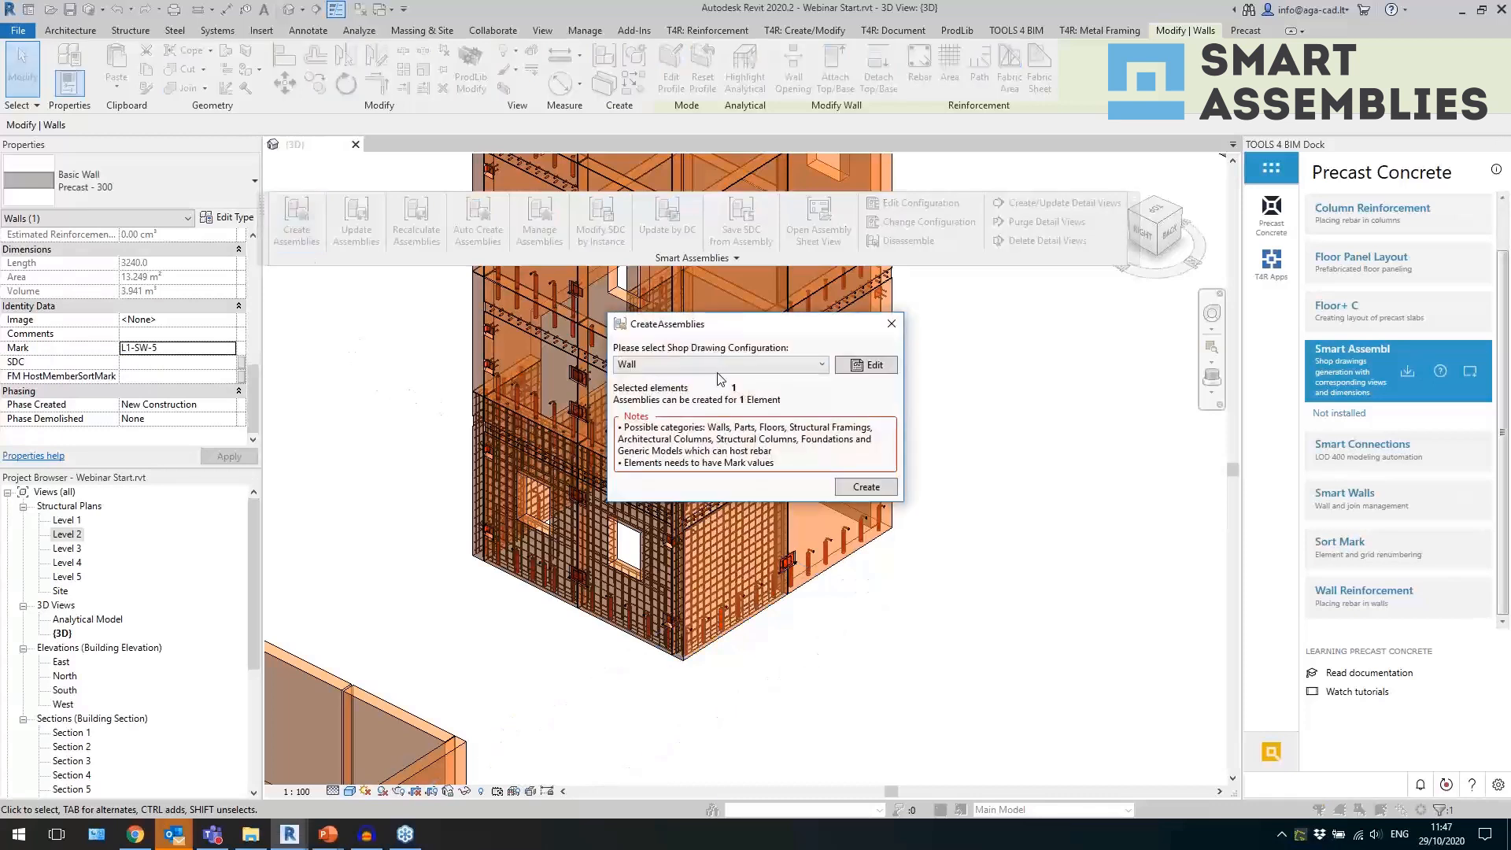
pyautogui.click(866, 488)
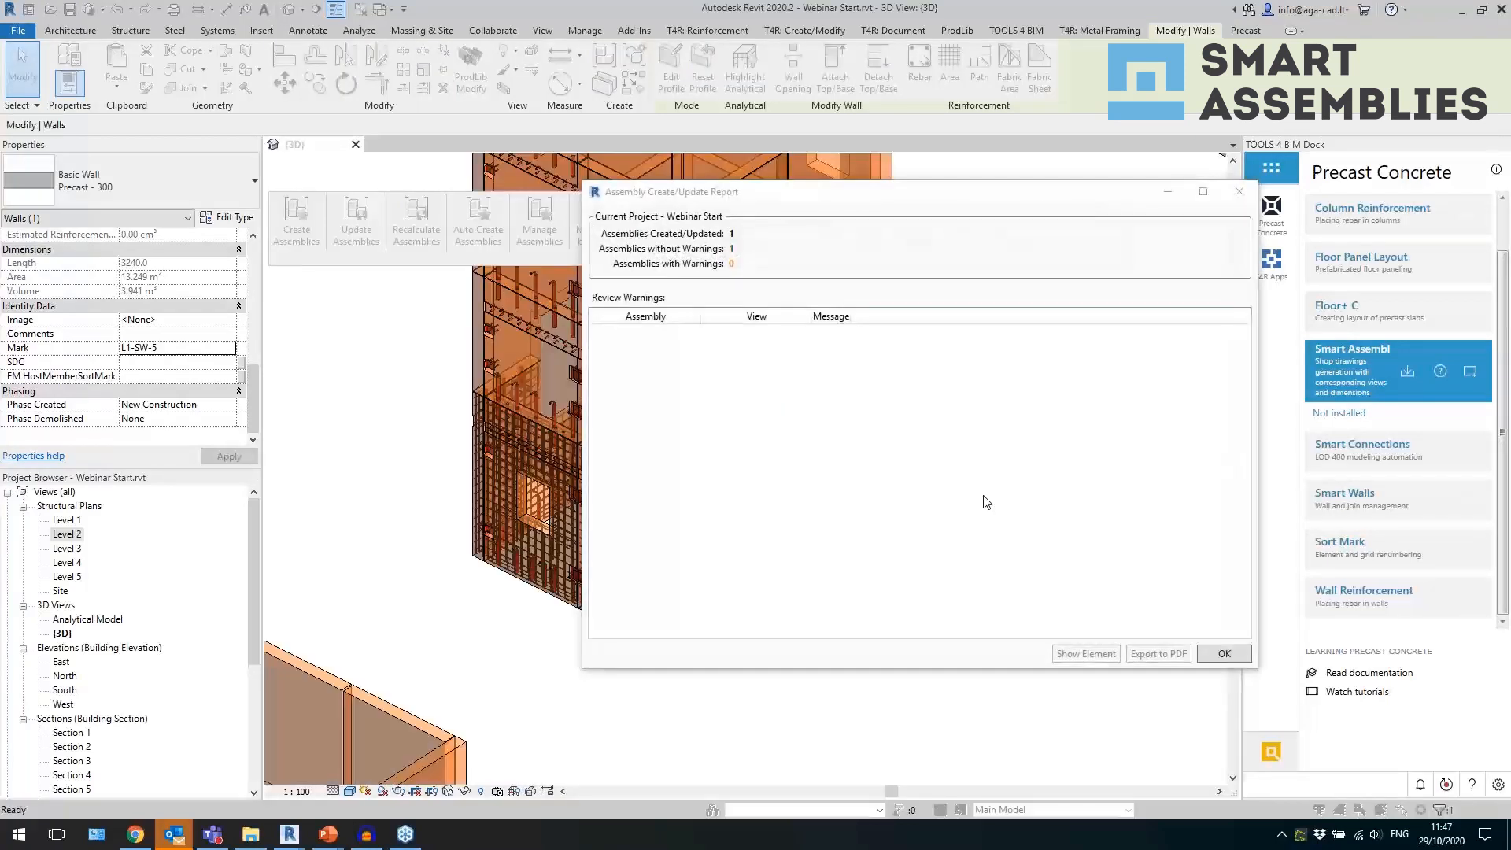
pyautogui.click(1224, 654)
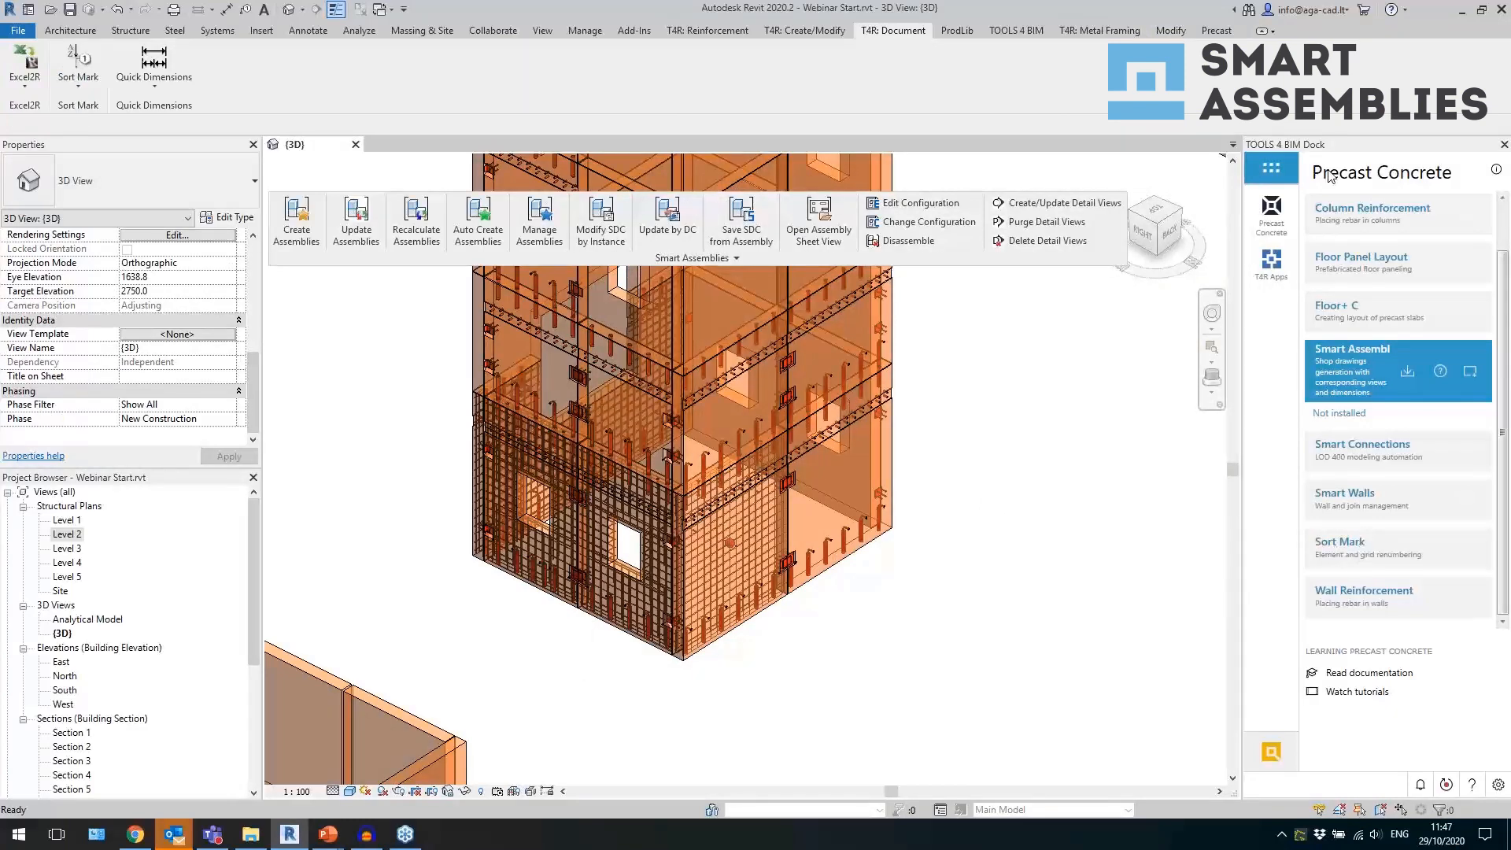
# Switch to Chrome to view the AGACAD website's home page and product navigation, and return to Revit.
pyautogui.click(150, 833)
pyautogui.scroll(1, 256, 276)
pyautogui.click(105, 9)
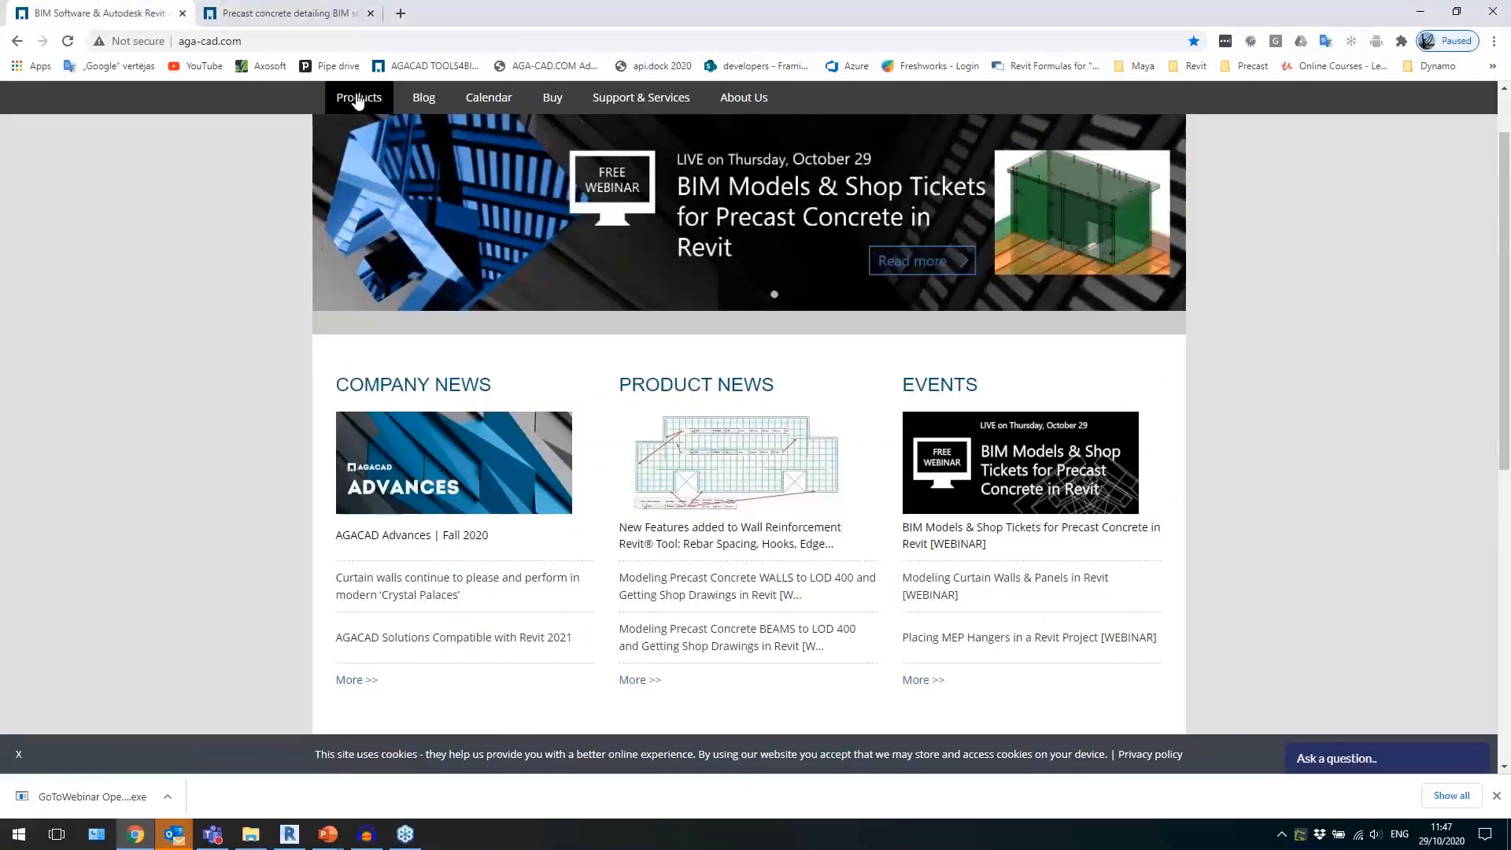
pyautogui.click(356, 98)
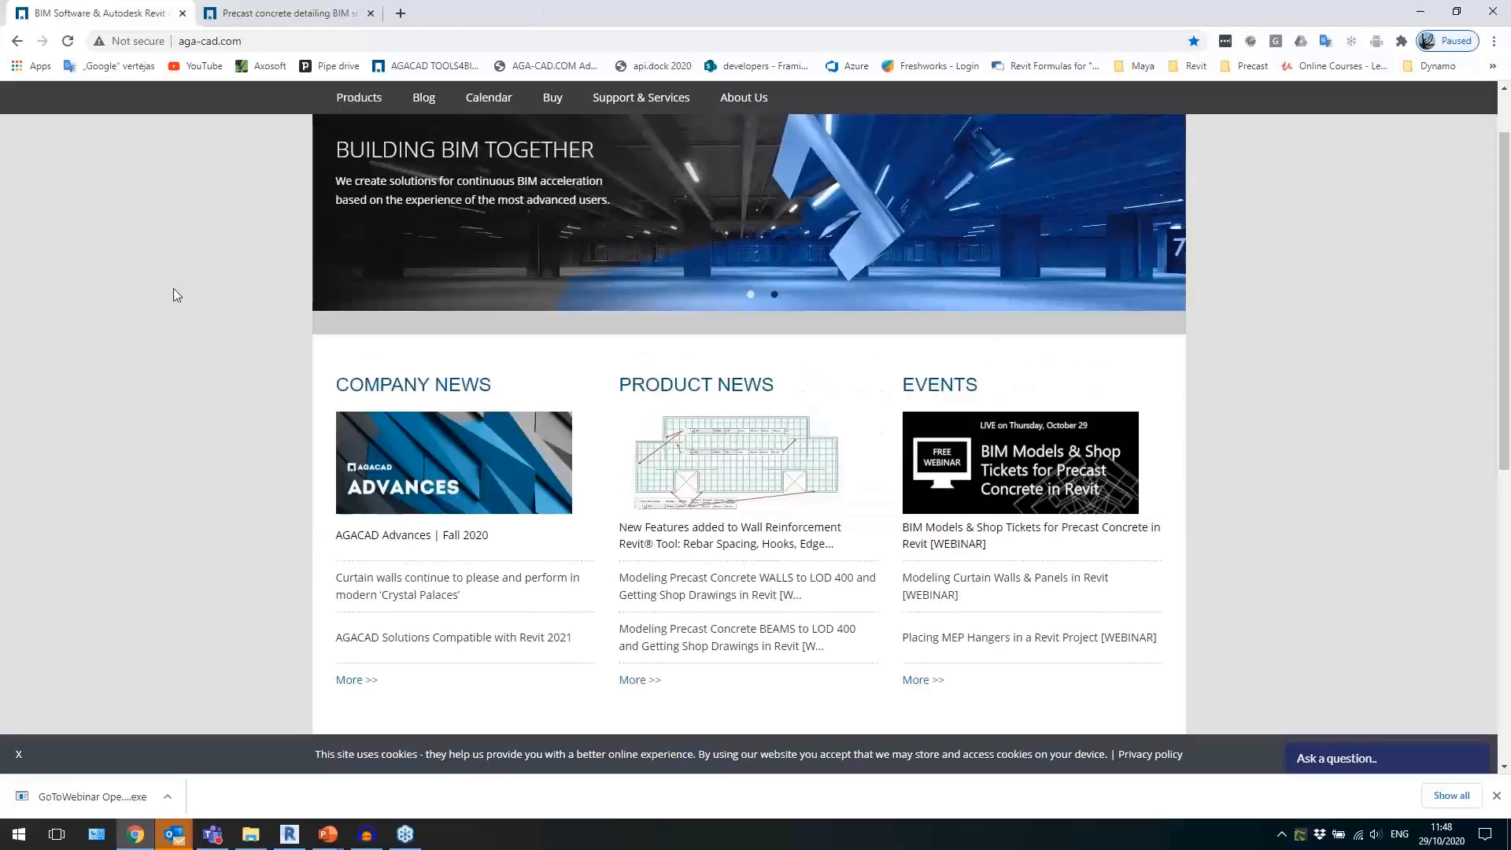
pyautogui.click(291, 835)
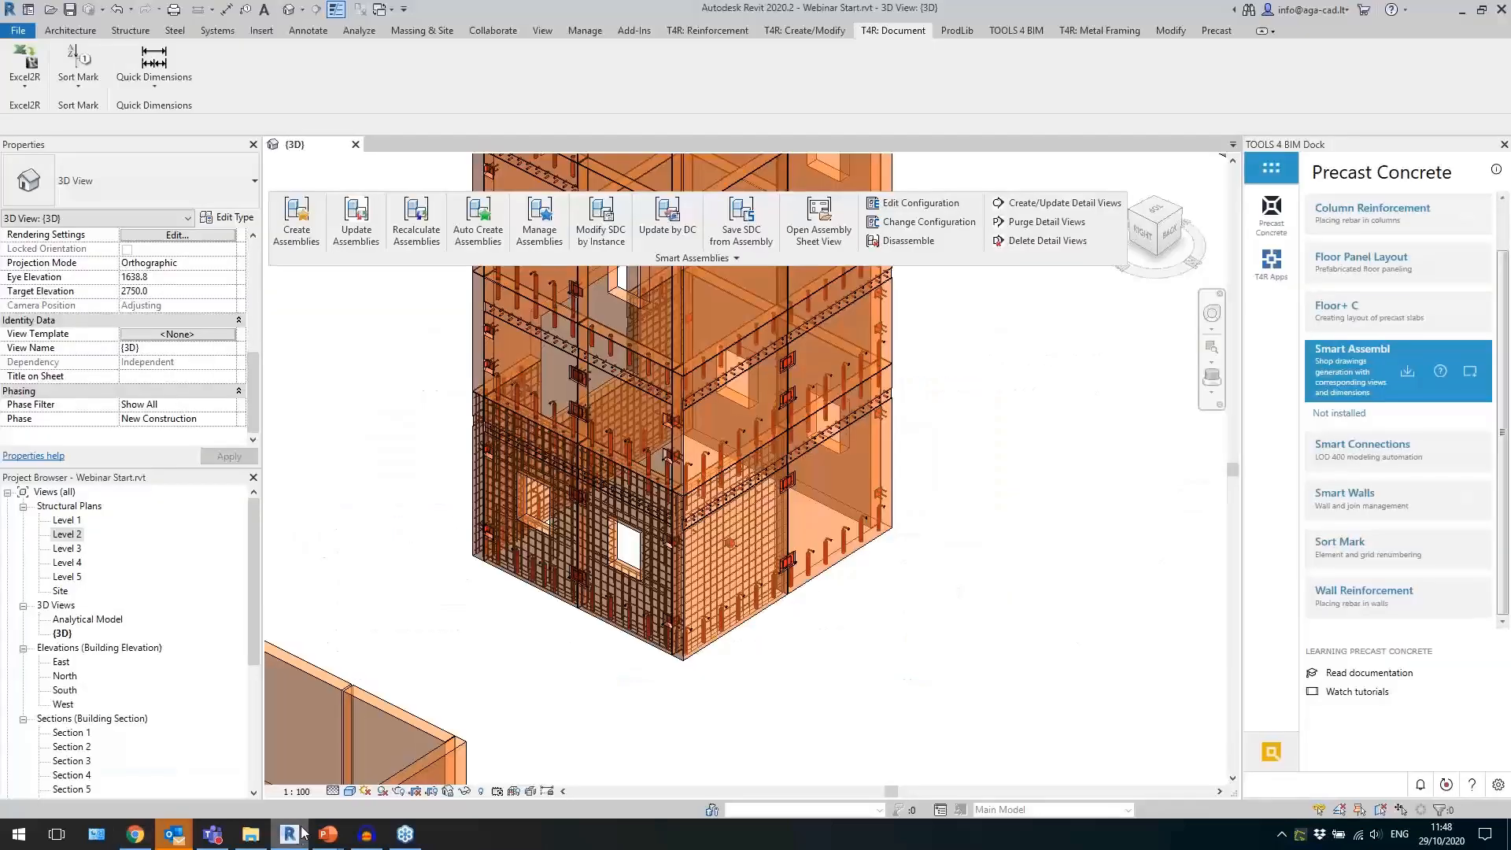
# Inspect the new wall assembly in the 3D view and examine its assembly mass property.
pyautogui.click(728, 648)
pyautogui.keyDown('shift'); pyautogui.moveTo(728, 647); pyautogui.dragTo(966, 573, button='middle'); pyautogui.keyUp('shift')
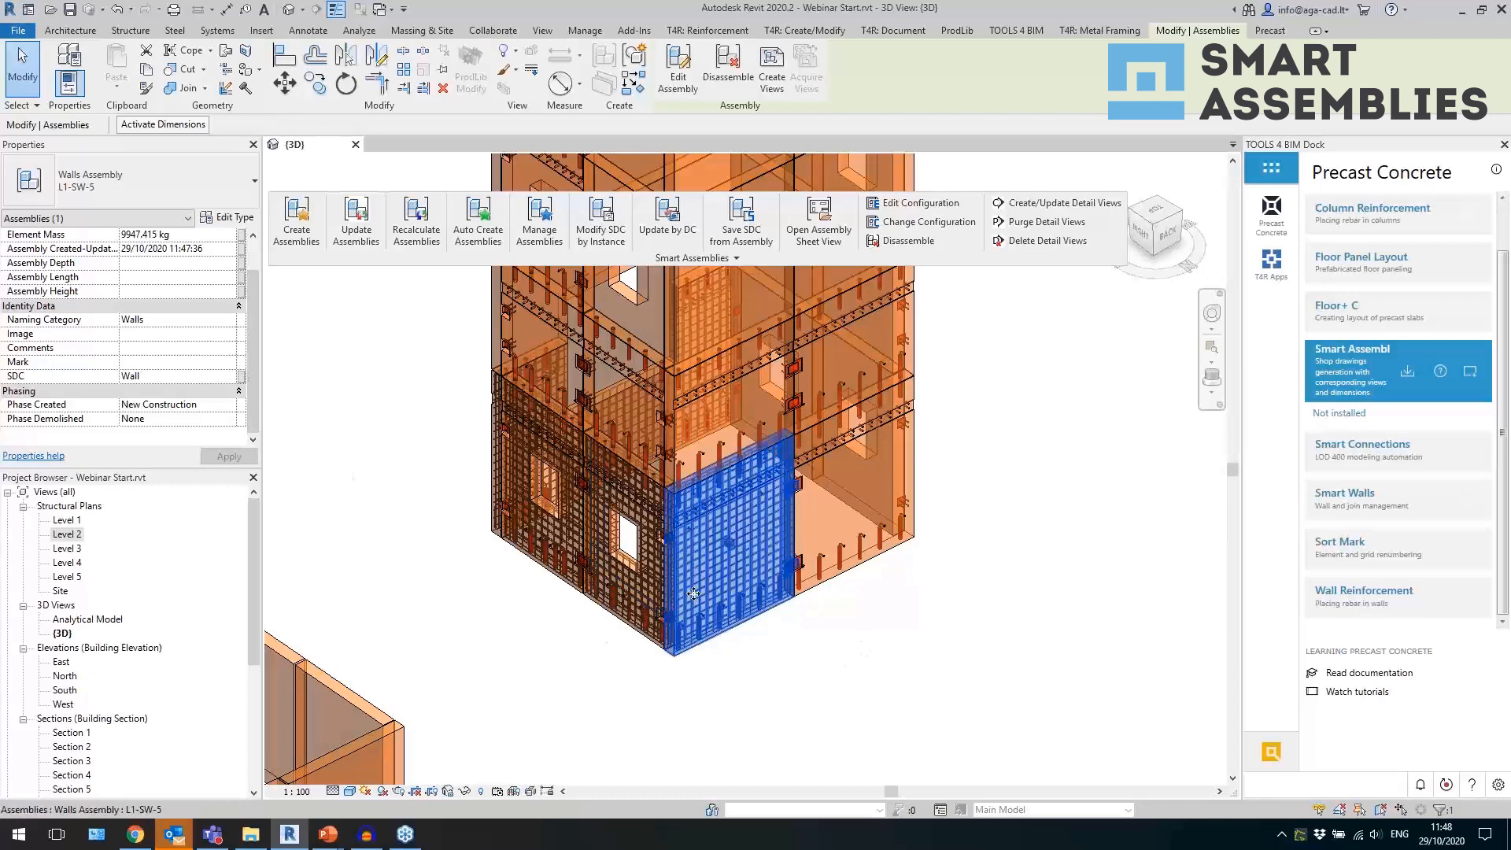
pyautogui.scroll(2, 150, 311)
pyautogui.click(178, 248)
pyautogui.click(668, 675)
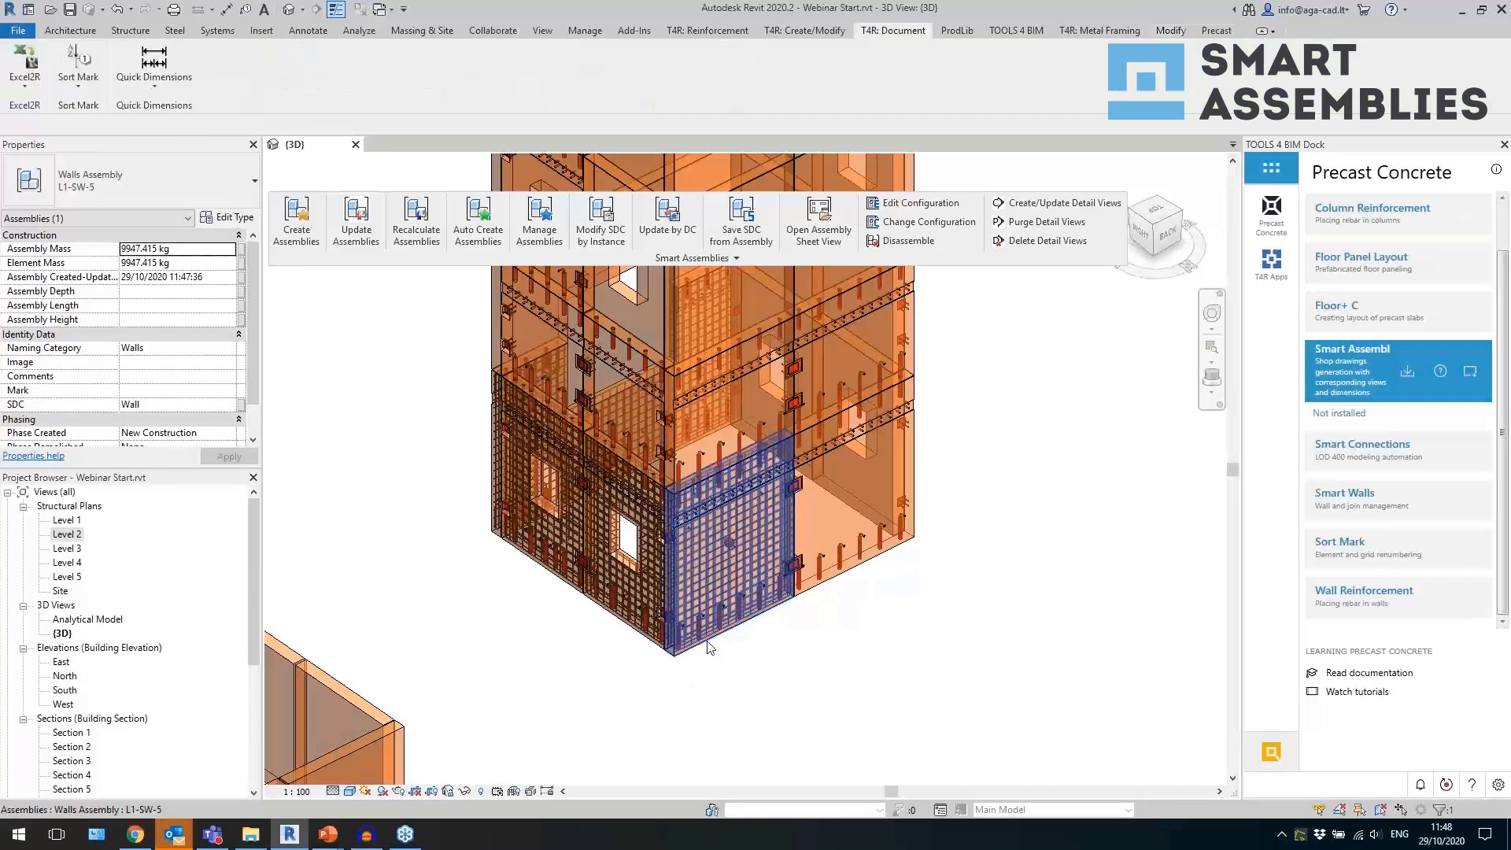
# Temporarily isolate the L1-SW-5 wall assembly in the 3D view.
pyautogui.scroll(4, 673, 688)
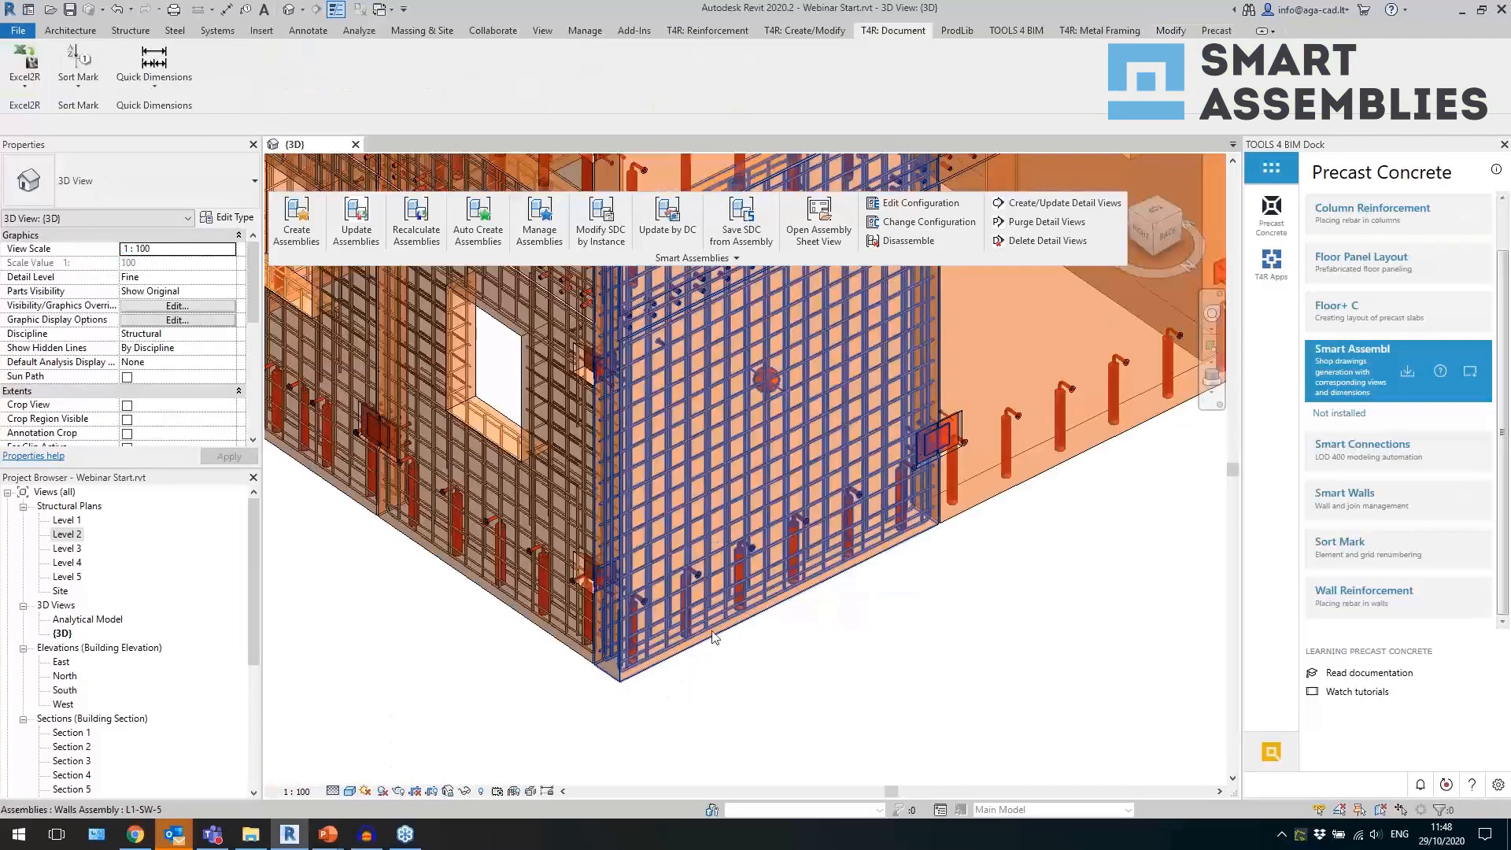
pyautogui.click(710, 643)
pyautogui.scroll(-3, 740, 432)
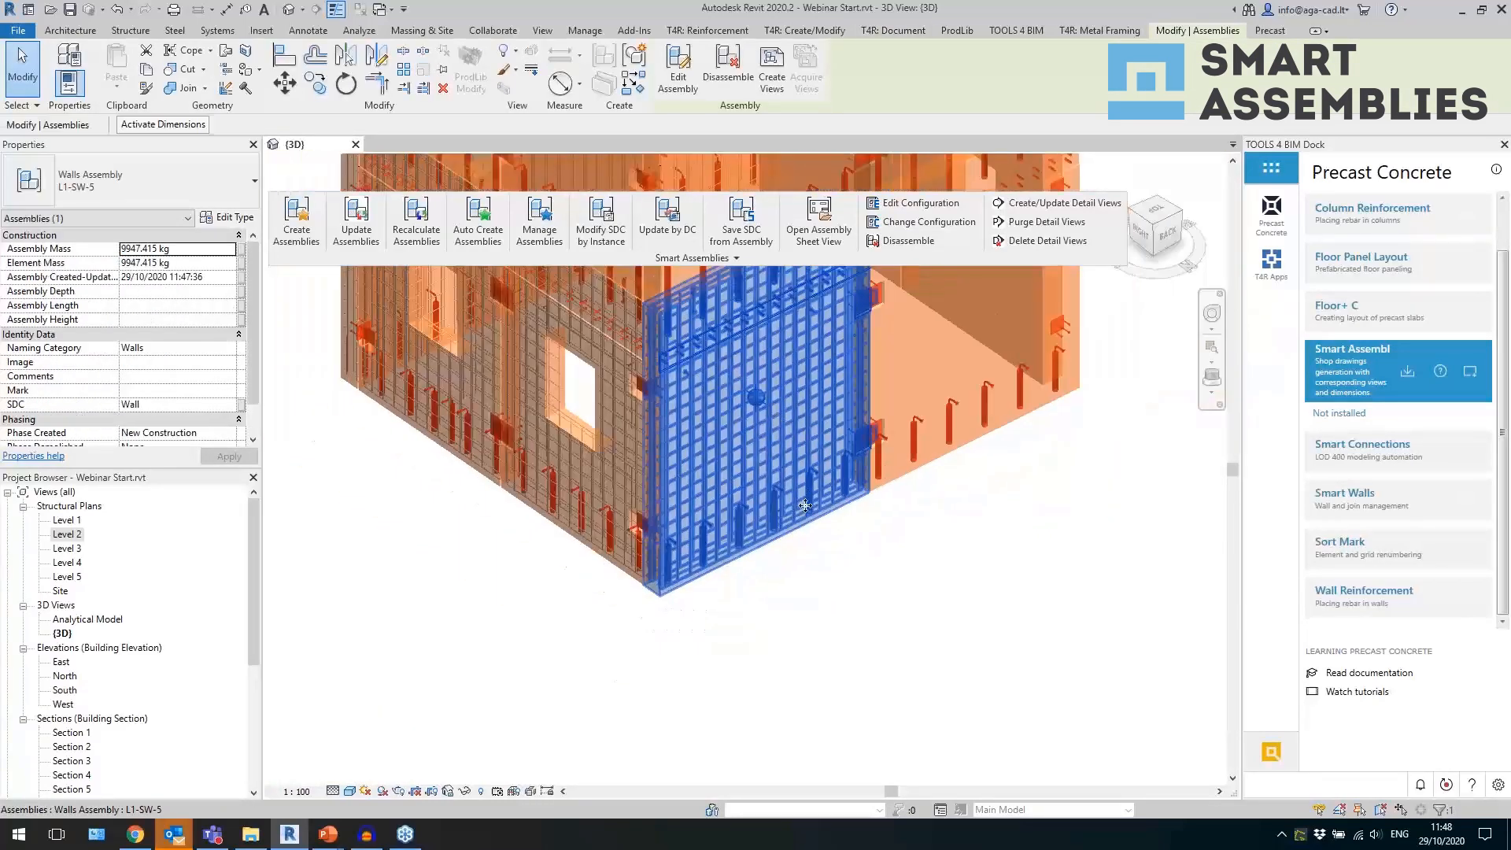
pyautogui.press('h')
pyautogui.press('i')
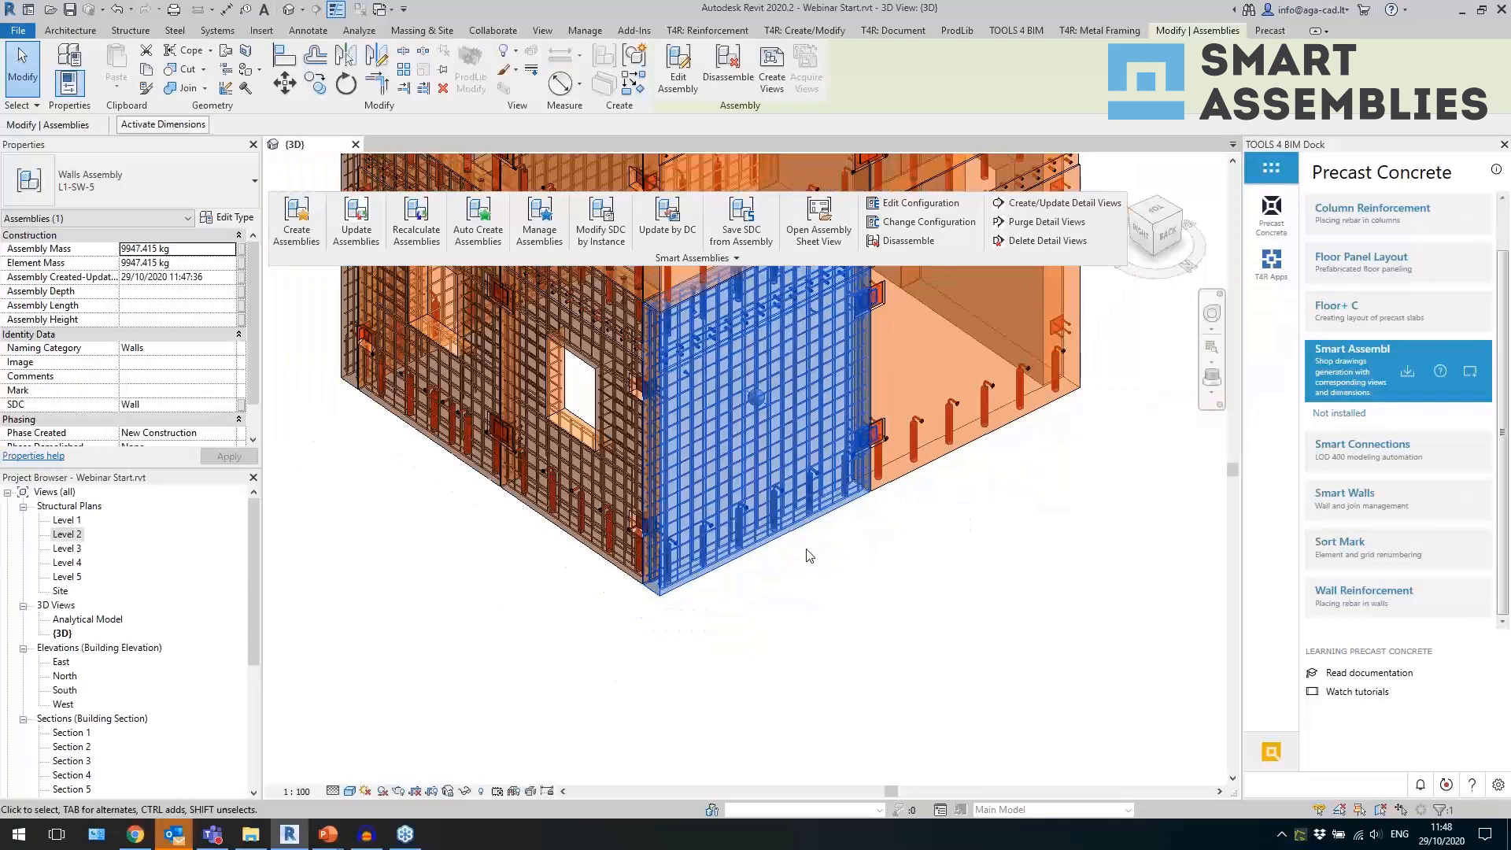
pyautogui.scroll(-2, 683, 645)
pyautogui.scroll(1, 909, 406)
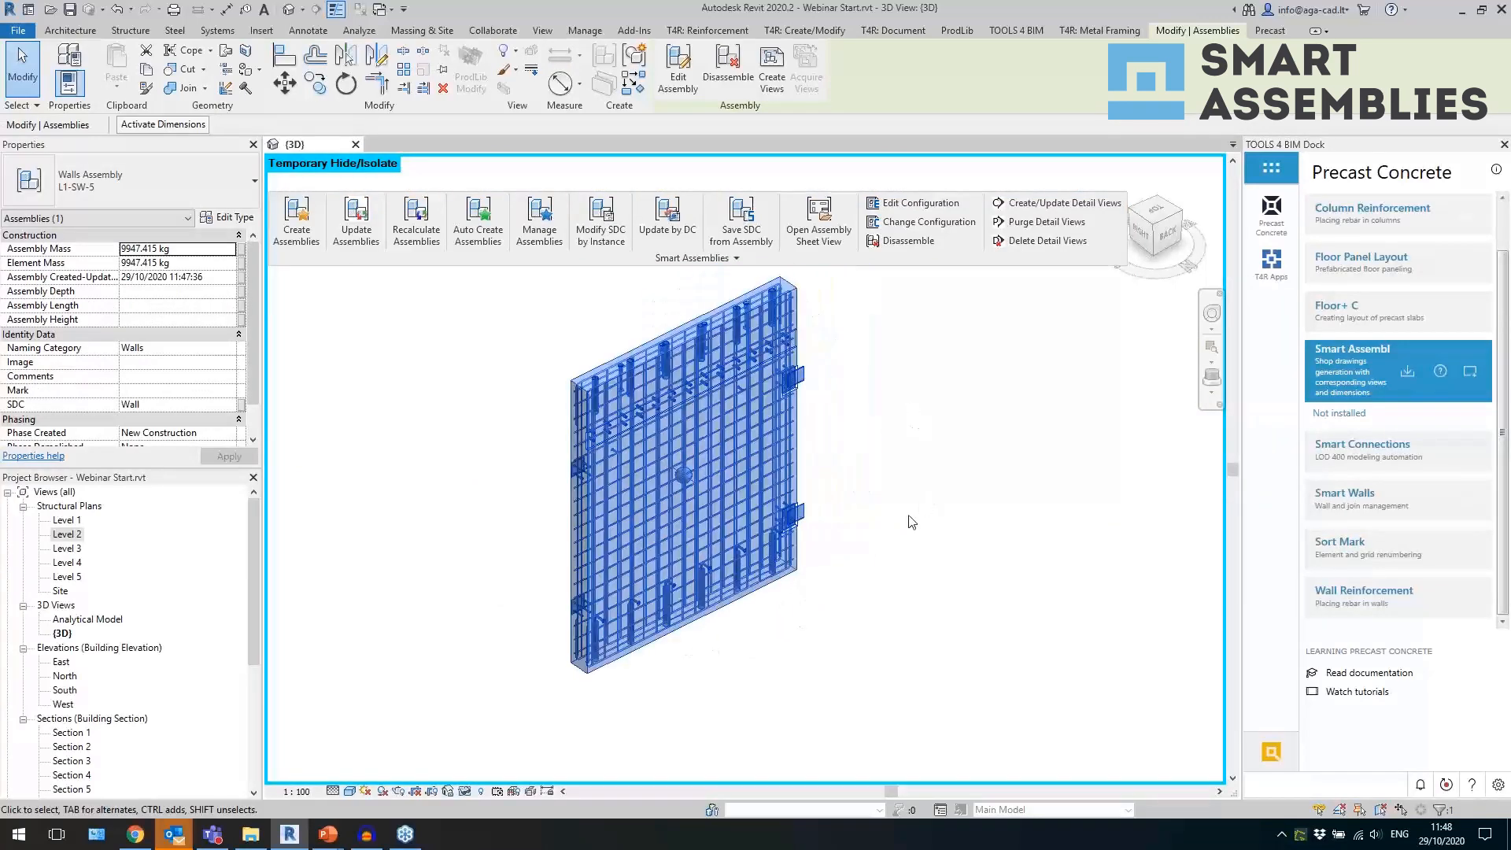
# Inspect the isolated assembly from its back side and select the upper recess with loose plate on the wall's edge.
pyautogui.click(917, 484)
pyautogui.keyDown('shift'); pyautogui.moveTo(921, 469); pyautogui.dragTo(875, 427, button='middle'); pyautogui.keyUp('shift')
pyautogui.scroll(3, 788, 417)
pyautogui.click(809, 404)
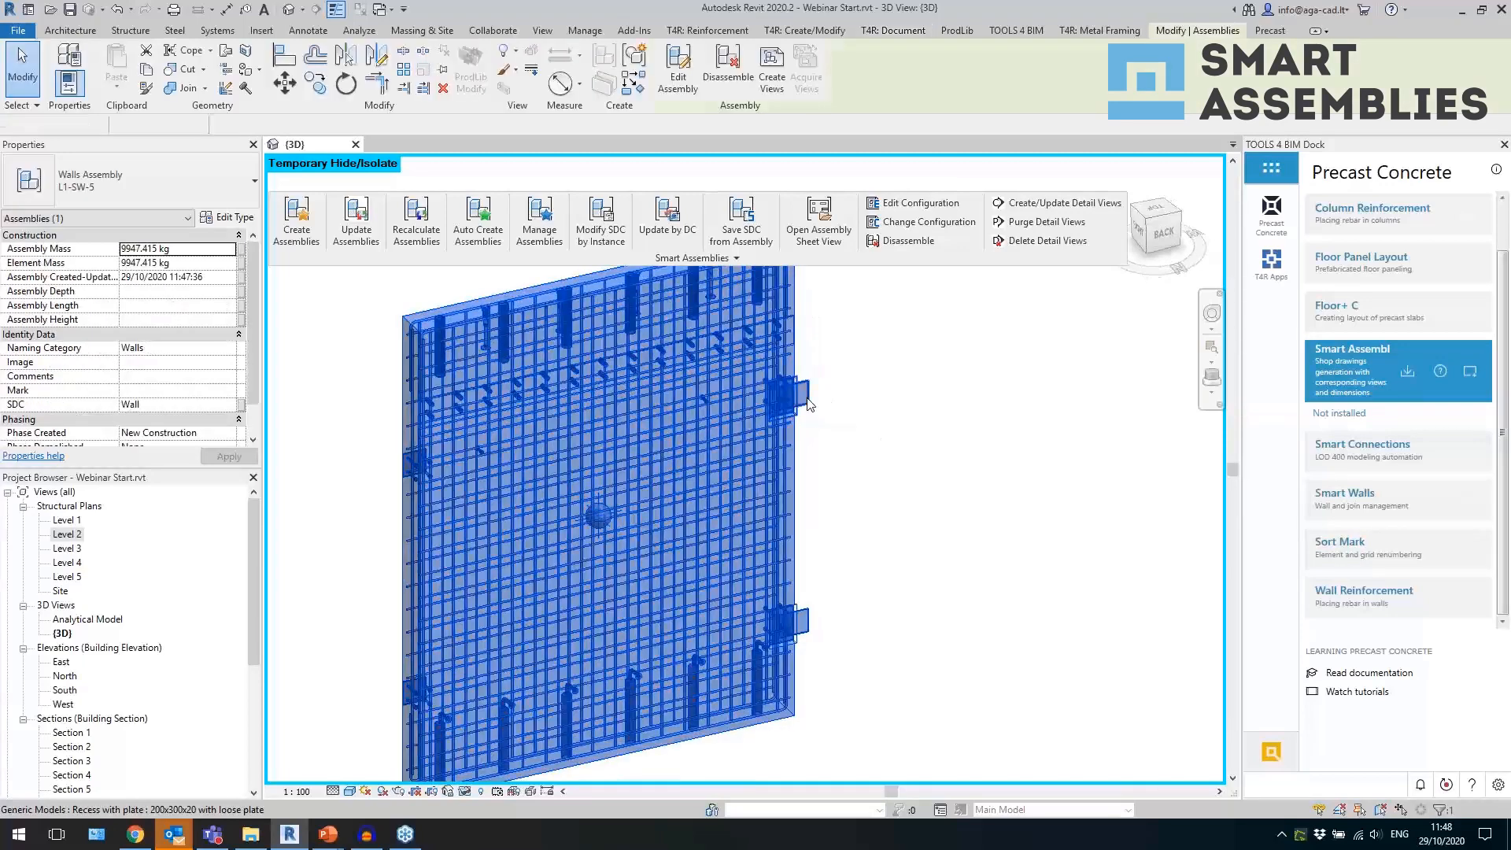
pyautogui.click(780, 385)
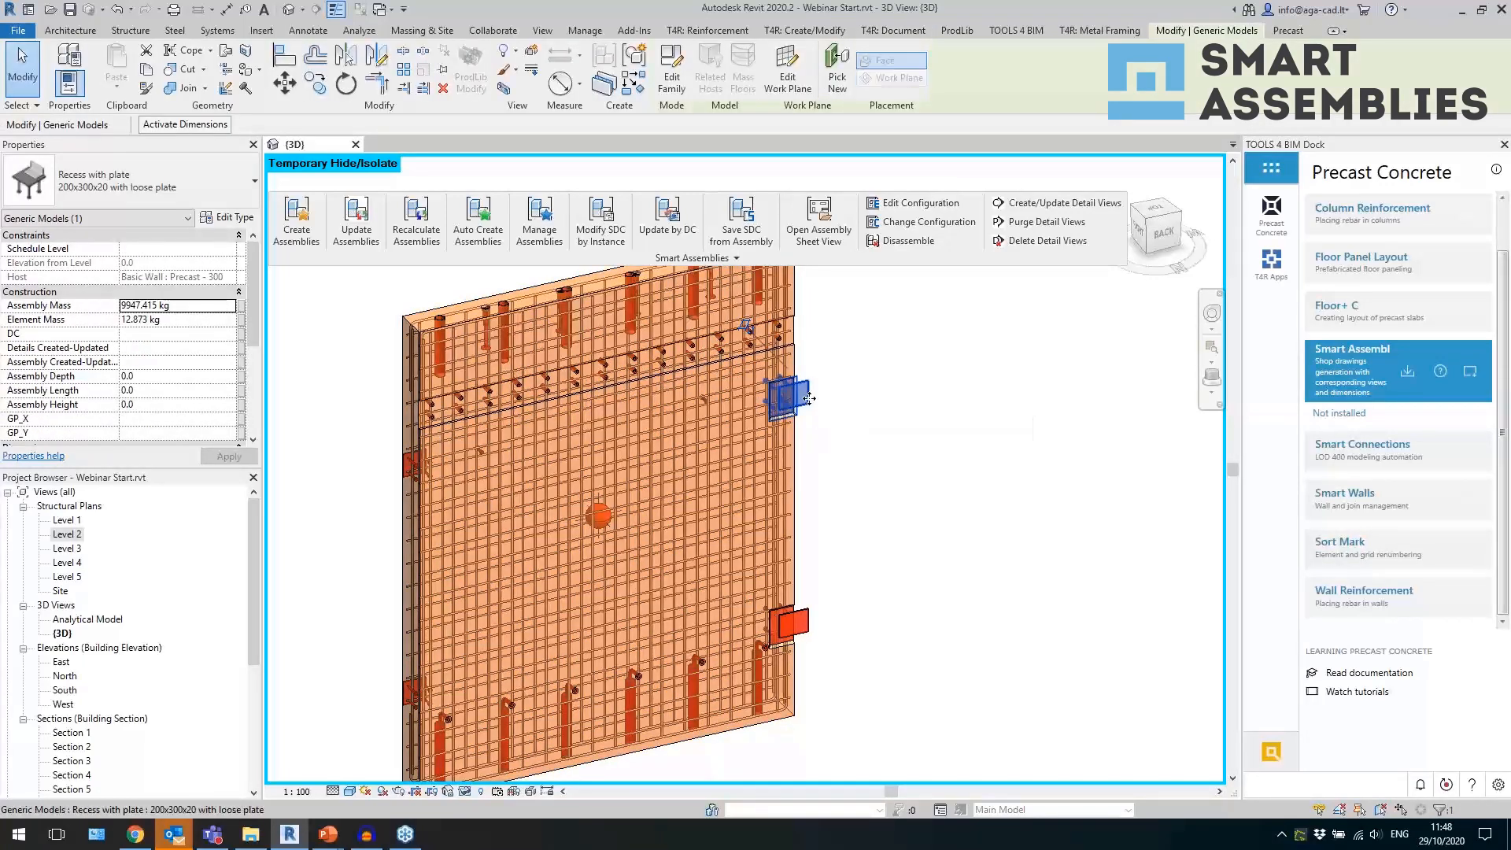
# Select the upper rectangular plate inside the isolated wall assembly and examine its type properties, including the Build in Place setting.
pyautogui.click(809, 401)
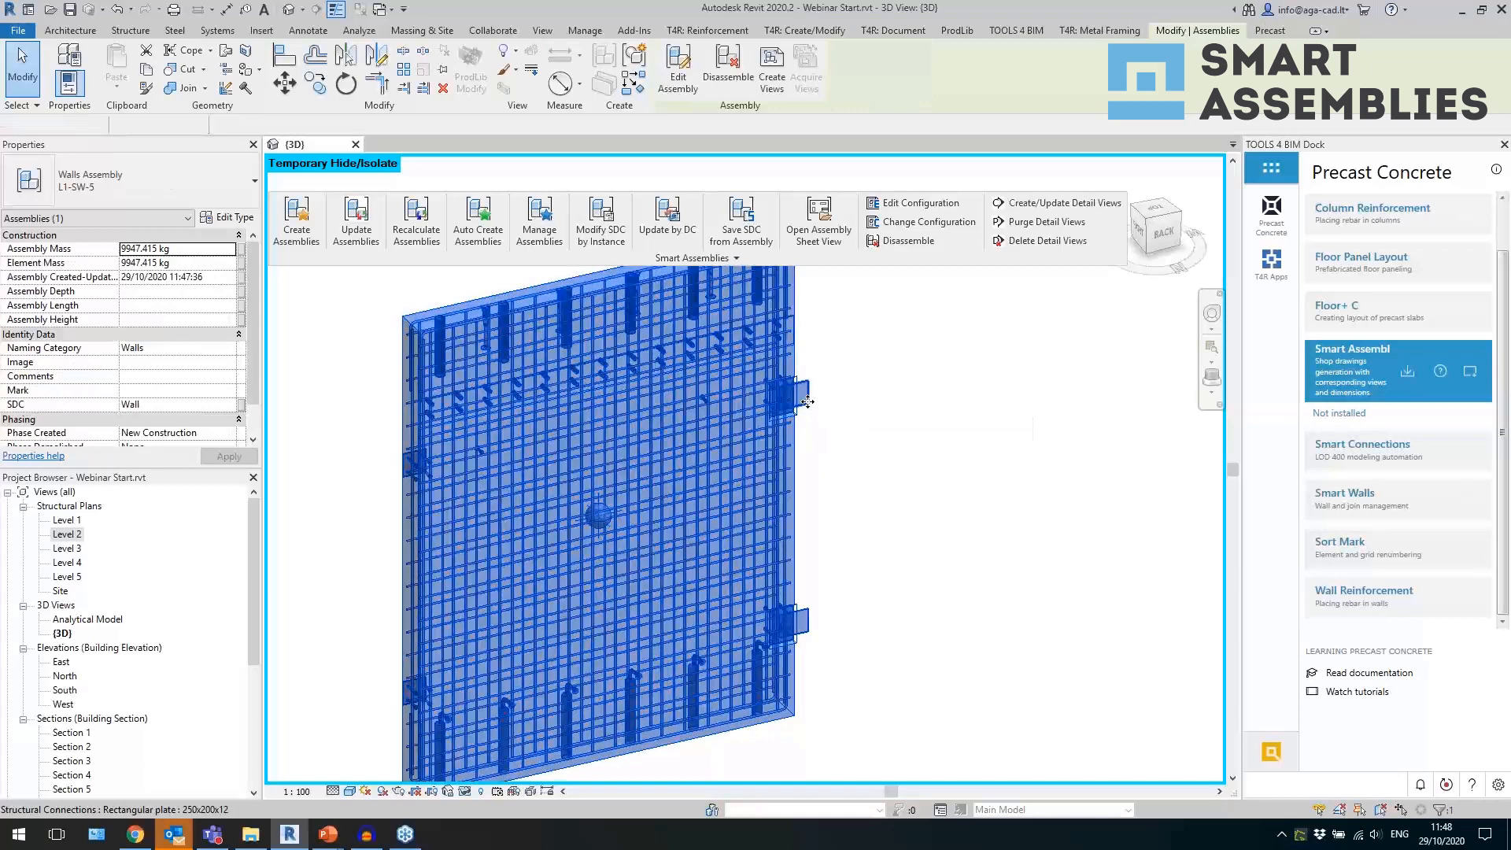
pyautogui.click(809, 403)
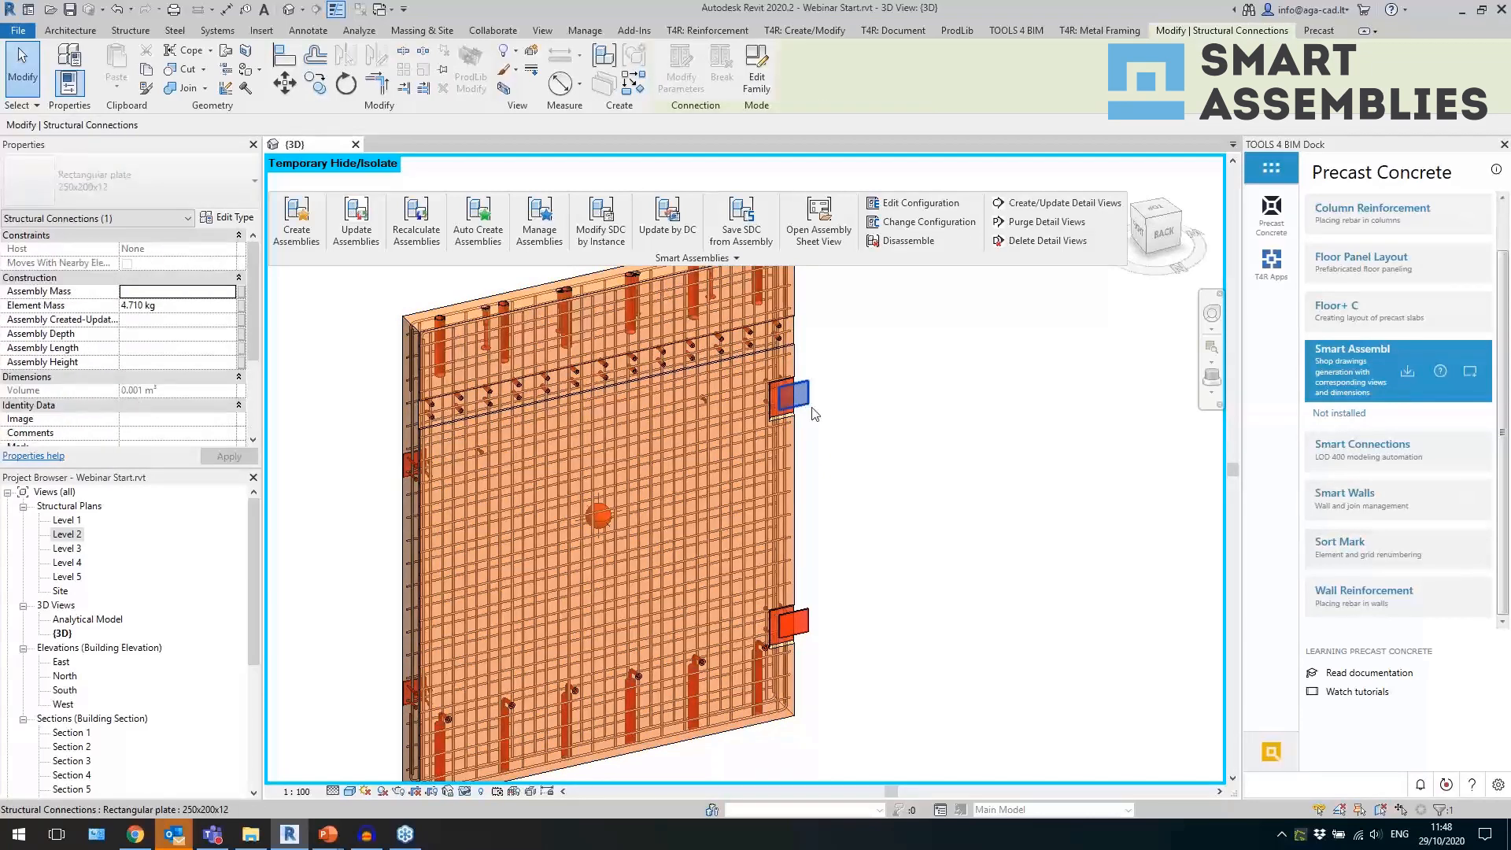
pyautogui.click(228, 217)
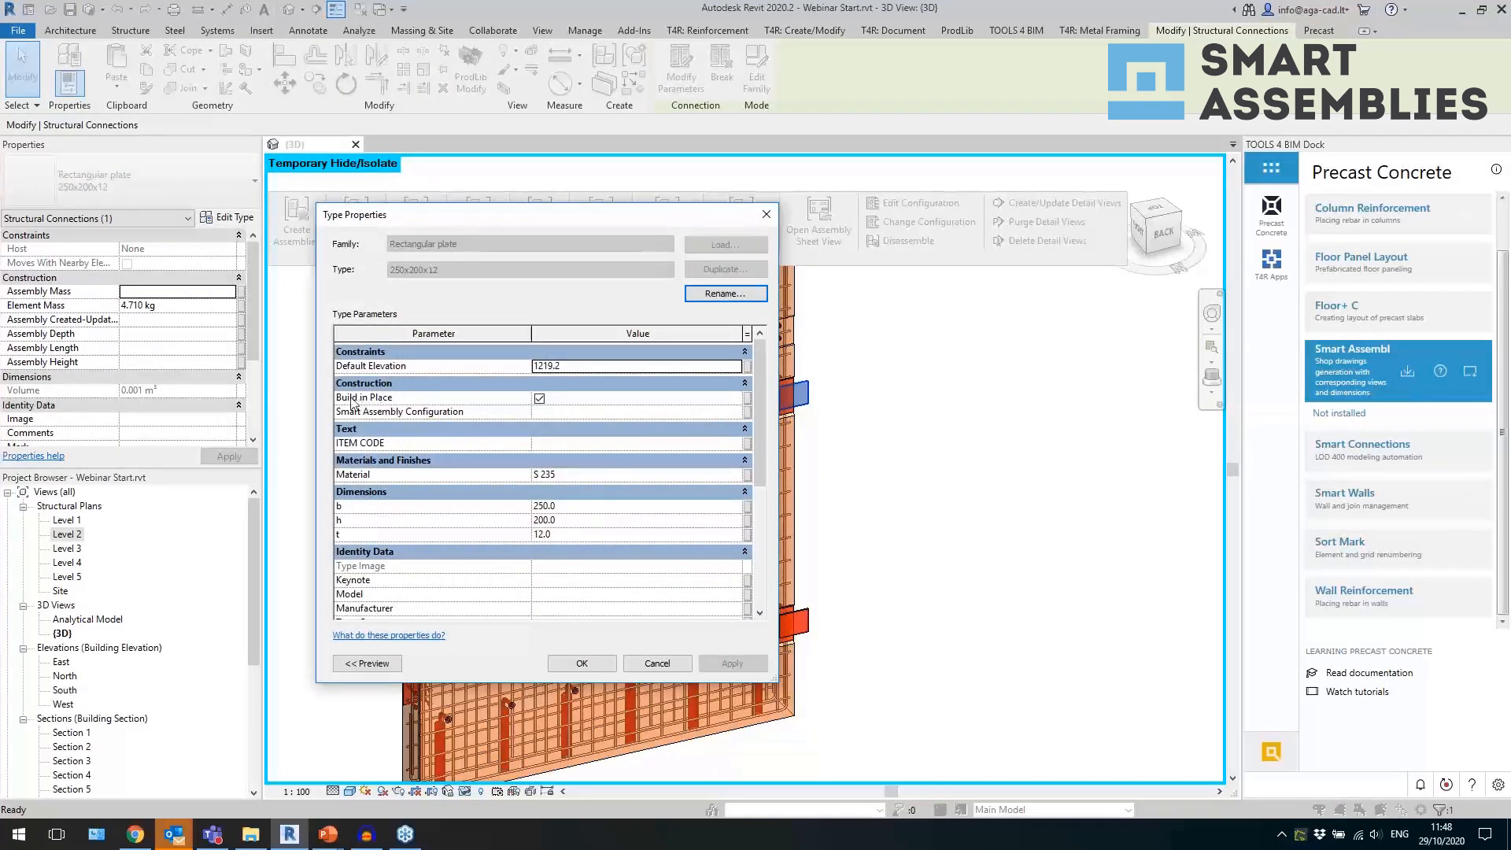
pyautogui.click(559, 407)
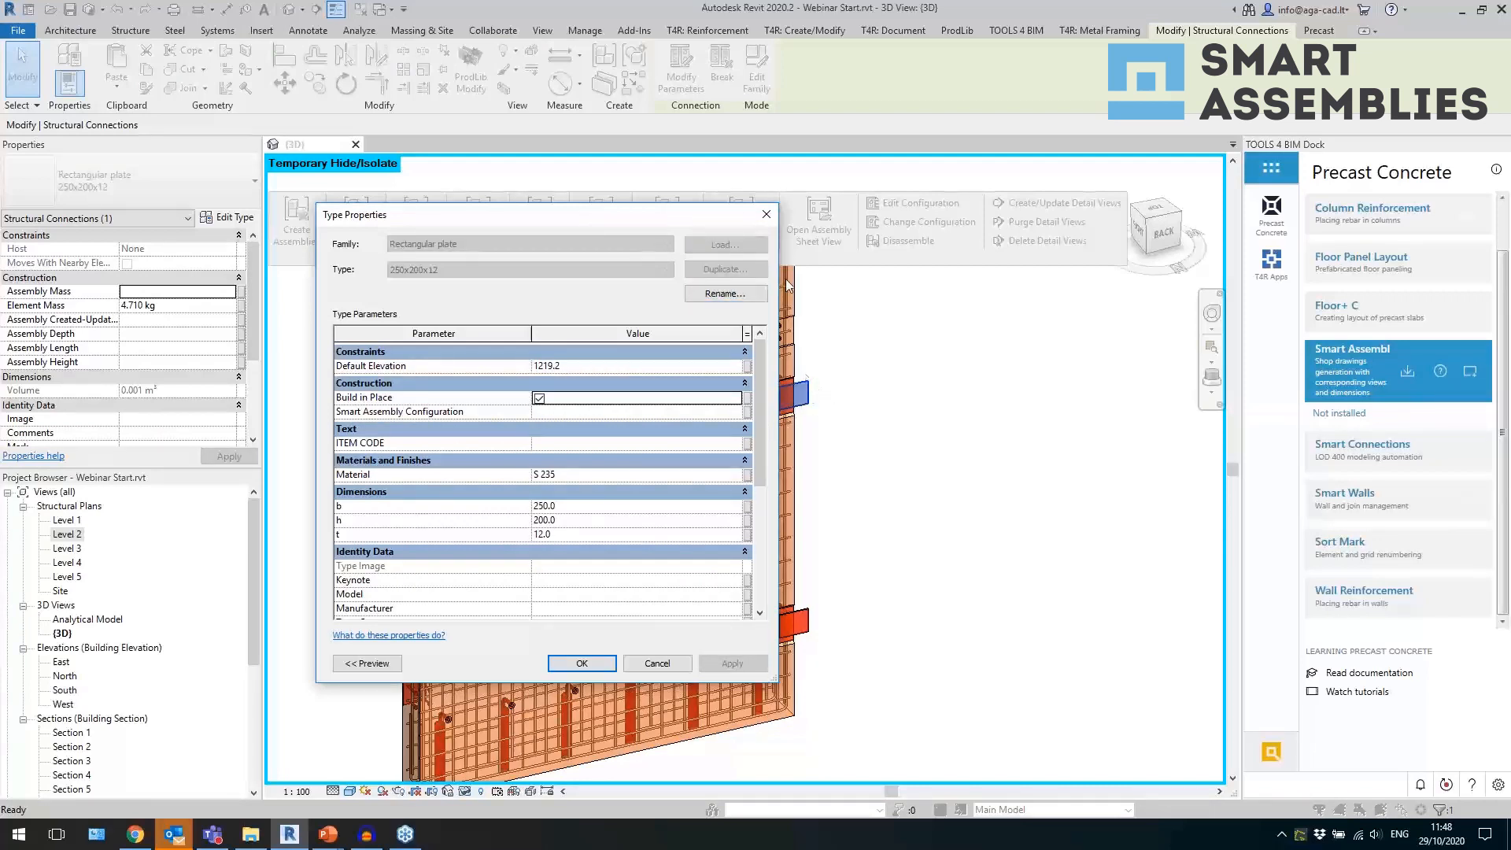
pyautogui.click(766, 215)
pyautogui.click(895, 463)
# Inspect the whole isolated wall assembly and its gravity centre marker in the 3D view.
pyautogui.scroll(-3, 890, 427)
pyautogui.click(611, 569)
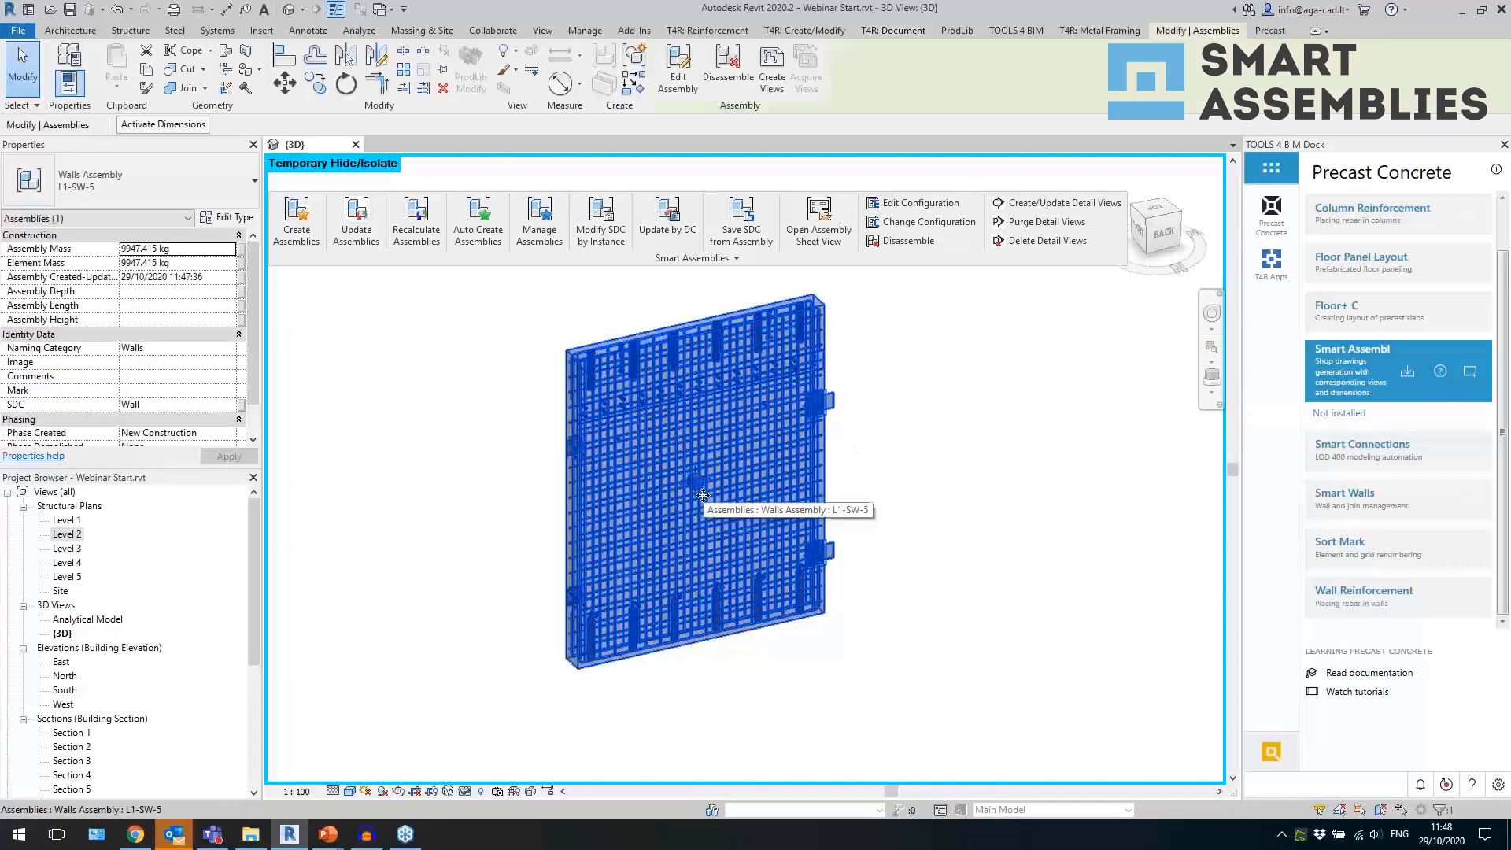
pyautogui.click(520, 469)
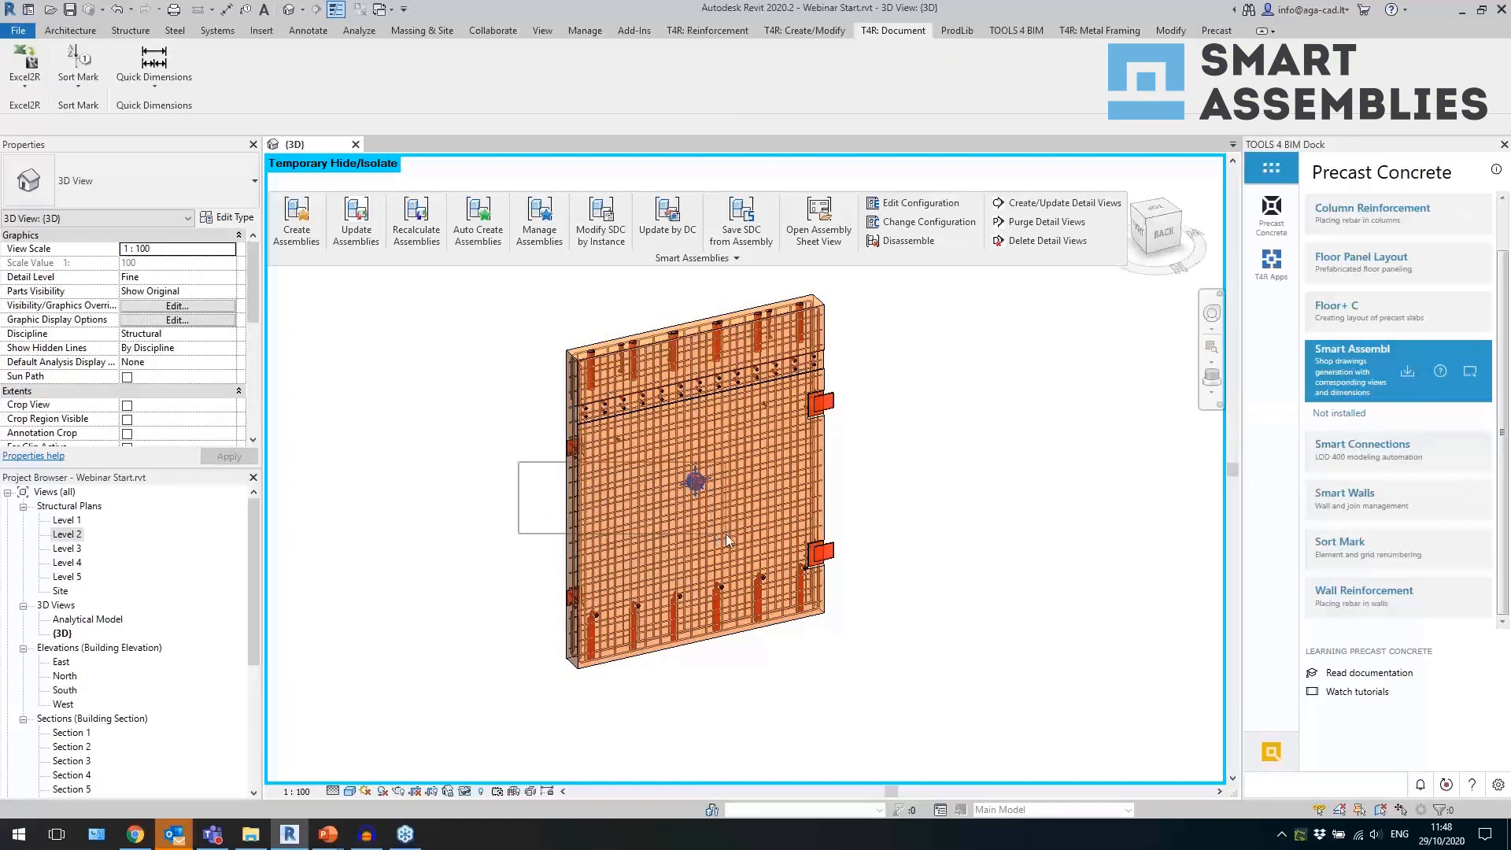
pyautogui.click(593, 551)
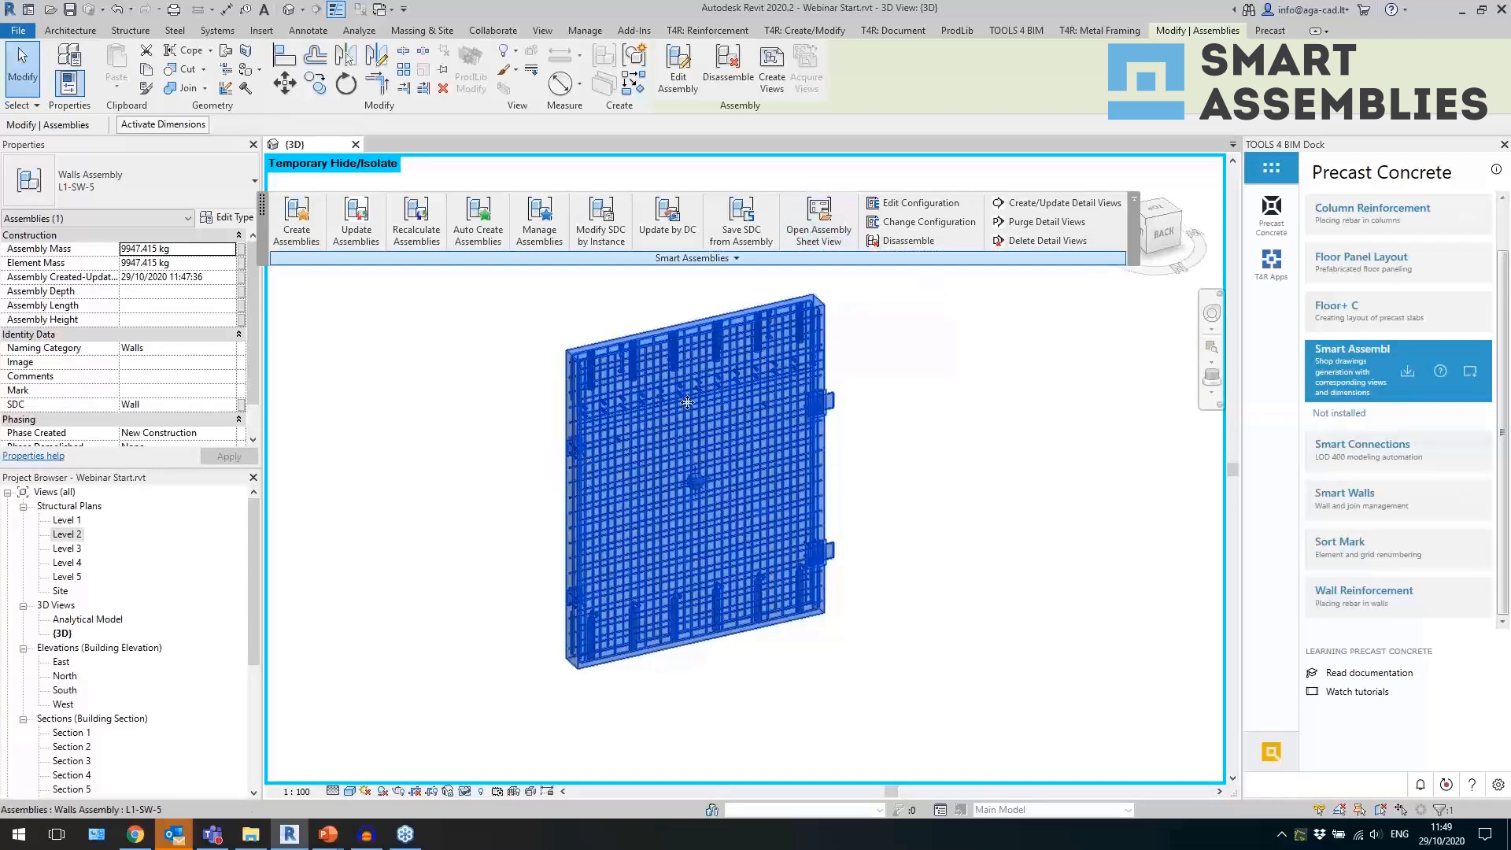
# Reset the temporary hide/isolate mode so the 3D view shows the full building model.
pyautogui.click(474, 793)
pyautogui.click(520, 771)
pyautogui.click(659, 648)
# Open the Cast plan sheet of the L1-SW-5 wall assembly from the 3D model.
pyautogui.moveTo(259, 560); pyautogui.dragTo(253, 764)
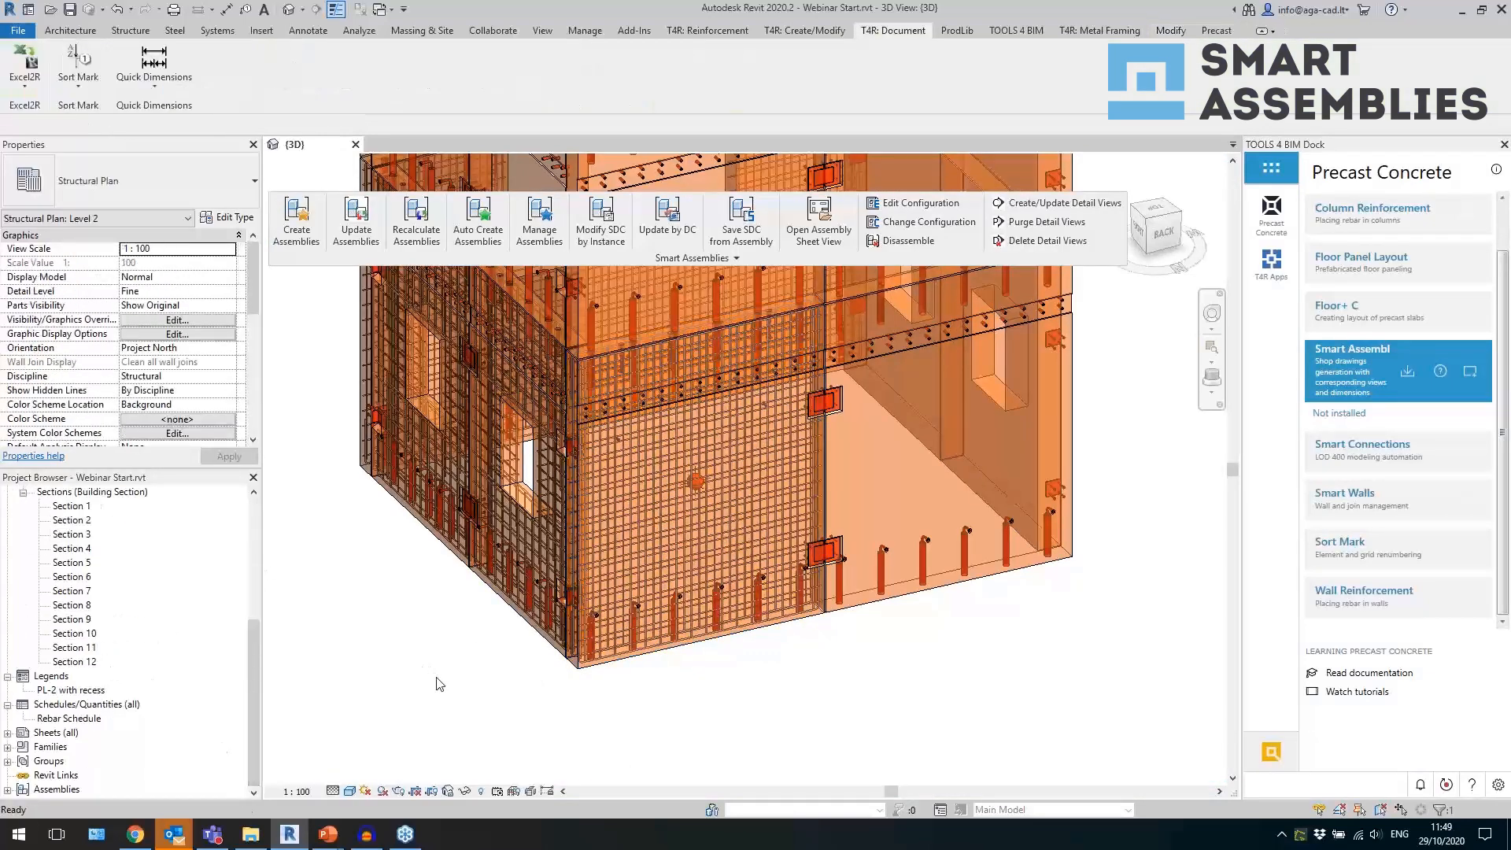
pyautogui.click(728, 639)
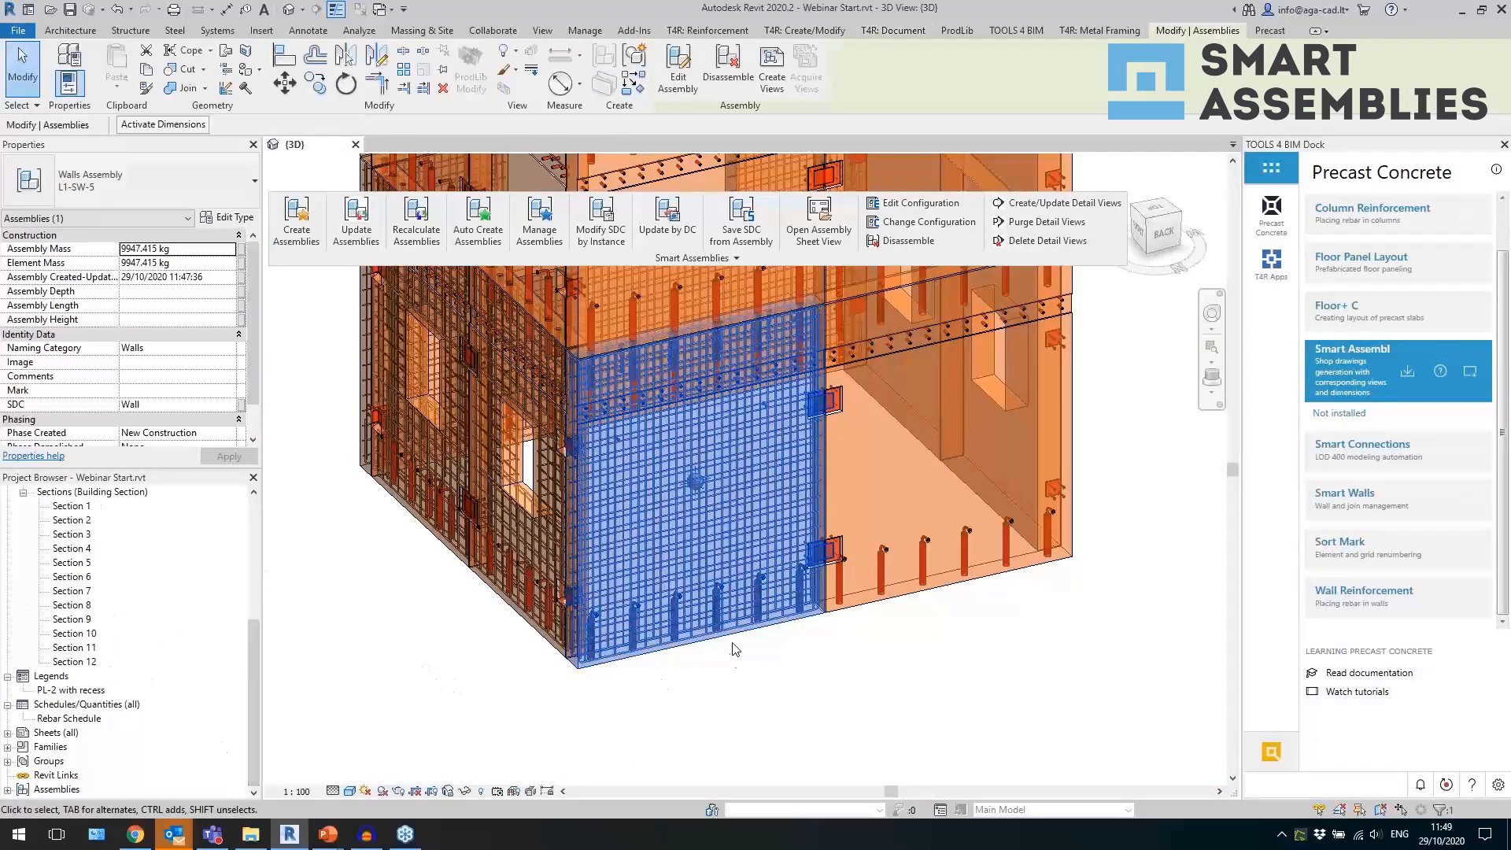
pyautogui.click(819, 228)
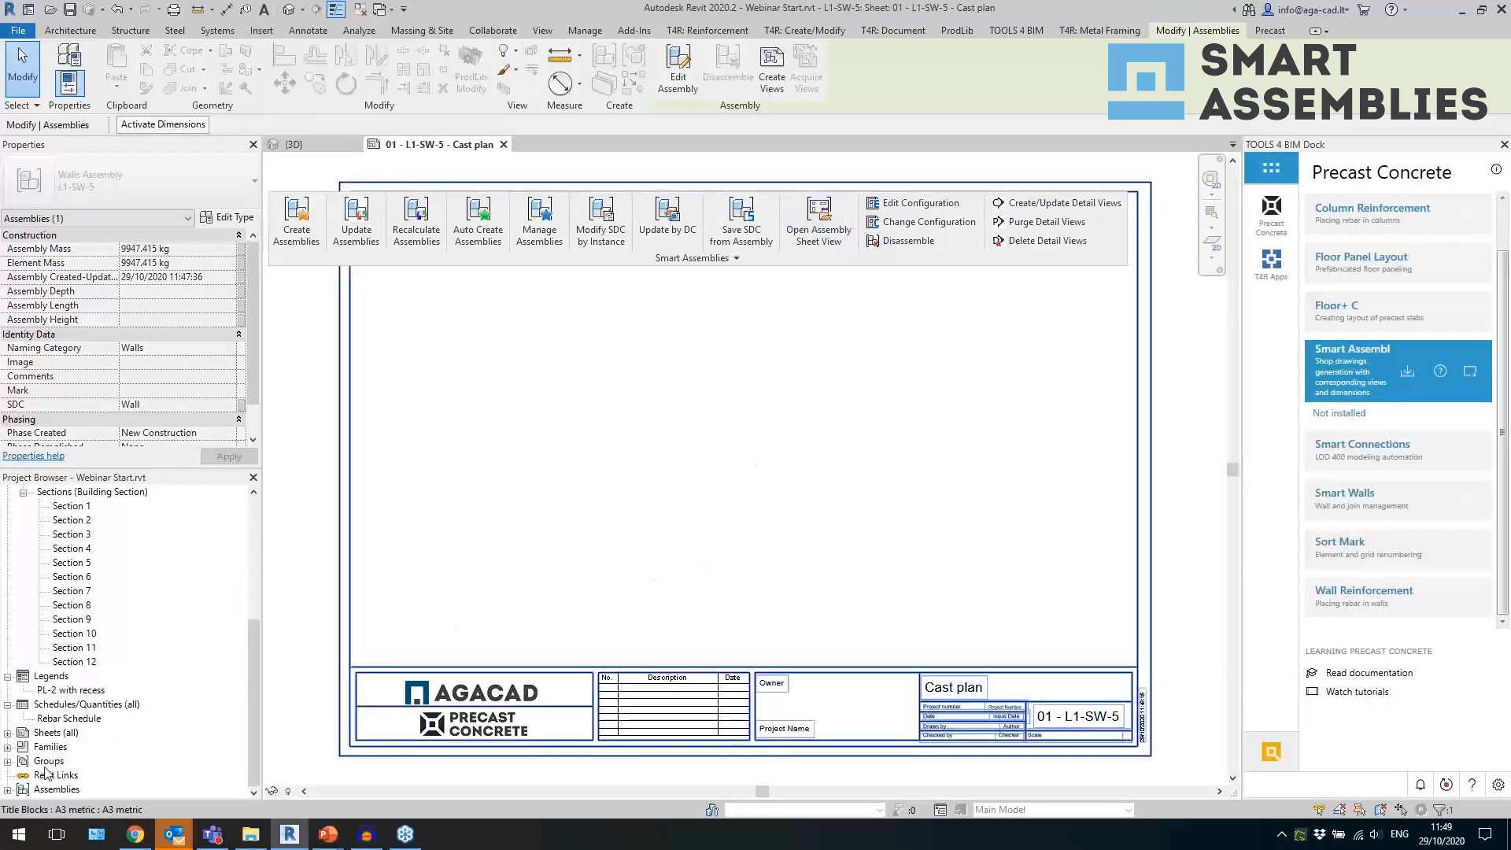
# Expand the L1-SW-5 assembly in the project browser and view its Cast plan detail view.
pyautogui.doubleClick(61, 791)
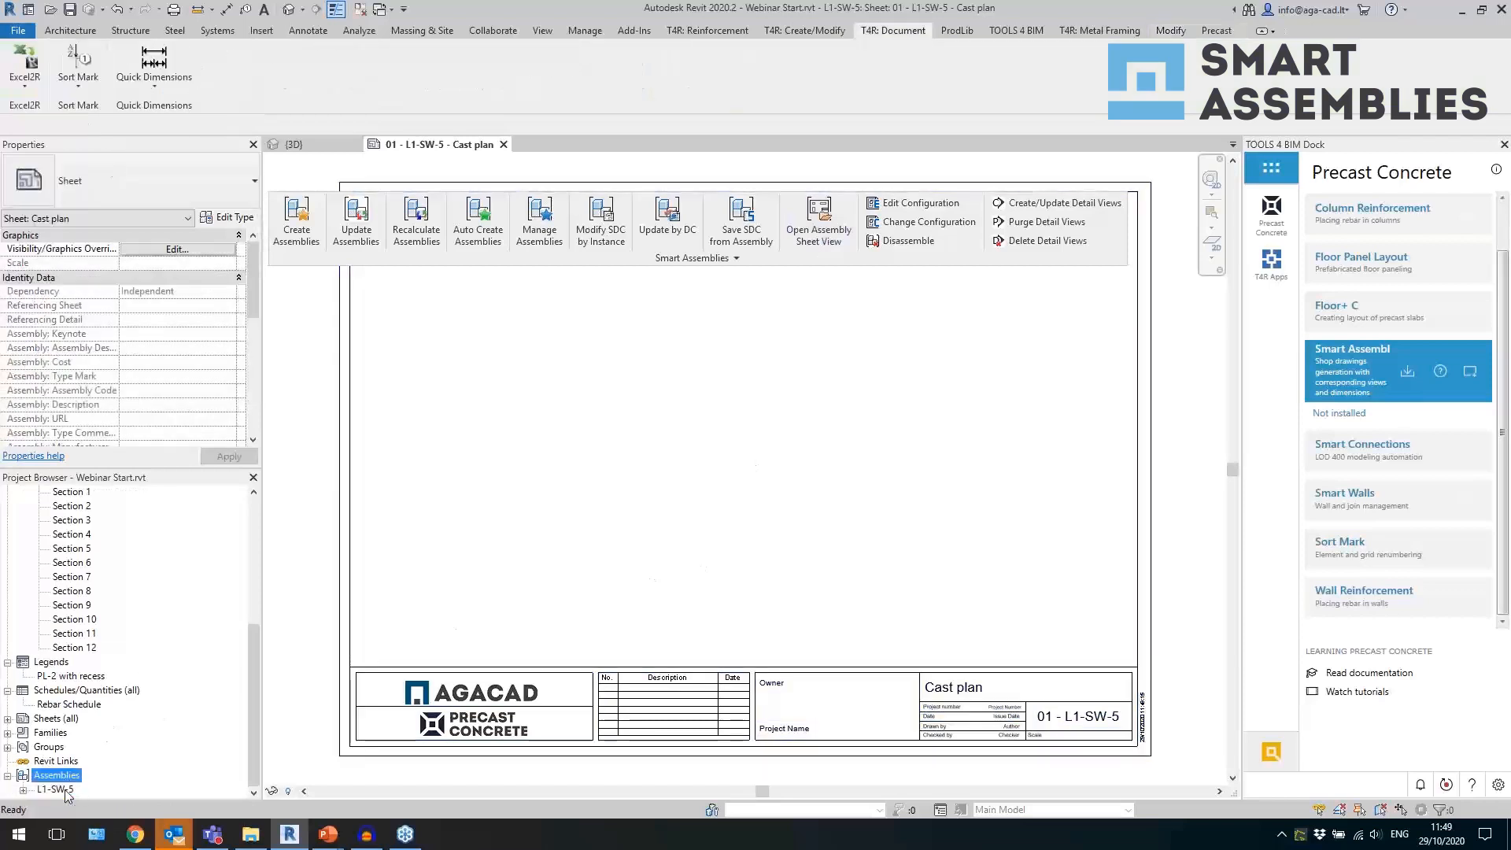
pyautogui.click(23, 790)
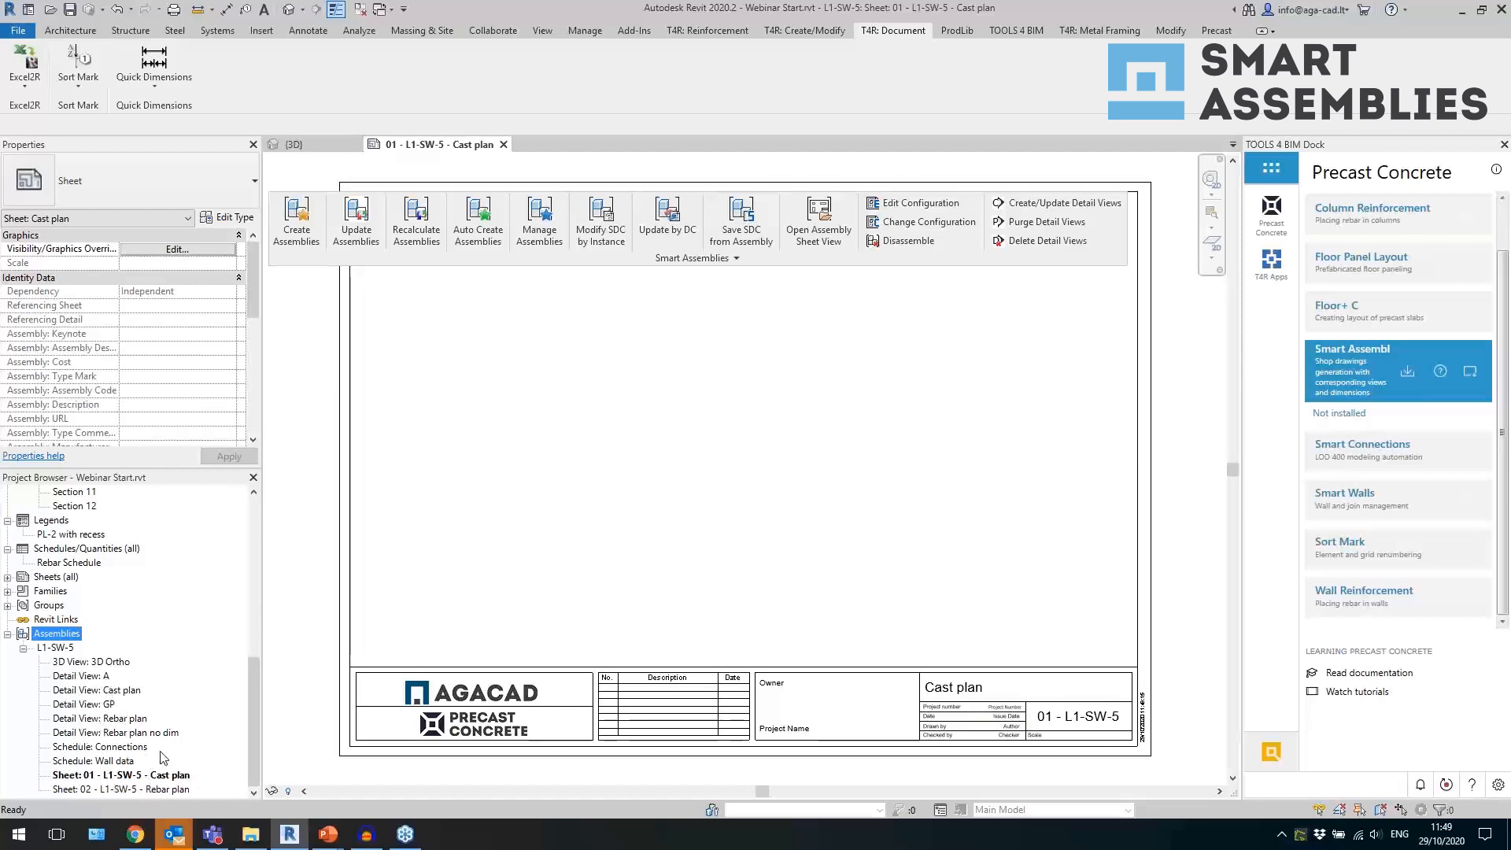
pyautogui.doubleClick(126, 692)
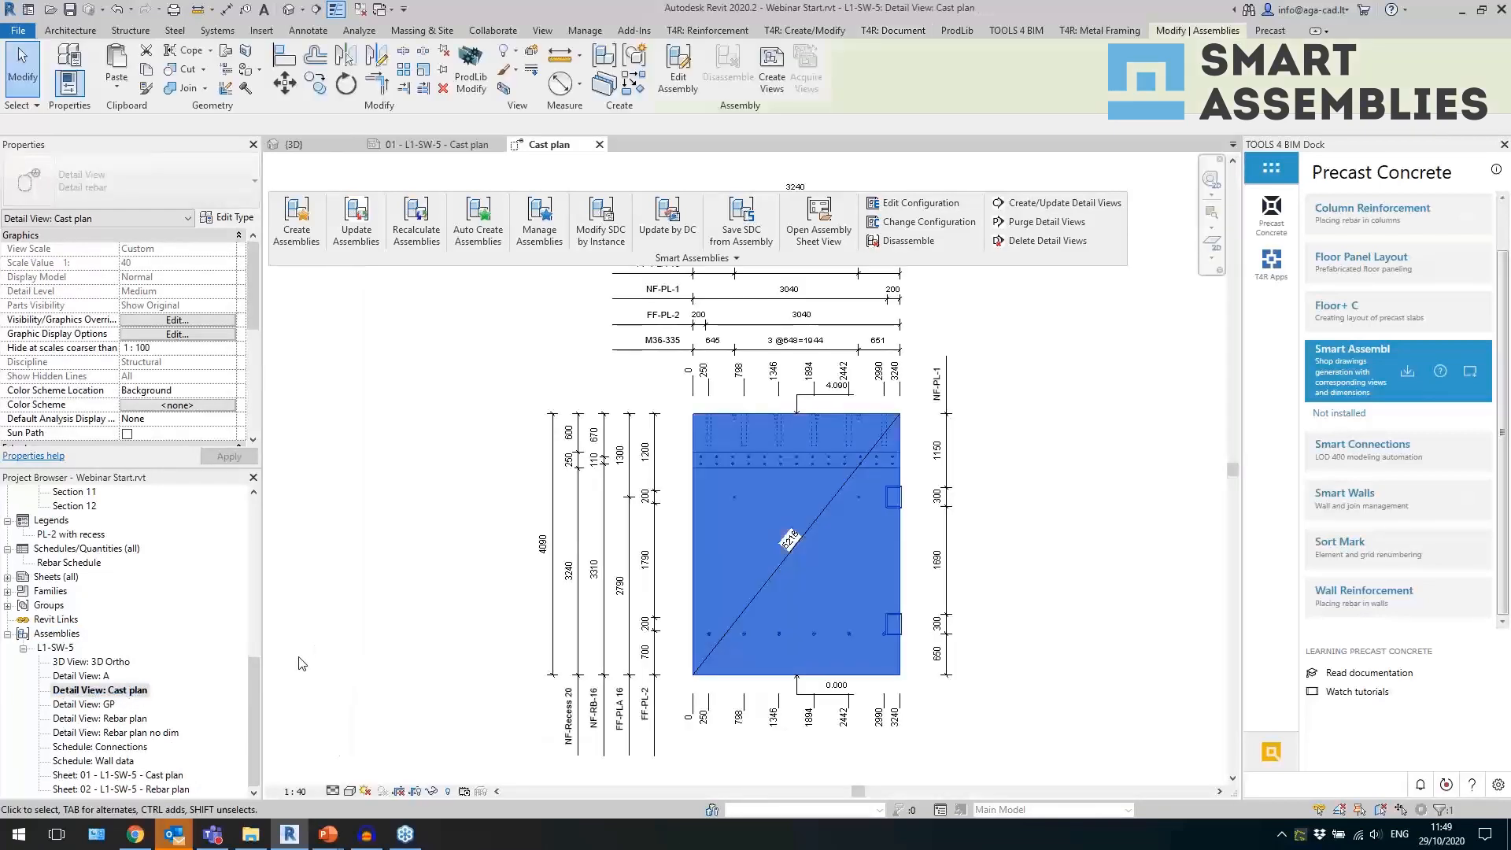
pyautogui.click(289, 674)
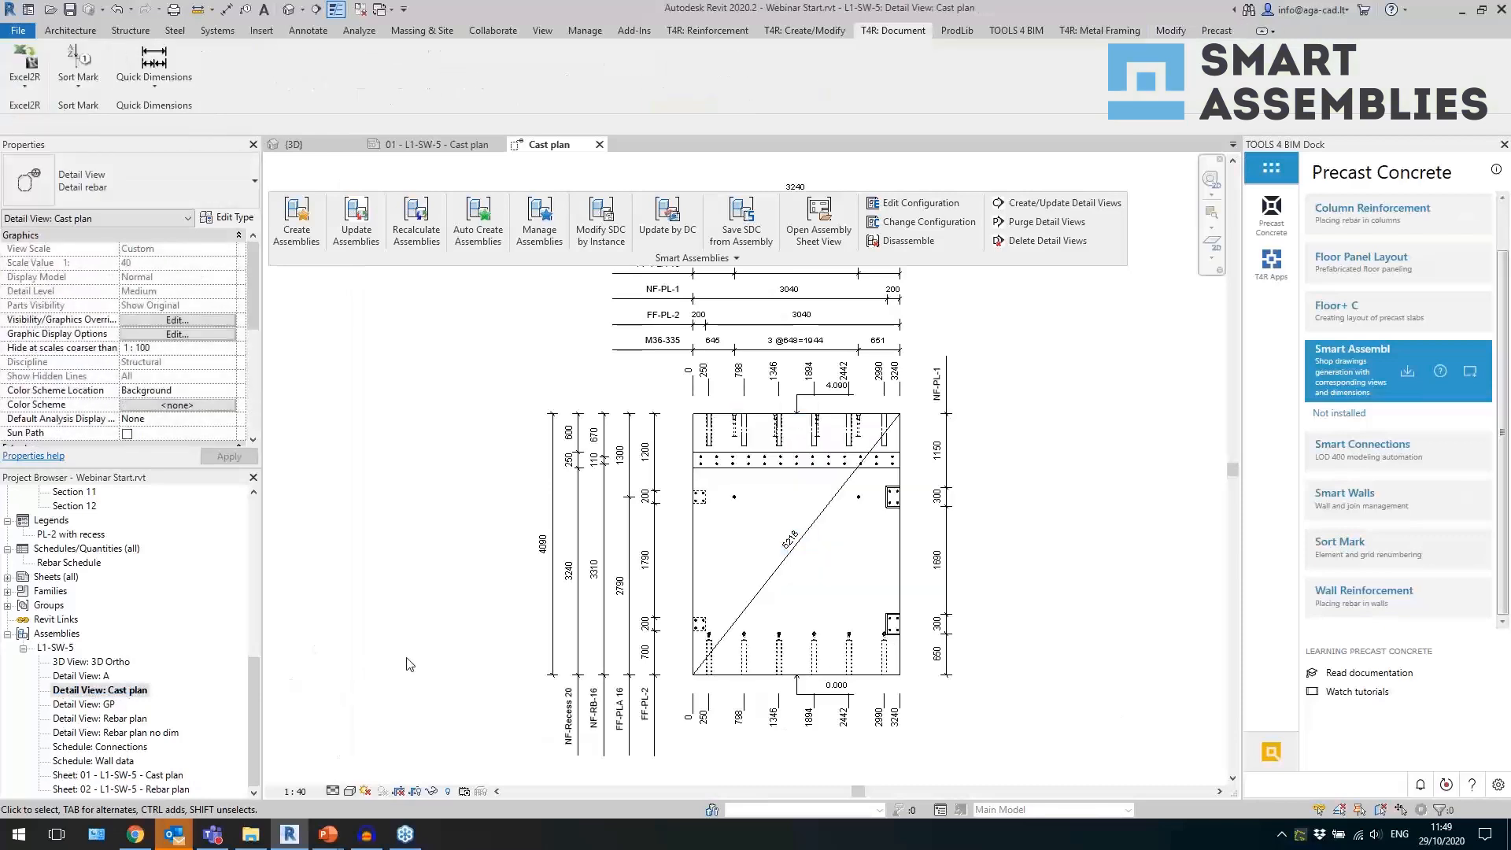
pyautogui.scroll(-2, 407, 664)
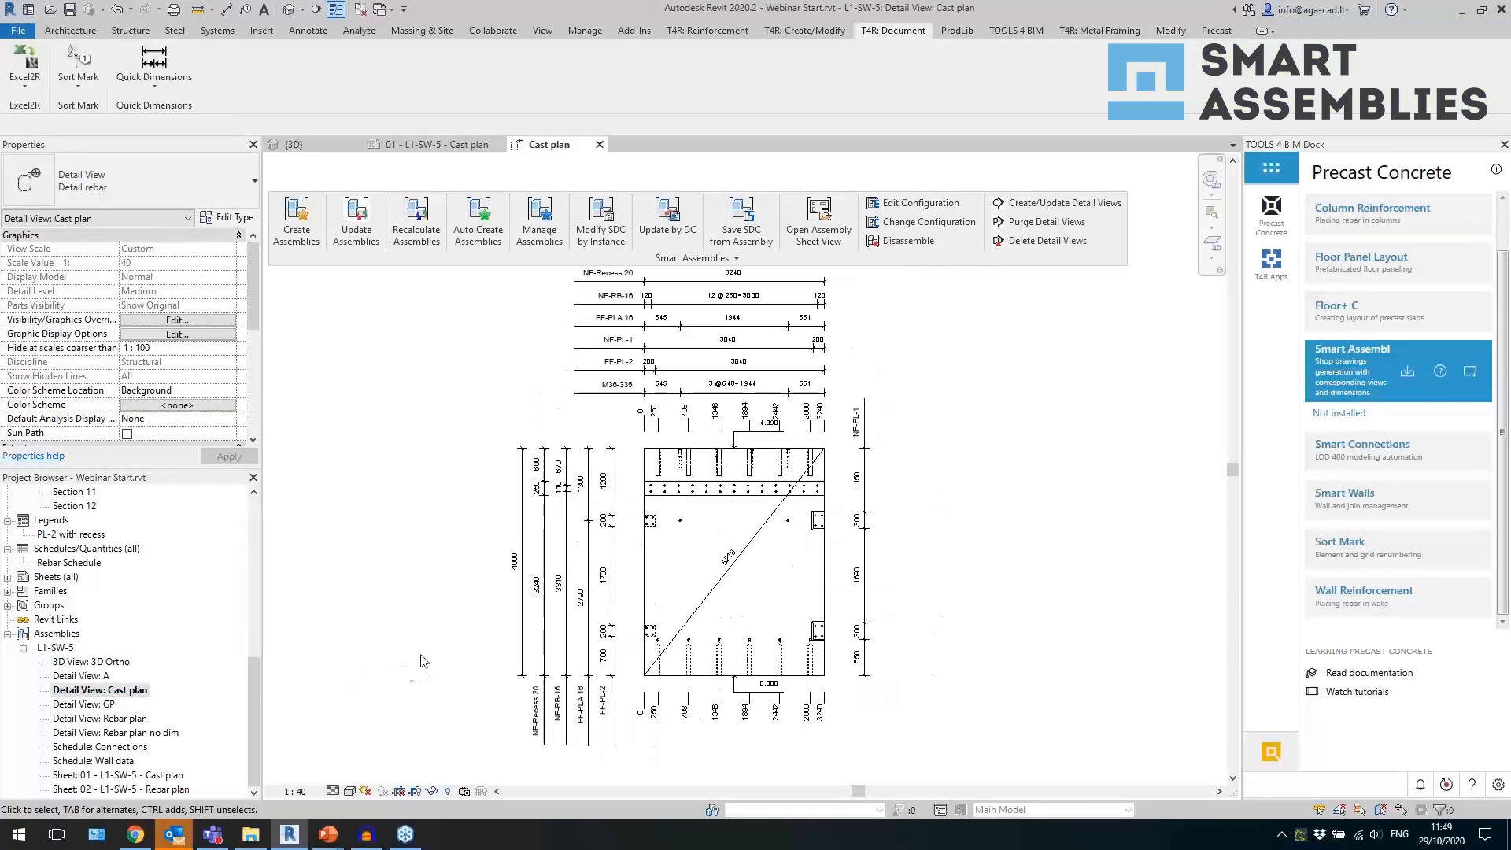
pyautogui.scroll(2, 945, 700)
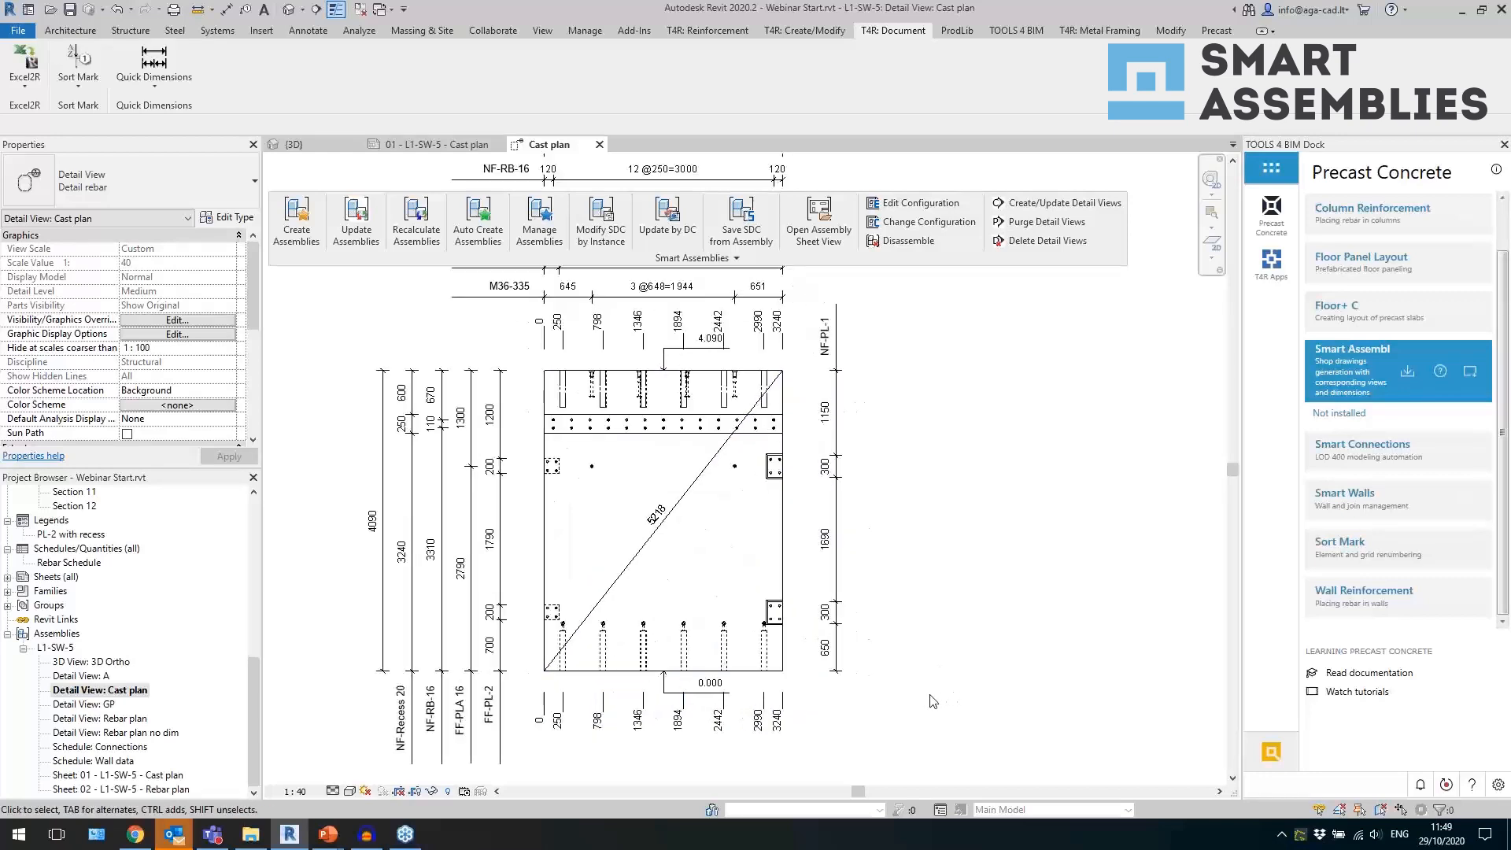
# Examine the overall diagonal dimension and the surrounding dimension lines in the Cast plan detail view.
pyautogui.click(630, 575)
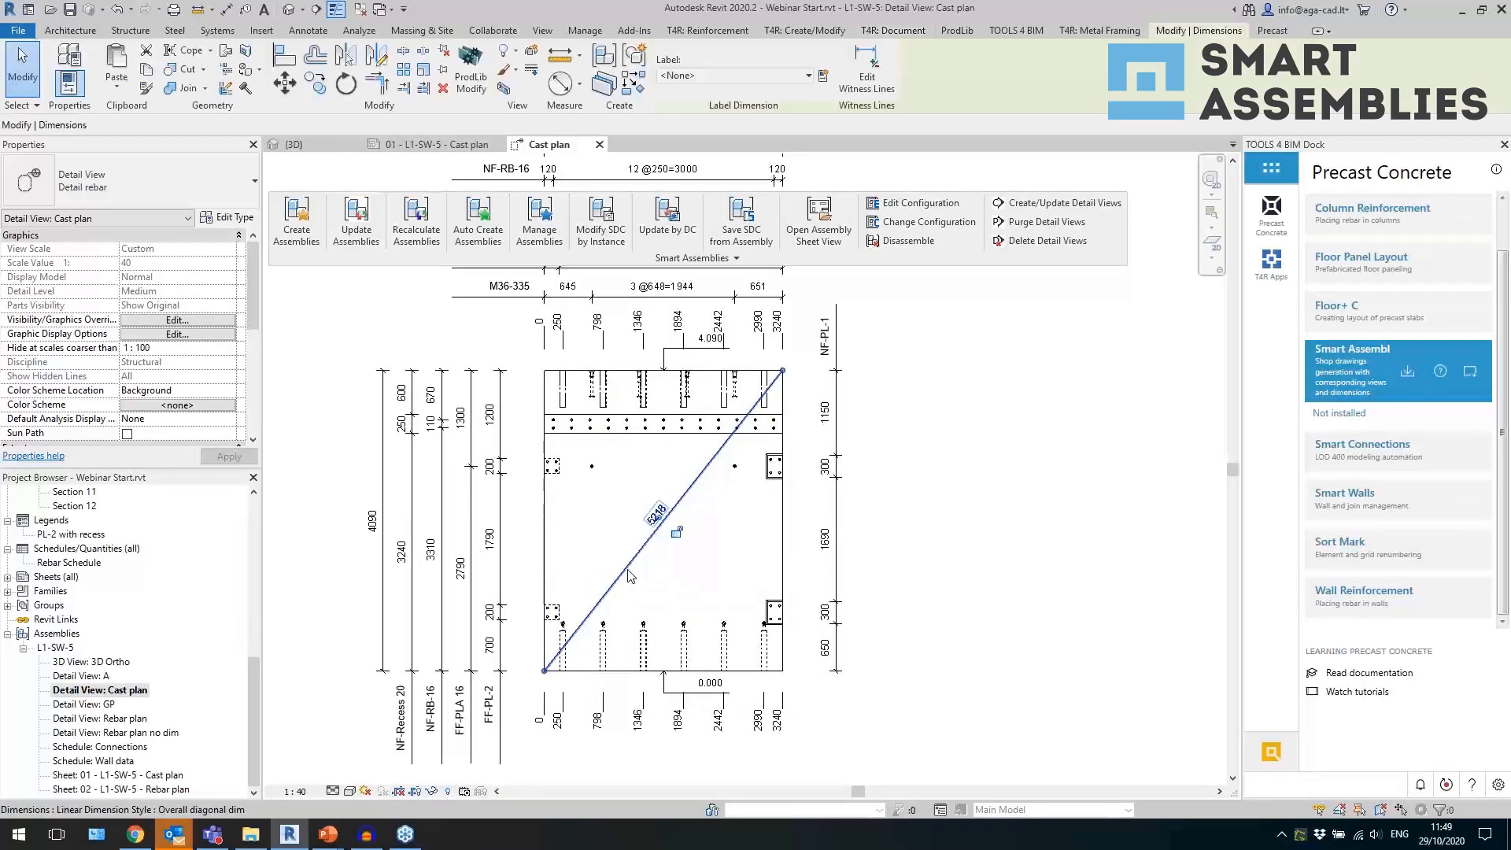
pyautogui.scroll(2, 684, 542)
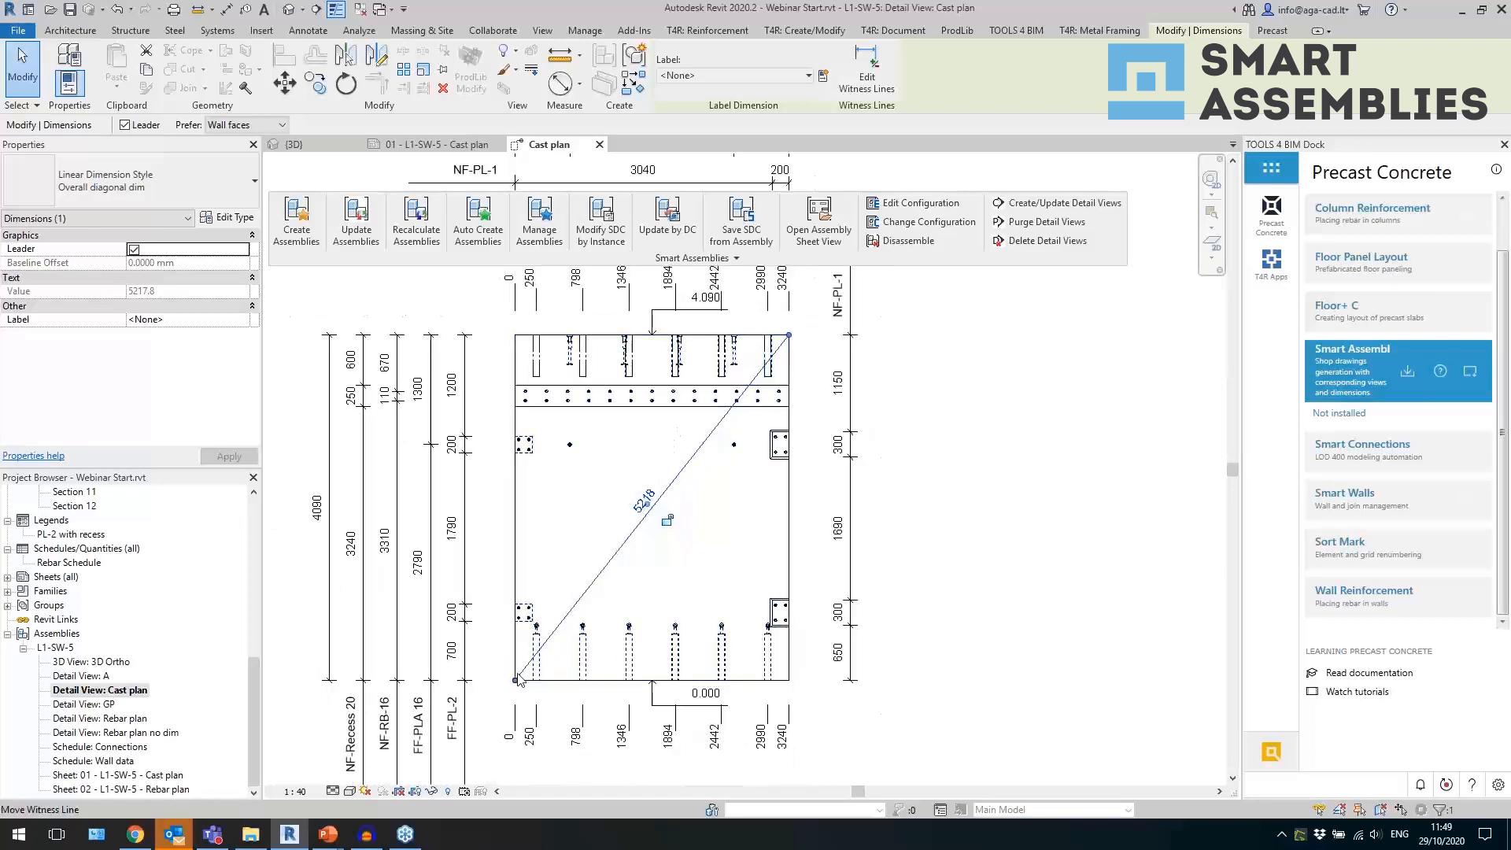
pyautogui.click(984, 421)
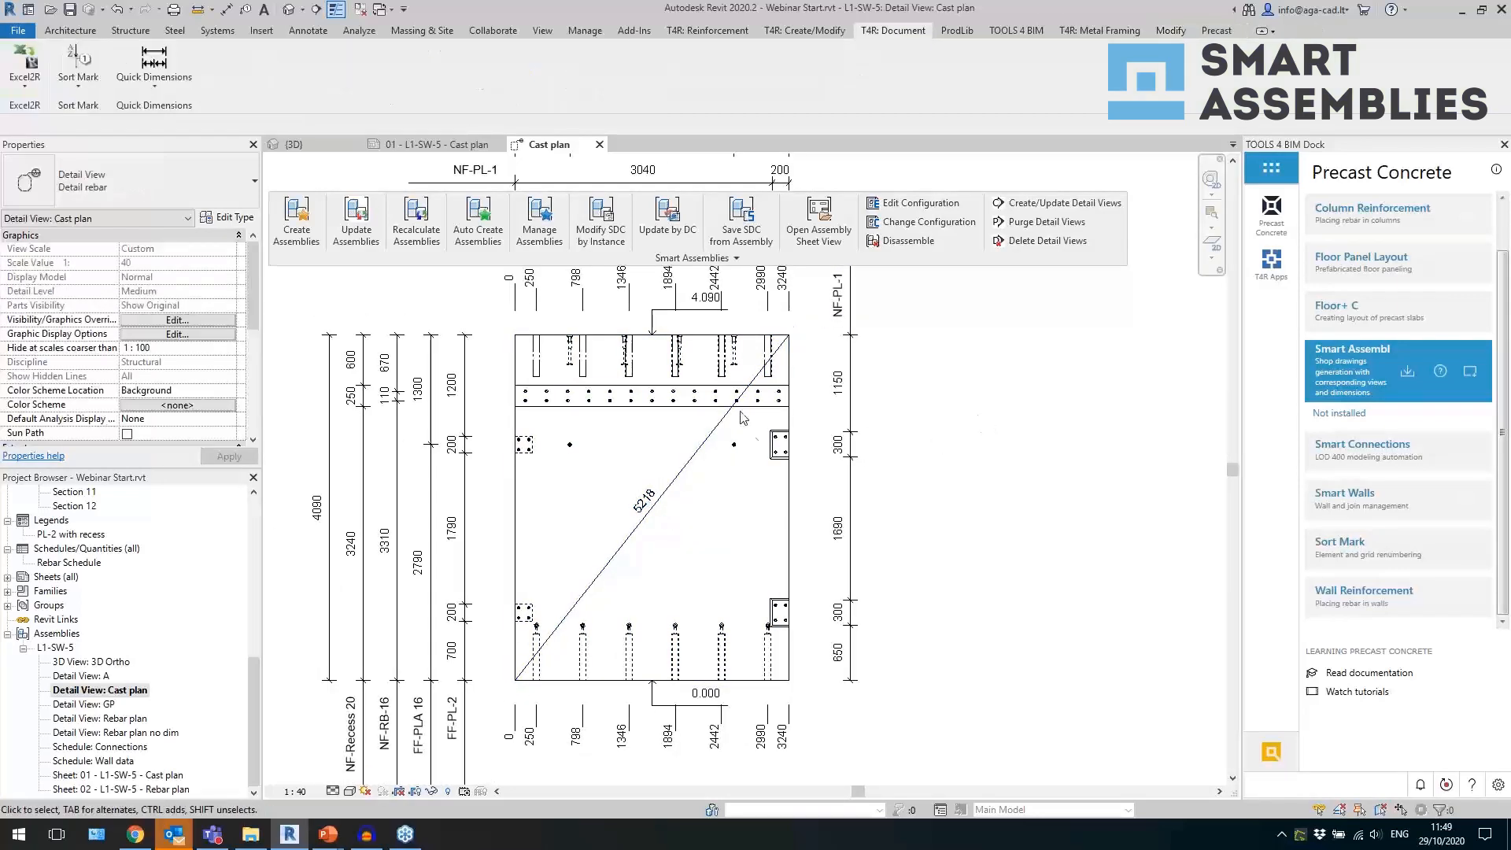
pyautogui.scroll(-3, 690, 423)
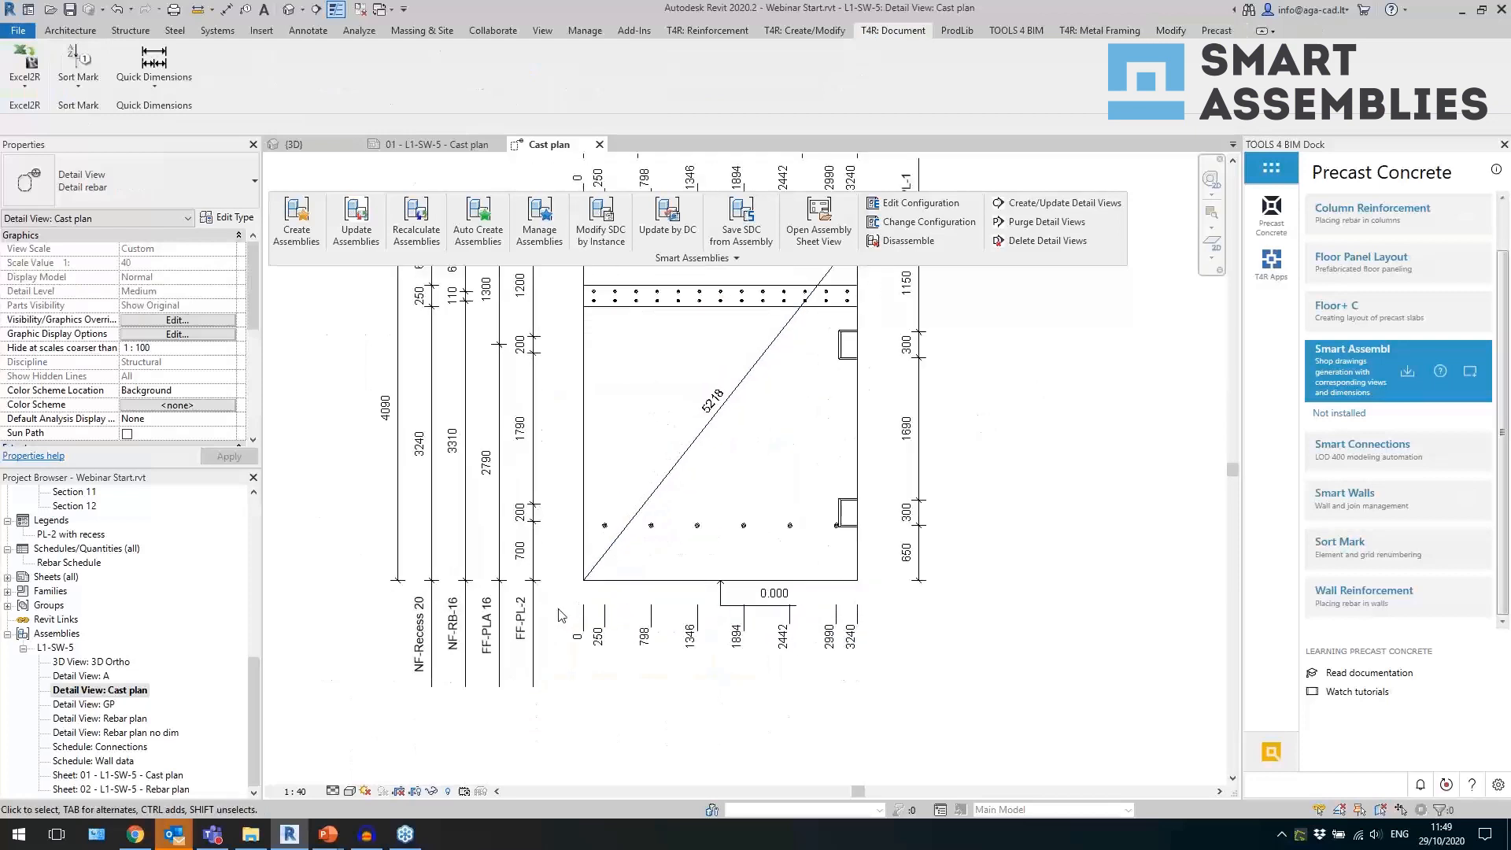
pyautogui.moveTo(874, 486); pyautogui.dragTo(806, 554, button='middle')
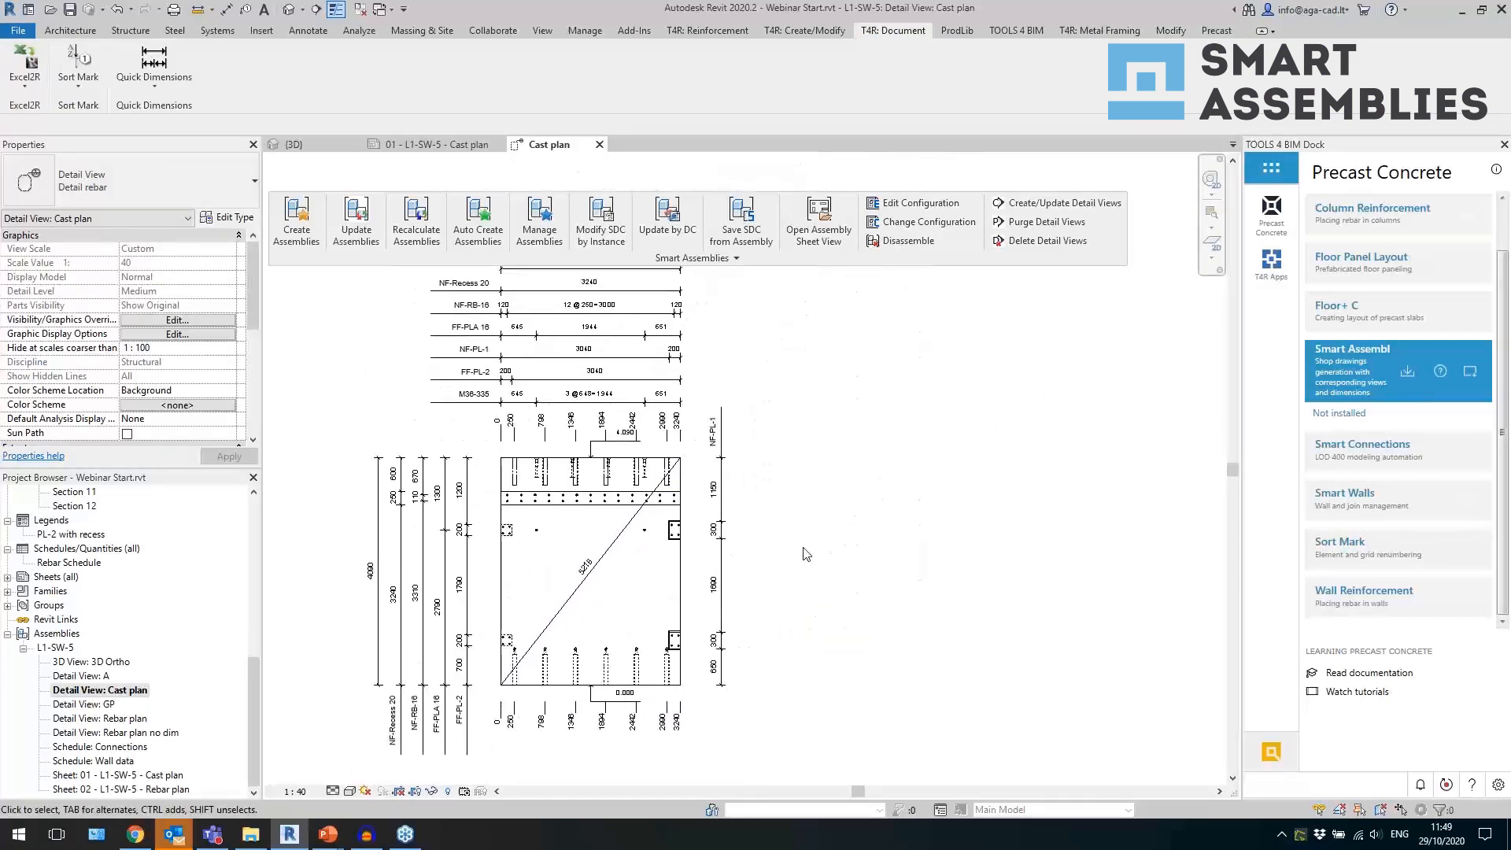
# Open the GP detail view and examine the gravity centre marker with its horizontal and vertical dimensions.
pyautogui.doubleClick(110, 705)
pyautogui.scroll(-2, 368, 605)
pyautogui.scroll(2, 612, 600)
pyautogui.scroll(-1, 590, 525)
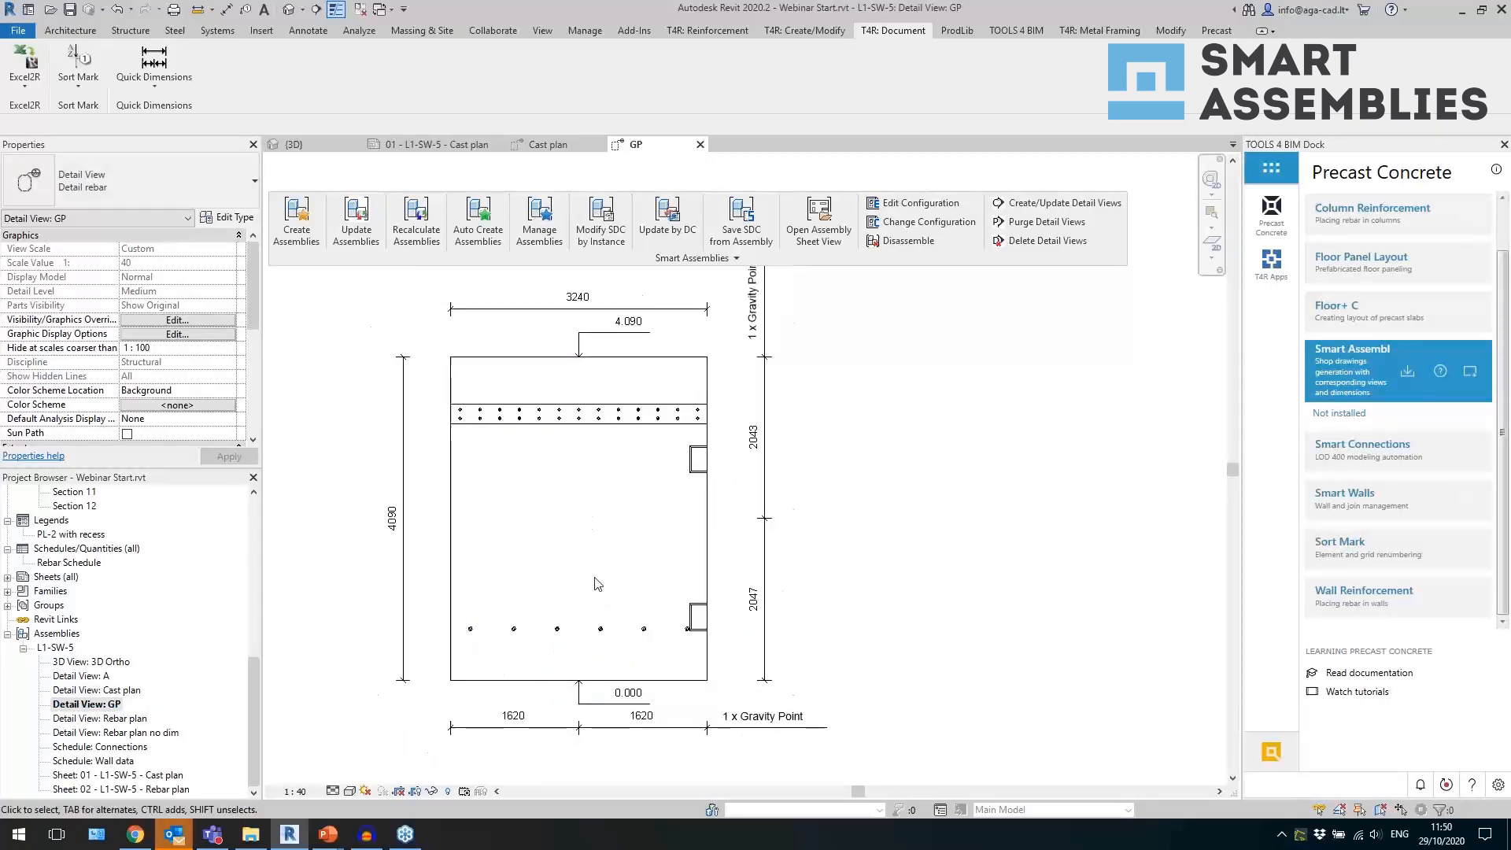
pyautogui.click(578, 517)
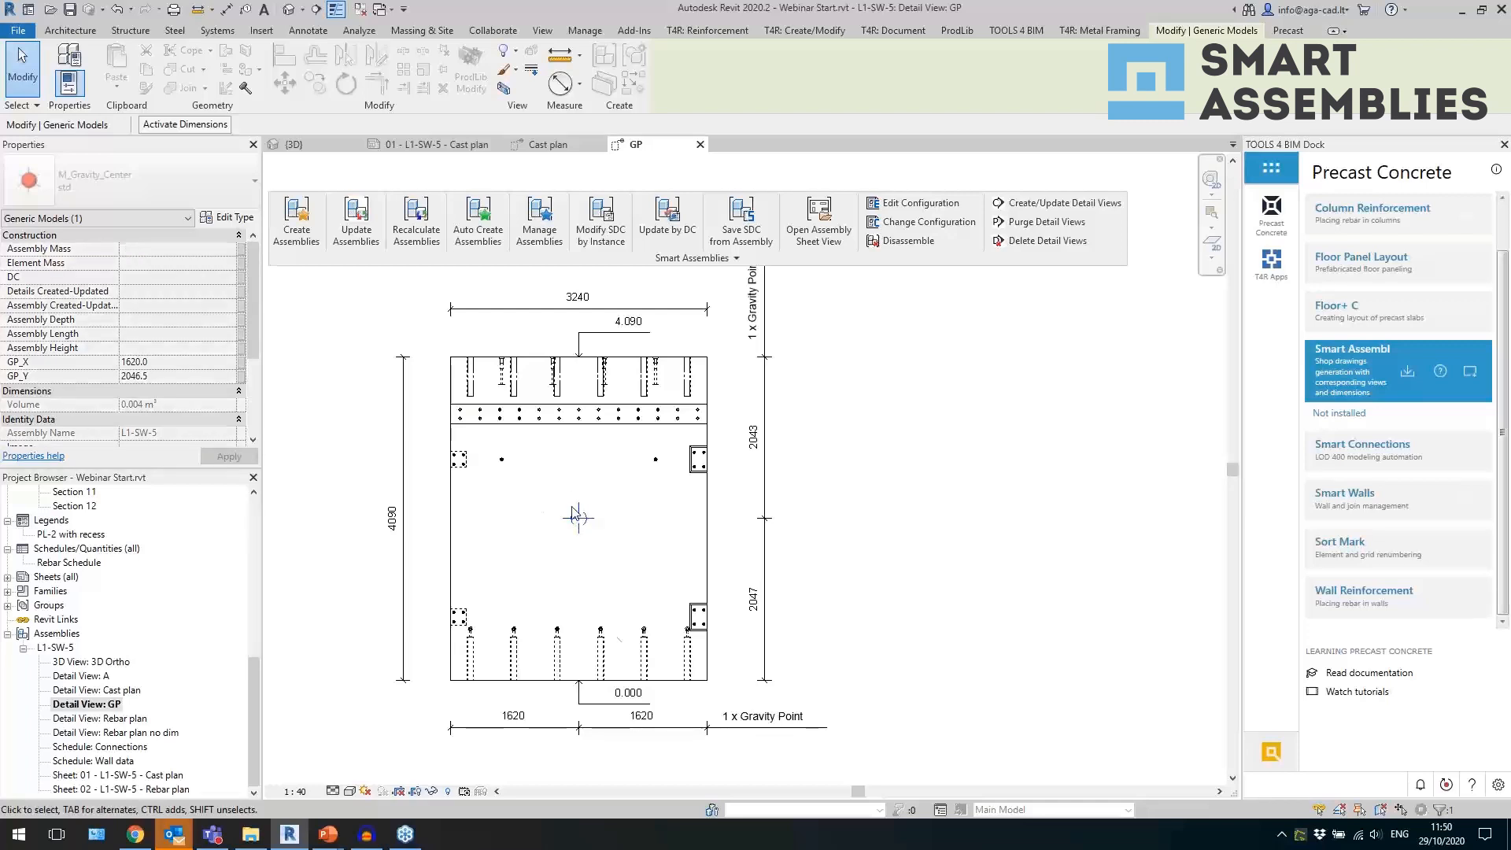
pyautogui.click(526, 727)
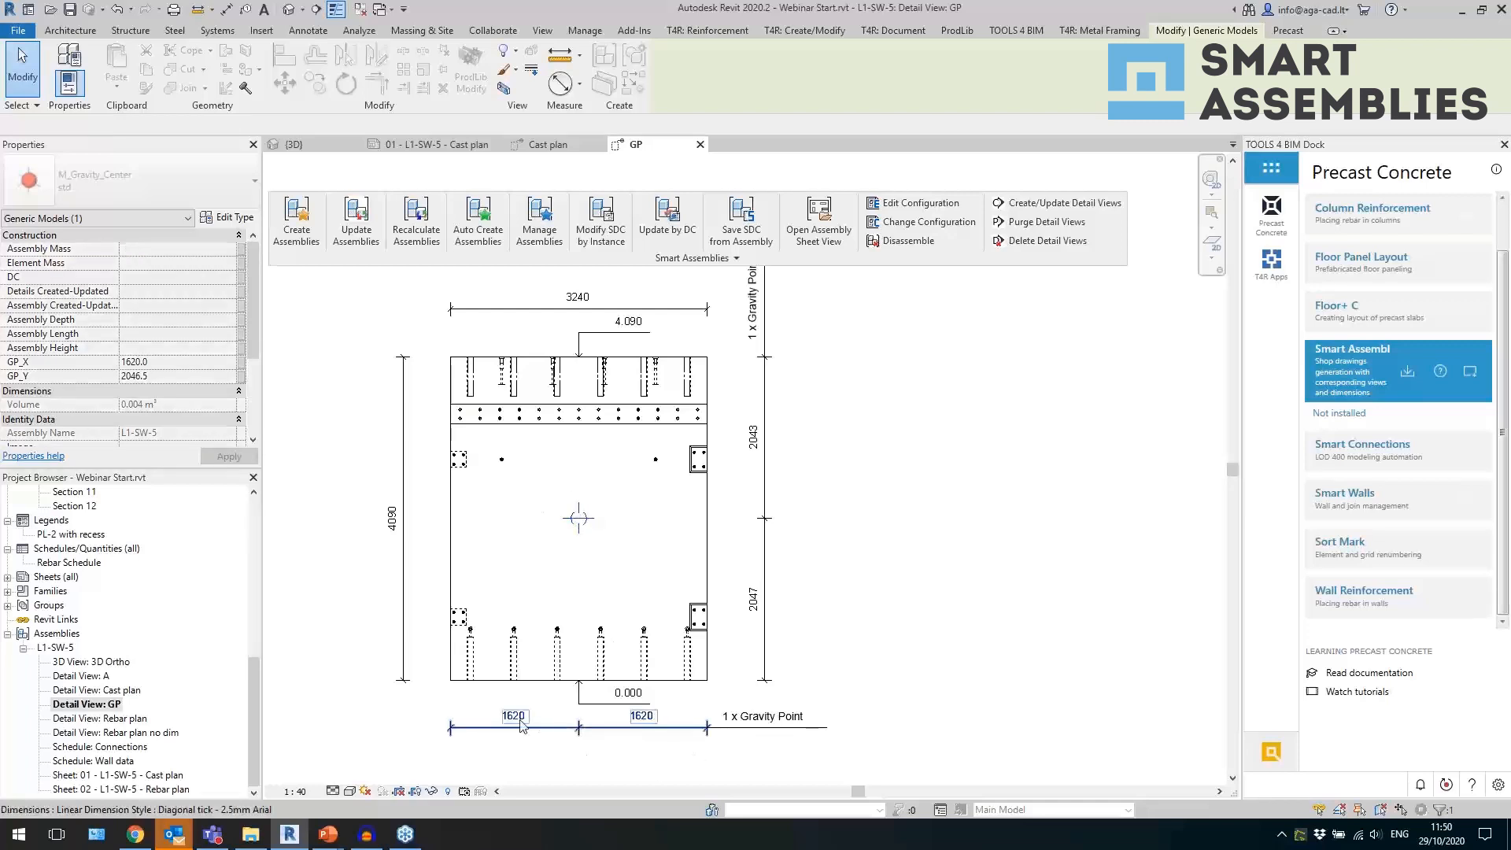
pyautogui.click(768, 661)
pyautogui.click(812, 559)
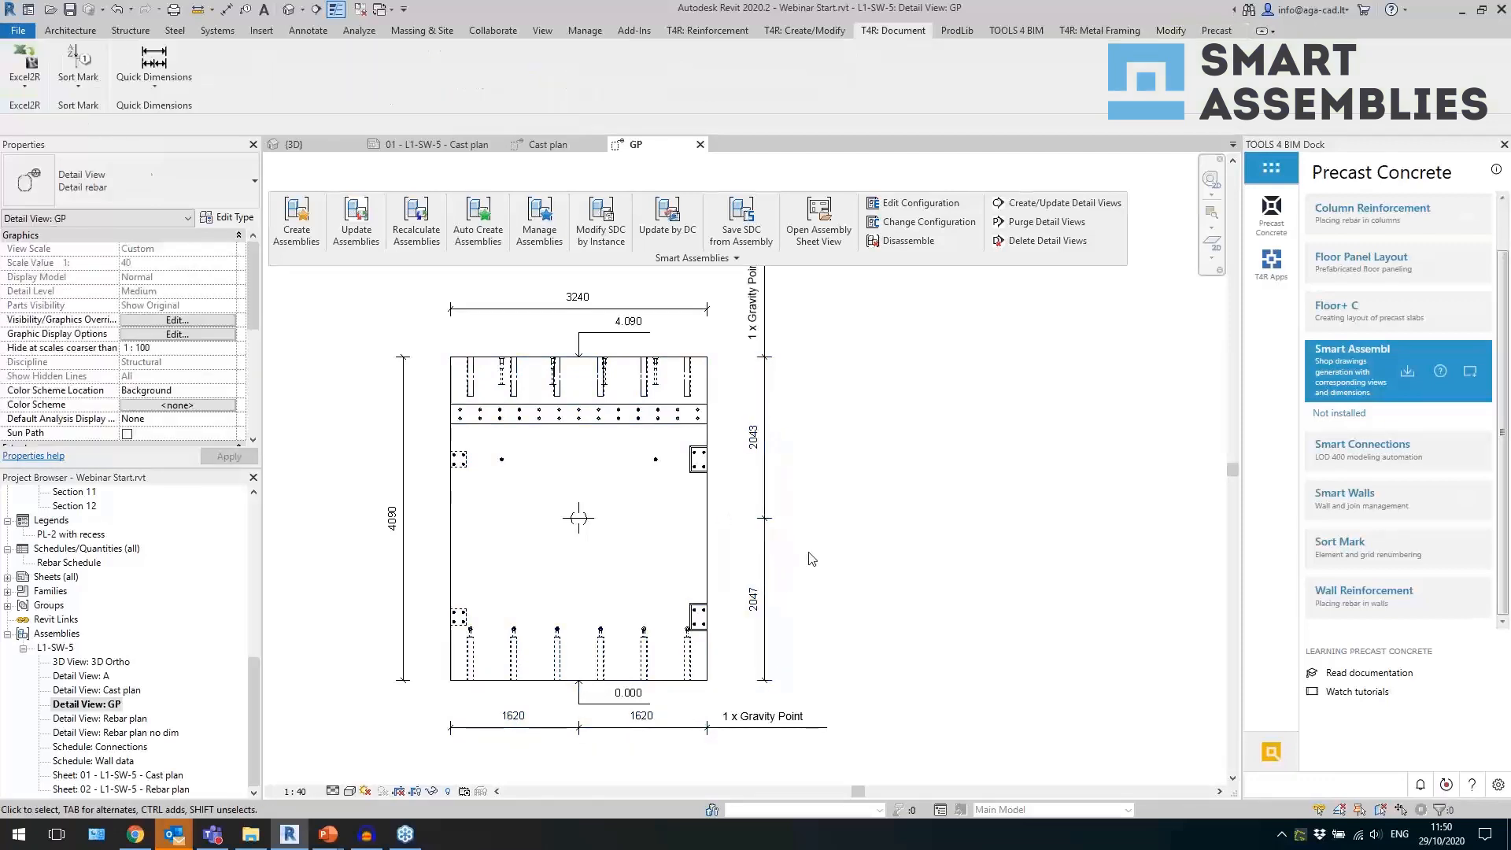
pyautogui.click(577, 533)
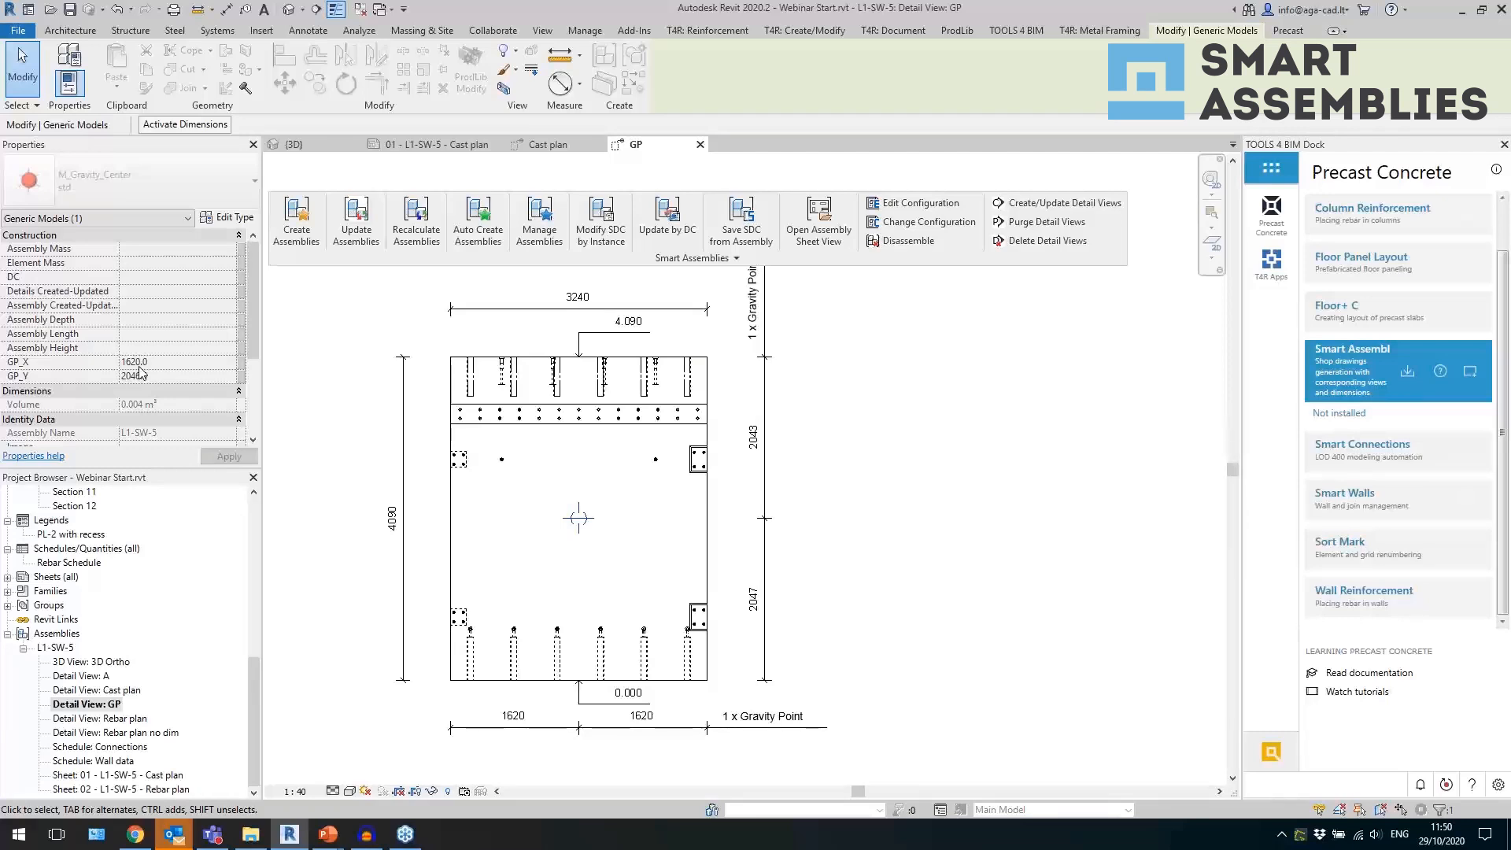
# Create a Material Takeoff view for the L1-SW-5 assembly using the GPX_Y material takeoff template.
pyautogui.rightClick(61, 648)
pyautogui.click(102, 441)
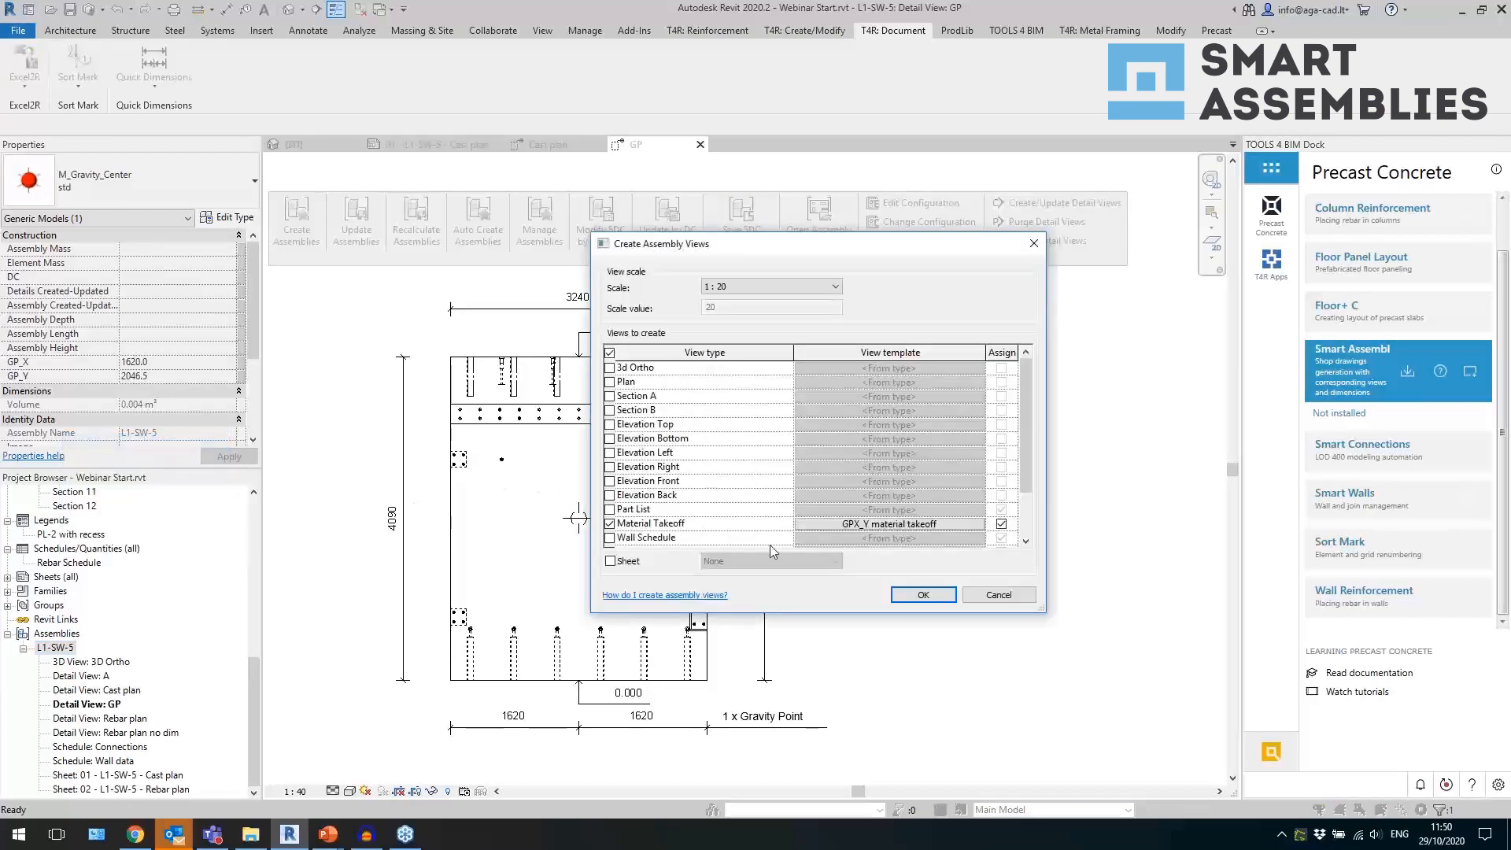
pyautogui.click(923, 595)
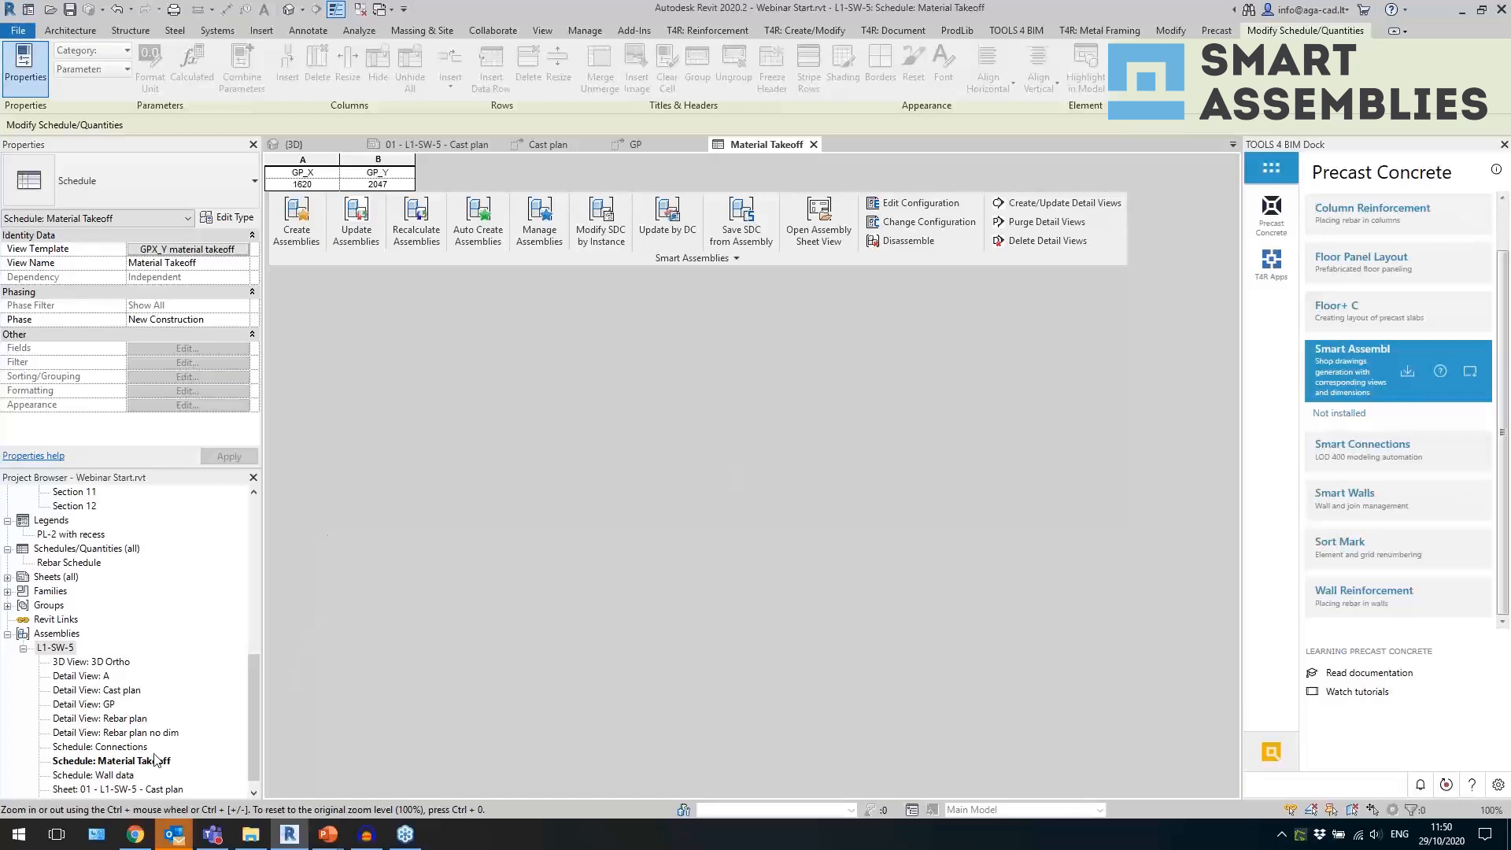
# Return to the Cast plan detail view and examine the ordinate dimensions of the grout tubes along the wall's bottom edge.
pyautogui.scroll(-1, 144, 774)
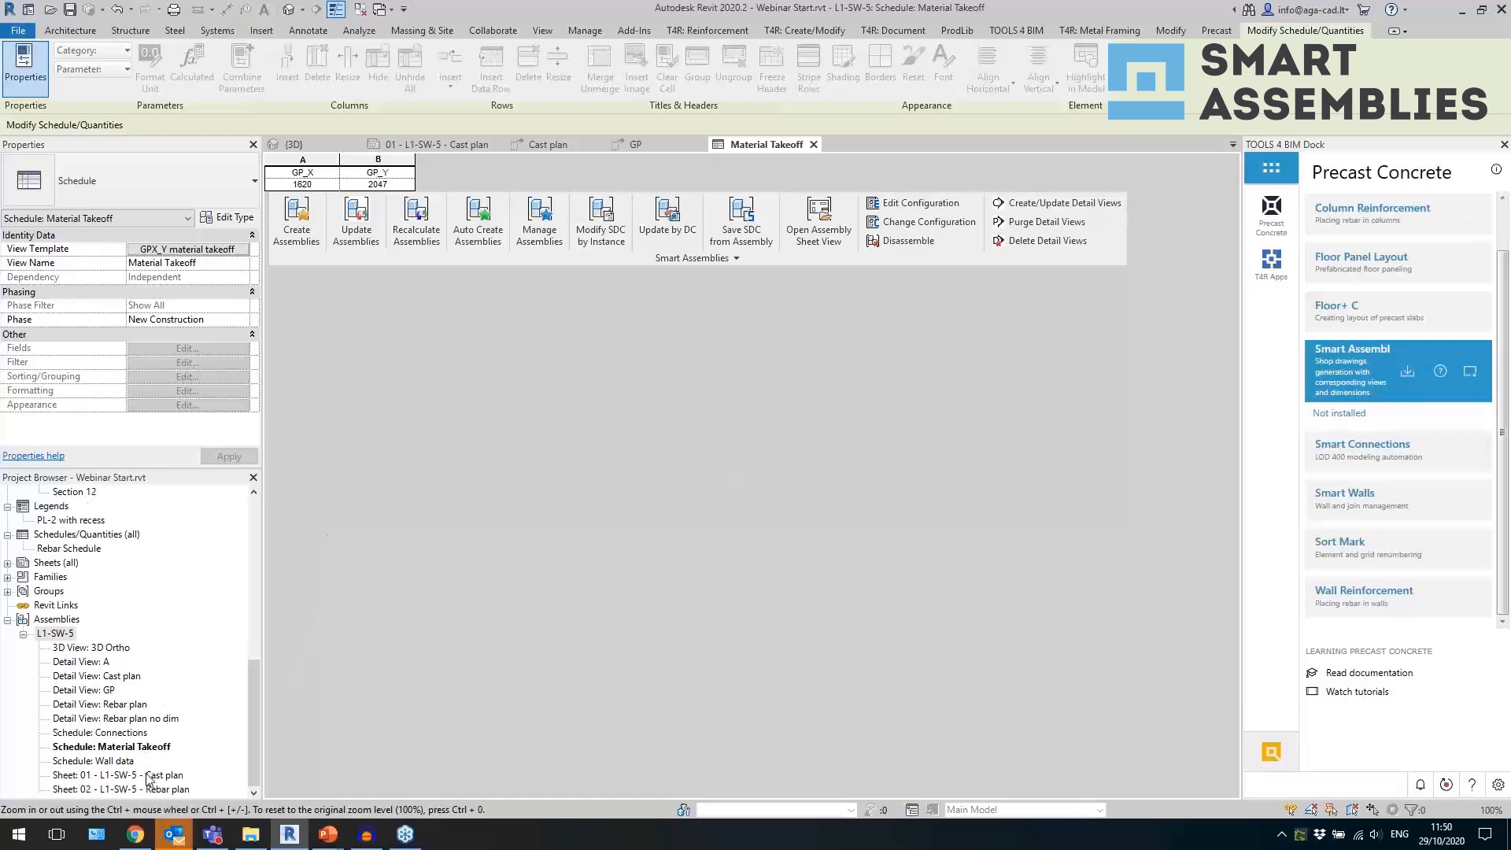
pyautogui.doubleClick(121, 677)
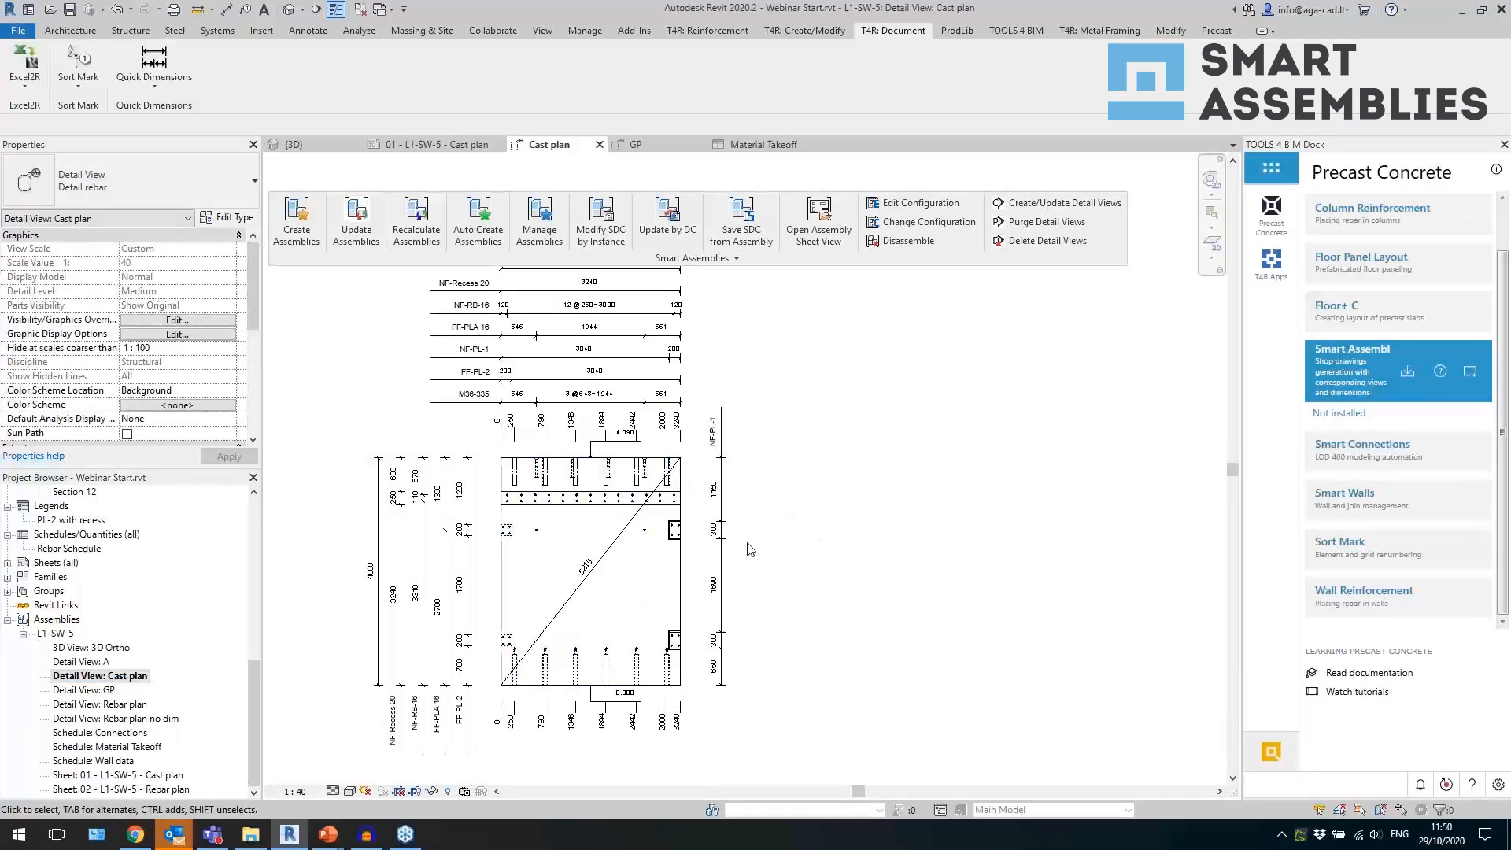
pyautogui.scroll(3, 452, 716)
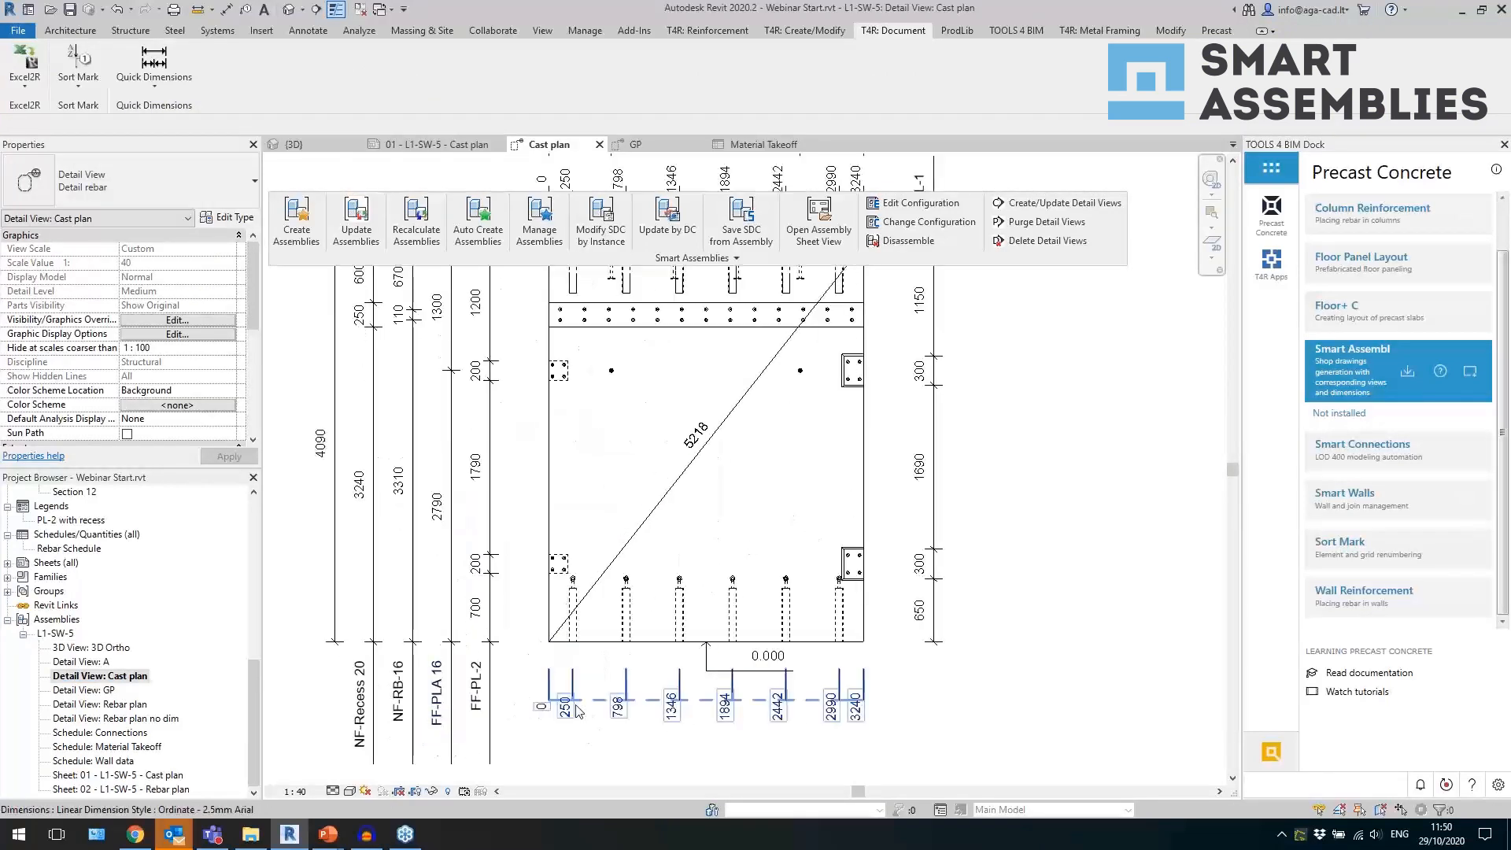
pyautogui.click(578, 712)
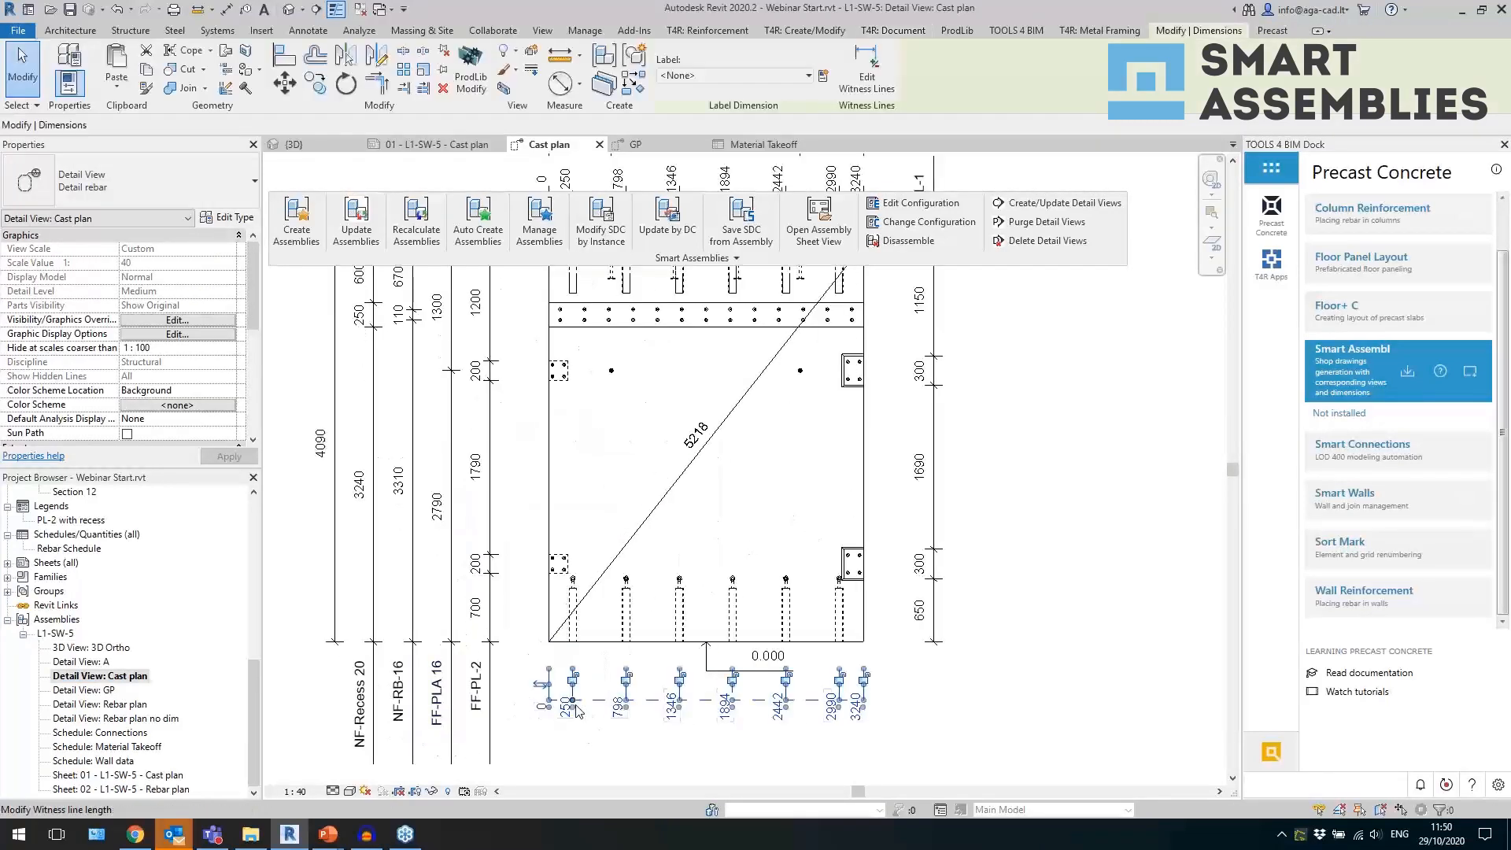
pyautogui.click(574, 633)
pyautogui.click(620, 732)
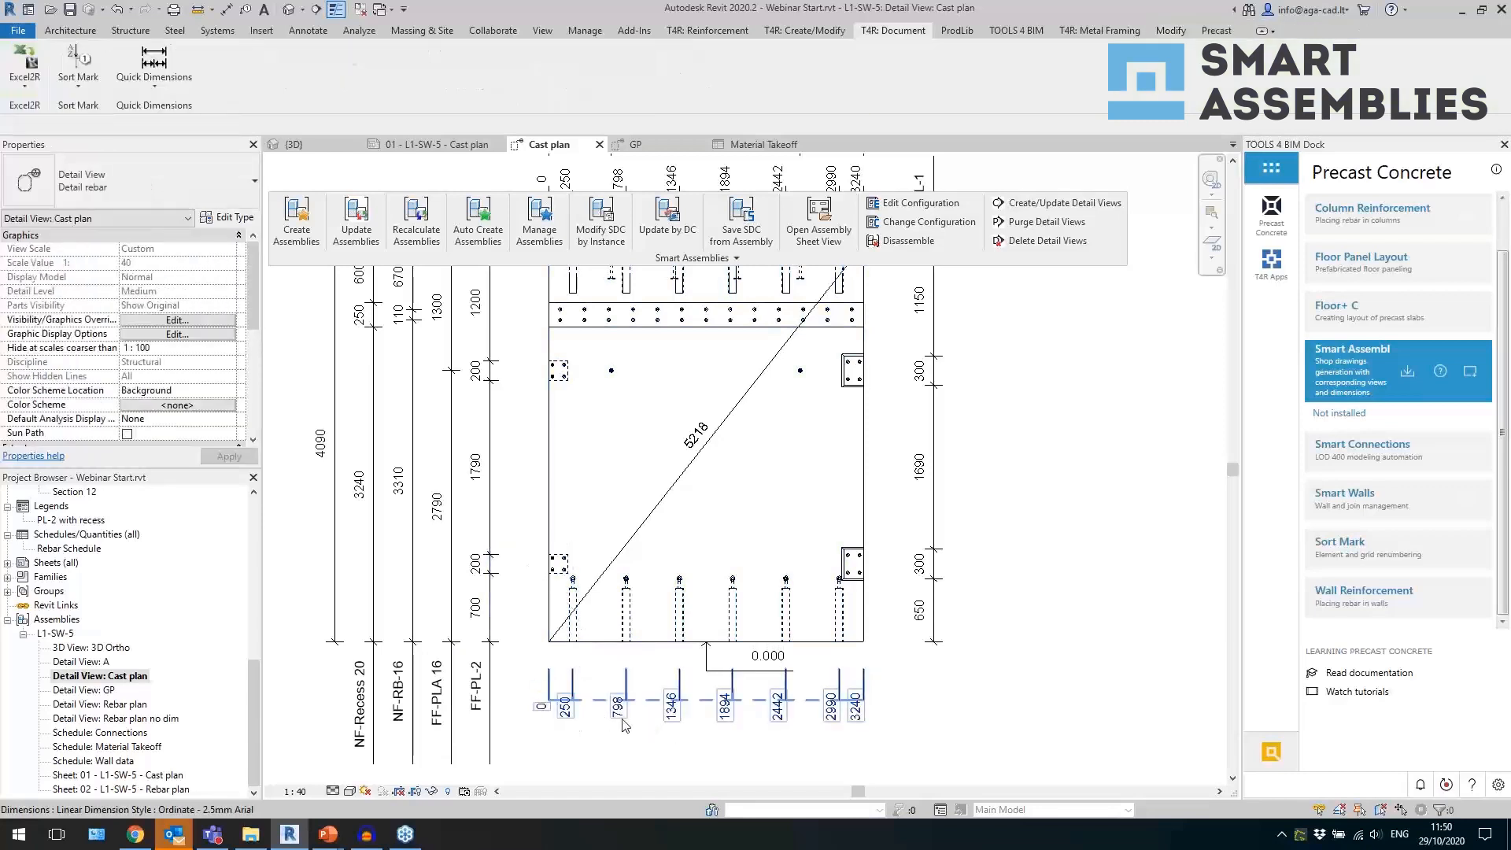
pyautogui.click(631, 707)
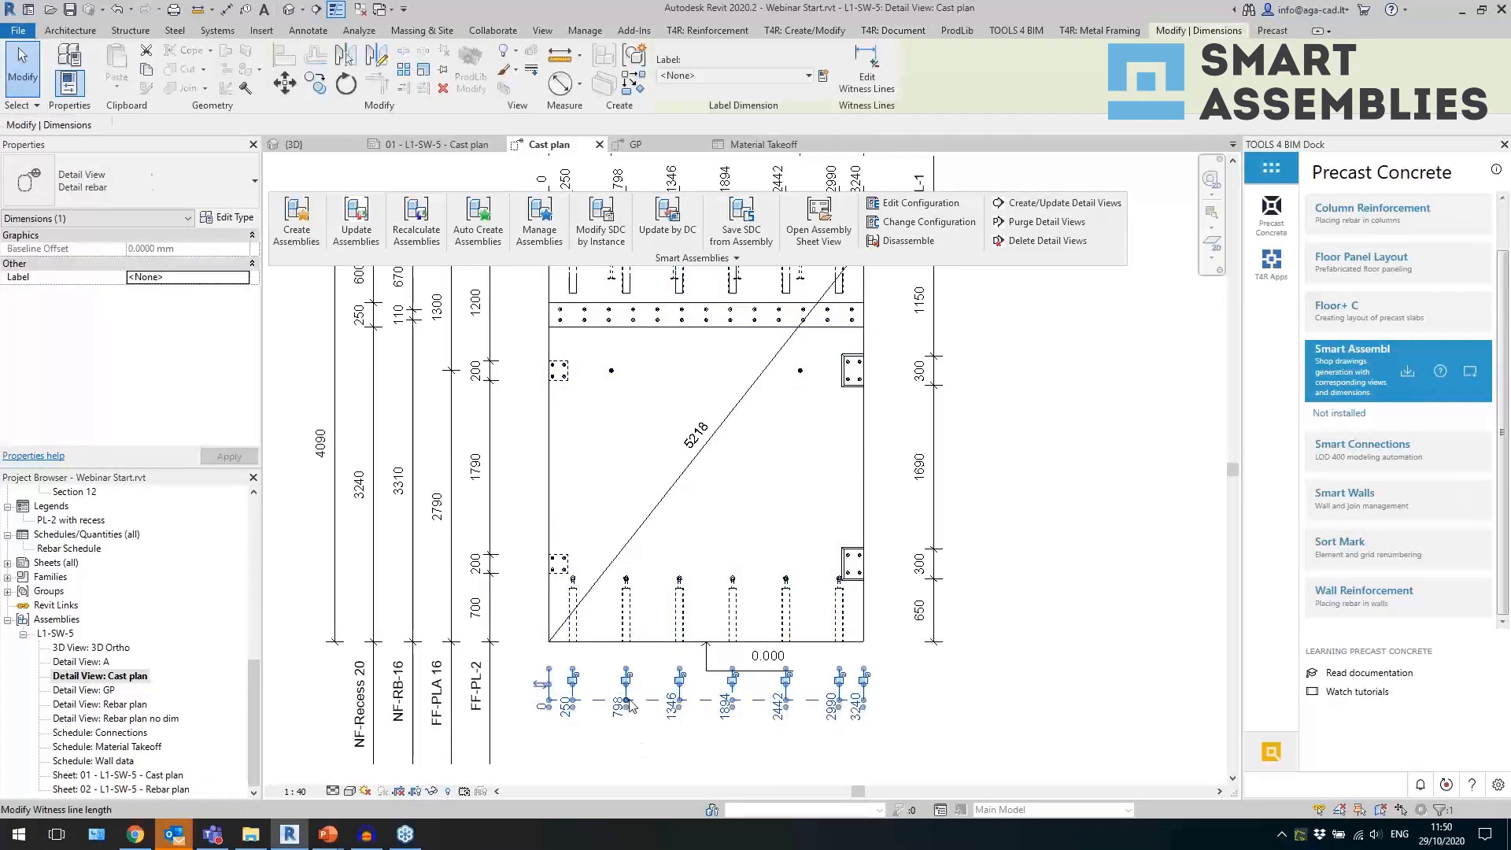
pyautogui.click(1097, 523)
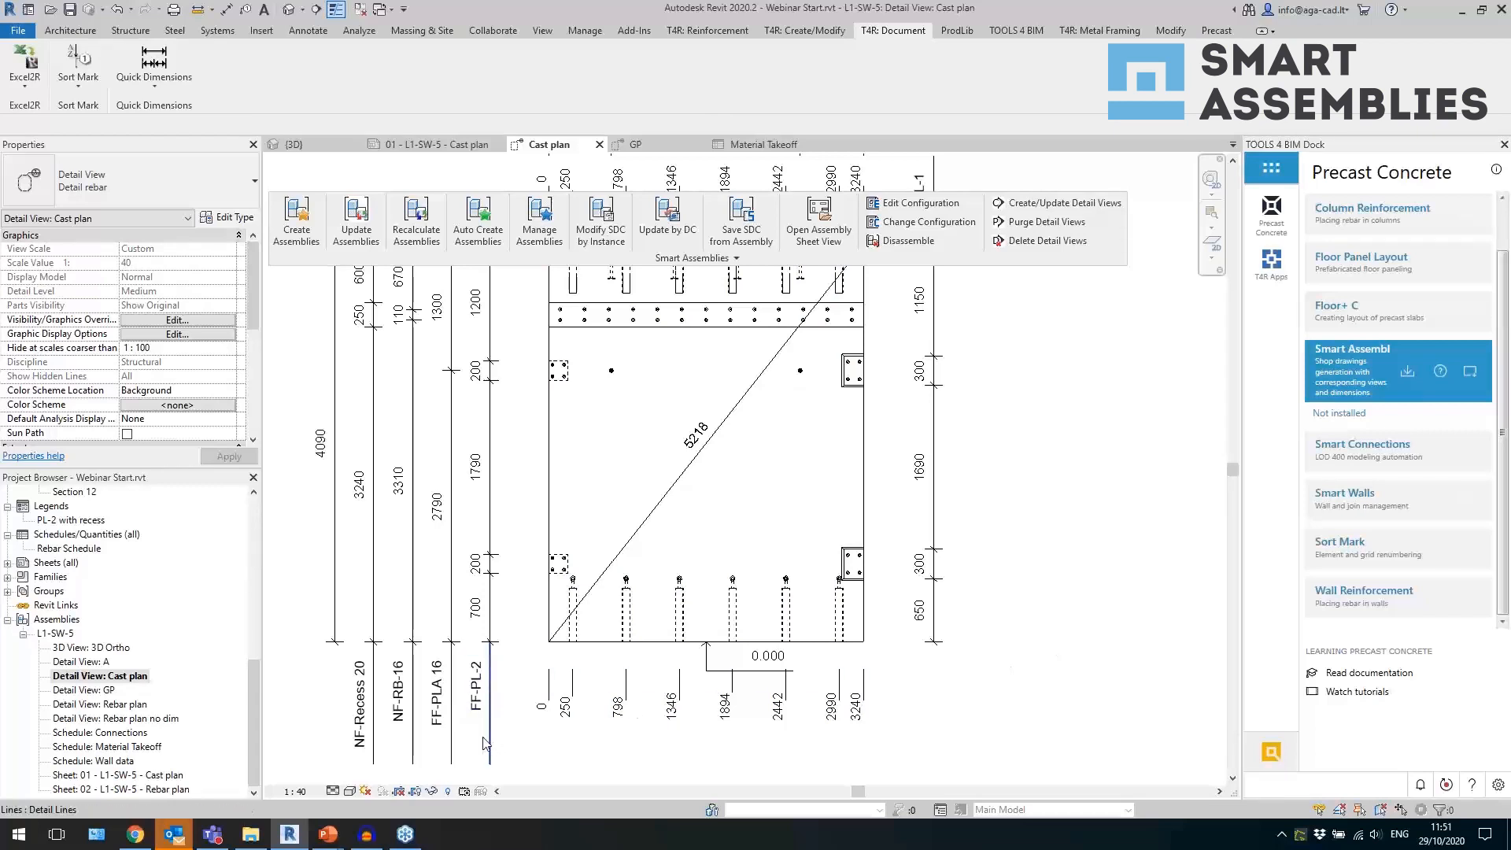
# Examine the FF-PLA 16 and NF-RB-16 dimension labels below the wall and the lower embedded weld plates on both wall edges.
pyautogui.scroll(3, 443, 729)
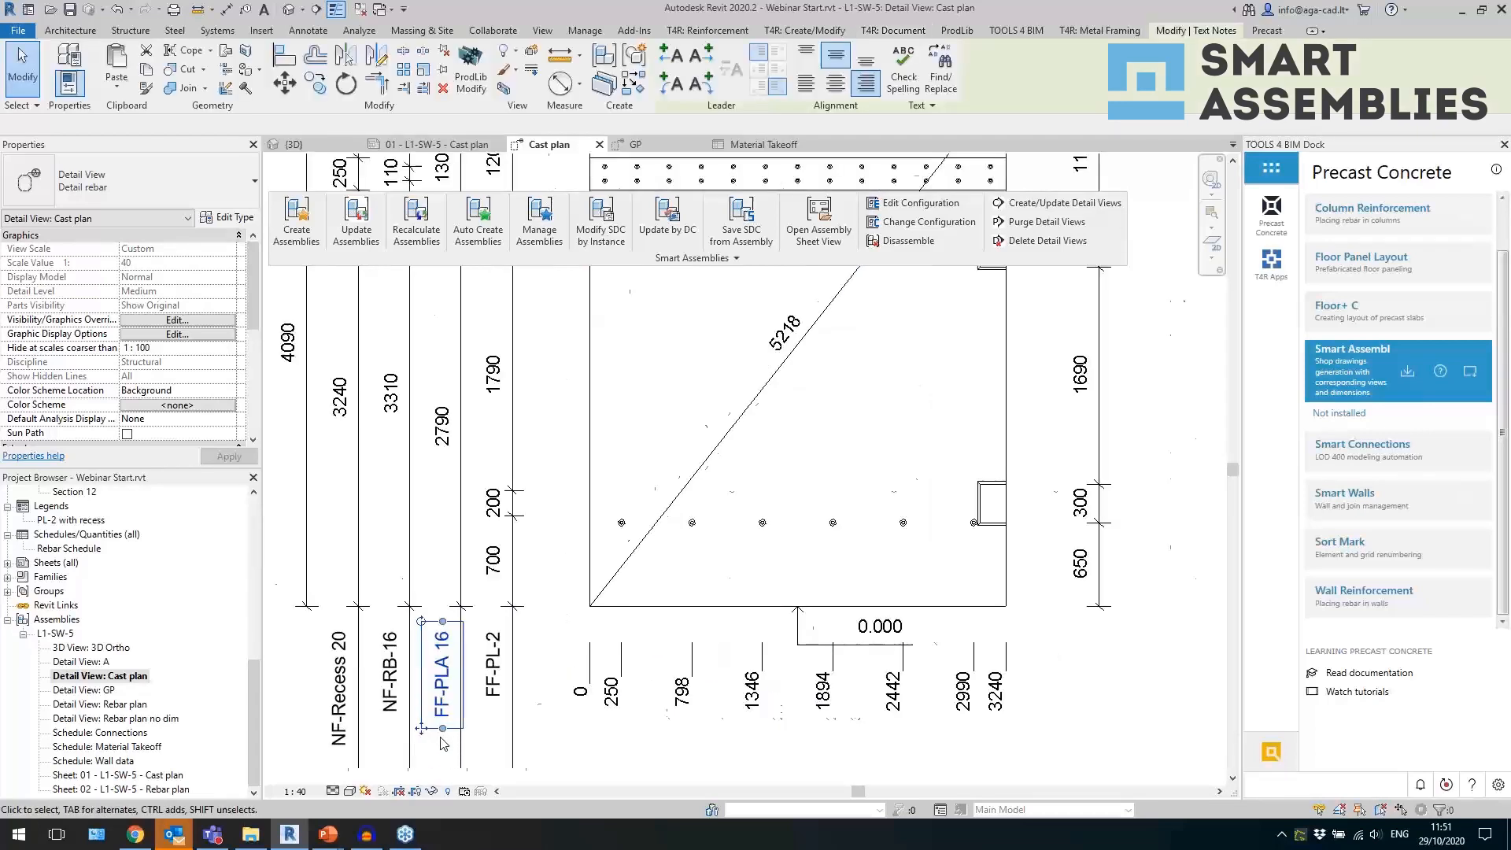
pyautogui.click(445, 709)
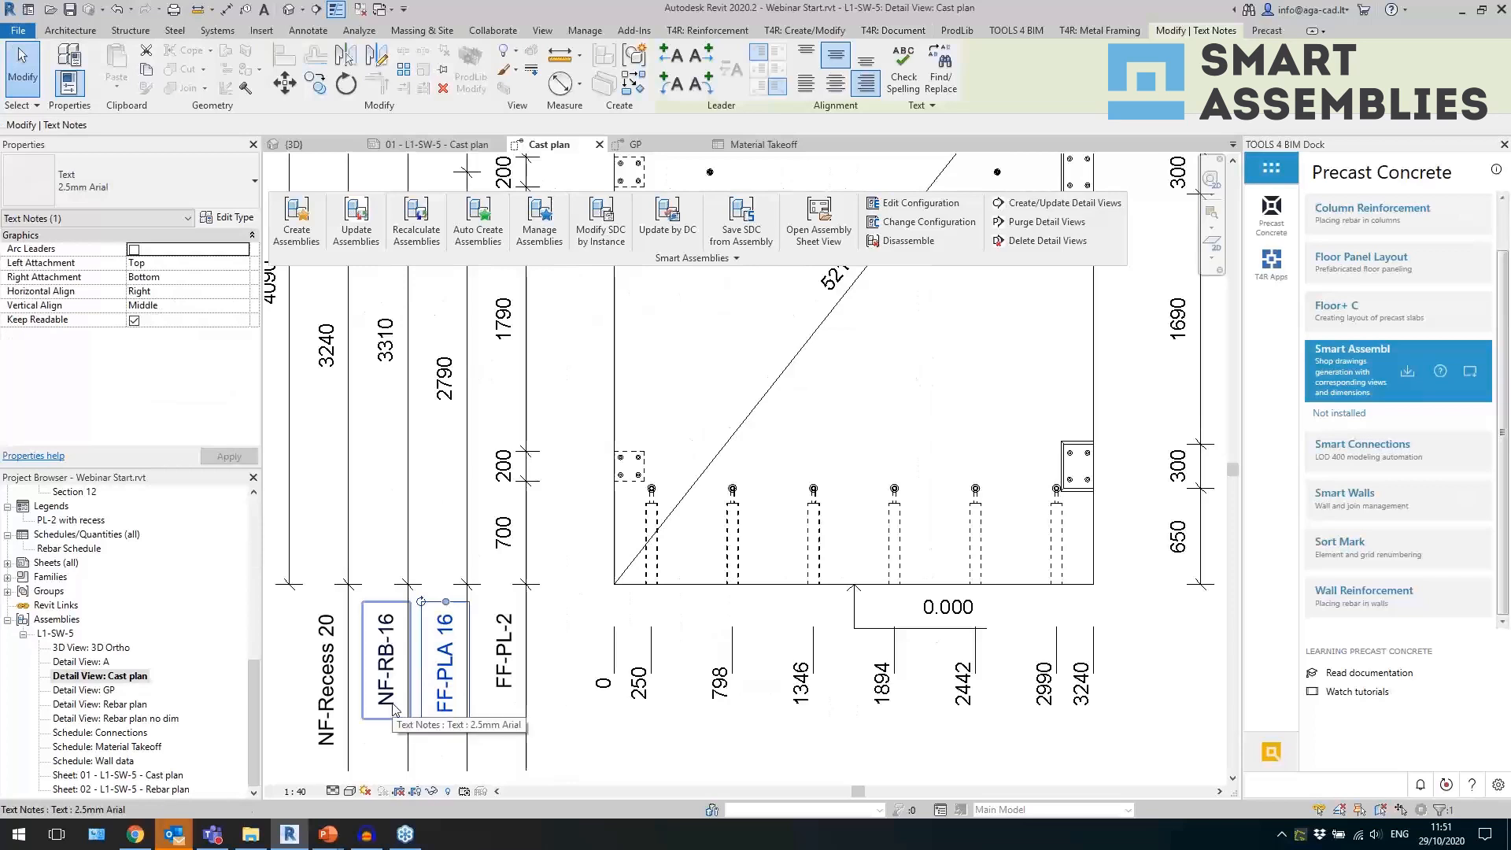
pyautogui.click(390, 703)
pyautogui.click(443, 702)
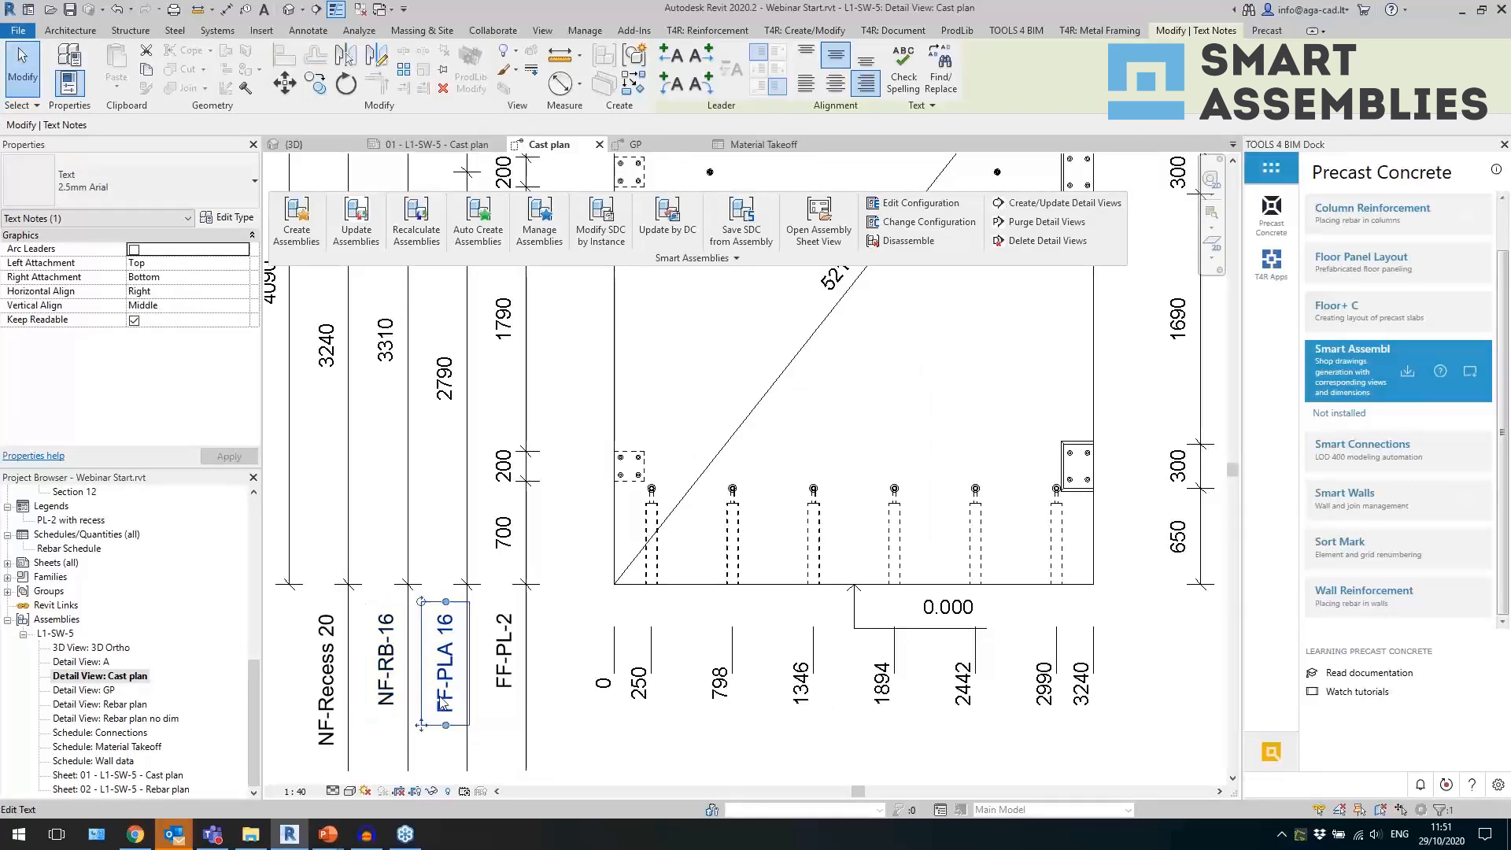
pyautogui.scroll(-2, 443, 703)
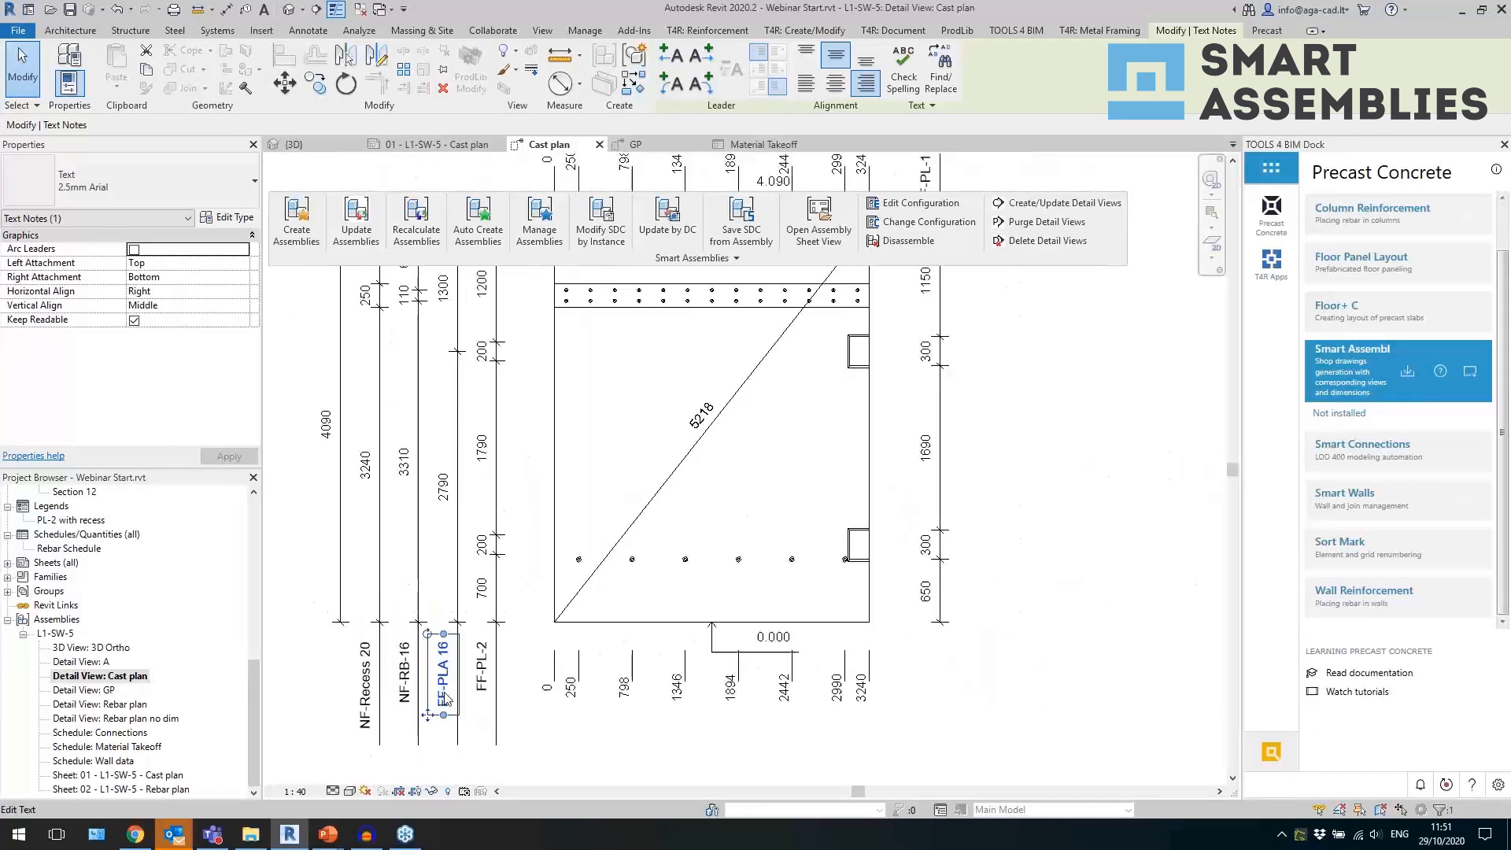
pyautogui.click(577, 543)
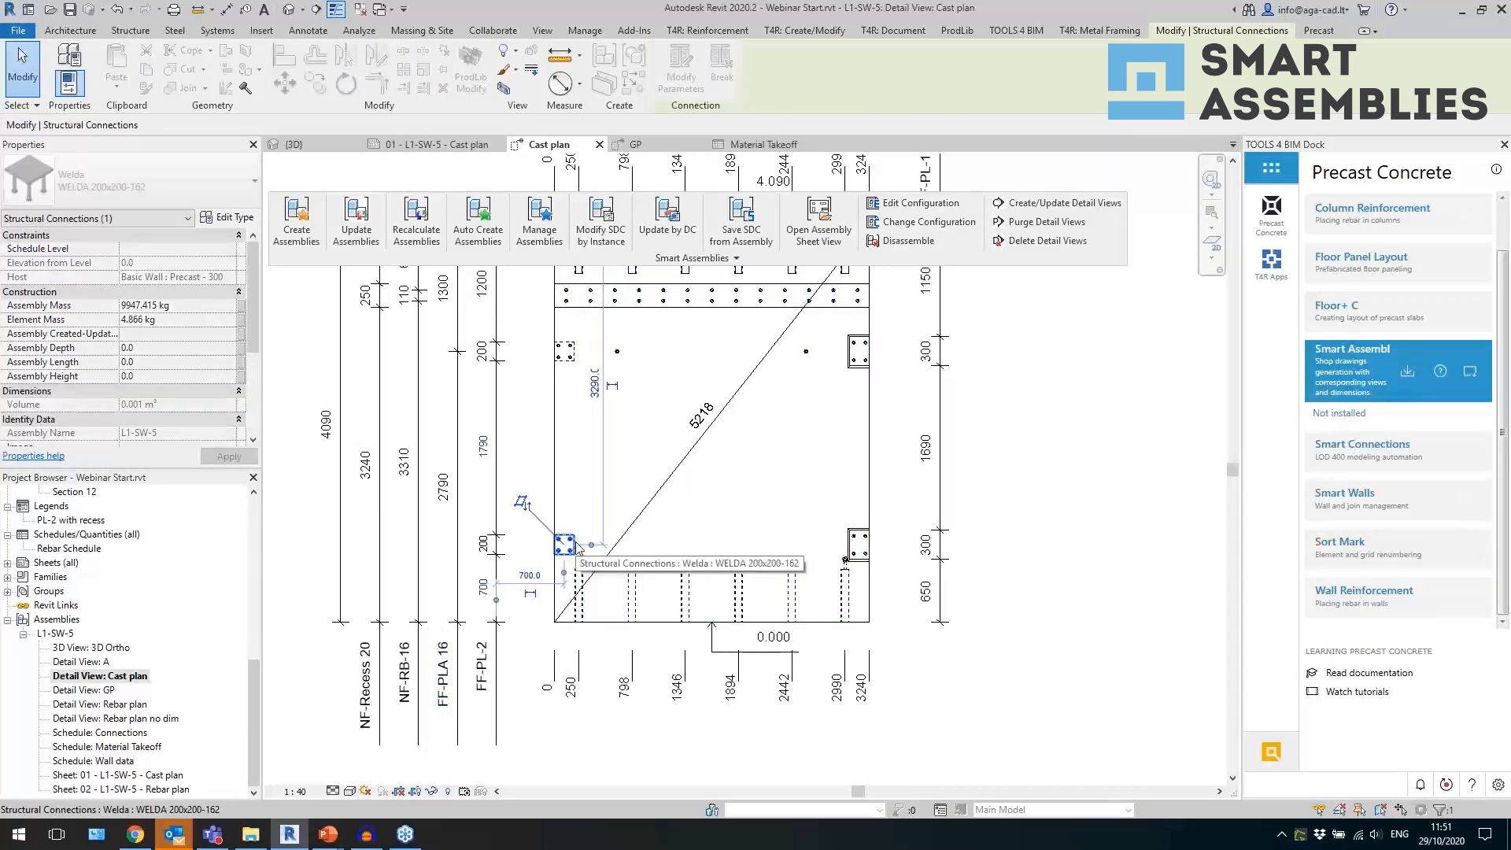
pyautogui.click(1024, 561)
pyautogui.click(868, 549)
pyautogui.click(993, 567)
# Examine the NF and FF labels on the dimension lines, the M36-335 label and the ordinate dimensions above the wall.
pyautogui.moveTo(995, 476); pyautogui.dragTo(953, 637, button='middle')
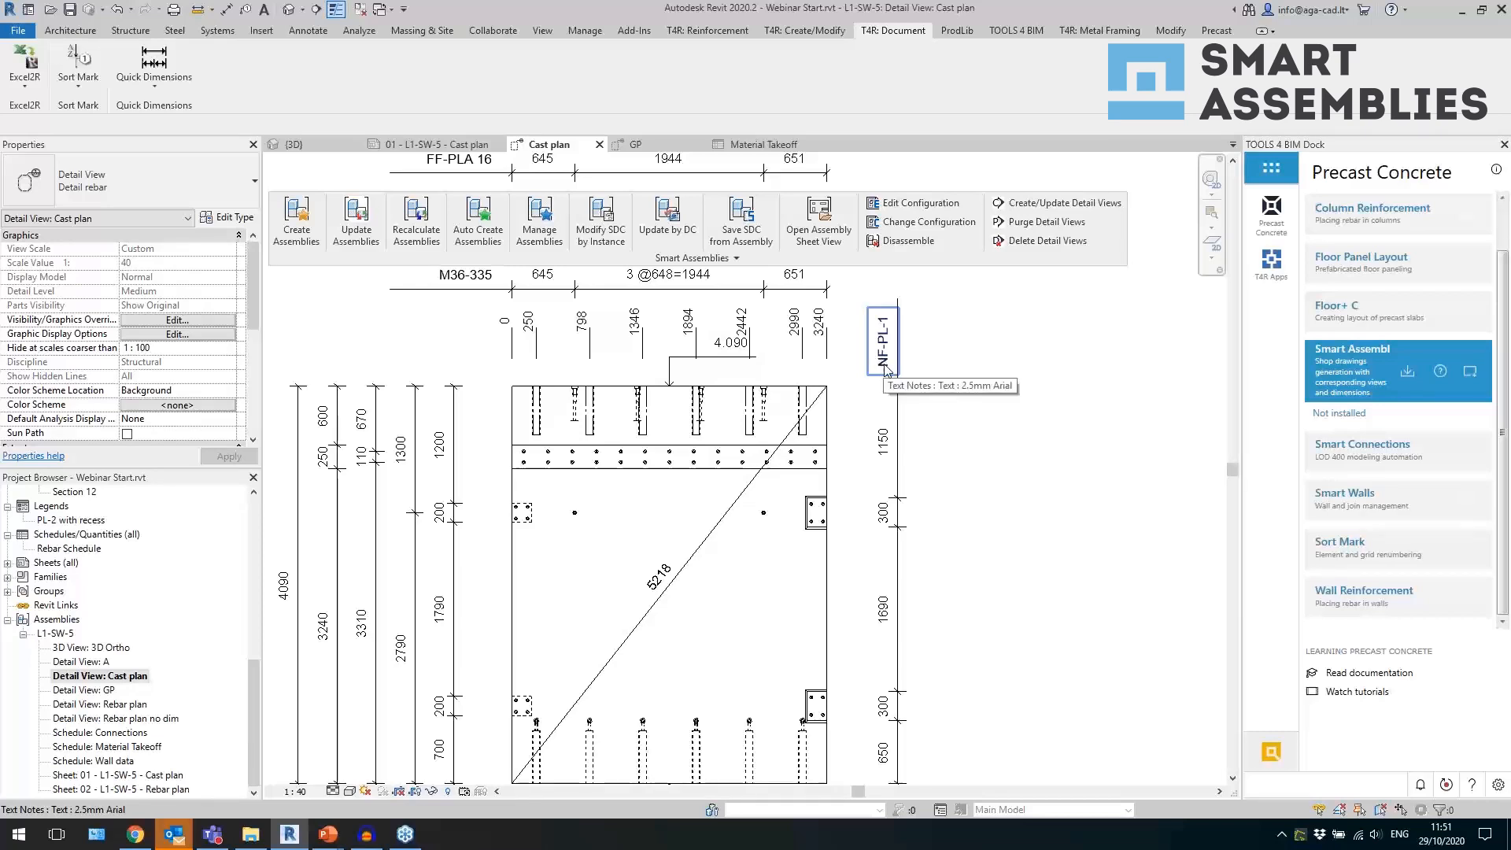
pyautogui.moveTo(980, 585); pyautogui.dragTo(997, 469, button='middle')
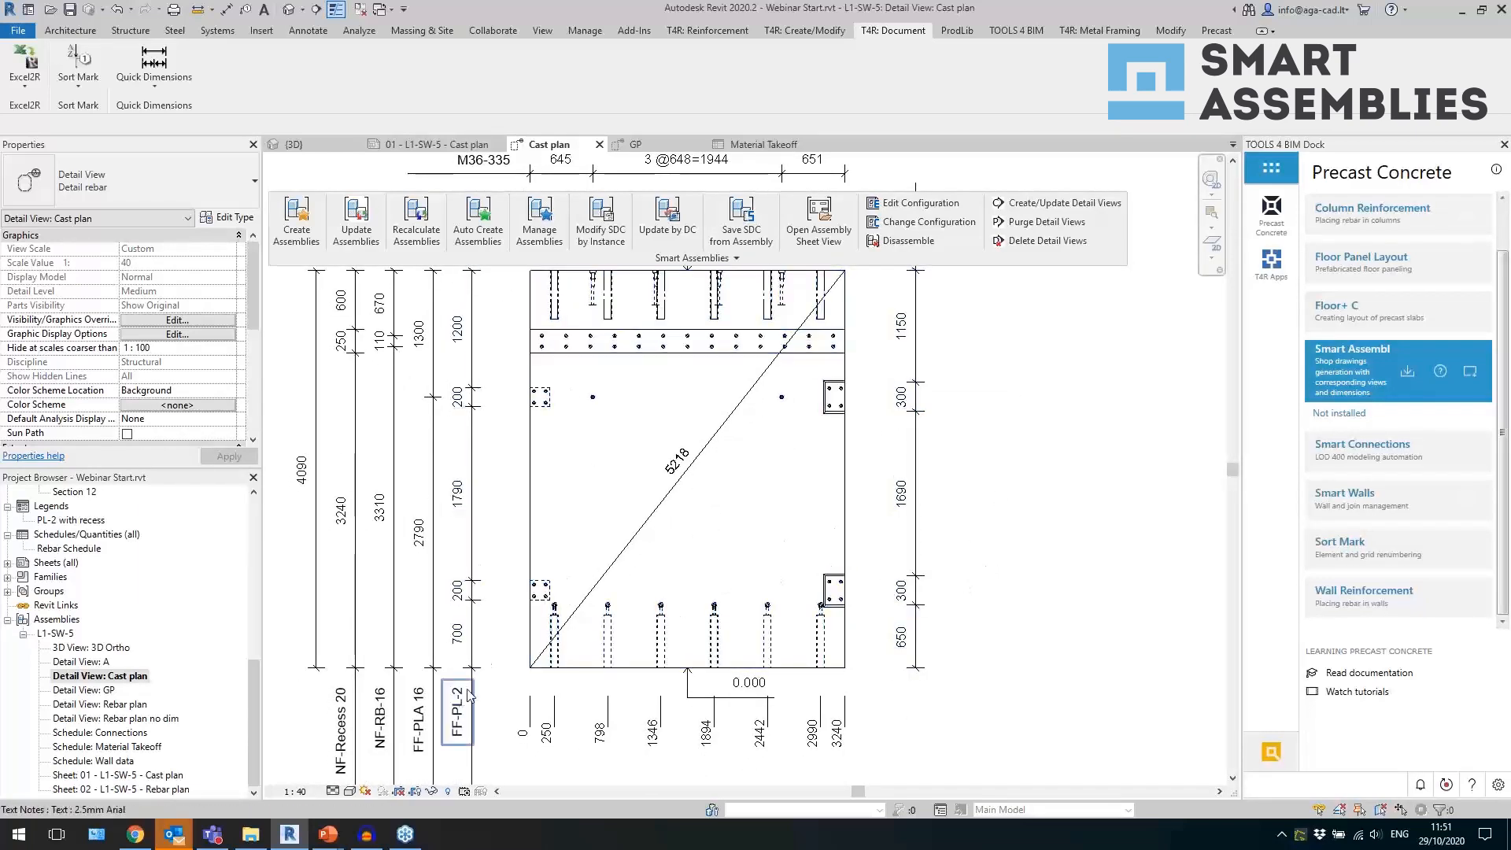
pyautogui.scroll(-1, 565, 584)
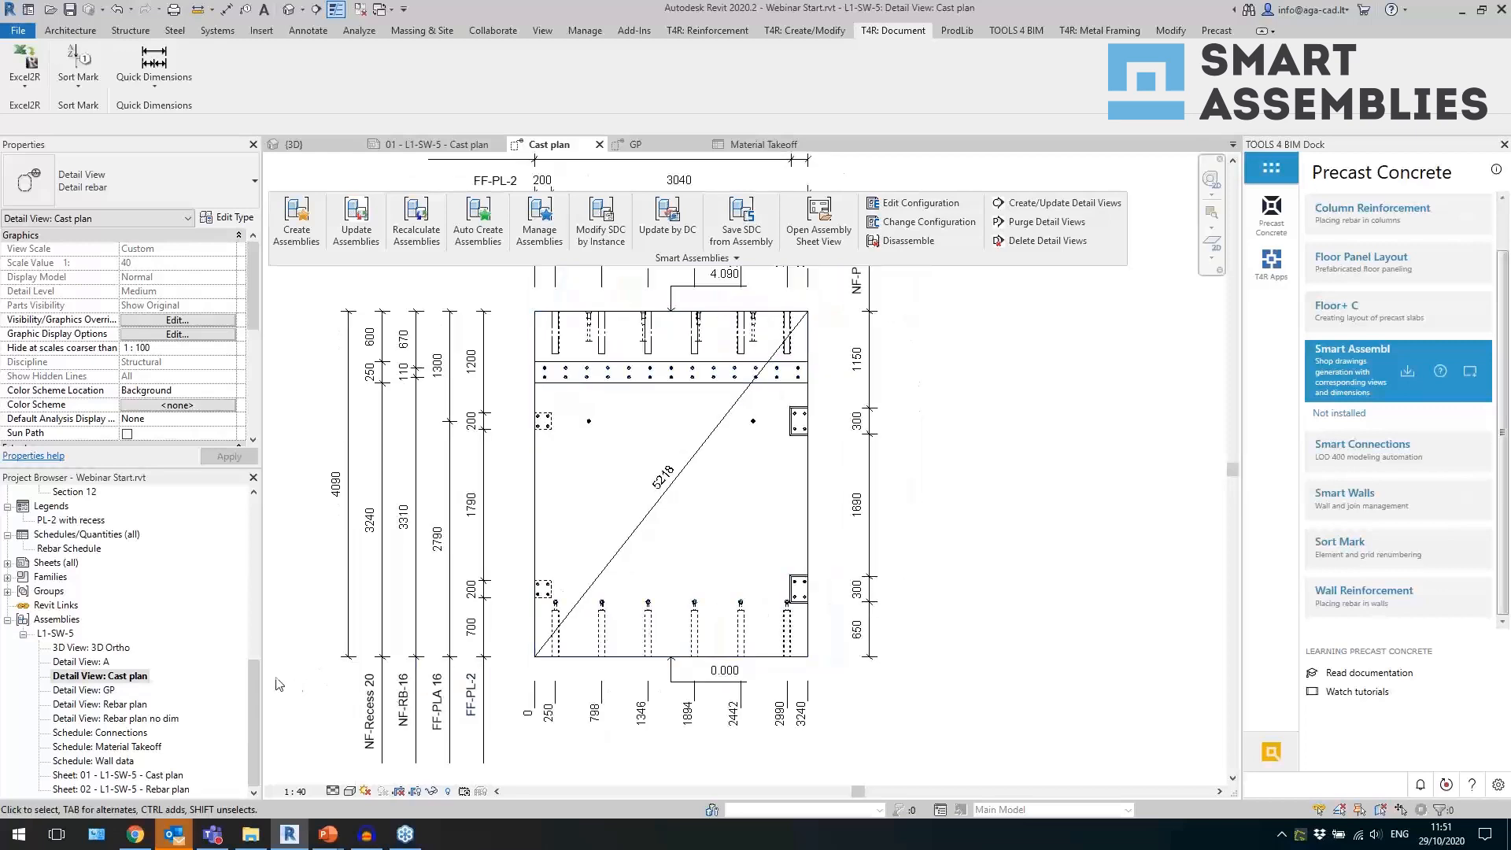
pyautogui.moveTo(447, 399); pyautogui.dragTo(433, 583, button='middle')
pyautogui.moveTo(458, 438); pyautogui.dragTo(468, 480, button='middle')
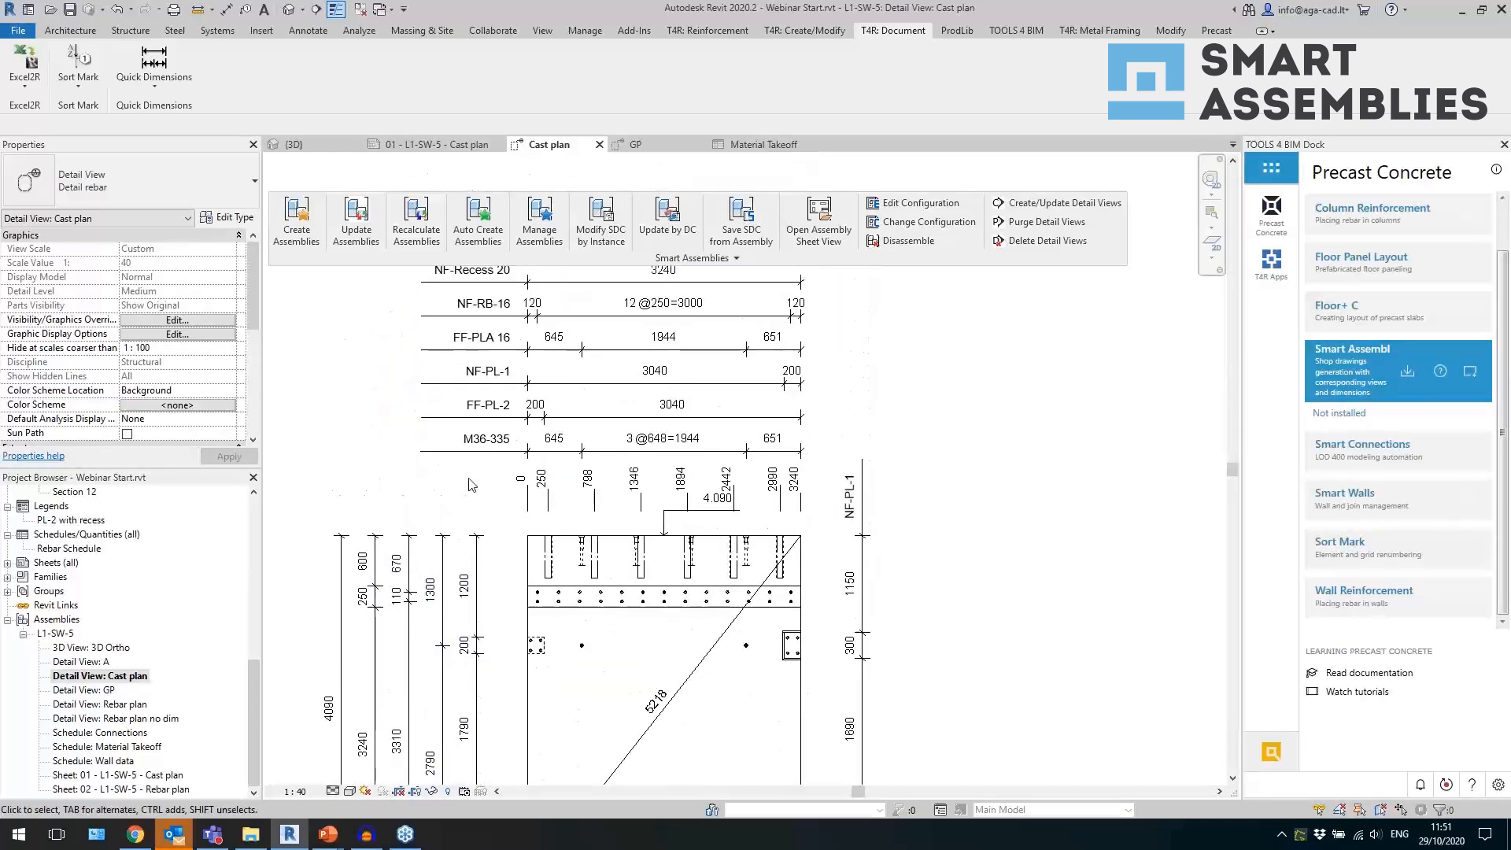
pyautogui.click(489, 448)
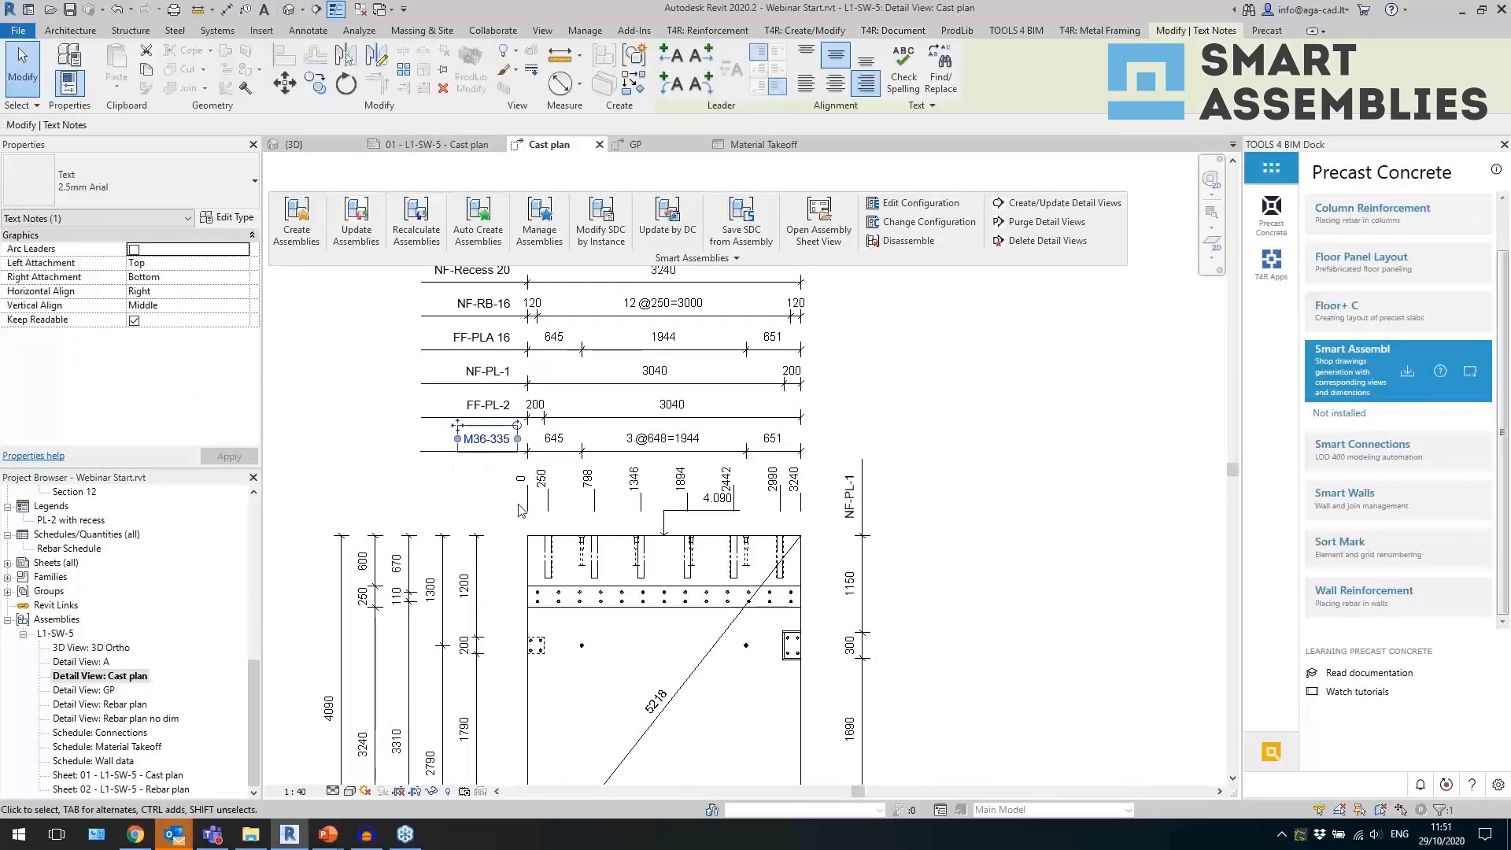
pyautogui.scroll(1, 472, 473)
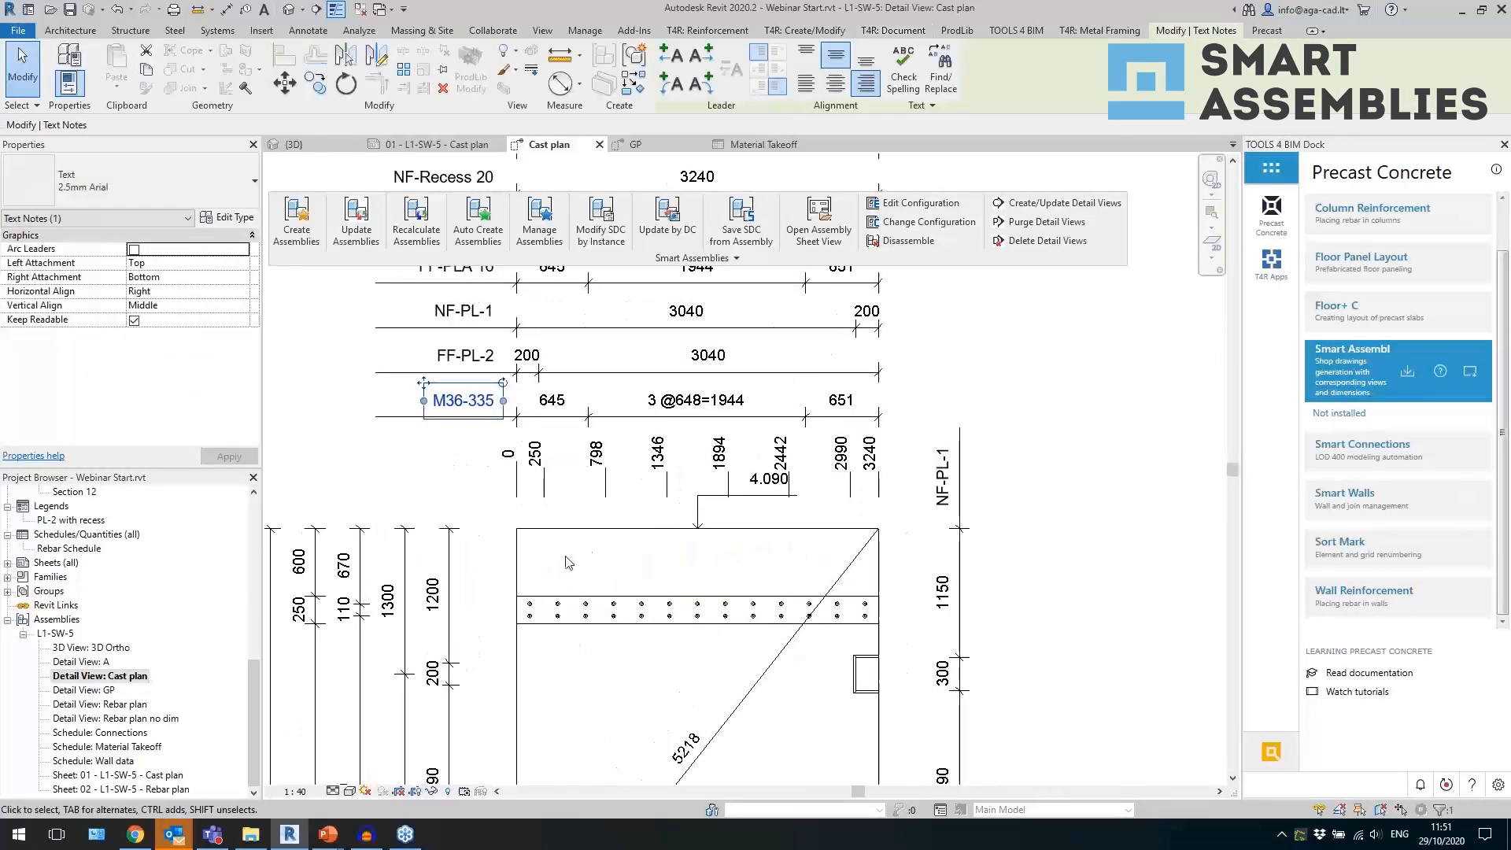
pyautogui.click(510, 497)
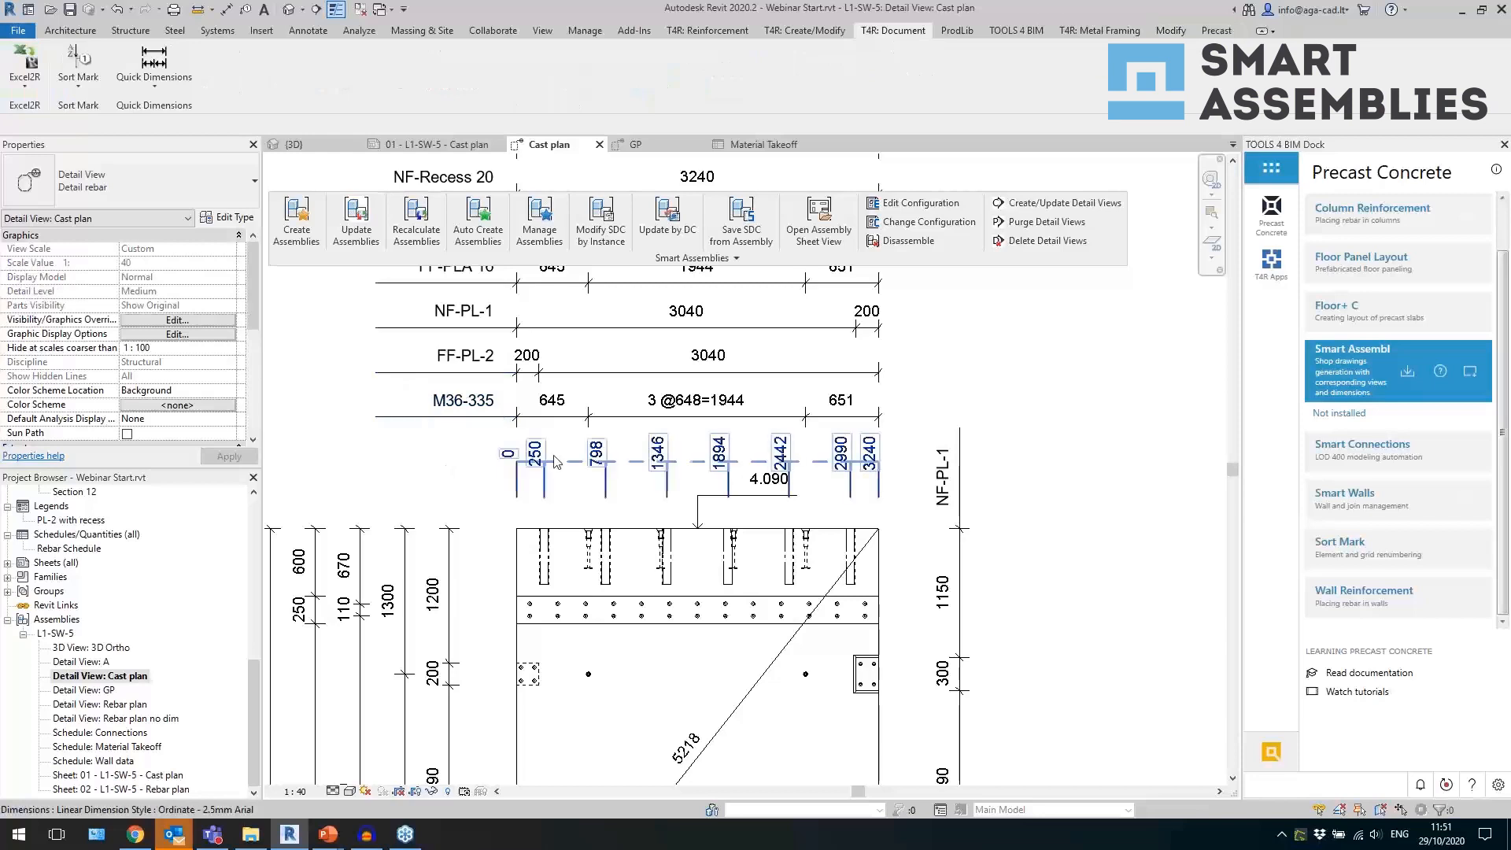
pyautogui.scroll(-2, 536, 465)
pyautogui.scroll(-1, 833, 557)
pyautogui.moveTo(883, 617); pyautogui.dragTo(849, 527, button='middle')
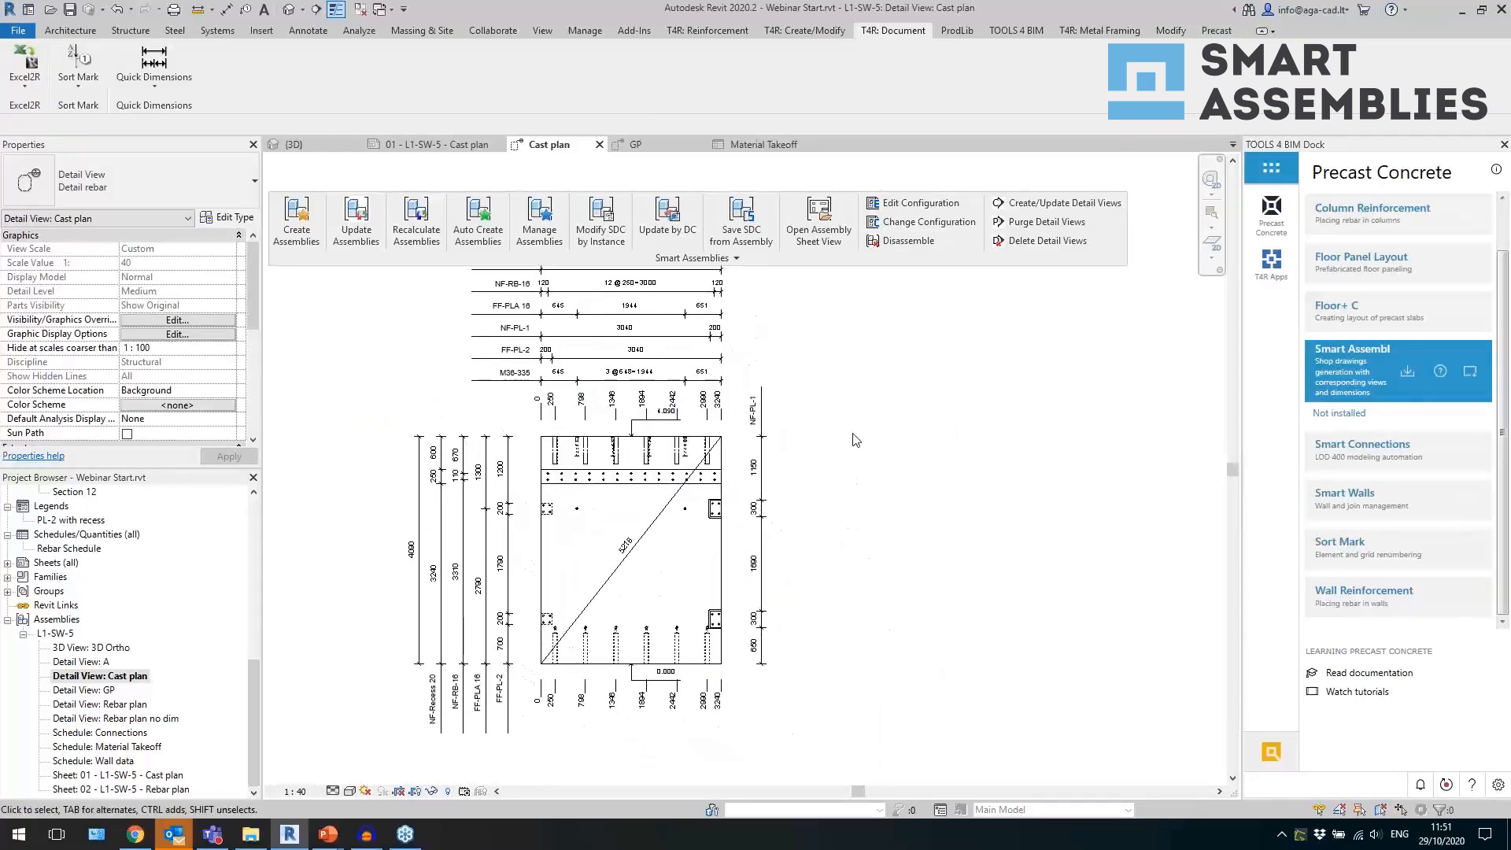
# Open the Smart Dimensions tools and bring up the Sdim Wall front dimension configuration.
pyautogui.click(748, 259)
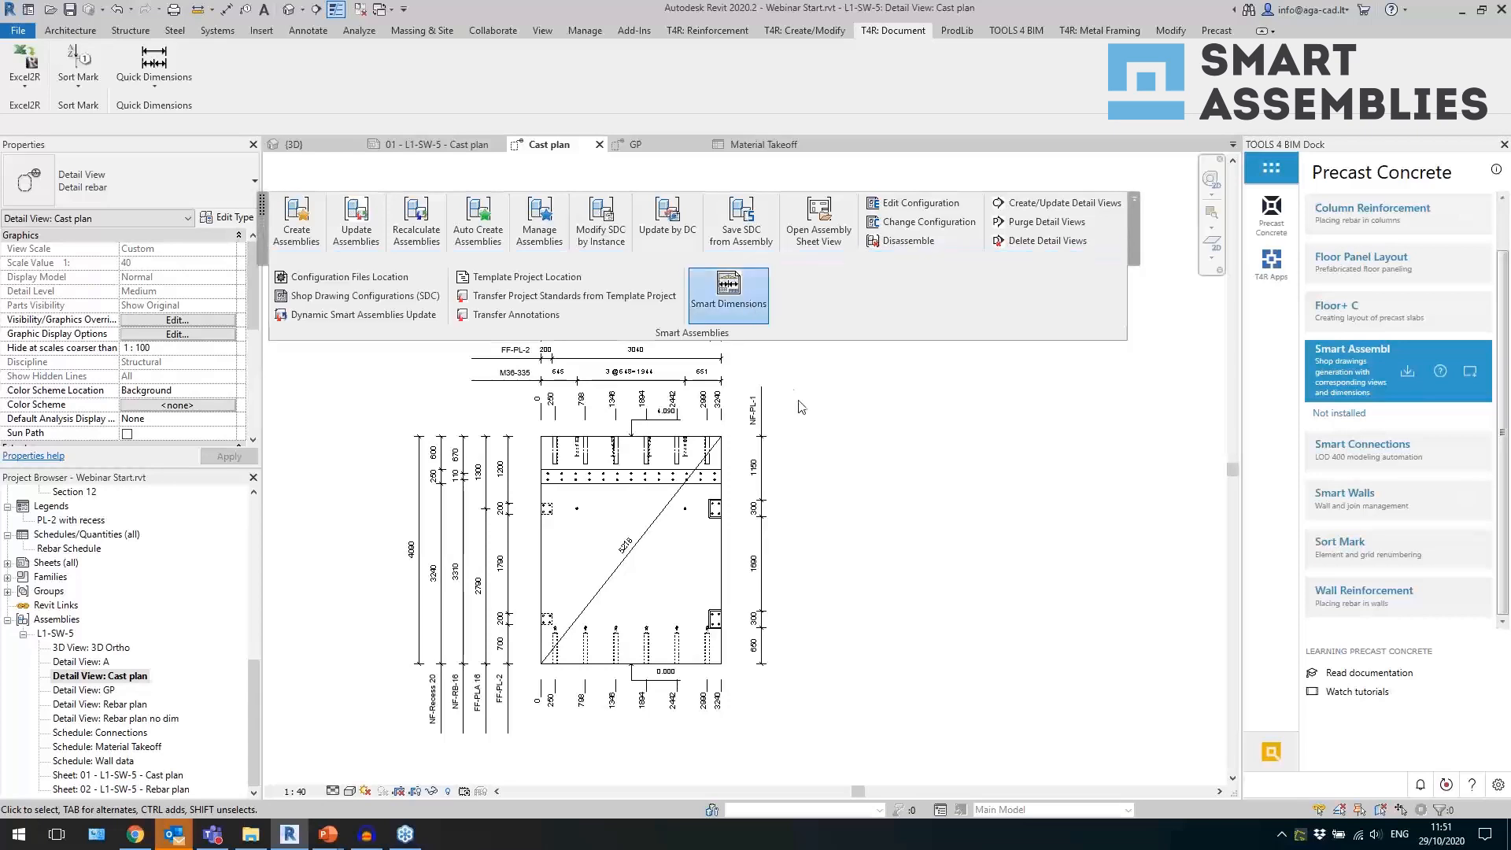
pyautogui.click(985, 521)
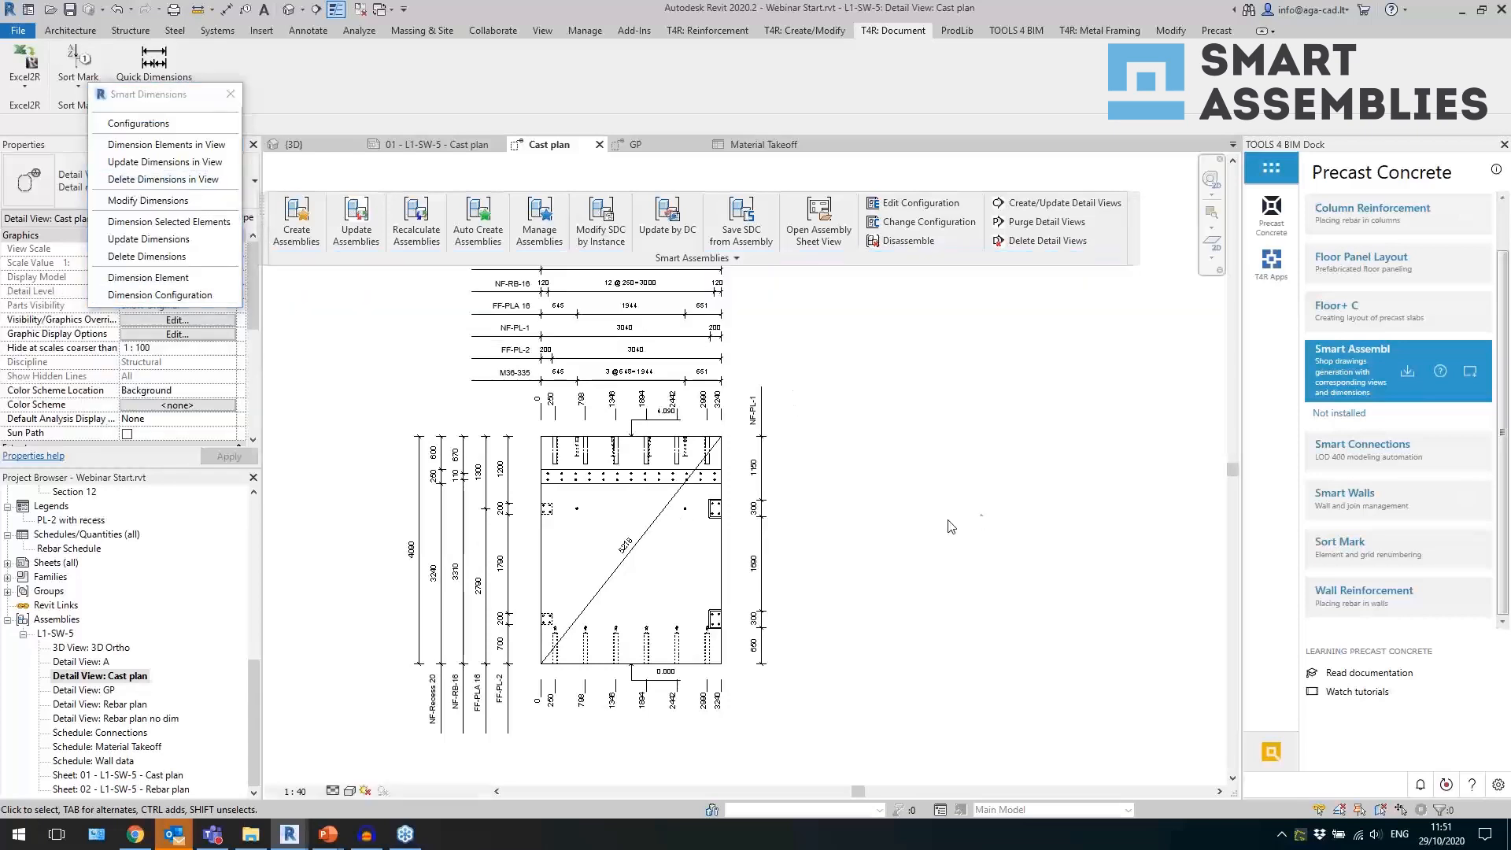
pyautogui.moveTo(860, 466); pyautogui.dragTo(847, 489, button='middle')
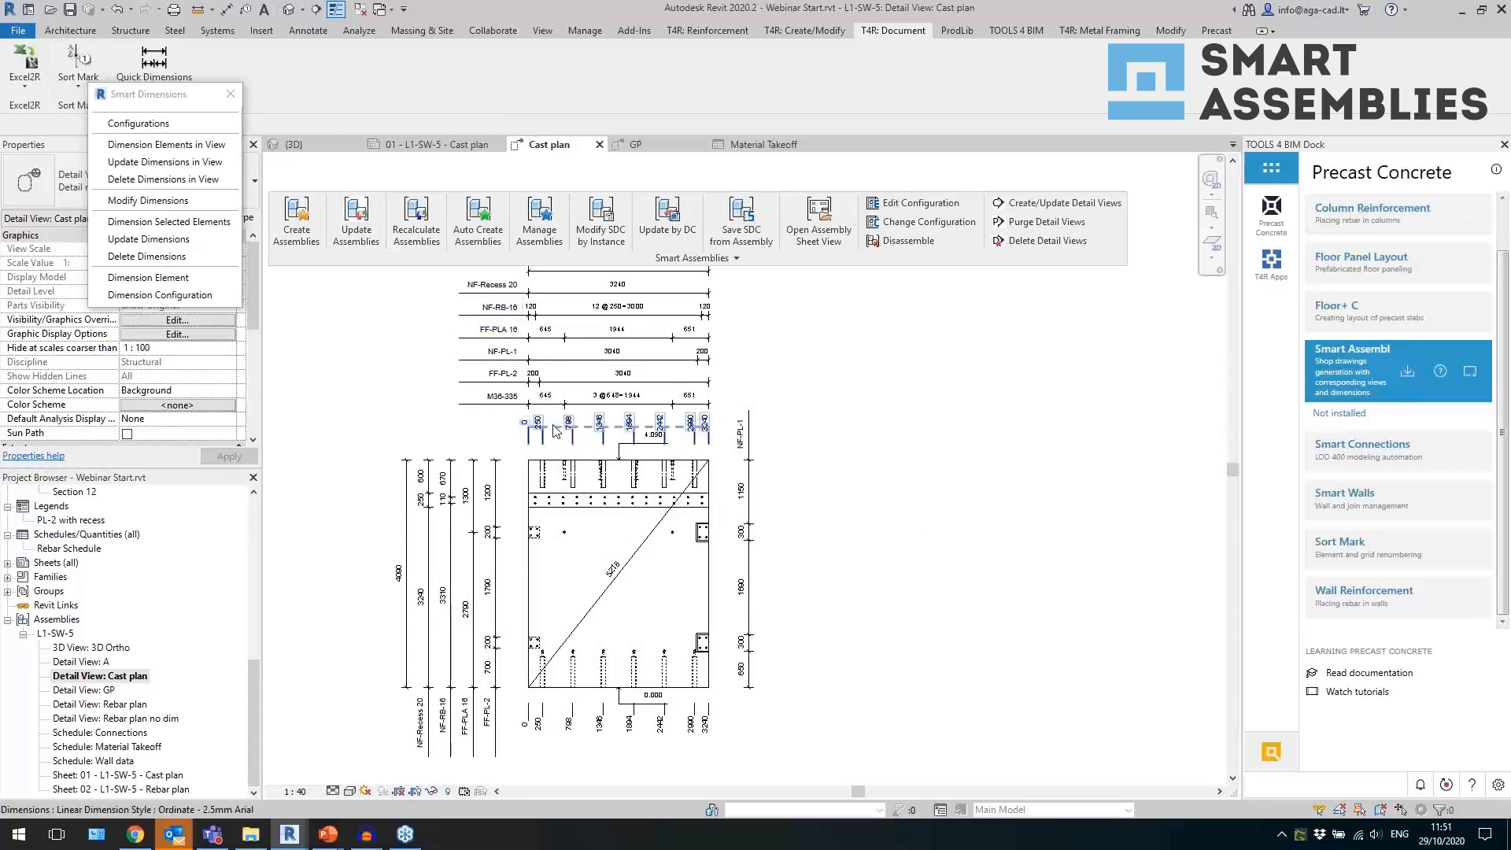
pyautogui.click(154, 201)
pyautogui.click(538, 377)
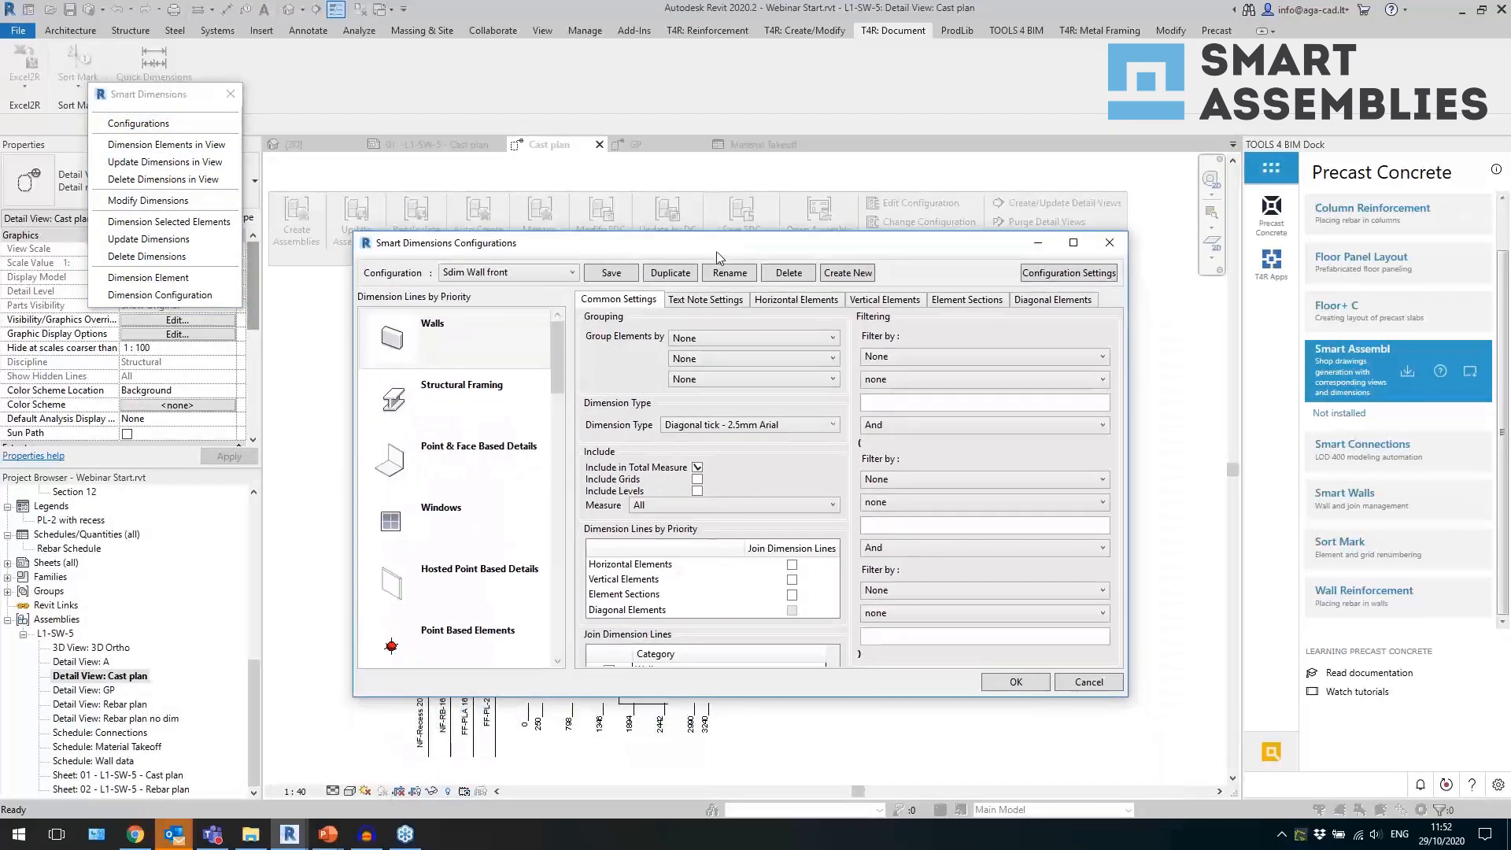
# Add two more dimensions, Dimension 9 and Dimension 10, to the Point & Face Based Details category and widen the configuration dialog.
pyautogui.click(468, 398)
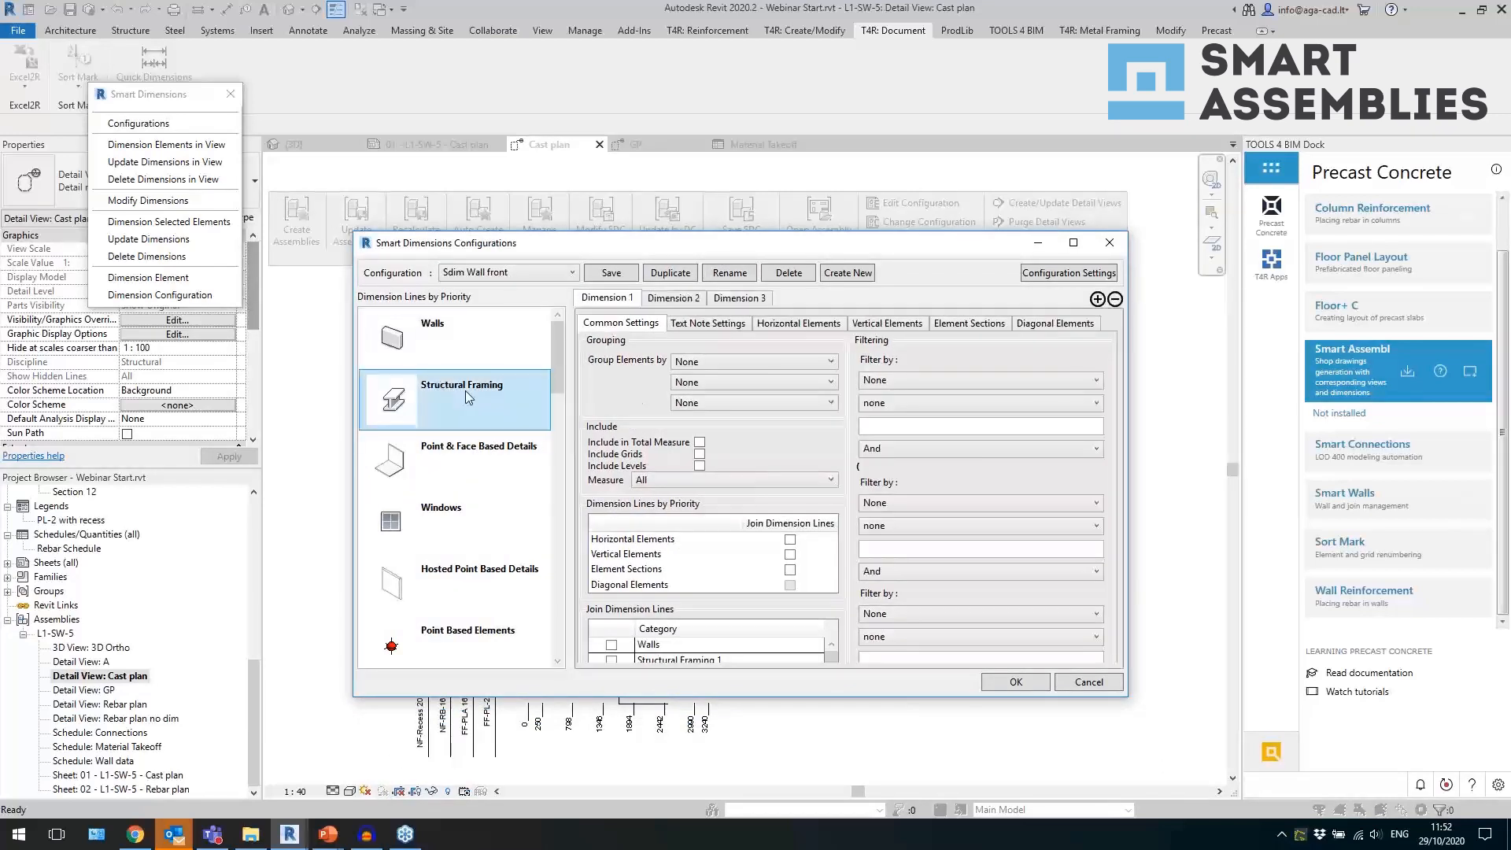
pyautogui.click(489, 447)
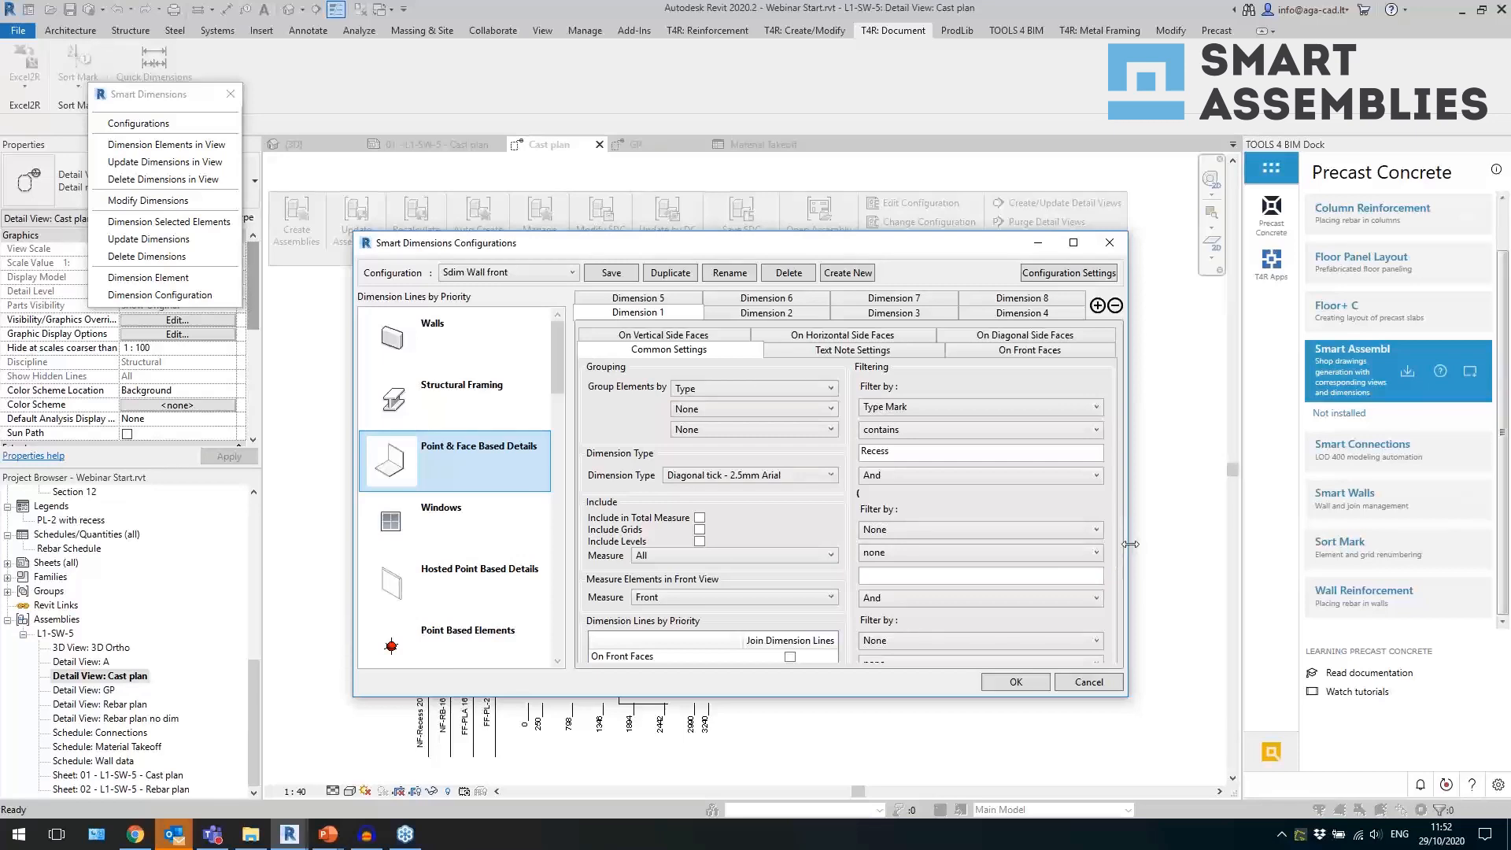
pyautogui.moveTo(1131, 544); pyautogui.dragTo(1354, 543)
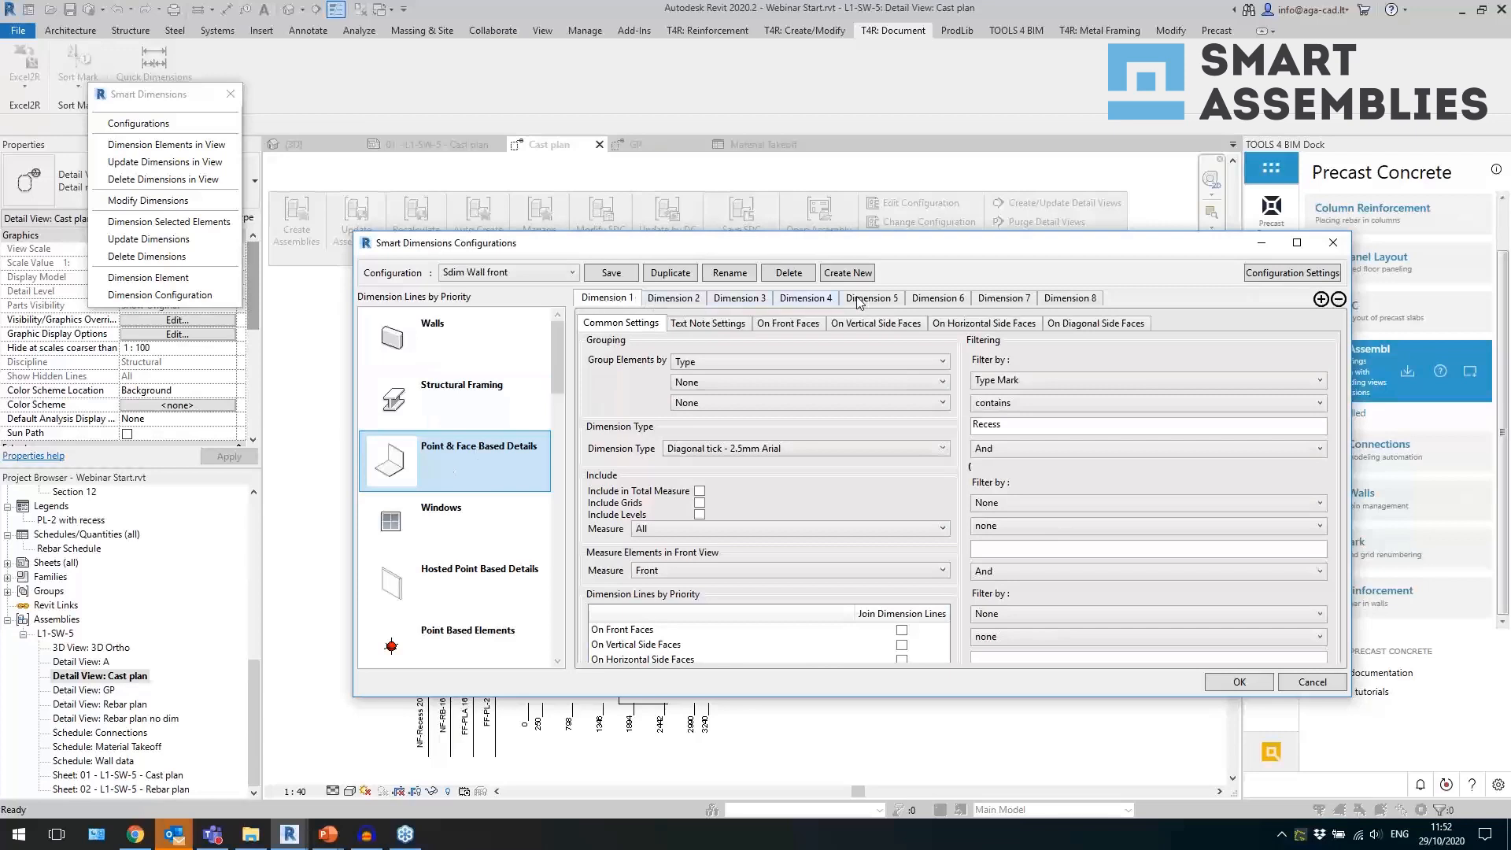
pyautogui.click(1324, 300)
pyautogui.click(1322, 300)
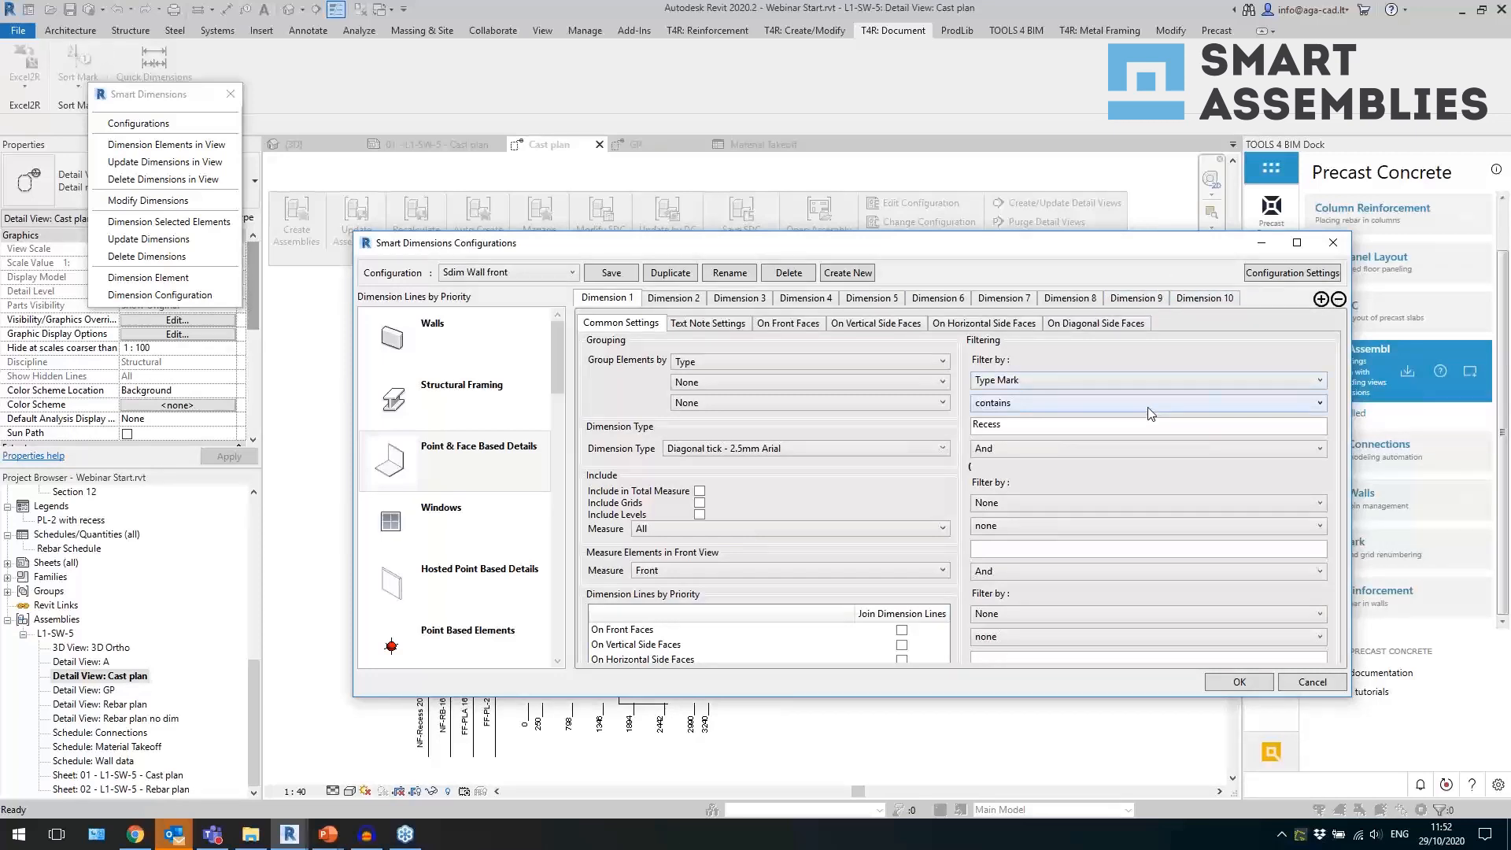
# Review Dimension 2 of Point & Face Based Details, examining its Type Mark filter and filter value.
pyautogui.click(679, 299)
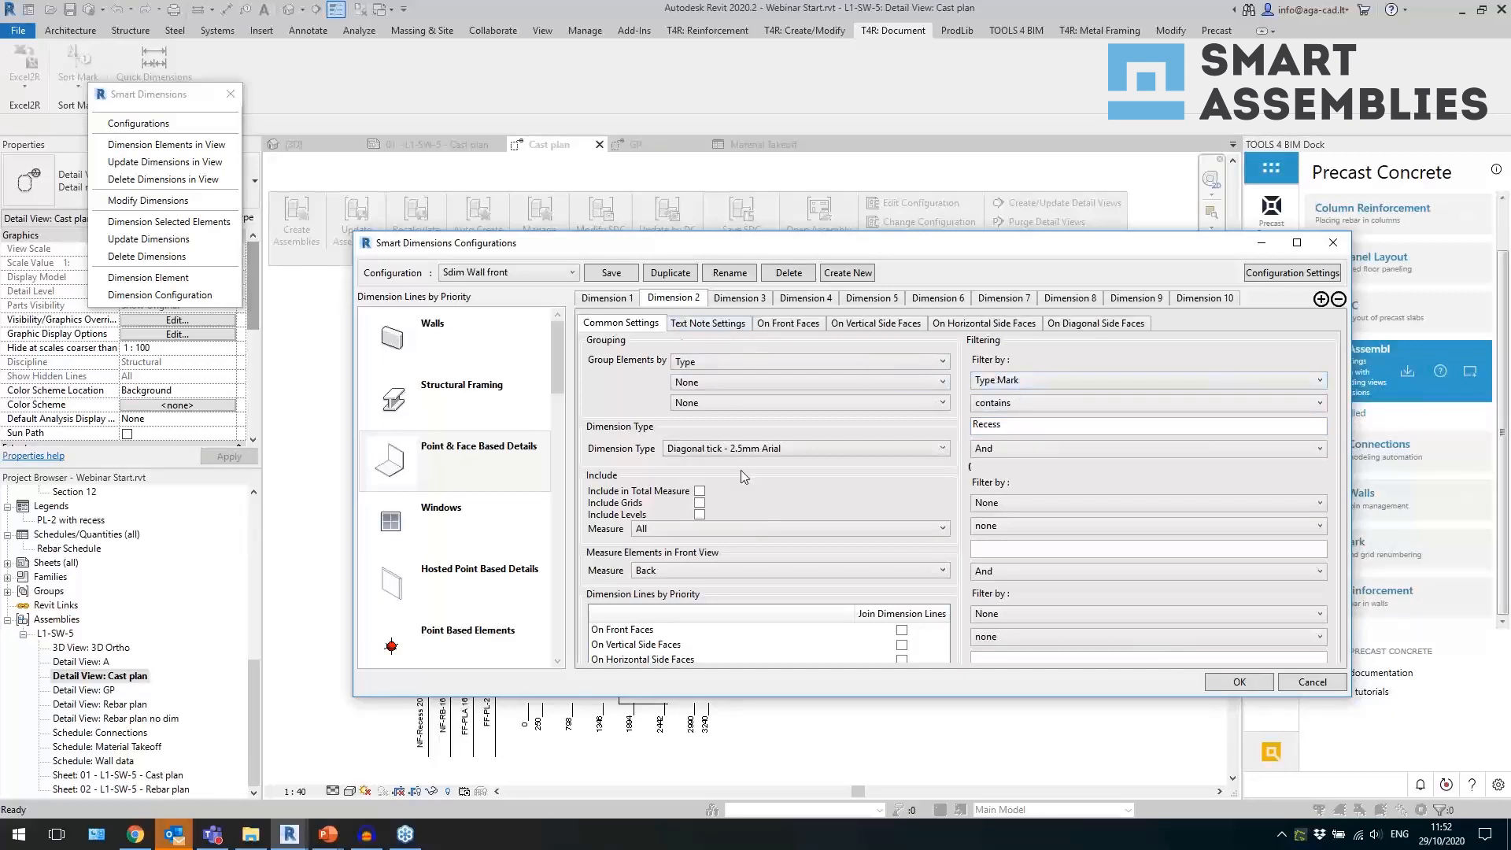
pyautogui.click(1026, 383)
pyautogui.click(1026, 384)
pyautogui.moveTo(1013, 426); pyautogui.dragTo(967, 427)
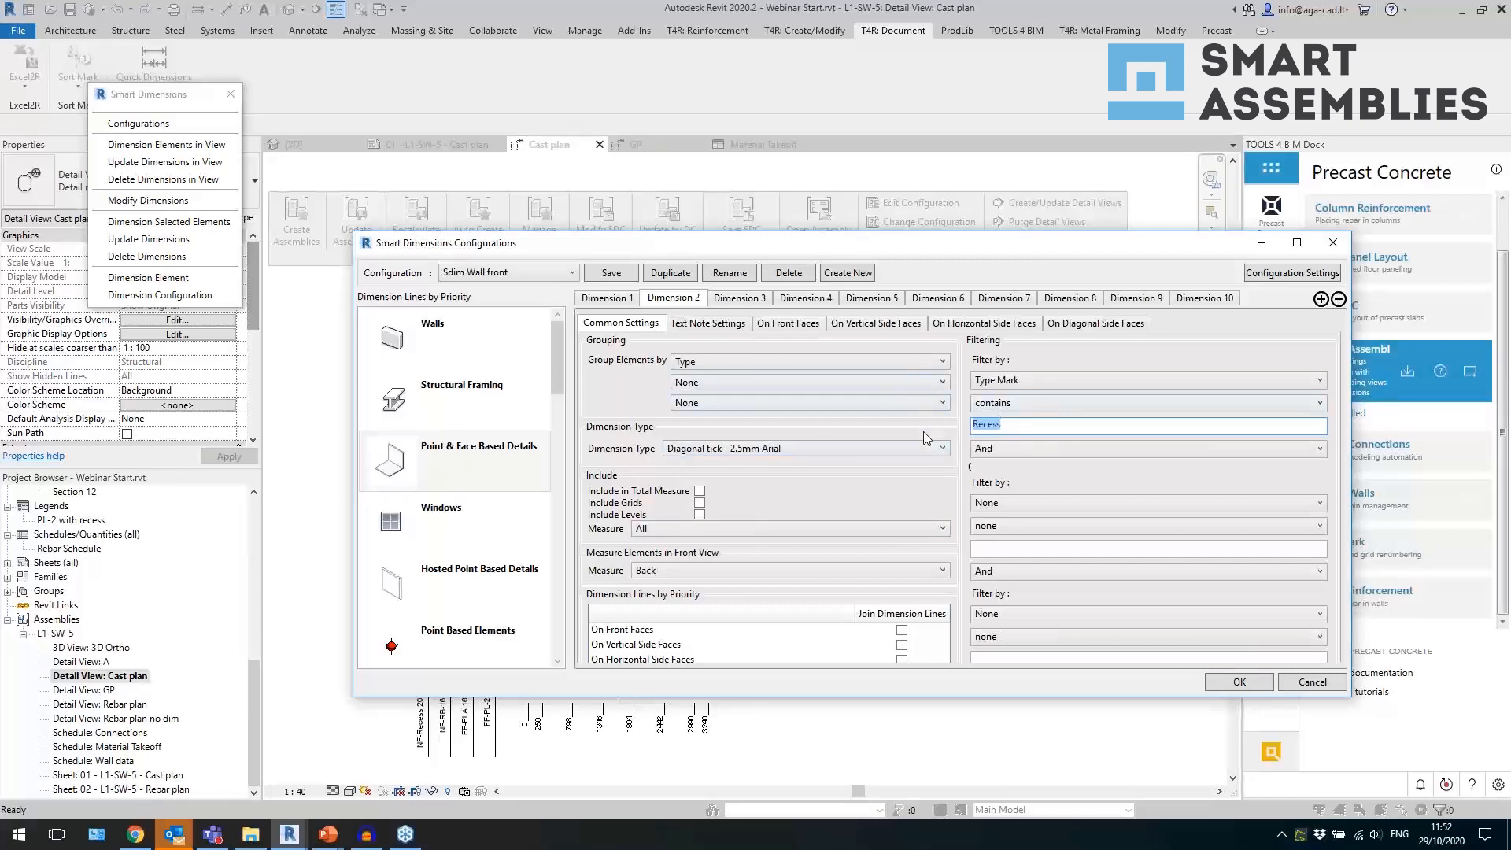
# Review Dimension 2's horizontal front-face settings, examining the Measure choices, Dimension Position options and Text Note prefix.
pyautogui.click(780, 327)
pyautogui.click(813, 384)
pyautogui.click(813, 384)
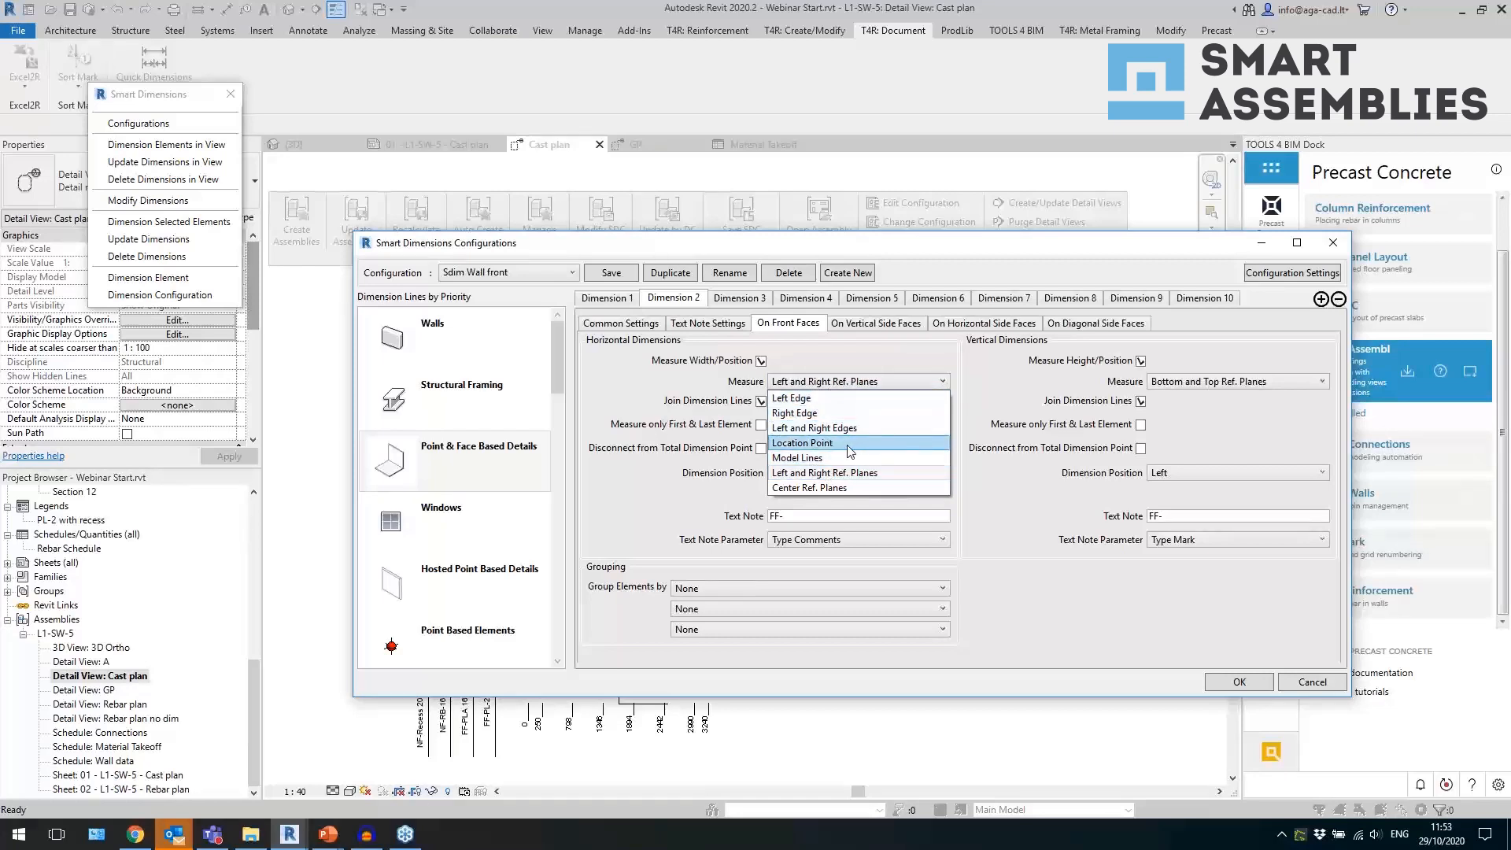
pyautogui.click(637, 399)
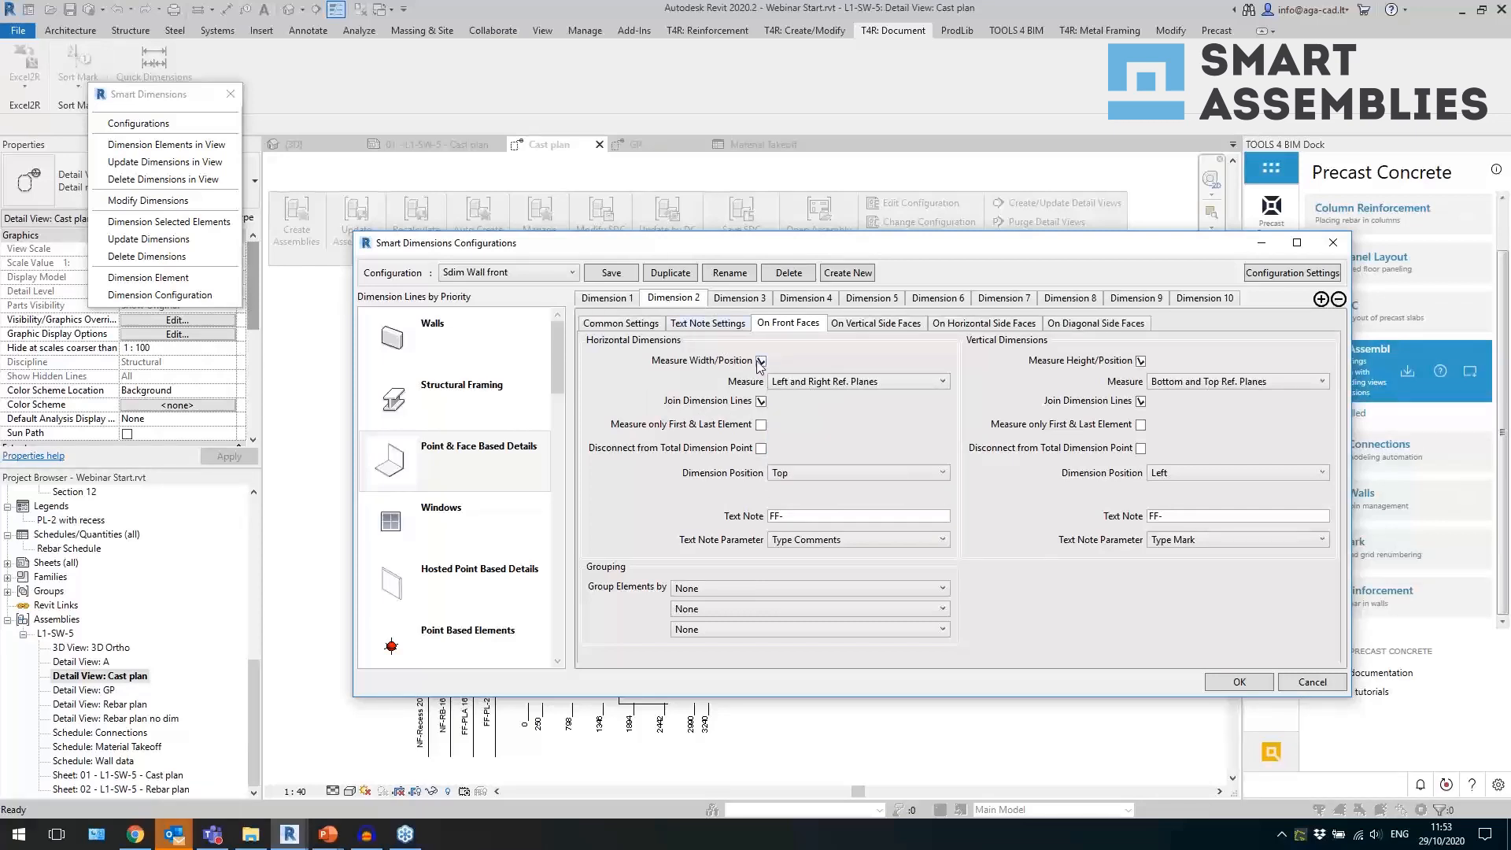
pyautogui.click(780, 383)
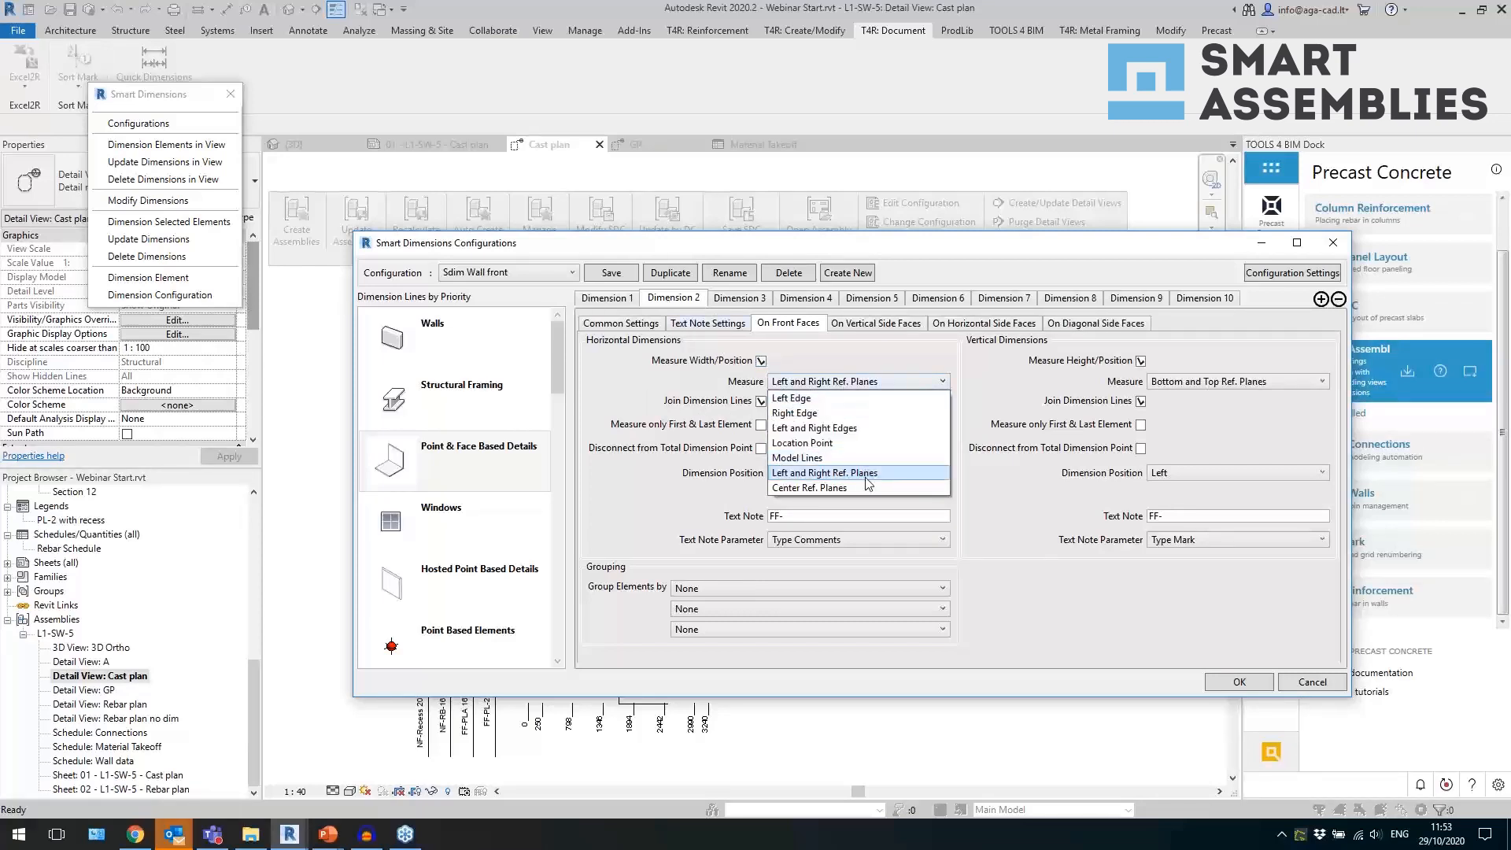
pyautogui.click(866, 476)
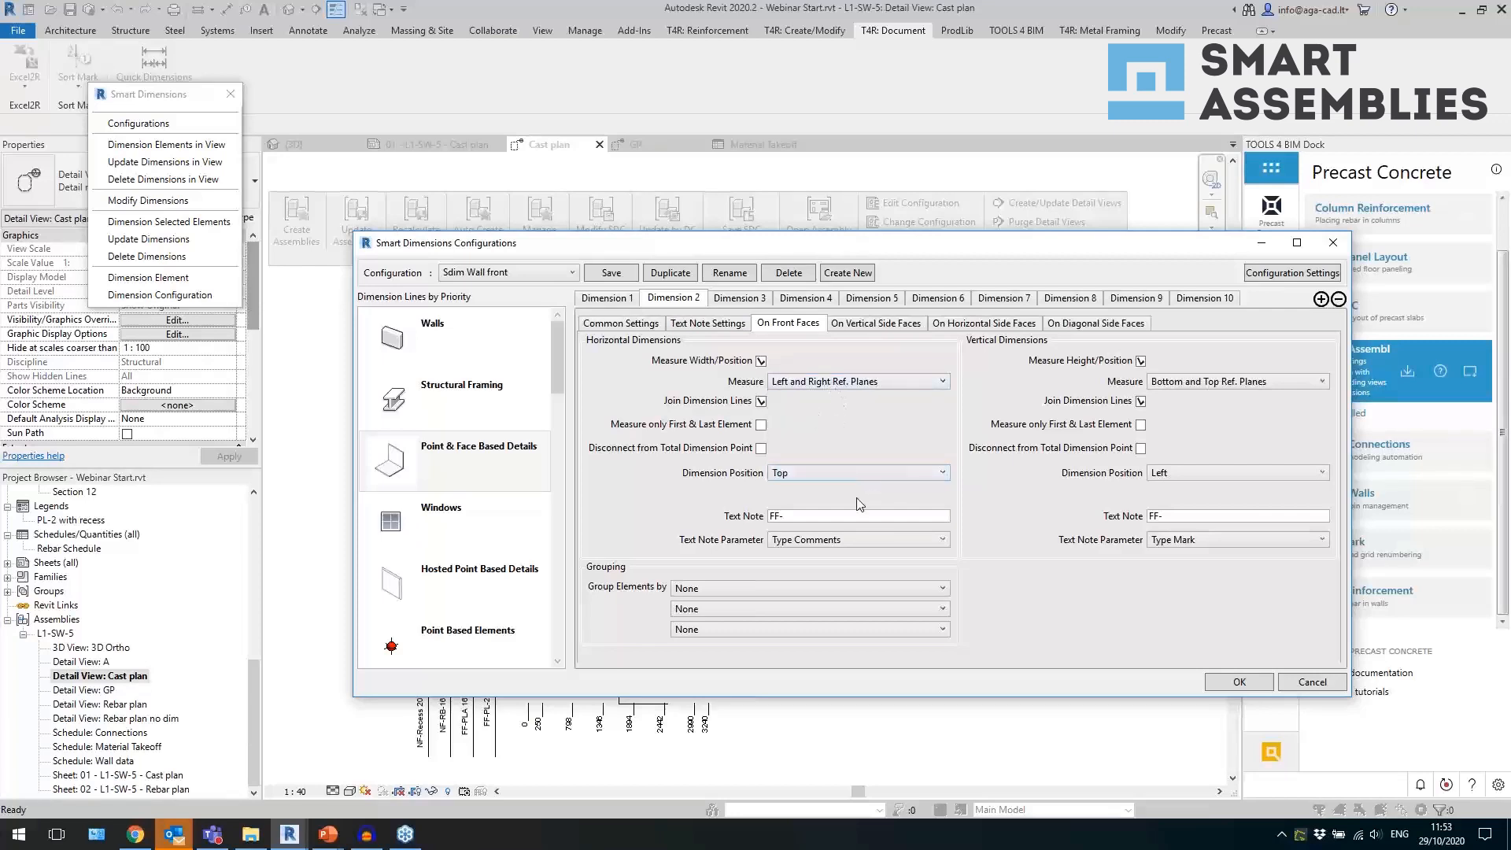
pyautogui.click(839, 475)
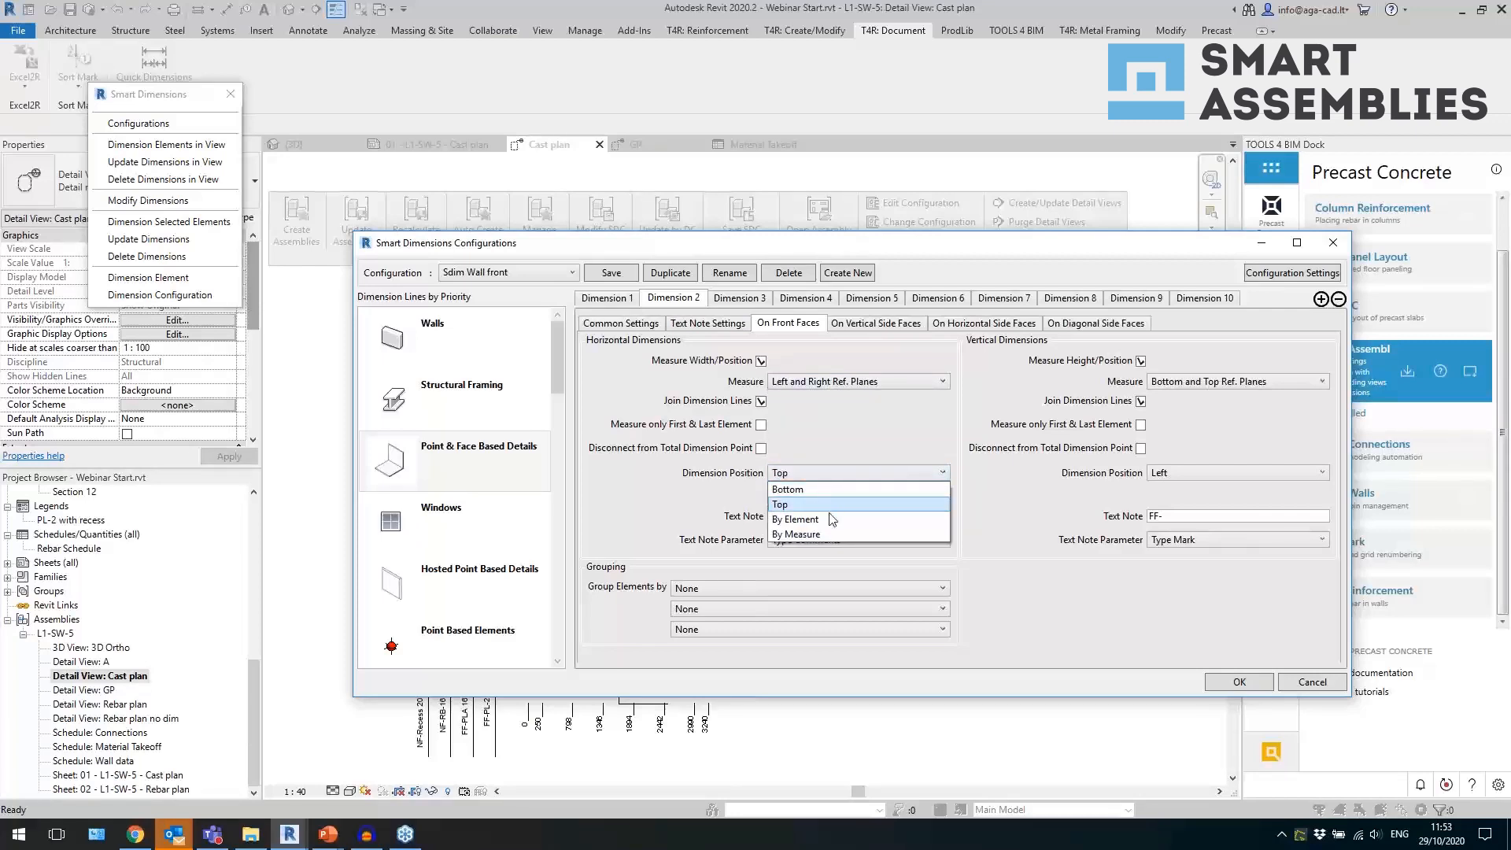
pyautogui.click(692, 510)
pyautogui.click(807, 521)
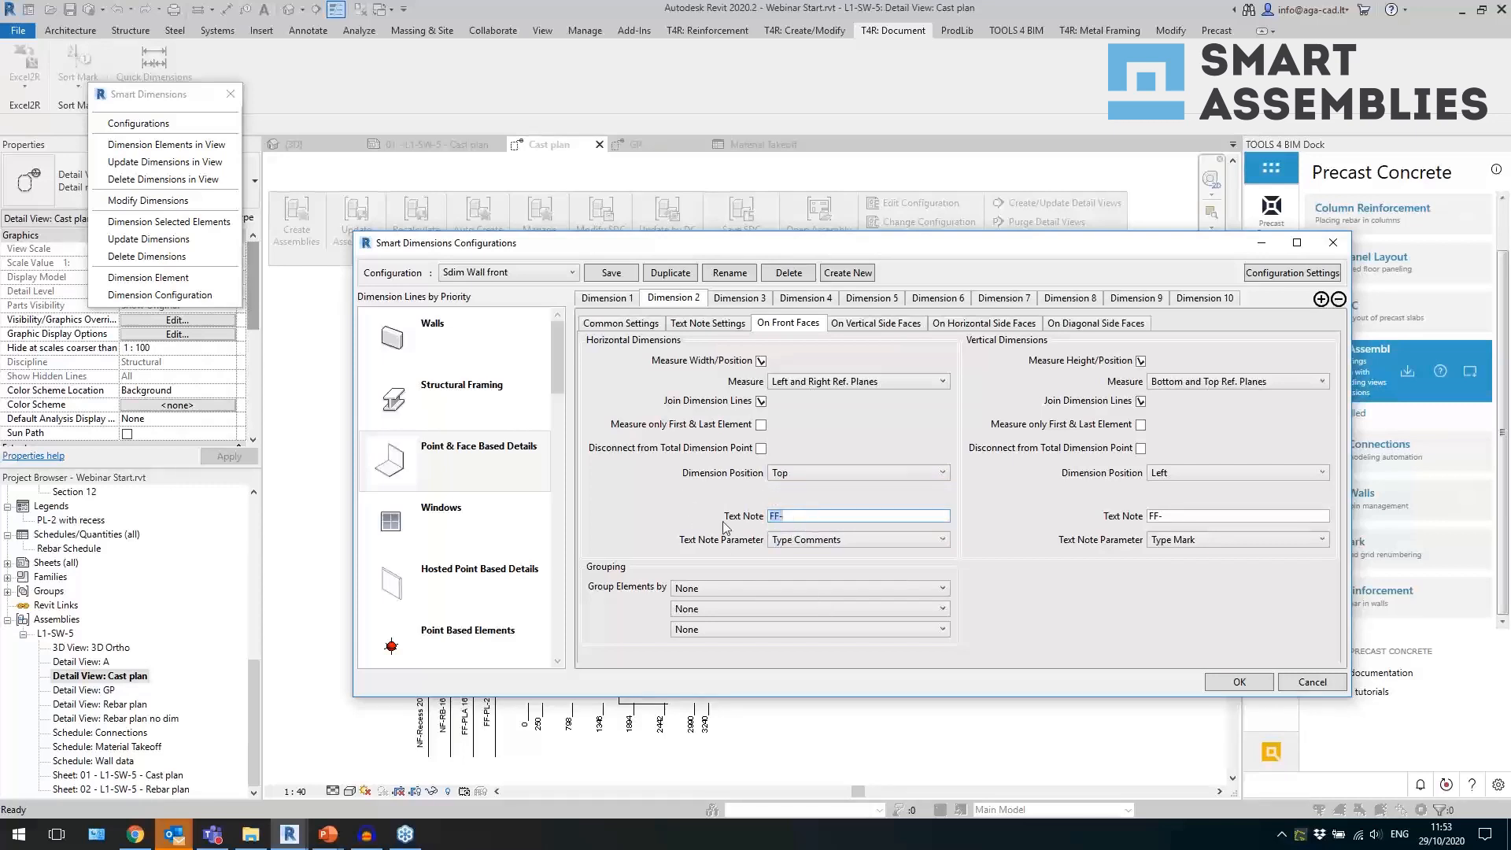
# Review Dimension 2's Measure Elements in Front View option, its front-face Text Note Parameter and the vertical Measure choices.
pyautogui.click(626, 324)
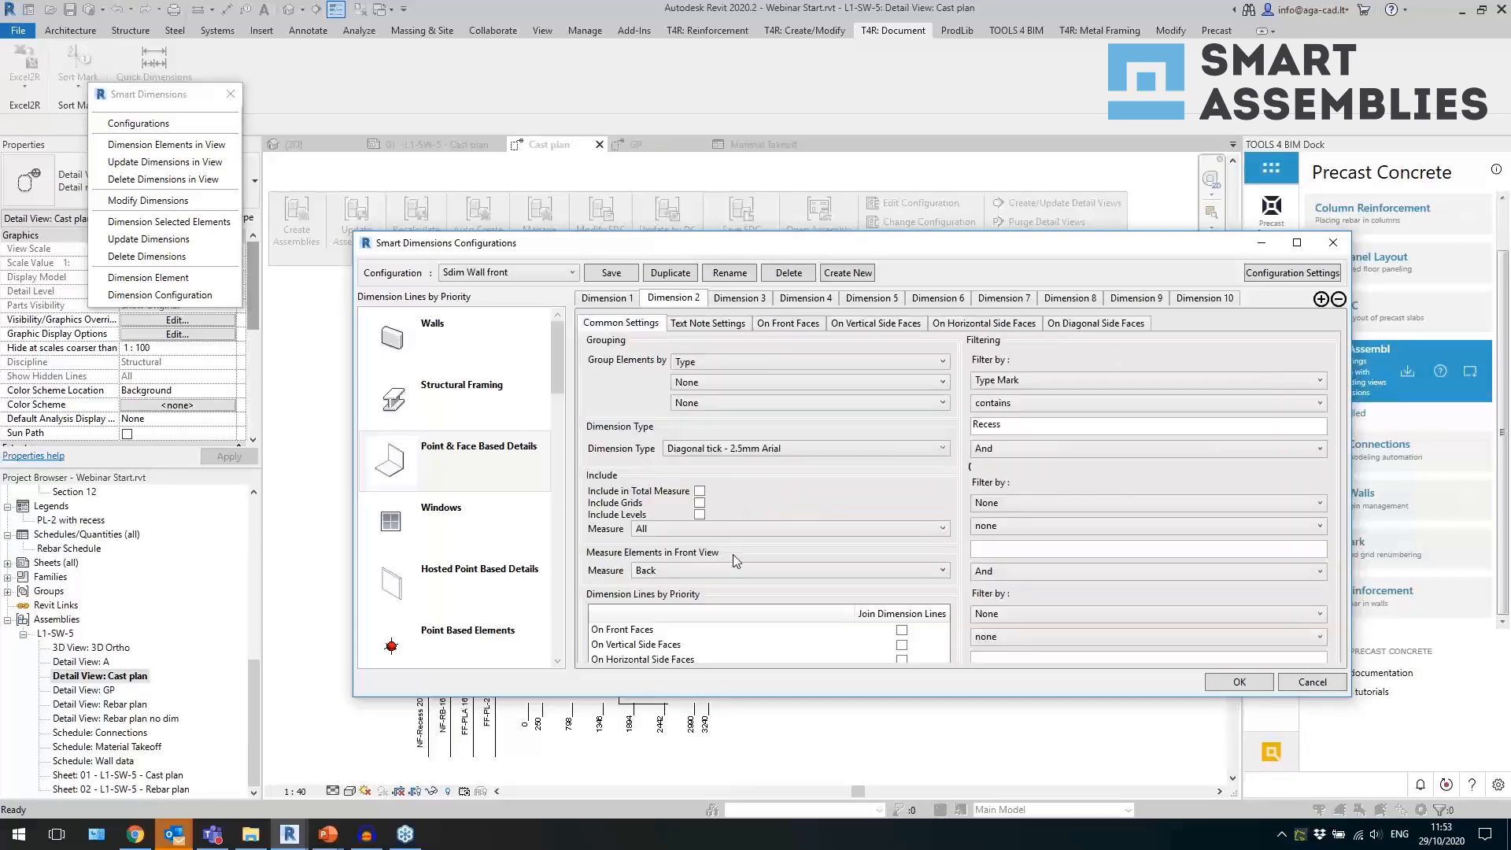
pyautogui.click(731, 570)
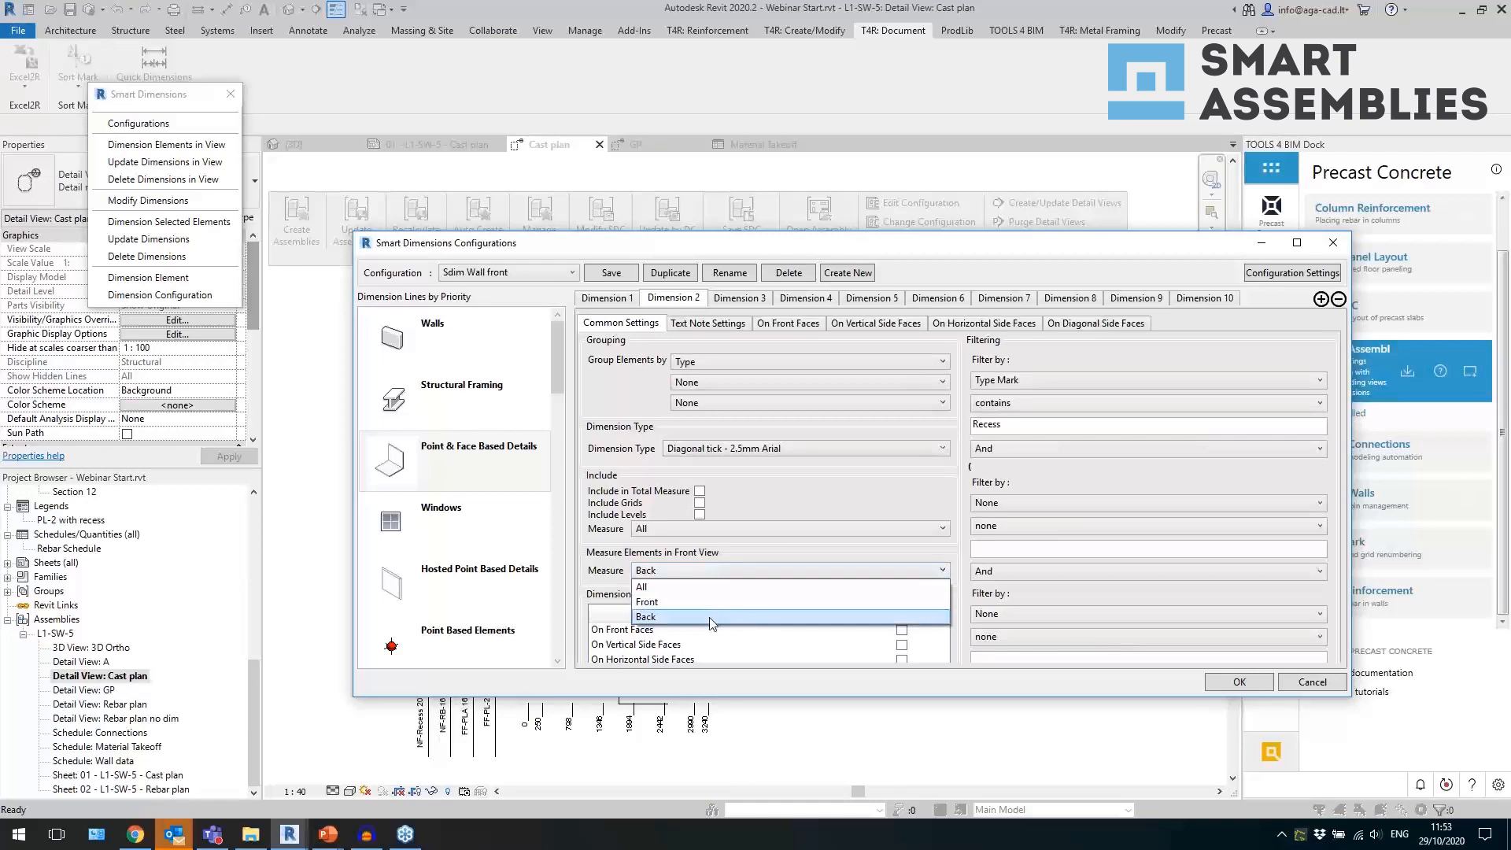
pyautogui.click(812, 325)
pyautogui.moveTo(796, 517); pyautogui.dragTo(757, 522)
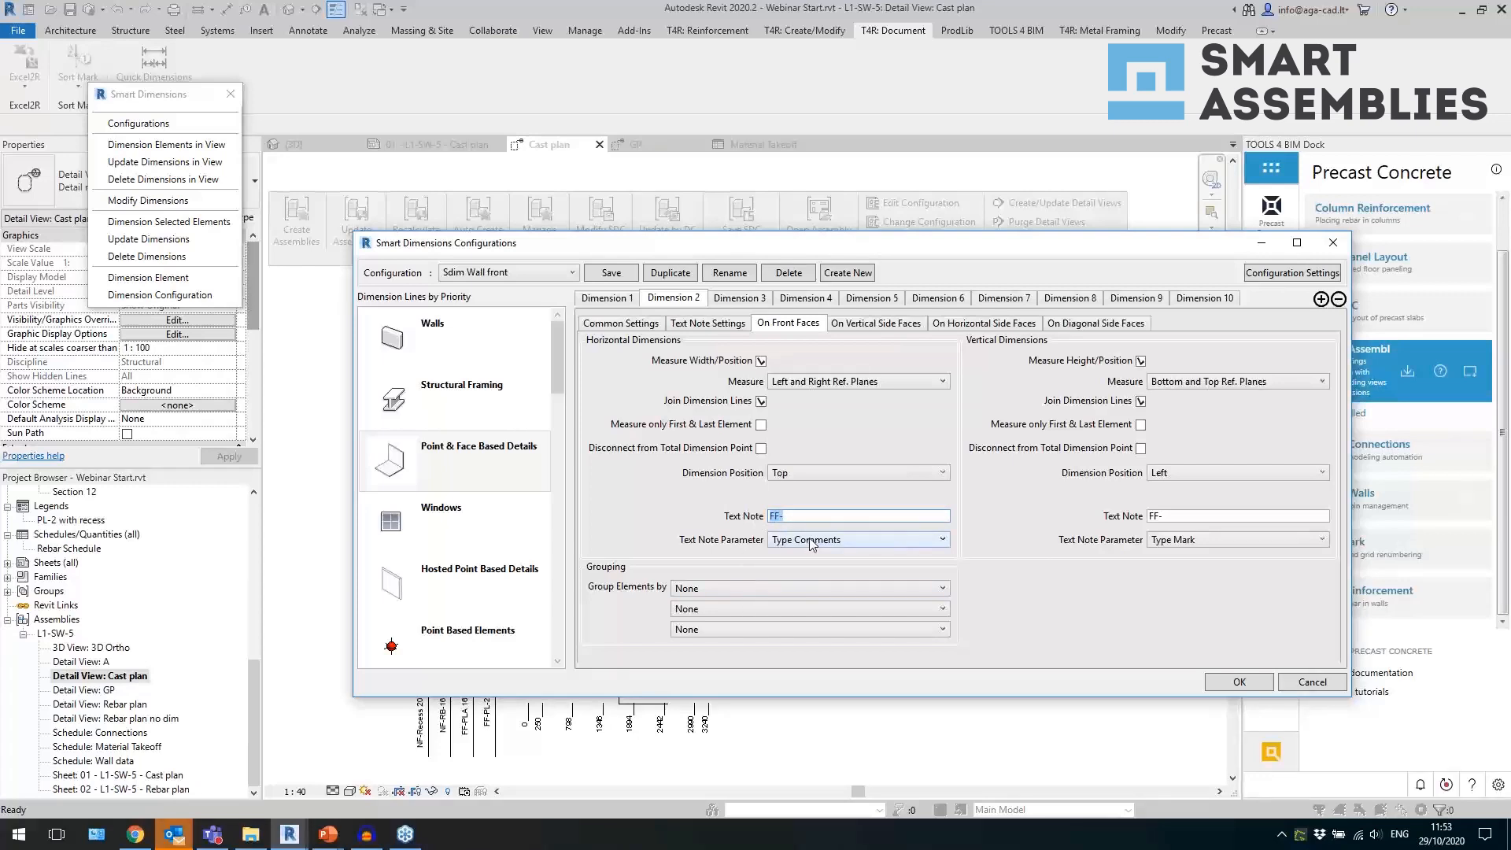
pyautogui.click(812, 543)
pyautogui.click(784, 541)
pyautogui.click(1215, 384)
pyautogui.click(1215, 385)
# Compare the filters of Dimensions 4, 5 and 8, examine Dimension 8's dimension type, and close the Smart Dimensions configuration.
pyautogui.click(806, 300)
pyautogui.click(1020, 429)
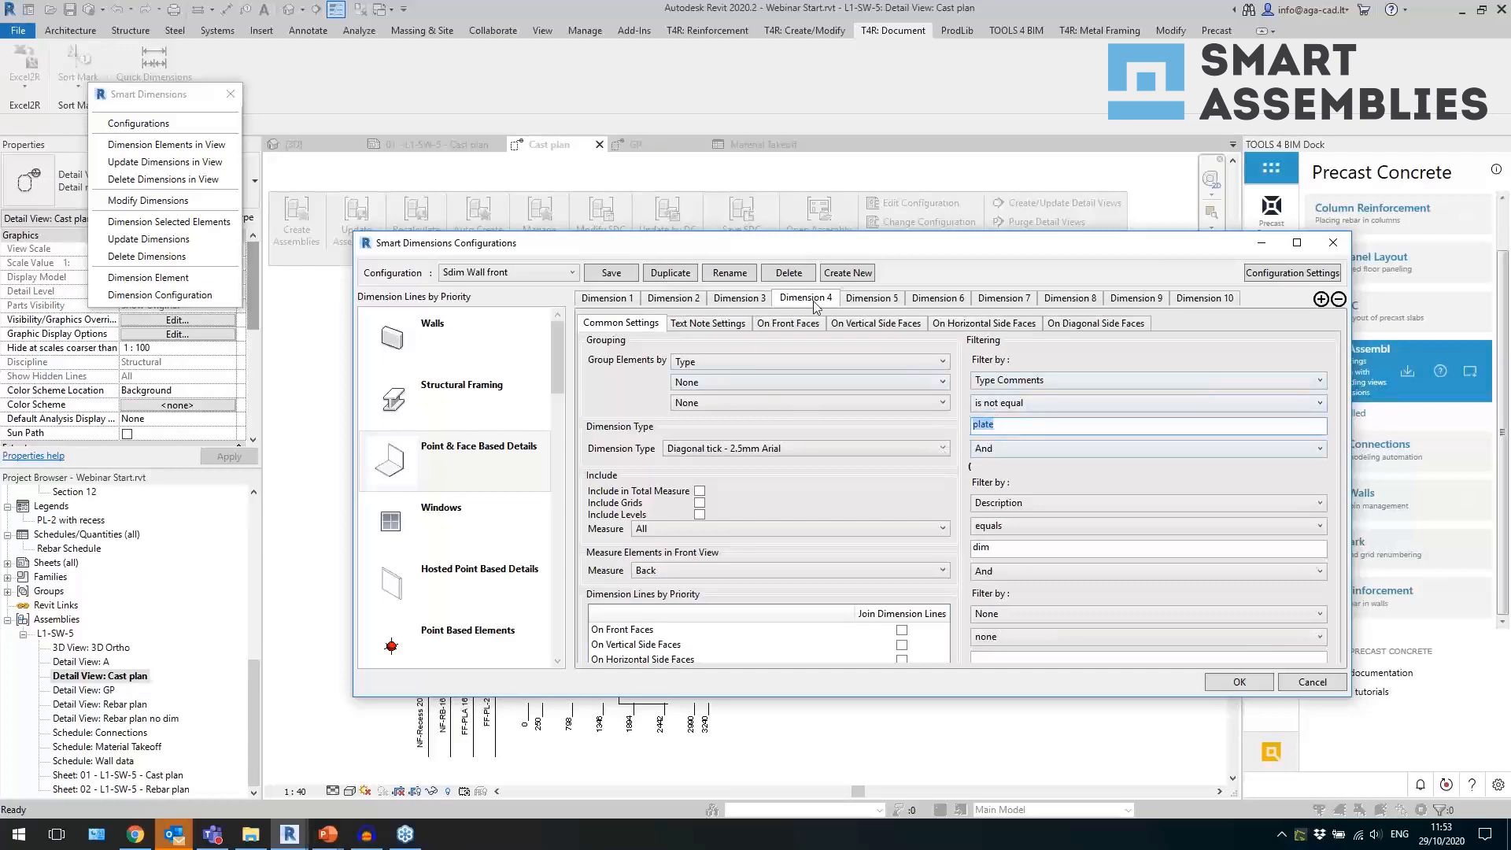
pyautogui.click(869, 303)
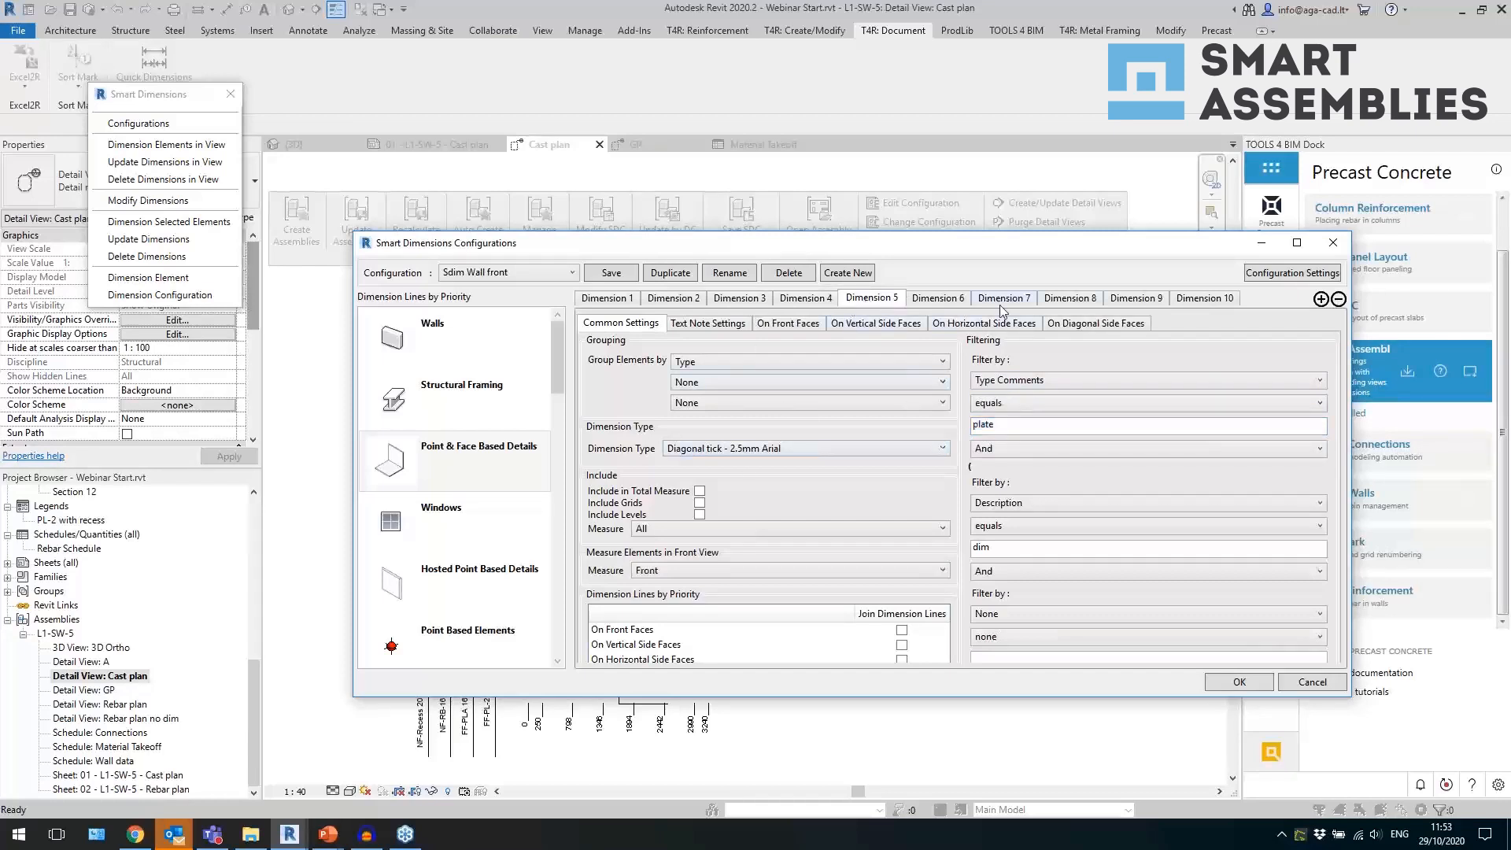
pyautogui.click(1121, 302)
pyautogui.click(1055, 303)
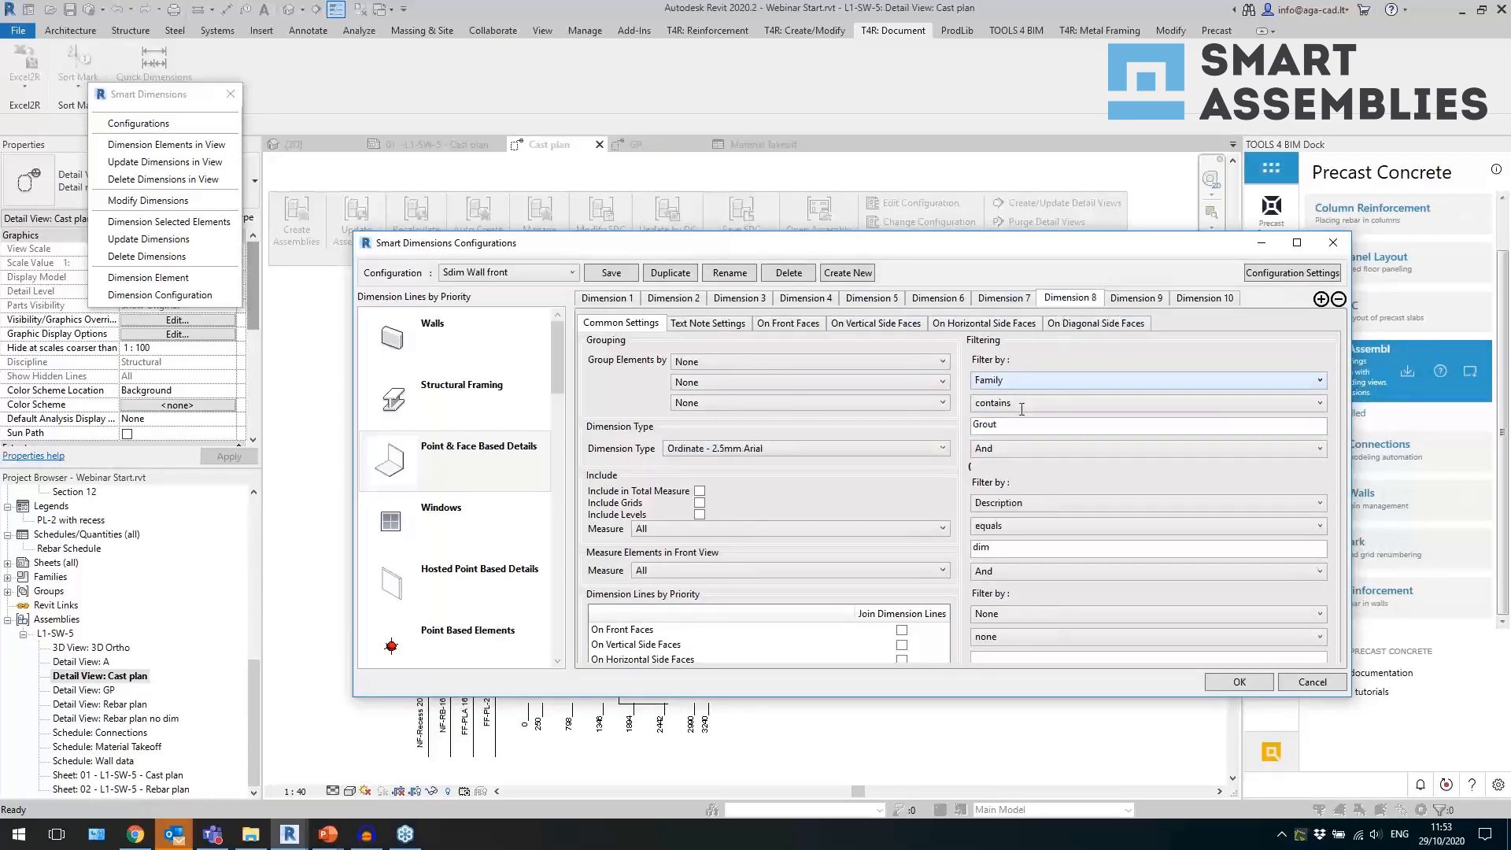
pyautogui.click(762, 451)
pyautogui.click(662, 449)
pyautogui.click(1034, 424)
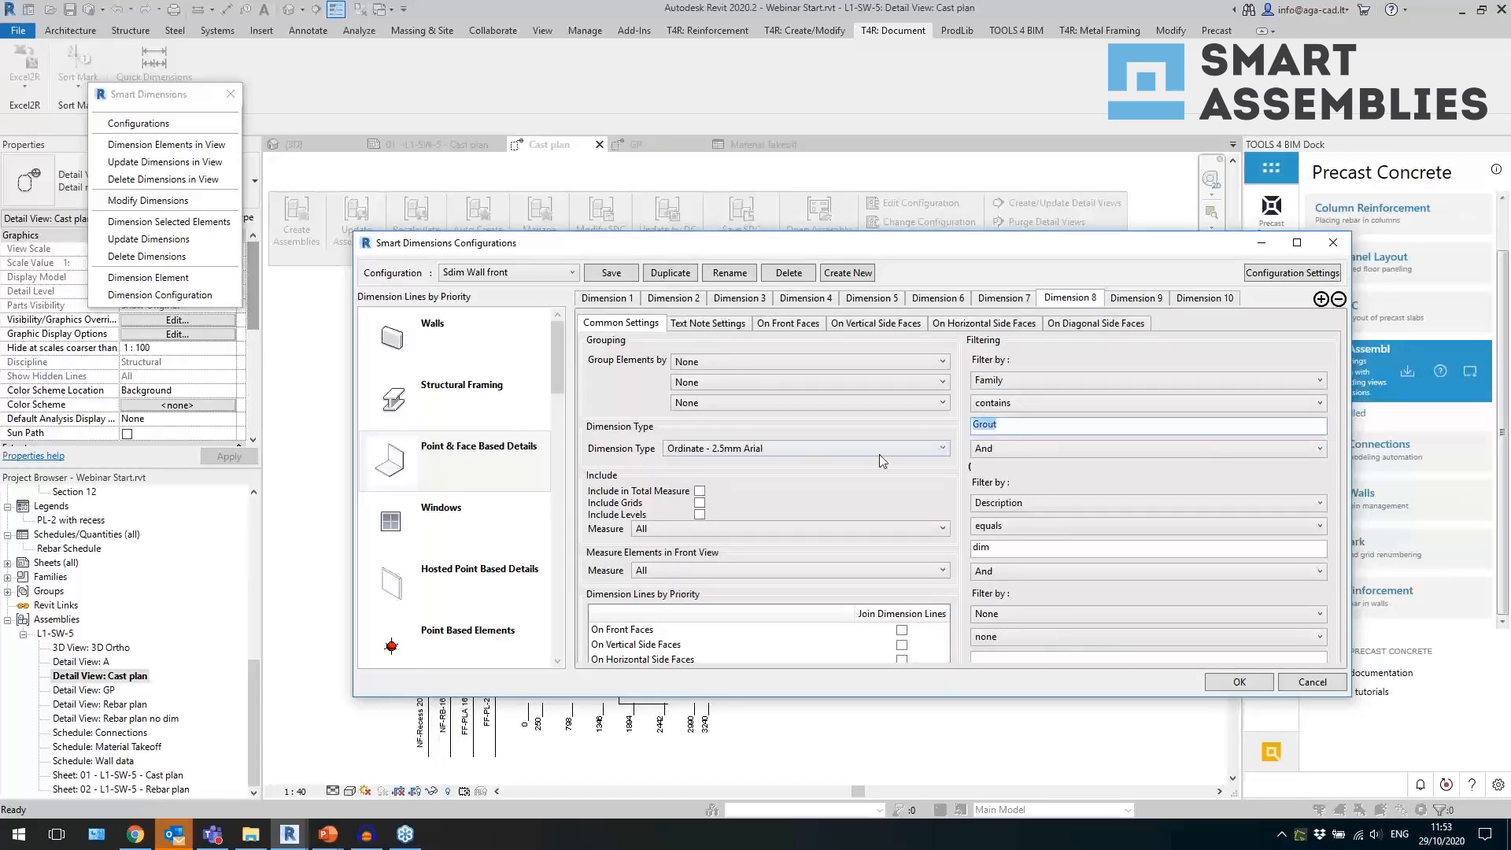
pyautogui.click(721, 451)
pyautogui.click(731, 427)
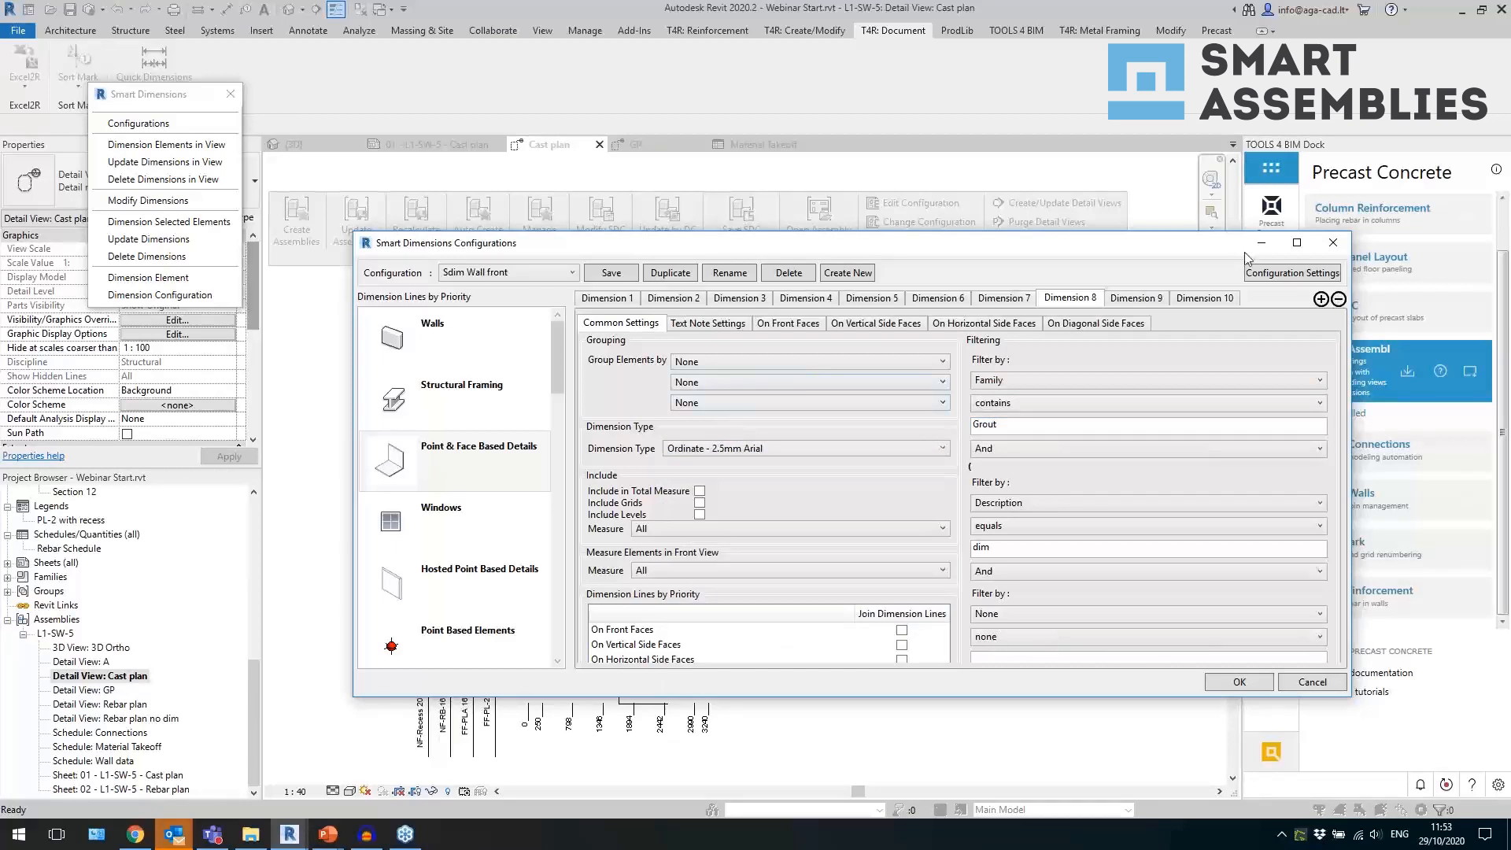
pyautogui.click(1332, 242)
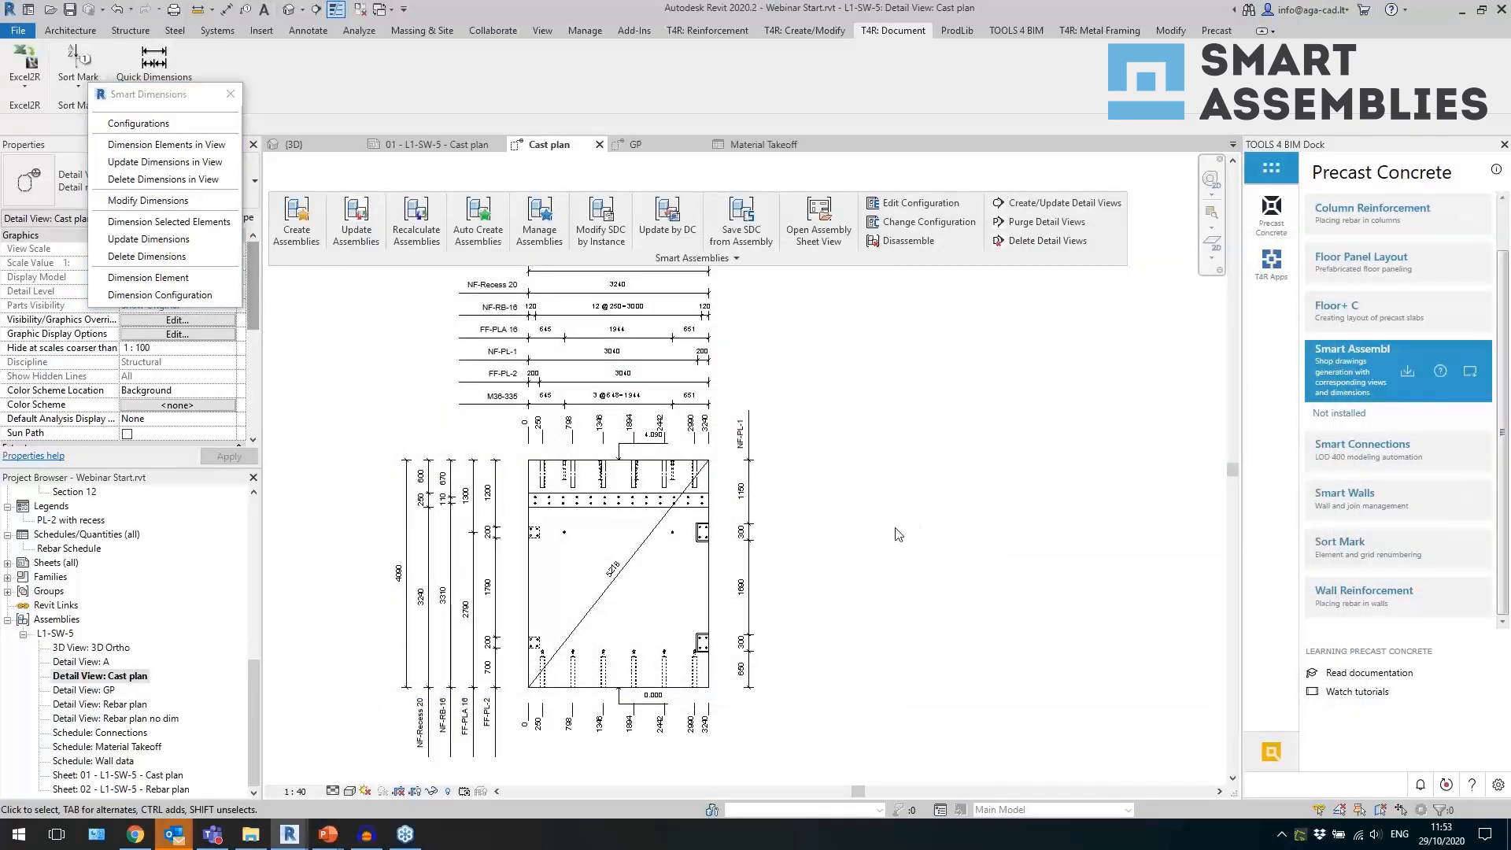
# Open sheet 01 - L1-SW-5 - Cast plan and place the Cast plan detail view in the sheet's left half.
pyautogui.scroll(2, 618, 492)
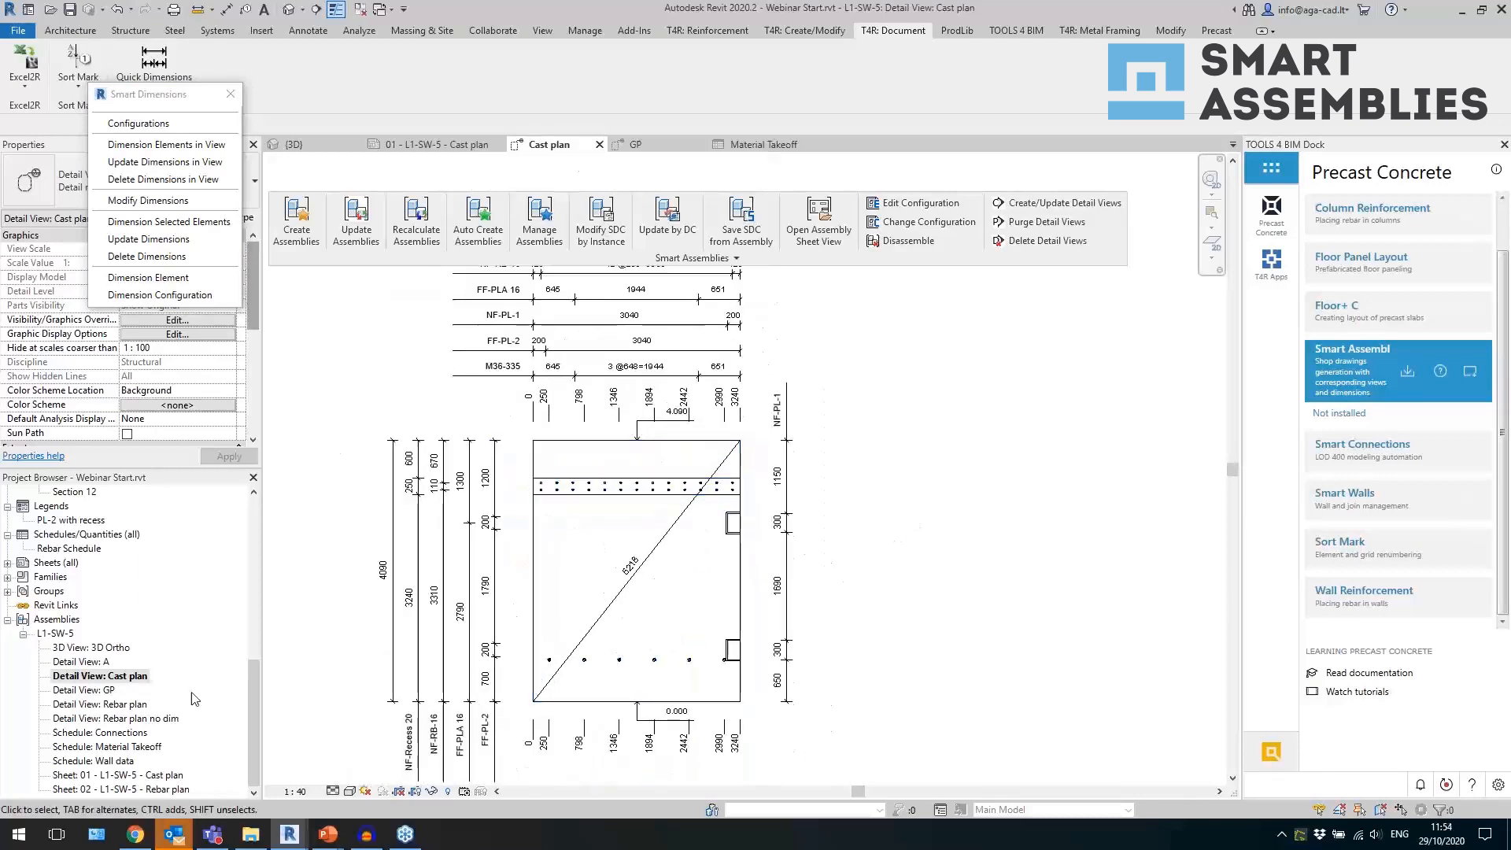
pyautogui.doubleClick(149, 774)
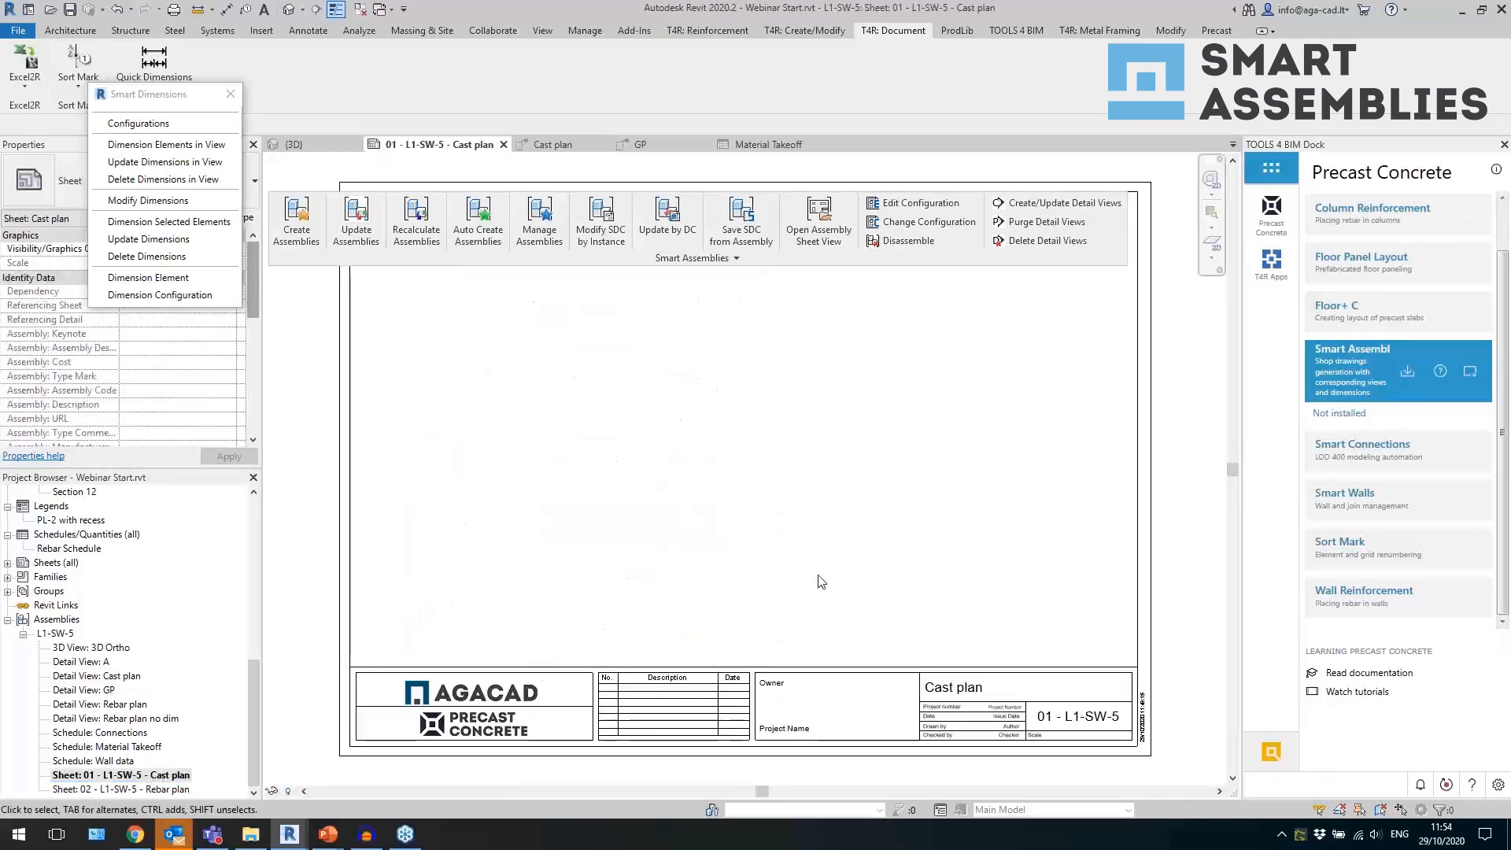
pyautogui.scroll(-2, 612, 638)
pyautogui.middleClick(641, 574)
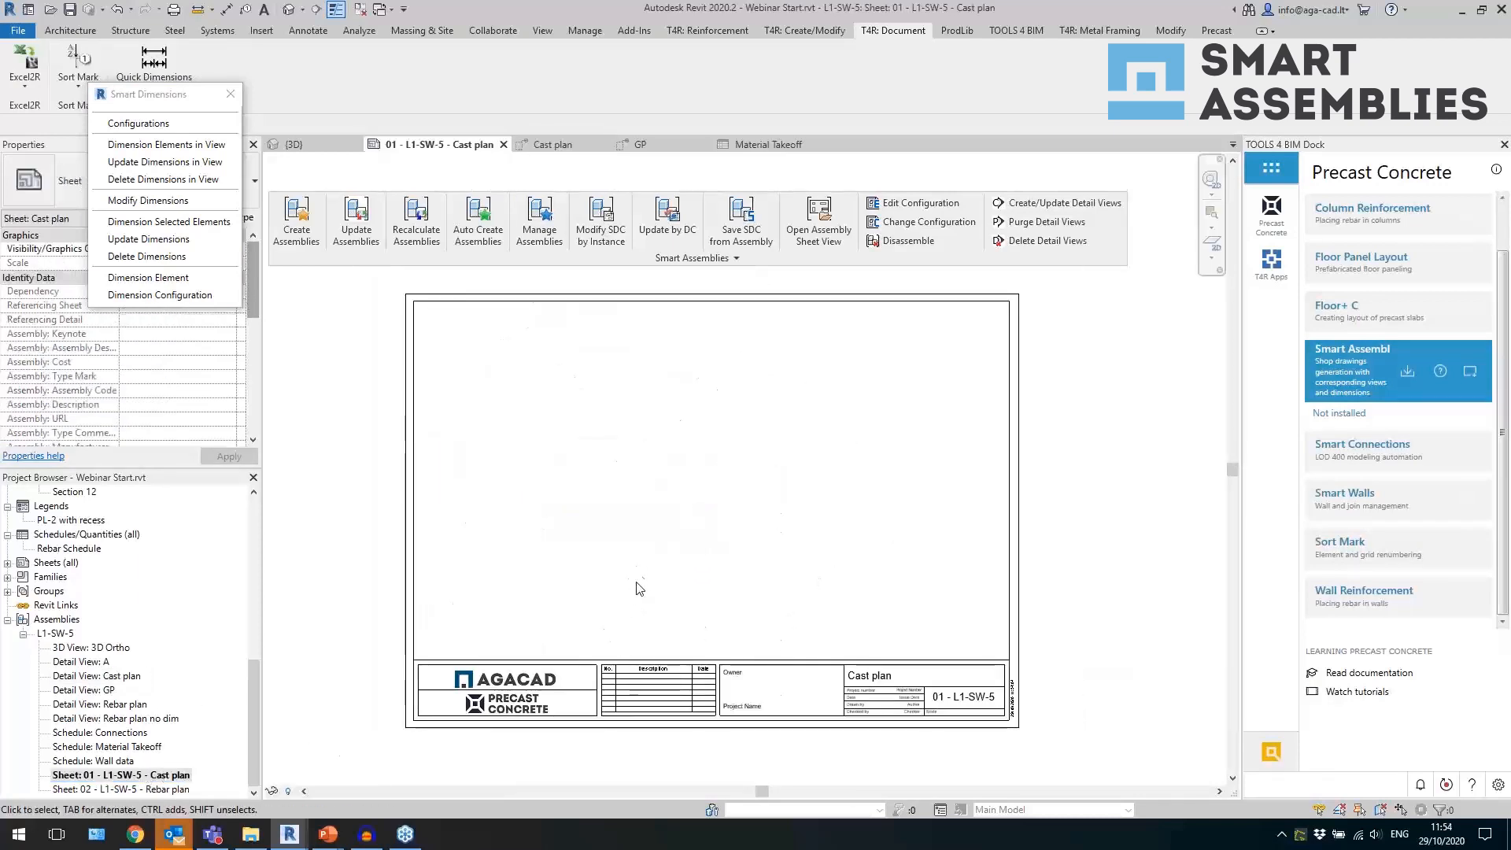
pyautogui.scroll(1, 636, 582)
pyautogui.scroll(-1, 634, 630)
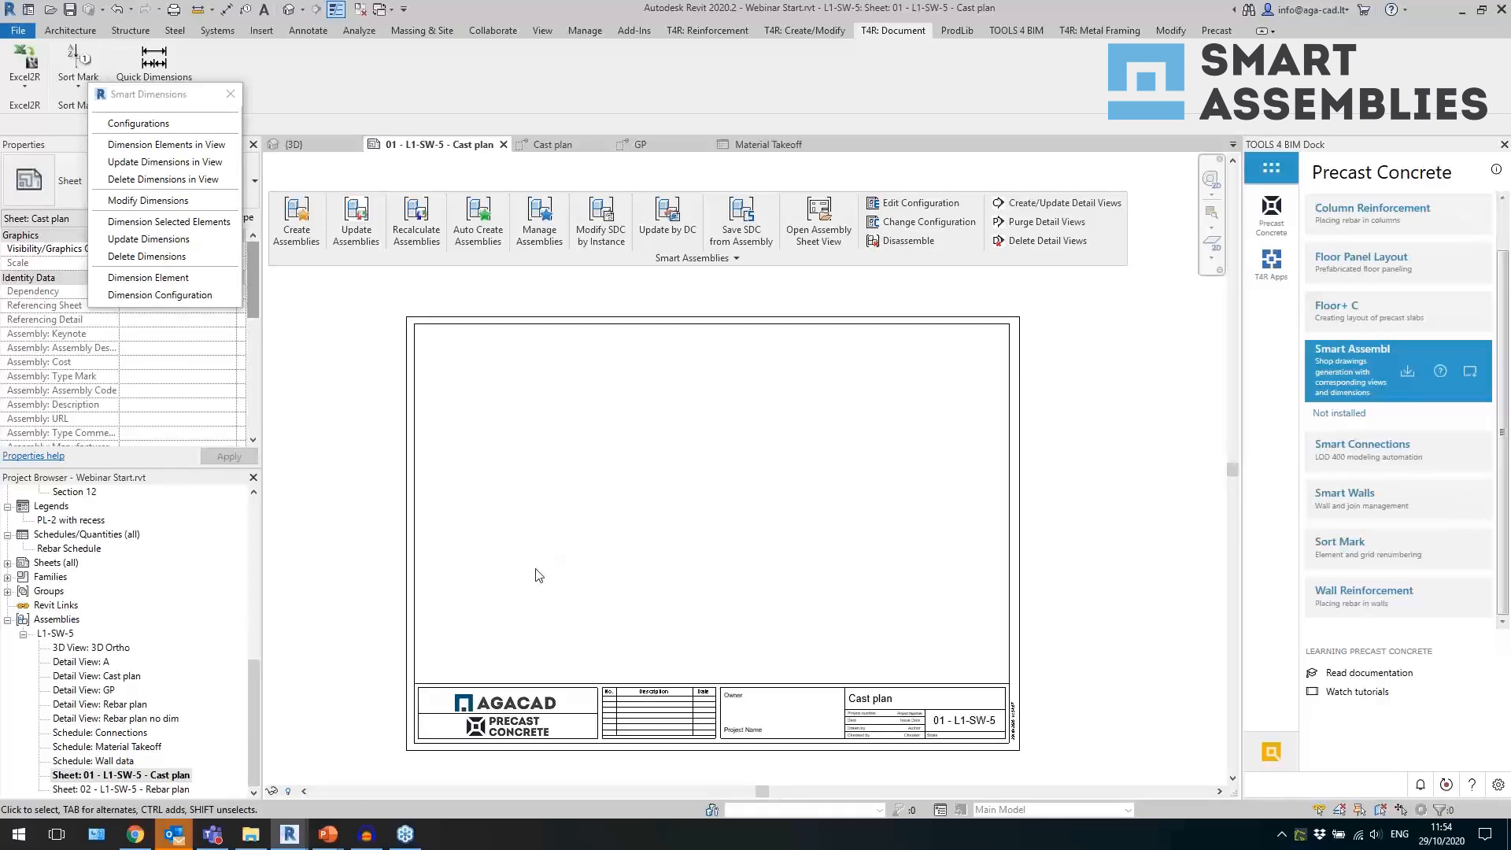
pyautogui.scroll(1, 538, 575)
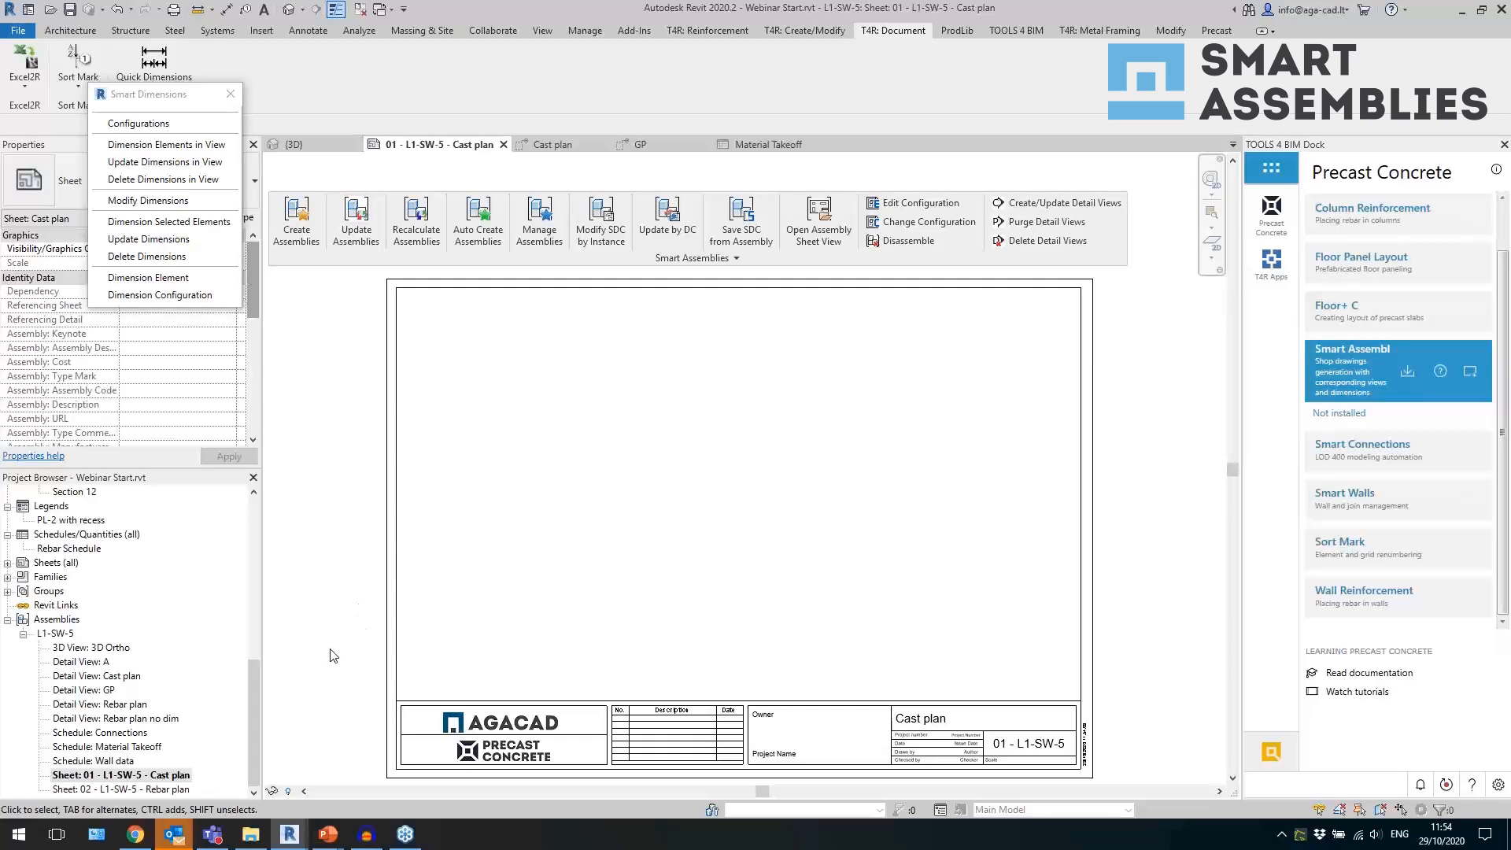
pyautogui.moveTo(129, 677); pyautogui.dragTo(185, 671)
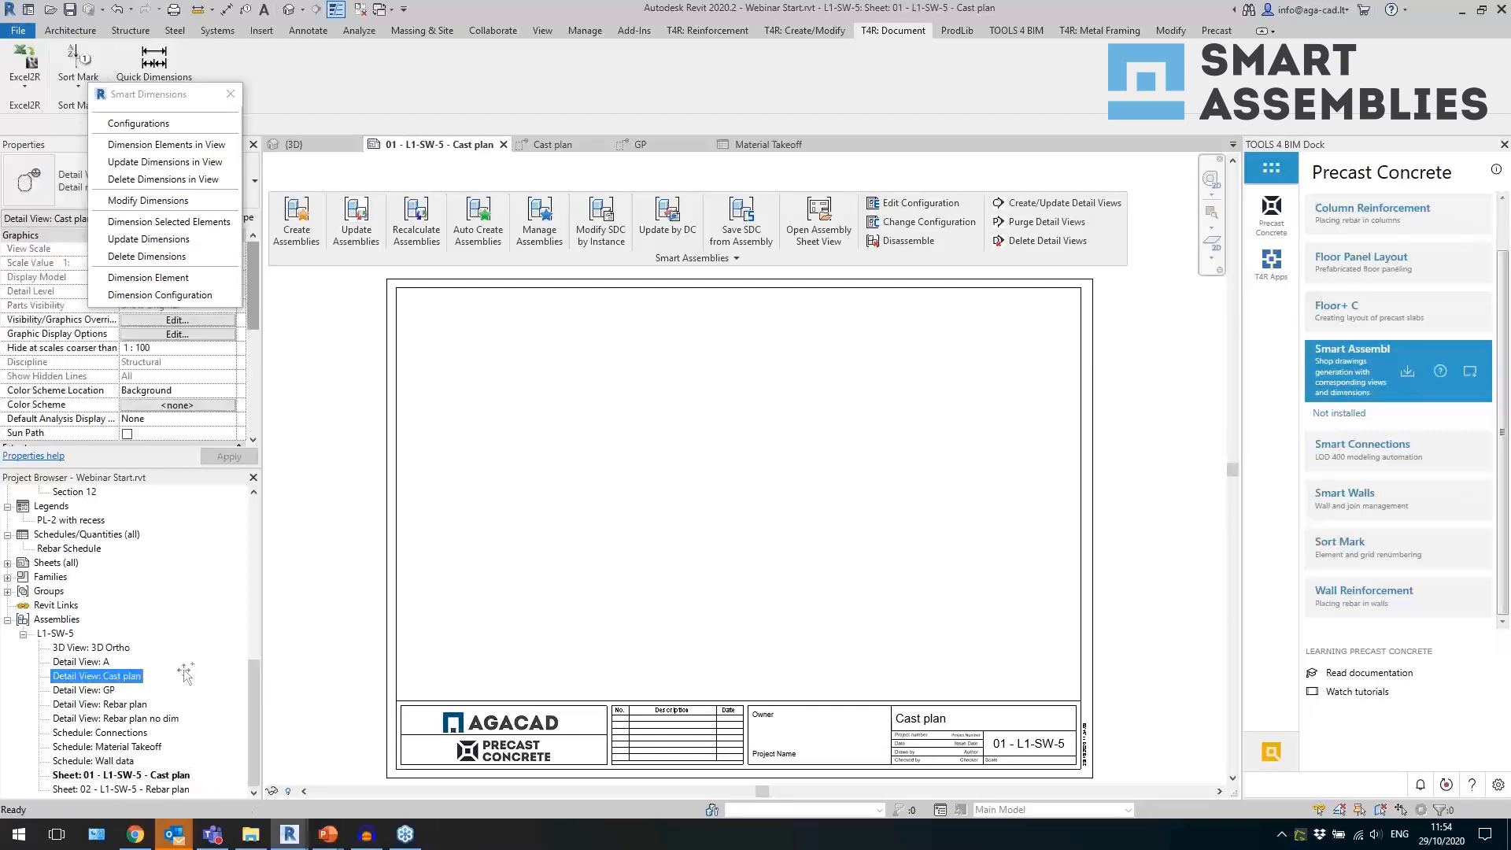
pyautogui.click(560, 499)
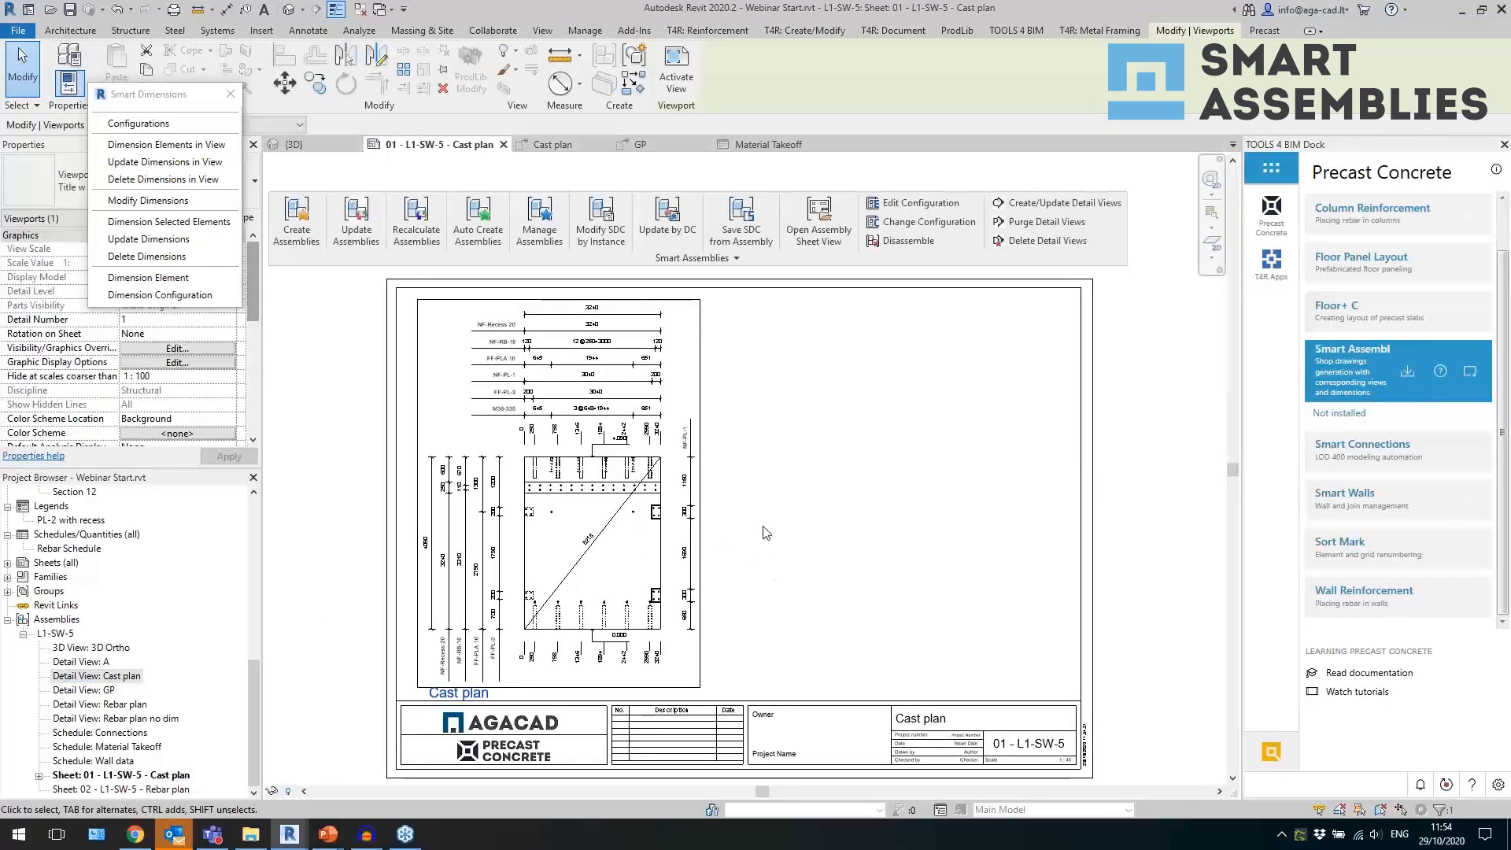
# Nudge the Cast plan view slightly upward on the sheet and shift its title right to sit beneath the wall.
pyautogui.press('Up')
pyautogui.press('Up')
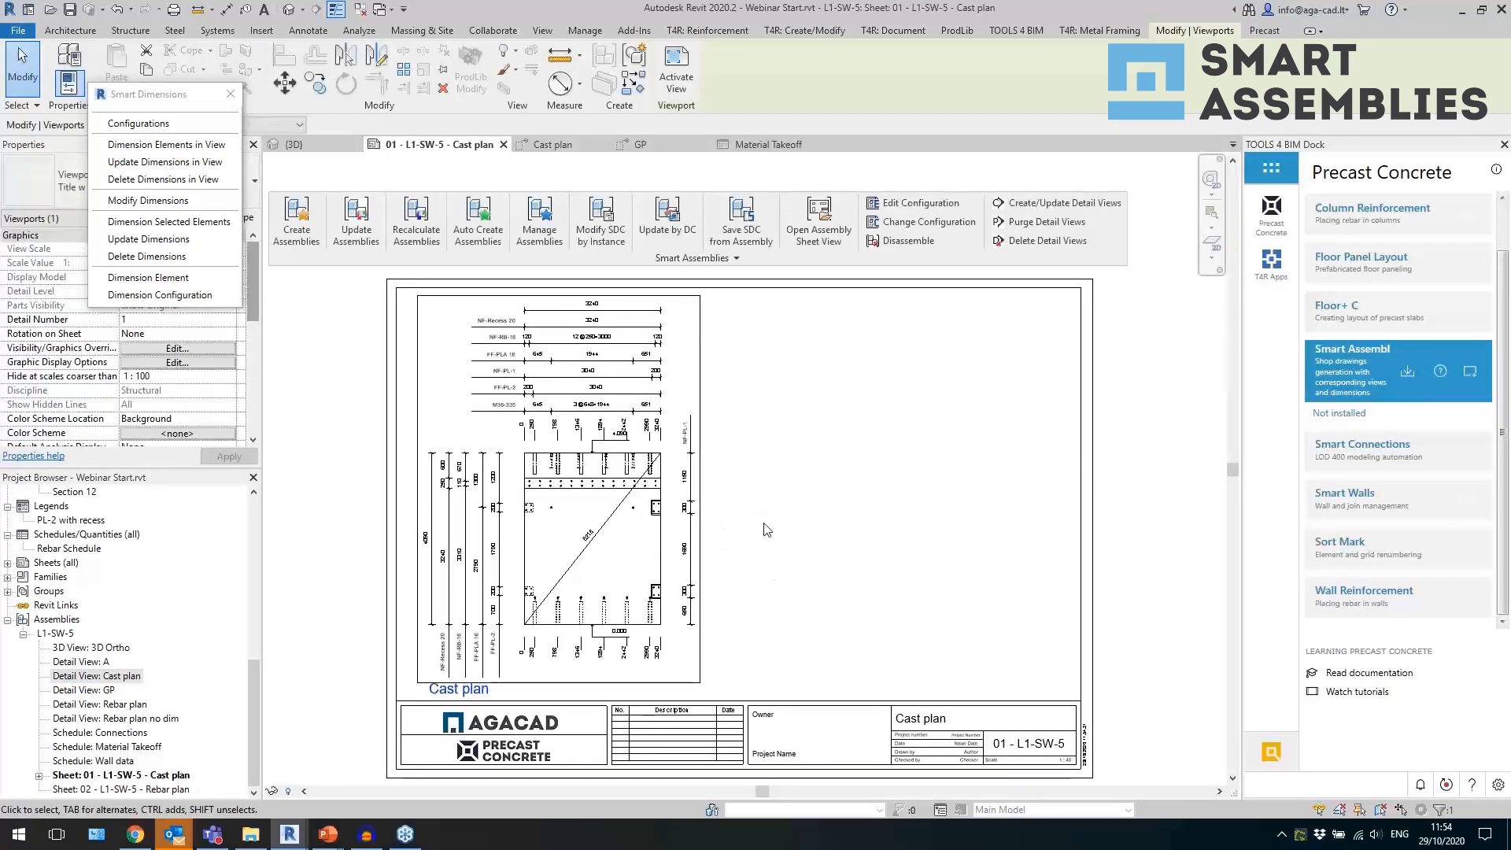
pyautogui.moveTo(477, 696); pyautogui.dragTo(587, 690)
pyautogui.click(866, 632)
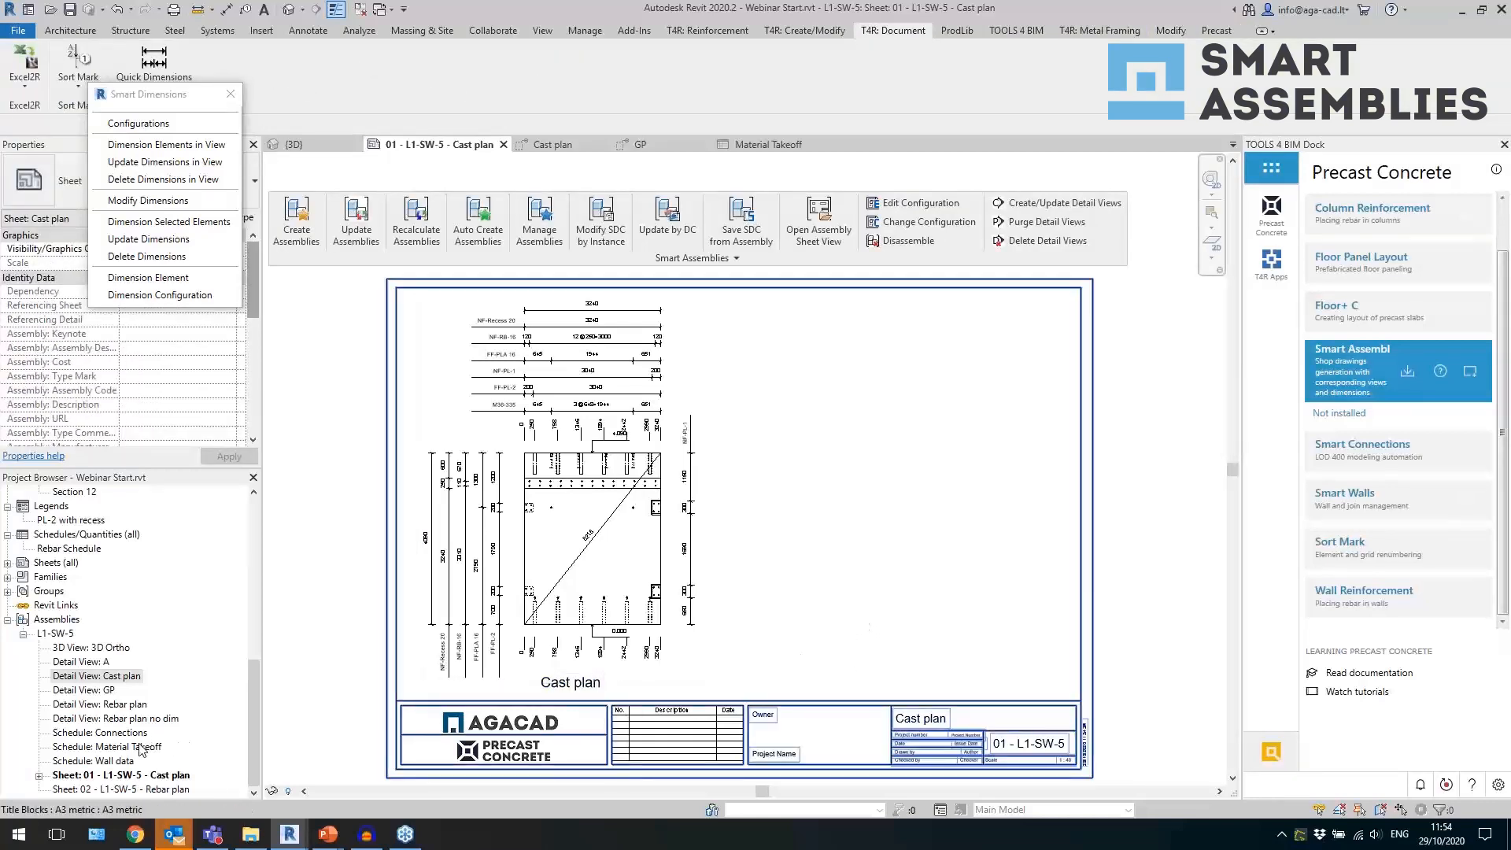
# Place the Connections schedule on the sheet's right side and the Wall data schedule above it near the upper corner.
pyautogui.moveTo(134, 736); pyautogui.dragTo(968, 437)
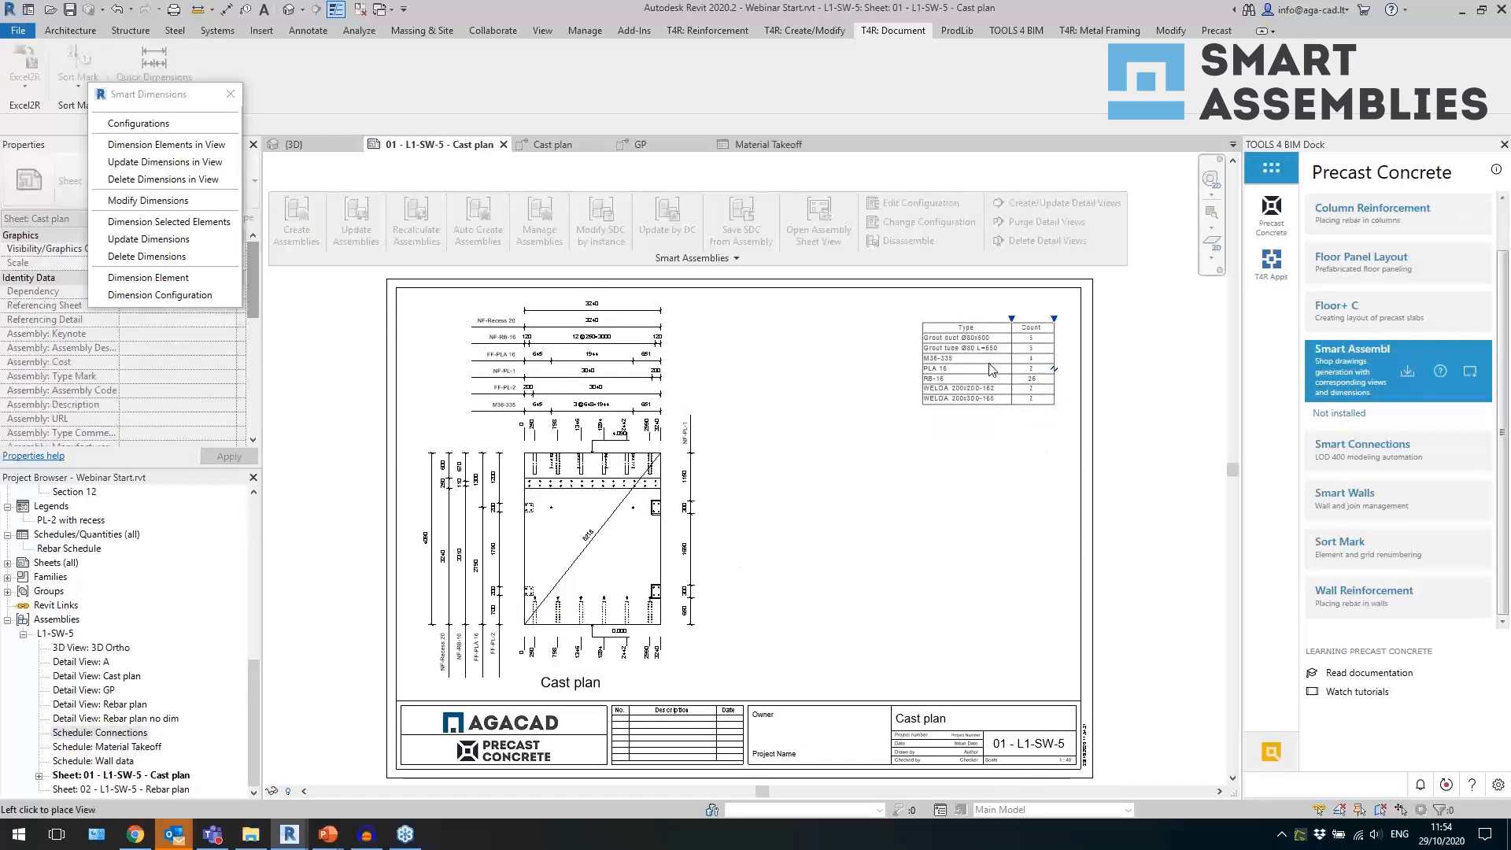
pyautogui.click(1009, 450)
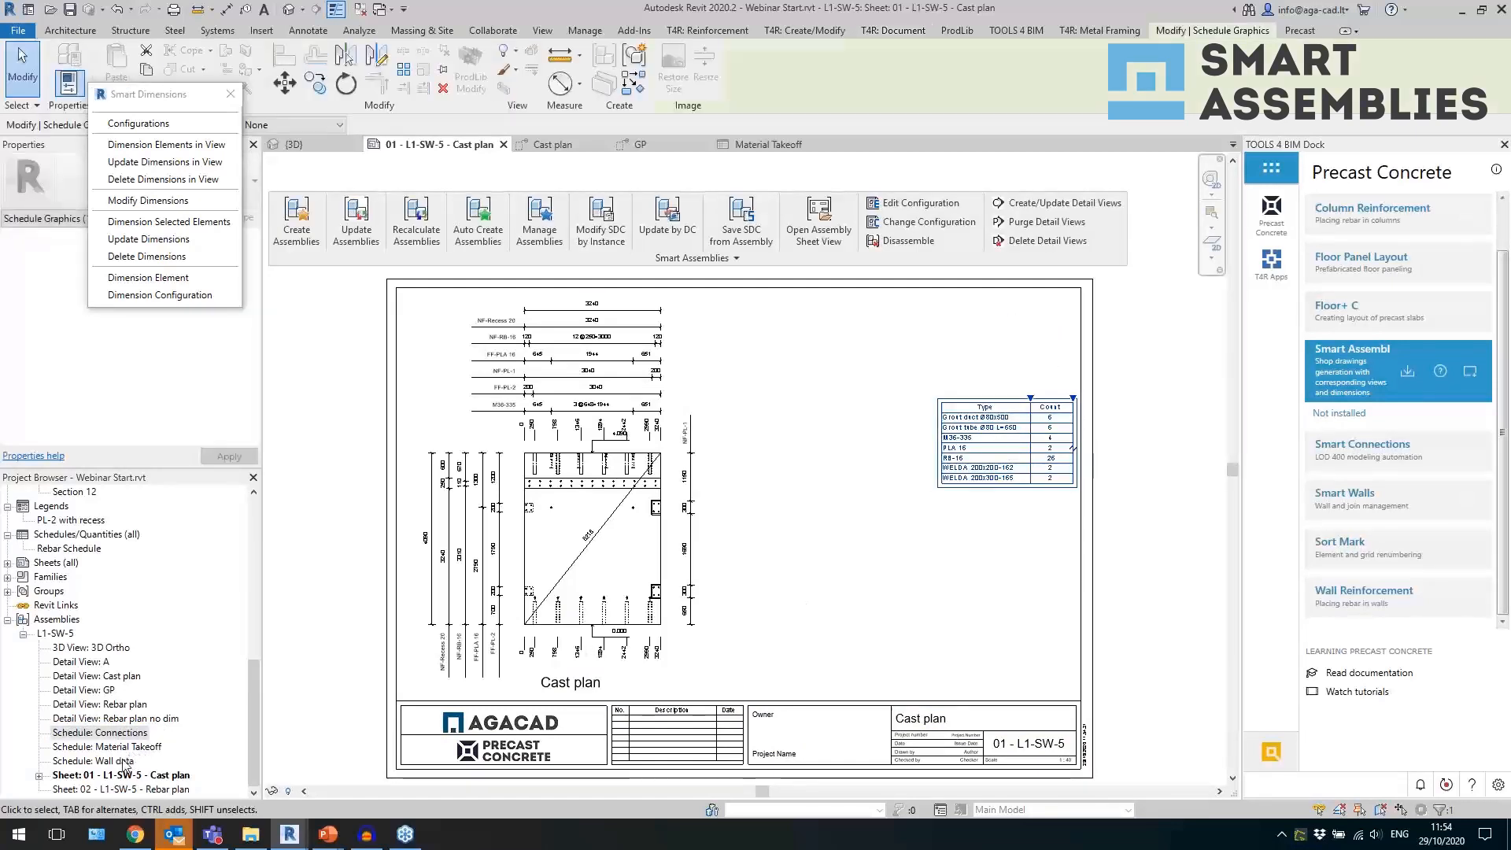
pyautogui.moveTo(118, 762); pyautogui.dragTo(1014, 337)
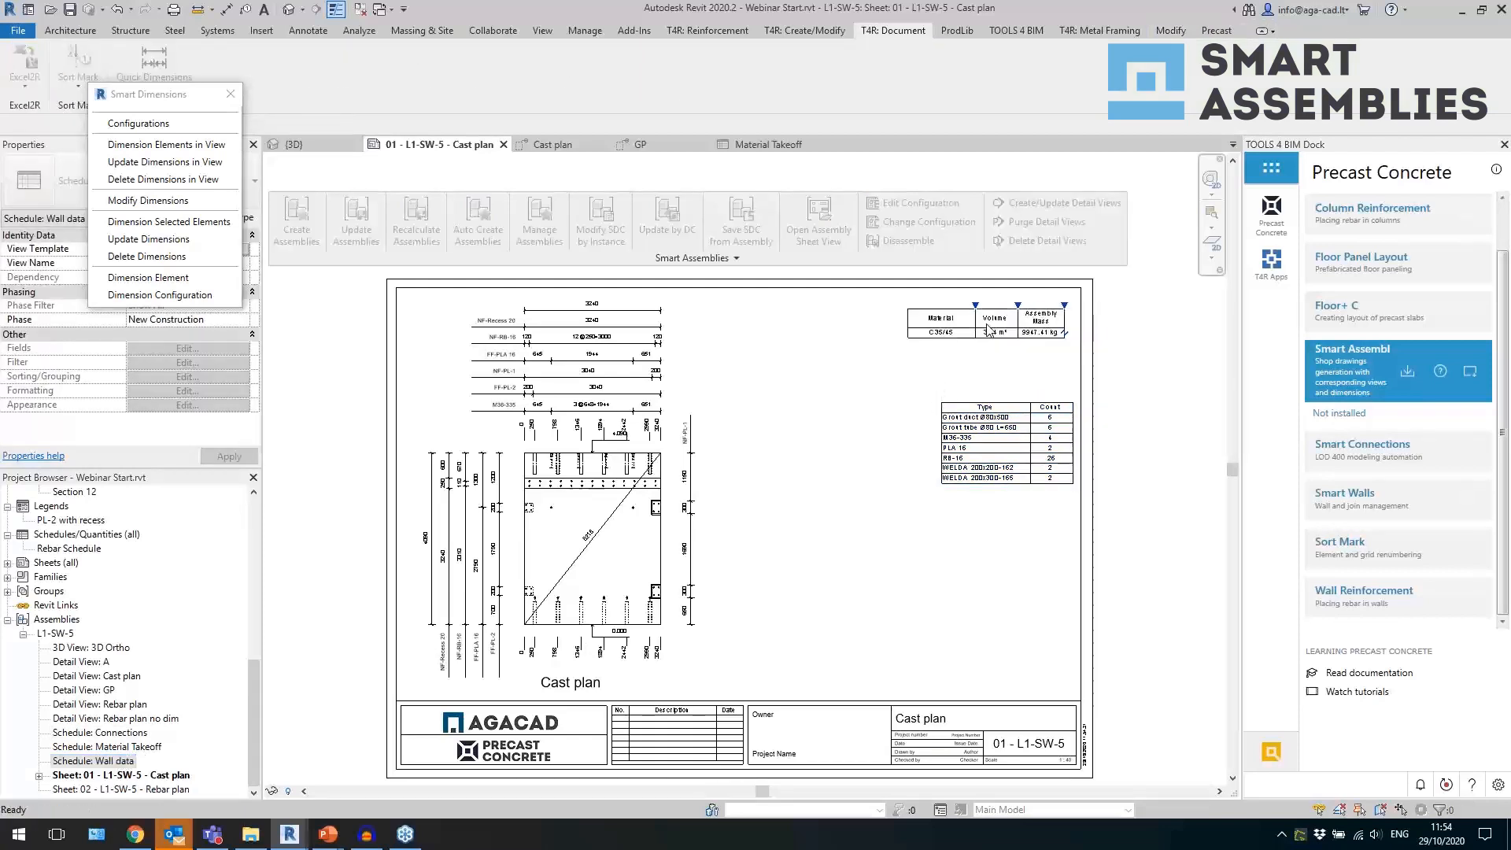
pyautogui.click(987, 322)
# Move the Wall data schedule so its upper-right corner meets the inner corner of the title block frame.
pyautogui.click(285, 82)
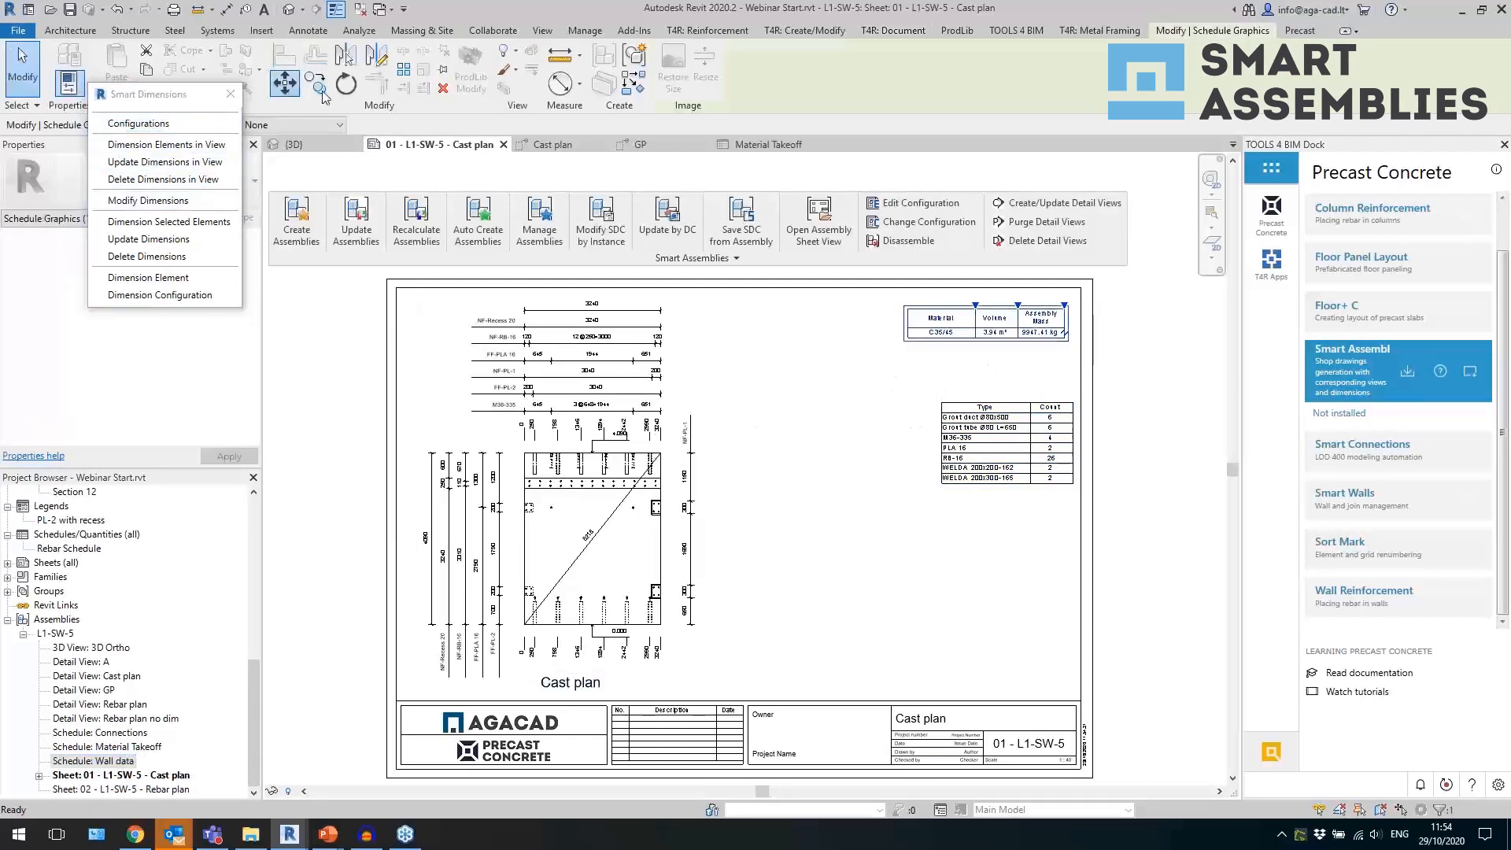
pyautogui.scroll(5, 1136, 270)
pyautogui.click(913, 417)
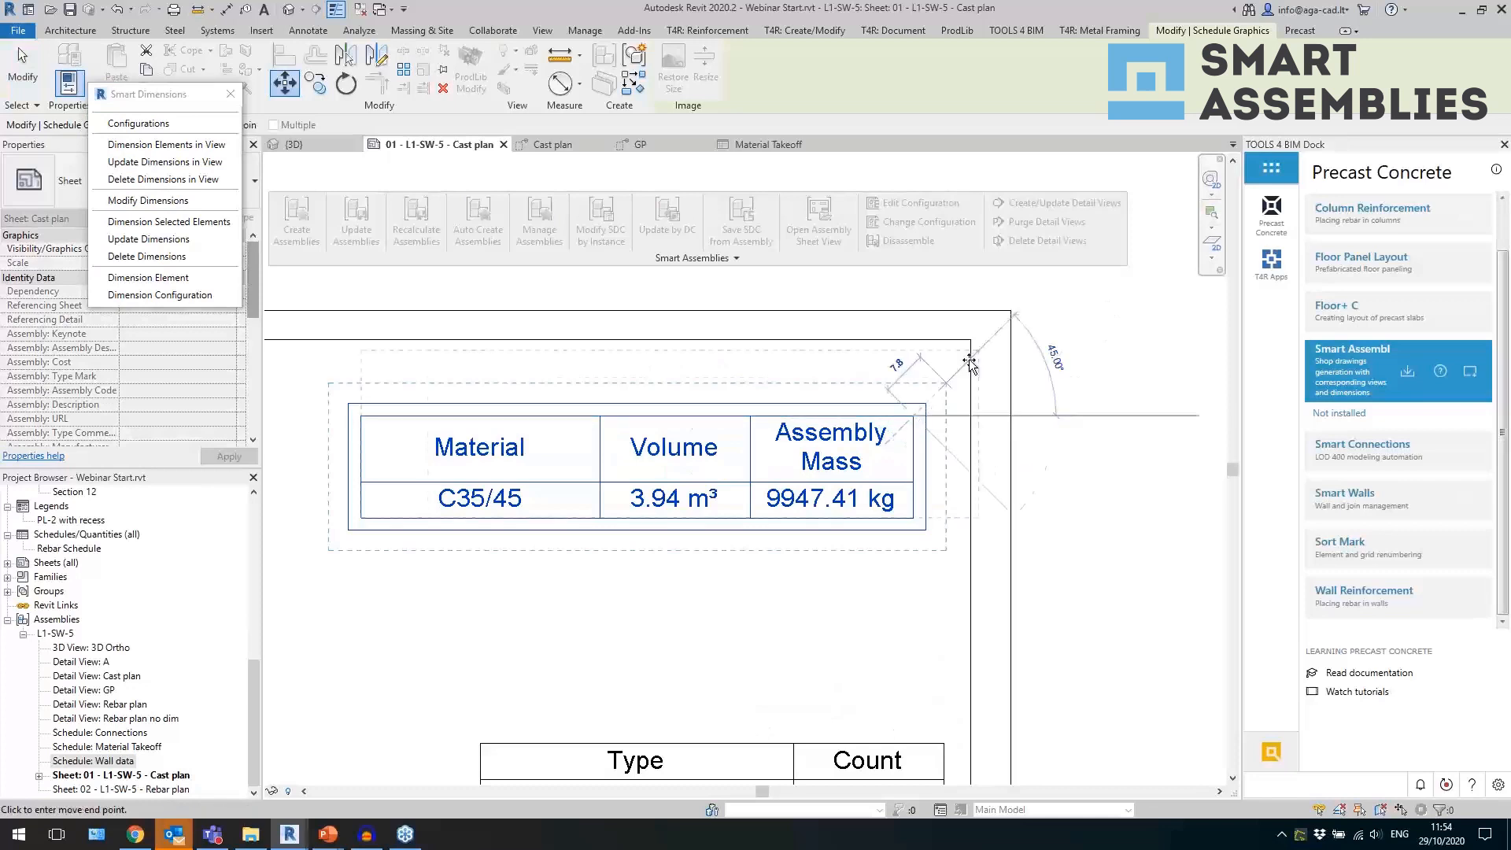
pyautogui.click(972, 337)
pyautogui.scroll(-3, 854, 538)
# Move the Connections schedule up beneath the Wall data schedule, aligning its right edge with the inner sheet border.
pyautogui.click(787, 622)
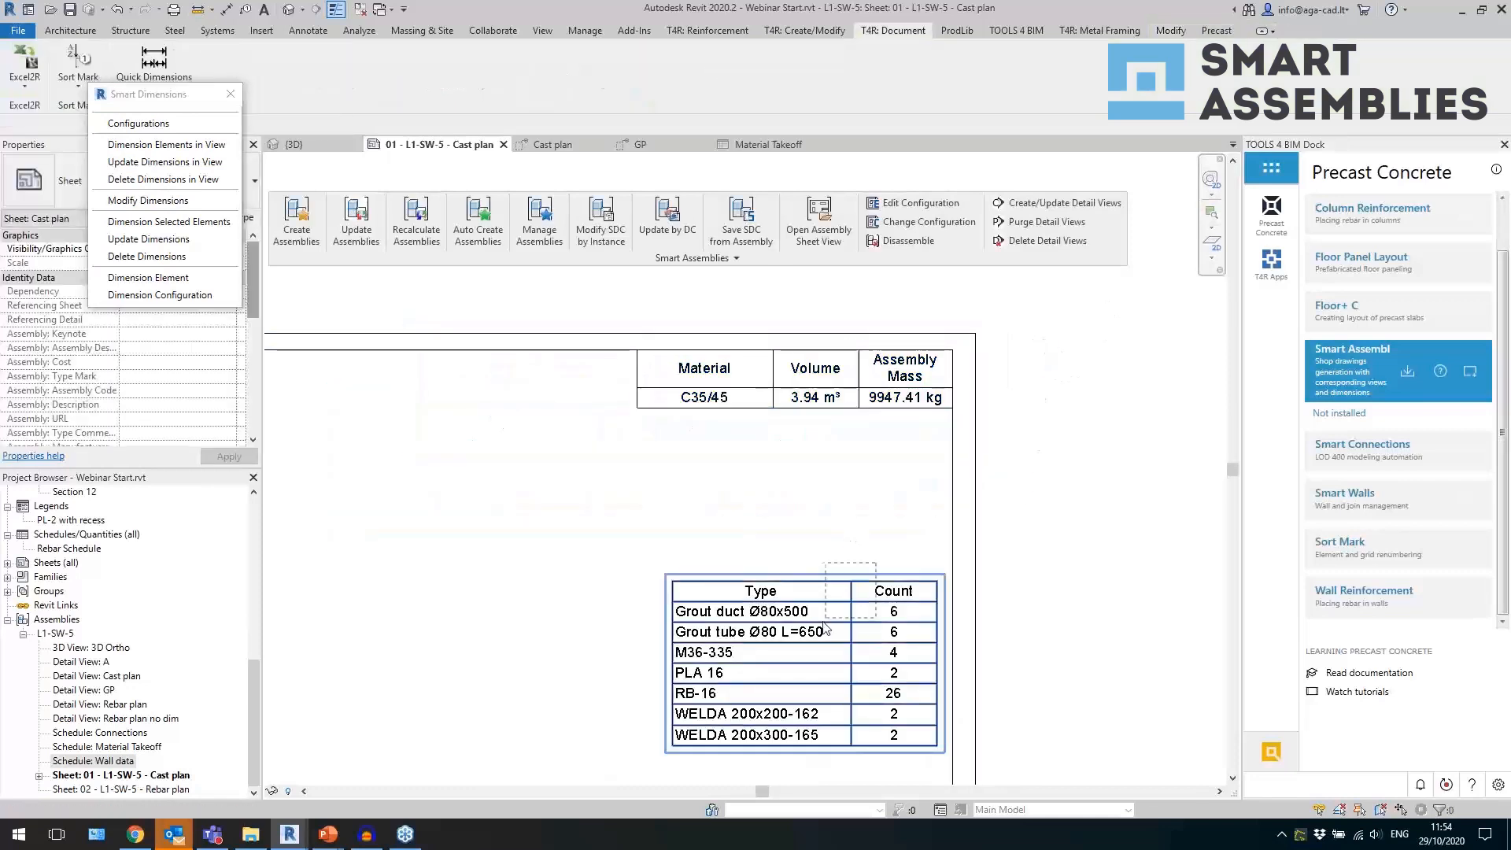
pyautogui.click(285, 82)
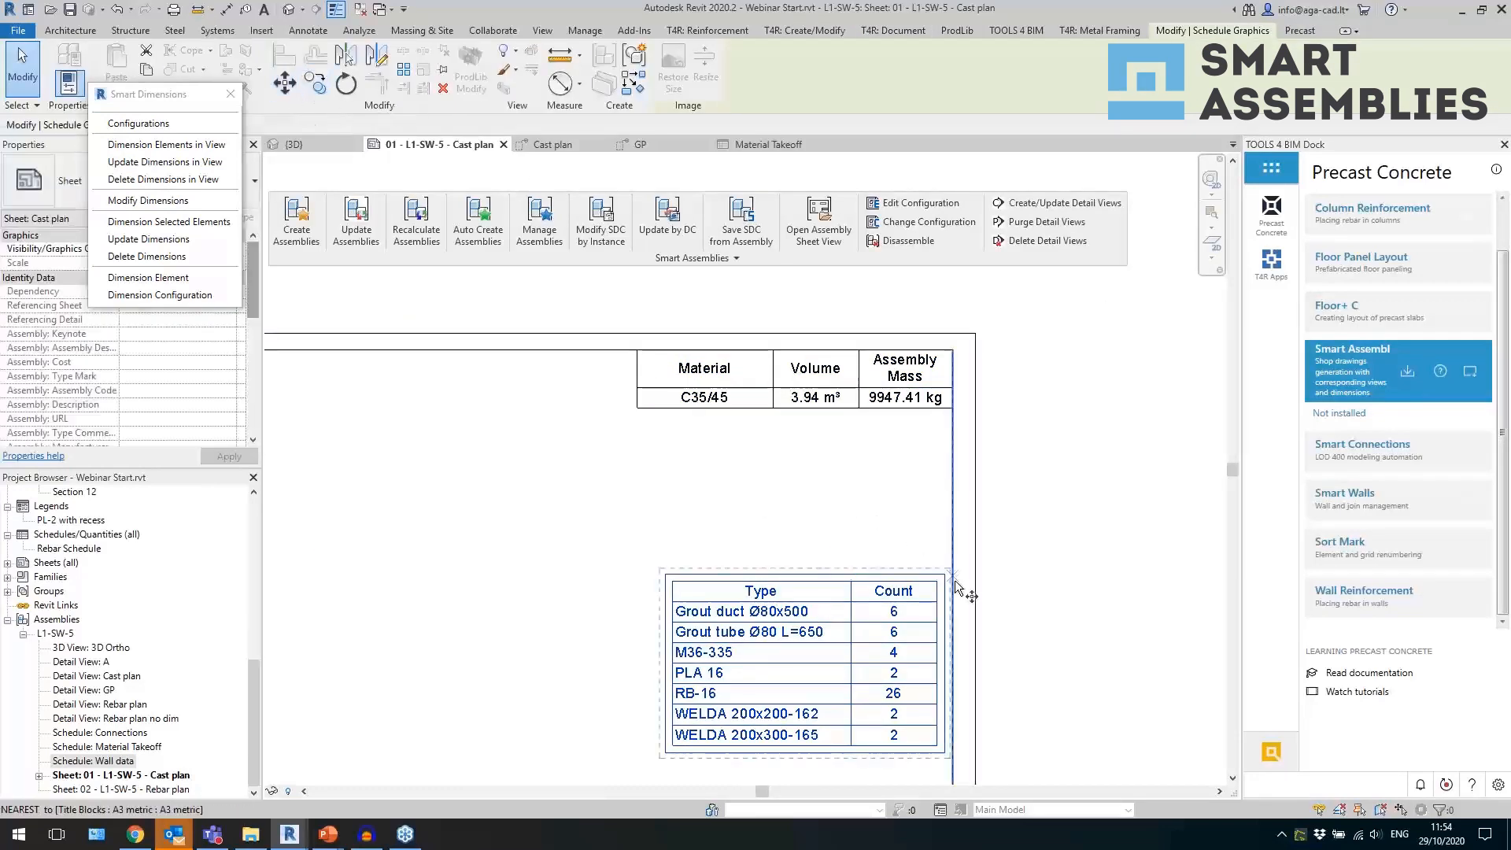
pyautogui.click(952, 580)
pyautogui.click(952, 497)
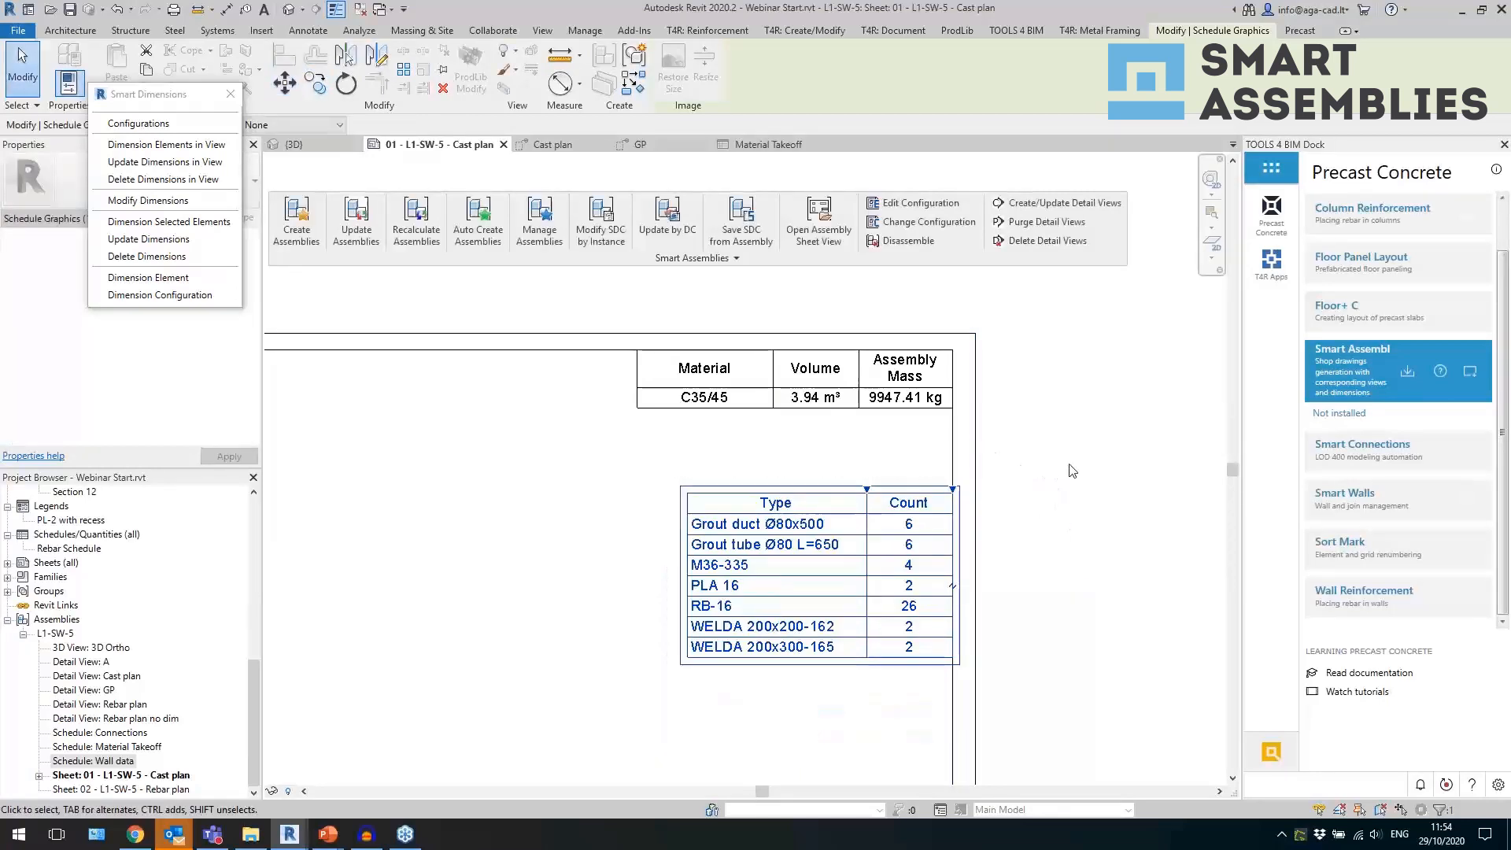
pyautogui.press('Escape')
pyautogui.scroll(-3, 762, 631)
pyautogui.moveTo(762, 631); pyautogui.dragTo(757, 560, button='middle')
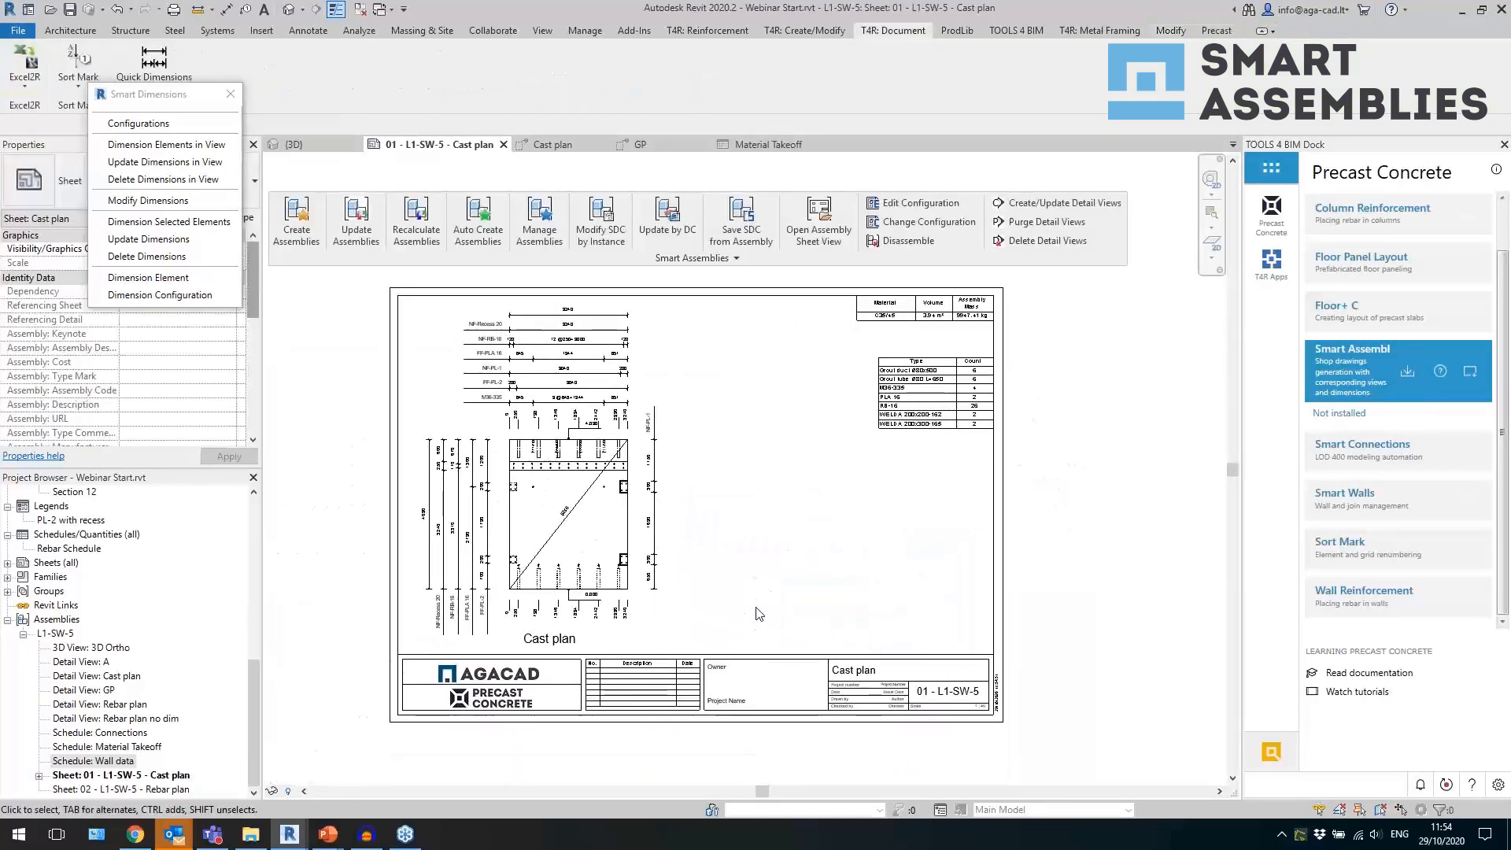
# On the 02 - L1-SW-5 Rebar plan sheet, place the Rebar plan view left of centre and shift its title right beneath the wall.
pyautogui.doubleClick(133, 789)
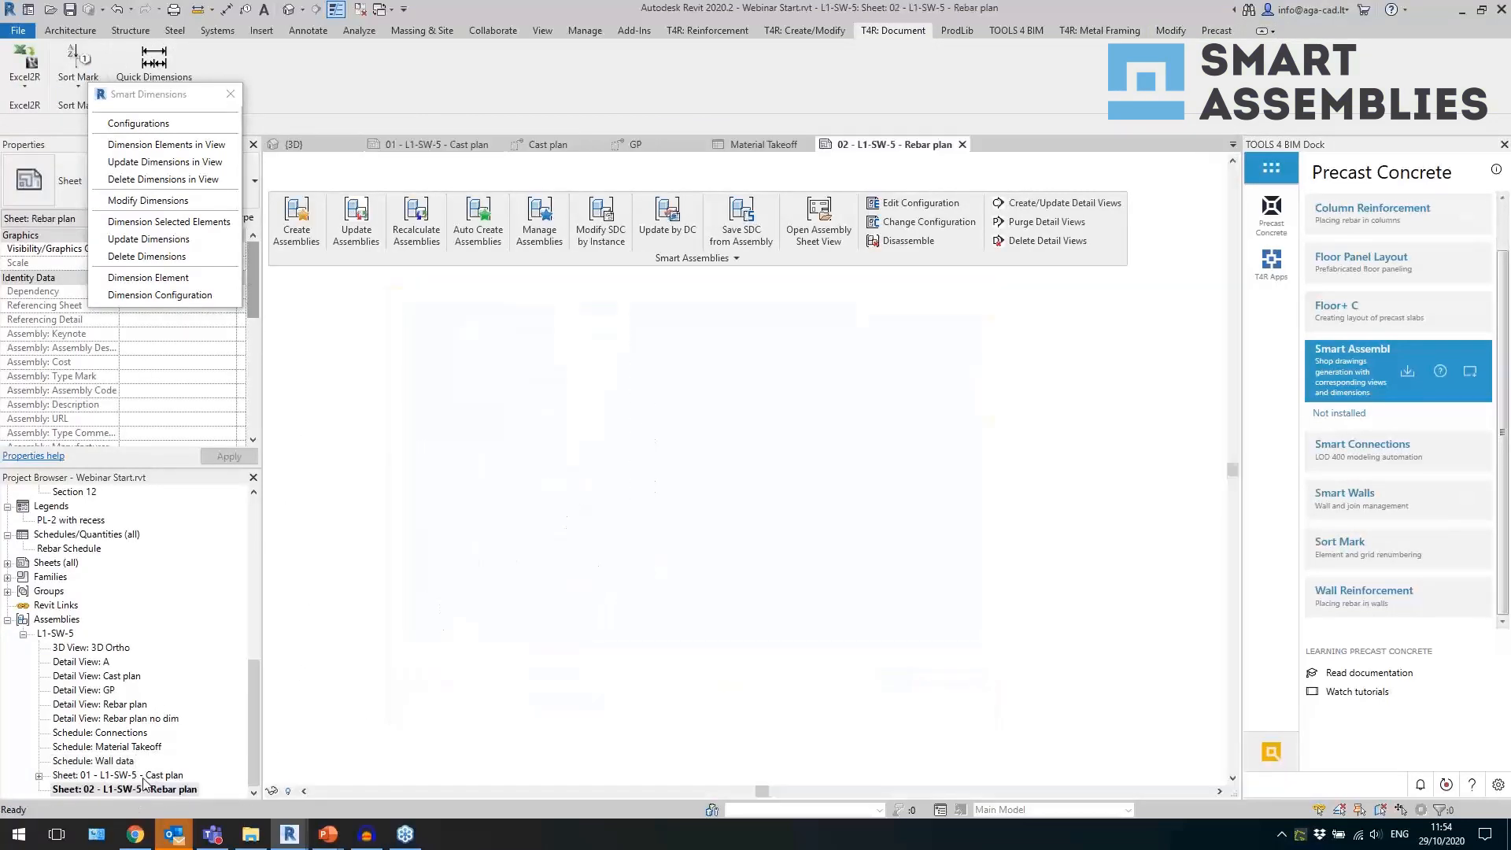
pyautogui.moveTo(118, 704)
pyautogui.mouseDown()
pyautogui.moveTo(598, 446)
pyautogui.moveTo(580, 428)
pyautogui.mouseUp()
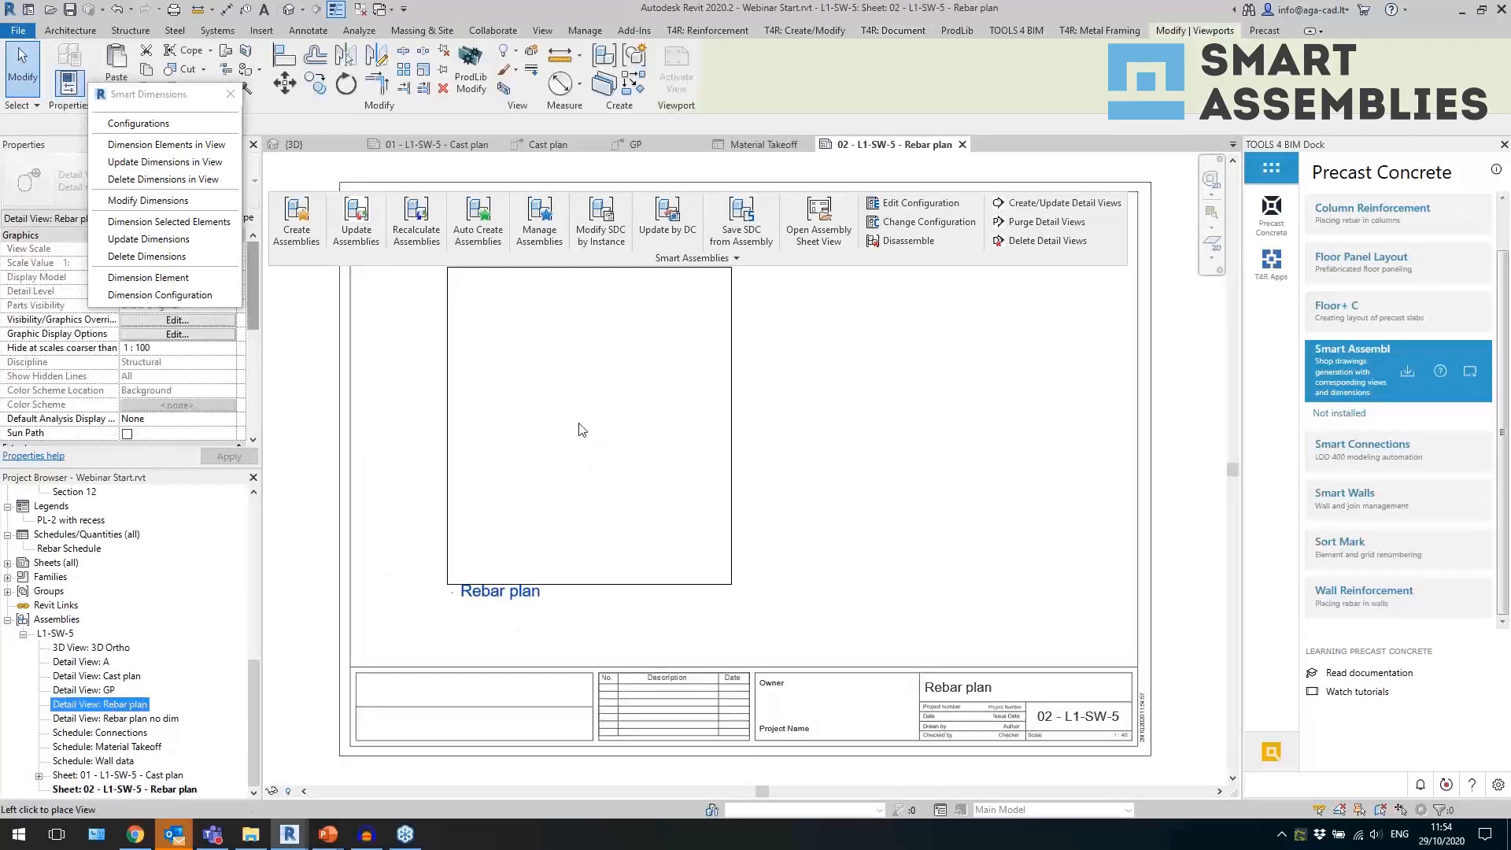
pyautogui.moveTo(510, 597); pyautogui.dragTo(597, 601)
pyautogui.scroll(2, 618, 628)
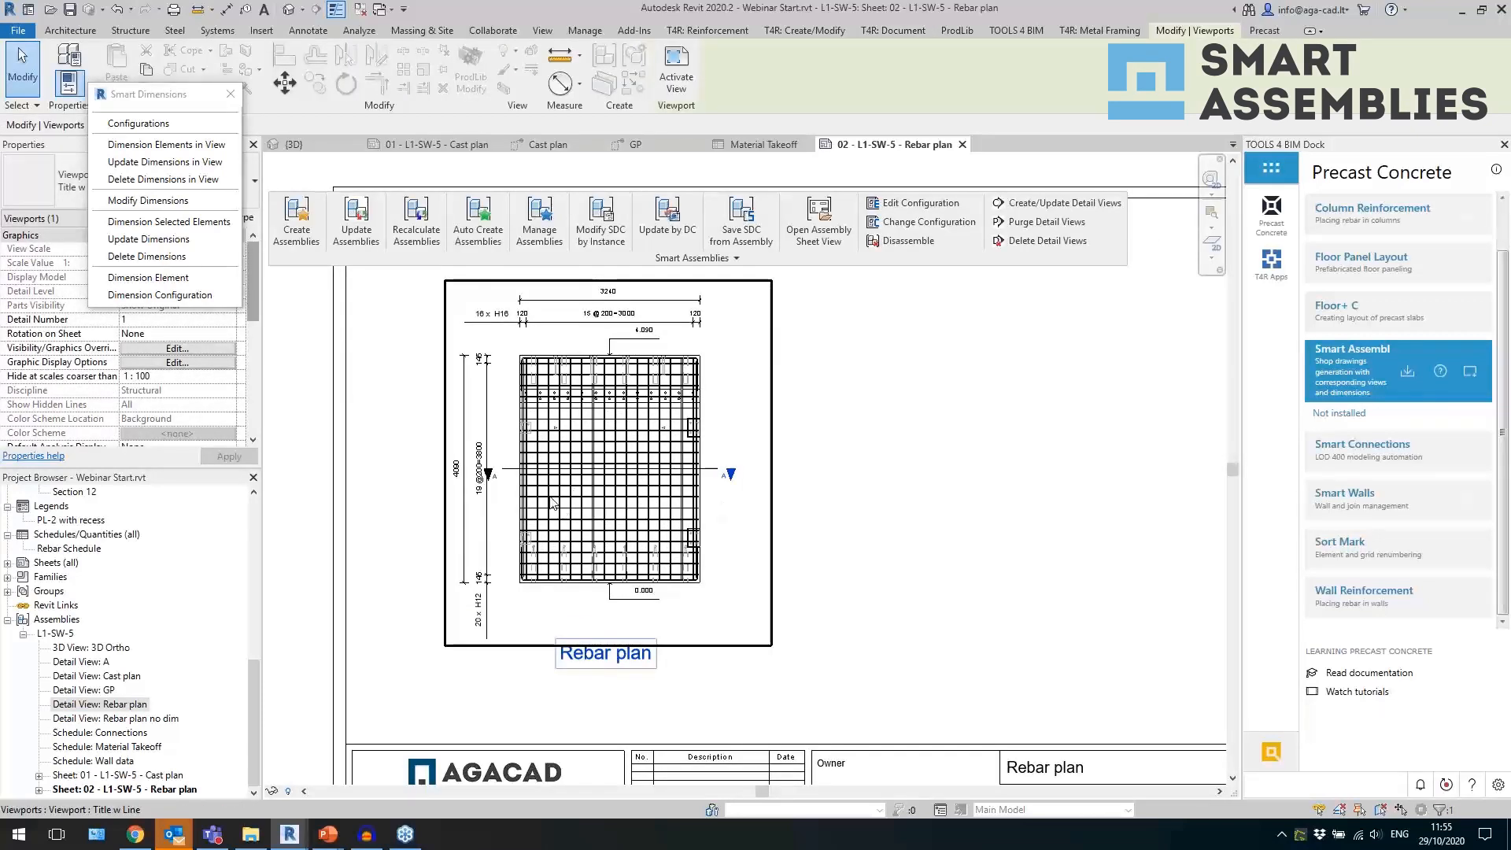
# Activate the Rebar plan viewport, shorten section line A slightly at its left end, and deactivate the viewport again.
pyautogui.scroll(1, 553, 497)
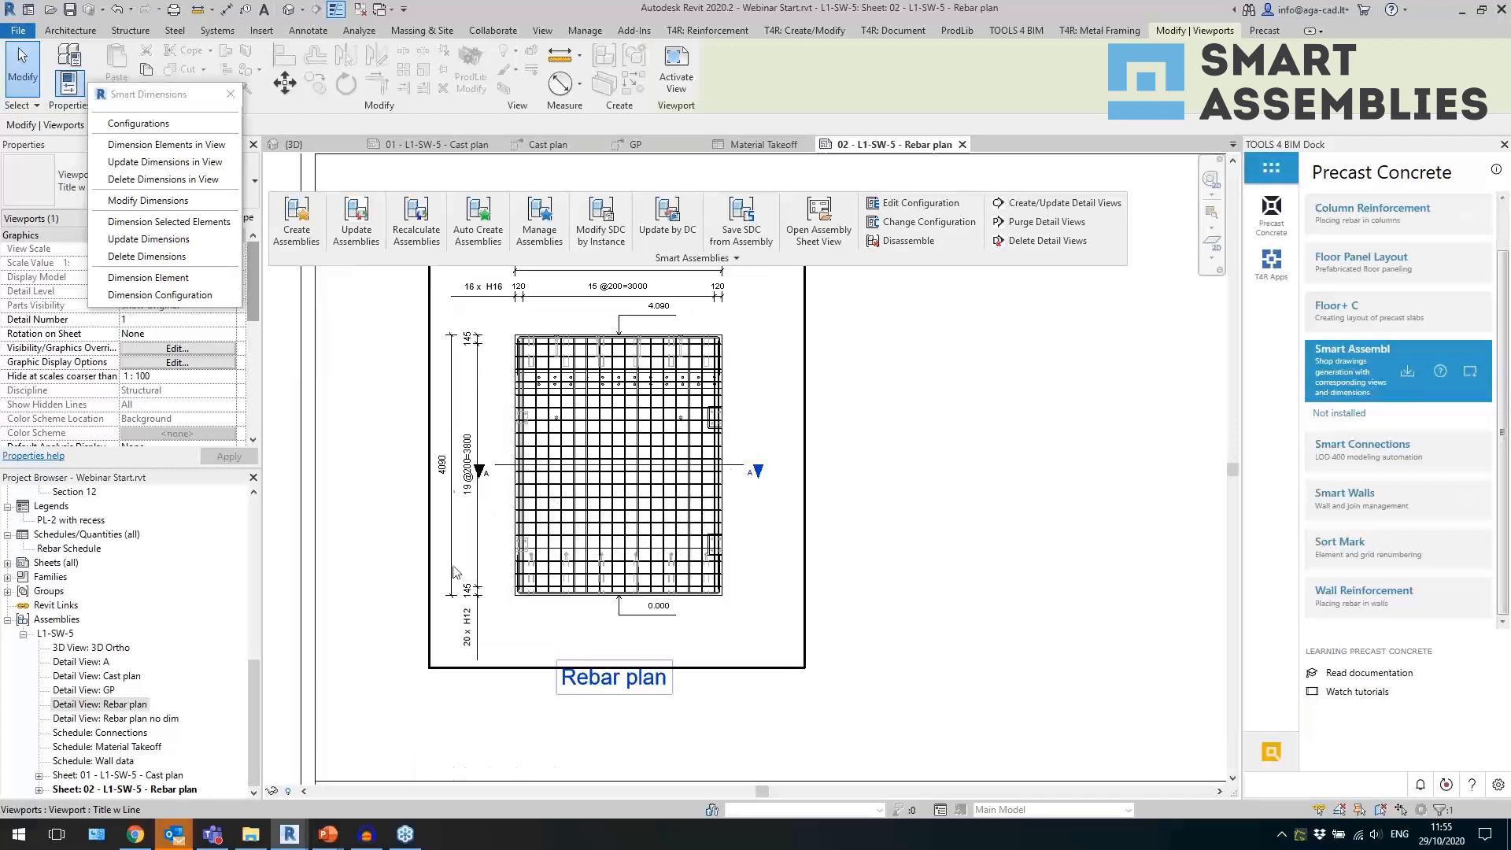
pyautogui.scroll(1, 507, 516)
pyautogui.doubleClick(498, 450)
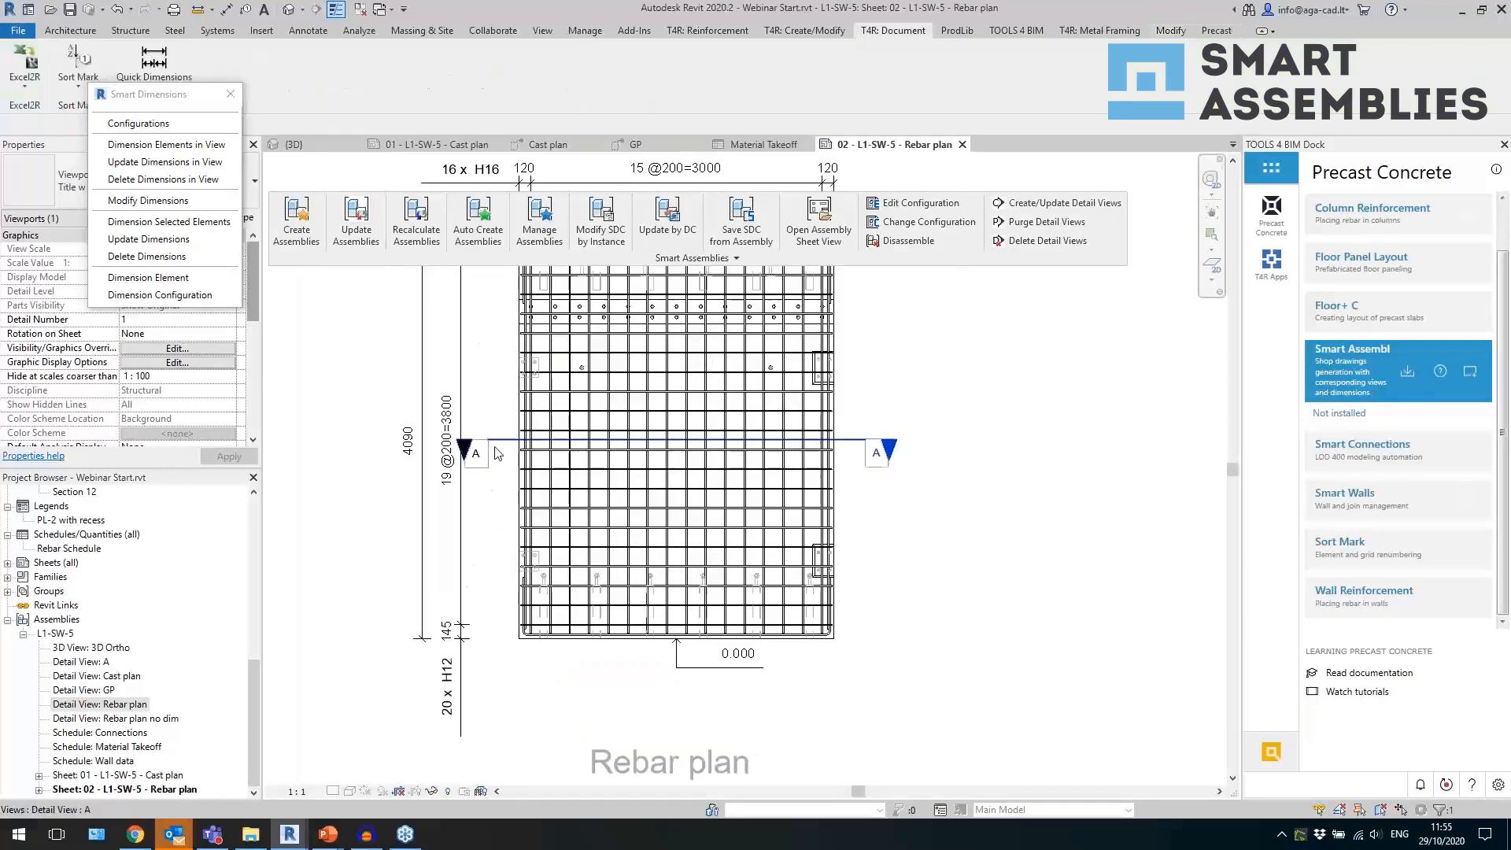
pyautogui.click(498, 444)
pyautogui.moveTo(488, 439); pyautogui.dragTo(505, 439)
pyautogui.click(490, 528)
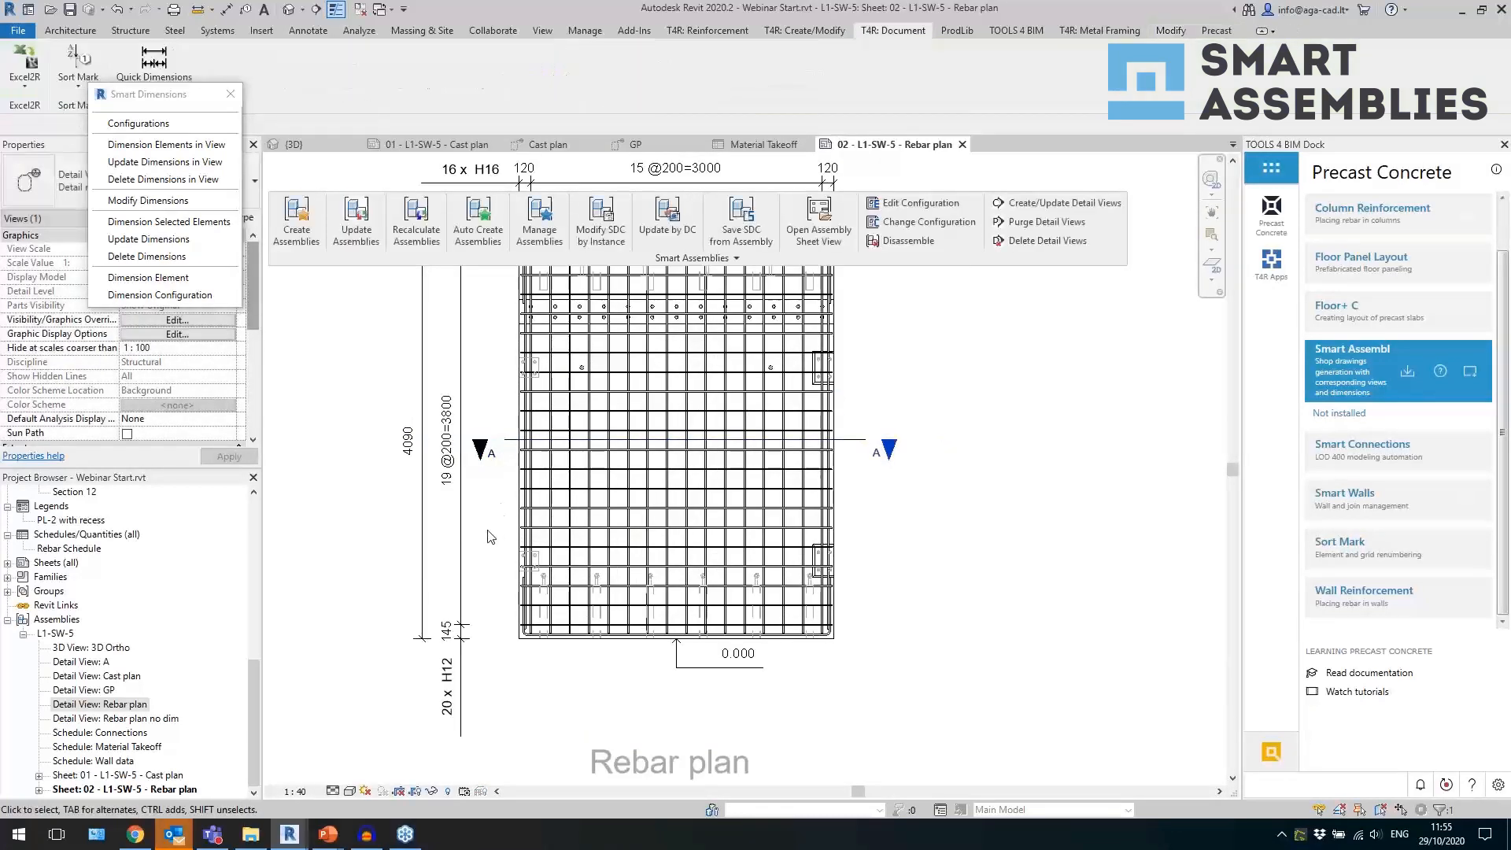
pyautogui.scroll(-2, 490, 529)
pyautogui.doubleClick(878, 605)
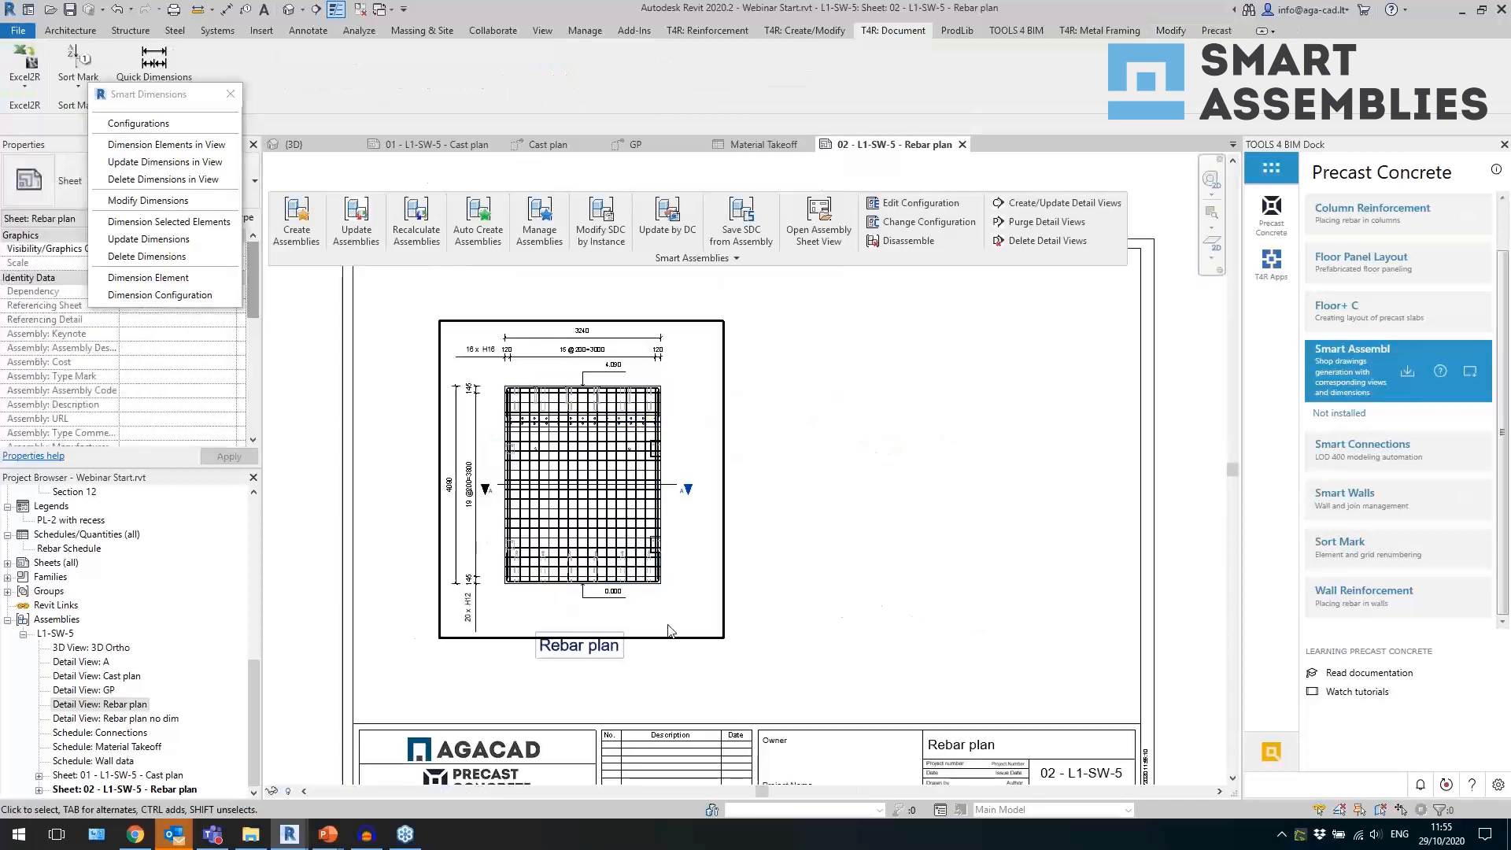
# Place detail view A on the sheet to the right of the Rebar plan and set its viewport type to Section.
pyautogui.click(110, 662)
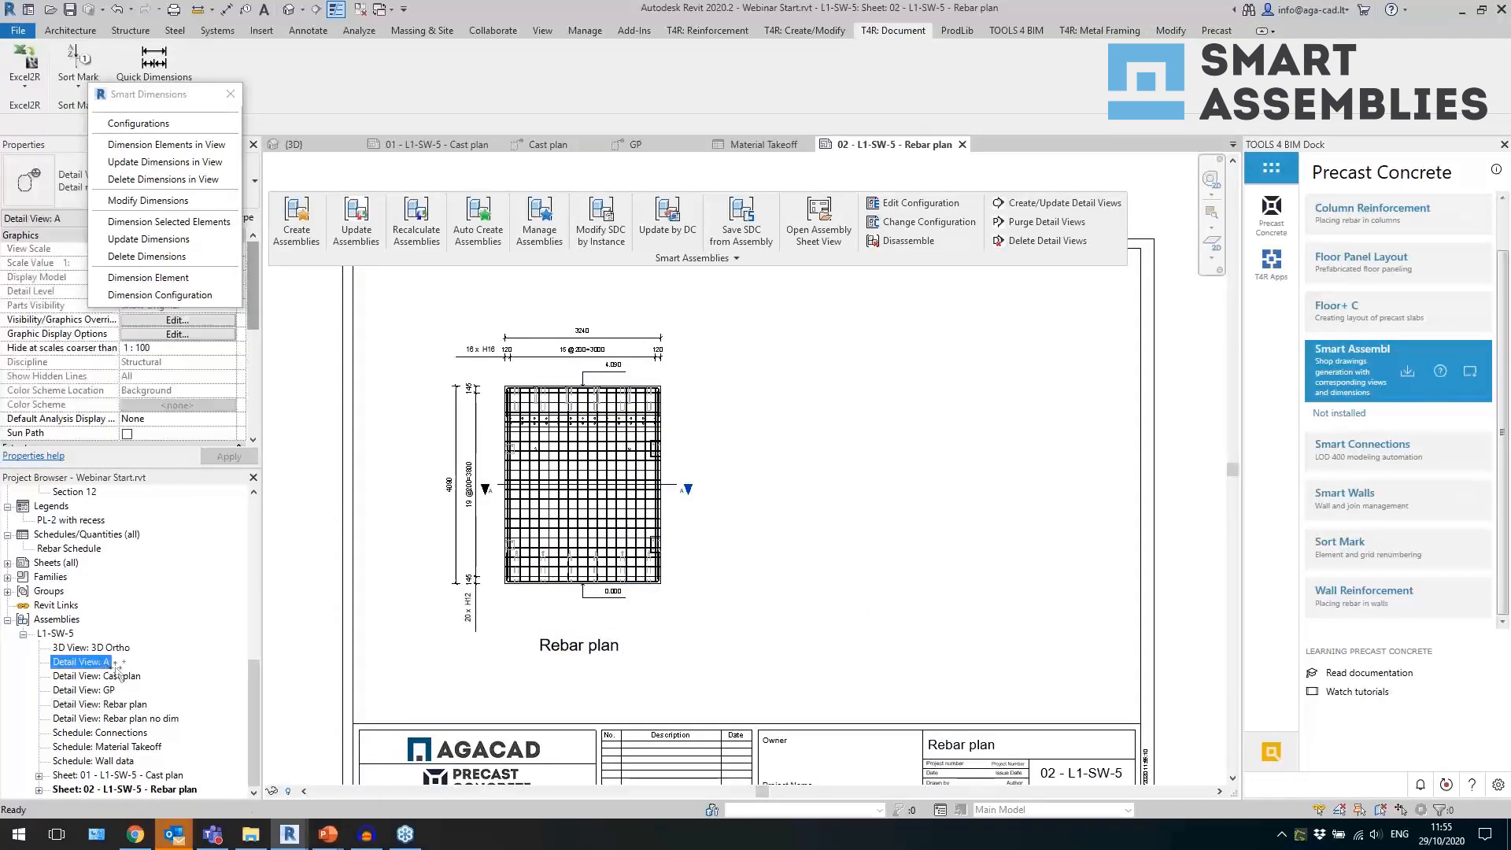
pyautogui.click(918, 508)
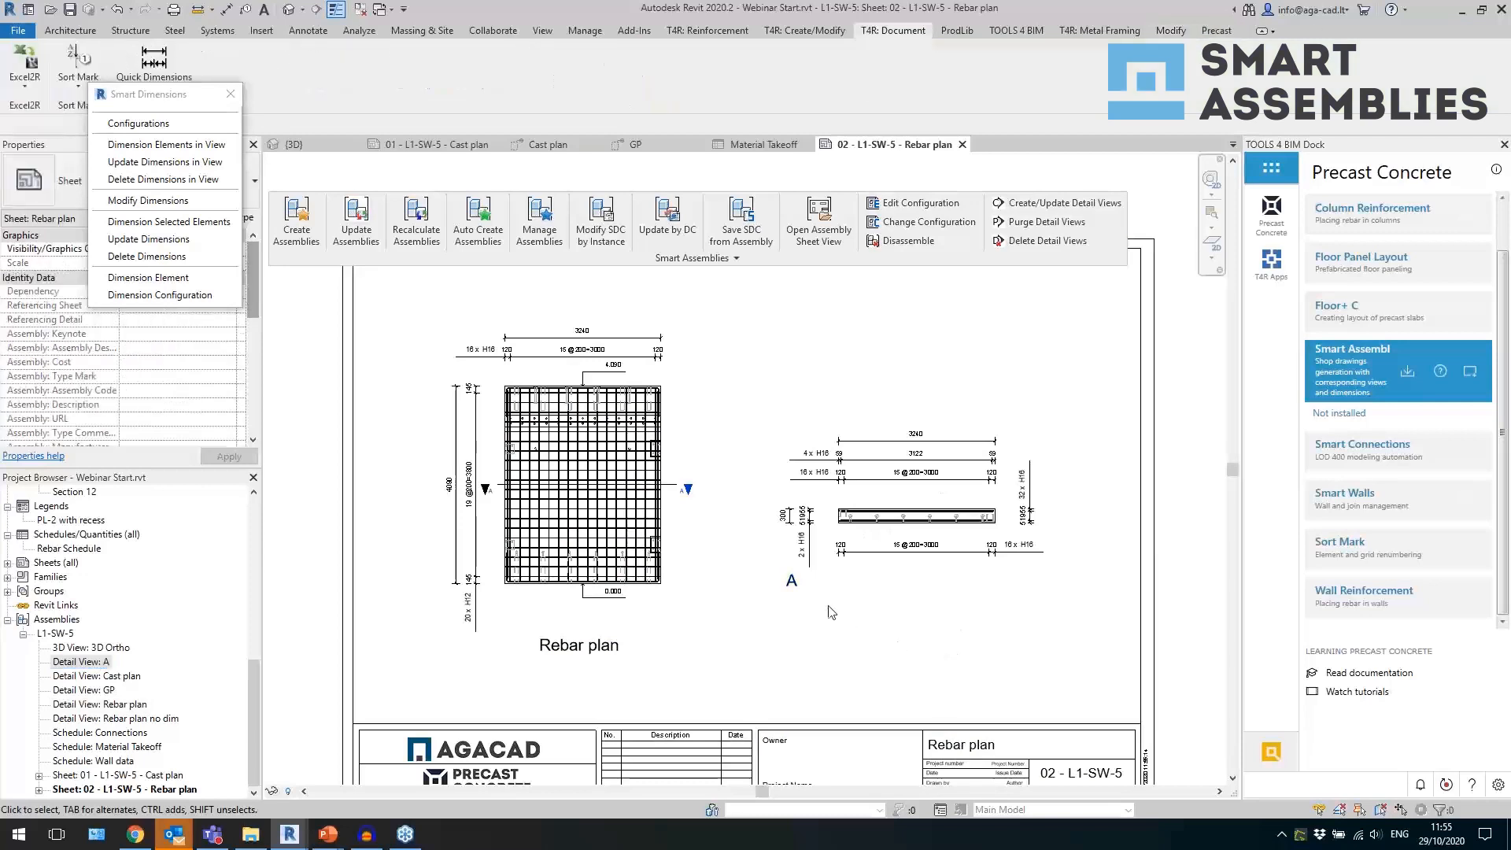
pyautogui.click(842, 575)
pyautogui.click(71, 185)
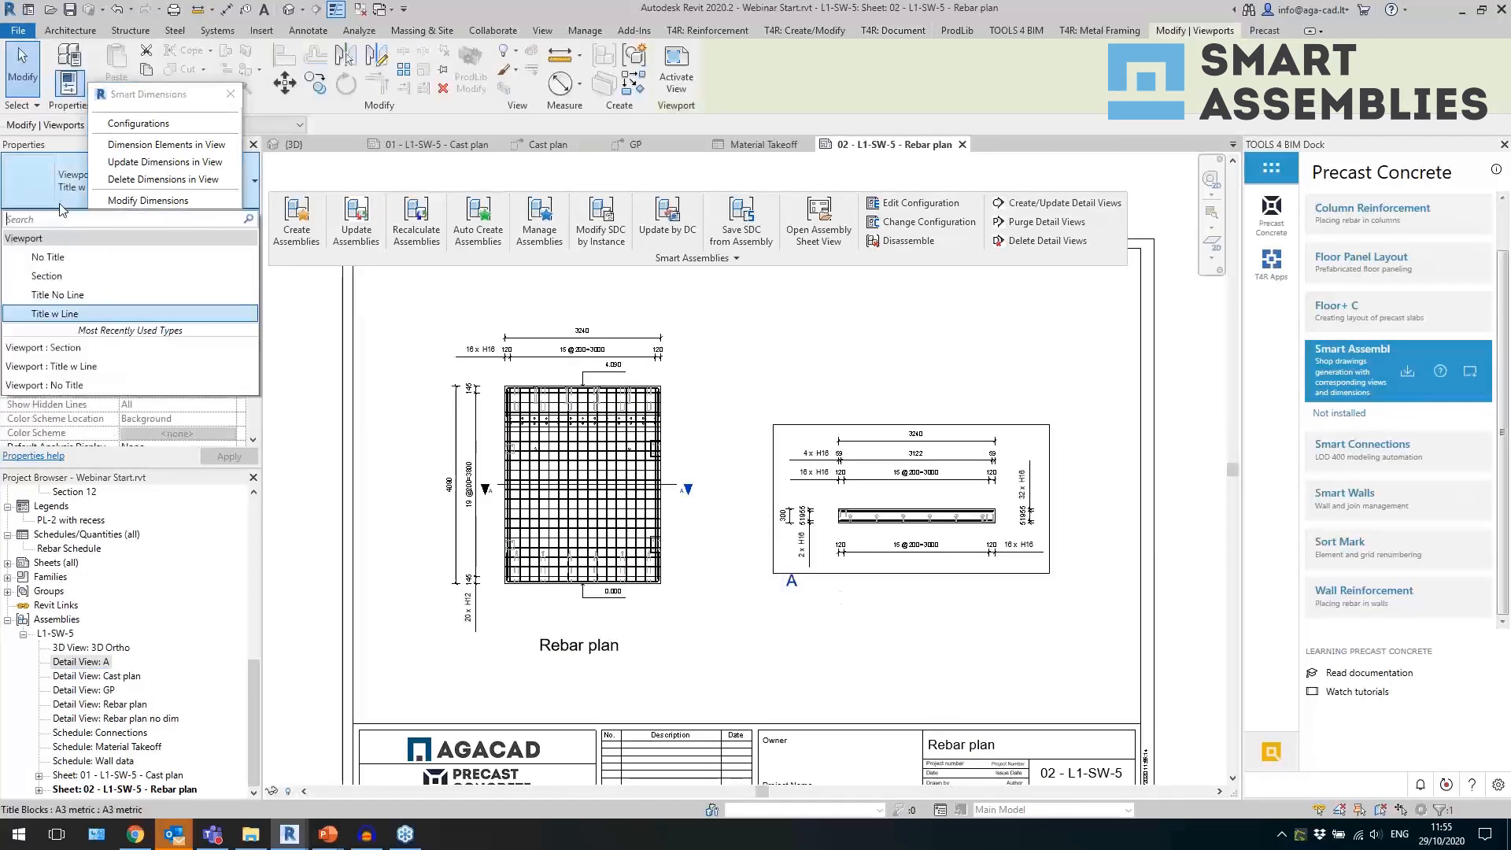
pyautogui.click(46, 275)
pyautogui.press('Escape')
# Shift the section viewport's title right so it sits beneath the middle of the section drawing.
pyautogui.moveTo(860, 592); pyautogui.dragTo(929, 592)
pyautogui.click(870, 662)
pyautogui.scroll(1, 980, 526)
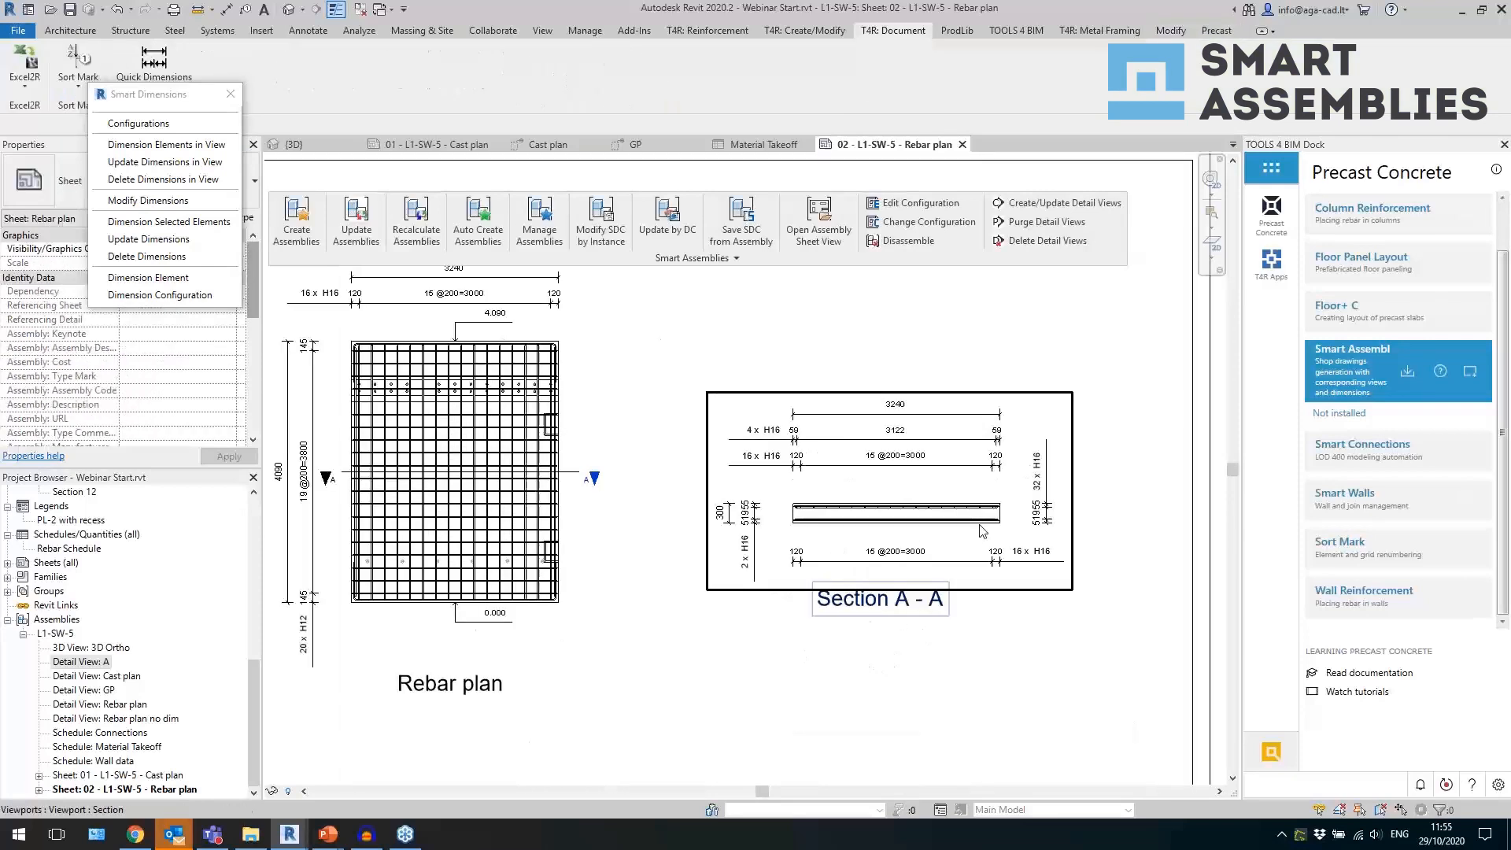
pyautogui.scroll(1, 981, 529)
pyautogui.scroll(-3, 924, 516)
pyautogui.moveTo(726, 585); pyautogui.dragTo(717, 632, button='middle')
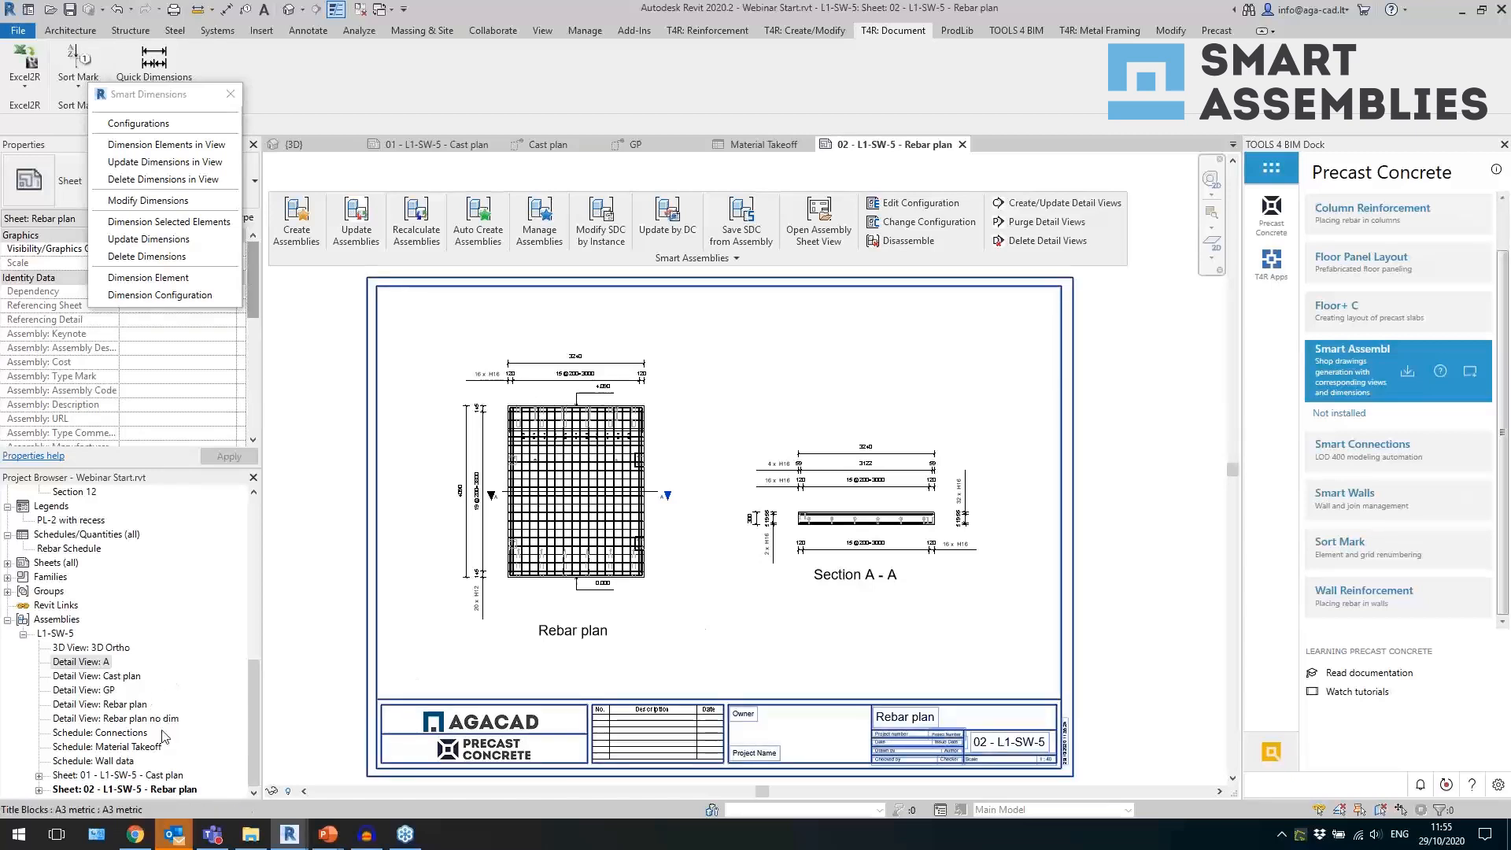
pyautogui.scroll(3, 472, 496)
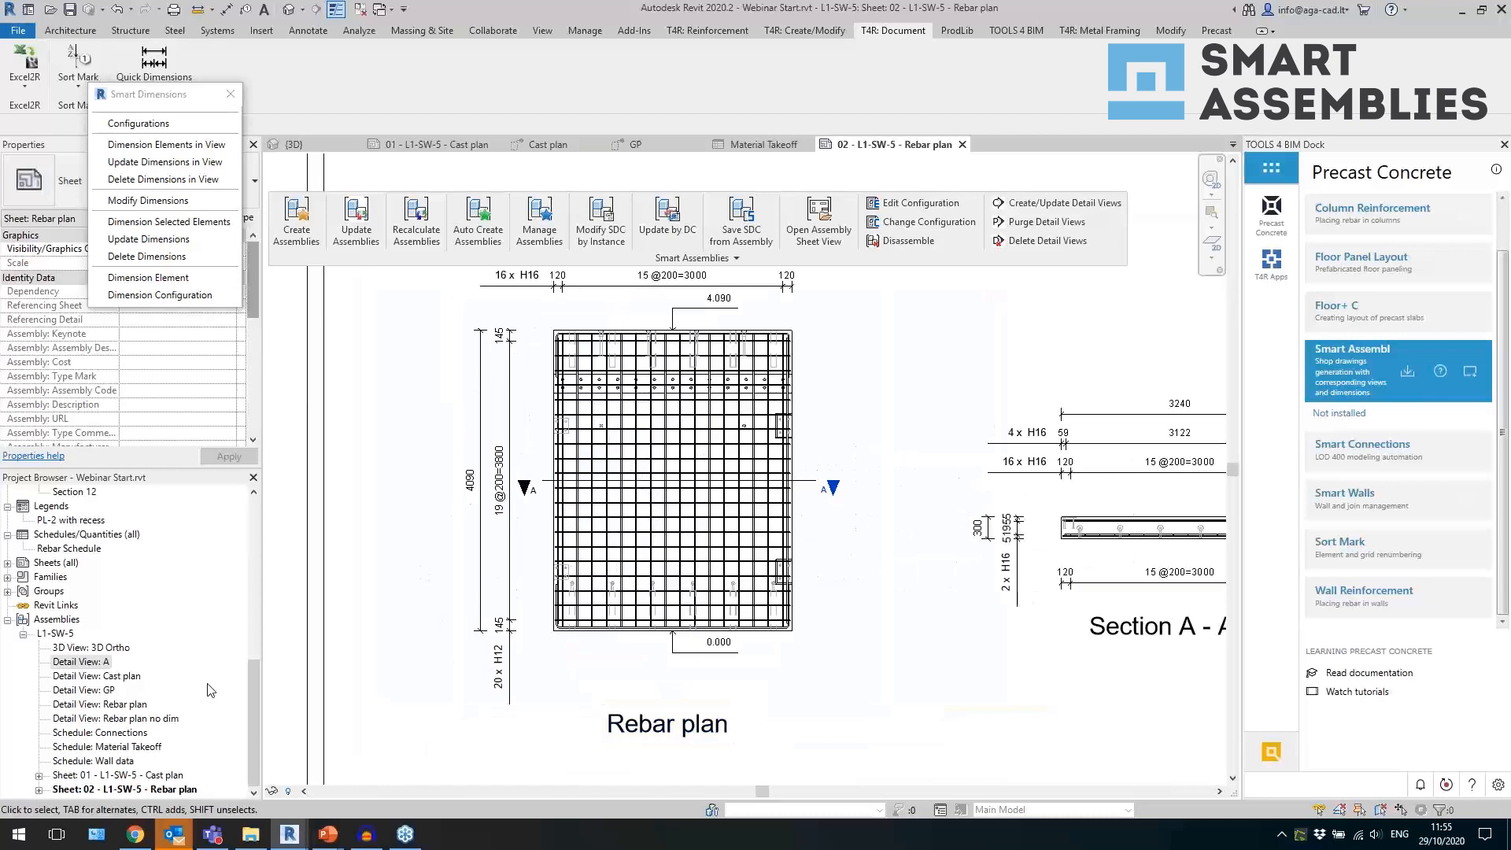
# In the Rebar plan no dim view, edit the wall assembly so its horizontal and vertical mesh rebar sets show only the middle bar.
pyautogui.doubleClick(167, 719)
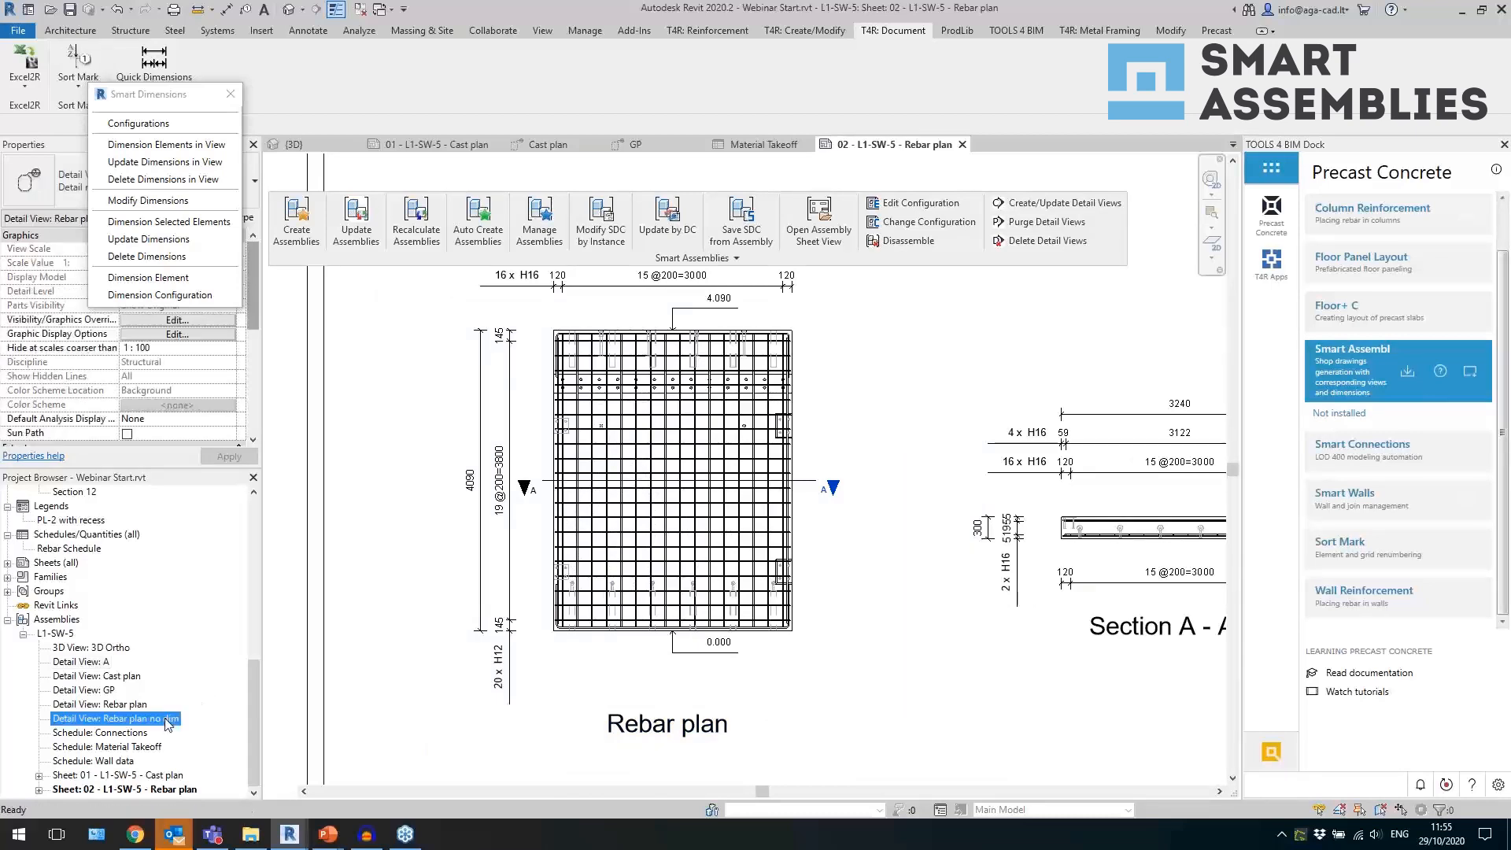
pyautogui.scroll(-2, 431, 667)
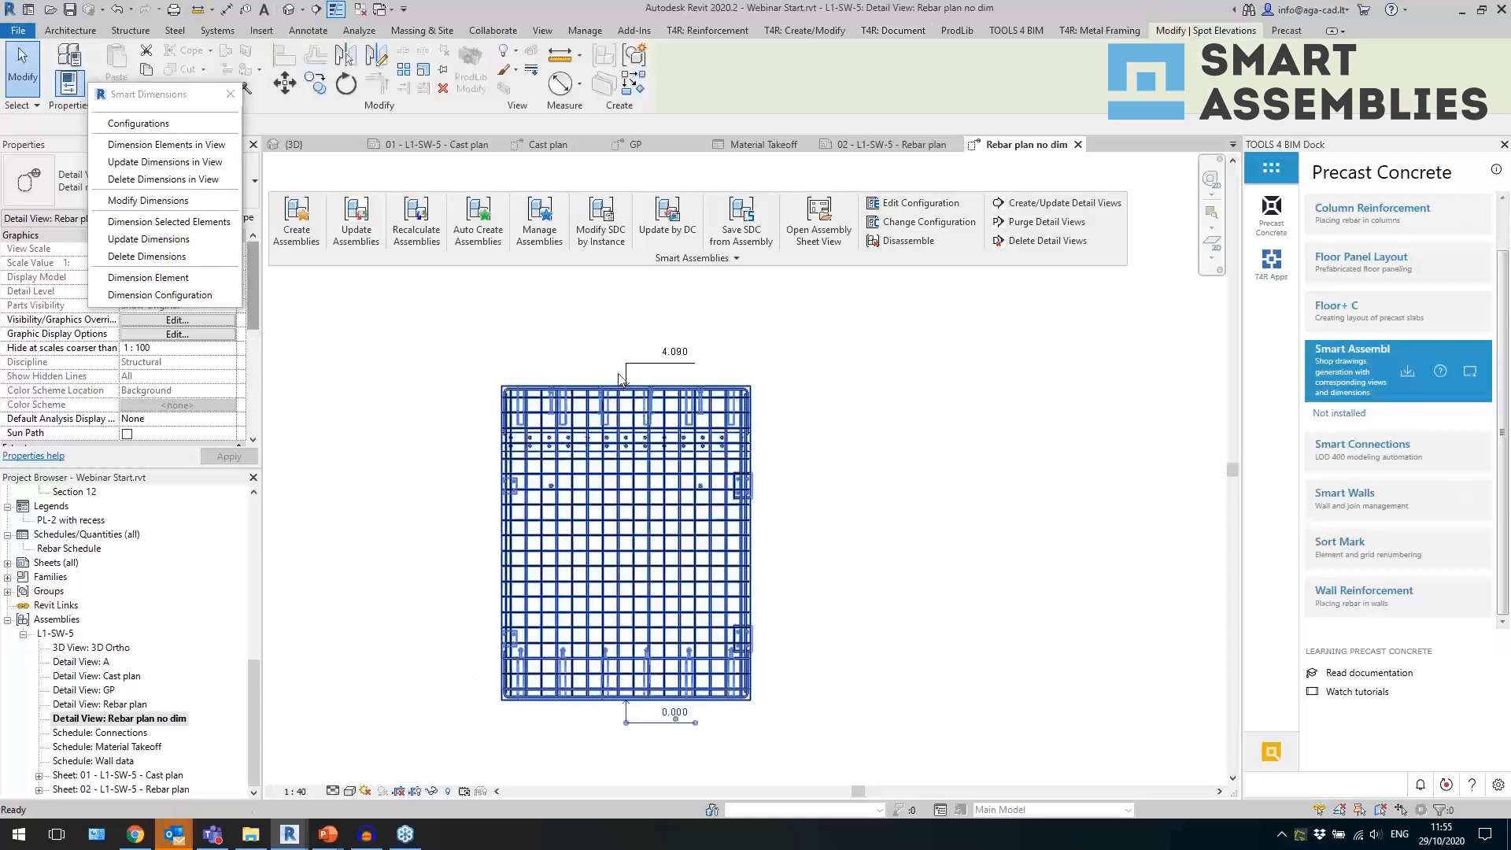
pyautogui.click(634, 575)
pyautogui.doubleClick(634, 574)
pyautogui.scroll(3, 630, 586)
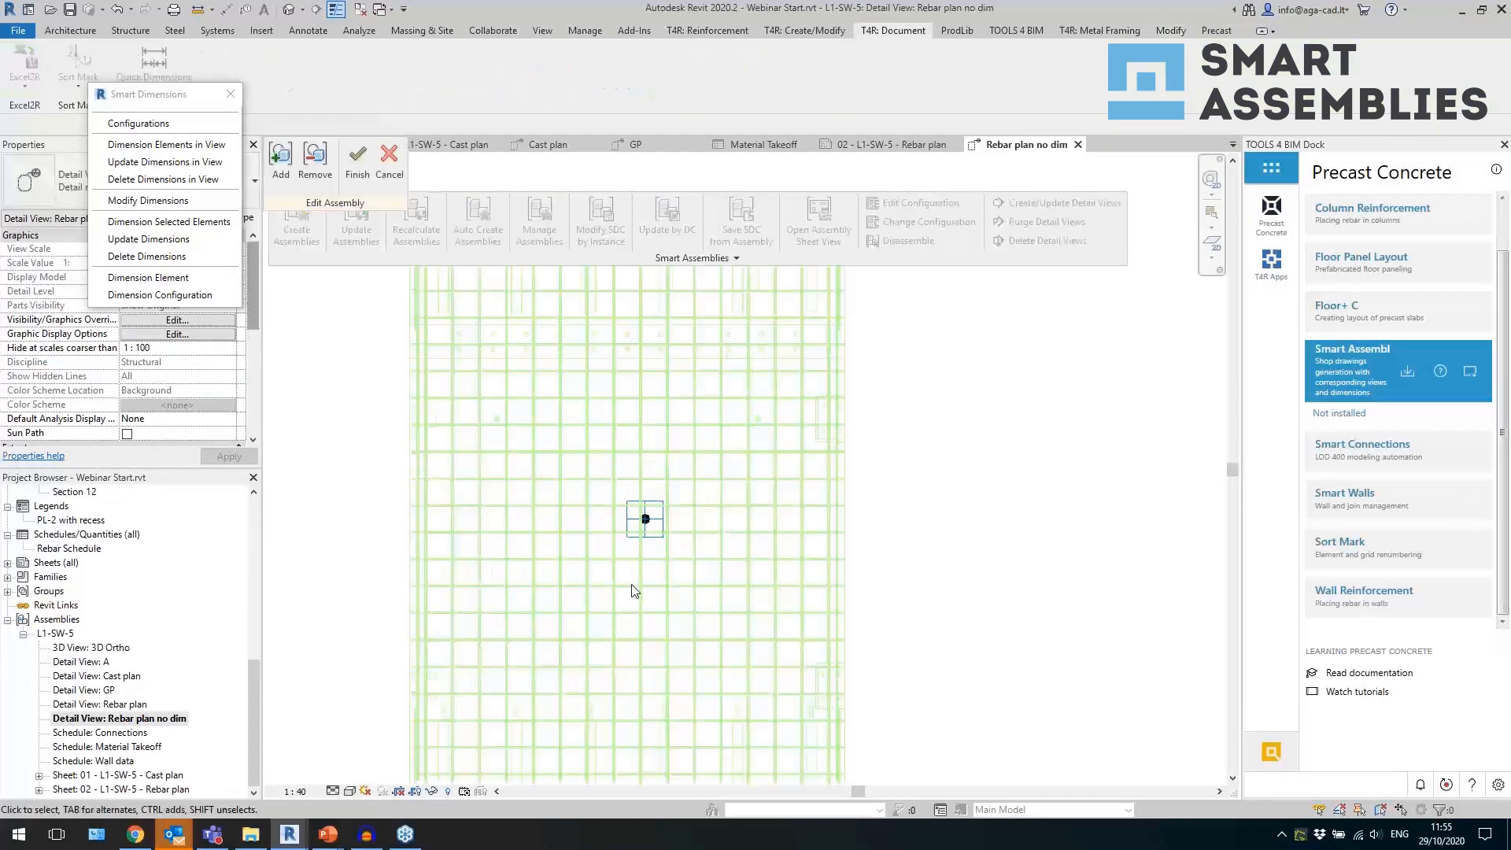
pyautogui.click(591, 582)
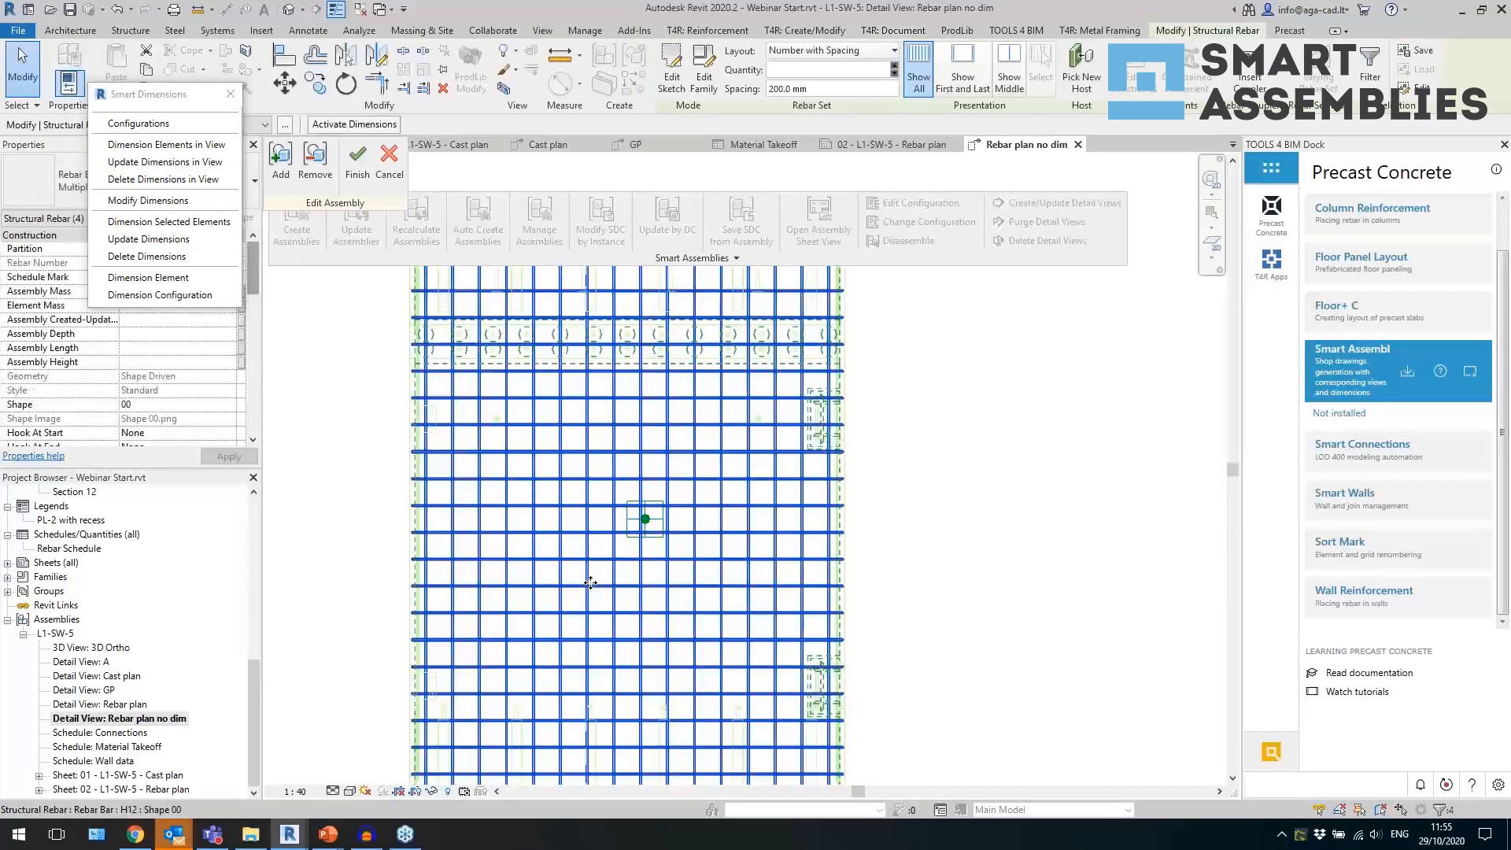
pyautogui.click(1008, 76)
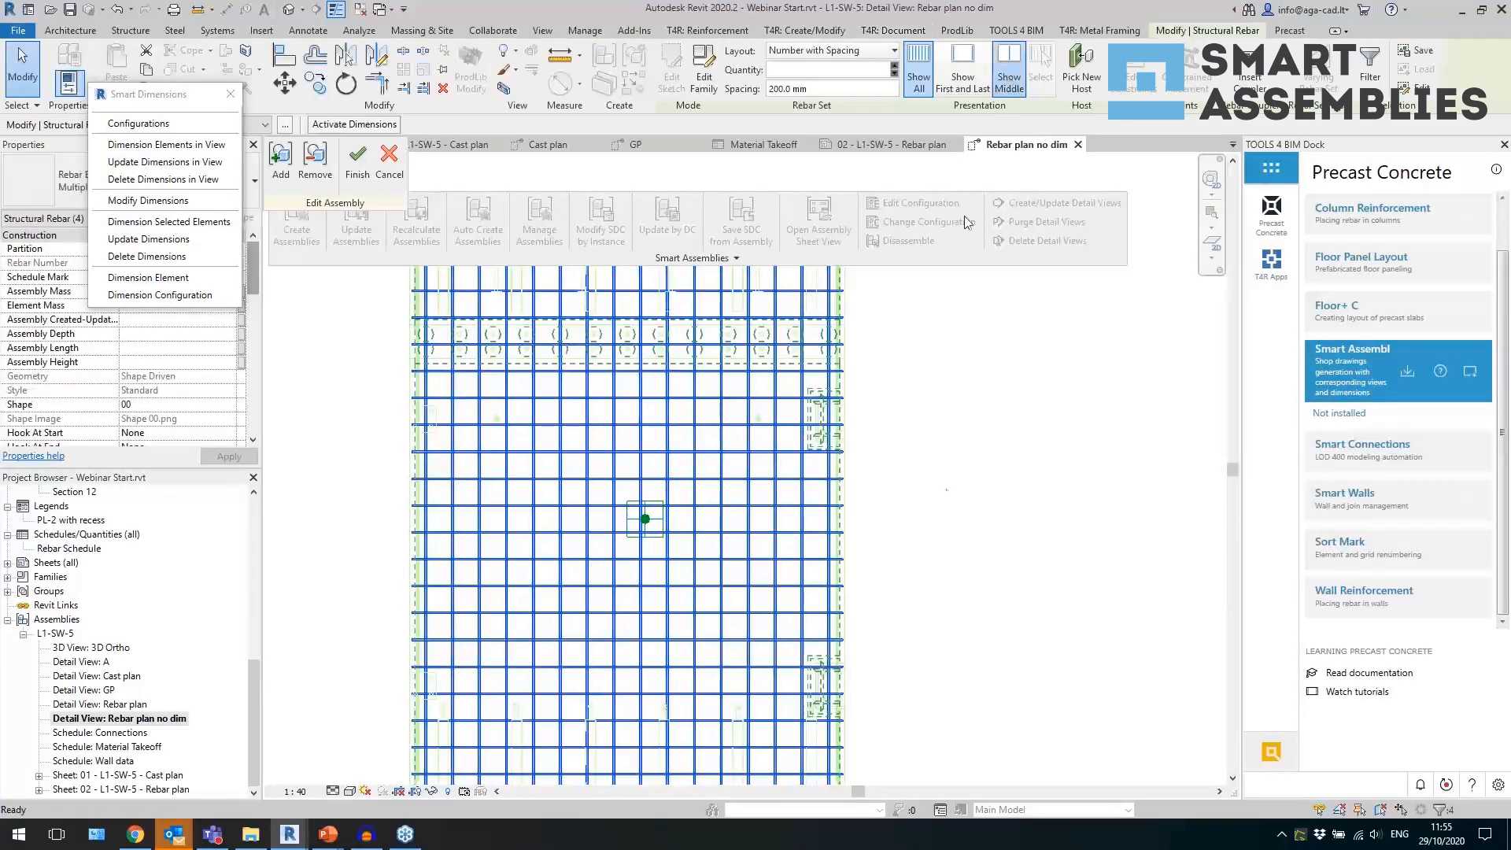
pyautogui.click(951, 522)
pyautogui.click(358, 162)
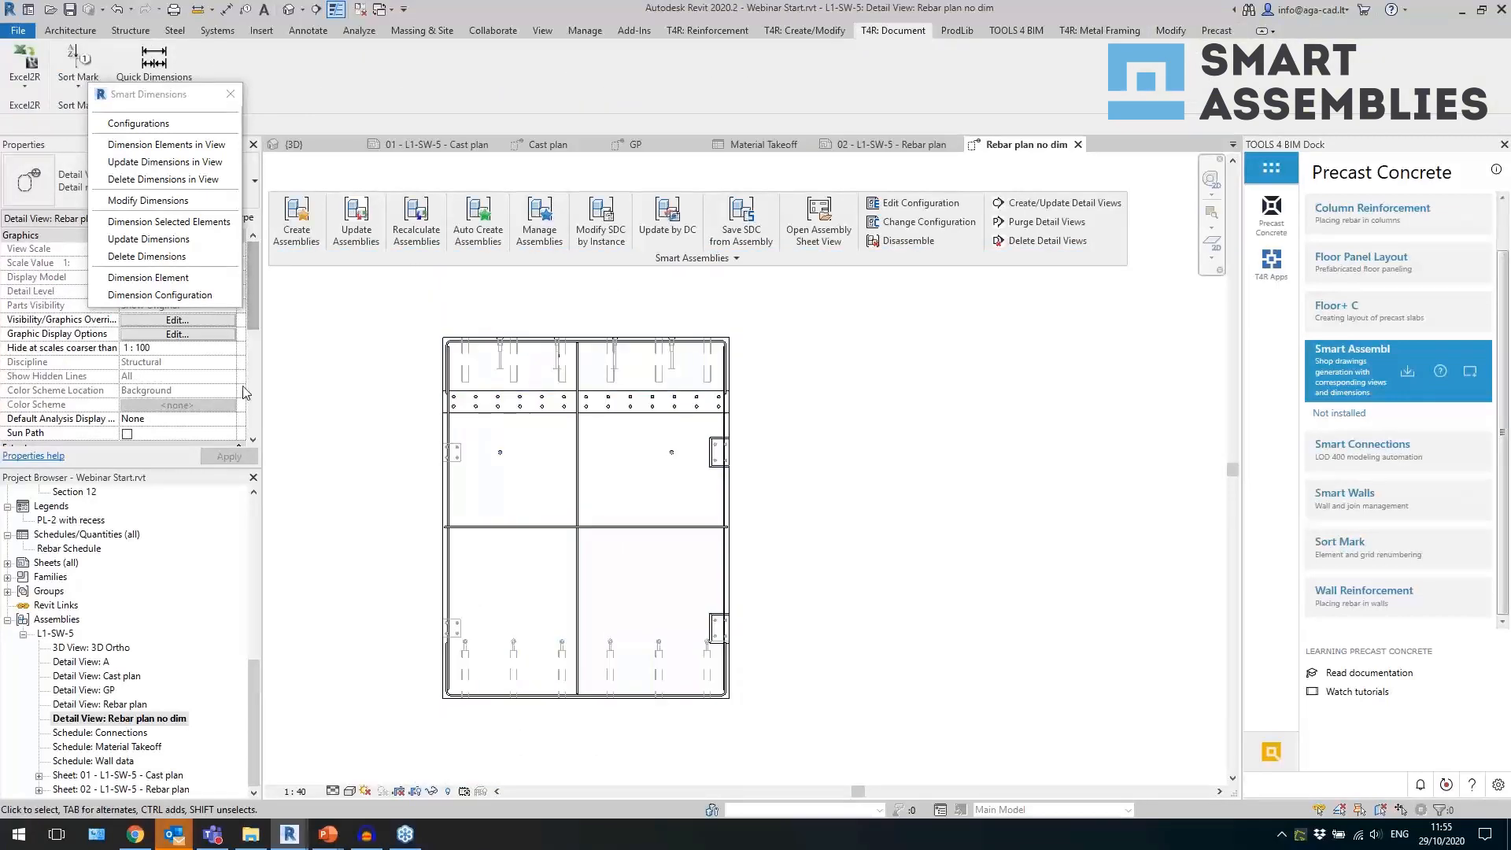
# Close the Smart Dimensions palette and add a Rebar sets Multi-Rebar annotation to the horizontal bars, with its tag right of the wall.
pyautogui.click(230, 95)
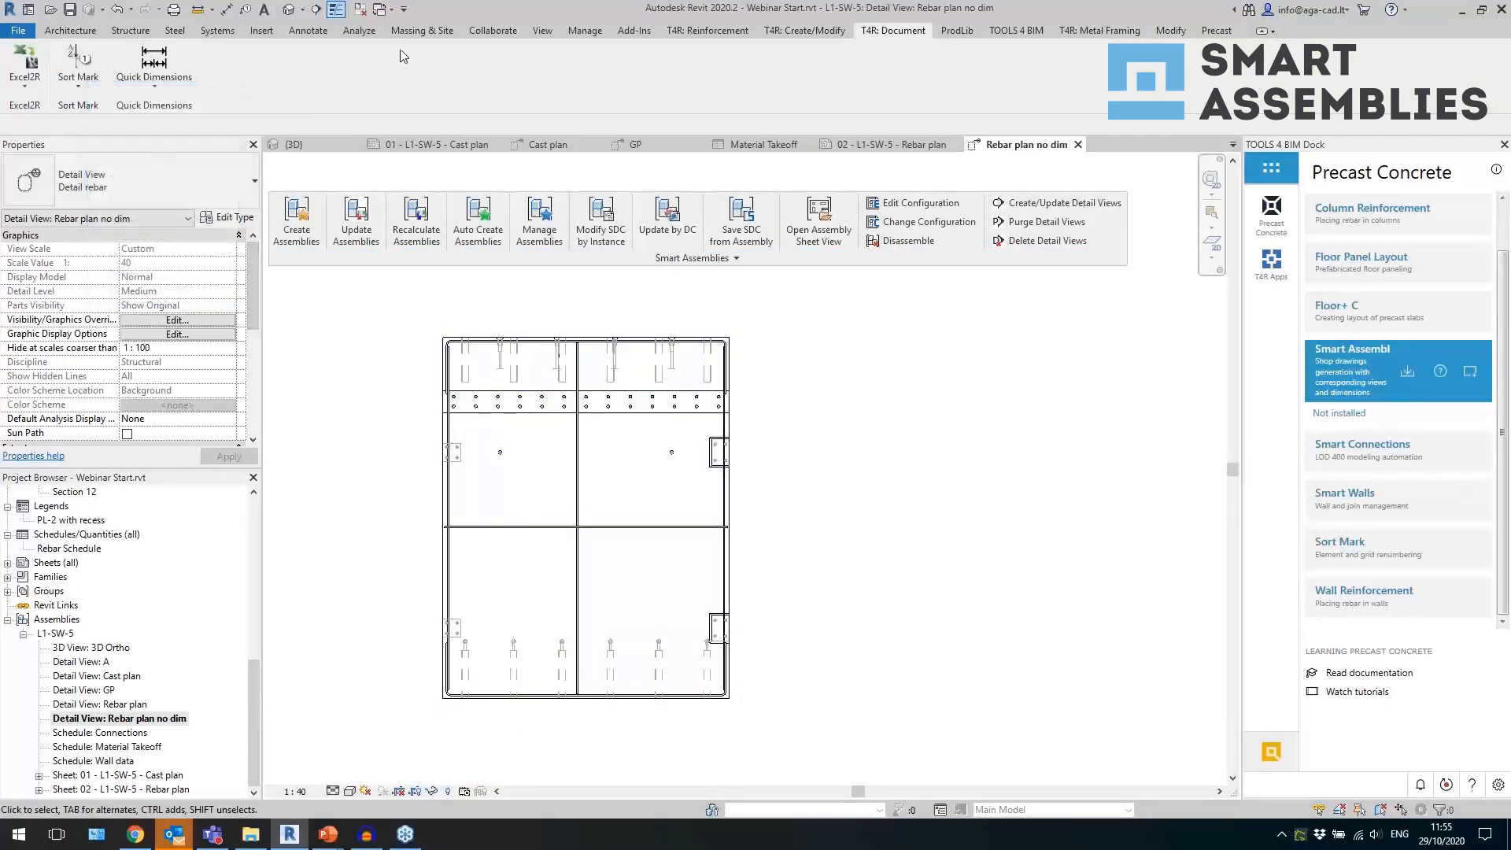
pyautogui.click(307, 35)
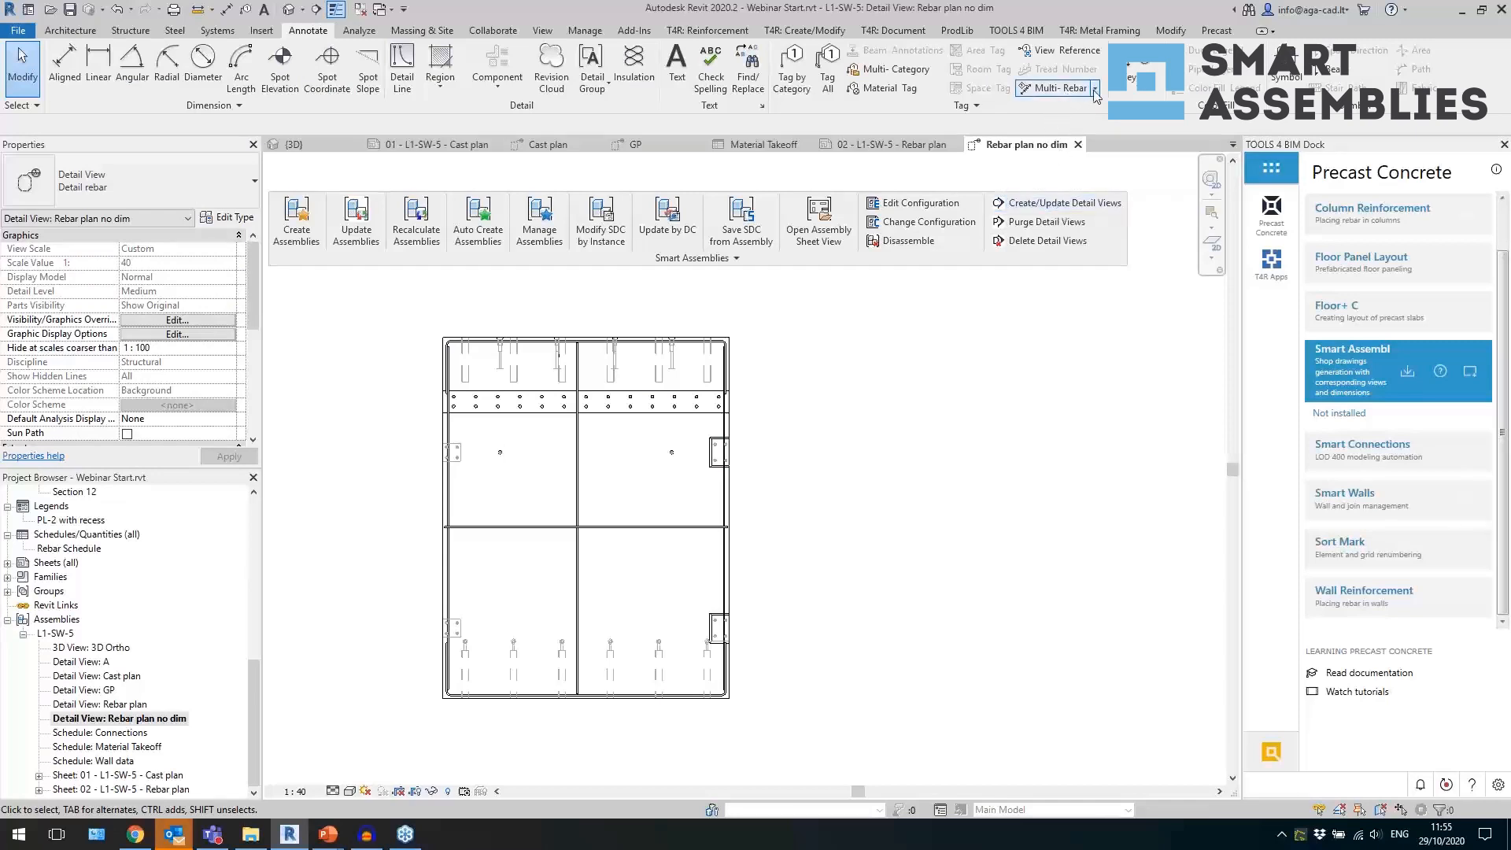
pyautogui.click(1095, 90)
pyautogui.click(1080, 126)
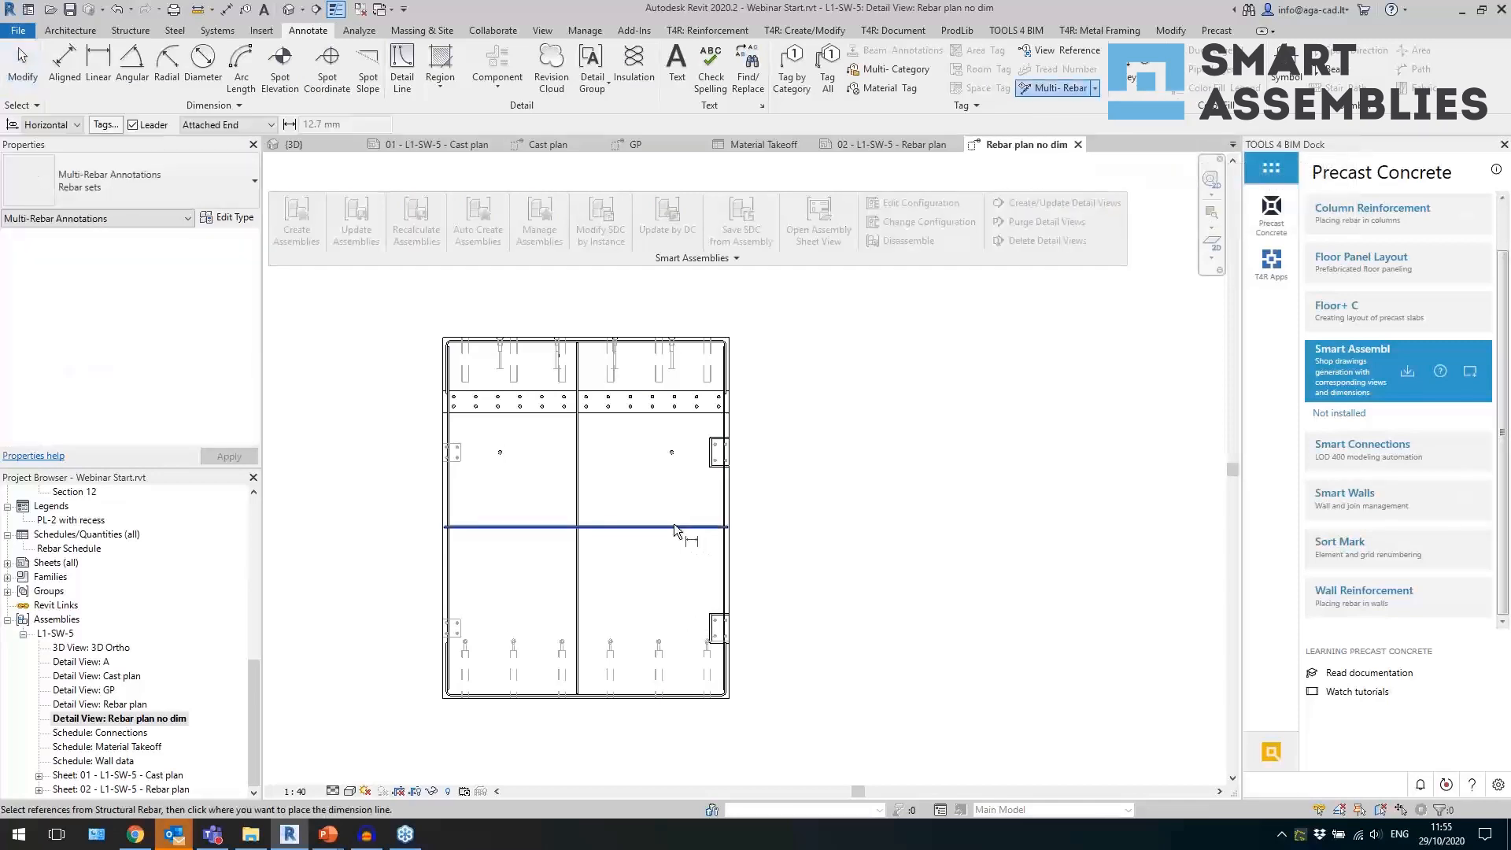
pyautogui.click(675, 527)
pyautogui.click(655, 529)
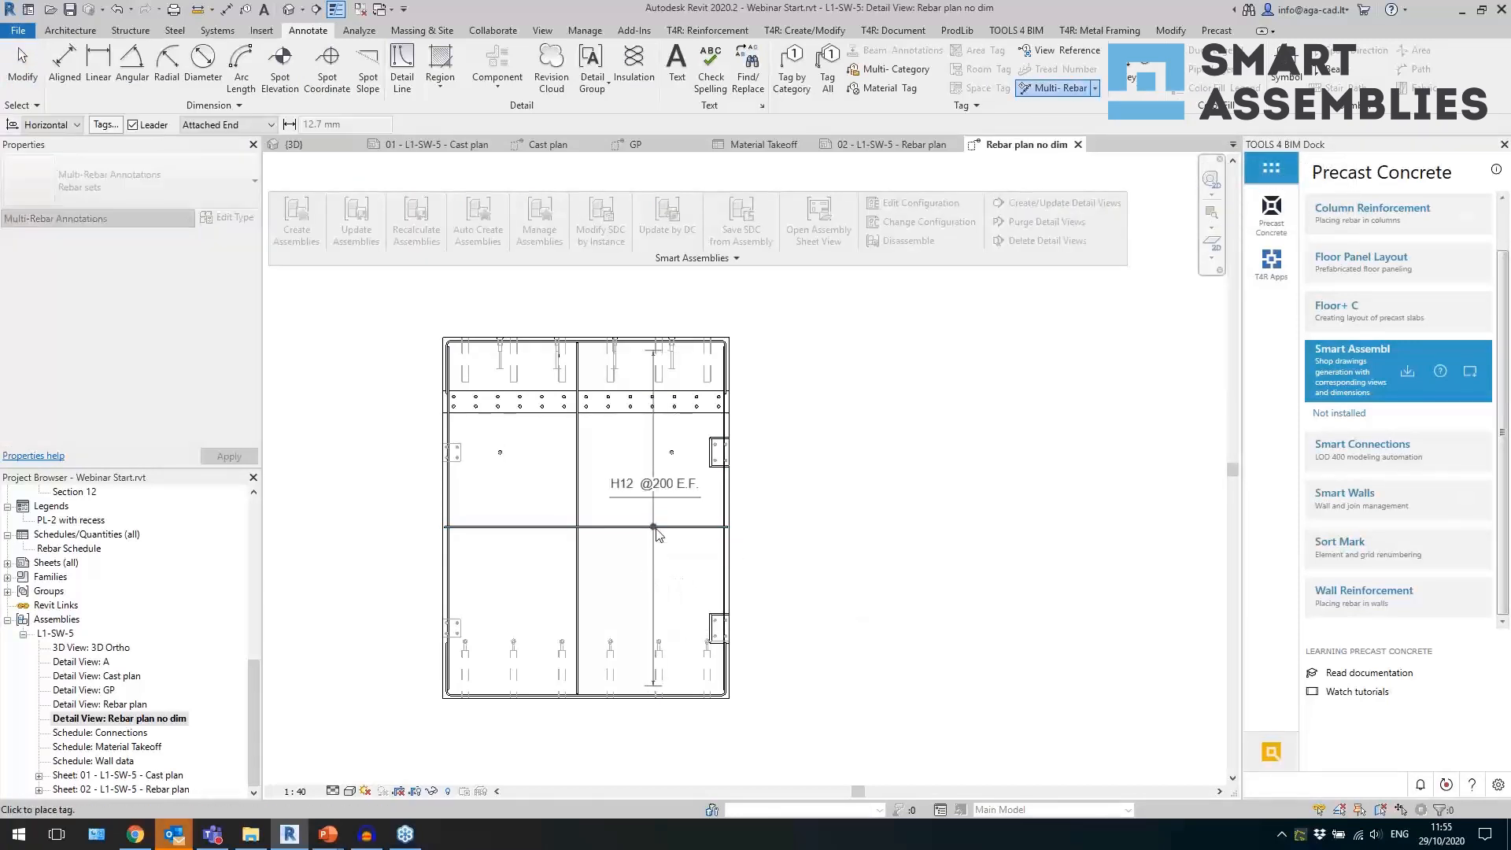
pyautogui.click(776, 589)
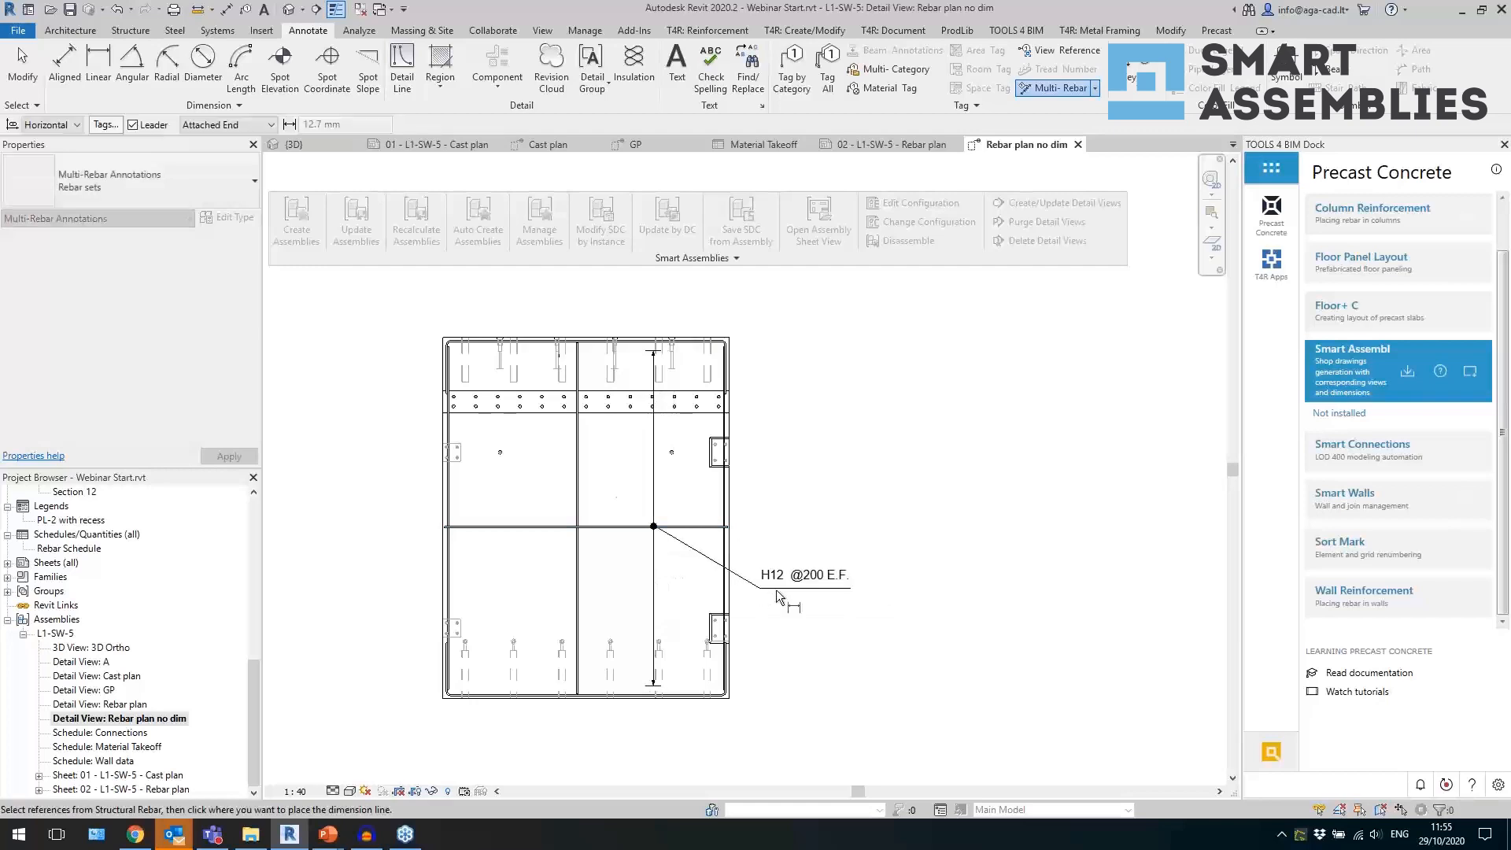
# Add a Multi-Rebar annotation to the vertical bars, placing its tag right of the wall above the horizontal bars' tag.
pyautogui.click(584, 503)
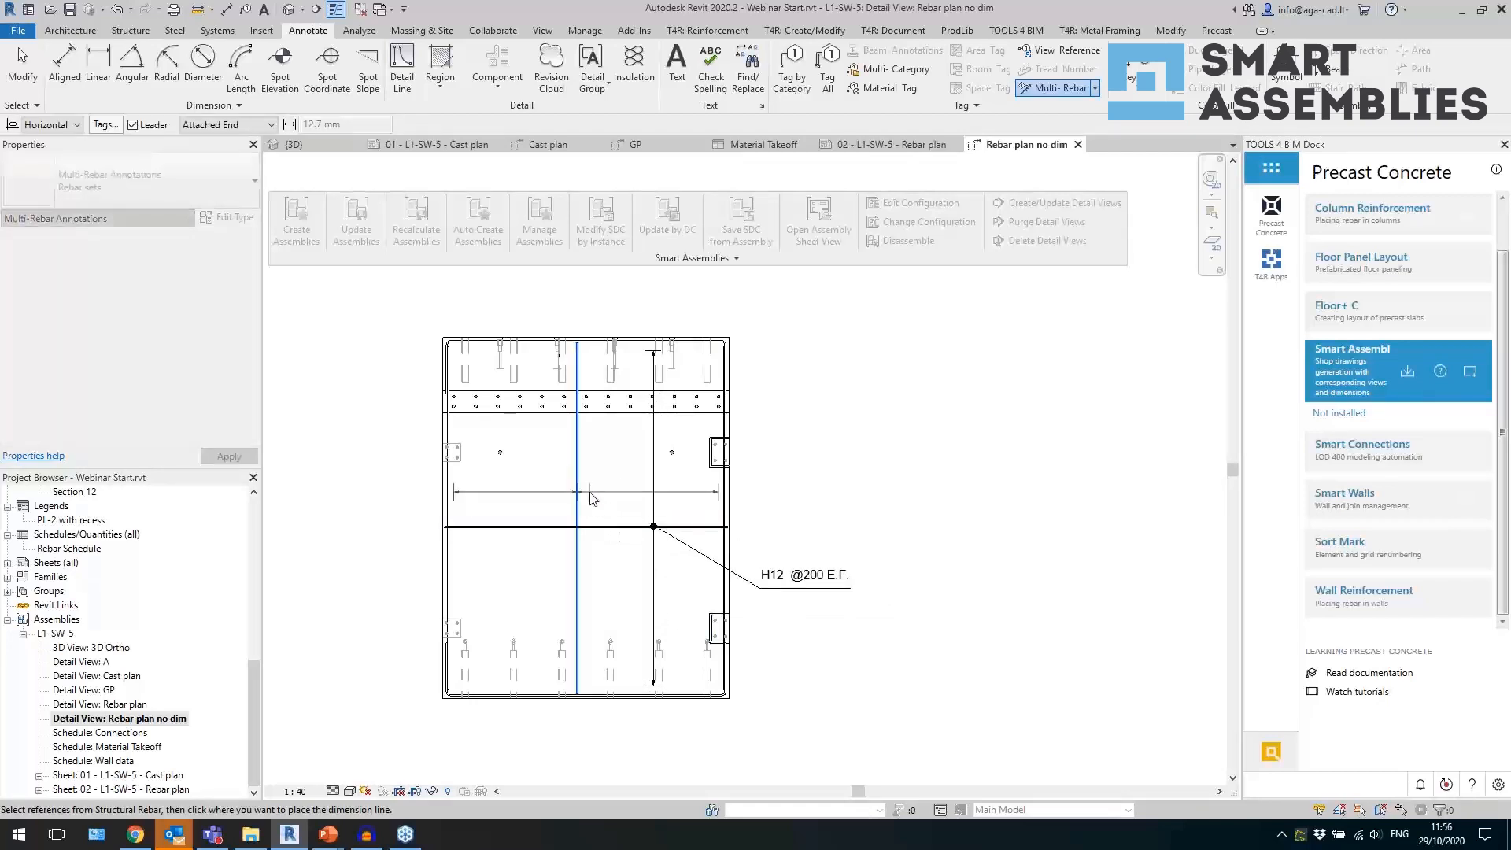
pyautogui.click(592, 496)
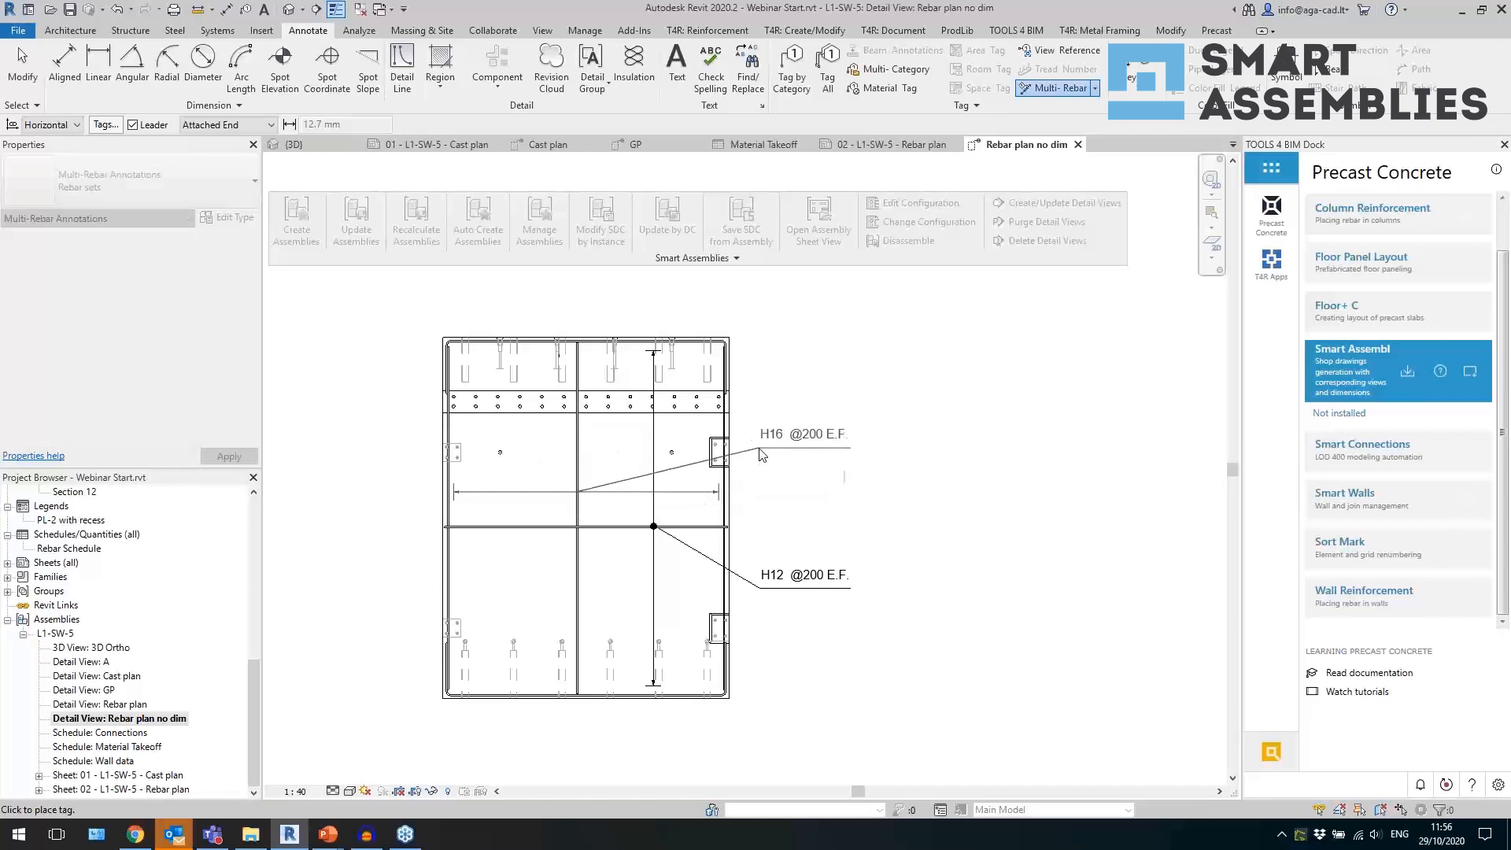
pyautogui.click(760, 454)
pyautogui.scroll(1, 745, 462)
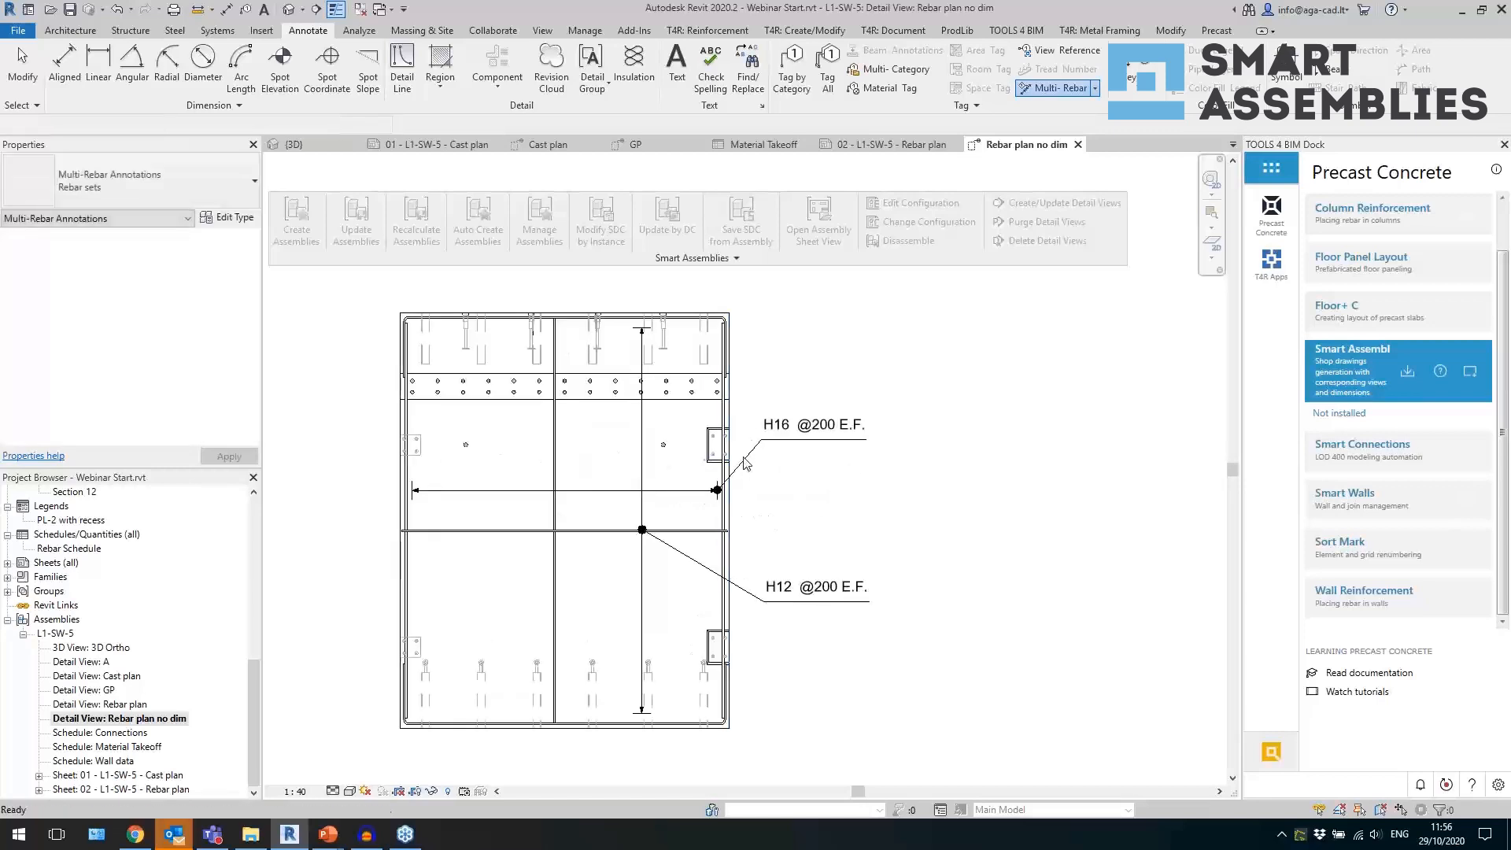
pyautogui.press('Escape')
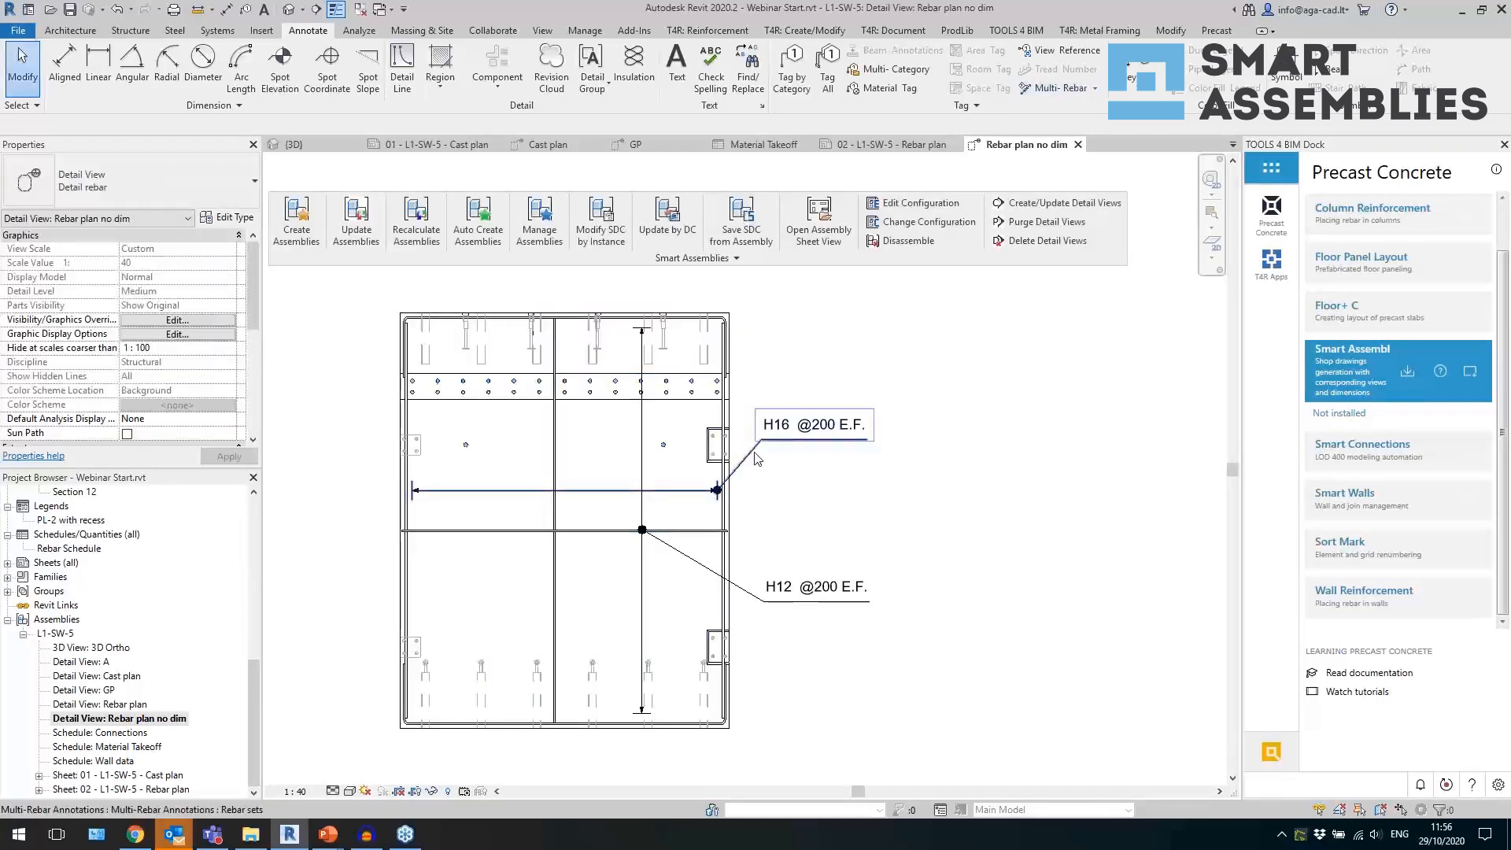
# Set the vertical bars' tag leader to Free End and move the leader's end onto the middle vertical bar.
pyautogui.click(752, 453)
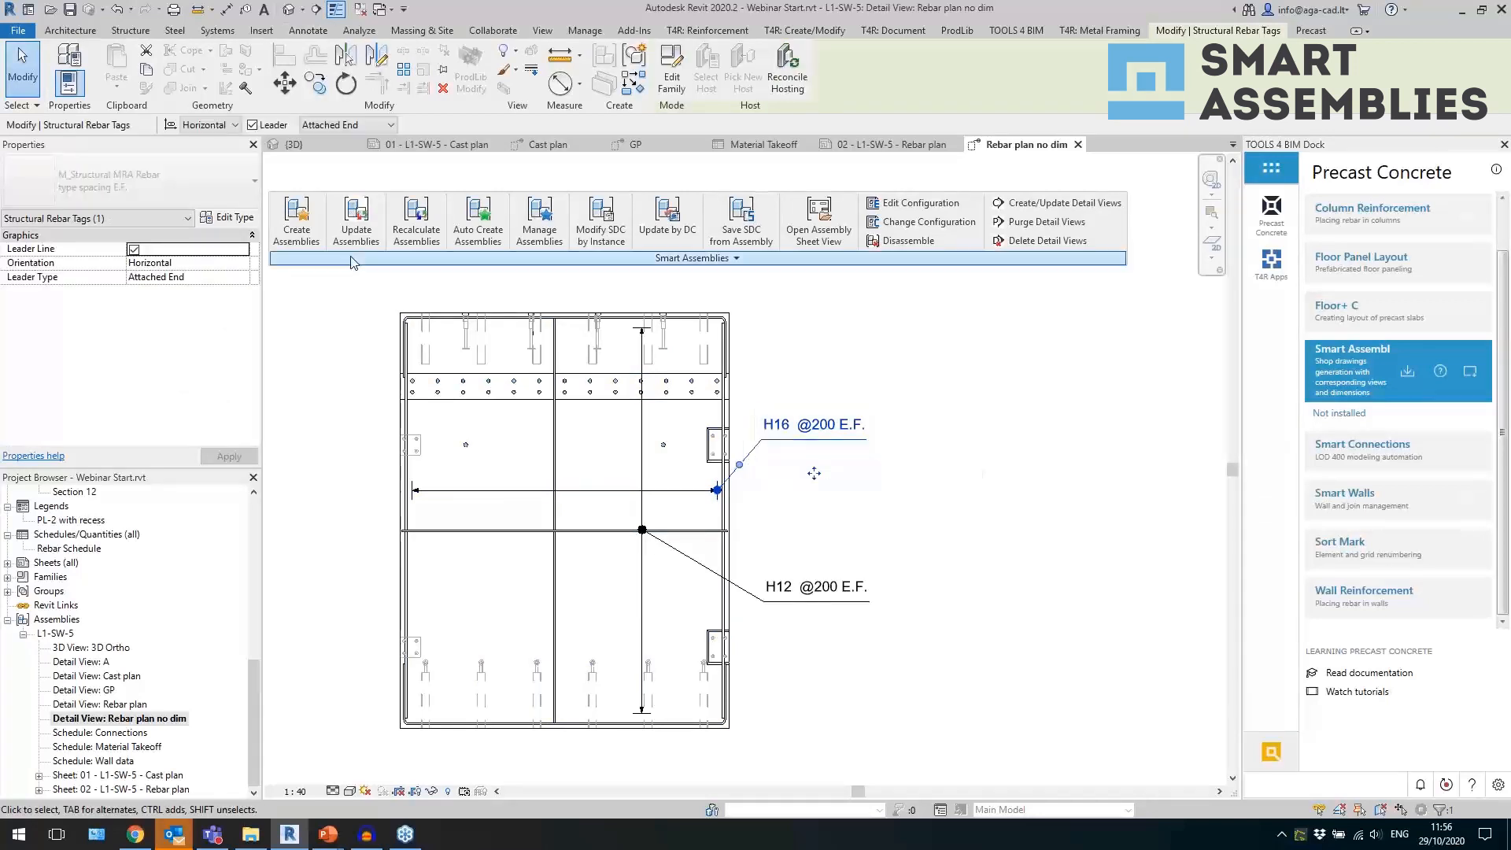
pyautogui.click(316, 126)
pyautogui.click(326, 153)
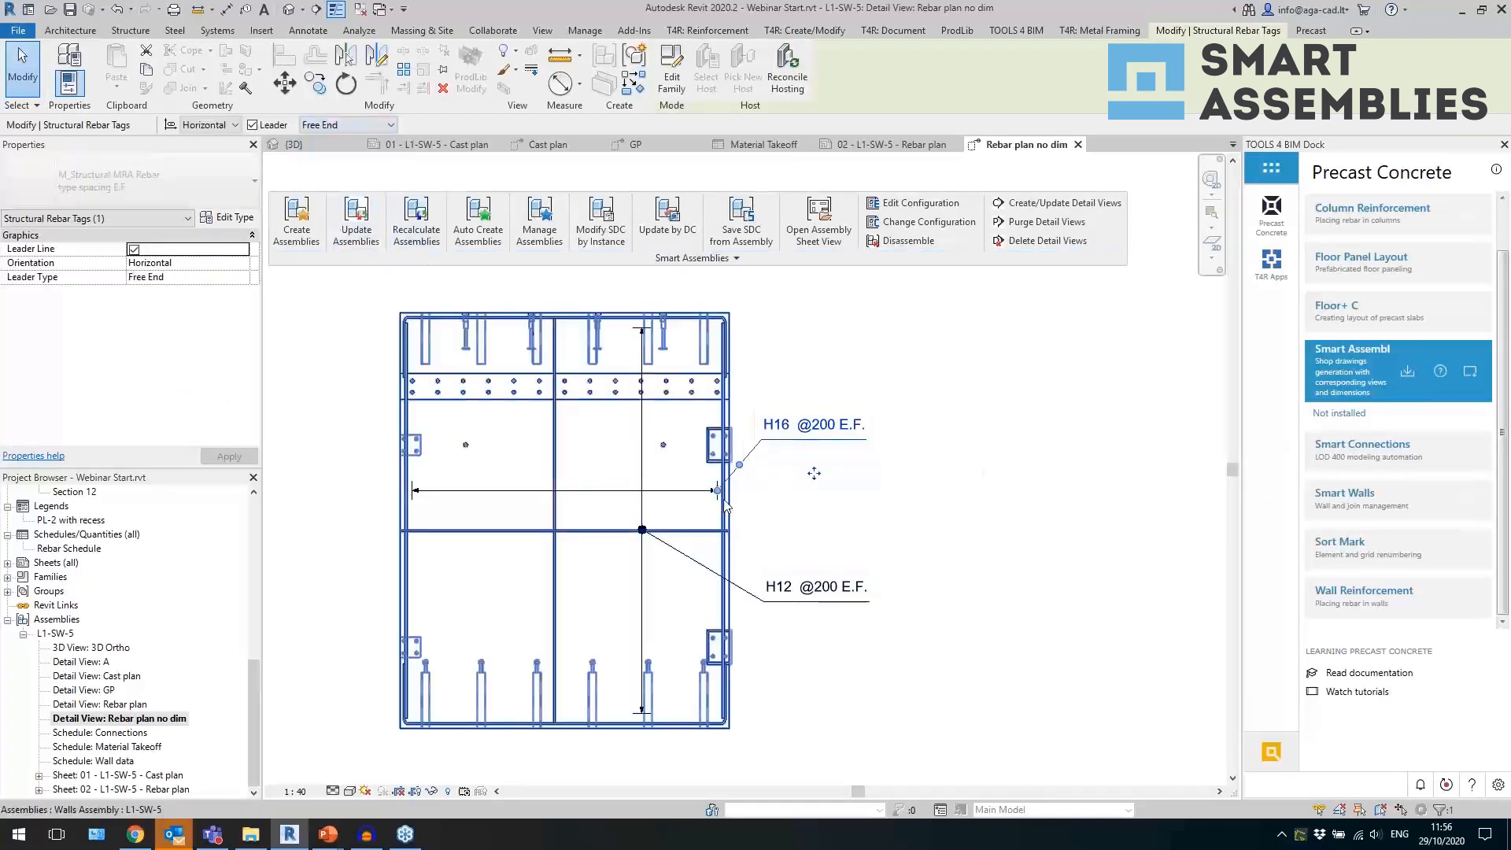
pyautogui.moveTo(718, 492); pyautogui.dragTo(557, 492)
pyautogui.click(819, 480)
pyautogui.scroll(-1, 898, 506)
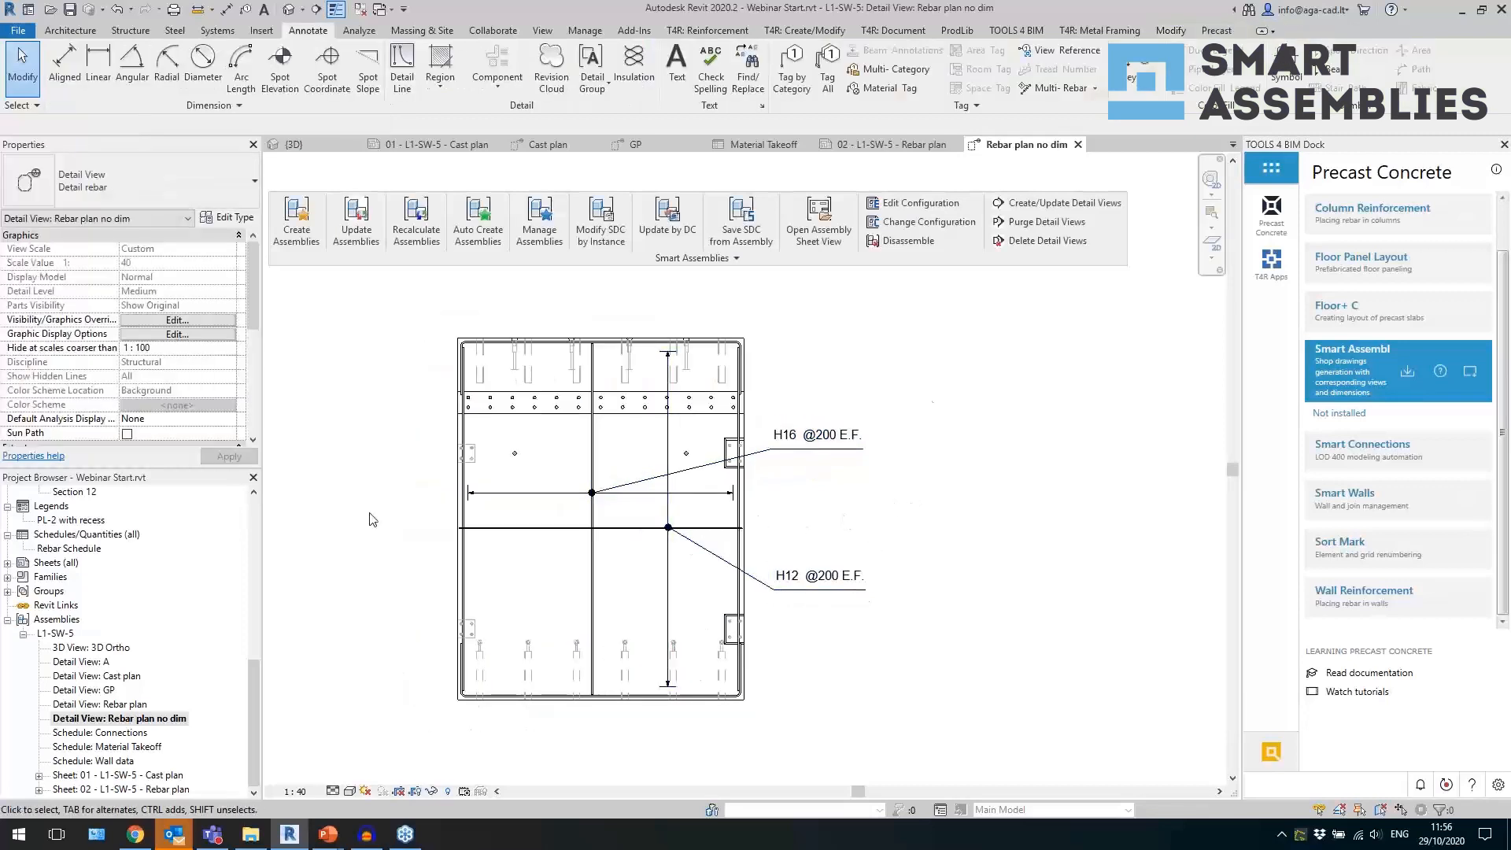
pyautogui.scroll(1, 1009, 493)
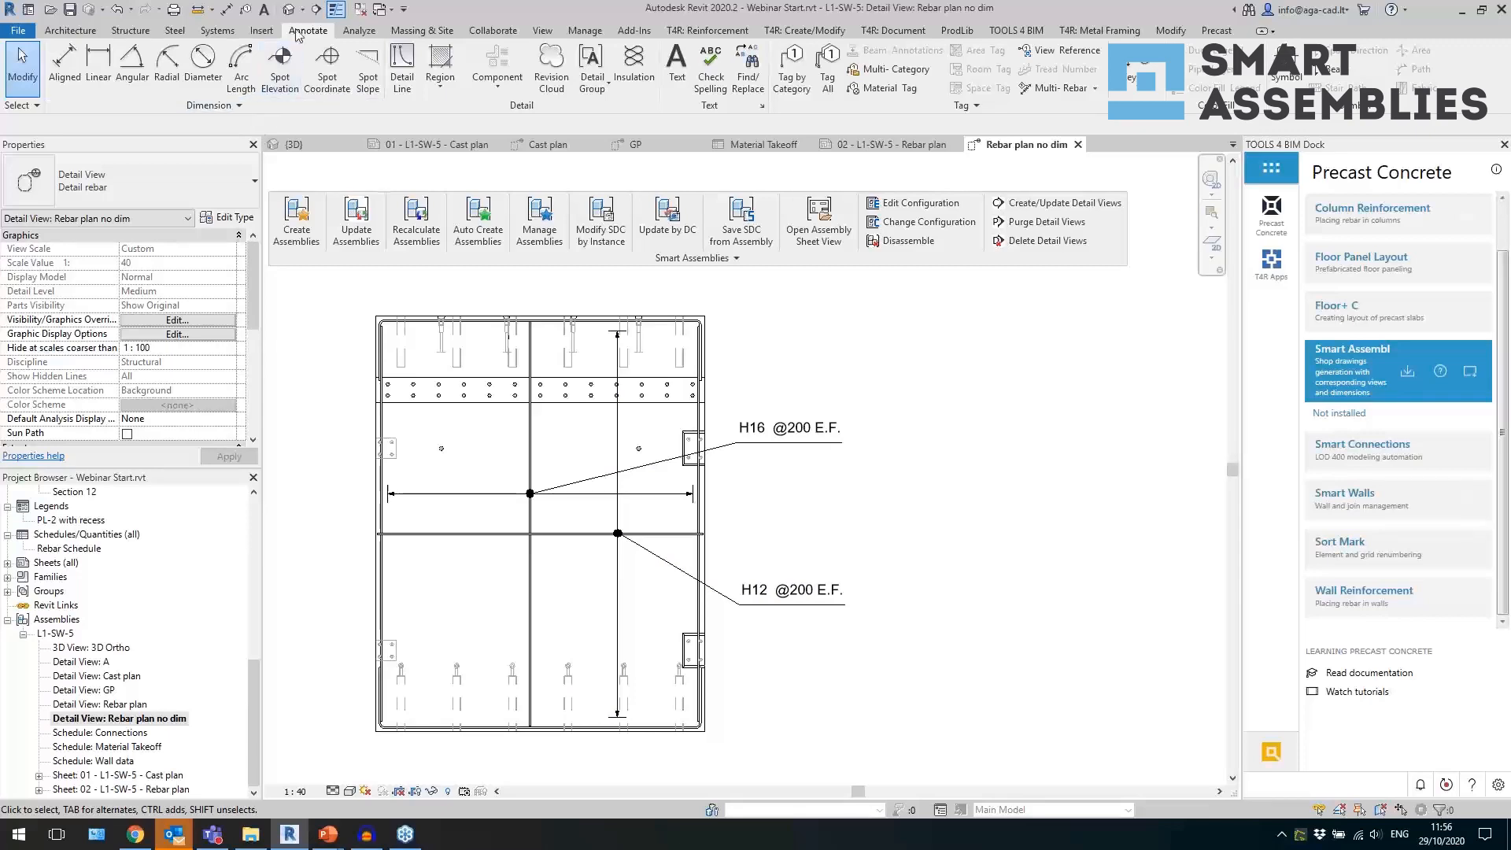
# With only the 3D view kept open, select the L1-SW-5 wall assembly and open its Rebar plan sheet.
pyautogui.click(359, 11)
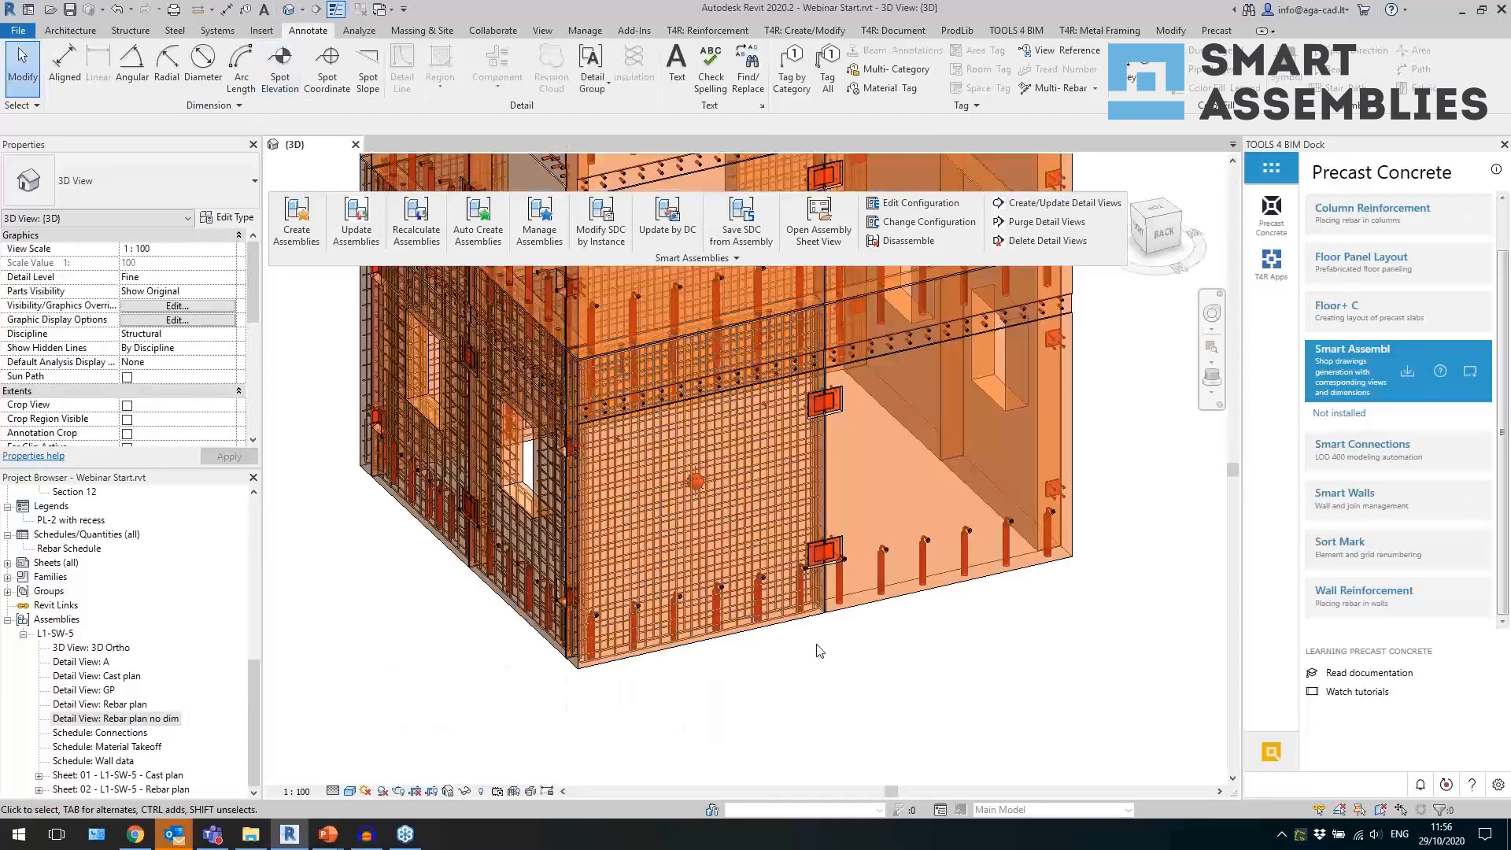
pyautogui.click(769, 622)
pyautogui.keyDown('shift'); pyautogui.moveTo(812, 640); pyautogui.dragTo(296, 674, button='middle'); pyautogui.keyUp('shift')
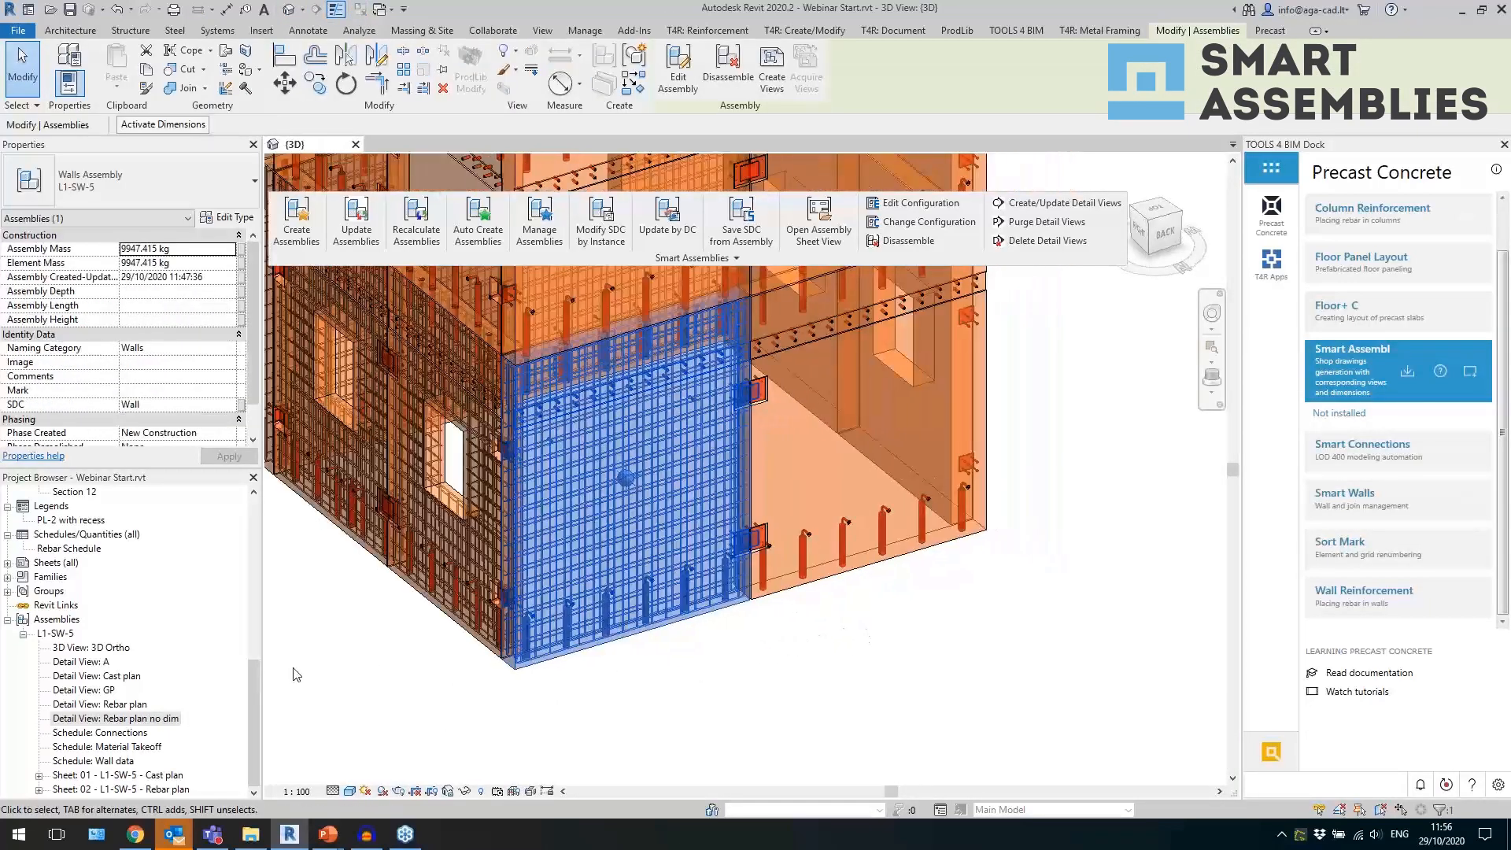
pyautogui.doubleClick(164, 790)
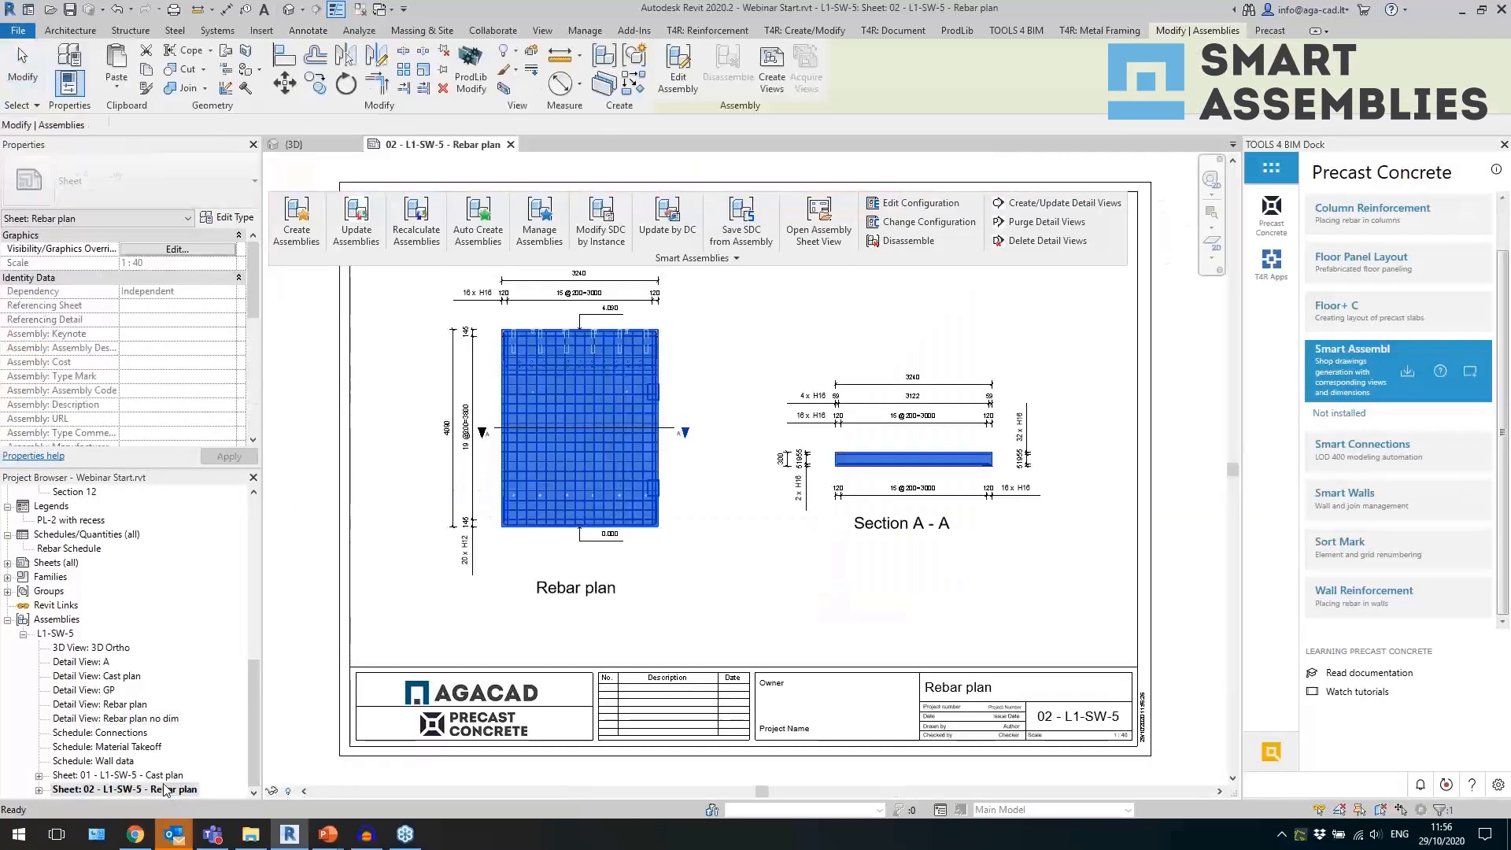
# Return to the 3D view and open the sheet settings of the Wall shop drawing configuration.
pyautogui.click(784, 604)
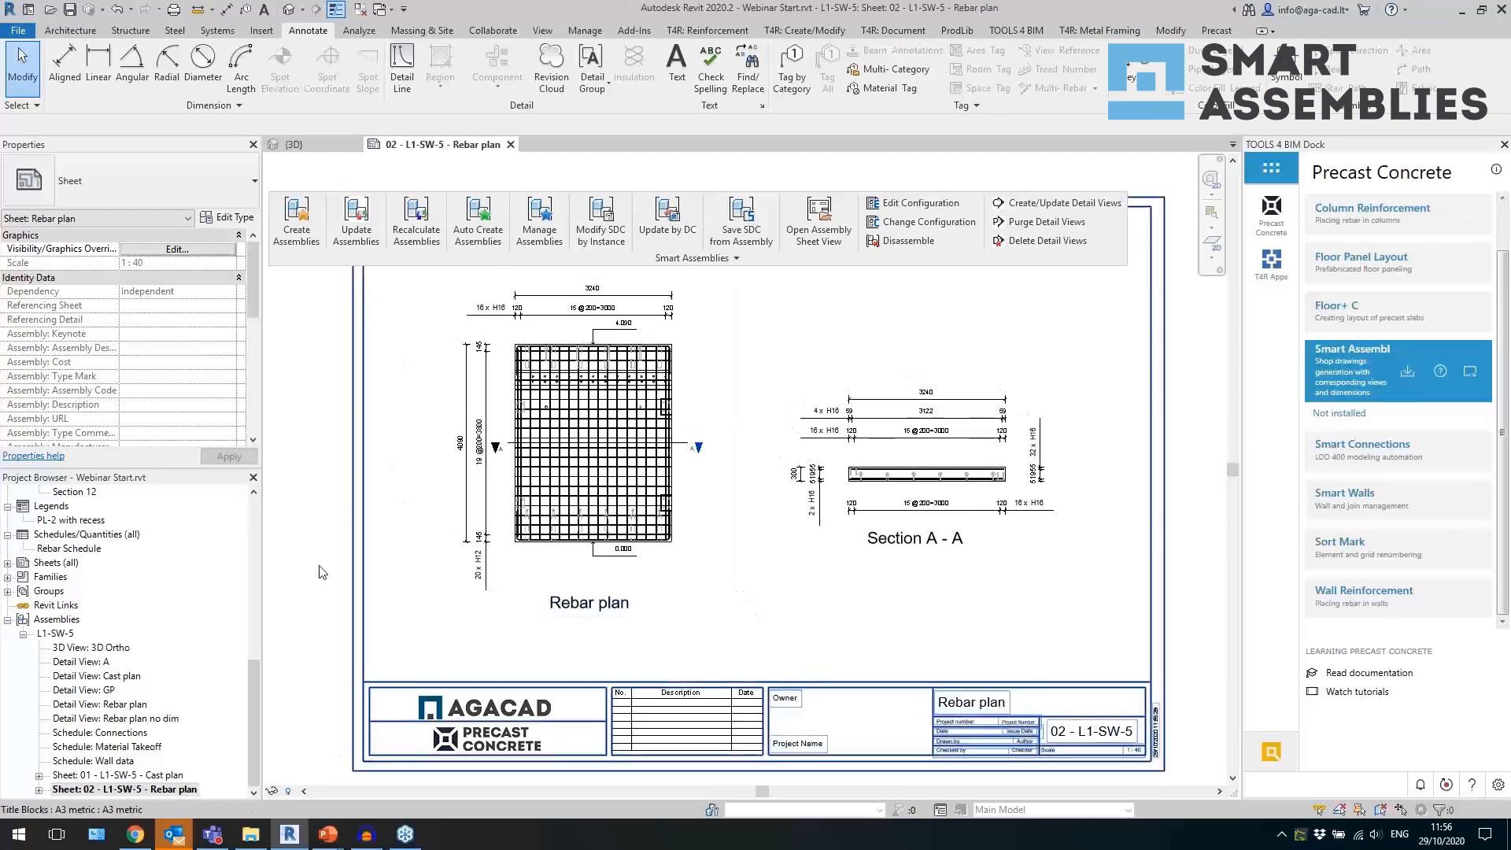
pyautogui.click(288, 11)
pyautogui.keyDown('shift'); pyautogui.moveTo(836, 637); pyautogui.dragTo(932, 645, button='middle'); pyautogui.keyUp('shift')
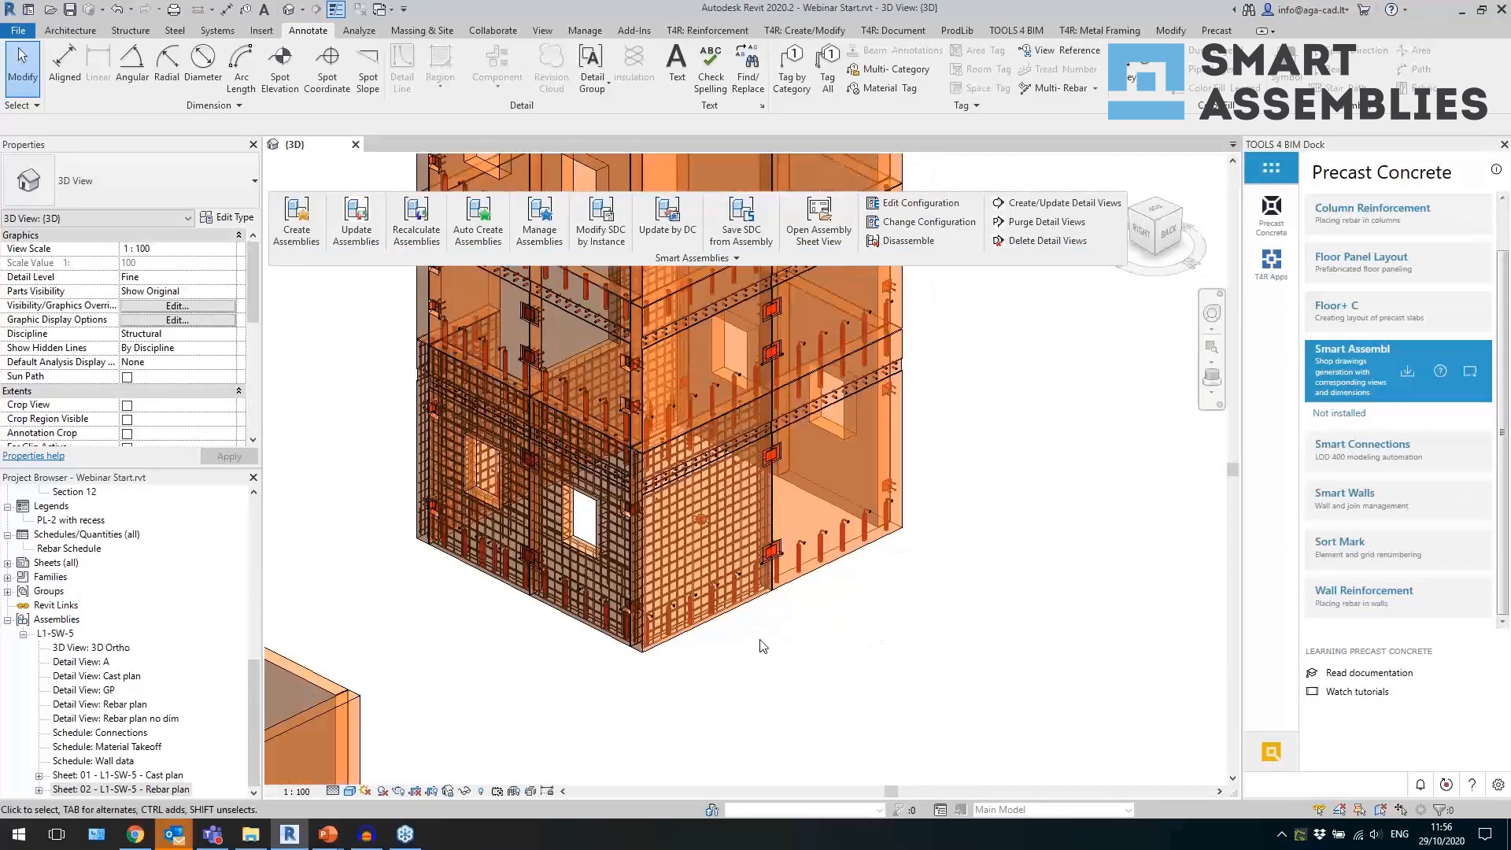
pyautogui.click(729, 257)
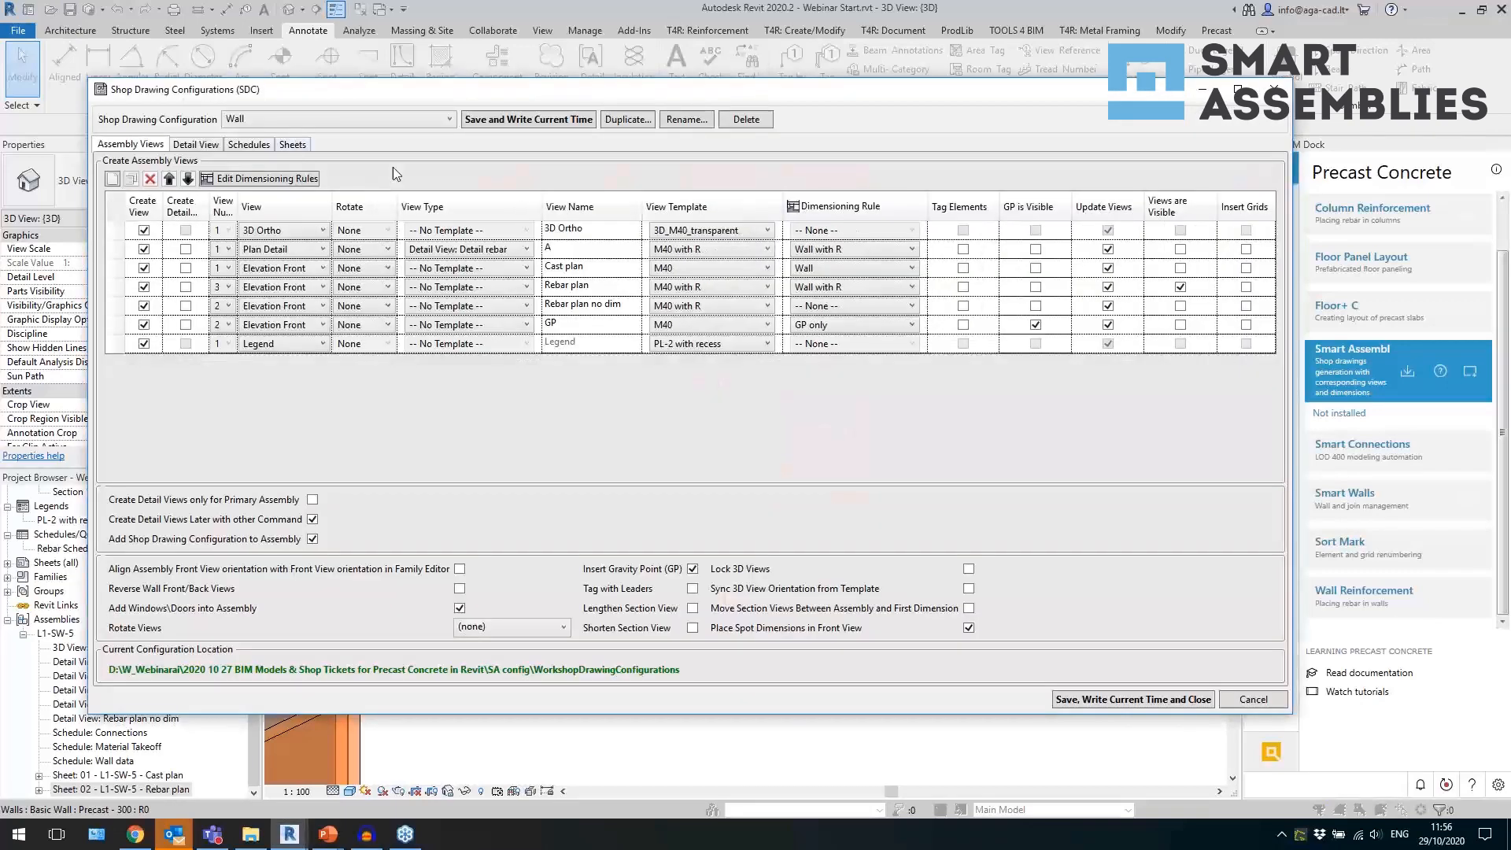
pyautogui.click(299, 144)
# Assign the 01 - L1-SW-5 - Cast plan and 02 - L1-SW-5 - Rebar plan templates to the matching sheets and save the configuration.
pyautogui.click(960, 219)
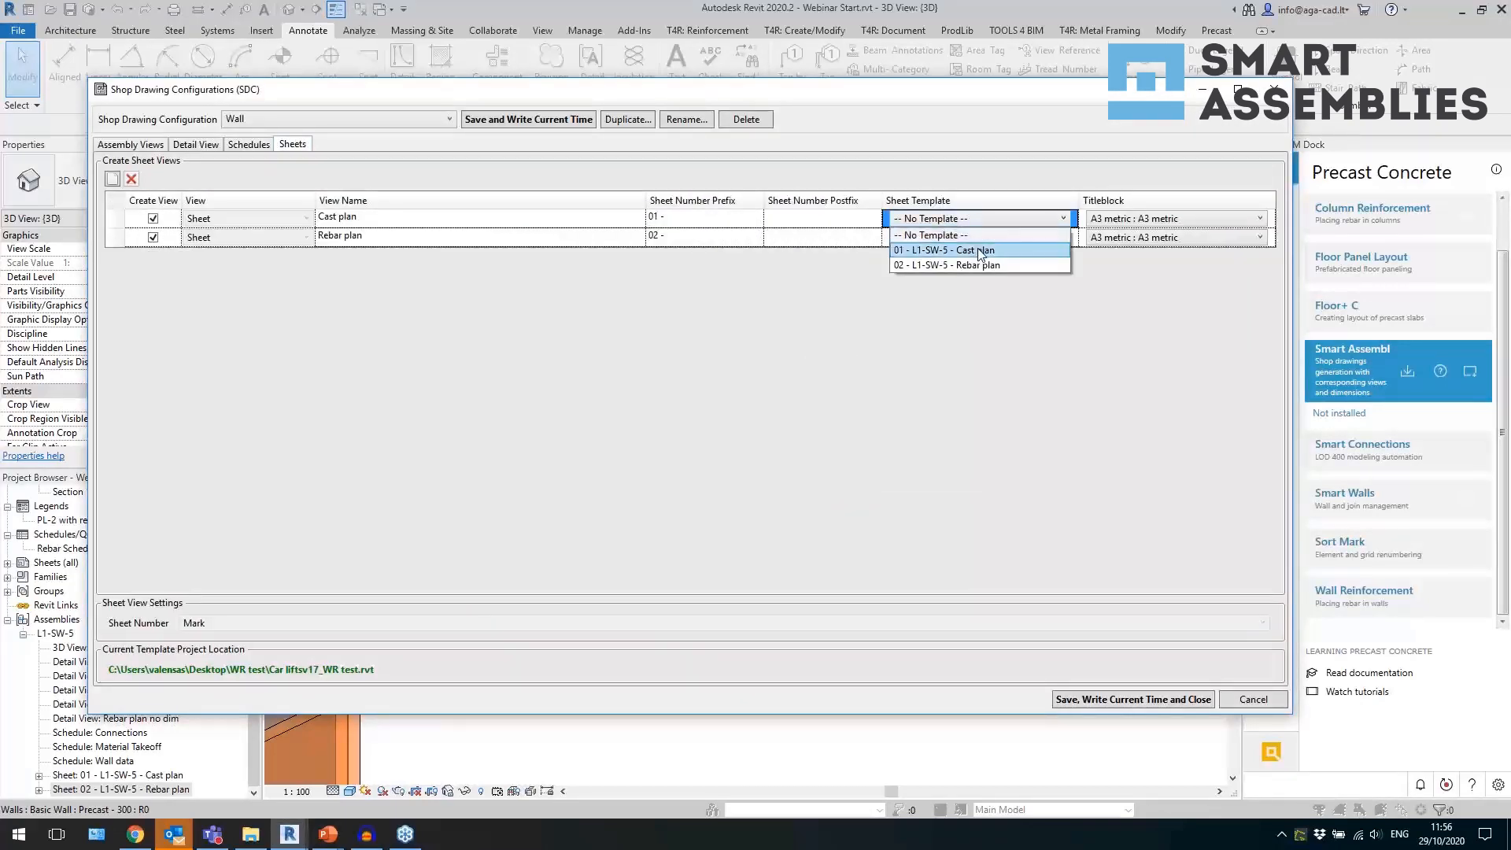
pyautogui.click(967, 251)
pyautogui.click(953, 237)
pyautogui.click(944, 237)
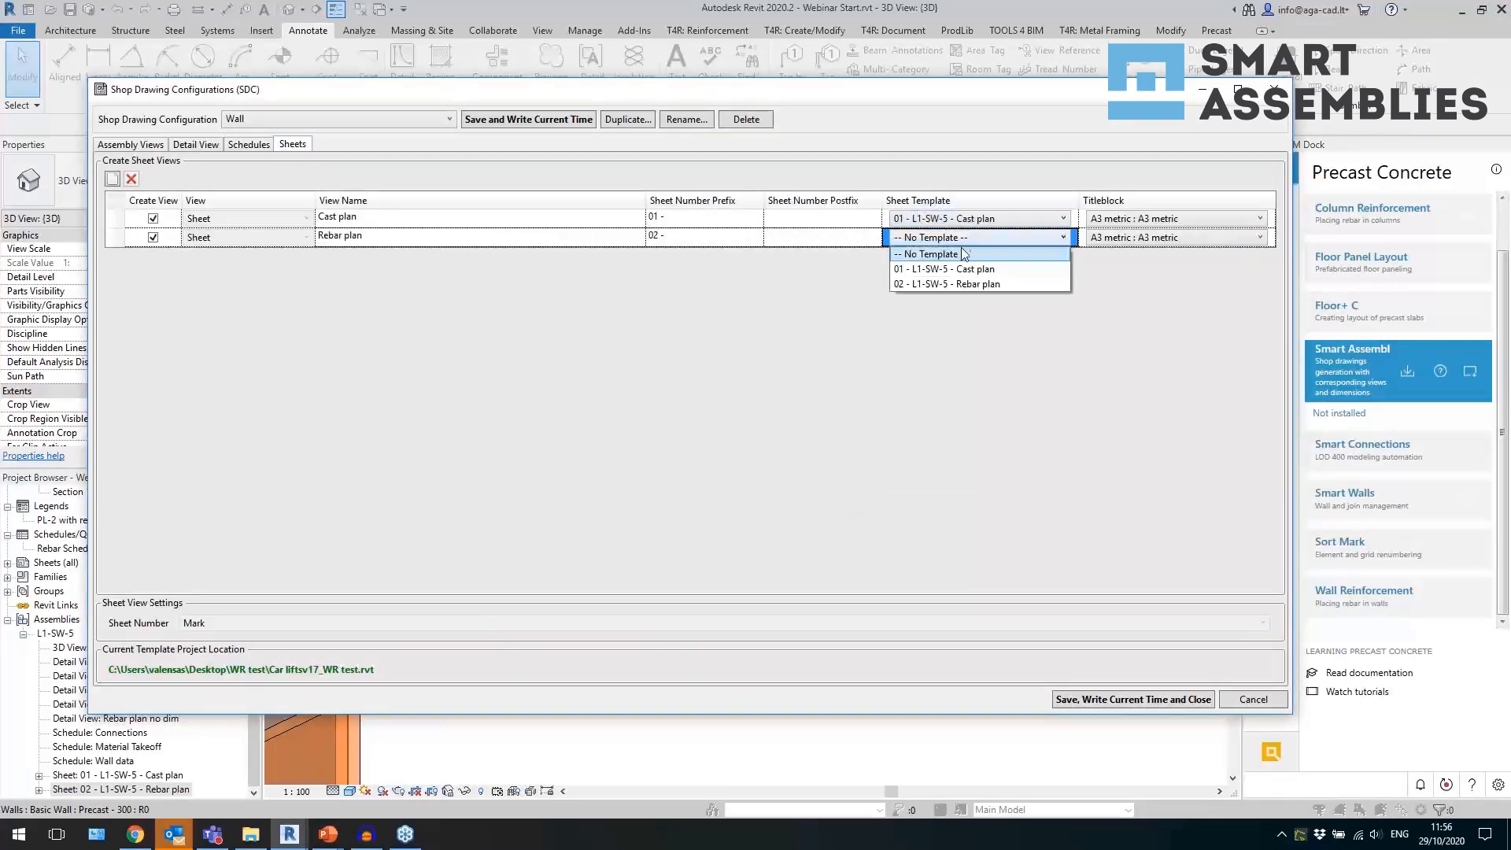
pyautogui.click(951, 284)
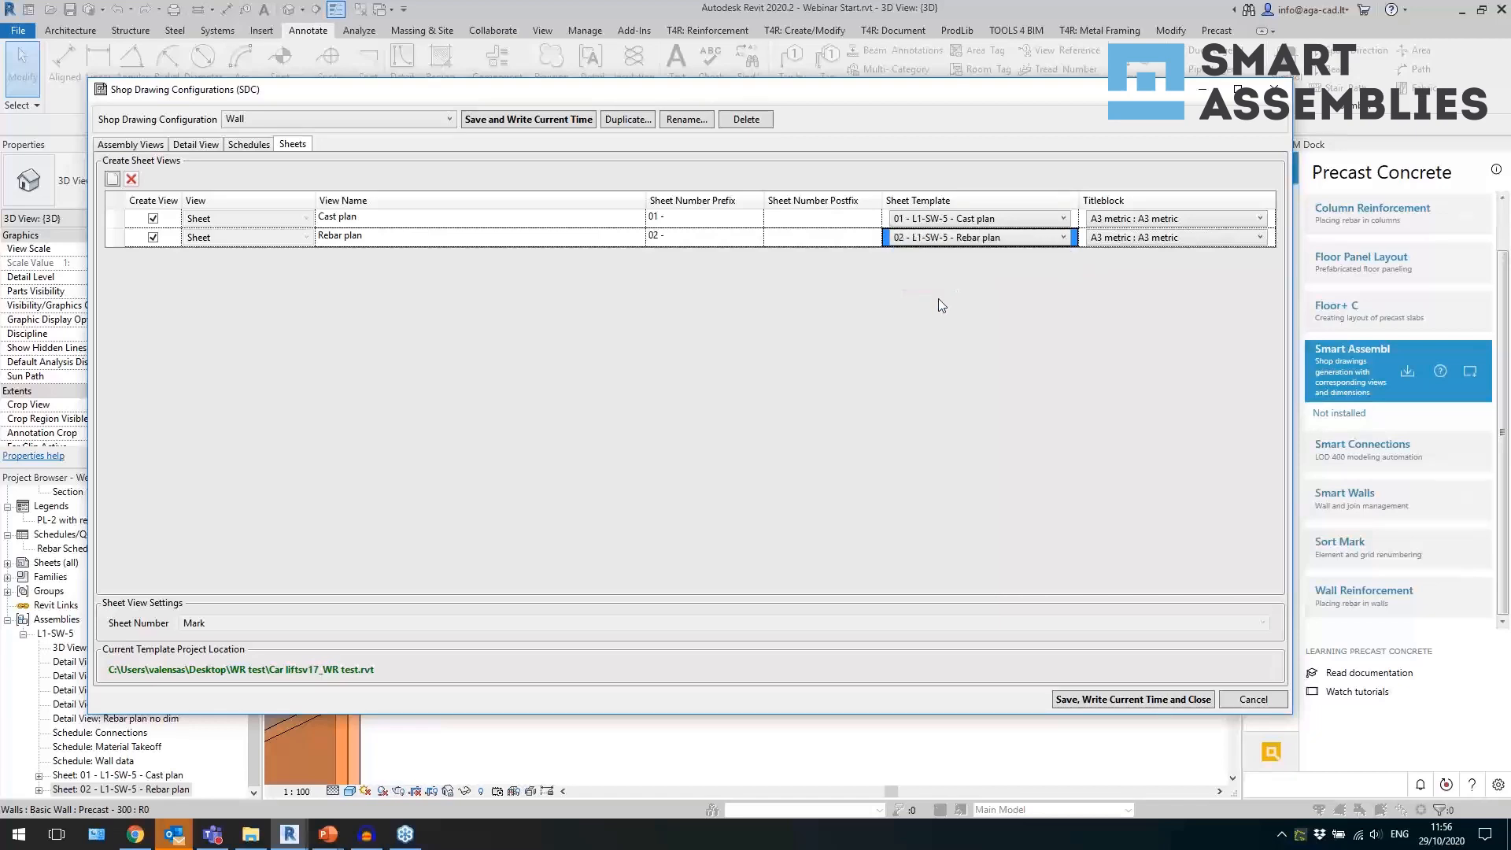
pyautogui.click(1081, 699)
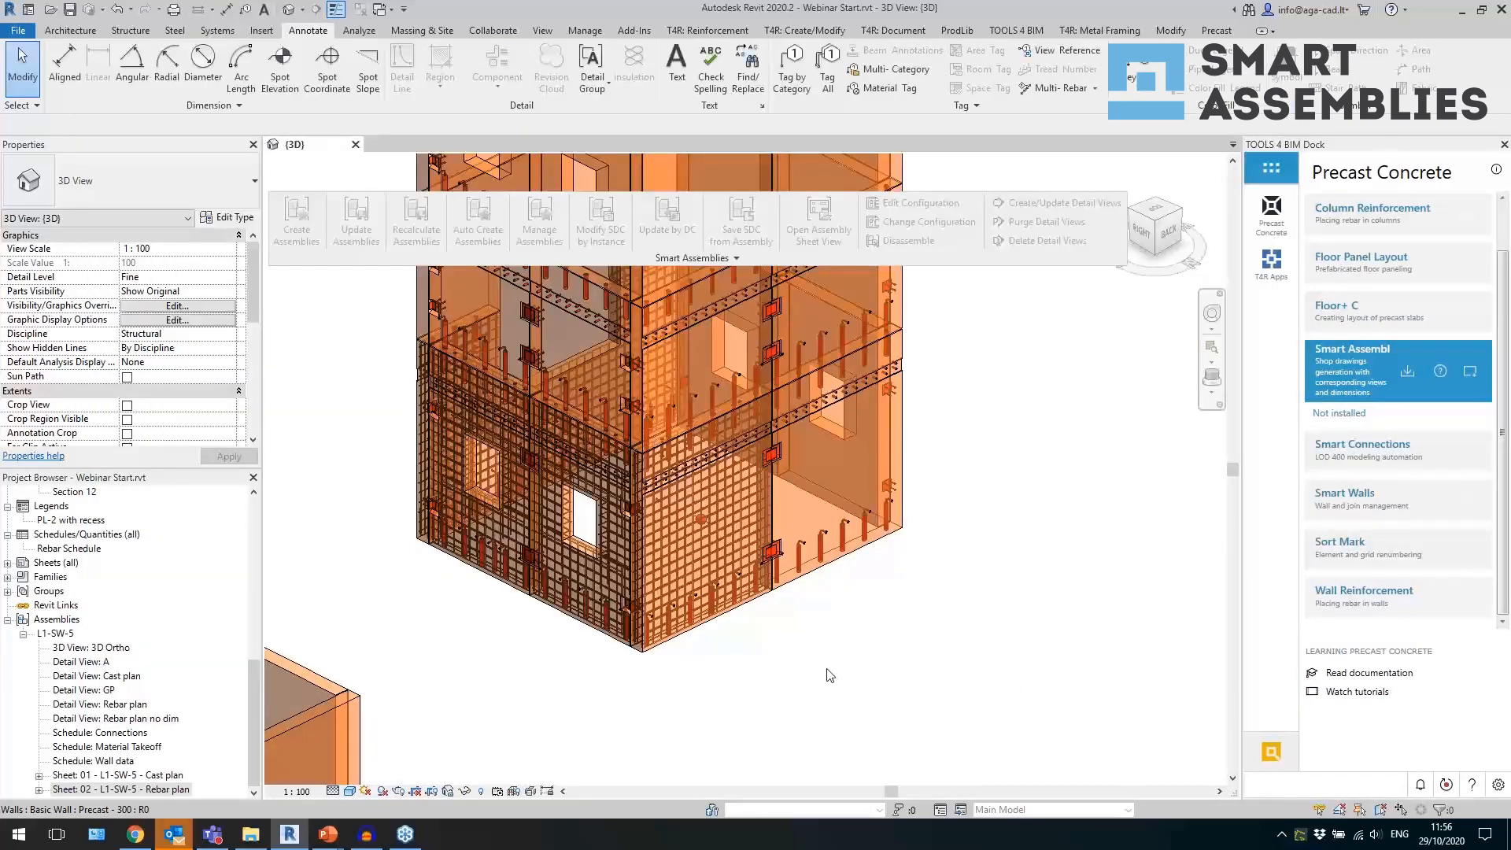
# Create assemblies for the two adjacent ground-floor walls with window openings, using the Wall shop drawing configuration.
pyautogui.click(584, 630)
pyautogui.keyDown('shift'); pyautogui.moveTo(585, 657); pyautogui.dragTo(658, 686, button='middle'); pyautogui.keyUp('shift')
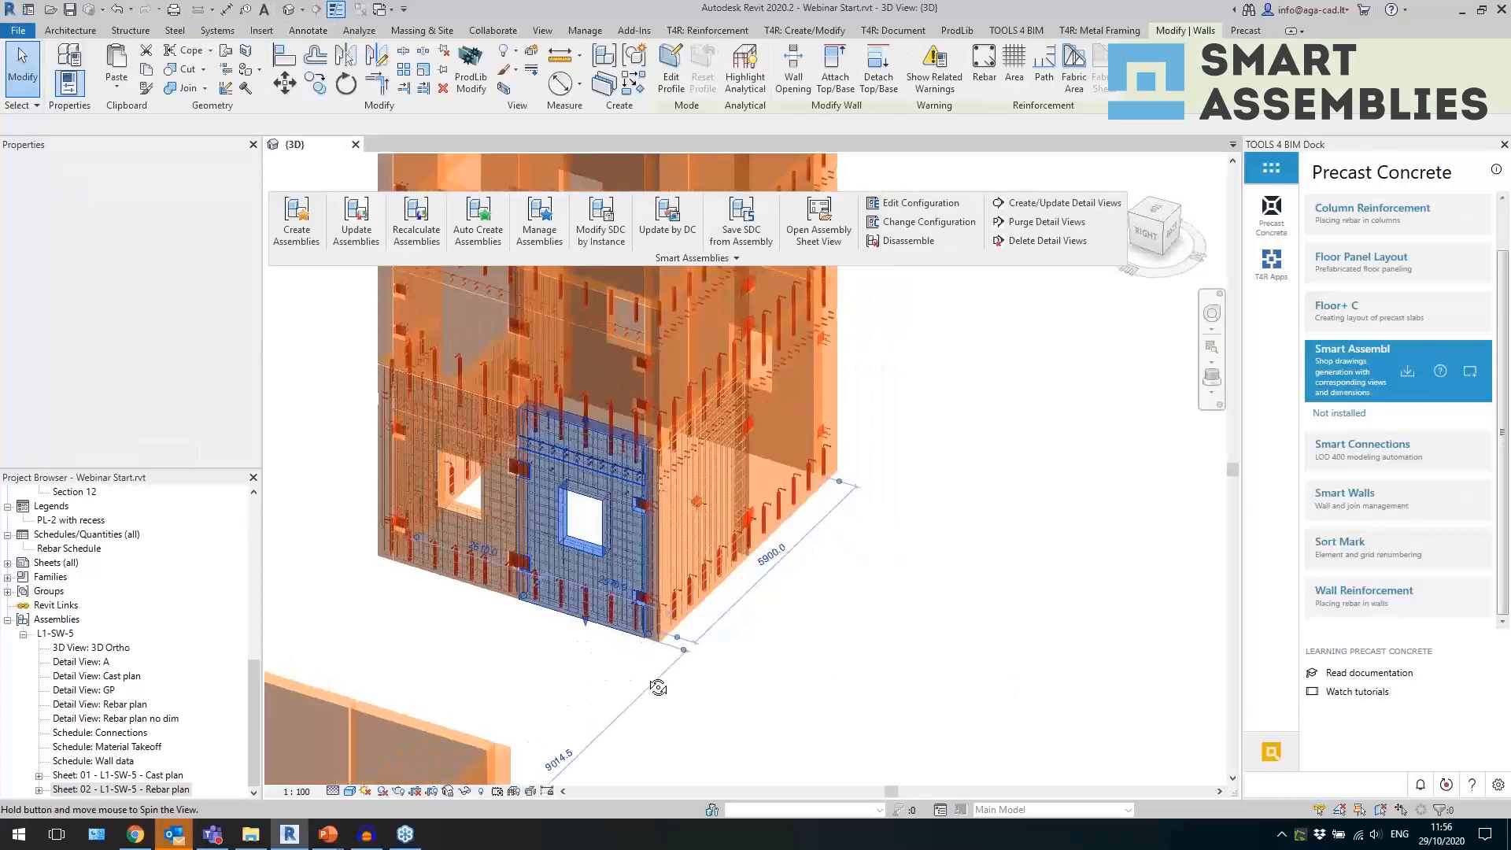
pyautogui.keyDown('ctrl'); pyautogui.click(486, 598); pyautogui.keyUp('ctrl')
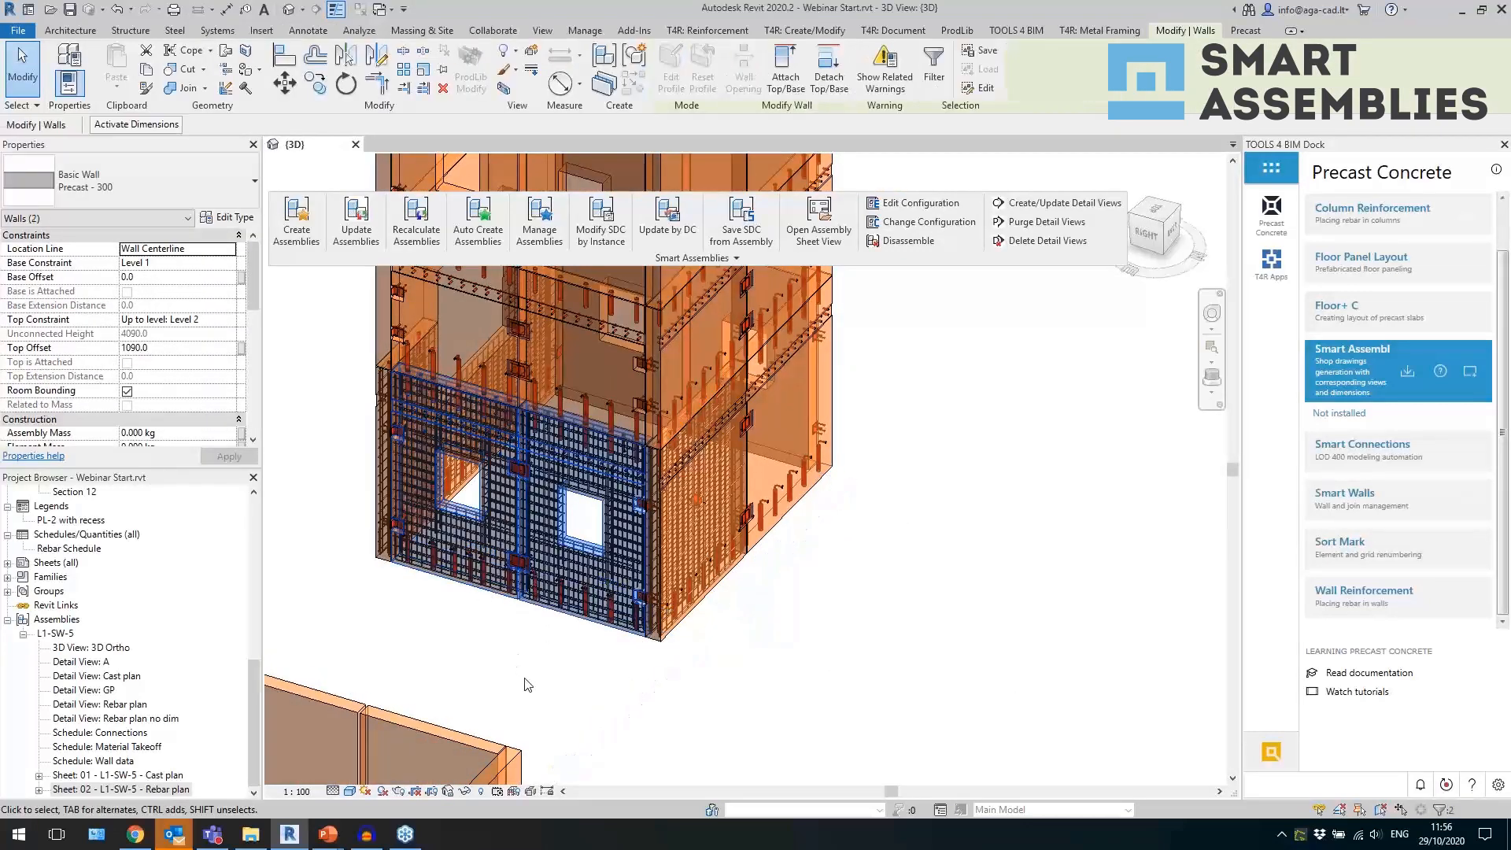
pyautogui.scroll(-5, 203, 318)
pyautogui.click(297, 224)
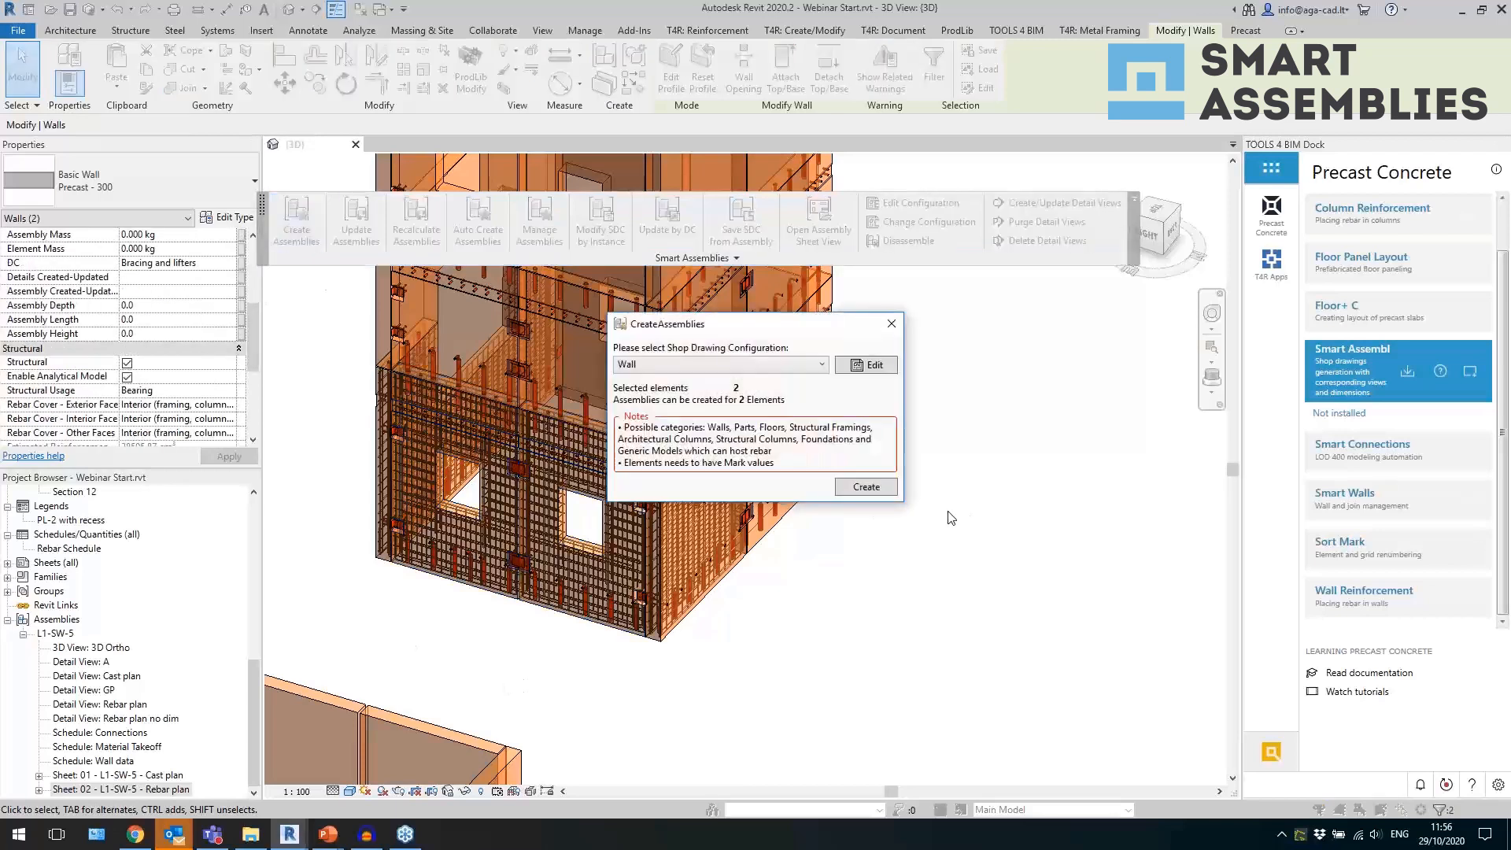
pyautogui.click(865, 487)
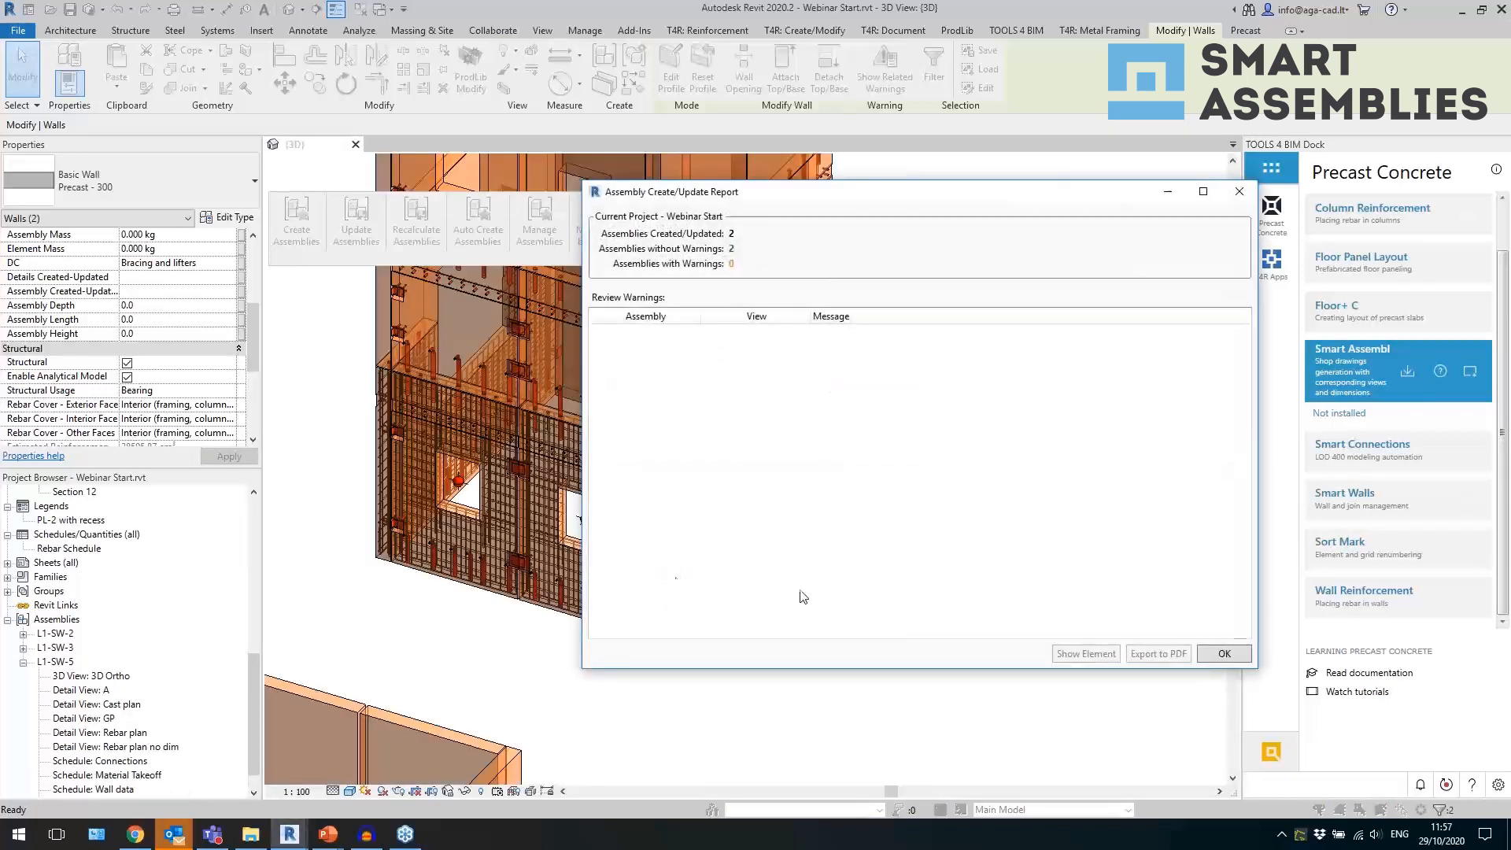
pyautogui.click(1223, 656)
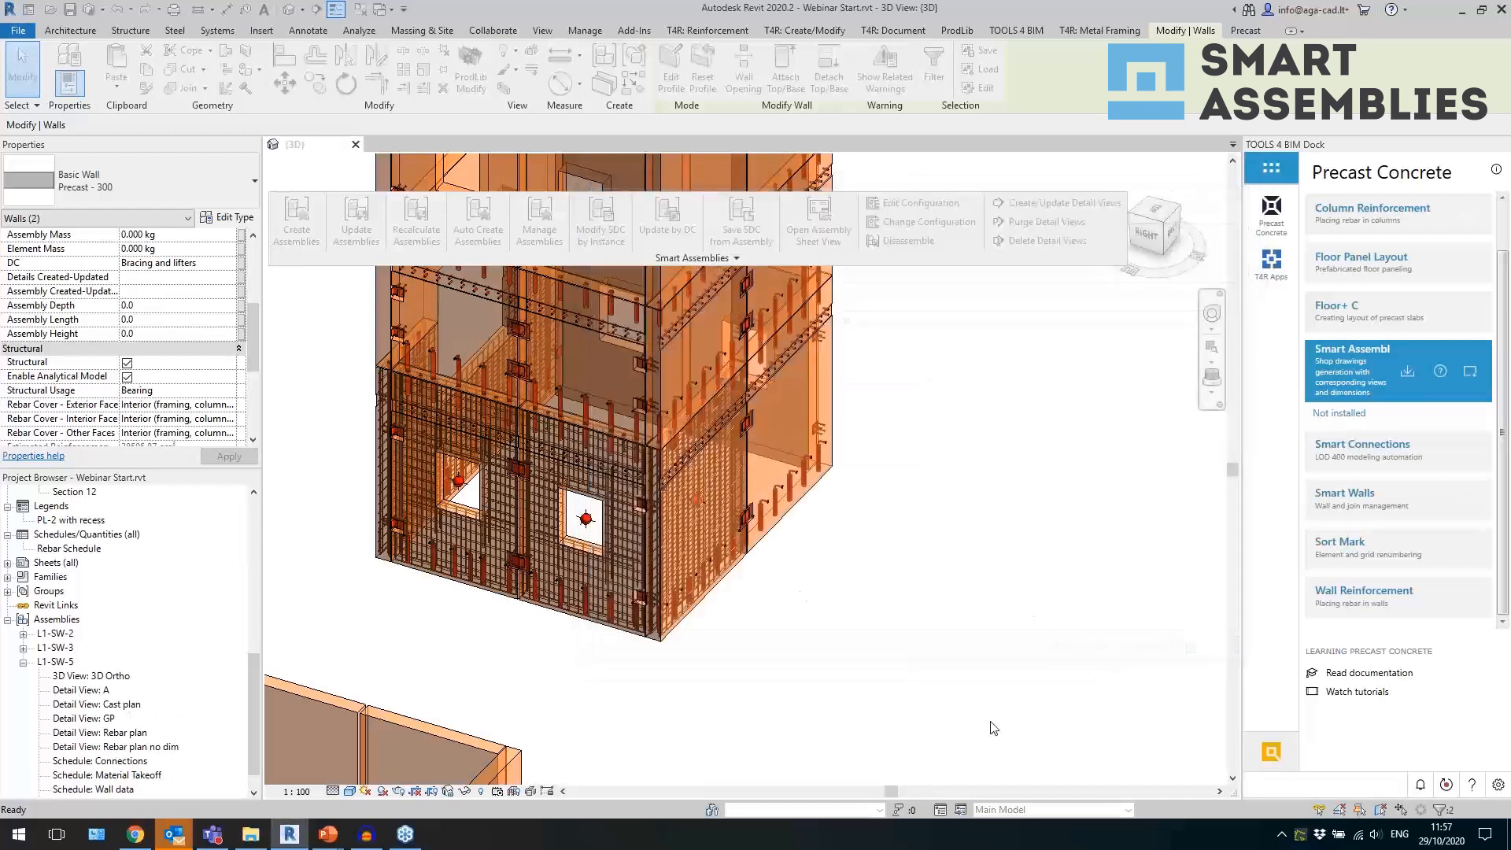
# Select the L1-SW-3 wall assembly, open its Cast plan sheet and examine the dimensioned view and schedules.
pyautogui.click(600, 630)
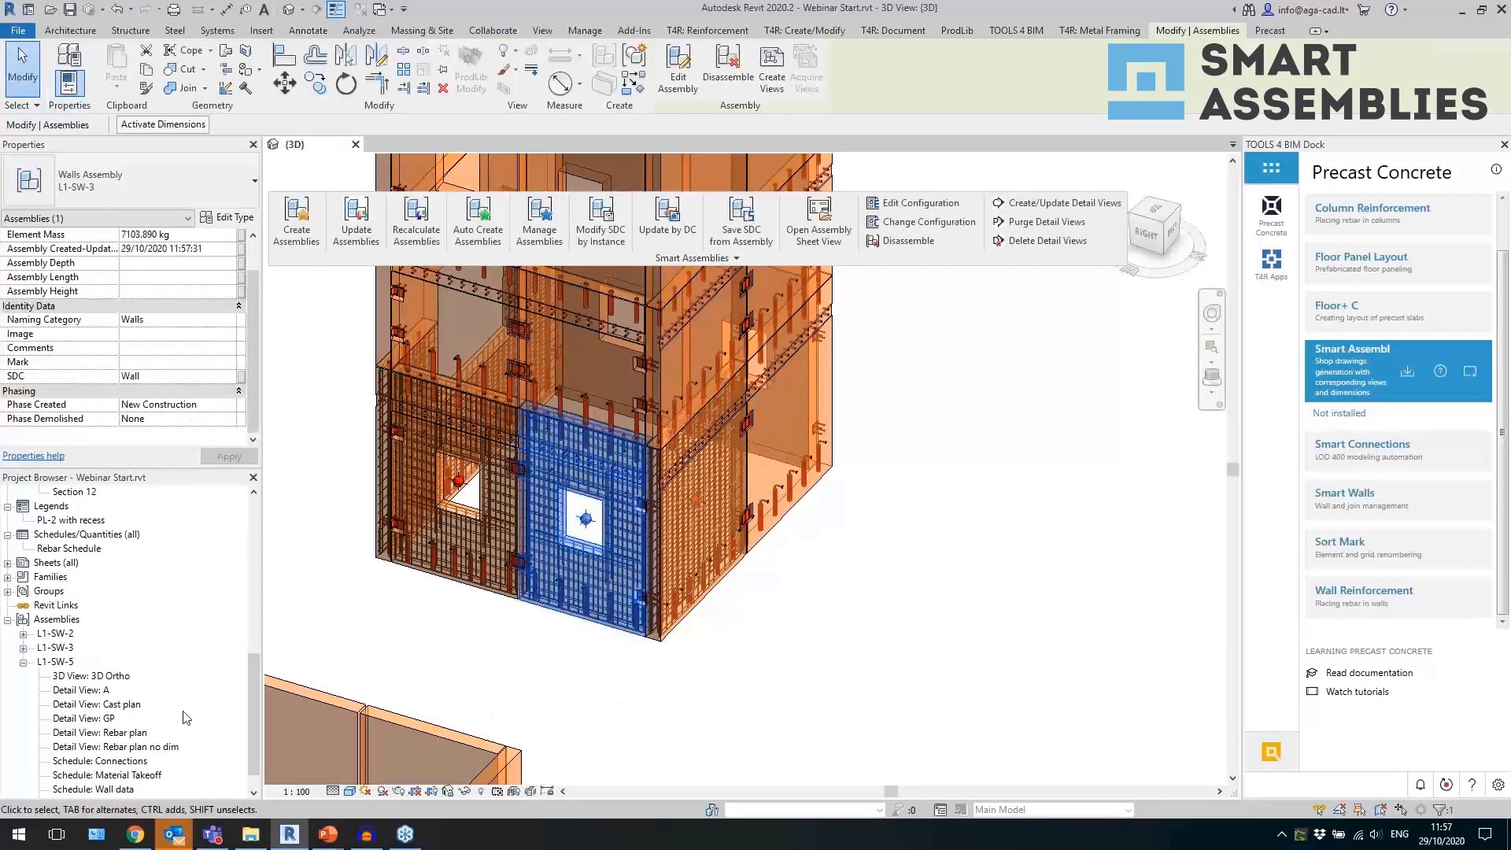
pyautogui.scroll(-1, 144, 720)
pyautogui.doubleClick(62, 618)
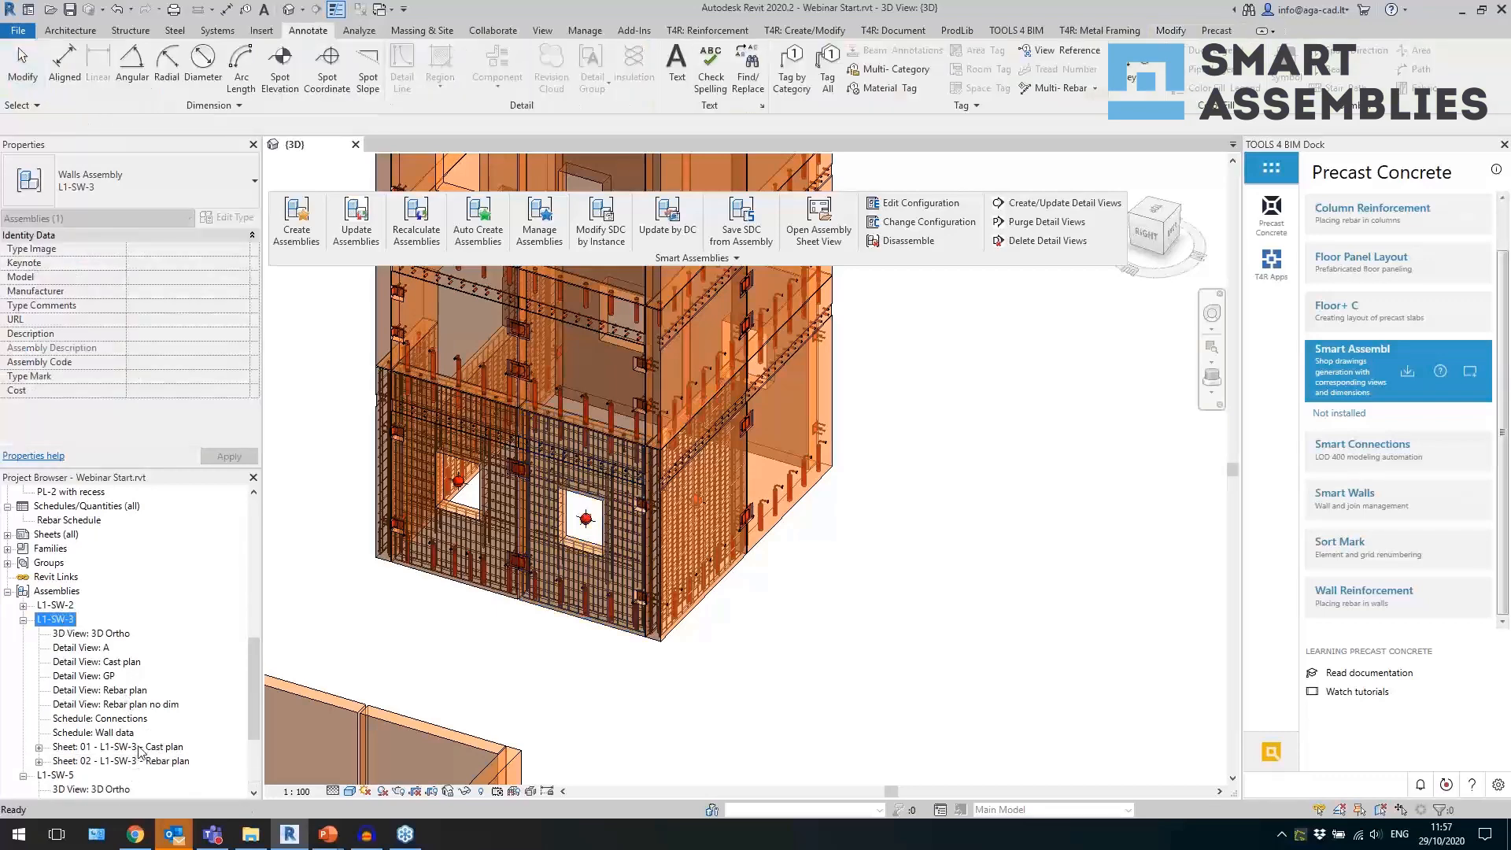
pyautogui.doubleClick(140, 748)
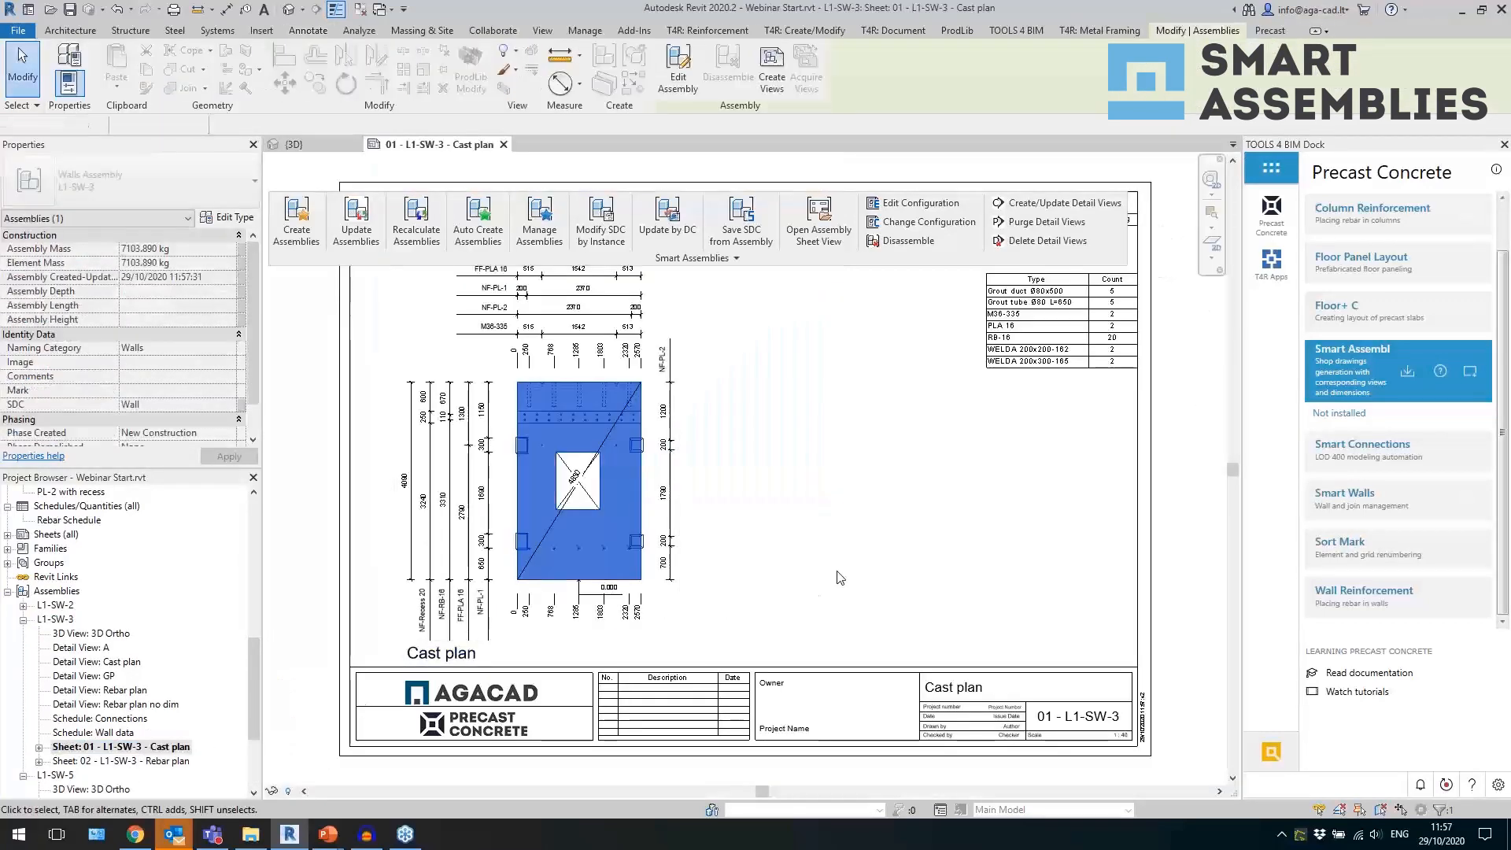
pyautogui.click(811, 569)
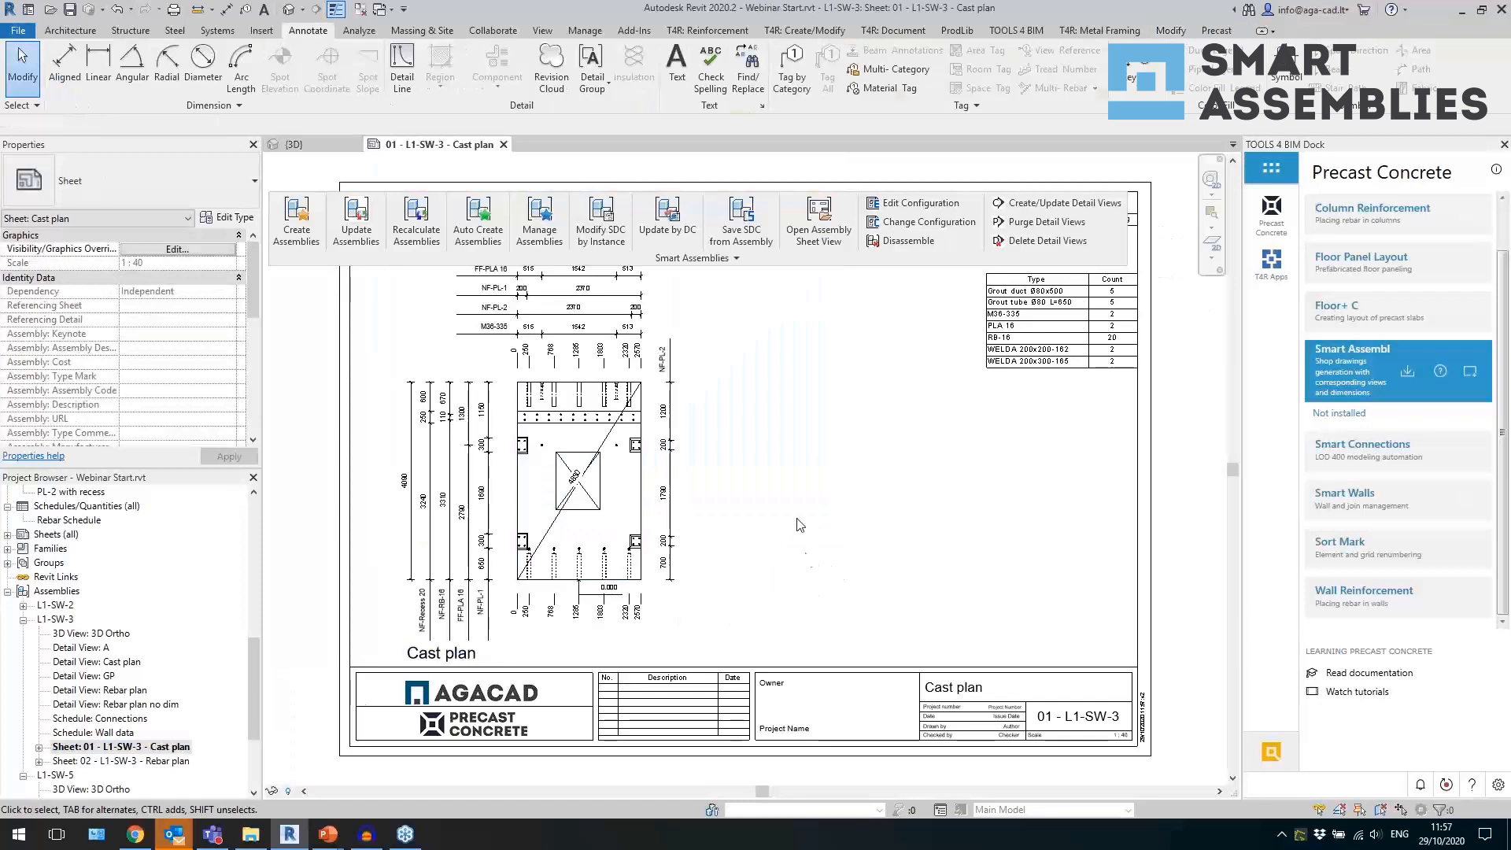
pyautogui.moveTo(806, 499); pyautogui.dragTo(841, 619, button='middle')
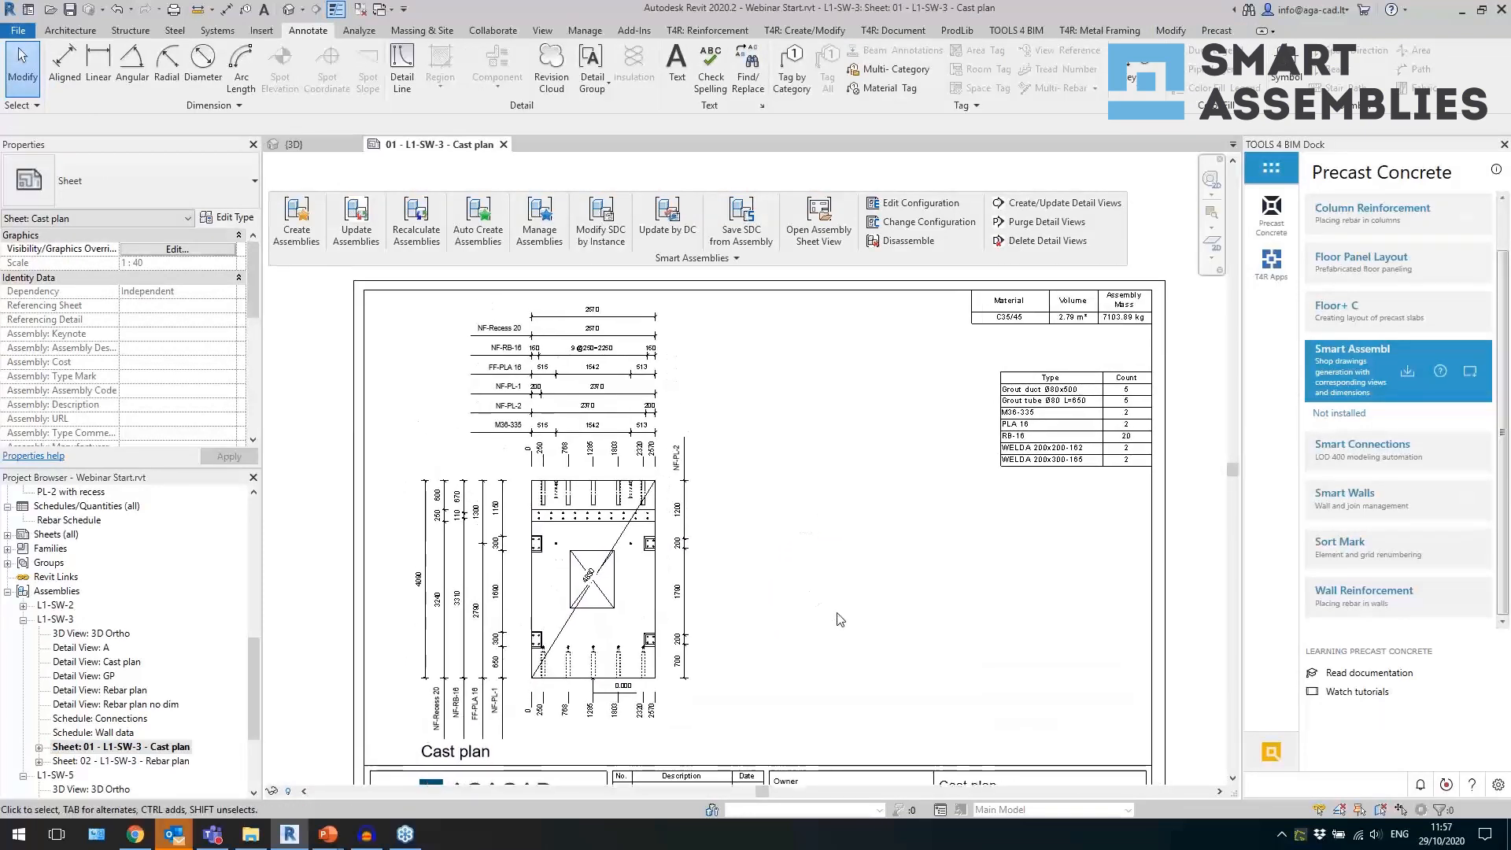
pyautogui.click(1015, 391)
pyautogui.click(619, 604)
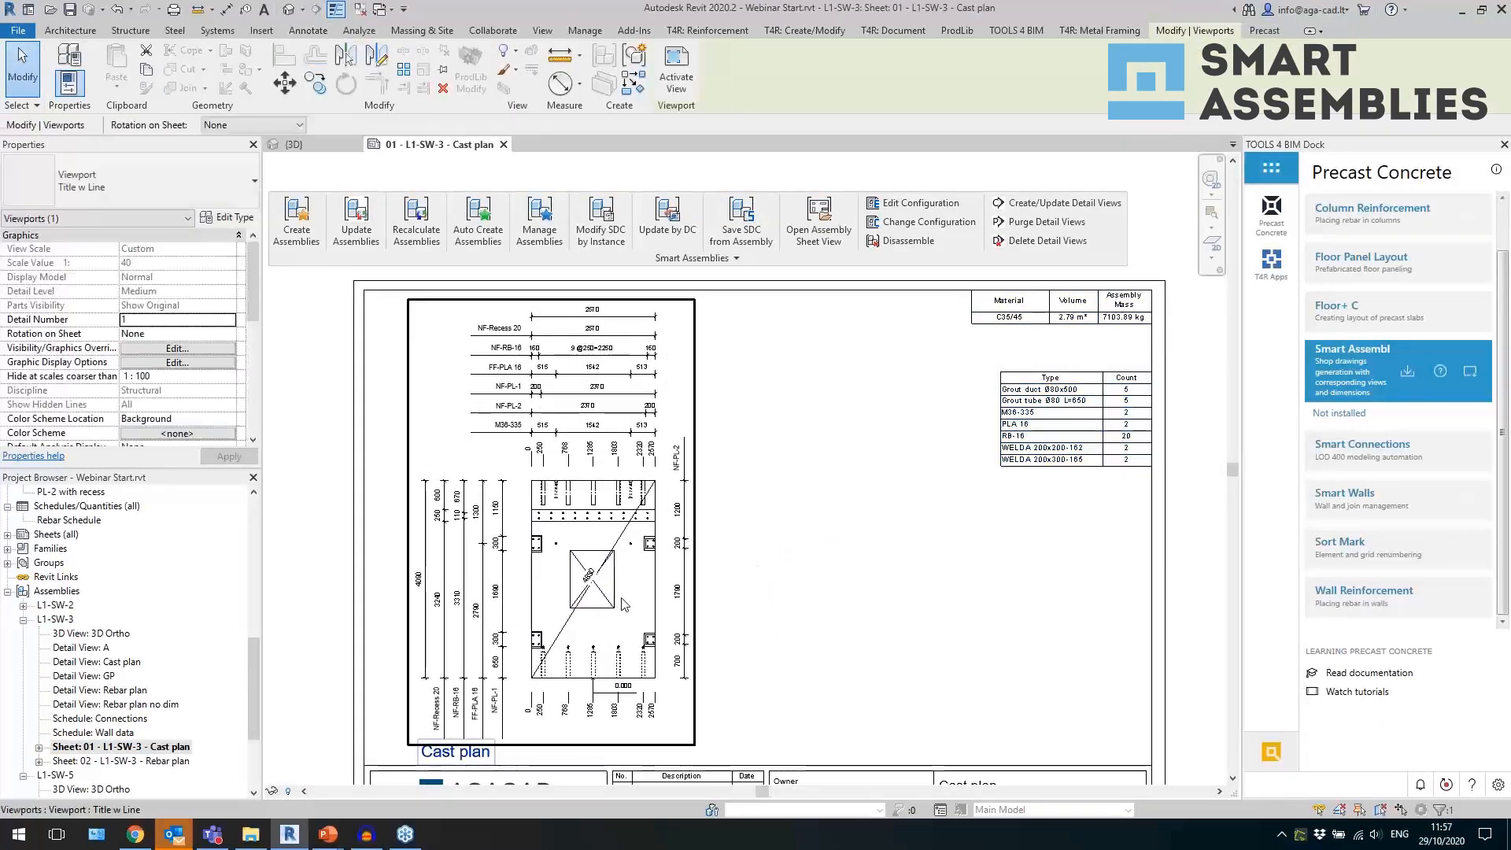
pyautogui.press('Escape')
# Review the L1-SW-3 Rebar plan sheet and open the L1-SW-2 Cast plan sheet for comparison.
pyautogui.doubleClick(125, 761)
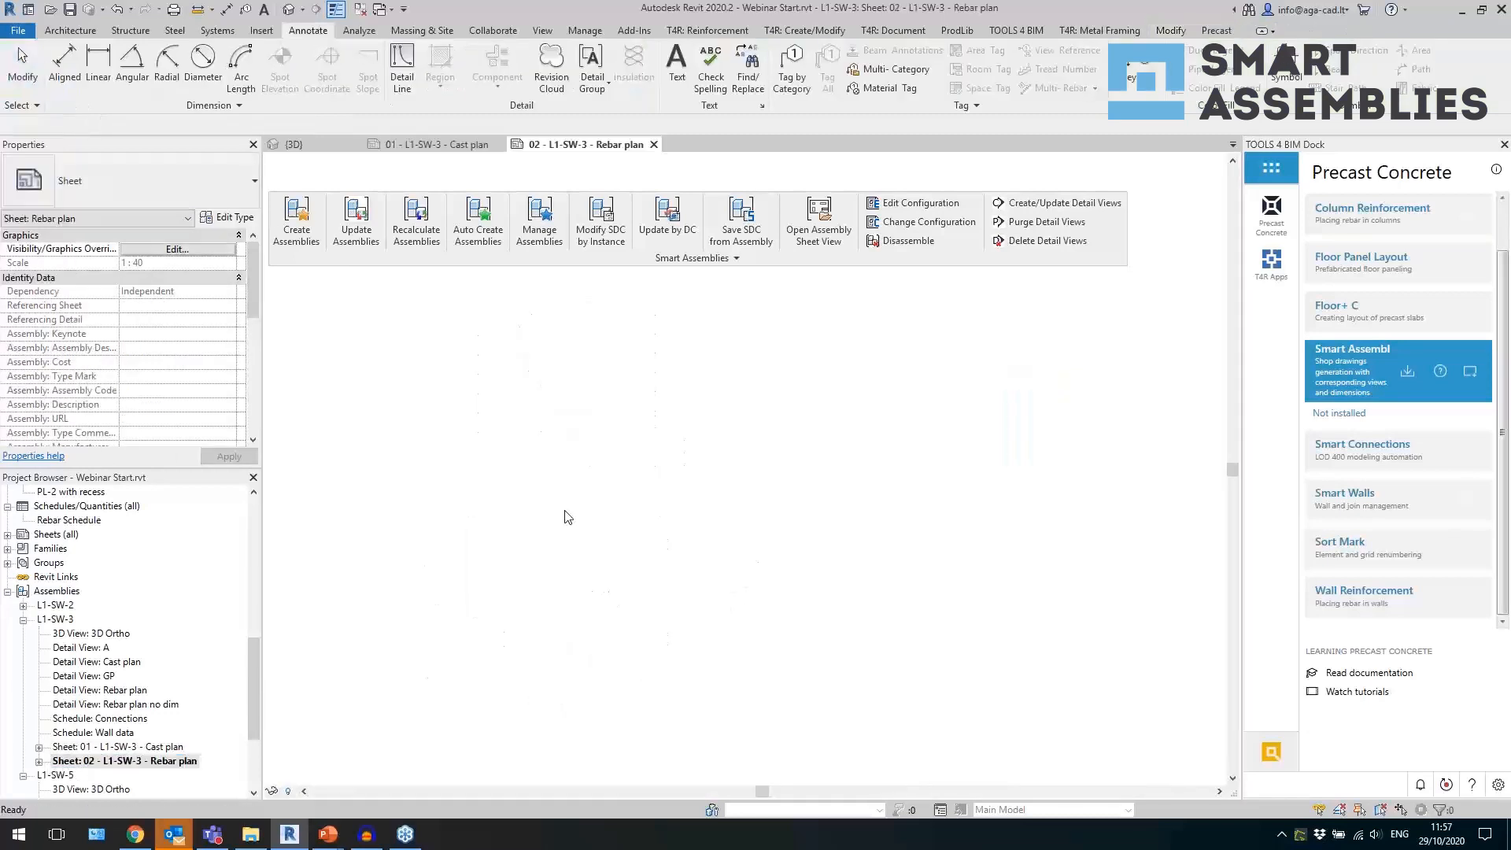
pyautogui.moveTo(699, 567); pyautogui.dragTo(685, 647, button='middle')
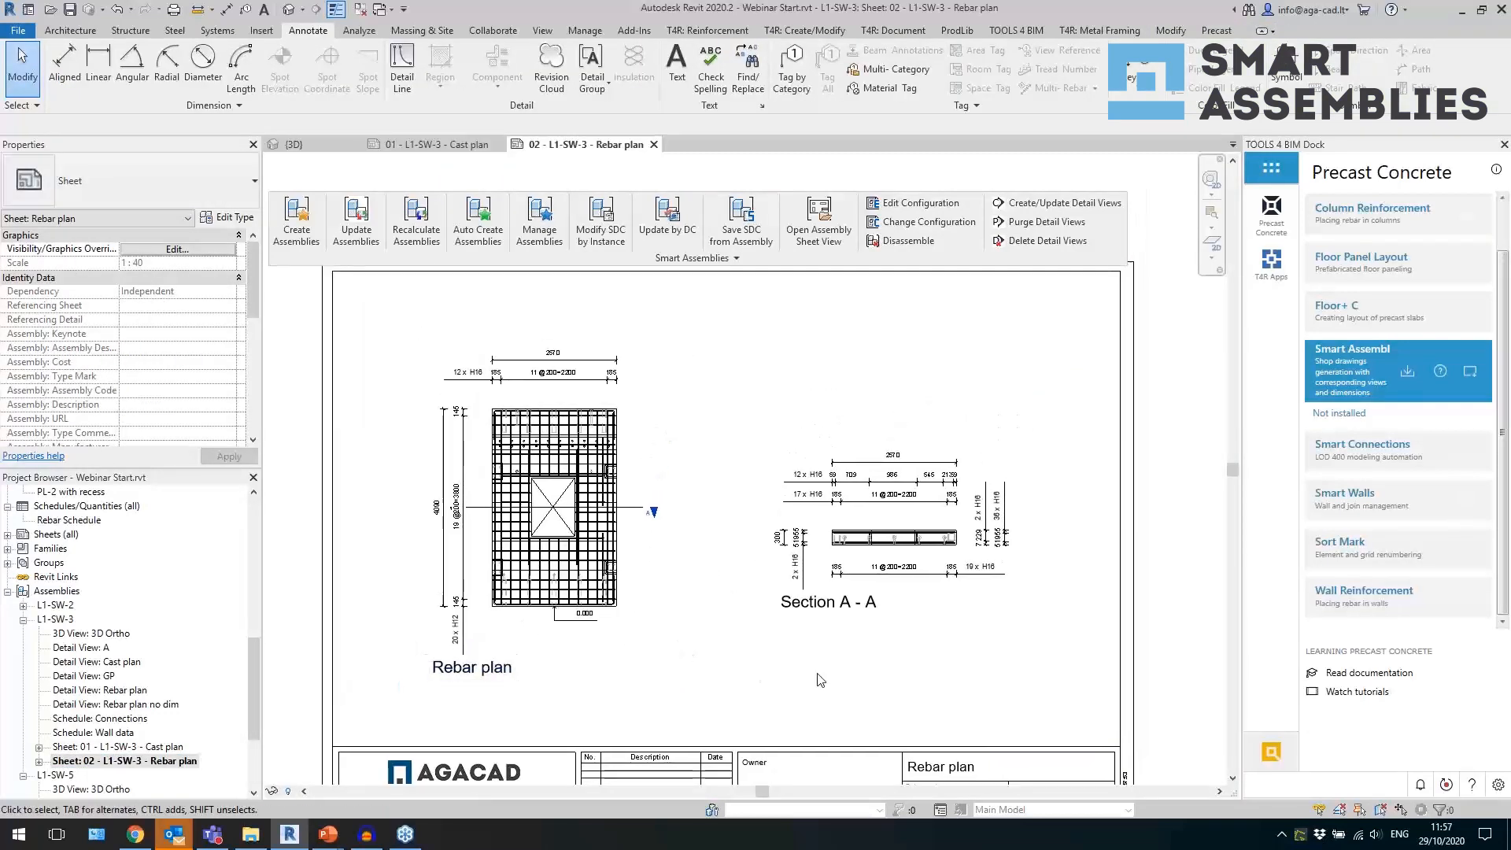
pyautogui.moveTo(801, 674); pyautogui.dragTo(754, 592, button='middle')
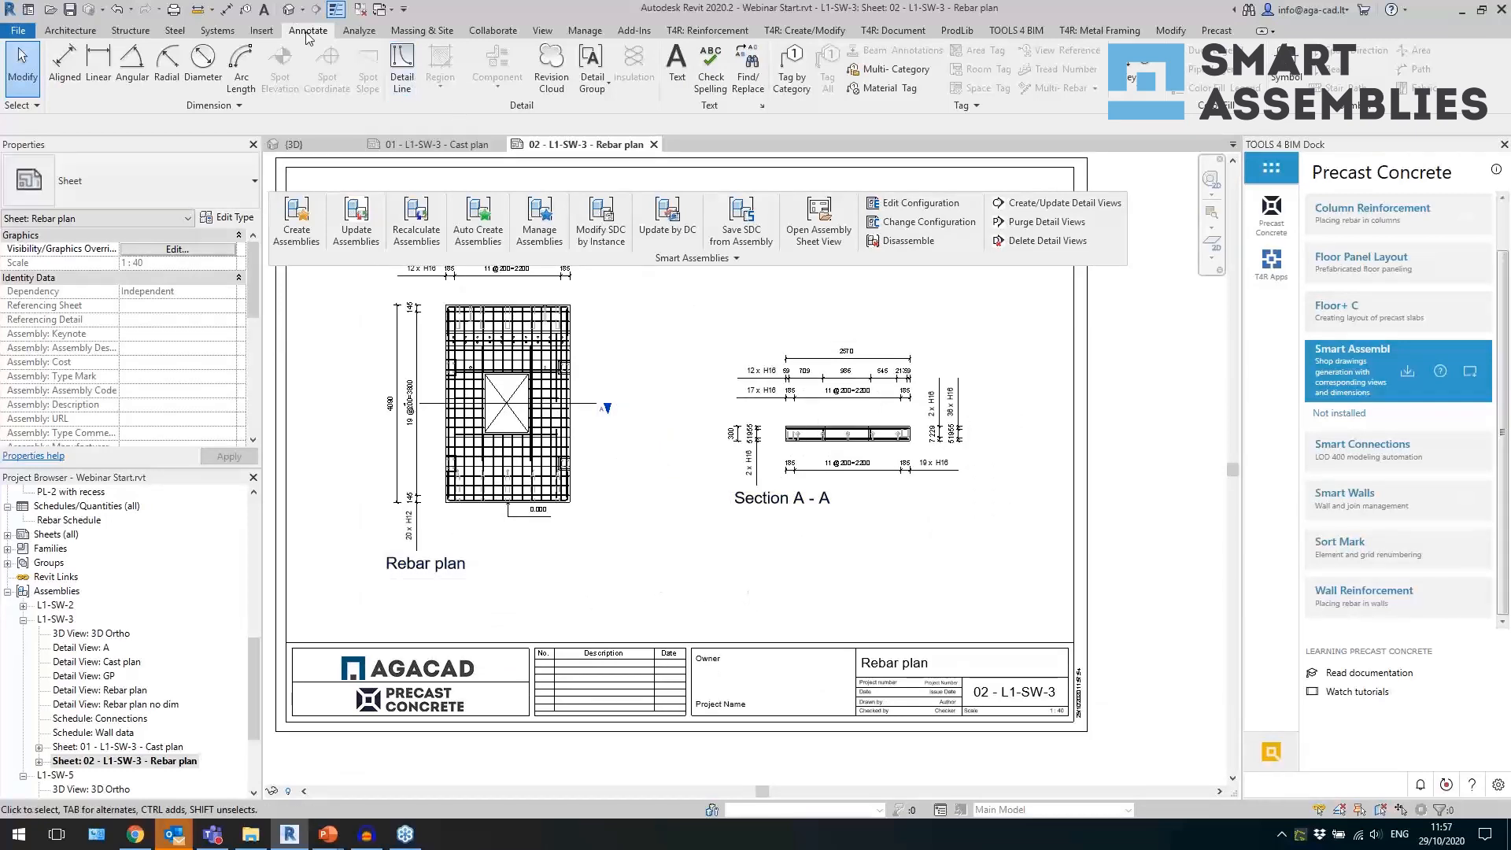
pyautogui.doubleClick(55, 604)
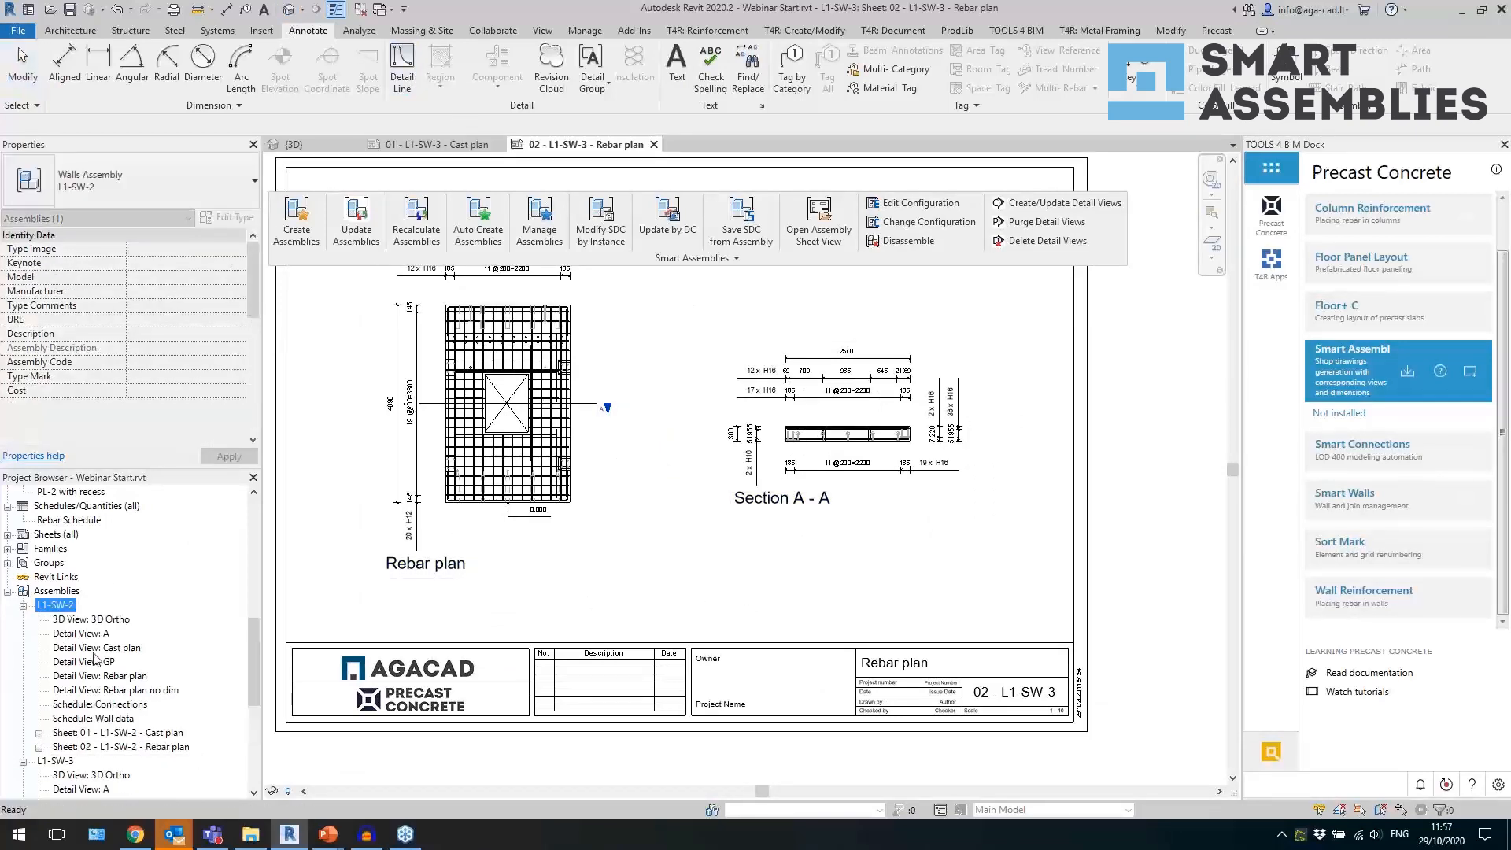
pyautogui.doubleClick(103, 735)
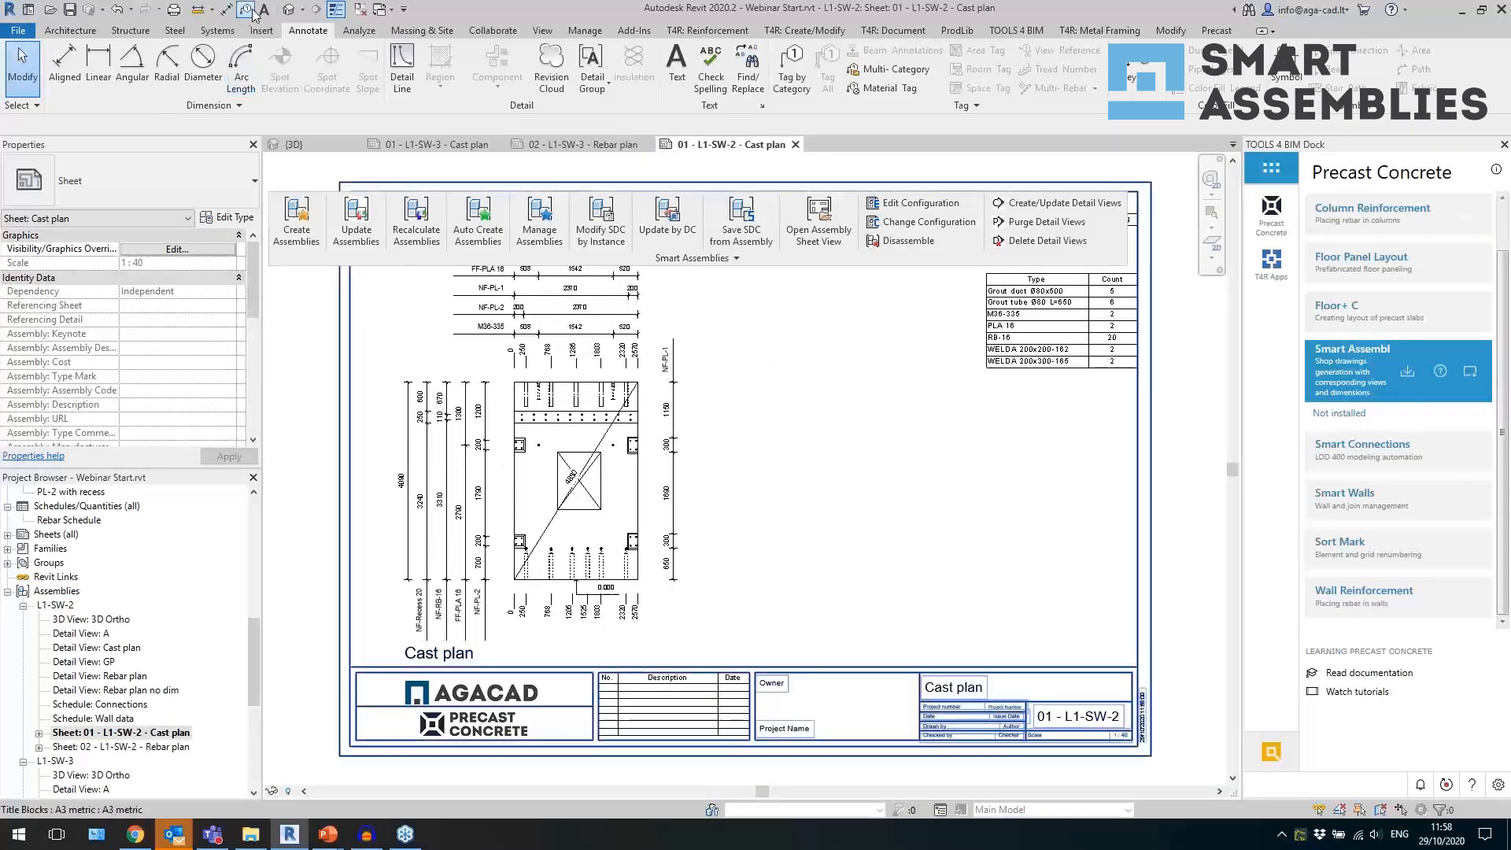
# Return to the 3D view and close all inactive views.
pyautogui.click(289, 9)
pyautogui.click(358, 9)
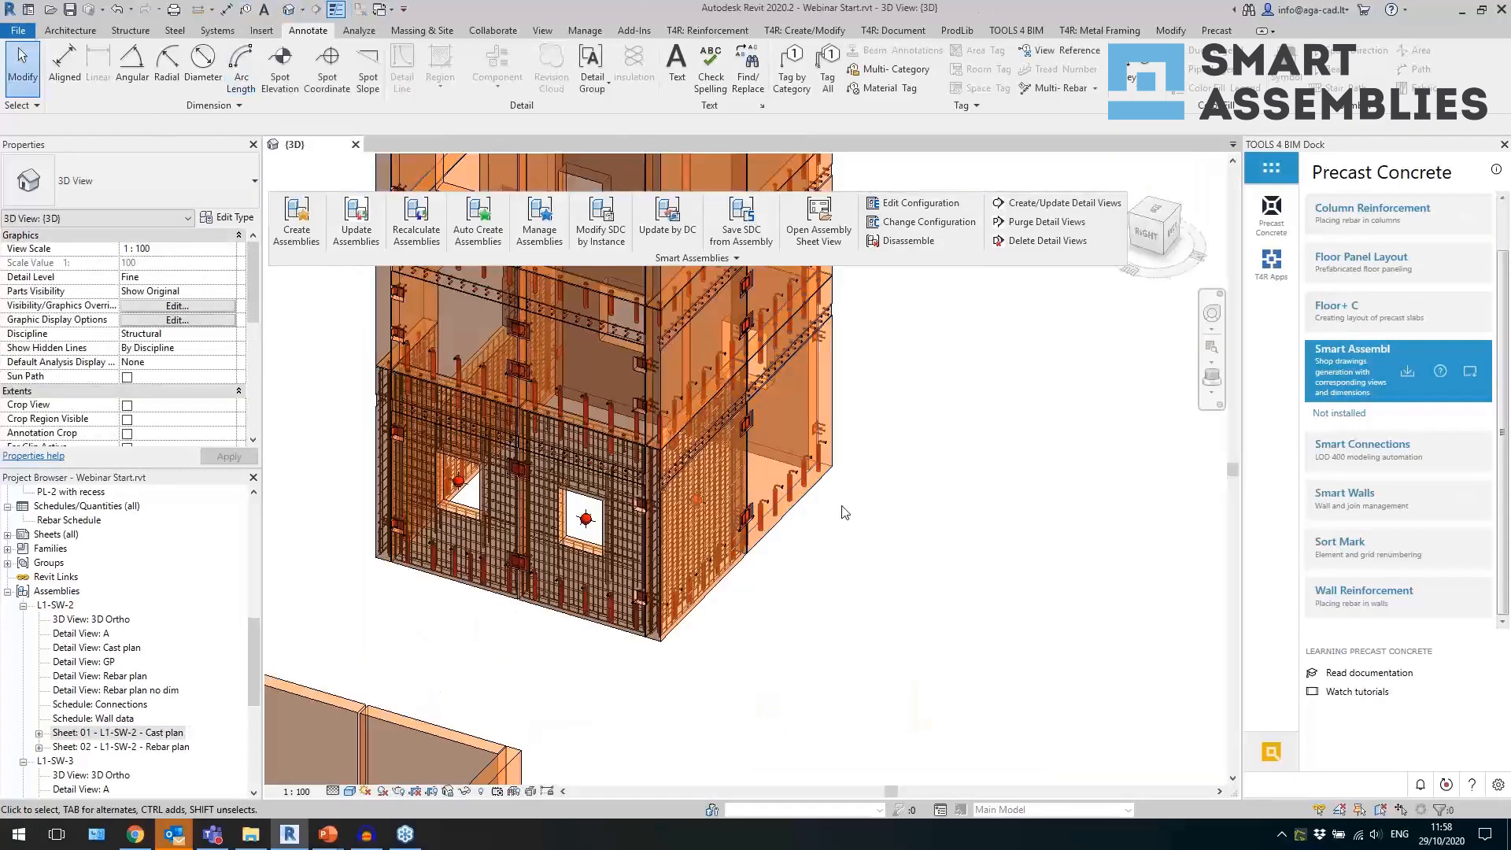
pyautogui.keyDown('shift'); pyautogui.moveTo(850, 501); pyautogui.dragTo(1107, 584, button='middle'); pyautogui.keyUp('shift')
pyautogui.keyDown('shift'); pyautogui.moveTo(894, 489); pyautogui.dragTo(861, 501, button='middle'); pyautogui.keyUp('shift')
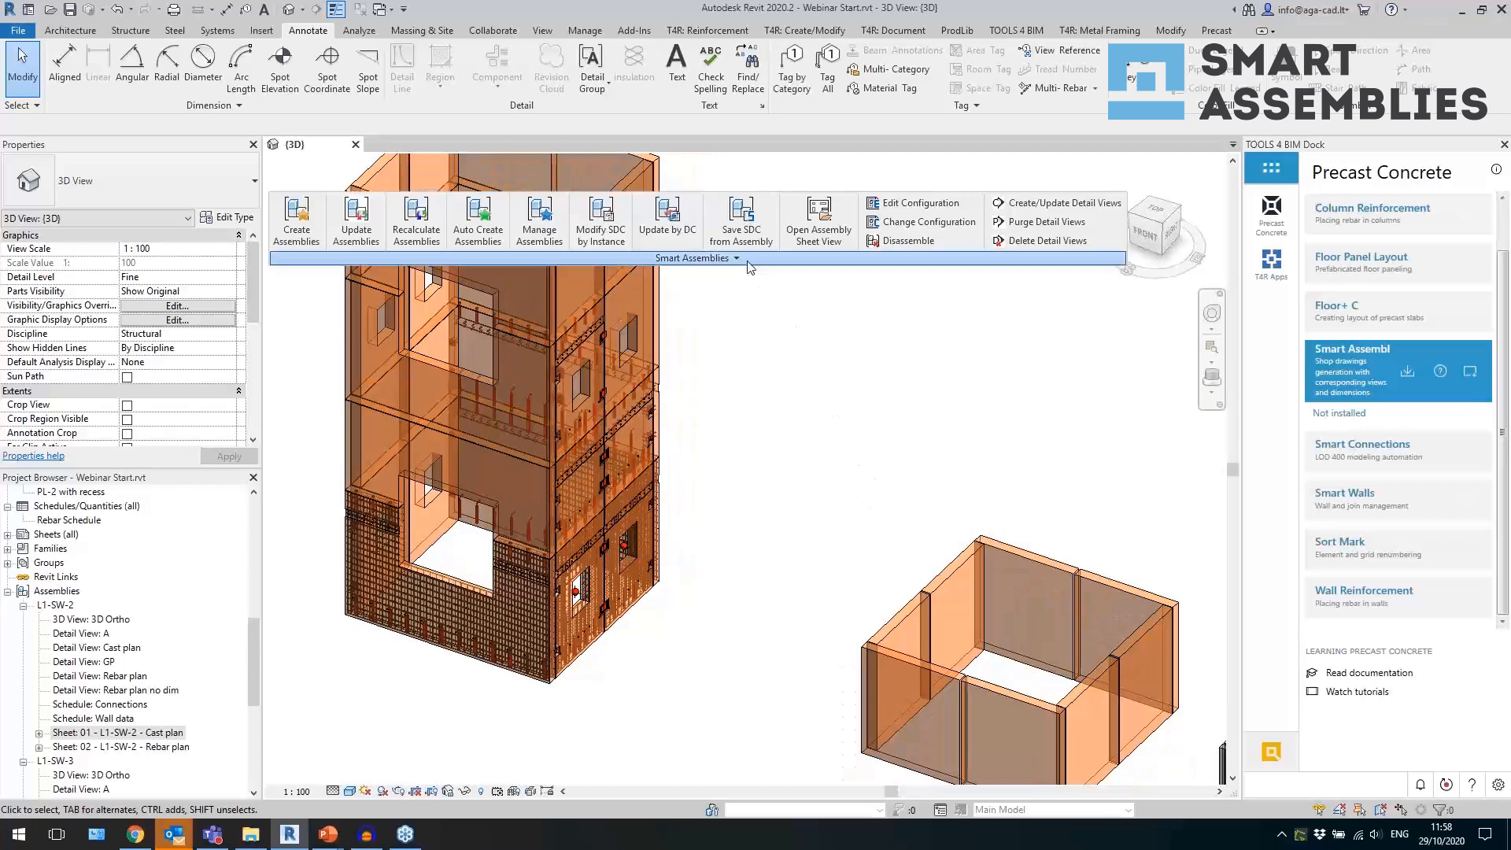
# Look through the additional Smart Assemblies commands and return the floating Smart Assemblies panel to the ribbon.
pyautogui.click(705, 258)
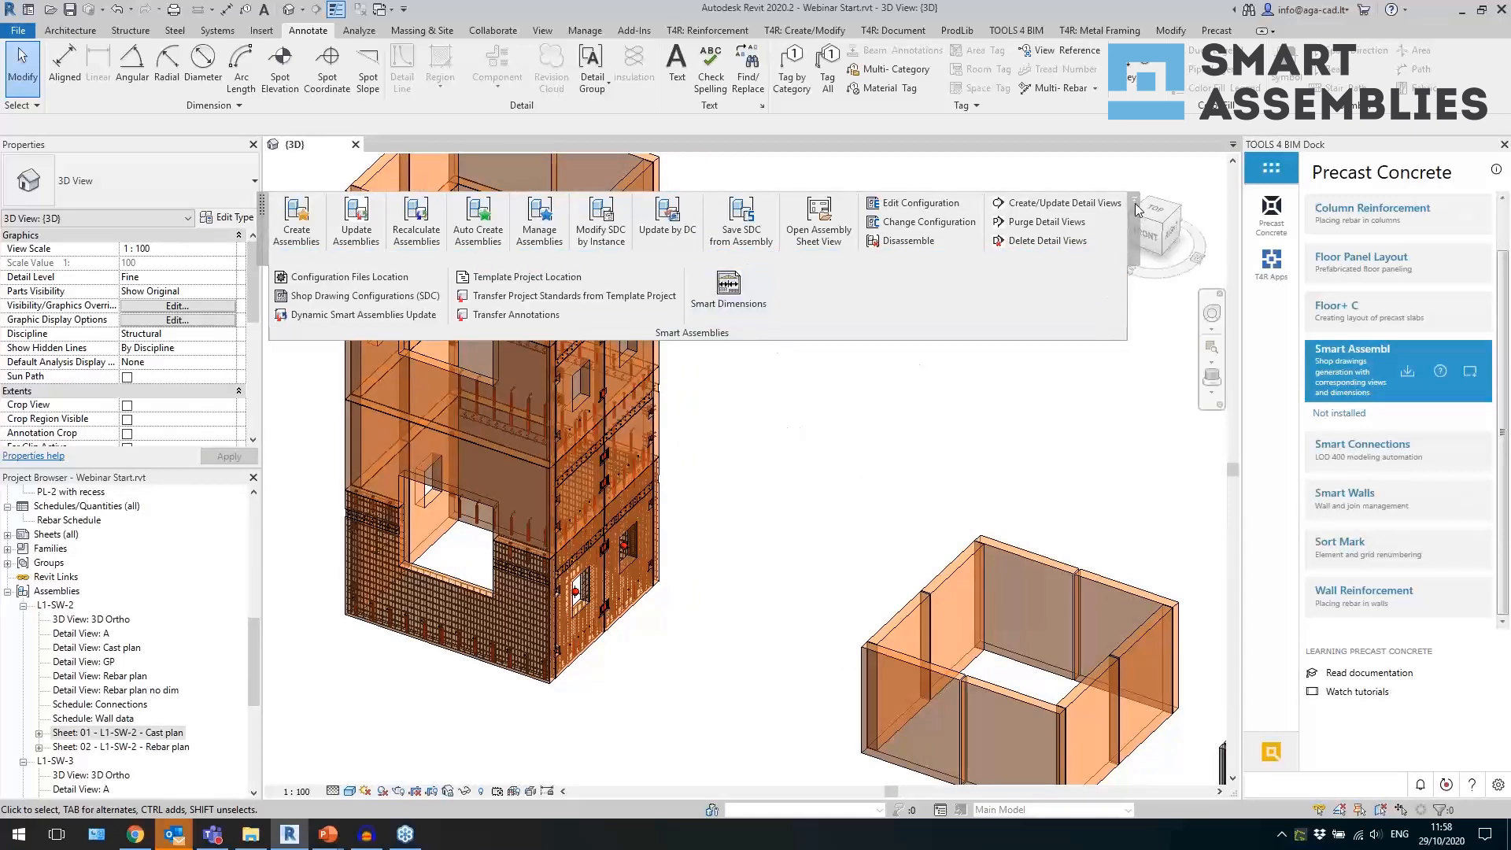
pyautogui.click(1089, 264)
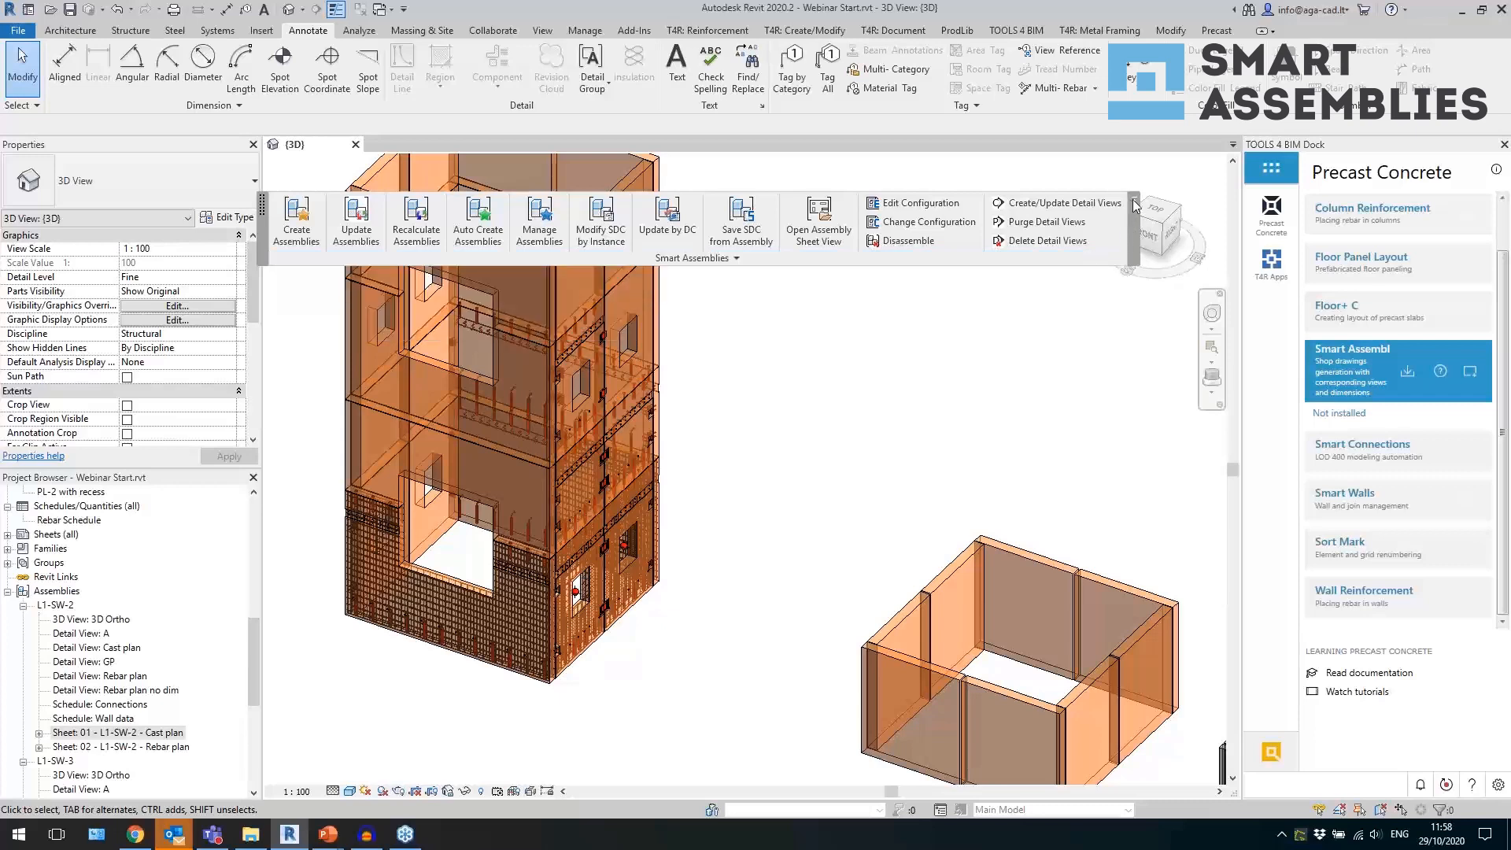
pyautogui.click(1045, 263)
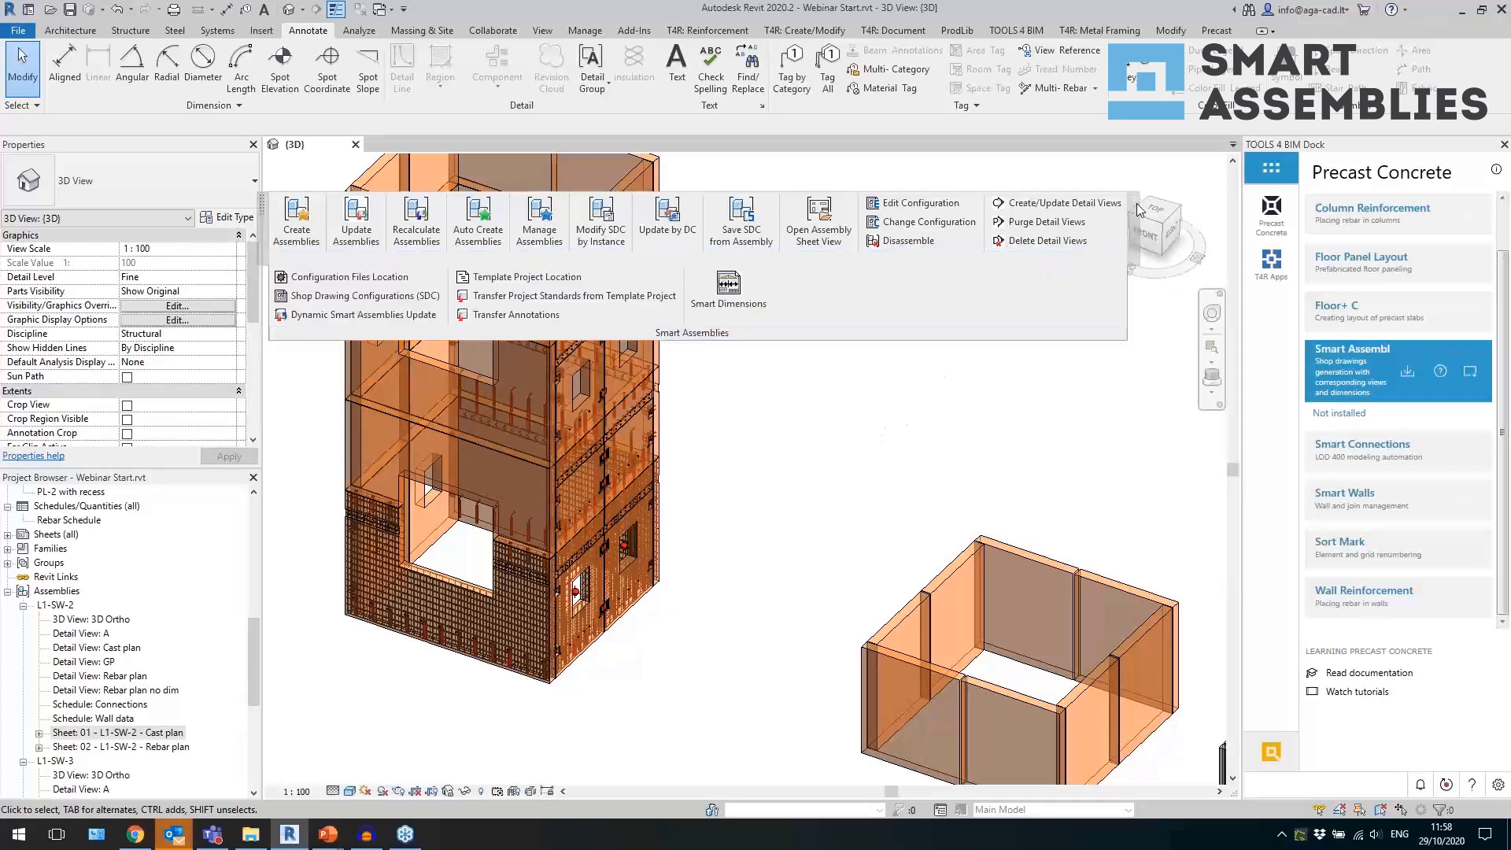
pyautogui.click(1136, 205)
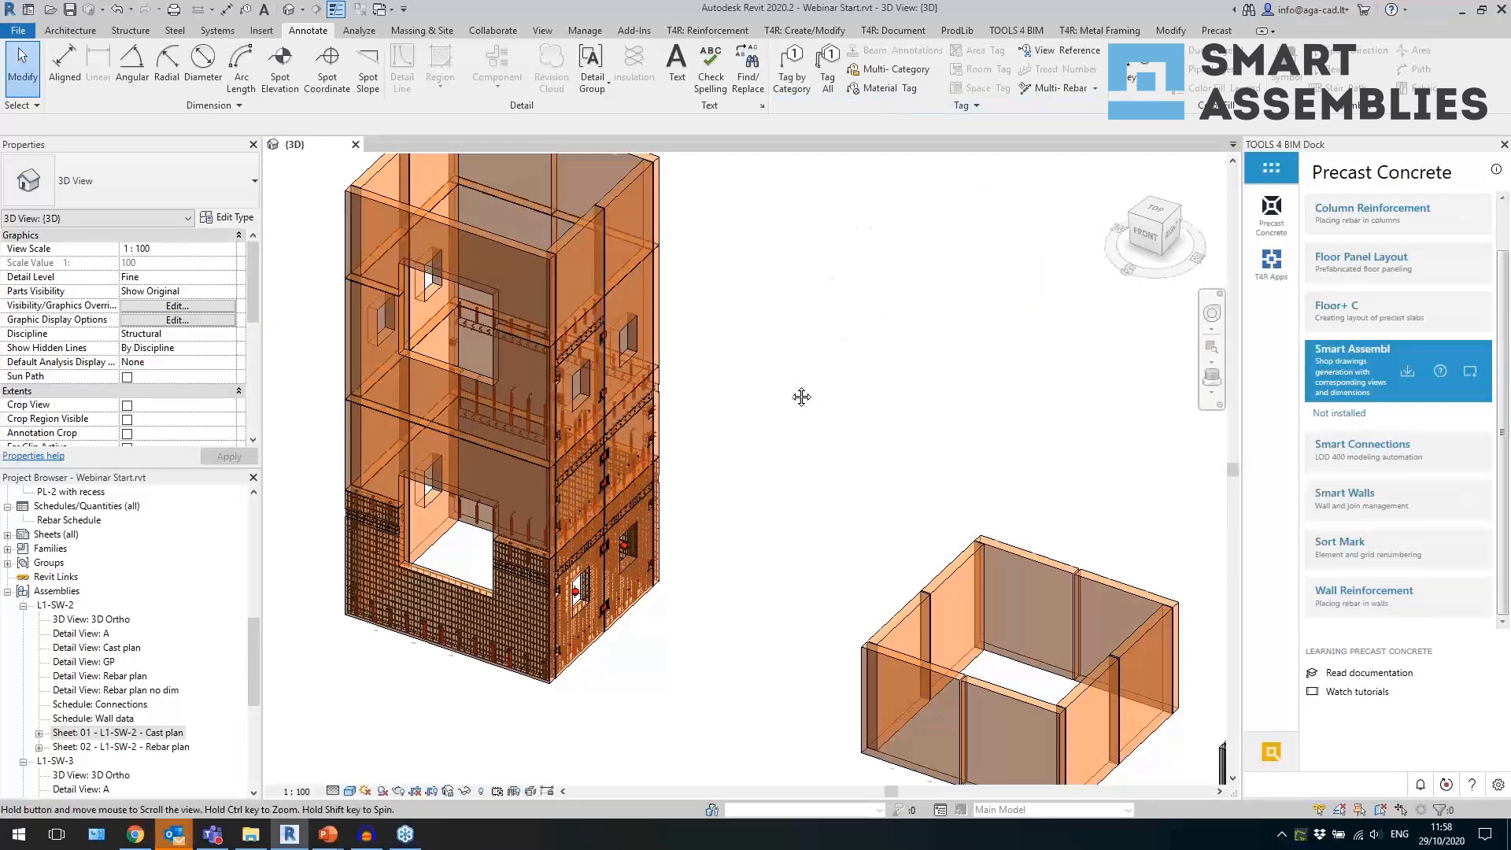
pyautogui.scroll(-3, 795, 399)
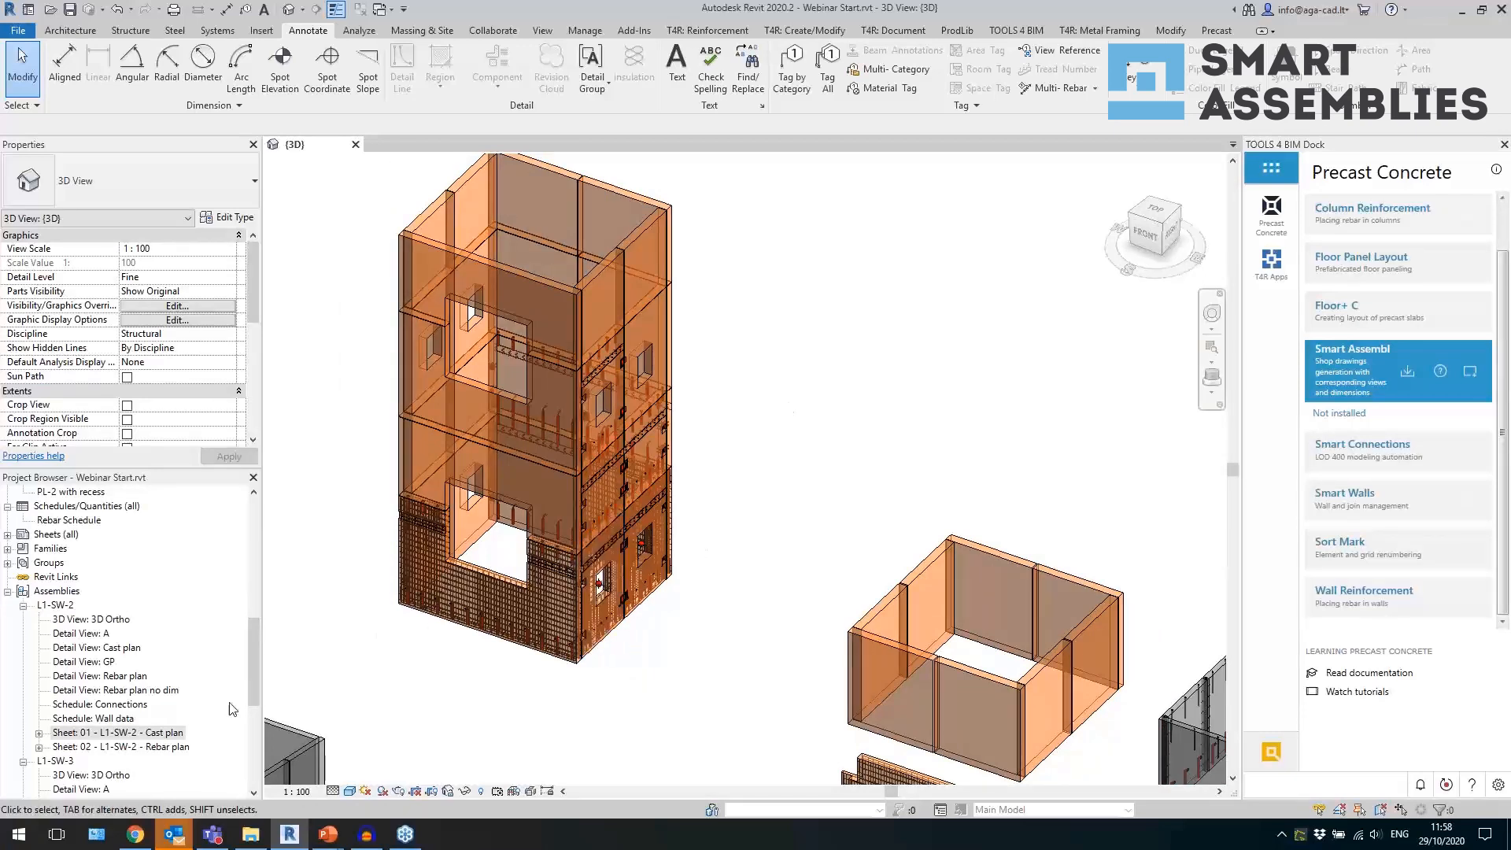
pyautogui.click(135, 835)
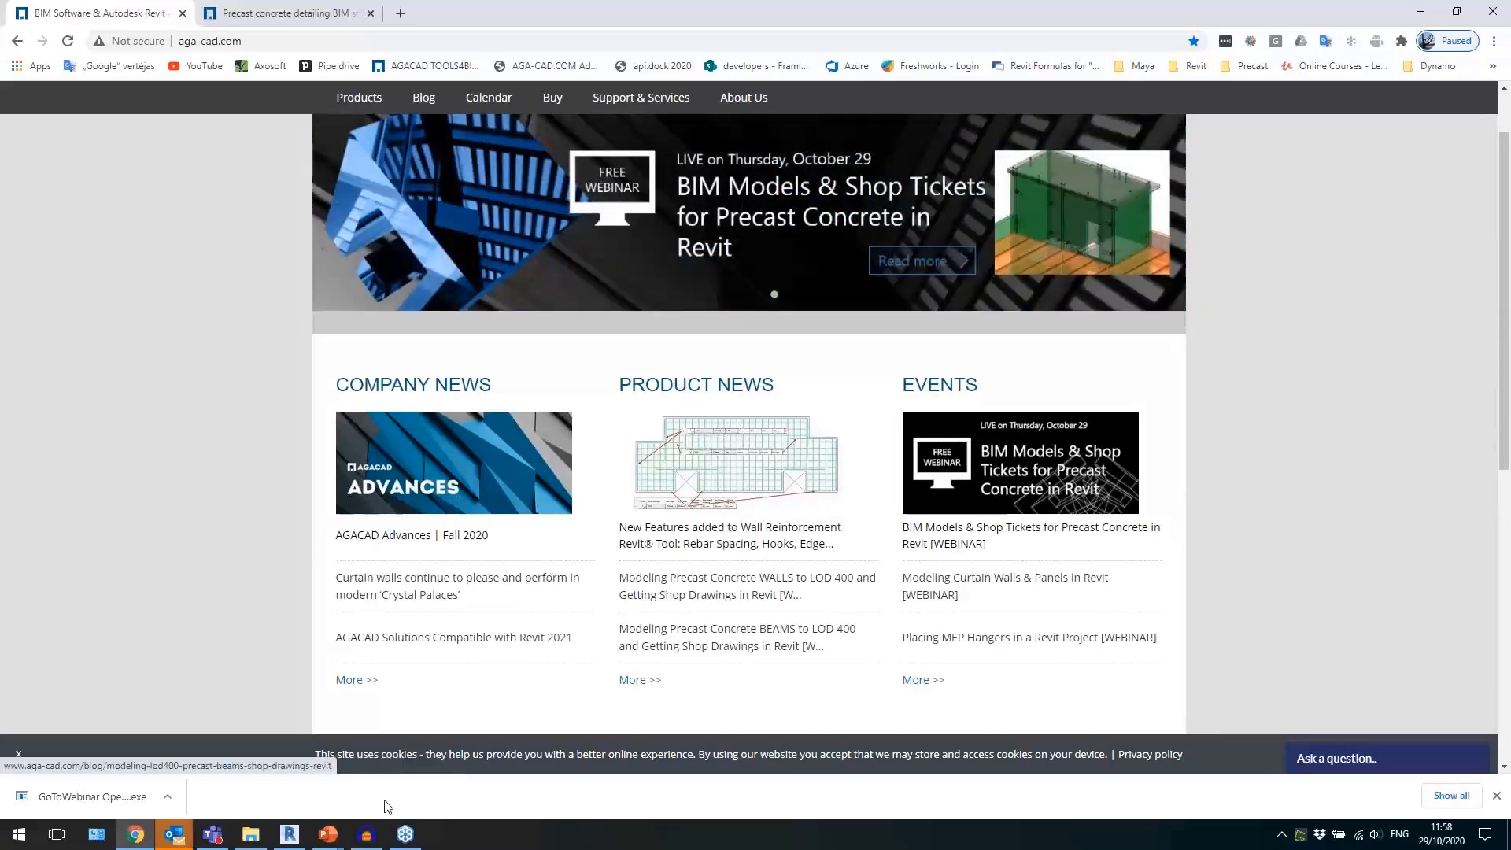
pyautogui.click(290, 835)
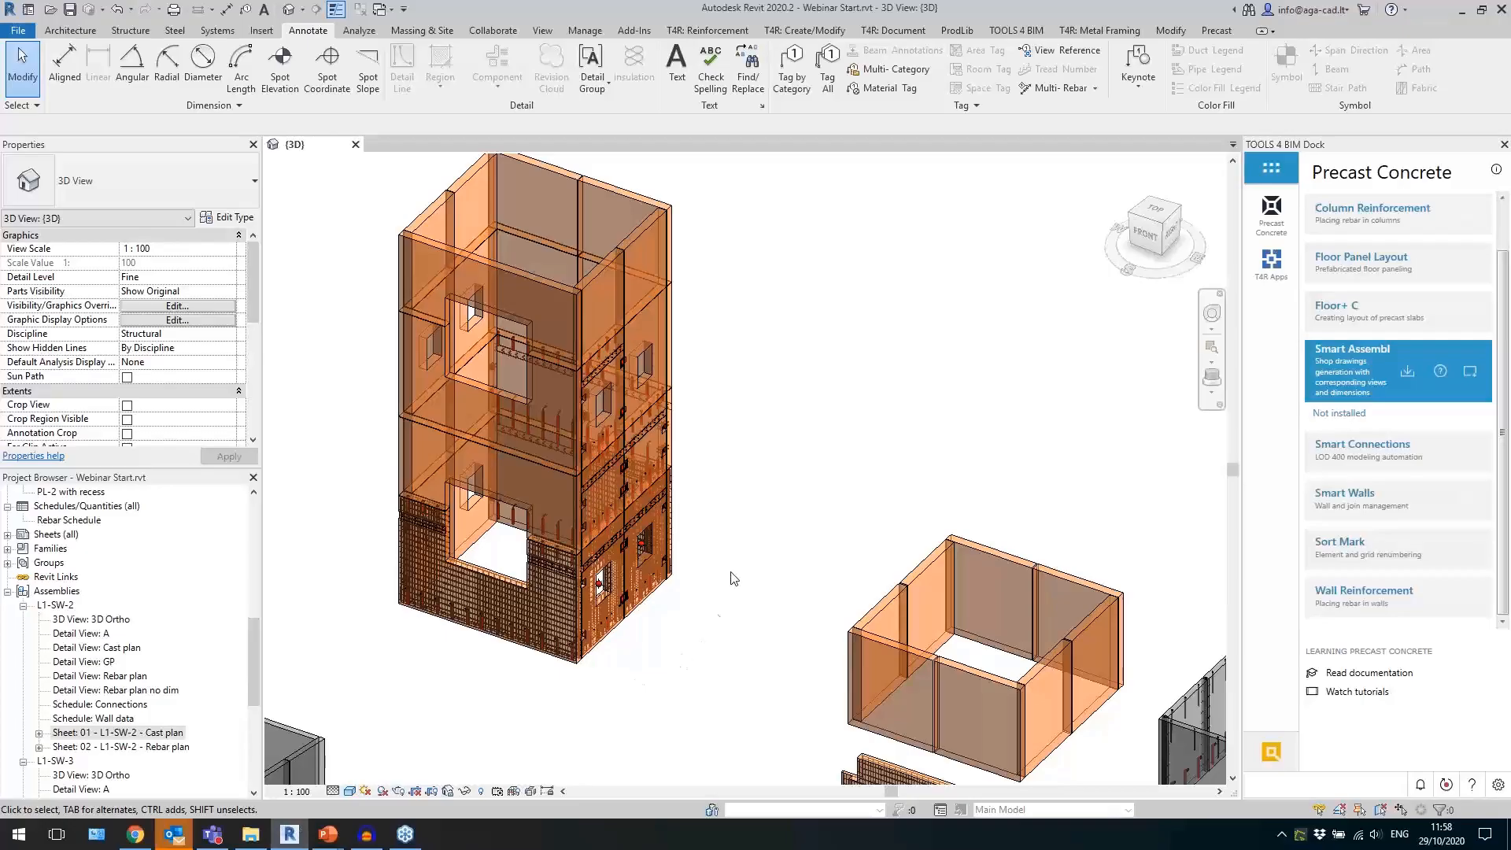